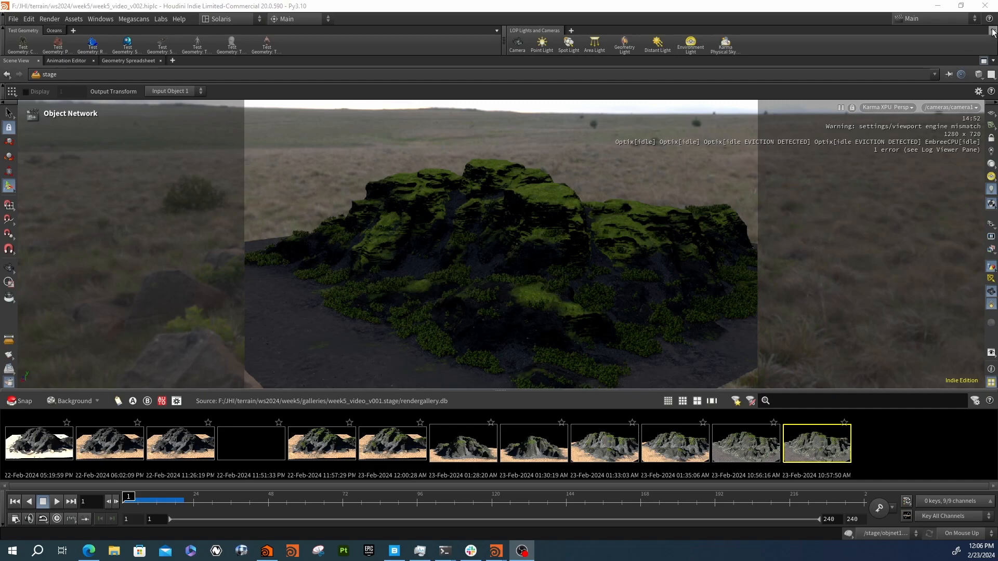
# - Restore the split pane layout and switch the stage viewport from Karma XPU to the standard interactive renderer
pyautogui.click(984, 60)
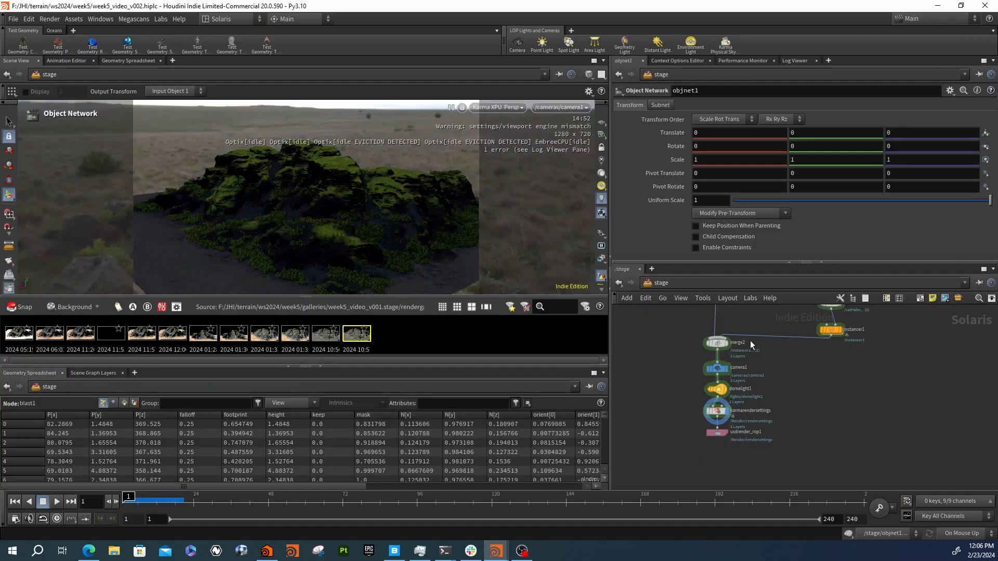
pyautogui.scroll(-5, 729, 331)
pyautogui.scroll(4, 765, 403)
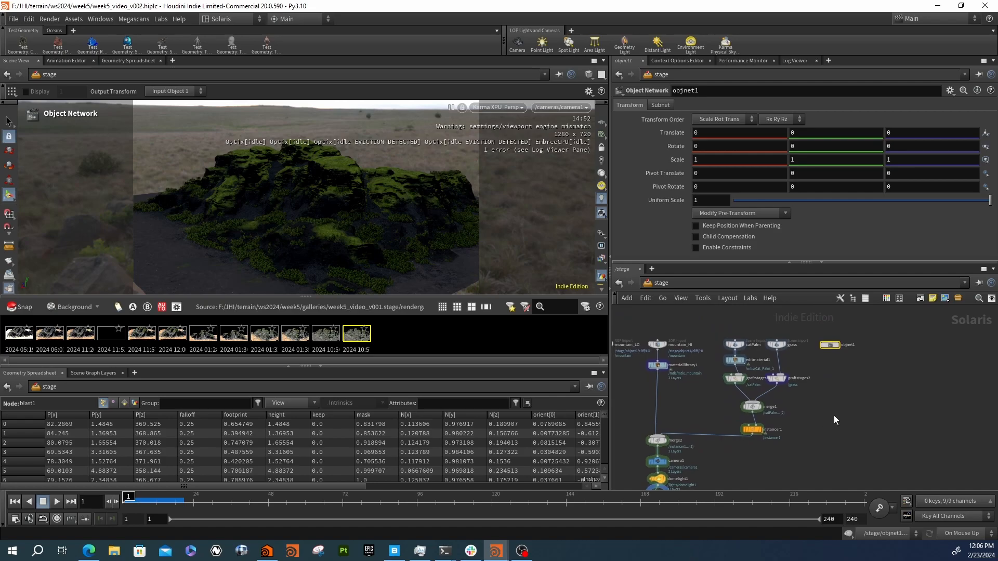
pyautogui.click(510, 112)
pyautogui.click(515, 151)
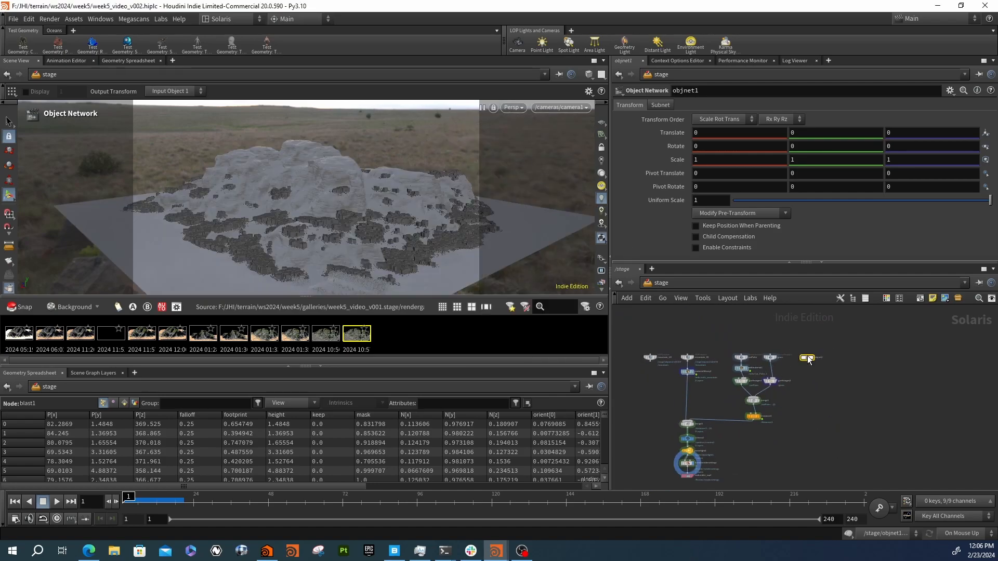
# - Open the objnet1 object network and set the viewport to hide other objects
pyautogui.doubleClick(807, 358)
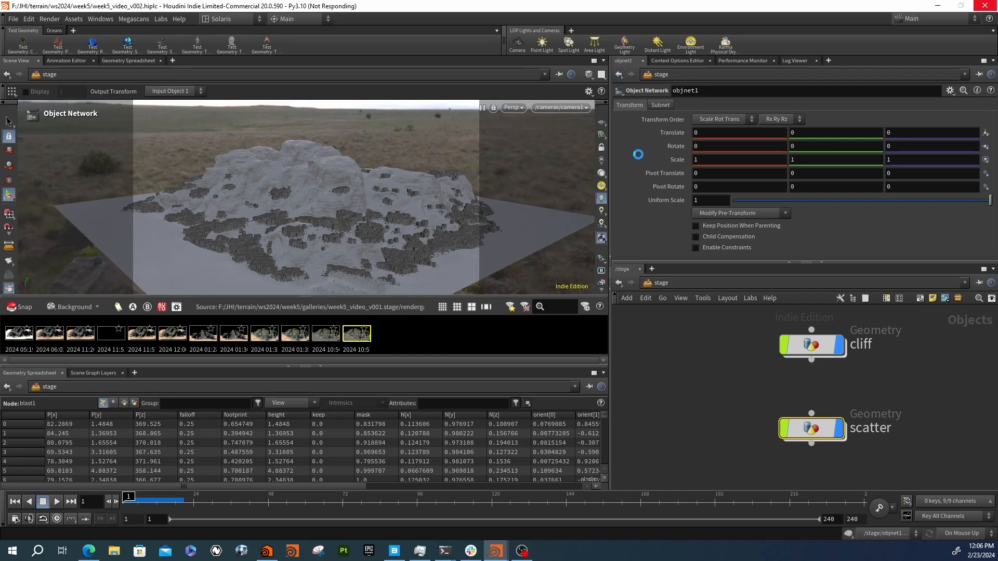
pyautogui.click(589, 75)
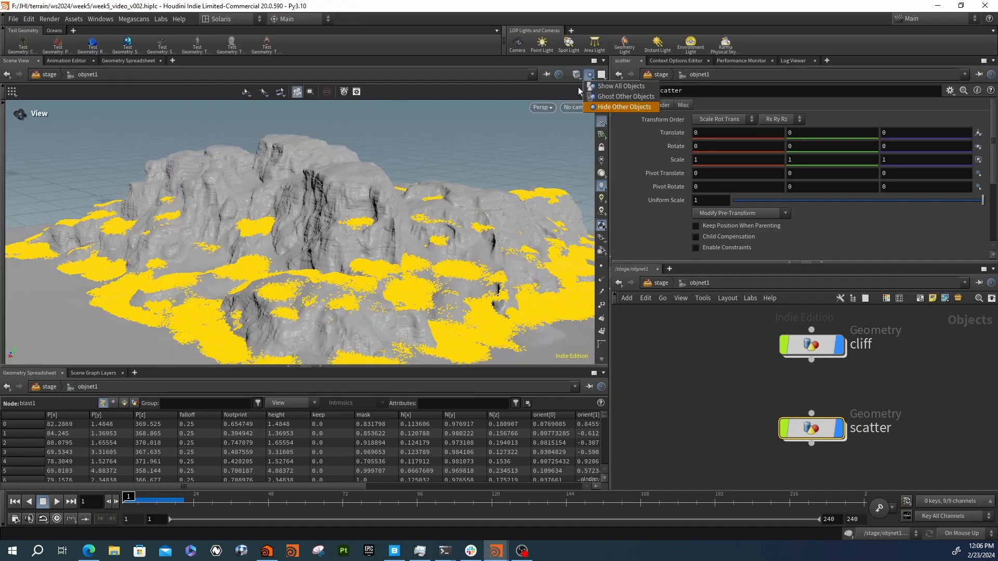
pyautogui.click(604, 87)
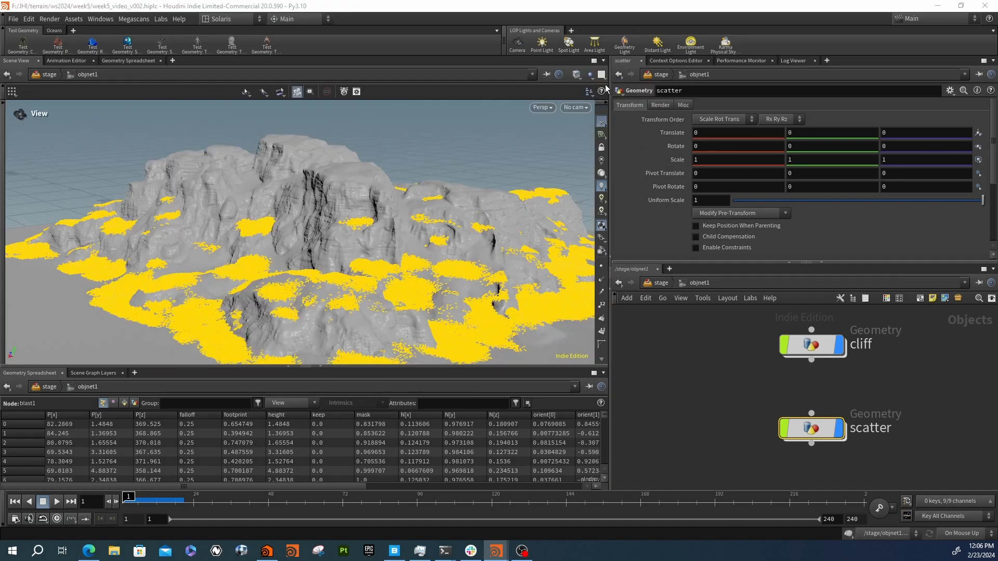
# - Open the cliff geometry network and compare its HI and LO outputs in the viewport
pyautogui.moveTo(776, 363); pyautogui.dragTo(728, 355, button='middle')
pyautogui.doubleClick(766, 336)
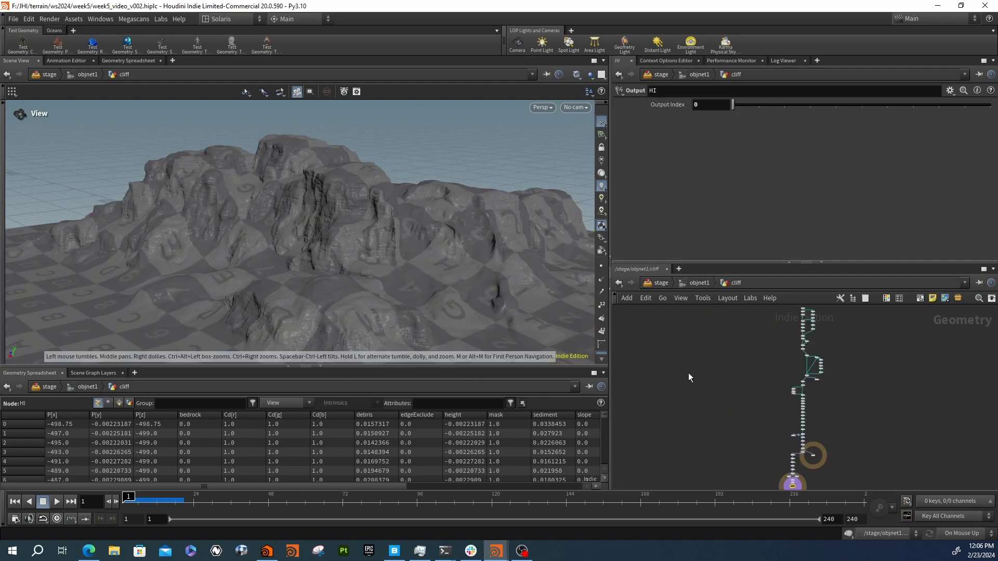
pyautogui.moveTo(299, 233); pyautogui.dragTo(462, 240, button='right')
pyautogui.moveTo(462, 241)
pyautogui.mouseDown()
pyautogui.moveTo(428, 235)
pyautogui.moveTo(475, 243)
pyautogui.mouseUp()
pyautogui.moveTo(475, 242); pyautogui.dragTo(395, 243, button='right')
pyautogui.moveTo(394, 243); pyautogui.dragTo(433, 237)
pyautogui.scroll(5, 806, 390)
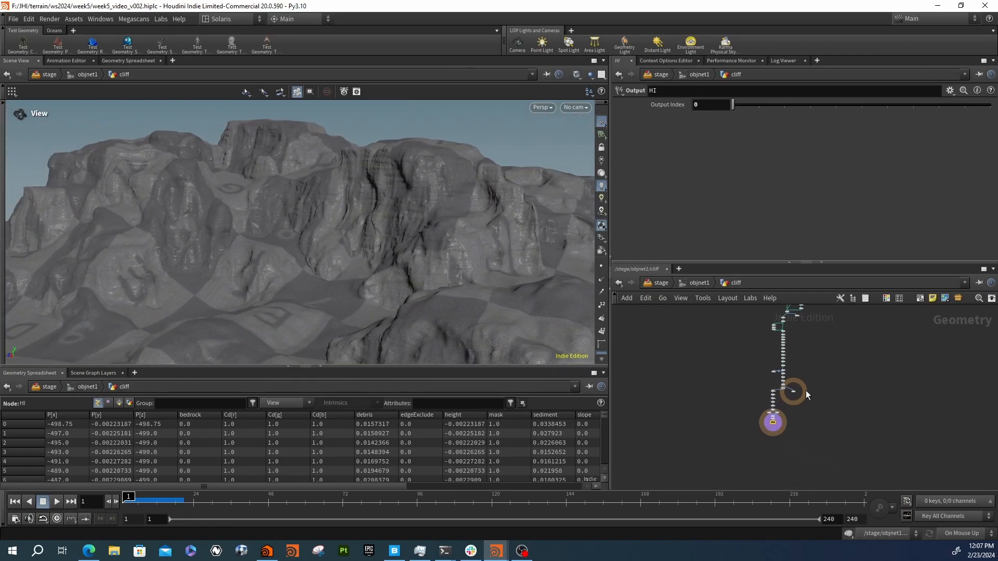
pyautogui.moveTo(737, 408); pyautogui.dragTo(757, 380)
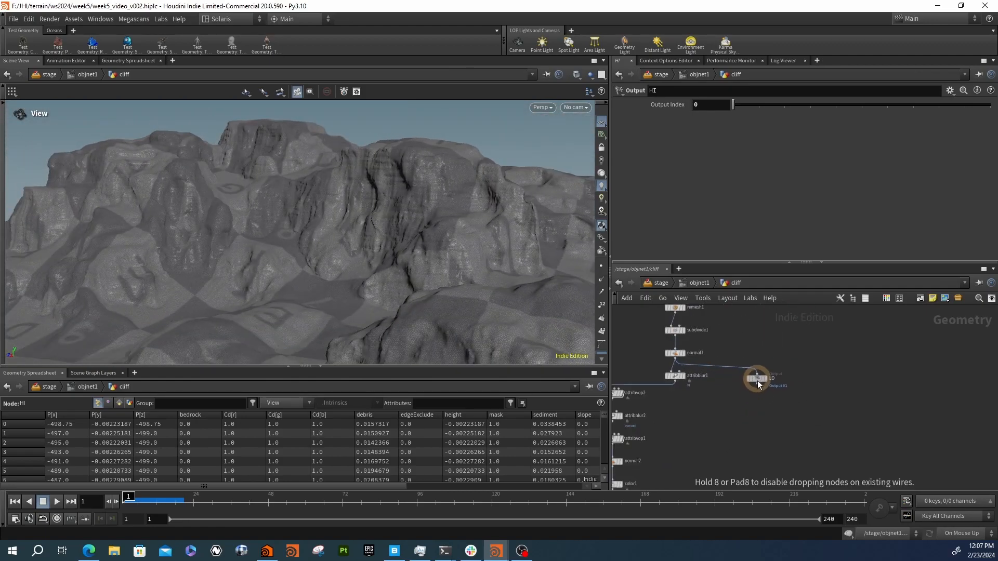
pyautogui.moveTo(439, 227); pyautogui.dragTo(486, 241)
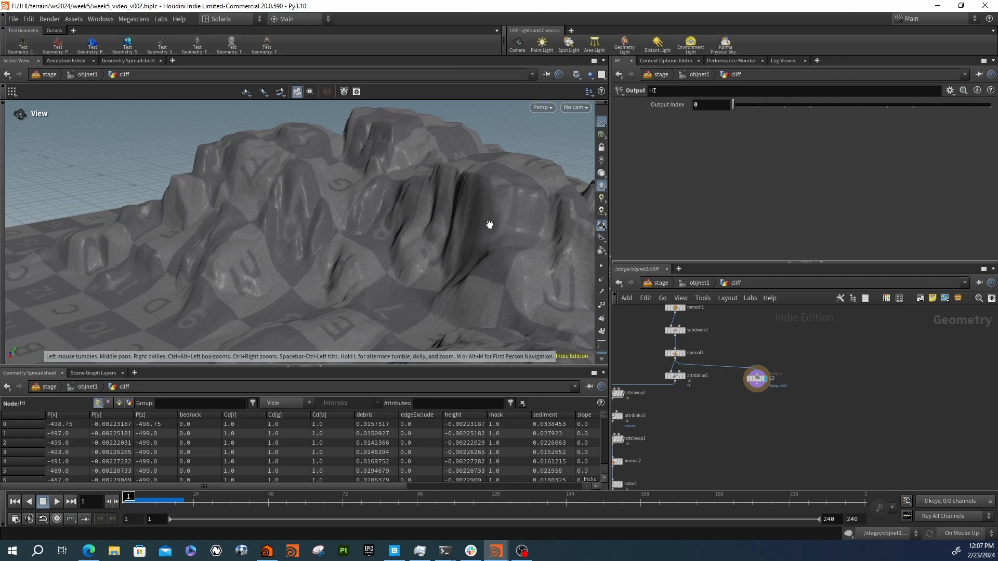
# - Go to the start of the cliff network and display heightfield1 with its parameters
pyautogui.moveTo(766, 434); pyautogui.dragTo(719, 462, button='middle')
pyautogui.scroll(-2, 793, 396)
pyautogui.moveTo(720, 463); pyautogui.dragTo(743, 513, button='right')
pyautogui.moveTo(743, 403); pyautogui.dragTo(739, 504, button='middle')
pyautogui.moveTo(743, 365); pyautogui.dragTo(740, 462, button='middle')
pyautogui.scroll(6, 699, 408)
pyautogui.moveTo(685, 405); pyautogui.dragTo(783, 362, button='middle')
pyautogui.scroll(3, 723, 390)
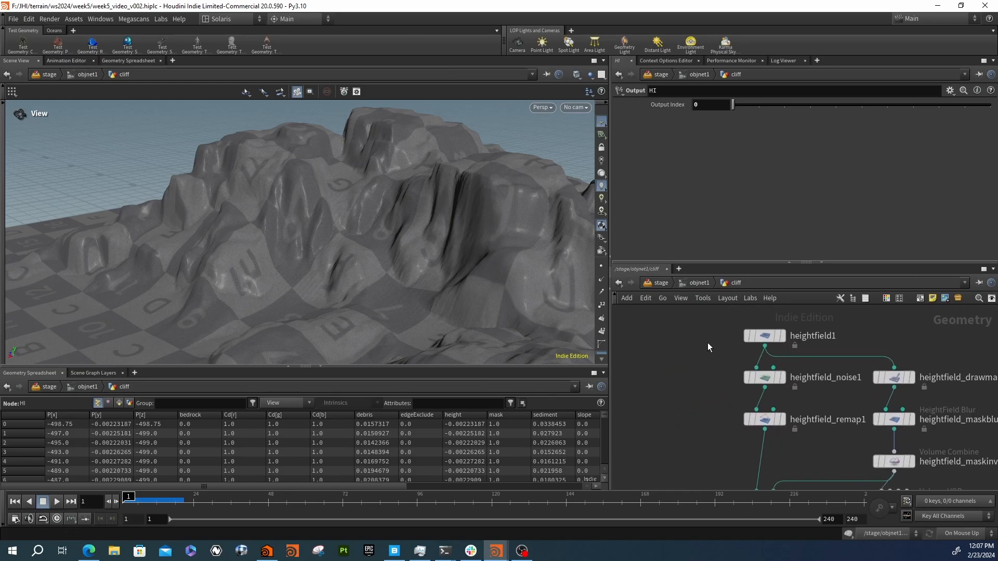
pyautogui.click(785, 340)
pyautogui.click(768, 338)
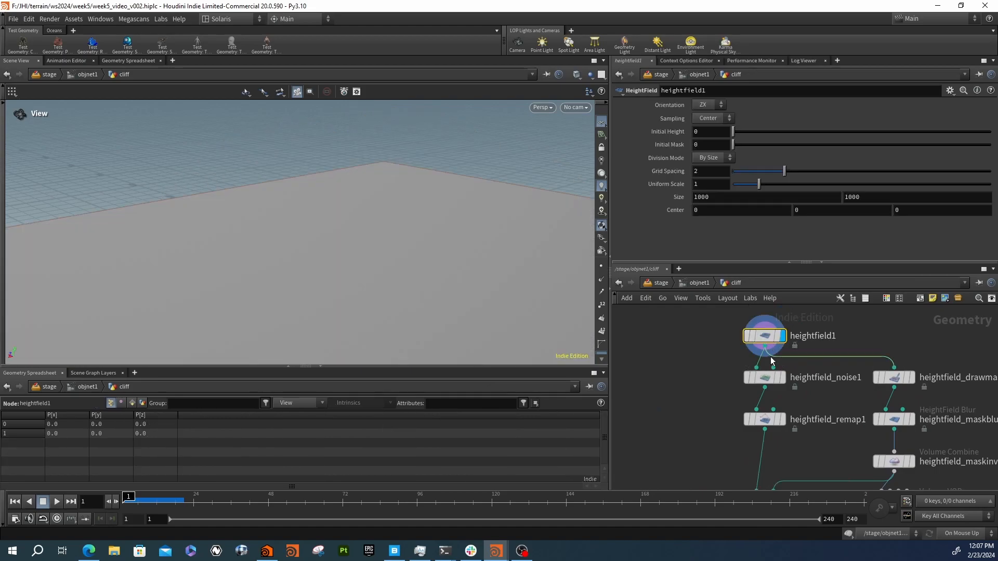
# - Display heightfield_noise1 and heightfield_remap1 in turn, and bring up the remap node's input and output range settings
pyautogui.scroll(-4, 681, 391)
pyautogui.click(728, 364)
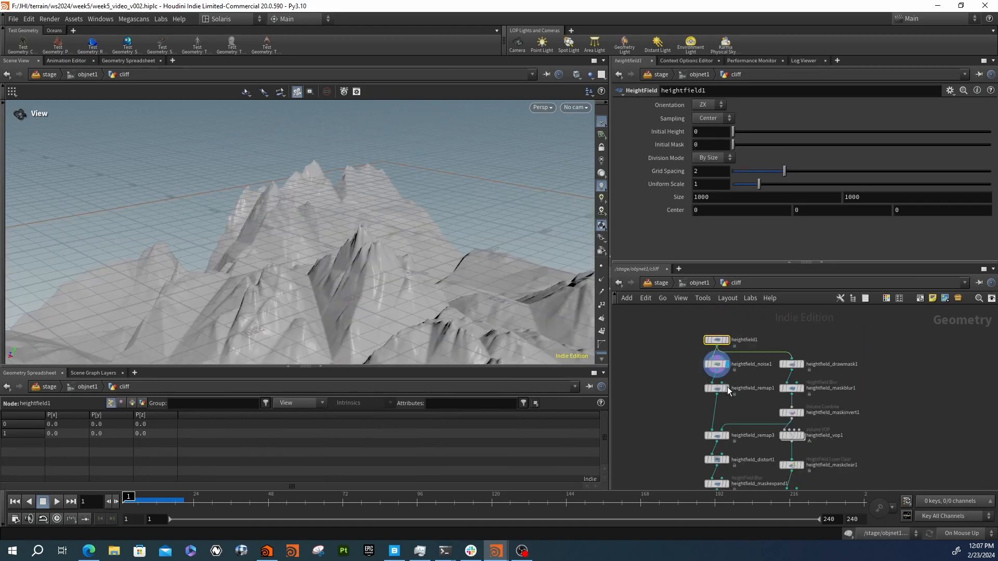
pyautogui.click(729, 393)
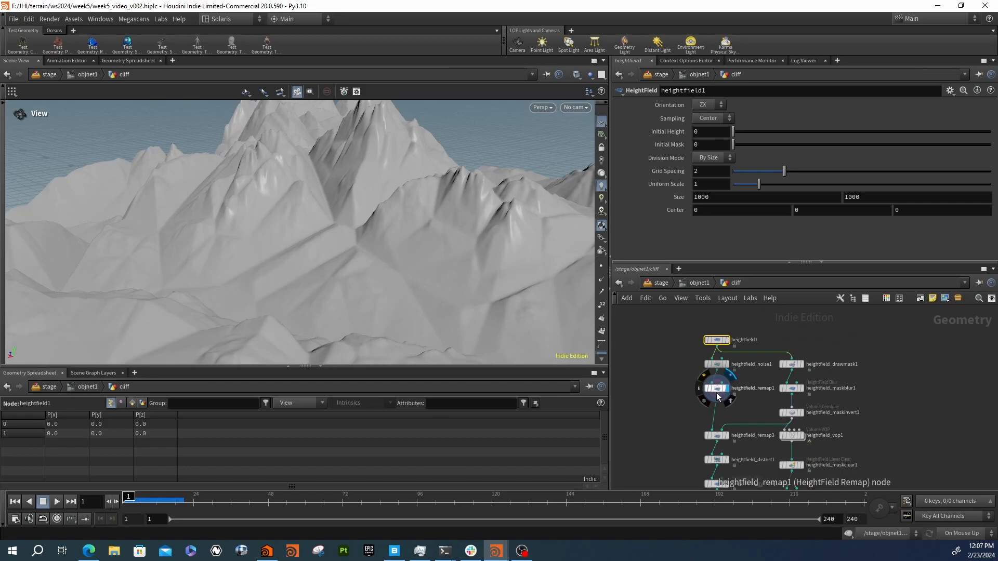
pyautogui.click(715, 390)
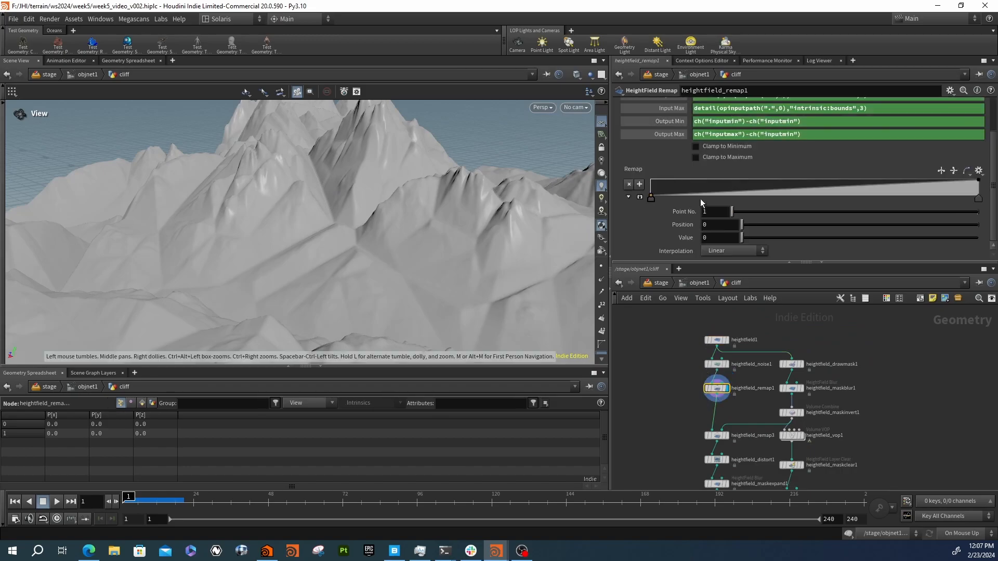
pyautogui.scroll(2, 696, 200)
pyautogui.scroll(1, 707, 189)
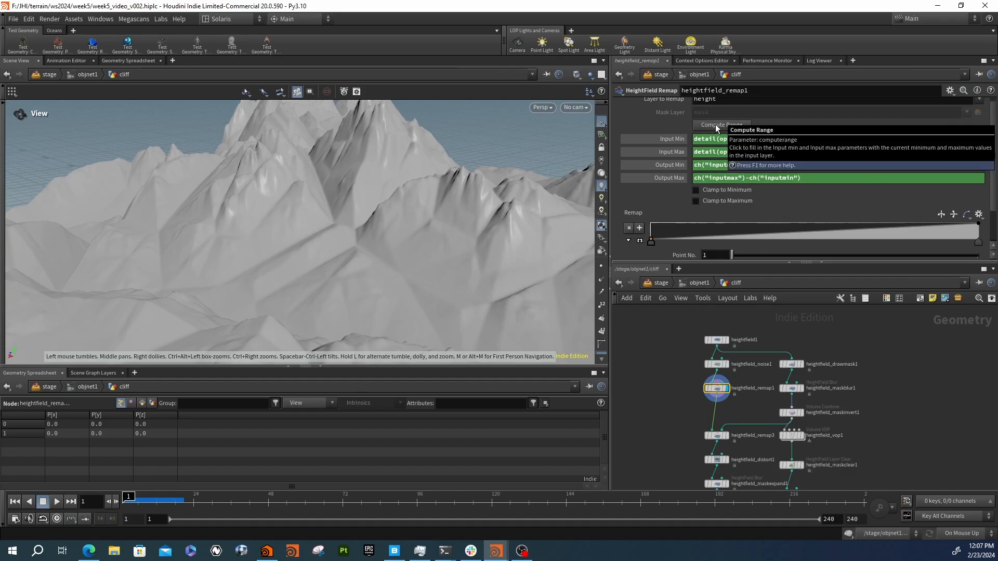
# - Examine the remapped terrain's peaks and base from several angles
pyautogui.moveTo(436, 248); pyautogui.dragTo(323, 245, button='right')
pyautogui.moveTo(323, 245)
pyautogui.mouseDown()
pyautogui.moveTo(310, 234)
pyautogui.moveTo(333, 229)
pyautogui.mouseUp()
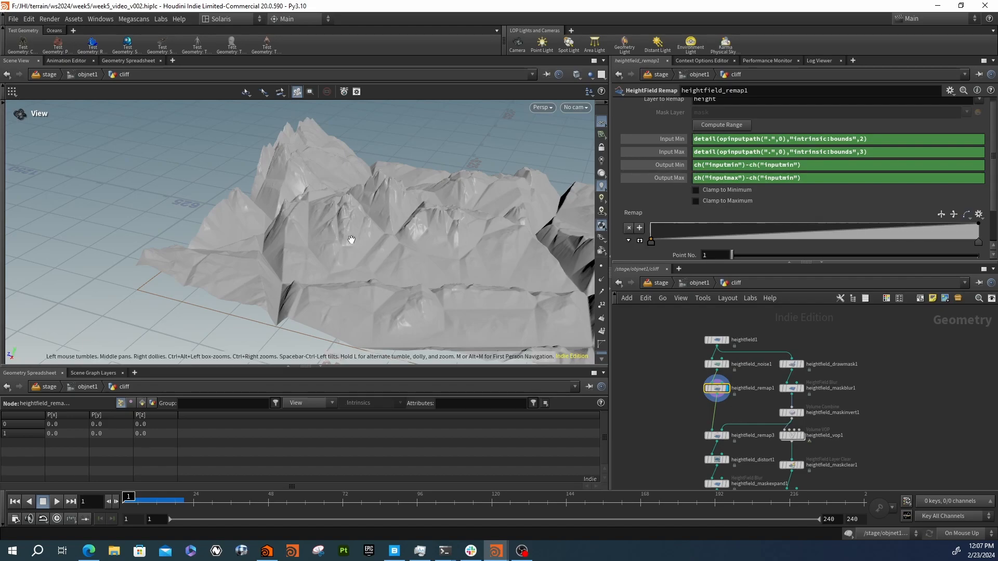
pyautogui.moveTo(290, 239); pyautogui.dragTo(266, 219)
pyautogui.moveTo(266, 218); pyautogui.dragTo(332, 223, button='right')
pyautogui.moveTo(332, 223); pyautogui.dragTo(260, 235)
pyautogui.moveTo(260, 235); pyautogui.dragTo(236, 252, button='right')
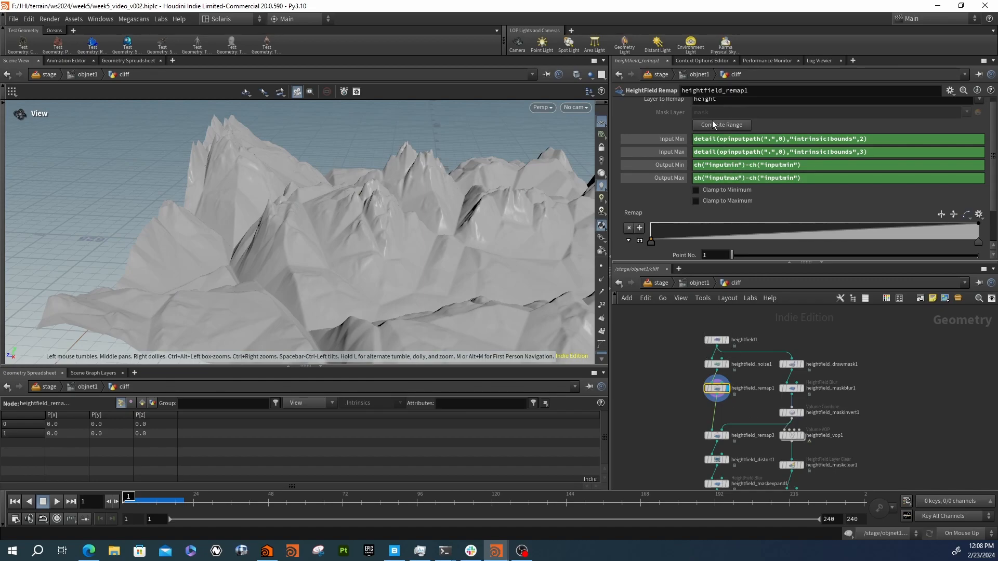
pyautogui.moveTo(466, 253); pyautogui.dragTo(416, 263)
pyautogui.moveTo(538, 227); pyautogui.dragTo(501, 218)
# - Display heightfield_remap3 to view the terrain flattened around the masked area
pyautogui.scroll(4, 746, 447)
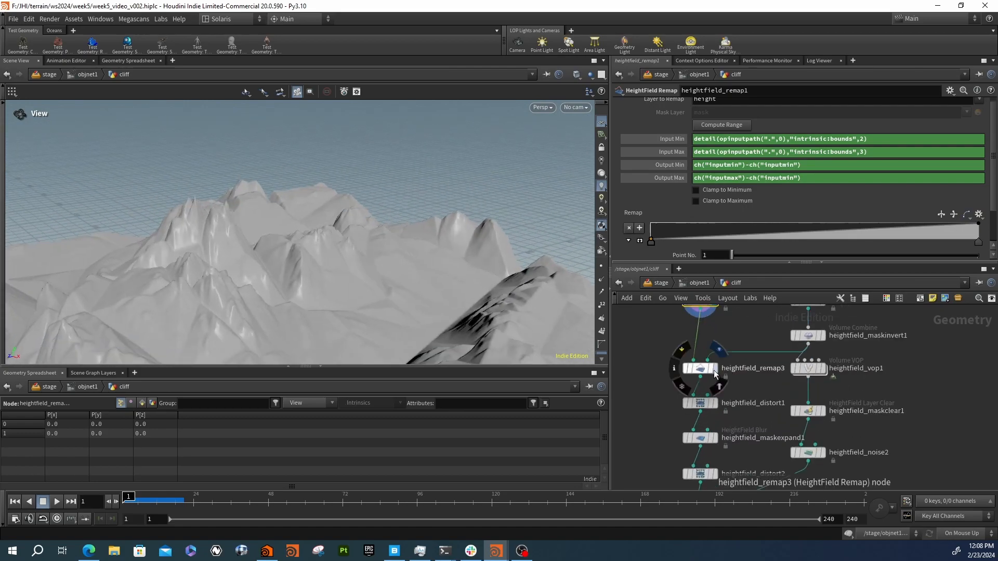
pyautogui.click(714, 372)
pyautogui.moveTo(740, 330); pyautogui.dragTo(728, 356, button='middle')
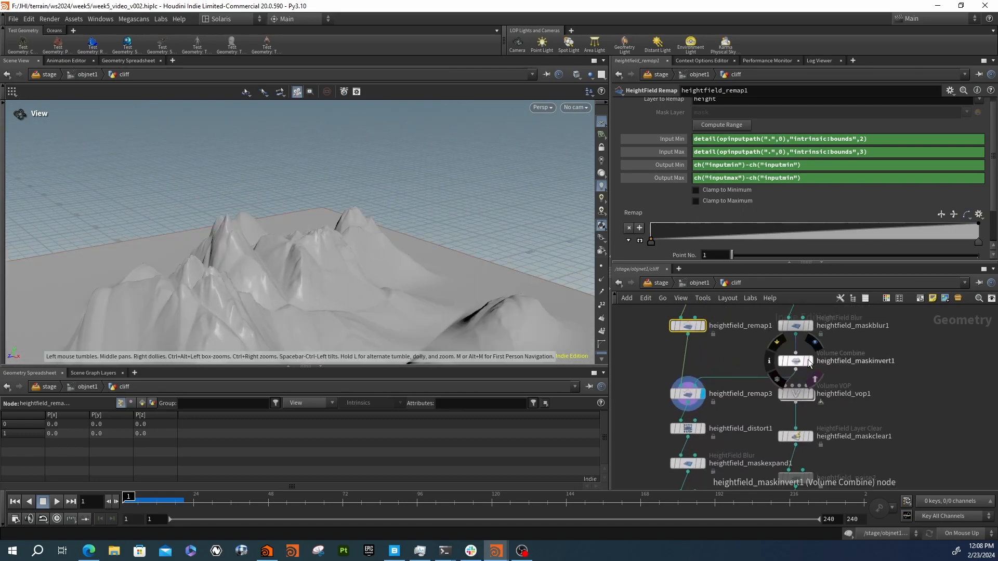
# - Display heightfield_maskinvert1 and heightfield_maskblur1 in turn, and show the mask blur's parameters
pyautogui.click(814, 343)
pyautogui.moveTo(483, 246); pyautogui.dragTo(368, 252)
pyautogui.scroll(-3, 871, 372)
pyautogui.moveTo(871, 372); pyautogui.dragTo(856, 391, button='middle')
pyautogui.scroll(3, 815, 354)
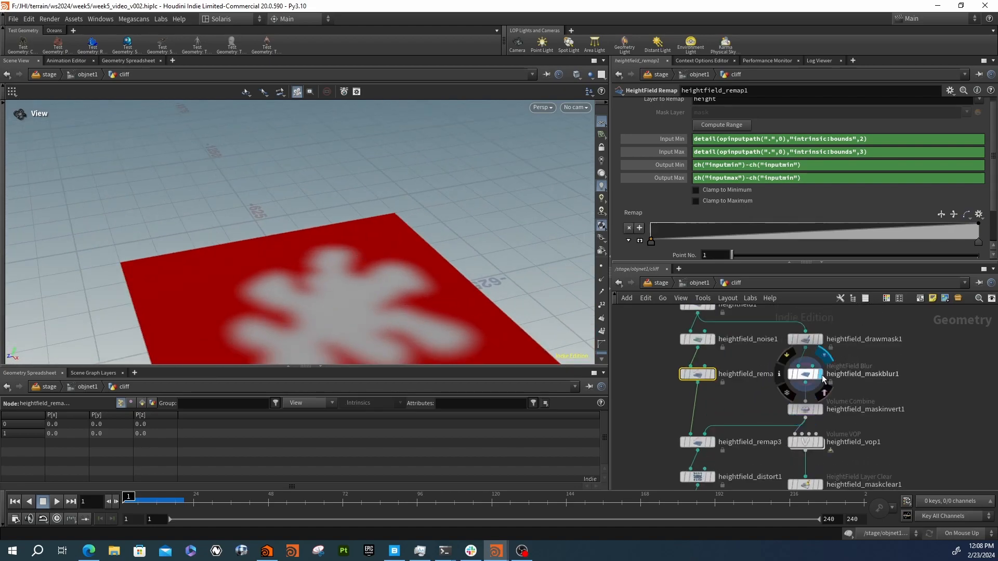
pyautogui.click(824, 376)
pyautogui.click(807, 375)
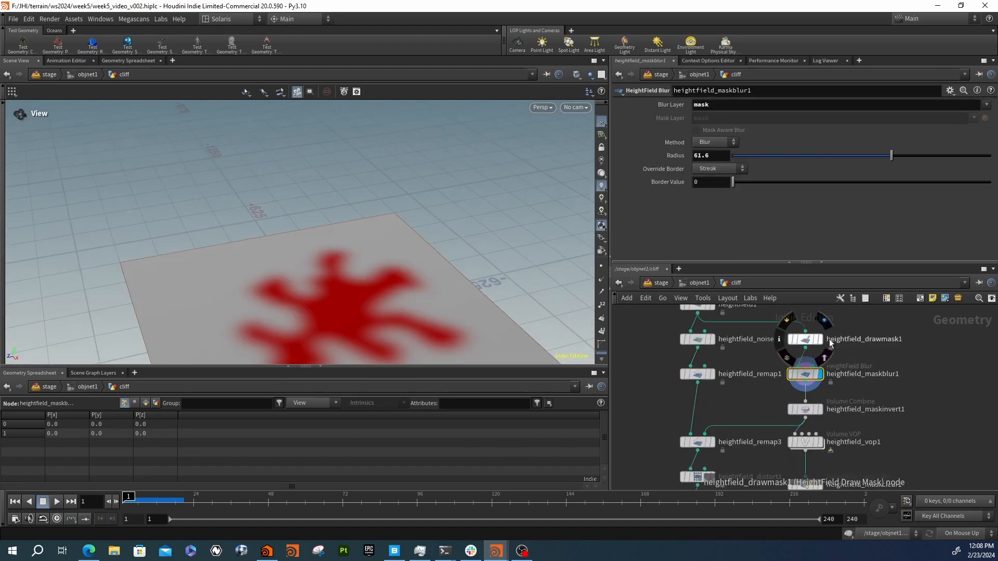
# - Display the hand-drawn mask of heightfield_drawmask1 and show its stroke parameters
pyautogui.click(824, 341)
pyautogui.click(806, 339)
pyautogui.moveTo(390, 272); pyautogui.dragTo(410, 230)
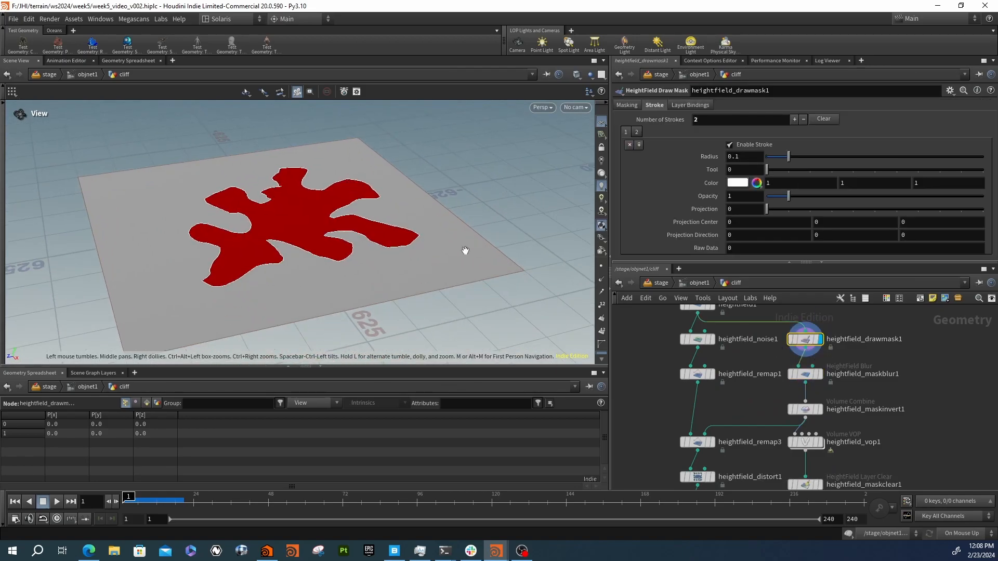
# - Display the blurred mask followed by the inverted mask, and show heightfield_maskinvert1's parameters
pyautogui.click(821, 374)
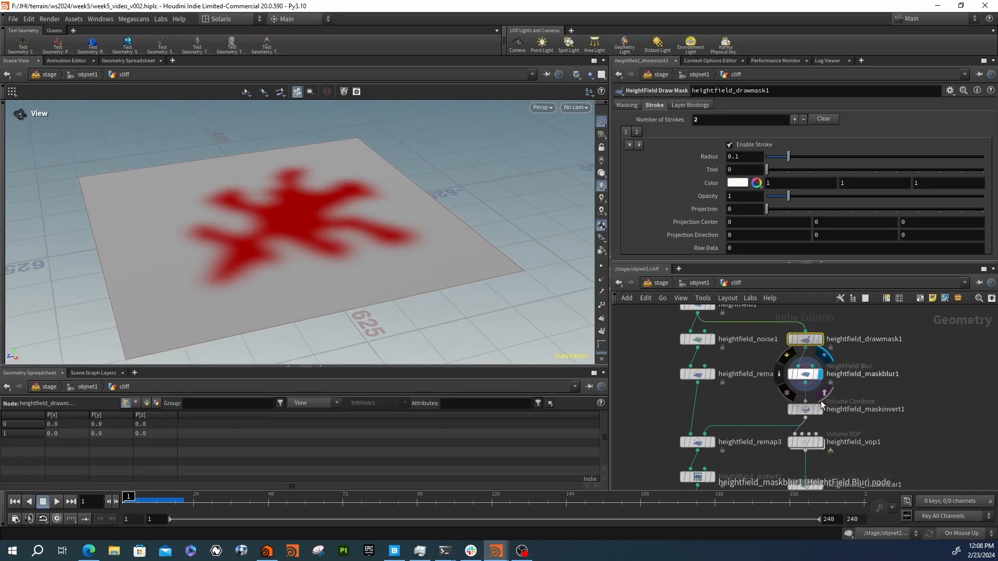
pyautogui.click(822, 410)
pyautogui.click(806, 410)
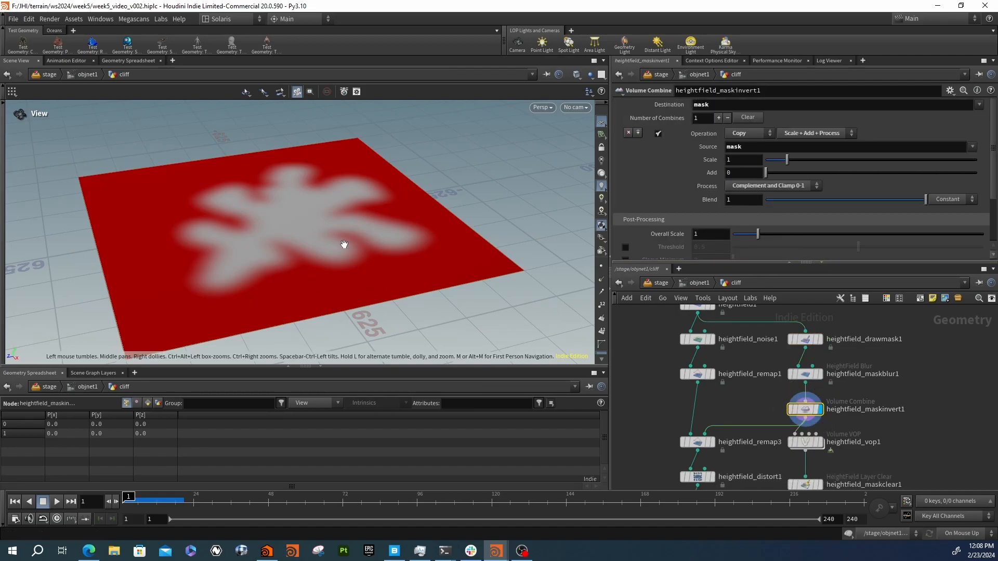
# - Display heightfield_remap3 again and inspect how the inverted mask shapes the mountain's outline
pyautogui.moveTo(746, 425); pyautogui.dragTo(760, 394, button='middle')
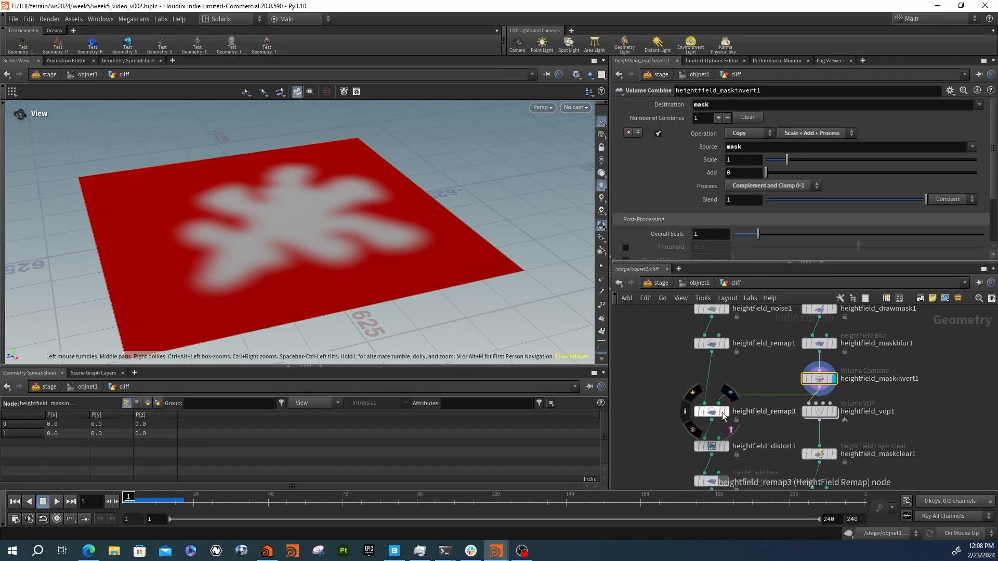
pyautogui.click(727, 415)
pyautogui.moveTo(242, 180); pyautogui.dragTo(390, 182)
# - Display heightfield_distort1 and inspect the noise-distorted terrain from the side and above
pyautogui.moveTo(670, 390); pyautogui.dragTo(686, 337, button='middle')
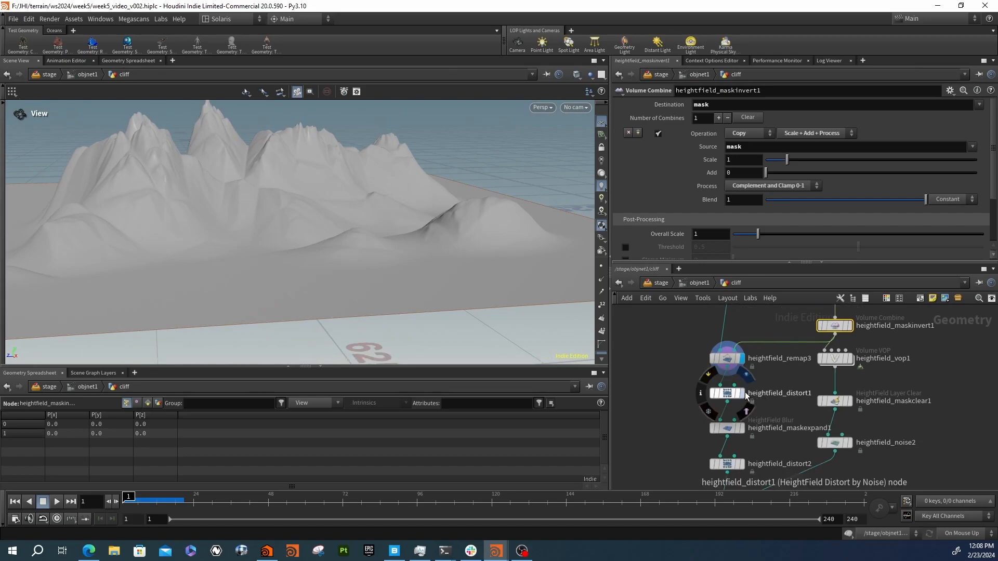
pyautogui.click(743, 394)
pyautogui.moveTo(327, 179); pyautogui.dragTo(231, 203)
pyautogui.moveTo(299, 126); pyautogui.dragTo(339, 215)
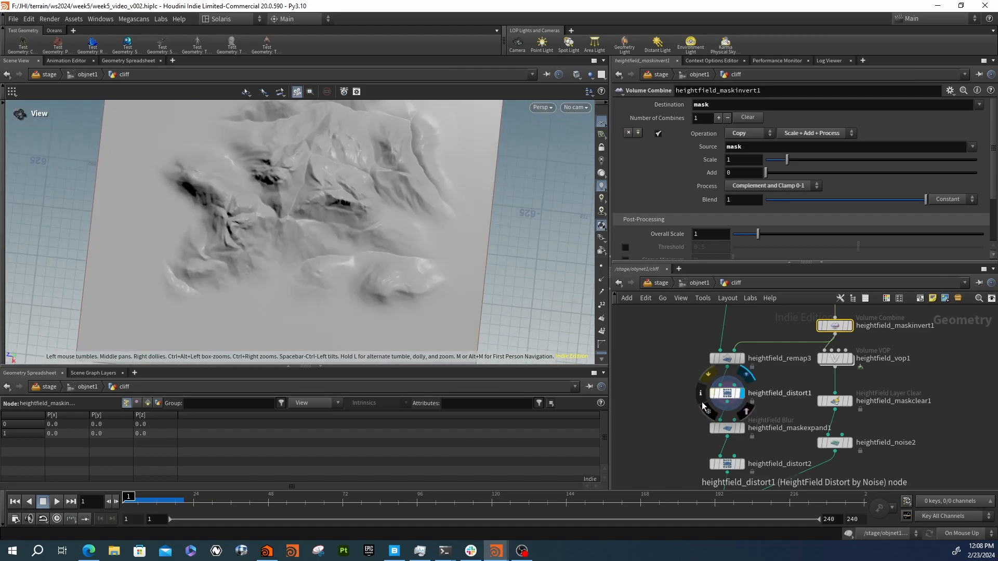
# - Display heightfield_maskexpand1 with its parameters and inspect the expanded, blocky terrain shapes
pyautogui.moveTo(700, 403); pyautogui.dragTo(702, 378, button='middle')
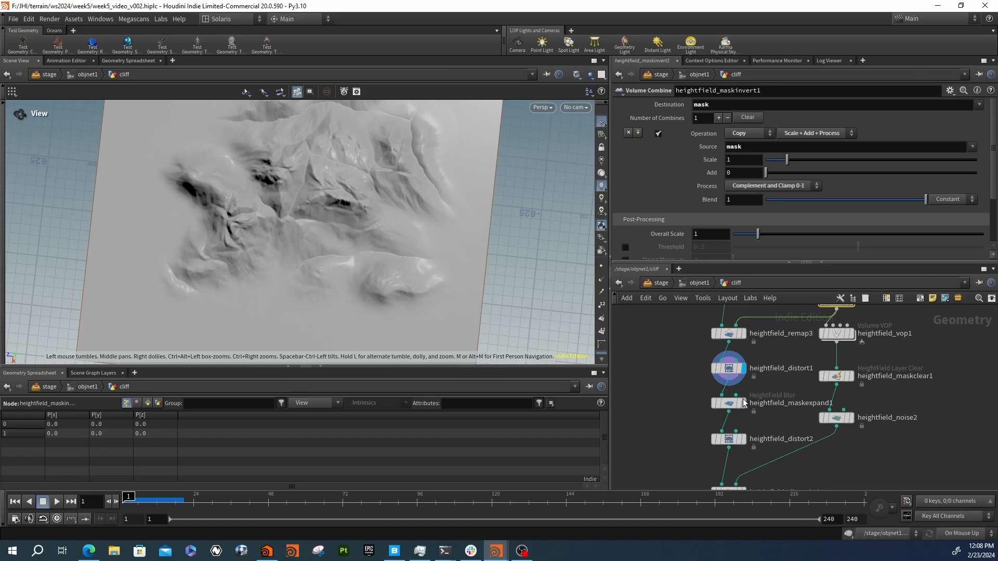
pyautogui.click(747, 406)
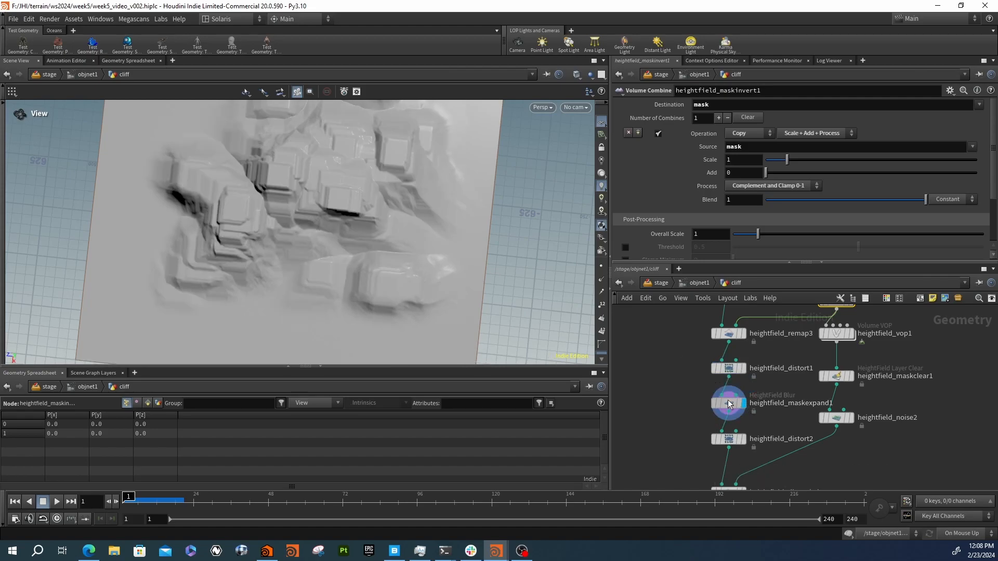
pyautogui.click(730, 403)
pyautogui.moveTo(274, 225); pyautogui.dragTo(234, 205)
pyautogui.moveTo(234, 204); pyautogui.dragTo(392, 193, button='right')
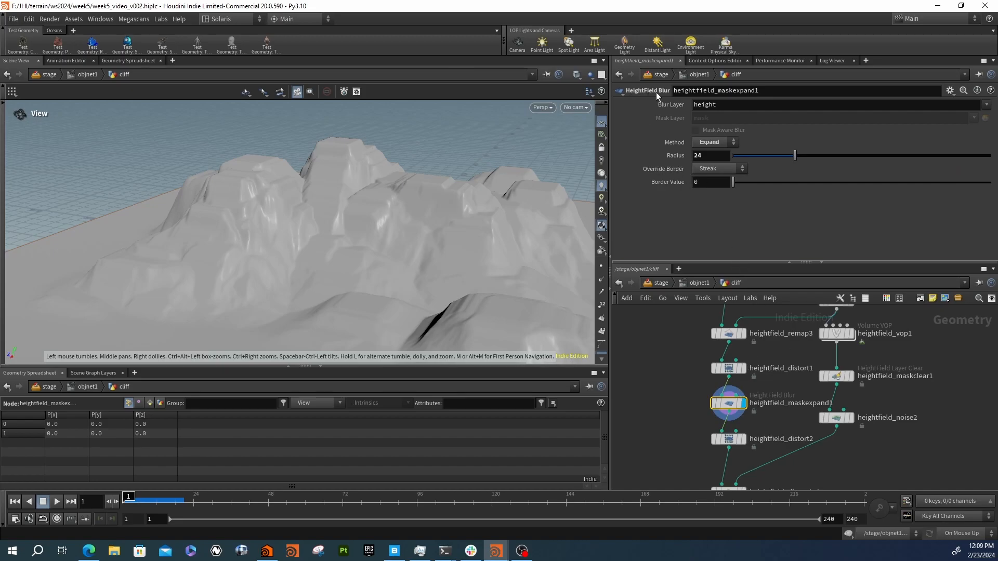
# - Review the available methods of the heightfield_maskexpand1 blur, keep Expand, and inspect the plateaus from another angle
pyautogui.click(704, 143)
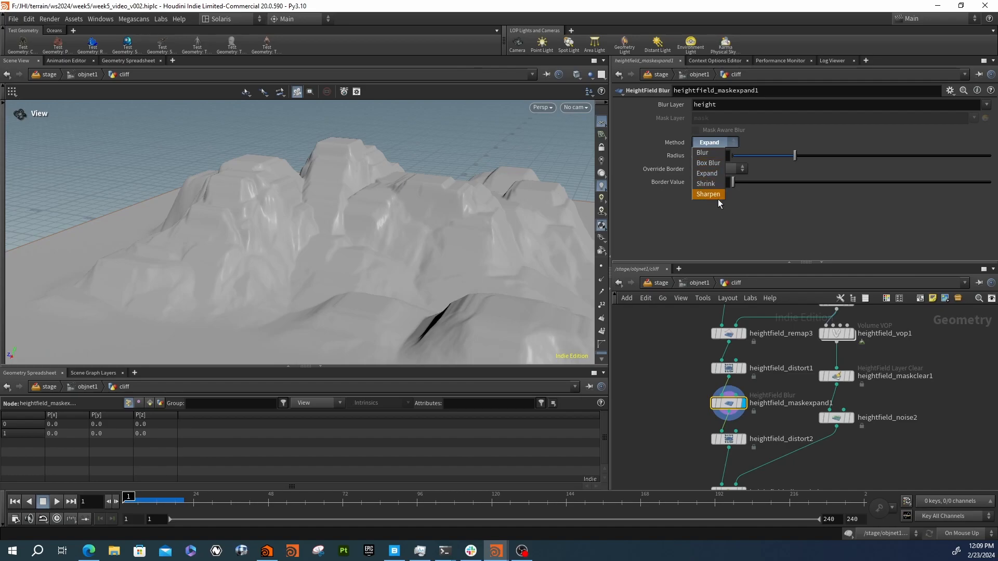
pyautogui.click(658, 231)
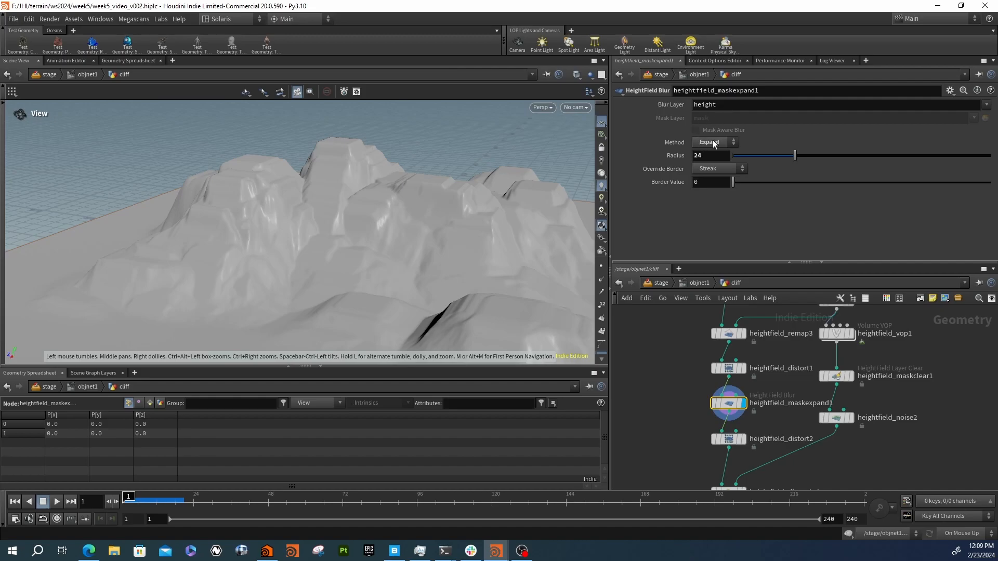
pyautogui.moveTo(356, 185); pyautogui.dragTo(290, 171)
# - Display heightfield_distort2 and show its noise distortion parameters
pyautogui.moveTo(786, 425); pyautogui.dragTo(783, 413, button='middle')
pyautogui.scroll(-1, 766, 423)
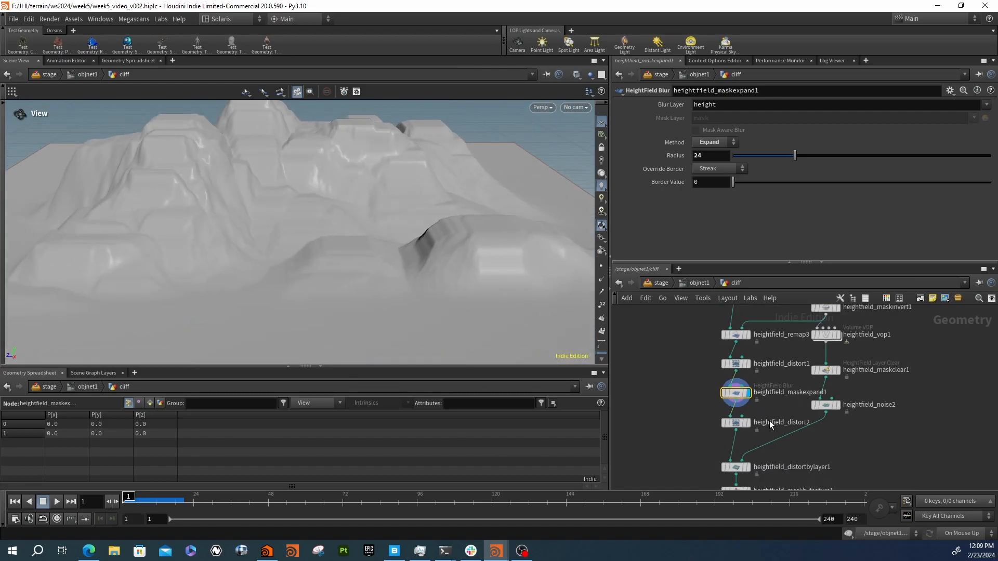
pyautogui.click(750, 423)
pyautogui.click(741, 425)
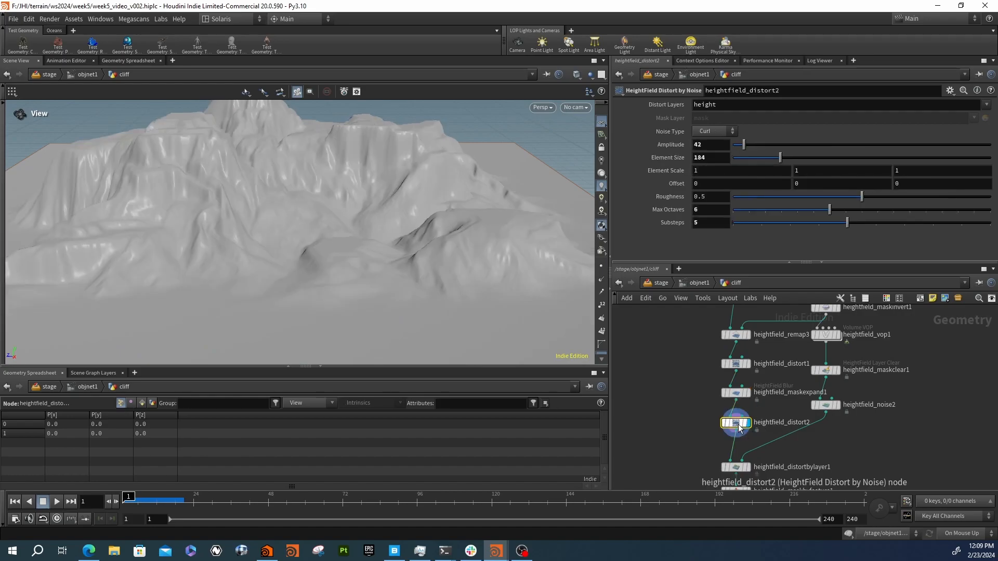
# - Inspect the distorted terrain from the side, then display heightfield_vop1 with its parameters and heightfield_maskclear1 on the side branch
pyautogui.moveTo(477, 163); pyautogui.dragTo(383, 248)
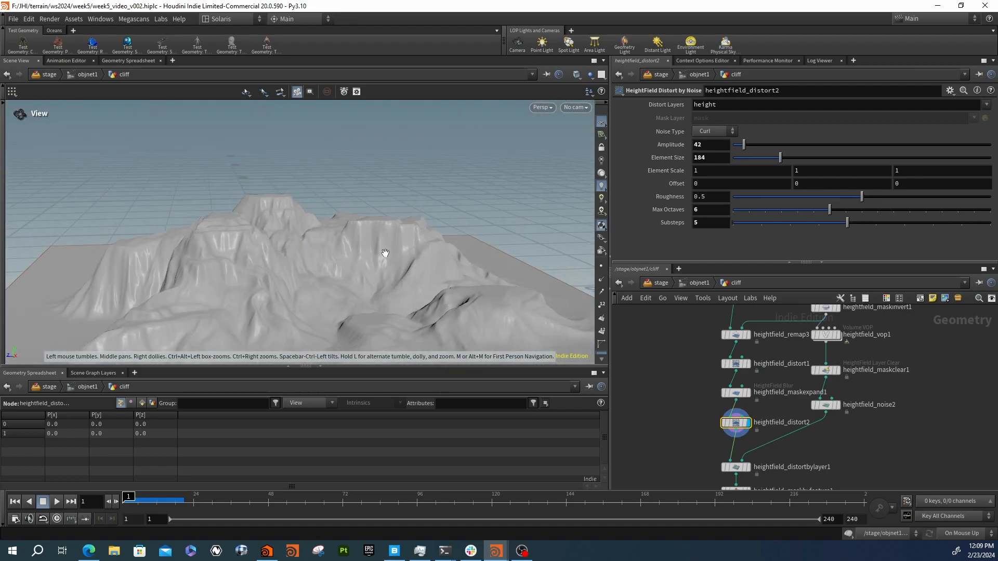
pyautogui.moveTo(683, 430); pyautogui.dragTo(678, 399, button='middle')
pyautogui.moveTo(755, 393); pyautogui.dragTo(686, 431, button='middle')
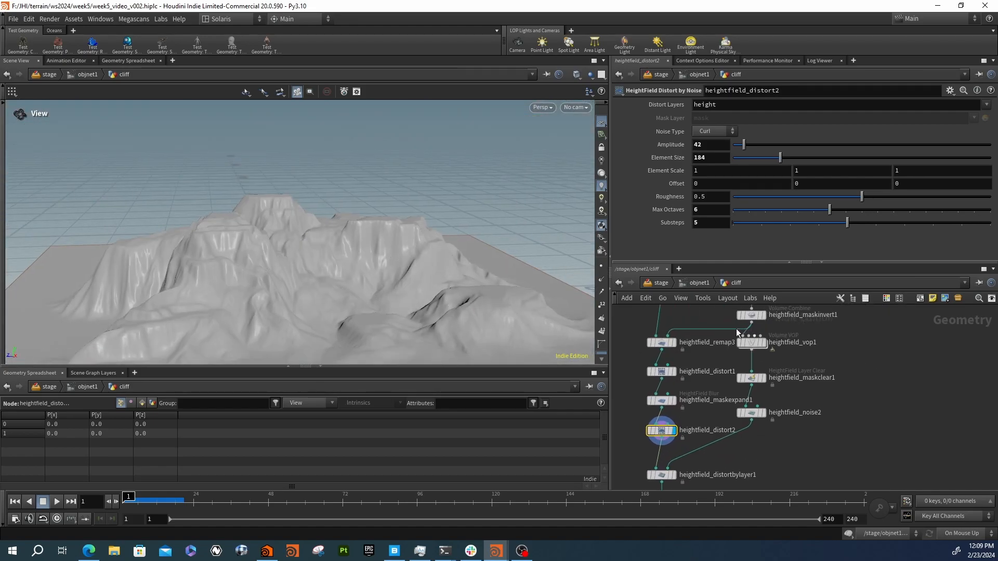
pyautogui.moveTo(754, 326)
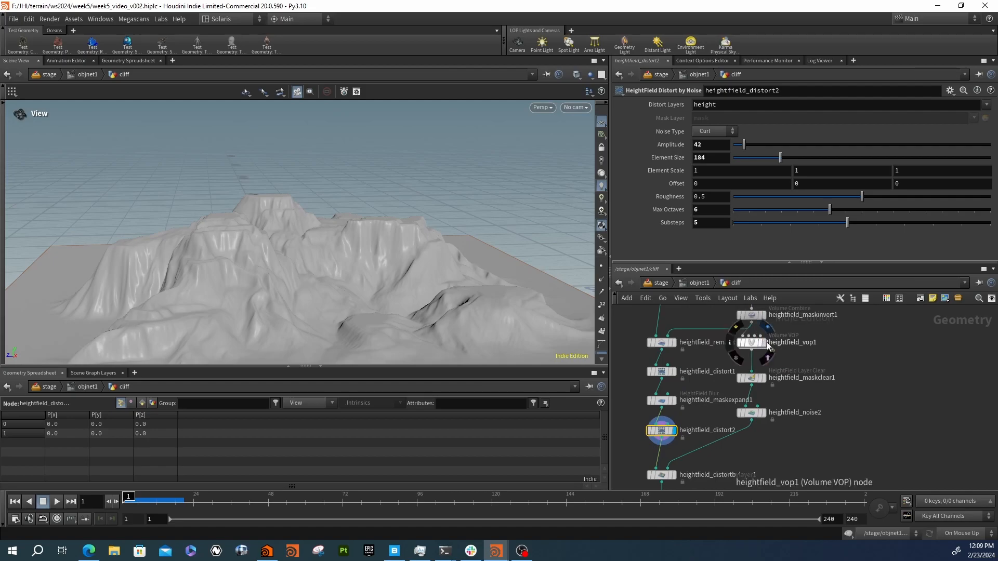
pyautogui.click(762, 343)
pyautogui.click(752, 343)
pyautogui.moveTo(359, 253); pyautogui.dragTo(388, 311)
pyautogui.moveTo(765, 398); pyautogui.dragTo(780, 367, button='middle')
pyautogui.click(770, 359)
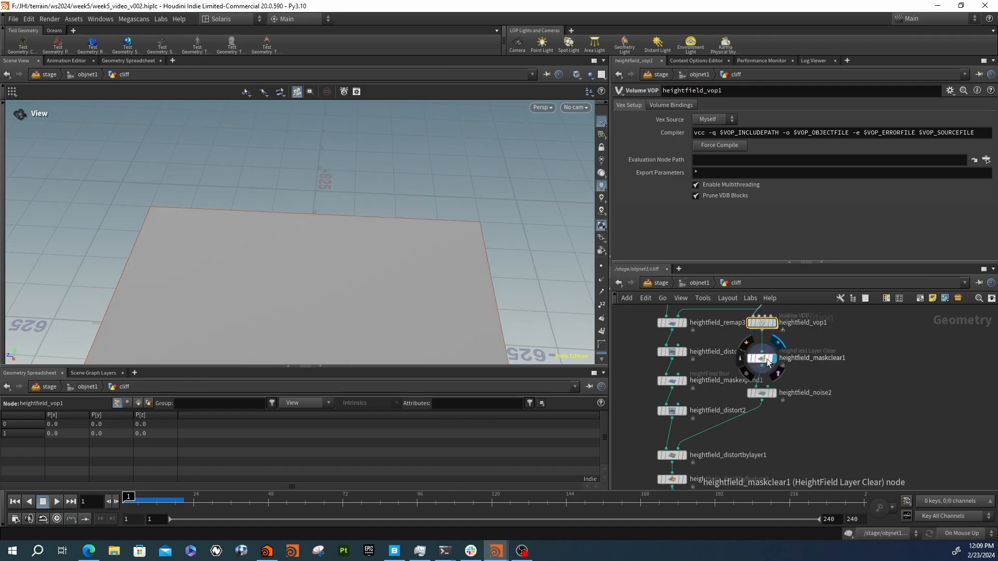
# - Display heightfield_noise2, inspect its blocky cellular terrain from above, and show its noise parameters
pyautogui.click(770, 393)
pyautogui.moveTo(488, 341); pyautogui.dragTo(485, 224, button='middle')
pyautogui.moveTo(485, 224); pyautogui.dragTo(453, 256)
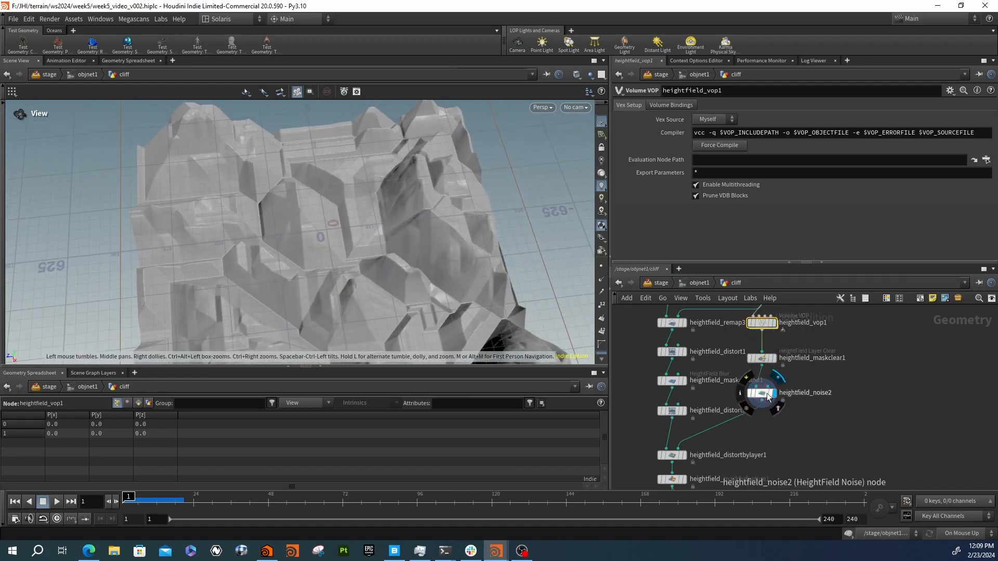
pyautogui.click(765, 394)
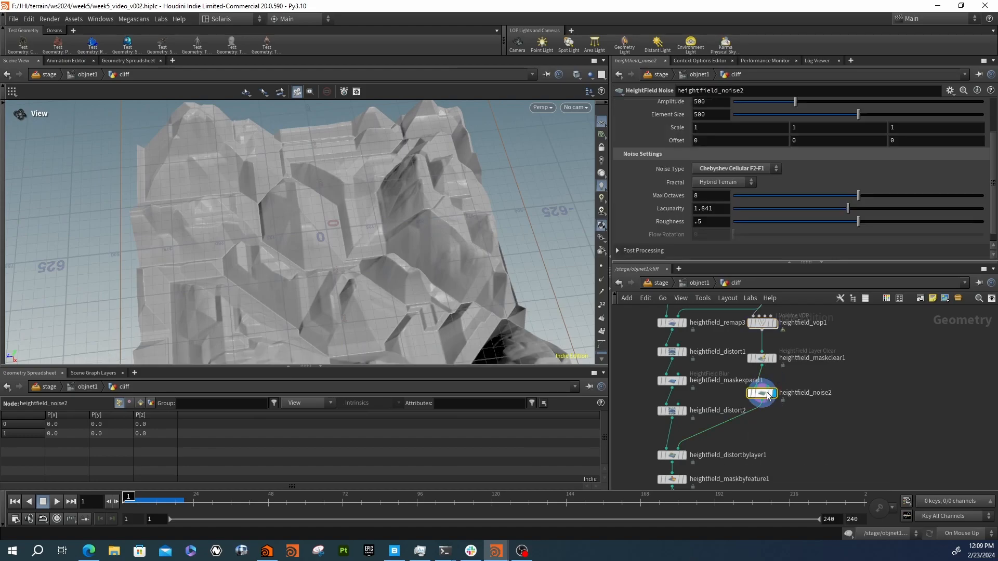
# - Display heightfield_distortbylayer1 with its parameters and trace the two branches feeding into it
pyautogui.click(682, 455)
pyautogui.click(673, 455)
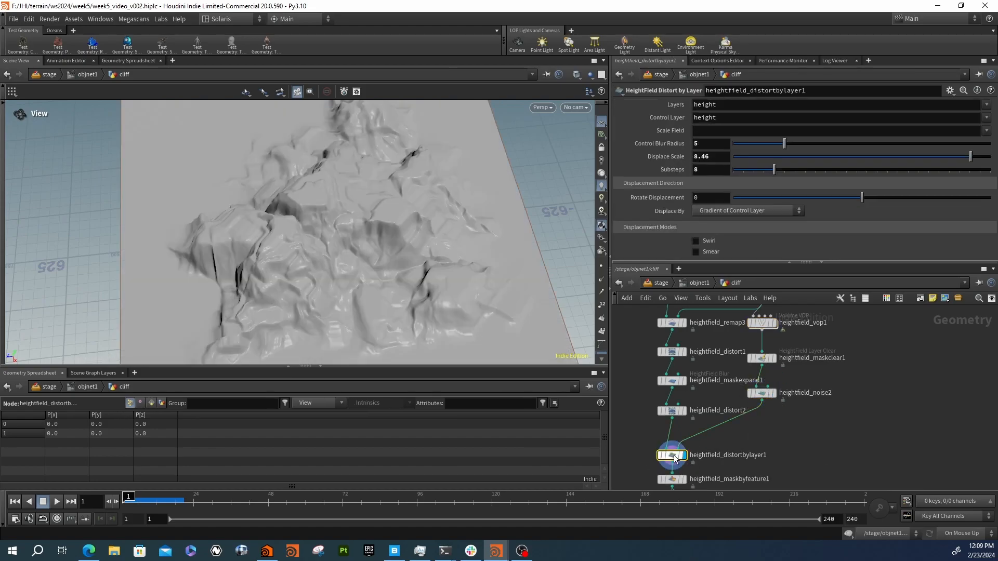
pyautogui.scroll(2, 772, 398)
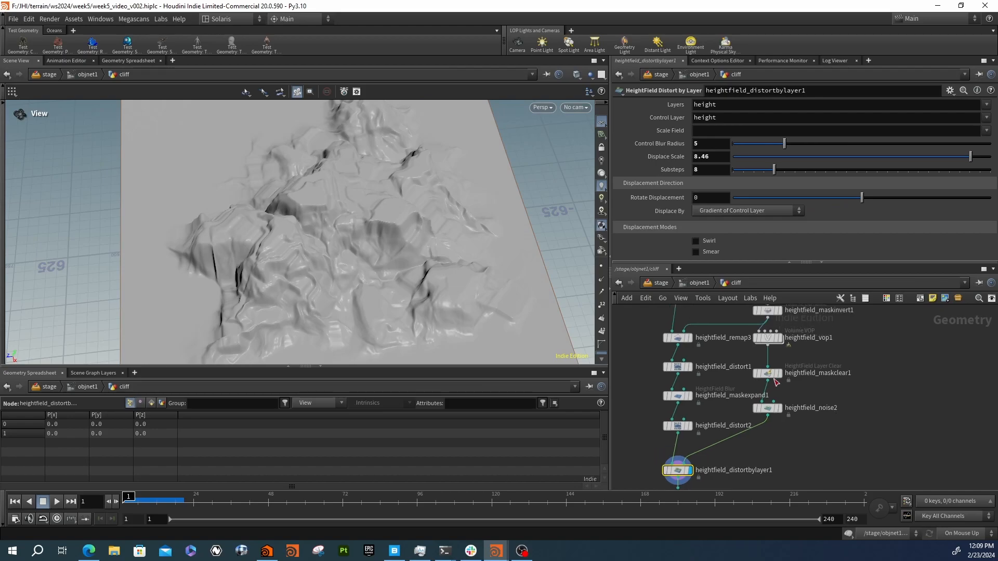
pyautogui.scroll(-3, 768, 373)
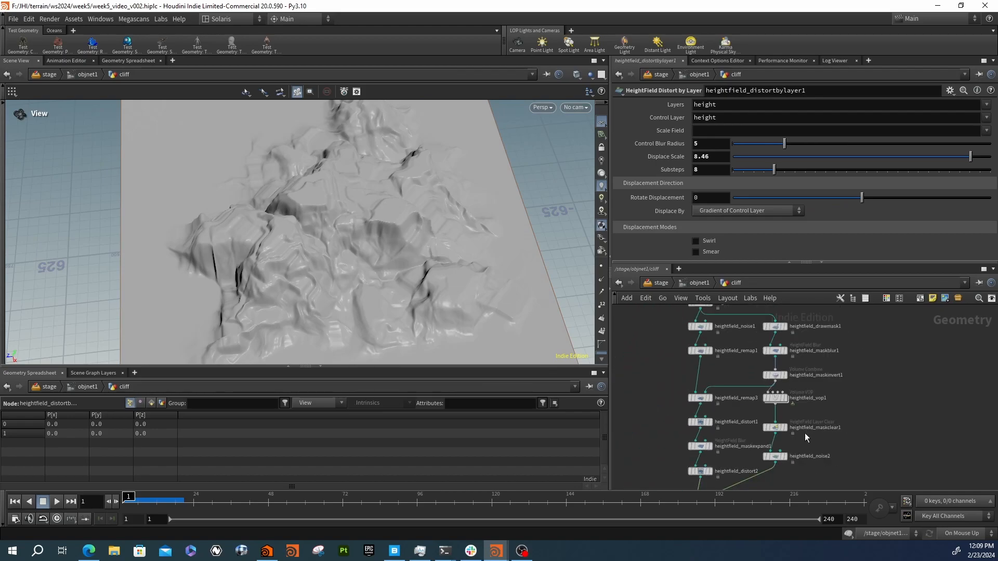
# - Show the heightfield_maskclear1 parameters, redisplay heightfield_noise2, and inspect its terrain from the side
pyautogui.moveTo(750, 394); pyautogui.dragTo(750, 393)
pyautogui.moveTo(810, 423)
pyautogui.mouseDown(button='middle')
pyautogui.moveTo(813, 378)
pyautogui.moveTo(790, 425)
pyautogui.mouseUp(button='middle')
pyautogui.scroll(3, 784, 398)
pyautogui.click(784, 386)
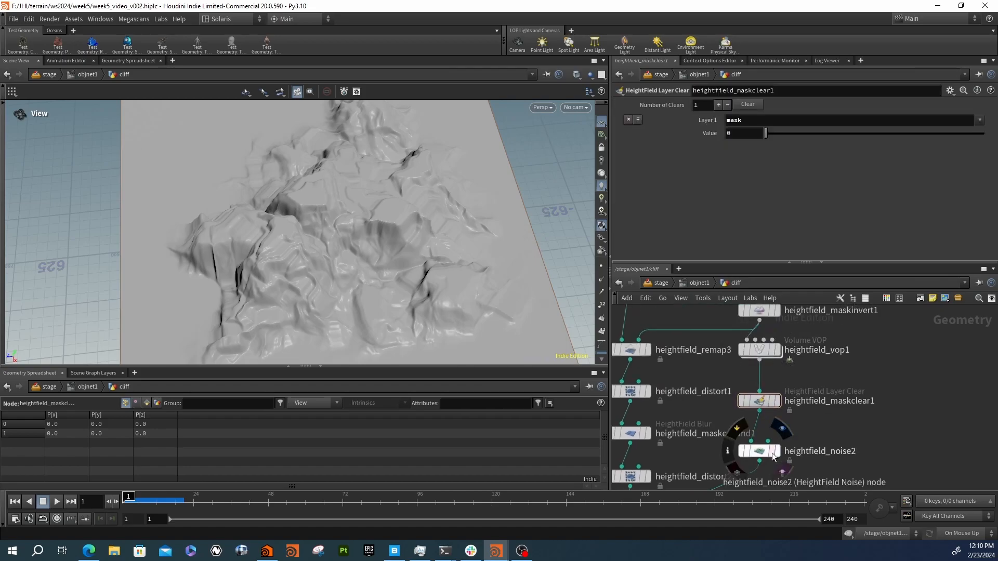
pyautogui.click(775, 452)
pyautogui.click(759, 451)
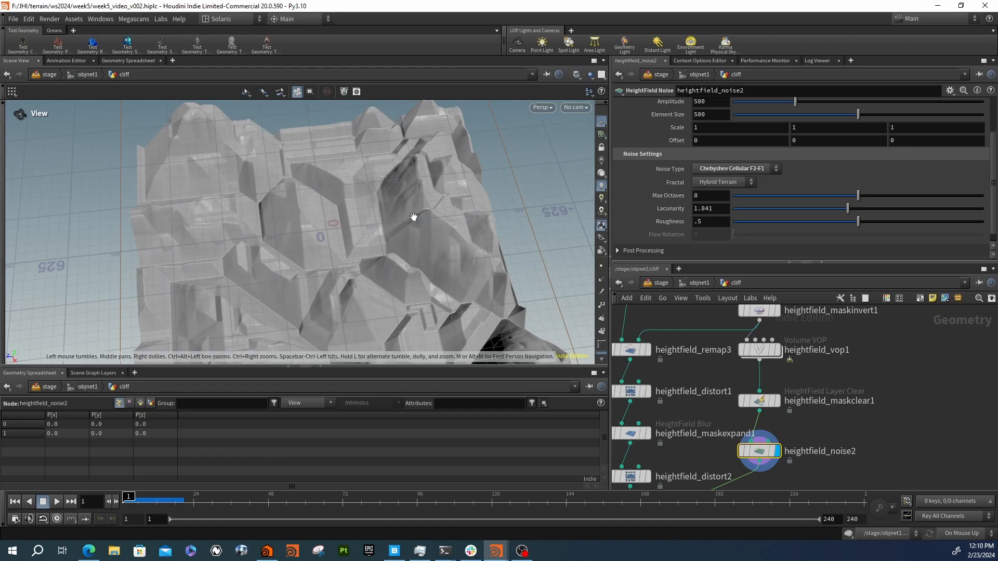
pyautogui.moveTo(444, 219); pyautogui.dragTo(563, 208)
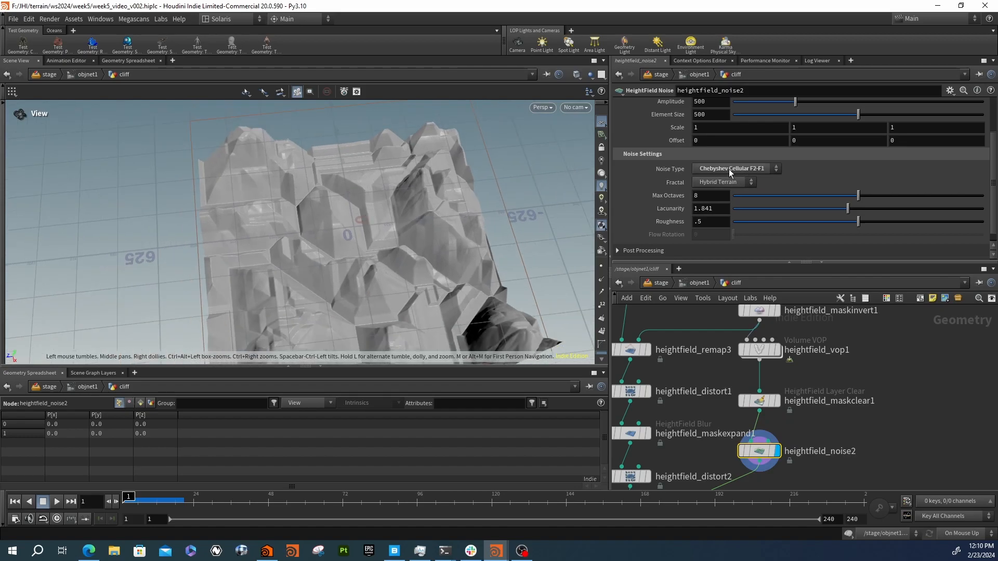
pyautogui.moveTo(389, 234); pyautogui.dragTo(357, 181)
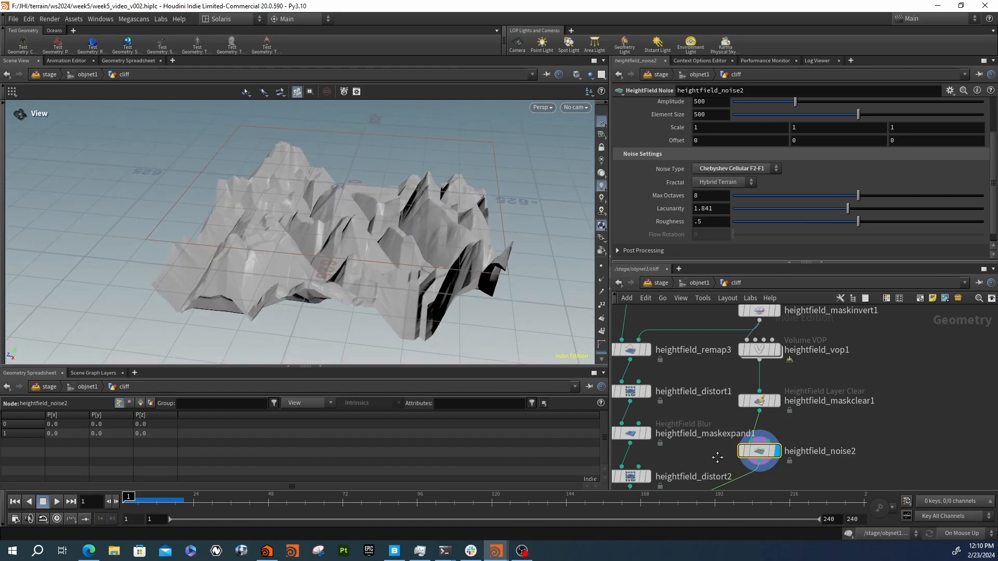
# - Redisplay heightfield_distortbylayer1 with its parameters and inspect the layer-distorted cliffs at closer range
pyautogui.moveTo(716, 459); pyautogui.dragTo(794, 341, button='middle')
pyautogui.scroll(3, 736, 429)
pyautogui.click(722, 419)
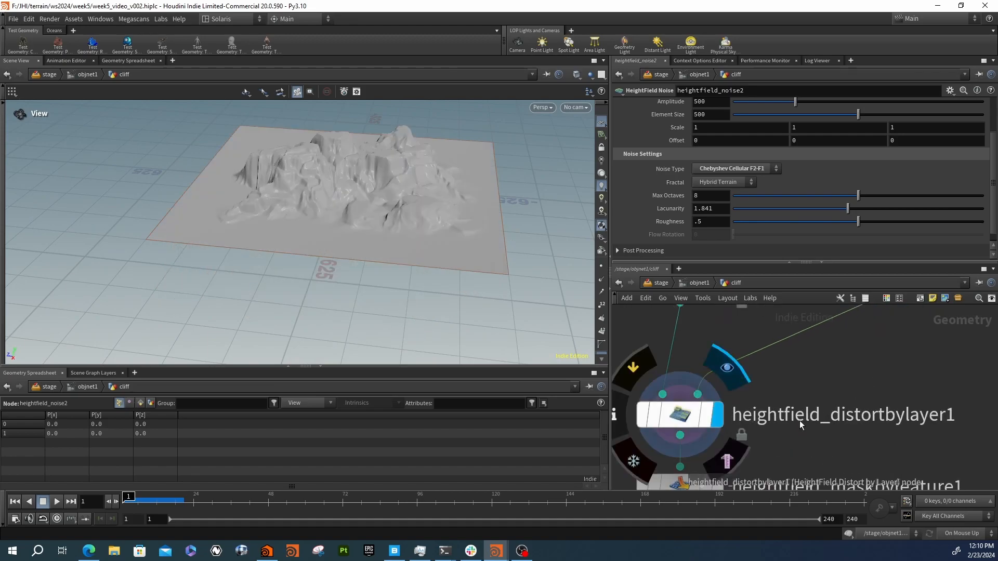
pyautogui.click(660, 419)
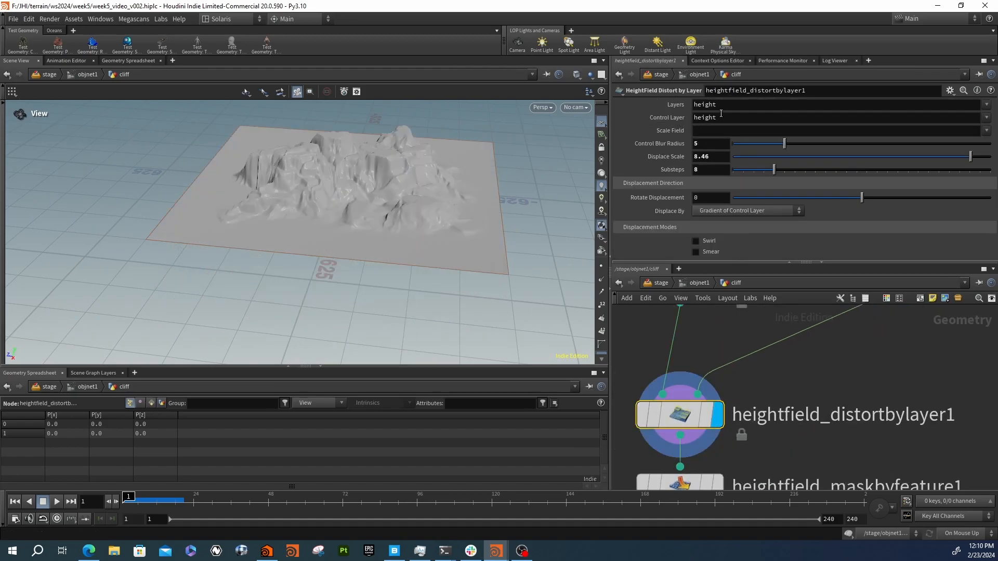
pyautogui.moveTo(331, 180); pyautogui.dragTo(363, 127)
pyautogui.scroll(3, 314, 257)
pyautogui.moveTo(340, 209); pyautogui.dragTo(305, 210)
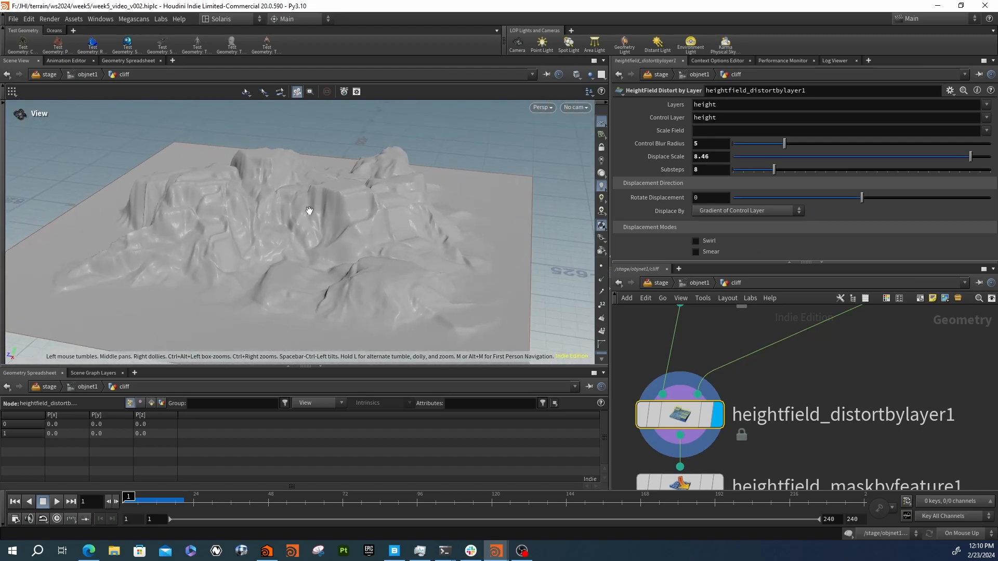
# - Compare the terrain before and after the layer distortion by alternating the display between heightfield_distort2 and heightfield_distortbylayer1
pyautogui.middleClick(704, 427)
pyautogui.moveTo(757, 405); pyautogui.dragTo(760, 457, button='middle')
pyautogui.click(723, 339)
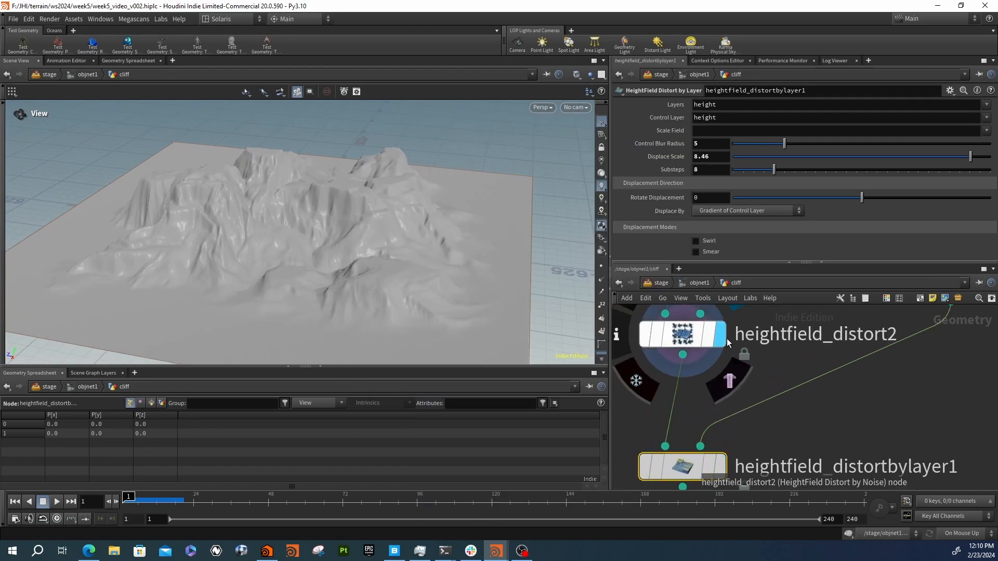
pyautogui.click(721, 465)
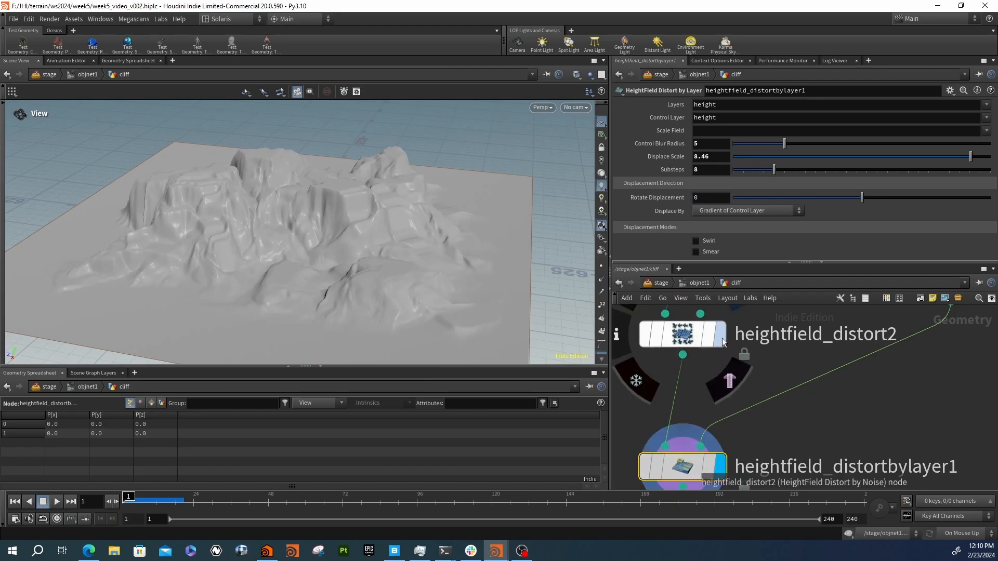
pyautogui.click(720, 334)
pyautogui.click(719, 471)
# - Examine the surface detail of the layer-distorted cliffs up close, then from a distance showing the whole terrain
pyautogui.moveTo(372, 234)
pyautogui.mouseDown()
pyautogui.moveTo(350, 305)
pyautogui.moveTo(350, 260)
pyautogui.moveTo(383, 223)
pyautogui.mouseUp()
pyautogui.scroll(10, 382, 223)
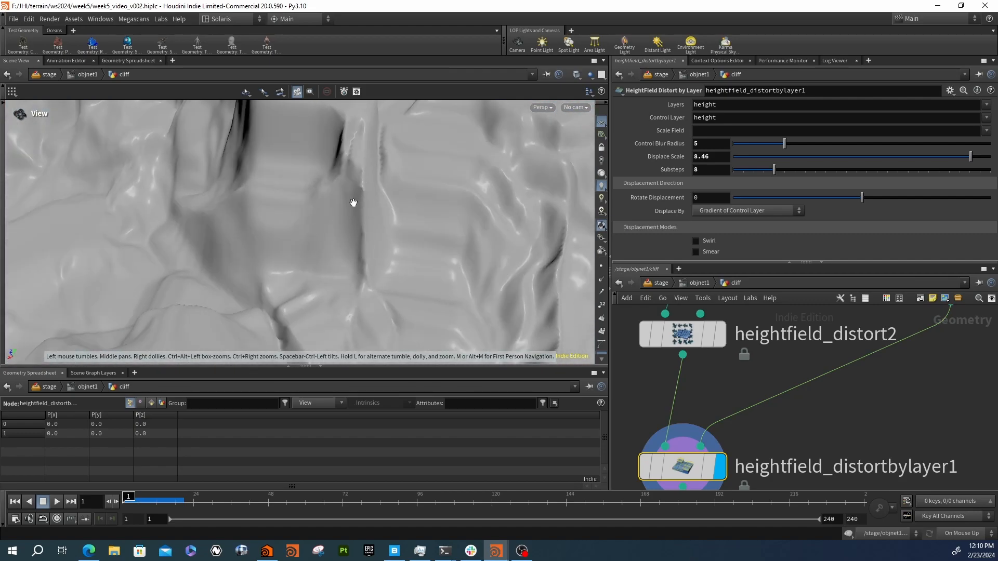
pyautogui.moveTo(402, 207); pyautogui.dragTo(386, 178)
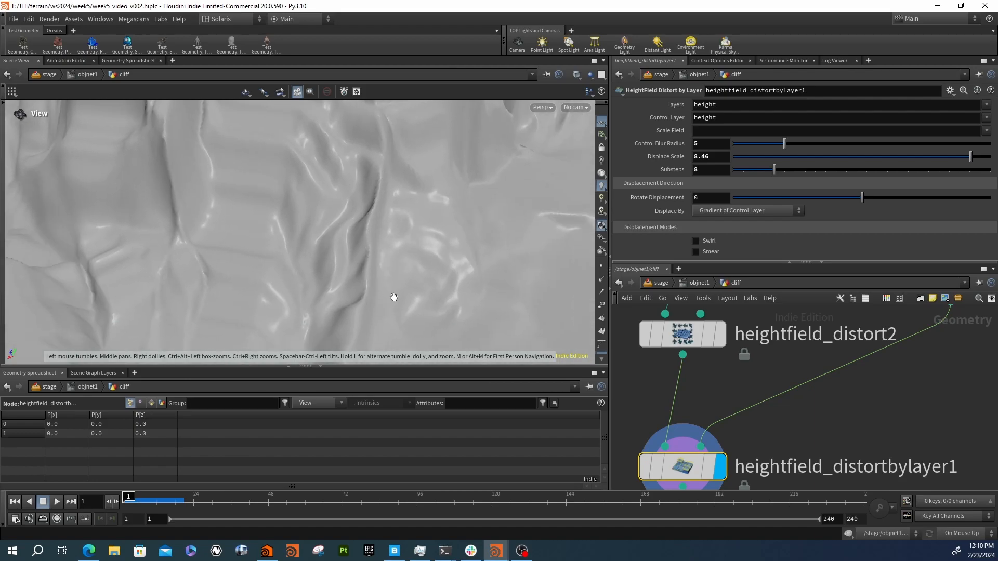
pyautogui.moveTo(391, 304); pyautogui.dragTo(57, 263, button='right')
pyautogui.moveTo(58, 263); pyautogui.dragTo(341, 207)
pyautogui.moveTo(341, 207); pyautogui.dragTo(244, 239, button='right')
pyautogui.moveTo(244, 239); pyautogui.dragTo(363, 222, button='middle')
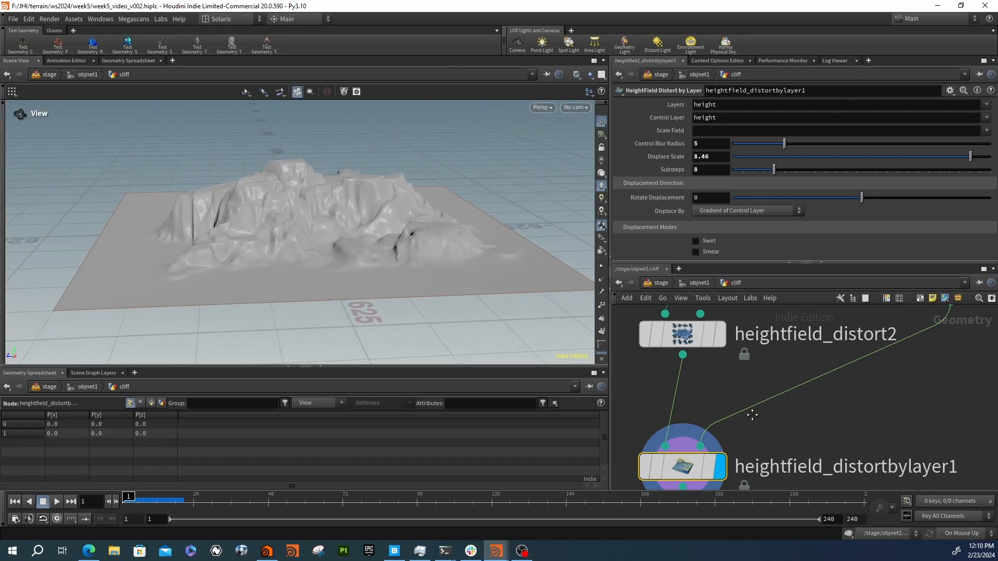
# - Display heightfield_maskbyfeature1 and review its slope and height masking parameters
pyautogui.scroll(-5, 746, 422)
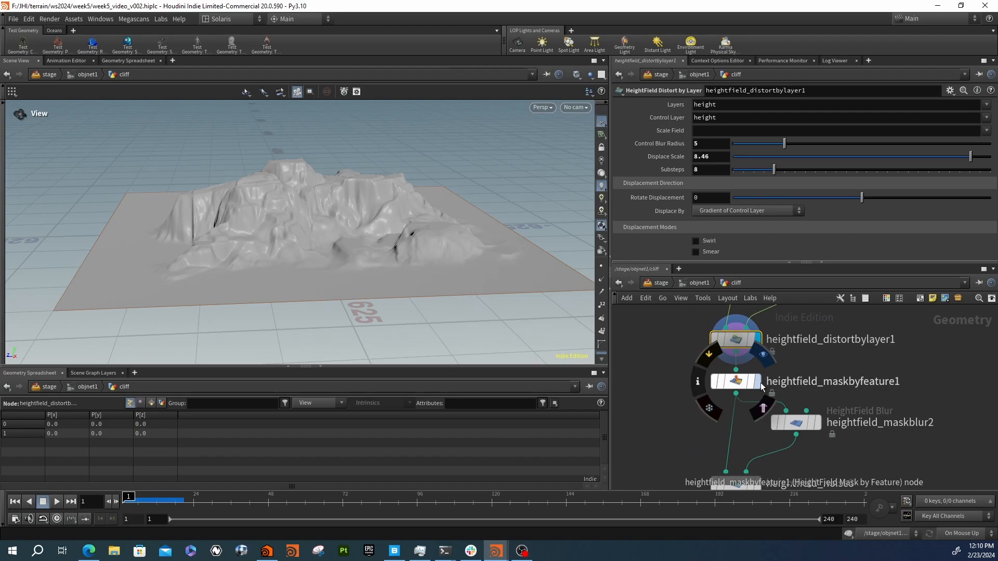
pyautogui.click(762, 385)
pyautogui.click(735, 394)
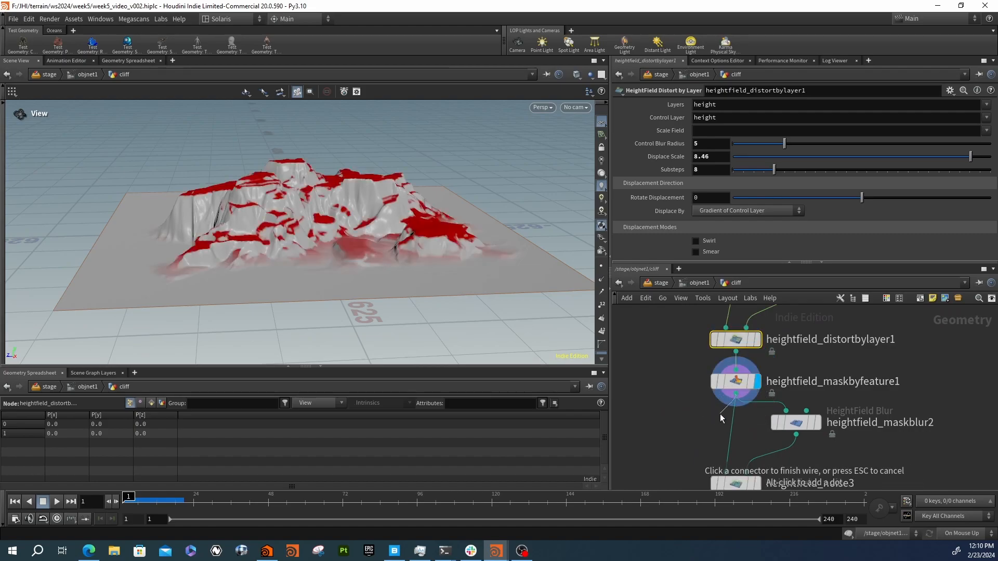
pyautogui.press('Escape')
pyautogui.click(734, 382)
pyautogui.scroll(4, 657, 181)
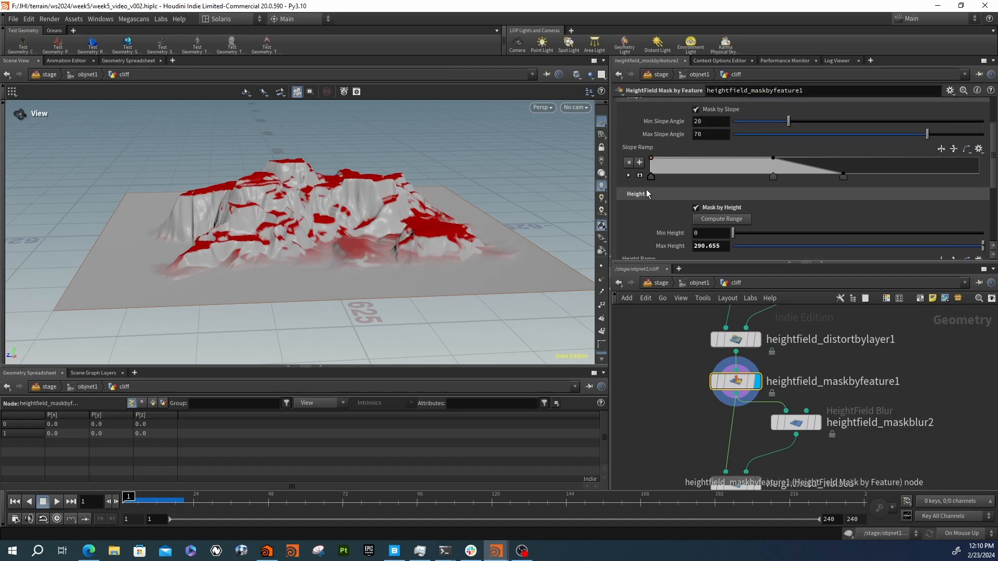
pyautogui.scroll(1, 642, 181)
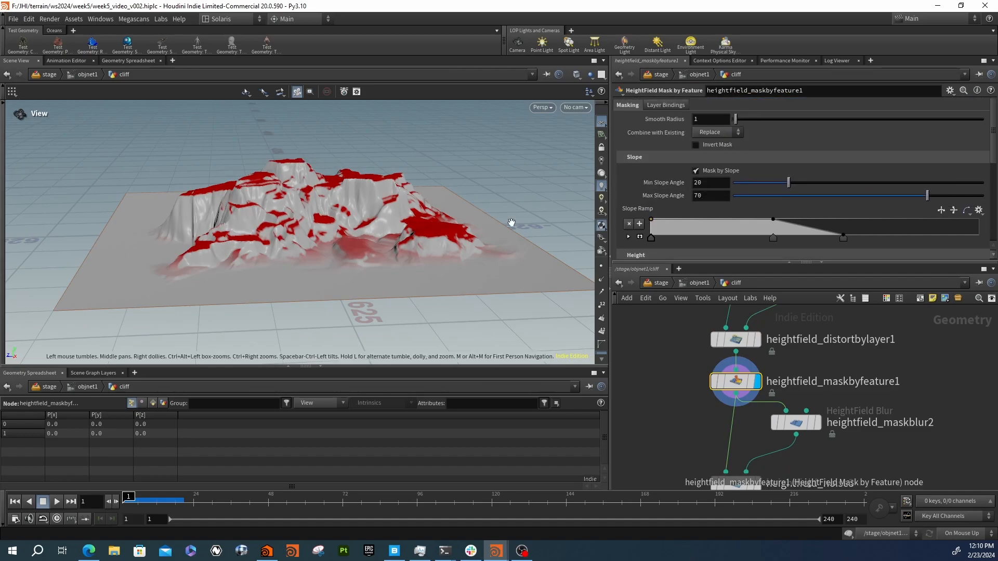
pyautogui.scroll(-4, 722, 232)
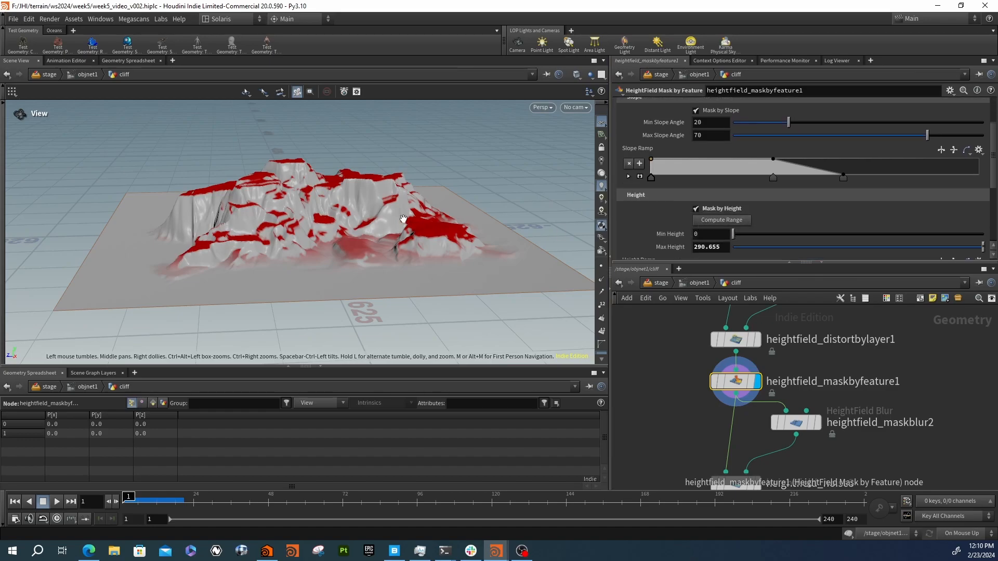
# - Inspect the feature mask from another side and display the blurred mask of heightfield_maskblur2
pyautogui.moveTo(340, 156); pyautogui.dragTo(597, 229)
pyautogui.moveTo(662, 372); pyautogui.dragTo(647, 309, button='middle')
pyautogui.click(808, 364)
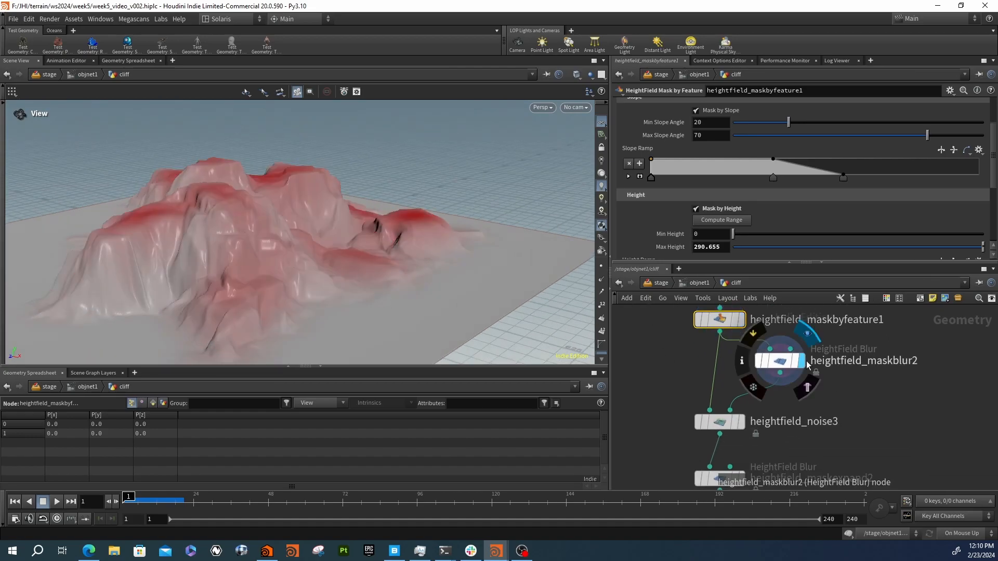
# - Display heightfield_noise3 with its noise parameters and inspect the masked terrain from several angles
pyautogui.click(743, 422)
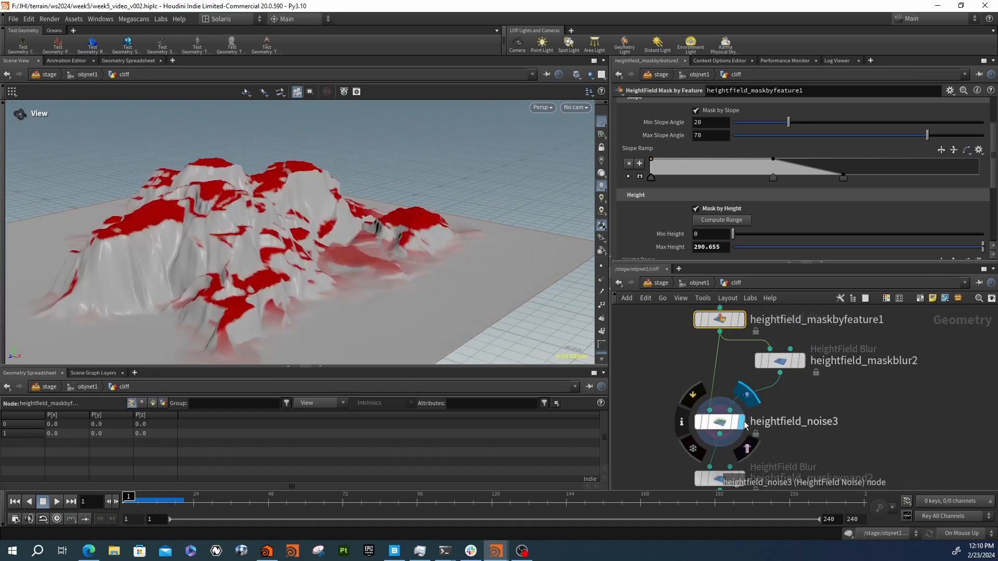
pyautogui.click(730, 423)
pyautogui.moveTo(258, 234); pyautogui.dragTo(256, 311)
pyautogui.moveTo(349, 182); pyautogui.dragTo(404, 80)
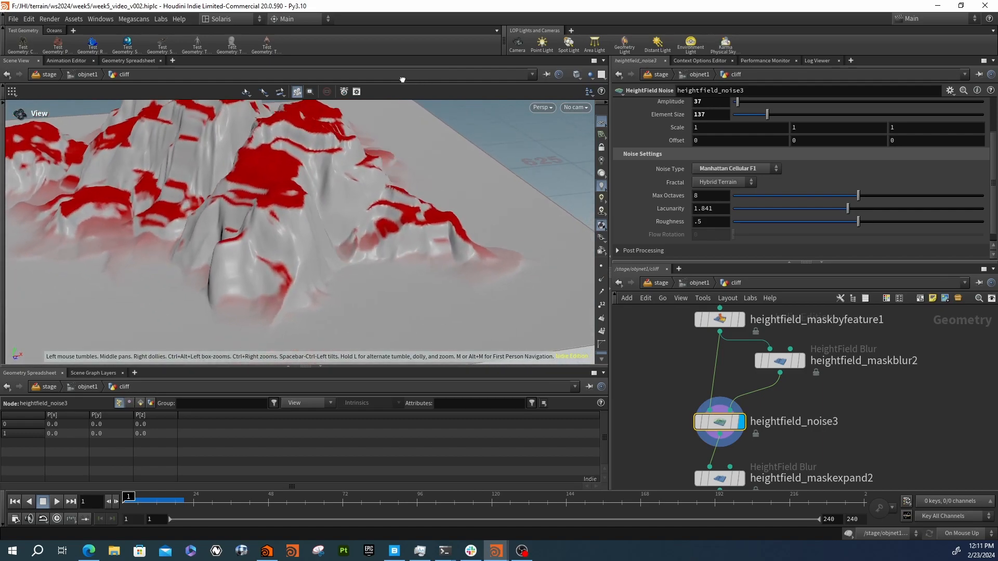
# - Display heightfield_maskexpand2 with its blur parameters and inspect the expanded cliff shapes up close
pyautogui.moveTo(790, 414); pyautogui.dragTo(785, 325, button='middle')
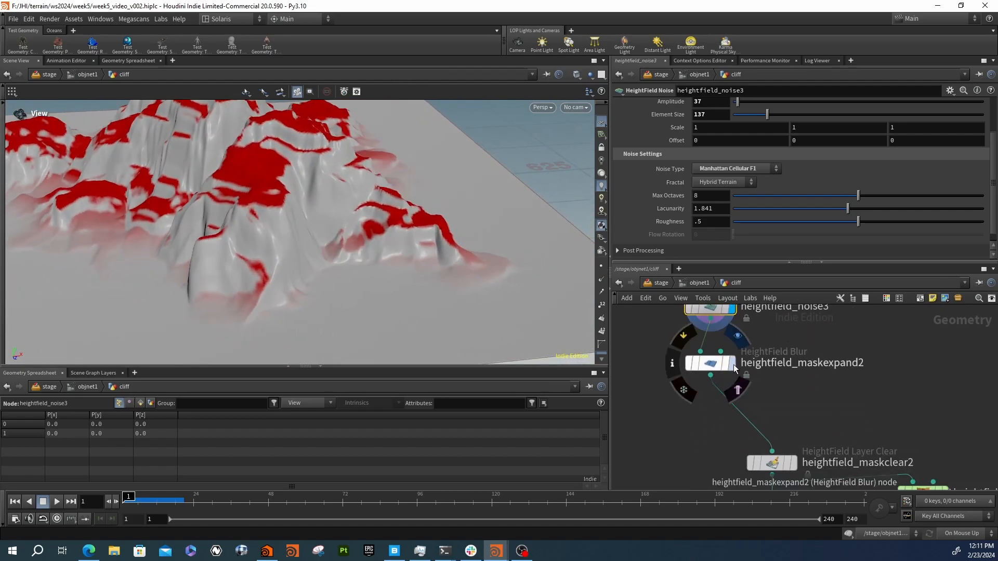
pyautogui.click(735, 368)
pyautogui.click(713, 364)
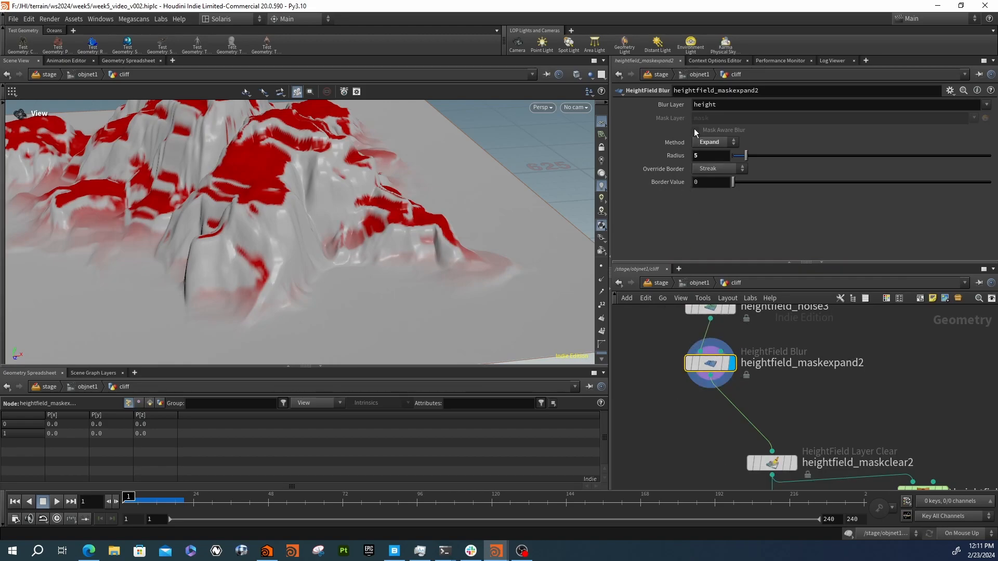
pyautogui.moveTo(300, 223)
pyautogui.mouseDown(button='right')
pyautogui.moveTo(230, 215)
pyautogui.moveTo(286, 236)
pyautogui.mouseUp(button='right')
pyautogui.moveTo(286, 236); pyautogui.dragTo(350, 256)
pyautogui.moveTo(295, 229); pyautogui.dragTo(323, 278, button='right')
pyautogui.moveTo(323, 279); pyautogui.dragTo(244, 262)
# - Display heightfield_maskclear2 and inspect the cliff terrain with its mask cleared
pyautogui.scroll(-5, 712, 400)
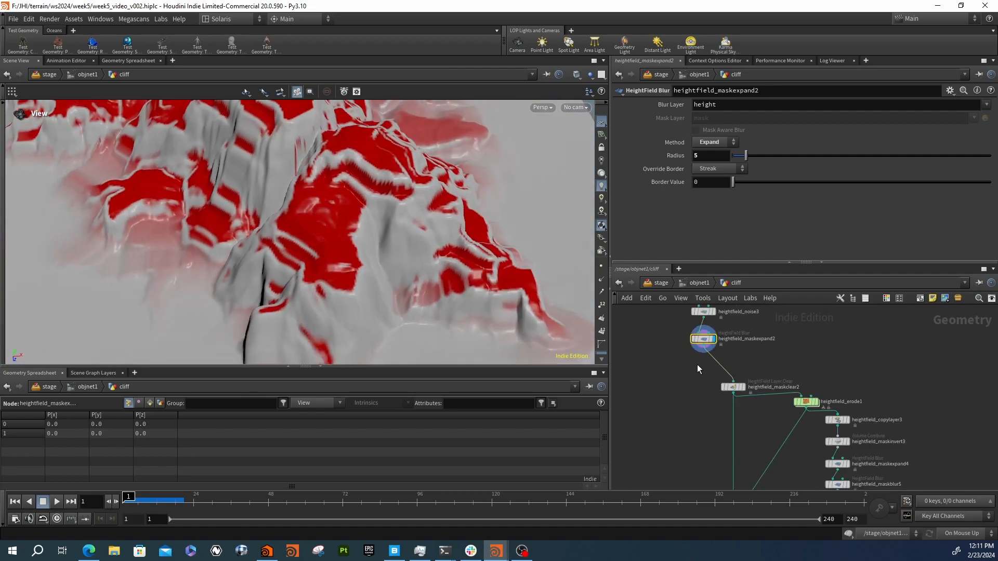
pyautogui.scroll(-5, 691, 374)
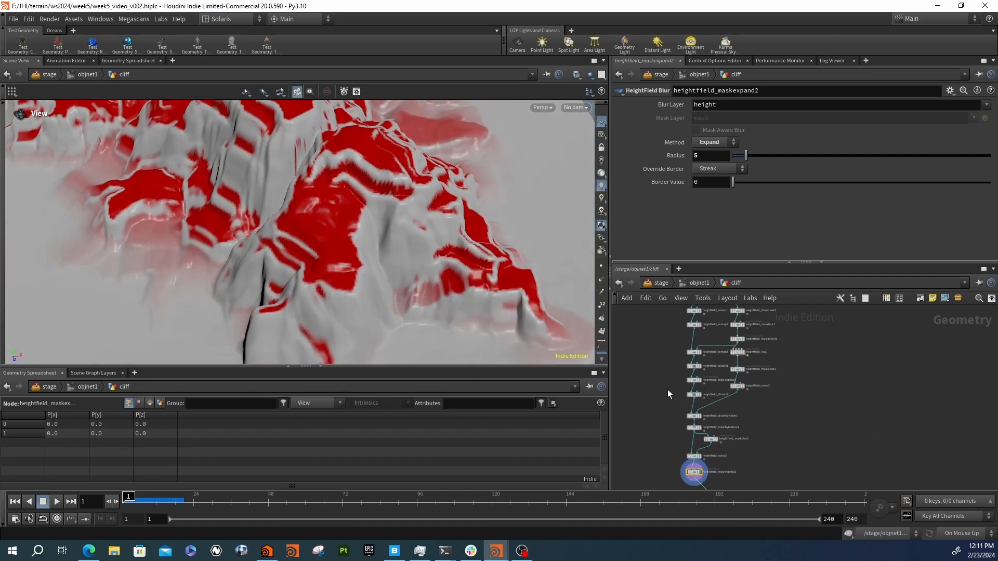
pyautogui.scroll(5, 689, 396)
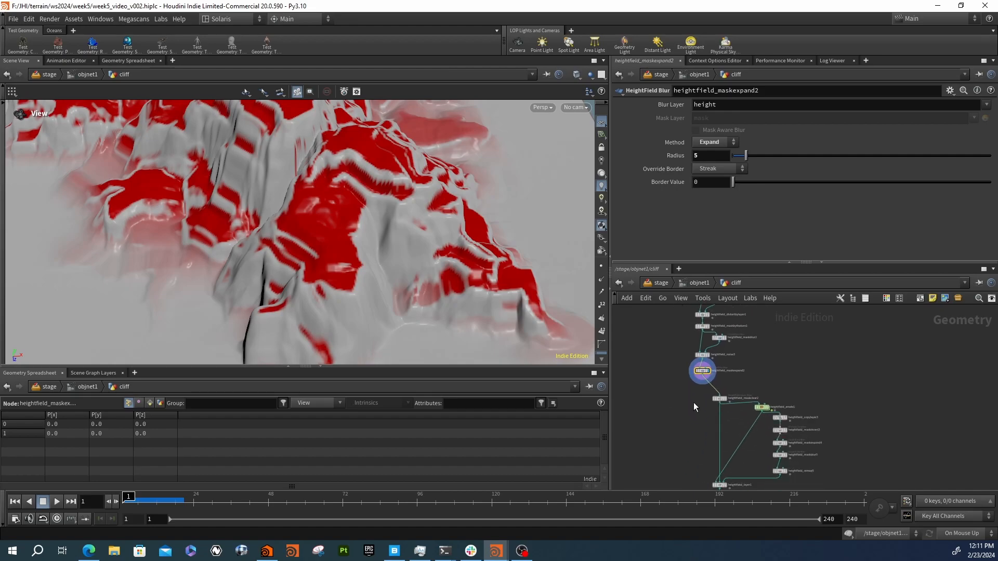
pyautogui.moveTo(731, 393)
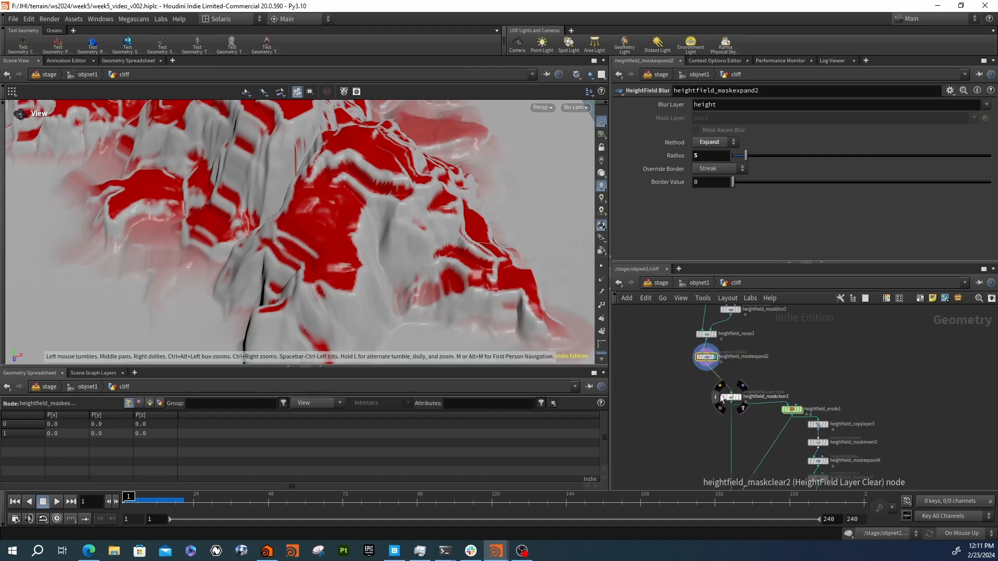
pyautogui.scroll(3, 733, 398)
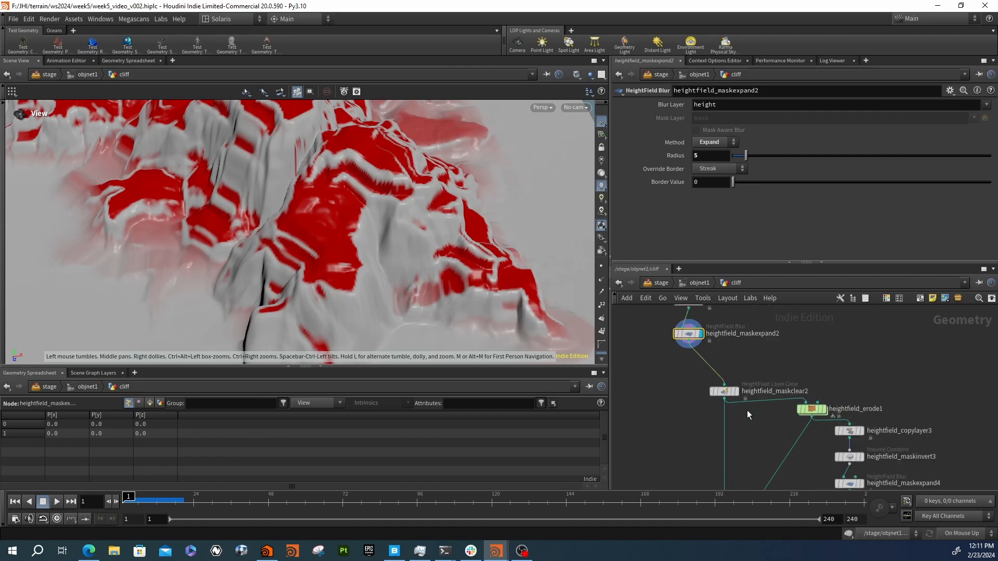
pyautogui.click(734, 386)
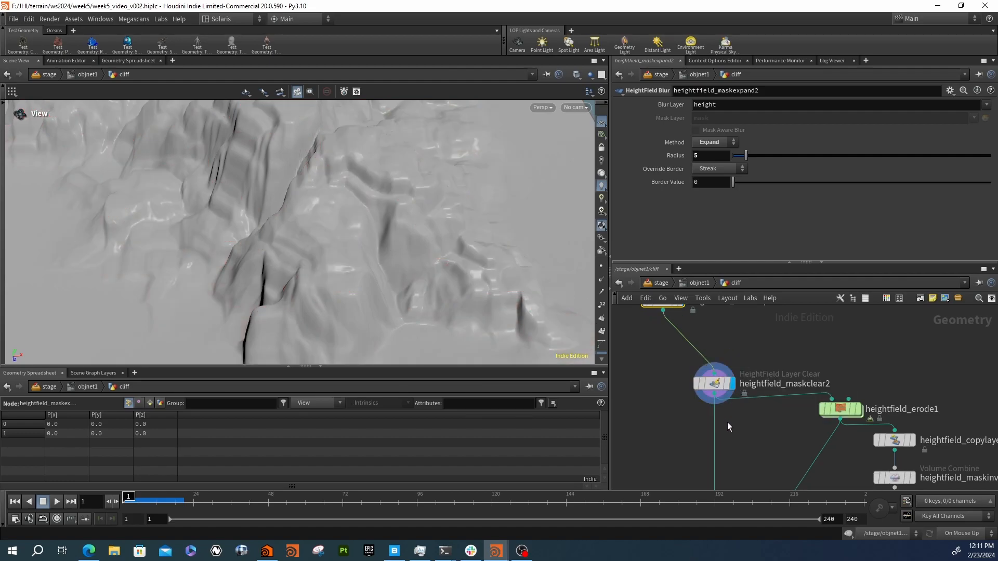
pyautogui.scroll(-5, 728, 422)
pyautogui.moveTo(706, 409); pyautogui.dragTo(697, 381, button='middle')
pyautogui.moveTo(354, 219); pyautogui.dragTo(373, 178)
# - Display heightfield_erode1 and inspect the eroded terrain from several angles
pyautogui.moveTo(716, 418); pyautogui.dragTo(697, 387, button='middle')
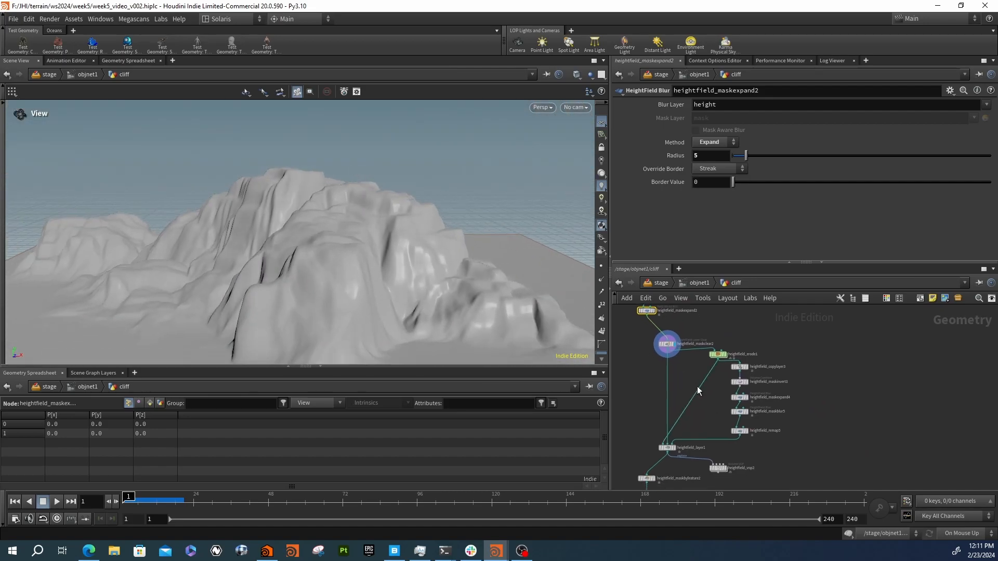
pyautogui.scroll(3, 719, 371)
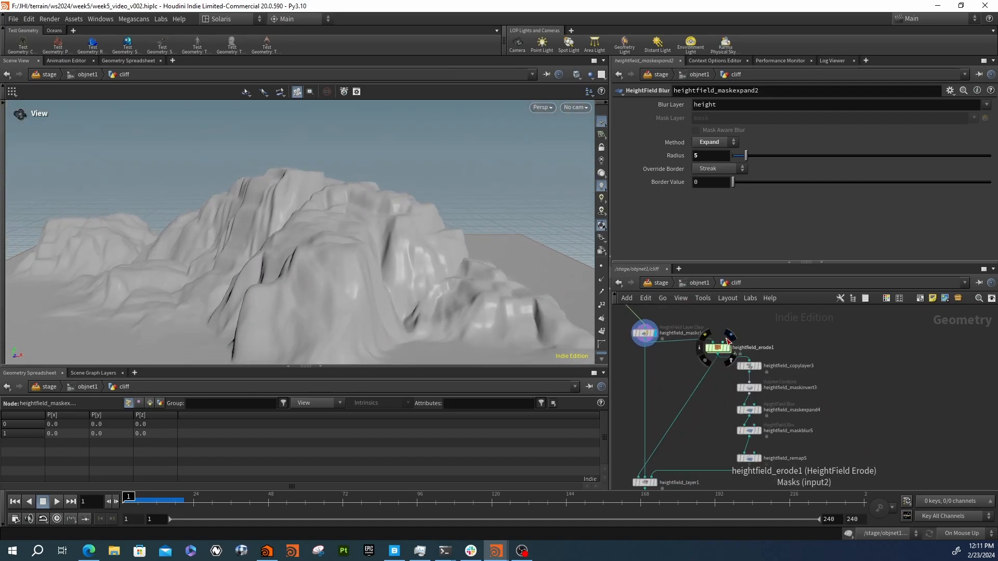
pyautogui.click(729, 350)
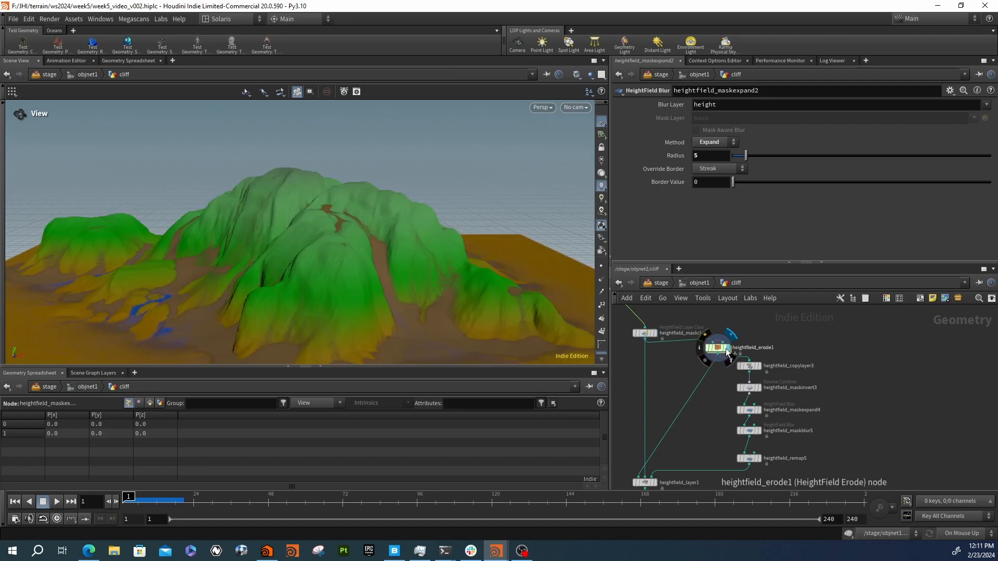
pyautogui.moveTo(357, 223); pyautogui.dragTo(290, 276)
pyautogui.moveTo(272, 331); pyautogui.dragTo(593, 312)
pyautogui.moveTo(693, 405); pyautogui.dragTo(706, 366, button='middle')
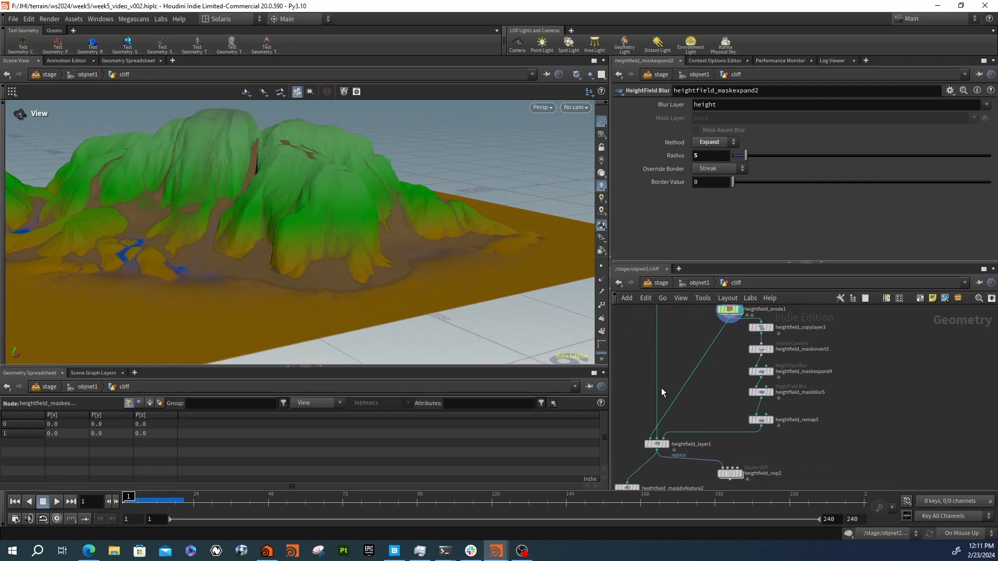
# - Compare the displayed results of heightfield_layer1 and heightfield_erode1, and open the layer node's parameters
pyautogui.click(668, 445)
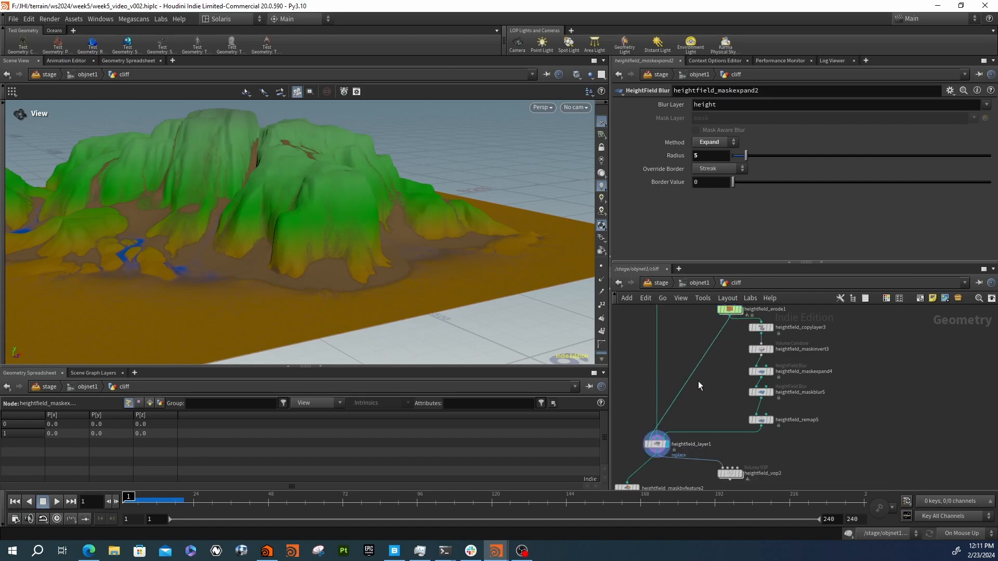
pyautogui.click(742, 310)
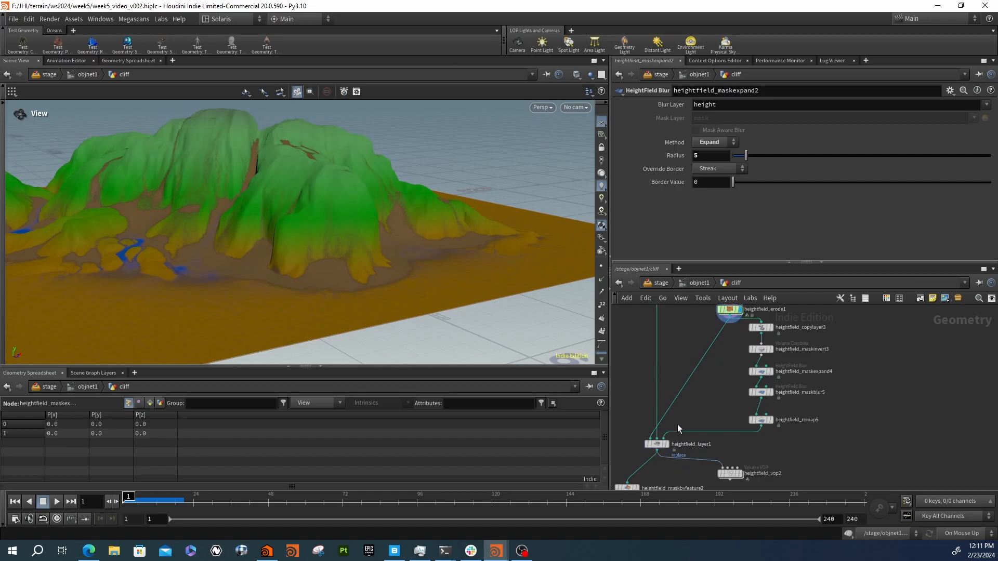
pyautogui.click(669, 445)
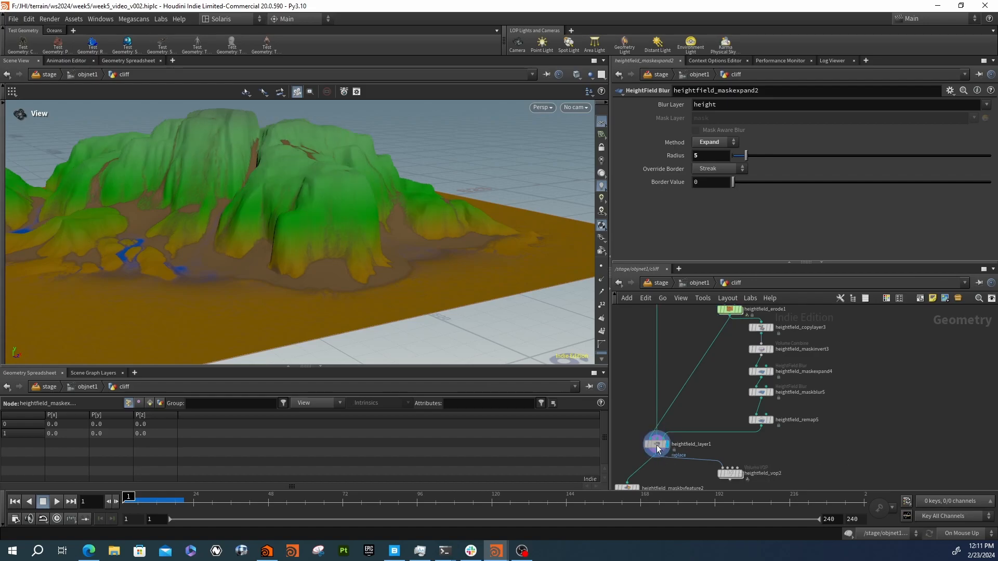
pyautogui.click(657, 444)
pyautogui.moveTo(670, 367); pyautogui.dragTo(699, 376, button='middle')
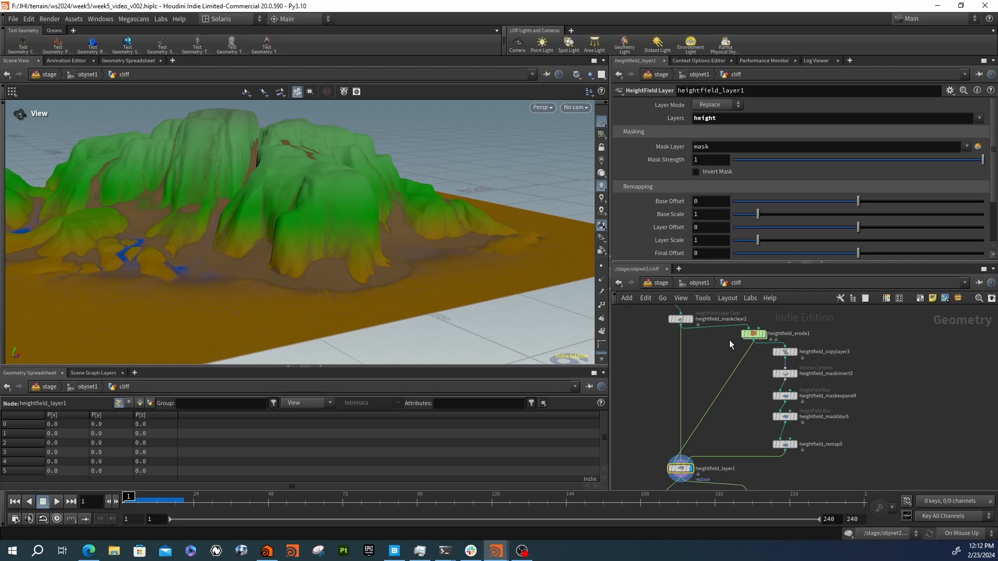
# - Move the heightfield_erode1 node closer to the main chain and inspect the layered terrain from above
pyautogui.moveTo(754, 334); pyautogui.dragTo(724, 347)
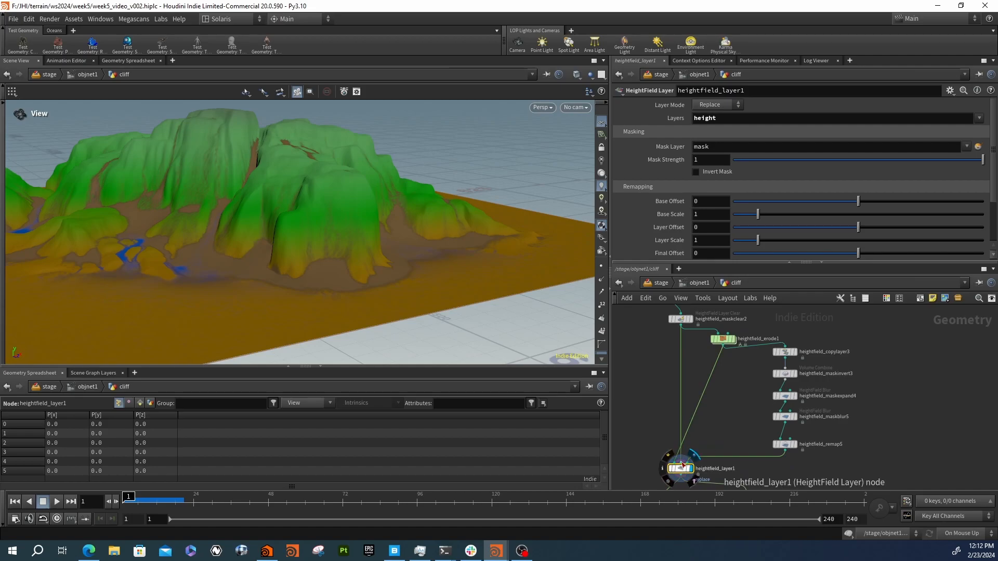
pyautogui.moveTo(225, 206); pyautogui.dragTo(312, 264)
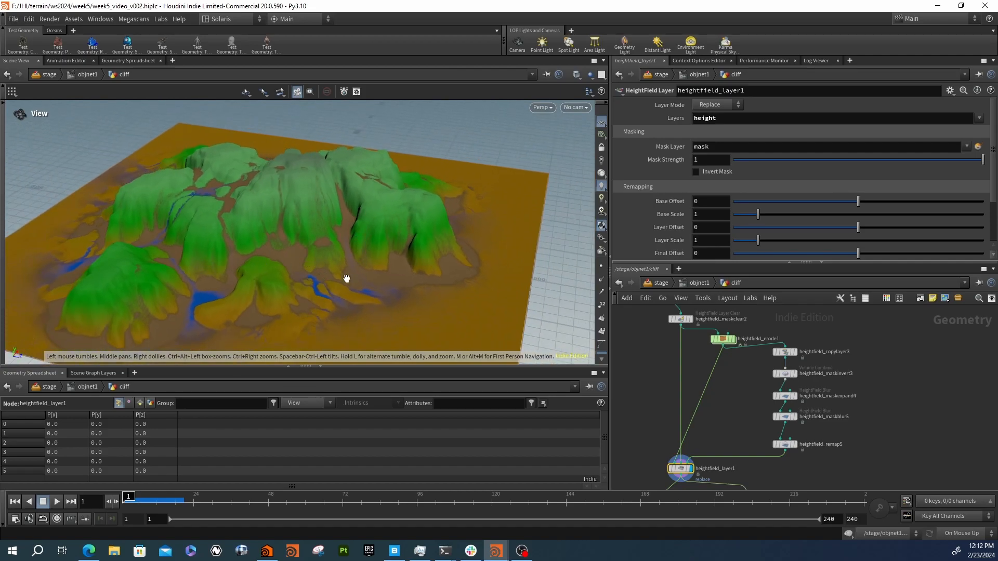
pyautogui.moveTo(725, 423); pyautogui.dragTo(715, 390, button='middle')
pyautogui.moveTo(835, 356); pyautogui.dragTo(824, 378, button='middle')
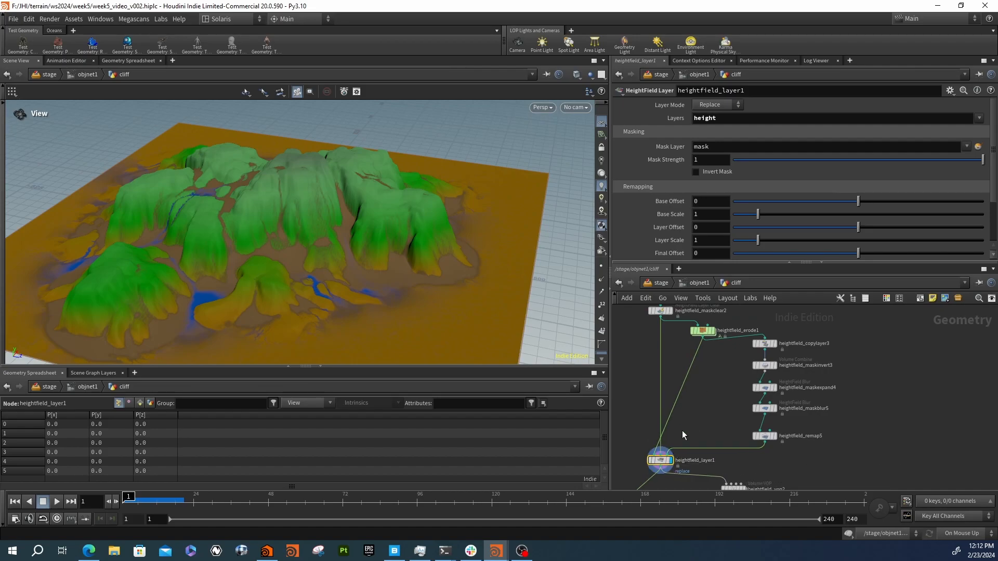
# - Disconnect the mask input of heightfield_layer1 and compare its terrain with heightfield_erode1 up close
pyautogui.moveTo(448, 254); pyautogui.dragTo(395, 242)
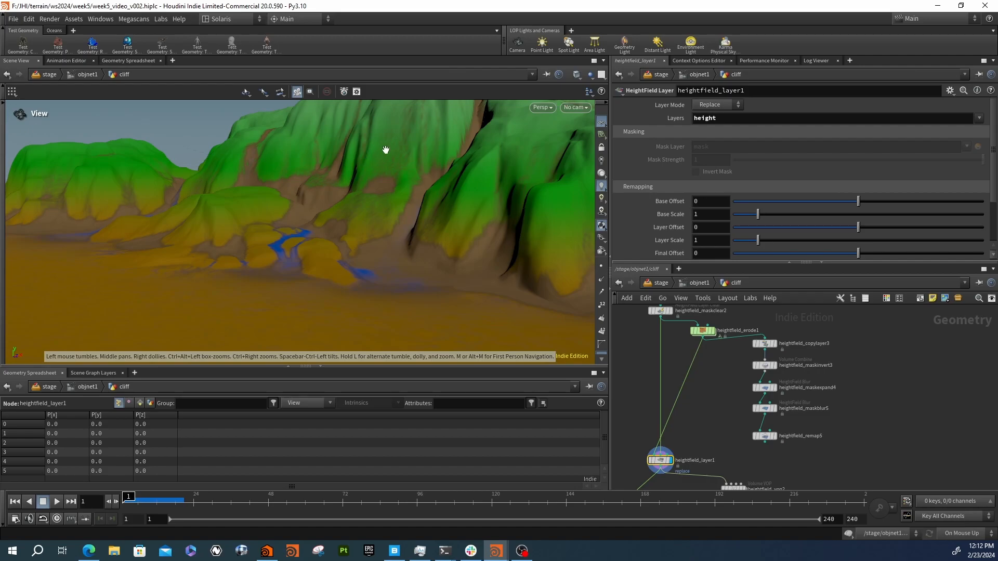
pyautogui.moveTo(357, 255); pyautogui.dragTo(320, 201)
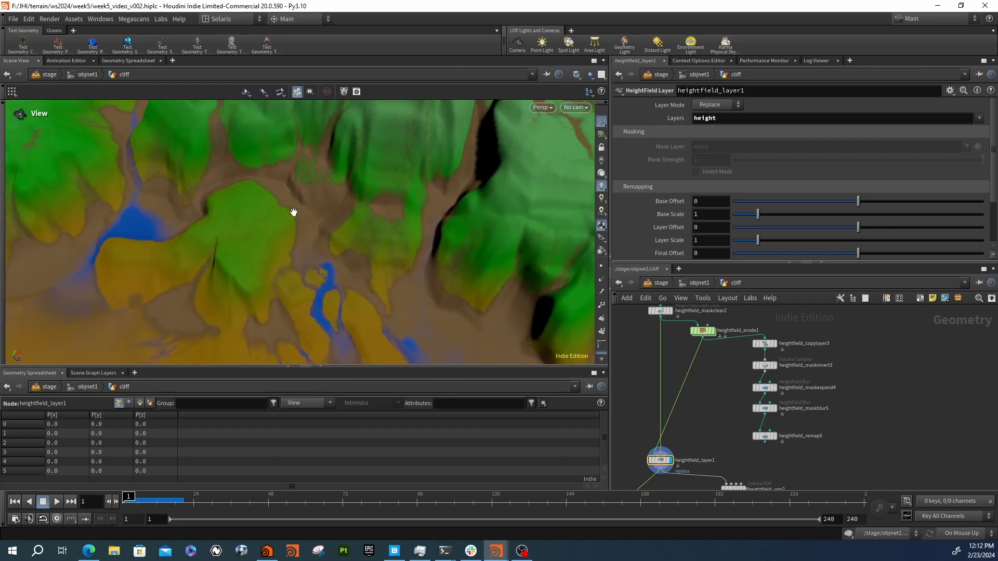
pyautogui.click(712, 331)
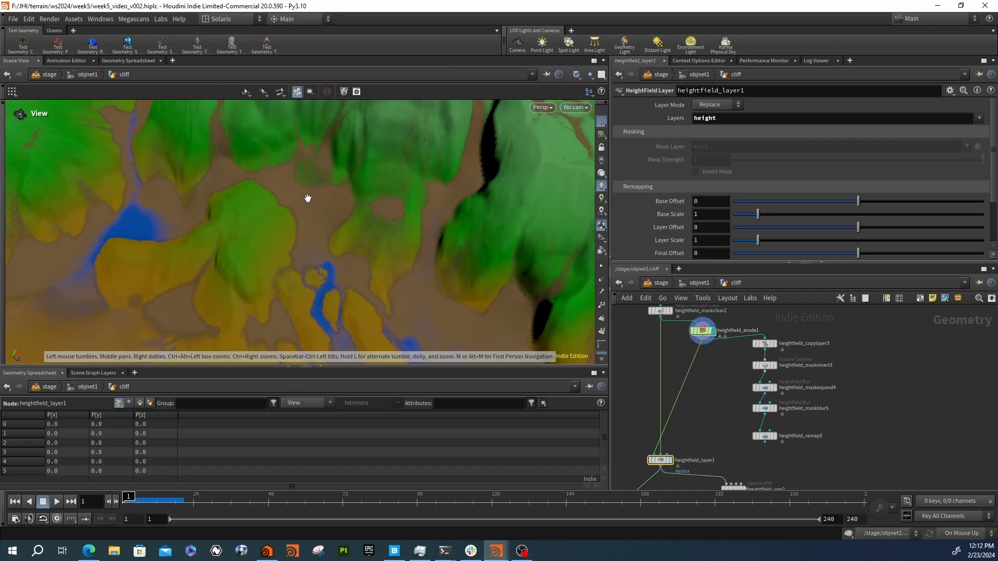
pyautogui.click(672, 460)
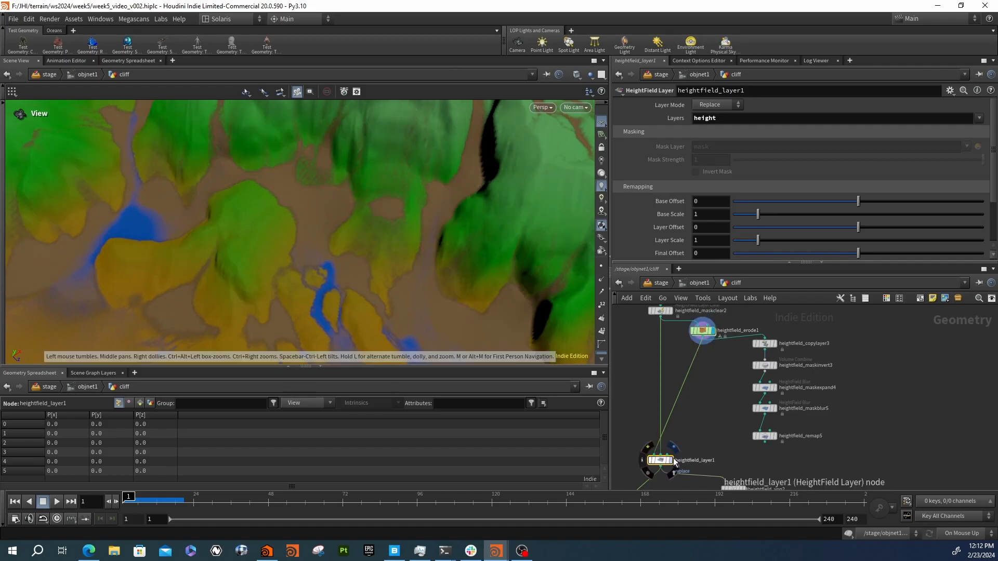
# - Display heightfield_copylayer3 to review its debris-to-mask copy, followed by the inverted mask of heightfield_maskinvert3
pyautogui.moveTo(720, 395); pyautogui.dragTo(666, 404, button='middle')
pyautogui.moveTo(674, 403); pyautogui.dragTo(685, 388)
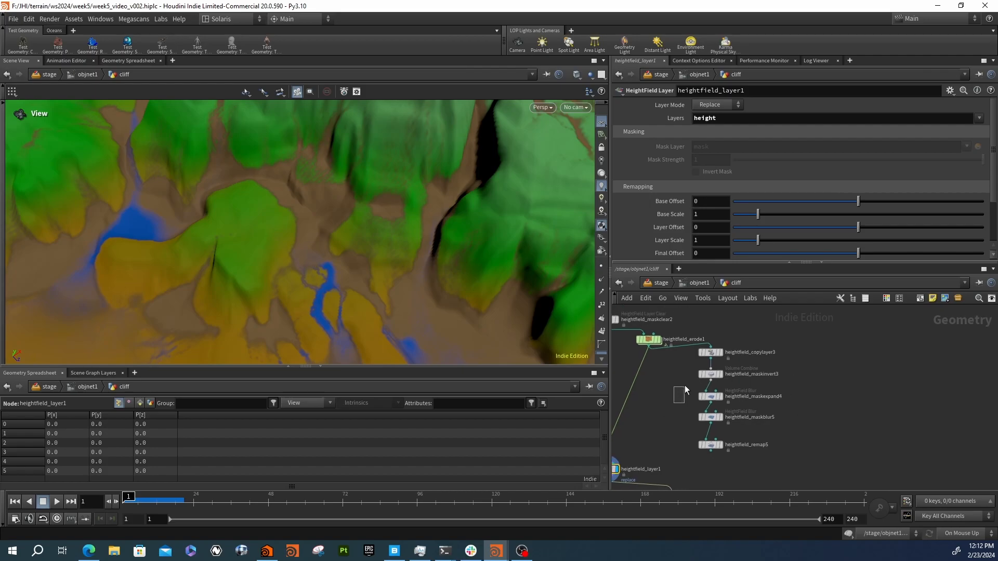
pyautogui.moveTo(664, 412); pyautogui.dragTo(701, 401, button='middle')
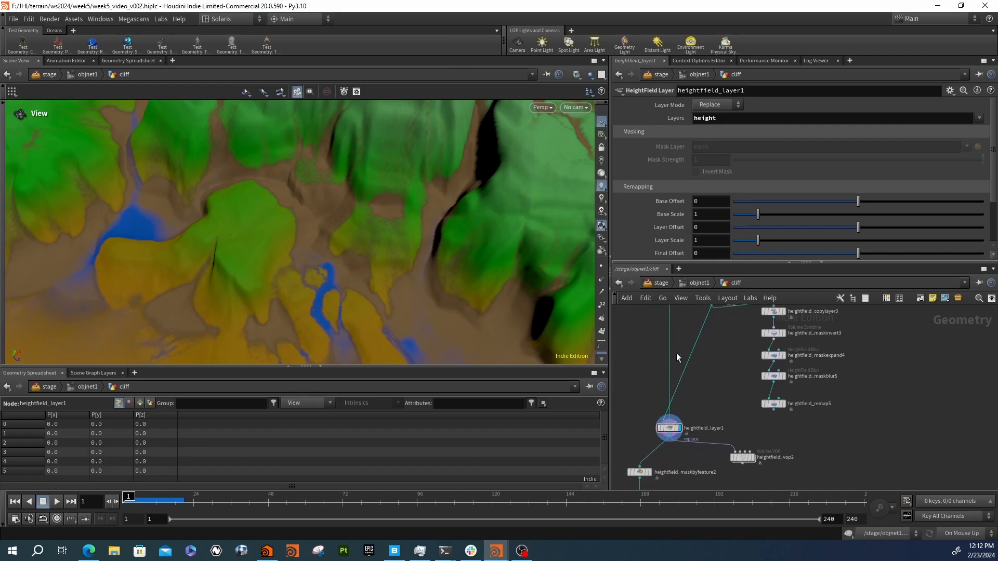
pyautogui.moveTo(684, 326); pyautogui.dragTo(684, 380, button='middle')
pyautogui.moveTo(693, 441); pyautogui.dragTo(698, 406, button='middle')
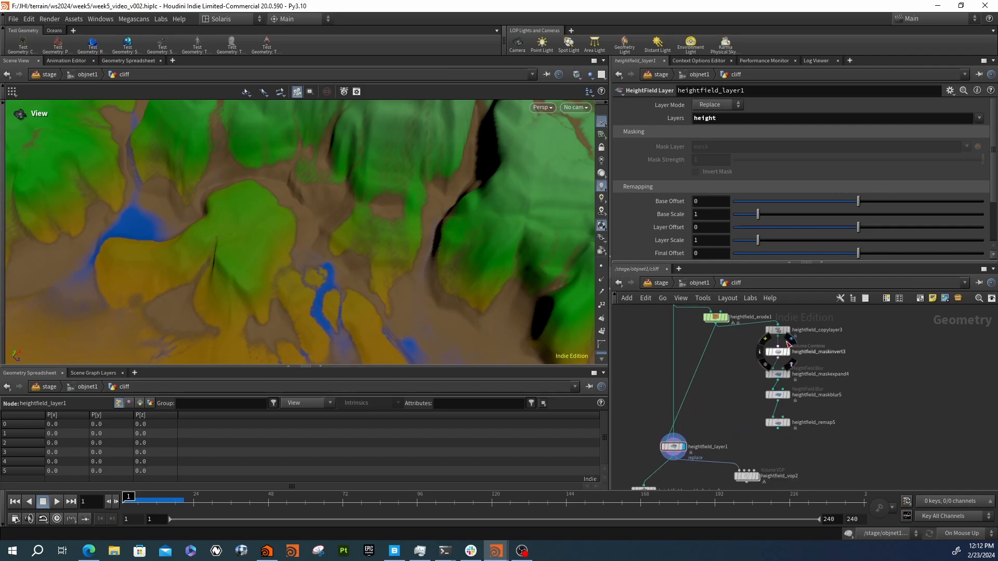
pyautogui.click(788, 334)
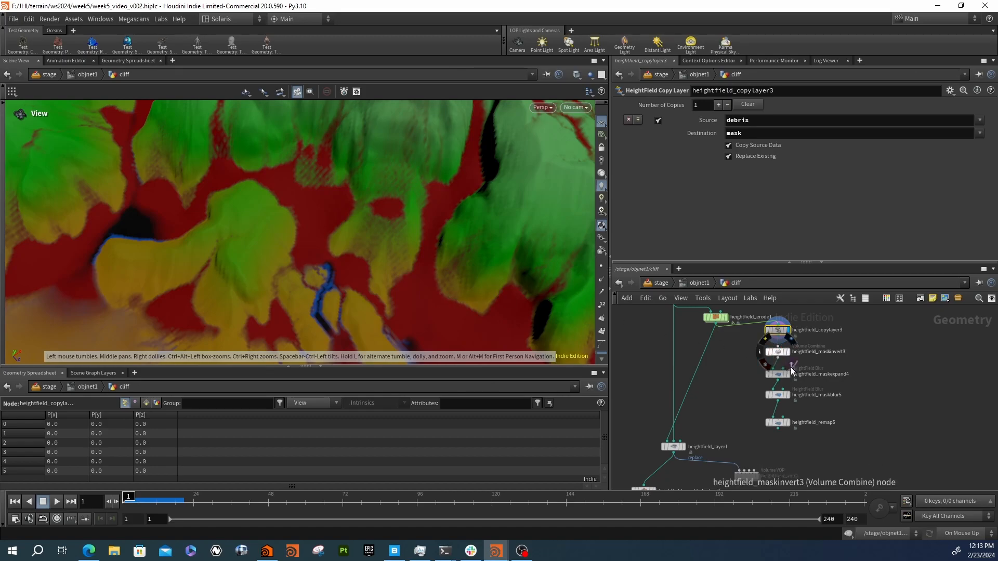
pyautogui.scroll(2, 802, 364)
pyautogui.click(784, 347)
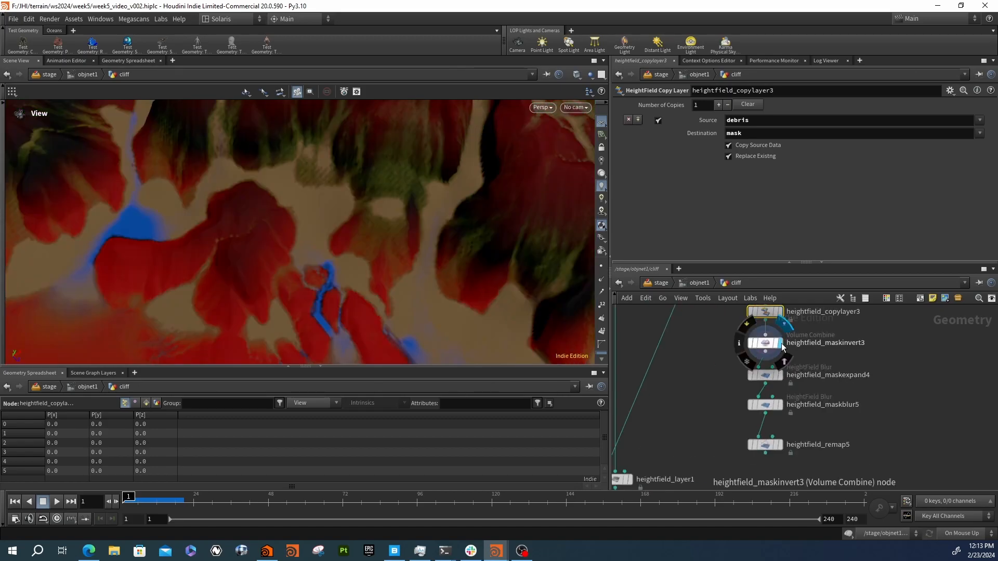
# - Display heightfield_maskexpand4 and heightfield_maskblur5 in turn, reviewing the method and radius of each
pyautogui.click(785, 379)
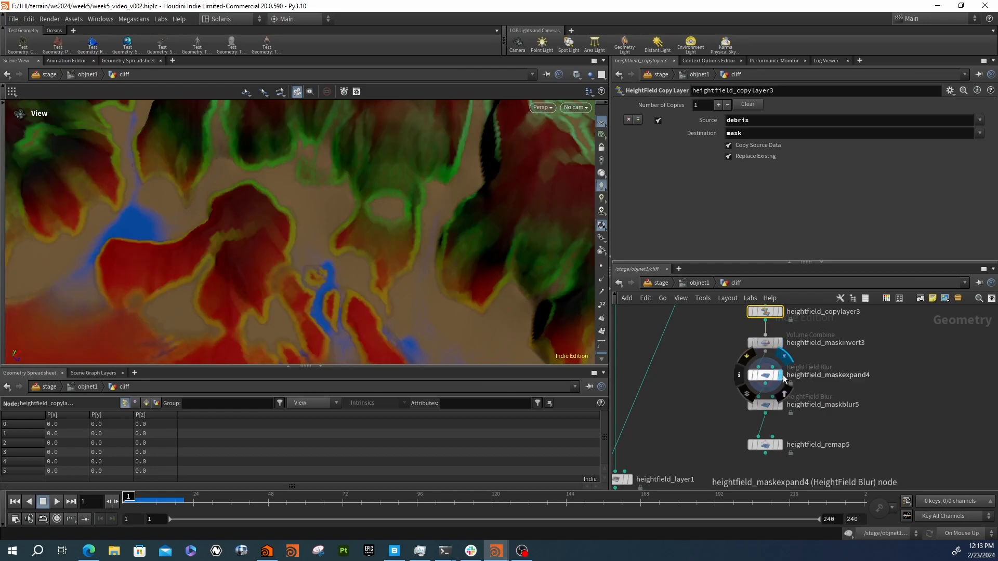
pyautogui.click(766, 376)
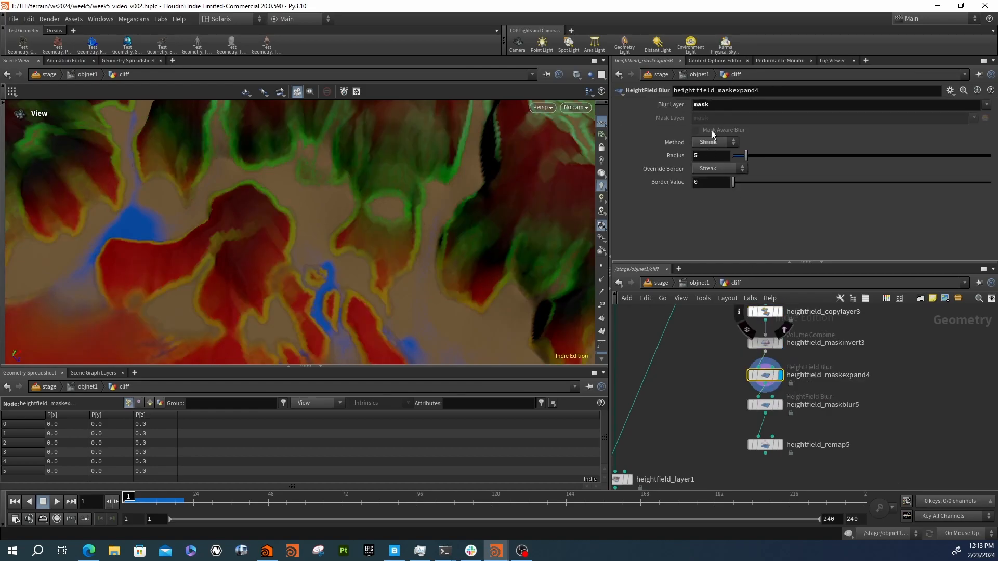
pyautogui.click(780, 405)
pyautogui.click(769, 404)
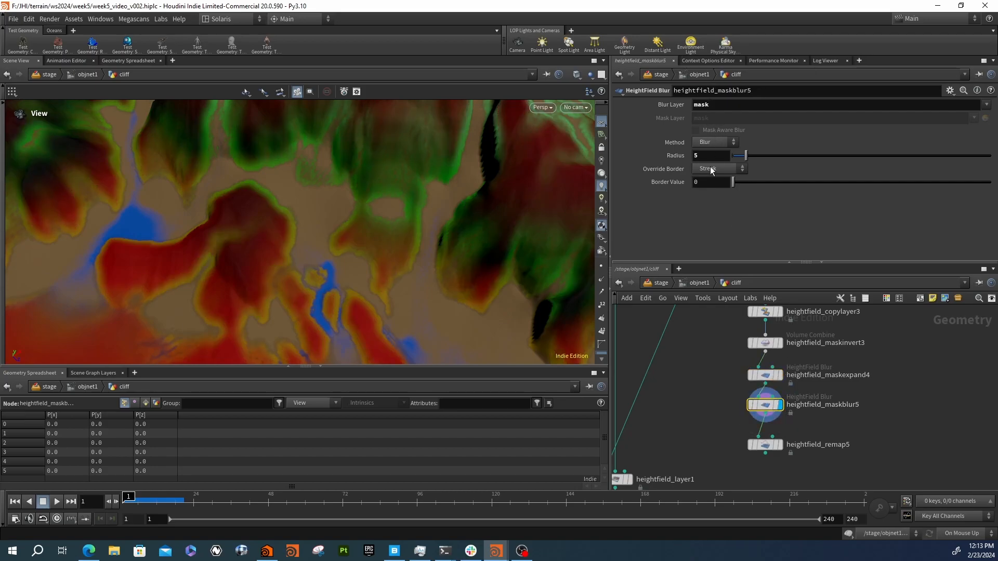
# - Display heightfield_remap5 with its remap parameters and inspect the remapped mask over the whole terrain
pyautogui.click(780, 445)
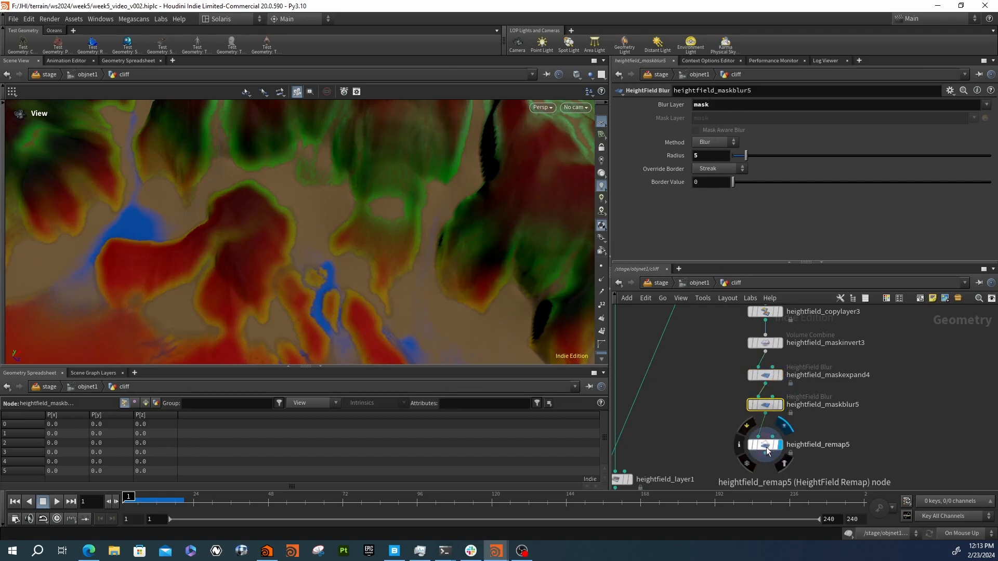
pyautogui.click(768, 448)
pyautogui.moveTo(461, 214); pyautogui.dragTo(317, 211, button='right')
pyautogui.moveTo(430, 198); pyautogui.dragTo(400, 200, button='middle')
pyautogui.moveTo(400, 201); pyautogui.dragTo(386, 153)
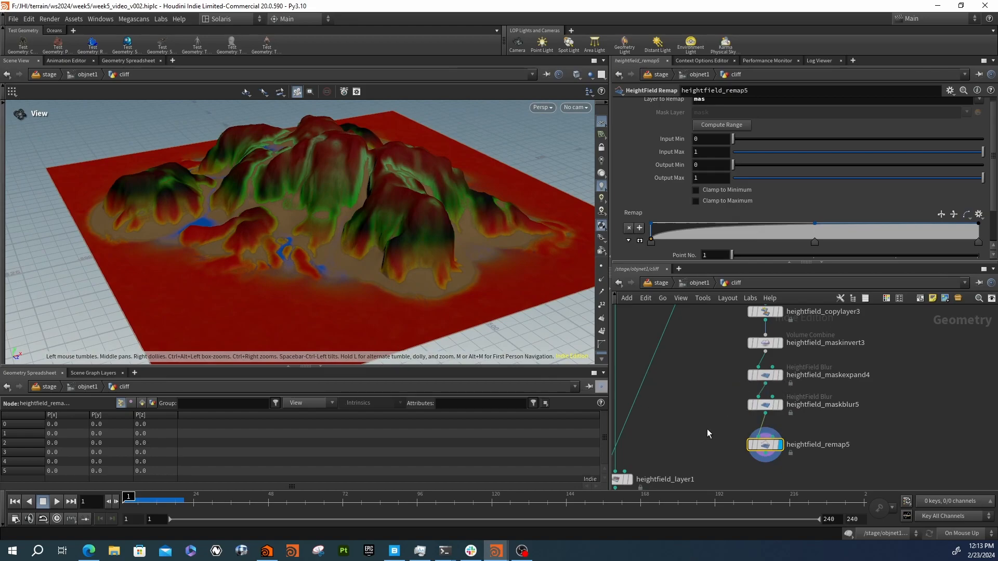
# - Connect heightfield_maskblur5's output to the mask input of heightfield_layer1, then display the layer node and inspect the cliffs up close
pyautogui.moveTo(708, 428); pyautogui.dragTo(748, 395, button='middle')
pyautogui.moveTo(665, 438); pyautogui.dragTo(805, 380)
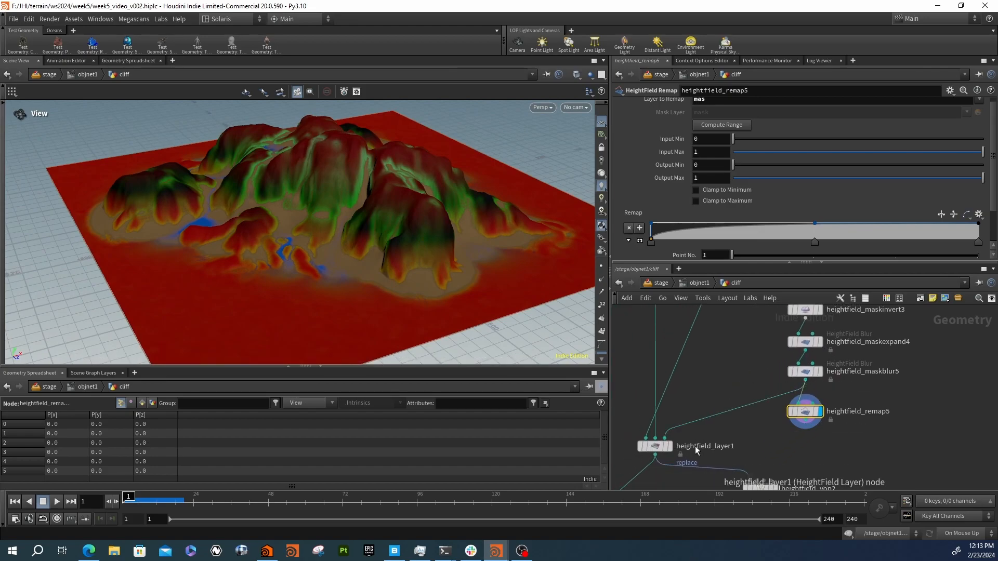
pyautogui.click(669, 446)
pyautogui.moveTo(352, 235); pyautogui.dragTo(457, 249, button='right')
pyautogui.moveTo(457, 250); pyautogui.dragTo(429, 221)
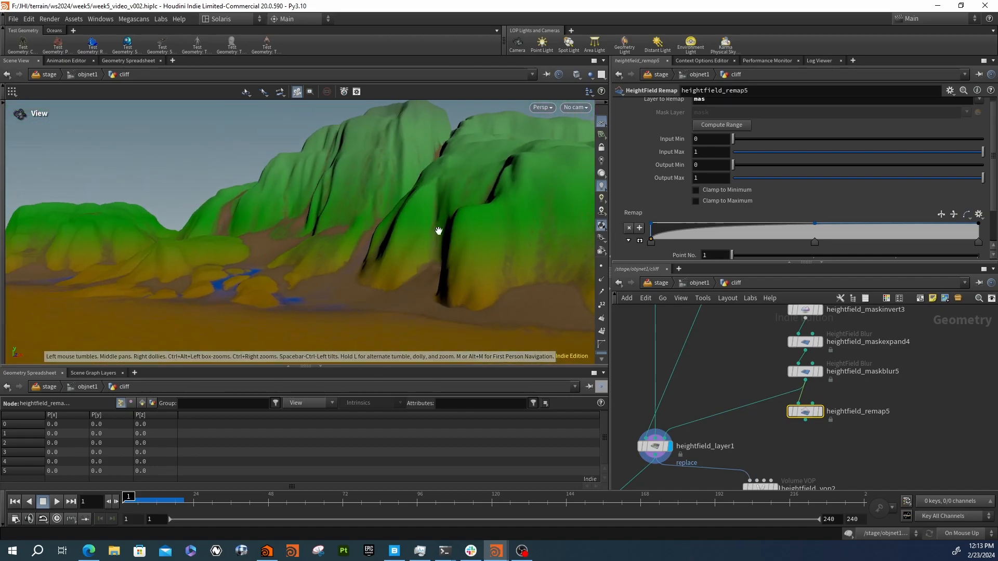
# - Cut the mask wire into heightfield_layer1 to compare the terrain, then reconnect it from heightfield_maskblur5
pyautogui.press('y')
pyautogui.moveTo(698, 397); pyautogui.dragTo(709, 436)
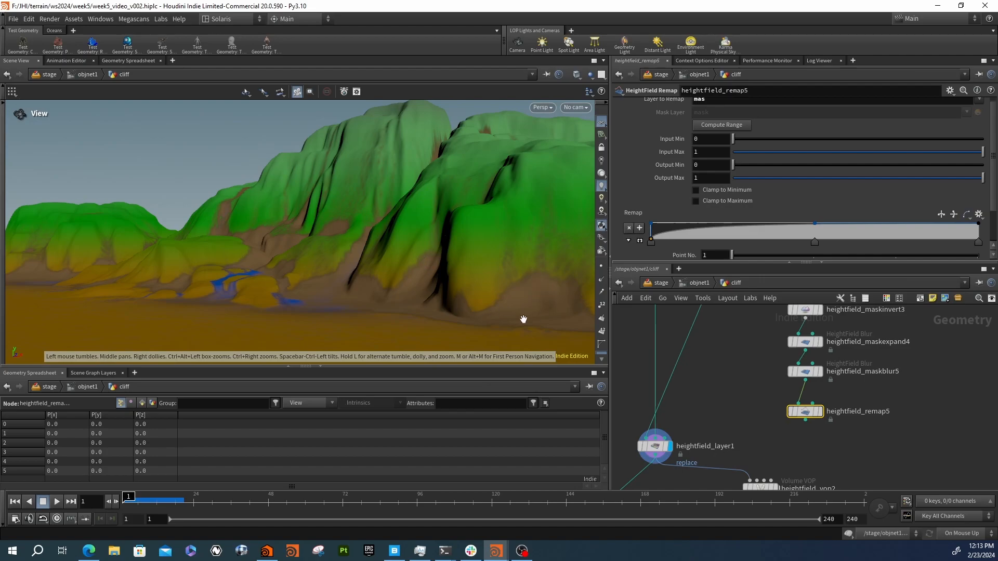
pyautogui.moveTo(664, 429); pyautogui.dragTo(805, 383)
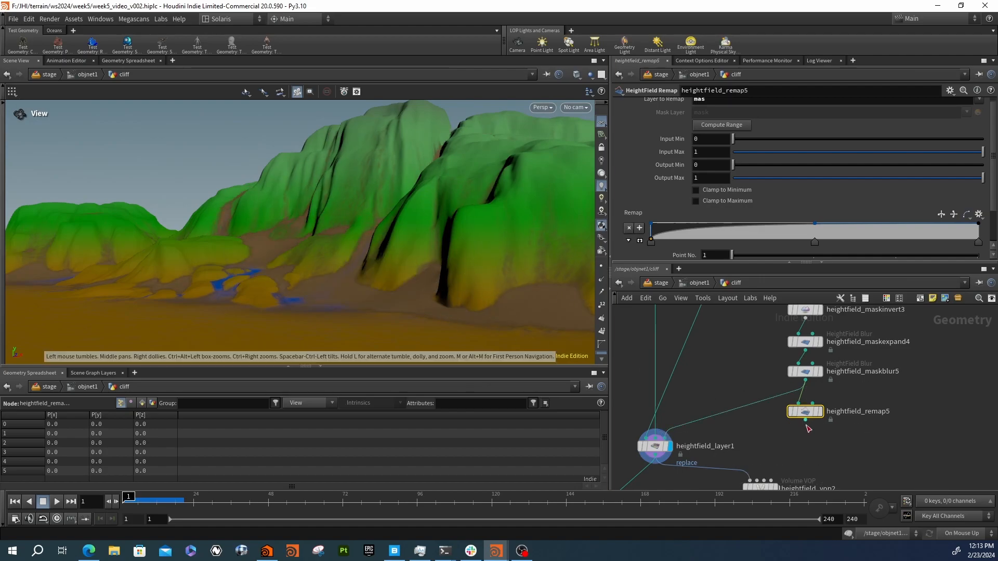
# - Connect heightfield_remap5's output to the mask input of heightfield_layer1 and inspect the layered cliffs
pyautogui.moveTo(806, 422); pyautogui.dragTo(685, 437)
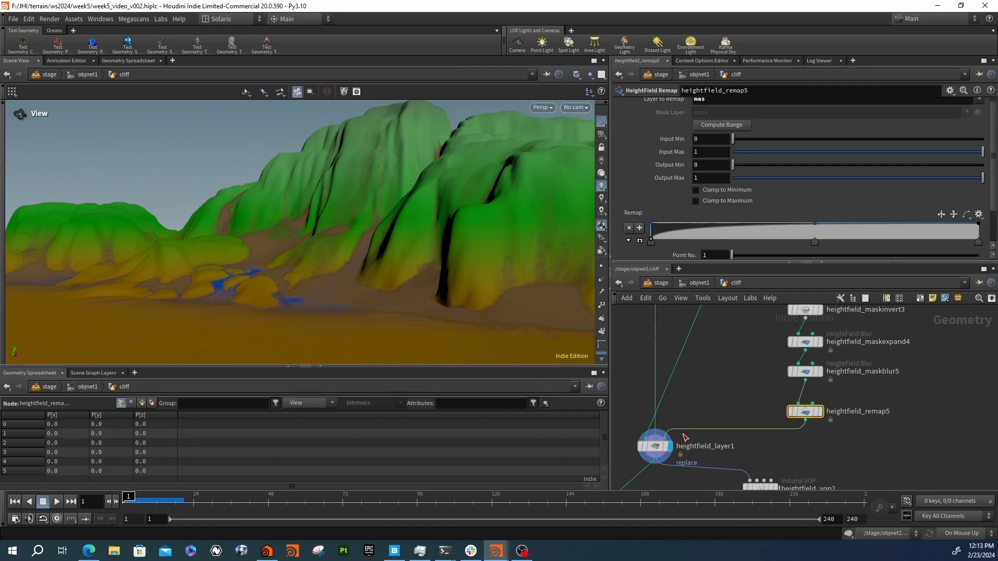
pyautogui.moveTo(260, 273); pyautogui.dragTo(306, 268)
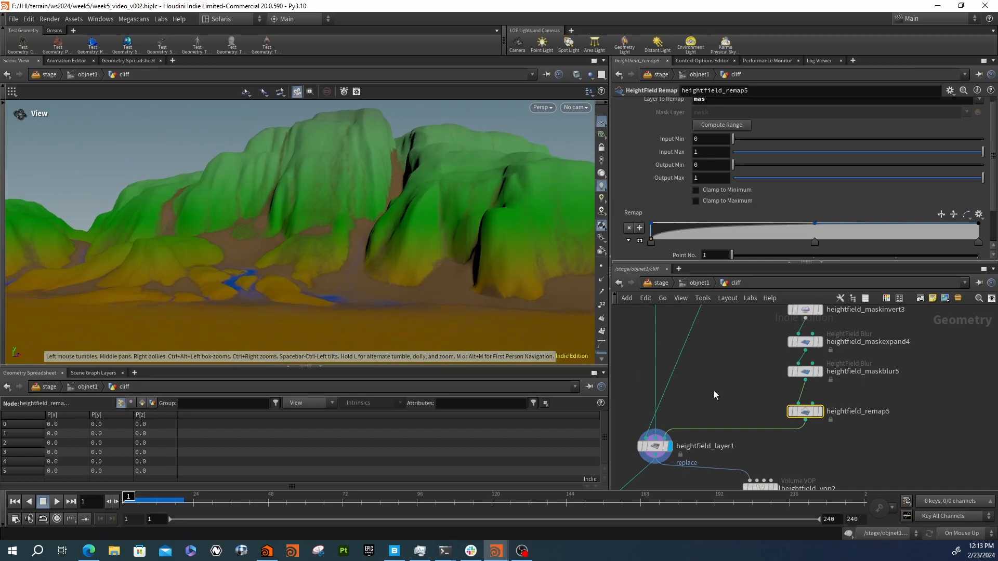
# - Swap heightfield_layer1's mask input between heightfield_maskblur5 and heightfield_remap5 to compare the terrain, leaving heightfield_remap5 connected
pyautogui.moveTo(666, 438)
pyautogui.mouseDown()
pyautogui.moveTo(814, 394)
pyautogui.moveTo(675, 432)
pyautogui.mouseUp()
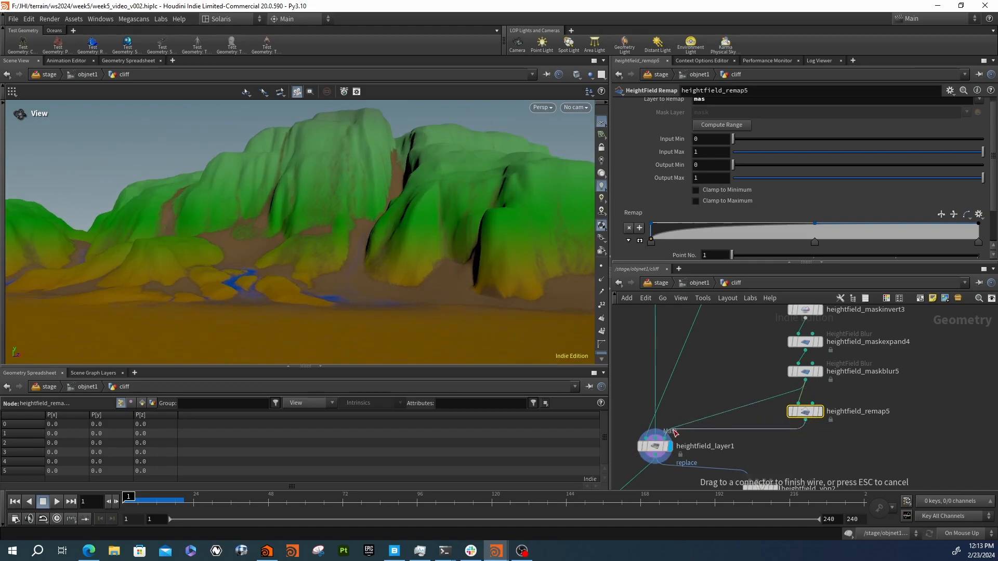
pyautogui.click(674, 432)
pyautogui.moveTo(804, 411); pyautogui.dragTo(803, 401)
pyautogui.moveTo(348, 252); pyautogui.dragTo(323, 225)
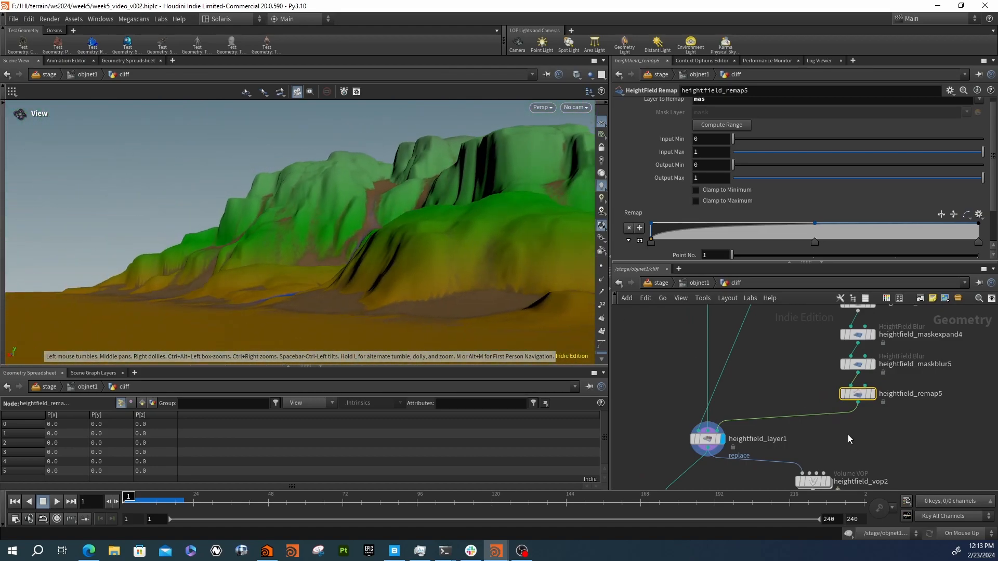
pyautogui.moveTo(857, 384); pyautogui.dragTo(679, 433)
pyautogui.moveTo(845, 402); pyautogui.dragTo(723, 424)
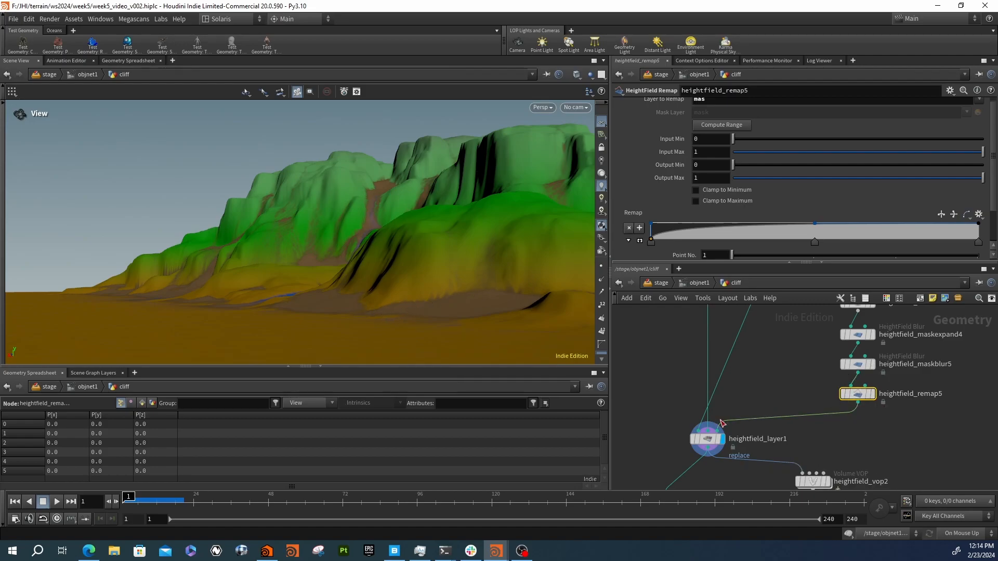
pyautogui.moveTo(555, 307); pyautogui.dragTo(242, 284)
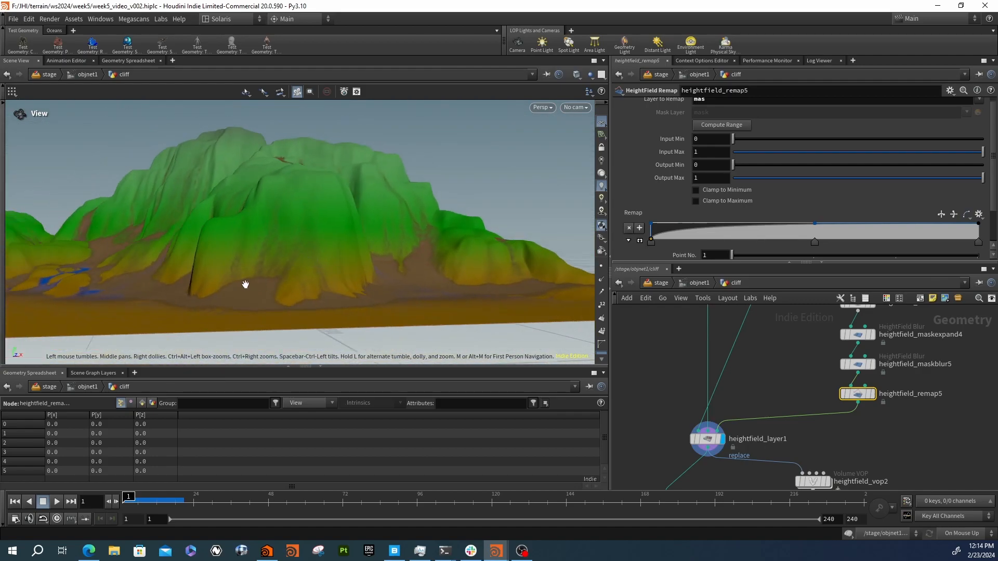
pyautogui.moveTo(236, 211); pyautogui.dragTo(335, 234)
# - Display heightfield_maskbyfeature2 and then heightfield_copylayer1, reviewing the slope mask settings and the layer copy settings
pyautogui.moveTo(732, 386); pyautogui.dragTo(767, 275, button='middle')
pyautogui.moveTo(718, 392); pyautogui.dragTo(760, 385, button='middle')
pyautogui.scroll(-6, 760, 384)
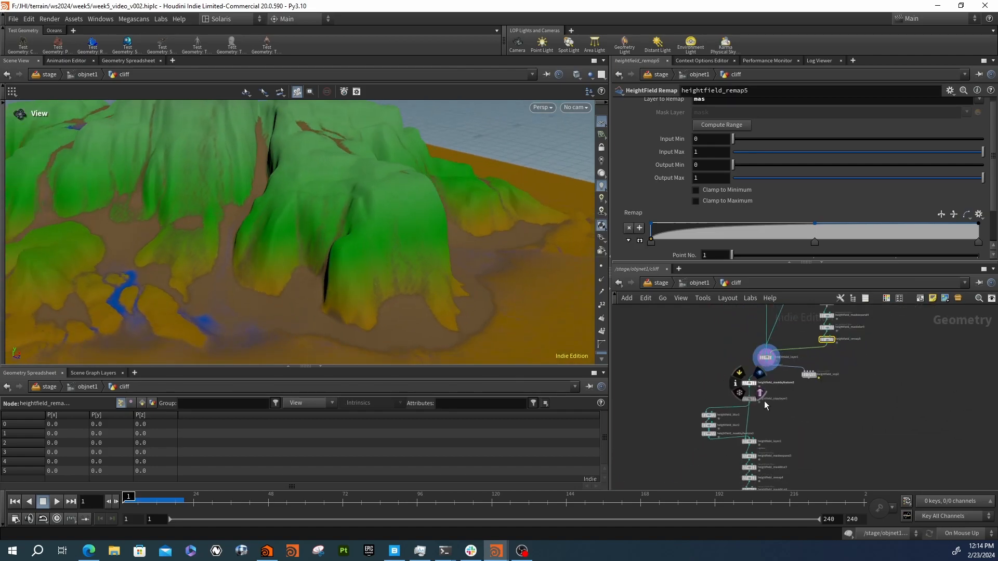
pyautogui.moveTo(735, 342); pyautogui.dragTo(728, 418, button='middle')
pyautogui.scroll(5, 722, 369)
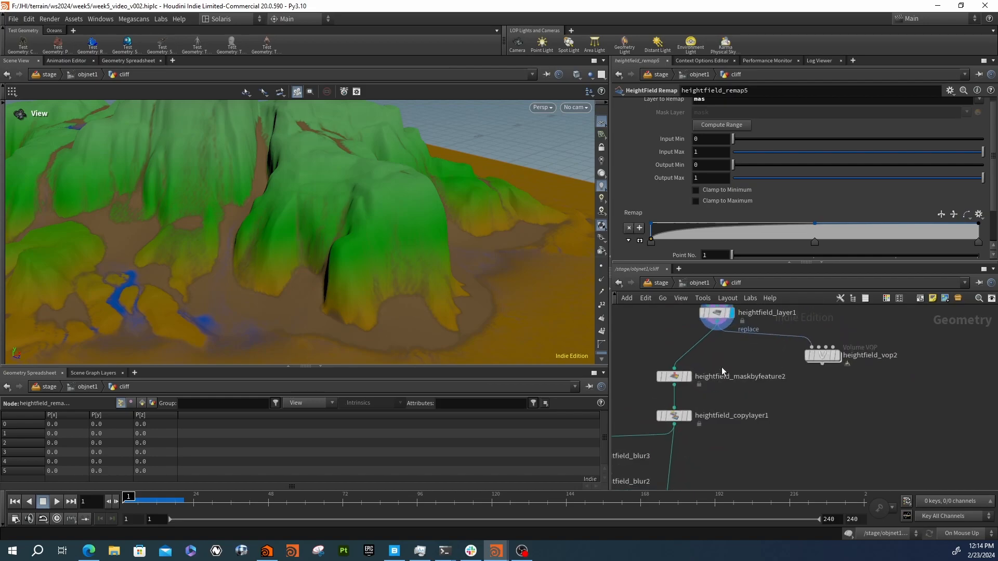
pyautogui.click(691, 358)
pyautogui.click(676, 377)
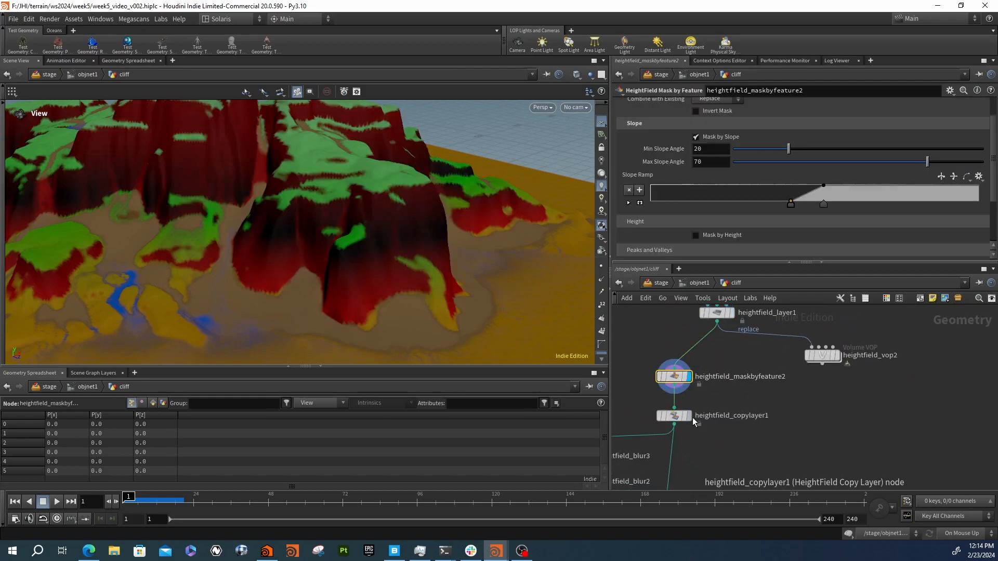
pyautogui.moveTo(705, 462); pyautogui.dragTo(817, 382, button='middle')
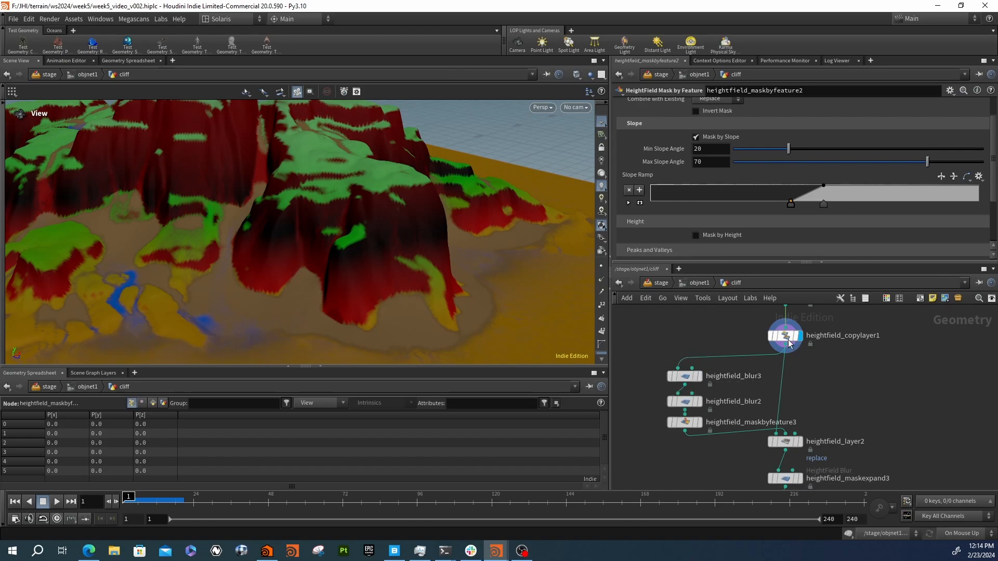
pyautogui.click(785, 336)
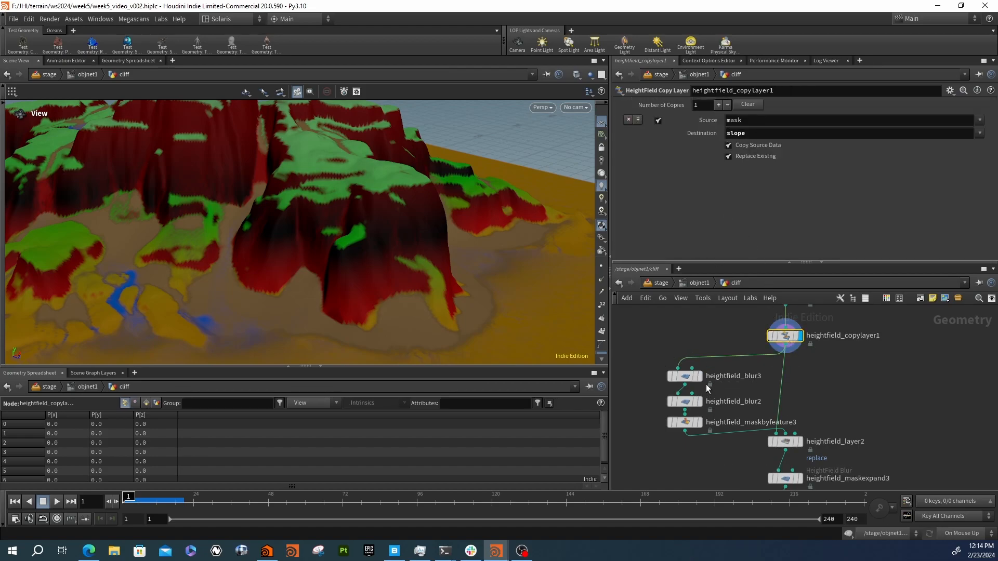
# - Display heightfield_blur3 and heightfield_blur2 in turn, reviewing the method and radius applied to the height layer
pyautogui.click(686, 378)
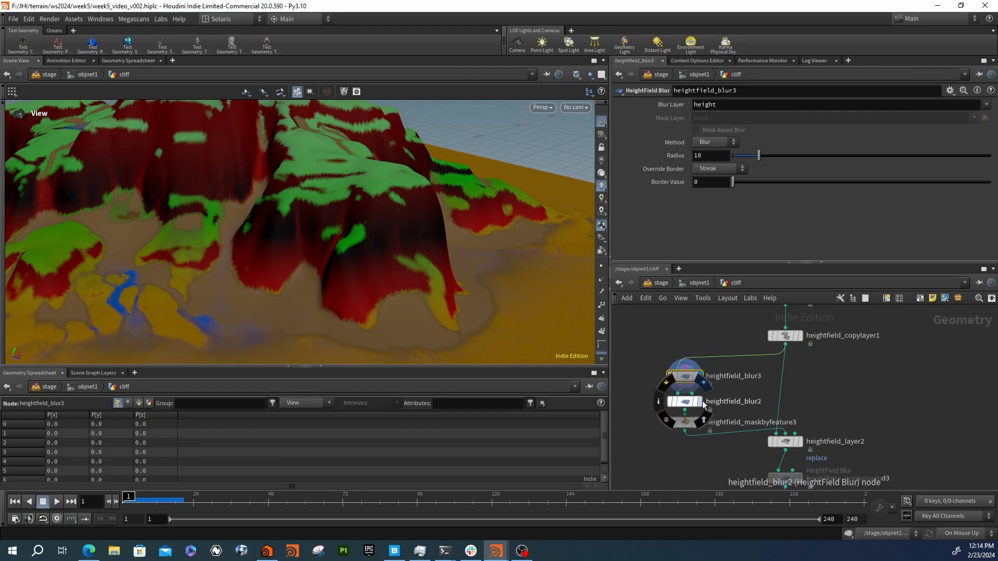
pyautogui.click(701, 401)
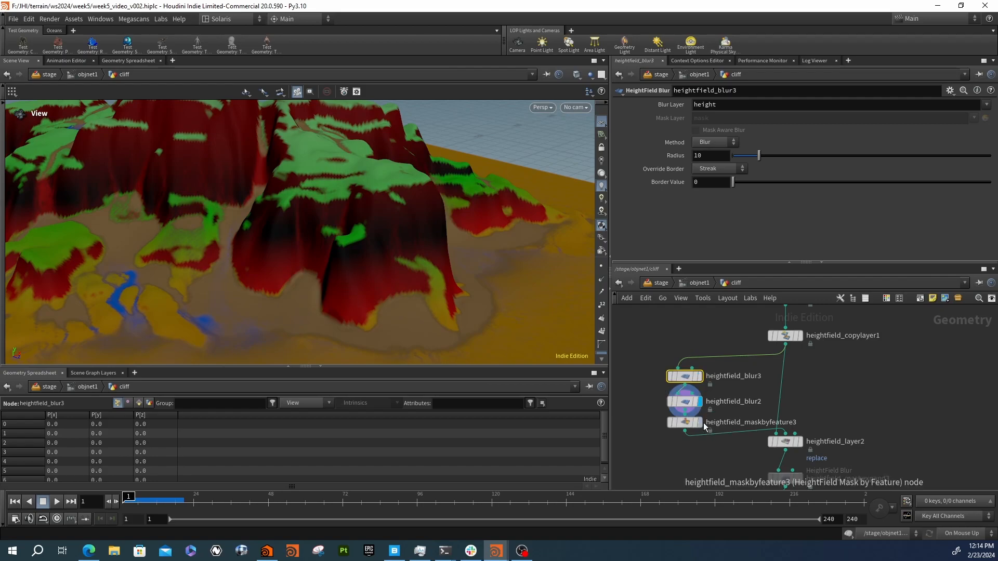
pyautogui.click(685, 402)
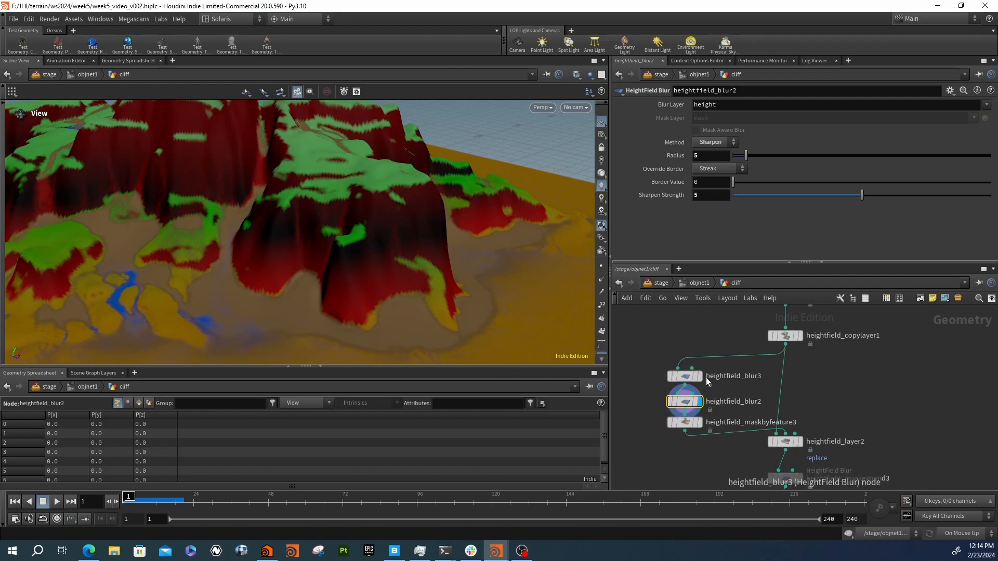
# - Display heightfield_maskbyfeature3, inspect its mask over the cliffs from afar and up close, and review its height and curvature settings
pyautogui.click(701, 423)
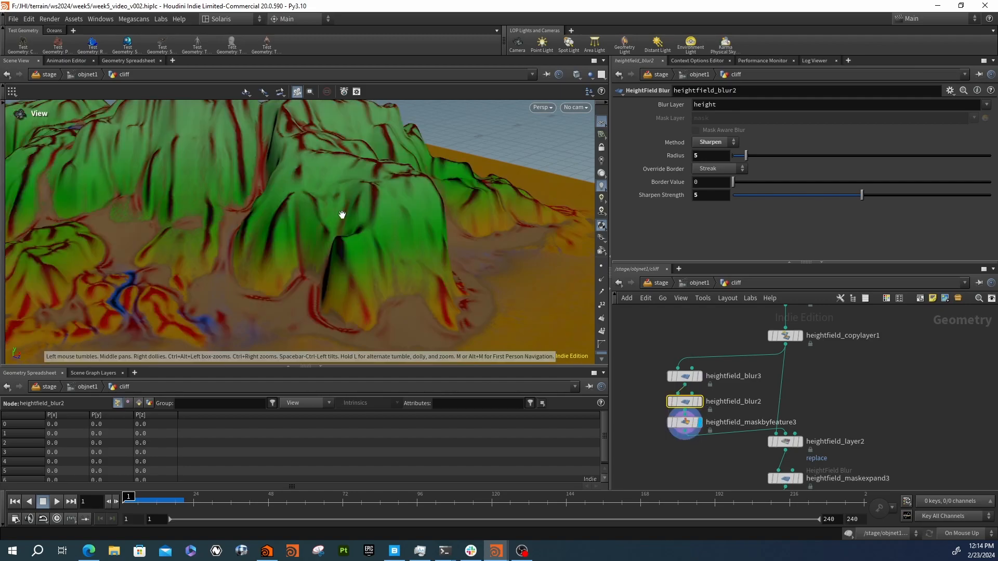
pyautogui.moveTo(335, 216); pyautogui.dragTo(216, 208, button='right')
pyautogui.moveTo(216, 207); pyautogui.dragTo(293, 240)
pyautogui.moveTo(235, 256); pyautogui.dragTo(387, 245, button='right')
pyautogui.moveTo(387, 244); pyautogui.dragTo(219, 232)
pyautogui.moveTo(212, 290); pyautogui.dragTo(268, 276)
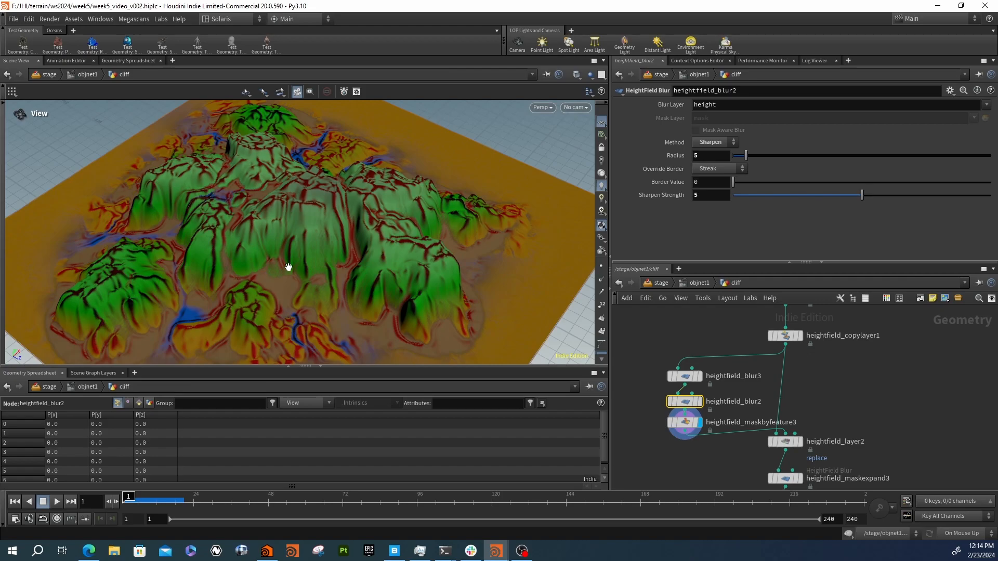
pyautogui.moveTo(243, 253); pyautogui.dragTo(301, 243, button='right')
pyautogui.moveTo(301, 243); pyautogui.dragTo(279, 236)
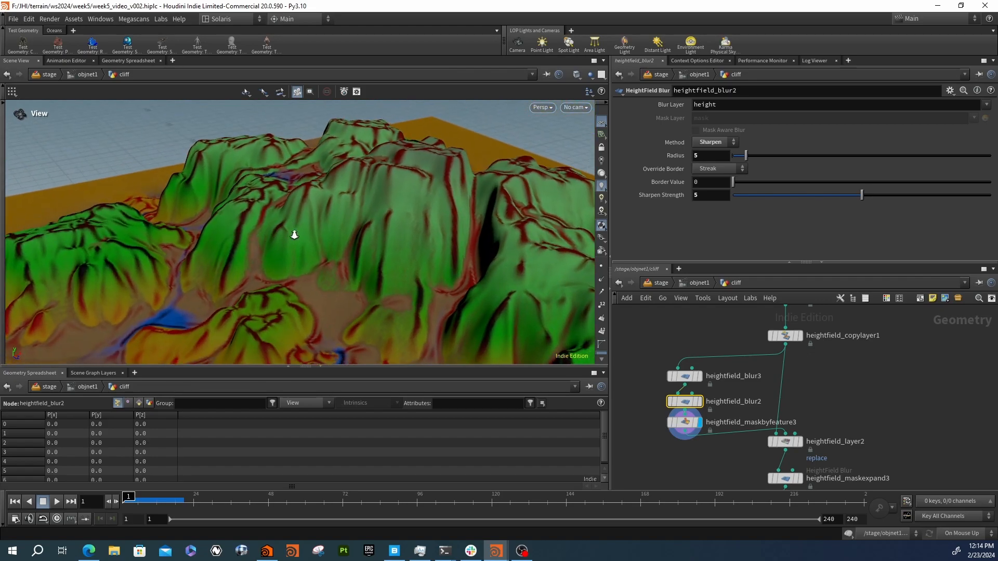
pyautogui.moveTo(278, 236); pyautogui.dragTo(371, 234, button='right')
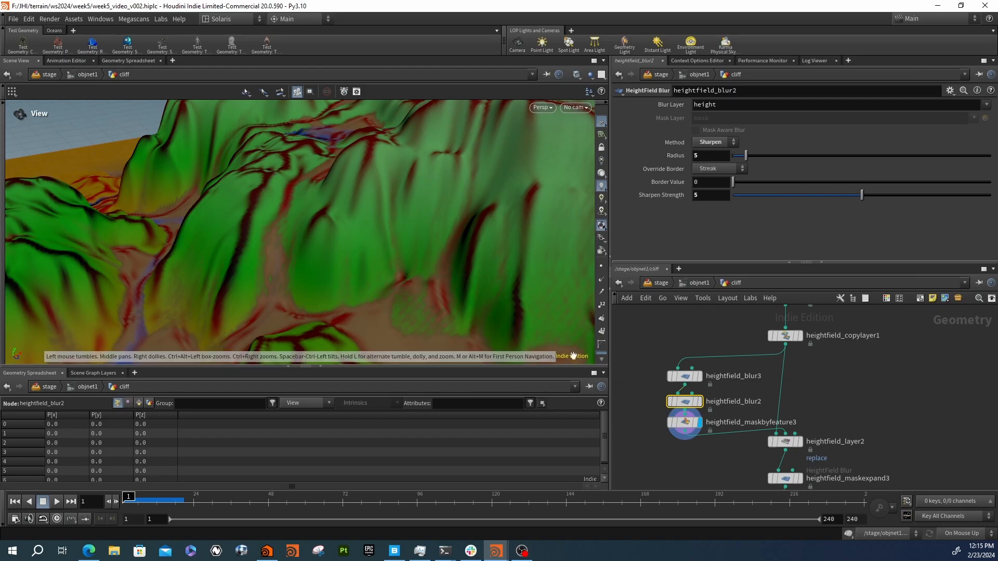
pyautogui.click(690, 422)
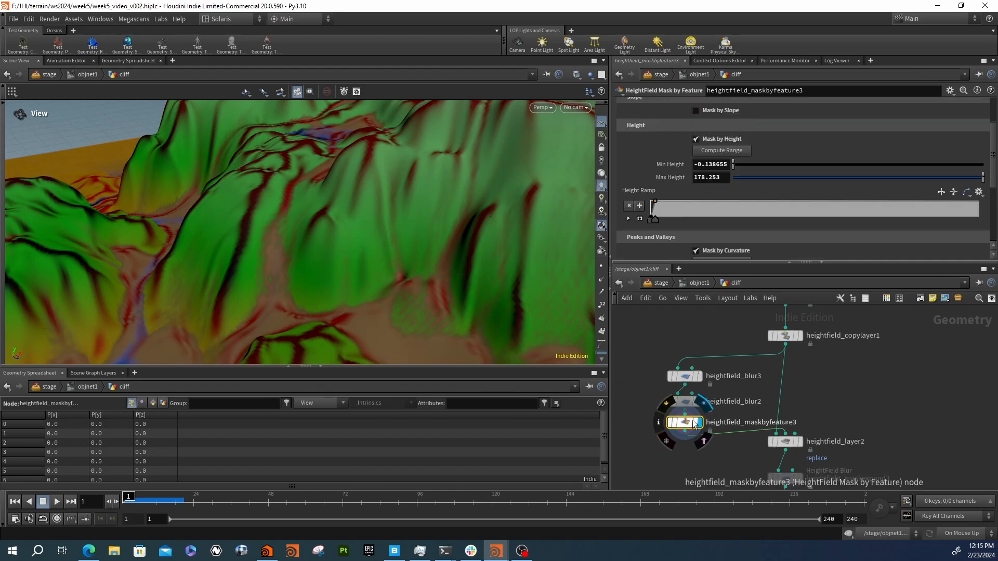
pyautogui.scroll(-2, 676, 217)
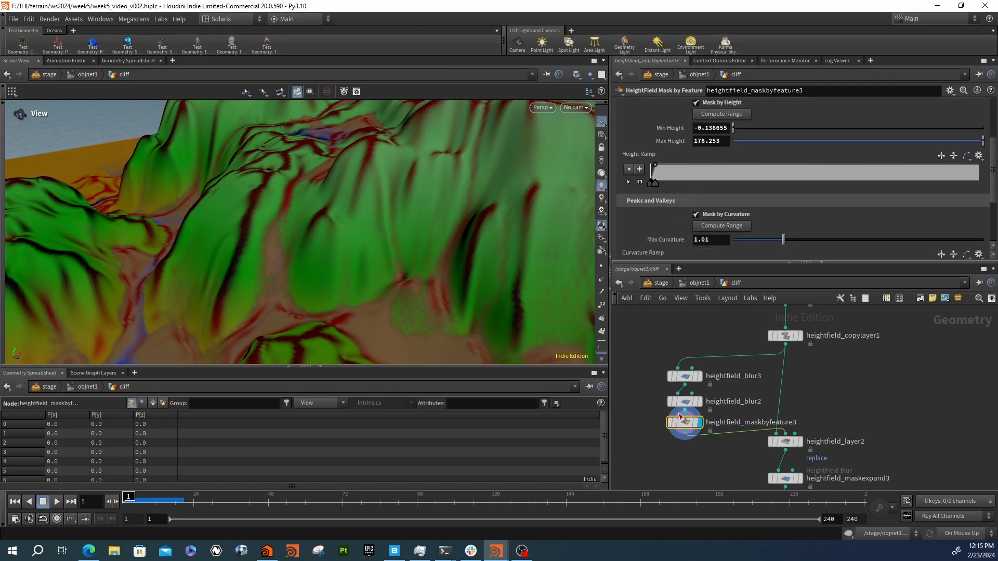
# - Display heightfield_layer2 with its parameters and compare its mask with the one from heightfield_copylayer1
pyautogui.click(799, 443)
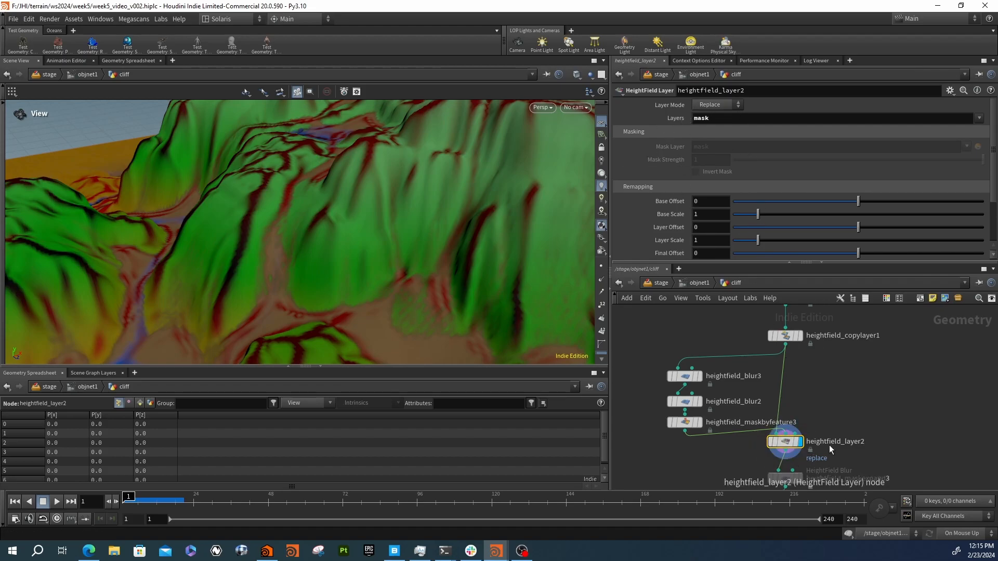
pyautogui.click(800, 335)
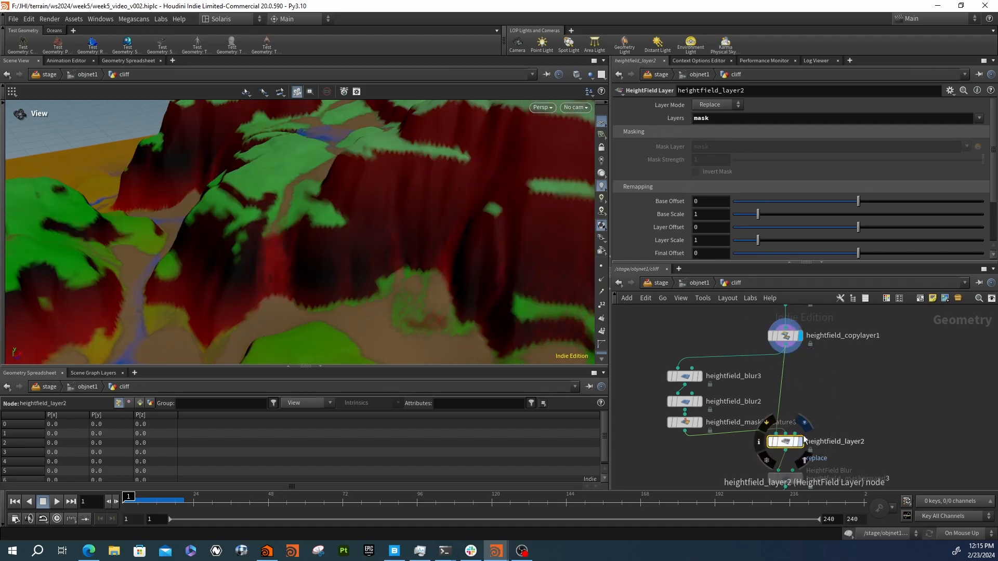
pyautogui.click(785, 335)
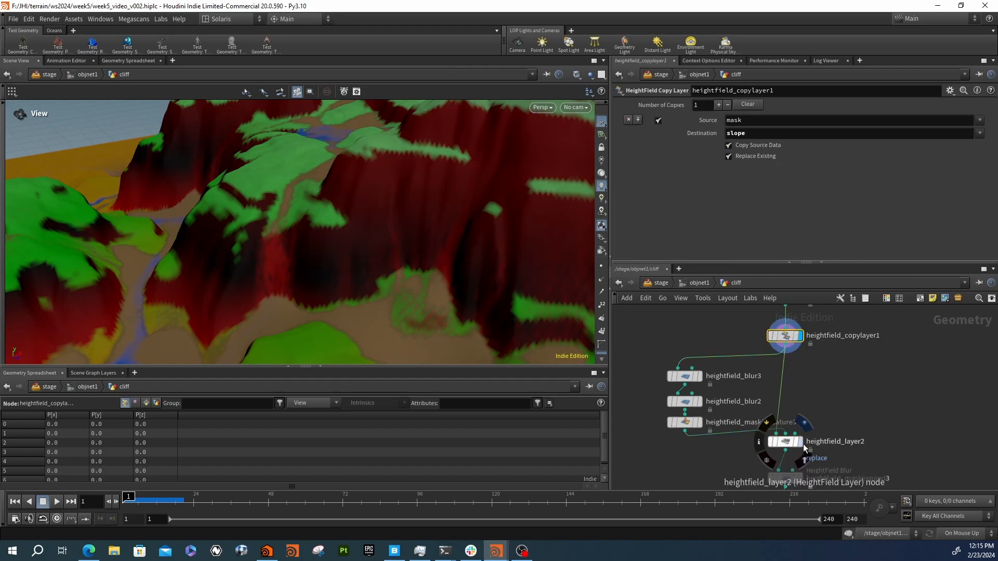
pyautogui.click(798, 441)
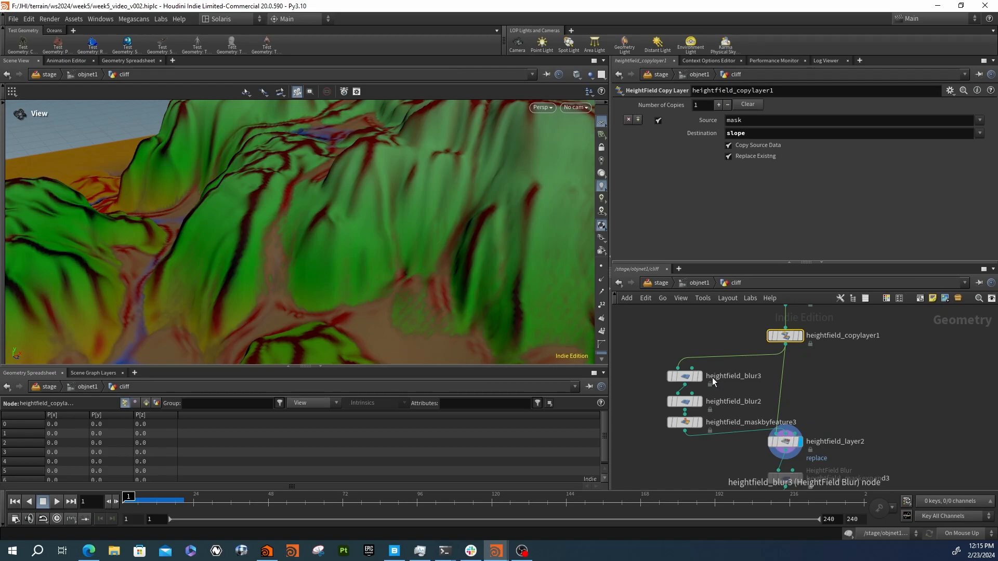
# - Display heightfield_blur3 and heightfield_blur2 over the whole terrain, then return the display to heightfield_layer2 for comparison
pyautogui.moveTo(692, 378)
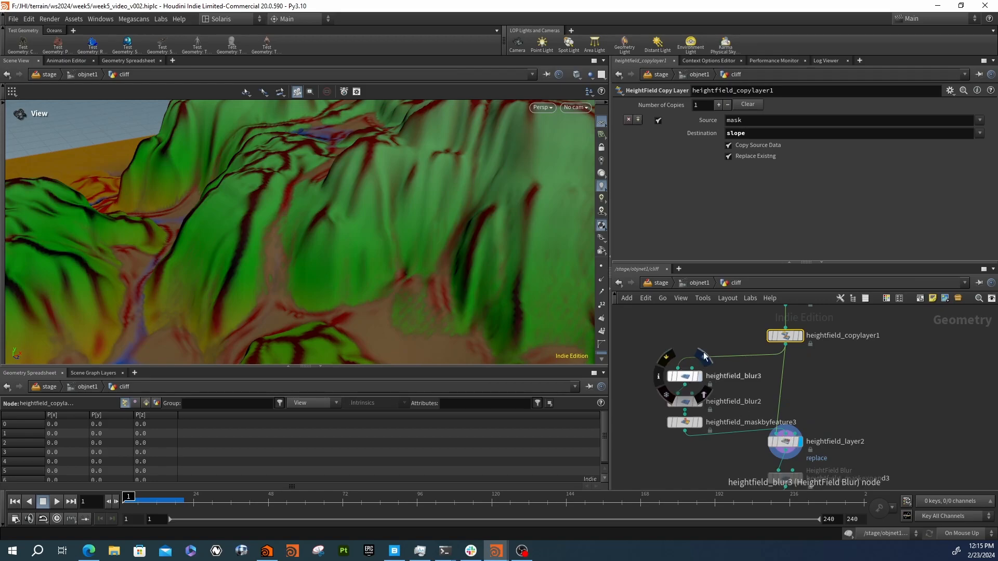
pyautogui.click(700, 378)
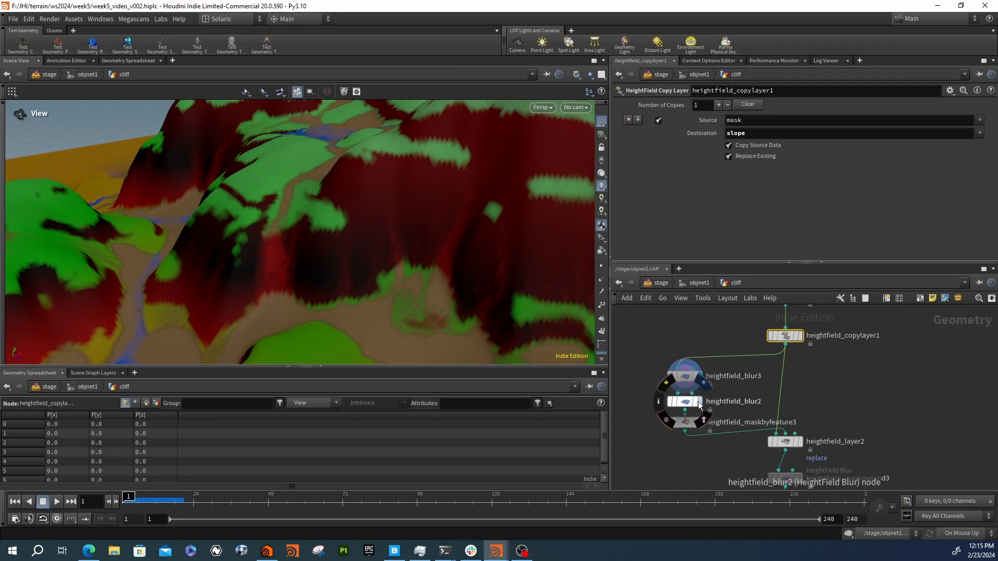
pyautogui.click(700, 402)
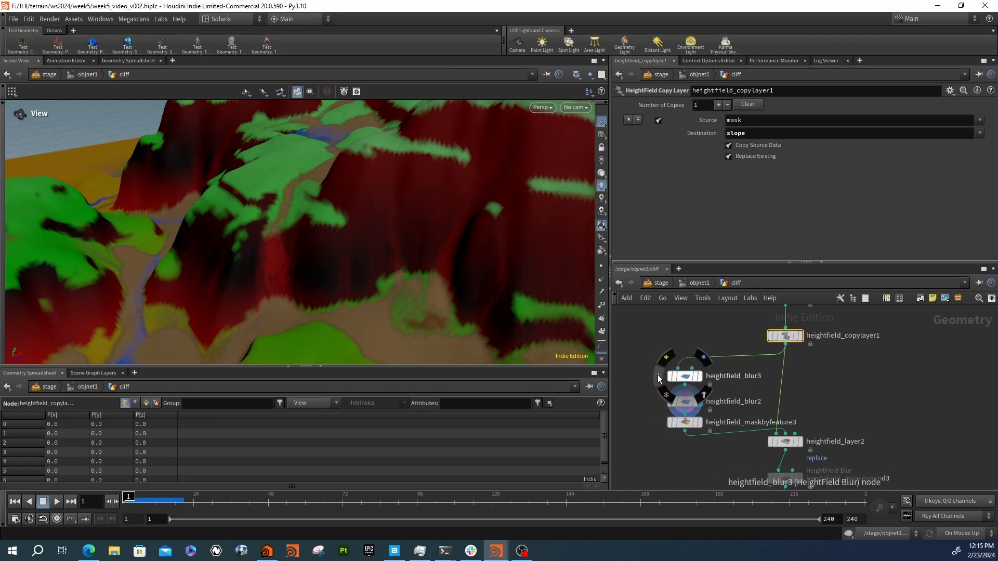
pyautogui.moveTo(236, 220); pyautogui.dragTo(374, 205)
pyautogui.moveTo(374, 205); pyautogui.dragTo(142, 207, button='right')
pyautogui.moveTo(143, 208); pyautogui.dragTo(213, 229)
pyautogui.moveTo(771, 437)
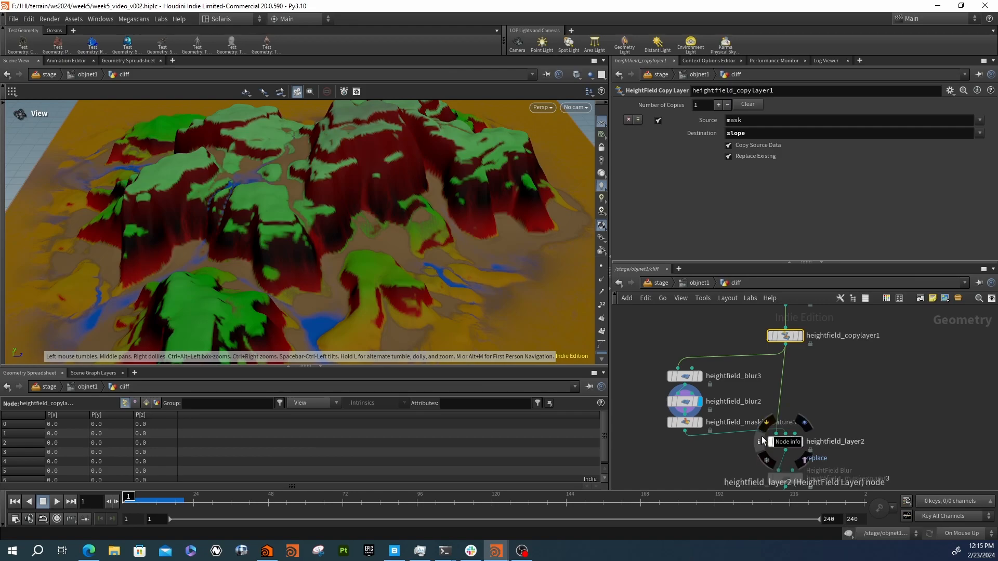
pyautogui.click(799, 442)
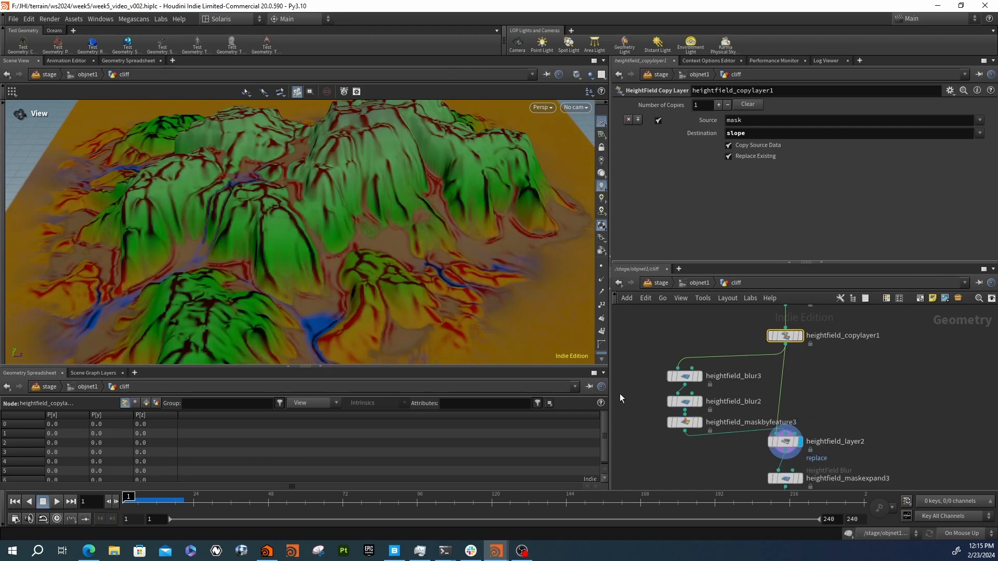
# - Examine the available layer modes of heightfield_layer2, keeping Replace
pyautogui.moveTo(744, 450); pyautogui.dragTo(710, 367, button='middle')
pyautogui.click(746, 357)
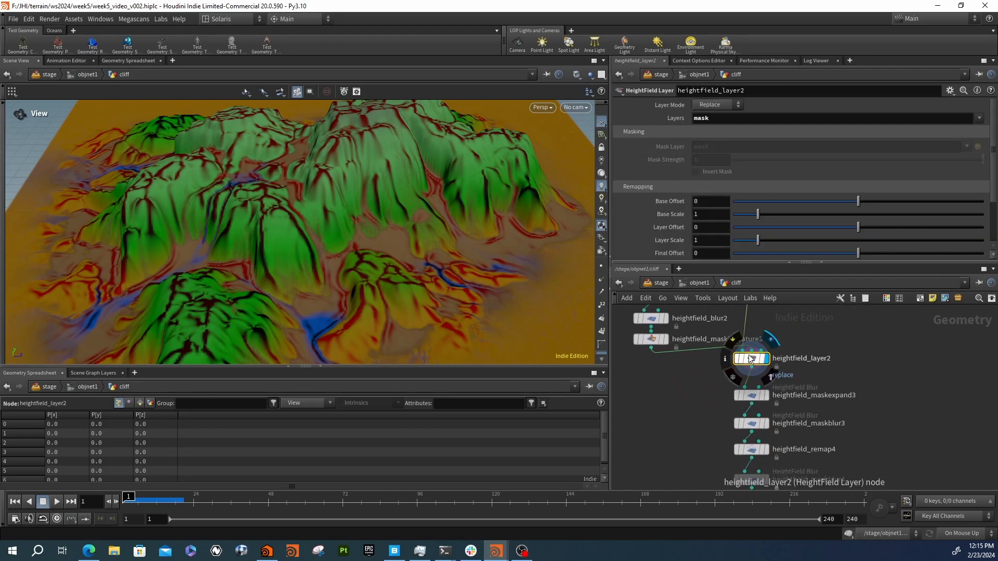
pyautogui.click(711, 108)
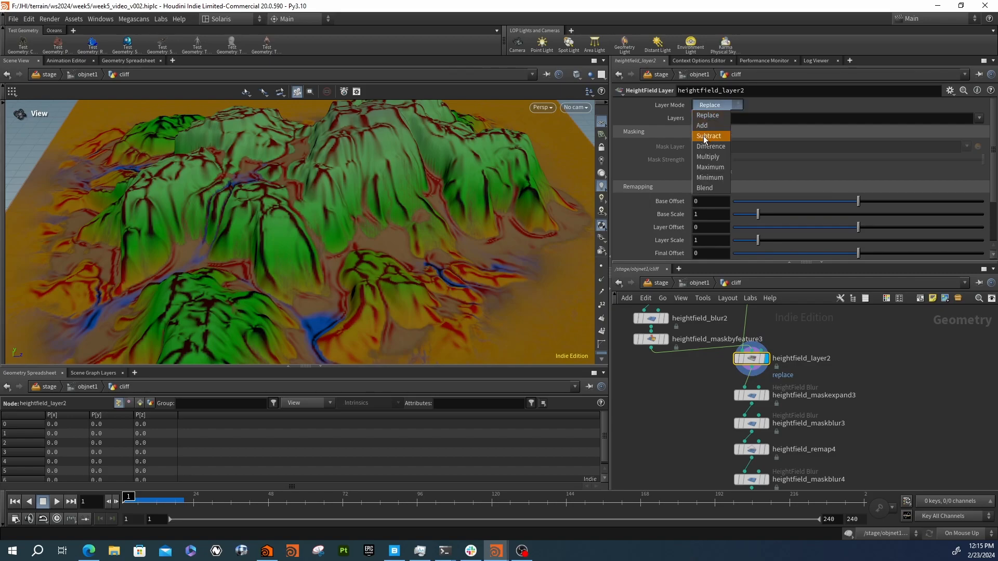
pyautogui.click(842, 388)
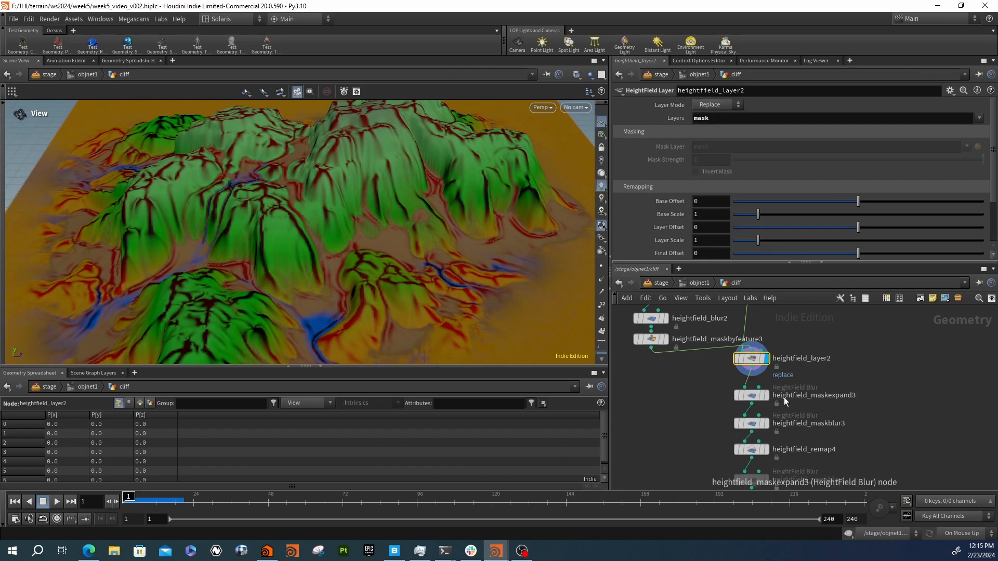
# - Review heightfield_maskexpand3's method and radius, and display the node to examine the expanded mask
pyautogui.scroll(4, 785, 397)
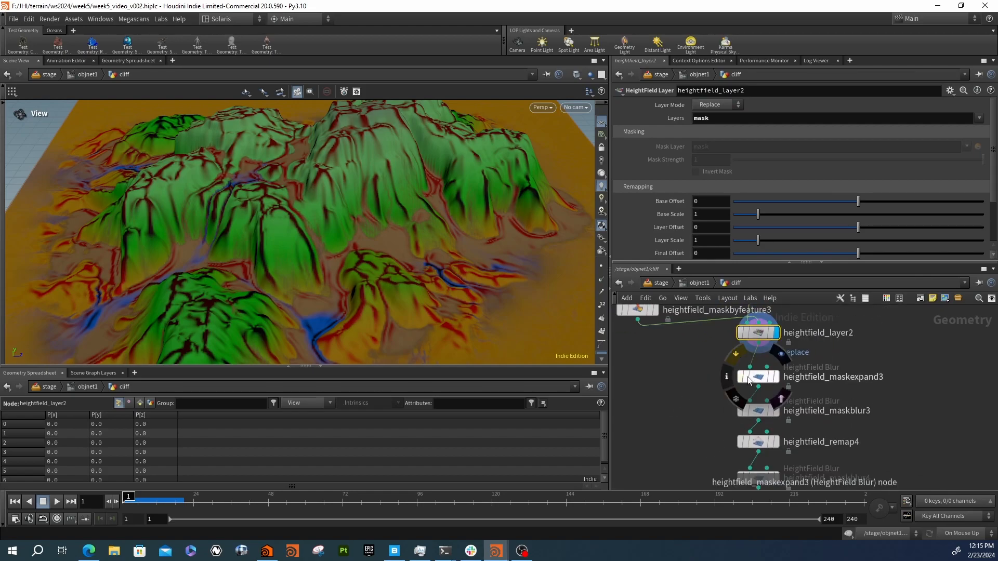
pyautogui.click(757, 377)
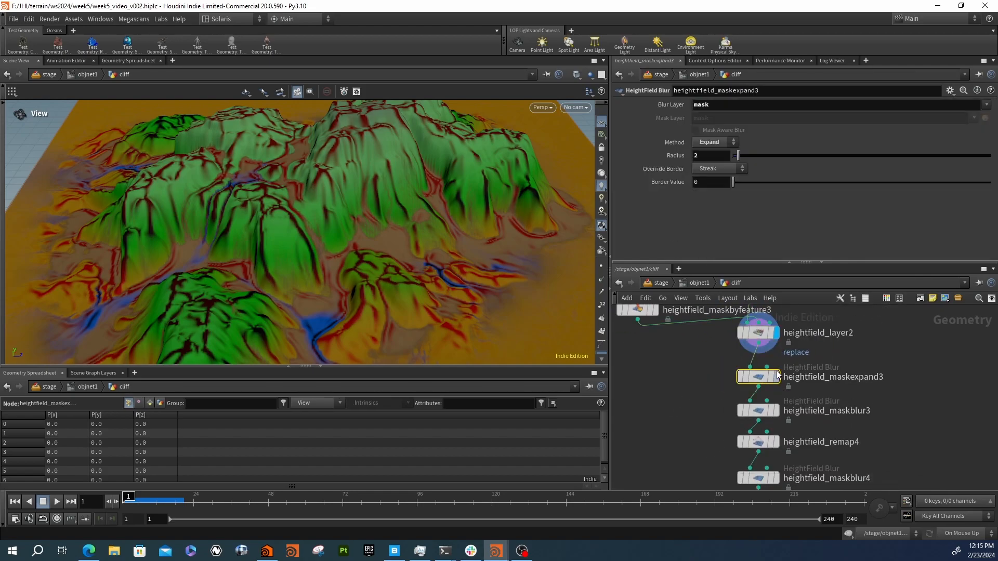
pyautogui.click(777, 376)
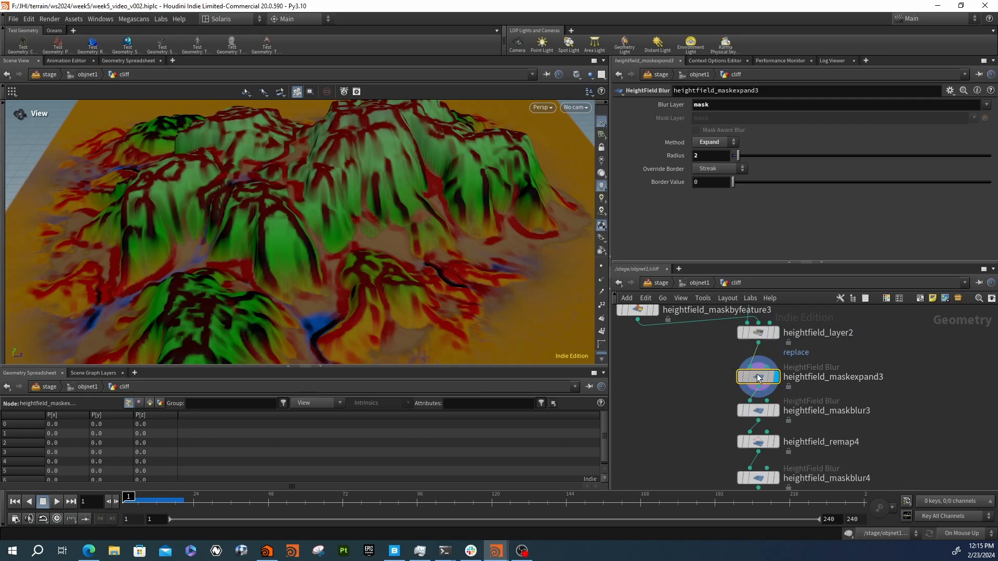
# - Display heightfield_maskblur3 and heightfield_remap4 in turn, and review the remap's input and output ranges and ramp
pyautogui.click(773, 411)
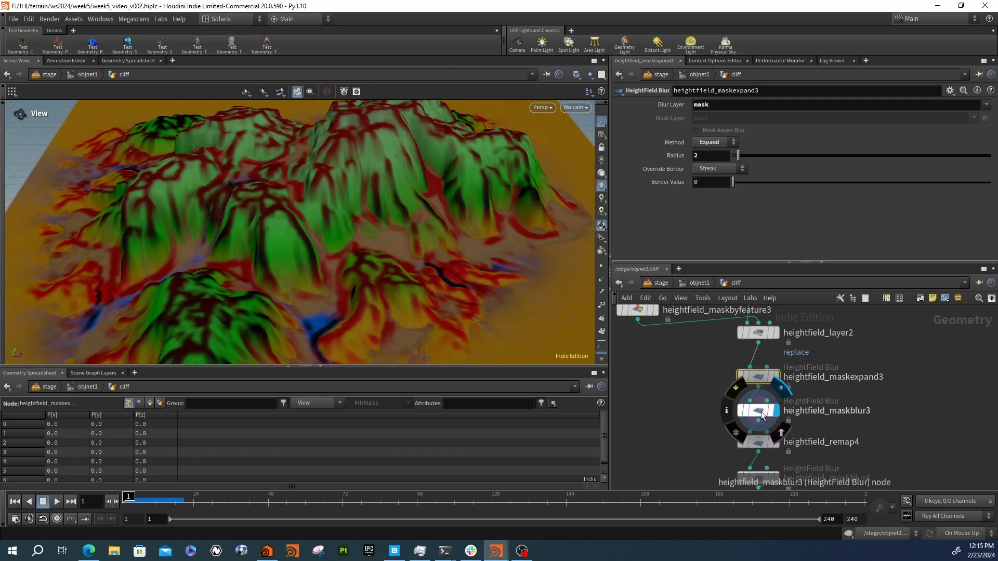
pyautogui.click(773, 442)
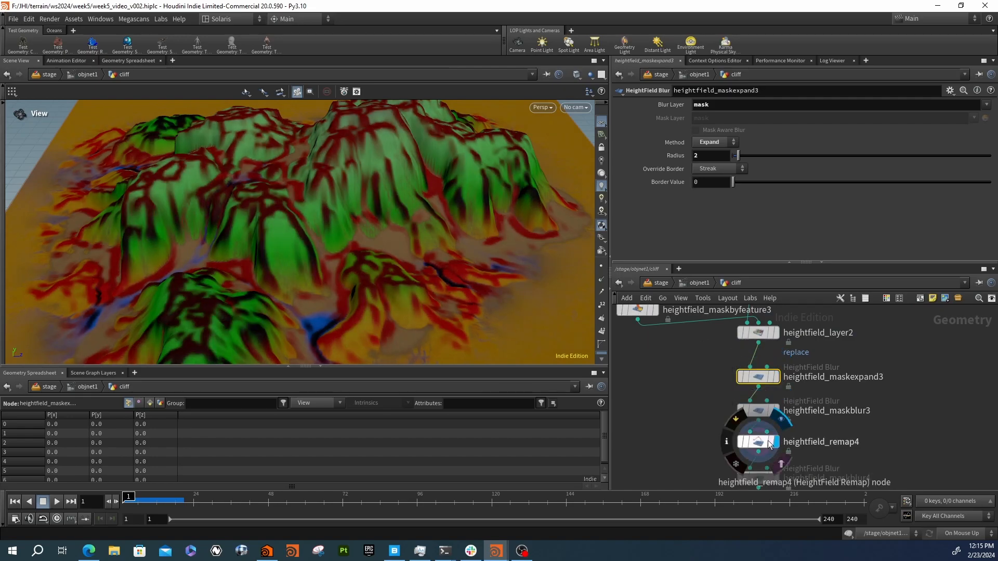
pyautogui.click(771, 445)
pyautogui.moveTo(771, 444); pyautogui.dragTo(697, 413, button='middle')
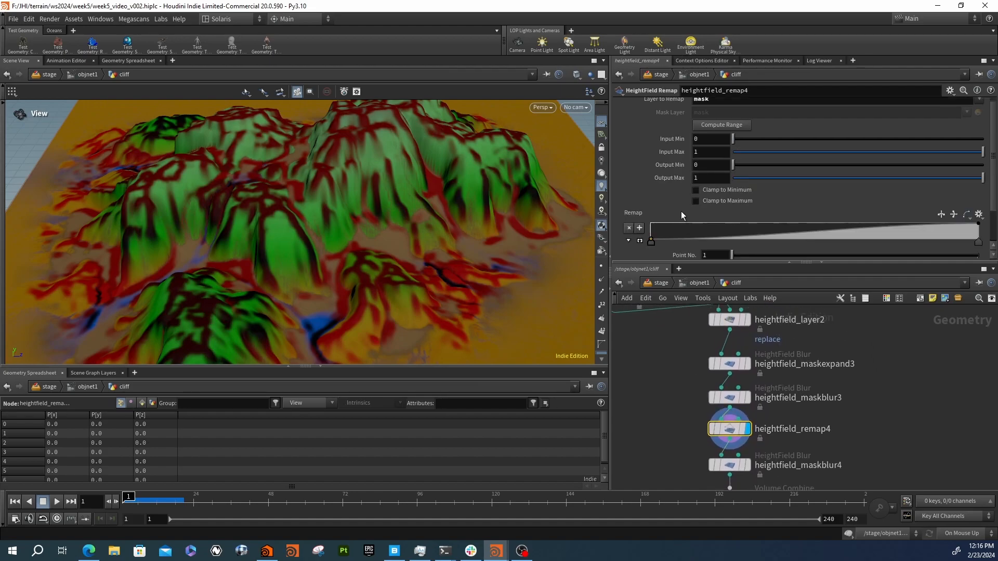
pyautogui.scroll(-1, 682, 215)
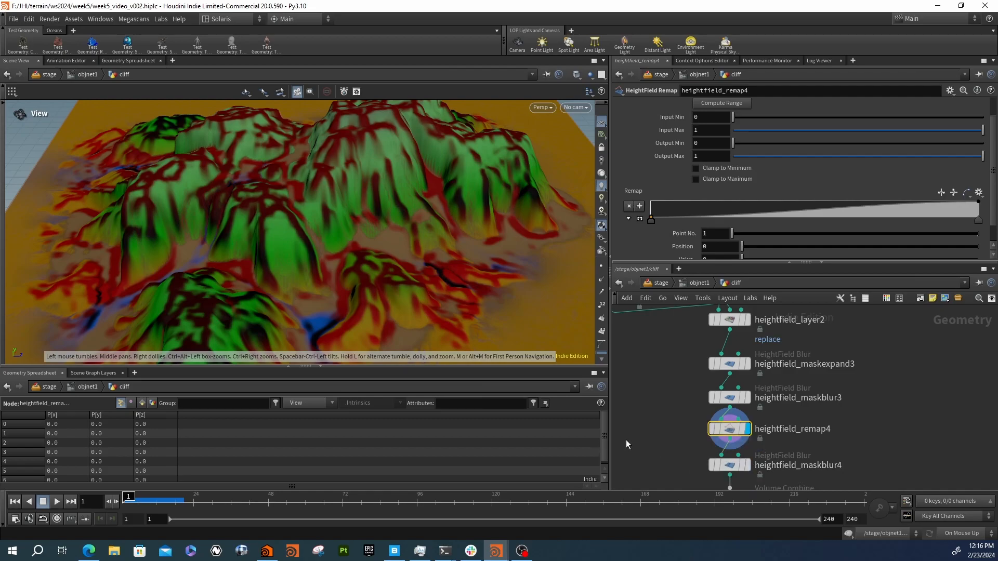
# - Review heightfield_maskblur4's sharpen settings, and display heightfield_maskinvert2 to examine the inverted mask and its parameters
pyautogui.moveTo(752, 465); pyautogui.dragTo(750, 416, button='middle')
pyautogui.moveTo(750, 416)
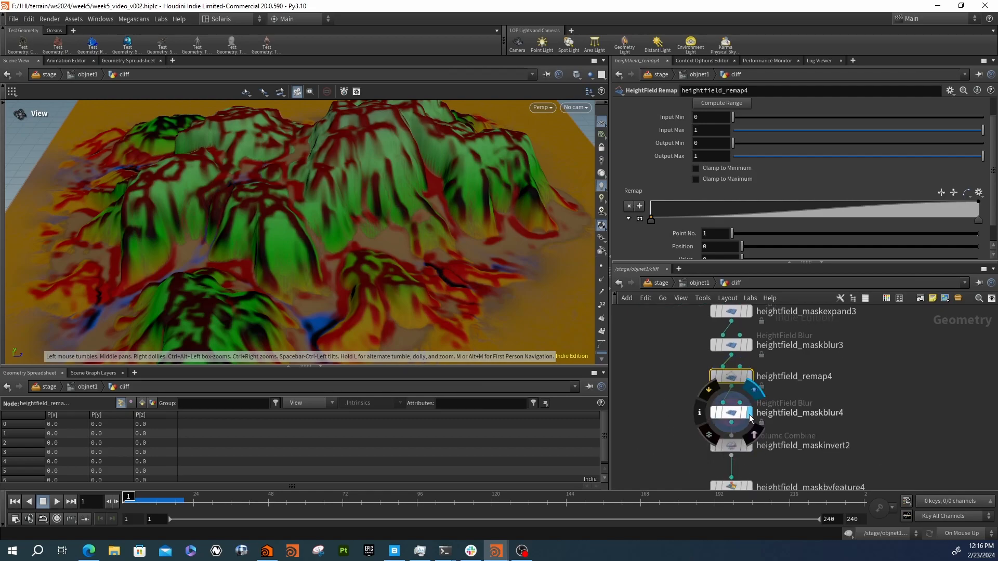
pyautogui.click(734, 415)
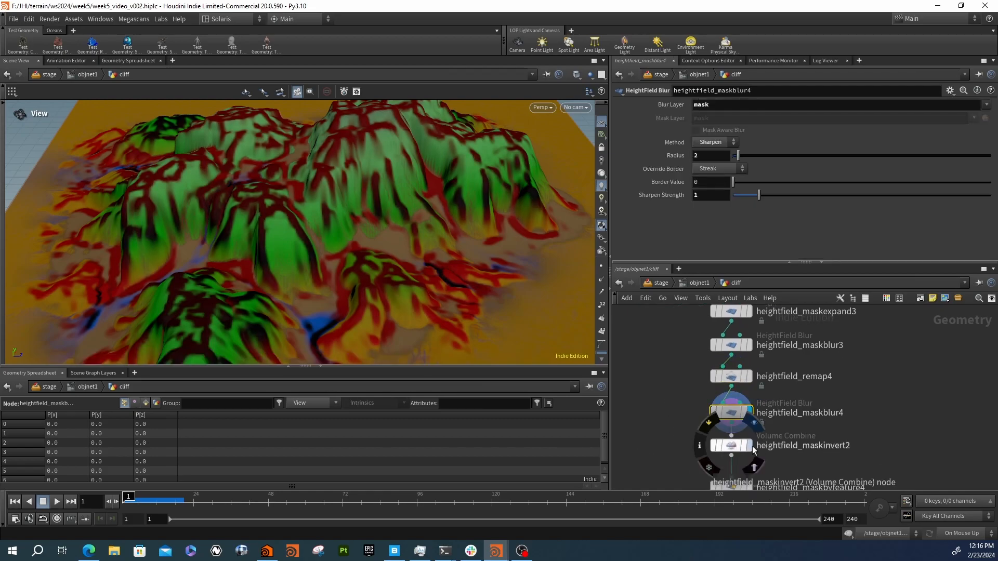
pyautogui.click(749, 445)
pyautogui.click(732, 448)
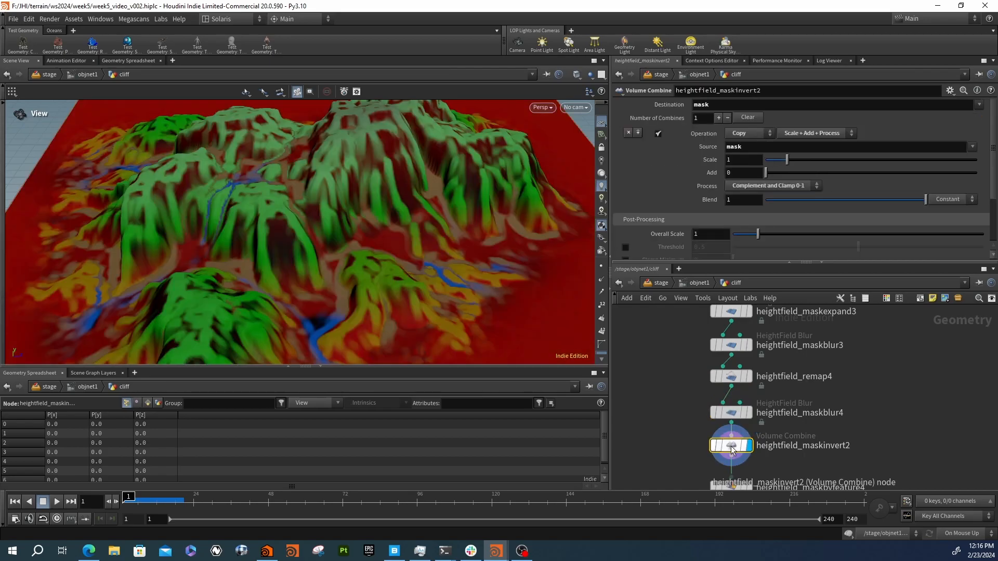
# - Compare heightfield_maskbyfeature4's mask with heightfield_maskinvert2's, and review the feature mask's combine mode, slope and height settings
pyautogui.moveTo(700, 451); pyautogui.dragTo(713, 384, button='middle')
pyautogui.click(745, 422)
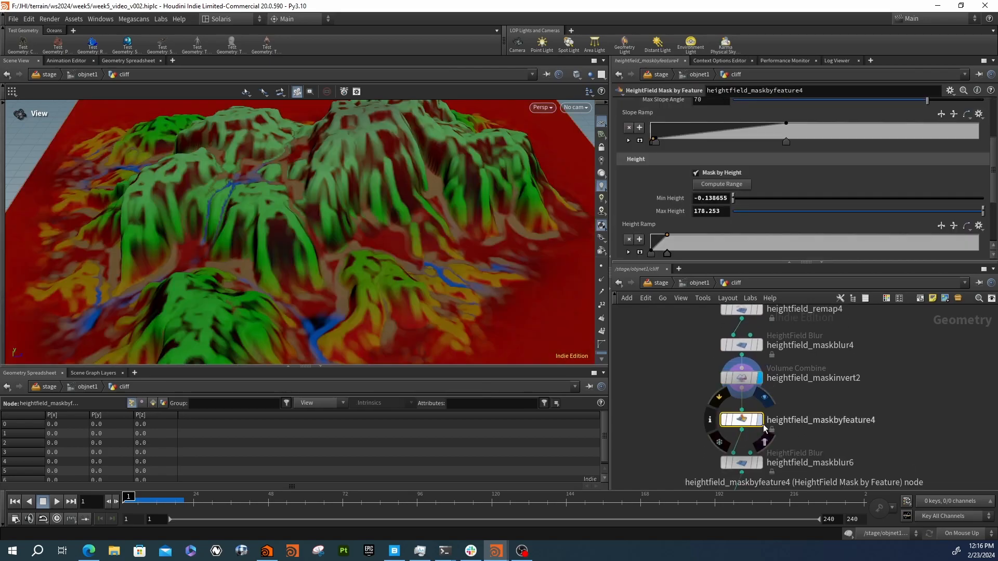
pyautogui.click(758, 420)
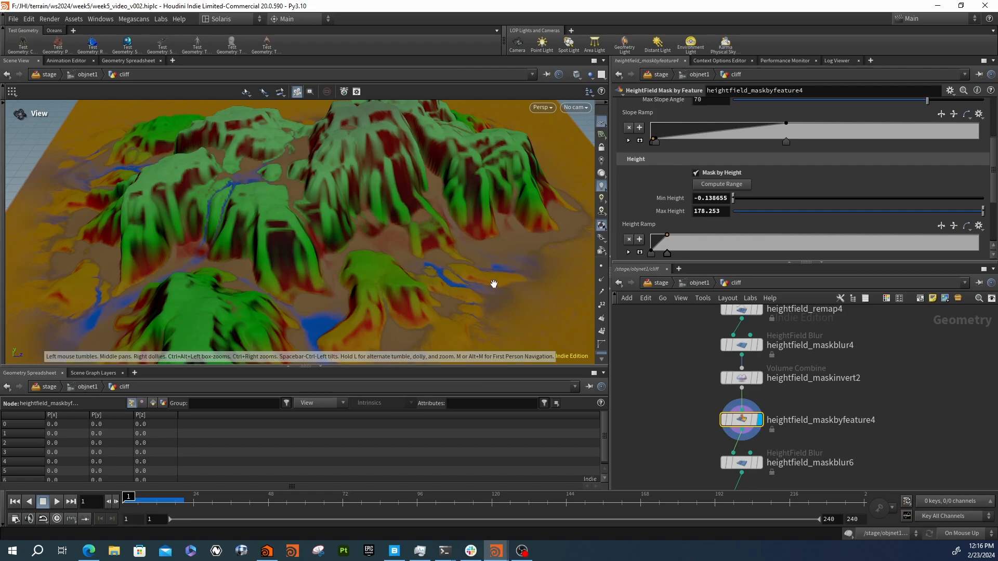
pyautogui.click(758, 378)
pyautogui.click(758, 420)
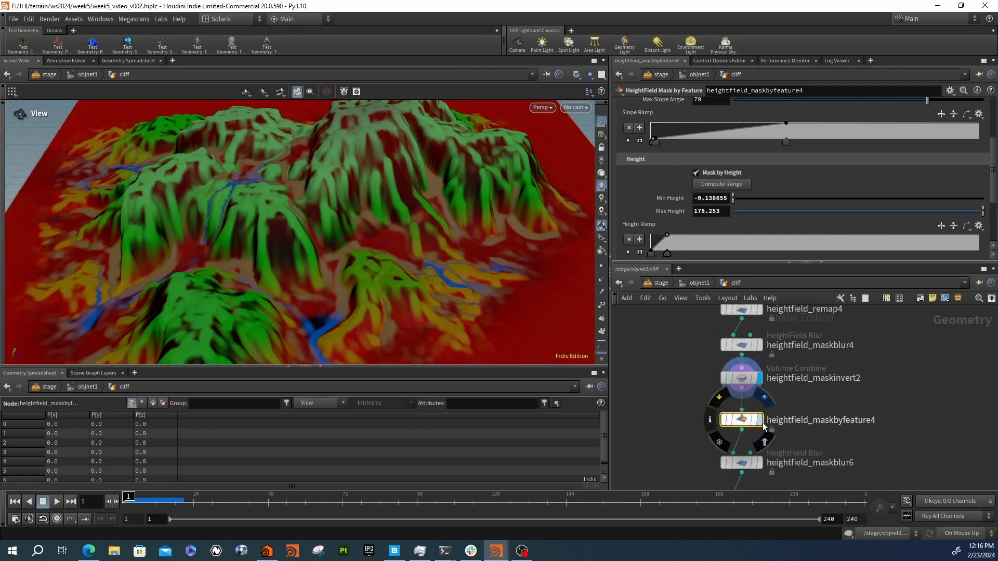
pyautogui.scroll(3, 628, 162)
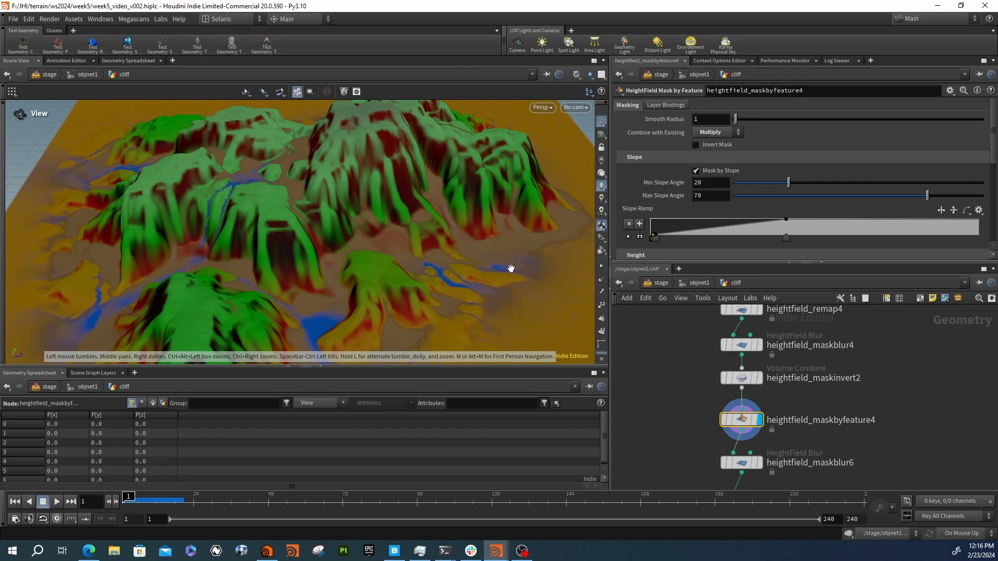
pyautogui.moveTo(428, 270); pyautogui.dragTo(479, 215)
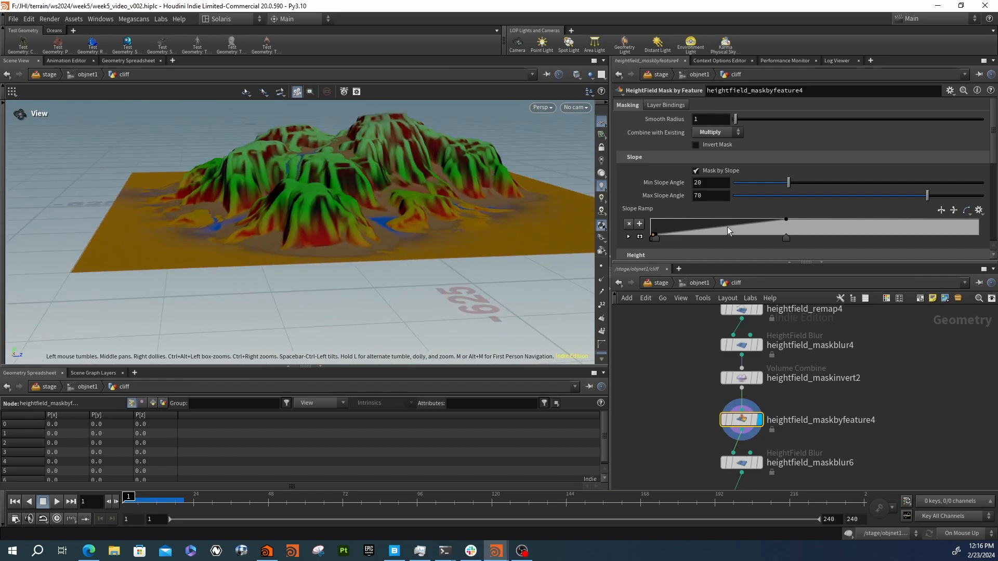
pyautogui.moveTo(361, 157); pyautogui.dragTo(381, 208)
# - Display heightfield_maskblur6 and heightfield_maskblur7 in turn, and review the second blur's method and radius
pyautogui.moveTo(690, 393); pyautogui.dragTo(676, 323, button='middle')
pyautogui.click(747, 393)
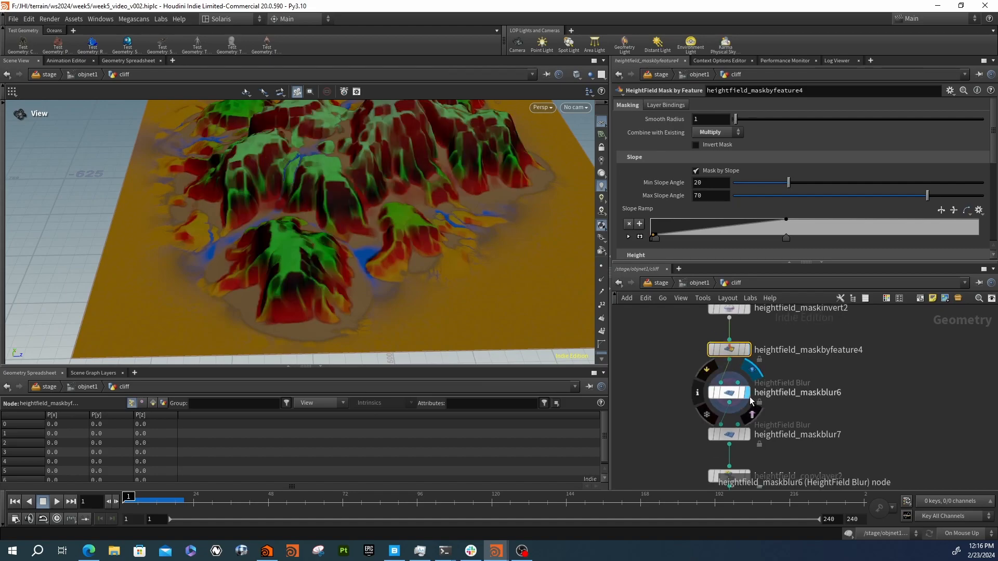
pyautogui.click(748, 434)
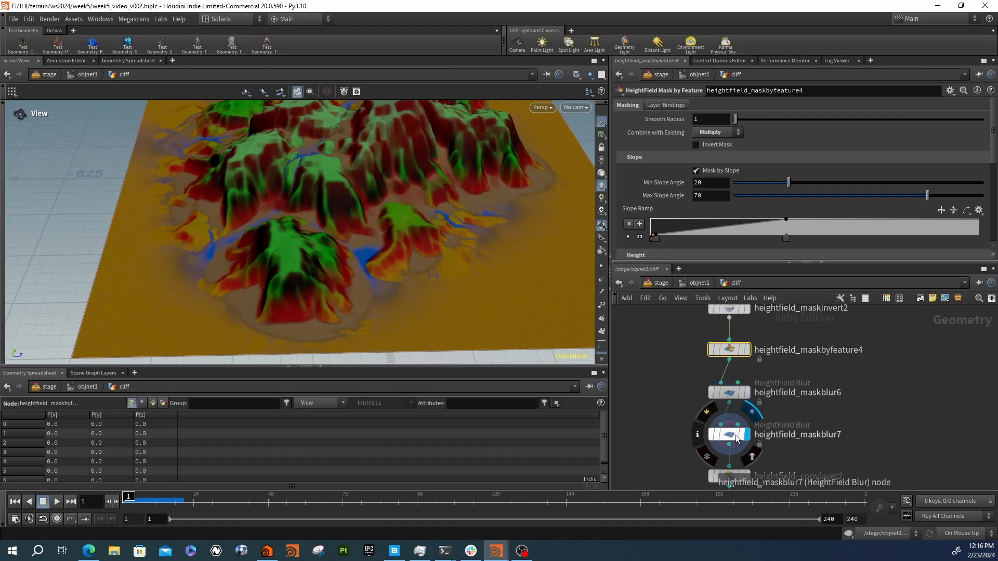
pyautogui.click(737, 437)
# - Display heightfield_copylayer2 and review its source mask and its destination layer edgeExclude
pyautogui.moveTo(804, 443); pyautogui.dragTo(802, 370, button='middle')
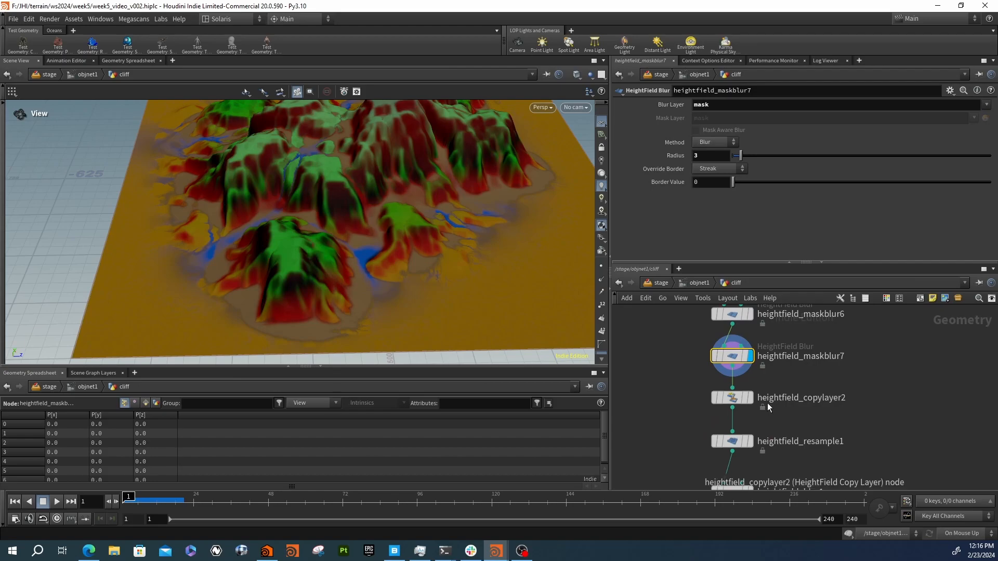
pyautogui.click(751, 402)
pyautogui.click(733, 397)
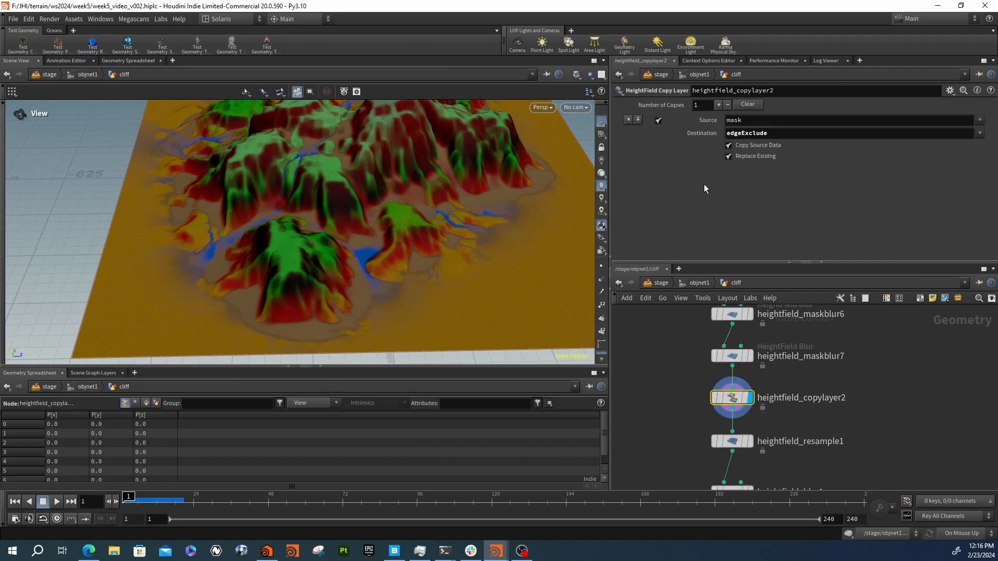
pyautogui.doubleClick(772, 134)
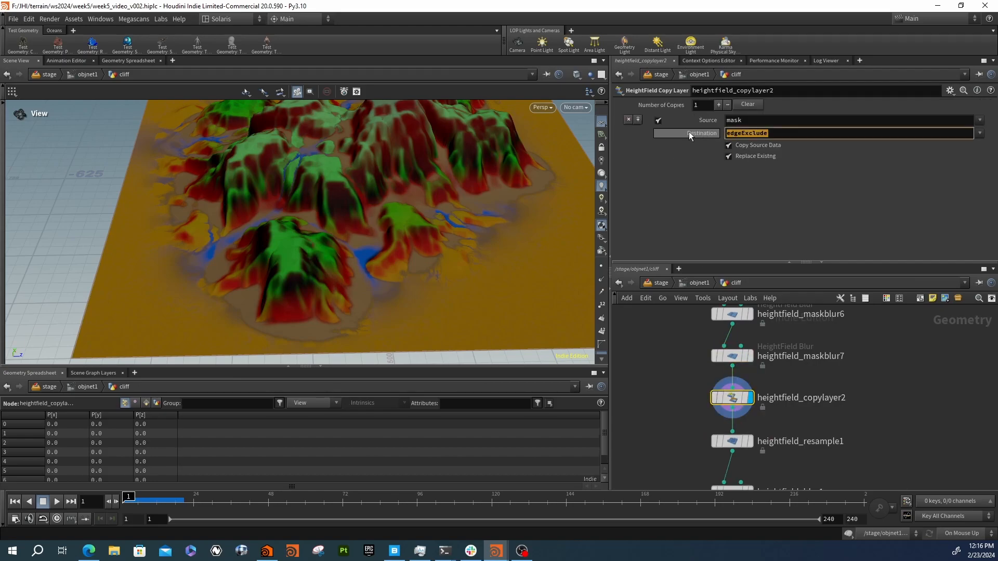
pyautogui.click(693, 429)
# - Display heightfield_resample1 and review its resolution scale, filter and filter scale
pyautogui.moveTo(691, 431); pyautogui.dragTo(686, 370, button='middle')
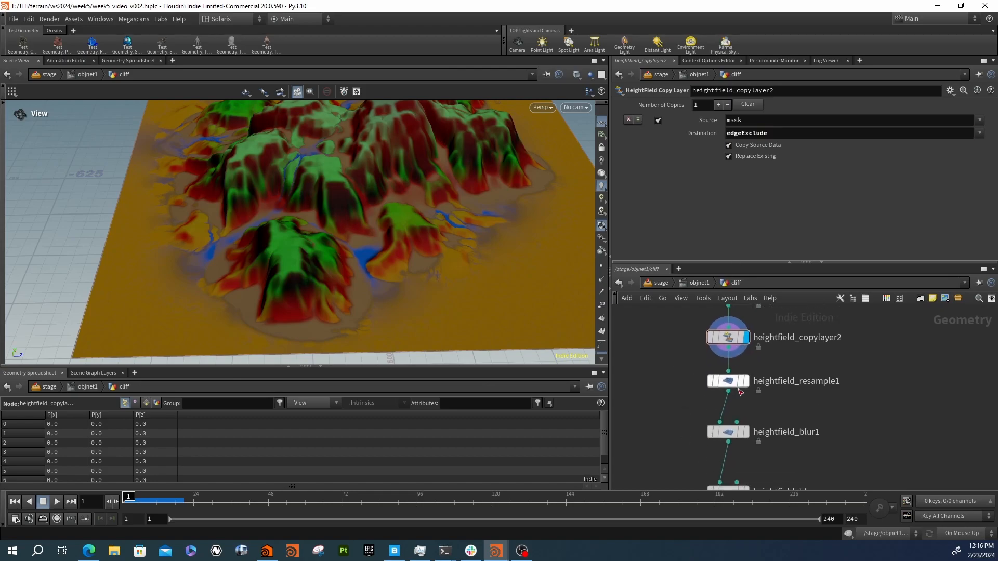
pyautogui.scroll(3, 742, 386)
pyautogui.click(742, 386)
pyautogui.click(722, 385)
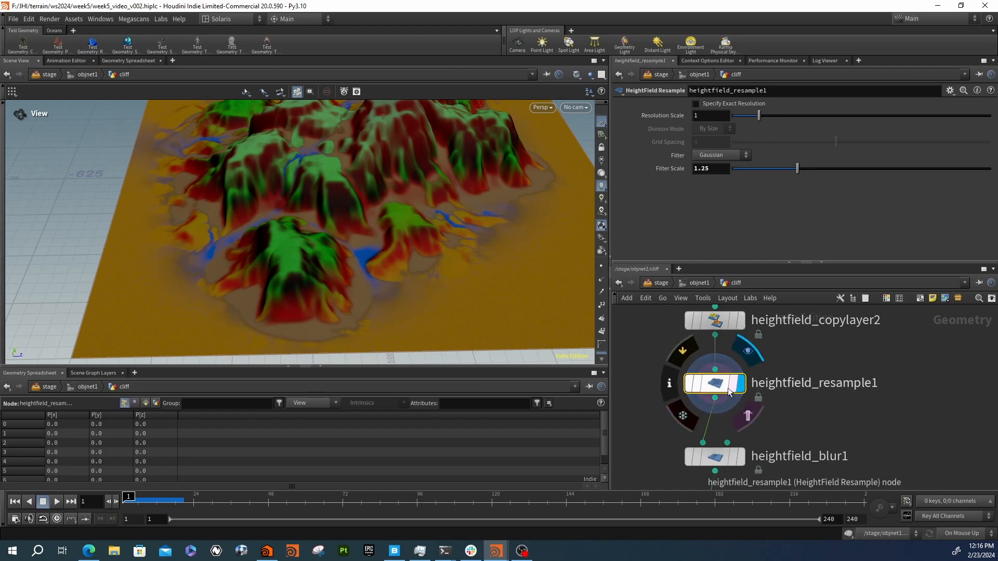
# - Switch the display between heightfield_copylayer2 and heightfield_resample1 to compare the cliff surface up close
pyautogui.click(741, 327)
pyautogui.moveTo(301, 157); pyautogui.dragTo(522, 185, button='right')
pyautogui.moveTo(523, 184); pyautogui.dragTo(414, 200, button='middle')
pyautogui.moveTo(181, 150)
pyautogui.mouseDown()
pyautogui.moveTo(218, 223)
pyautogui.moveTo(181, 142)
pyautogui.mouseUp()
pyautogui.moveTo(180, 142); pyautogui.dragTo(497, 263, button='right')
pyautogui.click(748, 352)
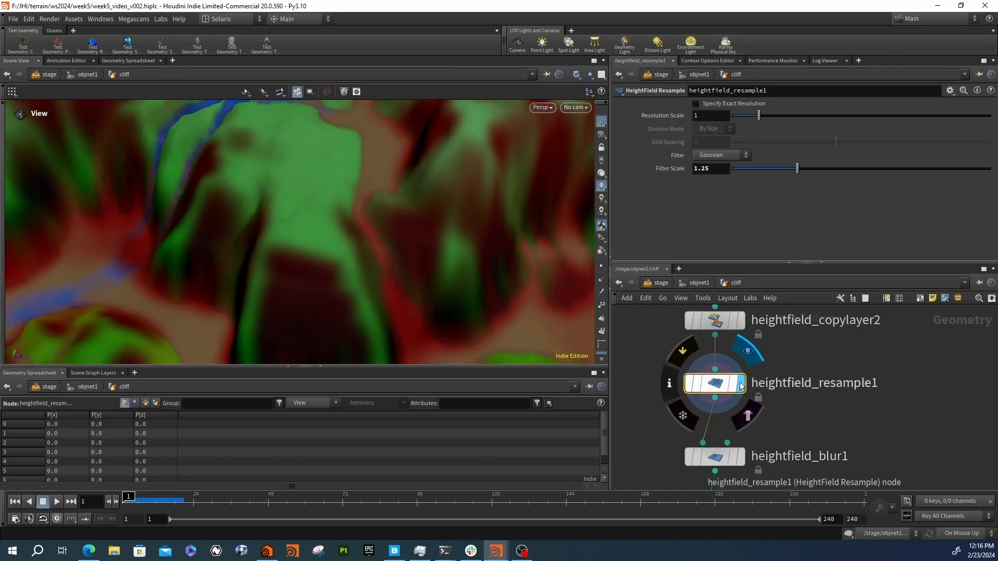
pyautogui.moveTo(288, 189); pyautogui.dragTo(399, 223, button='right')
pyautogui.moveTo(399, 223); pyautogui.dragTo(337, 184)
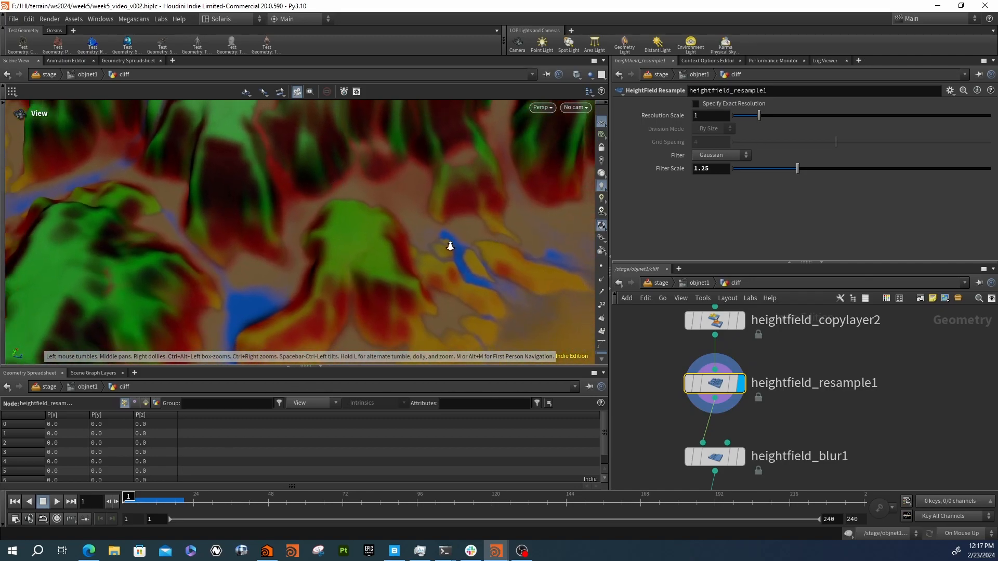
pyautogui.moveTo(463, 246); pyautogui.dragTo(414, 260, button='right')
pyautogui.moveTo(494, 325); pyautogui.dragTo(479, 271)
# - Display heightfield_blur1, review its blur of the debris layer, and inspect the terrain up close
pyautogui.moveTo(794, 438); pyautogui.dragTo(790, 357, button='middle')
pyautogui.click(738, 382)
pyautogui.click(715, 376)
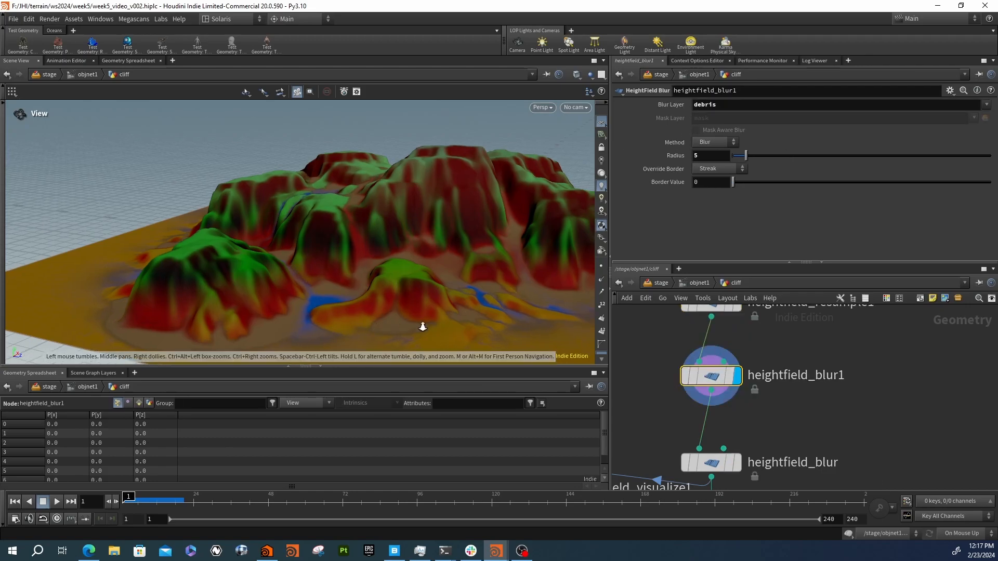
pyautogui.scroll(8, 479, 245)
pyautogui.scroll(3, 321, 254)
# - Display heightfield_blur, review its height-layer sharpen settings, and examine the cliffs from another side
pyautogui.moveTo(750, 462); pyautogui.dragTo(755, 405, button='middle')
pyautogui.moveTo(719, 407)
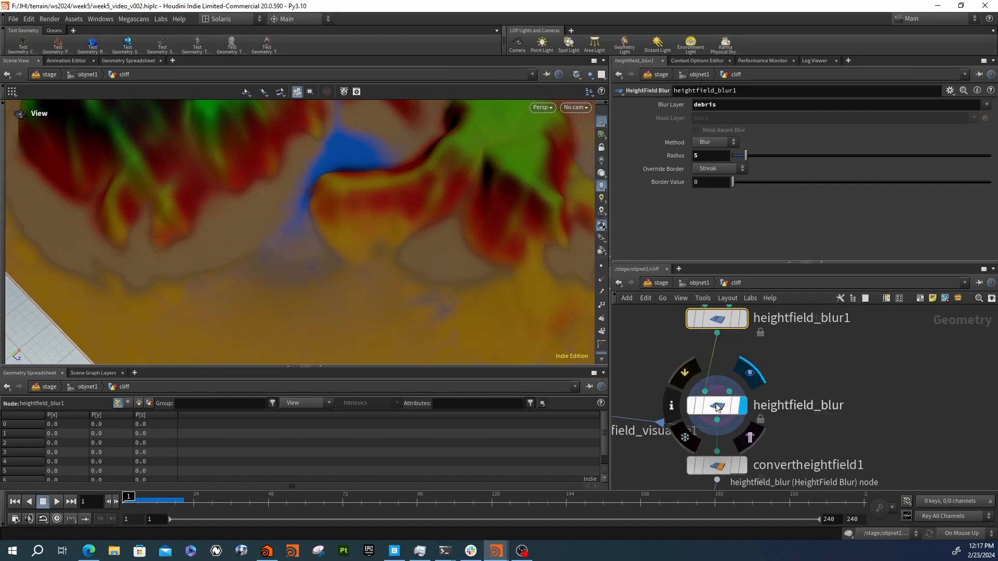
pyautogui.moveTo(719, 407); pyautogui.dragTo(719, 379)
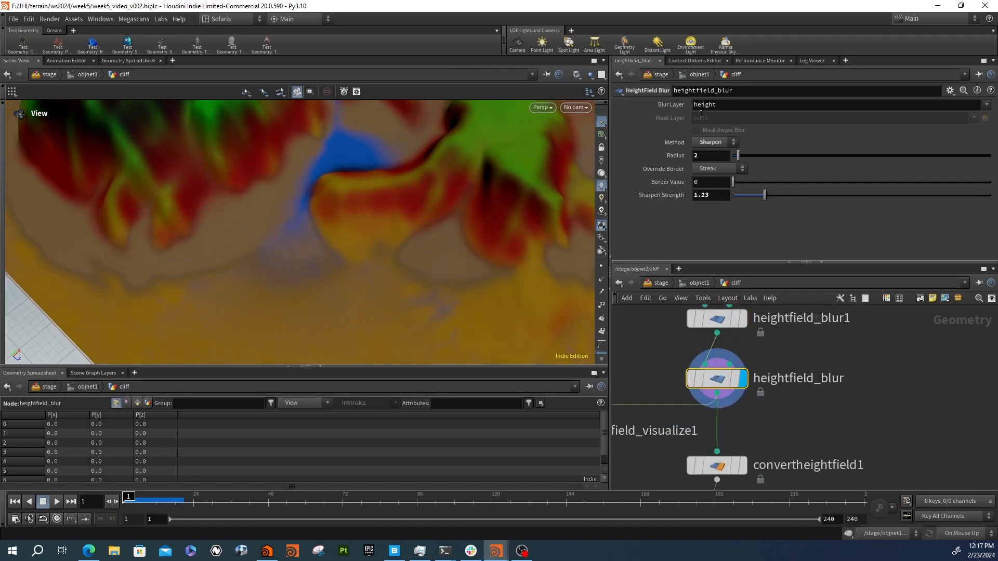
pyautogui.moveTo(517, 207); pyautogui.dragTo(182, 184)
# - Display convertheightfield1 and inspect the converted polygon mesh on the steep cliff faces
pyautogui.moveTo(903, 443); pyautogui.dragTo(888, 390, button='middle')
pyautogui.scroll(-2, 967, 368)
pyautogui.scroll(1, 863, 391)
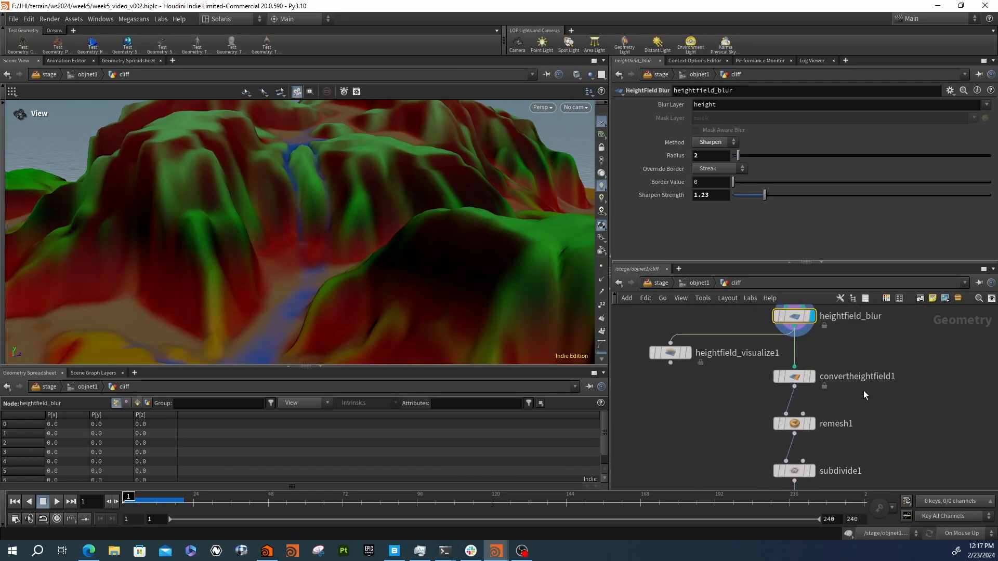
pyautogui.click(812, 378)
pyautogui.moveTo(326, 194); pyautogui.dragTo(380, 251)
pyautogui.moveTo(317, 186); pyautogui.dragTo(490, 193, button='right')
pyautogui.moveTo(490, 194); pyautogui.dragTo(259, 193, button='middle')
pyautogui.moveTo(239, 206); pyautogui.dragTo(359, 268, button='right')
pyautogui.moveTo(359, 269); pyautogui.dragTo(445, 180)
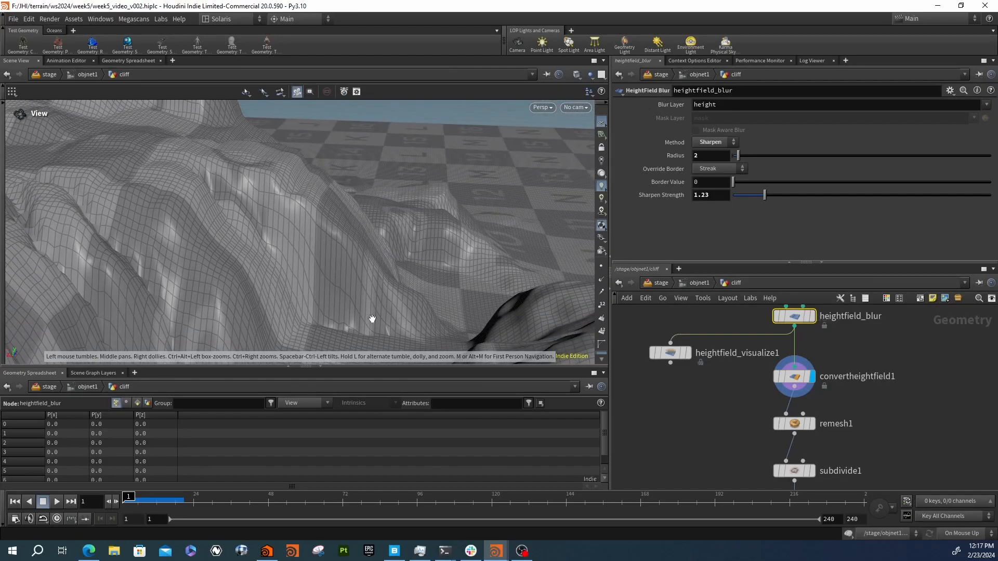
pyautogui.moveTo(345, 328); pyautogui.dragTo(268, 282)
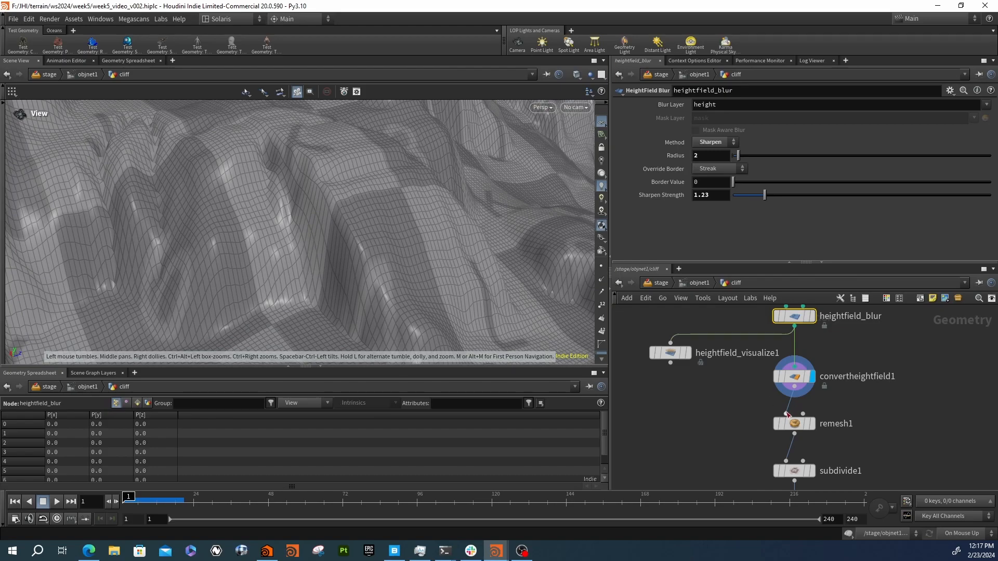
# - Display remesh1 to examine the triangulated cliffs, and review its iterations, smoothing, edge length mode and target size
pyautogui.moveTo(812, 424)
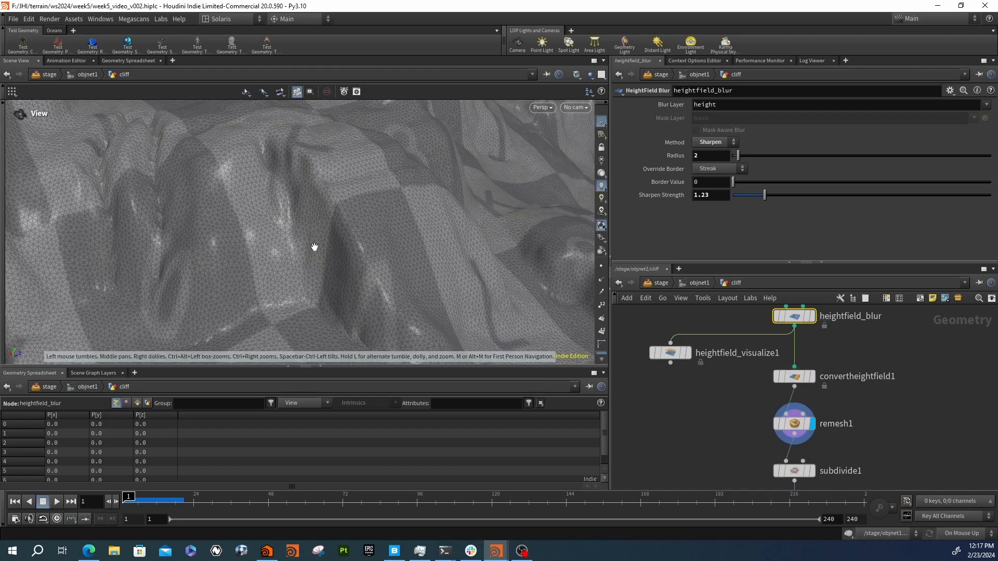
pyautogui.moveTo(320, 251); pyautogui.dragTo(244, 239)
pyautogui.click(836, 424)
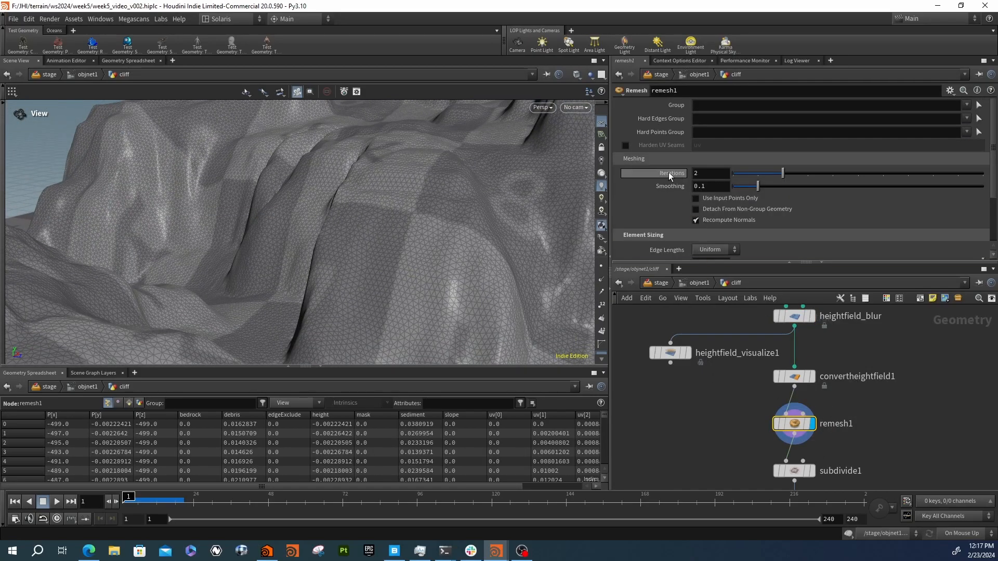
pyautogui.scroll(-3, 657, 200)
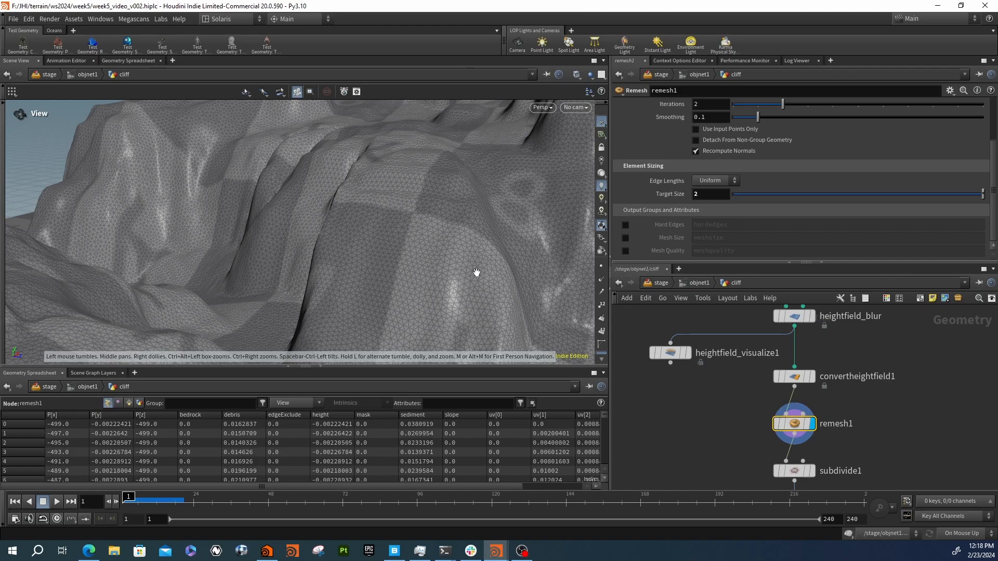
pyautogui.click(713, 181)
pyautogui.moveTo(453, 223); pyautogui.dragTo(470, 260)
pyautogui.moveTo(433, 246); pyautogui.dragTo(383, 238)
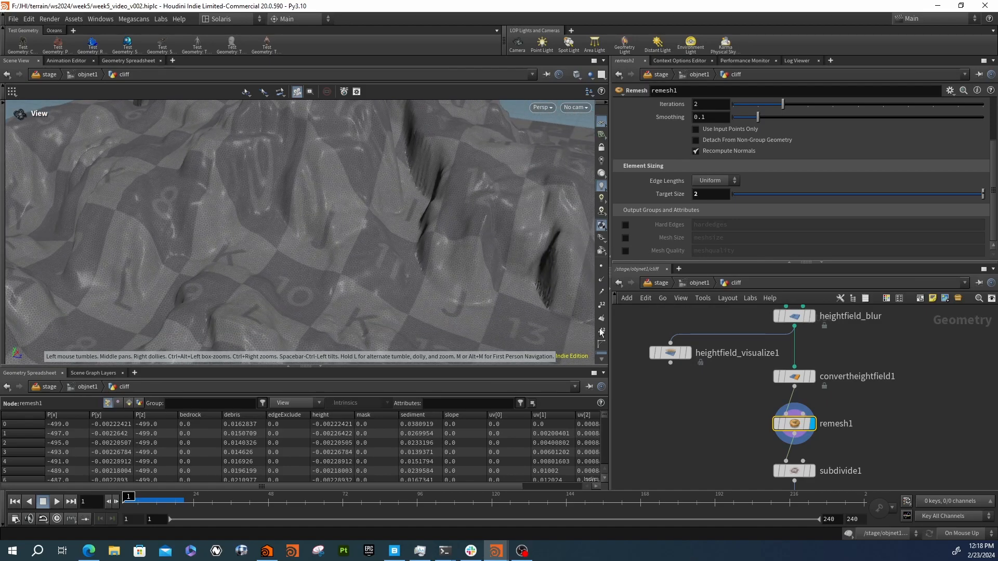
# - Check remesh1's geometry information, and inspect the remeshed triangles around the steep cliff edges
pyautogui.click(763, 424)
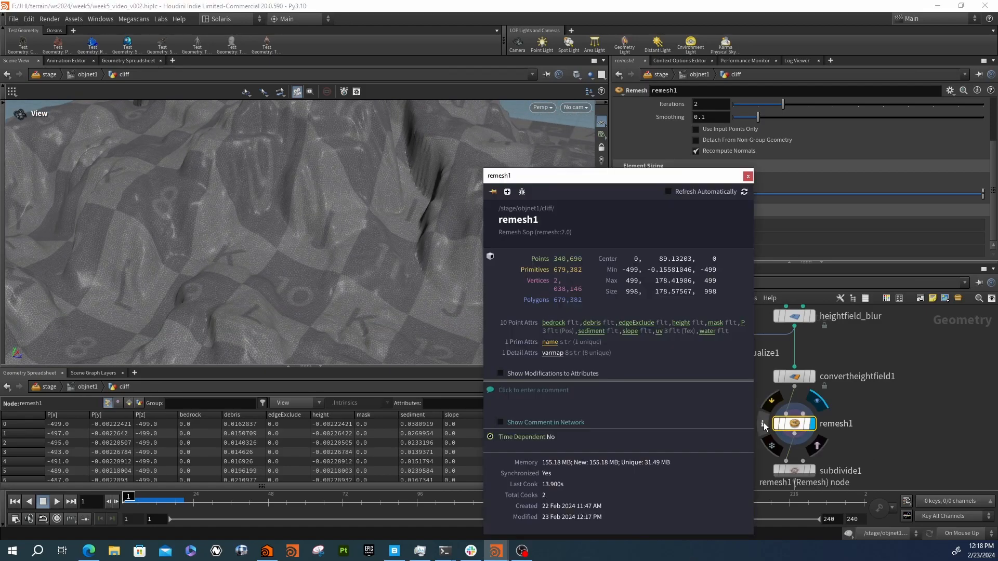
pyautogui.click(748, 177)
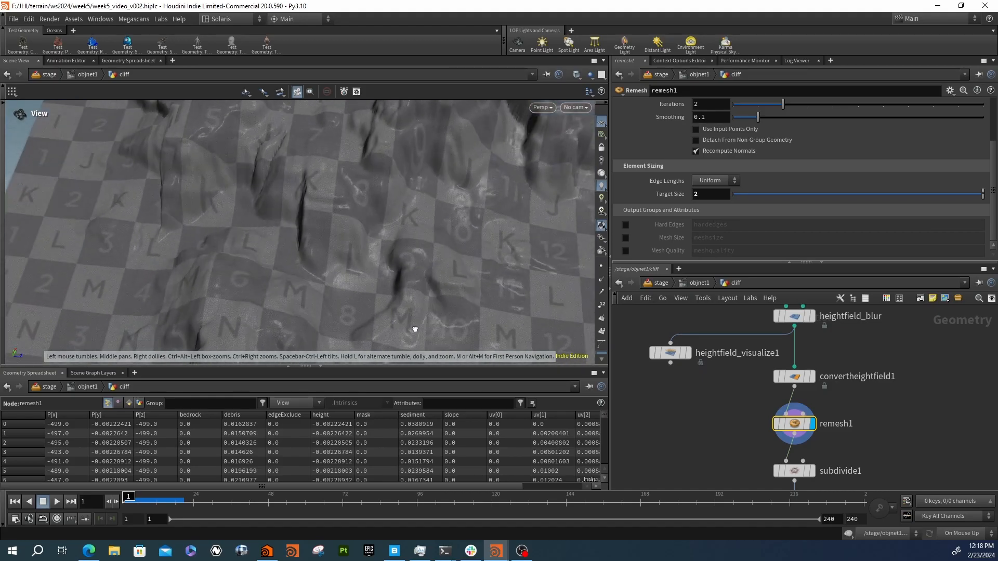
pyautogui.scroll(10, 267, 207)
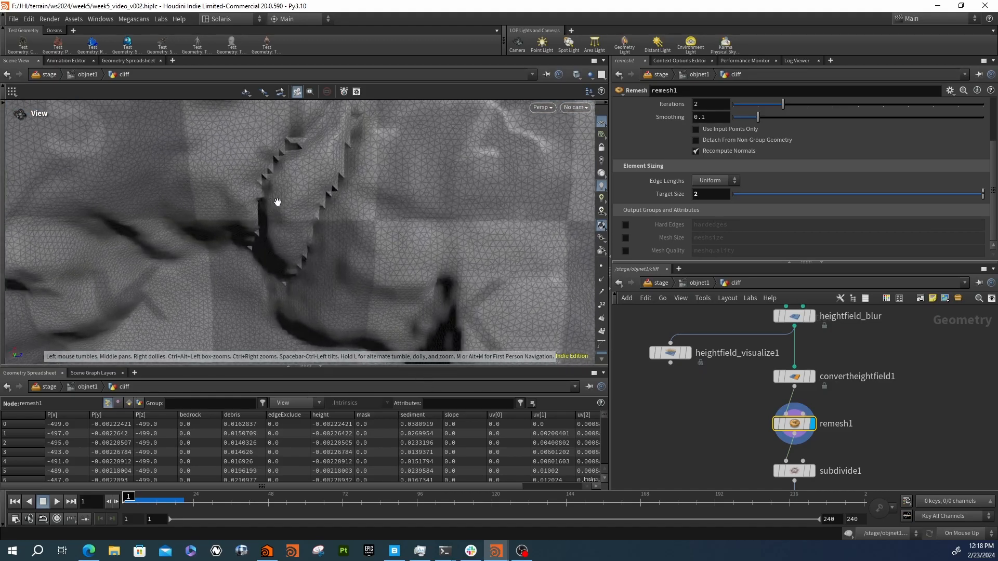
pyautogui.moveTo(316, 161); pyautogui.dragTo(513, 247)
# - Rewire the LO output node to take remesh1's result instead of normal1's, and move LO higher beside the node chain
pyautogui.moveTo(905, 423); pyautogui.dragTo(800, 330, button='middle')
pyautogui.moveTo(761, 332); pyautogui.dragTo(759, 366, button='right')
pyautogui.moveTo(444, 248); pyautogui.dragTo(489, 267, button='right')
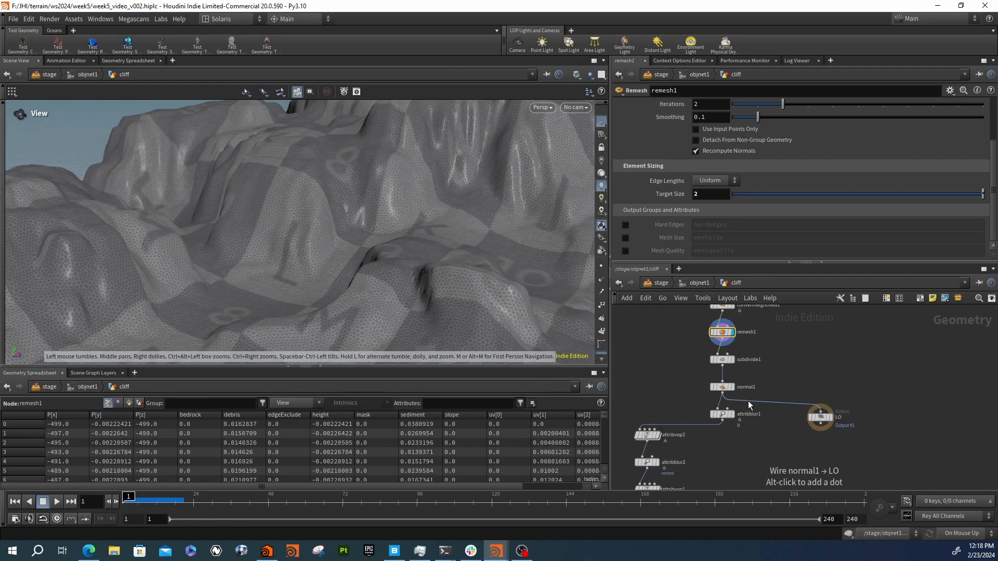
pyautogui.moveTo(722, 344); pyautogui.dragTo(767, 354)
pyautogui.moveTo(833, 412); pyautogui.dragTo(857, 373)
# - Display subdivide1, normal1 and attribblur1 in turn on the cliffs, and review attribblur1's blur settings for N
pyautogui.moveTo(735, 356)
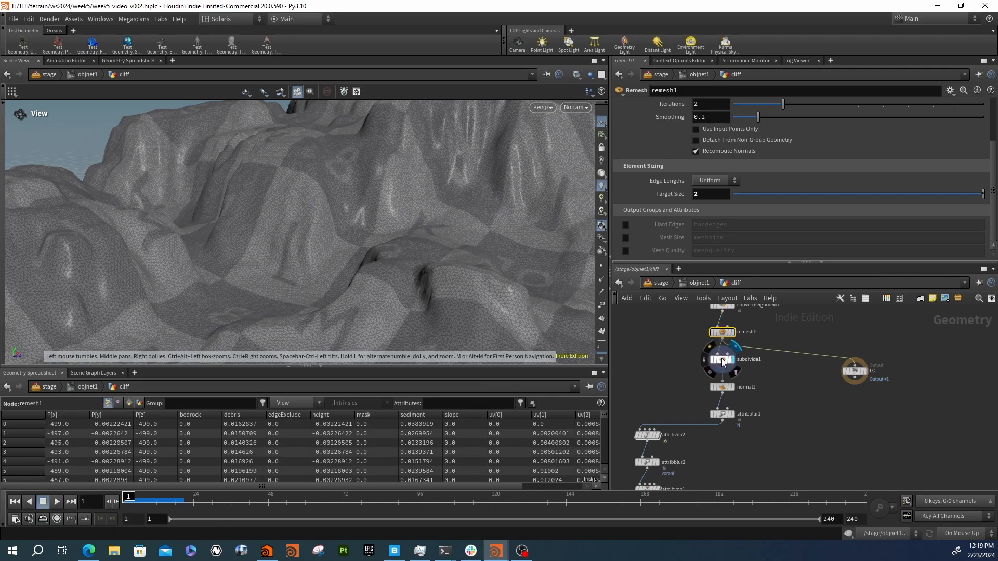
pyautogui.moveTo(406, 242); pyautogui.dragTo(536, 298)
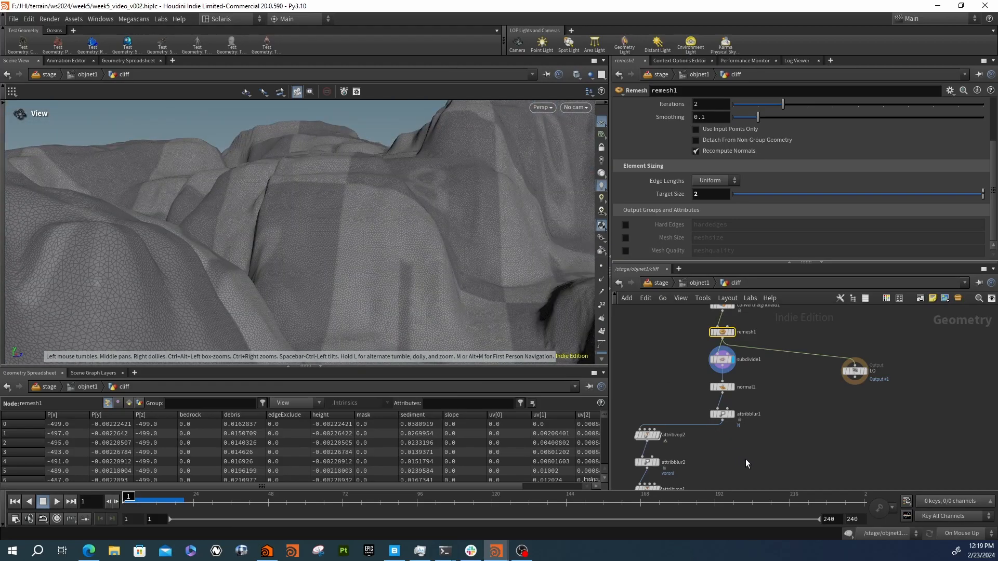
pyautogui.scroll(4, 713, 417)
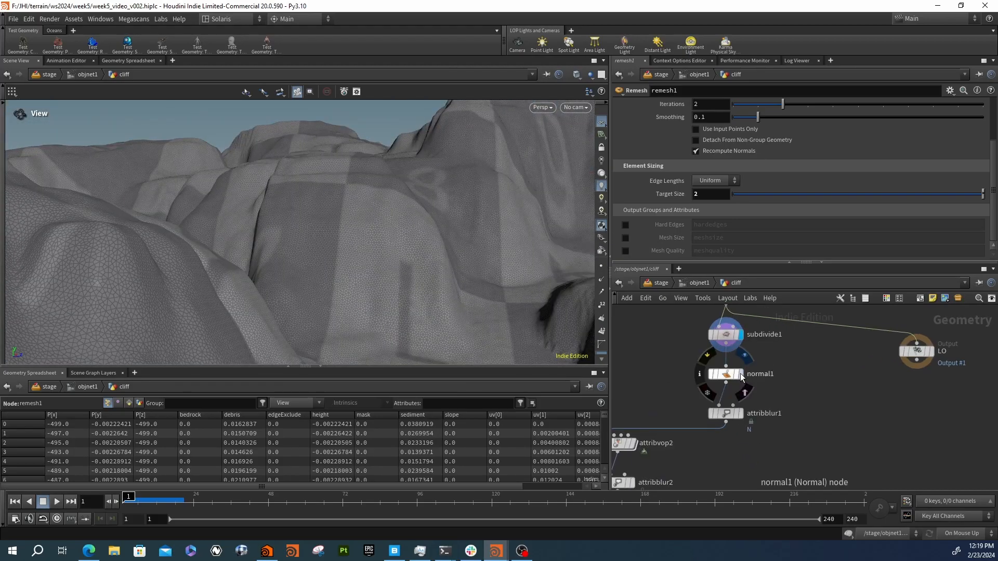
pyautogui.click(740, 377)
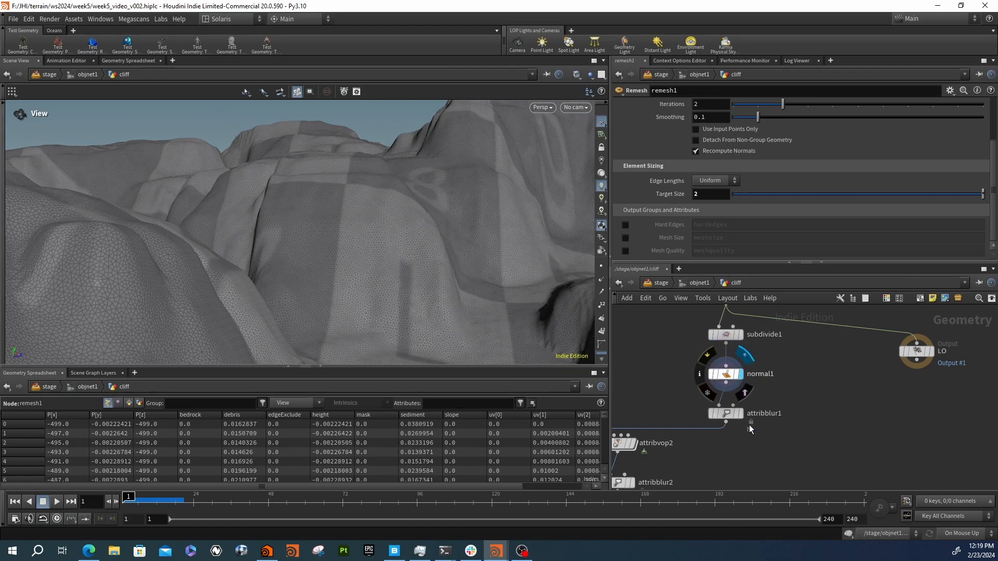
pyautogui.moveTo(746, 419)
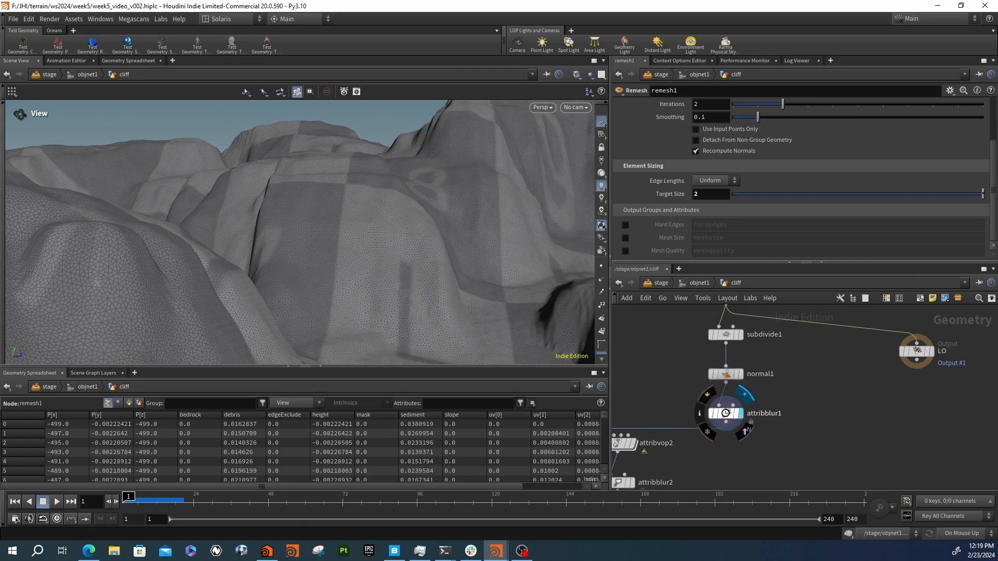
pyautogui.click(726, 414)
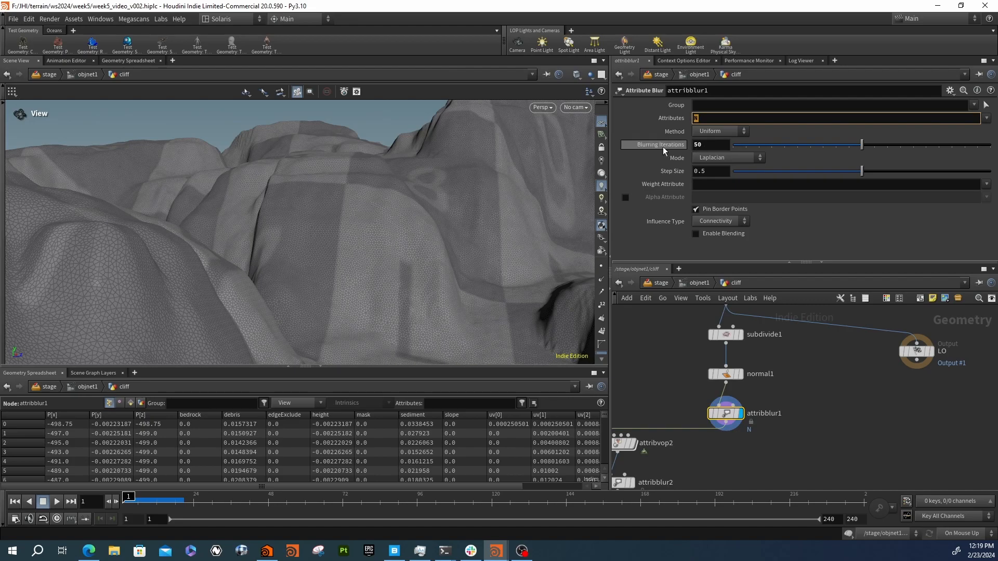
# - Display attribvop2 and inspect the grey patch pattern it gives the cliffs
pyautogui.moveTo(661, 406); pyautogui.dragTo(777, 345, button='middle')
pyautogui.scroll(-1, 778, 345)
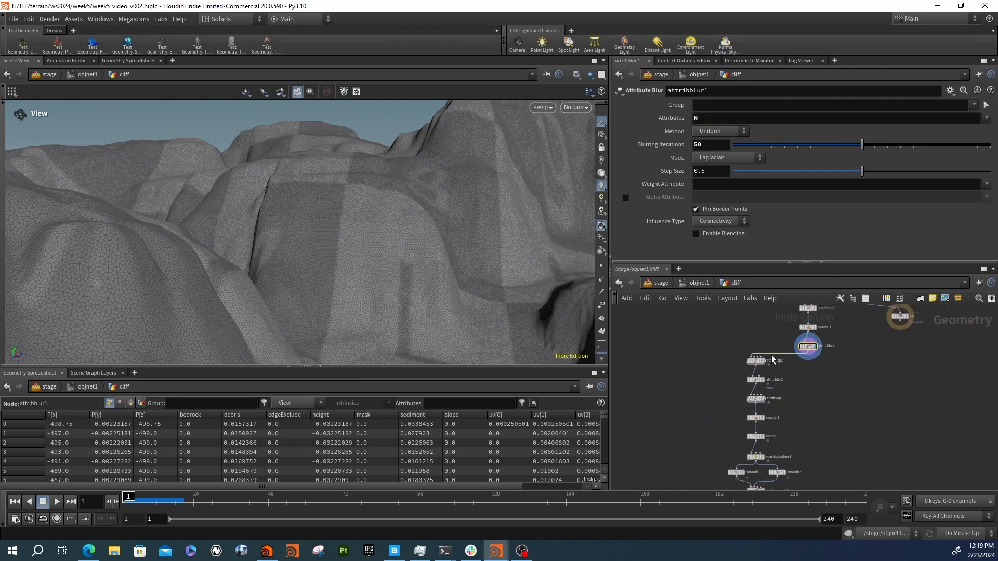
pyautogui.scroll(2, 784, 357)
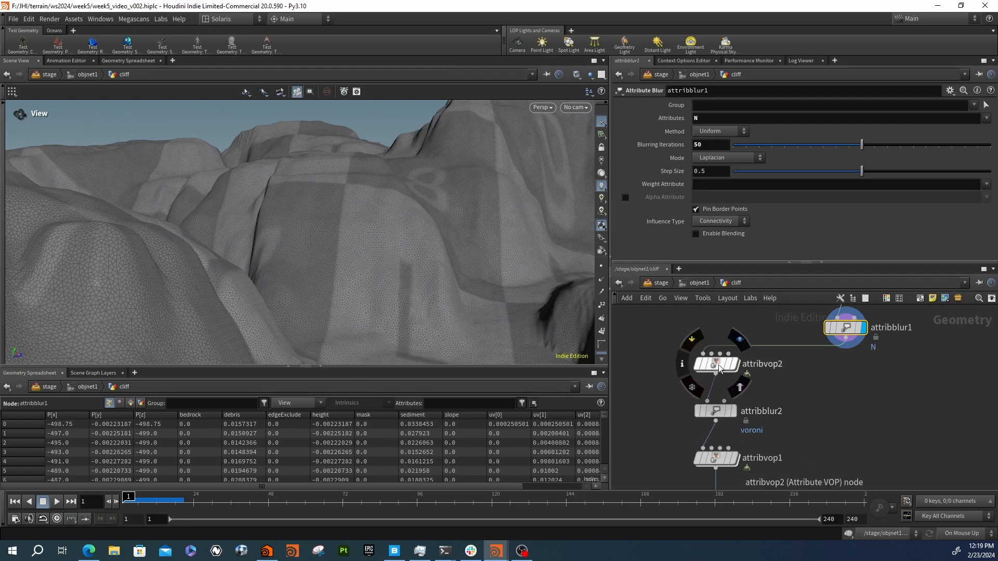
pyautogui.press('r')
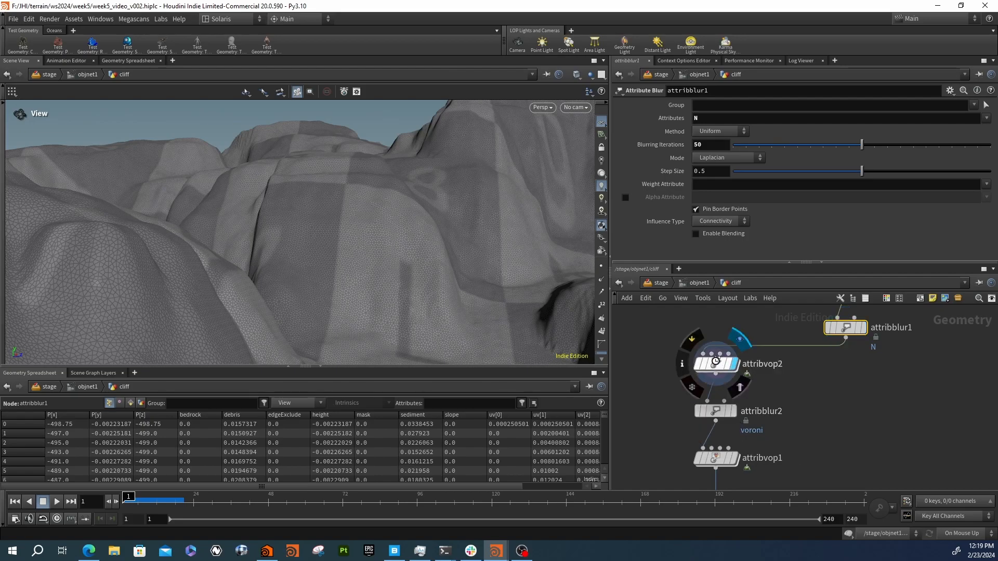
pyautogui.moveTo(386, 247); pyautogui.dragTo(435, 264)
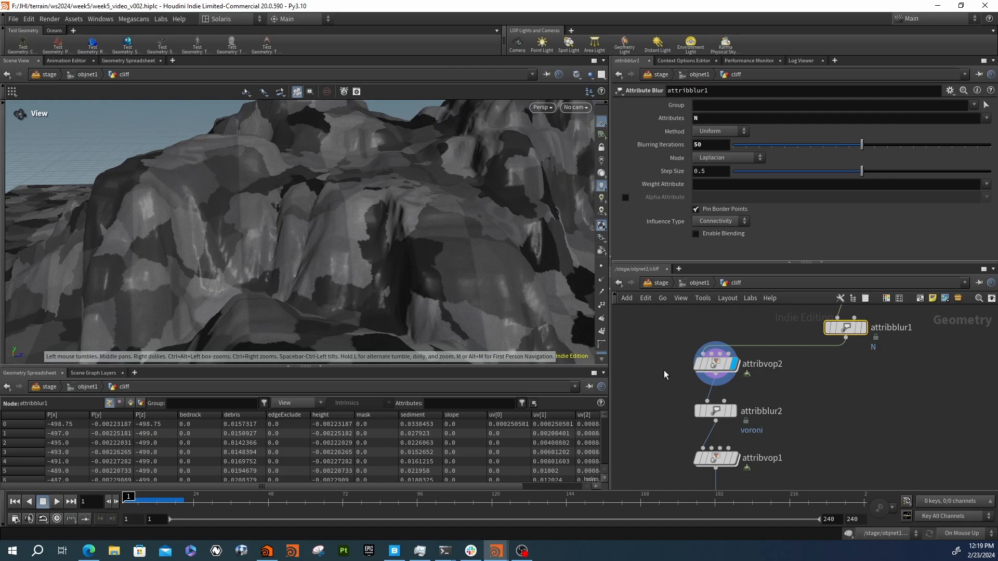
pyautogui.scroll(-3, 737, 382)
pyautogui.scroll(3, 737, 379)
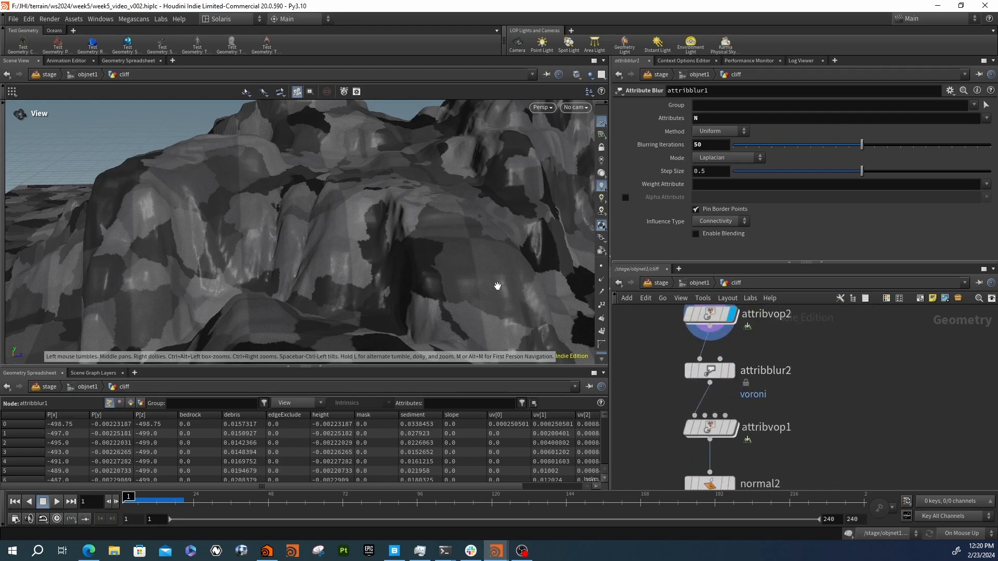
pyautogui.moveTo(721, 312); pyautogui.dragTo(733, 374, button='middle')
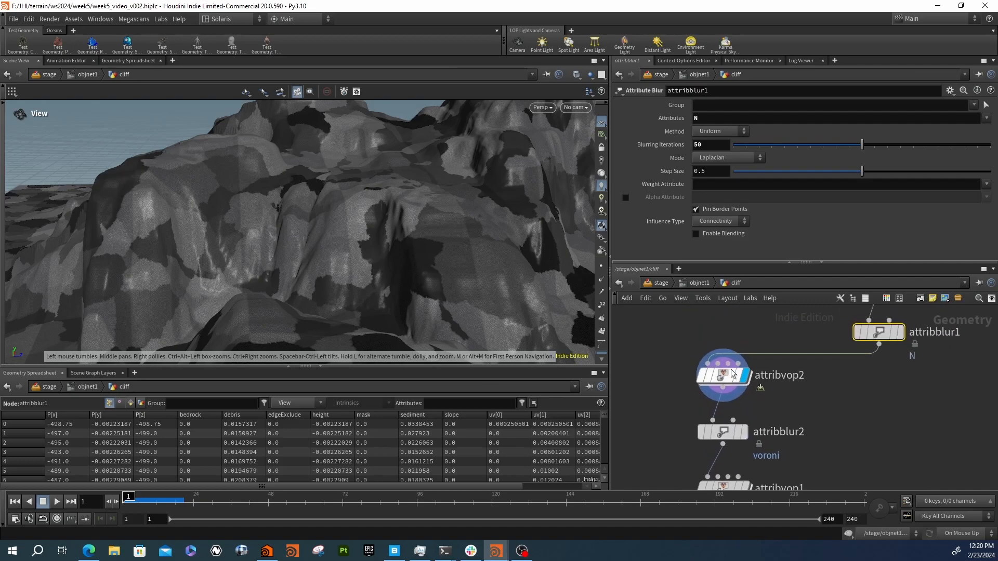
# - Open attribvop2's inner network and review mulconst1's multiplier and turbnoise1's noise settings
pyautogui.doubleClick(735, 375)
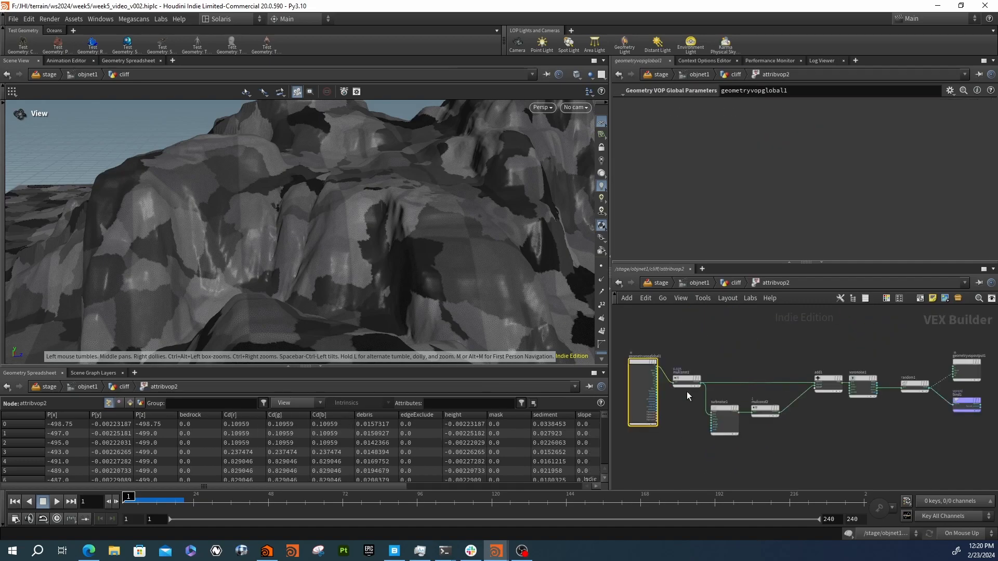
pyautogui.scroll(5, 687, 391)
pyautogui.moveTo(661, 415); pyautogui.dragTo(734, 430, button='middle')
pyautogui.click(772, 372)
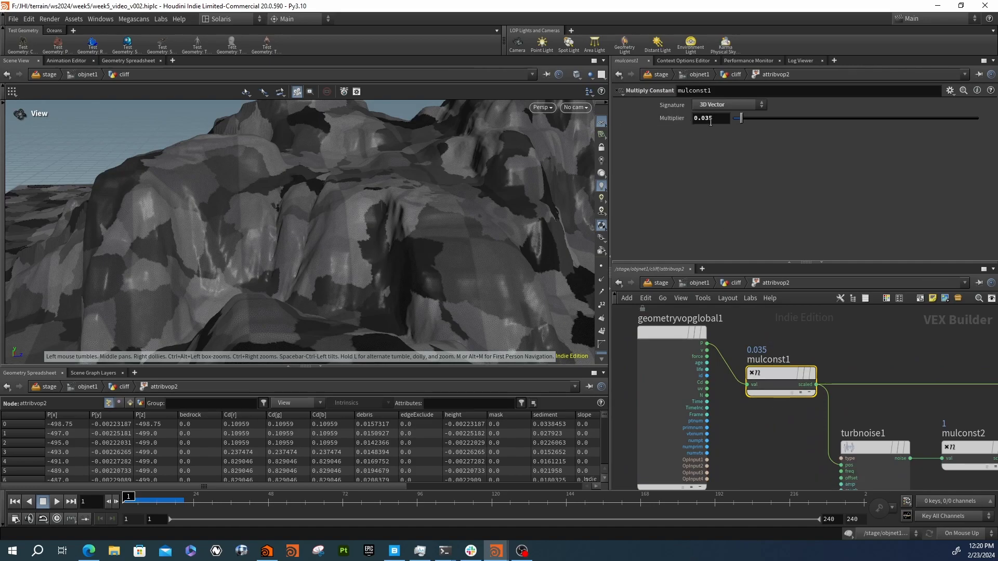
pyautogui.moveTo(874, 423); pyautogui.dragTo(807, 398, button='middle')
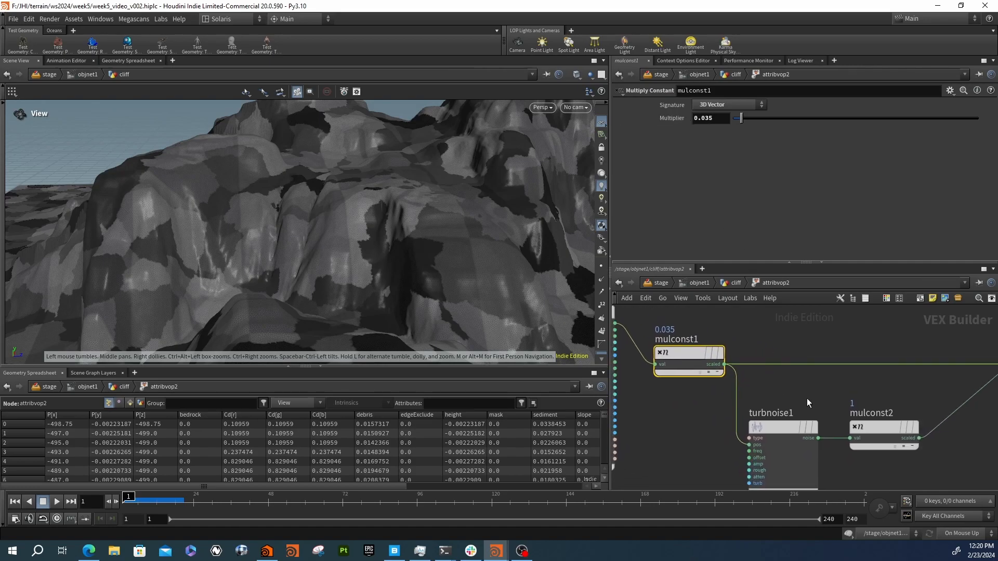
pyautogui.click(786, 431)
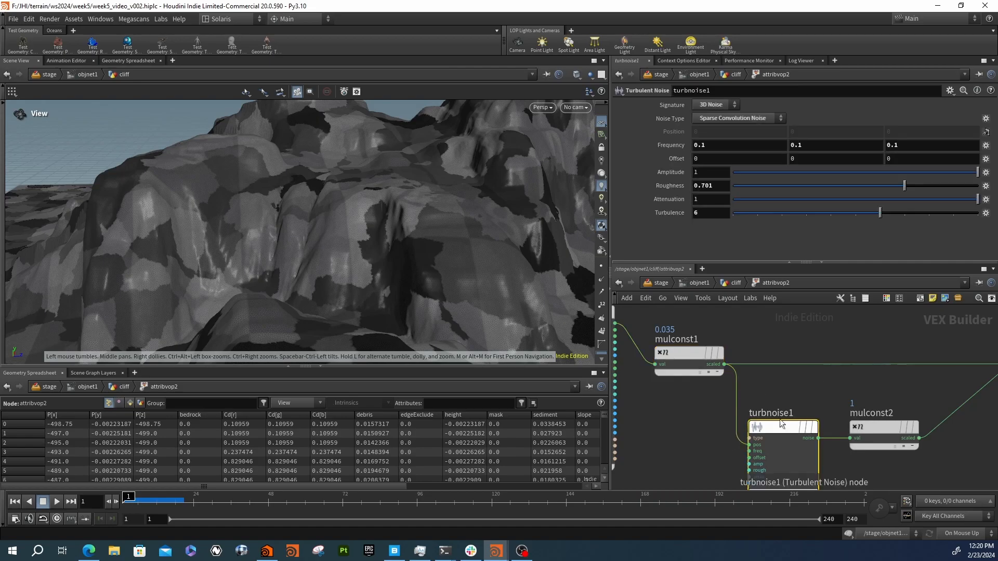
pyautogui.click(688, 356)
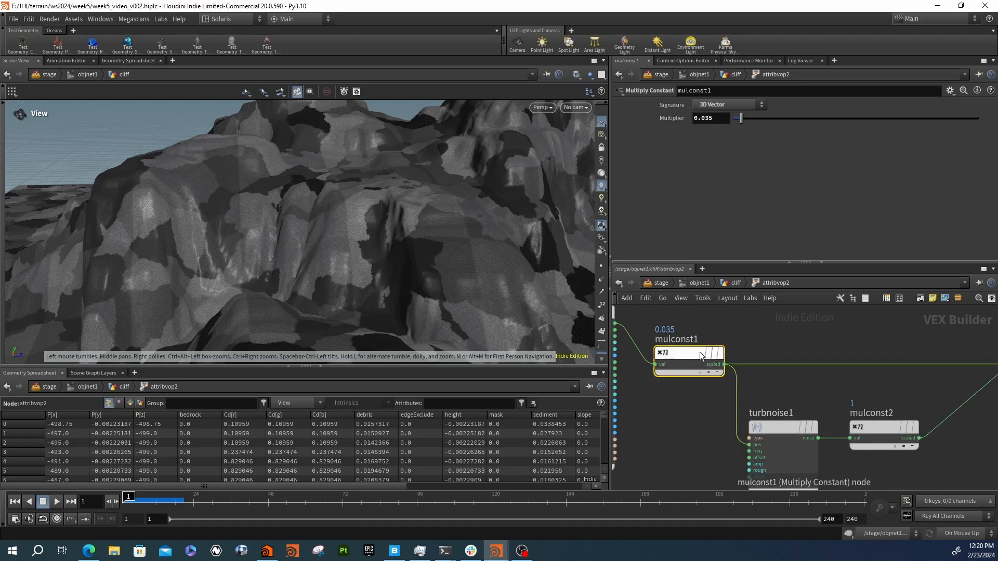
# - Follow the noise branch from turbnoise1 to mulconst2, and review mulconst2's multiplier
pyautogui.moveTo(831, 423); pyautogui.dragTo(686, 392, button='middle')
pyautogui.scroll(-6, 683, 388)
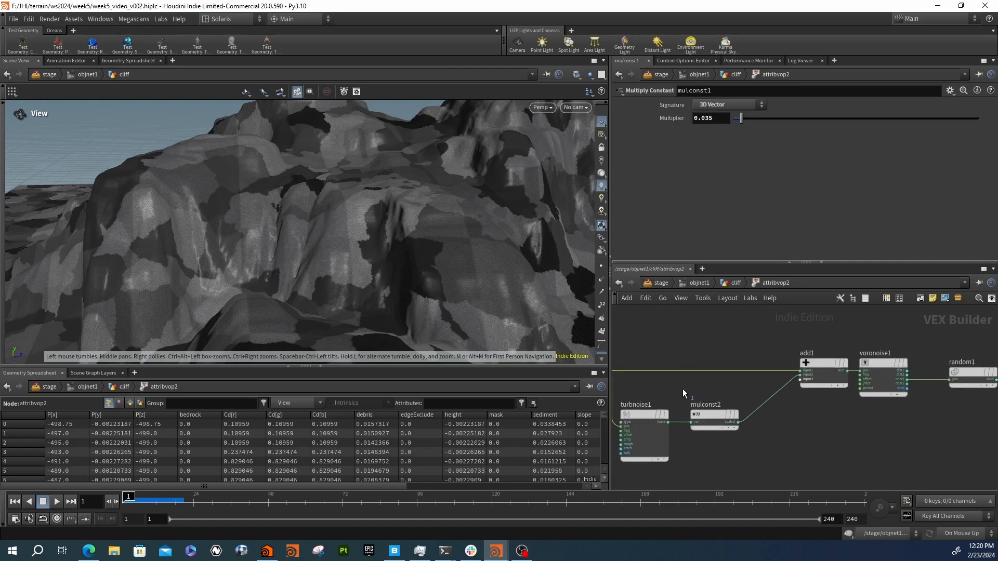
pyautogui.scroll(4, 723, 391)
pyautogui.scroll(-2, 722, 391)
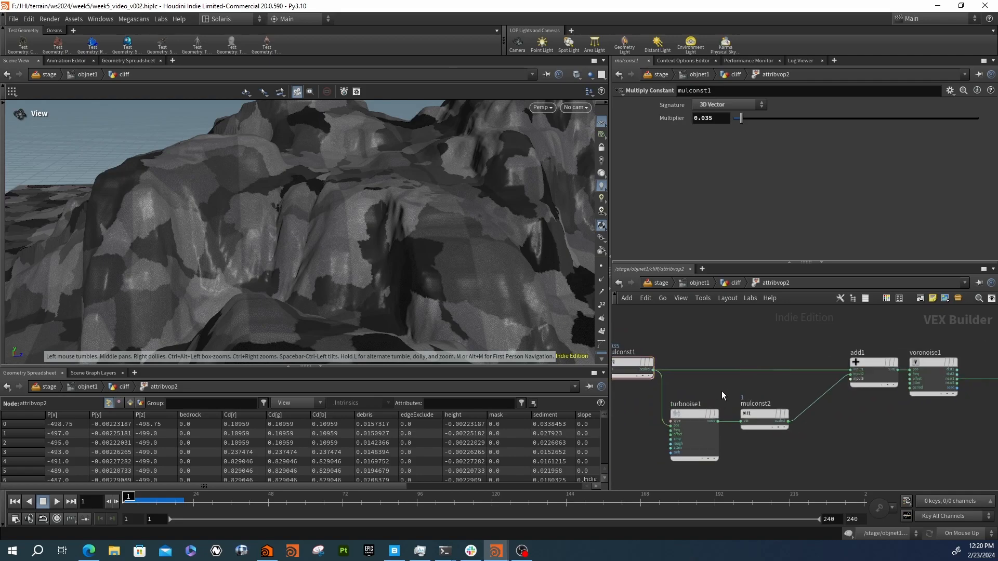
pyautogui.click(709, 438)
pyautogui.scroll(3, 709, 447)
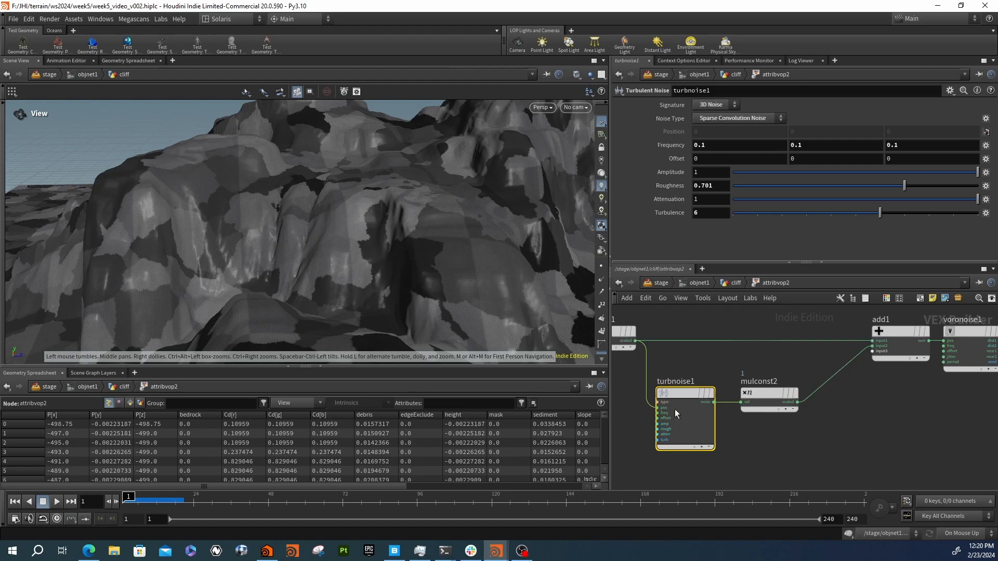
pyautogui.click(764, 401)
pyautogui.moveTo(860, 417)
pyautogui.mouseDown(button='middle')
pyautogui.moveTo(798, 433)
pyautogui.moveTo(874, 430)
pyautogui.mouseUp(button='middle')
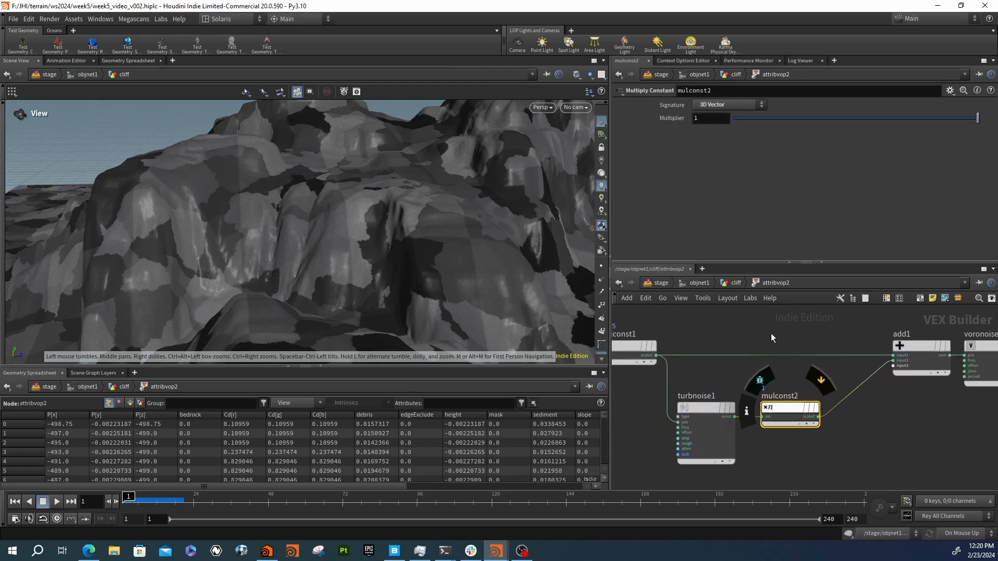
# - Review add1's input operators and voronoise1's frequency, offset and jitter settings
pyautogui.moveTo(950, 455); pyautogui.dragTo(900, 460, button='middle')
pyautogui.click(876, 362)
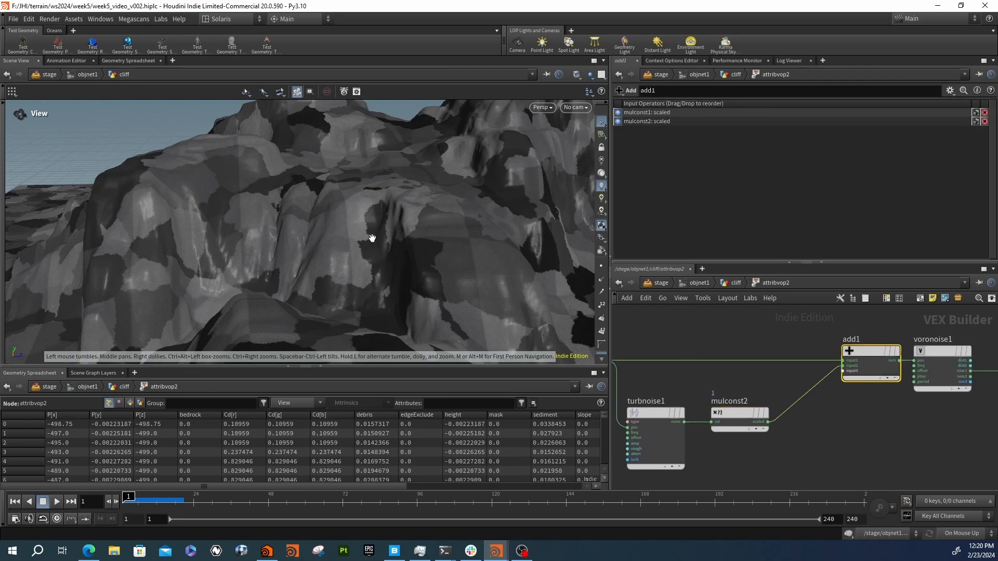
pyautogui.moveTo(896, 387); pyautogui.dragTo(856, 384, button='middle')
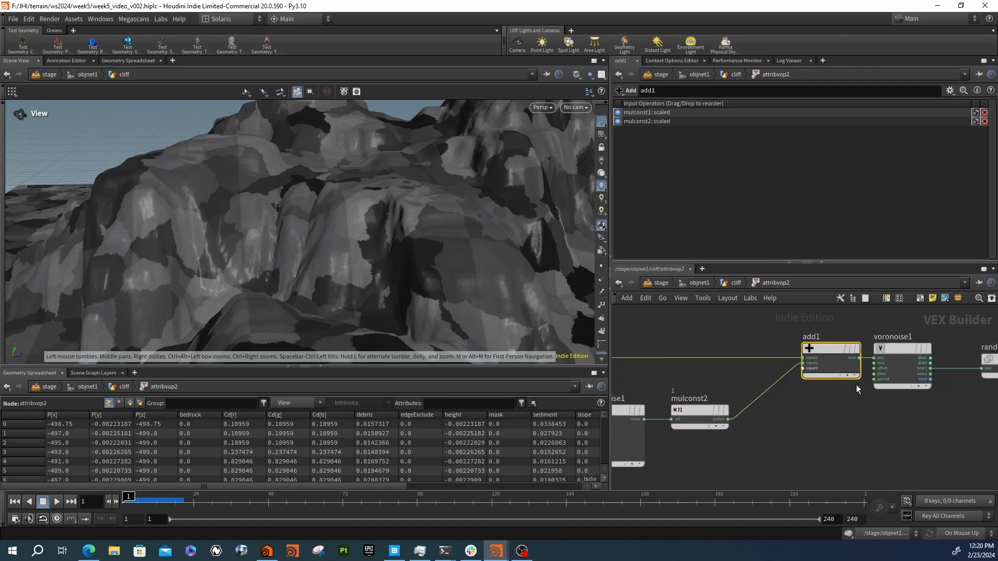
pyautogui.click(853, 349)
pyautogui.moveTo(881, 408); pyautogui.dragTo(787, 404, button='middle')
pyautogui.click(801, 344)
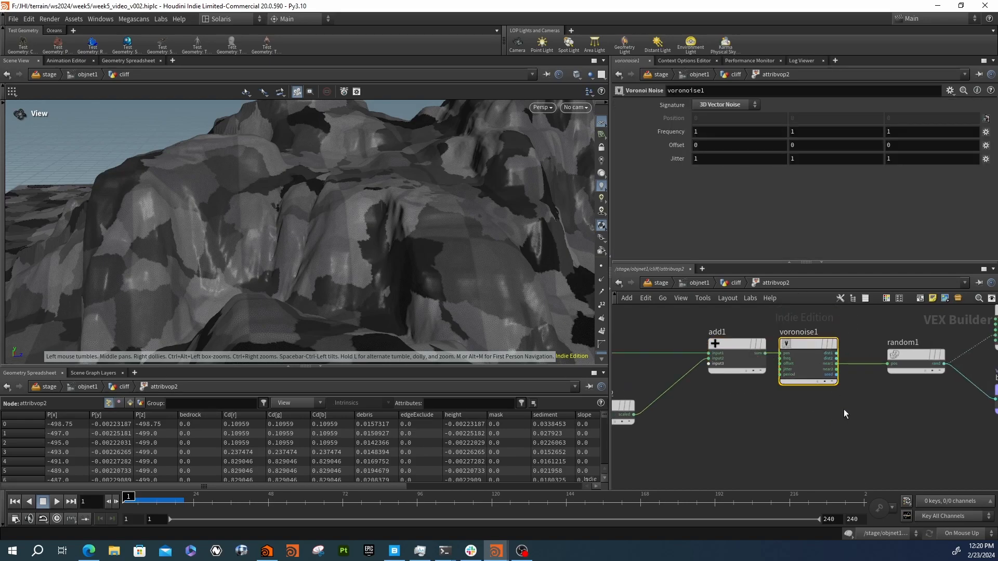
# - Move voronoise1 below the chain and wire add1's sum into P of geometryvopoutput1
pyautogui.scroll(-3, 821, 426)
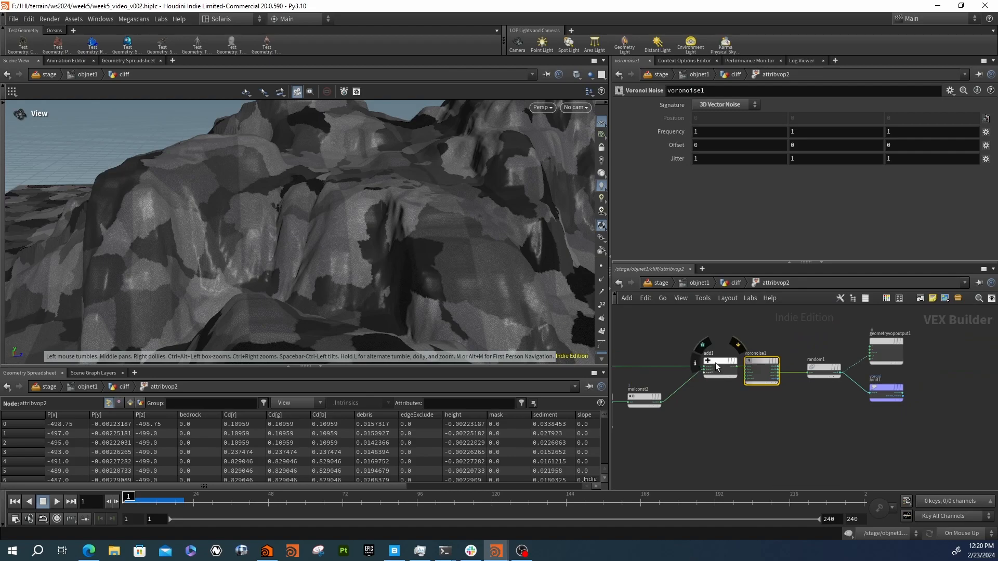
pyautogui.moveTo(742, 408); pyautogui.dragTo(736, 430, button='middle')
pyautogui.moveTo(754, 385); pyautogui.dragTo(948, 359)
pyautogui.scroll(3, 748, 387)
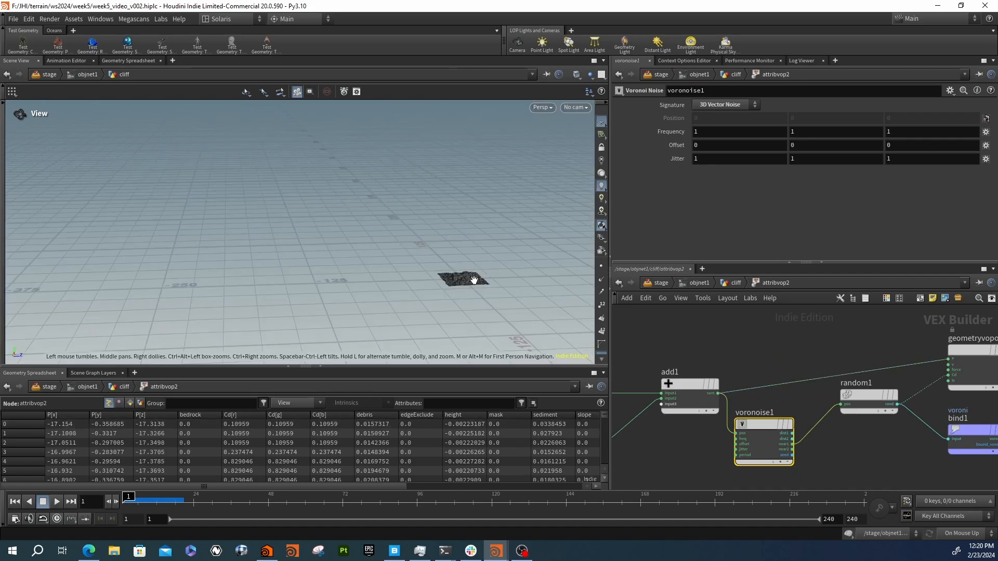
# - Frame the noise-displaced terrain and examine its distorted cliffs up close from several angles
pyautogui.press('f')
pyautogui.moveTo(221, 222); pyautogui.dragTo(430, 218, button='right')
pyautogui.moveTo(429, 218); pyautogui.dragTo(326, 220)
pyautogui.moveTo(326, 220); pyautogui.dragTo(405, 215, button='right')
pyautogui.moveTo(406, 215); pyautogui.dragTo(418, 214, button='middle')
pyautogui.moveTo(419, 214); pyautogui.dragTo(554, 232)
pyautogui.moveTo(554, 232); pyautogui.dragTo(591, 214, button='right')
pyautogui.moveTo(590, 214); pyautogui.dragTo(451, 274)
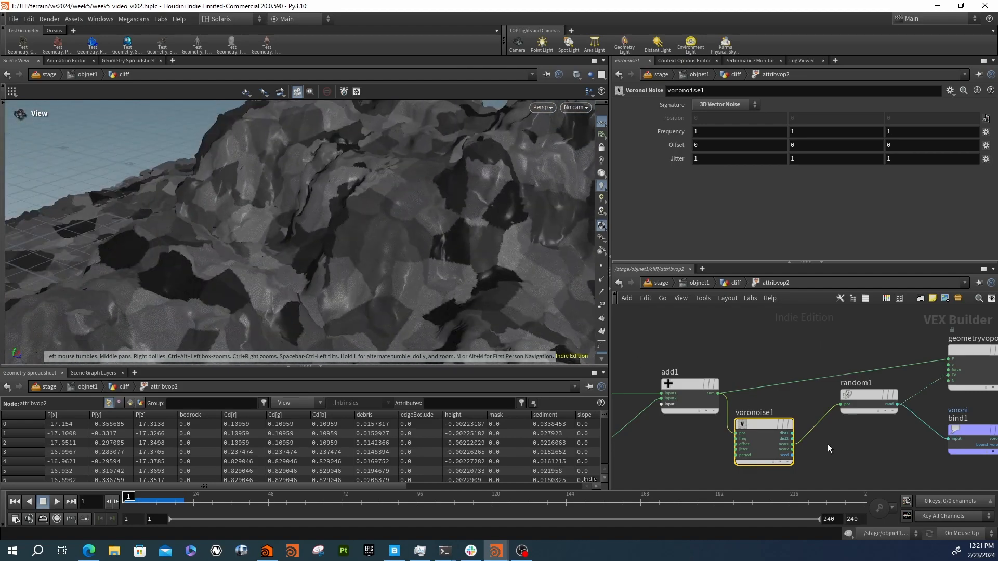
# - Cut the wire from add1 to P, move voronoise1 back into line, and frame the original terrain
pyautogui.click(763, 422)
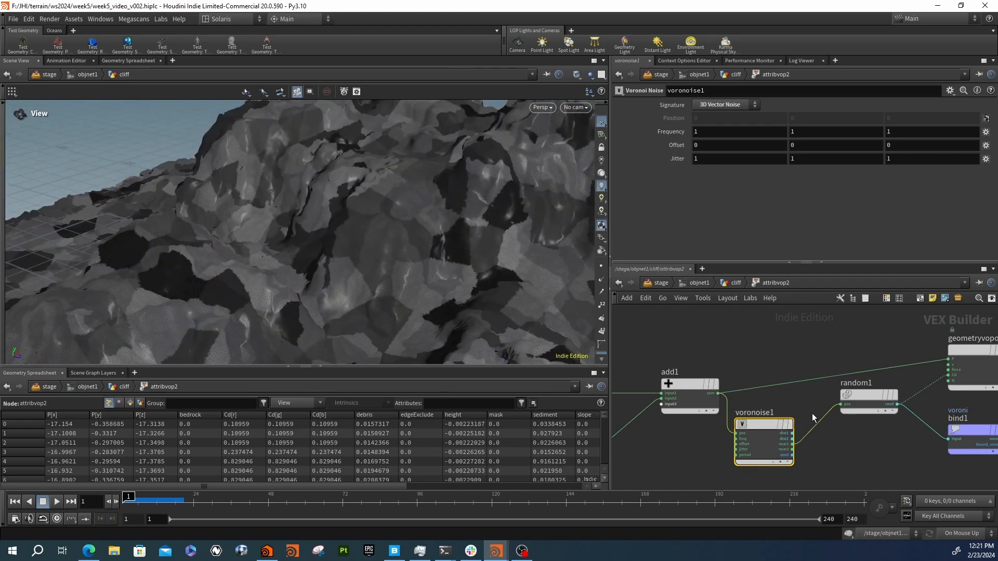
pyautogui.press('y')
pyautogui.moveTo(800, 364); pyautogui.dragTo(810, 389)
pyautogui.moveTo(763, 426); pyautogui.dragTo(768, 385)
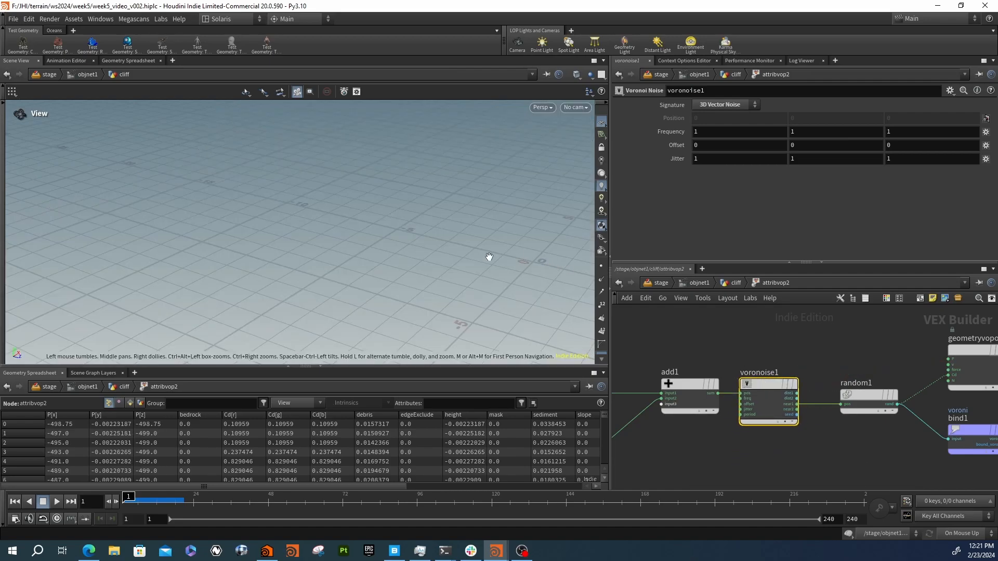
pyautogui.press('f')
pyautogui.moveTo(374, 259); pyautogui.dragTo(491, 263, button='right')
pyautogui.moveTo(490, 263); pyautogui.dragTo(458, 285)
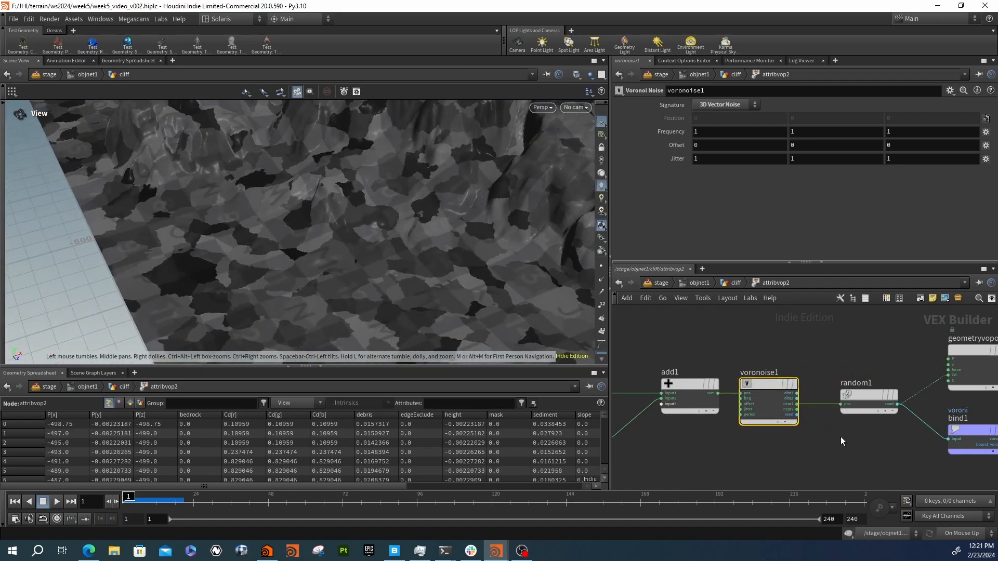
# - Wire voronoise1's near1 into Cd of geometryvopoutput1, move random1 below the wire, and inspect the coloured cells across the terrain
pyautogui.moveTo(860, 470); pyautogui.dragTo(770, 459, button='middle')
pyautogui.moveTo(706, 393); pyautogui.dragTo(858, 364)
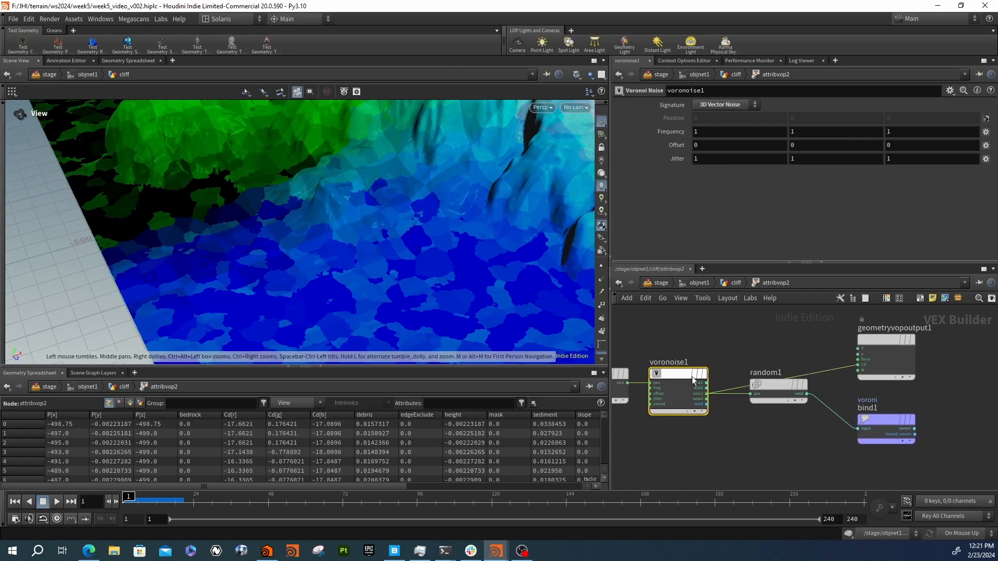
pyautogui.moveTo(778, 391); pyautogui.dragTo(778, 419)
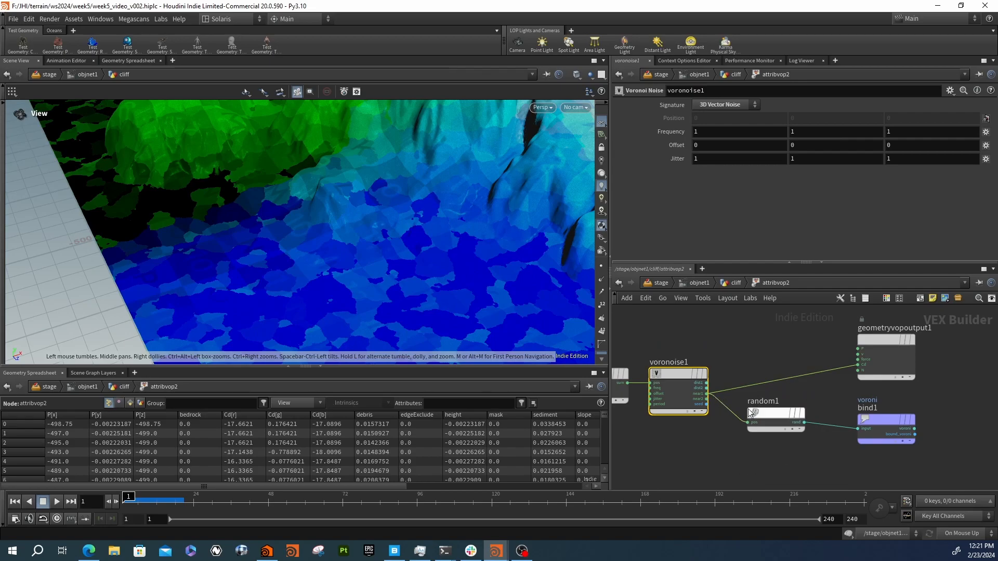
pyautogui.moveTo(396, 238); pyautogui.dragTo(485, 306)
pyautogui.moveTo(413, 217); pyautogui.dragTo(400, 197)
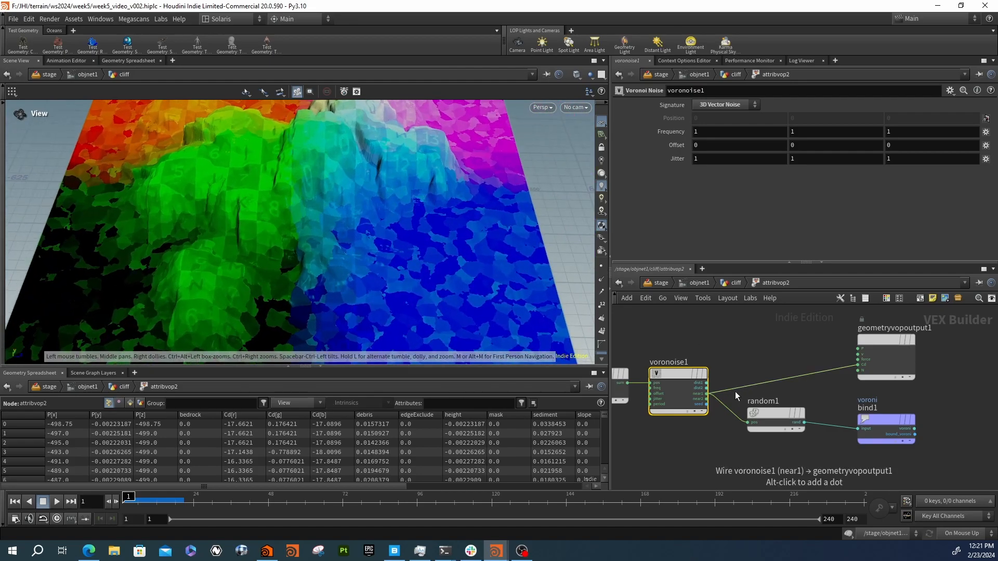
pyautogui.scroll(3, 736, 395)
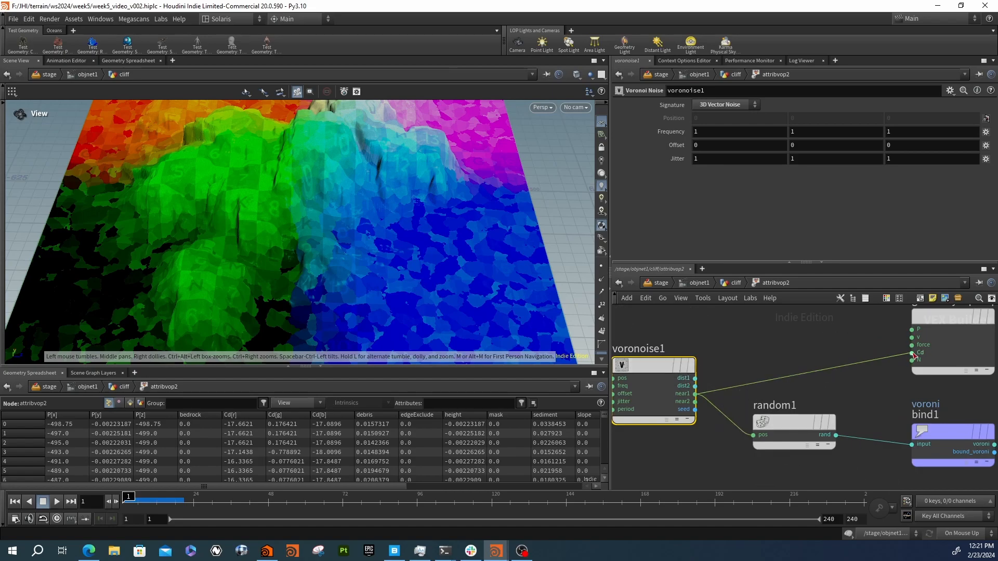
# - Cut the near1 wire to Cd, wire voronoise1's dist1 into Cd instead, and inspect the distance shading across the terrain
pyautogui.moveTo(776, 426)
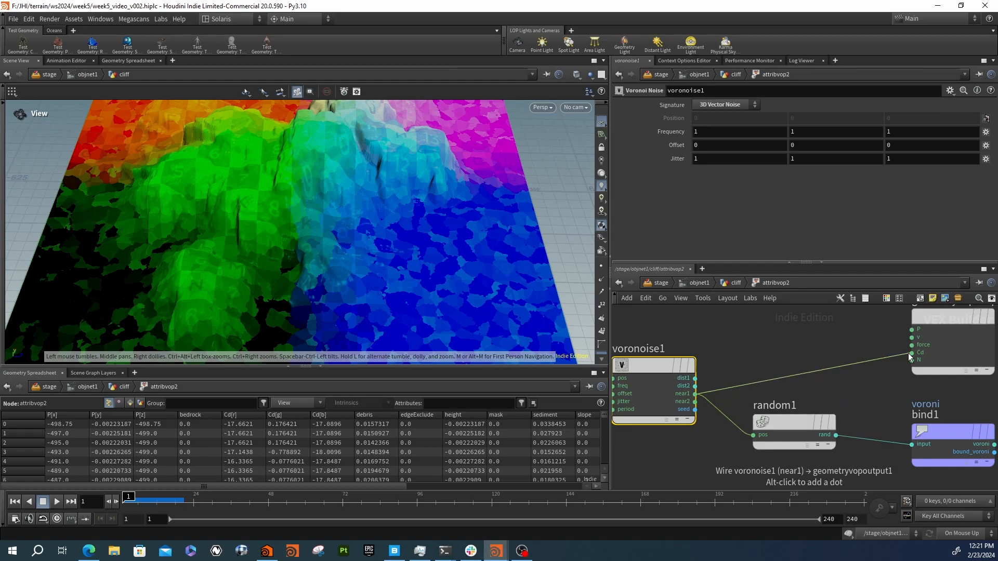
pyautogui.press('y')
pyautogui.moveTo(836, 348); pyautogui.dragTo(832, 377)
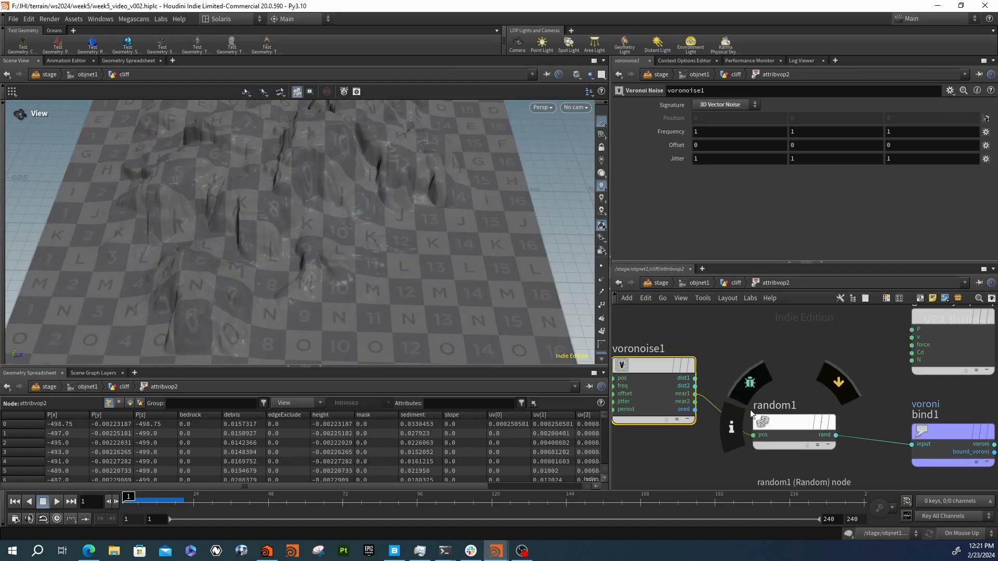
pyautogui.moveTo(697, 380)
pyautogui.mouseDown()
pyautogui.moveTo(966, 359)
pyautogui.moveTo(670, 368)
pyautogui.moveTo(942, 349)
pyautogui.moveTo(934, 358)
pyautogui.mouseUp()
pyautogui.click(846, 374)
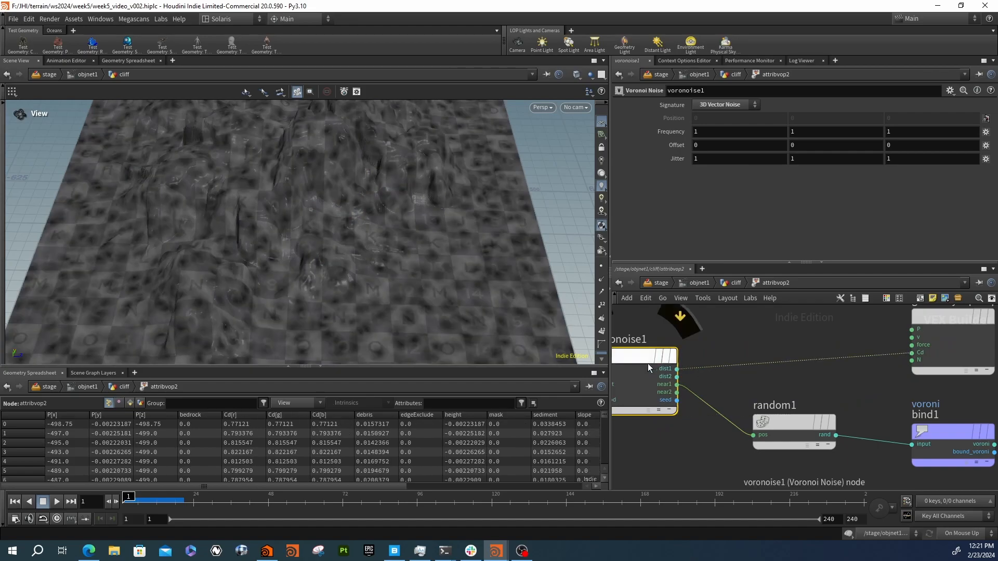
pyautogui.moveTo(632, 359); pyautogui.dragTo(631, 385)
pyautogui.scroll(10, 468, 276)
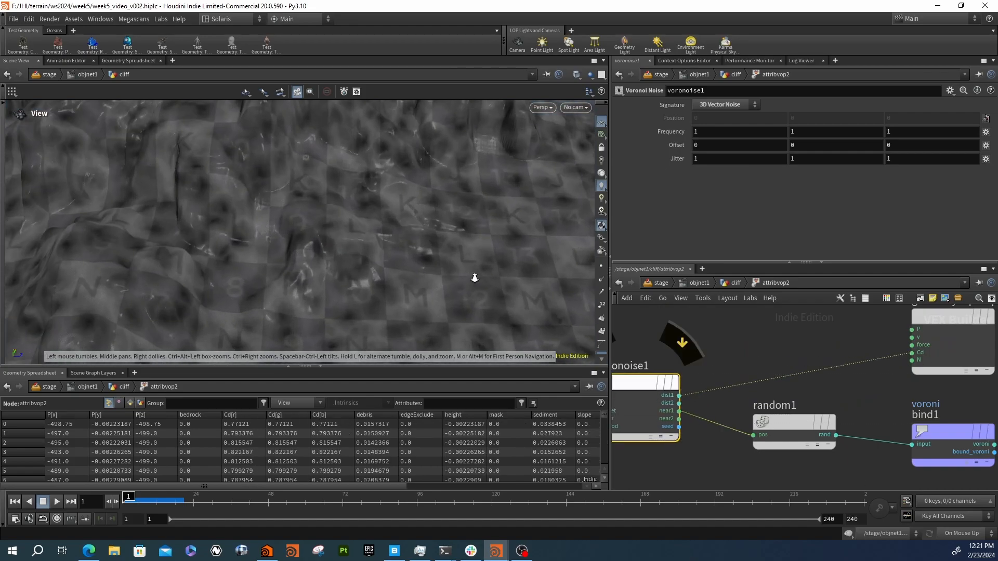
pyautogui.moveTo(472, 270); pyautogui.dragTo(359, 262)
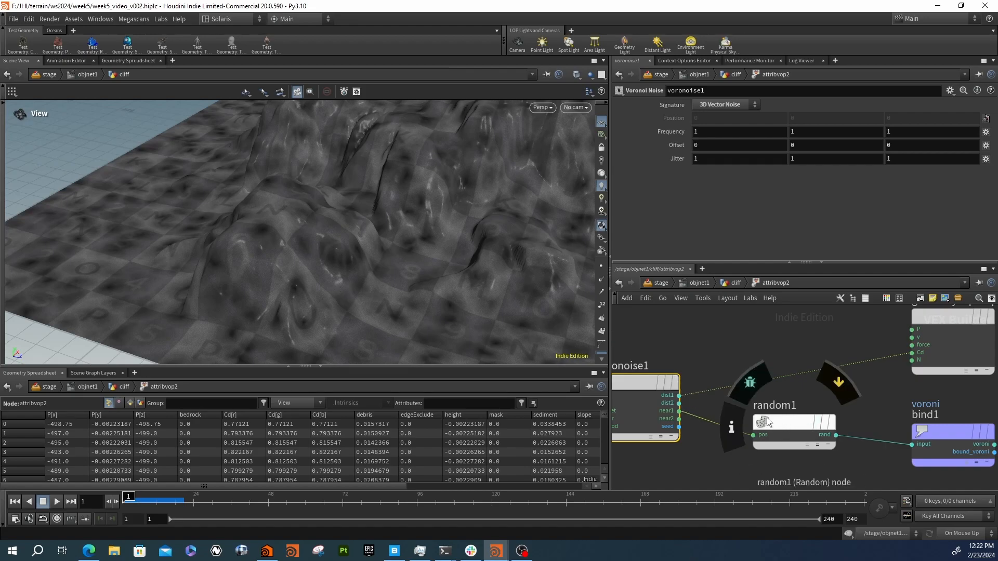
# - Try voronoise1's dist2 and then its near1 in Cd of geometryvopoutput1 to compare the outputs
pyautogui.click(679, 402)
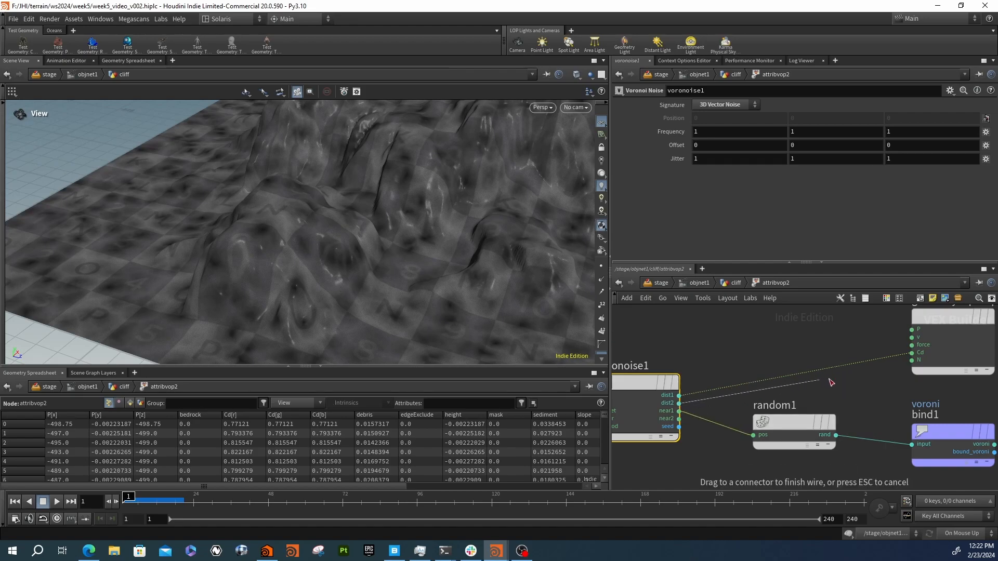
pyautogui.click(911, 353)
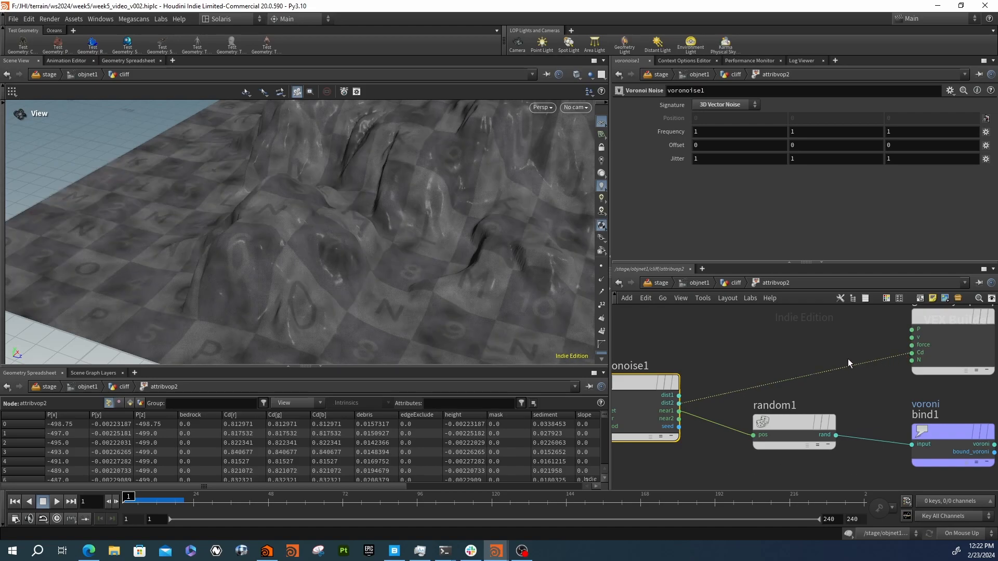
pyautogui.click(678, 410)
pyautogui.click(912, 353)
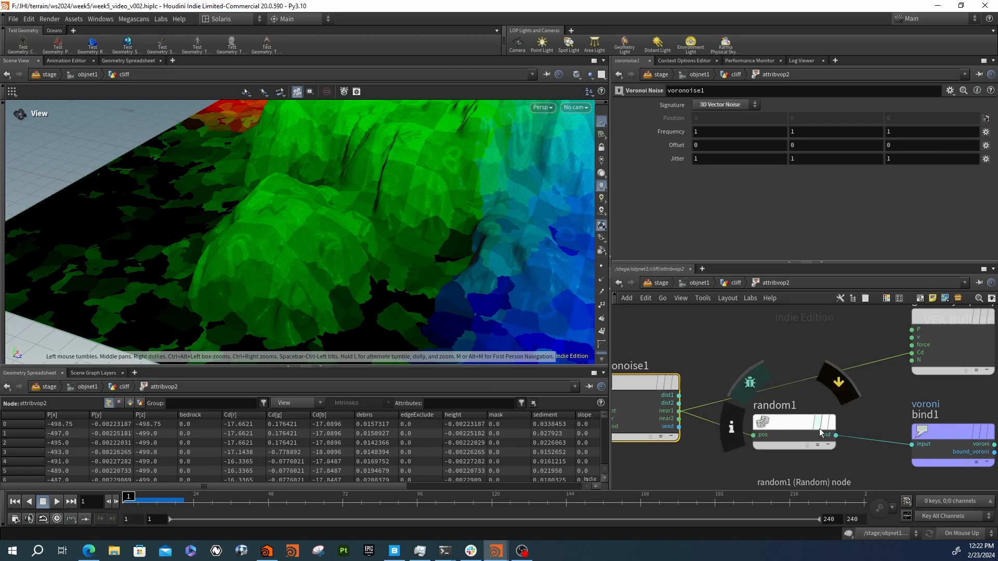
# - Wire random1's rand into Cd of geometryvopoutput1 and move random1 up in line with voronoise1
pyautogui.click(790, 428)
pyautogui.moveTo(789, 428)
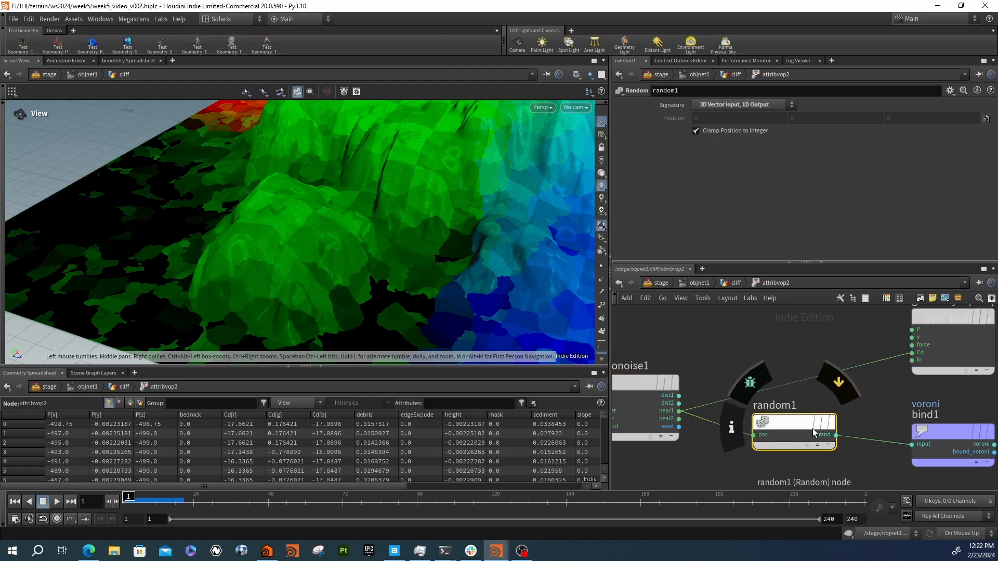
pyautogui.moveTo(836, 436); pyautogui.dragTo(911, 353)
pyautogui.moveTo(780, 424); pyautogui.dragTo(737, 400)
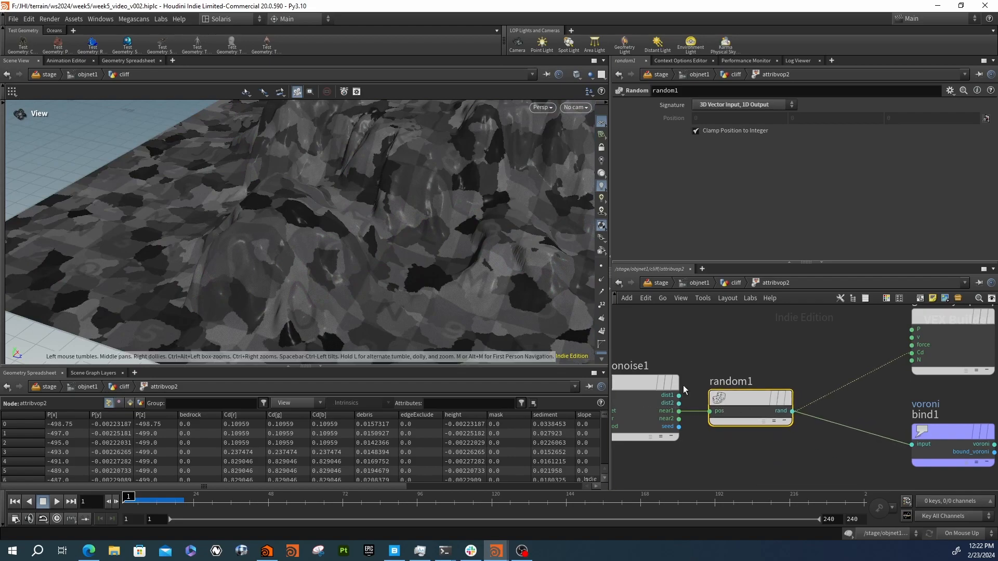
# - Try voronoise1's near2 directly in Cd, reconnect random1's rand to Cd, and move random1 back into line
pyautogui.moveTo(671, 370); pyautogui.dragTo(744, 370, button='middle')
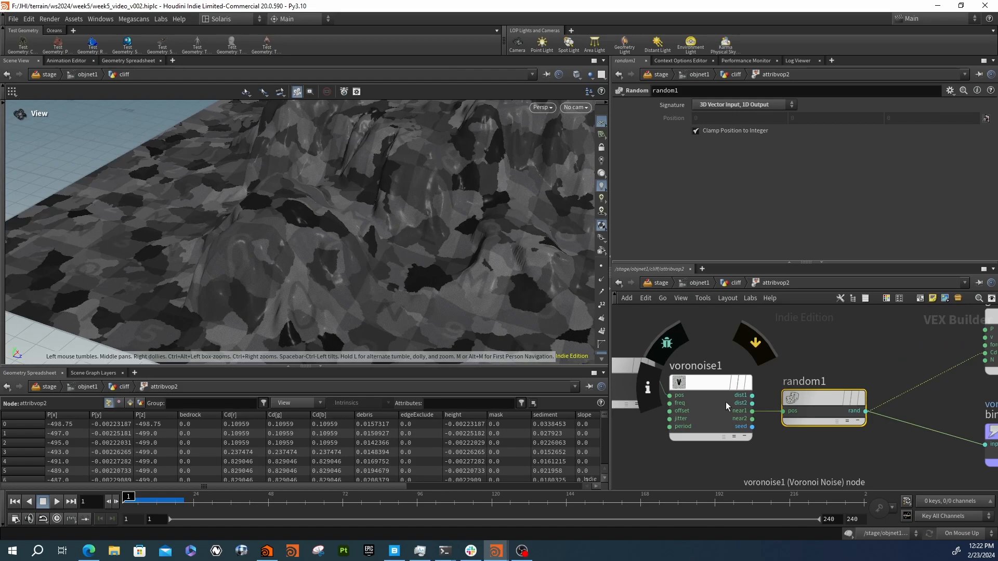
pyautogui.click(752, 419)
pyautogui.click(973, 355)
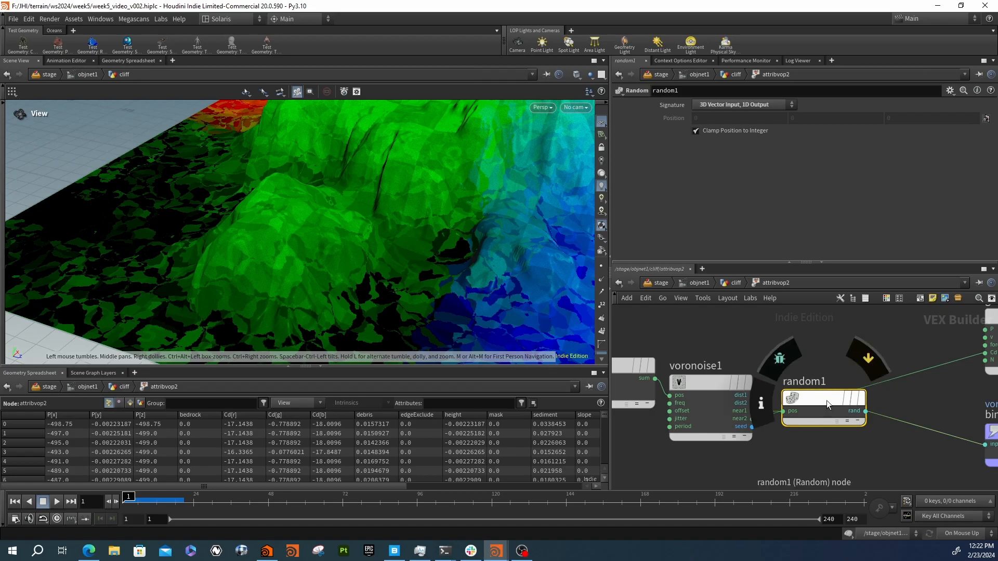
pyautogui.moveTo(827, 400); pyautogui.dragTo(831, 427)
pyautogui.moveTo(900, 420); pyautogui.dragTo(805, 426, button='middle')
pyautogui.moveTo(776, 443); pyautogui.dragTo(890, 359)
pyautogui.moveTo(731, 431); pyautogui.dragTo(758, 406)
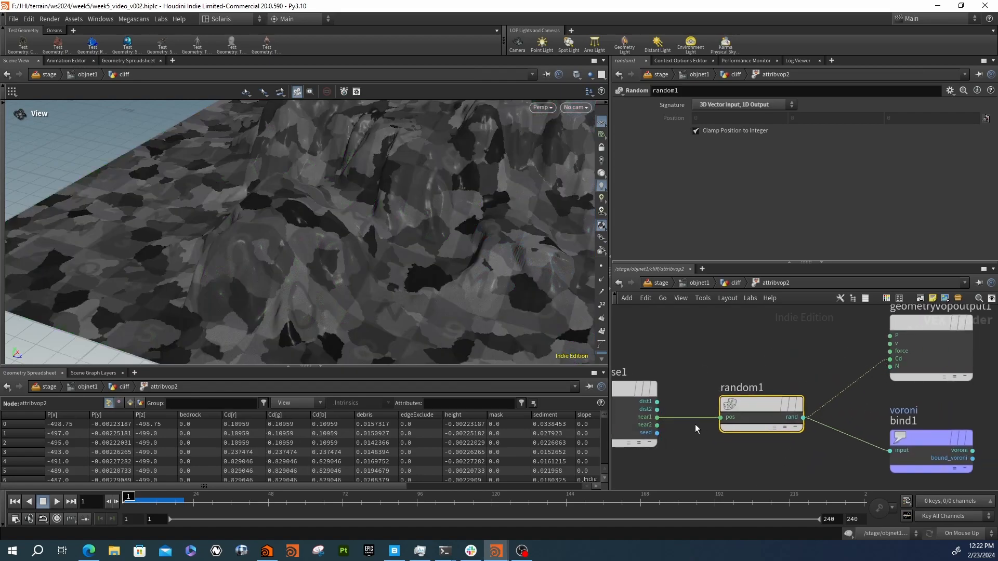
# - Try near2 as random1's position input, and restore near1 as its source
pyautogui.moveTo(657, 425); pyautogui.dragTo(721, 418)
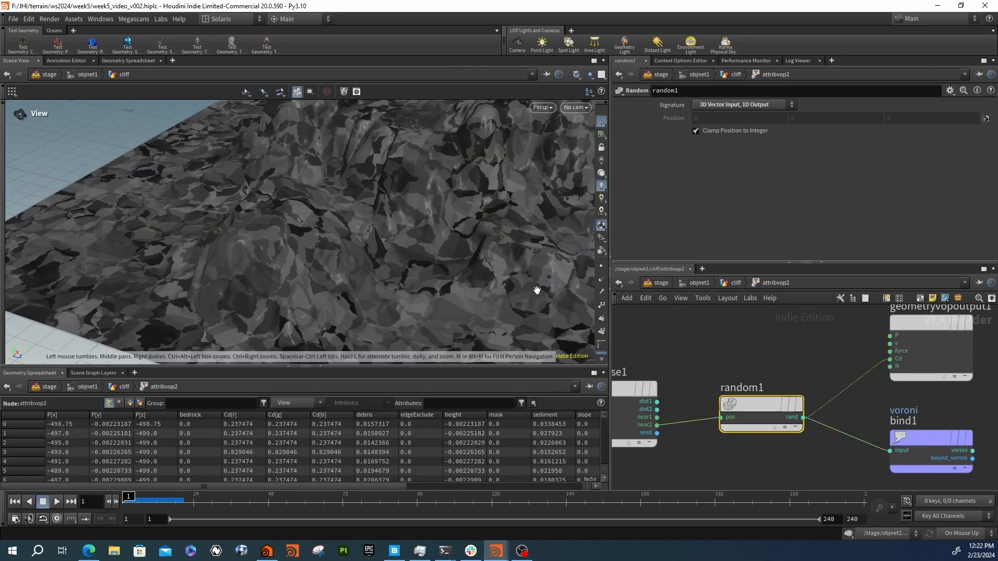
pyautogui.moveTo(657, 418); pyautogui.dragTo(721, 417)
pyautogui.scroll(-2, 690, 441)
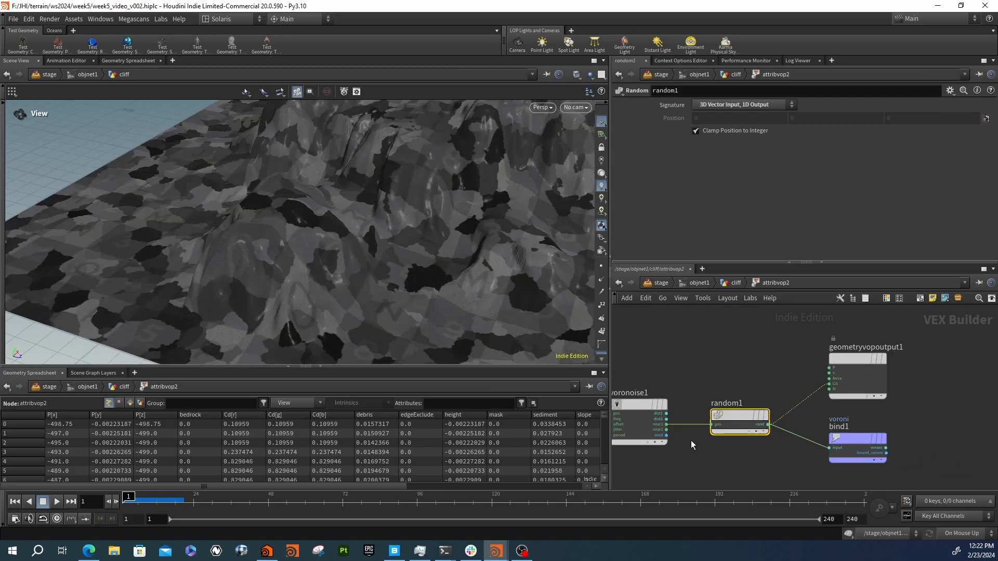
# - Review bind1's settings and its voroni attribute name, searching the operator list for "binde" and dismissing it without adding a node
pyautogui.click(844, 441)
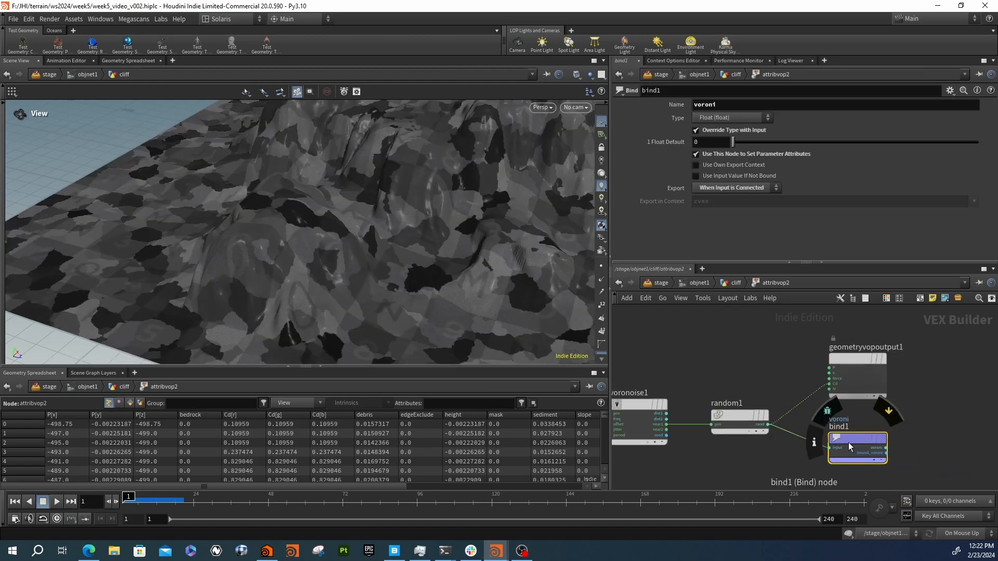
pyautogui.press('Tab')
pyautogui.write('b')
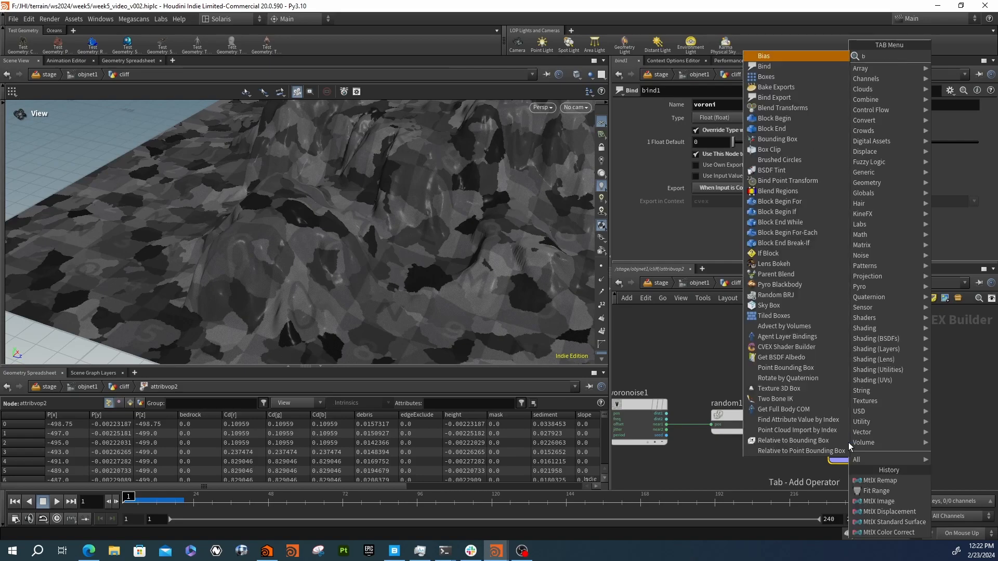
pyautogui.write('inde')
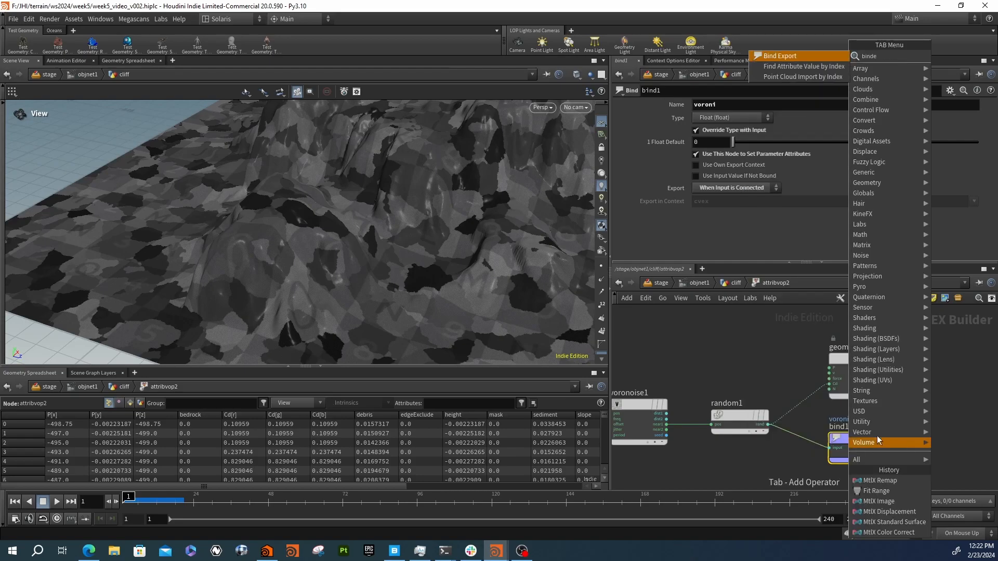
pyautogui.click(774, 359)
pyautogui.moveTo(781, 470); pyautogui.dragTo(836, 461, button='middle')
pyautogui.scroll(-1, 836, 460)
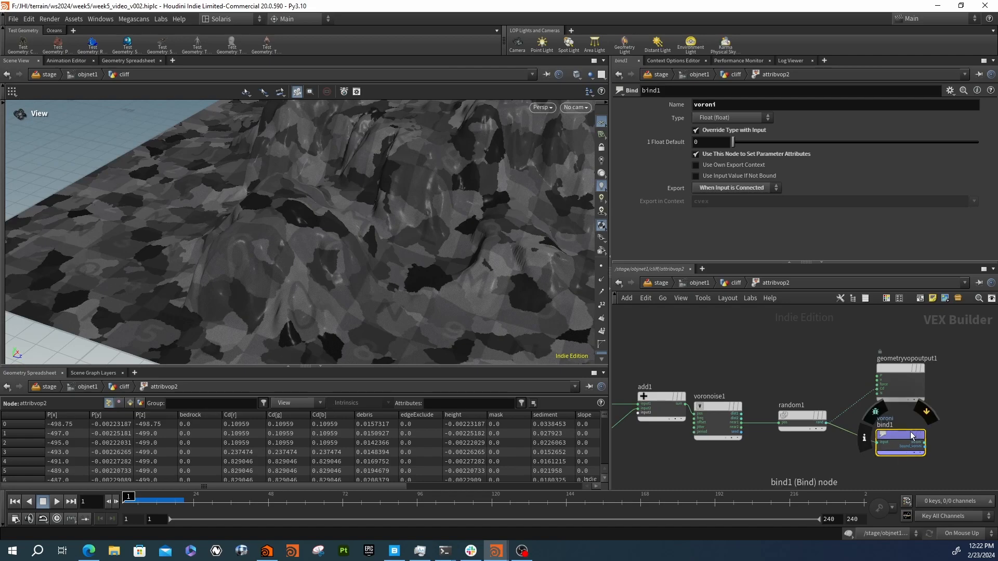
pyautogui.doubleClick(703, 105)
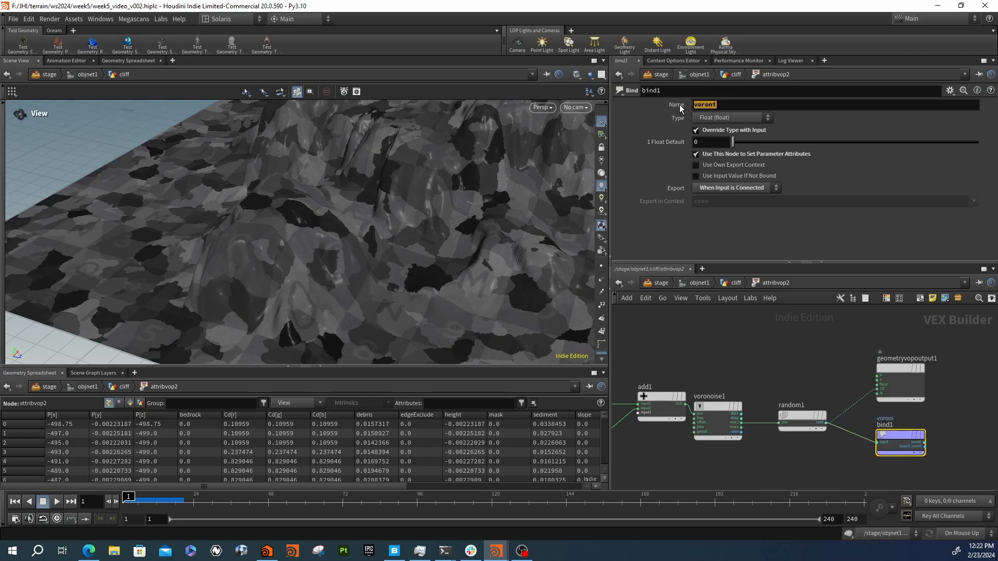
# - Return to the cliff network and bring the voroni column into view in the geometry spreadsheet
pyautogui.click(725, 283)
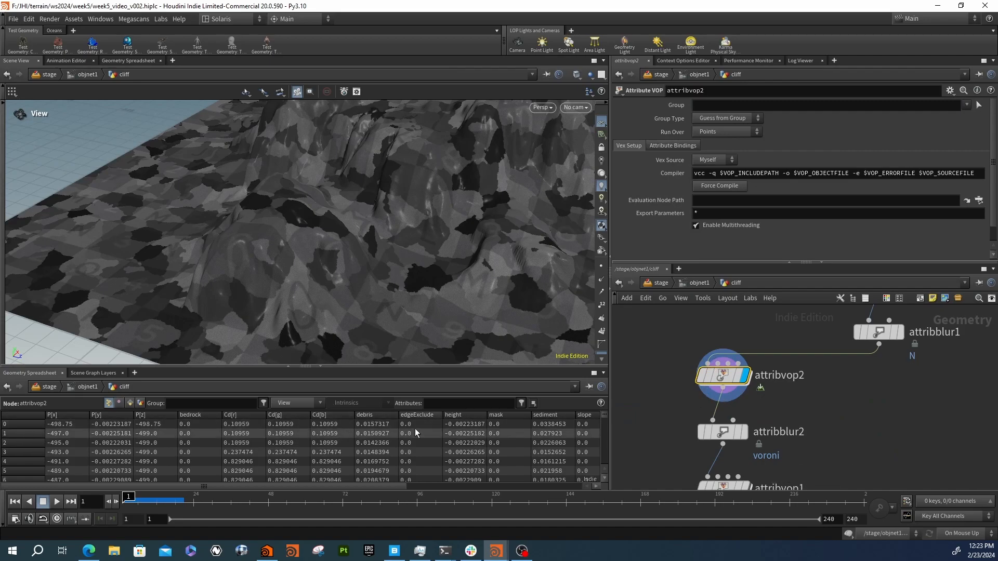
pyautogui.moveTo(377, 486); pyautogui.dragTo(563, 476)
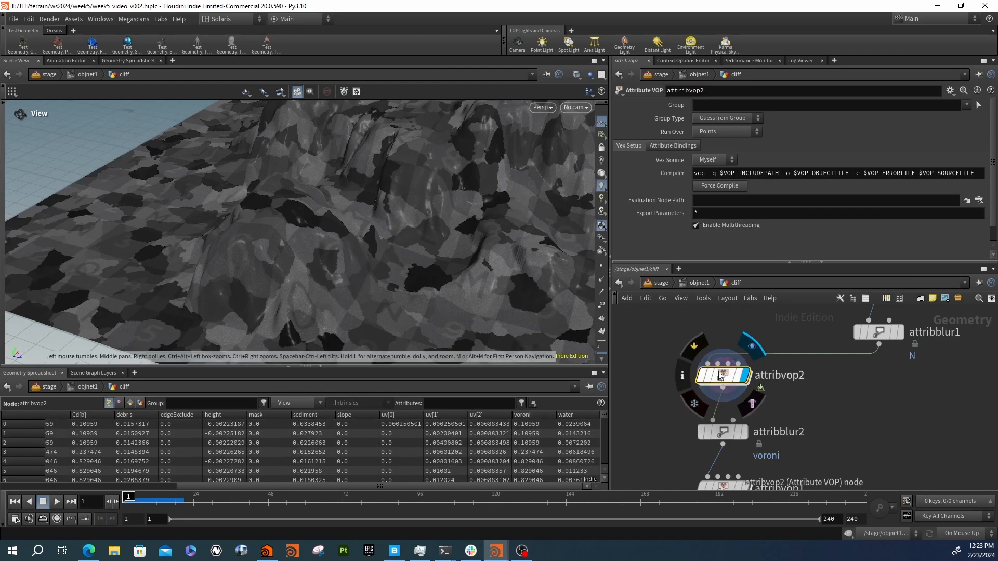
# - Display attribblur2 and turn on the viewport visualization of its voroni attribute
pyautogui.moveTo(743, 435)
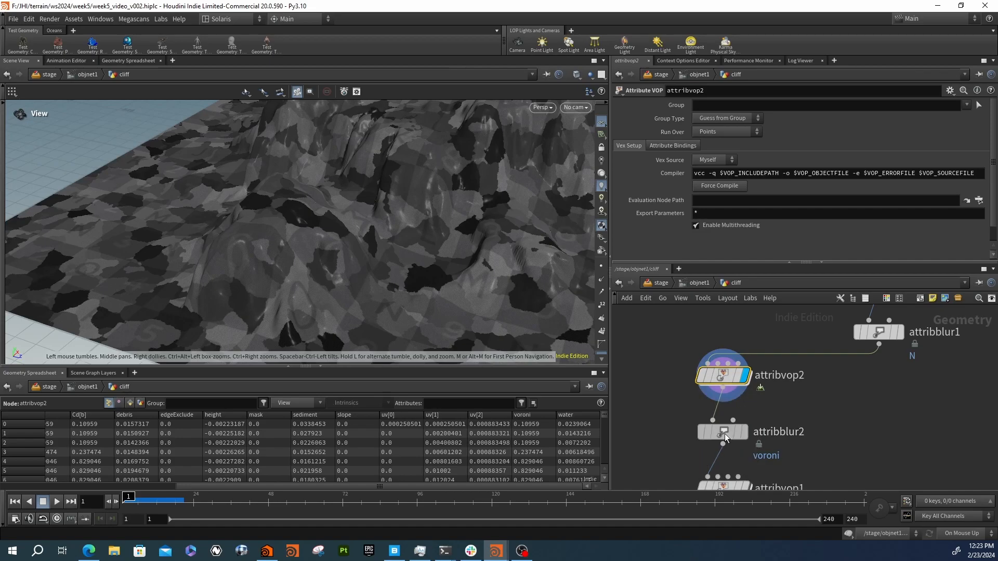
pyautogui.click(744, 434)
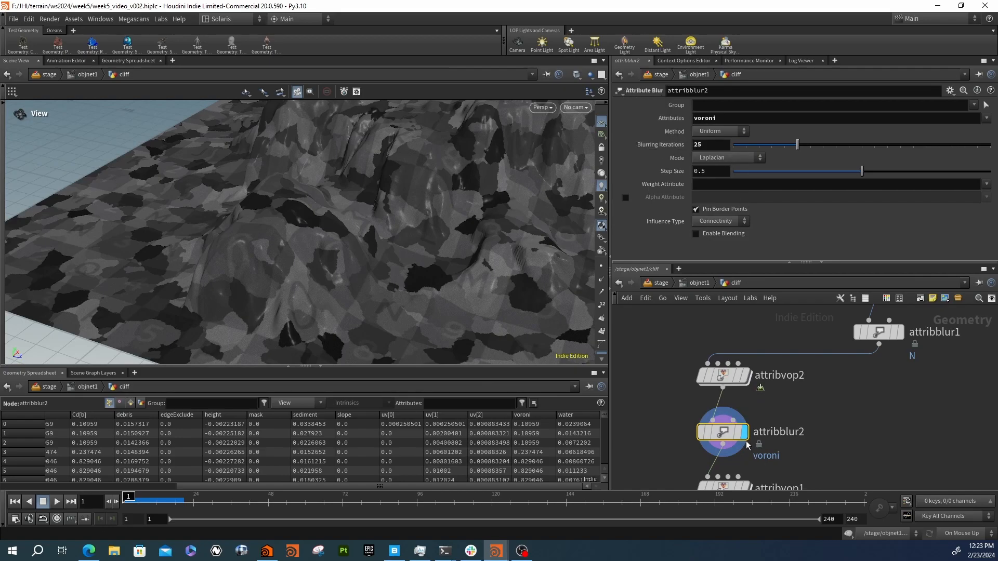
pyautogui.click(687, 371)
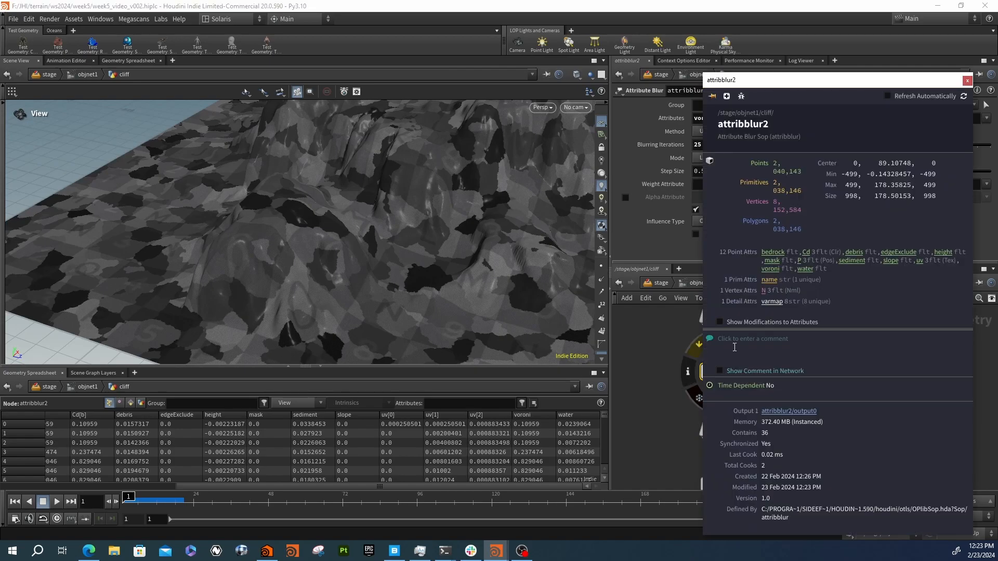
pyautogui.click(770, 268)
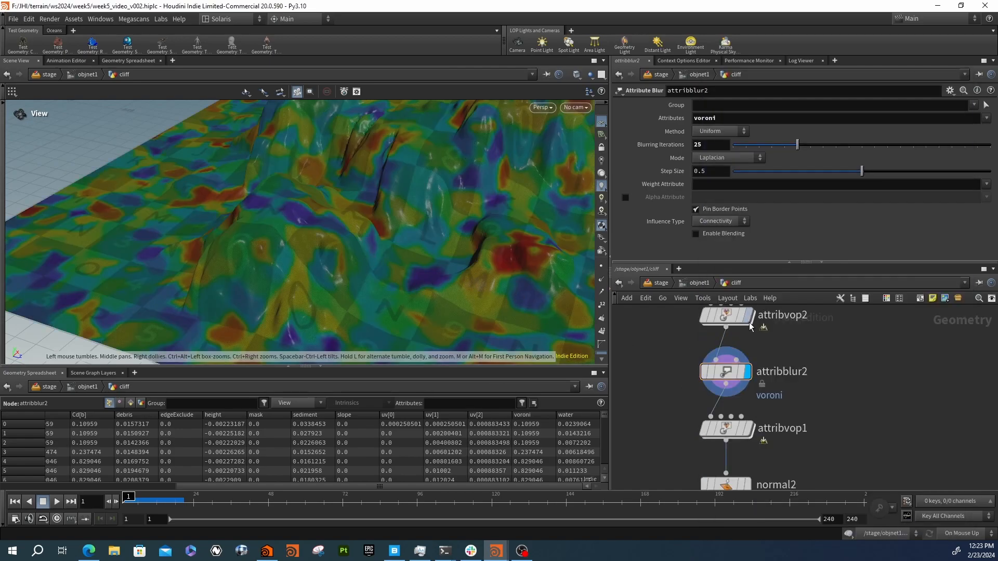
# - Compare voroni at attribvop2 and attribblur2 in the viewport, and turn the voroni visualization off
pyautogui.click(748, 316)
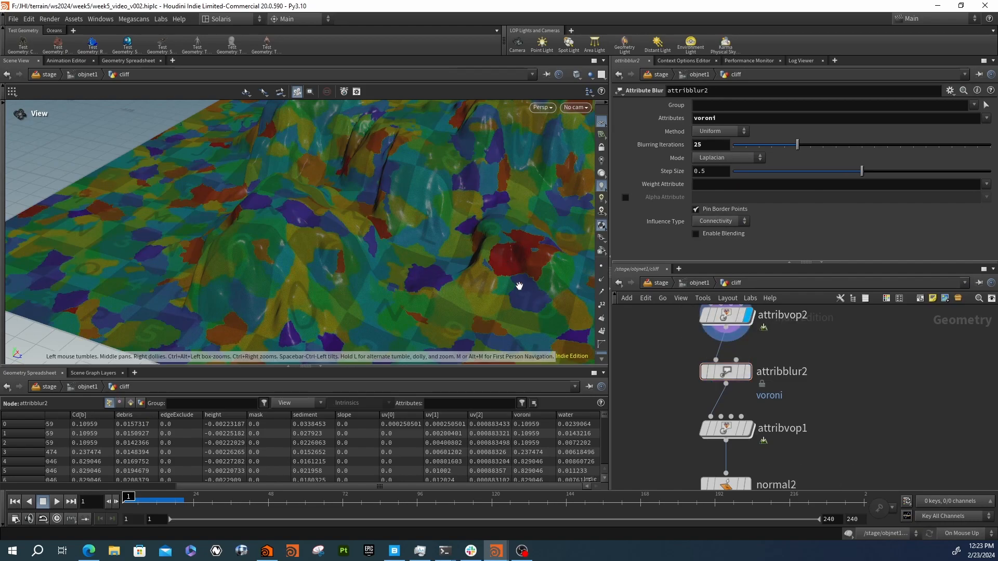
pyautogui.click(747, 371)
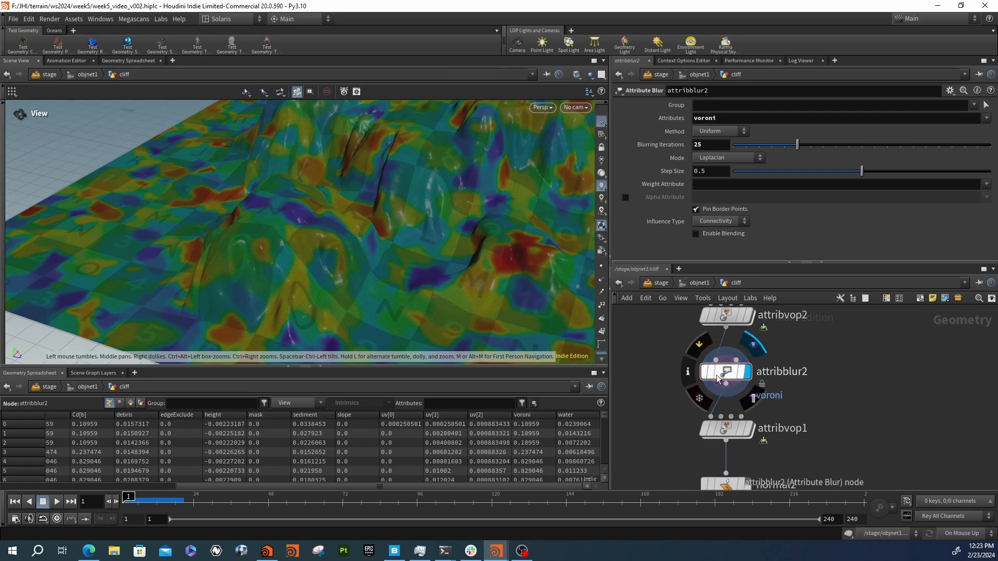
pyautogui.moveTo(728, 320)
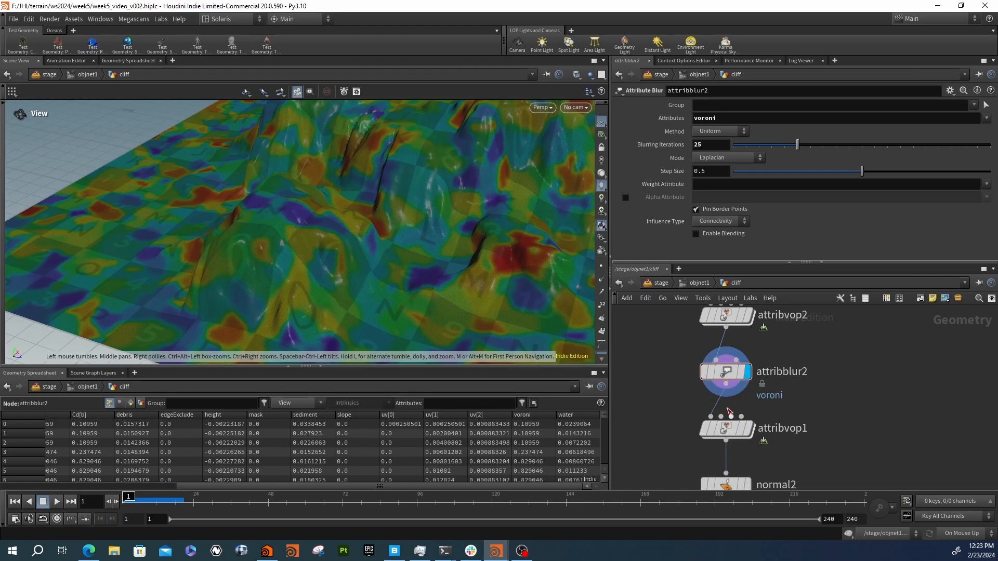
pyautogui.click(688, 371)
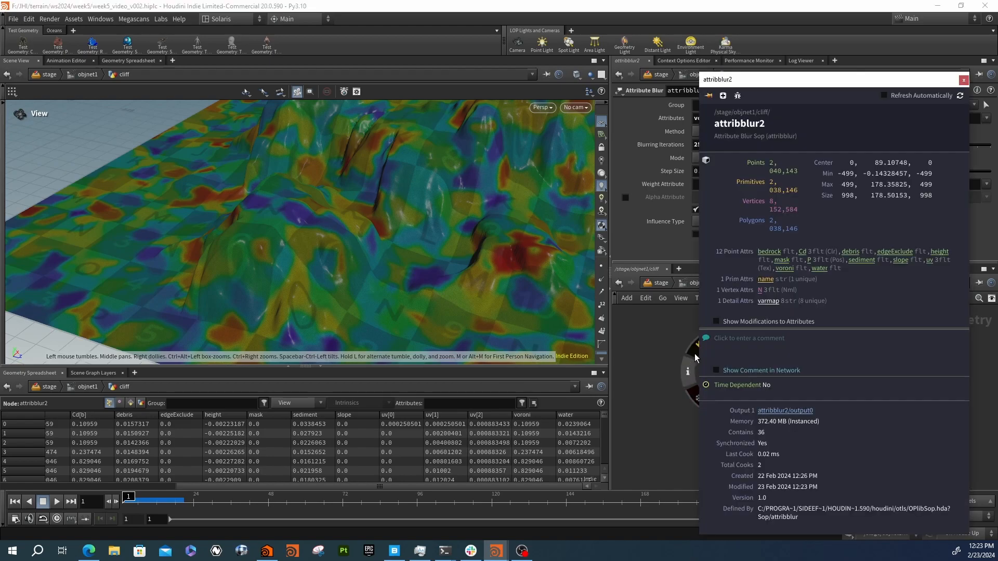
pyautogui.click(782, 269)
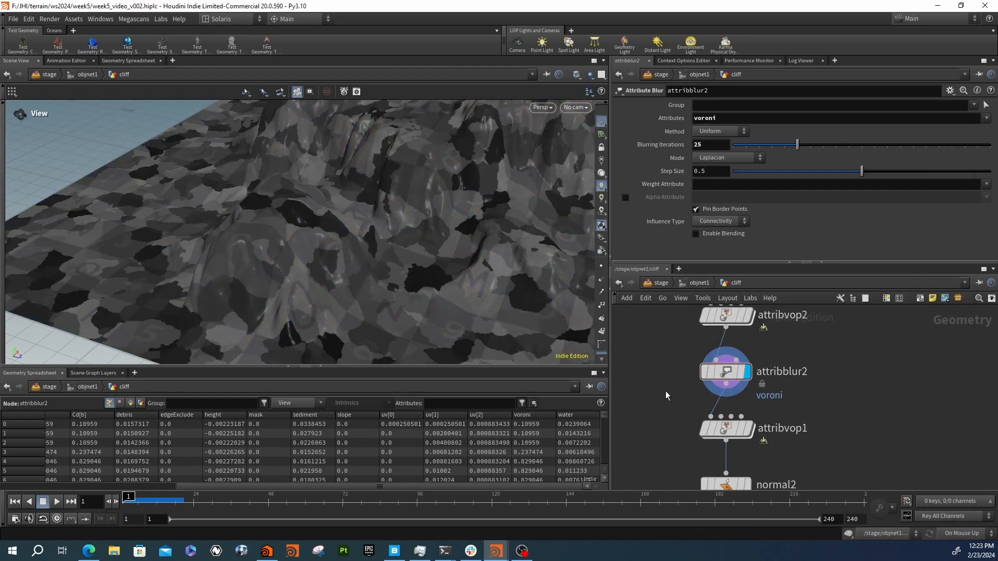
# - Open attribvop1 and examine the start of its node graph, from geometryvopglobal1 through vectofloat1 to mix1
pyautogui.click(735, 434)
pyautogui.doubleClick(734, 435)
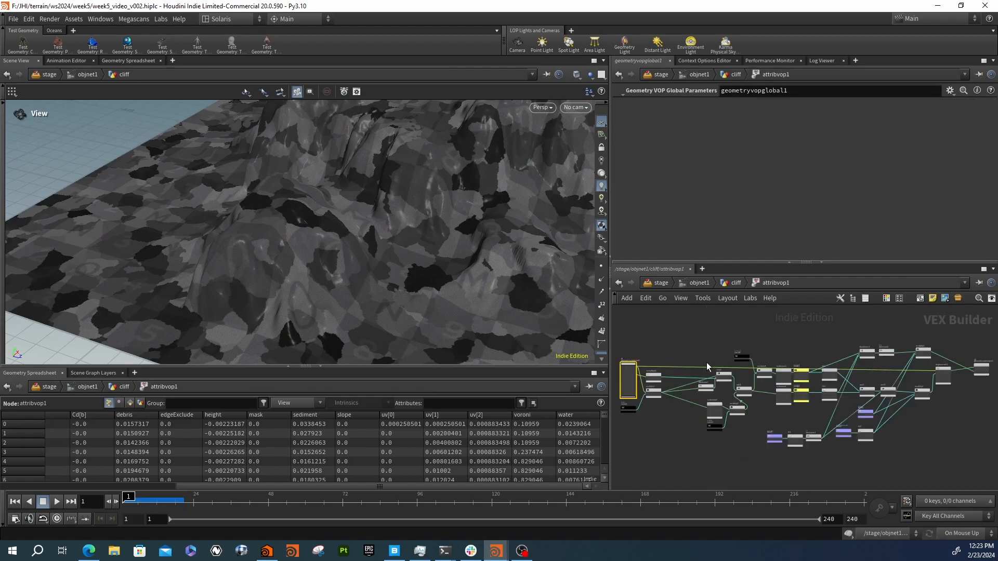
pyautogui.scroll(4, 694, 413)
pyautogui.moveTo(689, 415); pyautogui.dragTo(786, 435, button='middle')
pyautogui.scroll(2, 732, 347)
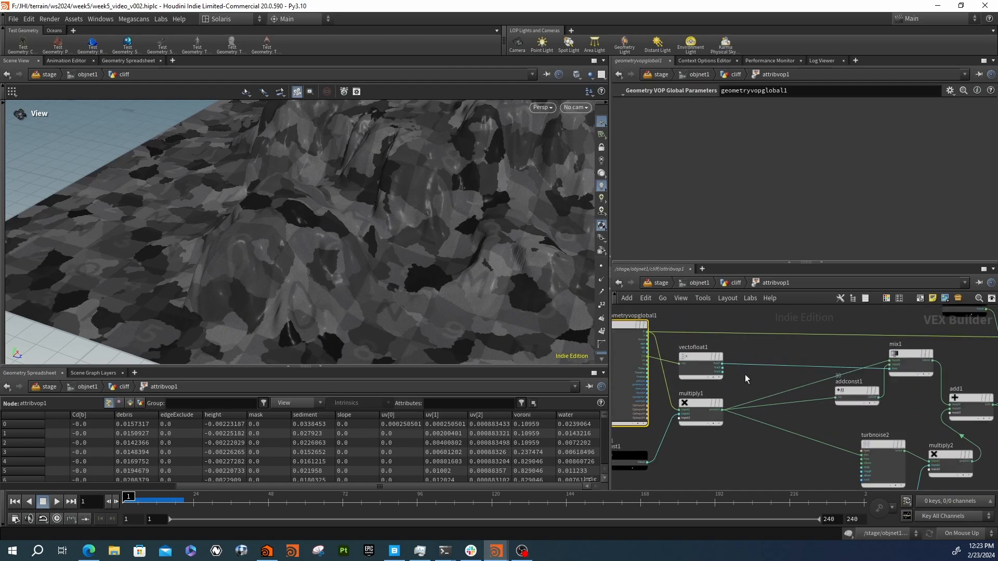
pyautogui.click(691, 369)
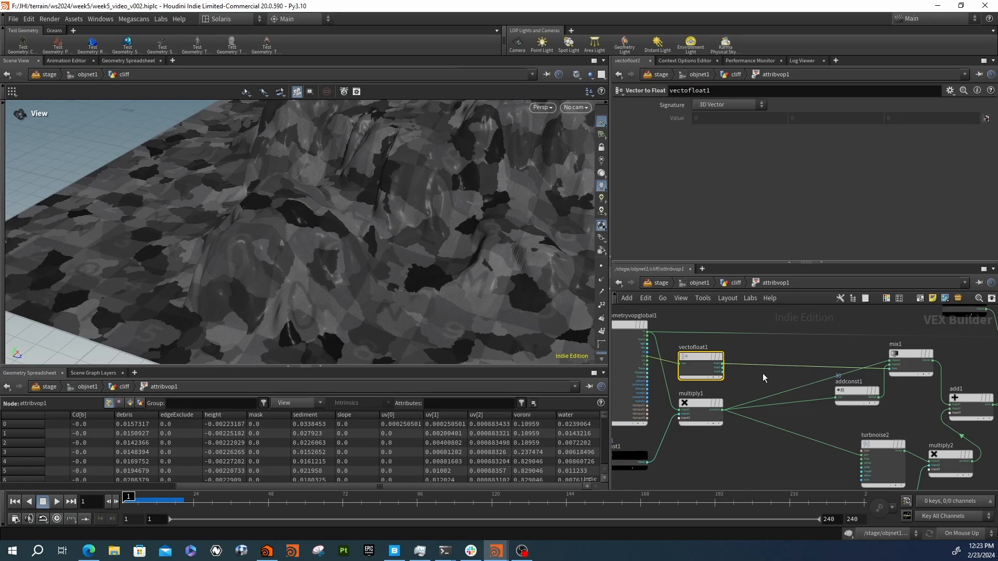
pyautogui.scroll(-2, 761, 377)
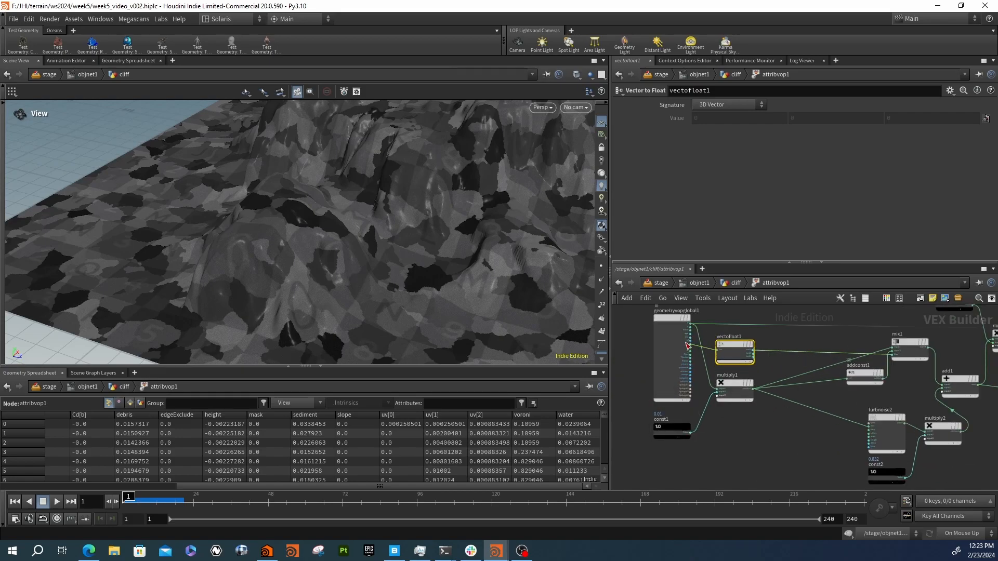
# - Inspect const1's float value and trace how it feeds into multiply1 in attribvop1
pyautogui.scroll(2, 692, 348)
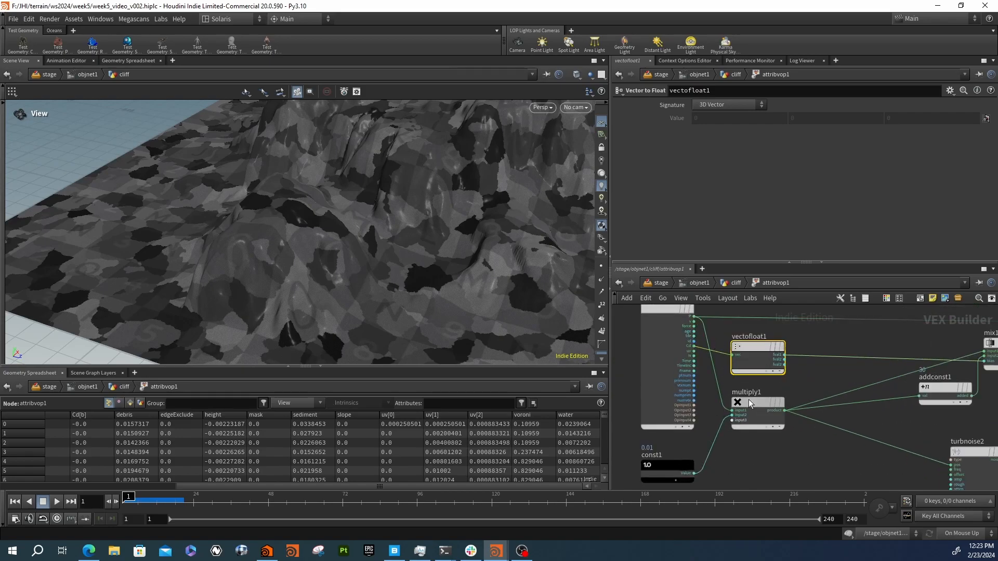
pyautogui.click(667, 470)
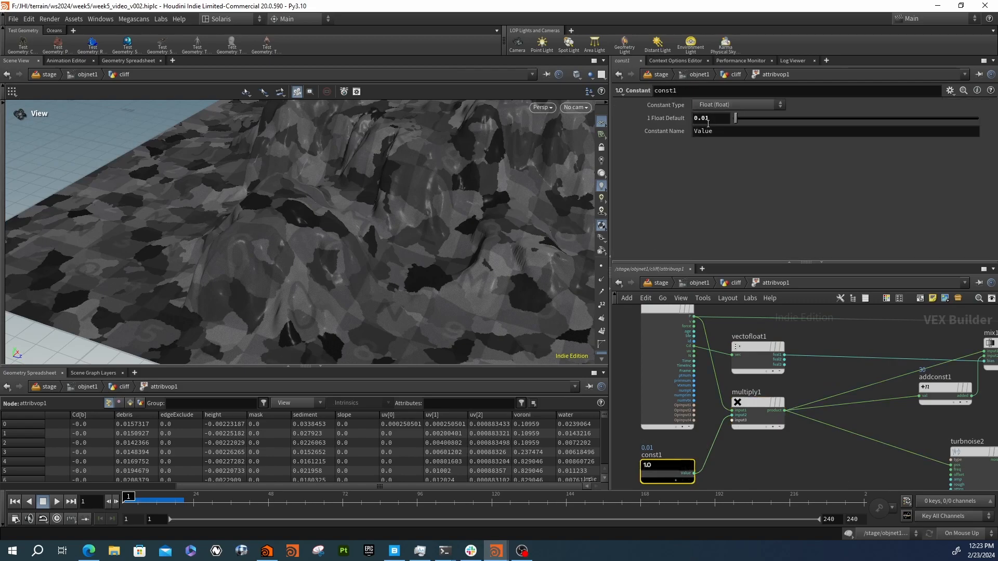
pyautogui.moveTo(724, 440)
pyautogui.moveTo(669, 458)
pyautogui.scroll(-3, 719, 430)
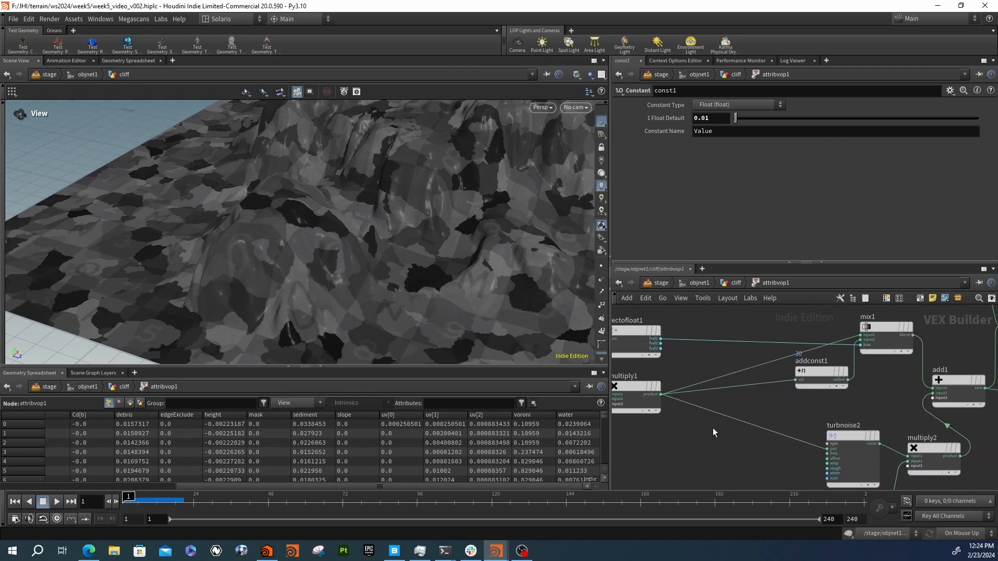
# - Inspect addconst1's Add value, its wiring between multiply1 and mix1, and the noise and ramp nodes further downstream
pyautogui.moveTo(788, 387)
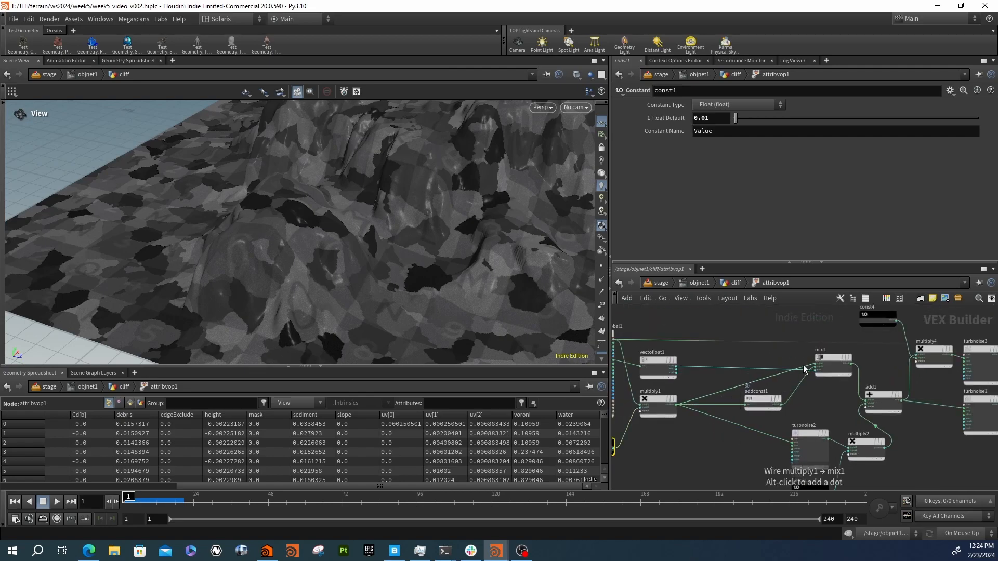
pyautogui.scroll(2, 755, 411)
pyautogui.click(755, 410)
pyautogui.moveTo(838, 398); pyautogui.dragTo(865, 395, button='middle')
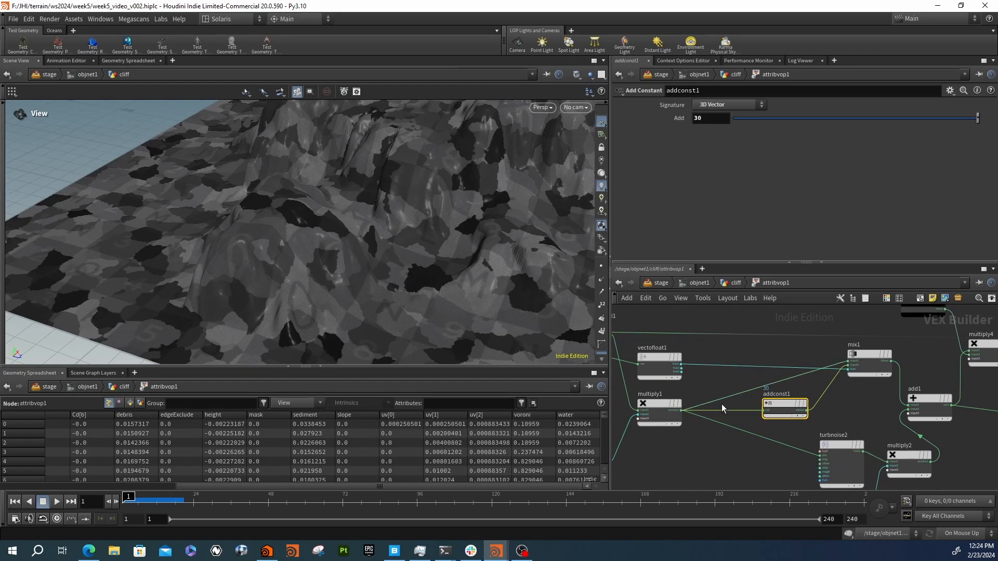
pyautogui.moveTo(709, 384); pyautogui.dragTo(724, 381, button='middle')
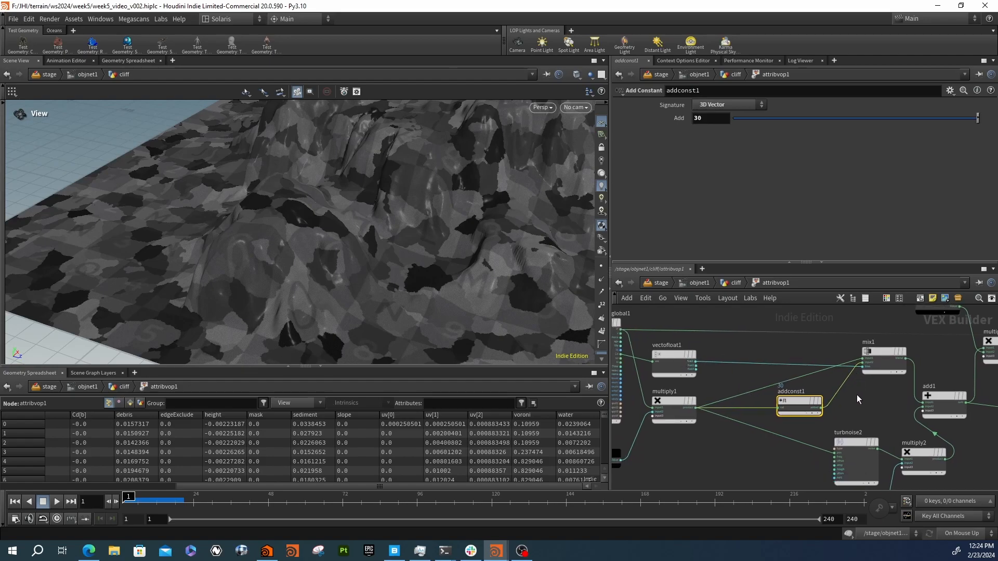
pyautogui.moveTo(843, 396); pyautogui.dragTo(693, 382, button='middle')
pyautogui.scroll(-3, 693, 381)
pyautogui.moveTo(769, 426); pyautogui.dragTo(661, 428, button='middle')
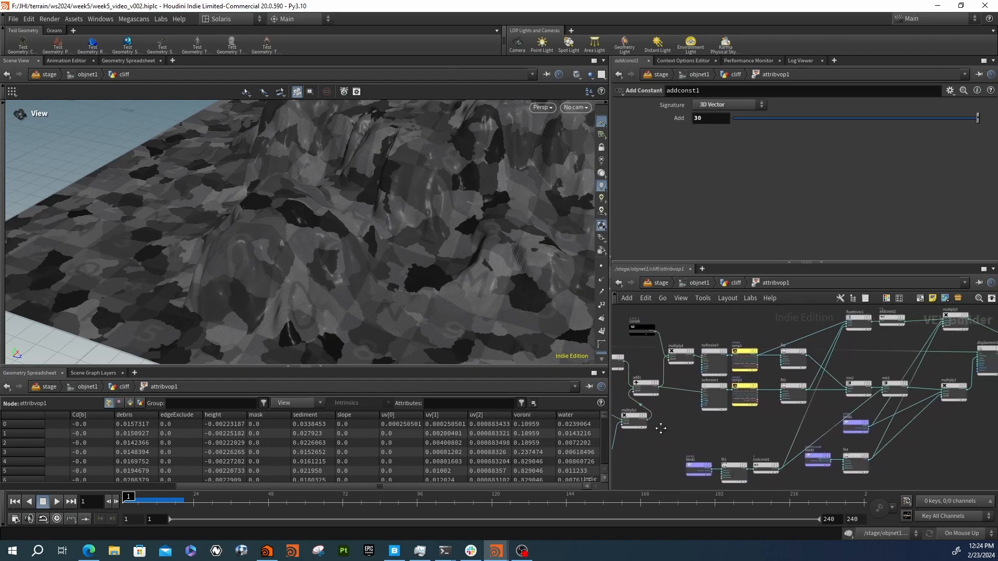
# - Display attribvop1's result in the cliff network, then reopen its node graph at geometryvopoutput1
pyautogui.click(735, 283)
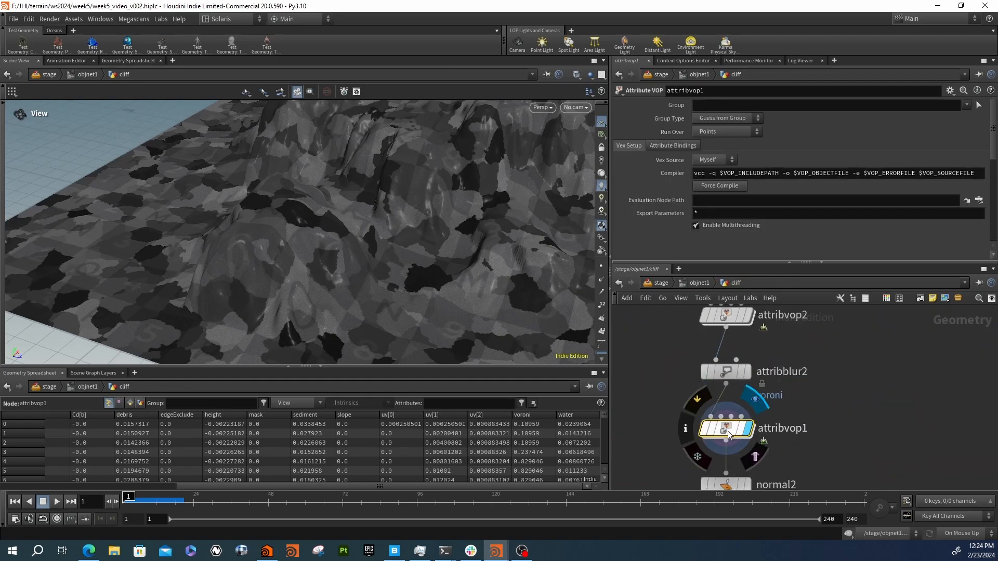
pyautogui.doubleClick(728, 431)
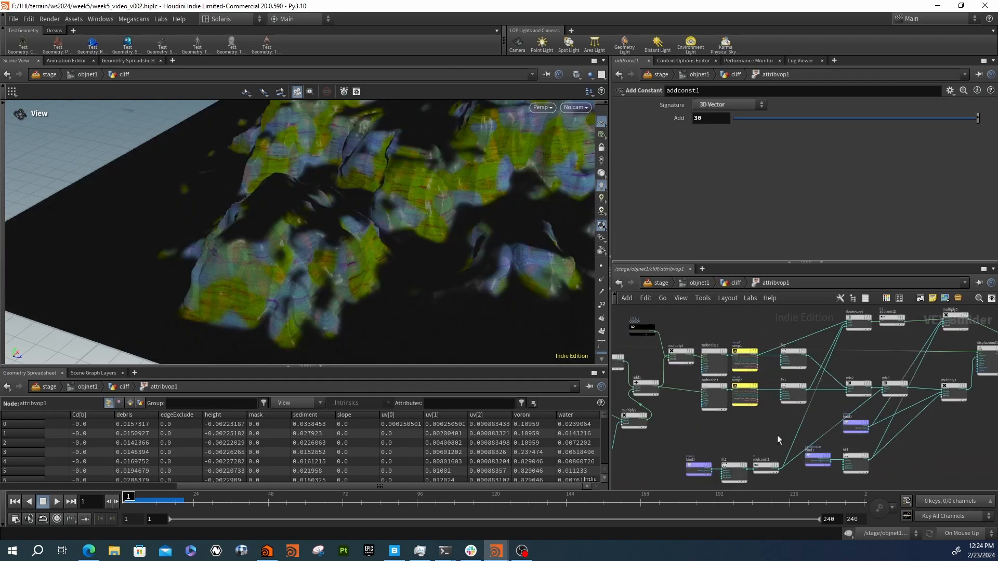
pyautogui.scroll(5, 816, 407)
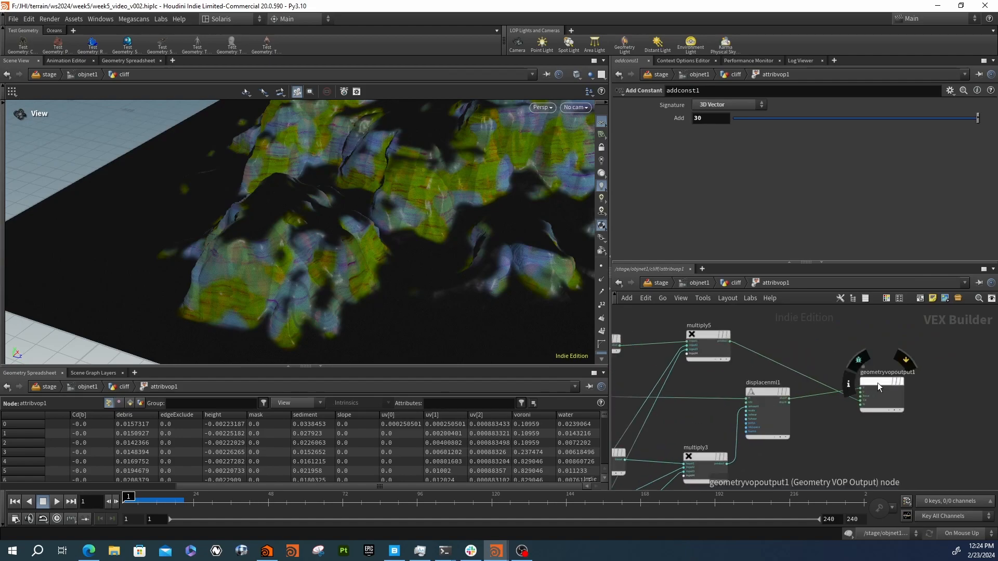
pyautogui.click(878, 383)
pyautogui.press('y')
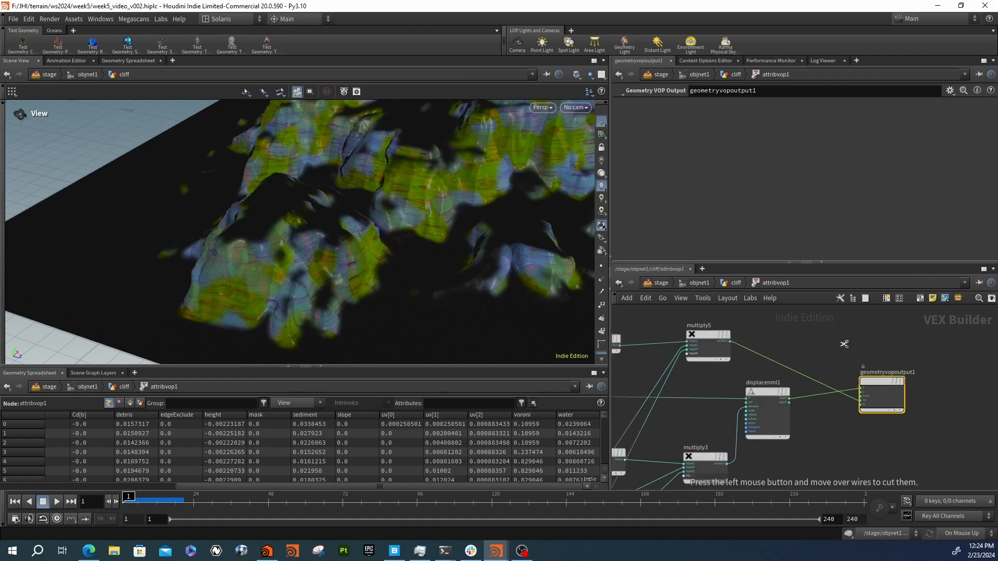
pyautogui.moveTo(841, 348); pyautogui.dragTo(845, 423)
pyautogui.moveTo(884, 392); pyautogui.dragTo(815, 364)
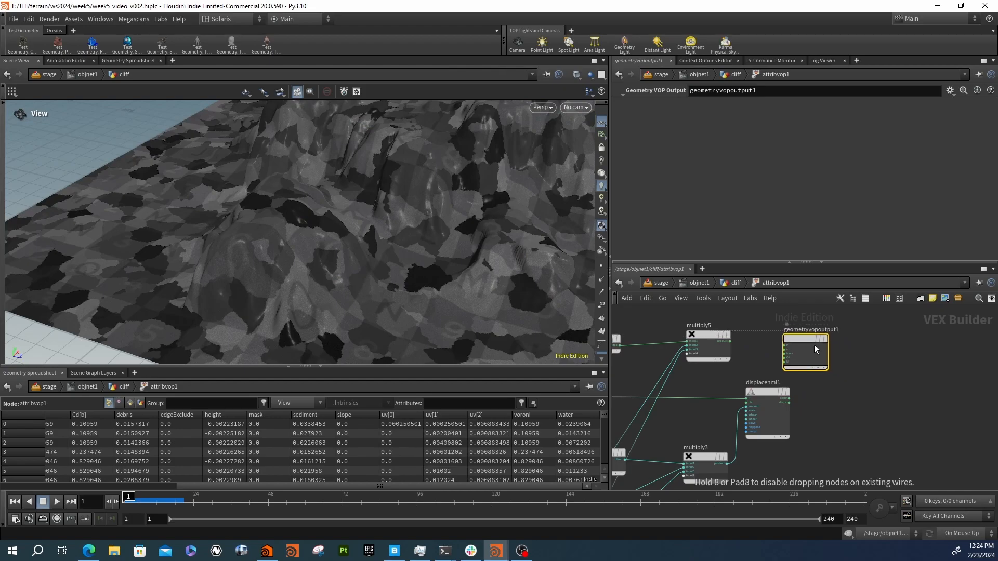
pyautogui.scroll(-5, 871, 411)
pyautogui.moveTo(873, 398); pyautogui.dragTo(913, 411)
pyautogui.hotkey('ctrl', 'z')
pyautogui.hotkey('ctrl', 'z')
pyautogui.hotkey('ctrl', 'z')
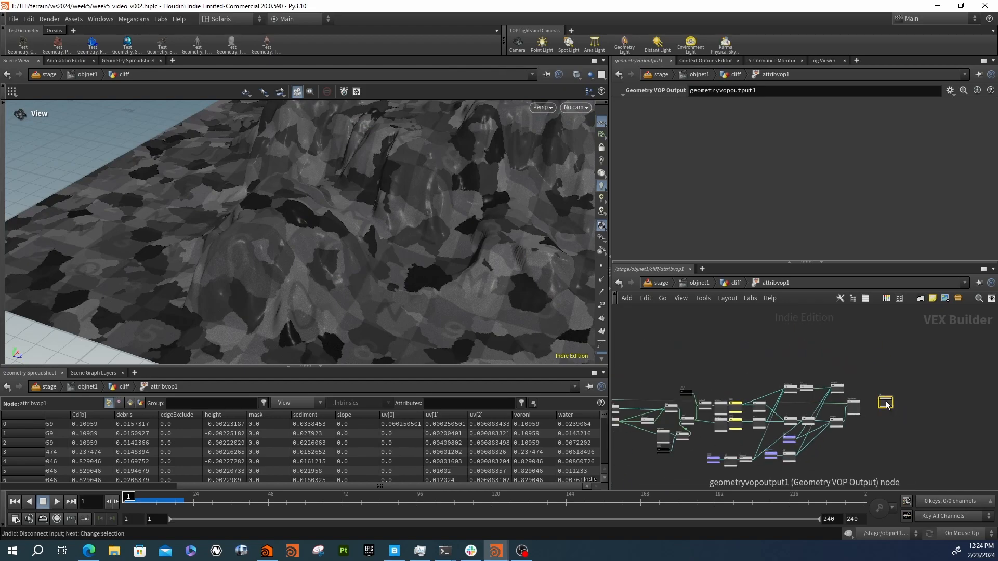
# - Cut the wires from multiply5 and displacenml1 into geometryvopoutput1 and move that output node near the start of the graph, above vectofloat1
pyautogui.scroll(5, 870, 402)
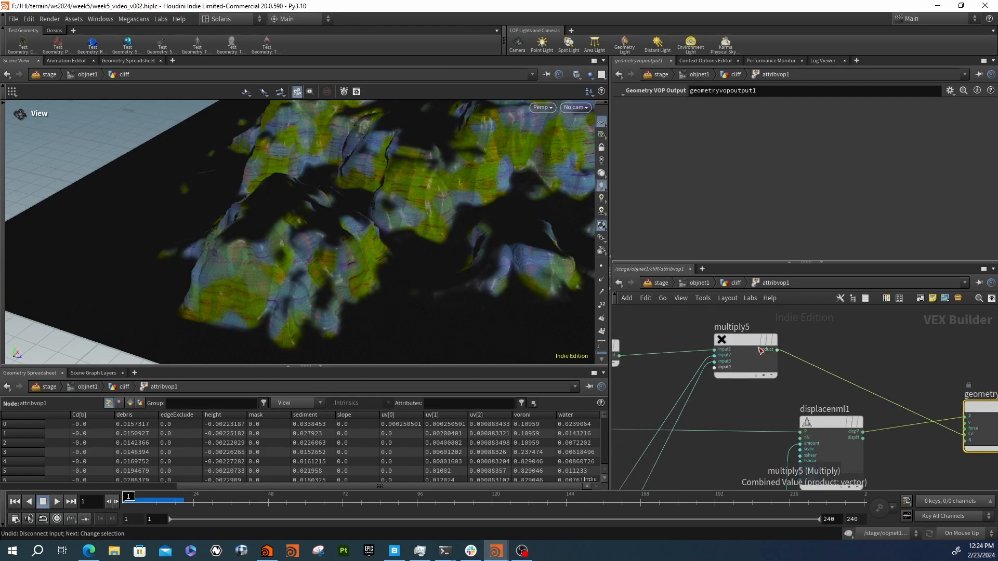
pyautogui.scroll(-2, 761, 351)
pyautogui.press('y')
pyautogui.moveTo(862, 366)
pyautogui.mouseDown()
pyautogui.moveTo(878, 431)
pyautogui.moveTo(791, 388)
pyautogui.moveTo(656, 372)
pyautogui.mouseUp()
pyautogui.scroll(-5, 878, 431)
pyautogui.moveTo(690, 412); pyautogui.dragTo(802, 371, button='middle')
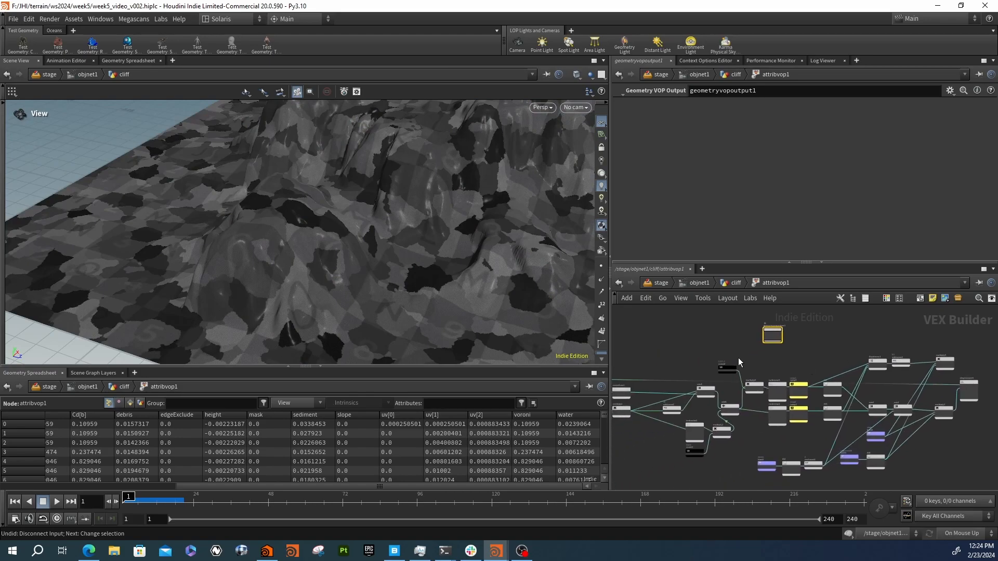
pyautogui.moveTo(733, 356); pyautogui.dragTo(827, 357, button='middle')
pyautogui.moveTo(869, 333); pyautogui.dragTo(747, 361)
pyautogui.scroll(5, 735, 380)
pyautogui.moveTo(723, 388); pyautogui.dragTo(697, 381, button='middle')
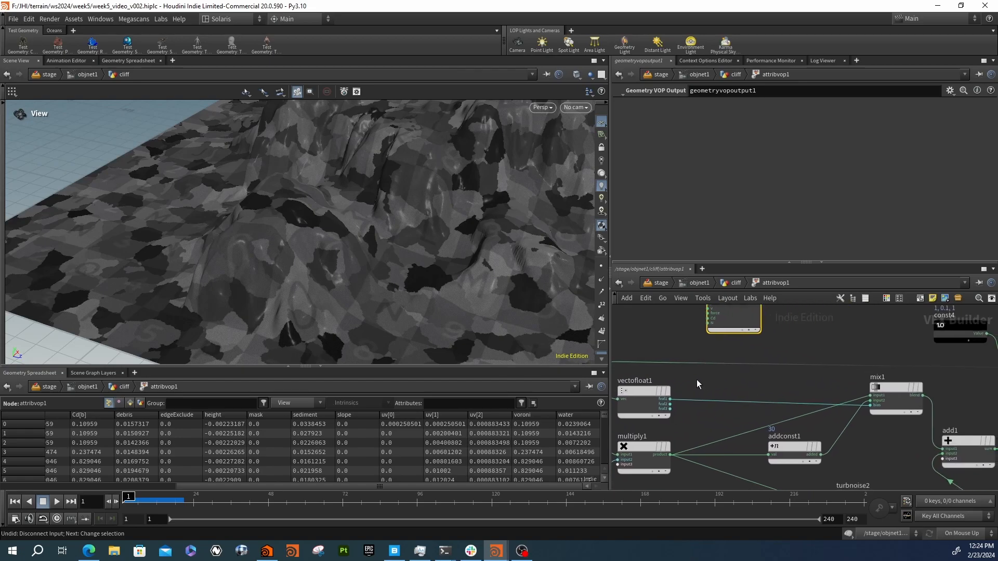
pyautogui.scroll(-1, 726, 383)
pyautogui.scroll(-2, 726, 397)
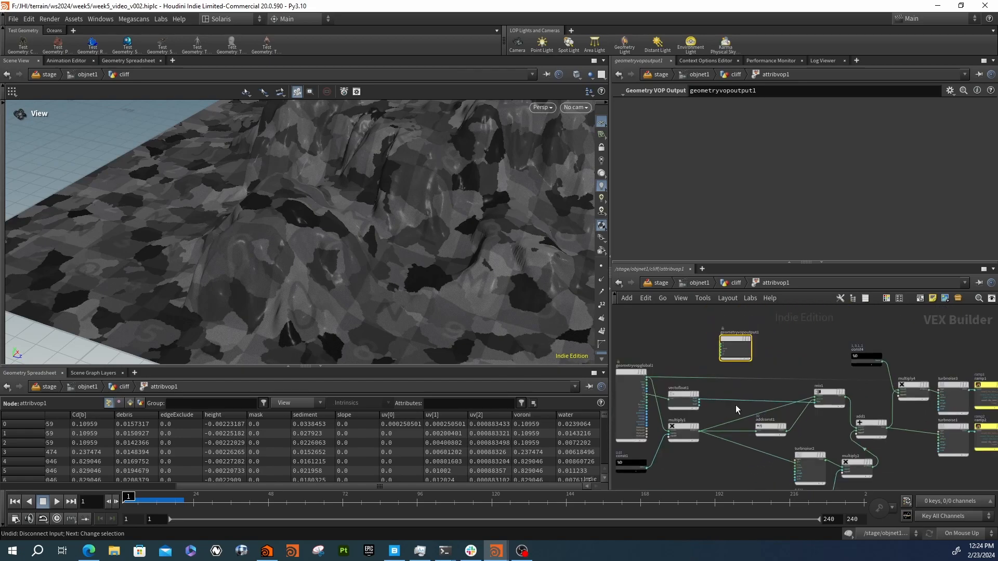
# - Connect multiply1's product to the P input of geometryvopoutput1 and frame the scaled terrain in the viewport
pyautogui.moveTo(701, 436); pyautogui.dragTo(723, 346)
pyautogui.press('g')
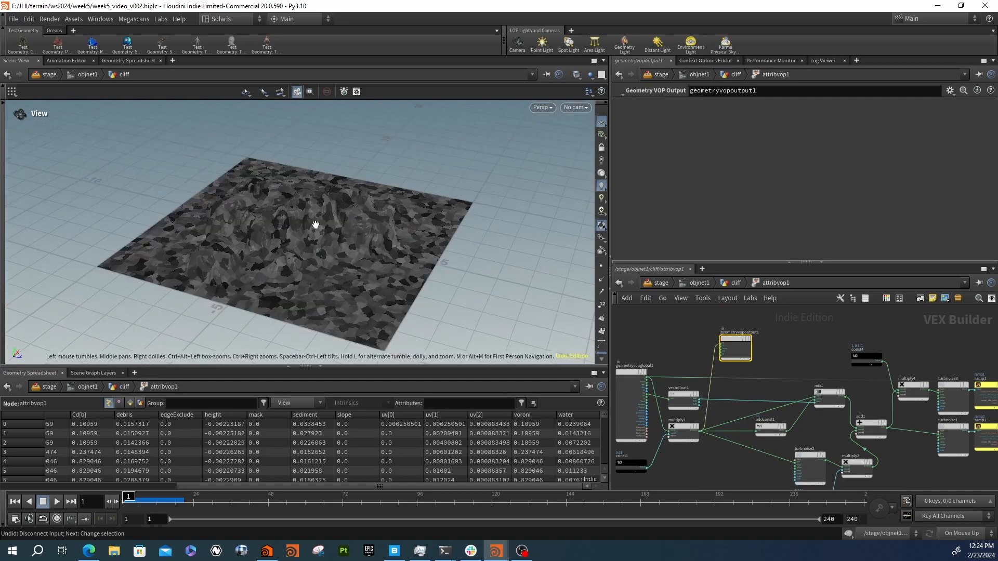
pyautogui.moveTo(371, 211); pyautogui.dragTo(528, 209, button='right')
pyautogui.moveTo(528, 210); pyautogui.dragTo(409, 208)
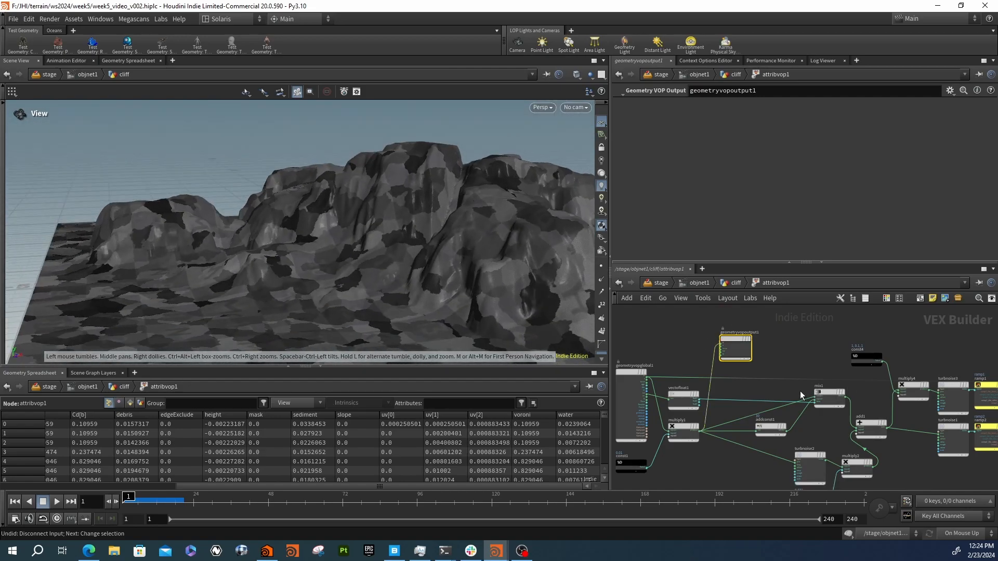
# - Replace the P input of geometryvopoutput1 with addconst1's output and view how the terrain is offset
pyautogui.scroll(1, 805, 390)
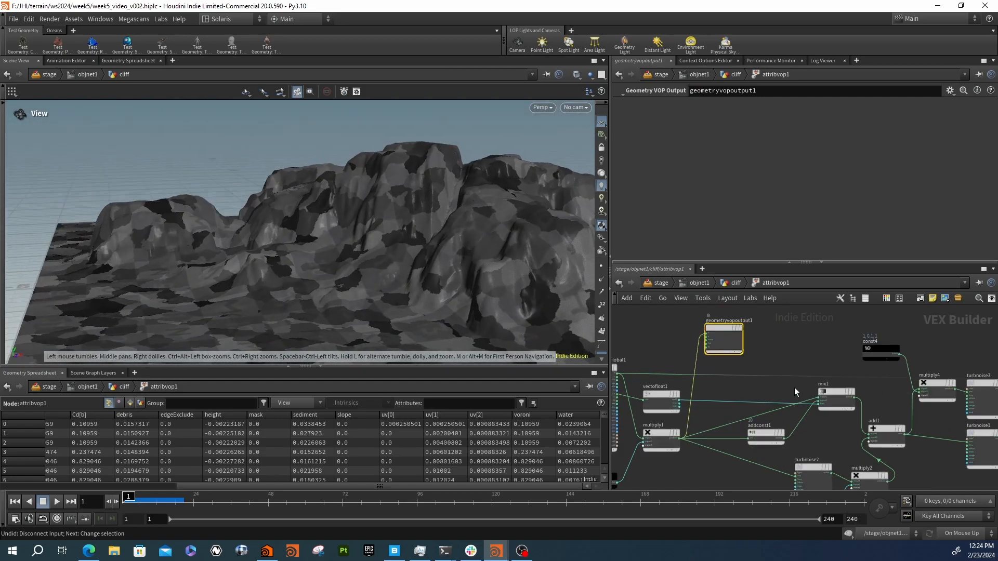
pyautogui.click(787, 440)
pyautogui.click(707, 338)
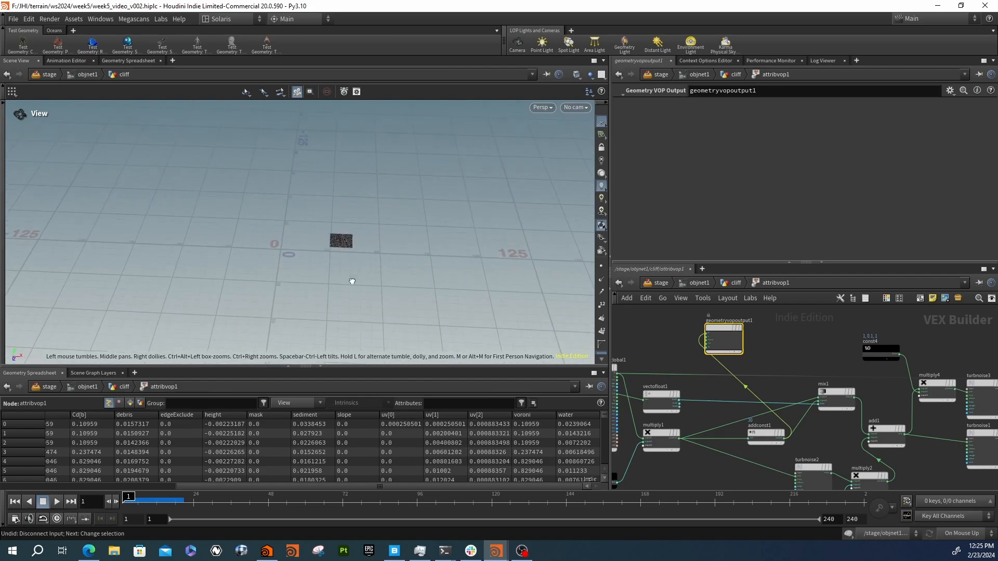
pyautogui.scroll(3, 856, 410)
pyautogui.scroll(-3, 878, 408)
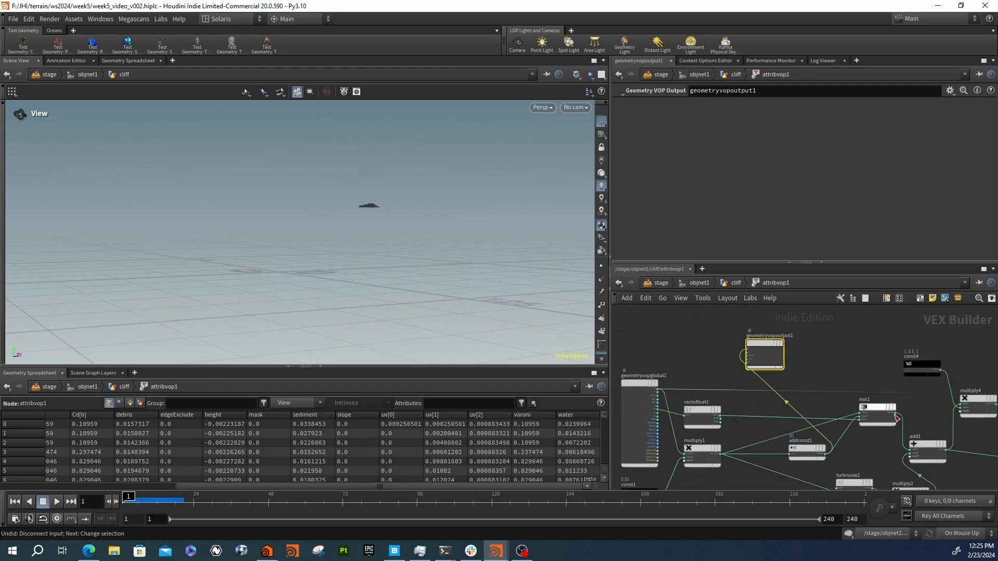
# - Connect mix1's output to the P input of geometryvopoutput1 and view the resulting shape up close
pyautogui.click(897, 417)
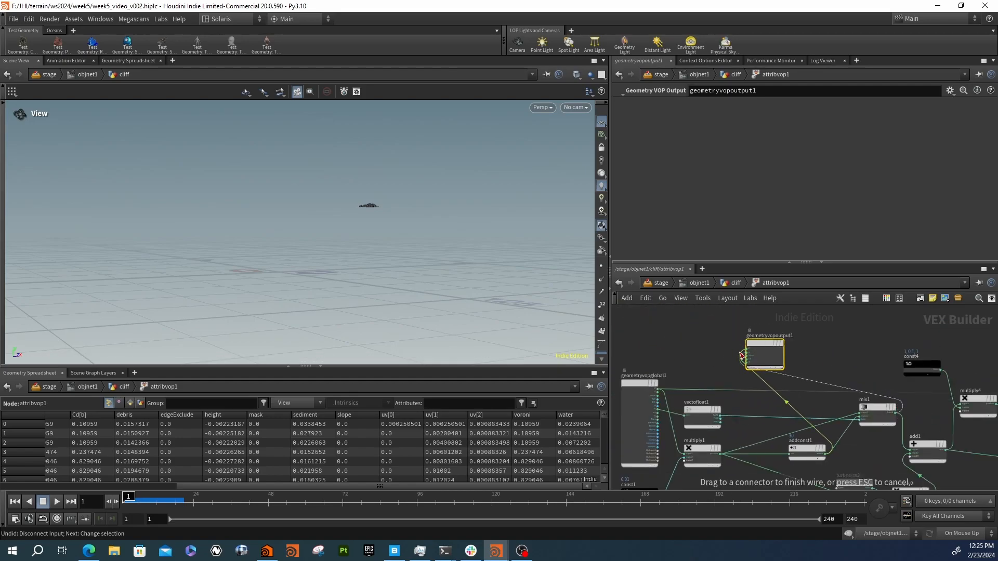
pyautogui.click(743, 355)
pyautogui.moveTo(335, 236); pyautogui.dragTo(525, 286)
pyautogui.scroll(-3, 800, 425)
pyautogui.scroll(5, 799, 426)
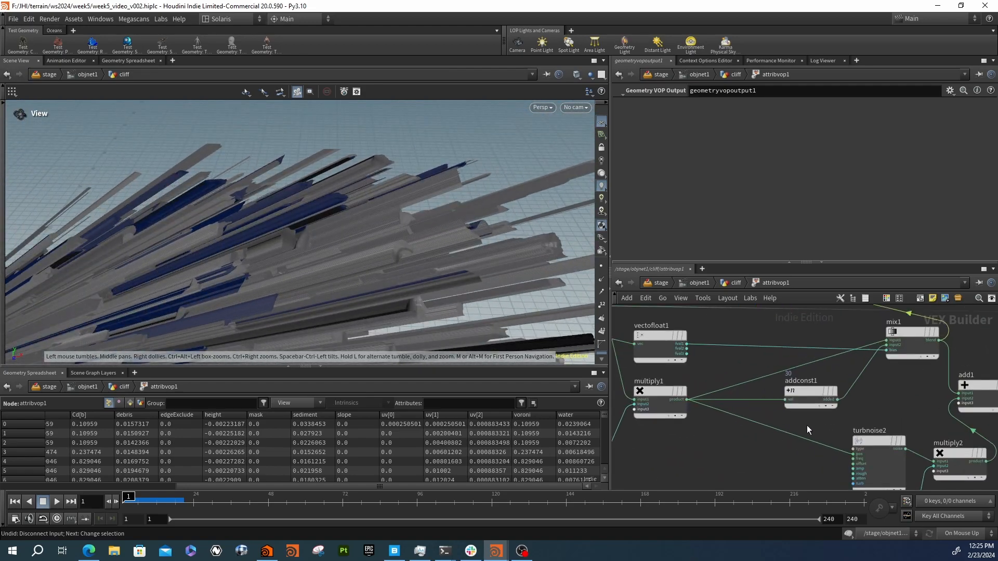
# - Connect turbnoise2's noise output to the Cd input of geometryvopoutput1
pyautogui.moveTo(809, 429); pyautogui.dragTo(831, 392, button='middle')
pyautogui.scroll(-2, 748, 393)
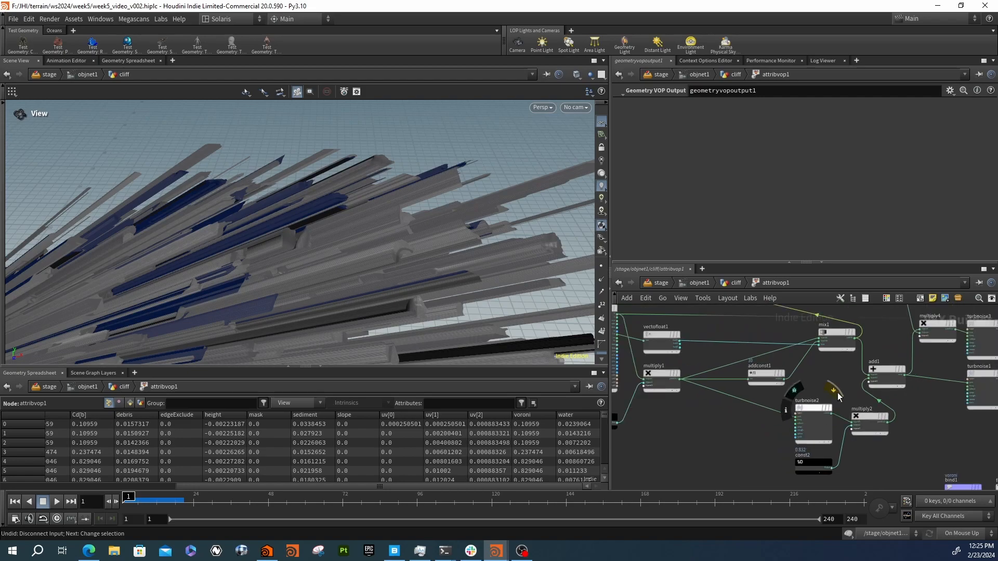
pyautogui.click(832, 412)
pyautogui.moveTo(836, 385); pyautogui.dragTo(837, 425, button='middle')
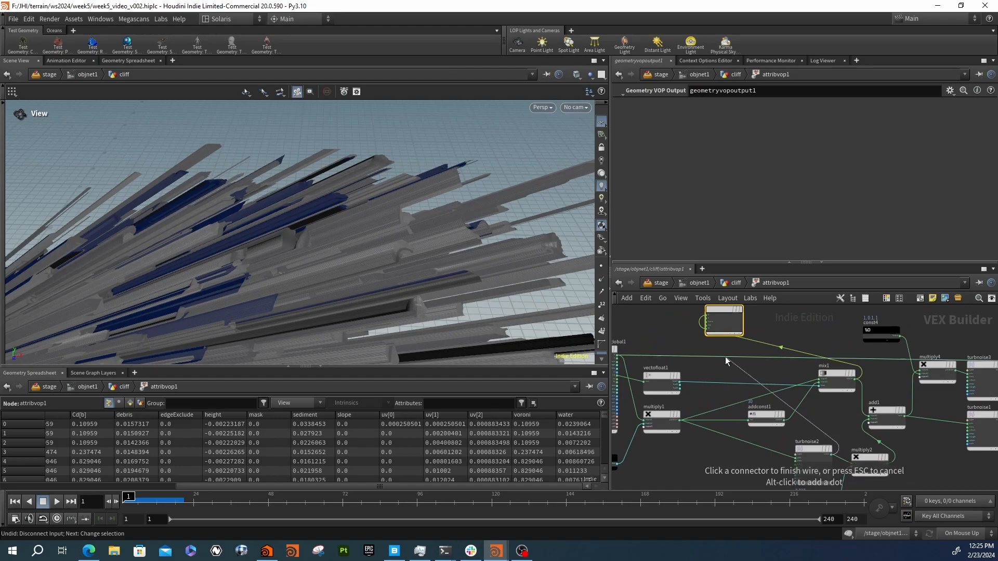
pyautogui.scroll(3, 696, 338)
pyautogui.moveTo(698, 312); pyautogui.dragTo(650, 231, button='middle')
pyautogui.click(688, 363)
# - Connect multiply1's product to geometryvopoutput1's P input in place of mix1 and bring the terrain back into view
pyautogui.click(740, 329)
pyautogui.click(667, 379)
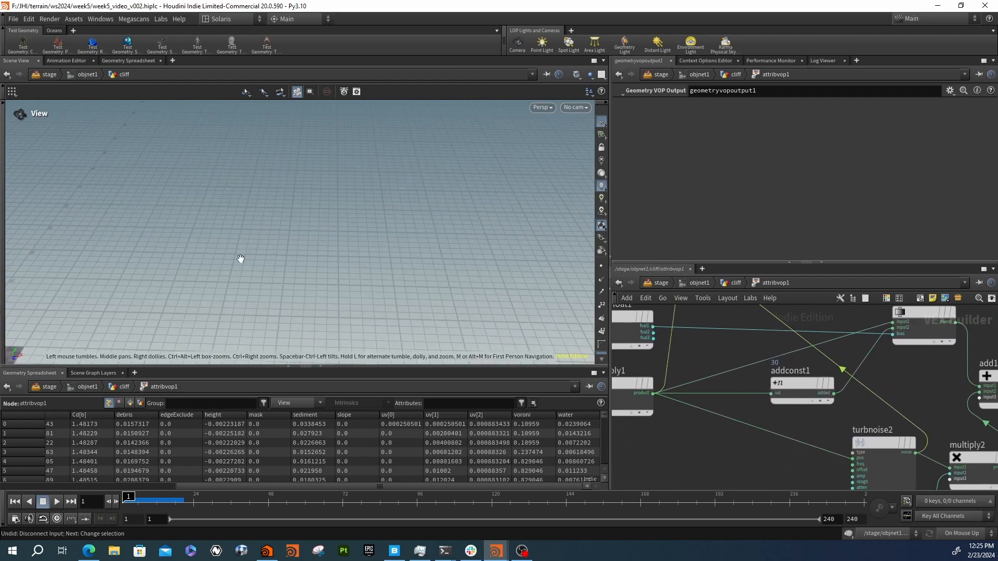
pyautogui.moveTo(361, 254); pyautogui.dragTo(260, 234)
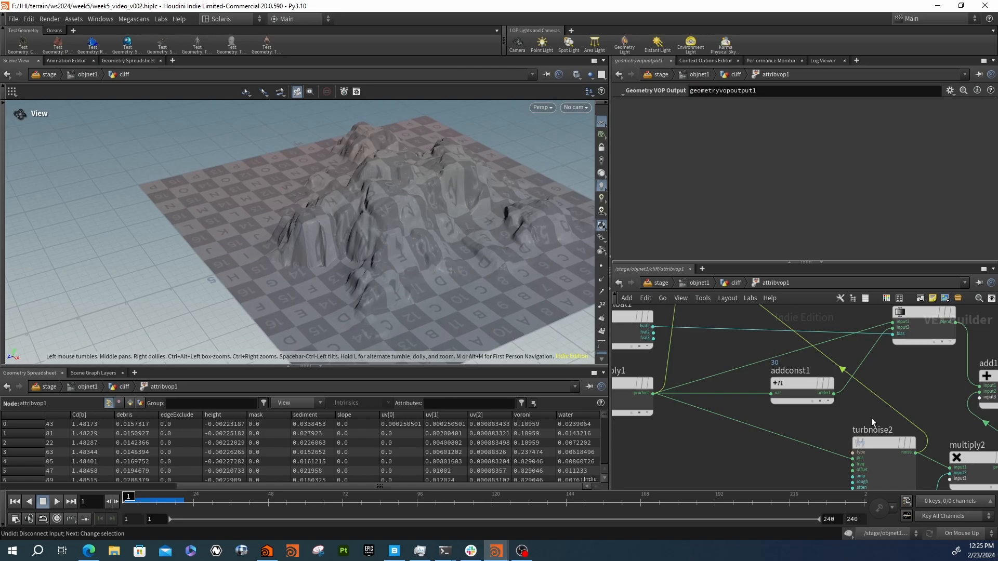
# - Examine turbnoise2's noise settings and its color effect on the terrain from several angles, along with its connection to multiply2
pyautogui.scroll(-1, 832, 435)
pyautogui.scroll(-2, 827, 421)
pyautogui.scroll(5, 856, 423)
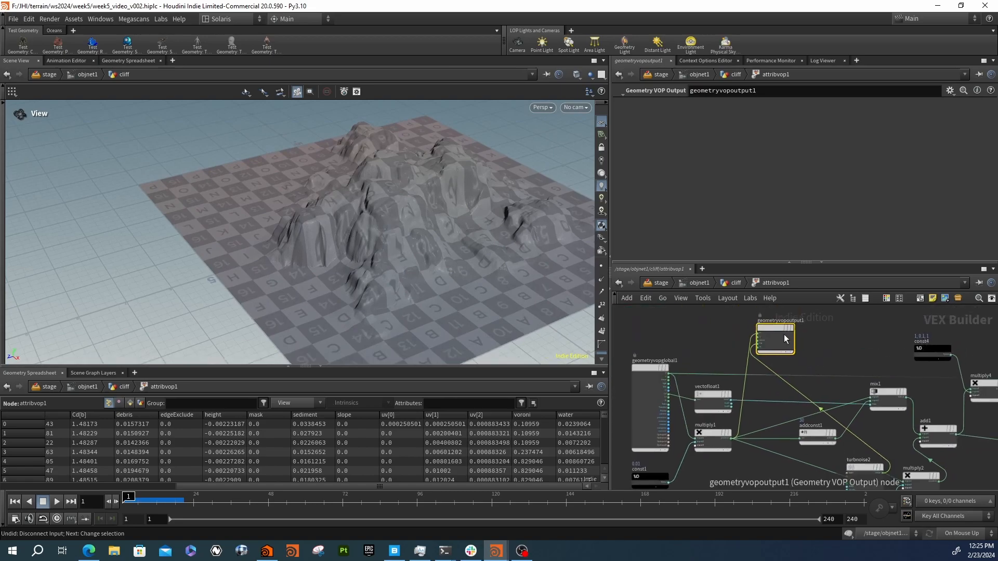
pyautogui.click(844, 412)
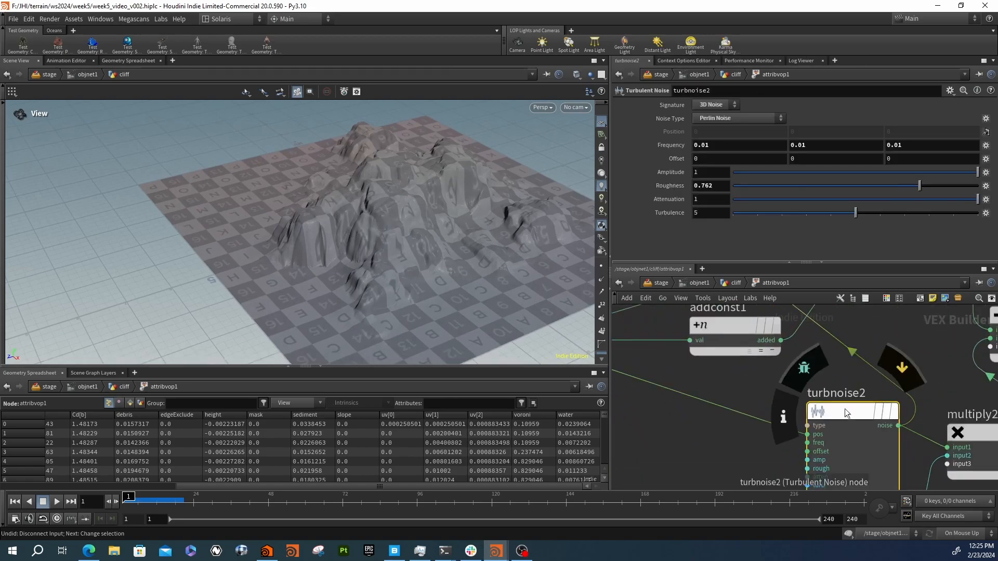
pyautogui.scroll(-3, 809, 398)
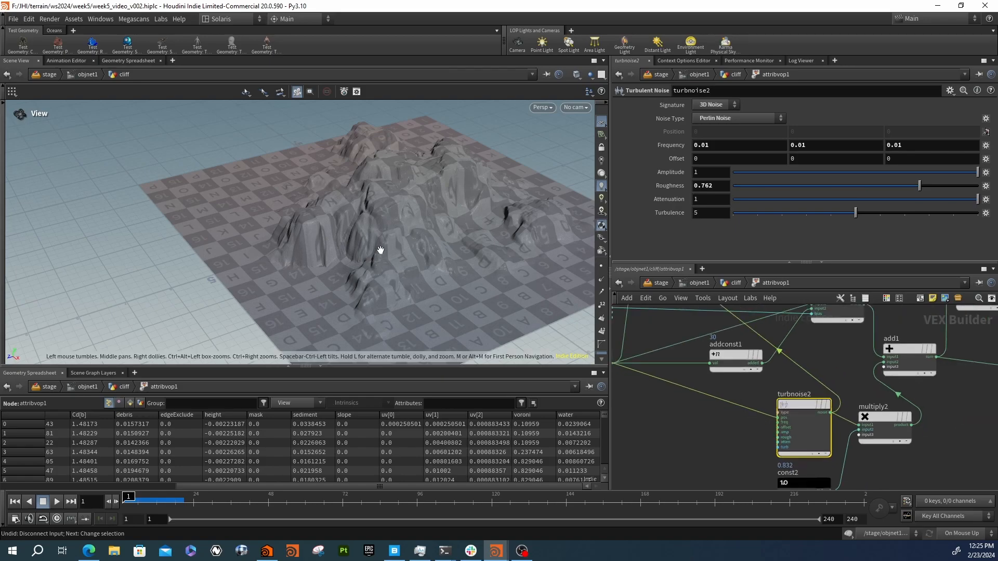
pyautogui.moveTo(338, 260); pyautogui.dragTo(337, 244, button='right')
pyautogui.moveTo(337, 245); pyautogui.dragTo(458, 250)
pyautogui.scroll(-3, 728, 375)
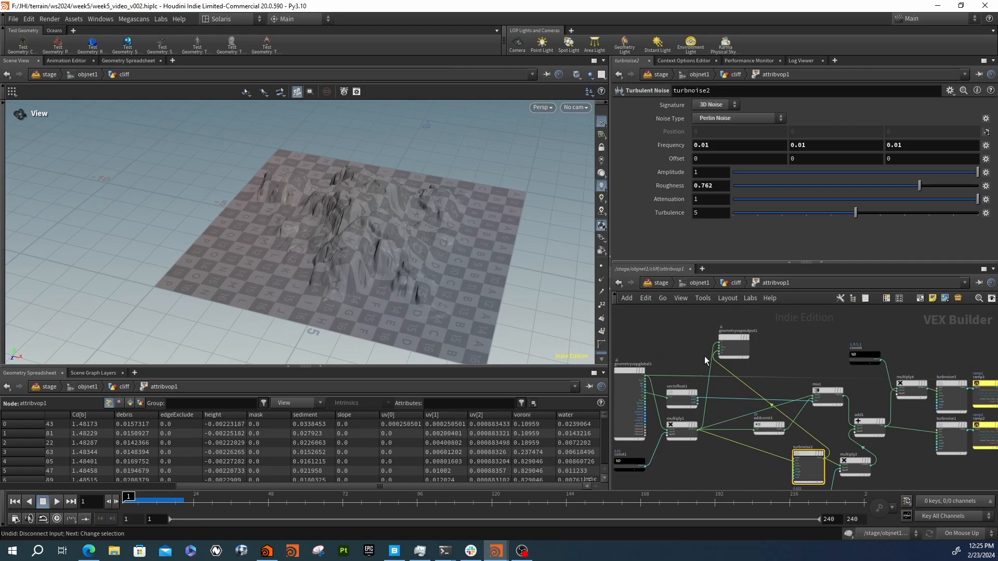
pyautogui.moveTo(806, 441); pyautogui.dragTo(756, 423, button='middle')
pyautogui.moveTo(439, 273); pyautogui.dragTo(452, 266)
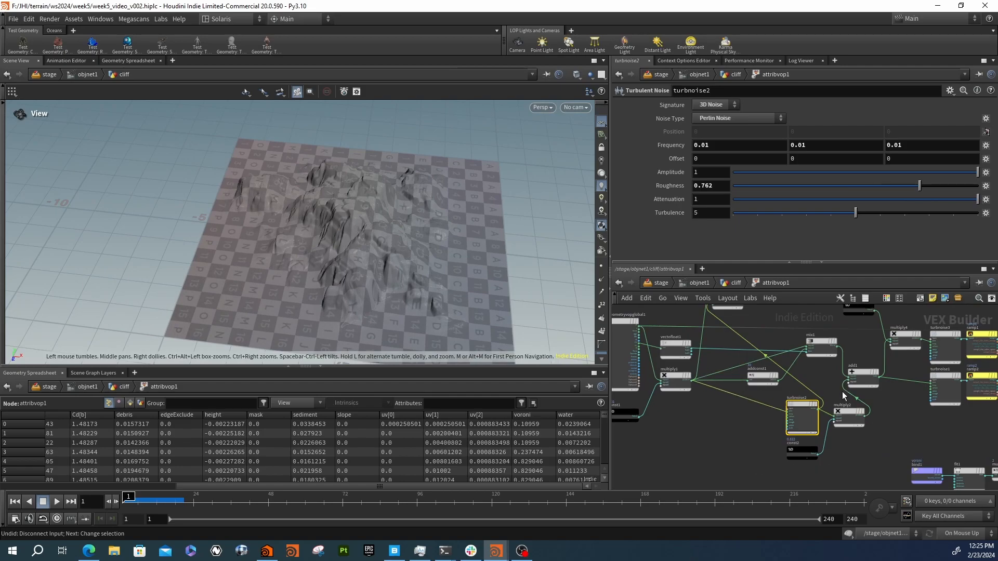
pyautogui.moveTo(409, 260); pyautogui.dragTo(502, 201)
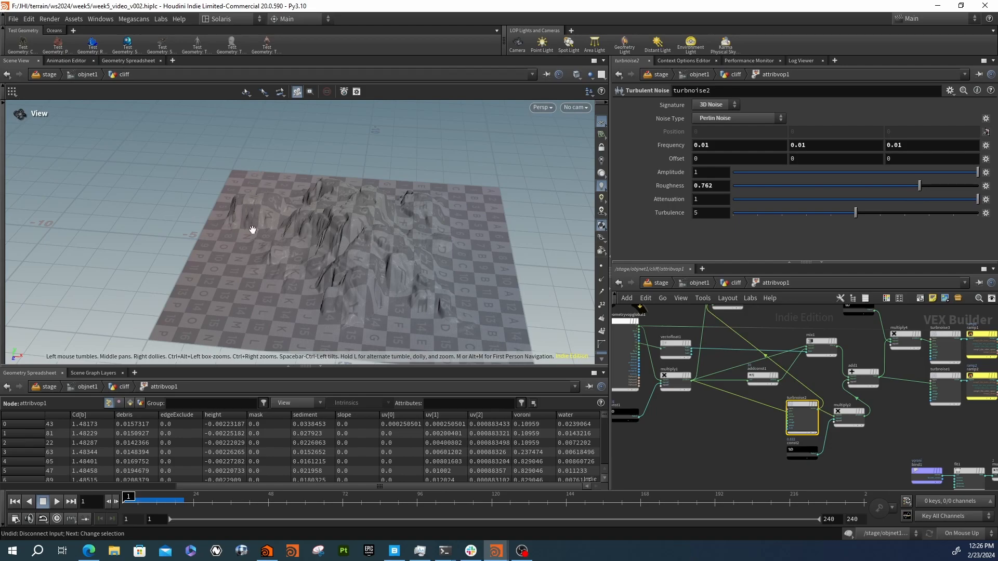
pyautogui.moveTo(757, 423); pyautogui.dragTo(722, 446, button='middle')
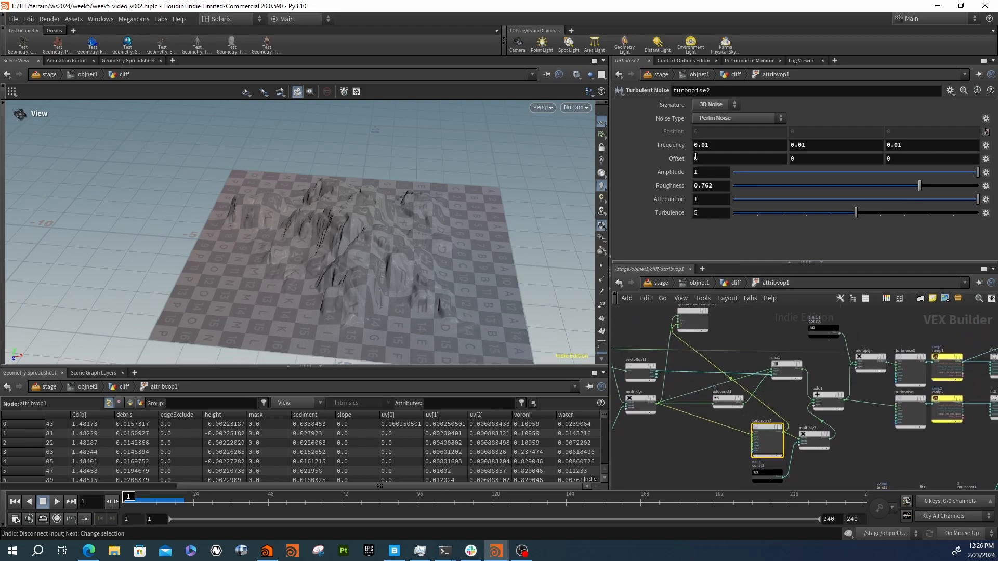
# - Set turbnoise2's frequency to 1, 1, 1 and view the color change on the terrain up close
pyautogui.moveTo(767, 366); pyautogui.dragTo(738, 383, button='middle')
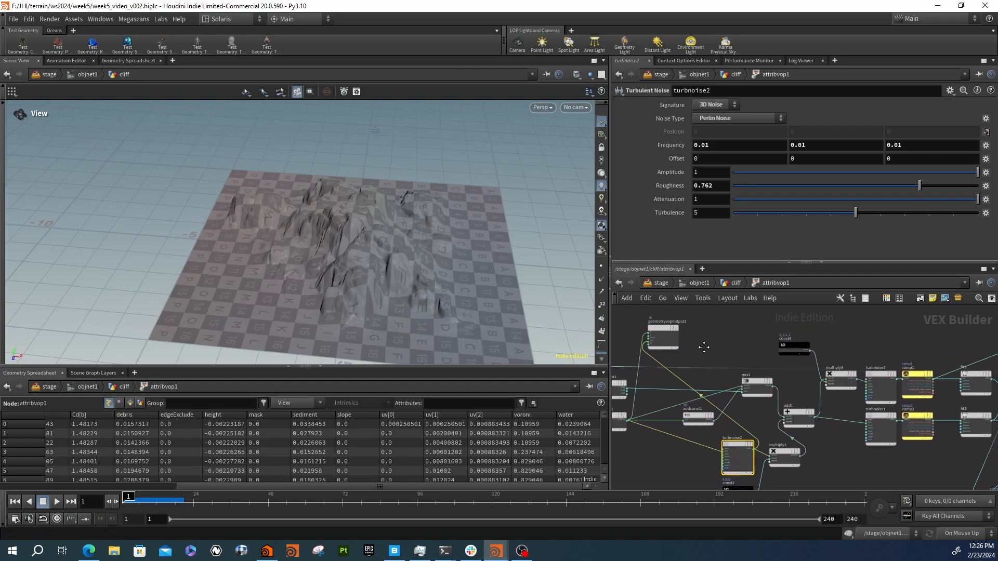
pyautogui.click(714, 145)
pyautogui.write('1')
pyautogui.press('Tab')
pyautogui.write('1')
pyautogui.press('Tab')
pyautogui.write('1')
pyautogui.press('Return')
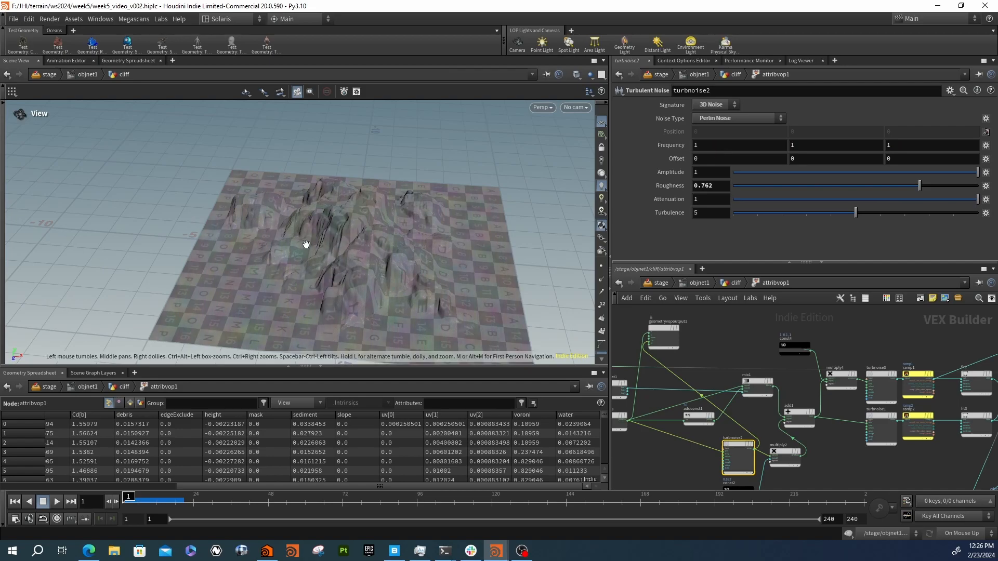
pyautogui.moveTo(306, 244); pyautogui.dragTo(470, 243, button='right')
pyautogui.moveTo(470, 243); pyautogui.dragTo(372, 249)
pyautogui.moveTo(372, 249); pyautogui.dragTo(555, 251, button='right')
pyautogui.moveTo(555, 251); pyautogui.dragTo(527, 275)
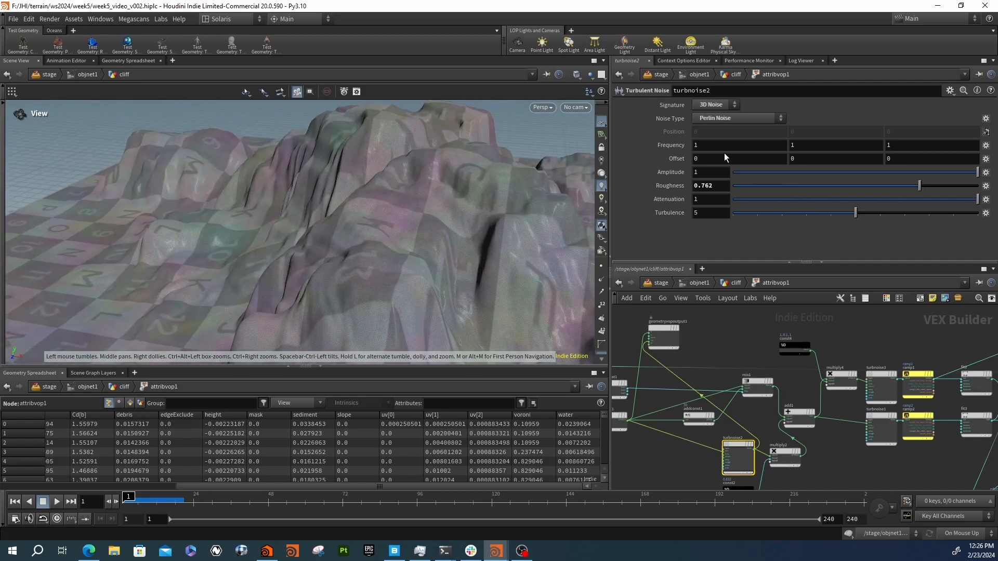
# - Undo the three frequency changes on turbnoise2
pyautogui.hotkey('ctrl', 'z')
pyautogui.hotkey('ctrl', 'z')
pyautogui.hotkey('ctrl', 'z')
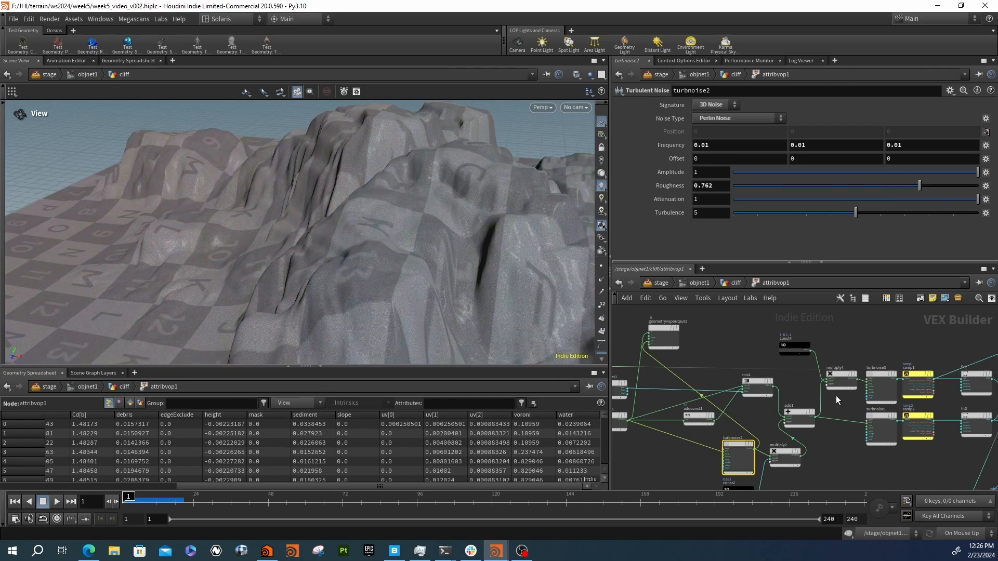
# - Connect add1's output to geometryvopoutput1's Cd input in place of turbnoise2 and view the colors on the terrain
pyautogui.scroll(2, 836, 395)
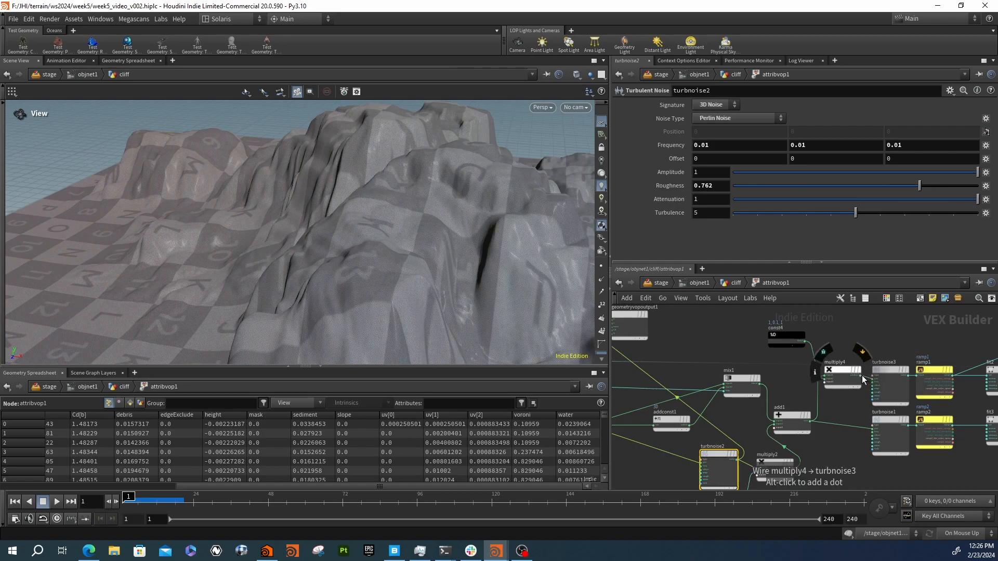
pyautogui.moveTo(809, 421); pyautogui.dragTo(719, 347)
pyautogui.moveTo(718, 348); pyautogui.dragTo(784, 369, button='middle')
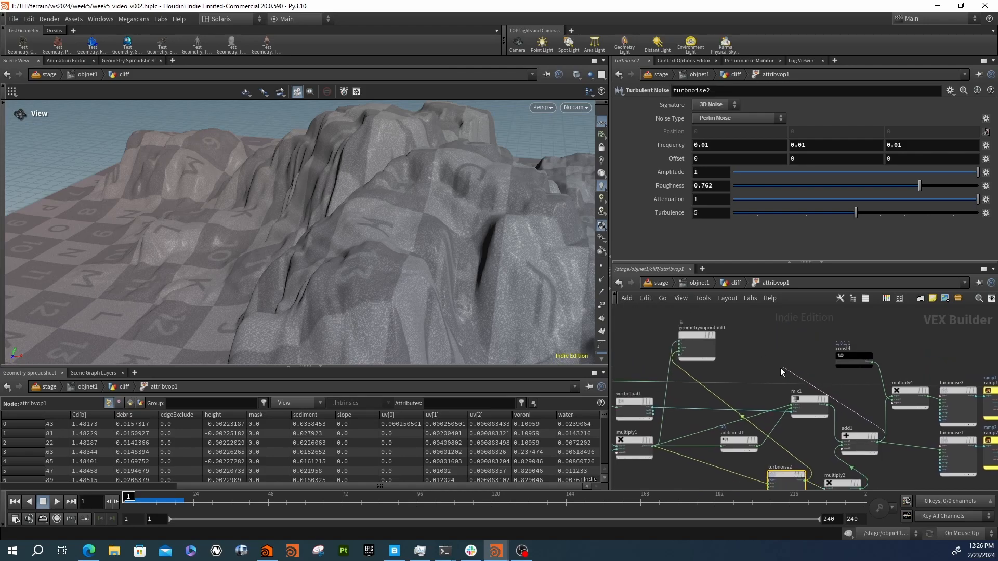
pyautogui.click(684, 353)
pyautogui.moveTo(250, 196); pyautogui.dragTo(447, 226)
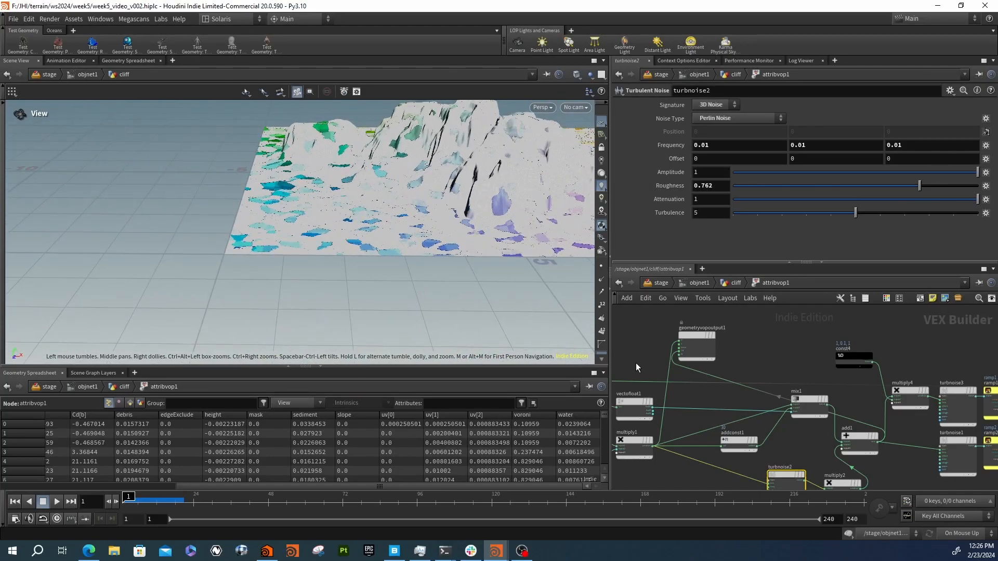
pyautogui.moveTo(911, 430); pyautogui.dragTo(769, 404, button='middle')
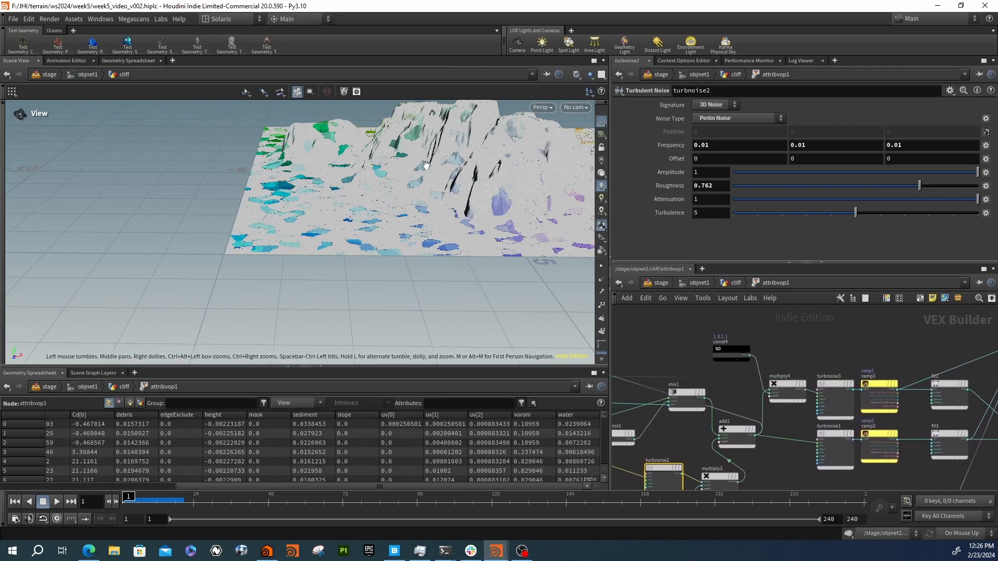
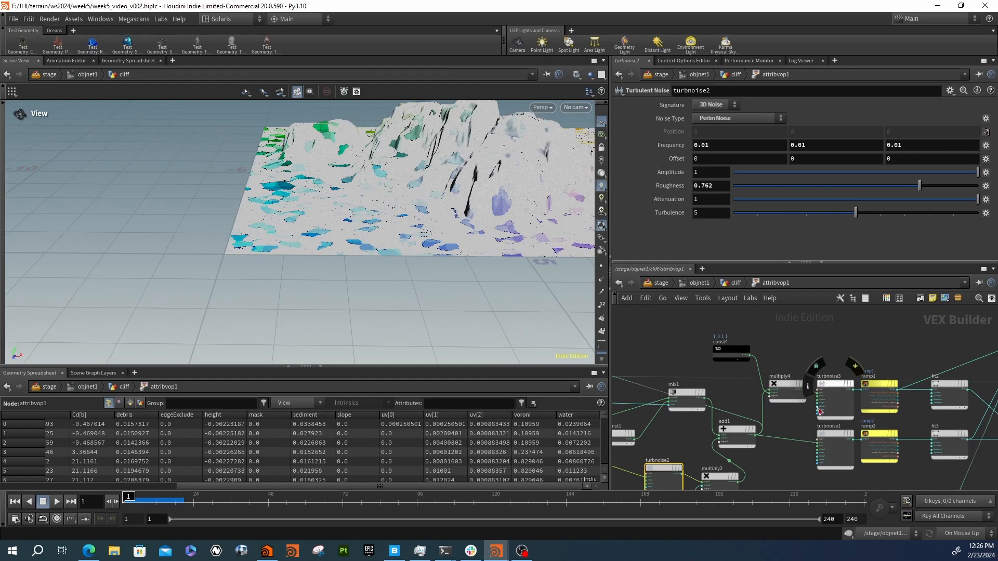
pyautogui.scroll(3, 827, 405)
pyautogui.scroll(-3, 800, 409)
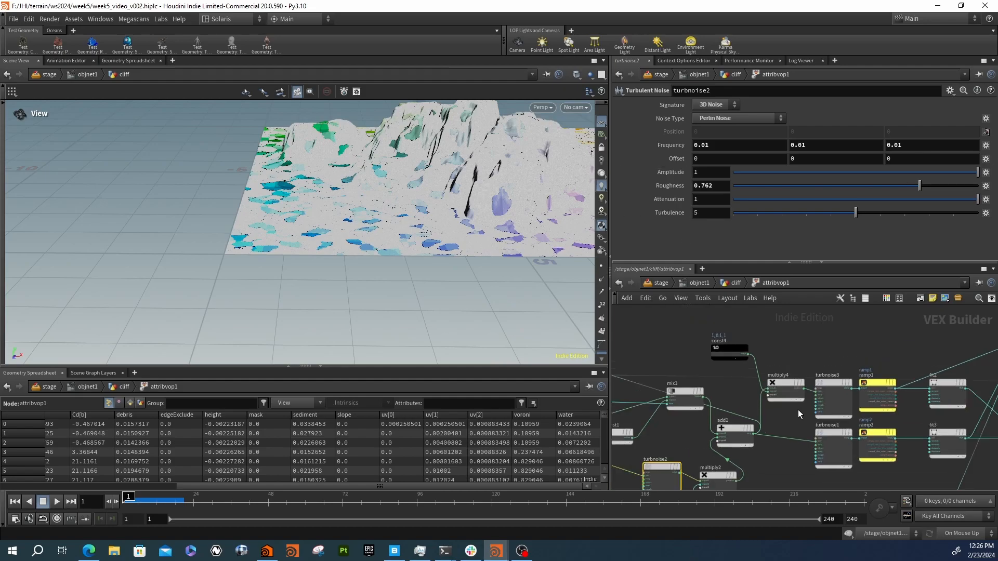
# - Connect add1's output to geometryvopoutput1's P input, remove the Cd connection, and move the output node above multiply4
pyautogui.click(753, 434)
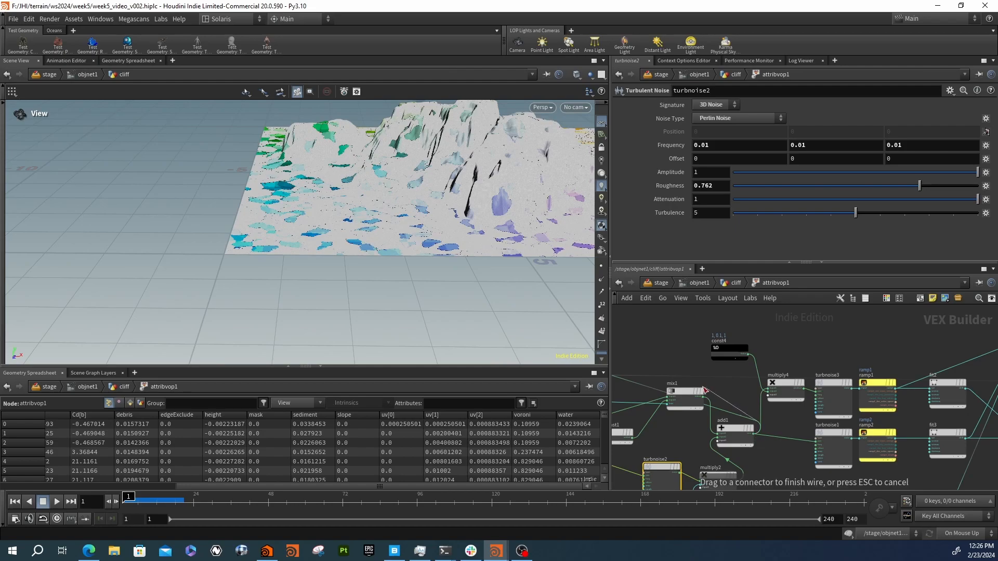
pyautogui.moveTo(658, 354); pyautogui.dragTo(797, 376, button='middle')
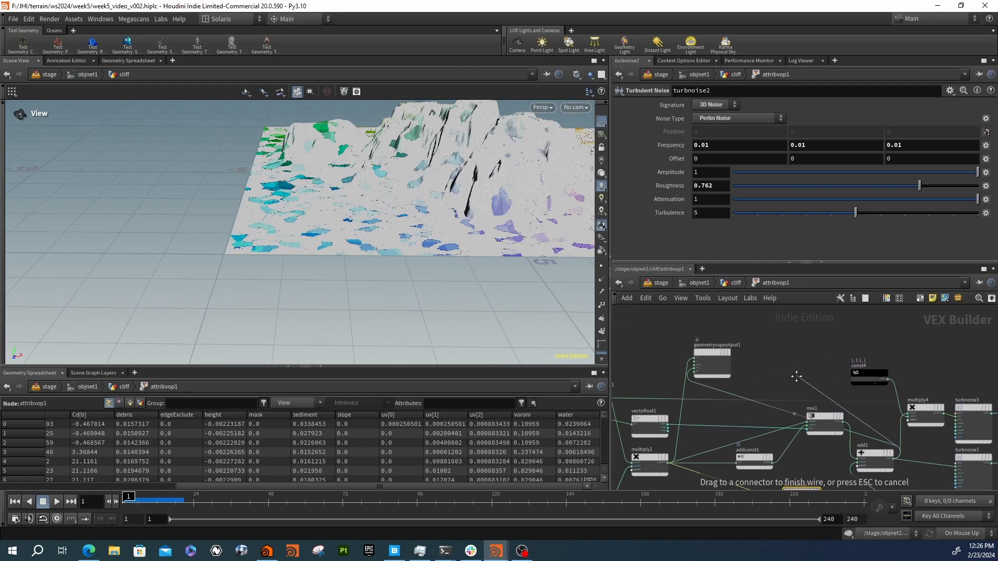
pyautogui.click(696, 366)
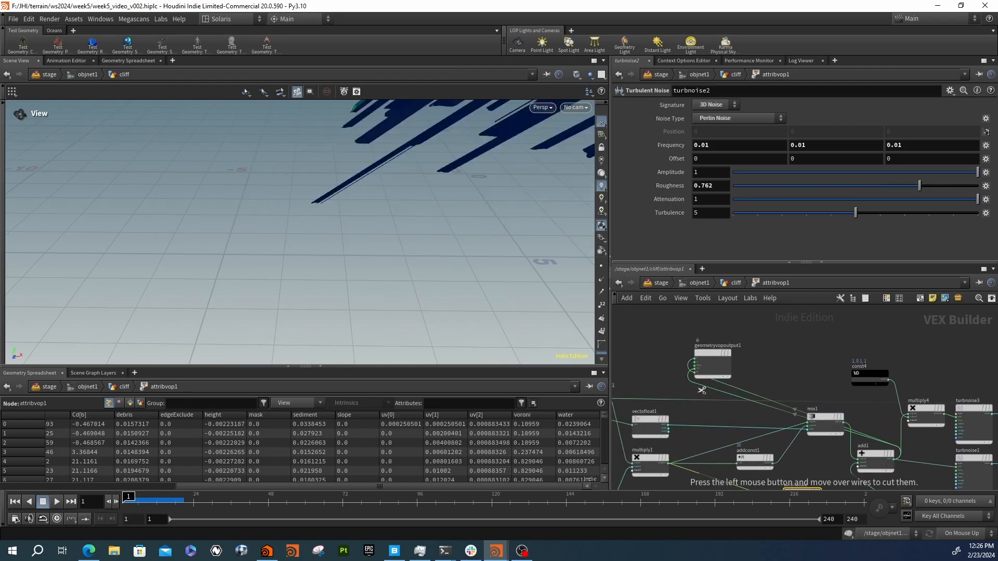
pyautogui.moveTo(711, 362); pyautogui.dragTo(914, 345)
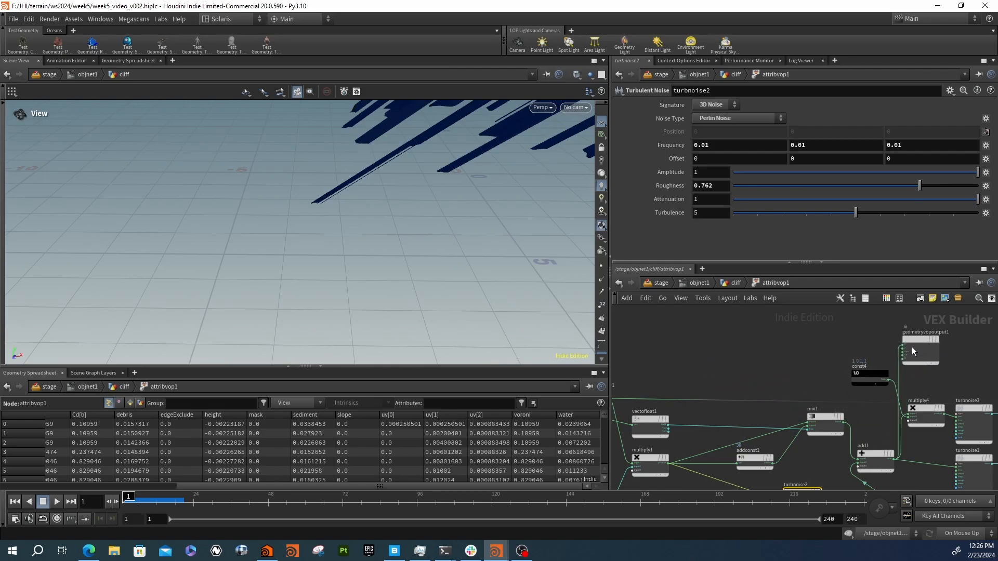
# - Connect multiply4's product to geometryvopoutput1's P input and view the resulting shape from several angles
pyautogui.moveTo(479, 163); pyautogui.dragTo(399, 178)
pyautogui.scroll(2, 939, 408)
pyautogui.moveTo(956, 411); pyautogui.dragTo(900, 339)
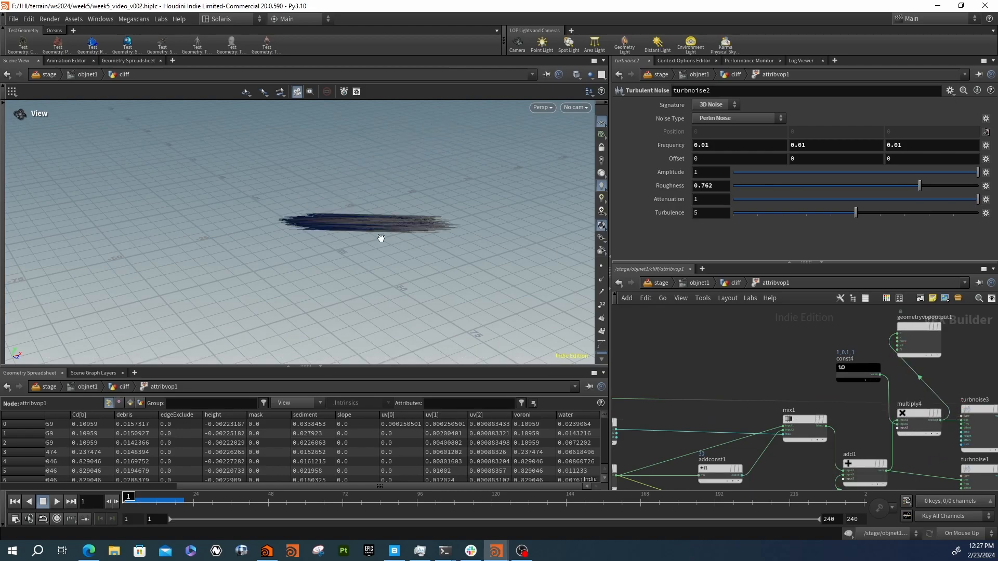
pyautogui.moveTo(357, 230); pyautogui.dragTo(500, 209)
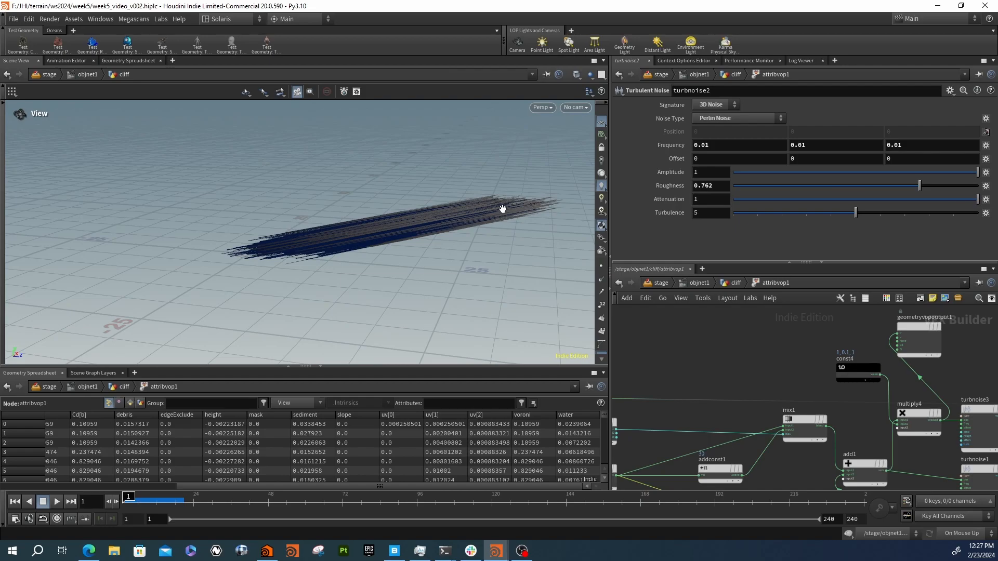
# - Select turbnoise3 and examine its noise settings and its input from multiply4
pyautogui.moveTo(938, 365); pyautogui.dragTo(706, 314, button='middle')
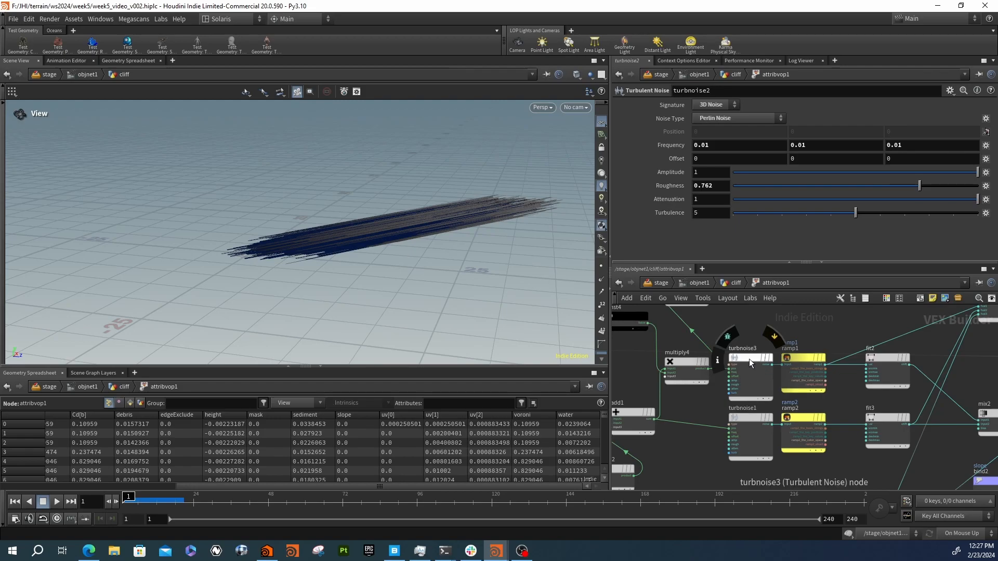
pyautogui.moveTo(749, 358); pyautogui.dragTo(717, 398, button='middle')
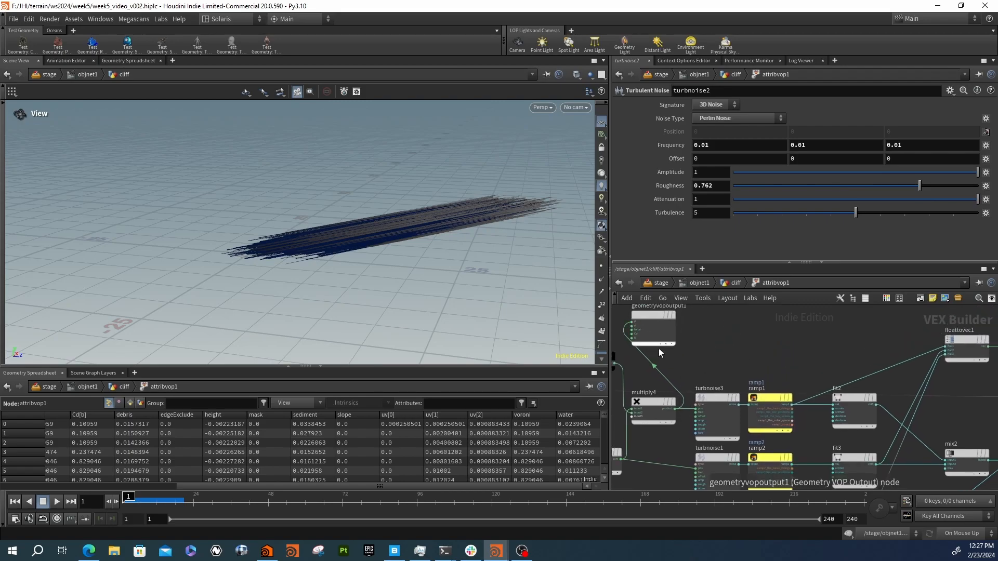
pyautogui.moveTo(697, 368); pyautogui.dragTo(693, 349, button='middle')
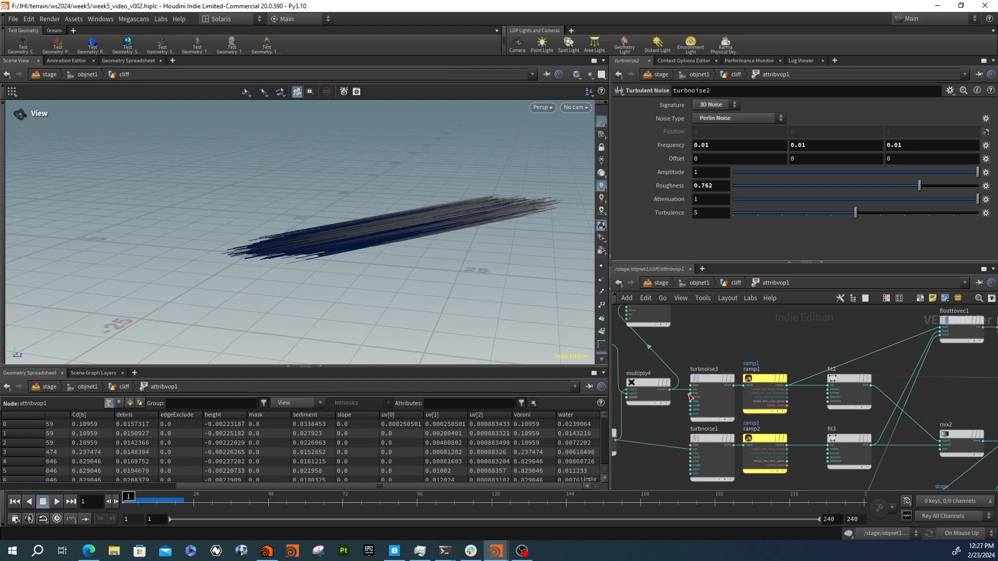
pyautogui.click(706, 379)
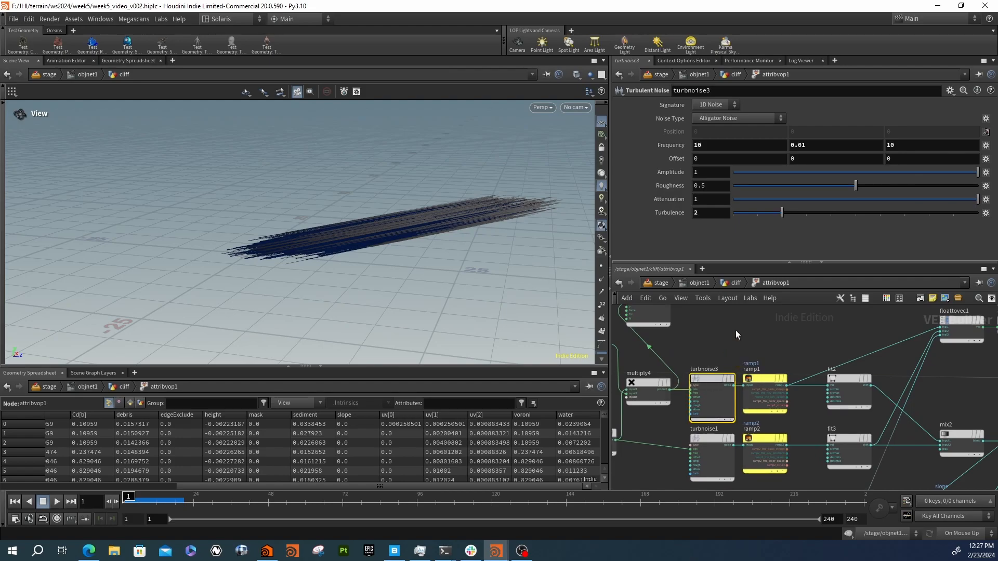
pyautogui.scroll(-3, 734, 332)
pyautogui.scroll(2, 716, 362)
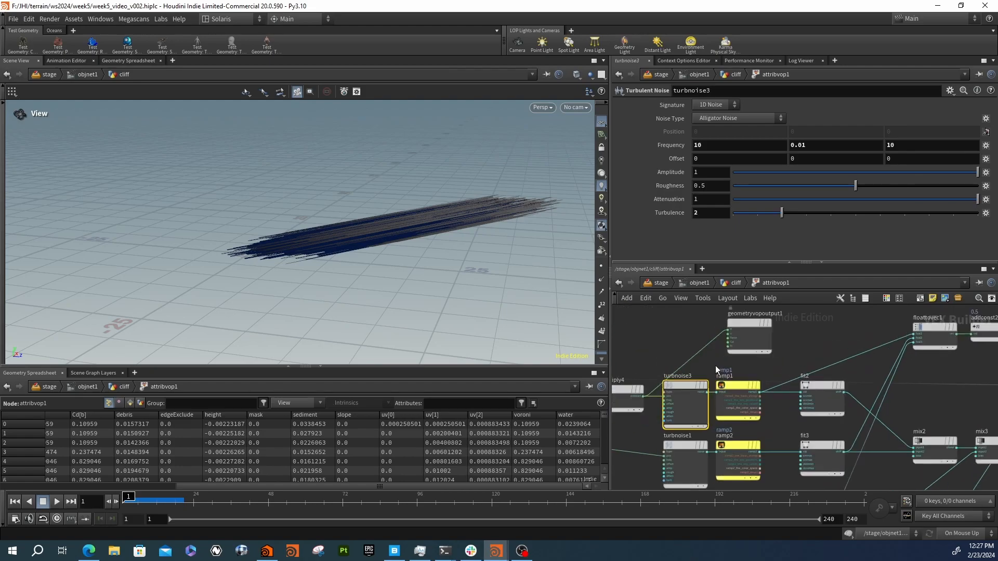
# - Connect turbnoise3's noise output to geometryvopoutput1's P input and frame the result in the viewport
pyautogui.moveTo(724, 371); pyautogui.dragTo(727, 330)
pyautogui.press('f')
pyautogui.moveTo(375, 269); pyautogui.dragTo(375, 292)
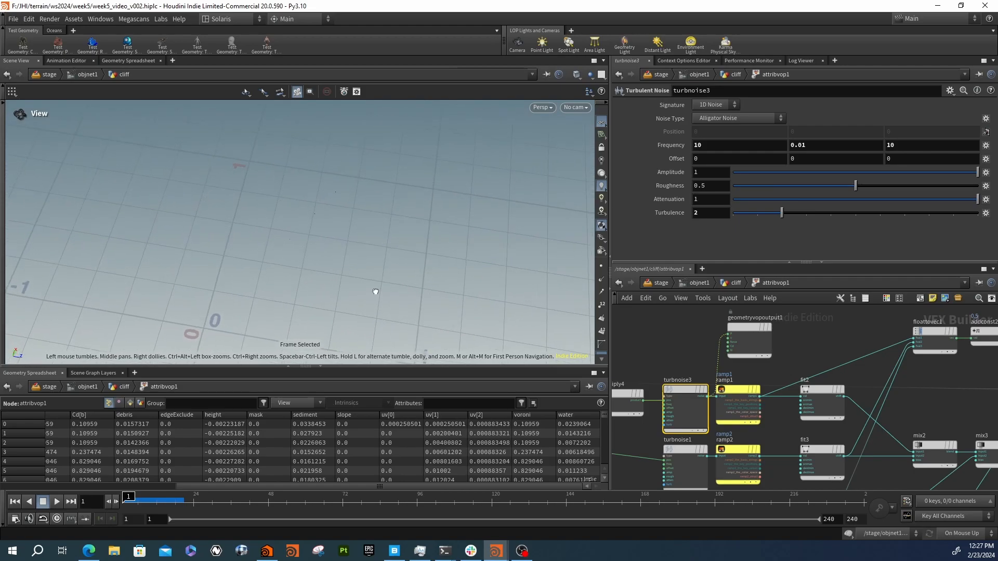
# - Examine how ramp1 and ramp2 feed the fit nodes and the mix chain leading to the displacement node
pyautogui.moveTo(791, 338); pyautogui.dragTo(732, 346, button='middle')
pyautogui.scroll(-2, 732, 346)
pyautogui.scroll(3, 706, 415)
pyautogui.scroll(-3, 724, 388)
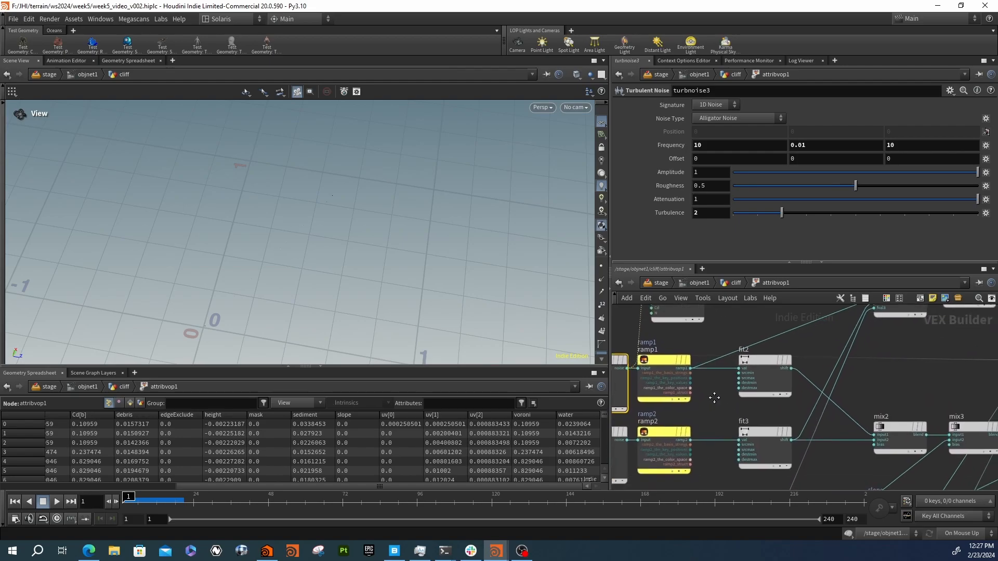
pyautogui.scroll(-2, 713, 389)
pyautogui.scroll(3, 687, 372)
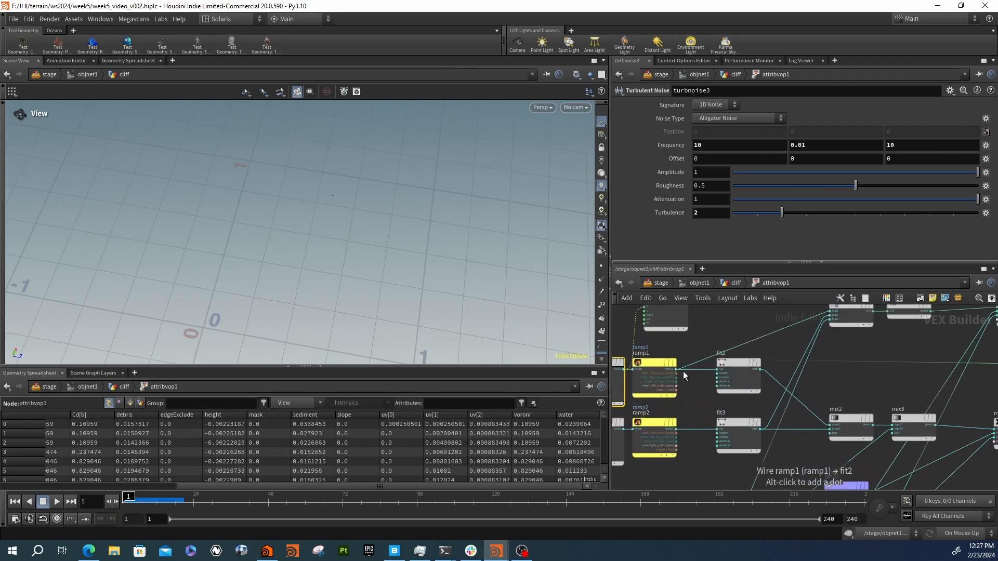
pyautogui.scroll(-2, 716, 336)
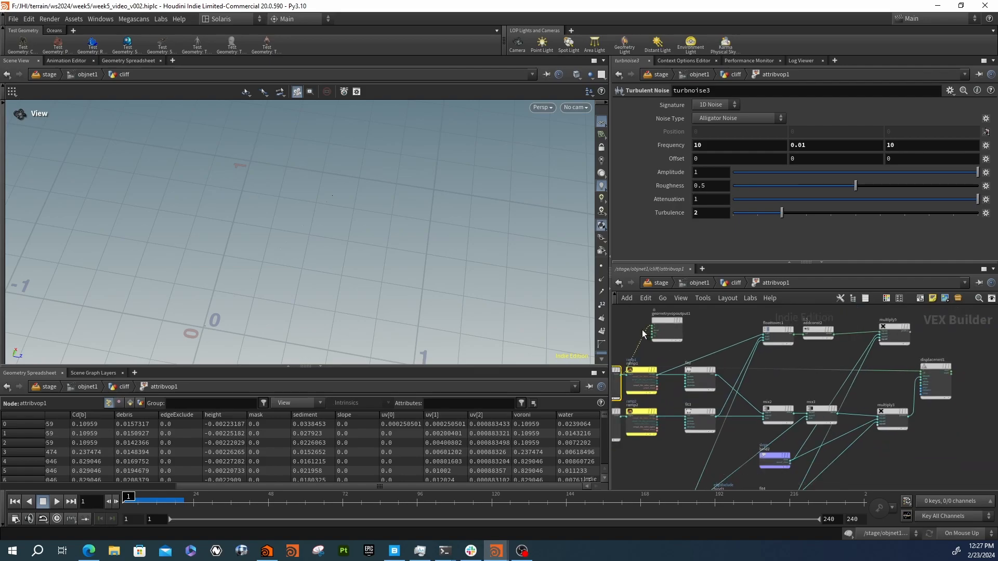
# - Connect geometryvopglobal1's P output to geometryvopoutput1's P input in place of turbnoise3's noise
pyautogui.moveTo(646, 349); pyautogui.dragTo(801, 359, button='middle')
pyautogui.moveTo(681, 359); pyautogui.dragTo(936, 360, button='middle')
pyautogui.click(711, 373)
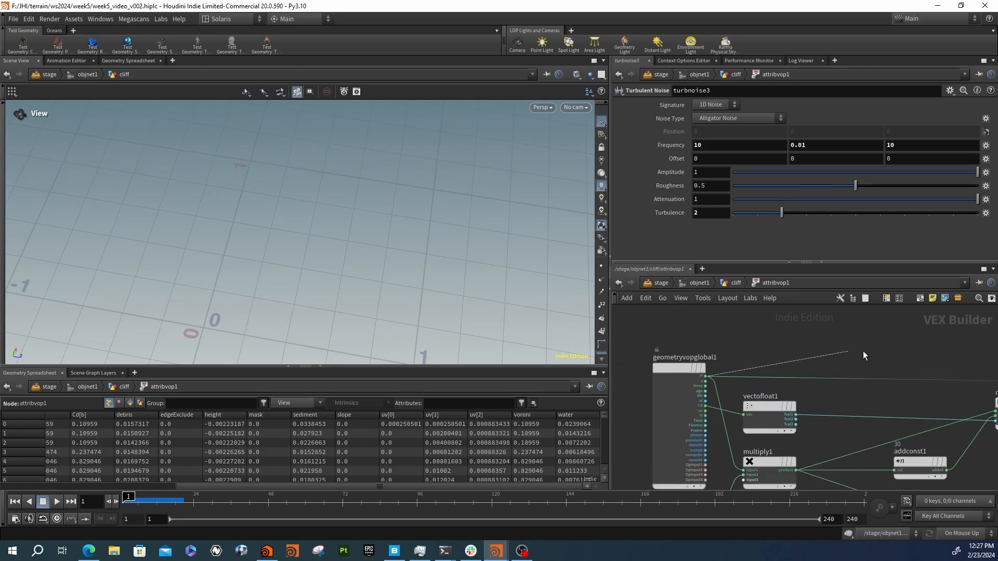
pyautogui.moveTo(848, 352); pyautogui.dragTo(643, 368, button='middle')
pyautogui.scroll(5, 676, 359)
pyautogui.click(740, 346)
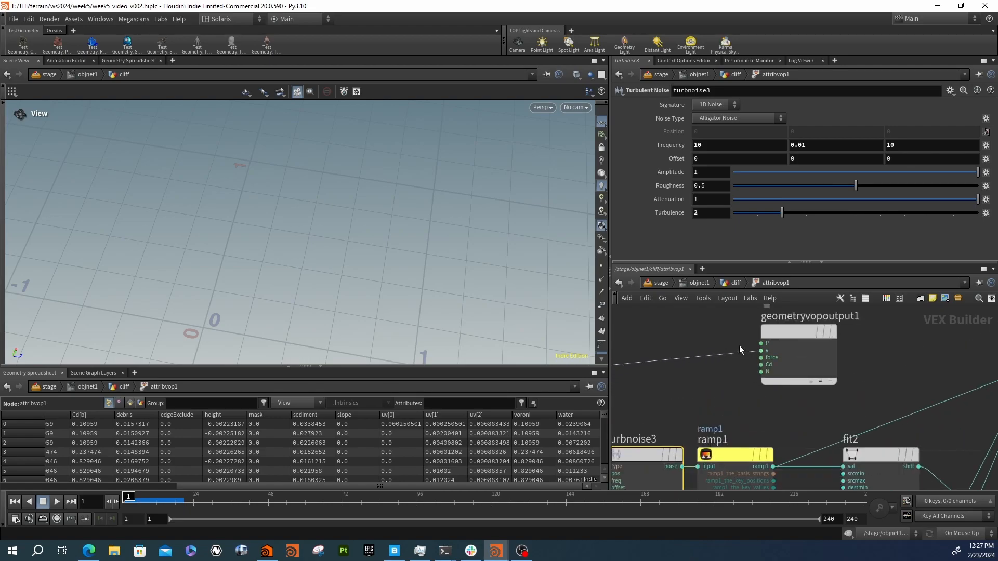
pyautogui.scroll(-3, 718, 379)
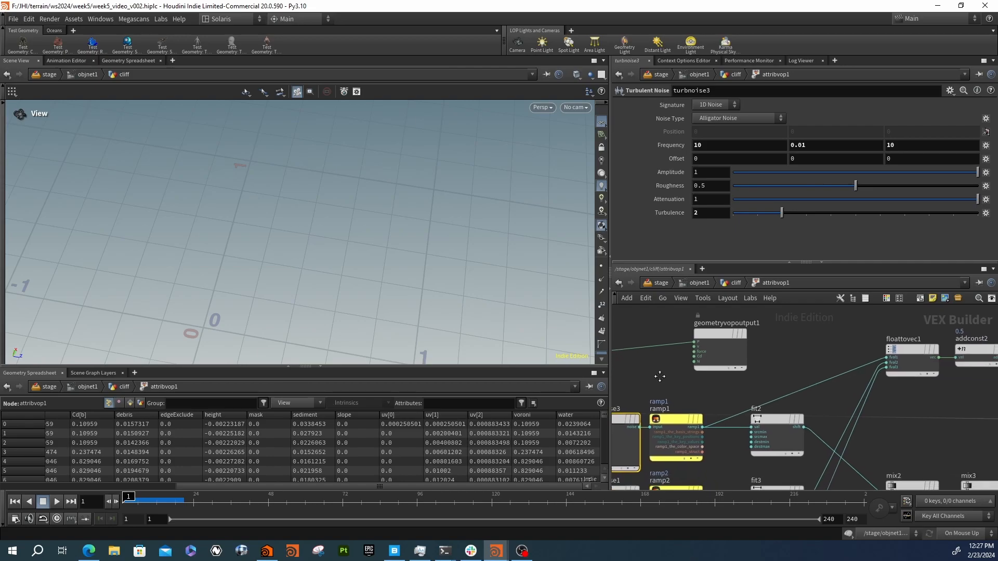
# - Connect addconst2's output to geometryvopoutput1's Cd input
pyautogui.moveTo(712, 394); pyautogui.dragTo(677, 372, button='middle')
pyautogui.scroll(-3, 676, 377)
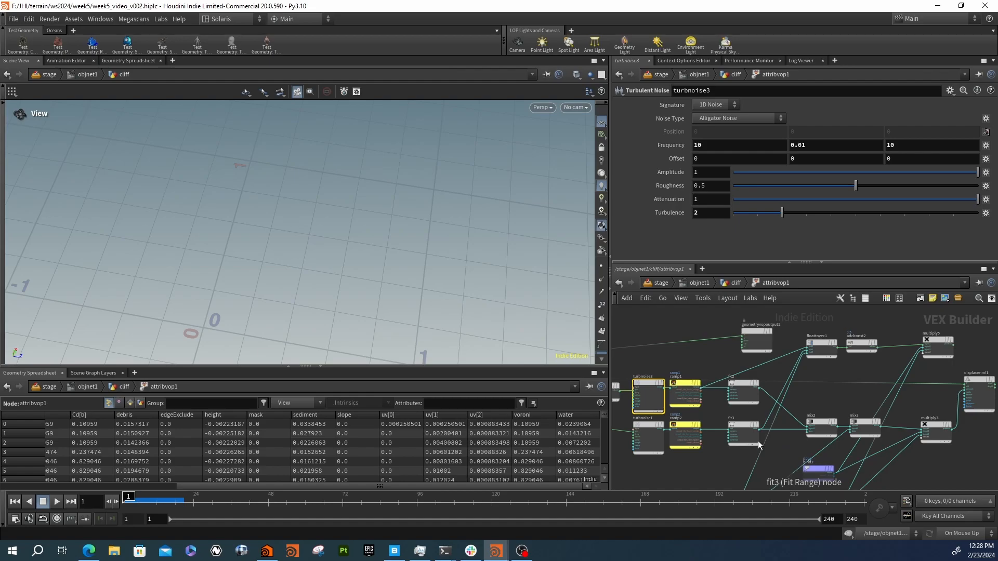
pyautogui.scroll(2, 752, 356)
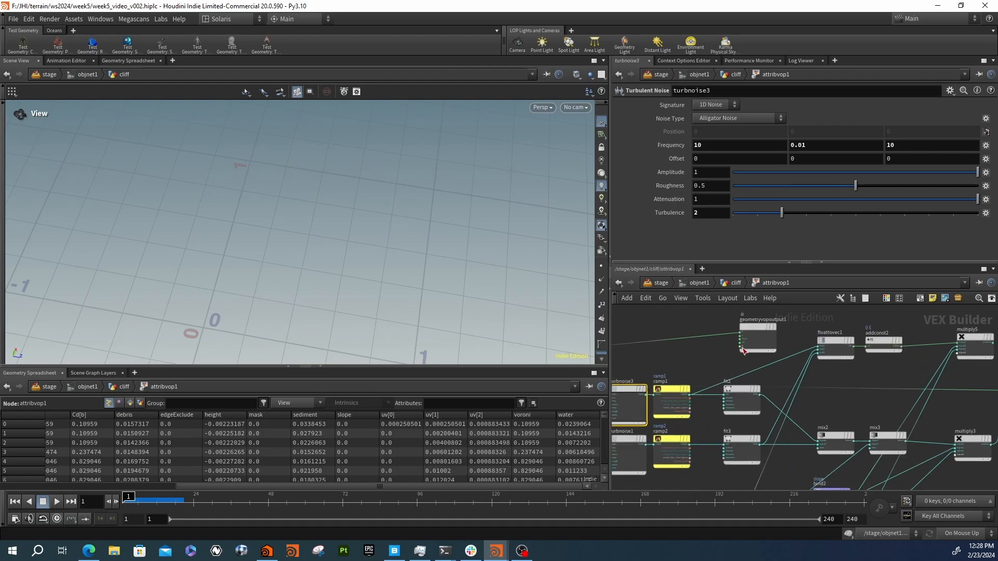
pyautogui.scroll(-1, 710, 375)
pyautogui.scroll(-1, 710, 376)
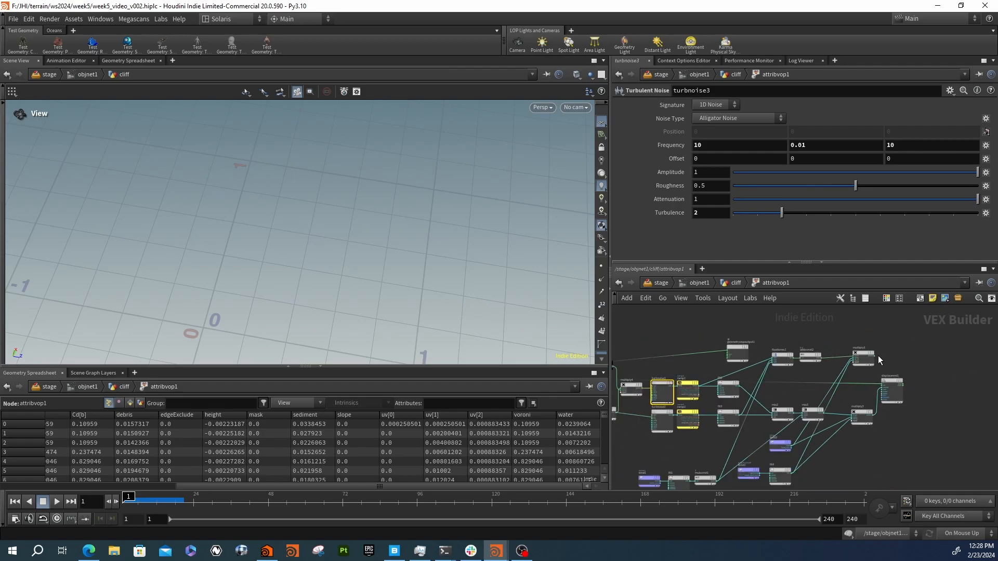
pyautogui.scroll(2, 876, 360)
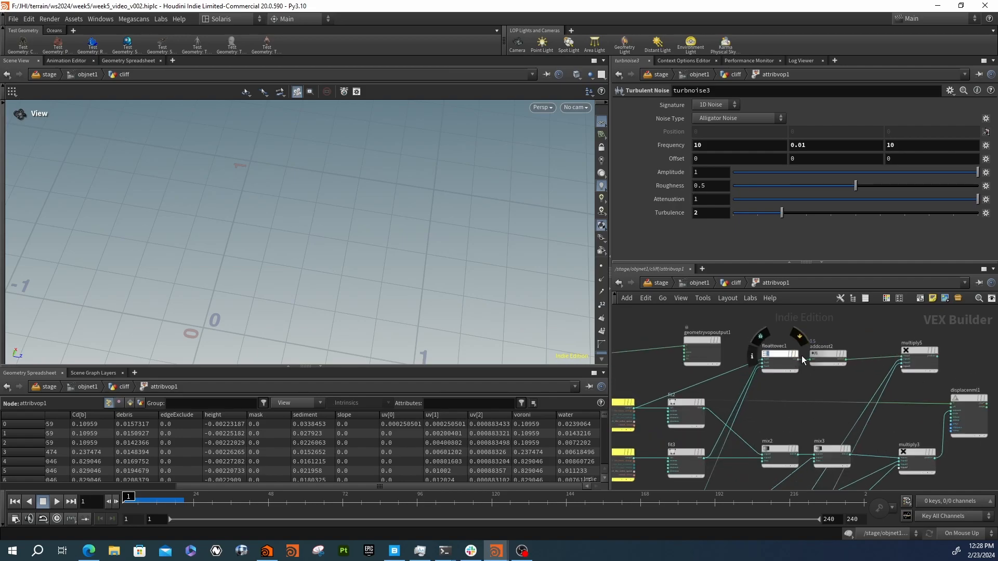
pyautogui.click(846, 354)
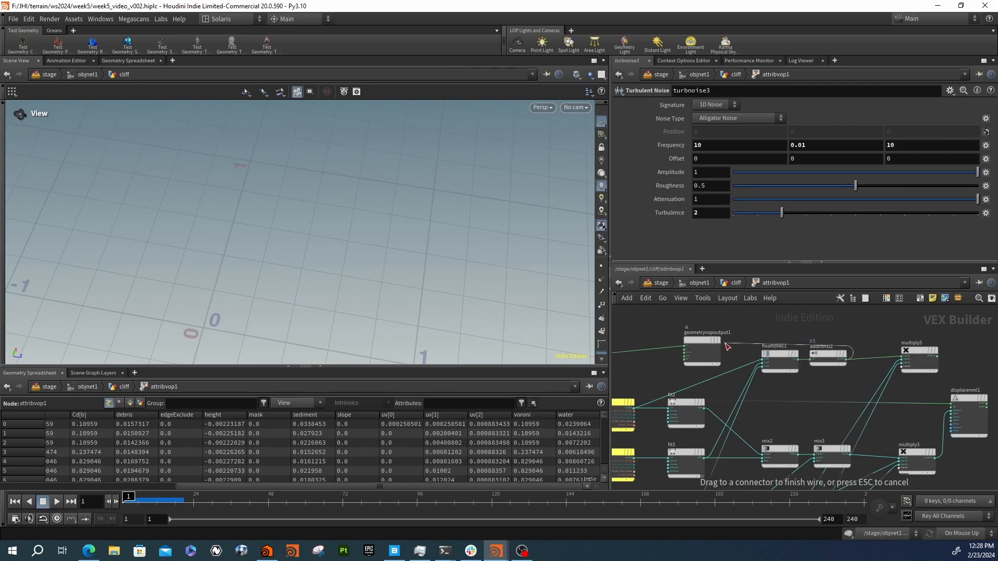
pyautogui.click(698, 346)
# - Move geometryvopoutput1 above addconst2 and frame the terrain to view the color pattern from a lower angle
pyautogui.moveTo(699, 340); pyautogui.dragTo(864, 316)
pyautogui.press('g')
pyautogui.moveTo(295, 241); pyautogui.dragTo(218, 248)
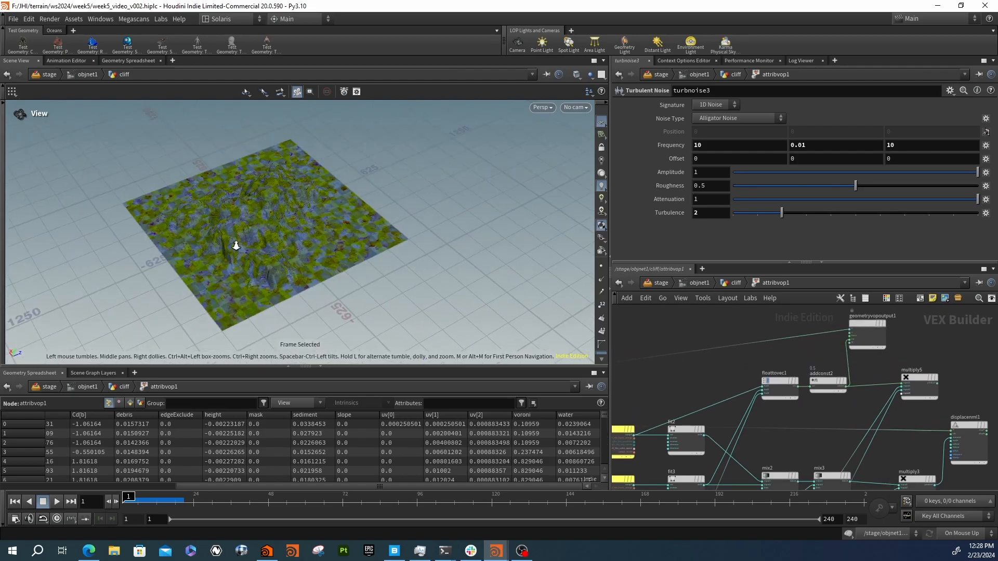
pyautogui.moveTo(218, 247); pyautogui.dragTo(404, 236, button='right')
pyautogui.moveTo(403, 236); pyautogui.dragTo(319, 188)
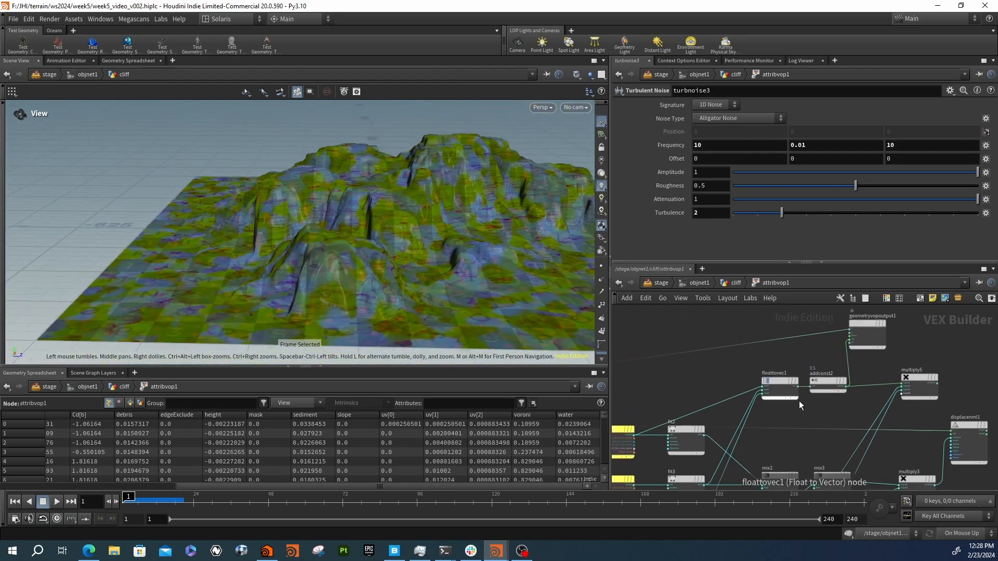
# - Examine floattovec1's component inputs and the ramp and fit nodes wired into them
pyautogui.moveTo(796, 411); pyautogui.dragTo(874, 350, button='middle')
pyautogui.scroll(-2, 869, 351)
pyautogui.moveTo(768, 457); pyautogui.dragTo(720, 476, button='middle')
pyautogui.scroll(2, 804, 364)
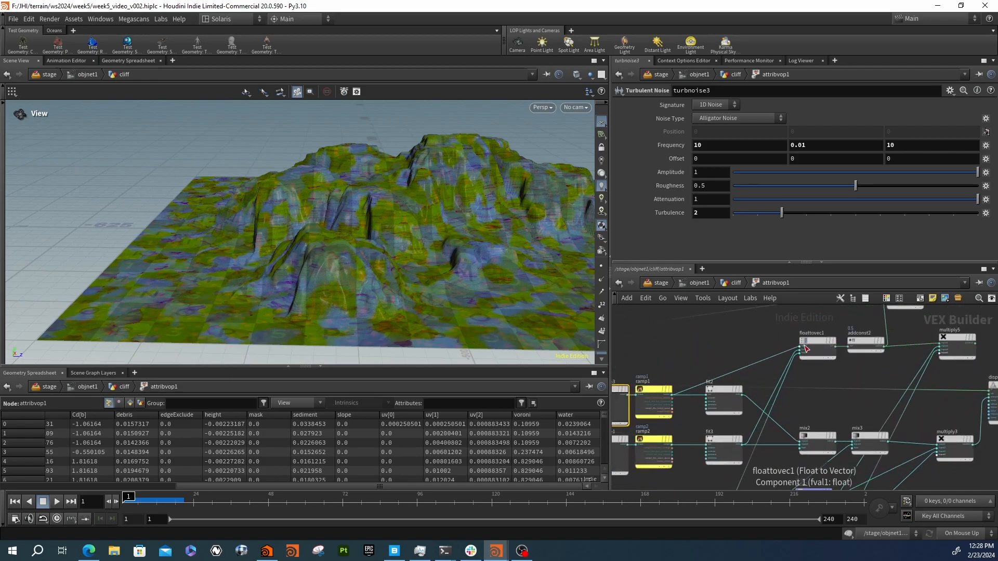
pyautogui.moveTo(807, 344)
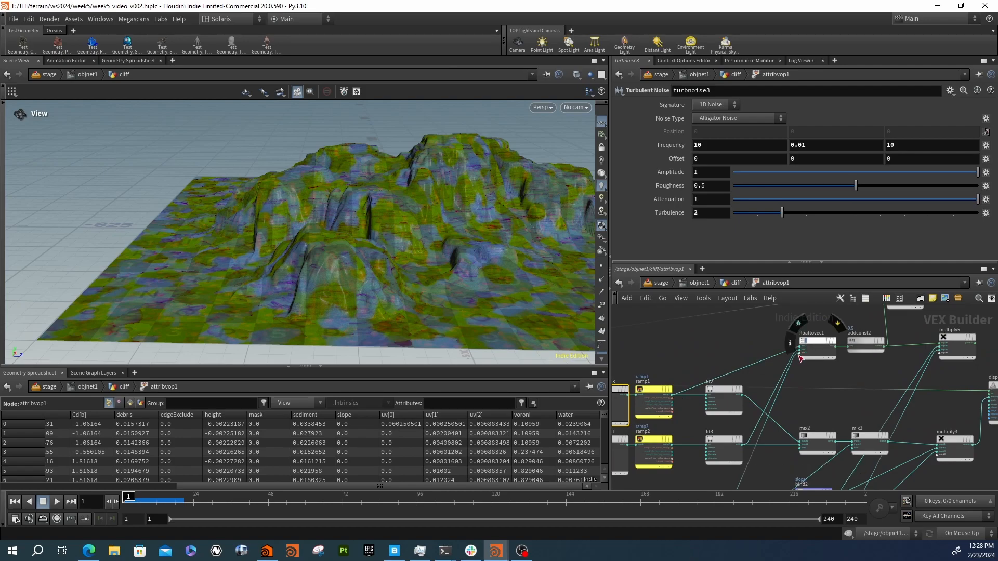
# - Inspect the noise color pattern on the cliff faces up close and from farther away
pyautogui.moveTo(394, 242); pyautogui.dragTo(481, 223, button='right')
pyautogui.moveTo(482, 223); pyautogui.dragTo(479, 214)
pyautogui.moveTo(479, 214); pyautogui.dragTo(332, 237, button='middle')
pyautogui.moveTo(333, 237); pyautogui.dragTo(403, 236, button='right')
pyautogui.moveTo(158, 245); pyautogui.dragTo(276, 241, button='right')
pyautogui.moveTo(230, 247); pyautogui.dragTo(224, 249, button='middle')
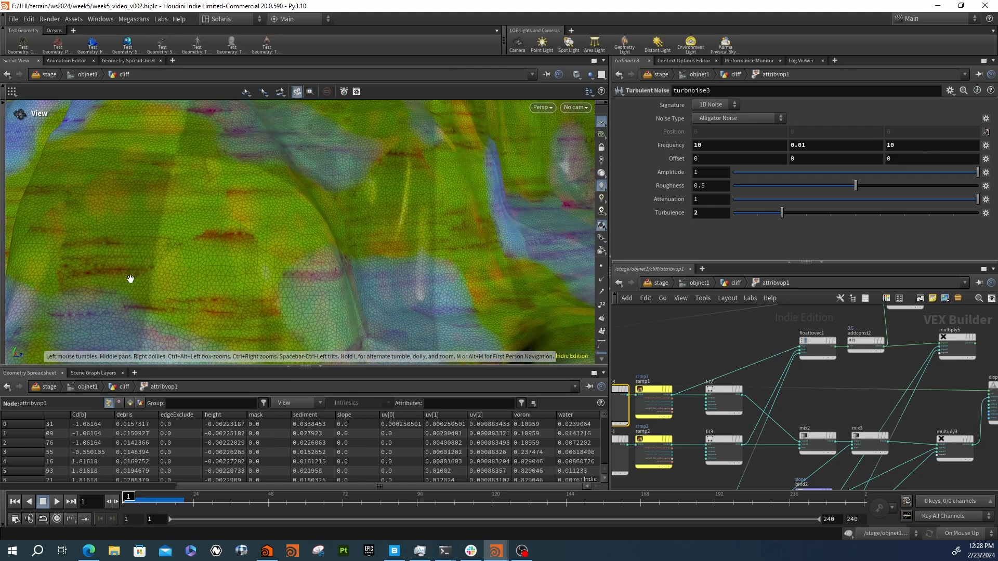
pyautogui.scroll(-10, 229, 290)
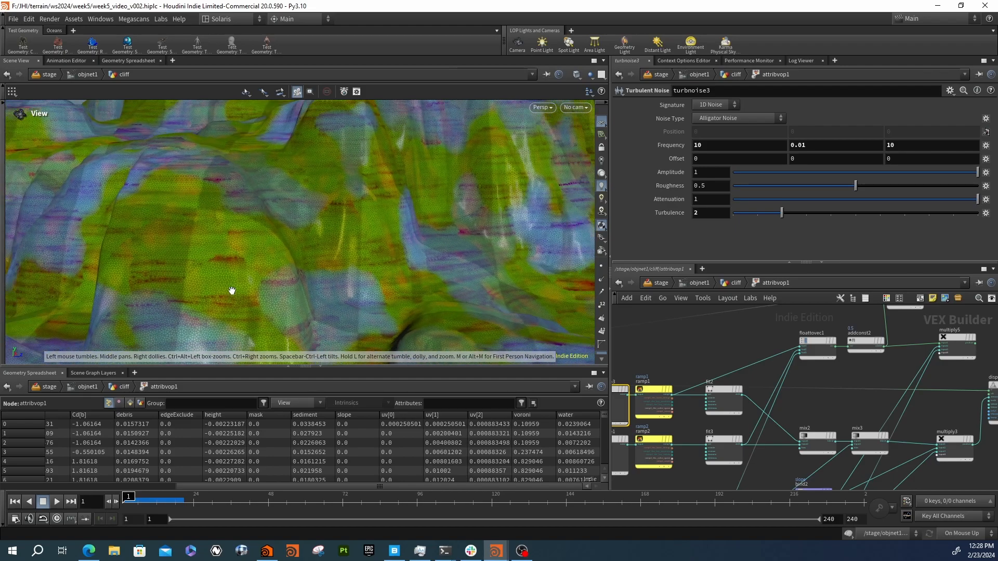
pyautogui.scroll(-3, 245, 280)
pyautogui.scroll(-5, 363, 229)
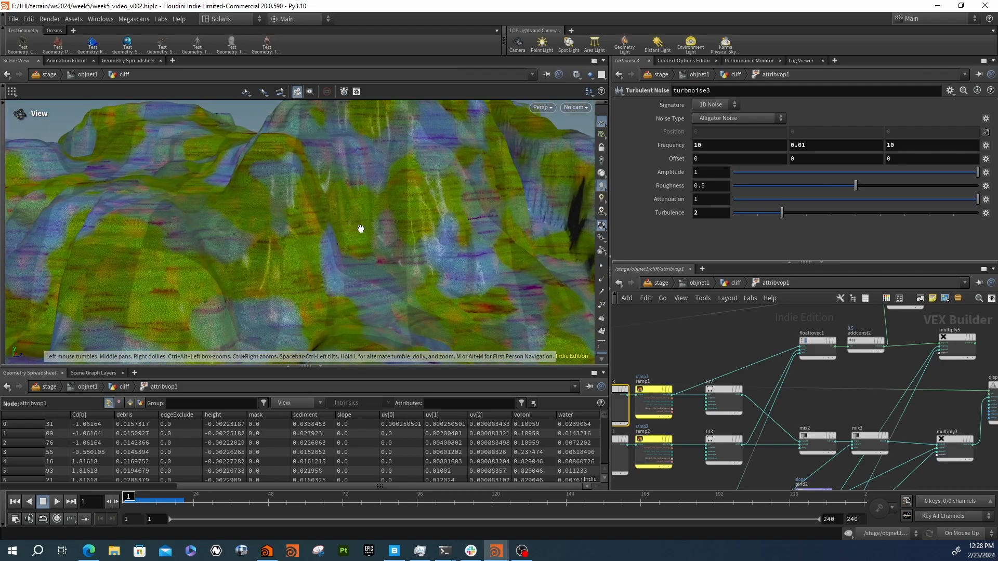
# - Examine the colour pattern of the noise layers on the cliff terrain, close up, from afar and from above
pyautogui.scroll(-3, 347, 241)
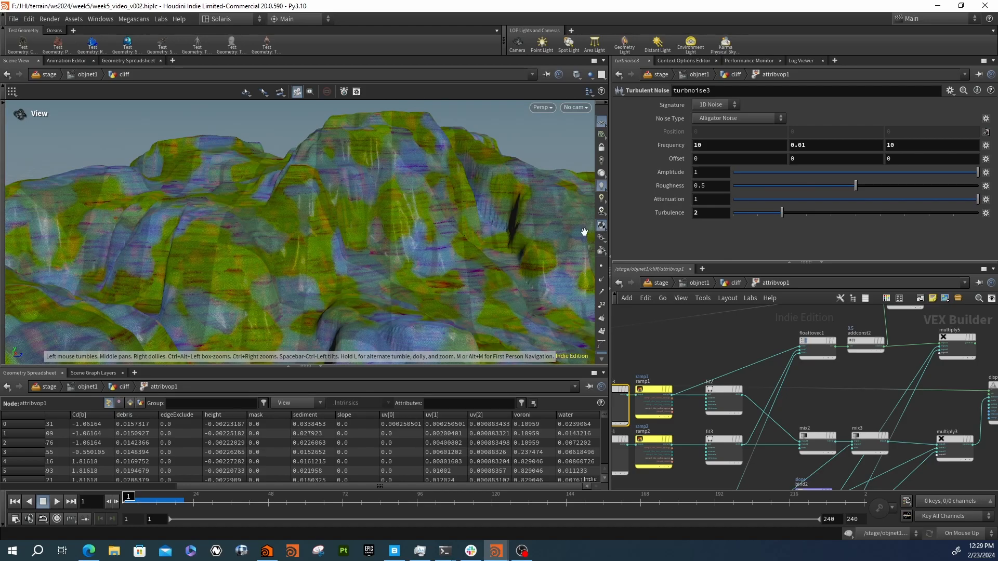
pyautogui.moveTo(409, 216); pyautogui.dragTo(412, 238)
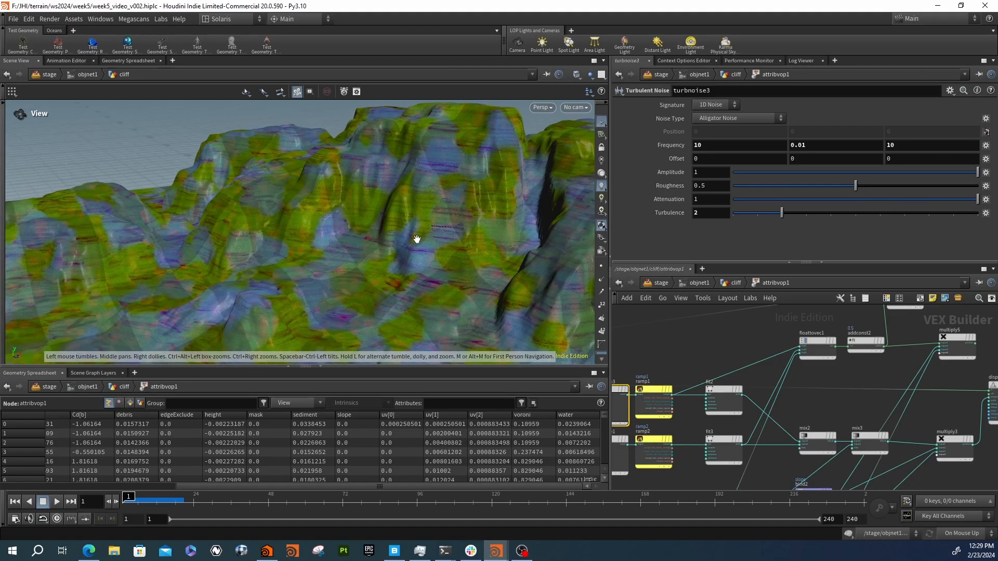
pyautogui.moveTo(280, 284)
pyautogui.mouseDown()
pyautogui.moveTo(312, 356)
pyautogui.moveTo(274, 292)
pyautogui.mouseUp()
pyautogui.moveTo(274, 292); pyautogui.dragTo(447, 243, button='right')
pyautogui.moveTo(88, 291); pyautogui.dragTo(171, 274)
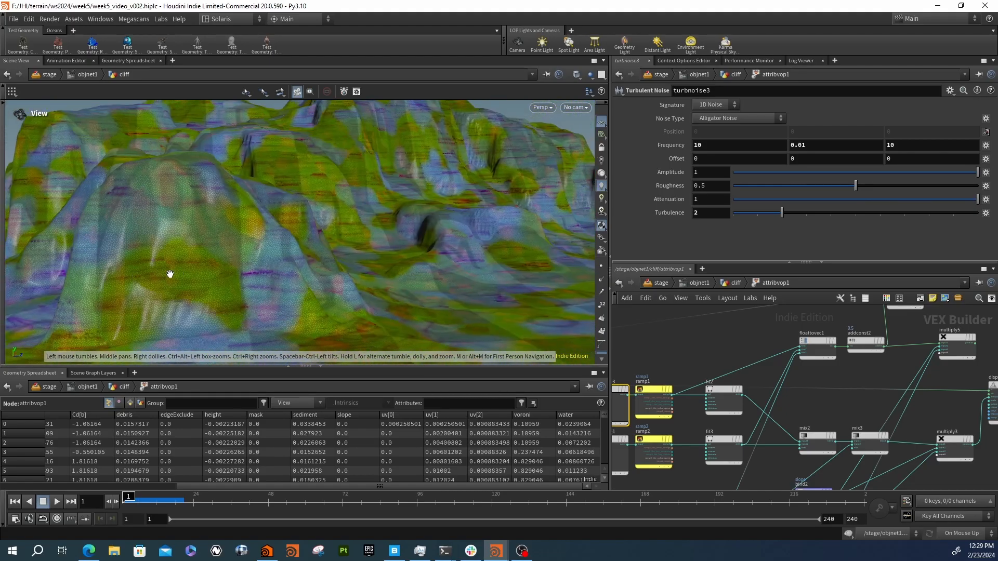
pyautogui.moveTo(161, 269); pyautogui.dragTo(445, 259, button='right')
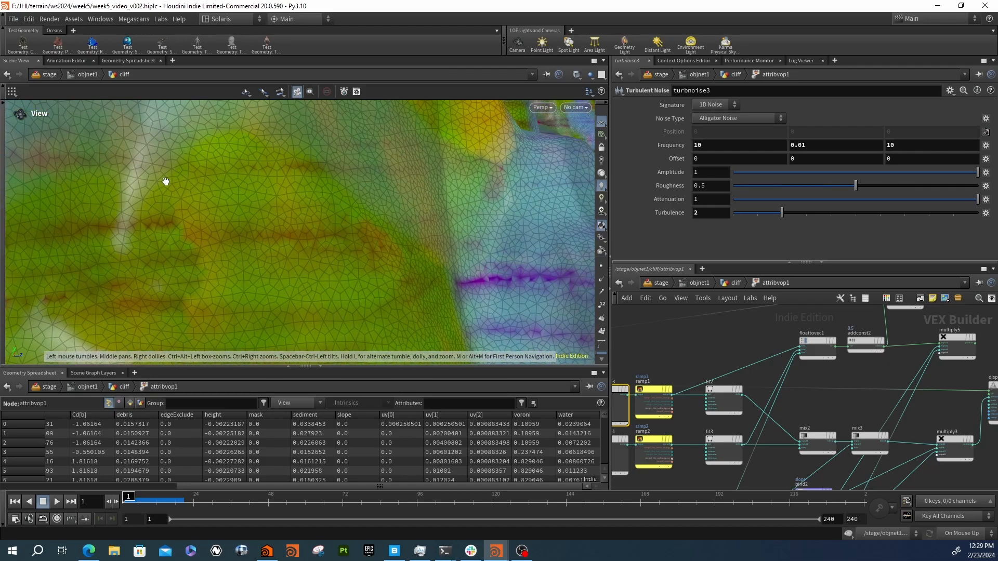
pyautogui.moveTo(302, 260); pyautogui.dragTo(107, 258, button='right')
pyautogui.moveTo(107, 258); pyautogui.dragTo(214, 272)
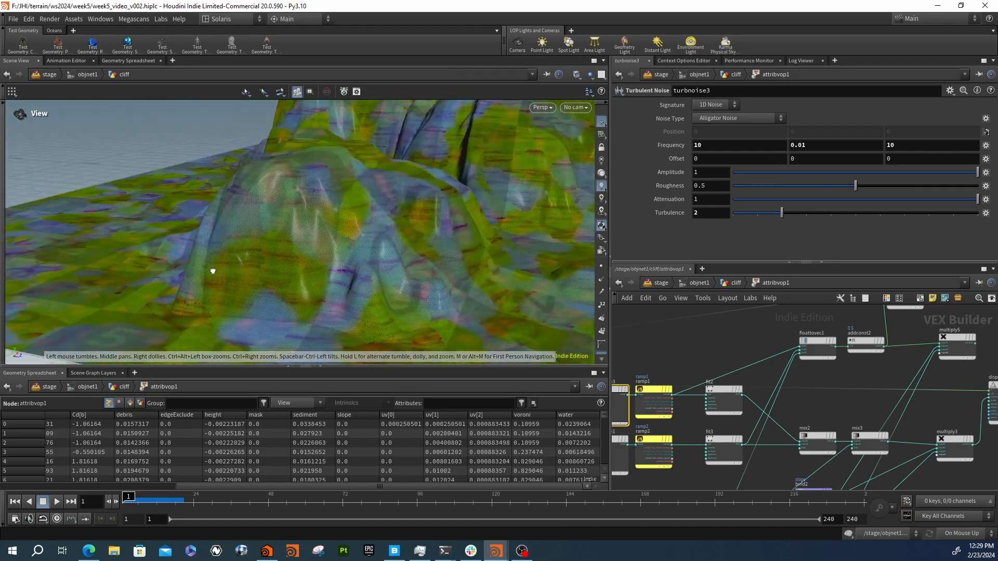
pyautogui.moveTo(213, 271); pyautogui.dragTo(219, 260, button='right')
pyautogui.moveTo(450, 270); pyautogui.dragTo(508, 292)
pyautogui.moveTo(507, 276); pyautogui.dragTo(392, 255, button='right')
pyautogui.moveTo(480, 235); pyautogui.dragTo(313, 185)
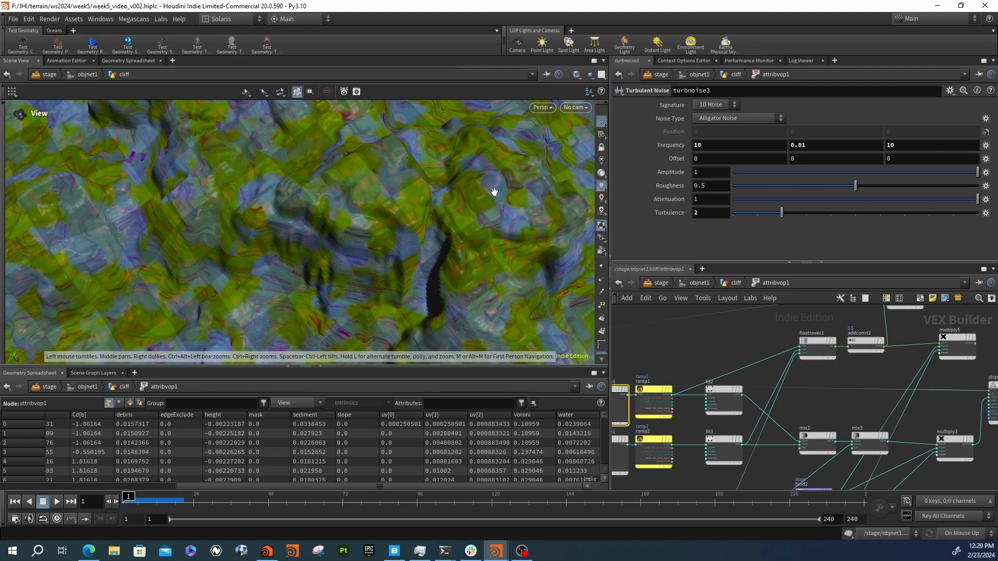
pyautogui.moveTo(509, 252); pyautogui.dragTo(456, 268, button='middle')
# - Wire the slope bind and the fitted edgeExclude mask into multiply5 and check the masked colour on the cliff
pyautogui.moveTo(909, 370); pyautogui.dragTo(813, 307, button='middle')
pyautogui.moveTo(707, 425); pyautogui.dragTo(762, 406, button='middle')
pyautogui.moveTo(744, 393); pyautogui.dragTo(739, 410)
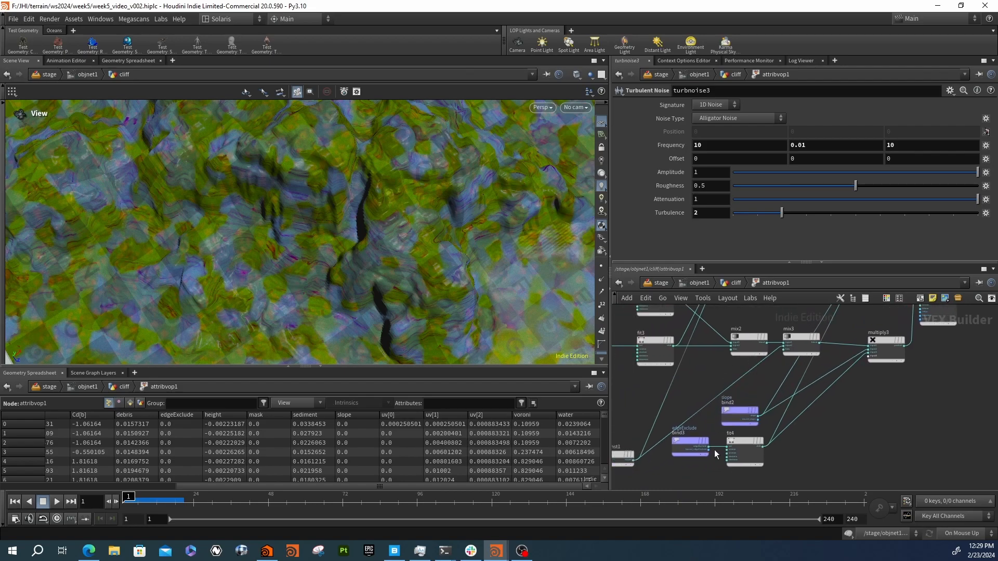
pyautogui.moveTo(869, 393); pyautogui.dragTo(754, 489, button='middle')
pyautogui.moveTo(776, 374); pyautogui.dragTo(765, 412, button='middle')
pyautogui.moveTo(693, 340); pyautogui.dragTo(781, 376)
pyautogui.moveTo(324, 246); pyautogui.dragTo(259, 232)
pyautogui.moveTo(258, 231); pyautogui.dragTo(433, 234, button='right')
pyautogui.moveTo(433, 233); pyautogui.dragTo(348, 179)
pyautogui.moveTo(394, 244); pyautogui.dragTo(370, 244)
# - Reposition the edgeExclude bind closer to fit4, below the slope bind
pyautogui.moveTo(756, 459); pyautogui.dragTo(771, 384, button='middle')
pyautogui.scroll(-3, 756, 420)
pyautogui.moveTo(707, 473); pyautogui.dragTo(733, 448, button='middle')
pyautogui.scroll(4, 732, 447)
pyautogui.scroll(-1, 733, 445)
pyautogui.moveTo(647, 440)
pyautogui.mouseDown()
pyautogui.moveTo(660, 450)
pyautogui.moveTo(715, 448)
pyautogui.moveTo(665, 447)
pyautogui.mouseUp()
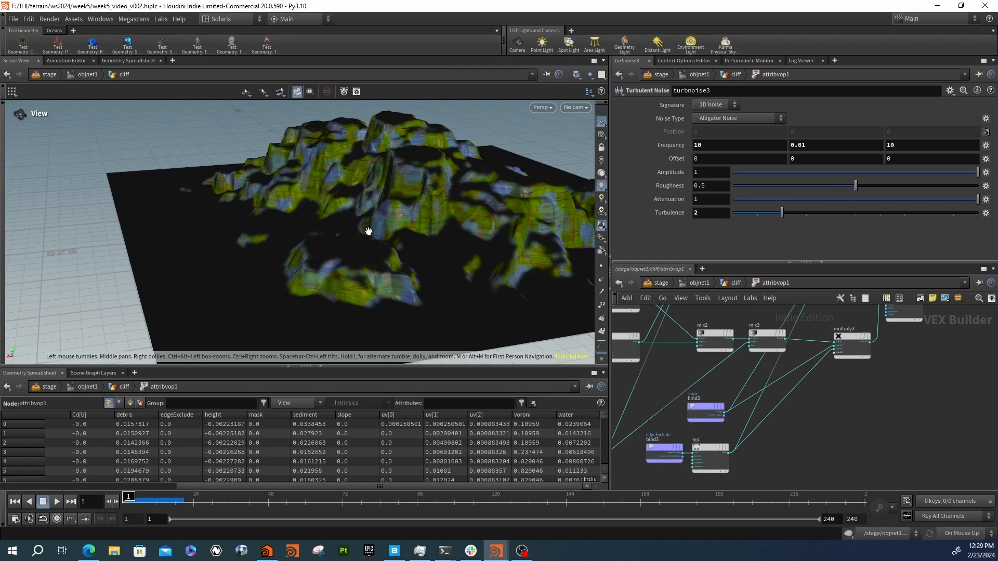
# - Try cutting the wire from fit4 to multiply5, and undo the cut
pyautogui.moveTo(874, 308); pyautogui.dragTo(808, 399, button='middle')
pyautogui.moveTo(796, 356)
pyautogui.mouseDown(button='middle')
pyautogui.moveTo(801, 390)
pyautogui.moveTo(780, 364)
pyautogui.moveTo(811, 288)
pyautogui.moveTo(826, 422)
pyautogui.moveTo(863, 292)
pyautogui.mouseUp(button='middle')
pyautogui.moveTo(799, 463); pyautogui.dragTo(809, 434, button='middle')
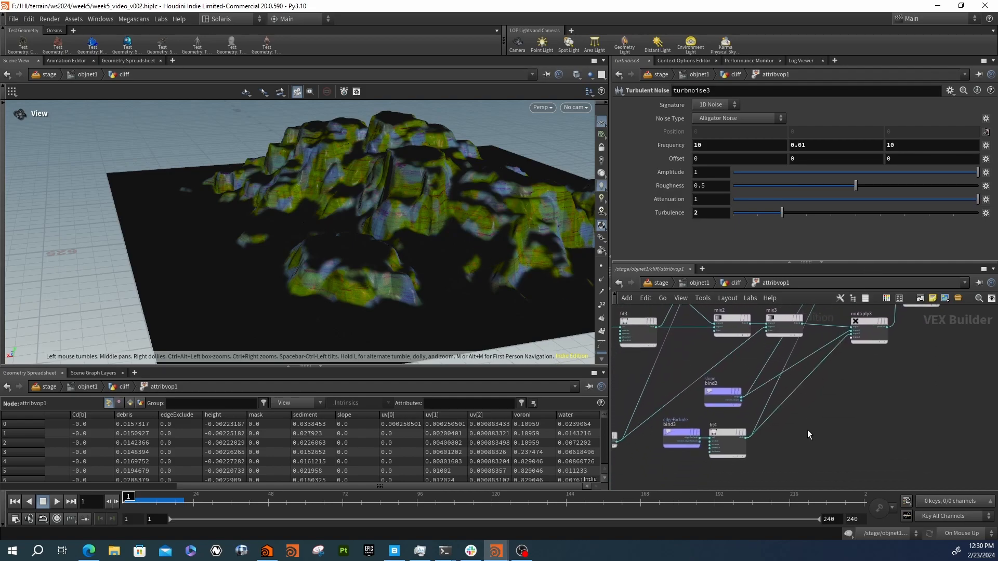
pyautogui.press('y')
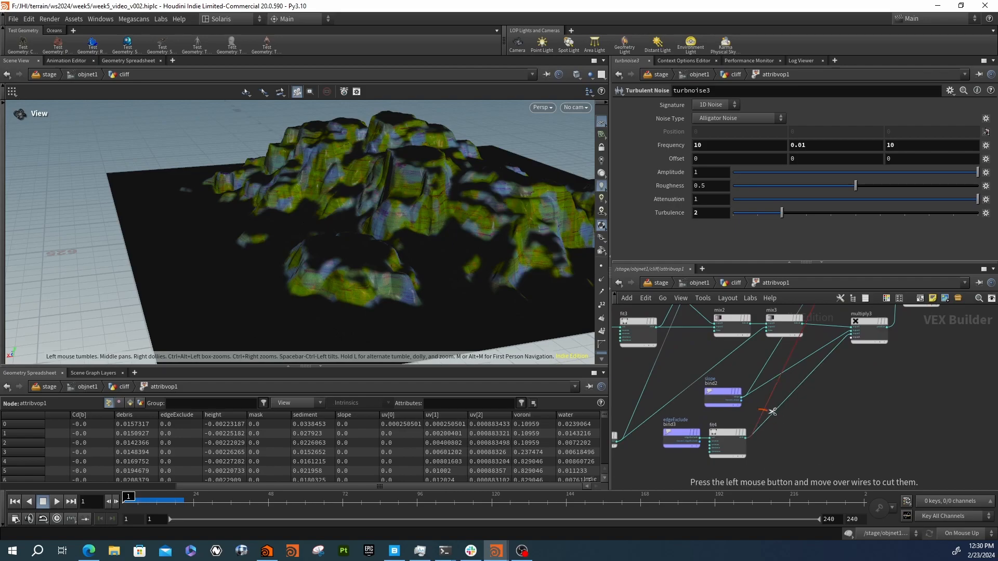
pyautogui.moveTo(773, 412); pyautogui.dragTo(769, 416)
pyautogui.moveTo(862, 410); pyautogui.dragTo(807, 529, button='middle')
pyautogui.hotkey('ctrl', 'z')
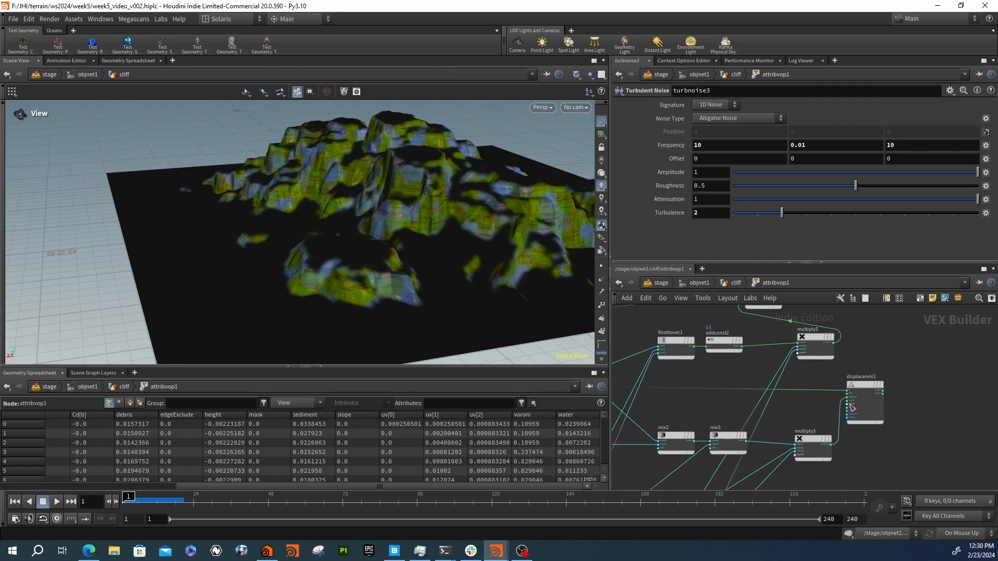
# - Inspect the edgeExclude bind and fit4, cut fit4's wire to multiply5 again for comparison, and restore it
pyautogui.moveTo(842, 470); pyautogui.dragTo(814, 384, button='middle')
pyautogui.click(698, 448)
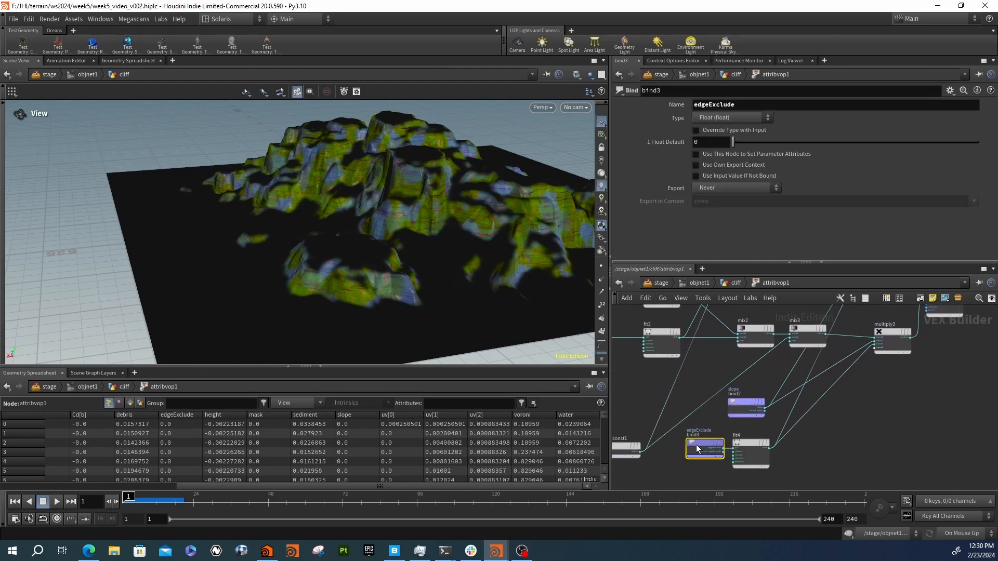
pyautogui.click(747, 443)
pyautogui.press('y')
pyautogui.moveTo(781, 415); pyautogui.dragTo(799, 416)
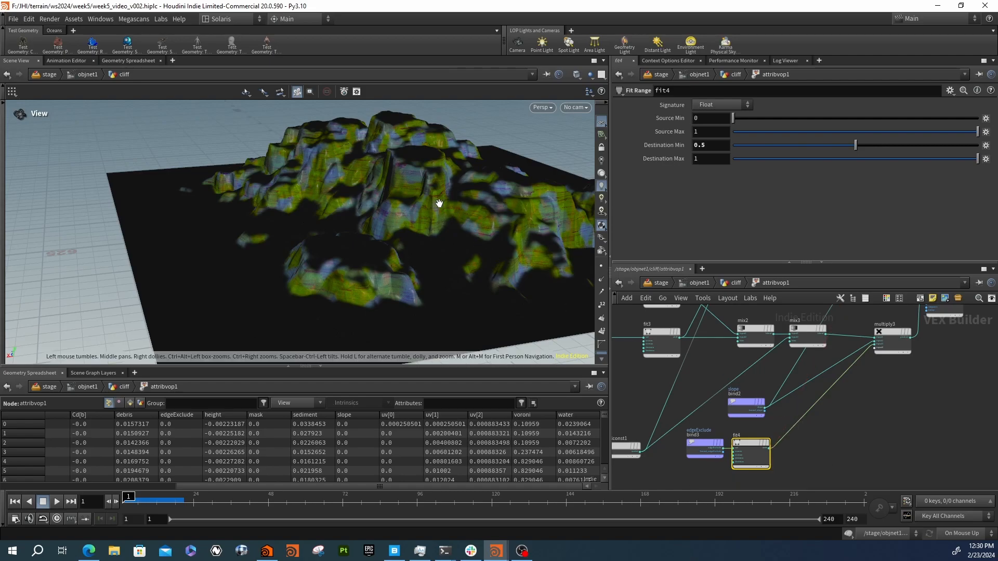
pyautogui.hotkey('ctrl', 'z')
# - Move geometryvopoutput1 beside displacenml1 and connect the displaced position to its P input
pyautogui.scroll(10, 433, 207)
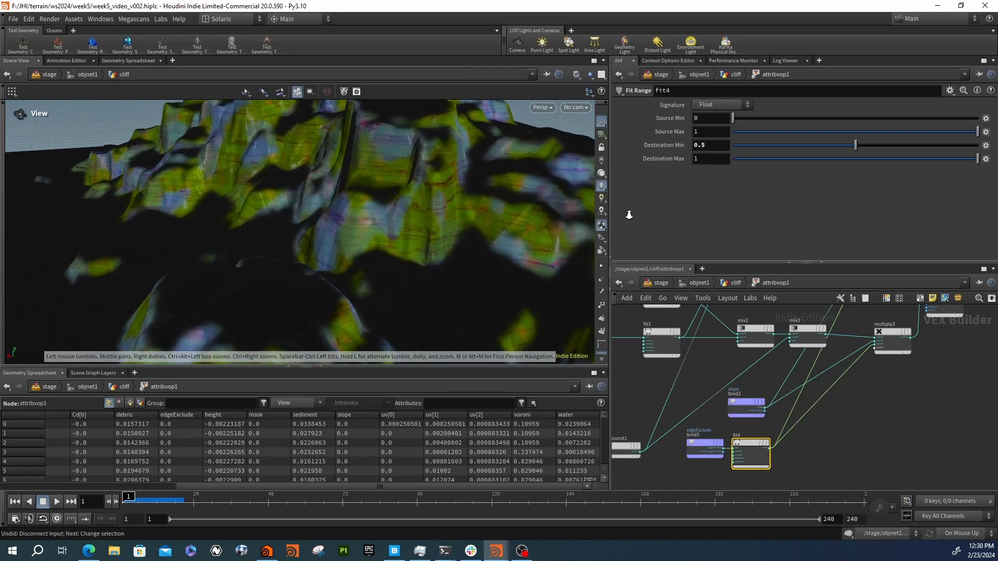
pyautogui.moveTo(468, 215); pyautogui.dragTo(498, 248)
pyautogui.scroll(-2, 778, 424)
pyautogui.moveTo(778, 424); pyautogui.dragTo(776, 494, button='middle')
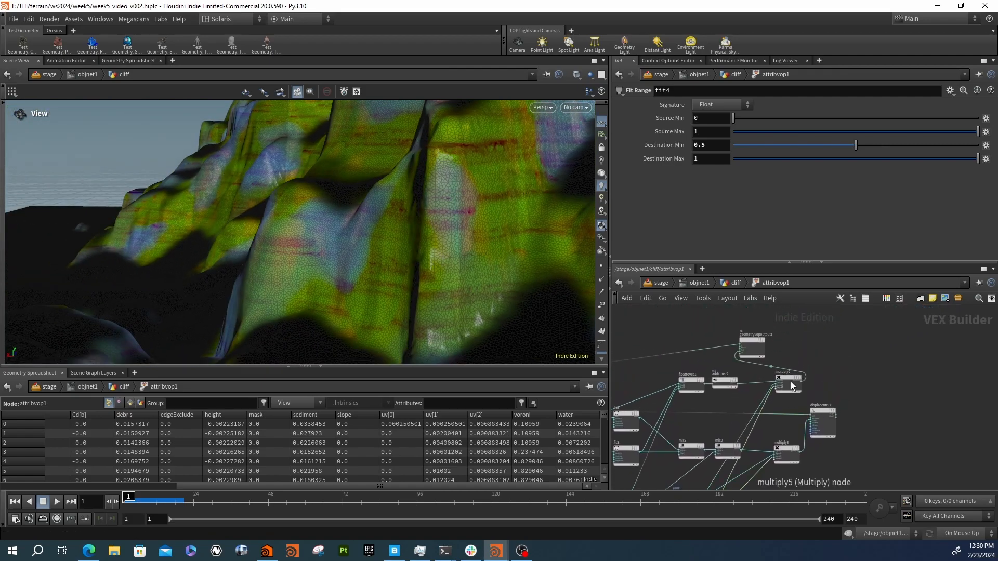
pyautogui.scroll(2, 791, 381)
pyautogui.moveTo(738, 328); pyautogui.dragTo(932, 413)
pyautogui.scroll(2, 865, 434)
pyautogui.moveTo(850, 426); pyautogui.dragTo(933, 403)
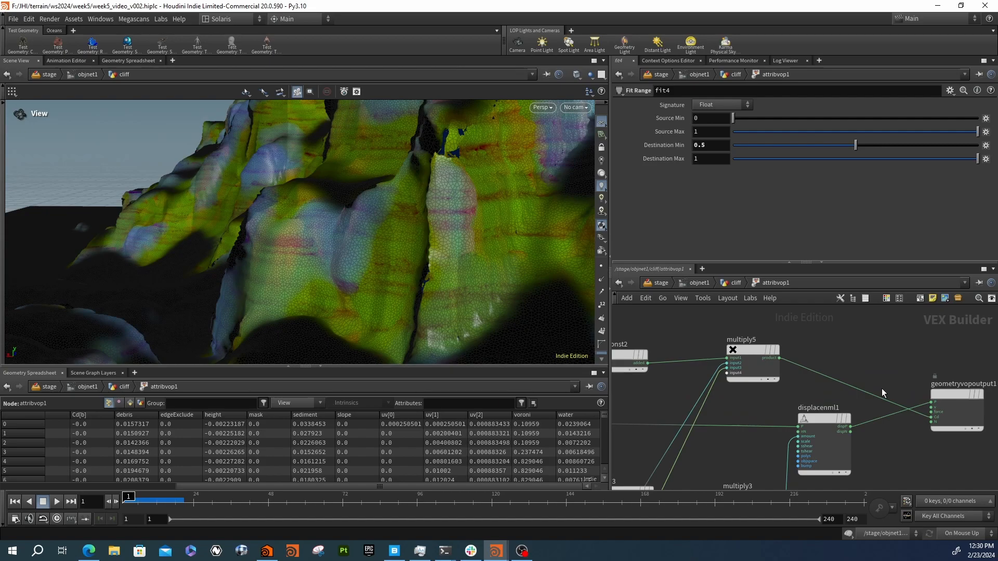
# - Go up to the cliff geometry network and display the color1 node
pyautogui.click(731, 285)
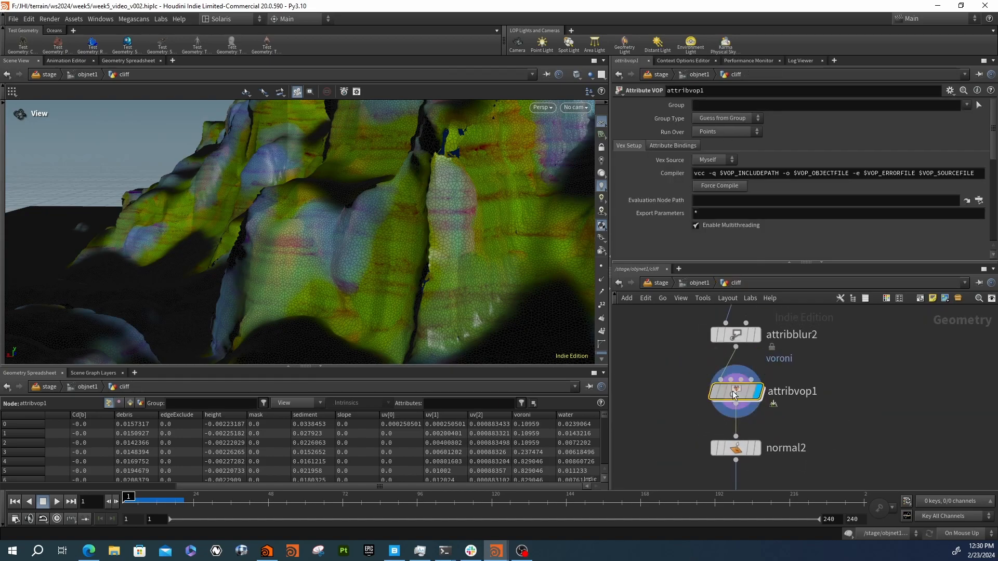
pyautogui.scroll(-3, 837, 386)
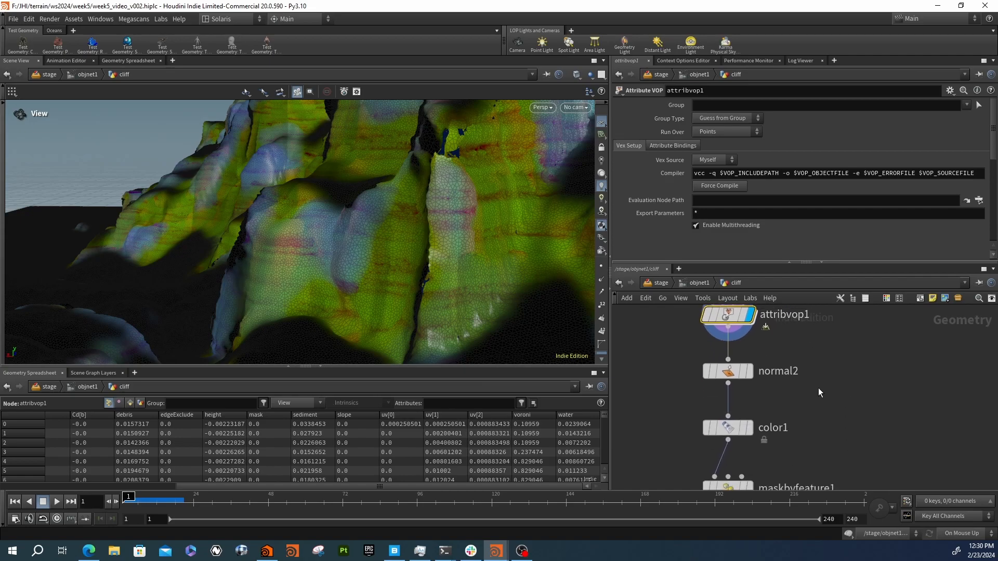
pyautogui.click(750, 428)
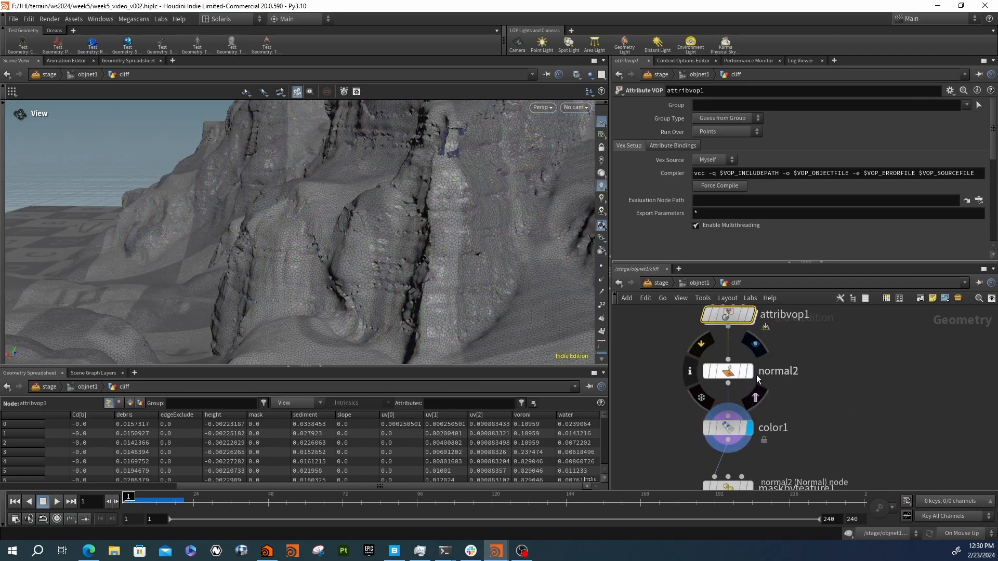
# - Bypass normal2 to compare the cliff shading without recomputed normals, and re-enable it
pyautogui.click(703, 343)
pyautogui.moveTo(343, 288); pyautogui.dragTo(416, 306)
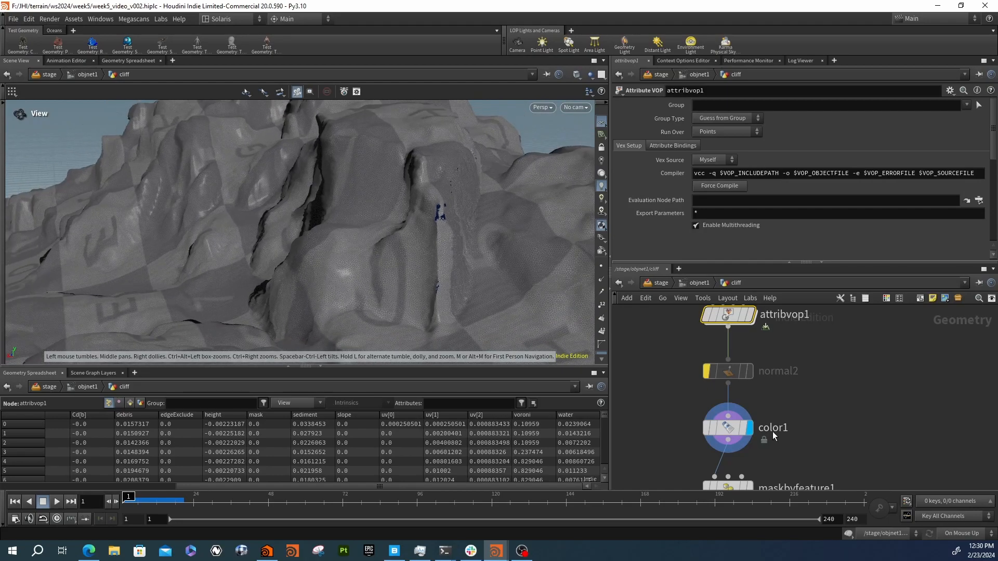
pyautogui.click(706, 371)
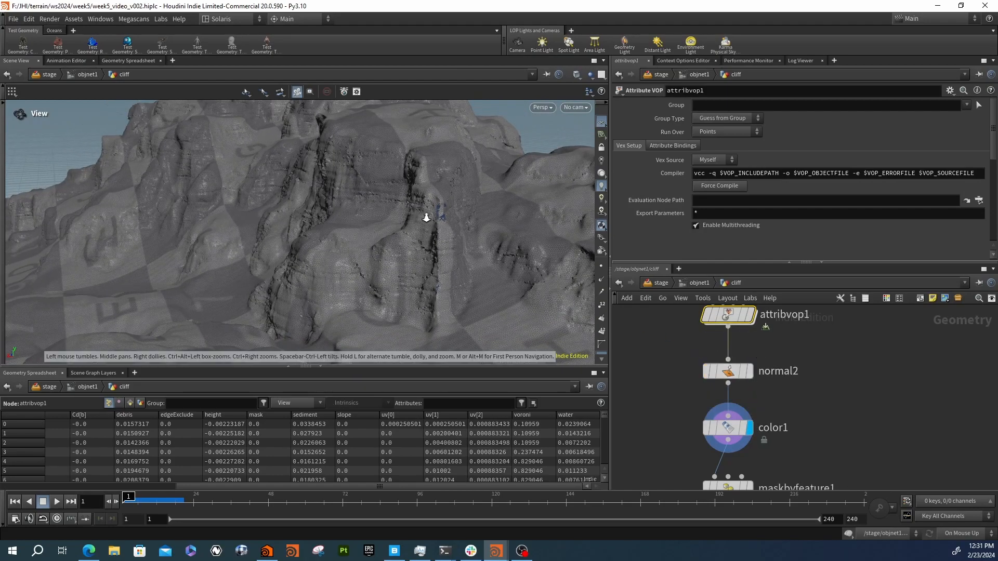
# - Examine the displaced cliff surface close up and from a distance
pyautogui.moveTo(425, 217); pyautogui.dragTo(619, 234, button='right')
pyautogui.moveTo(458, 218); pyautogui.dragTo(613, 223, button='right')
pyautogui.moveTo(506, 206); pyautogui.dragTo(507, 177, button='middle')
pyautogui.moveTo(507, 178)
pyautogui.mouseDown()
pyautogui.moveTo(444, 205)
pyautogui.moveTo(343, 205)
pyautogui.moveTo(333, 190)
pyautogui.mouseUp()
pyautogui.moveTo(332, 189)
pyautogui.mouseDown(button='right')
pyautogui.moveTo(379, 216)
pyautogui.moveTo(481, 220)
pyautogui.moveTo(543, 239)
pyautogui.mouseUp(button='right')
pyautogui.moveTo(544, 239); pyautogui.dragTo(415, 271)
pyautogui.moveTo(294, 270); pyautogui.dragTo(496, 300)
pyautogui.moveTo(495, 299); pyautogui.dragTo(542, 333, button='right')
pyautogui.moveTo(504, 334); pyautogui.dragTo(350, 277, button='middle')
pyautogui.moveTo(350, 277); pyautogui.dragTo(530, 299)
# - Display the LO output node to compare it with the detailed cliff
pyautogui.moveTo(834, 383)
pyautogui.mouseDown(button='middle')
pyautogui.moveTo(757, 417)
pyautogui.moveTo(739, 457)
pyautogui.moveTo(775, 437)
pyautogui.mouseUp(button='middle')
pyautogui.scroll(-4, 777, 402)
pyautogui.scroll(2, 808, 394)
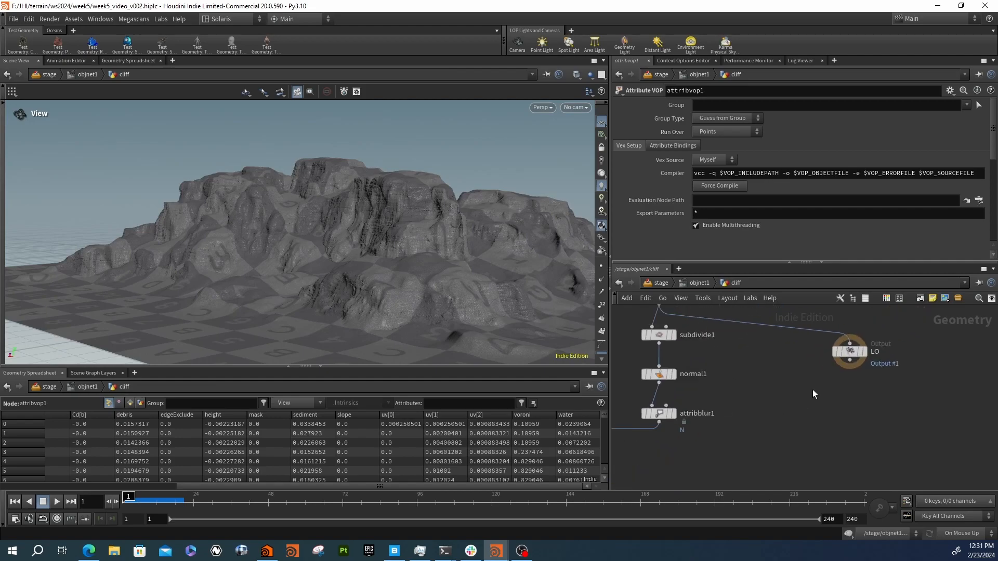
pyautogui.click(865, 354)
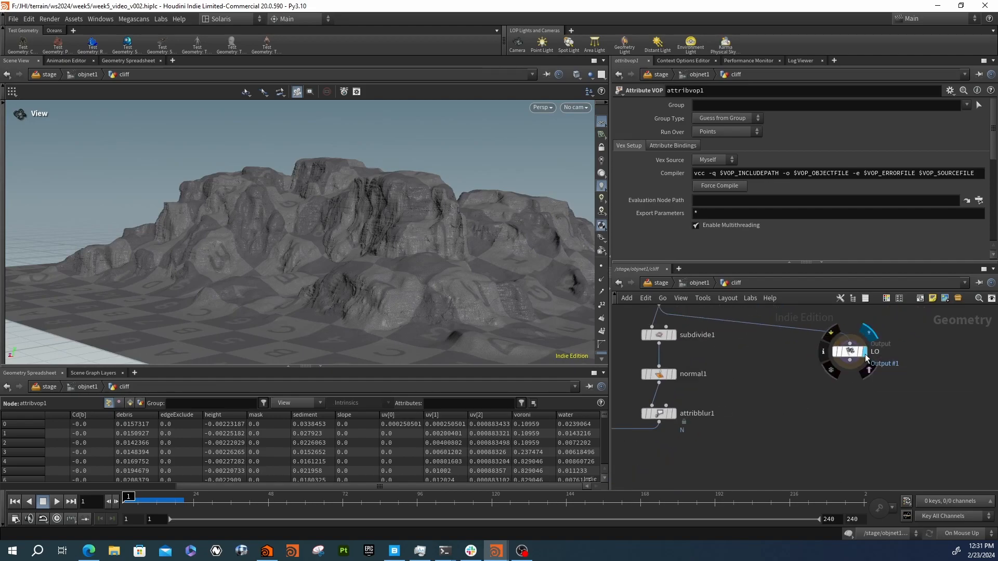
# - Display attribvop1 and switch back to color1 to compare the masked colours with the grey displaced cliff
pyautogui.moveTo(750, 430); pyautogui.dragTo(874, 349, button='middle')
pyautogui.moveTo(801, 400); pyautogui.dragTo(864, 338, button='middle')
pyautogui.click(754, 383)
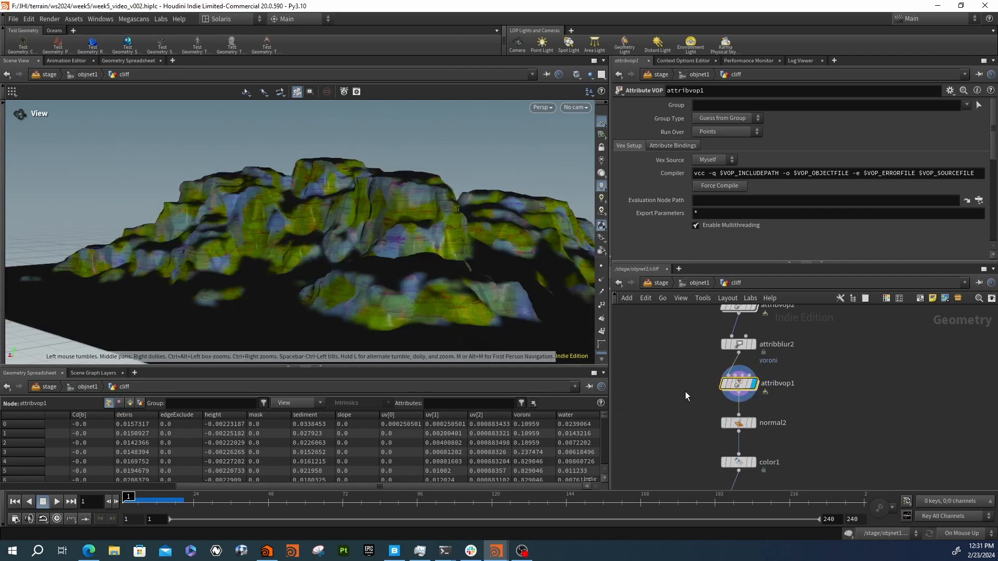
pyautogui.click(755, 461)
pyautogui.moveTo(411, 226); pyautogui.dragTo(397, 272)
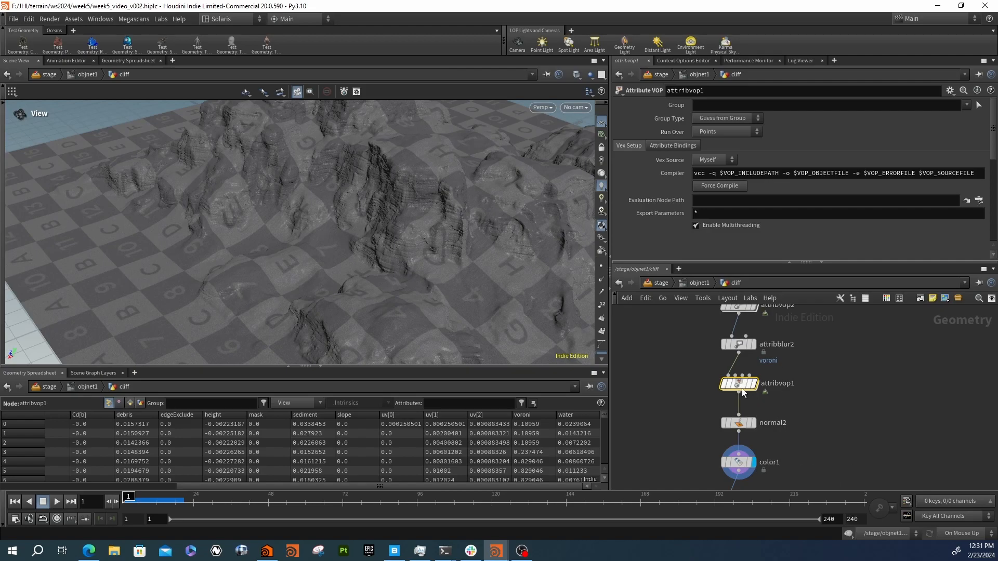
# - Bypass subdivide1 to compare the displacement on the coarser mesh, and re-enable it
pyautogui.moveTo(741, 385)
pyautogui.moveTo(873, 377); pyautogui.dragTo(818, 477, button='middle')
pyautogui.moveTo(862, 428); pyautogui.dragTo(800, 482, button='middle')
pyautogui.scroll(-2, 800, 481)
pyautogui.scroll(2, 784, 397)
pyautogui.moveTo(779, 413); pyautogui.dragTo(799, 379, button='middle')
pyautogui.moveTo(754, 356)
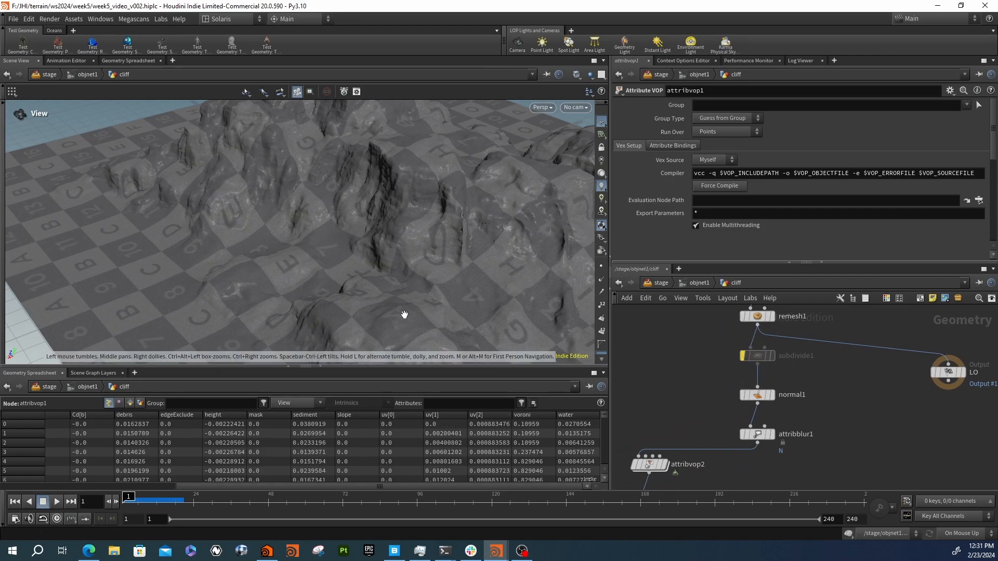
pyautogui.moveTo(408, 245); pyautogui.dragTo(501, 263)
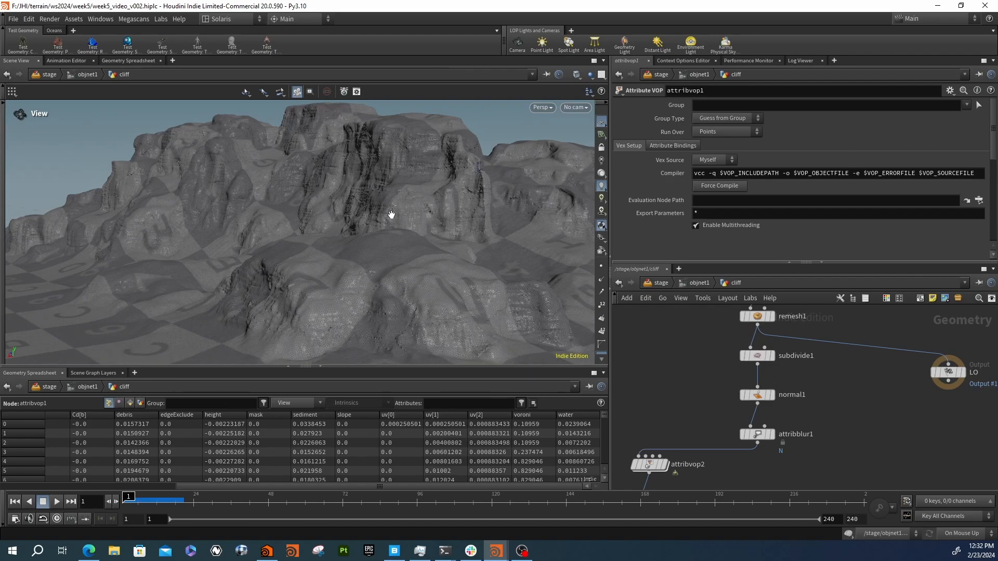
# - Examine the rock layering and cracks of the displaced cliff walls from several angles
pyautogui.moveTo(370, 207); pyautogui.dragTo(321, 239)
pyautogui.moveTo(321, 239); pyautogui.dragTo(390, 246, button='right')
pyautogui.moveTo(390, 246); pyautogui.dragTo(383, 279)
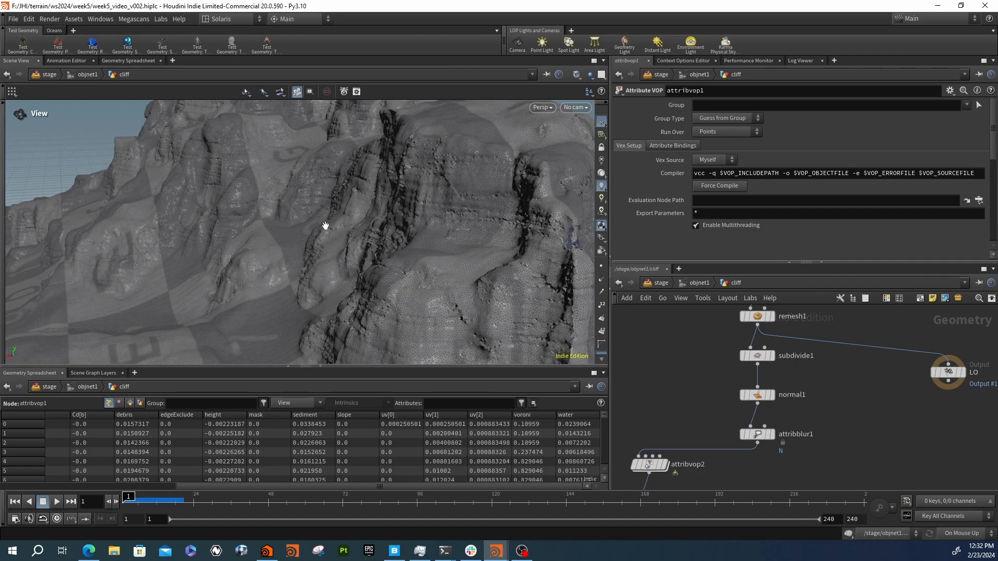
pyautogui.moveTo(340, 231); pyautogui.dragTo(452, 239)
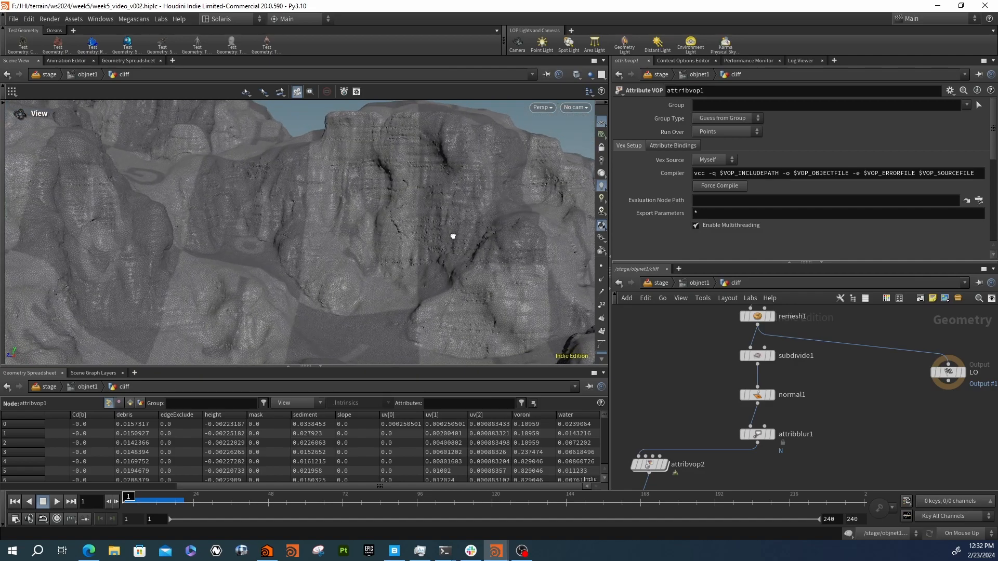
pyautogui.moveTo(455, 297); pyautogui.dragTo(497, 153)
pyautogui.moveTo(498, 249); pyautogui.dragTo(352, 175)
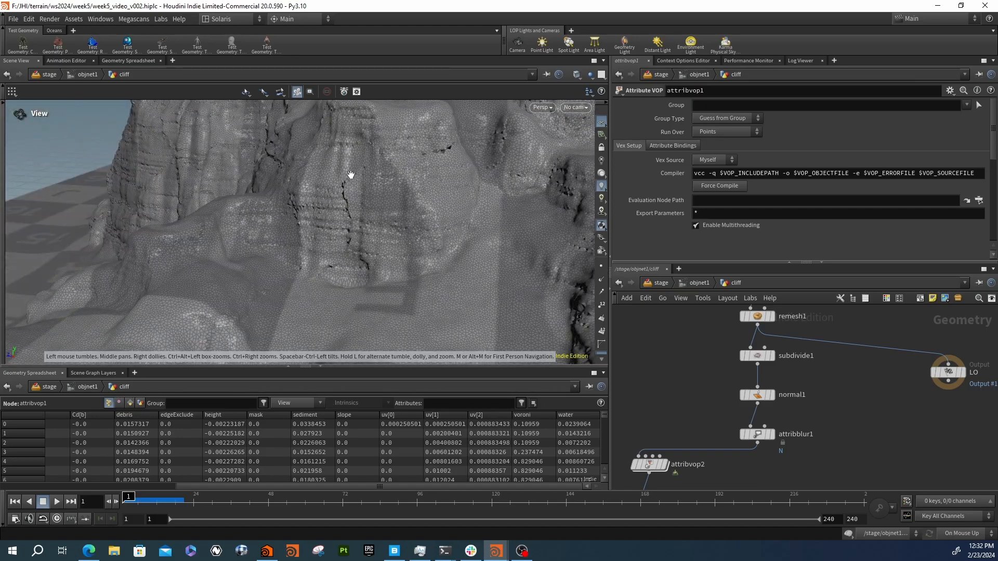
pyautogui.moveTo(382, 253); pyautogui.dragTo(299, 224)
# - Look over the mask, smooth and wrangle nodes below color1 and the creased areas of the cliff wall
pyautogui.scroll(-1, 702, 432)
pyautogui.moveTo(701, 432); pyautogui.dragTo(726, 372, button='middle')
pyautogui.scroll(-3, 728, 372)
pyautogui.moveTo(737, 420); pyautogui.dragTo(729, 395, button='middle')
pyautogui.scroll(3, 724, 448)
pyautogui.moveTo(725, 449); pyautogui.dragTo(769, 369, button='middle')
pyautogui.scroll(2, 714, 372)
pyautogui.moveTo(325, 192); pyautogui.dragTo(376, 226)
pyautogui.moveTo(376, 226); pyautogui.dragTo(357, 243, button='right')
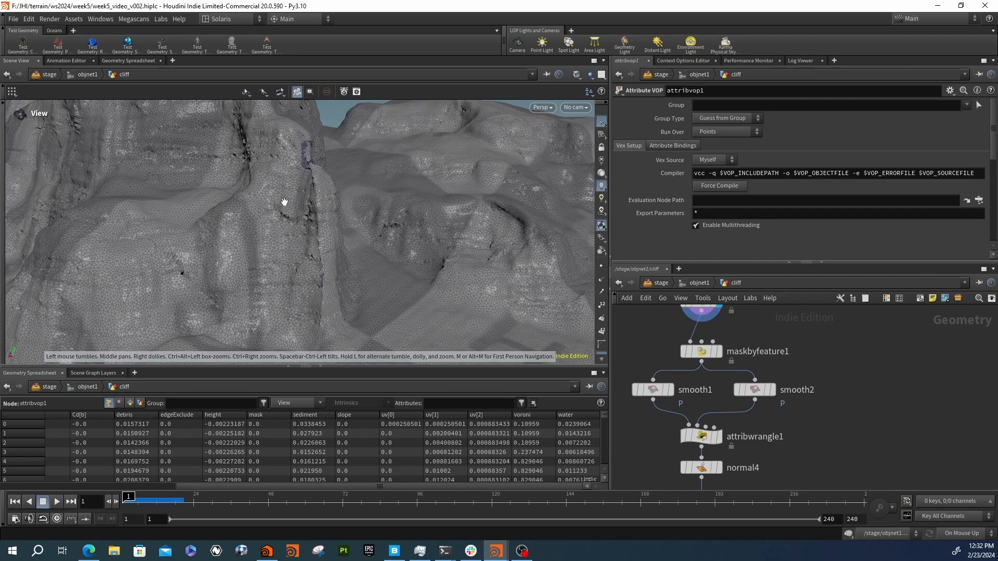
# - Display maskbyfeature1 and visualize its mask attribute on the cliff from the node's information
pyautogui.moveTo(713, 385); pyautogui.dragTo(717, 424, button='middle')
pyautogui.moveTo(710, 398)
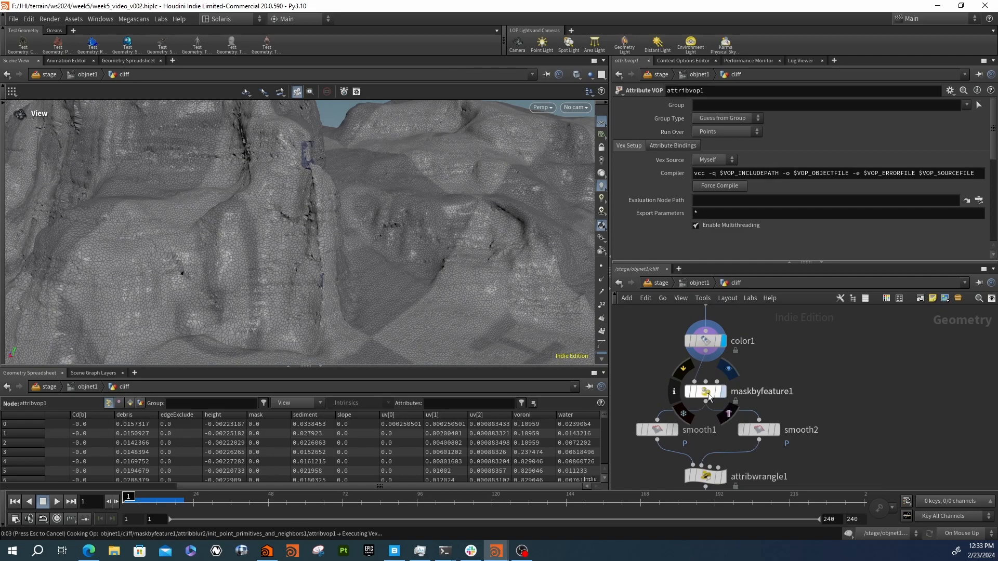
pyautogui.click(709, 398)
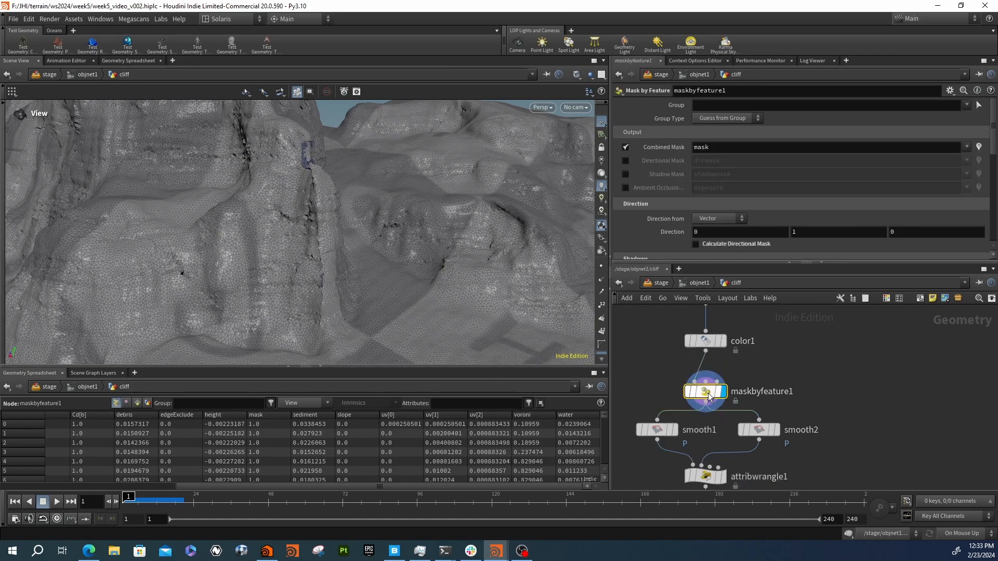
pyautogui.click(675, 392)
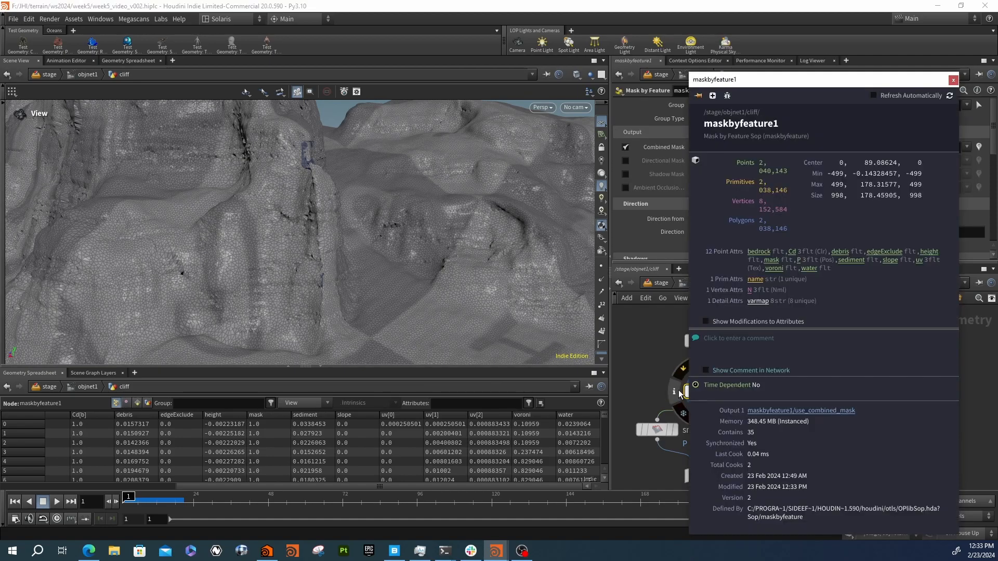
pyautogui.click(771, 260)
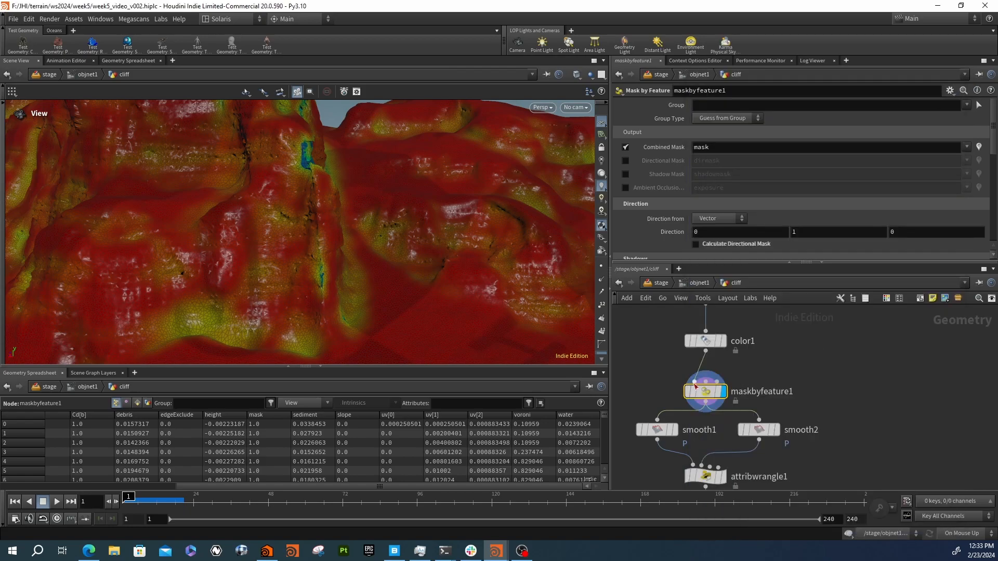
# - Examine maskbyfeature1's direction, shadow, ambient occlusion, sampling and remap settings
pyautogui.moveTo(711, 398)
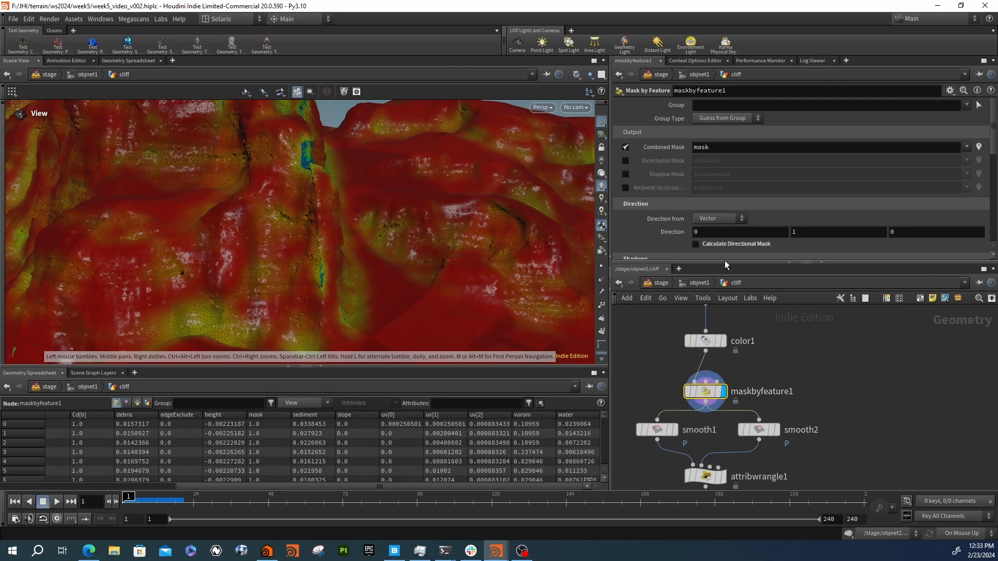
pyautogui.scroll(-4, 721, 197)
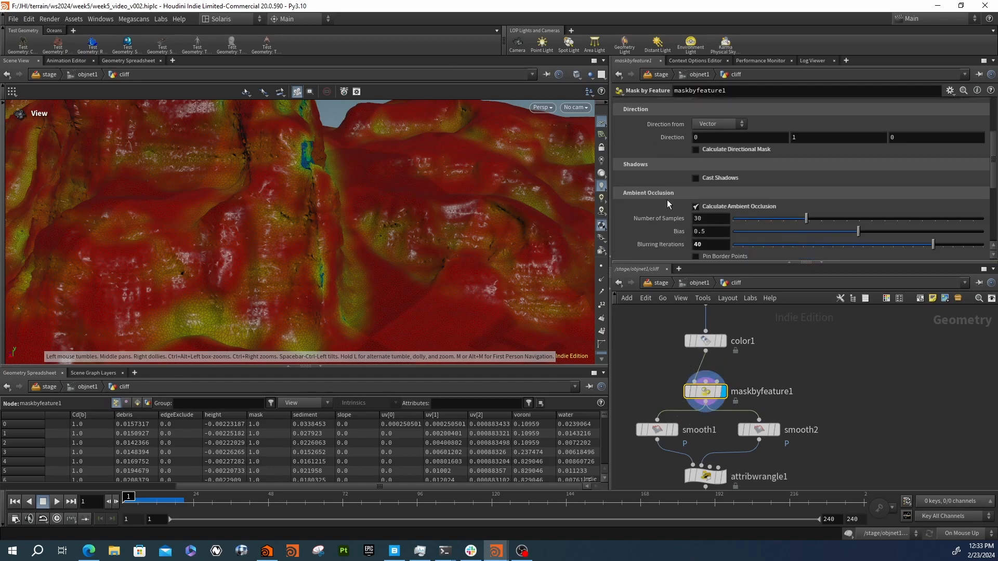
pyautogui.scroll(-4, 666, 200)
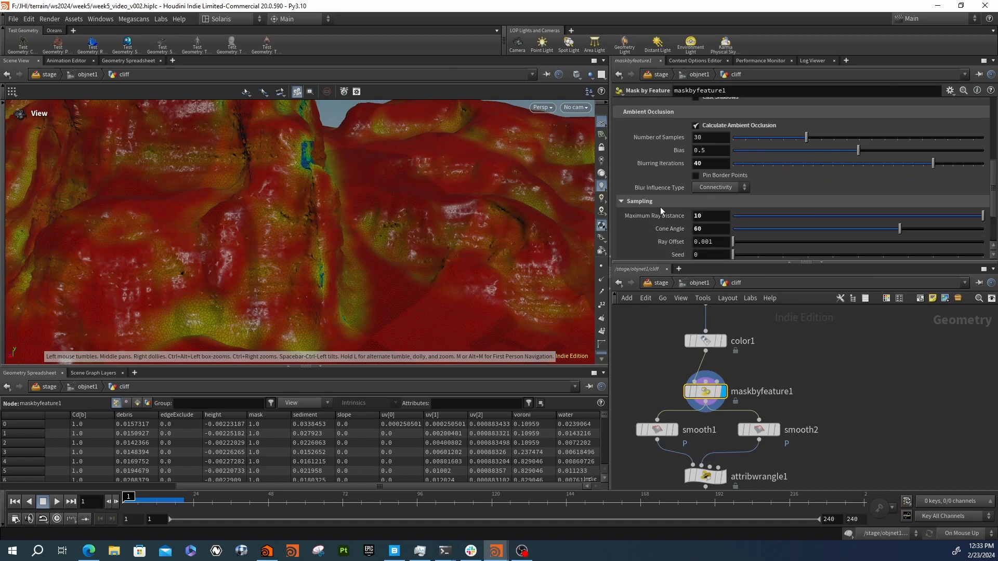
pyautogui.scroll(-1, 656, 233)
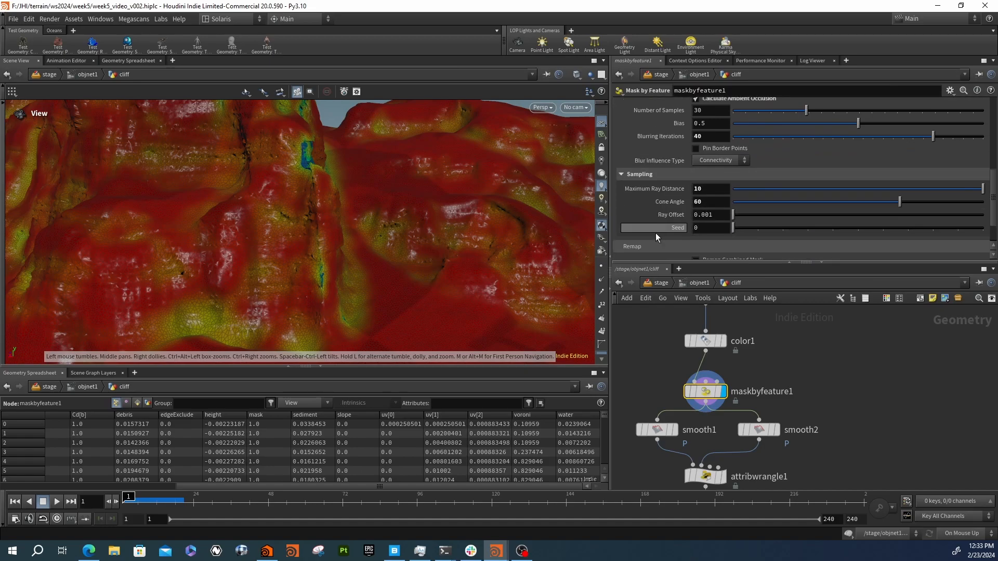
pyautogui.scroll(-1, 663, 221)
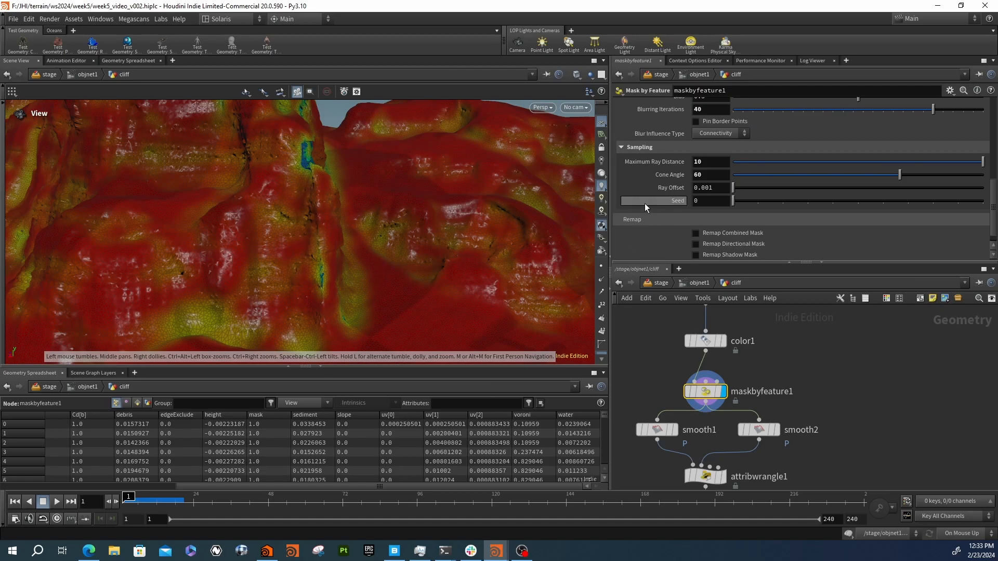
pyautogui.scroll(2, 647, 205)
pyautogui.scroll(5, 651, 203)
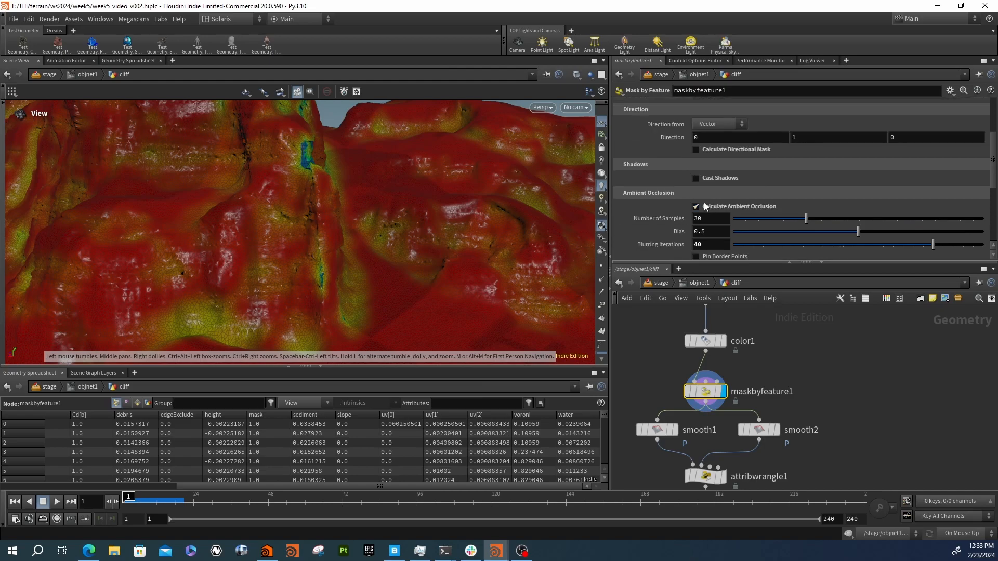
pyautogui.scroll(2, 696, 207)
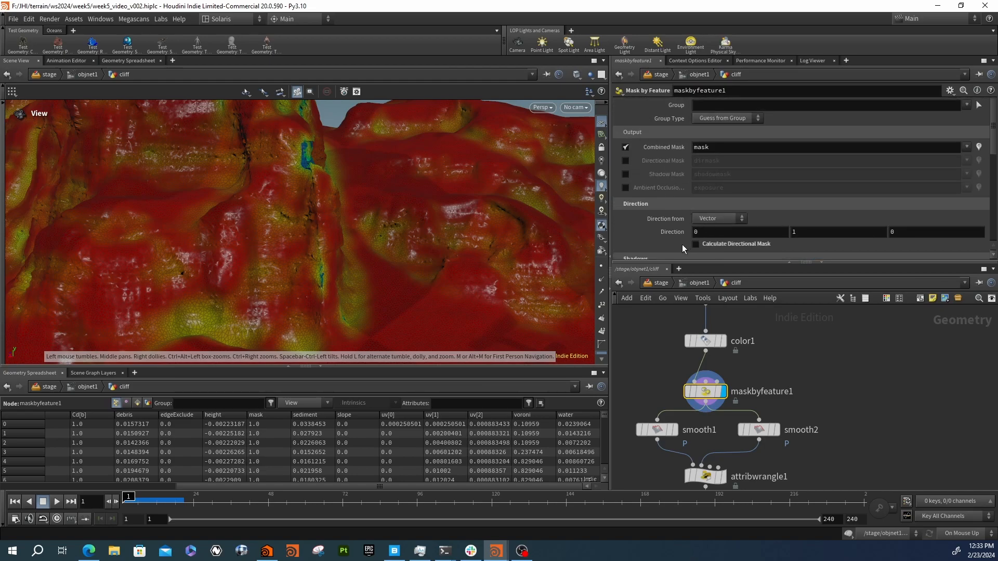
pyautogui.scroll(-2, 681, 234)
pyautogui.scroll(-2, 678, 222)
pyautogui.scroll(-2, 666, 229)
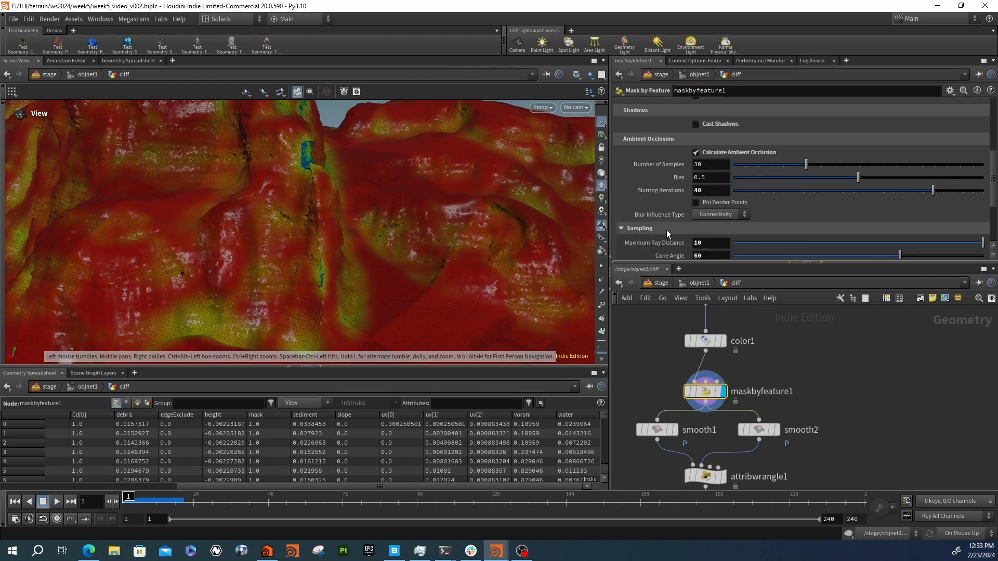
pyautogui.scroll(-1, 667, 230)
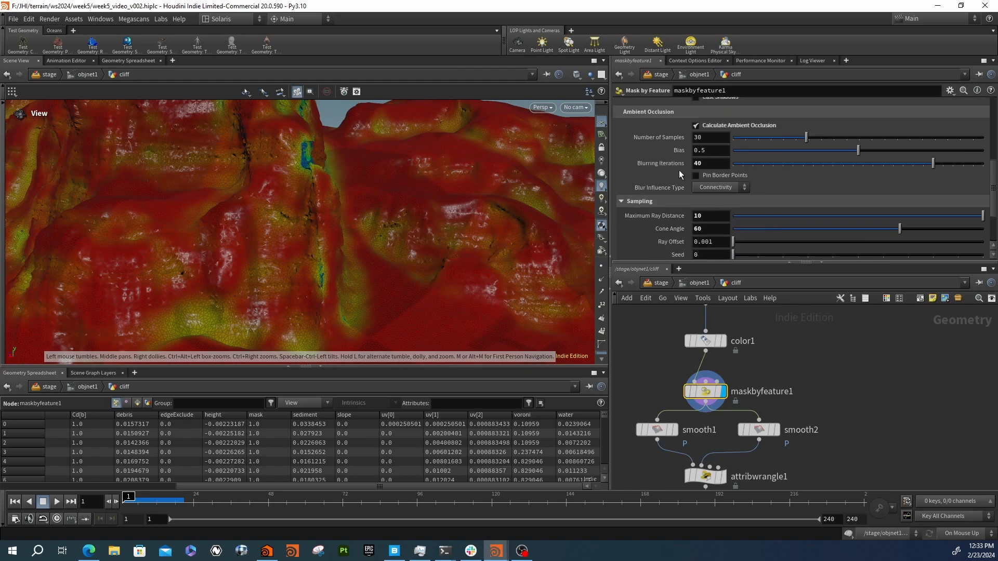
pyautogui.scroll(-3, 650, 187)
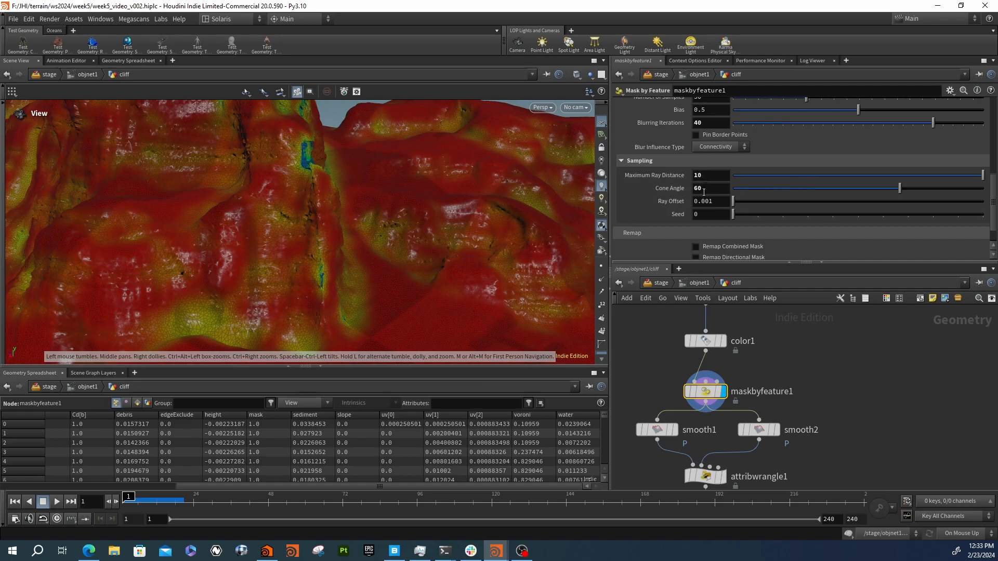
pyautogui.scroll(-2, 661, 228)
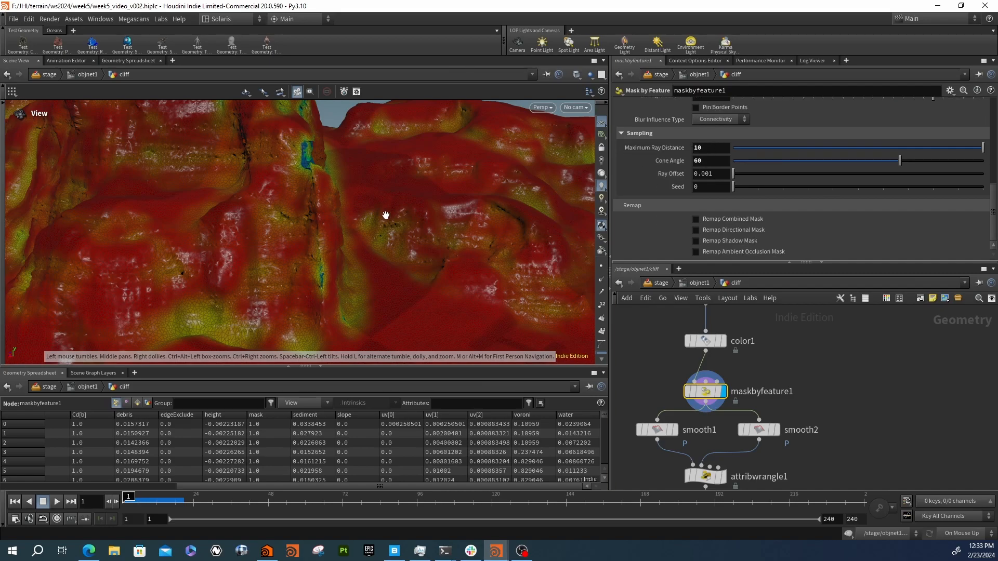
# - Inspect how the visualized mask covers the cliff's creases and overhangs from close up and from several angles
pyautogui.moveTo(301, 200); pyautogui.dragTo(260, 199)
pyautogui.moveTo(260, 198); pyautogui.dragTo(374, 152, button='right')
pyautogui.moveTo(374, 152); pyautogui.dragTo(314, 261, button='middle')
pyautogui.moveTo(289, 214); pyautogui.dragTo(213, 178)
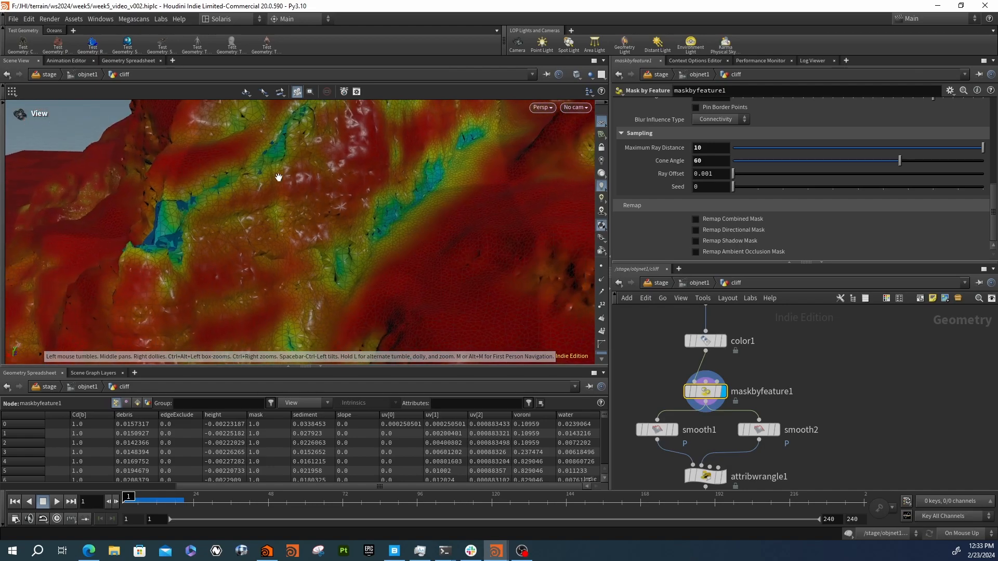
pyautogui.moveTo(359, 277)
pyautogui.mouseDown()
pyautogui.moveTo(401, 172)
pyautogui.moveTo(257, 205)
pyautogui.moveTo(368, 201)
pyautogui.moveTo(253, 209)
pyautogui.moveTo(302, 197)
pyautogui.mouseUp()
pyautogui.moveTo(781, 392); pyautogui.dragTo(849, 360, button='middle')
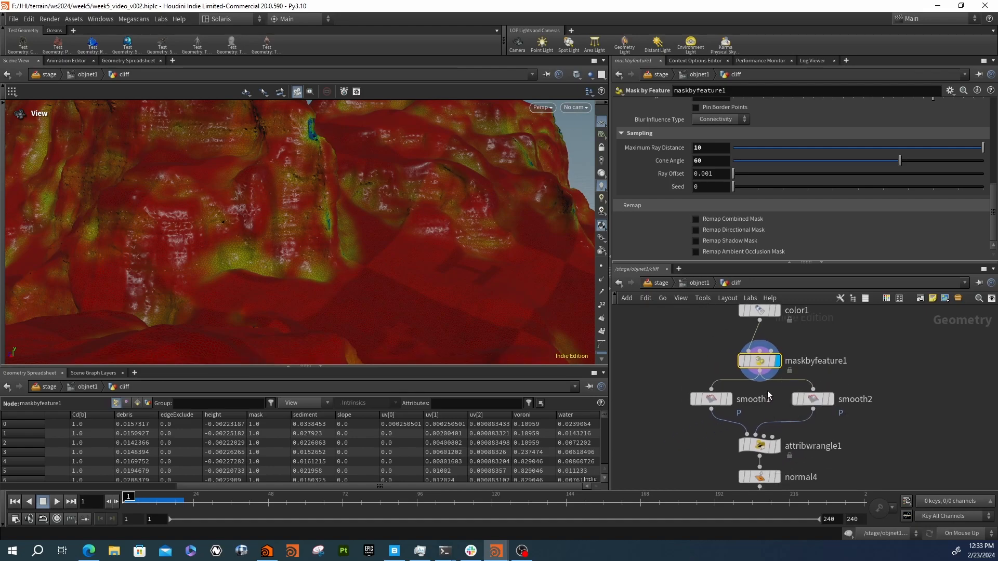
# - Display smooth1 and turn off the mask attribute's visualization through the node's information
pyautogui.click(716, 403)
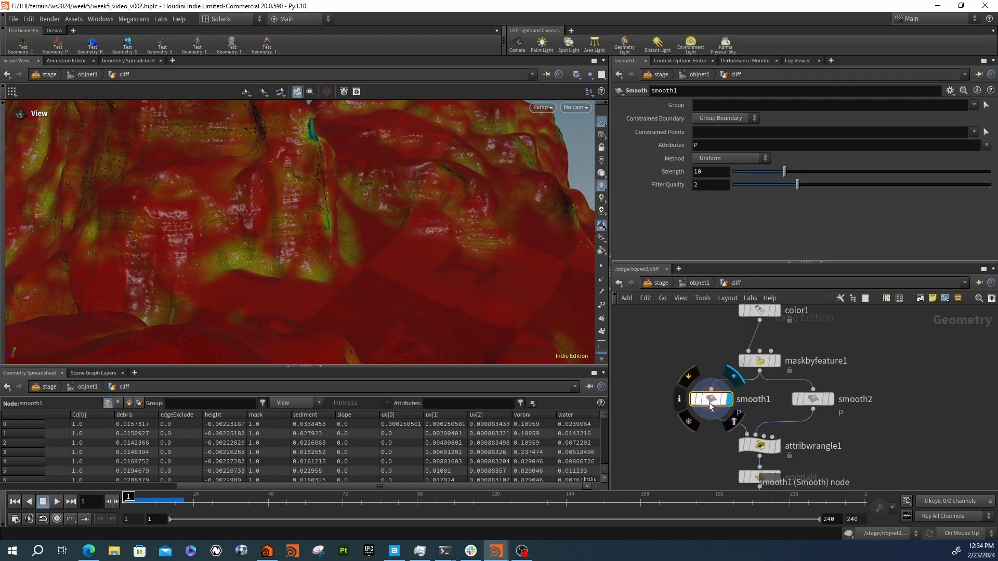
pyautogui.click(680, 399)
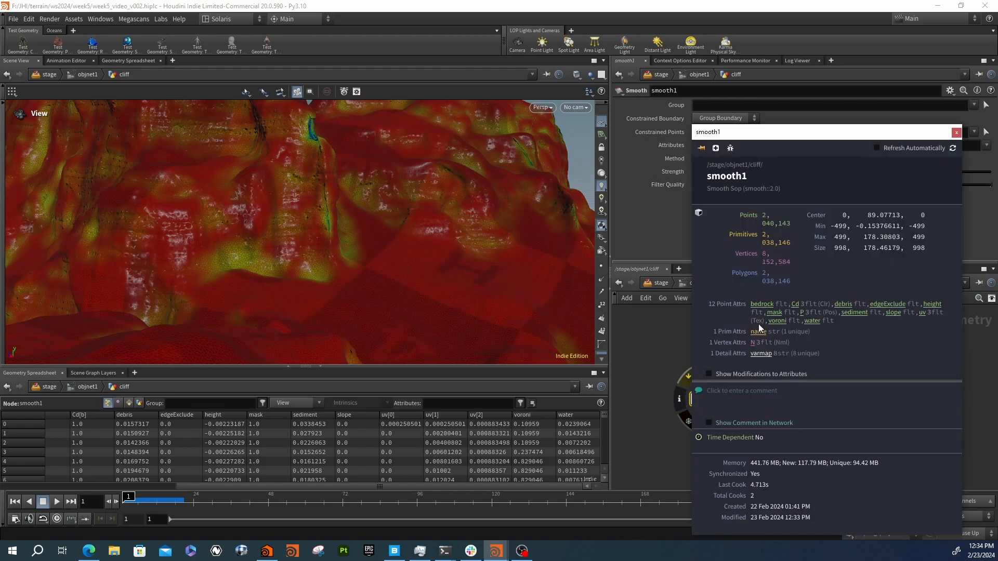
pyautogui.click(775, 313)
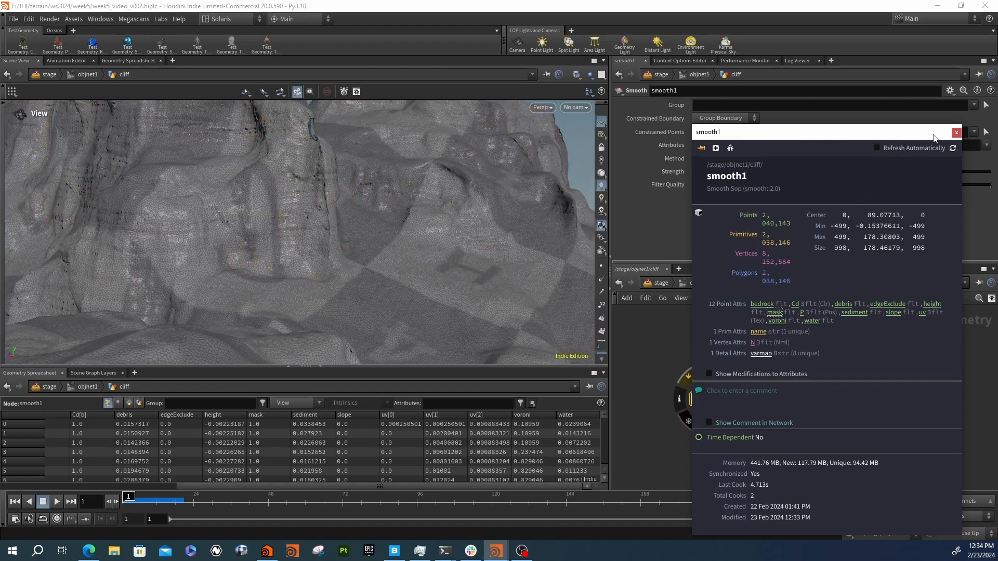
pyautogui.click(957, 133)
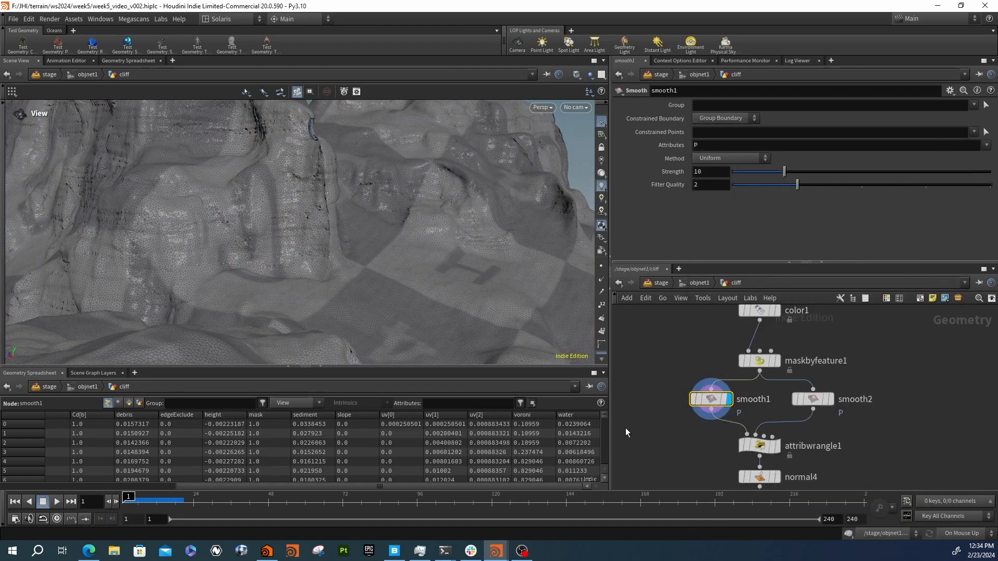
# - Compare the cliff smoothed by smooth2 with the one smoothed by smooth1, displaying each node in turn
pyautogui.click(831, 405)
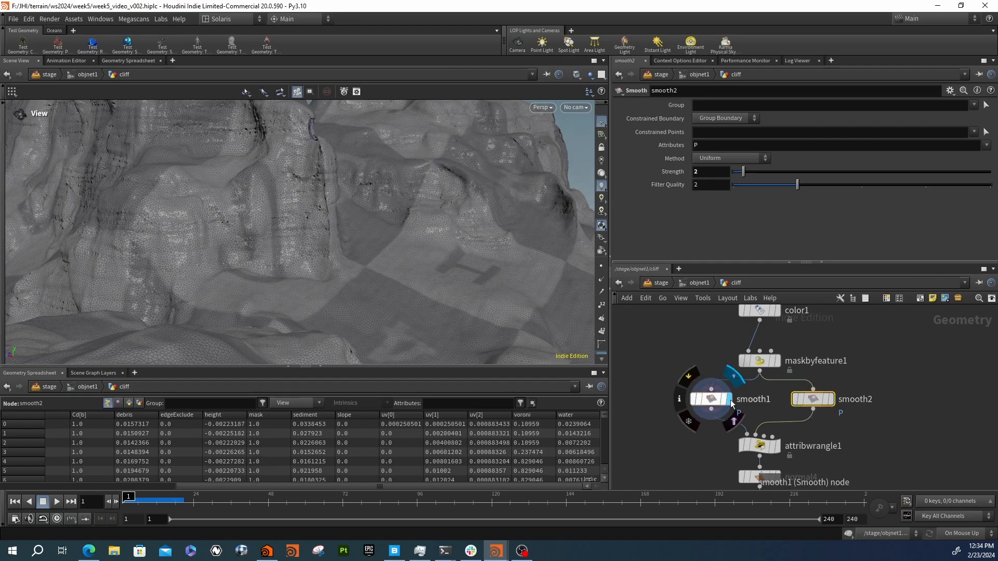
pyautogui.moveTo(326, 239); pyautogui.dragTo(510, 312)
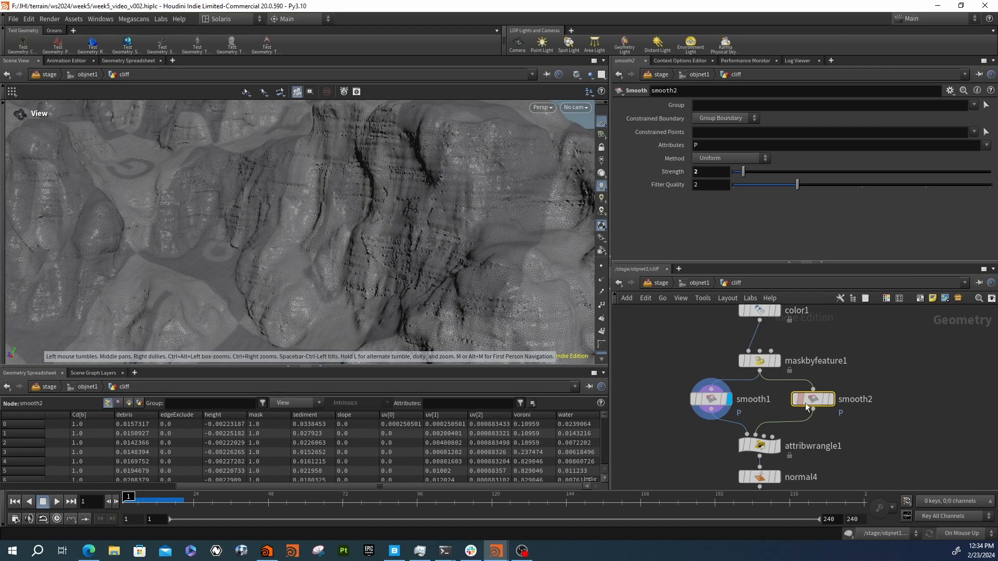
pyautogui.click(831, 399)
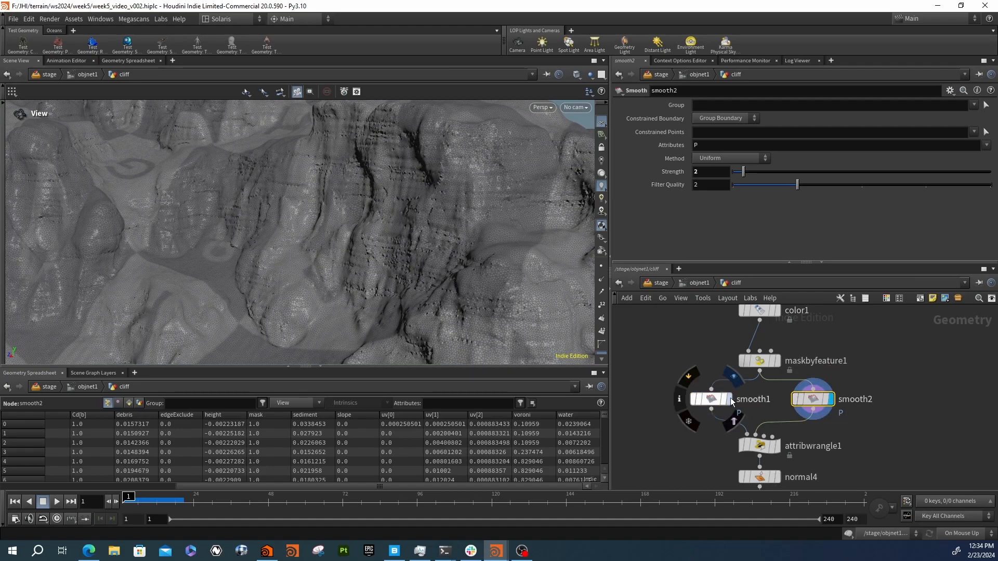
pyautogui.click(730, 399)
pyautogui.moveTo(701, 429); pyautogui.dragTo(710, 382, button='middle')
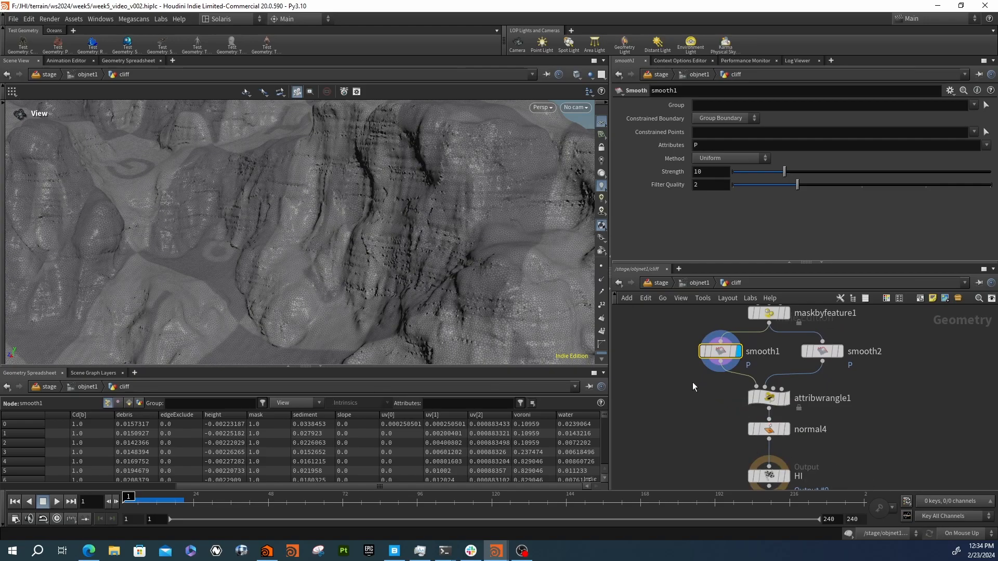
# - Set smooth1's strength to 15 and check the cracks in the cliff surface up close
pyautogui.moveTo(456, 178); pyautogui.dragTo(394, 198)
pyautogui.moveTo(395, 198); pyautogui.dragTo(773, 271, button='right')
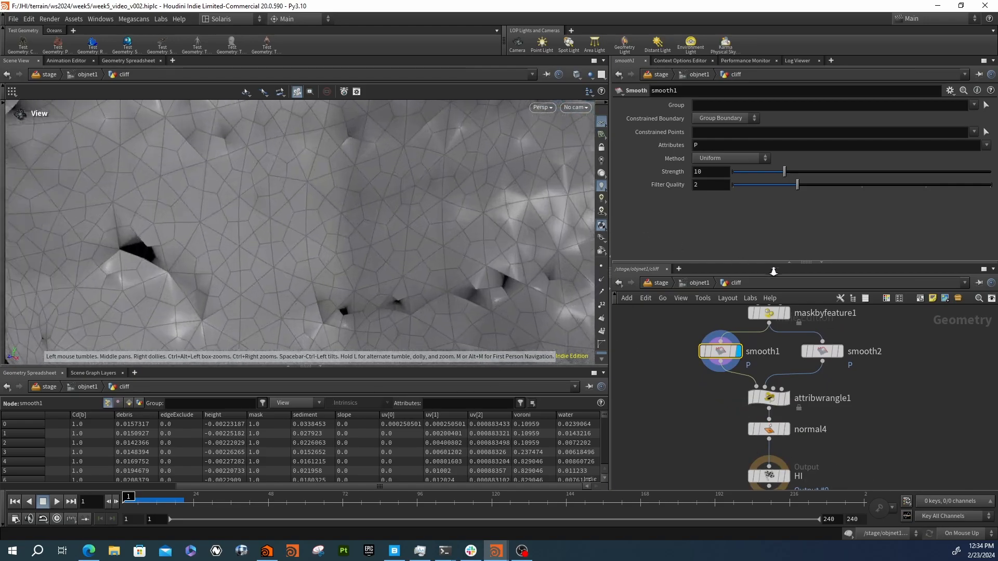
pyautogui.moveTo(519, 224); pyautogui.dragTo(488, 243, button='right')
pyautogui.moveTo(488, 243); pyautogui.dragTo(457, 276)
pyautogui.moveTo(456, 276); pyautogui.dragTo(713, 336, button='right')
pyautogui.click(706, 172)
pyautogui.write('15')
pyautogui.press('Return')
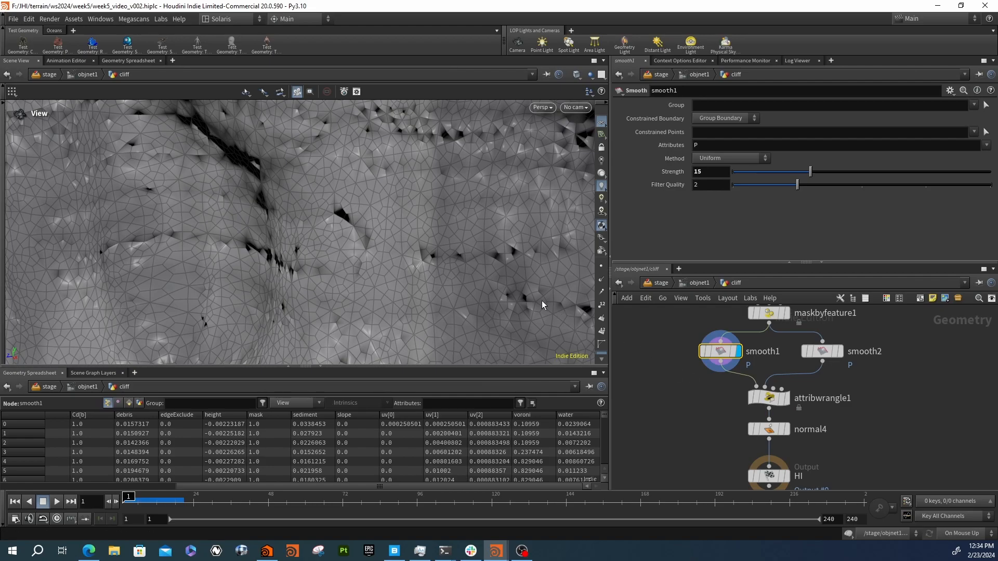
pyautogui.moveTo(541, 270); pyautogui.dragTo(468, 280)
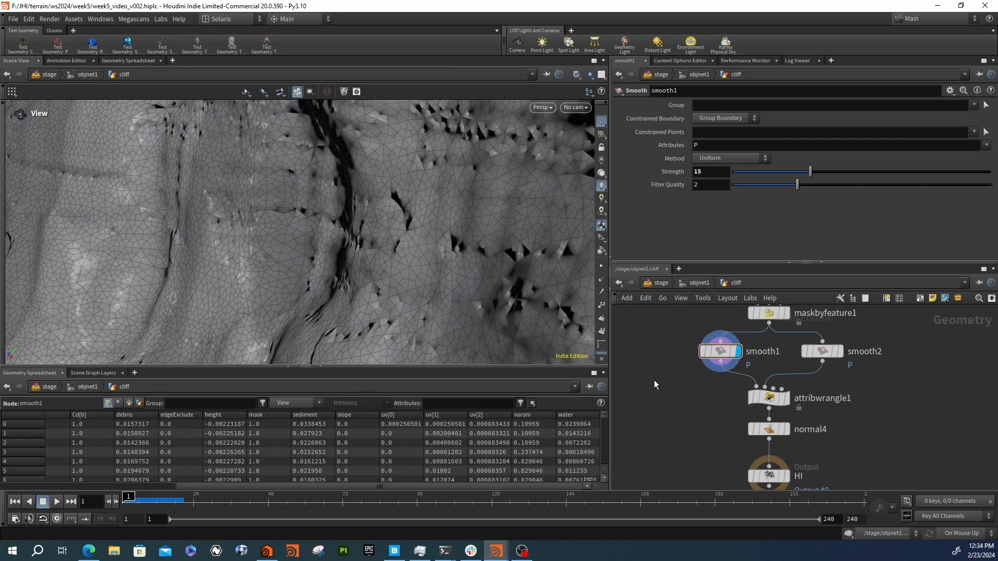
# - Add a Normal node, connect it to smooth1's output and display it
pyautogui.press('Tab')
pyautogui.write('normal')
pyautogui.press('Return')
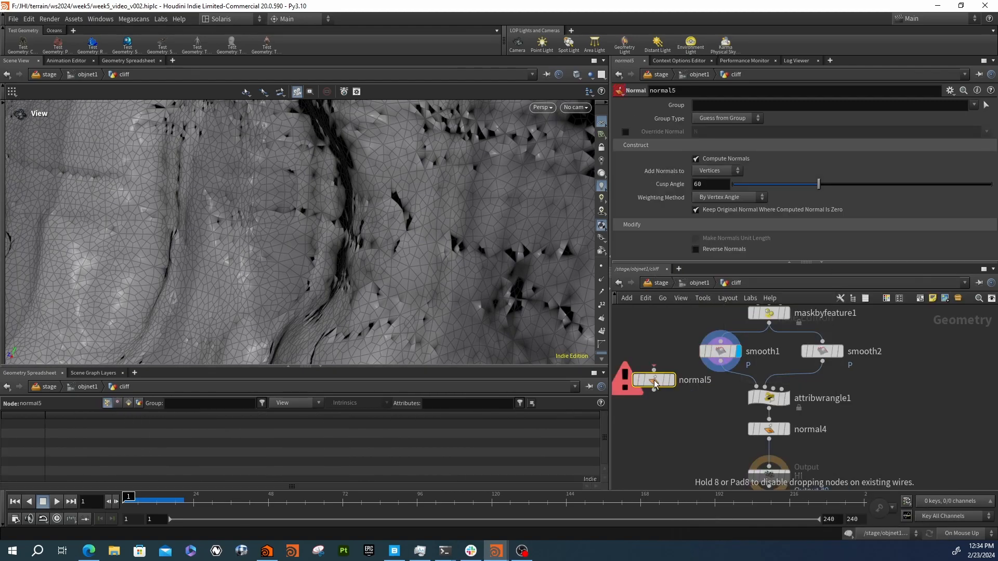
pyautogui.click(654, 371)
pyautogui.click(720, 368)
pyautogui.click(671, 380)
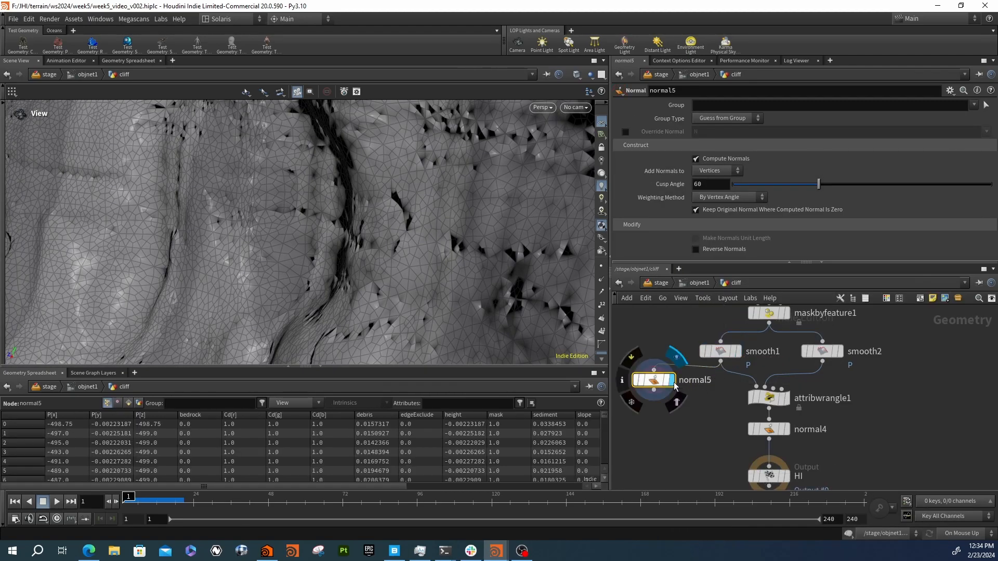
# - Check the smoothed cliff with recomputed normals and set smooth1's strength to 10
pyautogui.moveTo(568, 263); pyautogui.dragTo(379, 199)
pyautogui.moveTo(381, 204); pyautogui.dragTo(421, 220)
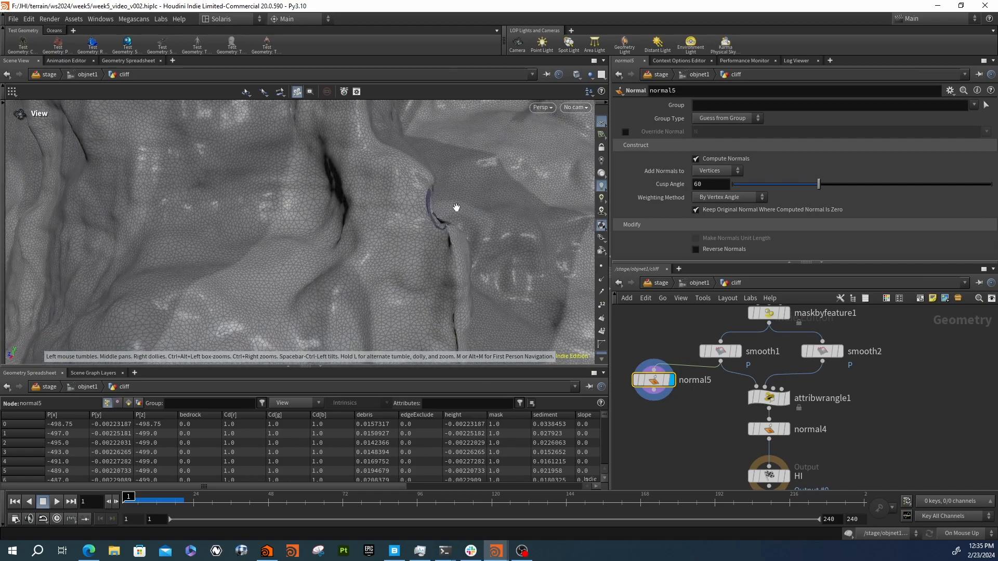
pyautogui.moveTo(479, 234); pyautogui.dragTo(566, 298)
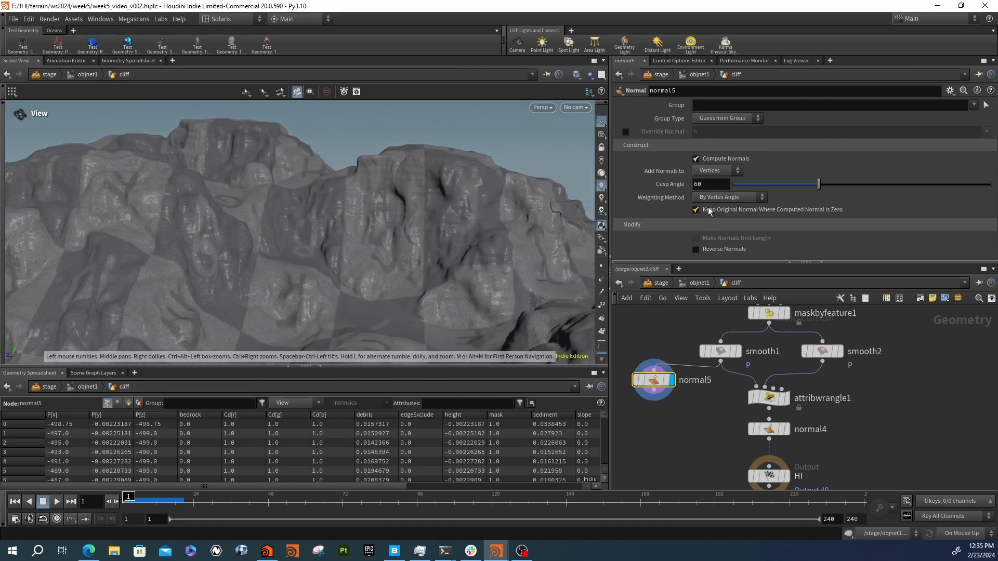
pyautogui.click(704, 183)
pyautogui.click(720, 351)
pyautogui.doubleClick(700, 172)
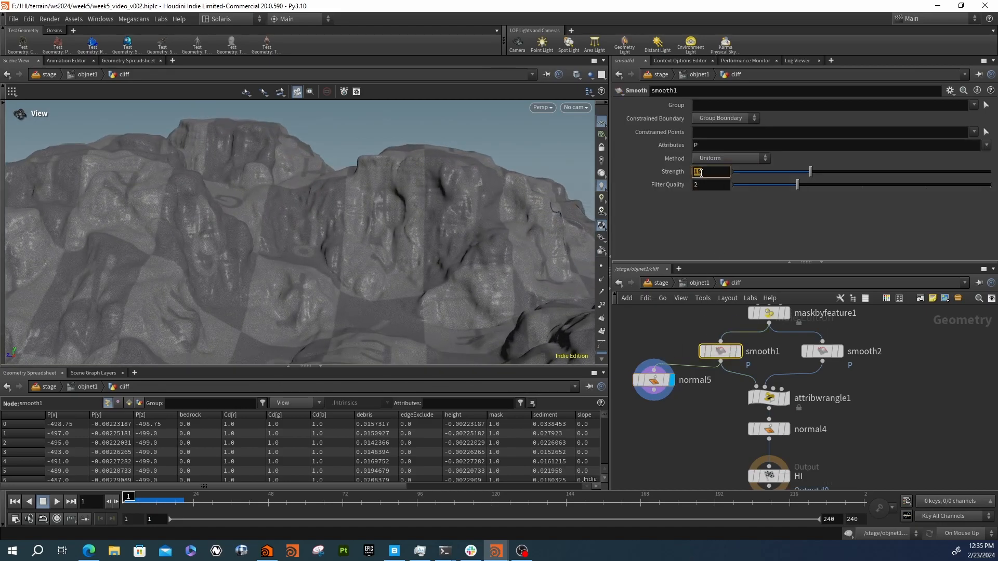
pyautogui.write('10')
pyautogui.press('Return')
pyautogui.moveTo(515, 221); pyautogui.dragTo(525, 271)
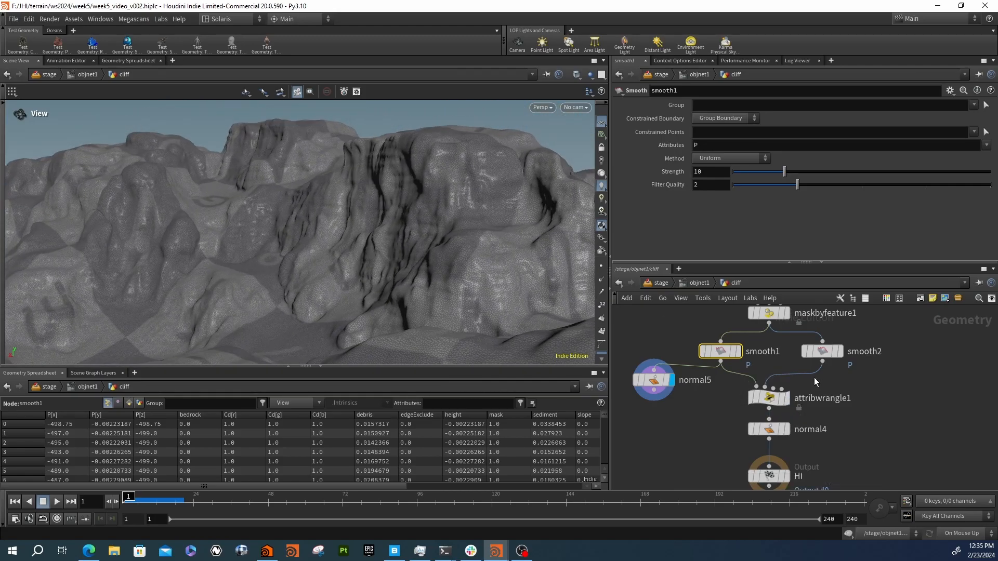
# - Rewire normal5's input to smooth2's output and set smooth2's strength to 4
pyautogui.moveTo(654, 370); pyautogui.dragTo(800, 369)
pyautogui.moveTo(370, 199); pyautogui.dragTo(326, 264)
pyautogui.click(822, 351)
pyautogui.click(711, 172)
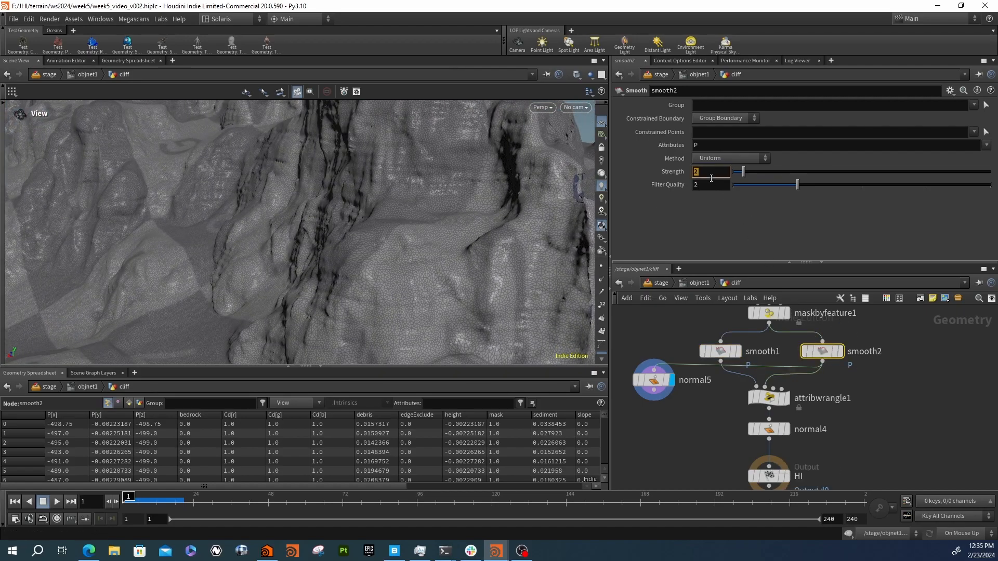
pyautogui.write('4')
pyautogui.press('Return')
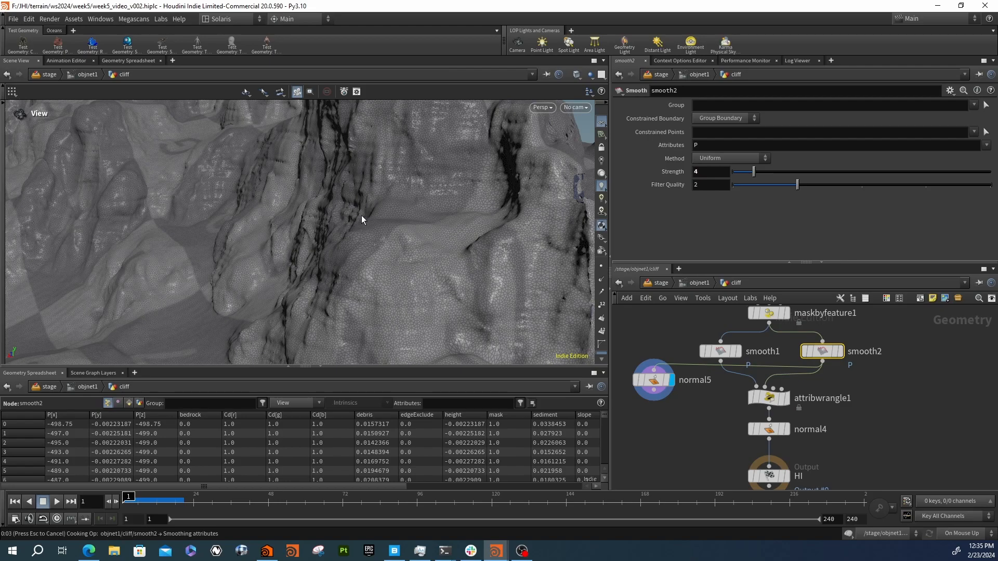
pyautogui.moveTo(363, 214)
pyautogui.keyDown('alt'); pyautogui.mouseDown()
pyautogui.moveTo(487, 208)
pyautogui.moveTo(405, 234)
pyautogui.moveTo(368, 232)
pyautogui.mouseUp(); pyautogui.keyUp('alt')
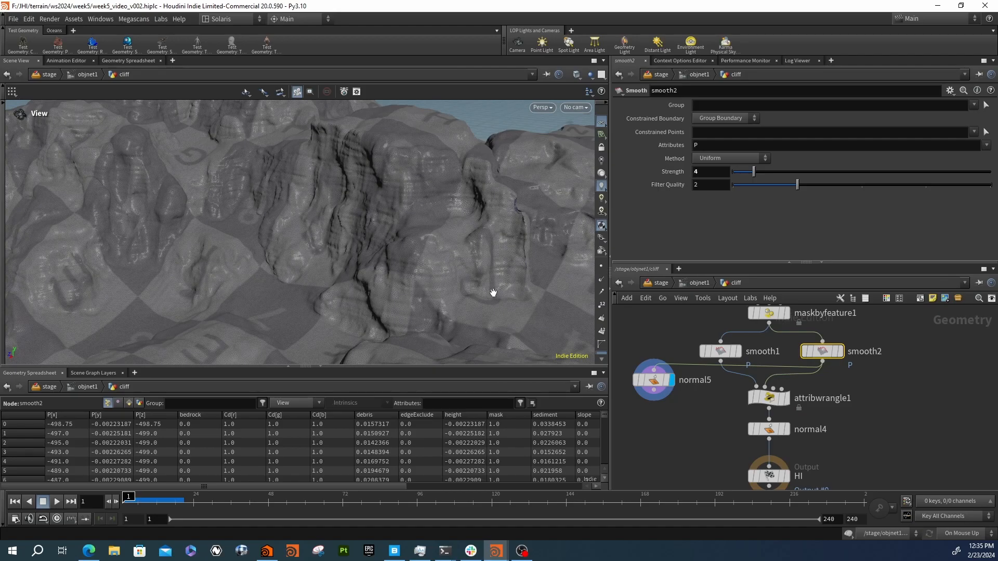
# - Move normal5 clear of the smooth nodes and show the VEX code of attribwrangle1
pyautogui.moveTo(665, 391); pyautogui.dragTo(991, 419)
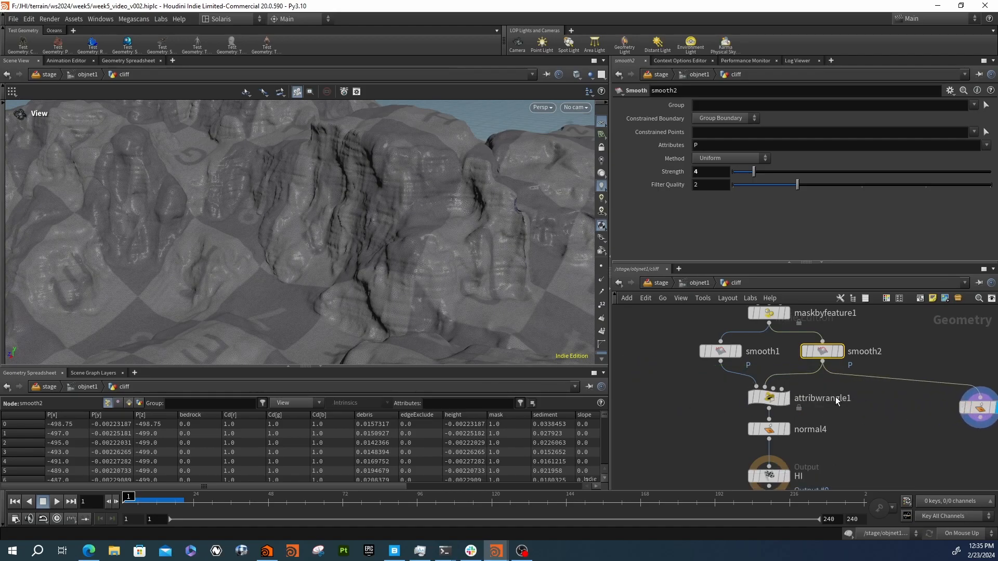
pyautogui.click(768, 399)
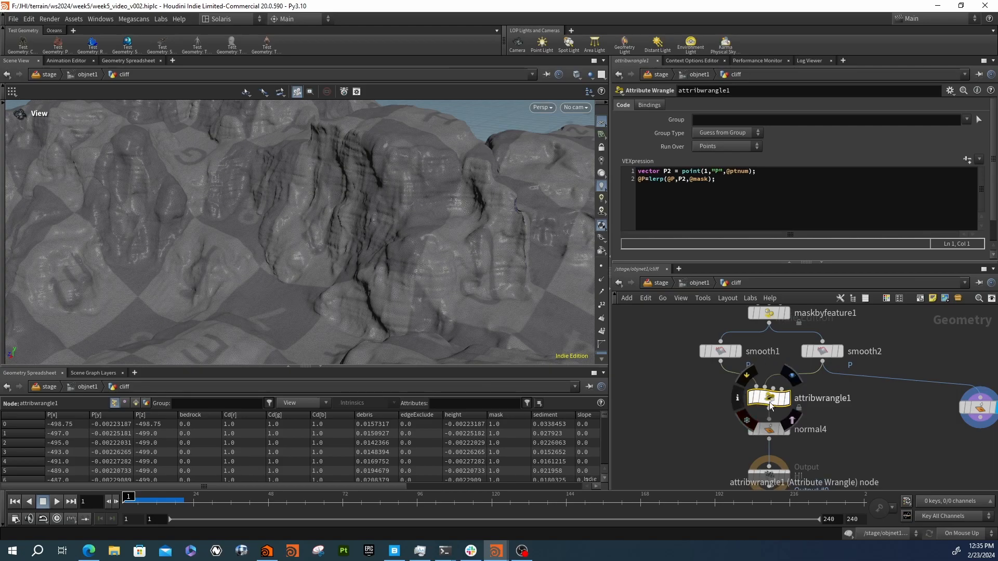
# - Examine the first VEX line in attribwrangle1, covering the P2 vector, the point function and its input, attribute and point-number arguments
pyautogui.scroll(3, 771, 406)
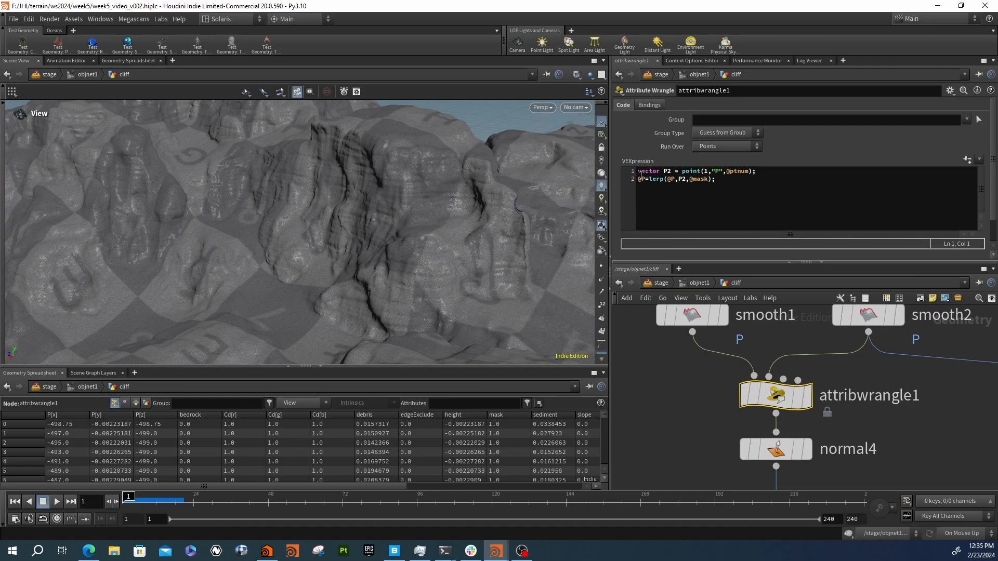
pyautogui.moveTo(637, 173); pyautogui.dragTo(756, 171)
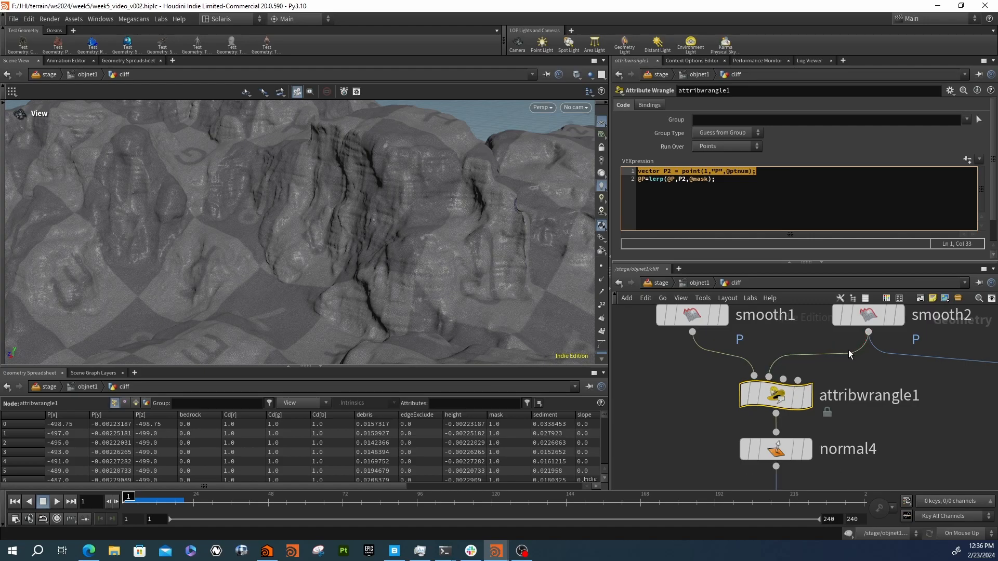
pyautogui.click(654, 172)
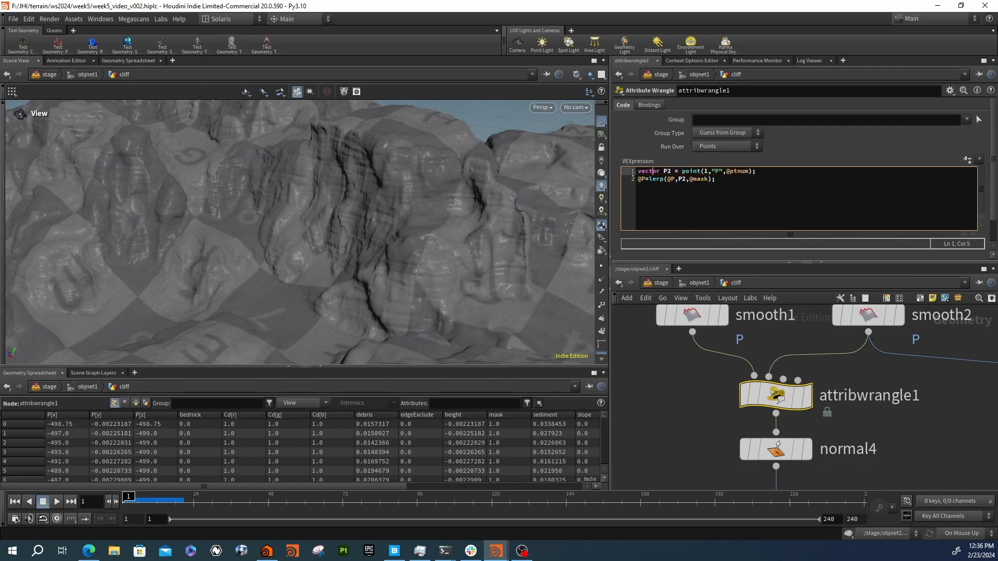
pyautogui.moveTo(635, 172); pyautogui.dragTo(670, 172)
pyautogui.click(677, 172)
pyautogui.moveTo(683, 172); pyautogui.dragTo(749, 173)
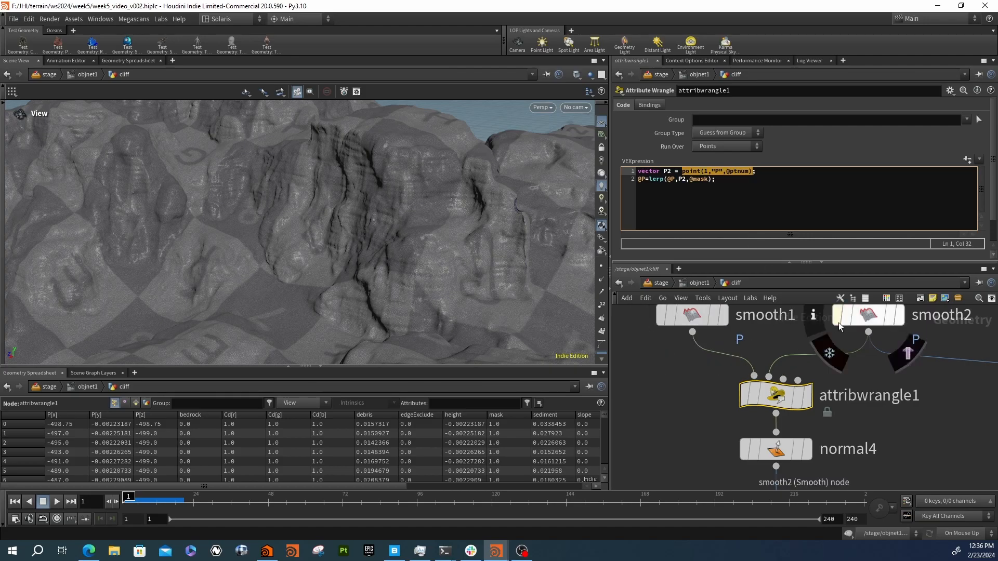
pyautogui.click(684, 171)
pyautogui.moveTo(683, 171); pyautogui.dragTo(699, 171)
pyautogui.click(706, 171)
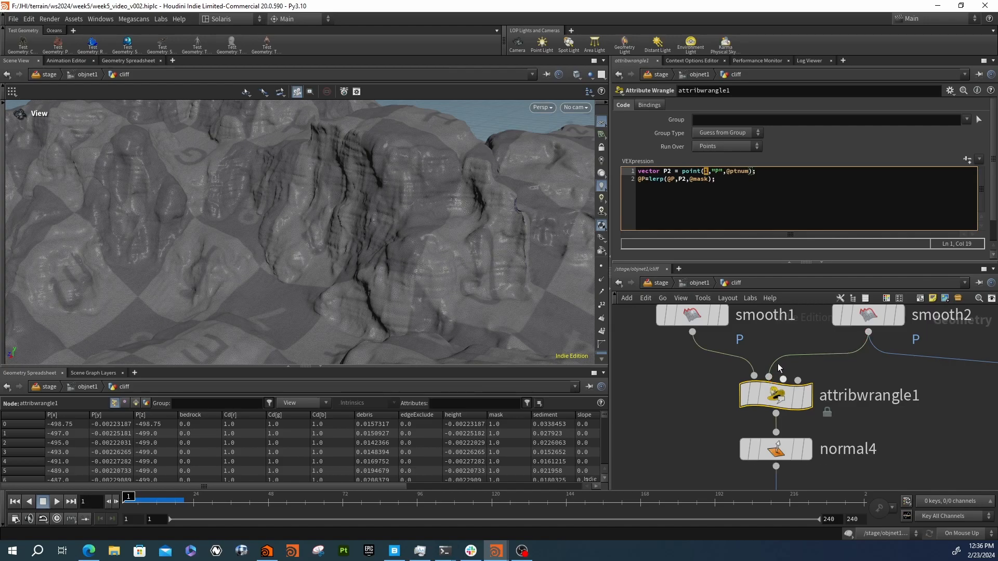
pyautogui.moveTo(725, 171); pyautogui.dragTo(747, 175)
pyautogui.moveTo(646, 180); pyautogui.dragTo(639, 181)
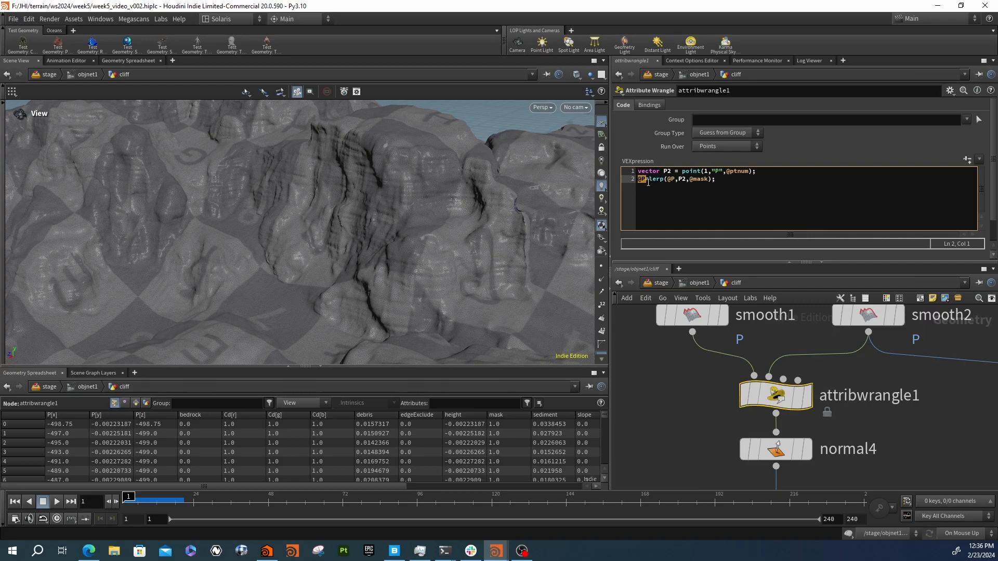
pyautogui.click(649, 181)
pyautogui.moveTo(650, 182); pyautogui.dragTo(663, 186)
pyautogui.moveTo(675, 181); pyautogui.dragTo(669, 182)
pyautogui.moveTo(675, 171); pyautogui.dragTo(749, 171)
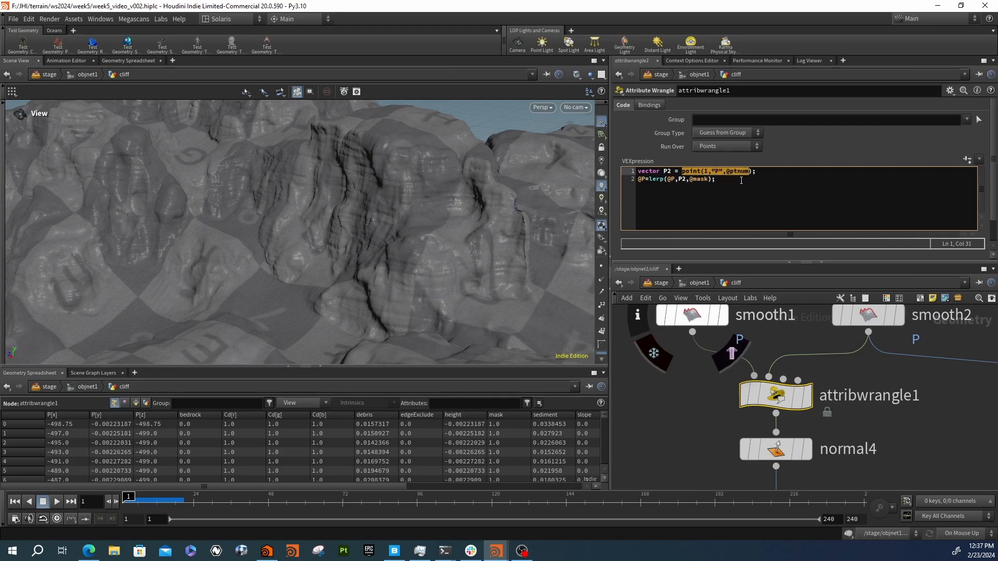
pyautogui.click(691, 180)
pyautogui.moveTo(690, 181); pyautogui.dragTo(706, 182)
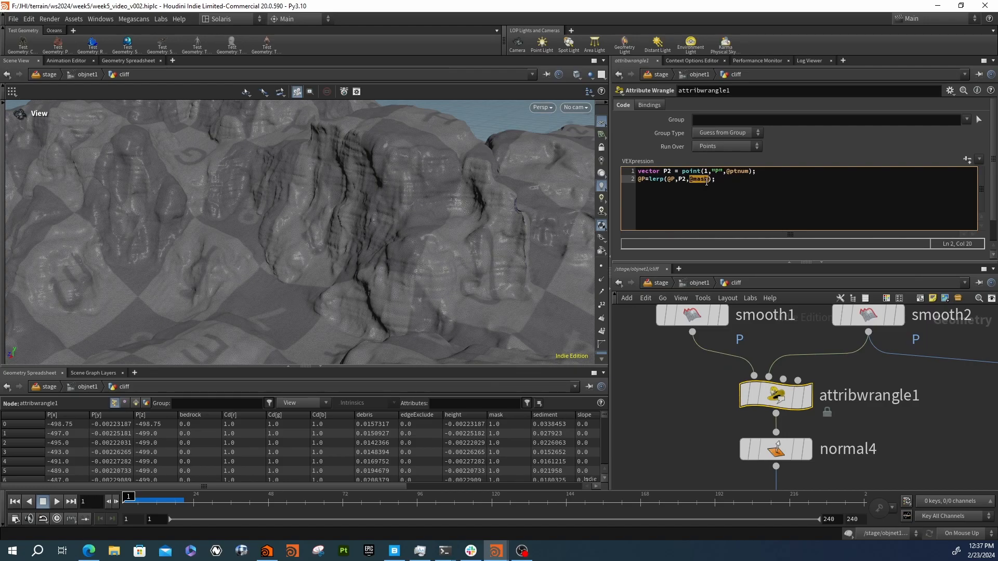
pyautogui.moveTo(779, 350); pyautogui.dragTo(755, 431, button='middle')
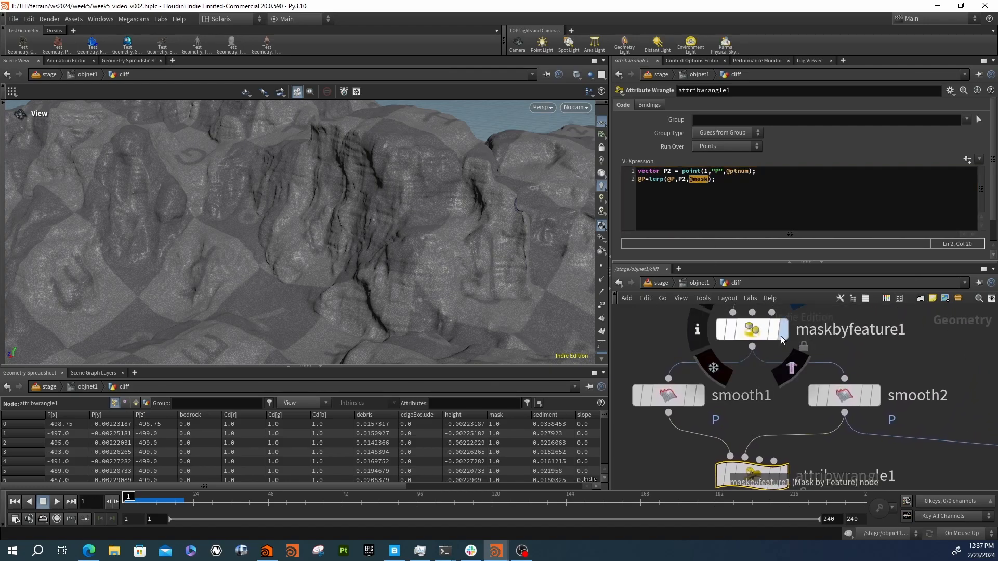
pyautogui.doubleClick(670, 180)
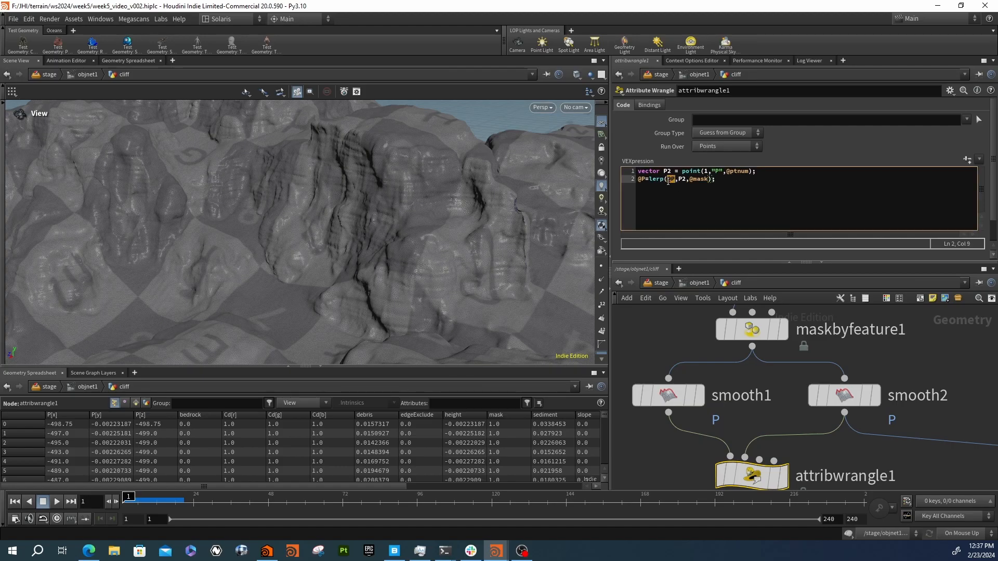
pyautogui.doubleClick(682, 180)
pyautogui.moveTo(668, 413); pyautogui.dragTo(790, 386, button='middle')
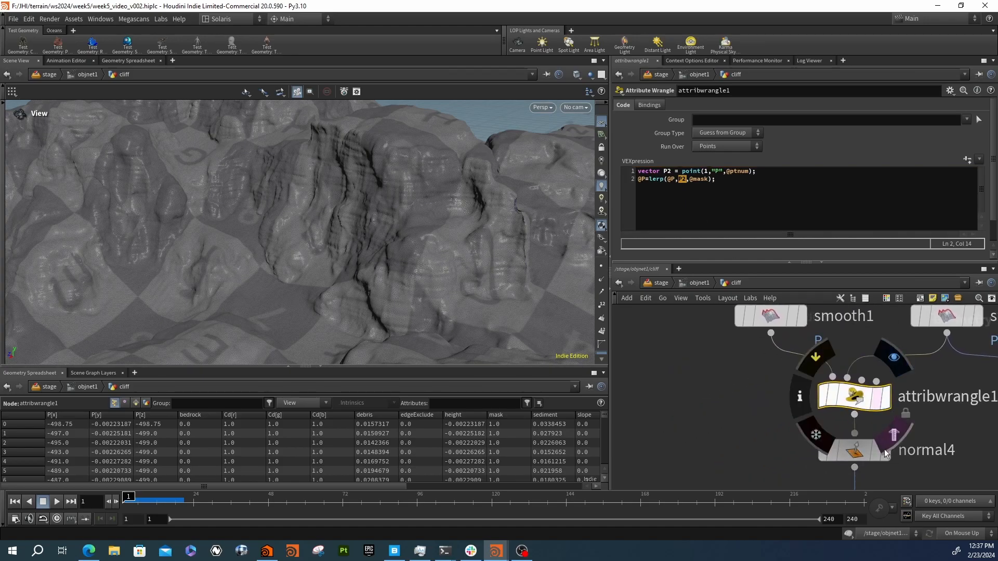
# - Display normal4 below attribwrangle1 and check the blended cliff from another angle
pyautogui.moveTo(887, 457)
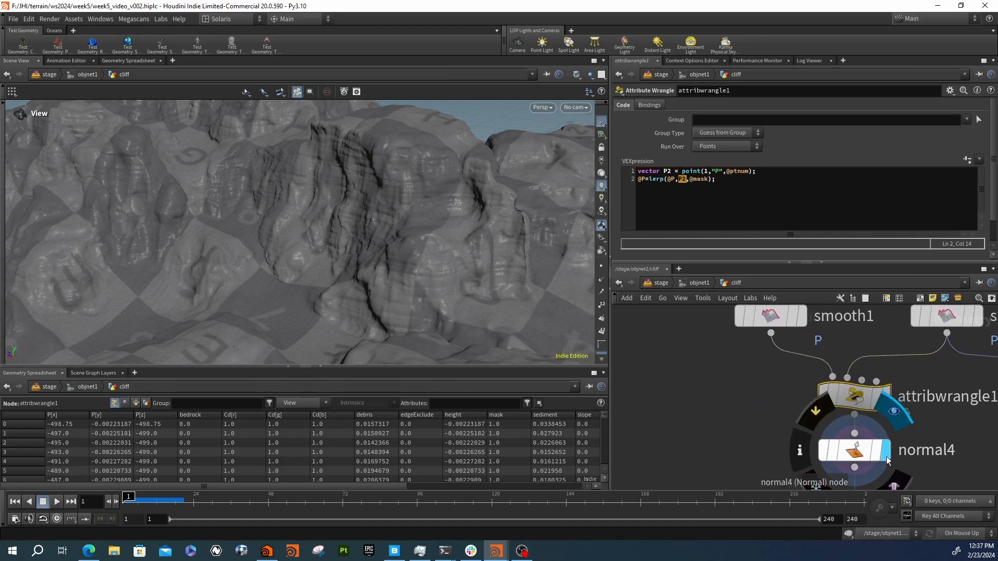
pyautogui.moveTo(783, 428); pyautogui.dragTo(672, 394, button='middle')
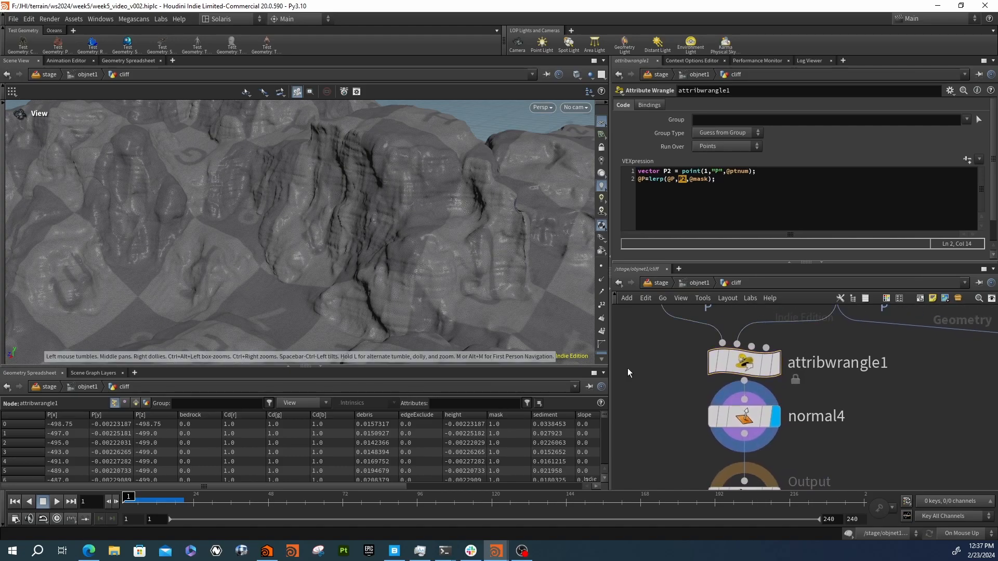
pyautogui.moveTo(468, 242); pyautogui.dragTo(418, 231)
pyautogui.moveTo(720, 341); pyautogui.dragTo(705, 407, button='middle')
pyautogui.moveTo(815, 356)
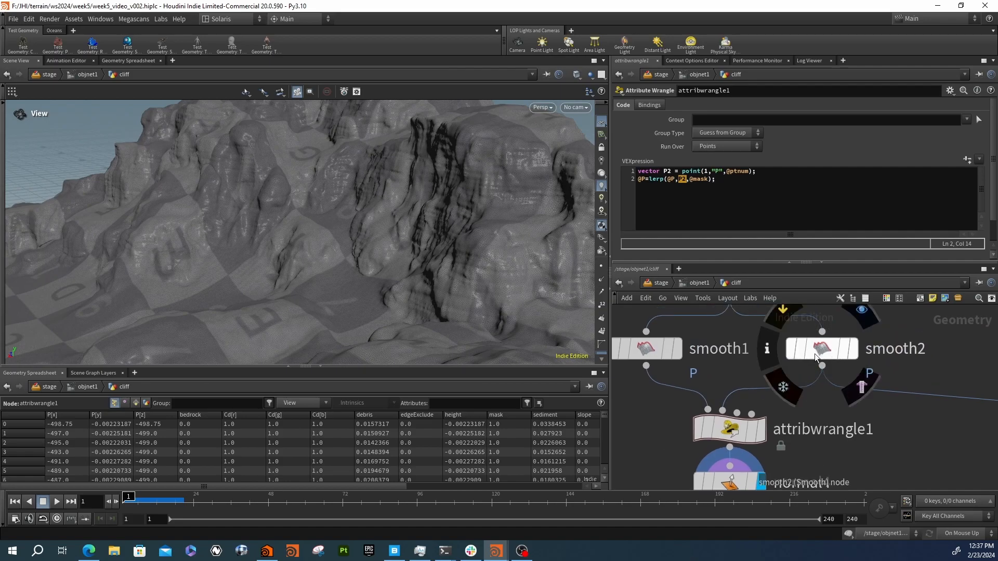
# - Review smooth1's settings and set smooth2's strength to 1
pyautogui.click(647, 349)
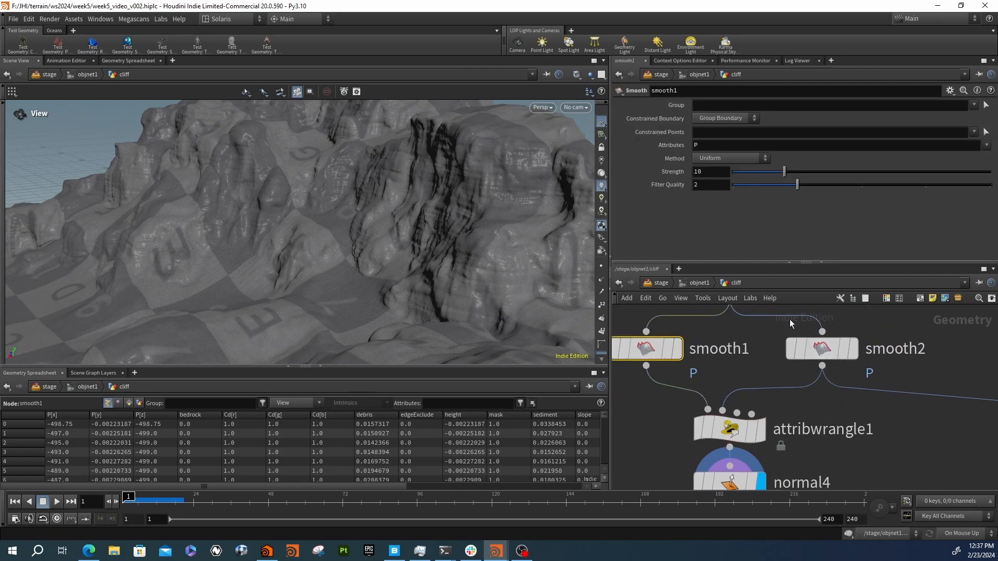
pyautogui.click(821, 348)
pyautogui.click(704, 172)
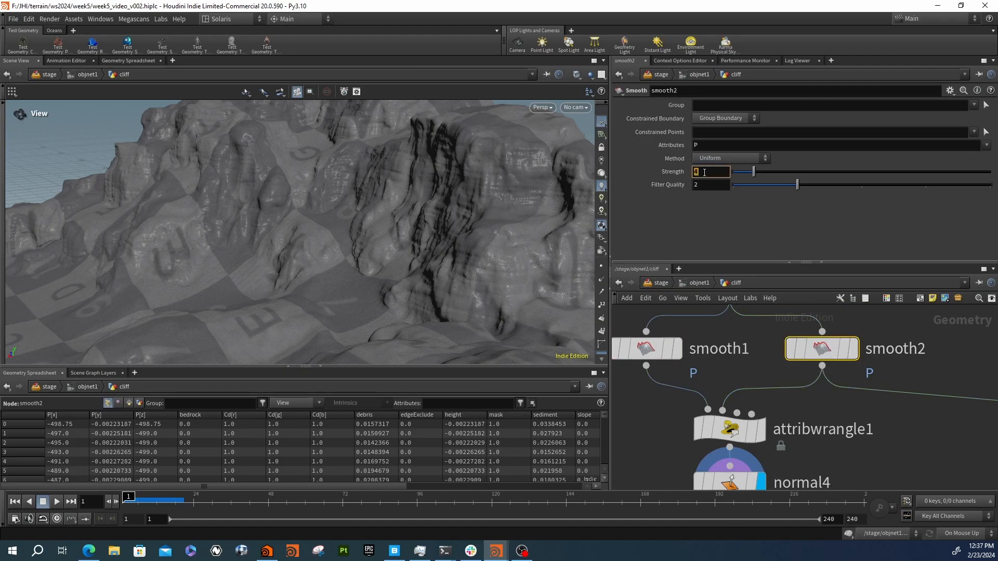
pyautogui.write('1')
pyautogui.press('Return')
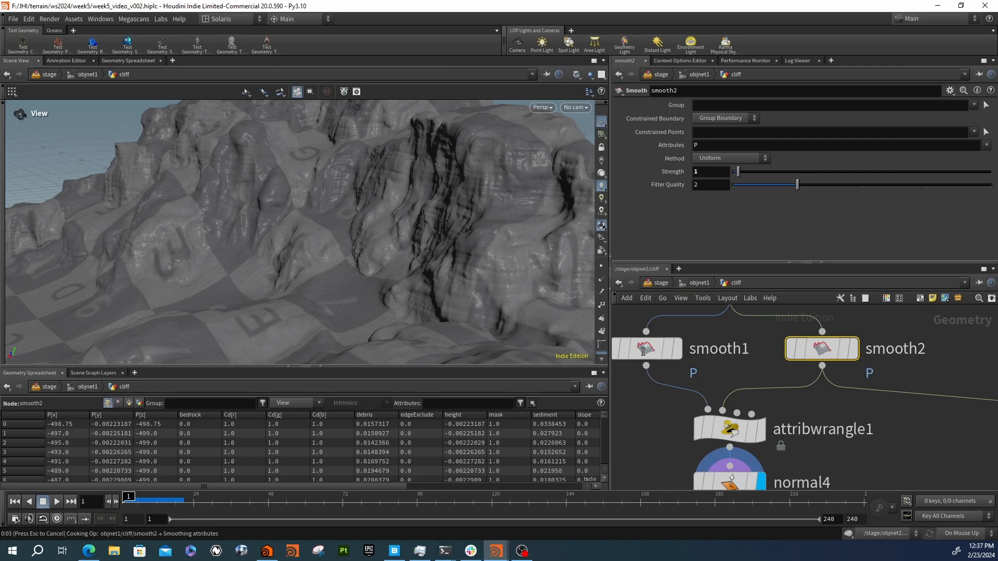
# - Set smooth1's strength to 20 and inspect the blended cliff up close
pyautogui.click(643, 352)
pyautogui.click(712, 171)
pyautogui.write('20')
pyautogui.press('Return')
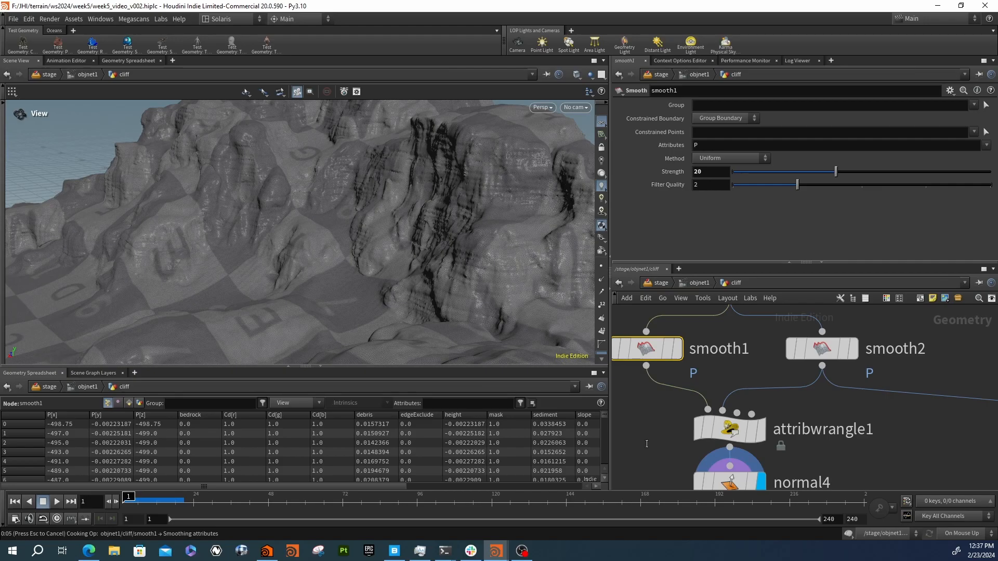
pyautogui.moveTo(646, 444); pyautogui.dragTo(674, 401, button='middle')
pyautogui.moveTo(488, 295); pyautogui.dragTo(367, 269, button='right')
pyautogui.moveTo(366, 268); pyautogui.dragTo(263, 236)
pyautogui.moveTo(323, 203); pyautogui.dragTo(361, 211, button='right')
pyautogui.moveTo(362, 211); pyautogui.dragTo(519, 229)
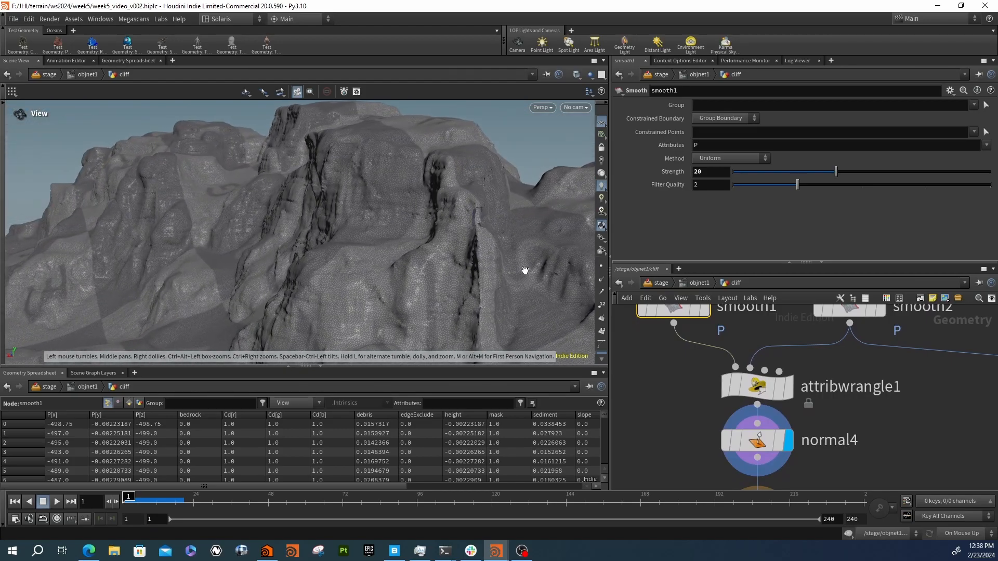
# - Rewire normal5's input to maskbyfeature1's output, move the node closer to the chain and display it
pyautogui.scroll(-4, 704, 395)
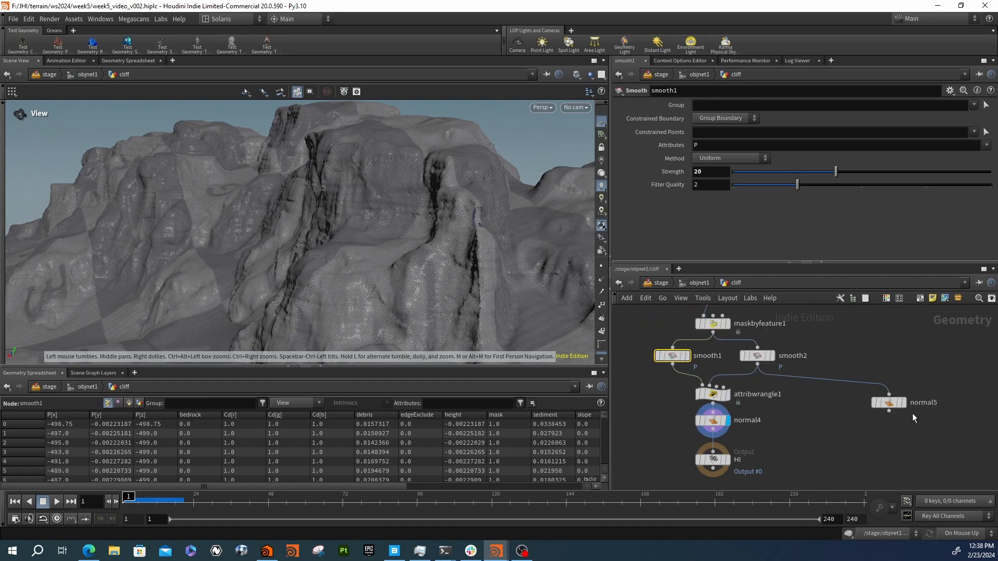
pyautogui.click(889, 394)
pyautogui.click(727, 336)
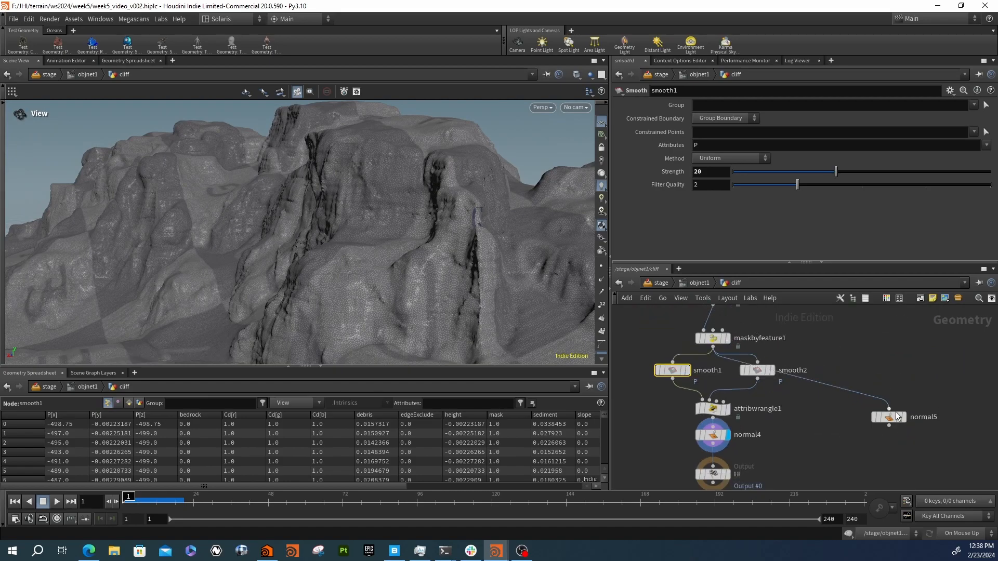
pyautogui.click(902, 417)
pyautogui.moveTo(895, 421); pyautogui.dragTo(811, 425)
pyautogui.moveTo(272, 208); pyautogui.dragTo(329, 216)
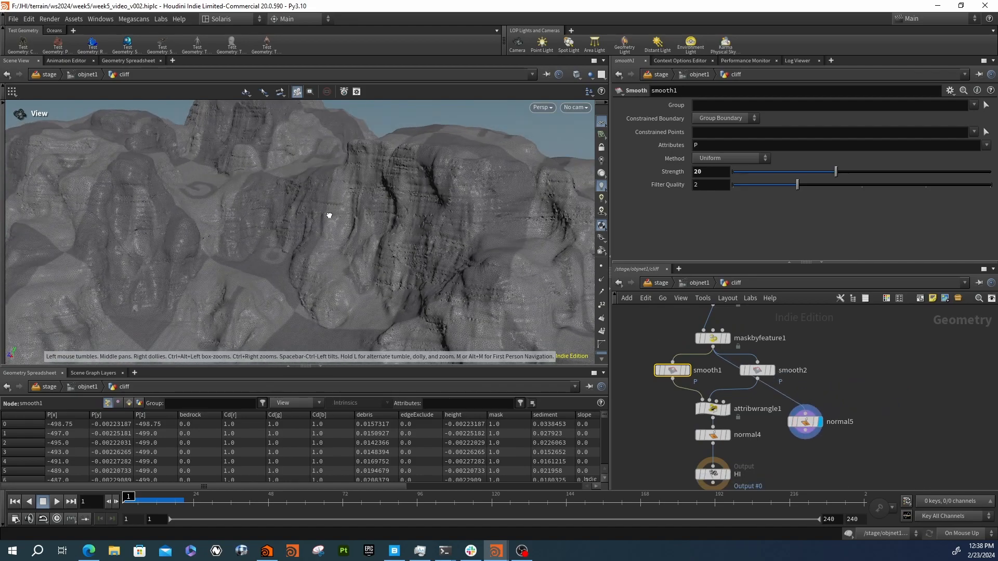
# - Display normal4 and compare the blended cliff with the unsmoothed version
pyautogui.moveTo(729, 432)
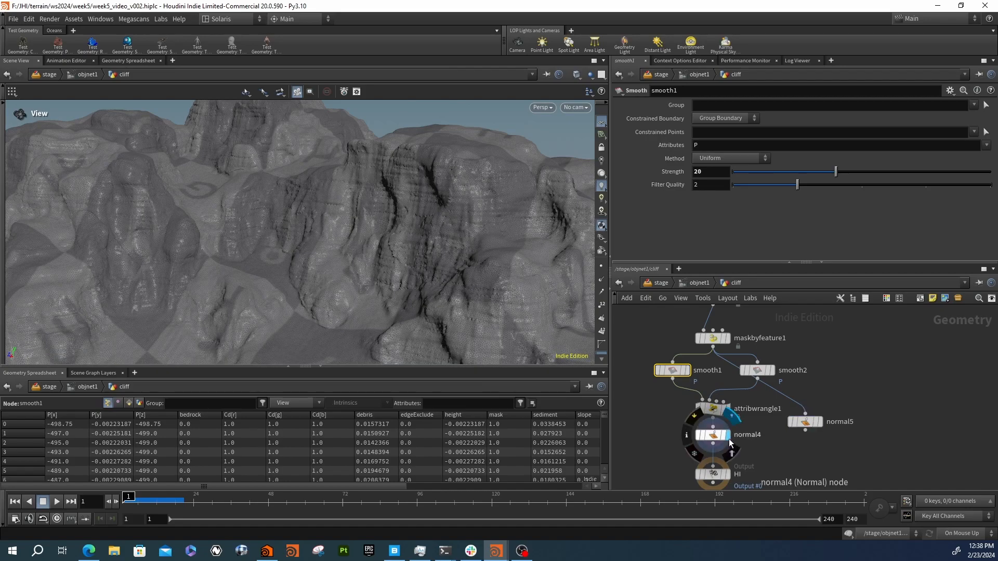
pyautogui.moveTo(455, 224); pyautogui.dragTo(342, 216)
pyautogui.moveTo(272, 202); pyautogui.dragTo(270, 226)
pyautogui.moveTo(337, 228); pyautogui.dragTo(396, 244)
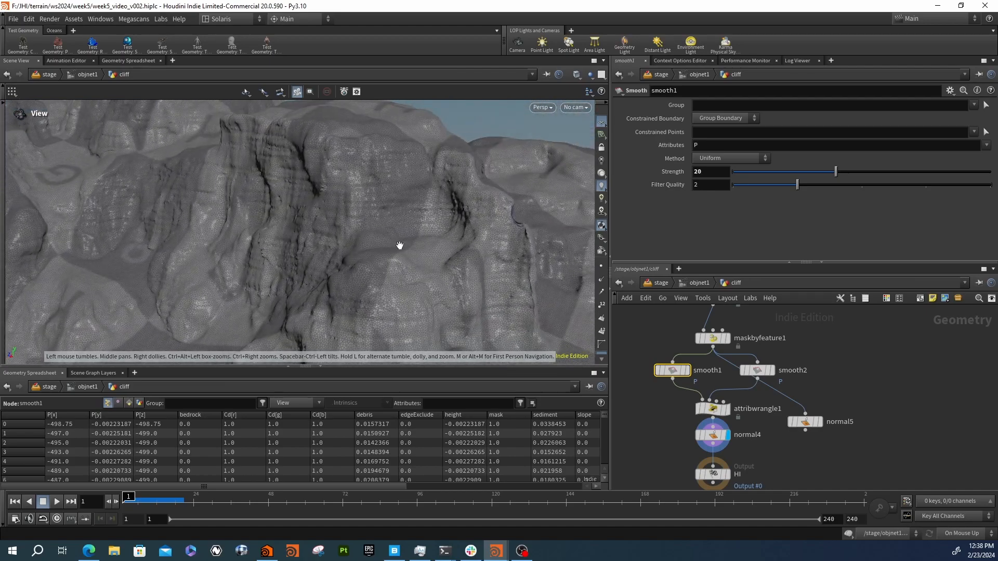
# - Rewire normal5's input to smooth2's output and display normal5 to view the lightly smoothed cliff
pyautogui.click(687, 370)
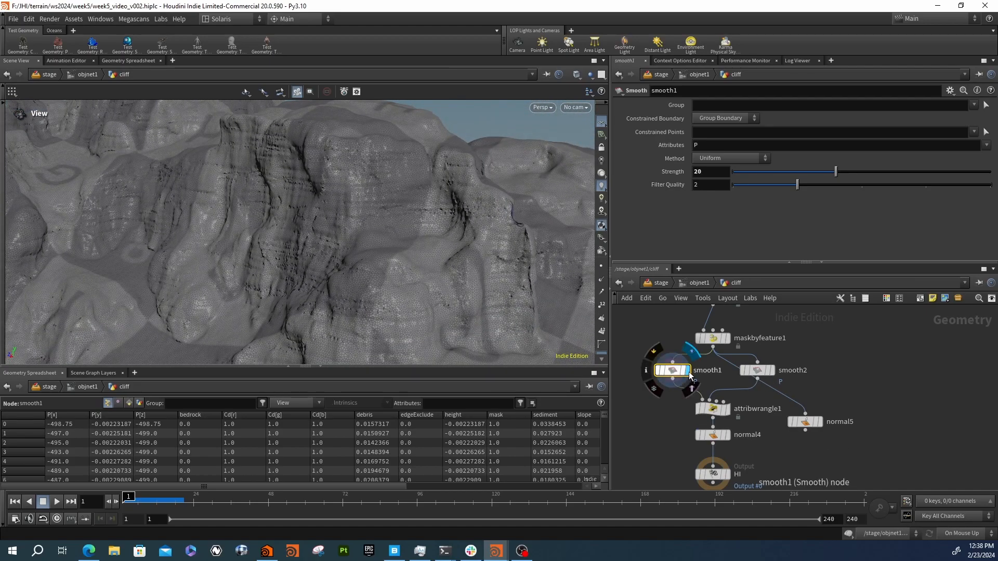
pyautogui.click(773, 375)
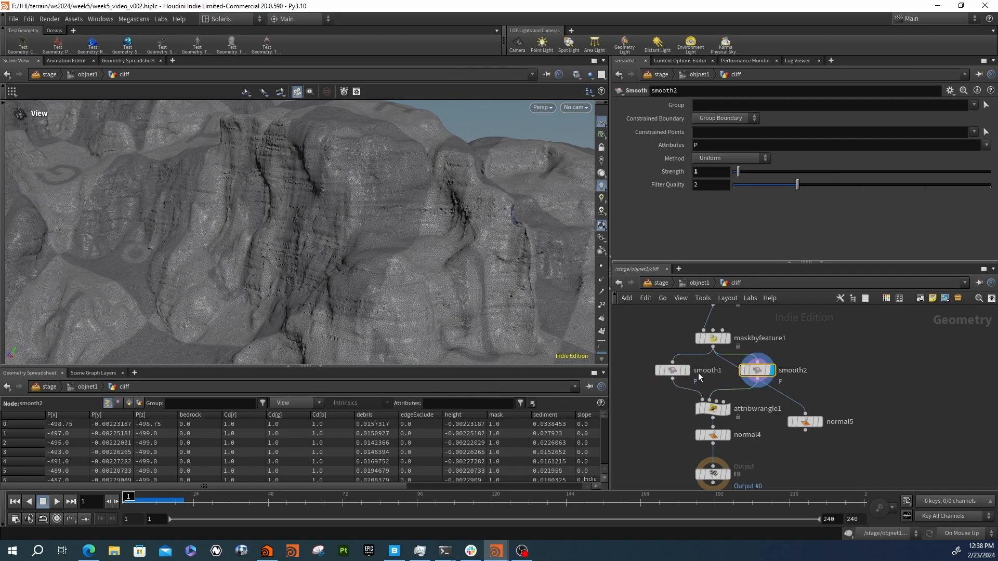
pyautogui.moveTo(673, 379); pyautogui.dragTo(758, 379)
pyautogui.click(822, 423)
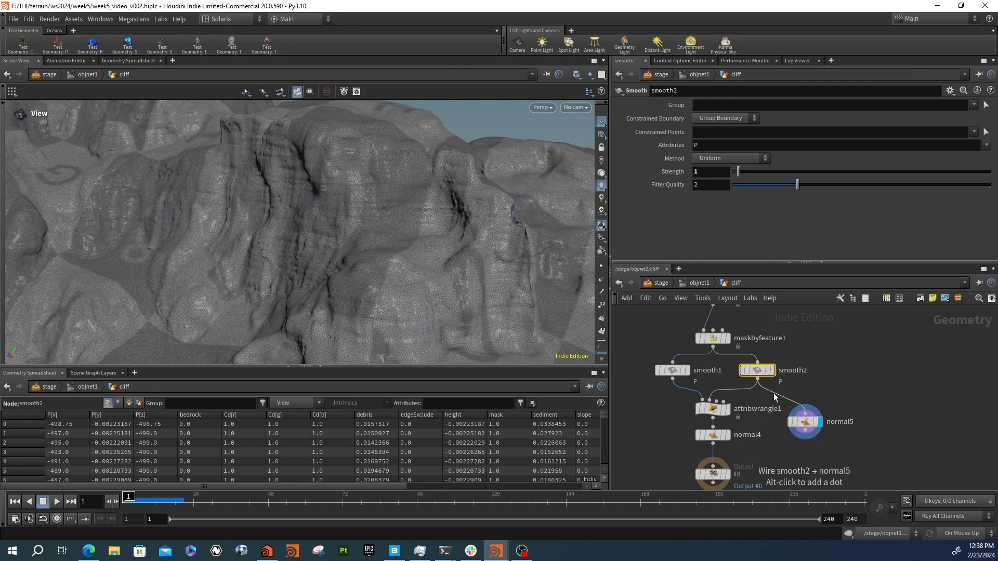
# - Rewire normal5's input to smooth1's output, compare the strongly smoothed cliff and switch the display back to normal4
pyautogui.click(803, 405)
pyautogui.click(686, 378)
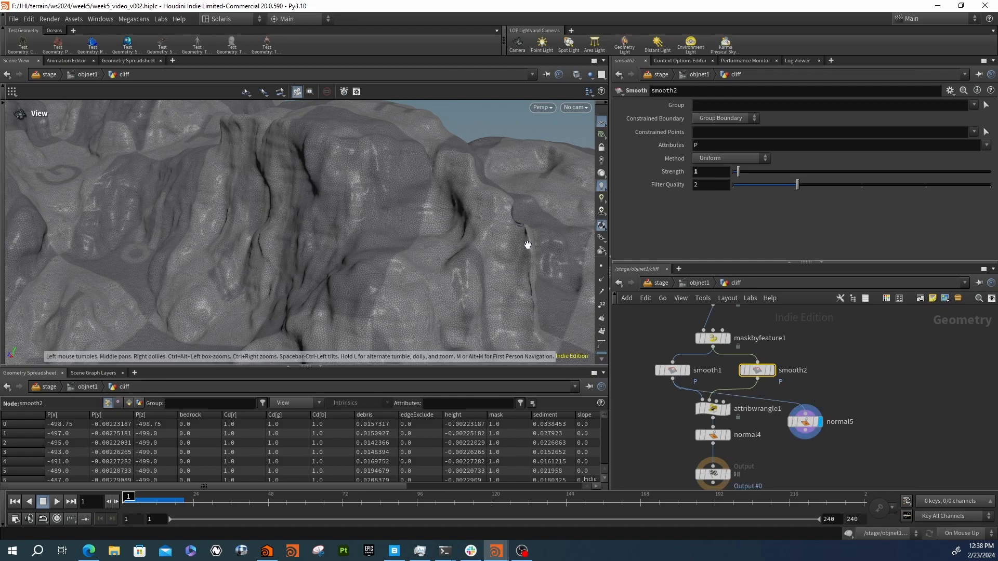
pyautogui.moveTo(726, 442)
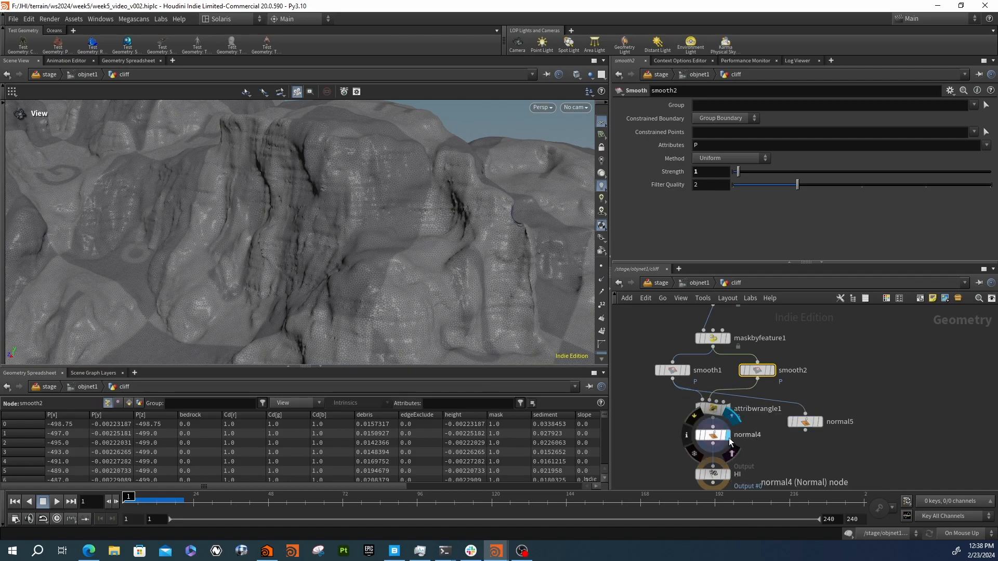
# - Inspect the blended cliff from far and near, along with the HI output node at the end of the chain
pyautogui.moveTo(334, 163); pyautogui.dragTo(403, 210)
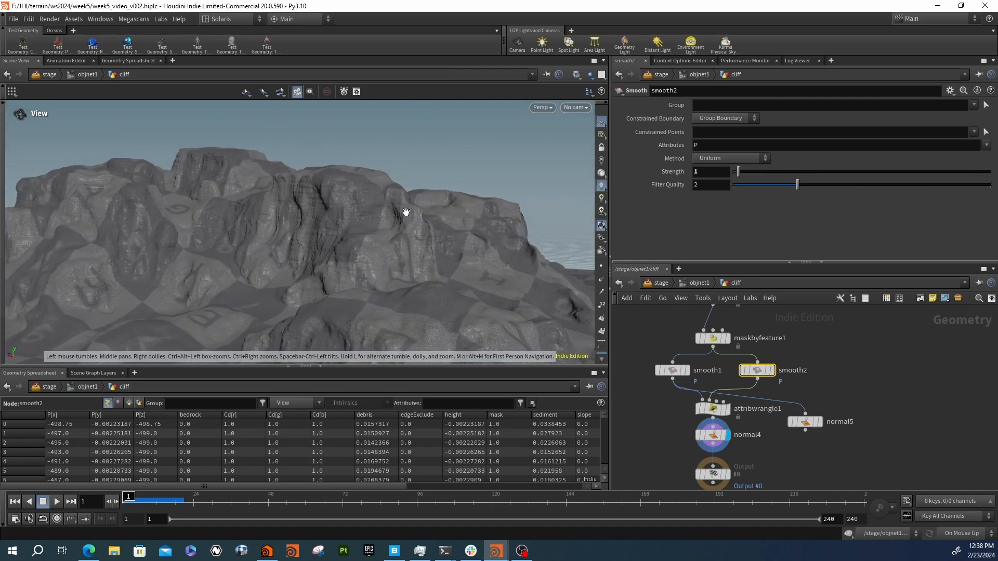
pyautogui.moveTo(668, 441); pyautogui.dragTo(699, 379, button='middle')
pyautogui.scroll(-3, 701, 380)
pyautogui.scroll(4, 735, 409)
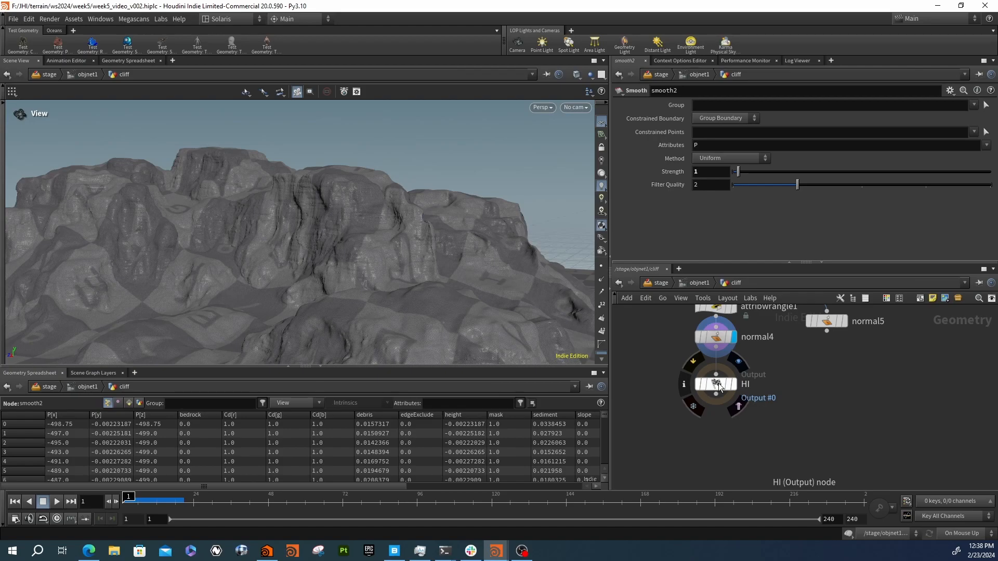
pyautogui.moveTo(424, 260); pyautogui.dragTo(312, 230)
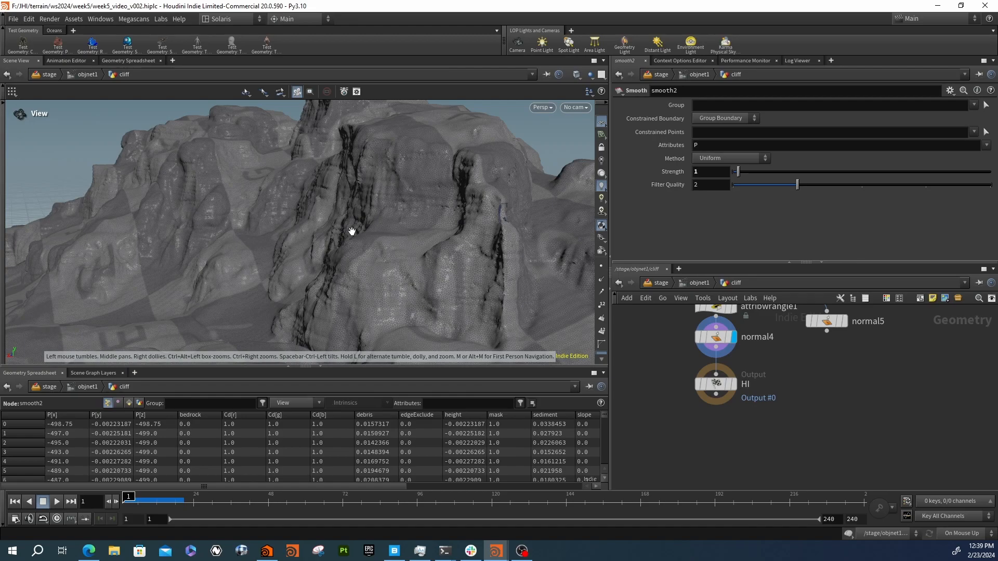
pyautogui.moveTo(360, 290); pyautogui.dragTo(374, 229)
pyautogui.moveTo(439, 258); pyautogui.dragTo(312, 227)
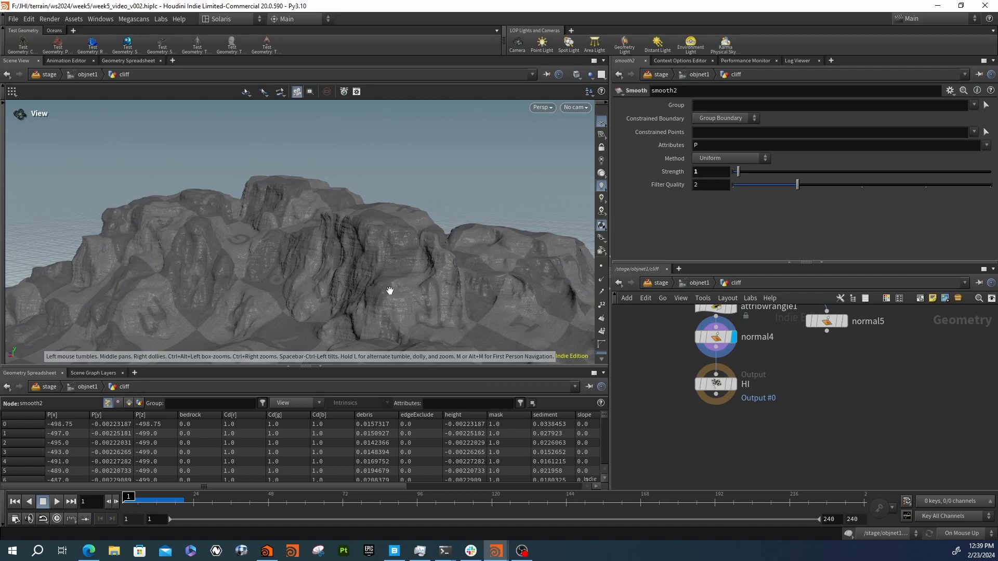
# - Move normal5 to the opposite side of the node chain, beside attribwrangle1 and below smooth1
pyautogui.scroll(-4, 664, 398)
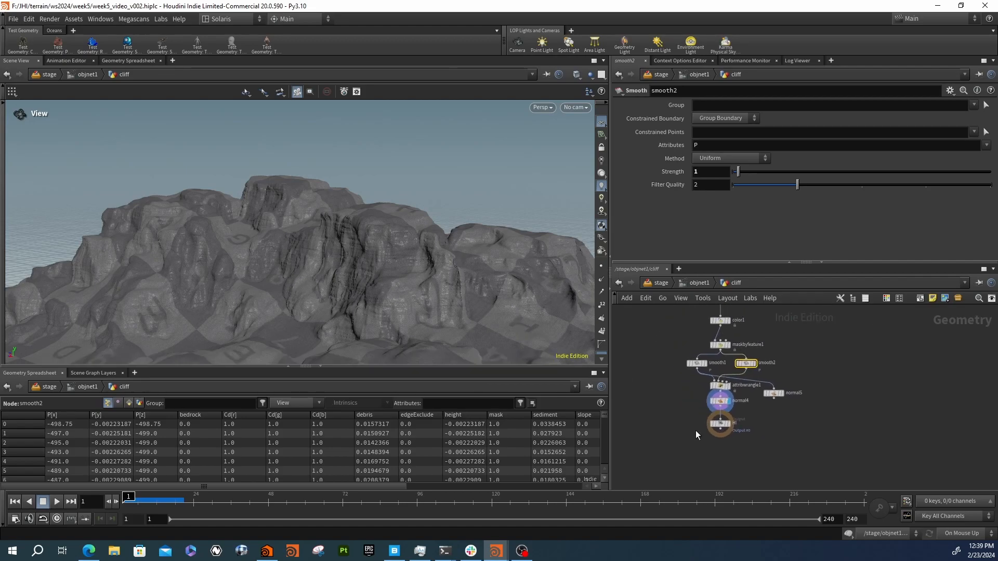
pyautogui.moveTo(771, 392); pyautogui.dragTo(697, 398)
pyautogui.scroll(-3, 697, 398)
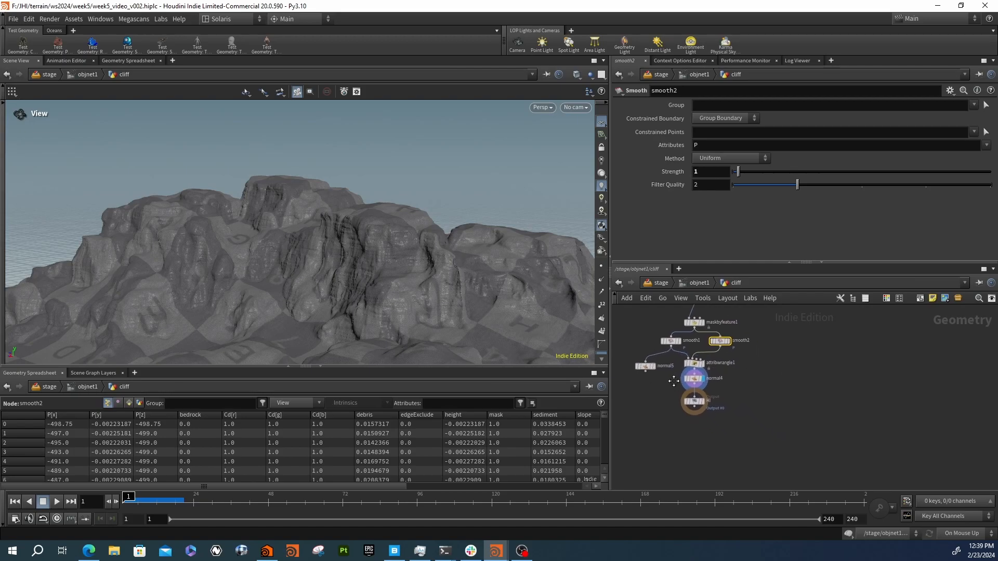
# - Leave the cliff network and open the network of the scatter geometry object in objnet1
pyautogui.click(686, 282)
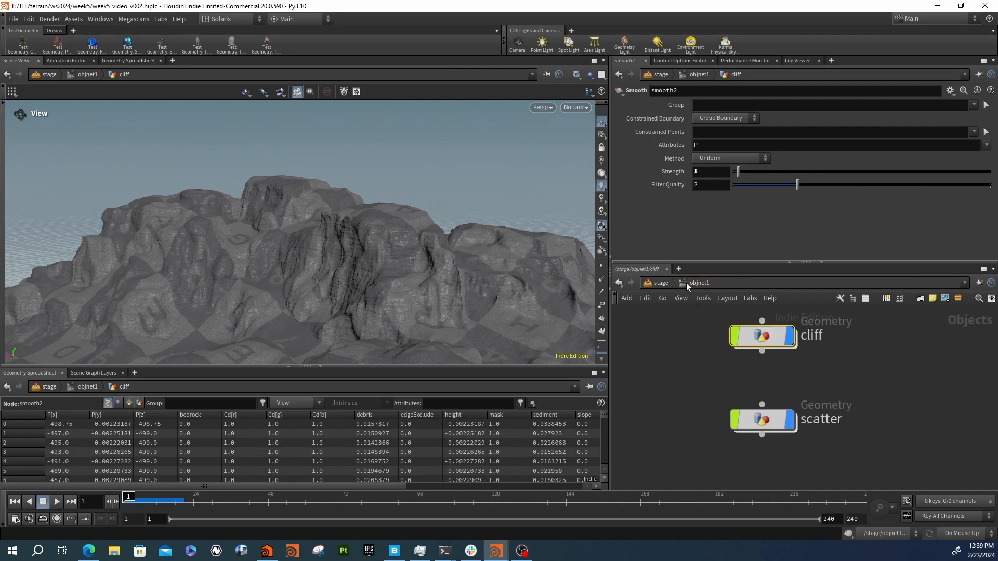
pyautogui.click(759, 417)
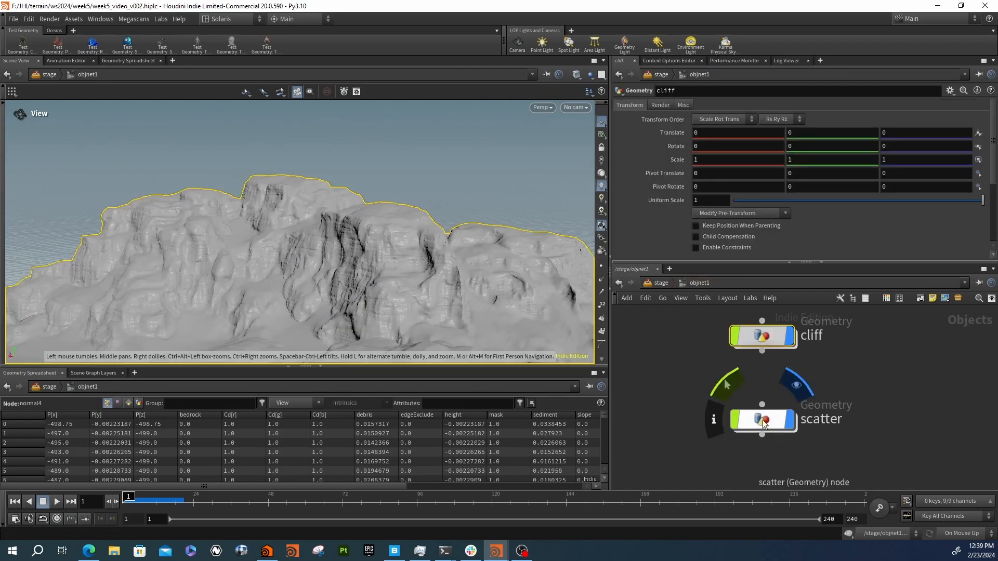
pyautogui.doubleClick(763, 425)
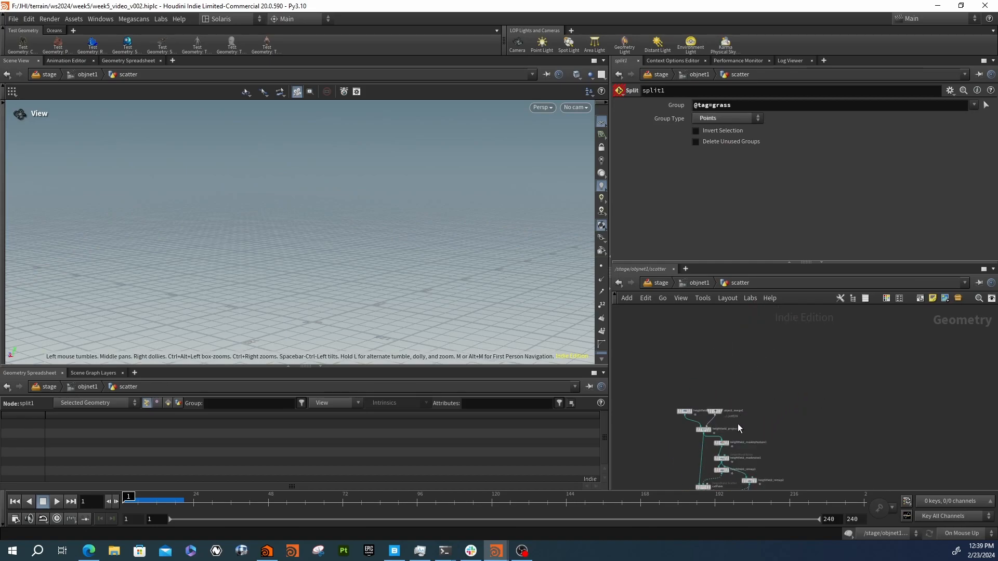
# - Move object_merge1 well away from heightfield1 in the scatter network and display it to view the imported cliff
pyautogui.scroll(3, 747, 384)
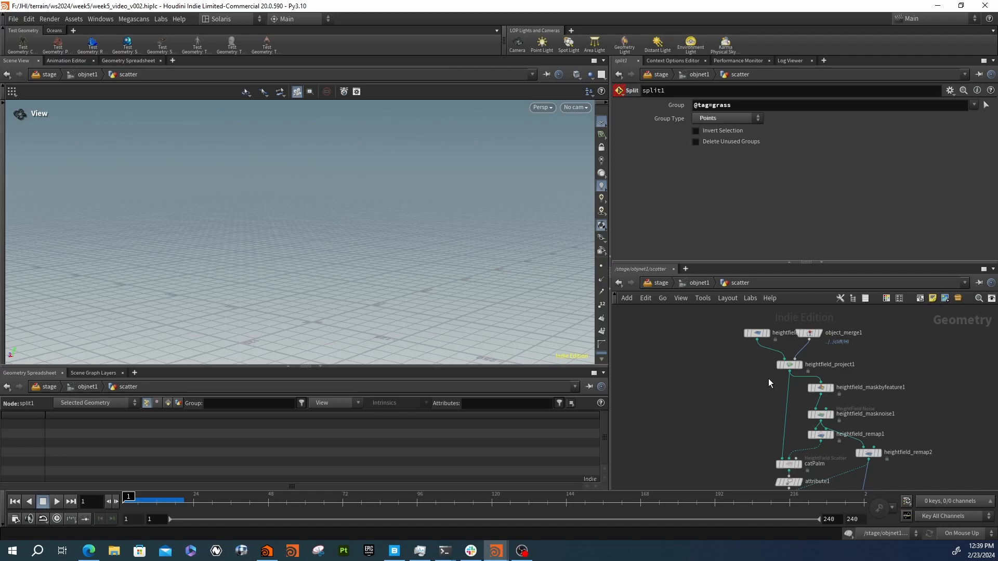
pyautogui.moveTo(874, 351); pyautogui.dragTo(793, 356, button='middle')
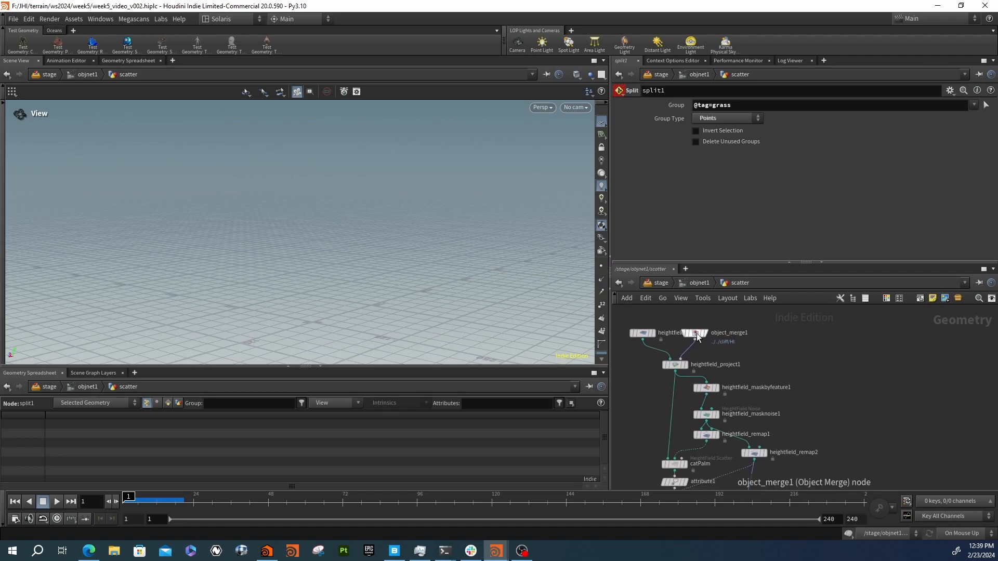
pyautogui.moveTo(699, 334); pyautogui.dragTo(850, 333)
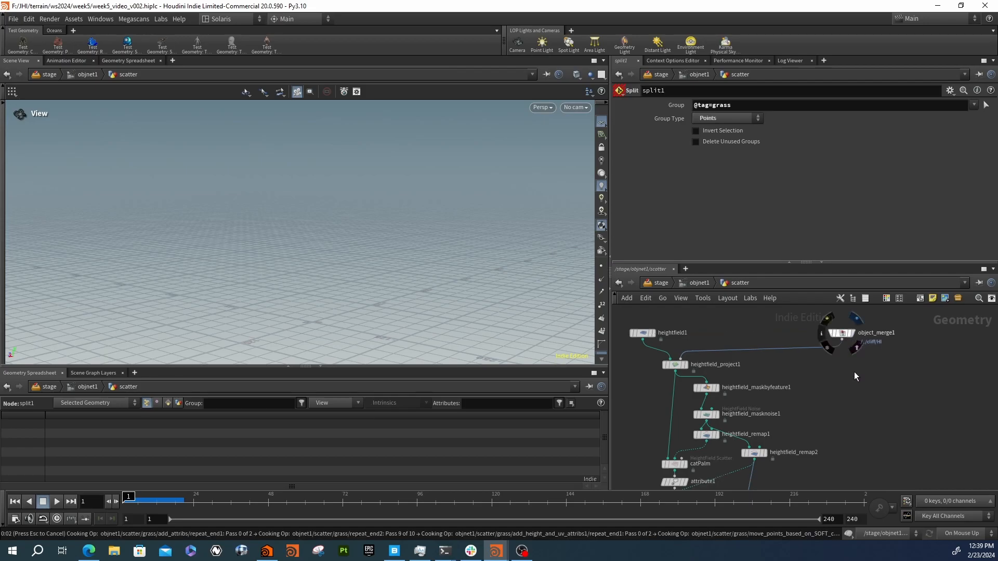
pyautogui.press('r')
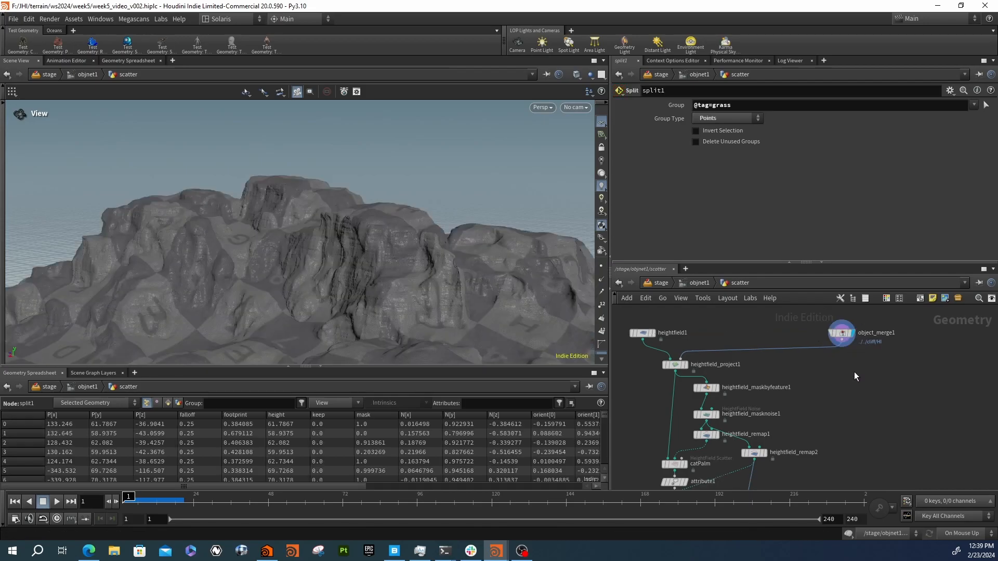
pyautogui.moveTo(407, 260); pyautogui.dragTo(338, 285)
pyautogui.moveTo(339, 285); pyautogui.dragTo(501, 260, button='right')
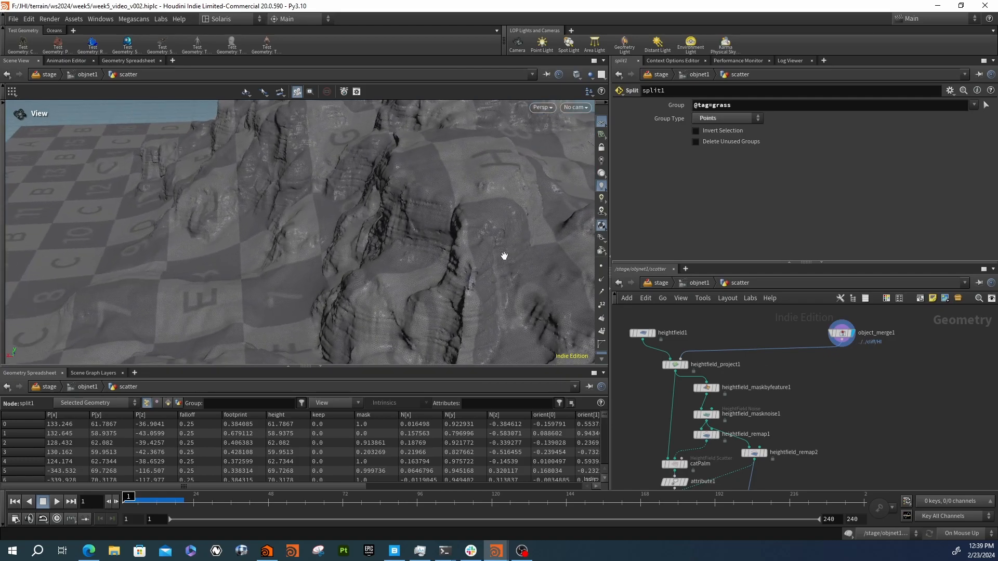
pyautogui.moveTo(501, 261); pyautogui.dragTo(301, 266, button='middle')
pyautogui.moveTo(301, 265); pyautogui.dragTo(375, 242)
# - Add a Scatter and Align node just below object_merge1
pyautogui.moveTo(815, 371); pyautogui.dragTo(650, 381, button='middle')
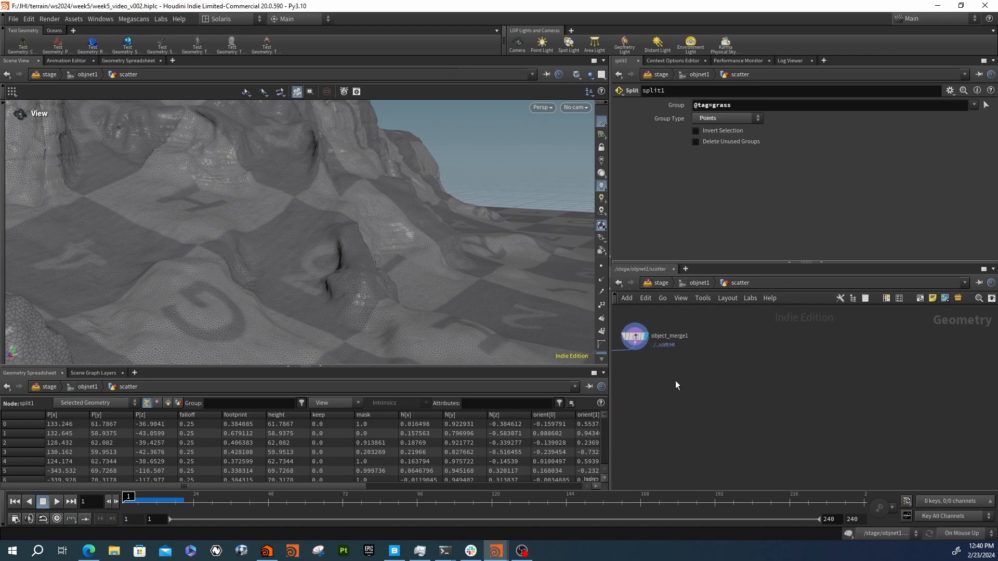
pyautogui.press('Tab')
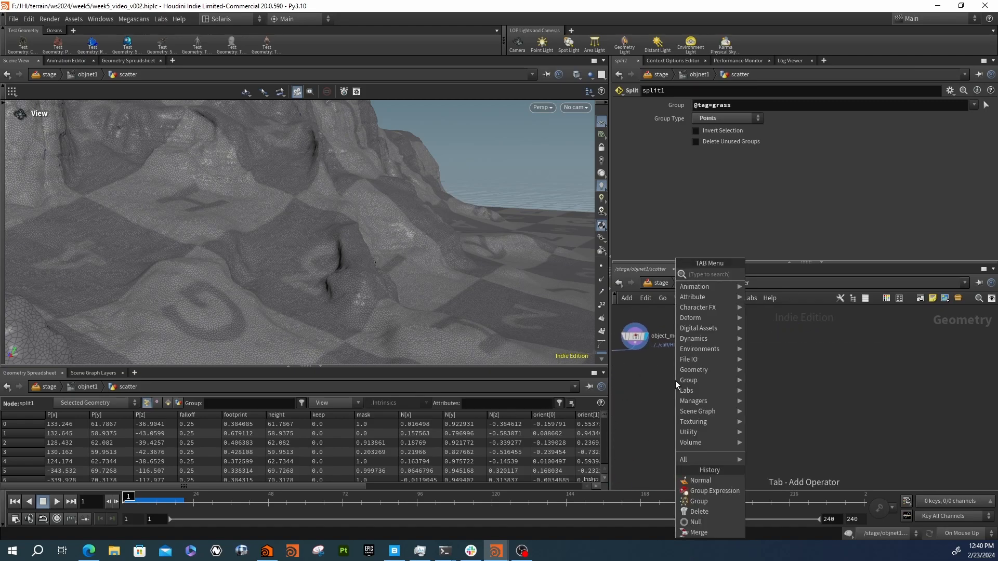
pyautogui.write('geo')
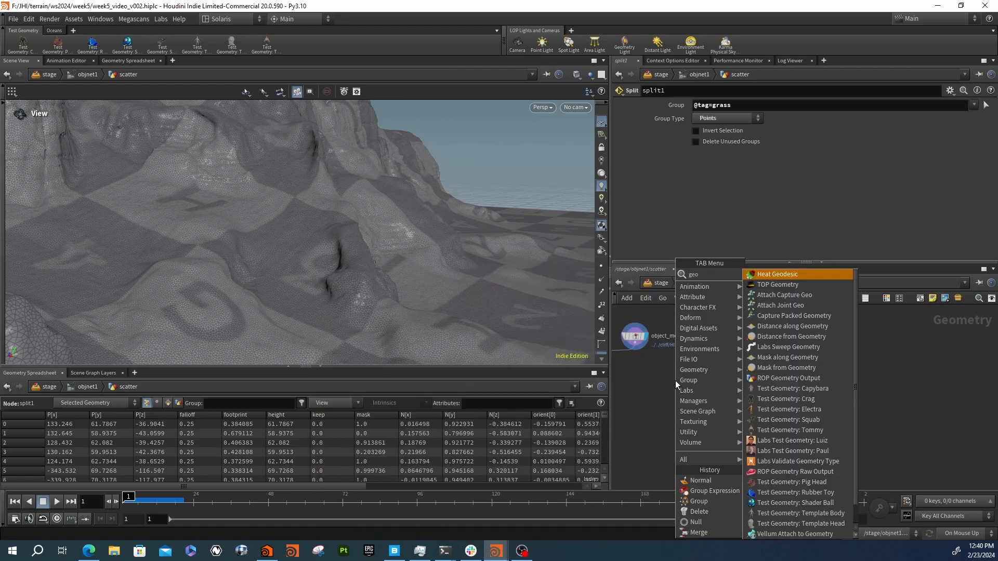
pyautogui.press('BackSpace')
pyautogui.press('BackSpace')
pyautogui.press('BackSpace')
pyautogui.write('s')
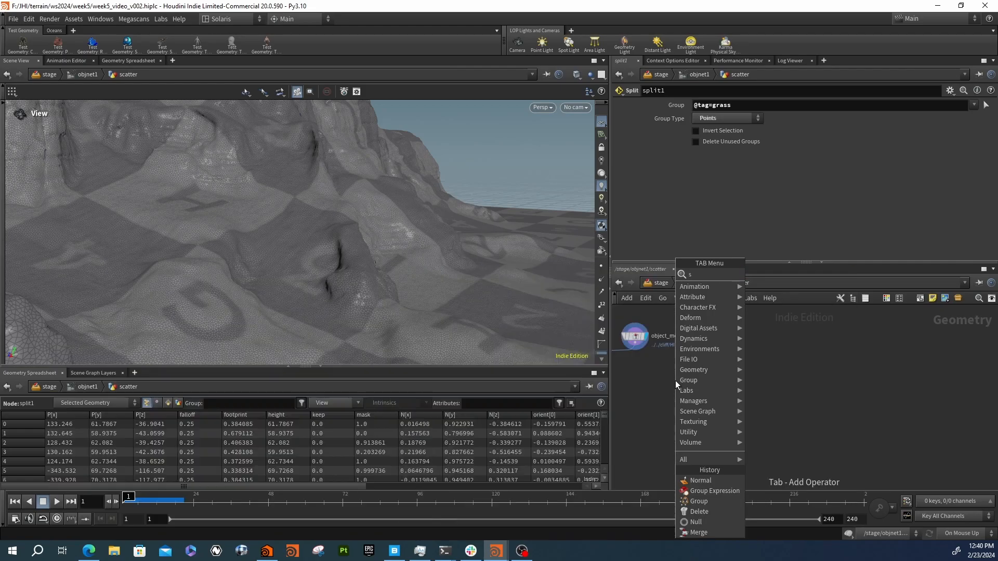
pyautogui.write('cat')
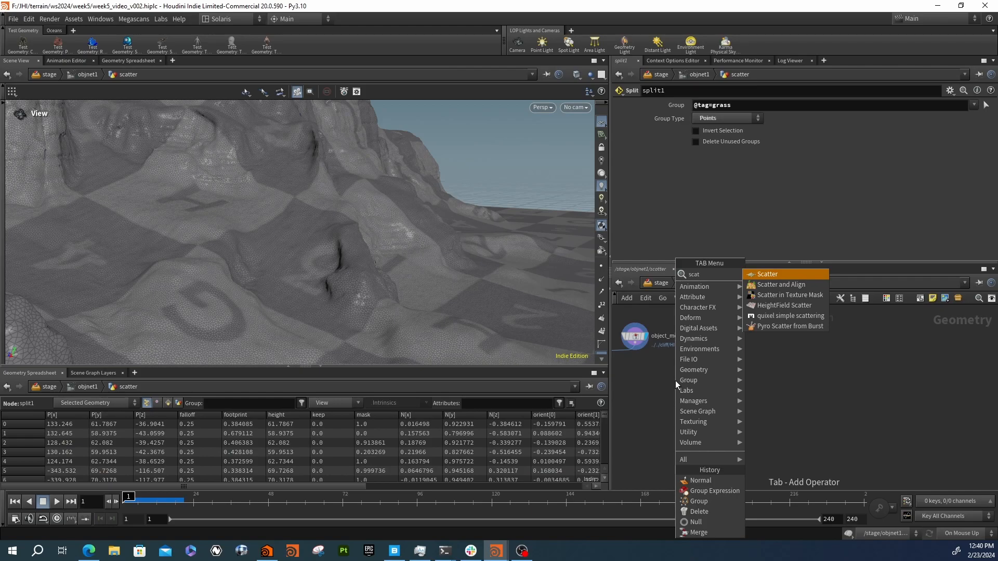
pyautogui.press('Down')
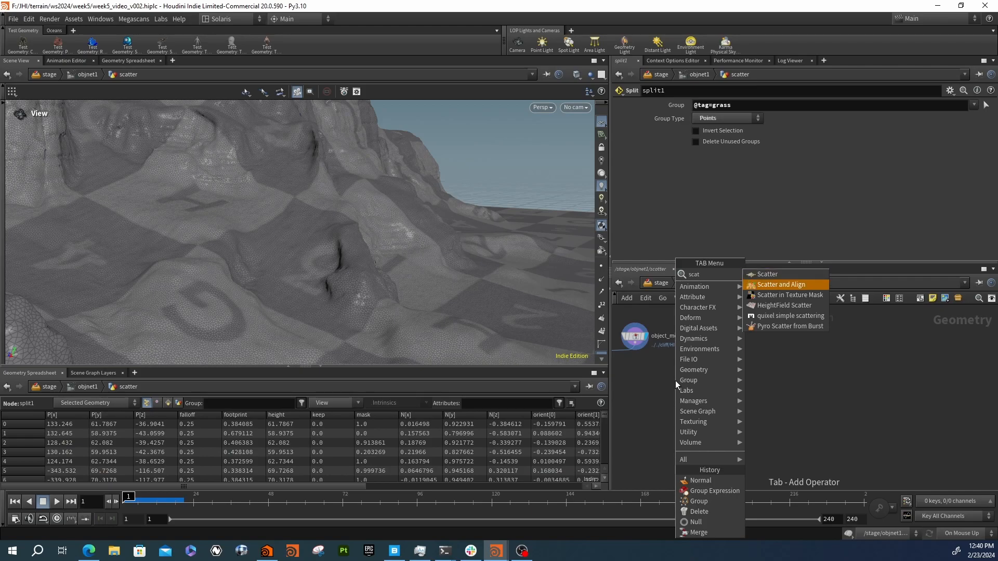
pyautogui.press('Return')
pyautogui.click(675, 380)
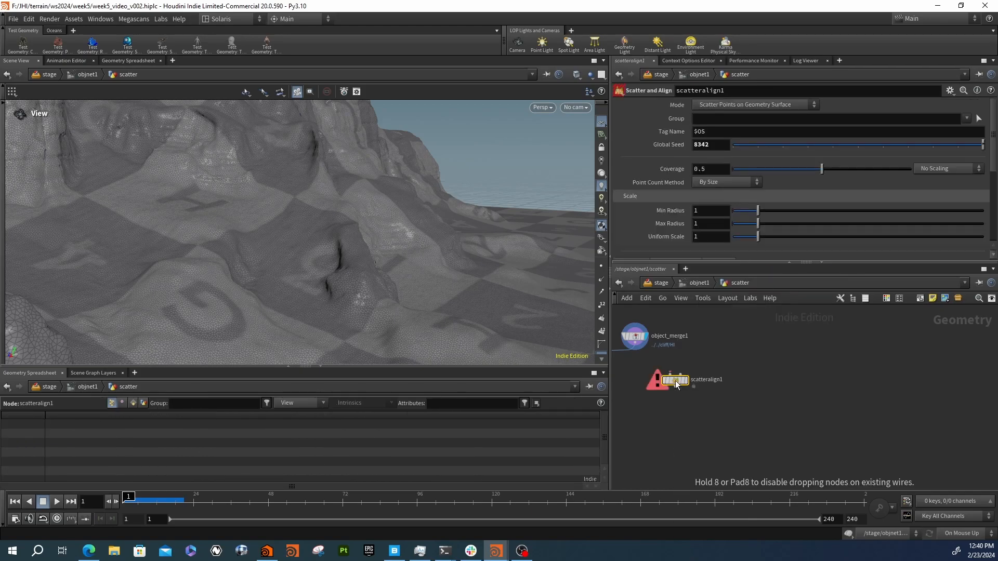
# - Wire object_merge1's output into scatteralign1's first input and display the points scattered over the cliff
pyautogui.moveTo(650, 366); pyautogui.dragTo(711, 361, button='middle')
pyautogui.moveTo(699, 339); pyautogui.dragTo(726, 362)
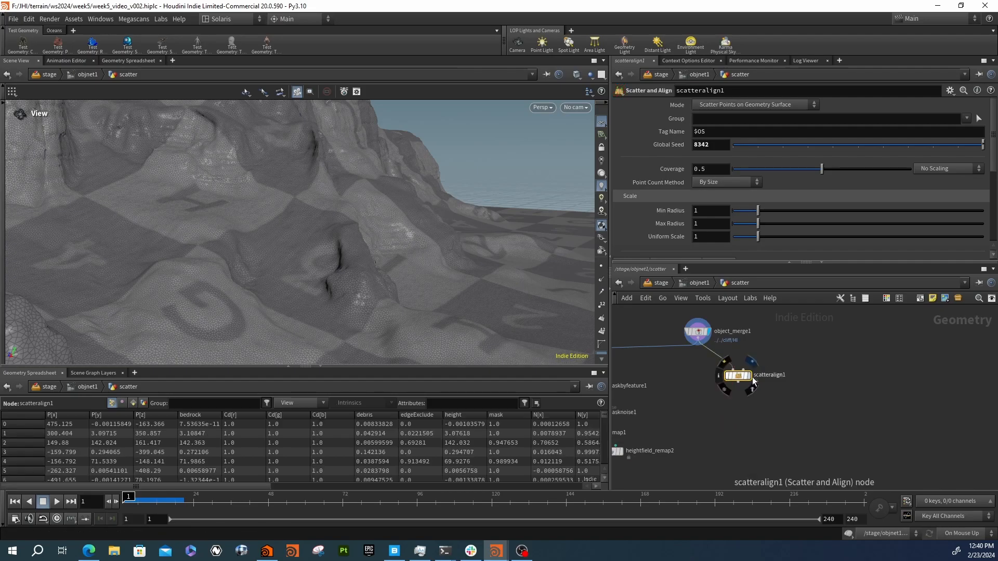
pyautogui.moveTo(374, 221); pyautogui.dragTo(333, 202, button='right')
pyautogui.moveTo(333, 202); pyautogui.dragTo(296, 245)
pyautogui.moveTo(297, 244); pyautogui.dragTo(283, 234, button='right')
pyautogui.moveTo(282, 235); pyautogui.dragTo(394, 256)
pyautogui.scroll(3, 747, 385)
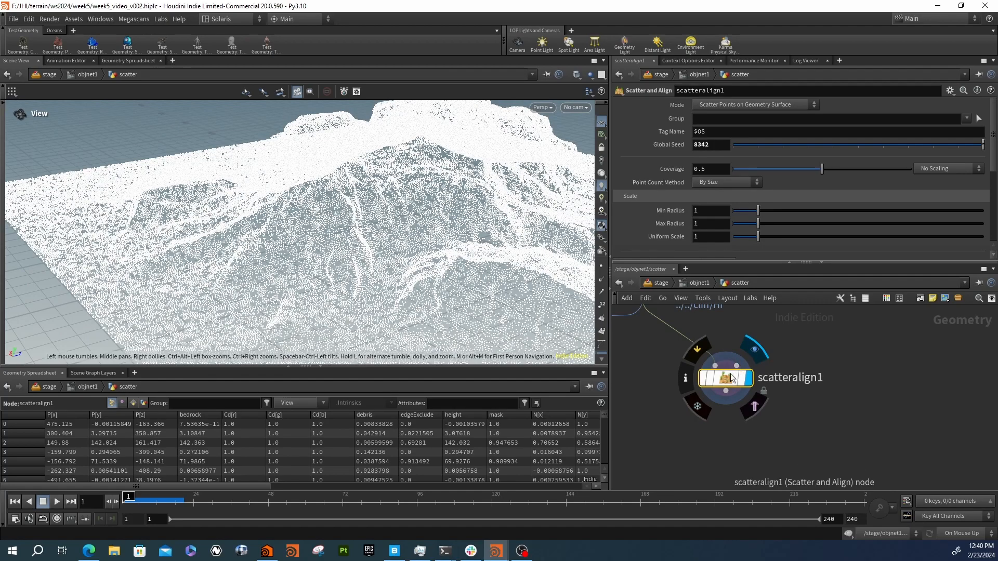
# - Examine scatteralign1's attribute transfer settings and the attributes its points carry in the geometry spreadsheet
pyautogui.moveTo(803, 367); pyautogui.dragTo(798, 384, button='middle')
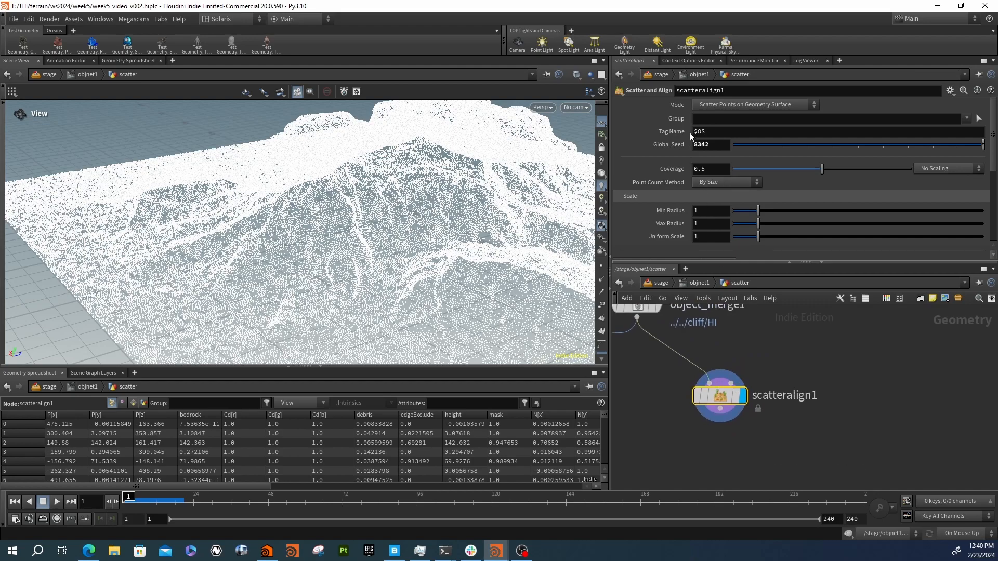
pyautogui.scroll(-5, 673, 208)
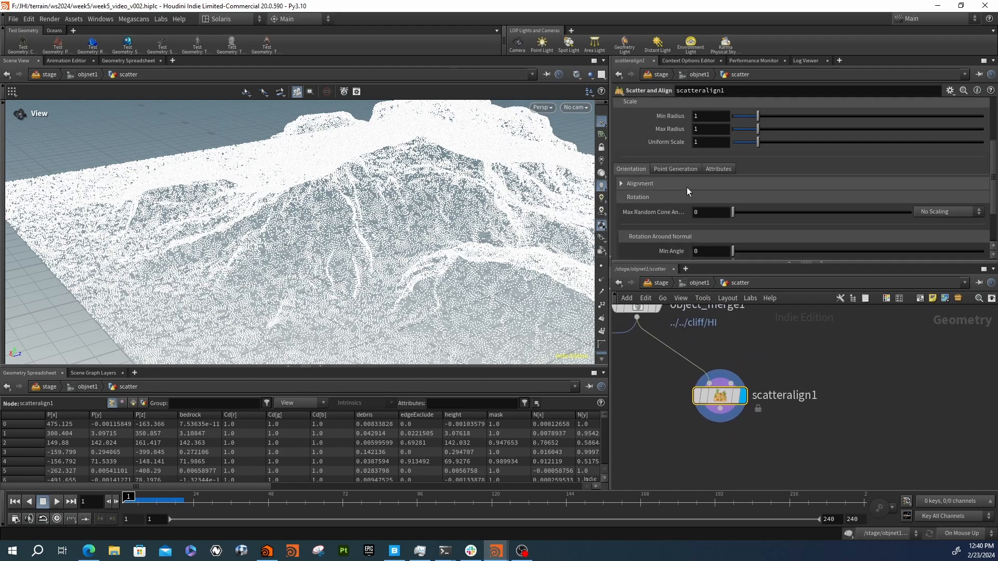
pyautogui.click(706, 171)
pyautogui.scroll(-3, 659, 252)
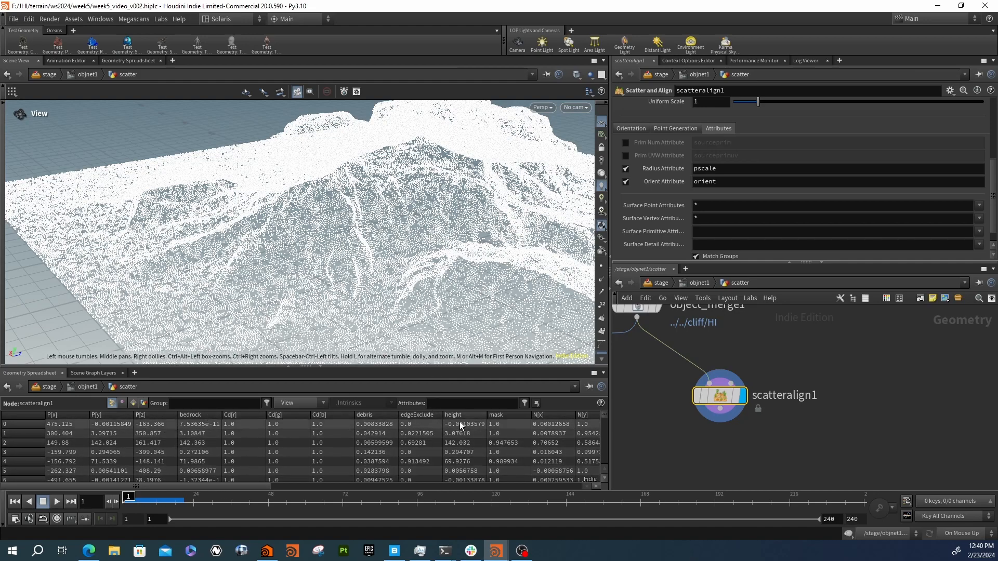
pyautogui.moveTo(256, 488); pyautogui.dragTo(555, 484)
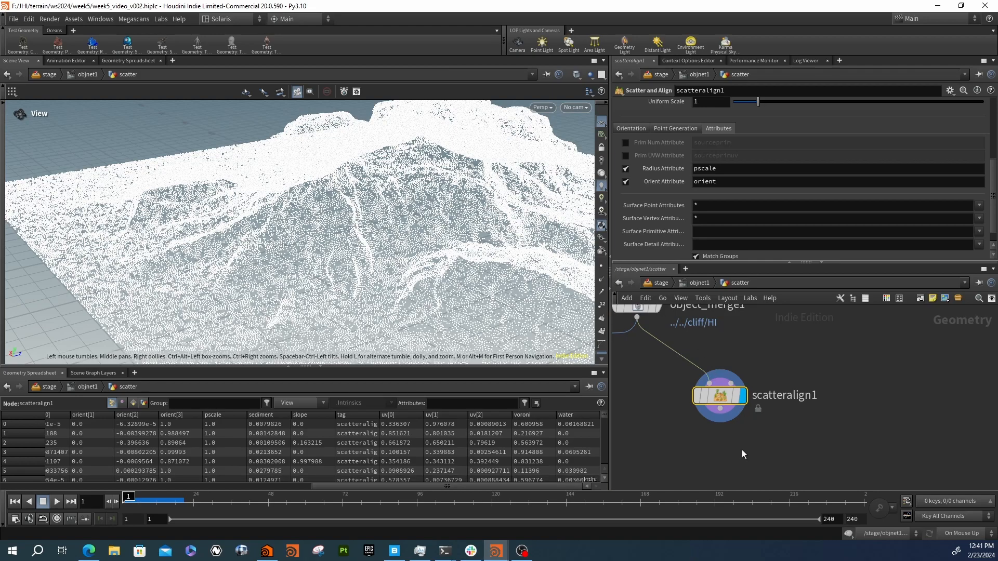
# - Add a Group Expression node below scatteralign1, wire it to the created points output and display it
pyautogui.press('Tab')
pyautogui.write('g')
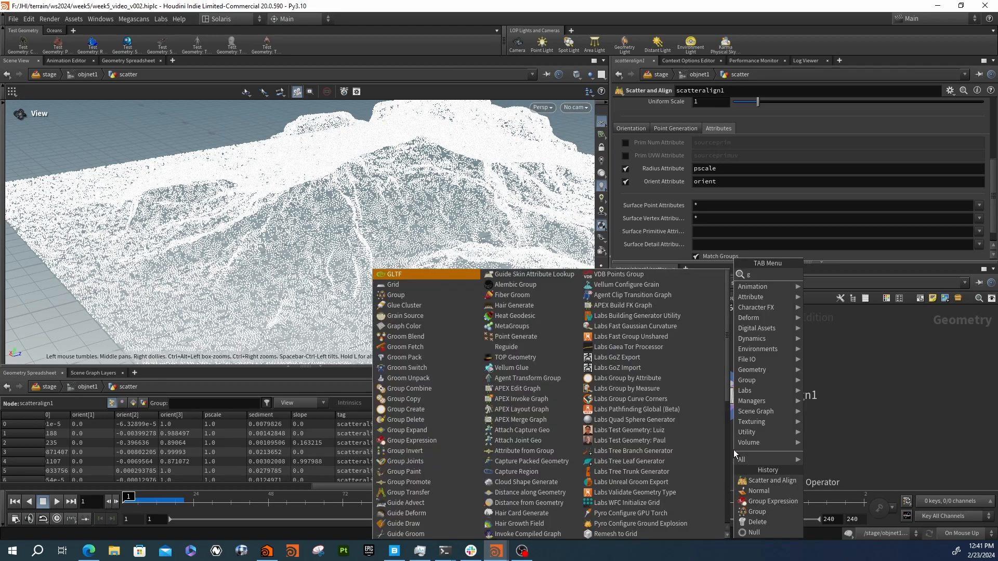
pyautogui.write('roupe')
pyautogui.press('Down')
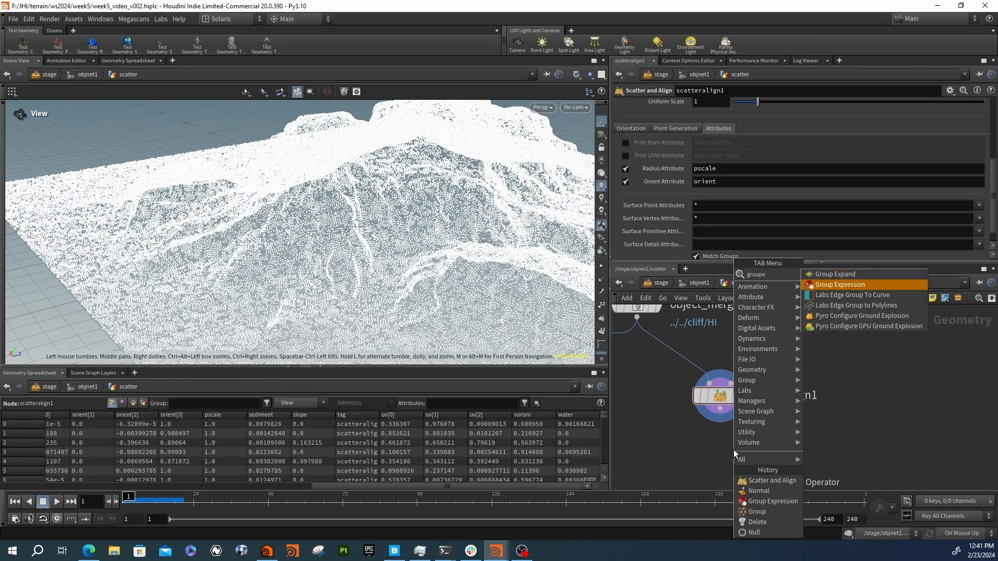
pyautogui.press('Return')
pyautogui.click(734, 450)
pyautogui.click(717, 436)
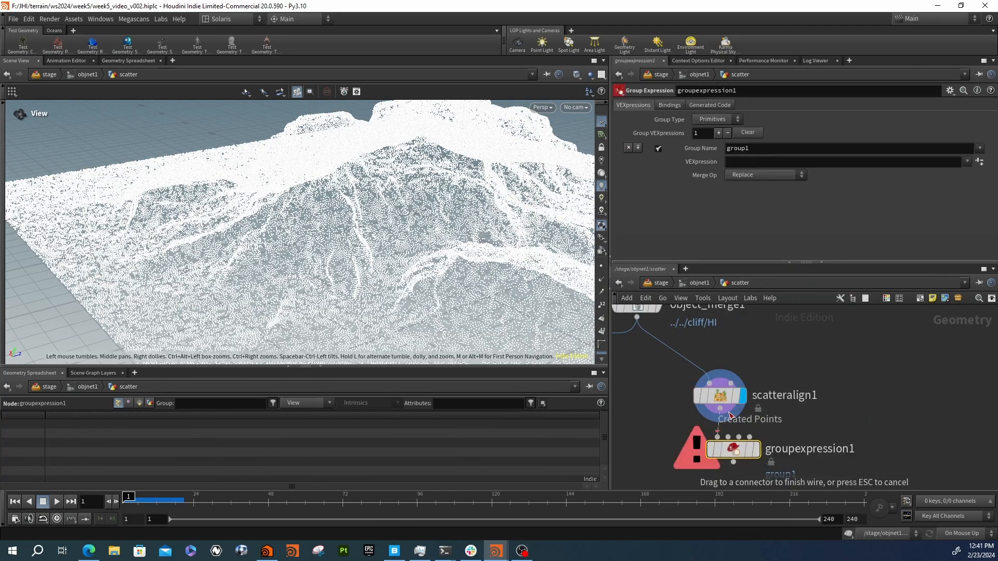
pyautogui.click(721, 408)
pyautogui.moveTo(738, 449); pyautogui.dragTo(726, 444)
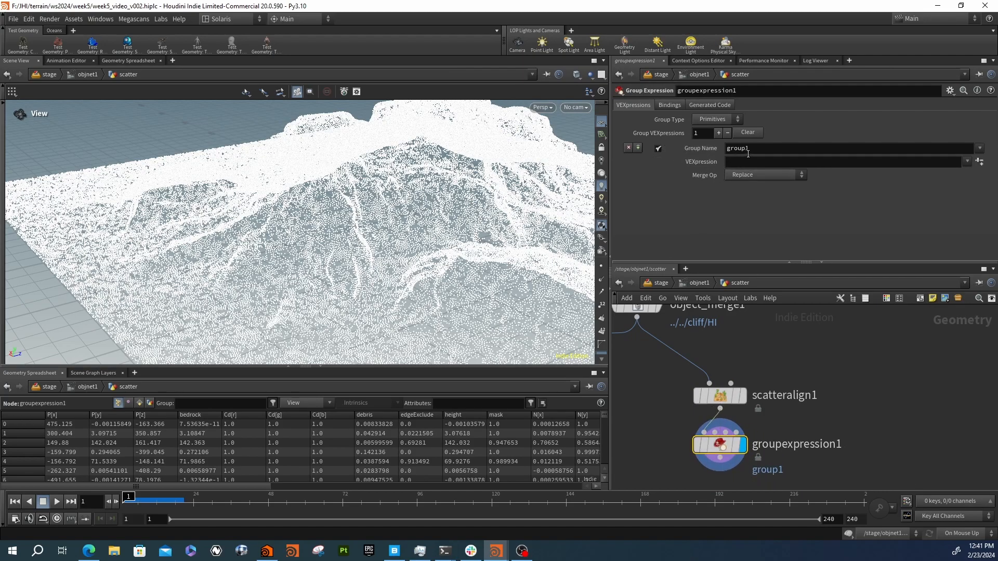
pyautogui.click(896, 161)
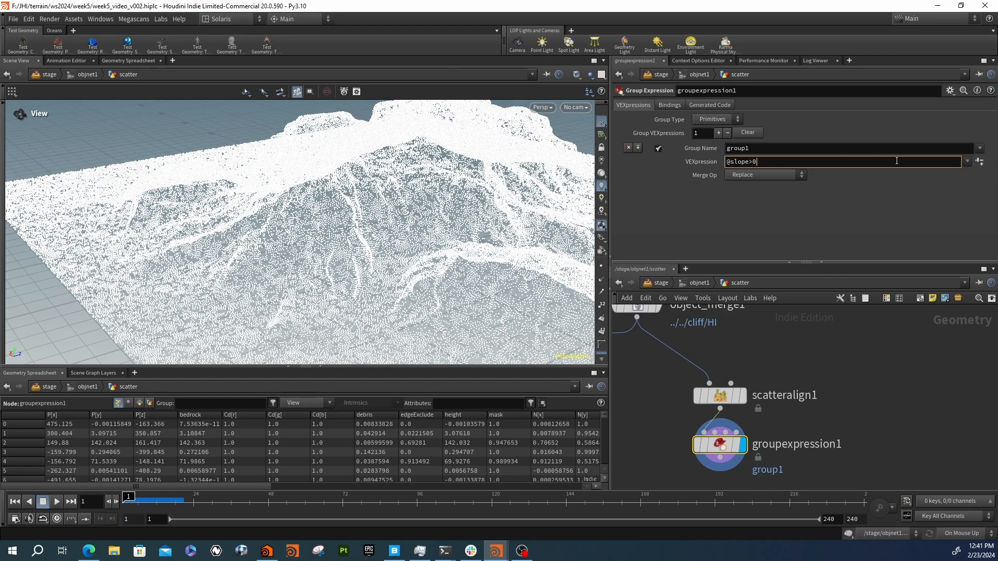
pyautogui.press('Return')
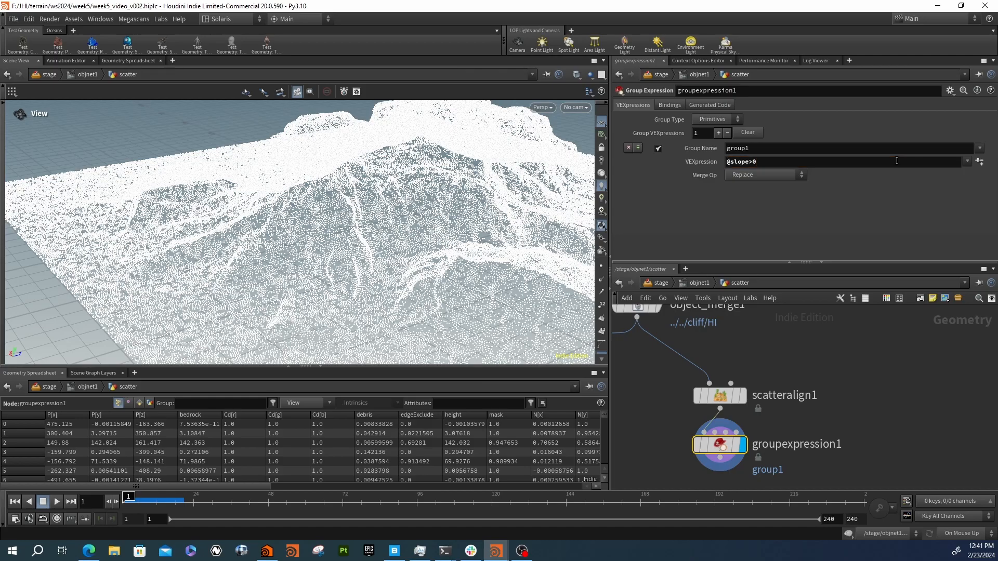
pyautogui.click(719, 118)
pyautogui.click(716, 127)
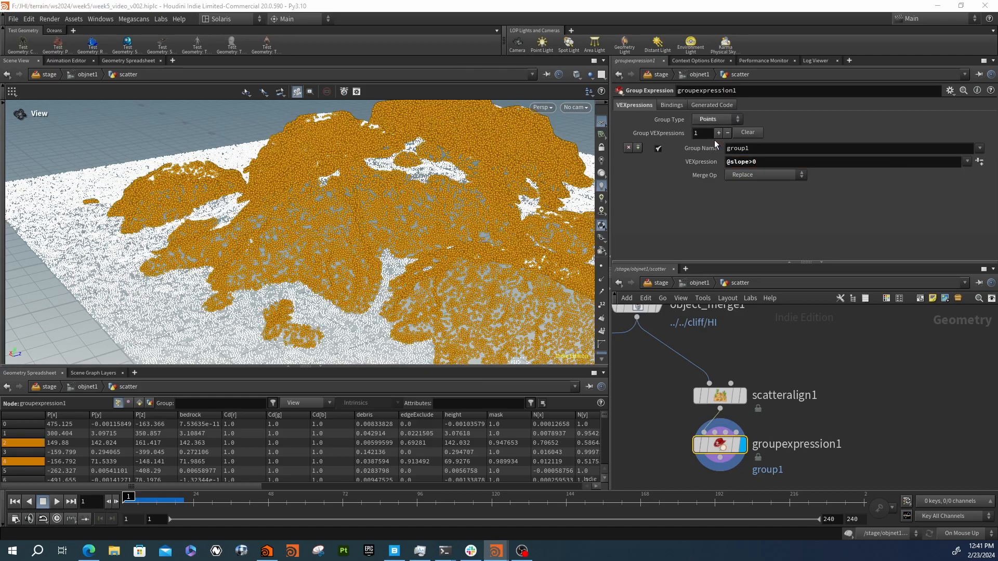
pyautogui.scroll(3, 422, 204)
pyautogui.moveTo(421, 205); pyautogui.dragTo(312, 289)
pyautogui.moveTo(266, 202); pyautogui.dragTo(404, 208)
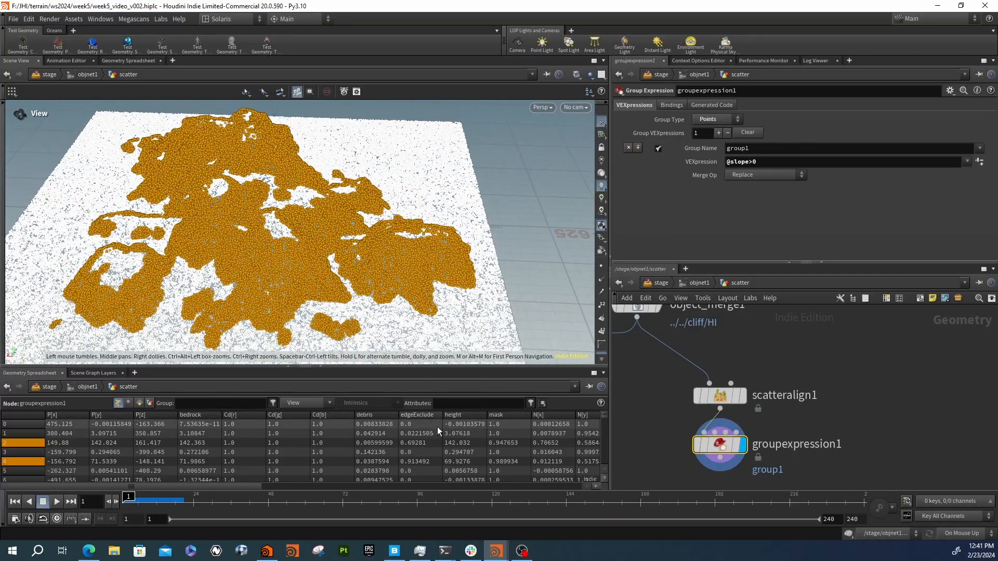
pyautogui.moveTo(280, 488); pyautogui.dragTo(585, 491)
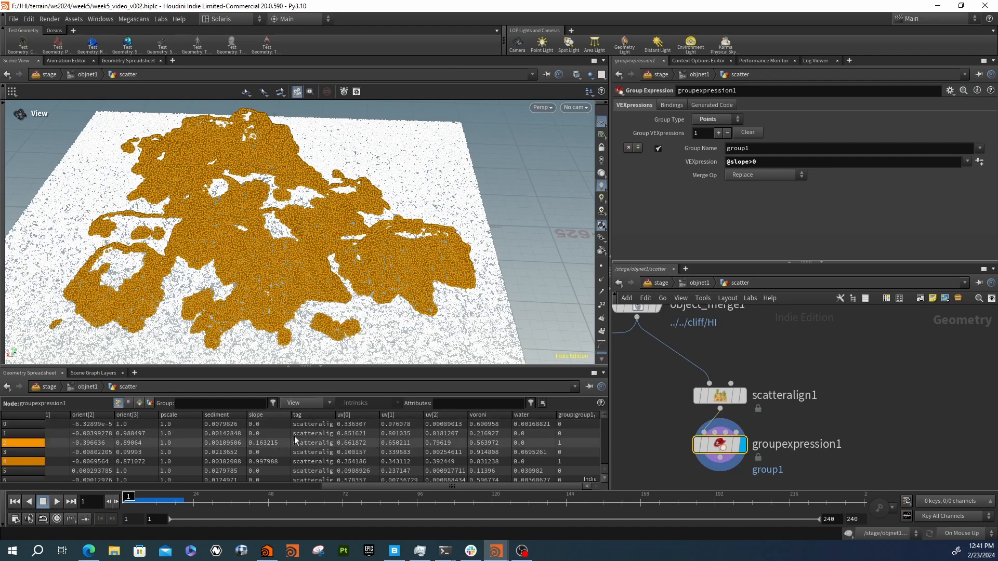
pyautogui.scroll(5, 301, 268)
pyautogui.doubleClick(743, 150)
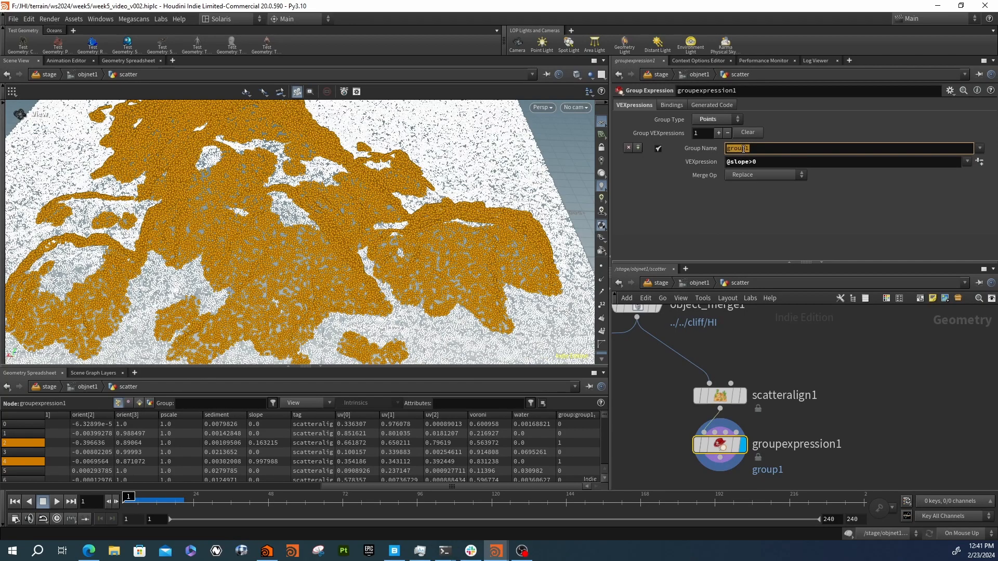
pyautogui.write('remove')
pyautogui.press('Return')
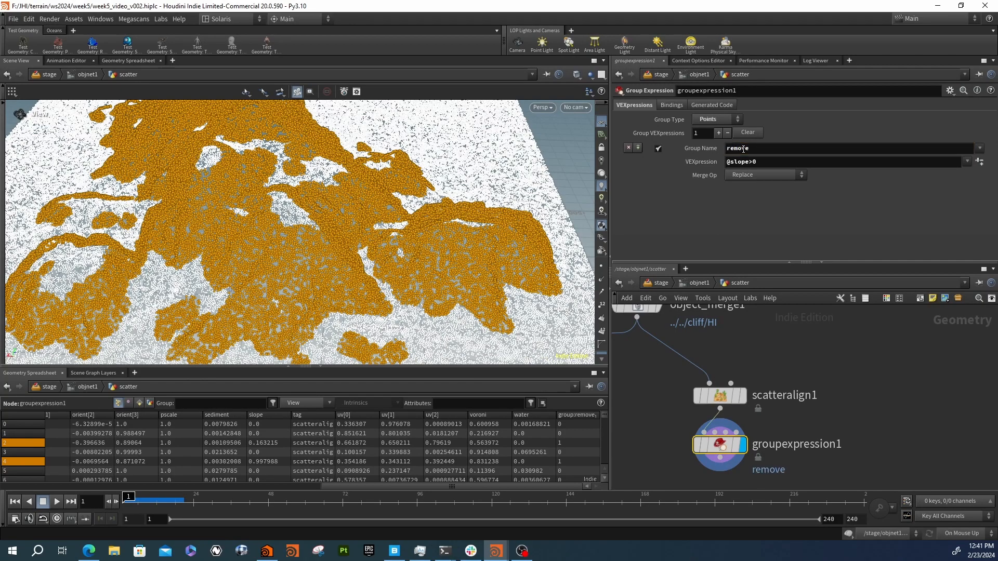
# - Add a second group expression entry also named remove, and set the first entry's merge operation to Union with Existing
pyautogui.click(718, 133)
pyautogui.click(756, 188)
pyautogui.write('remove')
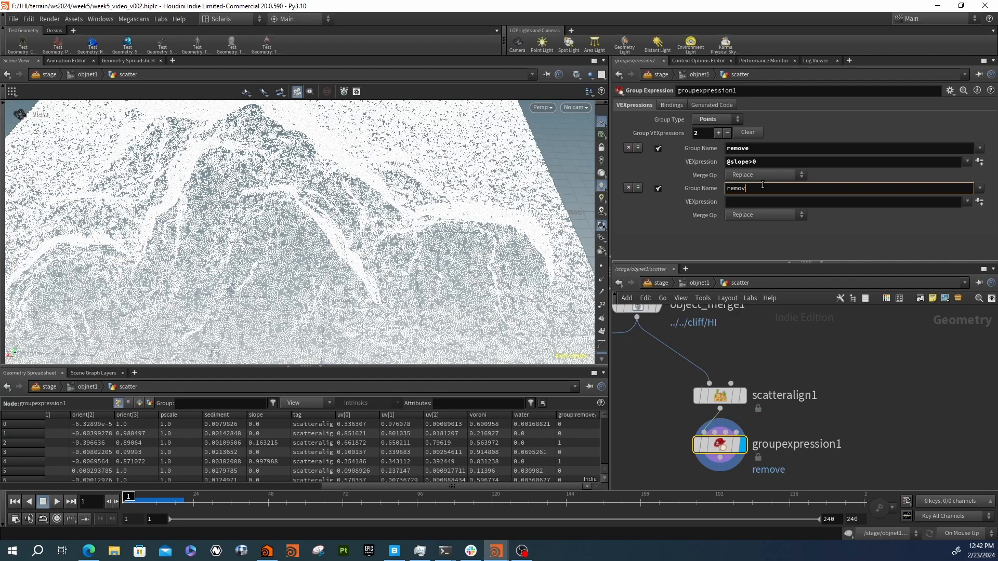
pyautogui.press('Return')
pyautogui.click(752, 176)
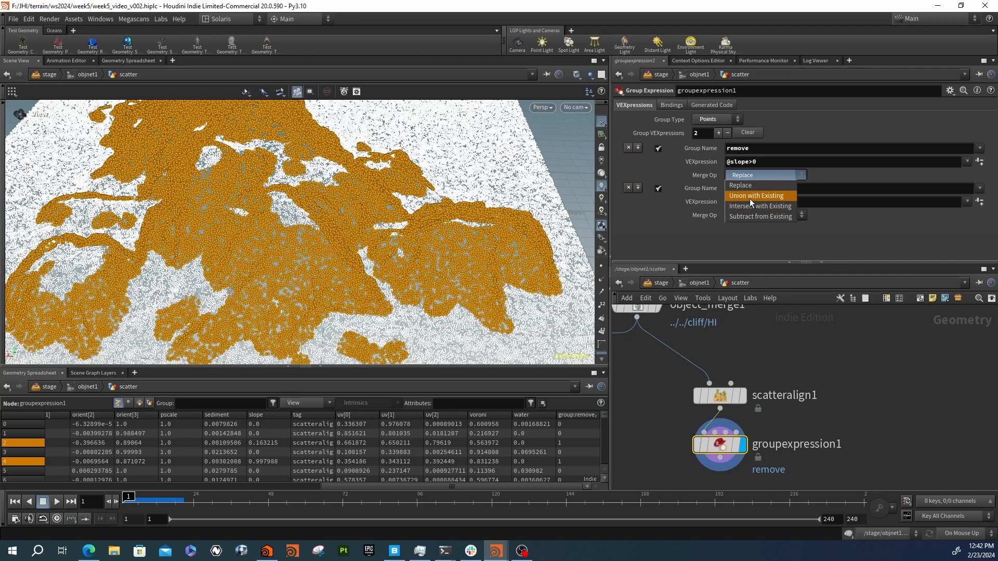
pyautogui.click(749, 198)
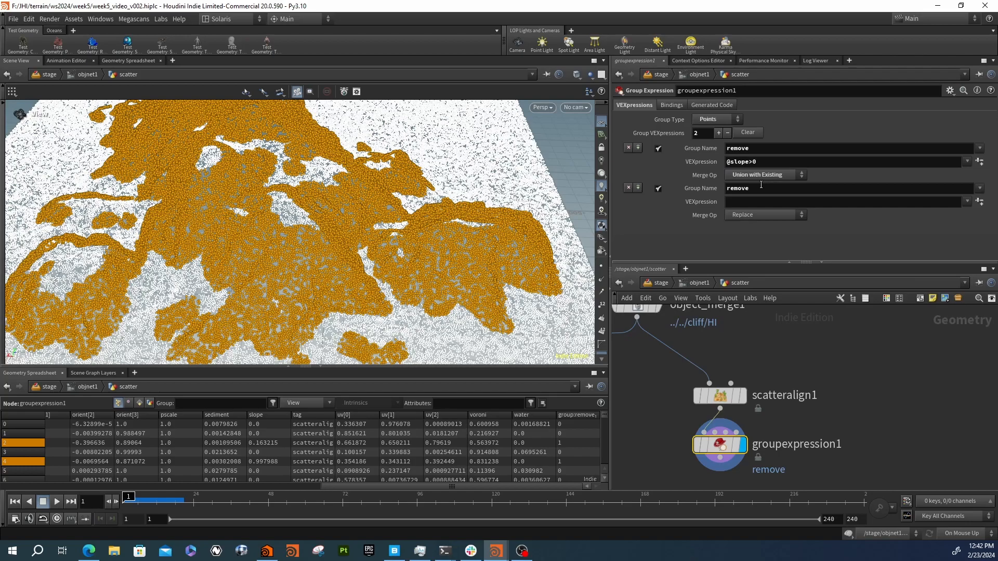
# - Give the second remove entry the VEXpression @P.y<2 with Union with Existing, and set the first entry's merge operation to Replace
pyautogui.click(739, 200)
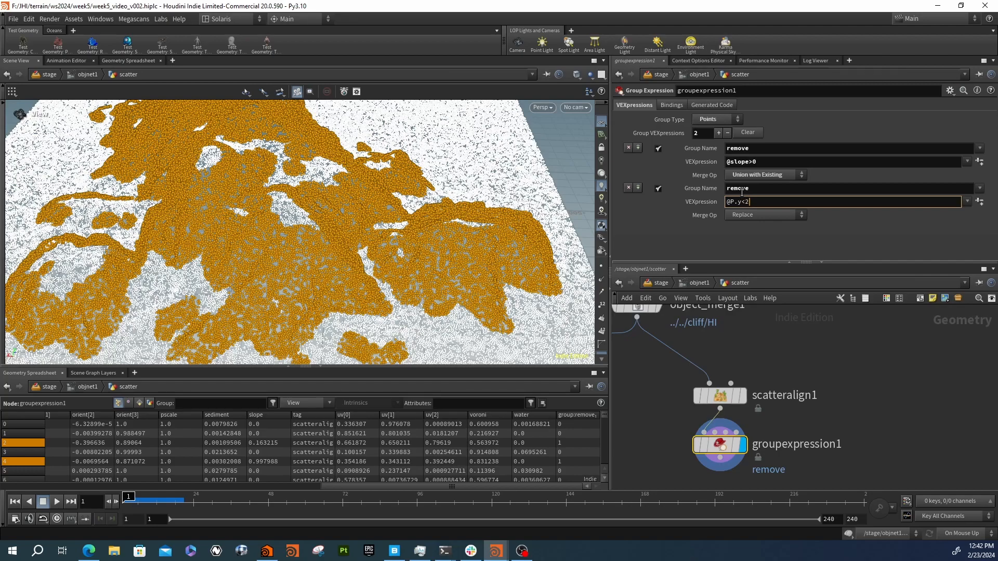
pyautogui.press('Return')
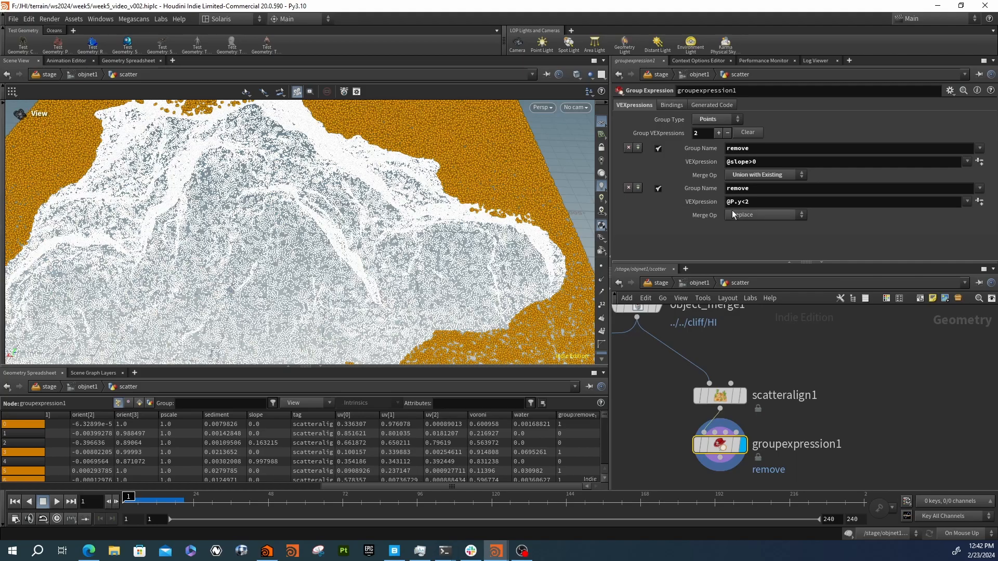
pyautogui.click(750, 176)
pyautogui.click(747, 186)
pyautogui.click(758, 215)
pyautogui.click(757, 235)
pyautogui.moveTo(477, 192); pyautogui.dragTo(354, 218)
pyautogui.moveTo(353, 218); pyautogui.dragTo(384, 212, button='right')
pyautogui.moveTo(384, 213); pyautogui.dragTo(364, 177)
pyautogui.moveTo(364, 177); pyautogui.dragTo(421, 250, button='middle')
pyautogui.moveTo(421, 250); pyautogui.dragTo(551, 250)
# - Add a Blast node directly below groupexpression1, wire it to that node's output and display it
pyautogui.moveTo(685, 467); pyautogui.dragTo(678, 402, button='middle')
pyautogui.press('Tab')
pyautogui.write('blas')
pyautogui.press('Return')
pyautogui.click(731, 441)
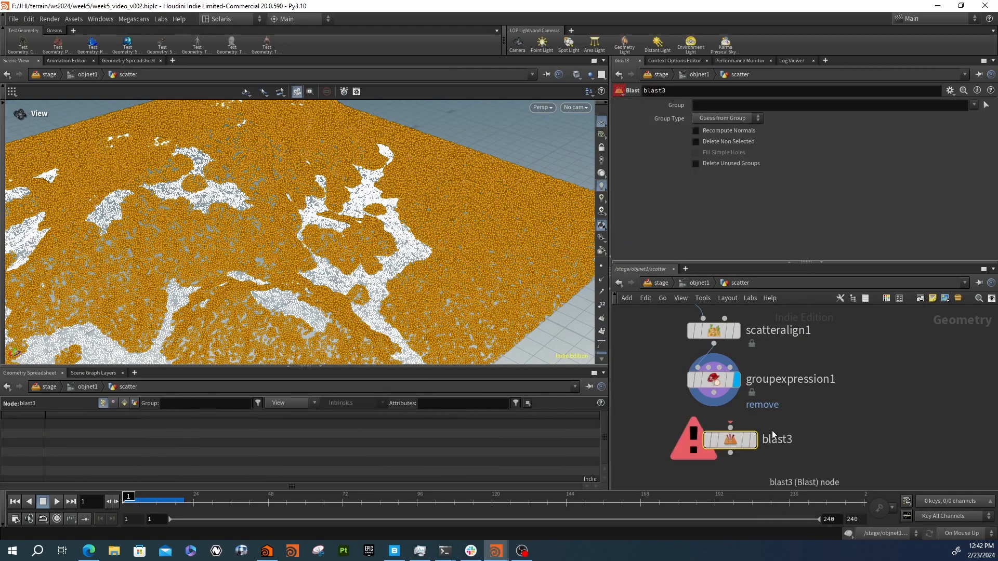
pyautogui.click(753, 441)
pyautogui.moveTo(754, 441); pyautogui.dragTo(737, 427)
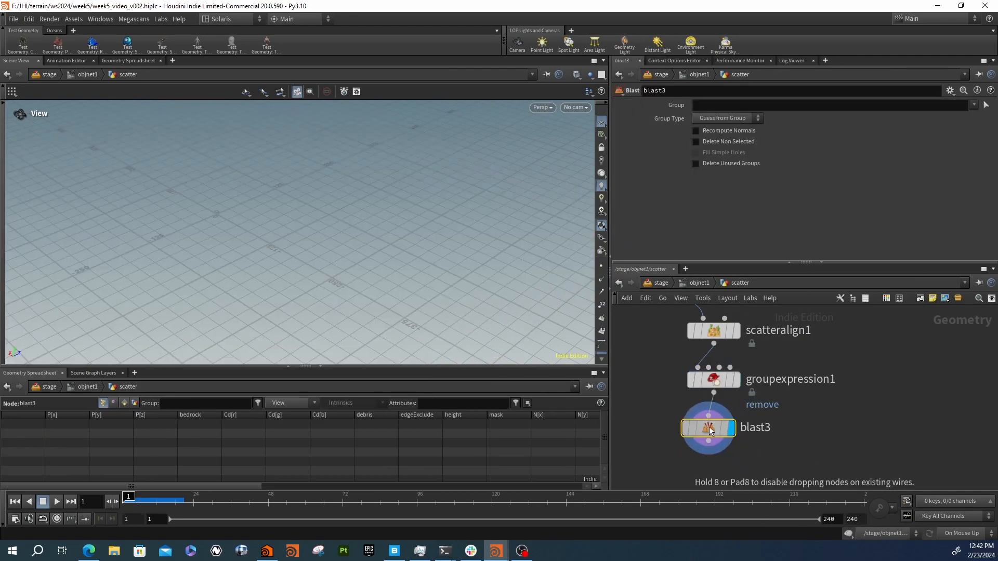
# - Set the Blast node to delete the remove group and choose its group type
pyautogui.click(974, 106)
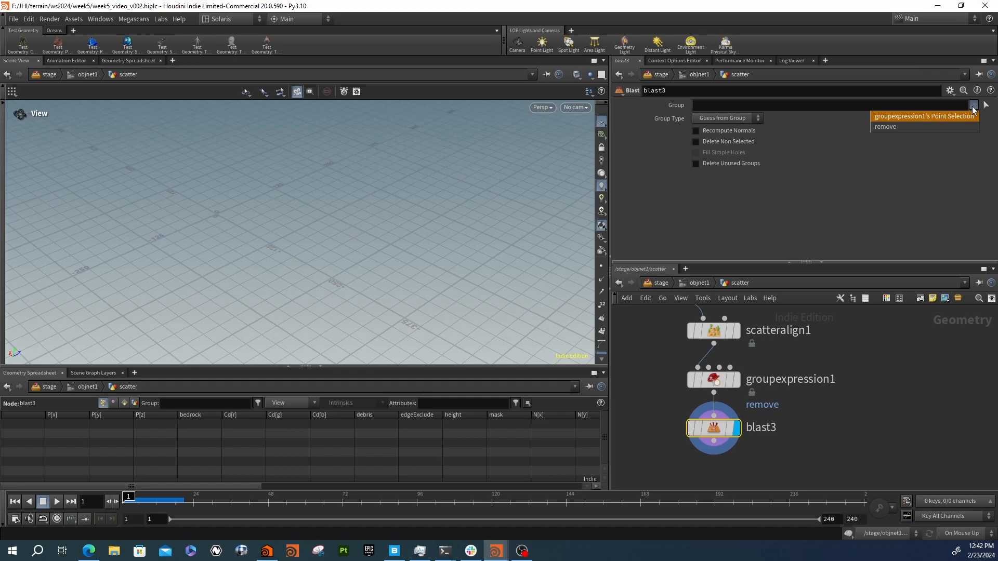
pyautogui.click(954, 126)
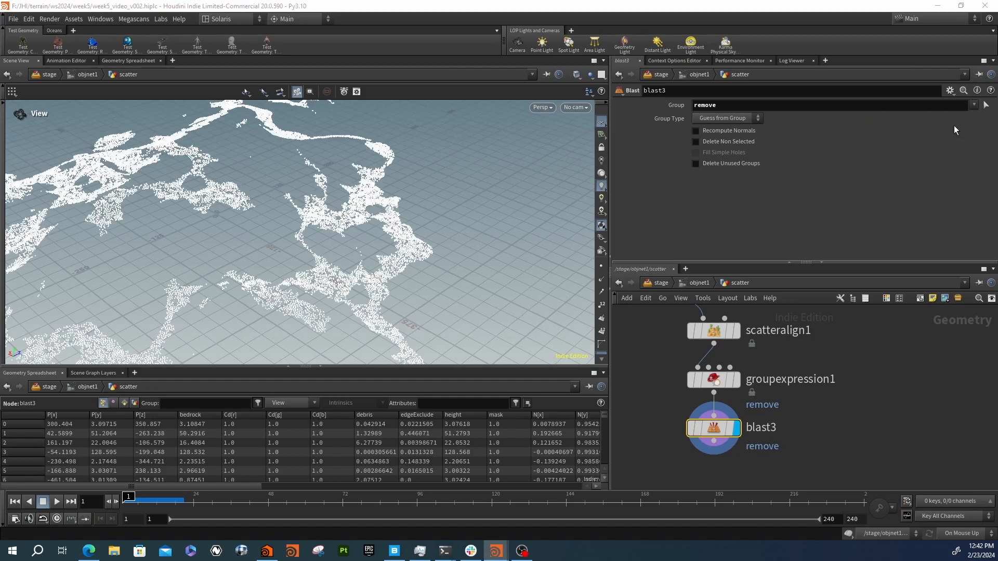
pyautogui.click(761, 117)
pyautogui.click(722, 149)
pyautogui.moveTo(373, 227); pyautogui.dragTo(467, 191)
# - Add a third group expression entry to groupexpression1, named remove, with the merge operation Subtract from Existing
pyautogui.click(714, 379)
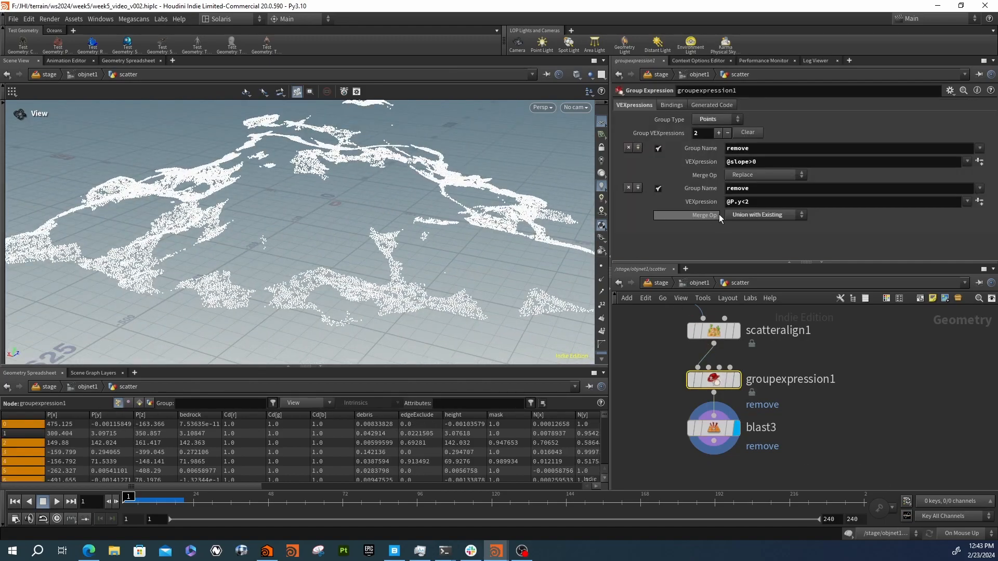
pyautogui.click(718, 133)
pyautogui.scroll(-1, 711, 194)
pyautogui.click(744, 249)
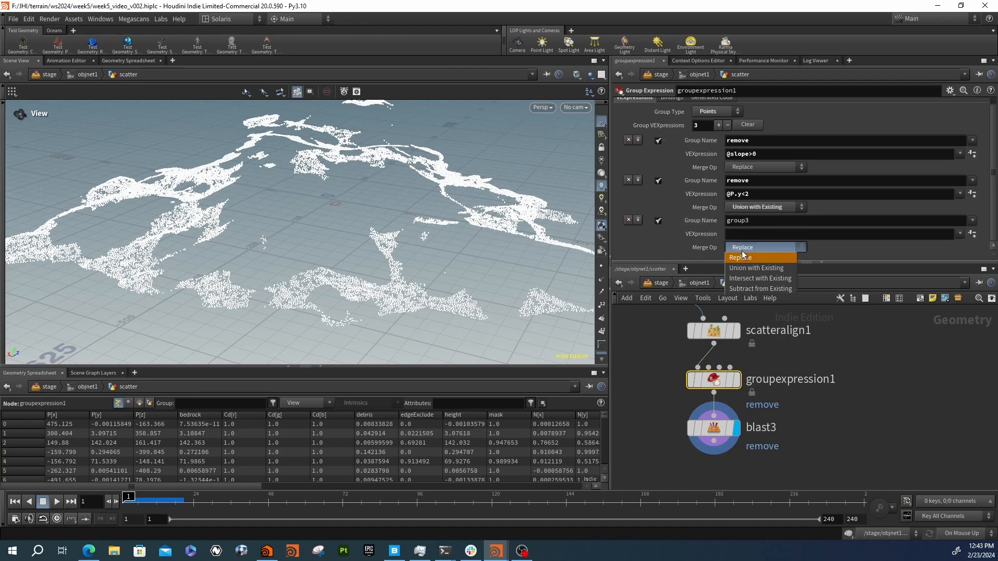
pyautogui.click(756, 289)
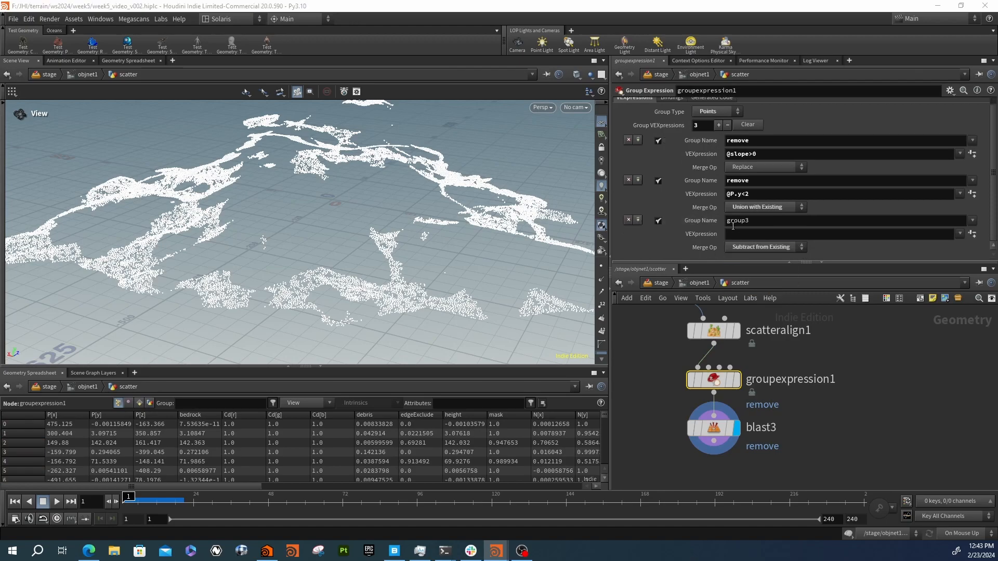
pyautogui.doubleClick(749, 221)
pyautogui.write('re')
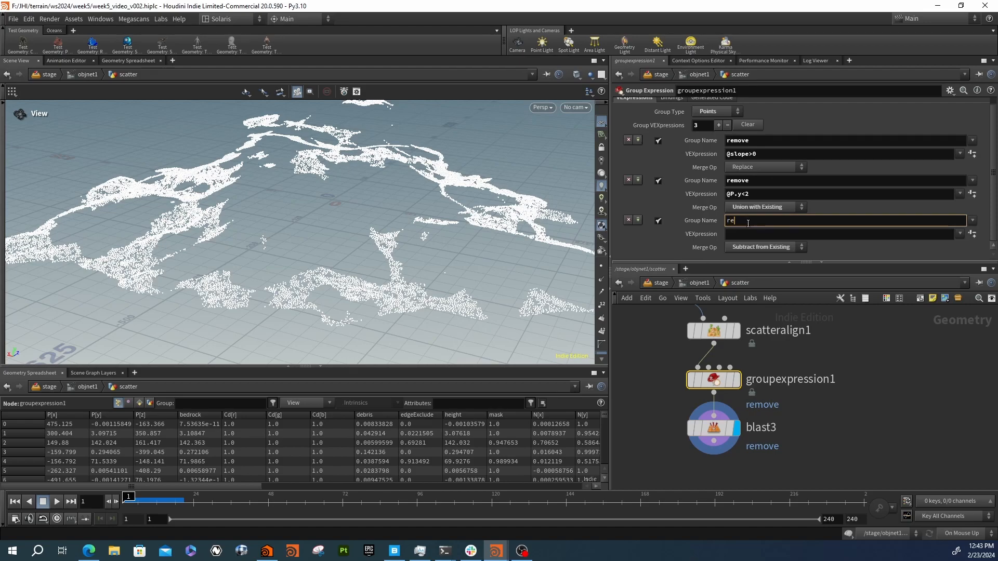
pyautogui.write('move')
pyautogui.press('Return')
pyautogui.click(749, 235)
pyautogui.write('@debris')
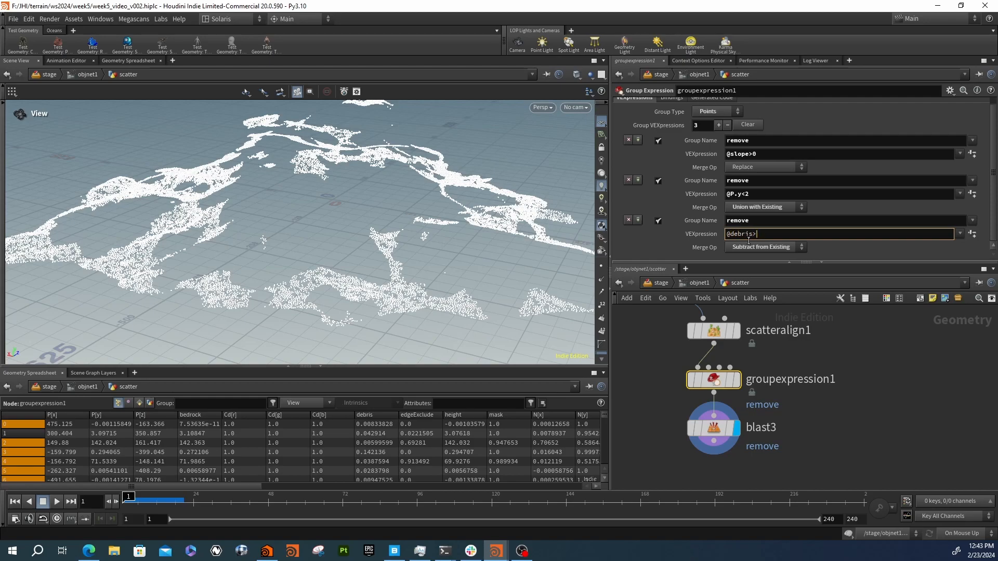
pyautogui.write('>0')
pyautogui.press('Return')
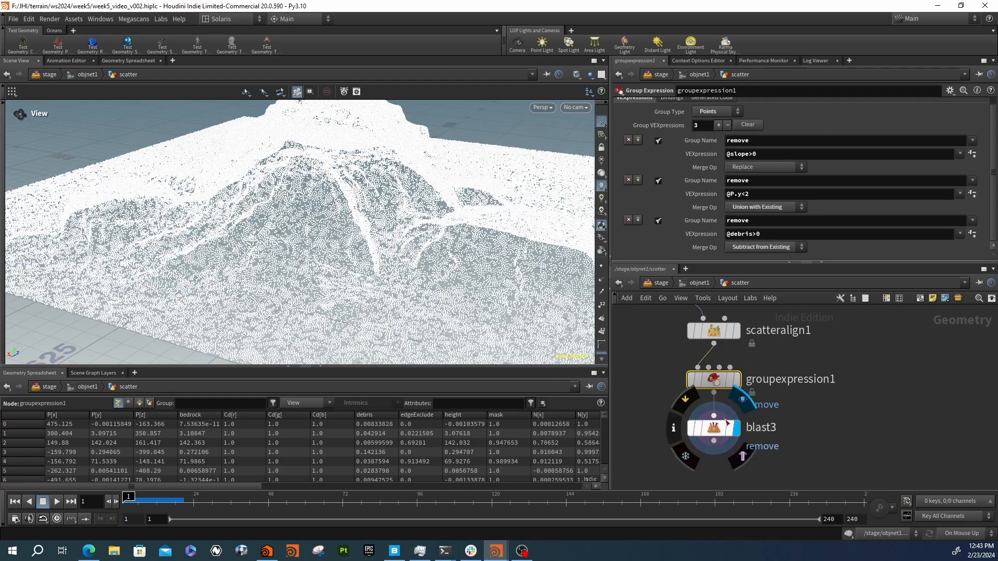
pyautogui.click(736, 380)
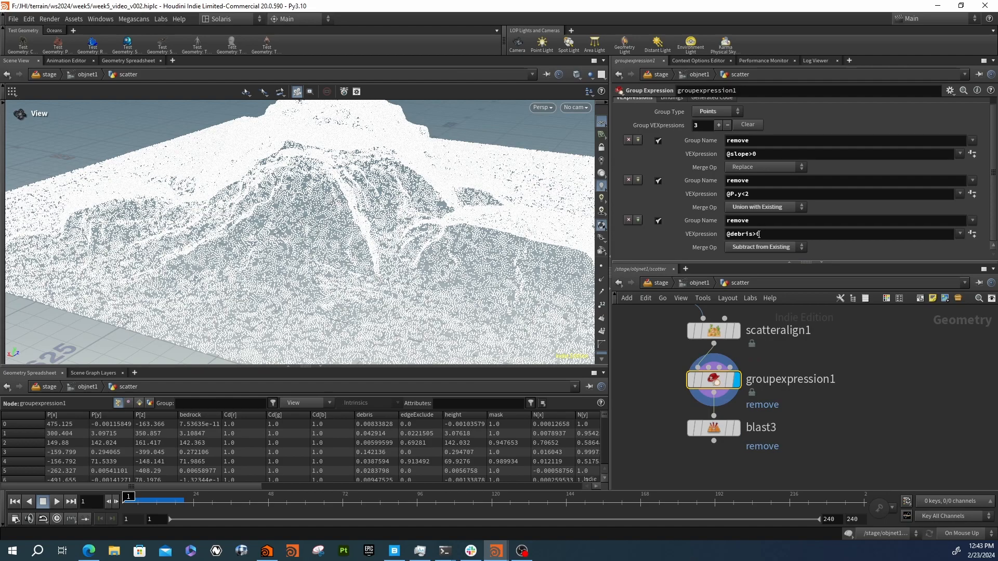
pyautogui.moveTo(230, 484); pyautogui.dragTo(258, 485)
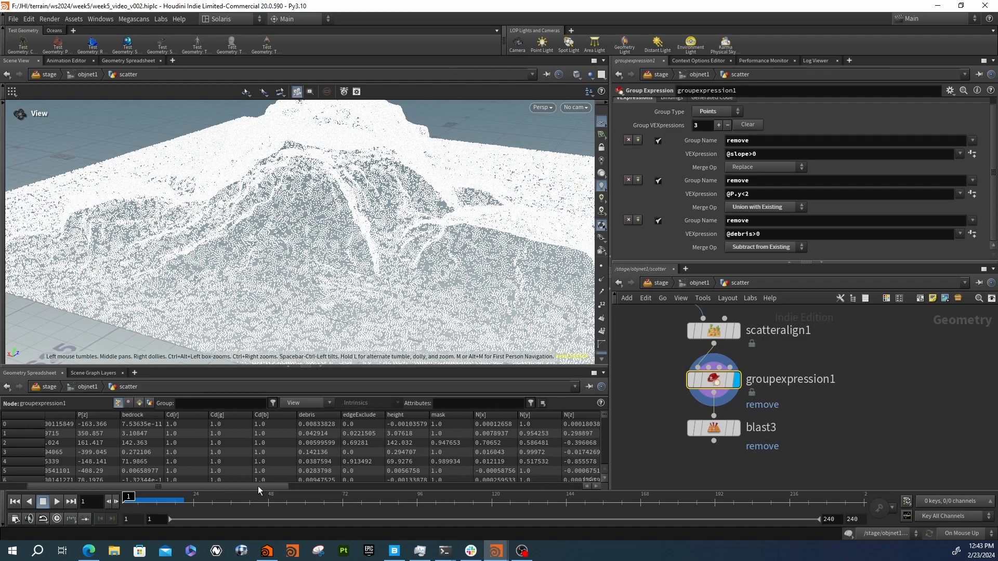
pyautogui.click(316, 416)
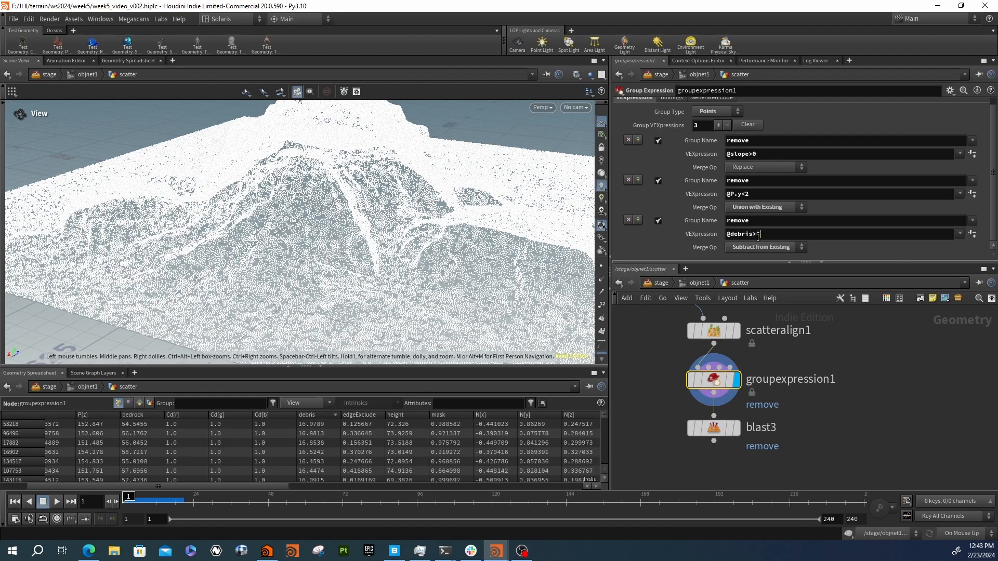
pyautogui.moveTo(756, 235); pyautogui.dragTo(779, 239)
pyautogui.write('2')
pyautogui.press('Return')
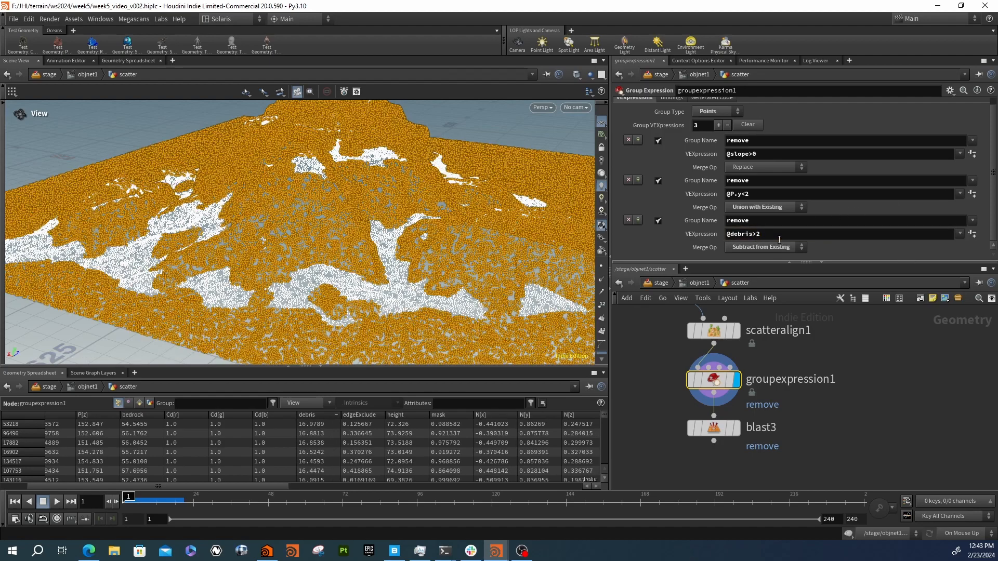
pyautogui.scroll(5, 412, 313)
pyautogui.moveTo(412, 313)
pyautogui.mouseDown()
pyautogui.moveTo(408, 260)
pyautogui.moveTo(408, 299)
pyautogui.mouseUp()
pyautogui.click(657, 219)
pyautogui.click(657, 220)
pyautogui.click(657, 219)
pyautogui.click(657, 219)
pyautogui.click(658, 220)
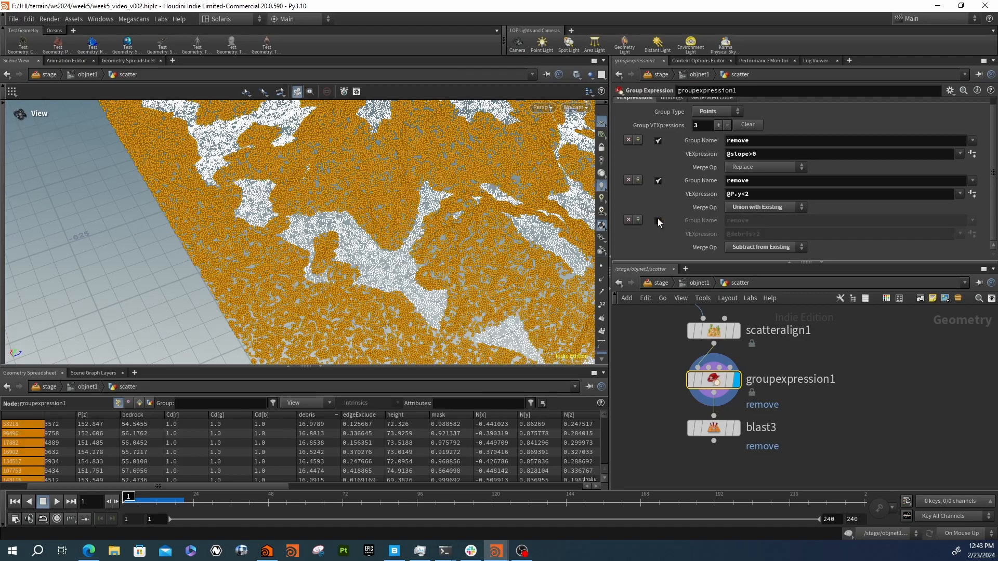
pyautogui.click(657, 219)
pyautogui.moveTo(448, 241); pyautogui.dragTo(342, 250)
pyautogui.click(757, 248)
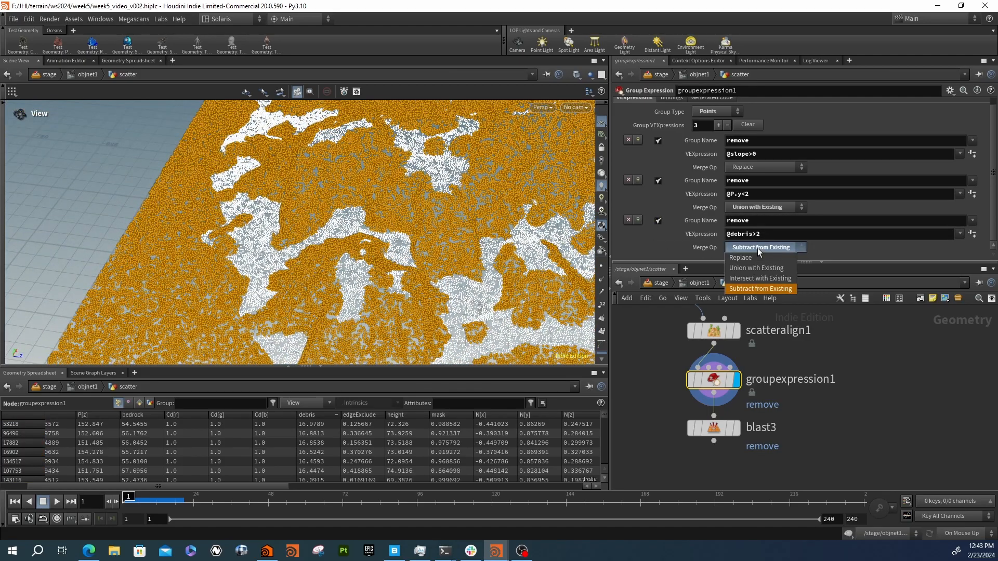
pyautogui.click(758, 279)
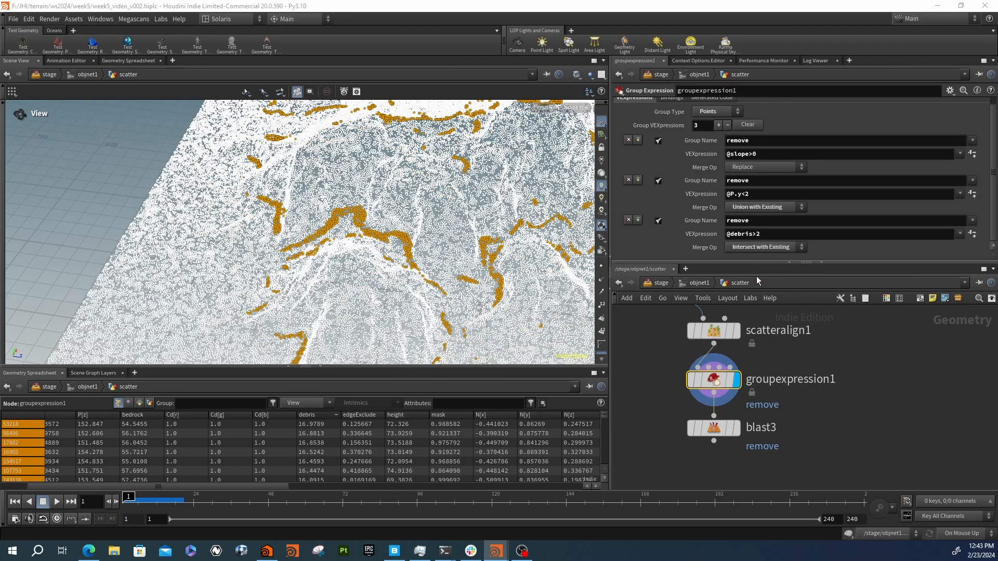
pyautogui.click(758, 247)
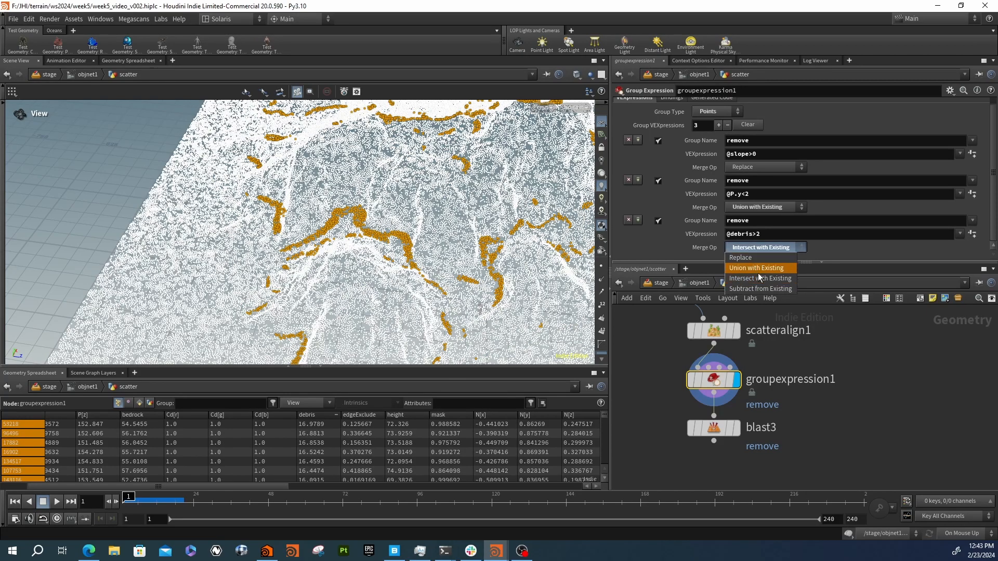
pyautogui.click(758, 269)
pyautogui.keyDown('alt'); pyautogui.moveTo(369, 228); pyautogui.dragTo(468, 261); pyautogui.keyUp('alt')
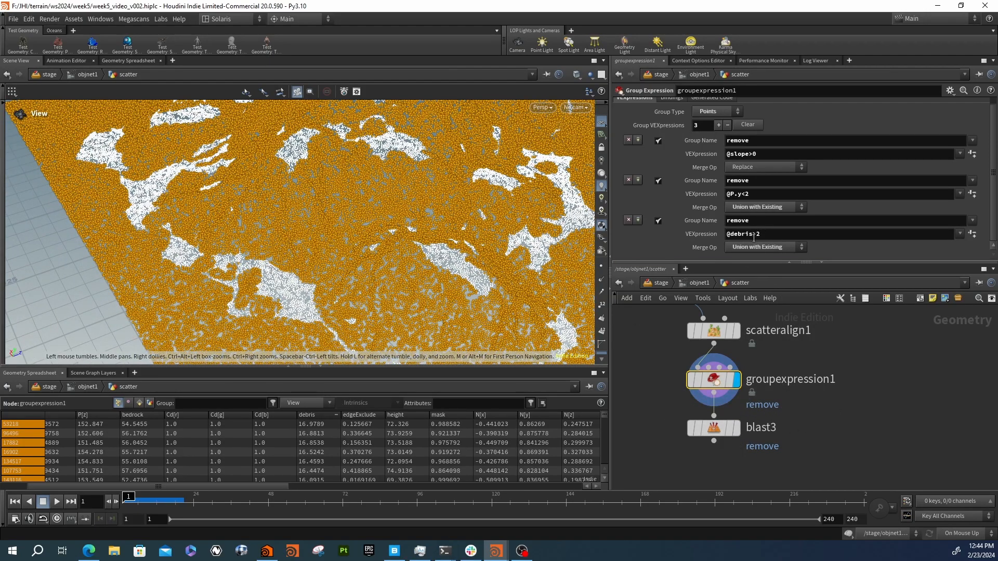
pyautogui.moveTo(306, 254); pyautogui.dragTo(437, 254)
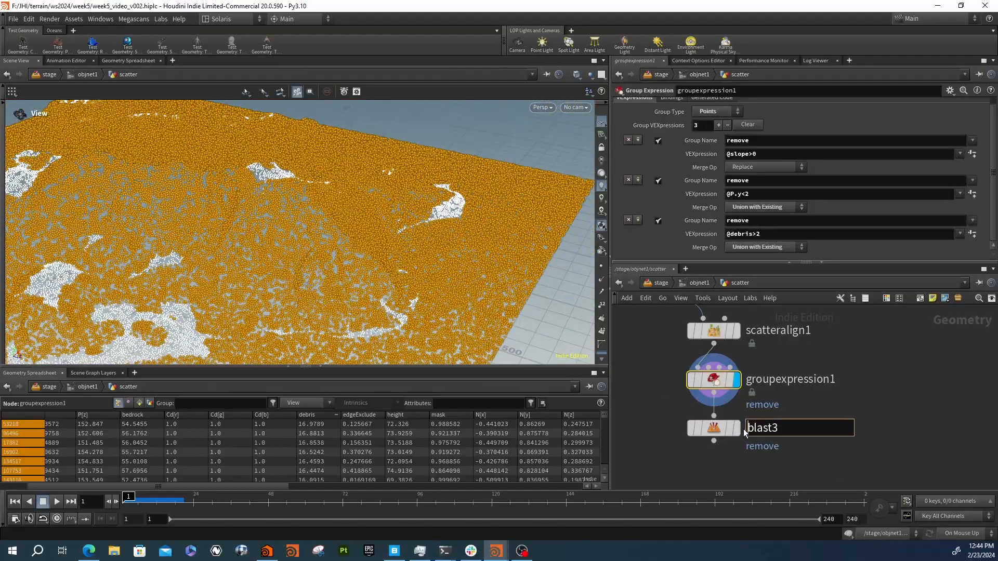
# - Display blast3 and add a fourth group expression entry named remove with the merge operation Subtract from Existing
pyautogui.click(736, 427)
pyautogui.moveTo(357, 182); pyautogui.dragTo(385, 234)
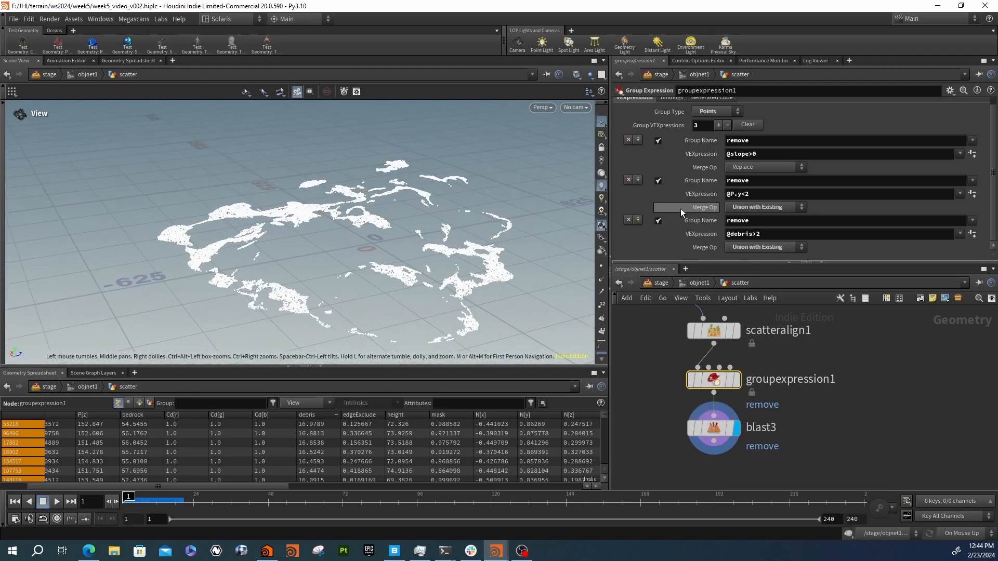
pyautogui.click(718, 125)
pyautogui.scroll(-1, 693, 207)
pyautogui.click(758, 248)
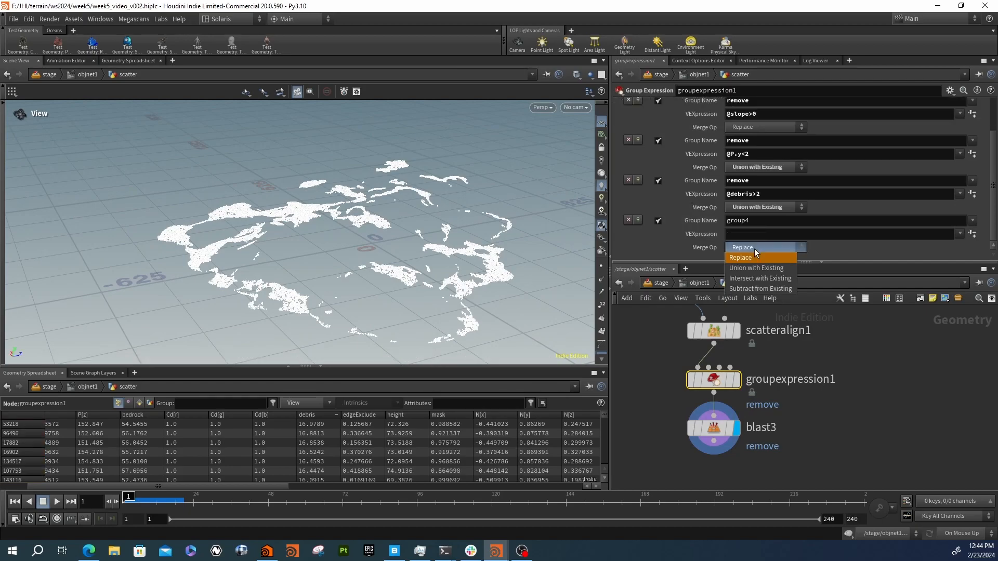
pyautogui.click(760, 290)
pyautogui.doubleClick(754, 222)
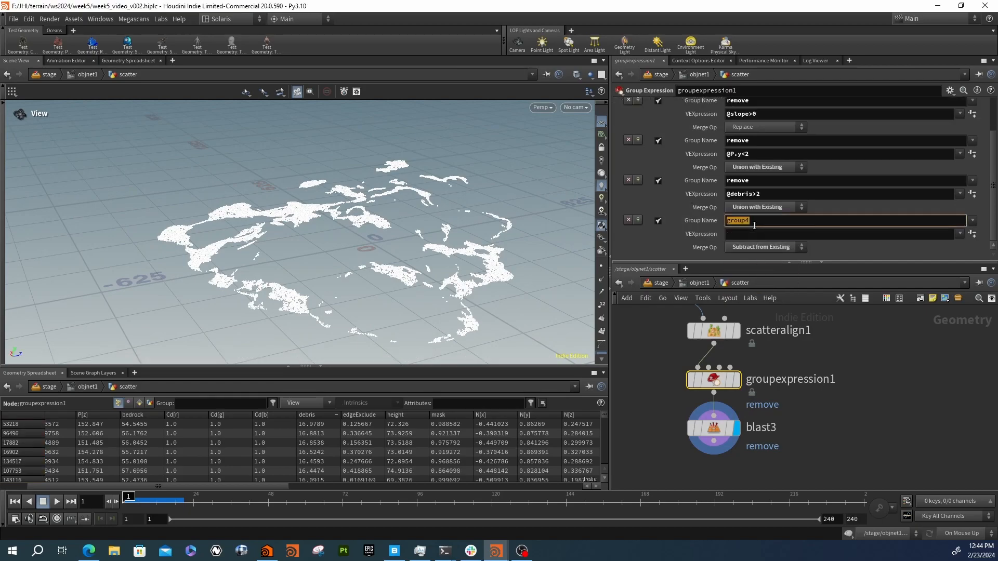
pyautogui.write('remove')
pyautogui.press('Tab')
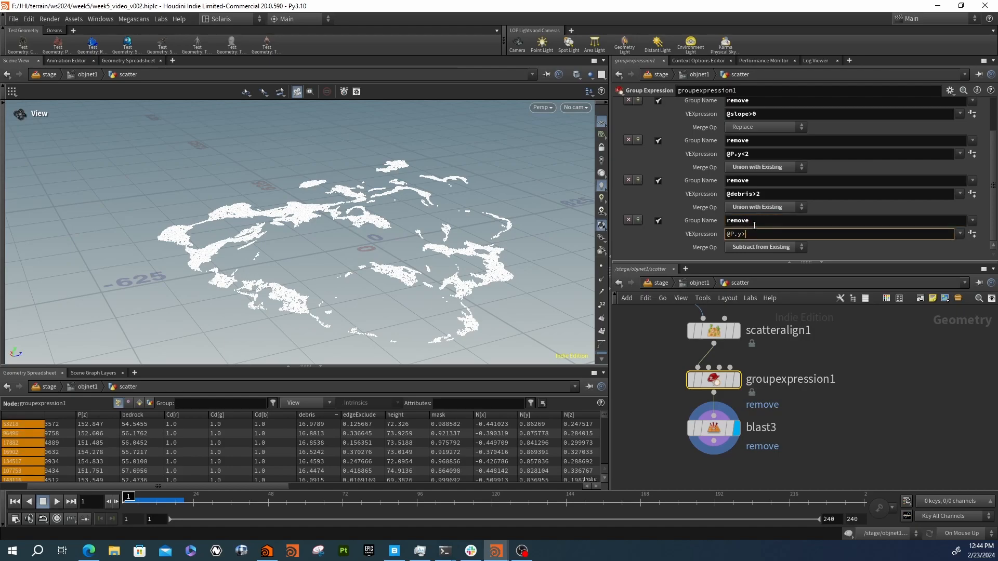
# - Give the fourth remove entry the VEXpression @P.y>200 and sort the points by P[y] to check their heights
pyautogui.write('@P.y>200')
pyautogui.press('Return')
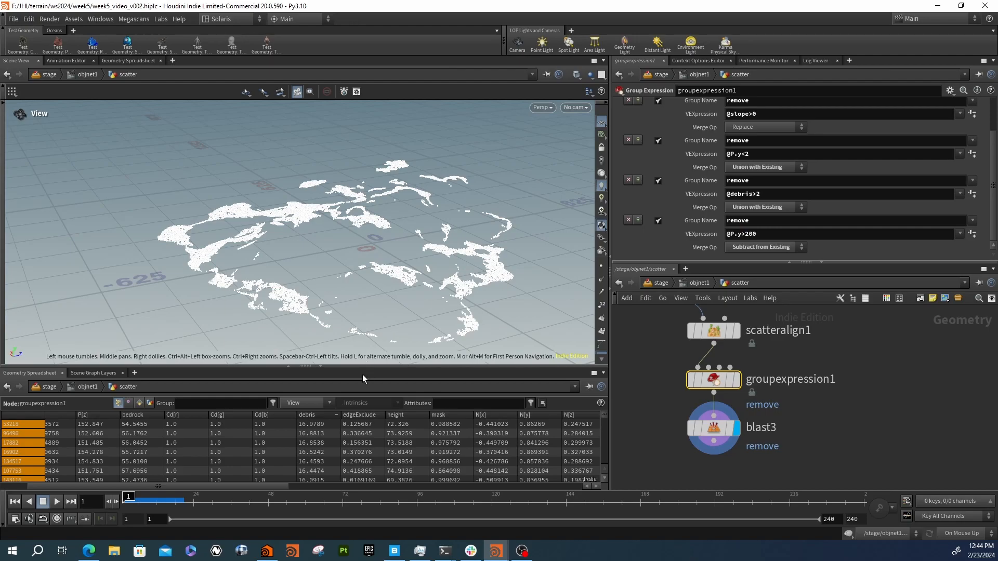
pyautogui.click(67, 415)
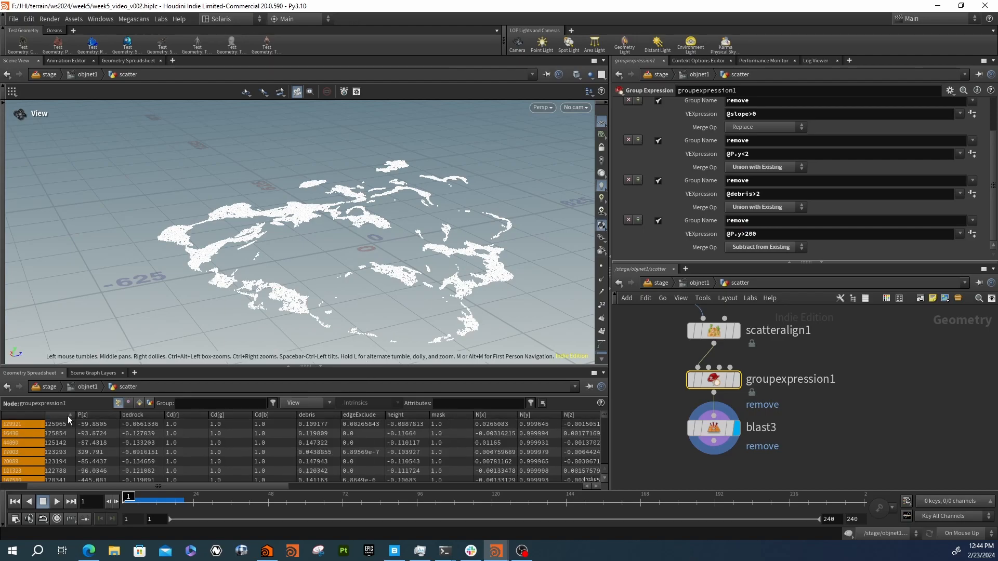
pyautogui.moveTo(207, 487); pyautogui.dragTo(180, 487)
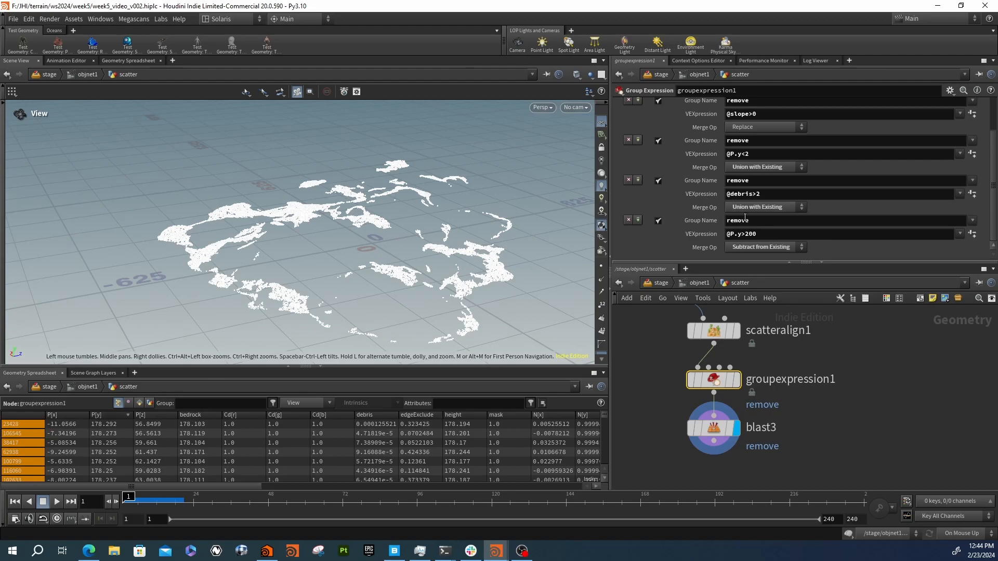
# - Set the fourth remove entry's VEXpression to @P.y>100 and its merge operation to Union with Existing
pyautogui.moveTo(745, 234); pyautogui.dragTo(749, 234)
pyautogui.click(749, 235)
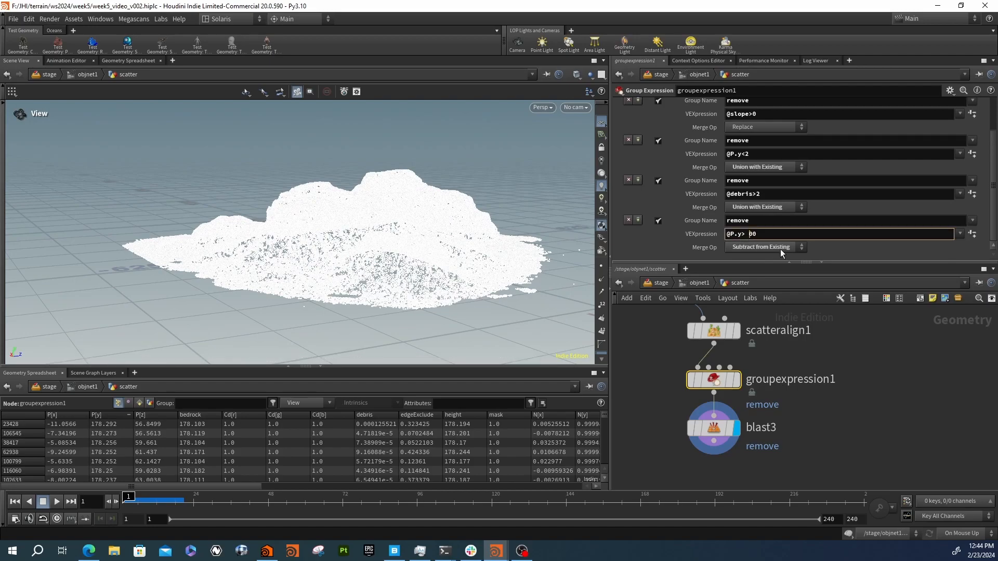
pyautogui.click(781, 249)
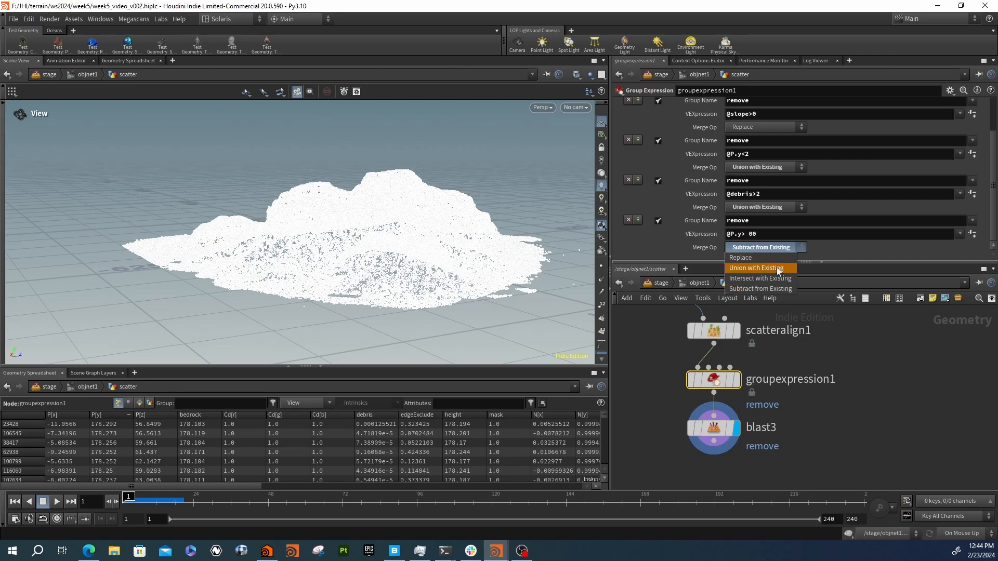
pyautogui.click(777, 267)
pyautogui.click(753, 234)
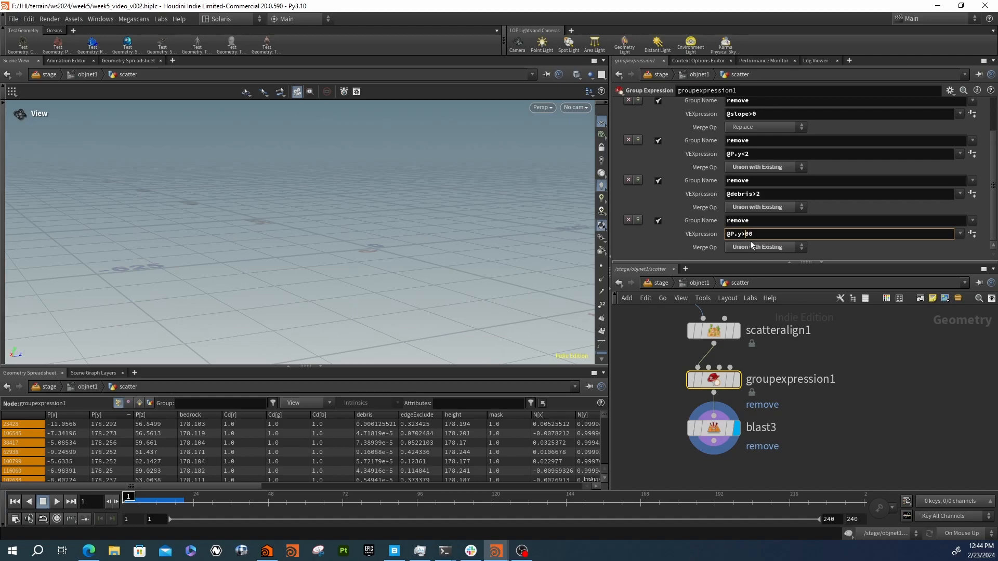
pyautogui.press('Return')
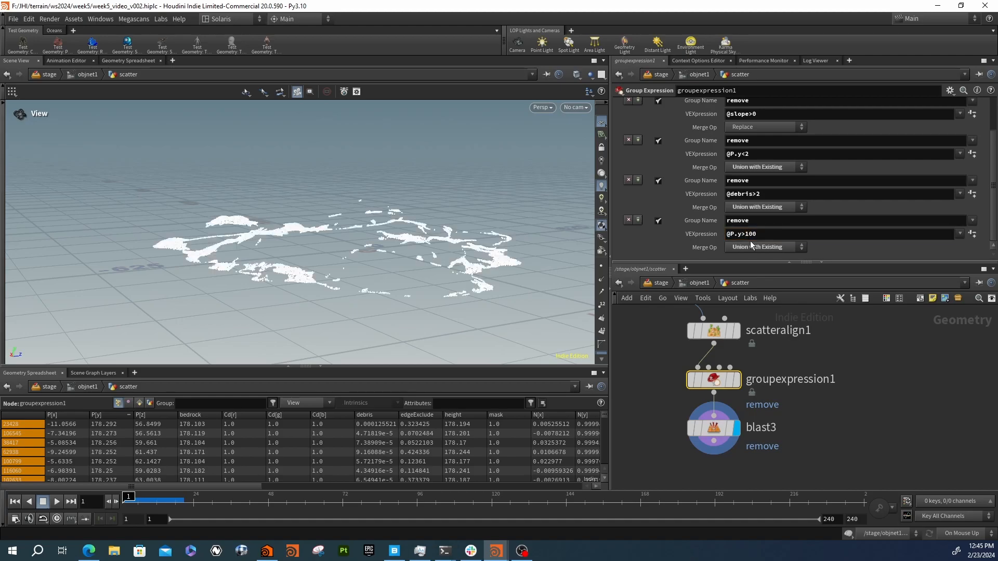
# - Show the cliff geometry as a template beneath the remaining scattered points and inspect their placement
pyautogui.moveTo(533, 230); pyautogui.dragTo(484, 257)
pyautogui.moveTo(652, 374); pyautogui.dragTo(686, 452, button='middle')
pyautogui.scroll(-3, 686, 452)
pyautogui.scroll(3, 678, 390)
pyautogui.click(687, 383)
pyautogui.moveTo(332, 225); pyautogui.dragTo(271, 211)
# - Add a Copy to Points node below blast3 in the scatter network
pyautogui.scroll(-4, 795, 367)
pyautogui.moveTo(800, 381); pyautogui.dragTo(768, 342, button='middle')
pyautogui.scroll(4, 771, 422)
pyautogui.moveTo(806, 412); pyautogui.dragTo(762, 401, button='middle')
pyautogui.press('Tab')
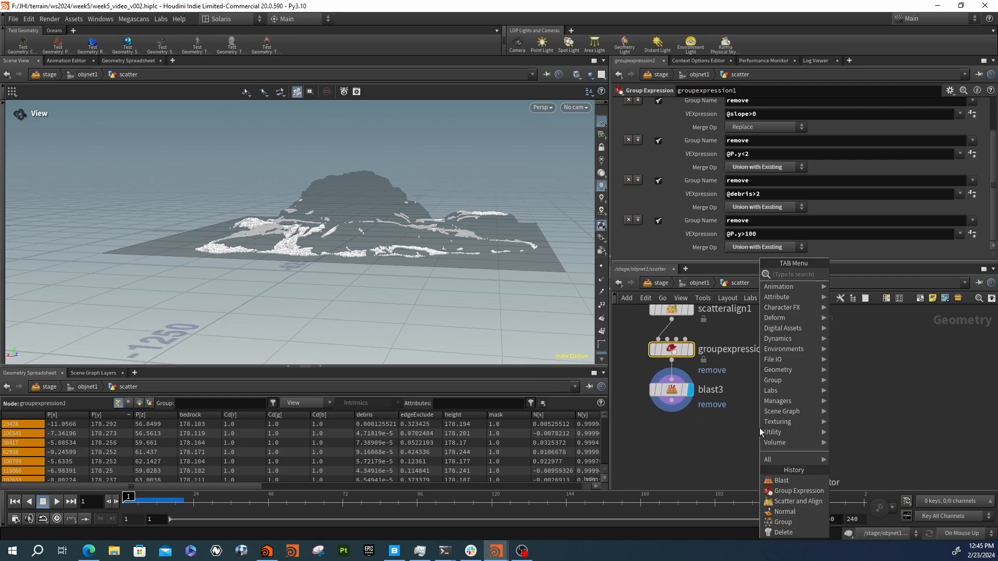
pyautogui.write('copyl')
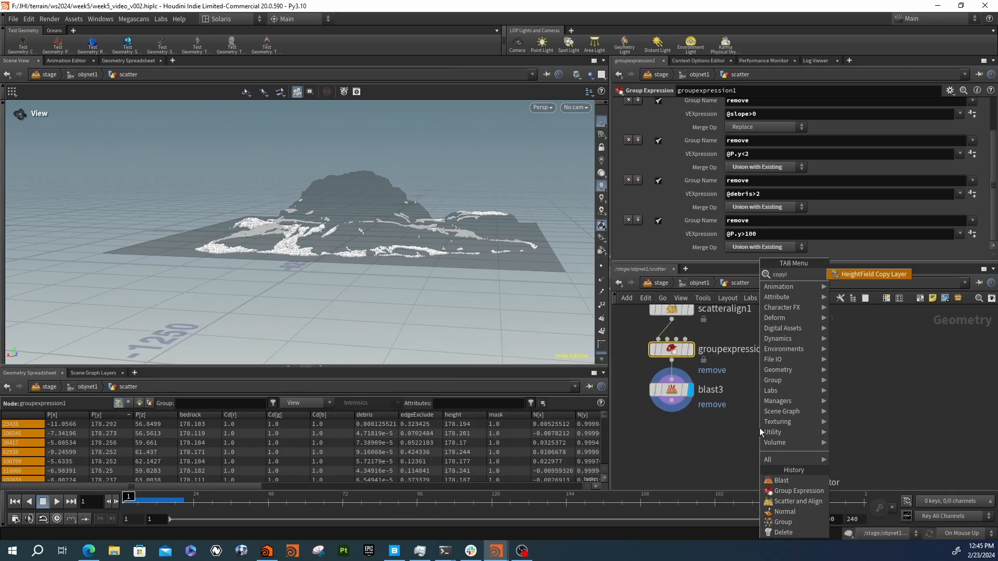
pyautogui.write('to')
pyautogui.press('Return')
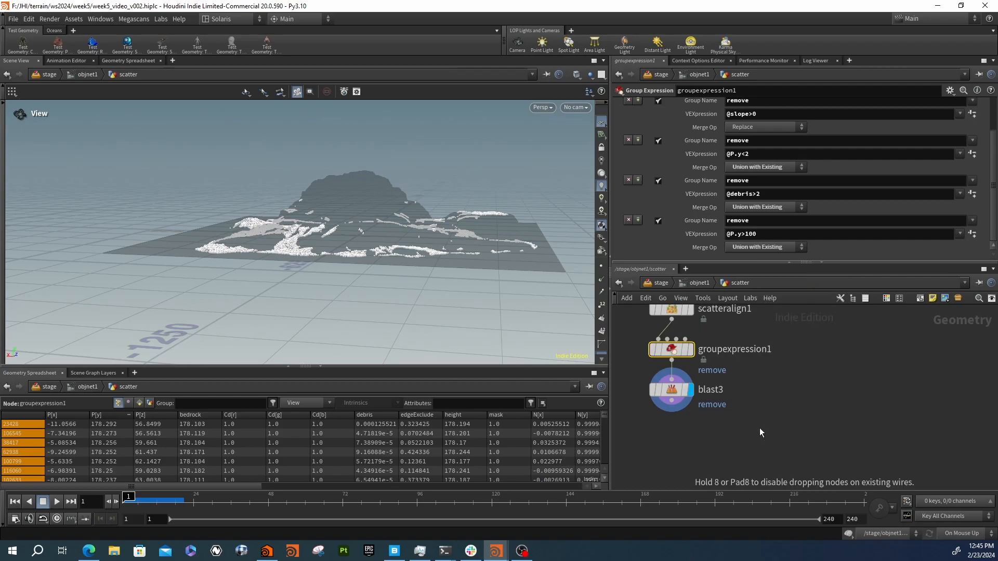
pyautogui.click(692, 443)
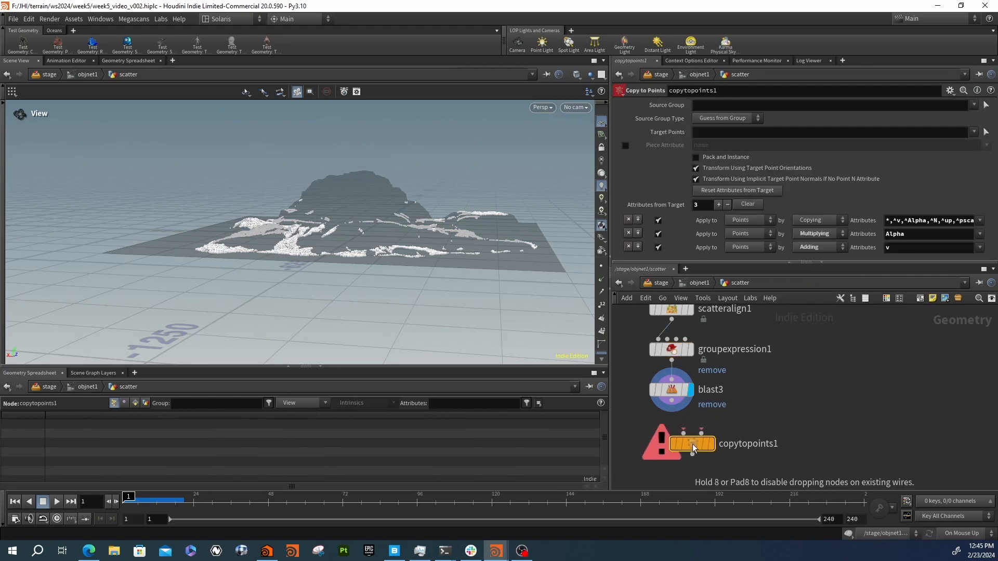
# - Enable Pack and Instance on copytopoints1 and connect blast3 to its target points input
pyautogui.click(717, 156)
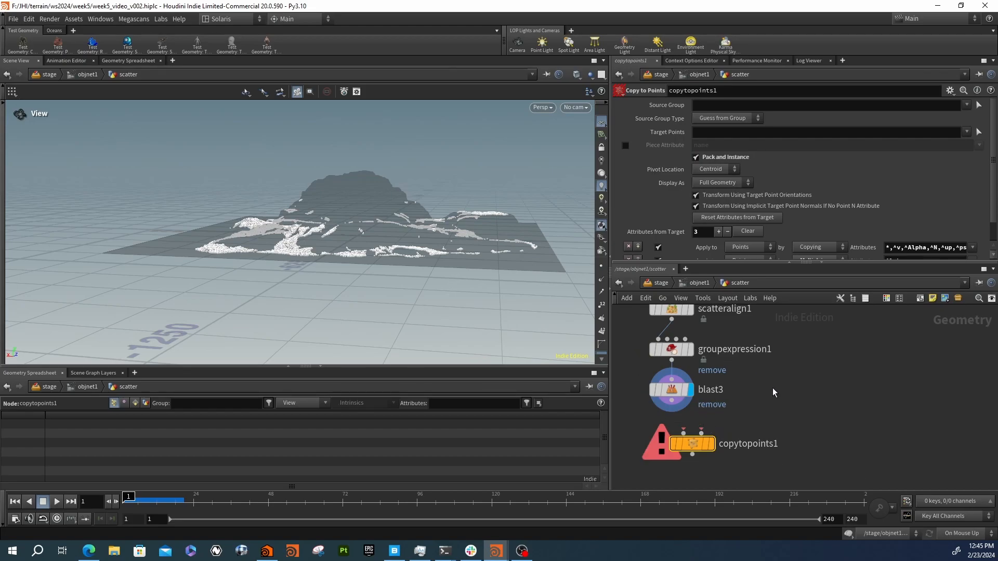
pyautogui.moveTo(704, 160)
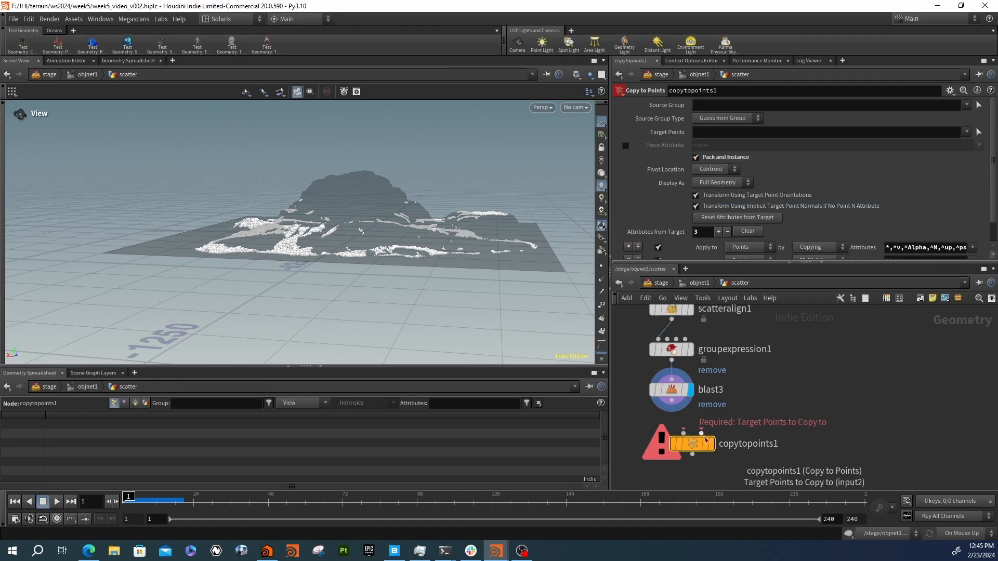
pyautogui.moveTo(700, 444)
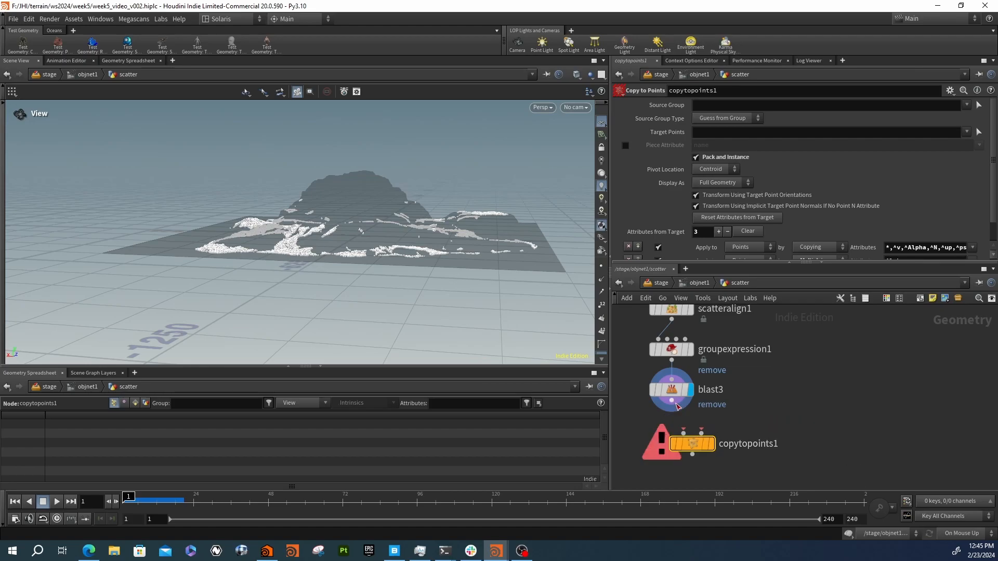
pyautogui.moveTo(676, 404); pyautogui.dragTo(701, 433)
# - Add a Box node, connect it as the source geometry of copytopoints1, and display the copies on the cliff
pyautogui.press('Tab')
pyautogui.write('box')
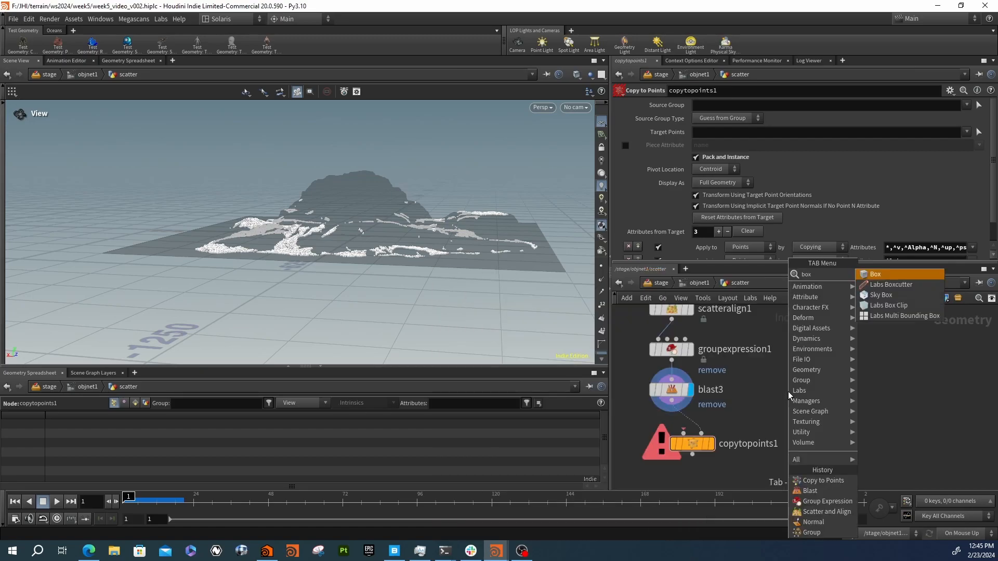
pyautogui.press('Return')
pyautogui.click(788, 391)
pyautogui.moveTo(788, 400); pyautogui.dragTo(692, 463)
pyautogui.click(716, 447)
pyautogui.moveTo(285, 244); pyautogui.dragTo(225, 238)
pyautogui.moveTo(225, 239); pyautogui.dragTo(493, 225, button='right')
pyautogui.moveTo(492, 225); pyautogui.dragTo(320, 229)
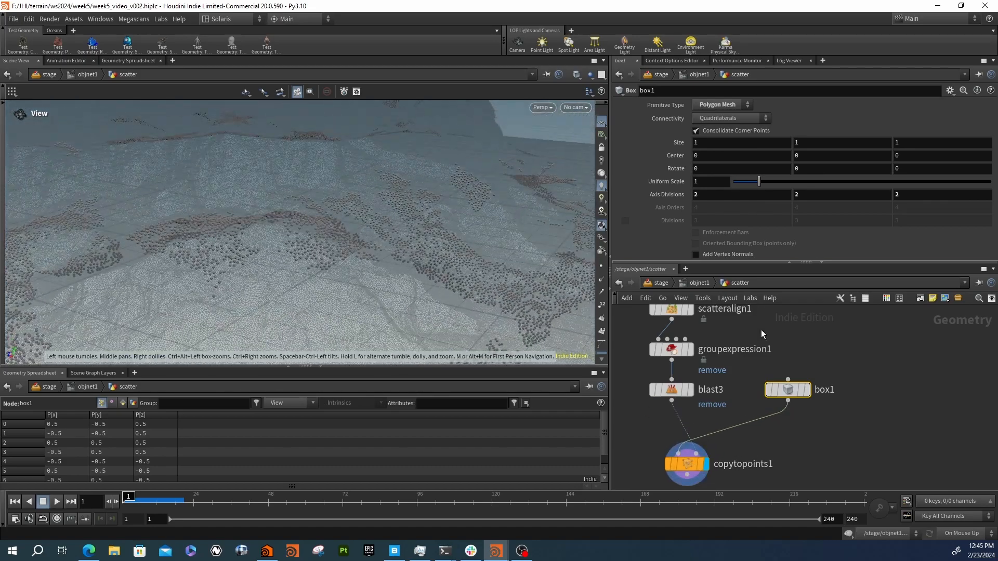
# - Try a uniform scale of 10 on box1, then set it to 5 and check the copies on the terrain
pyautogui.write('0')
pyautogui.press('Return')
pyautogui.moveTo(481, 187); pyautogui.dragTo(385, 244)
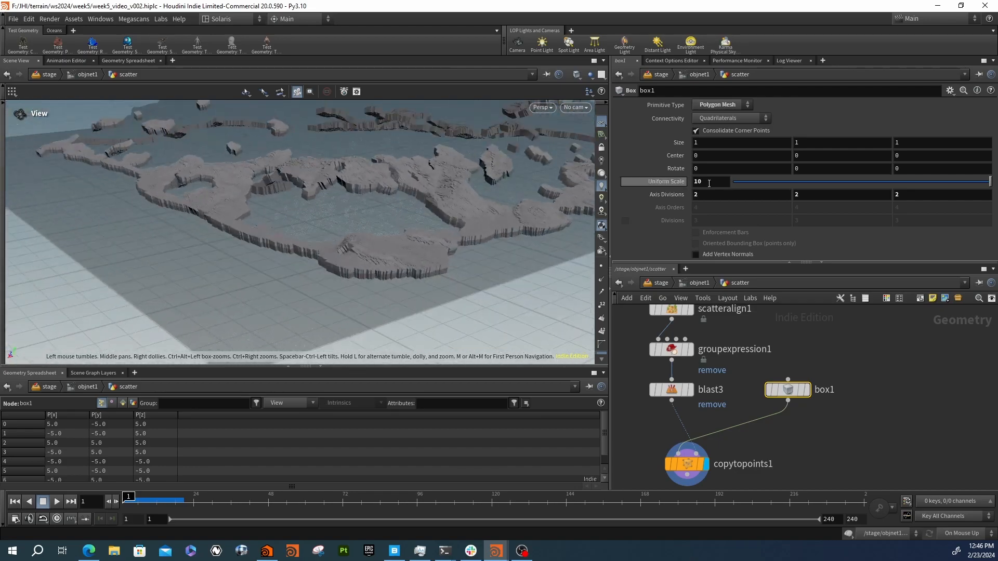
pyautogui.doubleClick(708, 181)
pyautogui.write('5')
pyautogui.press('Return')
pyautogui.moveTo(395, 184); pyautogui.dragTo(374, 177)
# - Add a Platonic Solids node beside box1, keeping the solid type Tetrahedron
pyautogui.press('Tab')
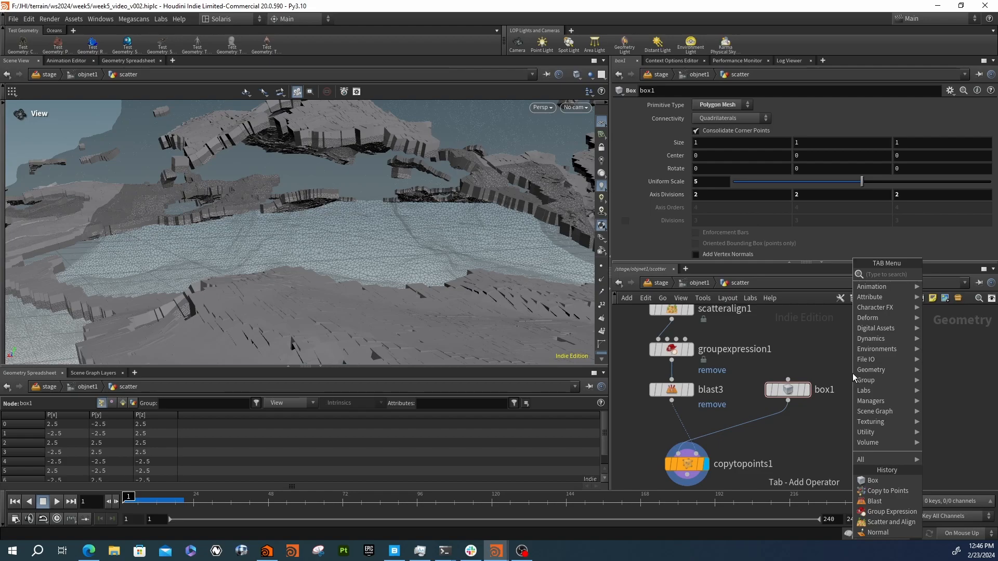
pyautogui.write('p,l')
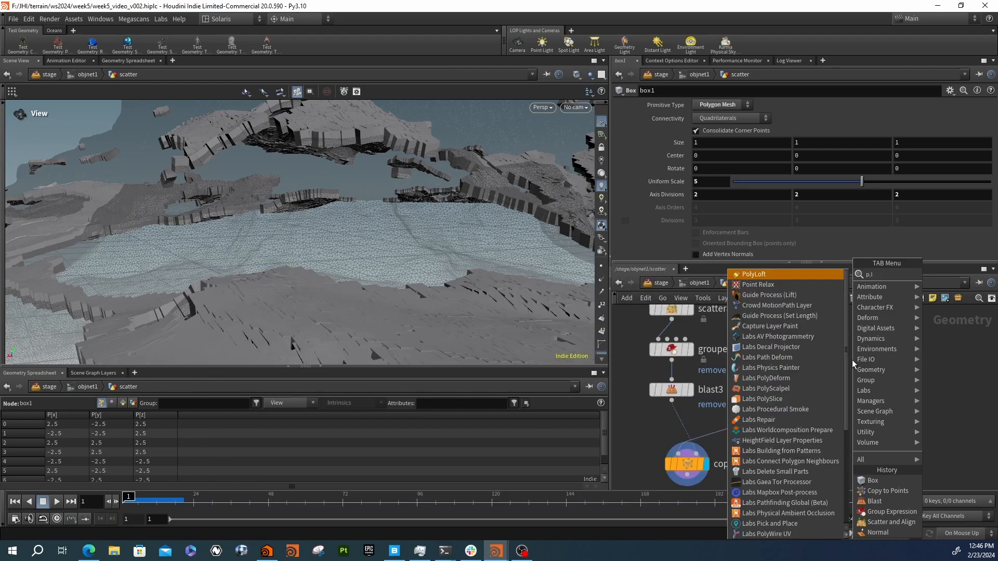
pyautogui.press('BackSpace')
pyautogui.press('BackSpace')
pyautogui.press('BackSpace')
pyautogui.write('plat')
pyautogui.press('Return')
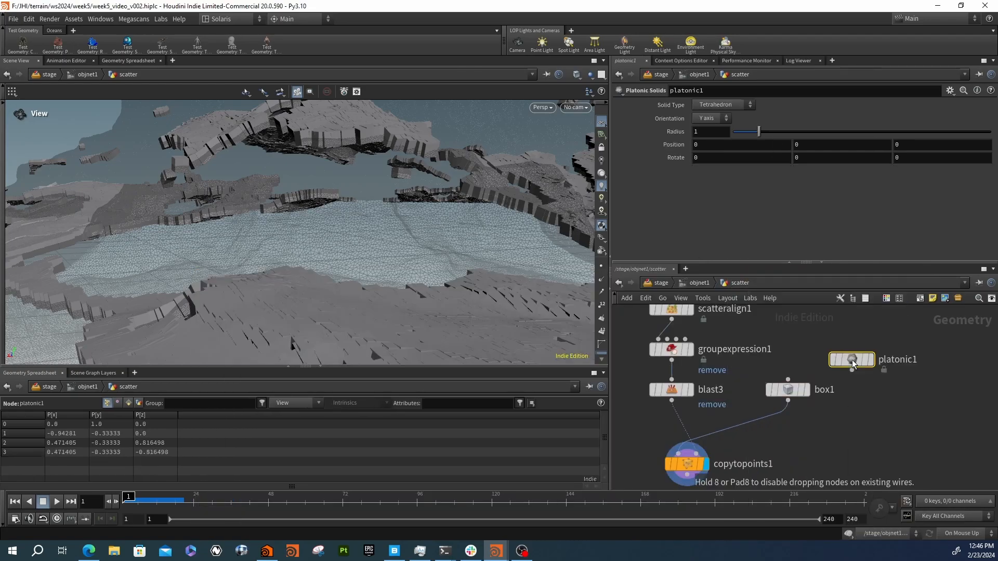
pyautogui.click(710, 106)
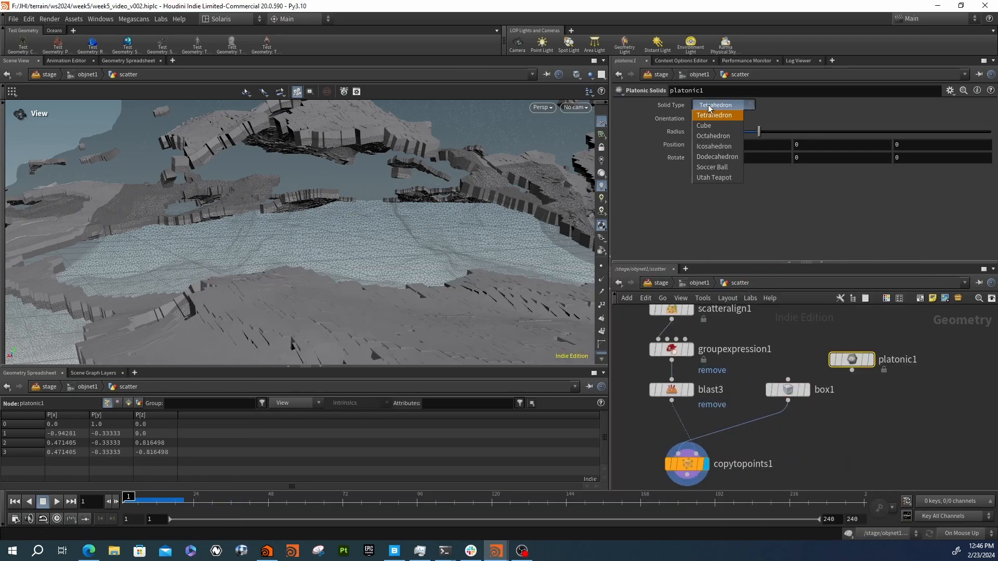
pyautogui.click(726, 117)
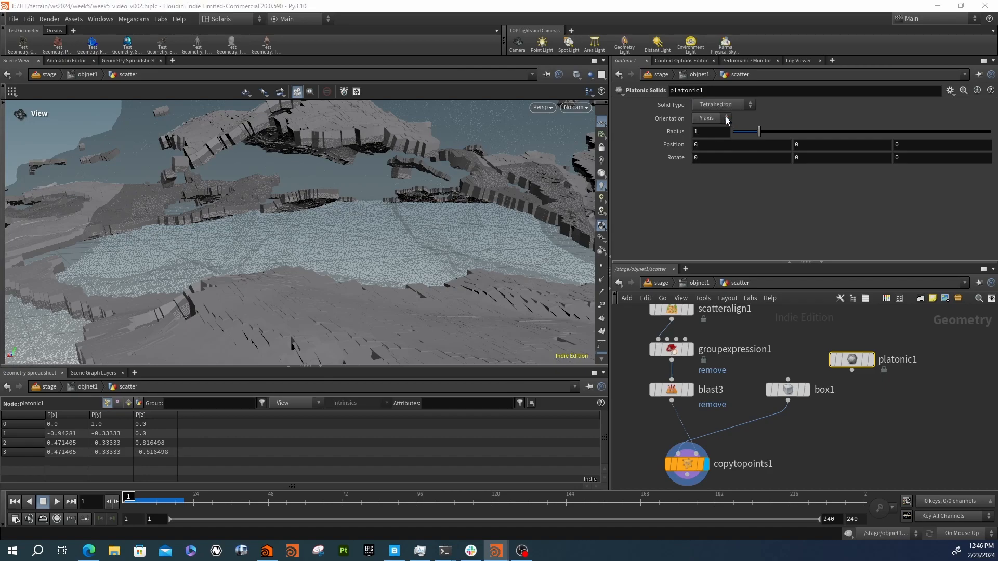
# - Replace box1 with platonic1 as the source geometry of copytopoints1 and view the copies
pyautogui.click(869, 359)
pyautogui.moveTo(852, 372); pyautogui.dragTo(696, 454)
pyautogui.click(705, 463)
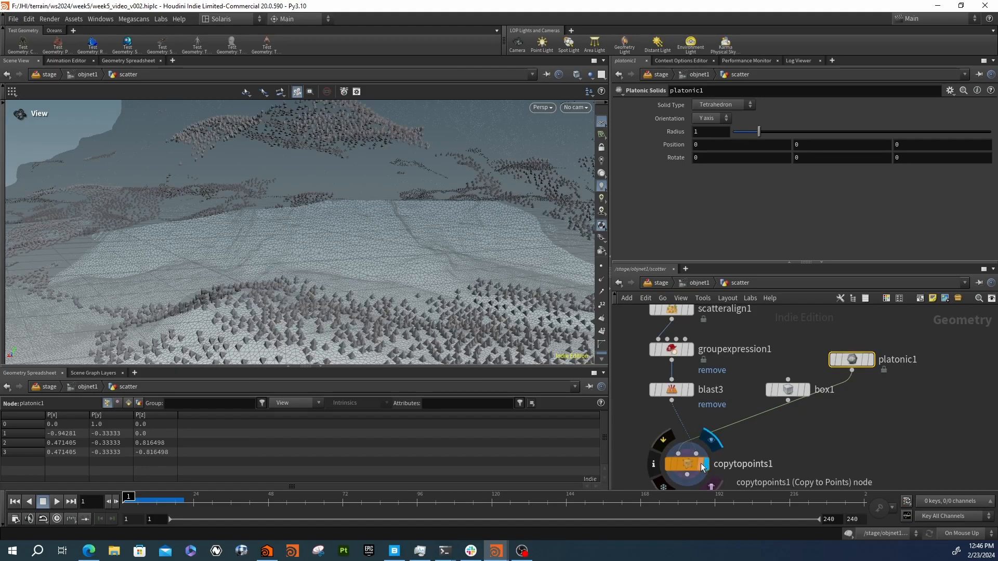
pyautogui.moveTo(364, 227); pyautogui.dragTo(445, 283)
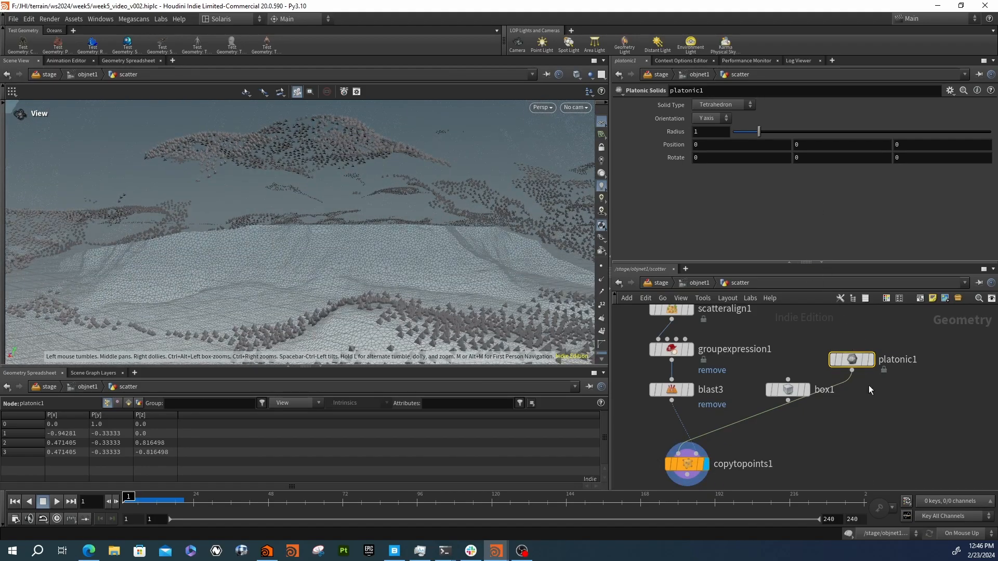
# - Display platonic1 on its own, frame it, and examine how its base sits relative to the ground plane
pyautogui.scroll(3, 867, 382)
pyautogui.click(874, 345)
pyautogui.hotkey('space', 'g')
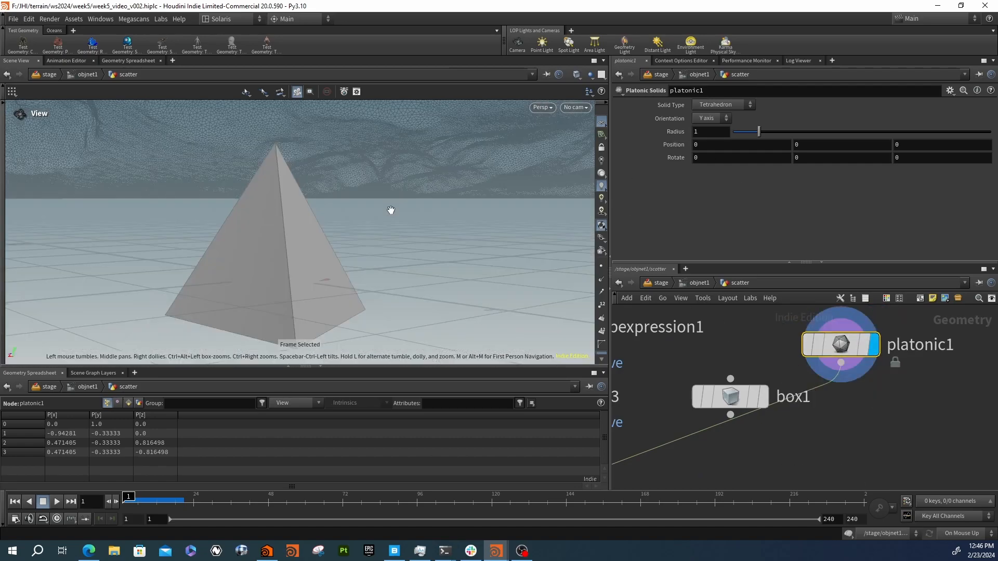
pyautogui.moveTo(334, 263); pyautogui.dragTo(304, 257)
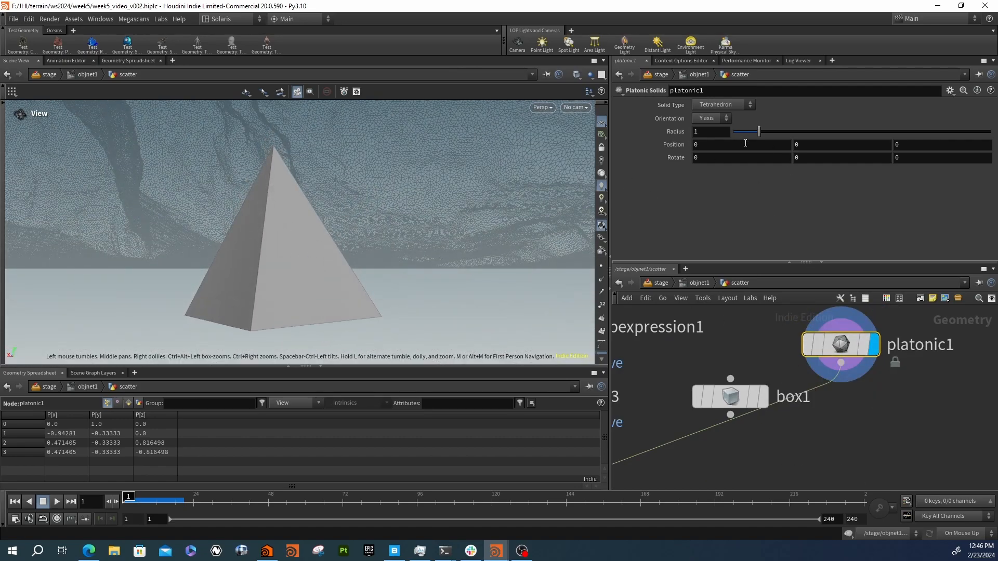
pyautogui.click(811, 144)
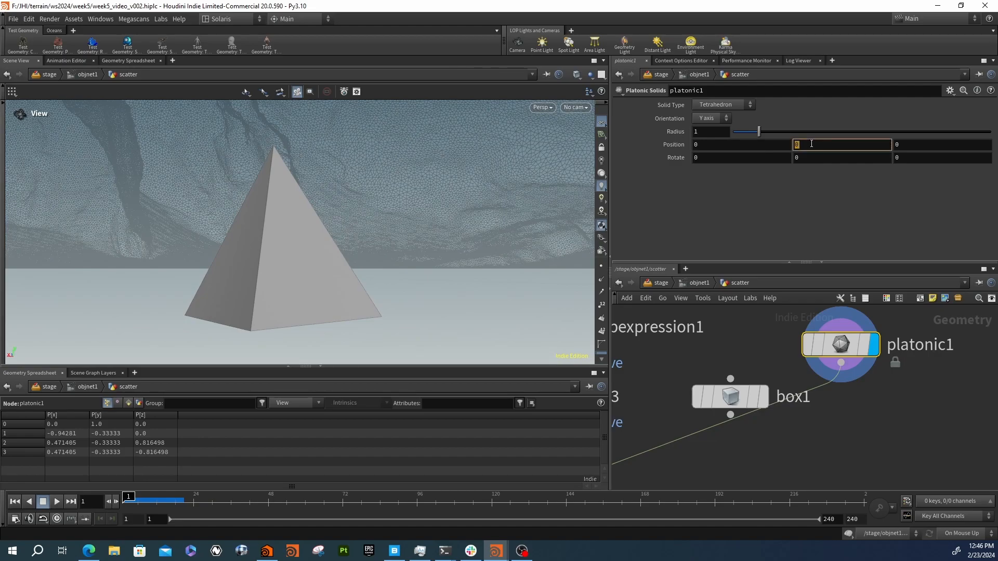
pyautogui.moveTo(481, 259); pyautogui.dragTo(459, 263)
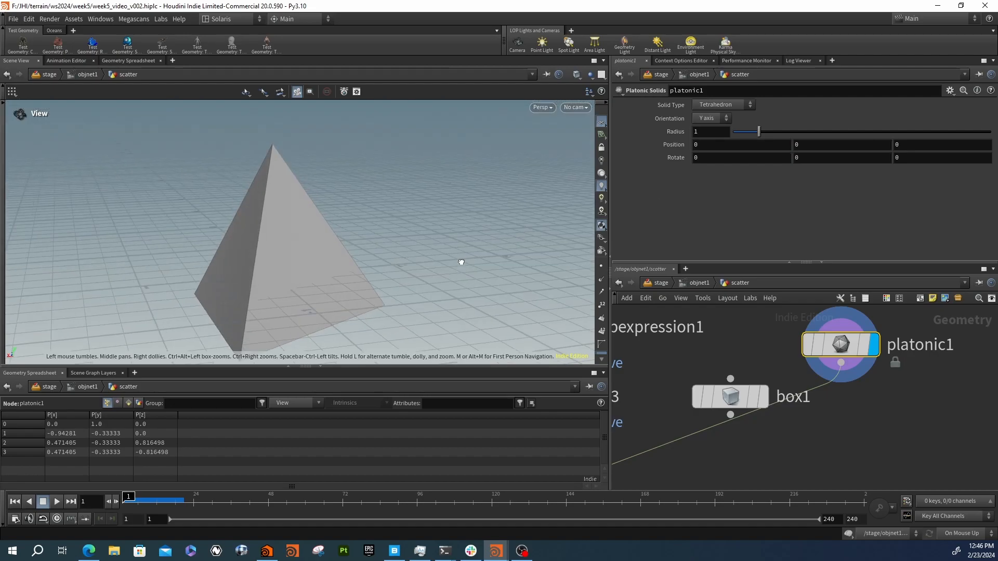
# - Set platonic1's Y position to the expression -bbox(0,D_YMIN)
pyautogui.click(810, 146)
pyautogui.write('bbo')
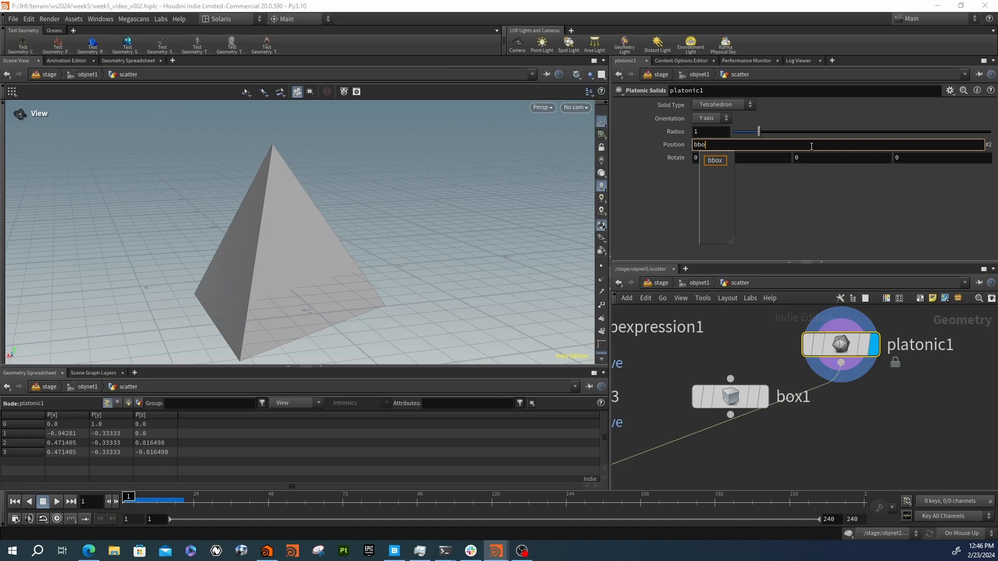
pyautogui.write('x(0,"D_YMIN')
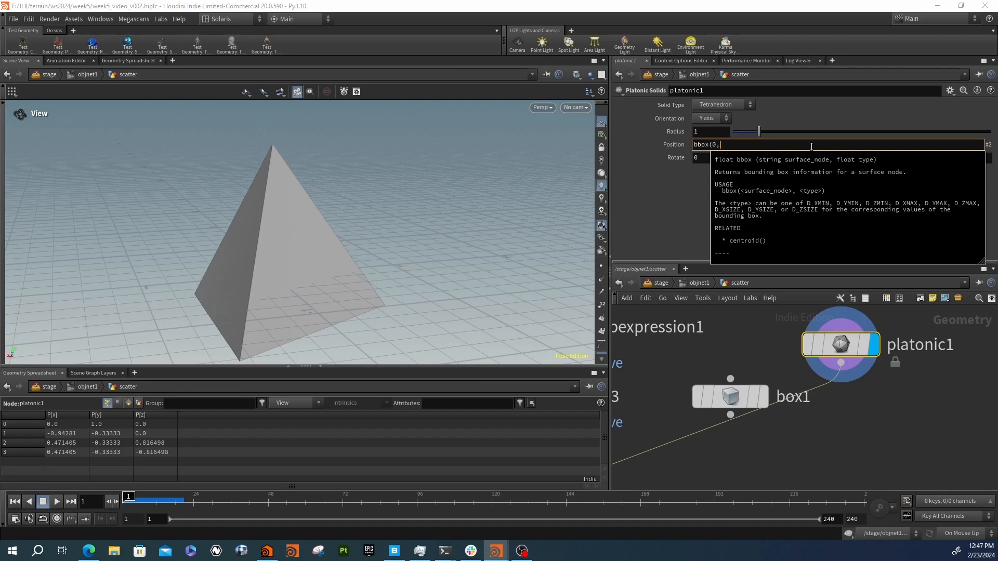
pyautogui.write('"')
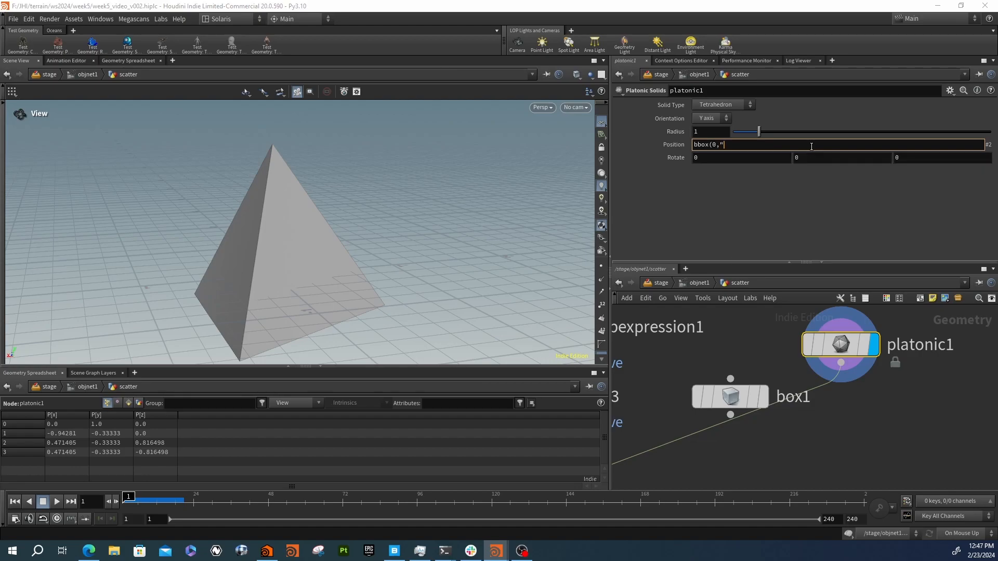
pyautogui.write('D')
pyautogui.write('_')
pyautogui.write('YMIN')
pyautogui.write('-')
pyautogui.press('Return')
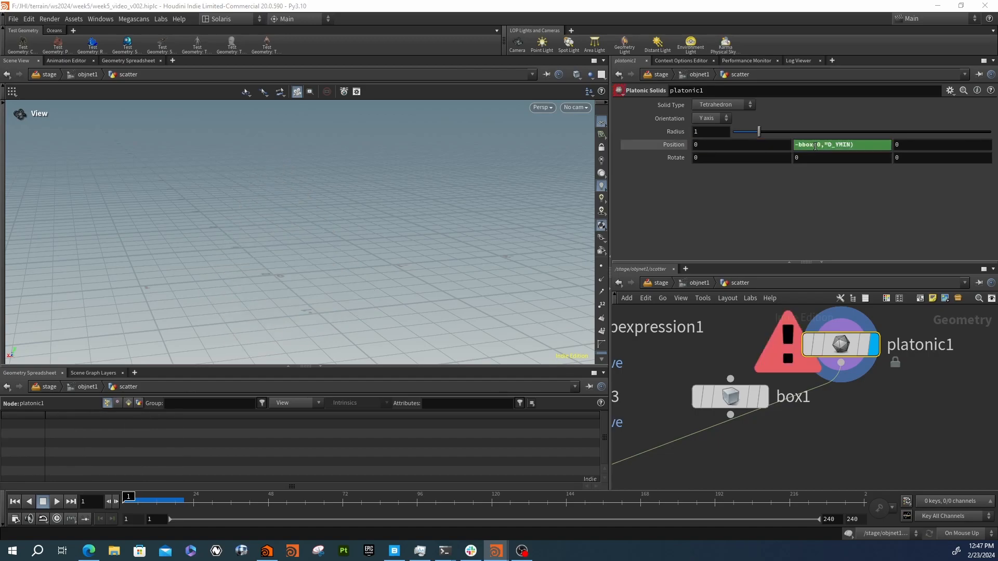
pyautogui.click(849, 145)
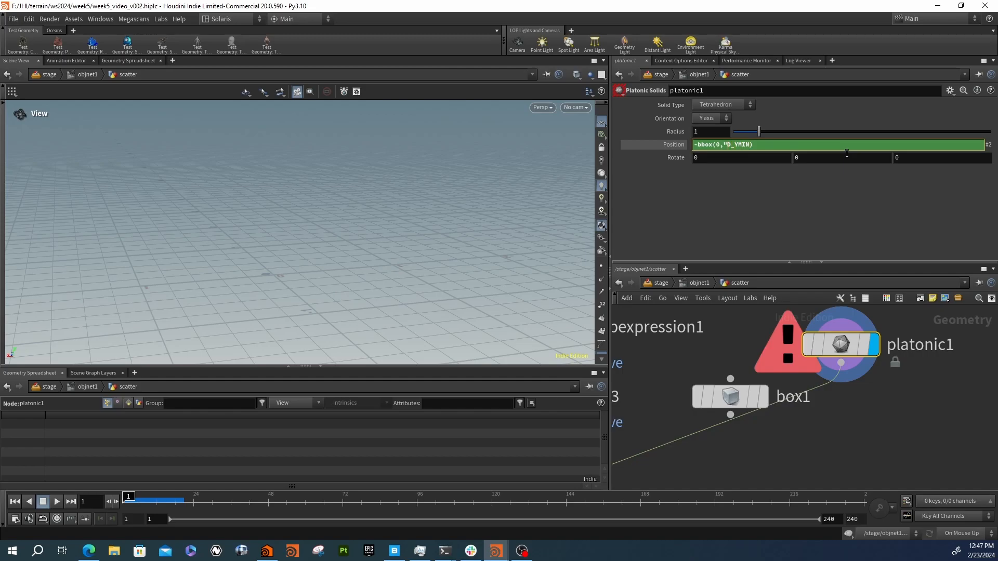
pyautogui.press('BackSpace')
pyautogui.press('Return')
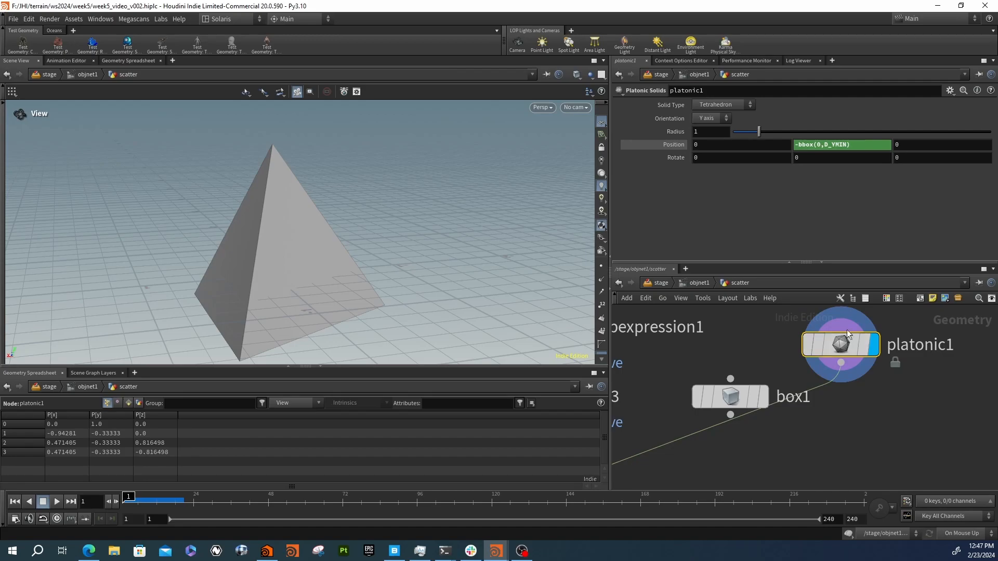
# - Check the evaluated value of platonic1's Y position expression and return to showing the expression
pyautogui.click(678, 146)
pyautogui.click(678, 147)
pyautogui.click(678, 147)
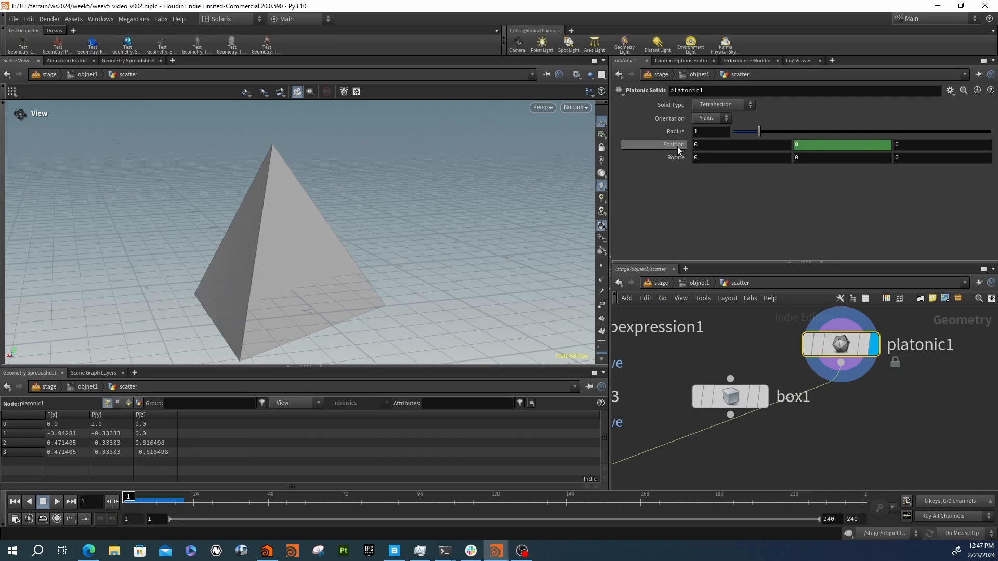
pyautogui.click(677, 147)
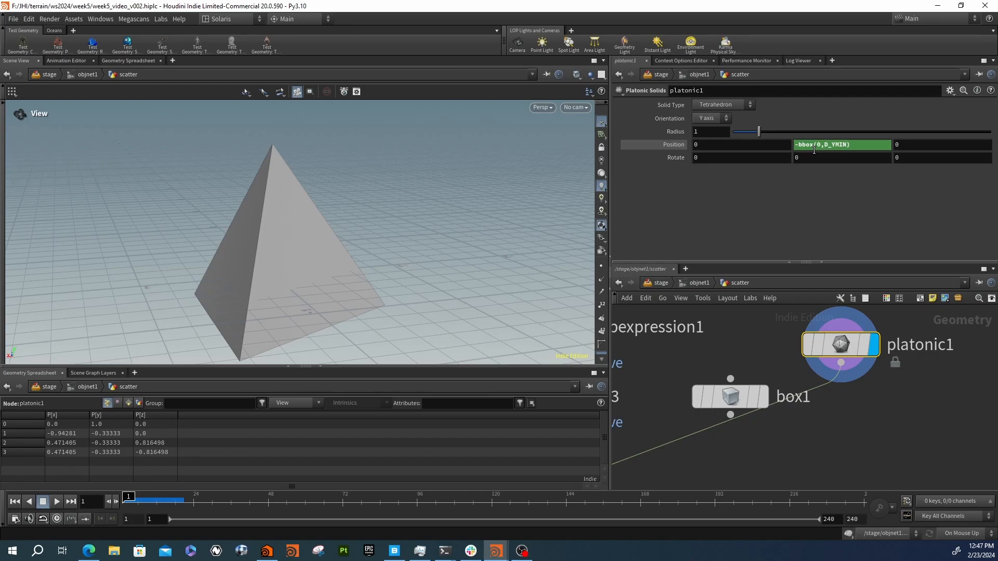
# - Copy the bounding box expression from platonic1's Y position and clear it from that node
pyautogui.moveTo(852, 145); pyautogui.dragTo(775, 138)
pyautogui.hotkey('ctrl', 'c')
pyautogui.press('BackSpace')
pyautogui.click(684, 145)
pyautogui.click(809, 146)
pyautogui.click(808, 146)
# - Insert a Transform node after platonic1, paste -bbox(0,D_YMIN) into its Y translate, and display the node
pyautogui.press('Tab')
pyautogui.write('trans')
pyautogui.press('Return')
pyautogui.click(858, 399)
pyautogui.moveTo(858, 398); pyautogui.dragTo(843, 411)
pyautogui.click(813, 148)
pyautogui.hotkey('ctrl', 'v')
pyautogui.press('Return')
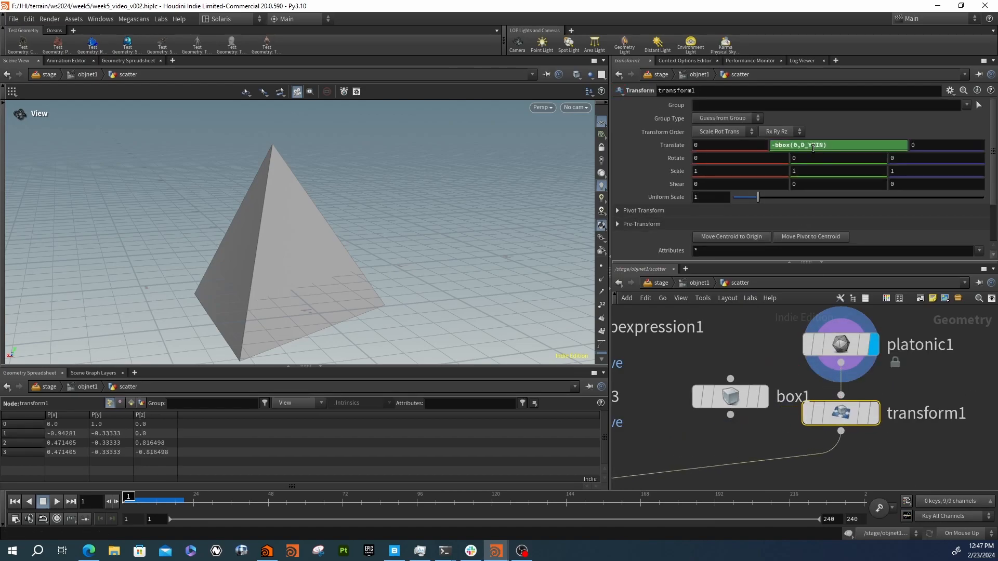
pyautogui.click(873, 413)
pyautogui.moveTo(333, 265); pyautogui.dragTo(468, 260)
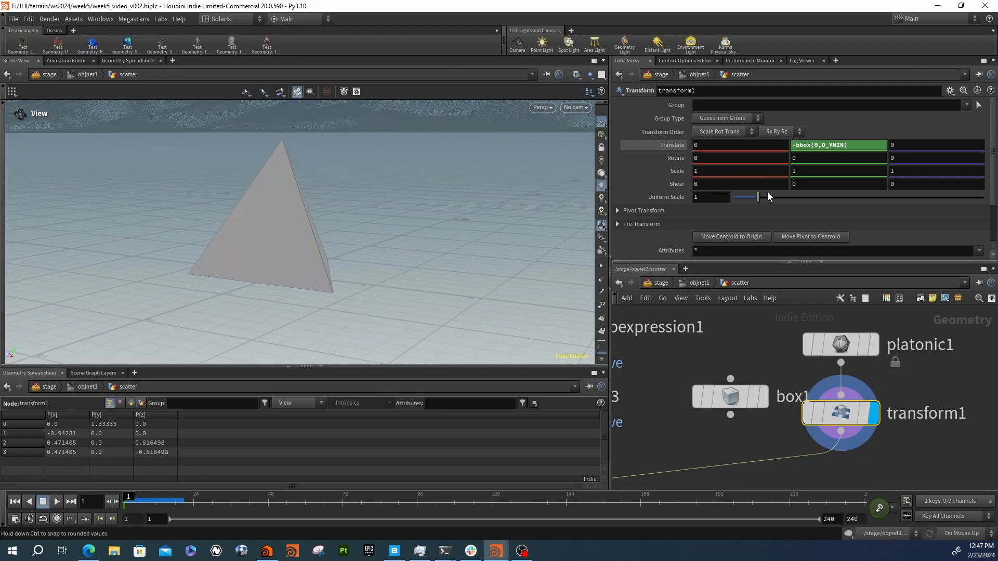
# - Set transform1's uniform scale to 3 and its Y scale to 2
pyautogui.click(718, 198)
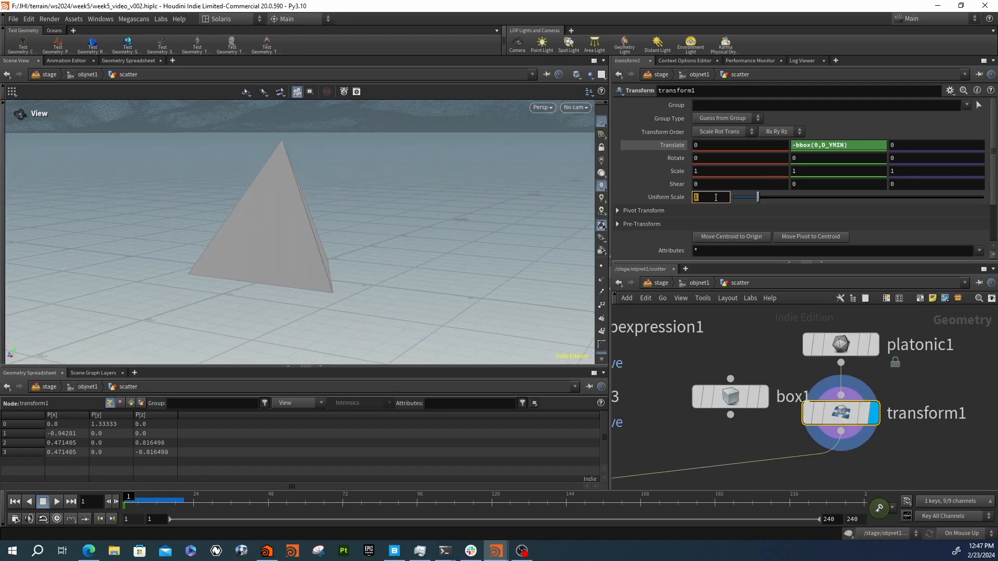
pyautogui.write('5')
pyautogui.press('Return')
pyautogui.write('3')
pyautogui.press('Return')
pyautogui.click(800, 170)
pyautogui.write('2')
pyautogui.press('Return')
pyautogui.moveTo(578, 157); pyautogui.dragTo(434, 187)
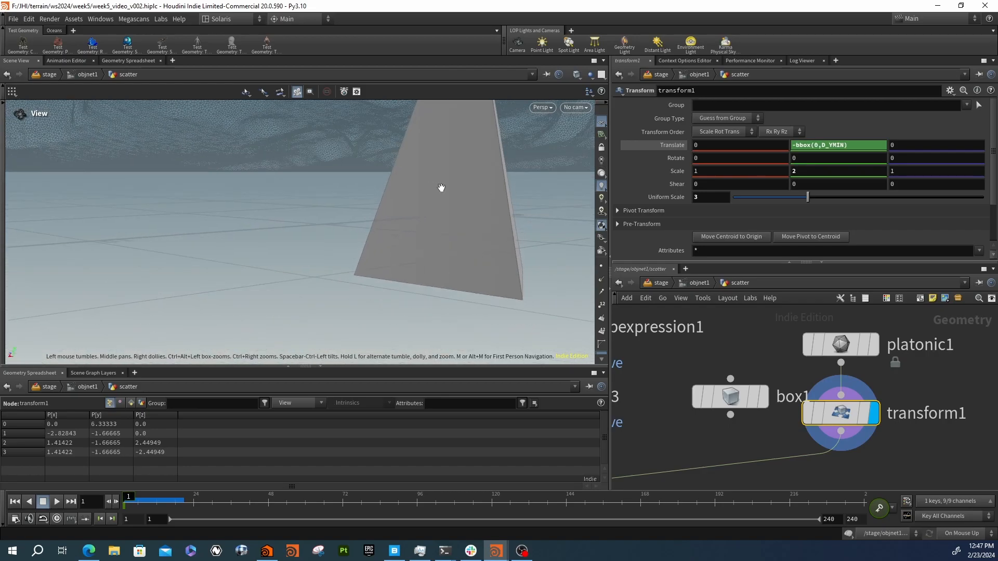
# - Change transform1's transform order to Trans Scale Rot and inspect the base of the tetrahedron against the grid
pyautogui.click(745, 130)
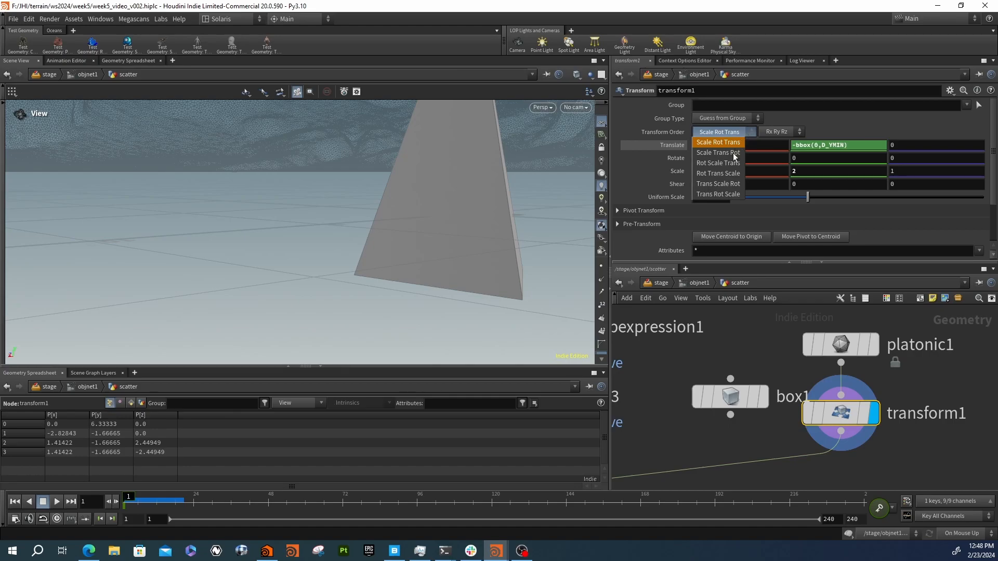
pyautogui.click(717, 183)
pyautogui.moveTo(413, 192); pyautogui.dragTo(245, 189, button='right')
pyautogui.moveTo(364, 171); pyautogui.dragTo(369, 199)
pyautogui.moveTo(728, 459); pyautogui.dragTo(889, 401, button='middle')
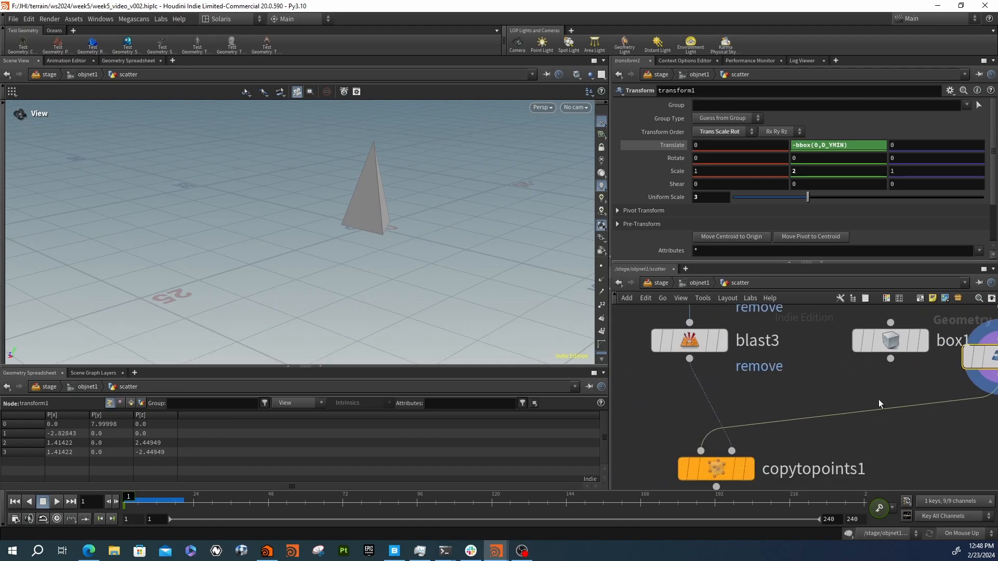
# - Display copytopoints1 and inspect how the tetrahedra sit on the cliff from several angles
pyautogui.scroll(-1, 887, 403)
pyautogui.click(772, 455)
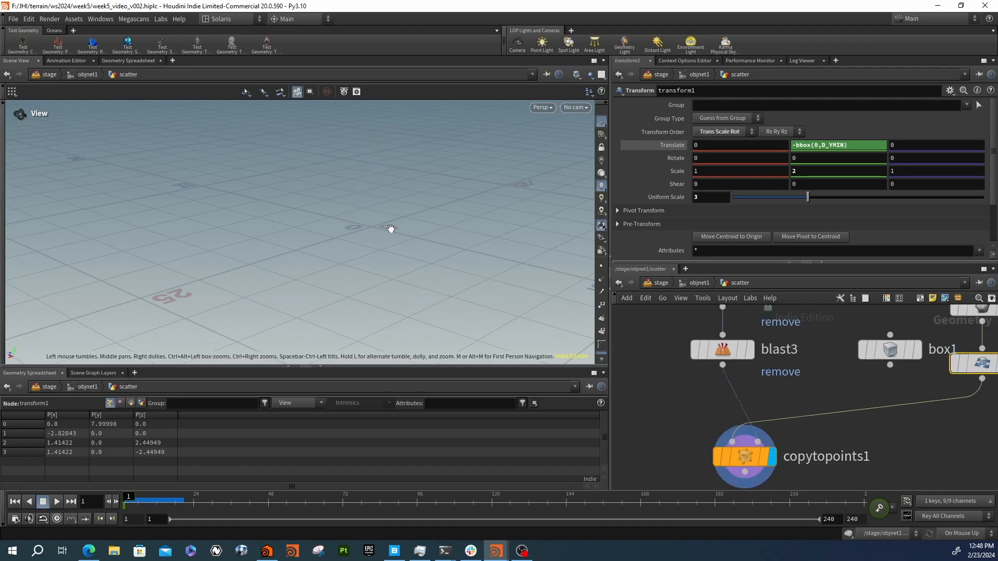
pyautogui.press('f')
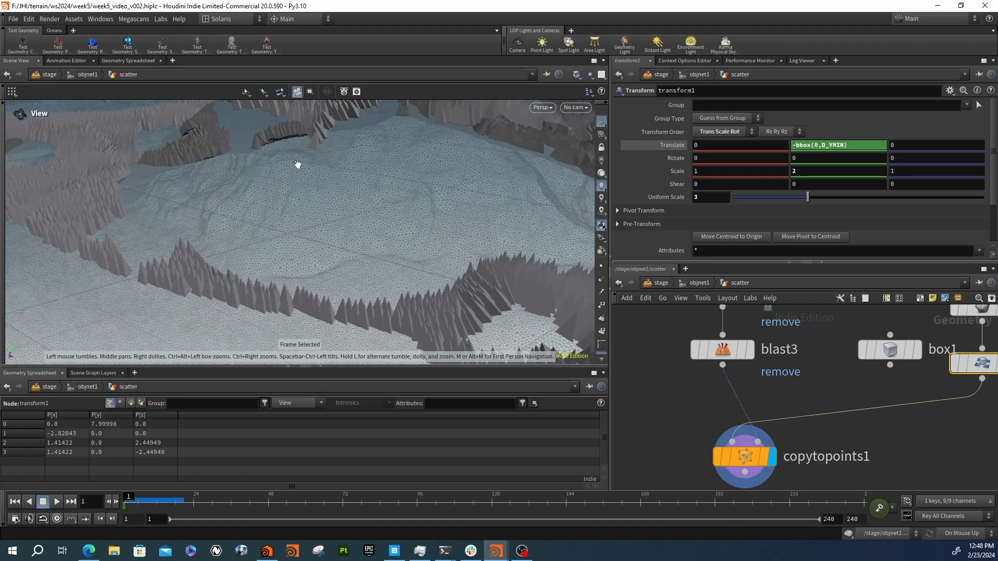
pyautogui.moveTo(268, 152); pyautogui.dragTo(378, 205, button='right')
pyautogui.moveTo(255, 175); pyautogui.dragTo(356, 212, button='right')
pyautogui.moveTo(356, 212); pyautogui.dragTo(111, 183)
pyautogui.moveTo(111, 183); pyautogui.dragTo(303, 209, button='right')
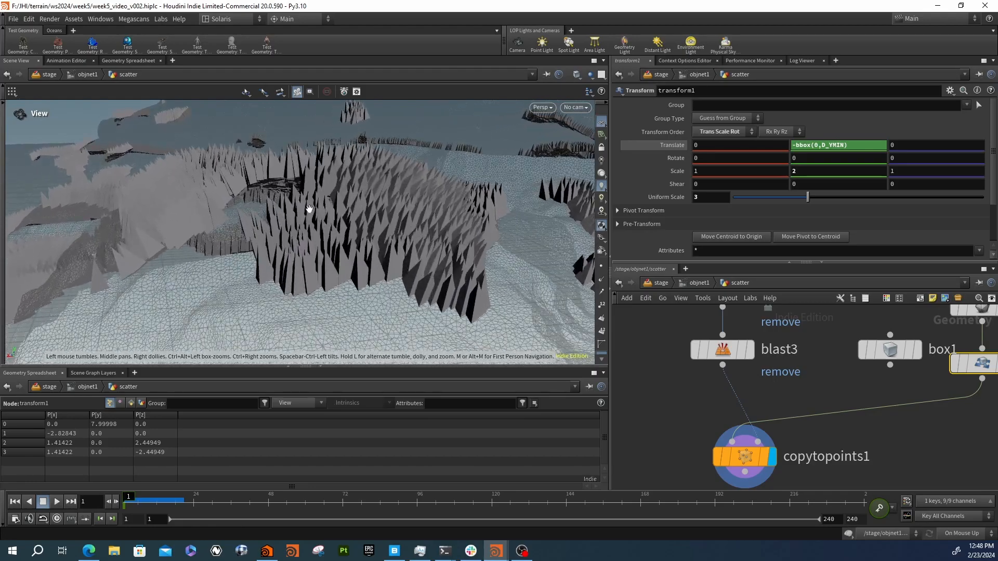
pyautogui.moveTo(303, 209); pyautogui.dragTo(243, 195)
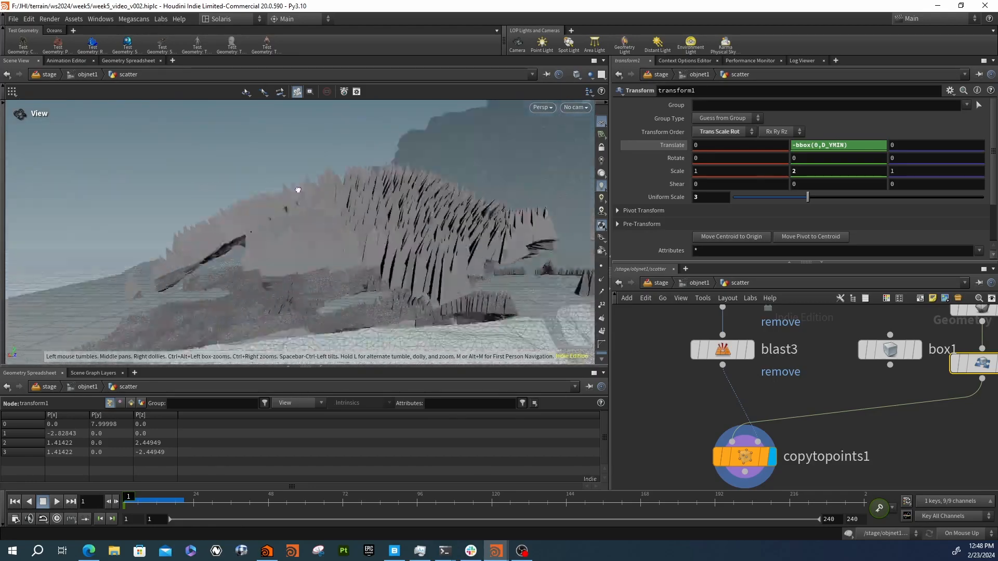
pyautogui.moveTo(413, 181); pyautogui.dragTo(253, 216)
pyautogui.moveTo(344, 253); pyautogui.dragTo(316, 235)
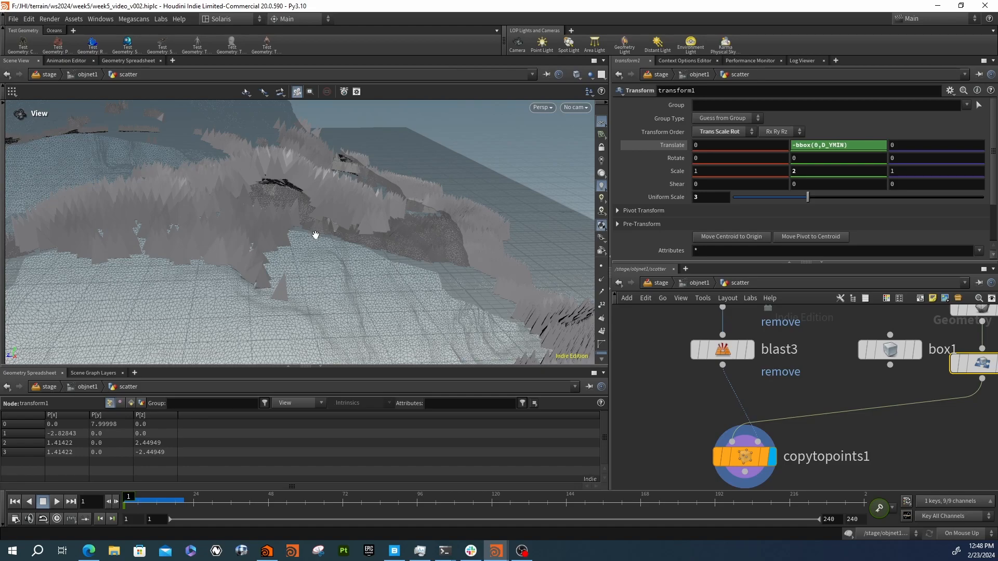
# - Review the target attribute settings of copytopoints1 and the scale and attribute settings of scatteralign1
pyautogui.click(728, 456)
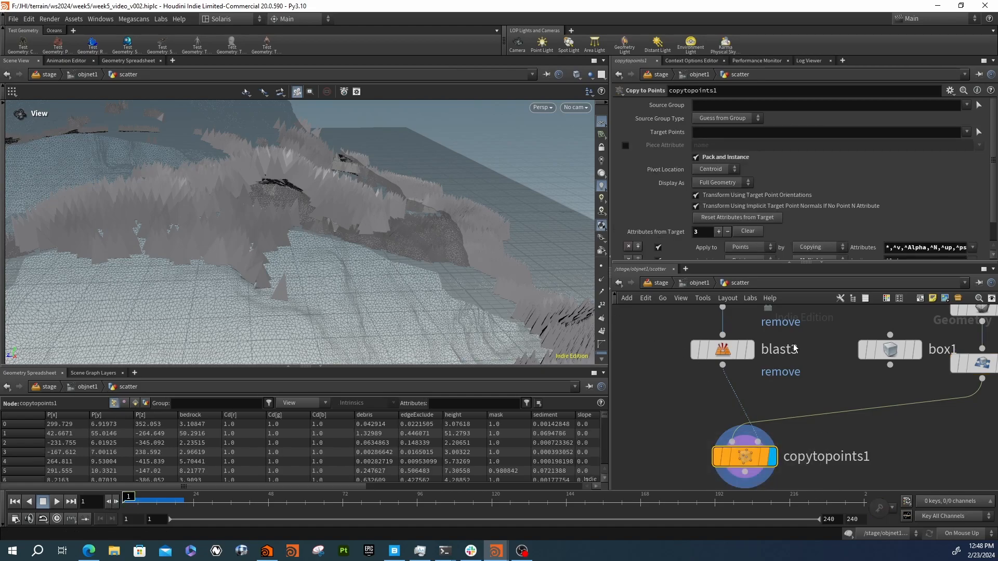
pyautogui.scroll(-2, 682, 179)
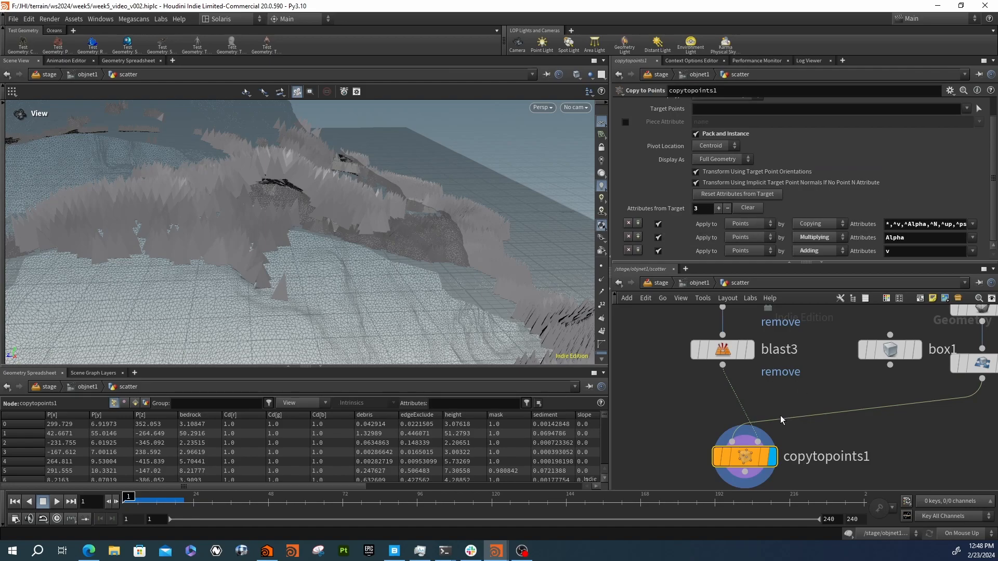
pyautogui.moveTo(795, 379); pyautogui.dragTo(782, 475, button='middle')
pyautogui.scroll(-3, 784, 472)
pyautogui.click(730, 392)
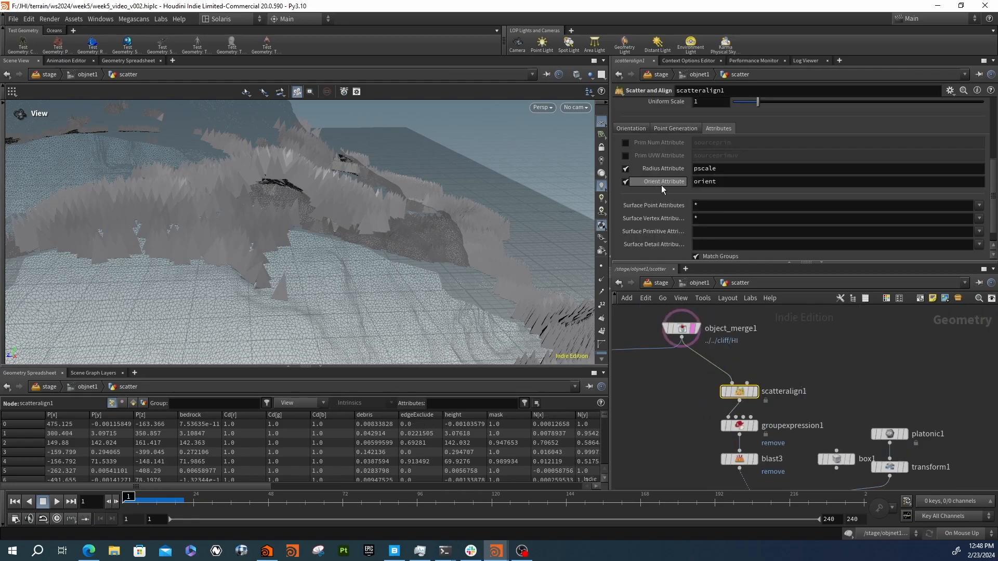
pyautogui.scroll(6, 650, 203)
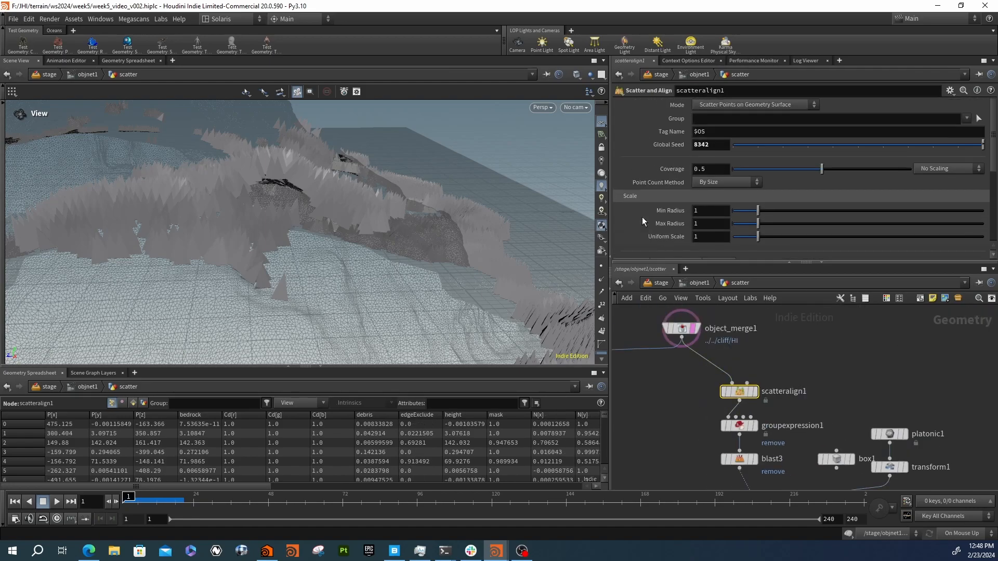
pyautogui.scroll(-2, 639, 218)
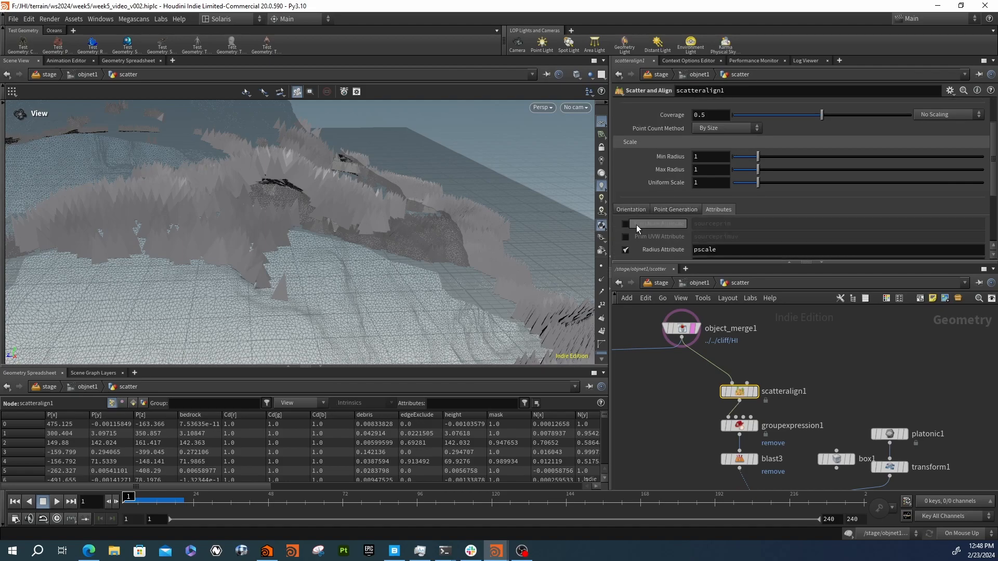
# - Expand scatteralign1's alignment options and examine its orientation settings, including normal direction, target forward vector and rotation
pyautogui.click(642, 212)
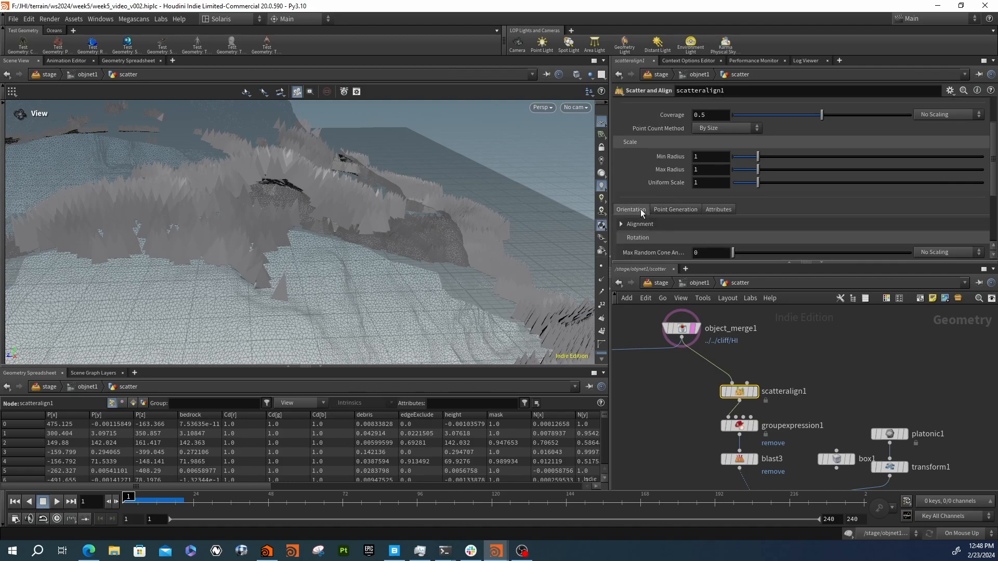
pyautogui.scroll(-2, 640, 208)
pyautogui.click(629, 173)
pyautogui.scroll(-1, 645, 224)
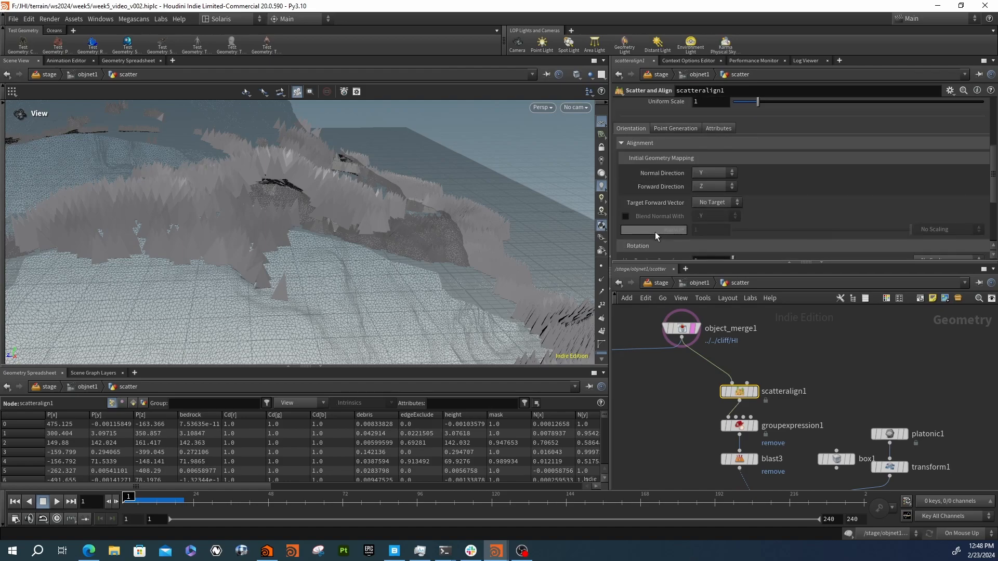
pyautogui.scroll(-1, 655, 232)
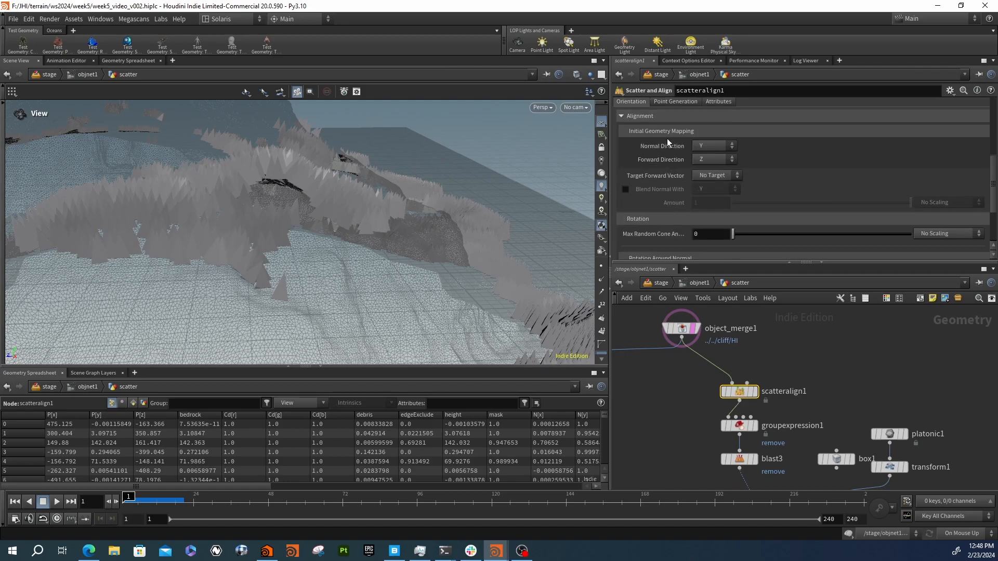
pyautogui.click(713, 146)
pyautogui.click(712, 146)
pyautogui.scroll(-1, 666, 179)
pyautogui.scroll(-1, 667, 176)
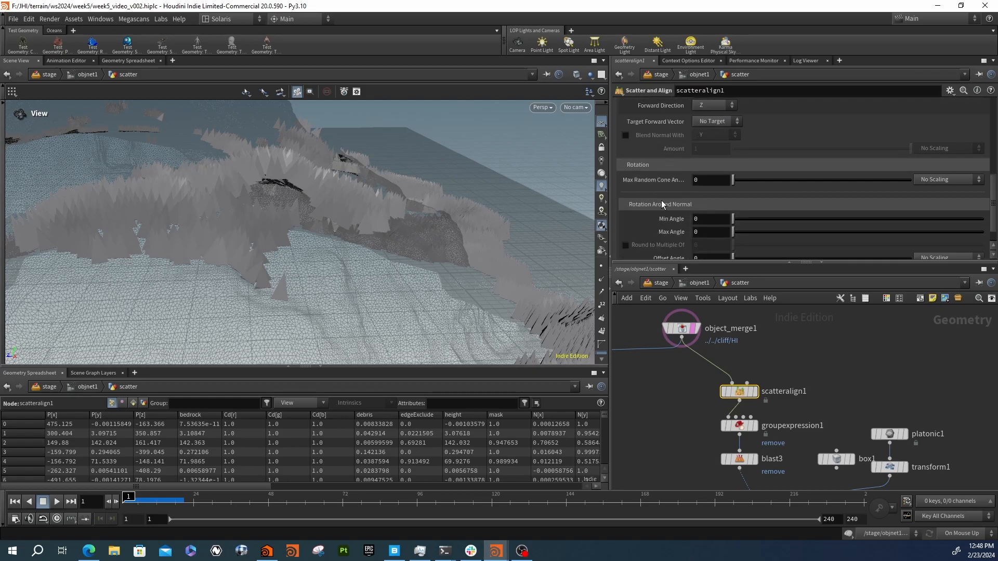
pyautogui.scroll(-1, 661, 187)
pyautogui.scroll(-1, 676, 206)
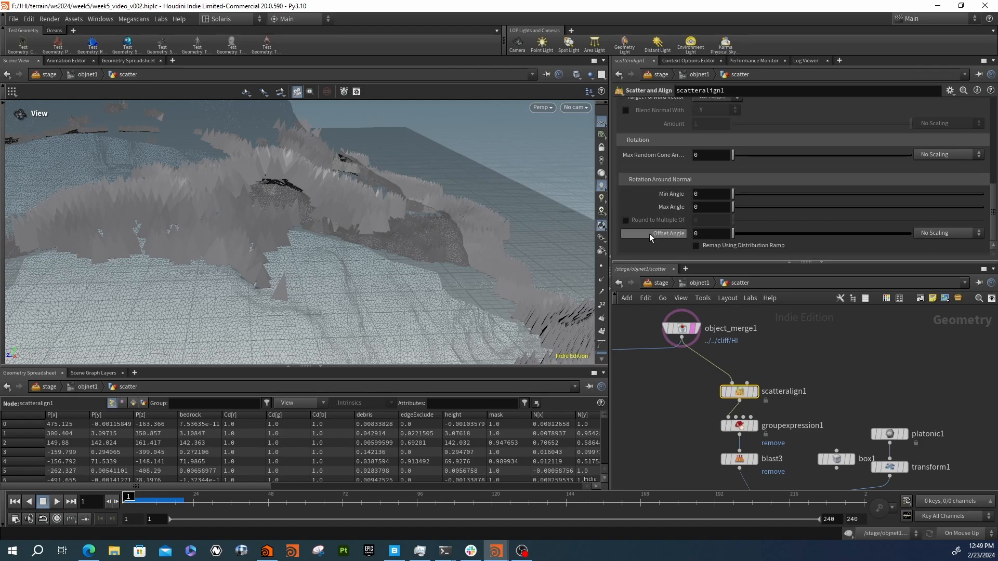
pyautogui.scroll(2, 660, 186)
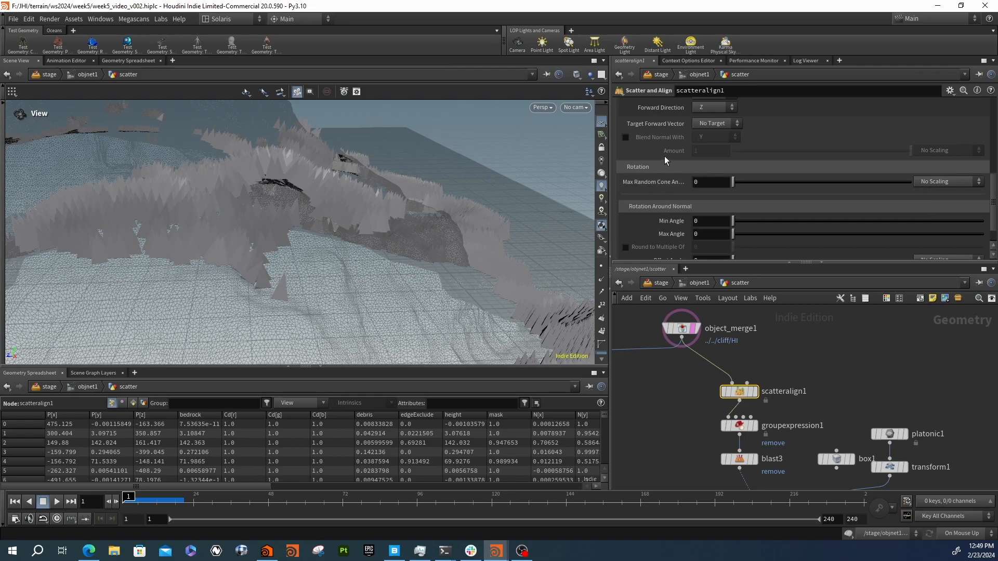
pyautogui.scroll(3, 657, 154)
pyautogui.click(696, 166)
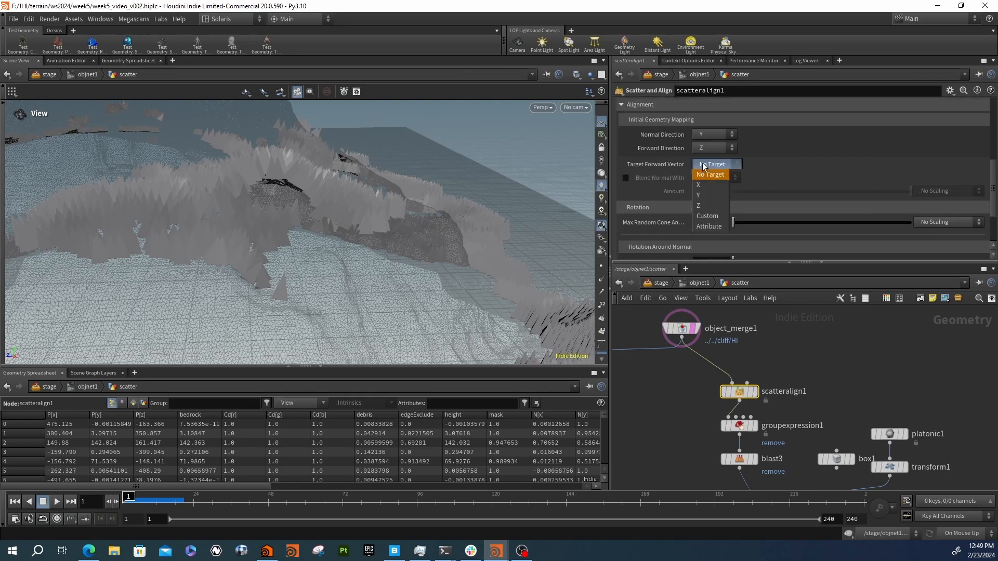
pyautogui.click(703, 163)
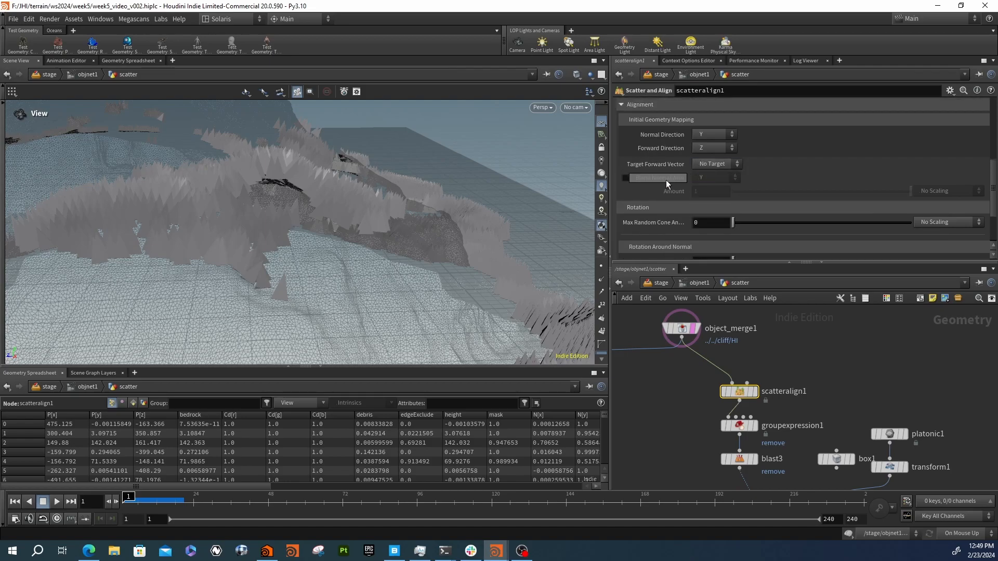
# - Try blending scatteralign1's normals with Y, compare amounts of 0 and 1 on the slopes, and disable the blend
pyautogui.click(626, 177)
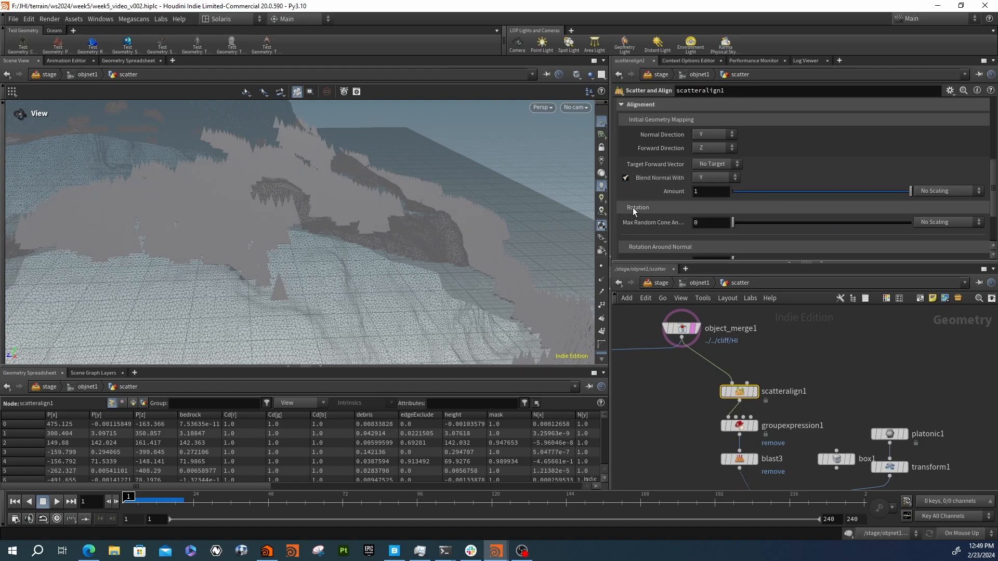
pyautogui.moveTo(223, 238); pyautogui.dragTo(298, 266)
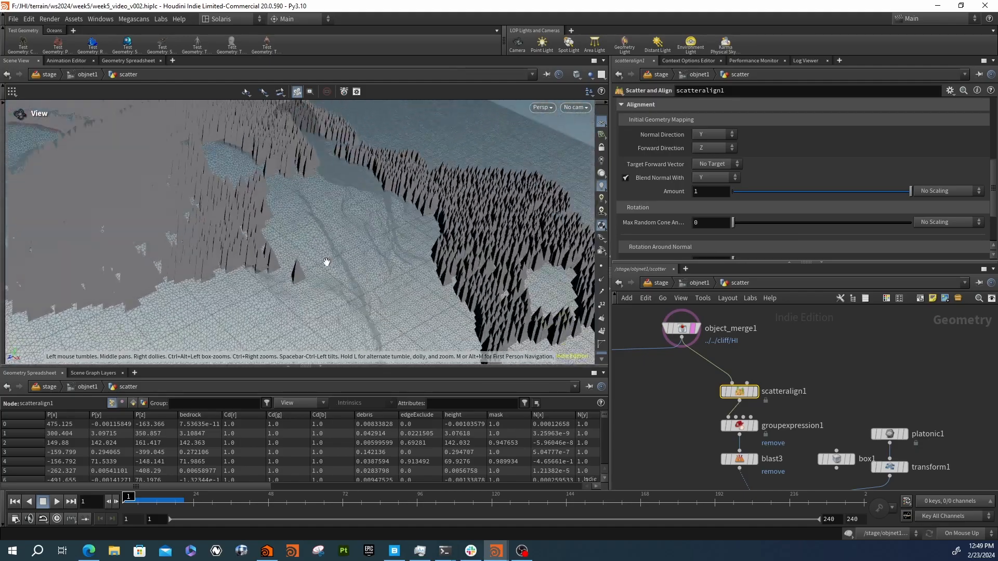
pyautogui.moveTo(526, 231); pyautogui.dragTo(524, 196)
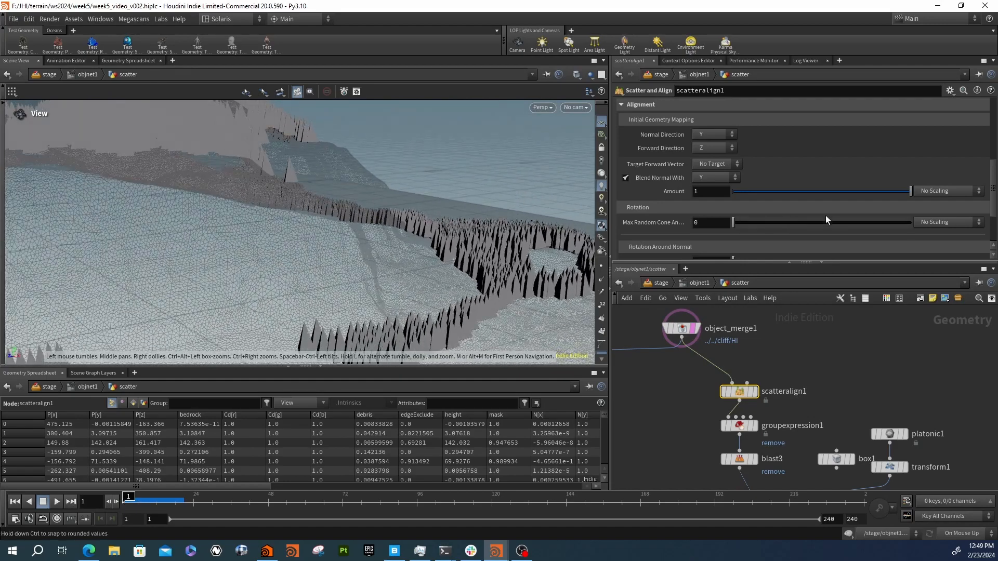
pyautogui.moveTo(906, 191); pyautogui.dragTo(750, 195)
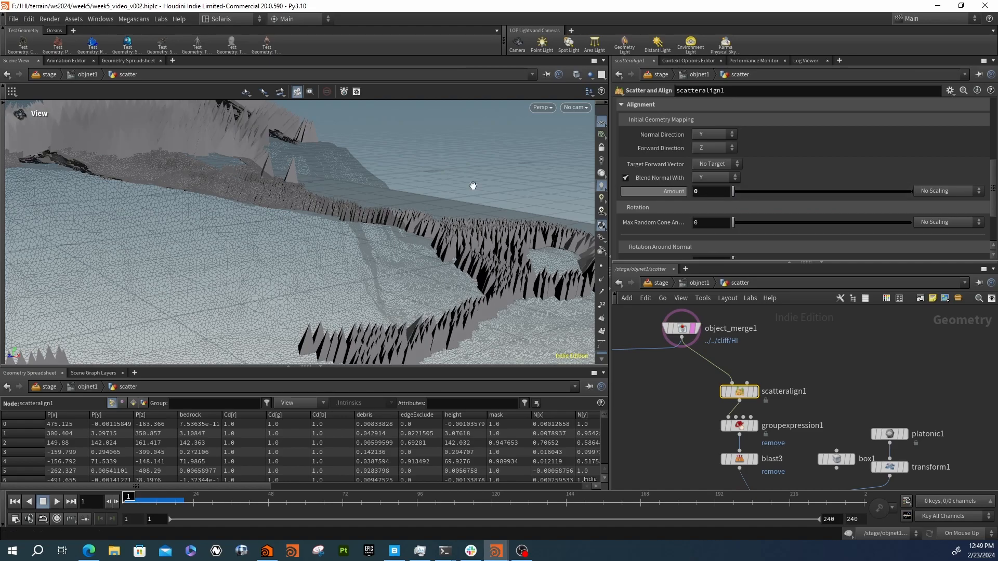
pyautogui.moveTo(364, 187); pyautogui.dragTo(192, 185)
pyautogui.moveTo(842, 192); pyautogui.dragTo(912, 197)
pyautogui.click(626, 178)
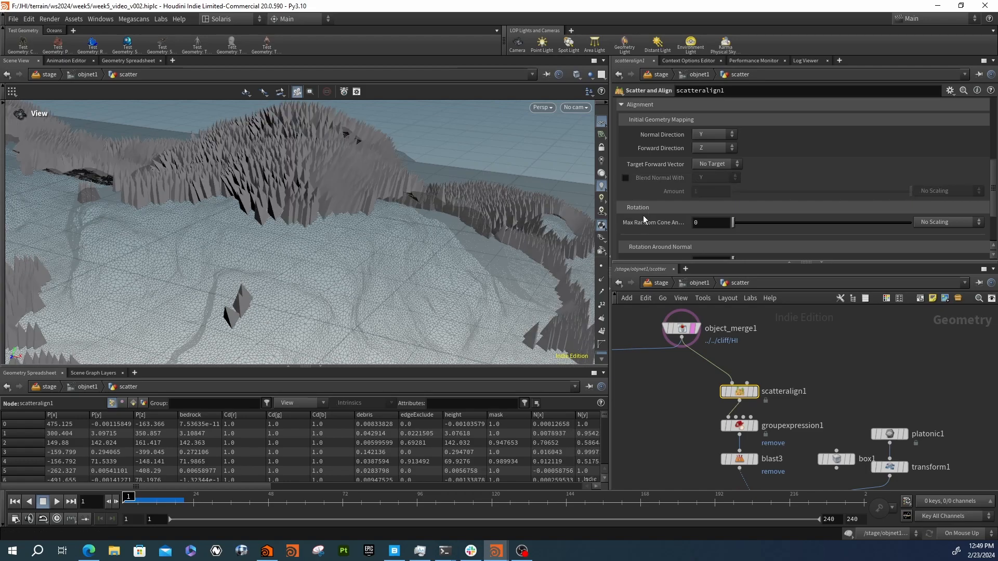
# - Enable Blend Normal With Y on scatteralign1 and set its Max Random Cone Angle to 5
pyautogui.moveTo(743, 223)
pyautogui.mouseDown()
pyautogui.moveTo(757, 224)
pyautogui.moveTo(742, 229)
pyautogui.mouseUp()
pyautogui.click(625, 178)
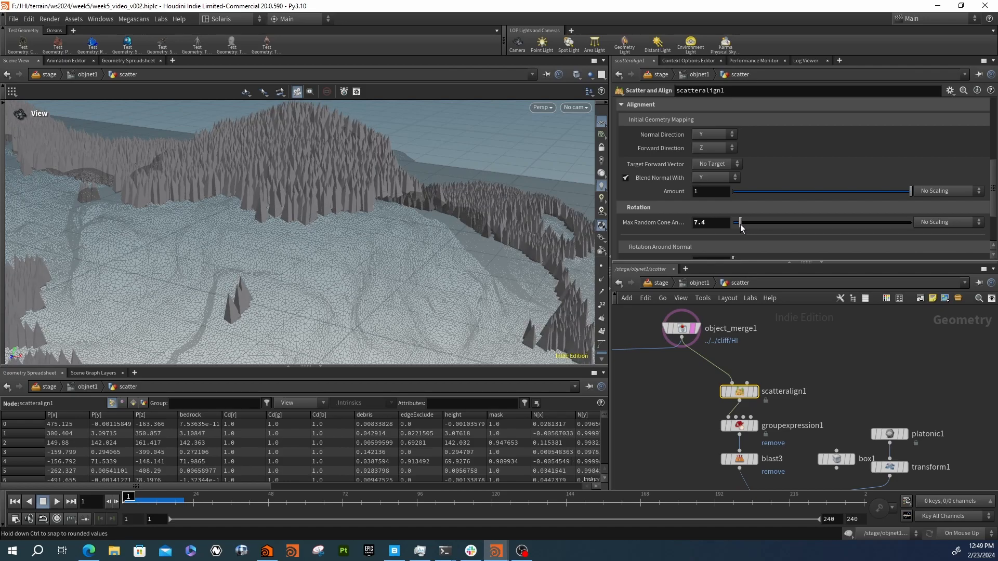
pyautogui.moveTo(739, 229); pyautogui.dragTo(759, 227)
pyautogui.doubleClick(721, 224)
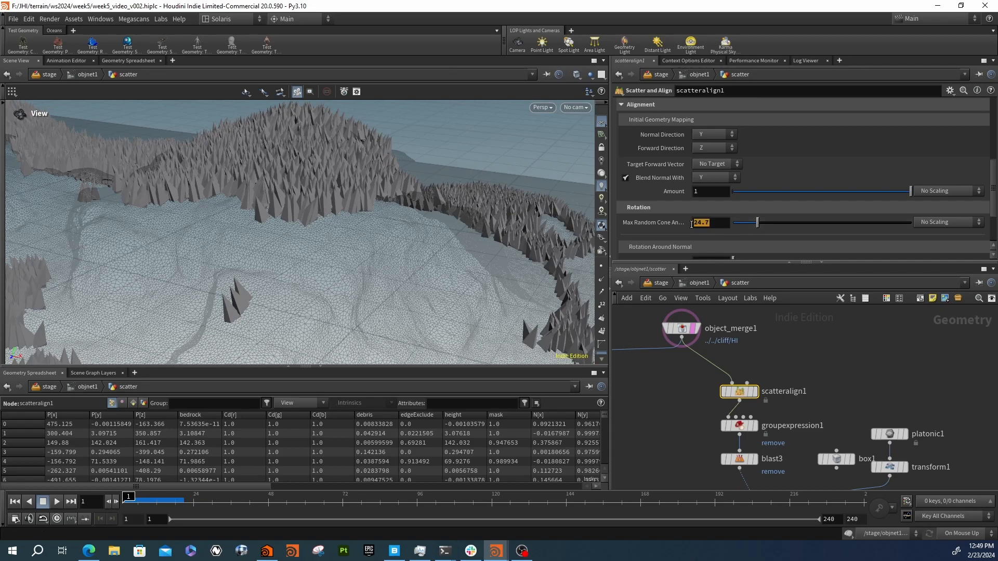
pyautogui.press('Return')
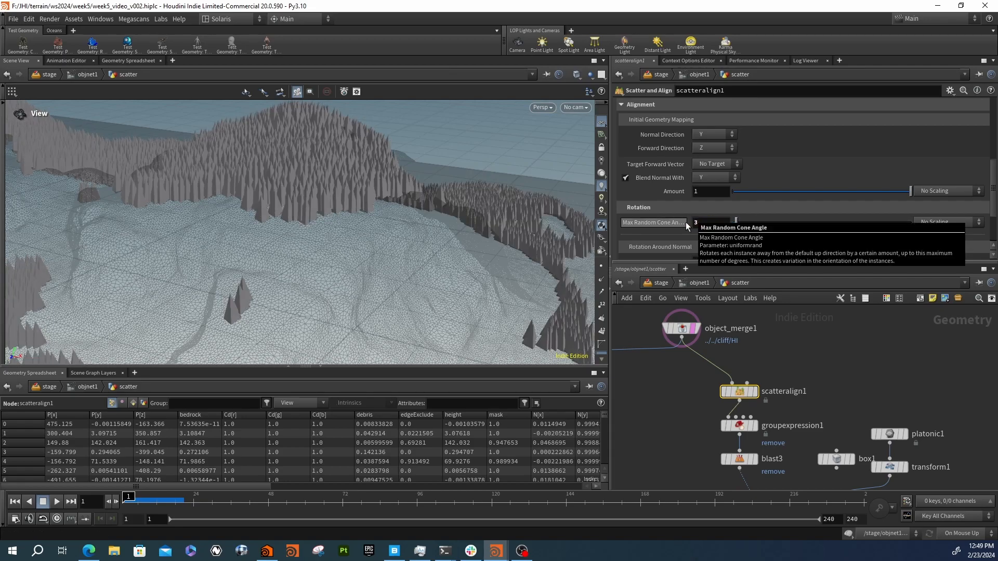
pyautogui.doubleClick(709, 223)
pyautogui.write('5')
pyautogui.press('Return')
# - Set the normal blend amount to .95 and inspect the tilt of the tetrahedra from above
pyautogui.moveTo(395, 245); pyautogui.dragTo(341, 225)
pyautogui.moveTo(341, 225); pyautogui.dragTo(456, 306, button='right')
pyautogui.moveTo(457, 305); pyautogui.dragTo(458, 244)
pyautogui.doubleClick(712, 192)
pyautogui.write('.95')
pyautogui.press('Return')
pyautogui.moveTo(331, 231); pyautogui.dragTo(366, 250)
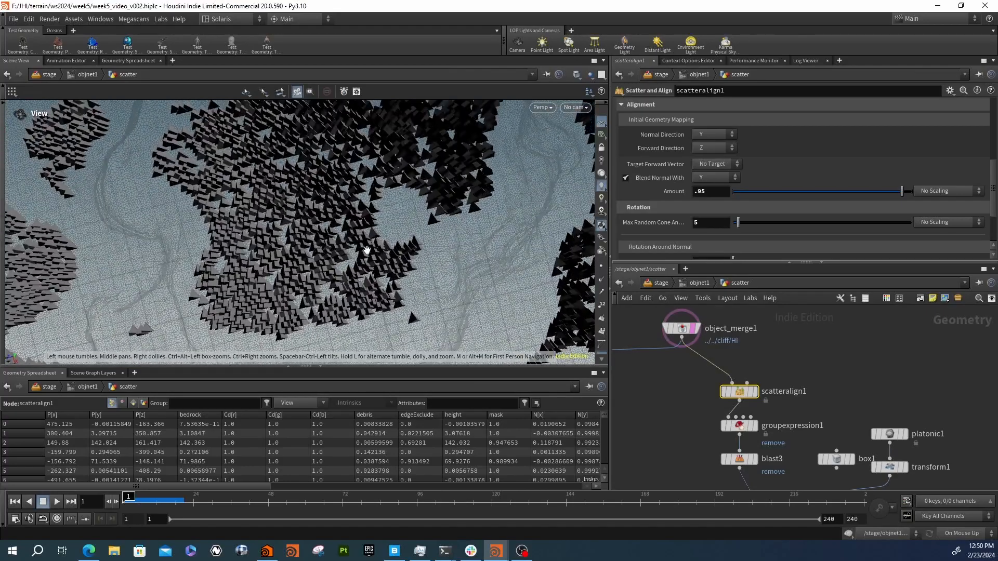
pyautogui.moveTo(366, 250); pyautogui.dragTo(305, 236, button='right')
pyautogui.moveTo(305, 236); pyautogui.dragTo(347, 188, button='middle')
pyautogui.moveTo(347, 187); pyautogui.dragTo(487, 225, button='right')
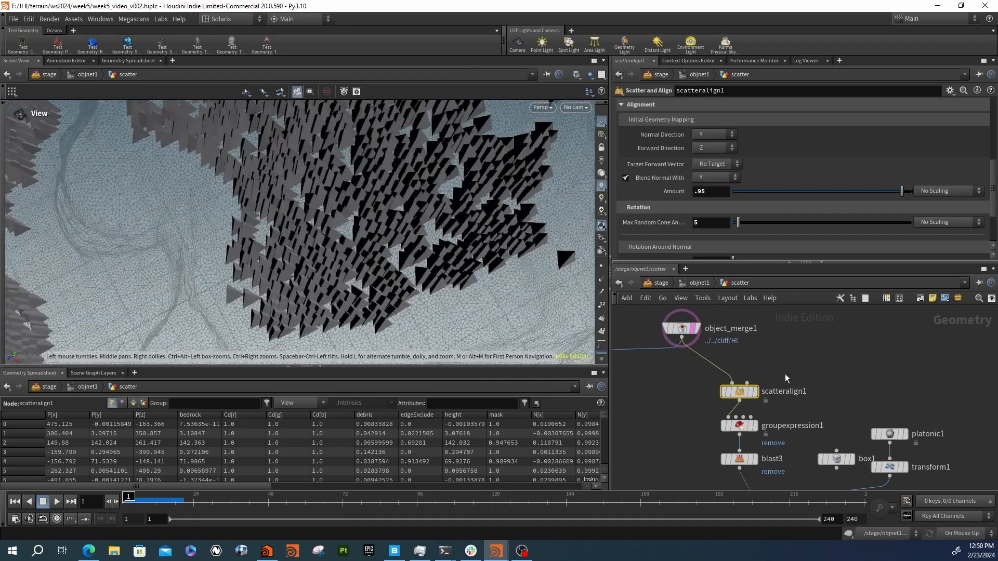
# - Insert a Color node after transform1 and set its color to orange (1, 0.124, 0)
pyautogui.scroll(-1, 810, 368)
pyautogui.moveTo(810, 367); pyautogui.dragTo(728, 313, button='middle')
pyautogui.scroll(3, 799, 385)
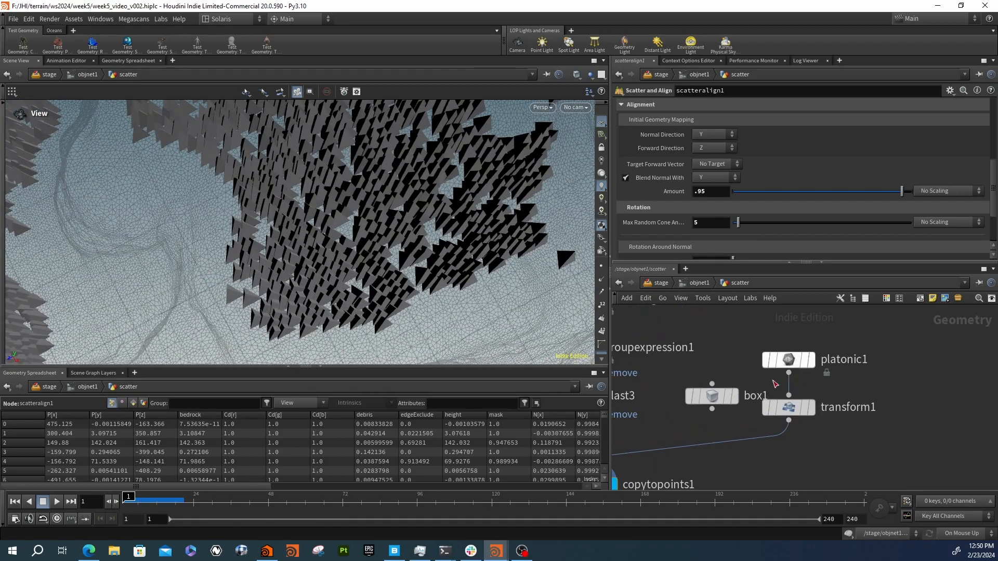
pyautogui.press('Tab')
pyautogui.write('color')
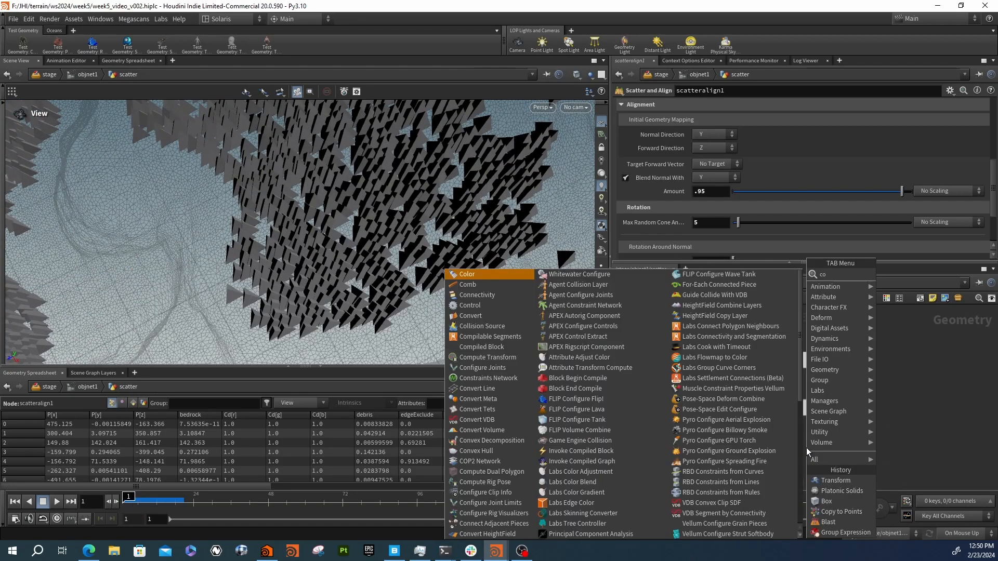
pyautogui.press('Return')
pyautogui.click(806, 447)
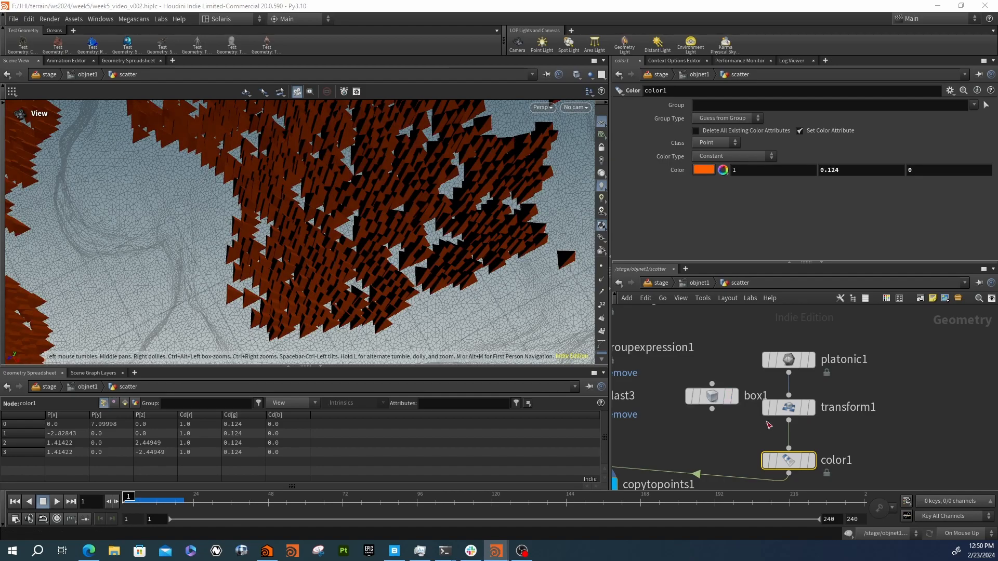
# - Duplicate color1 directly after itself in the chain and restrict the copy to group 1 with group type Primitives
pyautogui.moveTo(764, 425); pyautogui.dragTo(756, 359, button='middle')
pyautogui.click(784, 434)
pyautogui.click(778, 397)
pyautogui.keyDown('alt'); pyautogui.moveTo(778, 401); pyautogui.dragTo(791, 445); pyautogui.keyUp('alt')
pyautogui.click(711, 107)
pyautogui.write('1')
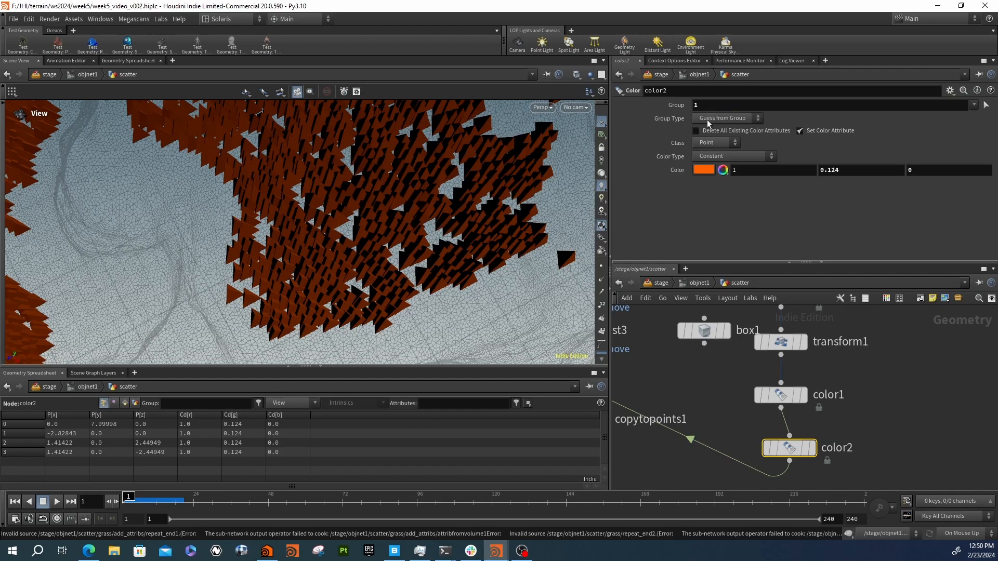
pyautogui.click(708, 120)
pyautogui.click(711, 172)
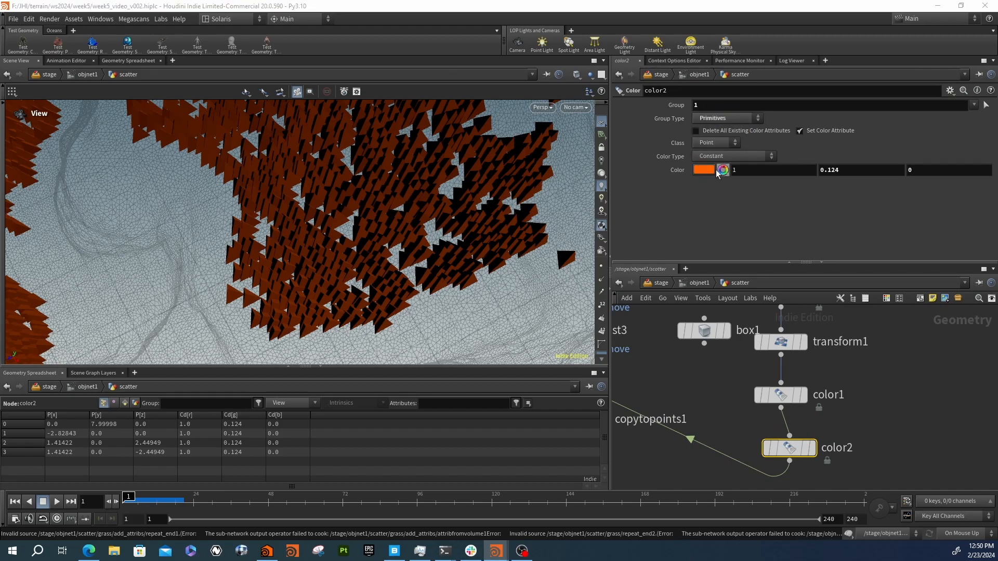
# - Set the class of both color1 and color2 to Primitive and align color2 directly beneath color1
pyautogui.click(785, 397)
pyautogui.moveTo(853, 388); pyautogui.dragTo(758, 471)
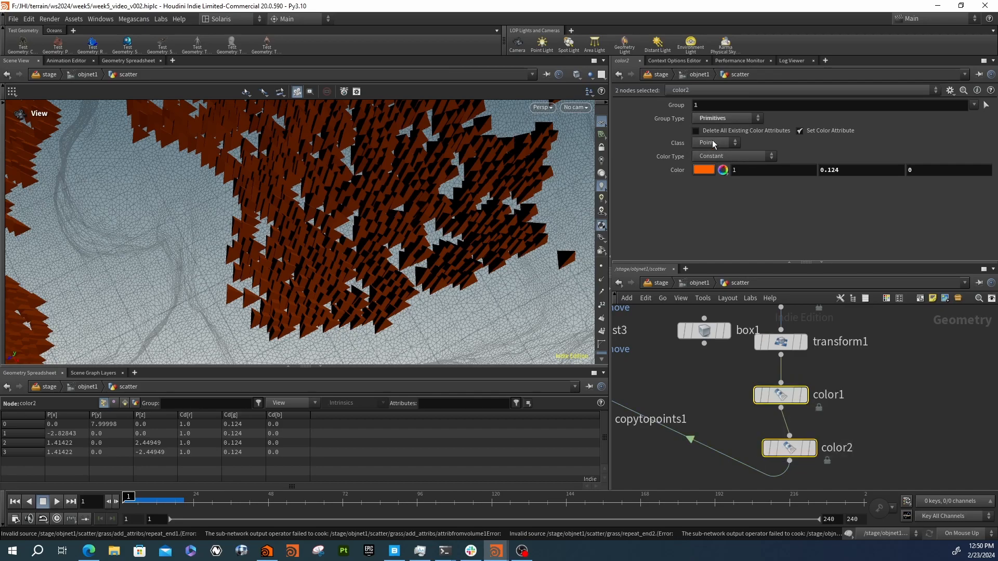
pyautogui.click(714, 144)
pyautogui.click(711, 156)
pyautogui.click(789, 448)
pyautogui.moveTo(789, 449); pyautogui.dragTo(781, 447)
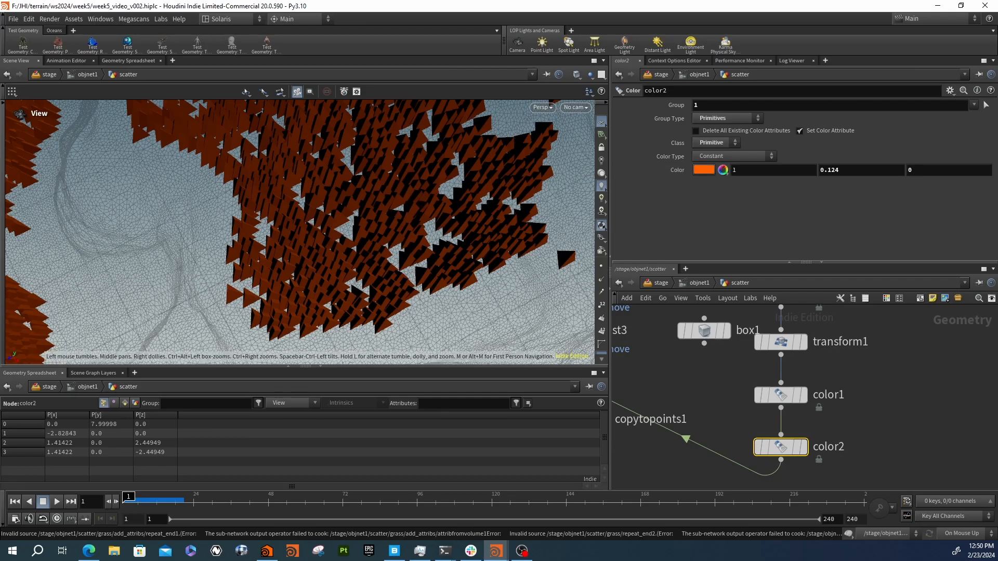
# - Set color2's color to blue (0, 0.5, 1) and save the scene
pyautogui.moveTo(344, 254); pyautogui.dragTo(420, 203)
pyautogui.hotkey('ctrl', 's')
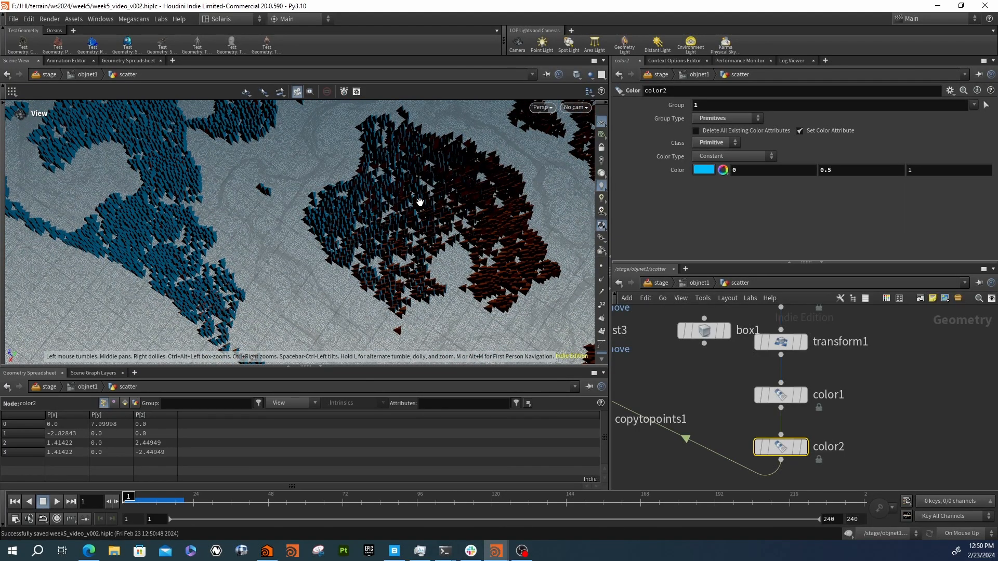
# - Set the max angle of scatteralign1's rotation around normal to 360
pyautogui.scroll(-2, 760, 437)
pyautogui.moveTo(727, 409); pyautogui.dragTo(865, 427, button='middle')
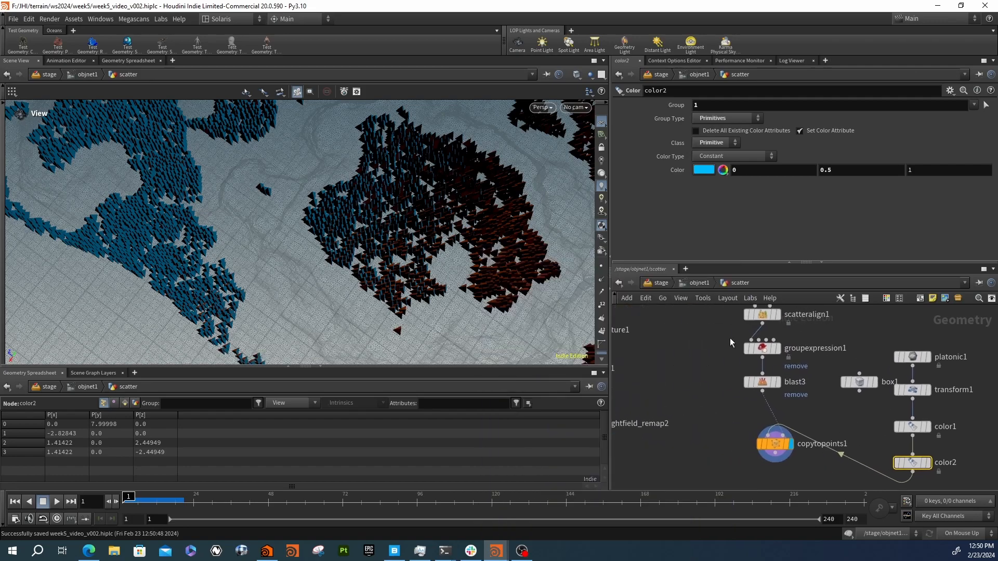
pyautogui.moveTo(733, 335); pyautogui.dragTo(739, 372, button='middle')
pyautogui.scroll(1, 748, 370)
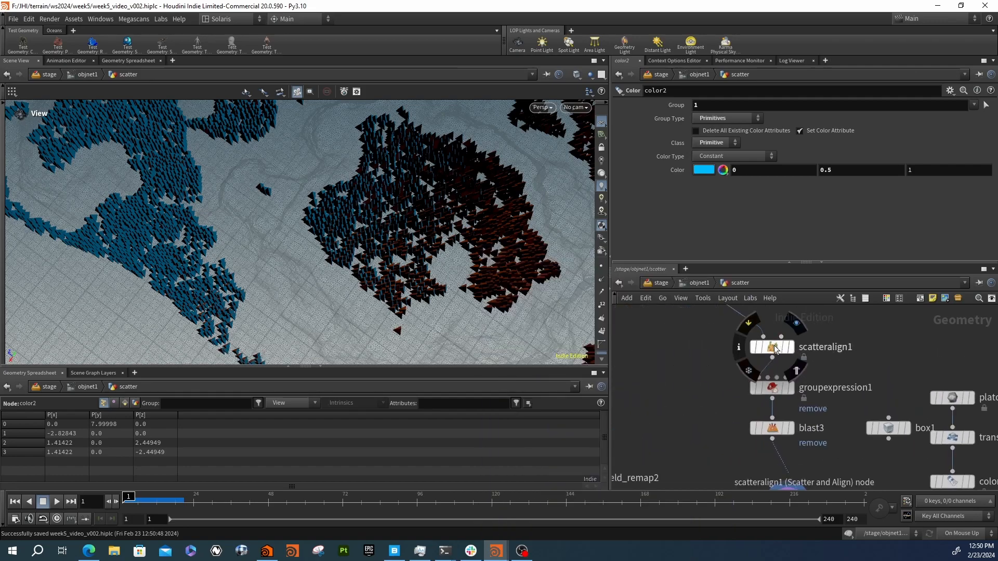
pyautogui.click(773, 347)
pyautogui.scroll(-4, 676, 198)
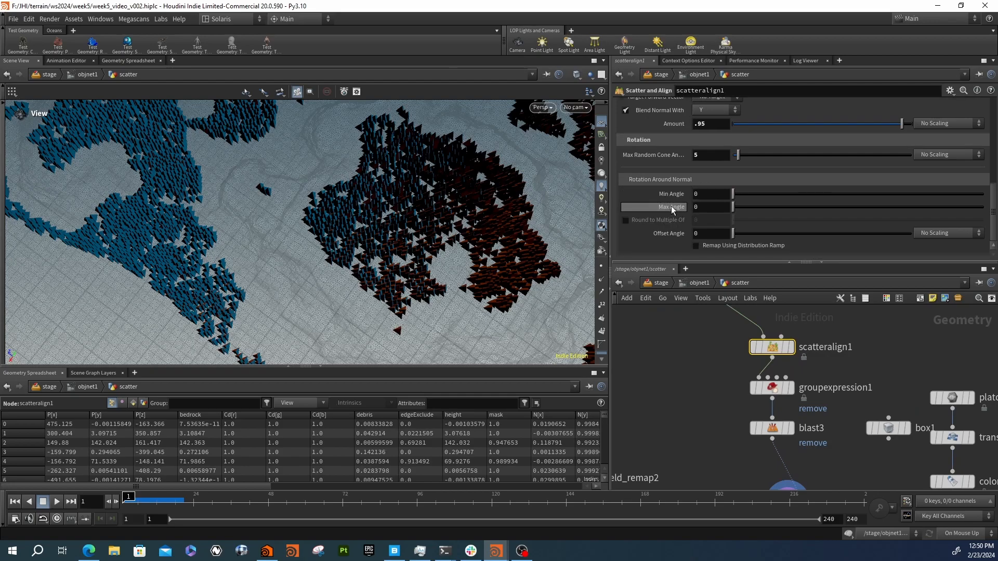
pyautogui.moveTo(748, 207); pyautogui.dragTo(982, 208)
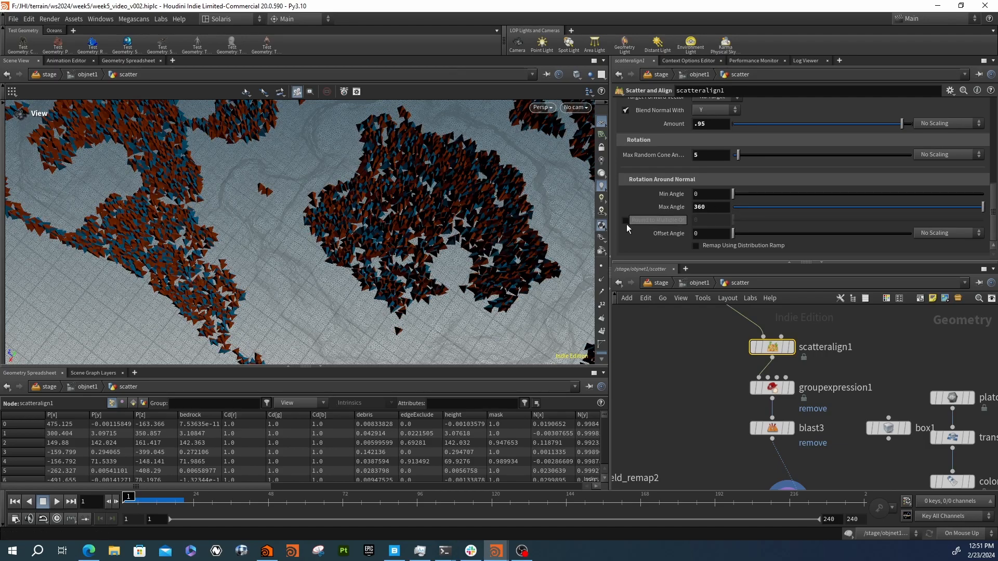
# - Examine how the tetrahedra are rotated around the vertical across the terrain and review the other scatteralign1 settings
pyautogui.moveTo(418, 194); pyautogui.dragTo(275, 188)
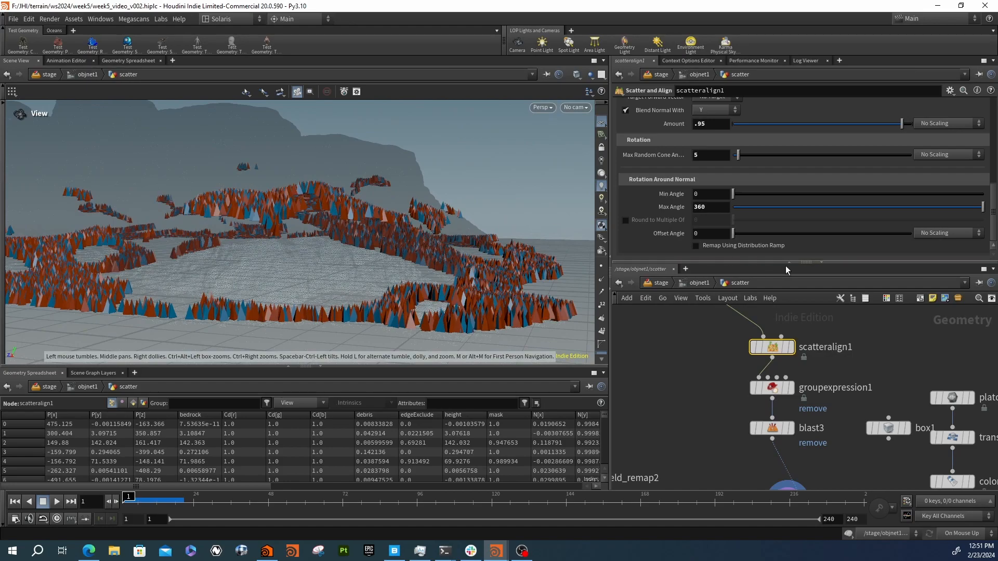
pyautogui.moveTo(766, 236); pyautogui.dragTo(732, 235)
pyautogui.moveTo(349, 229); pyautogui.dragTo(386, 275)
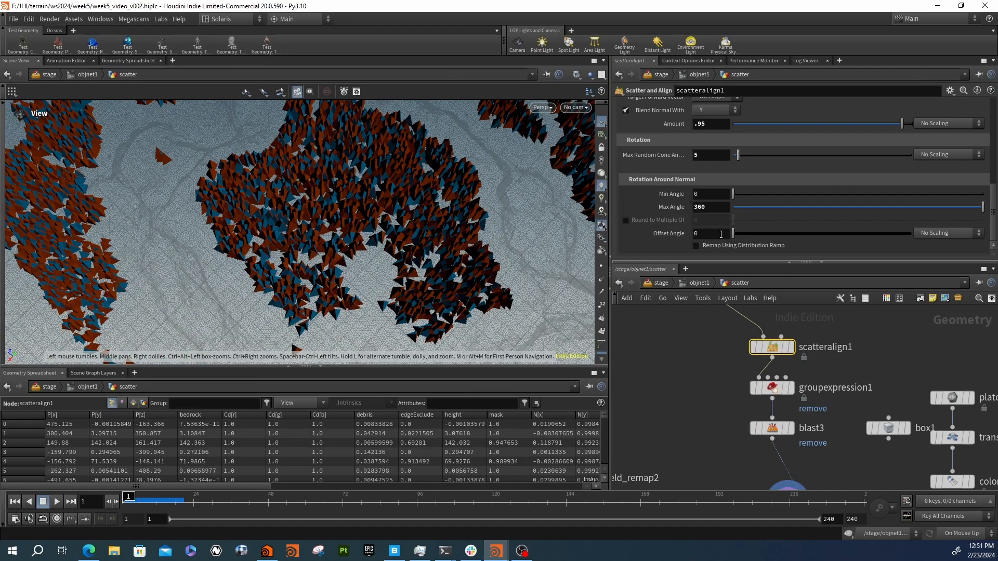
pyautogui.moveTo(726, 247)
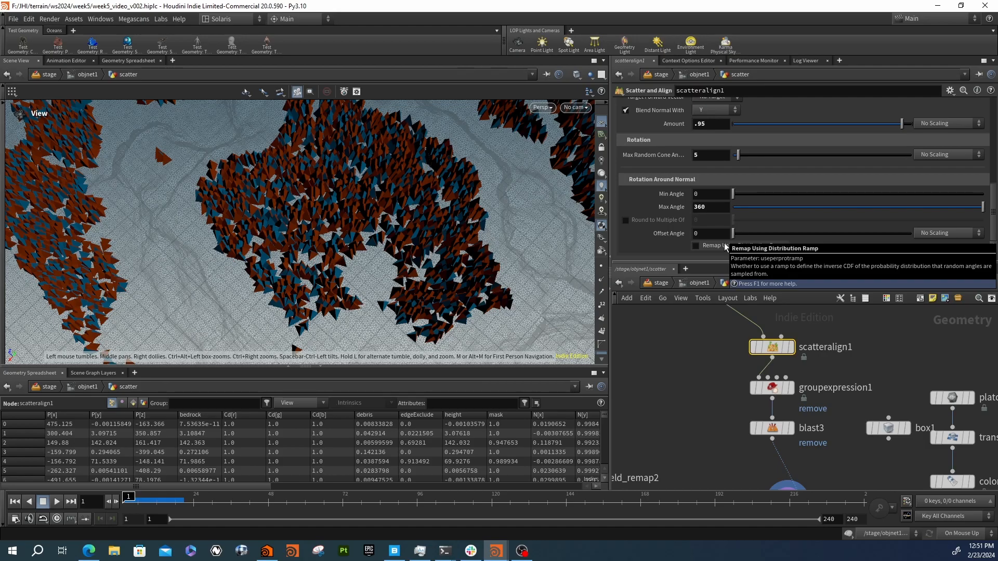
pyautogui.scroll(-5, 369, 224)
pyautogui.moveTo(361, 234); pyautogui.dragTo(421, 163)
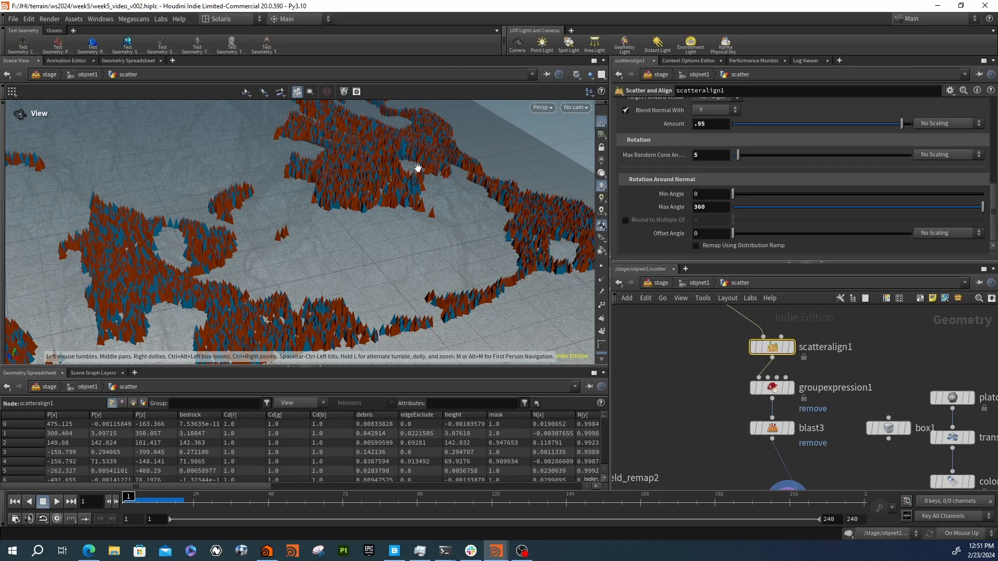
pyautogui.moveTo(349, 227); pyautogui.dragTo(275, 198)
pyautogui.scroll(-6, 288, 257)
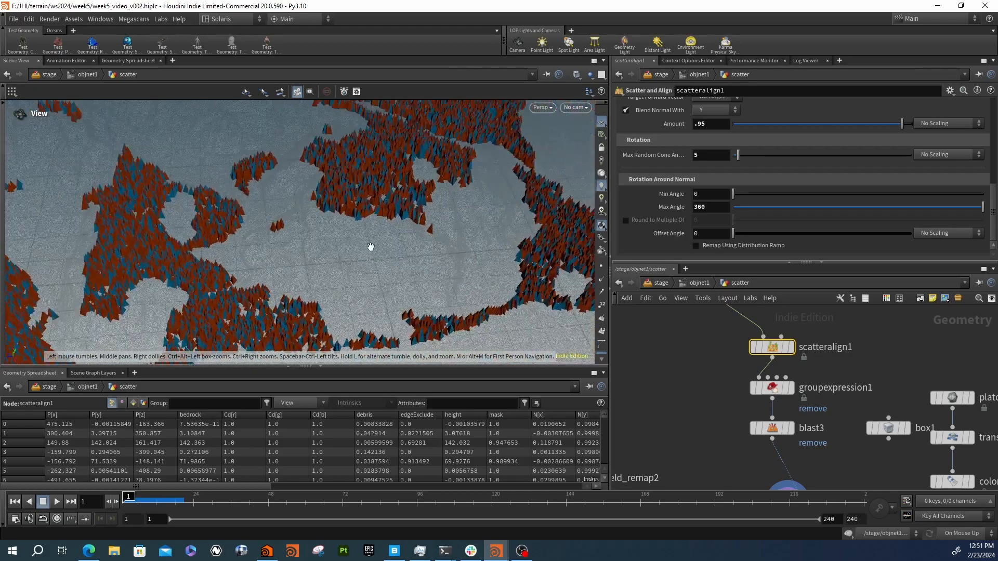
pyautogui.moveTo(328, 327); pyautogui.dragTo(271, 210)
pyautogui.scroll(3, 448, 225)
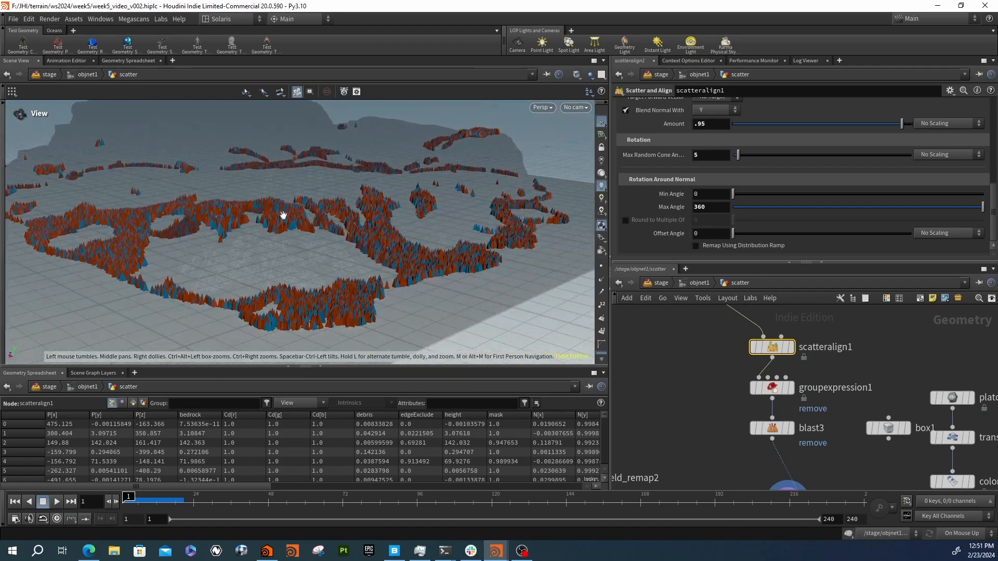
pyautogui.moveTo(363, 242); pyautogui.dragTo(395, 237)
pyautogui.scroll(5, 640, 211)
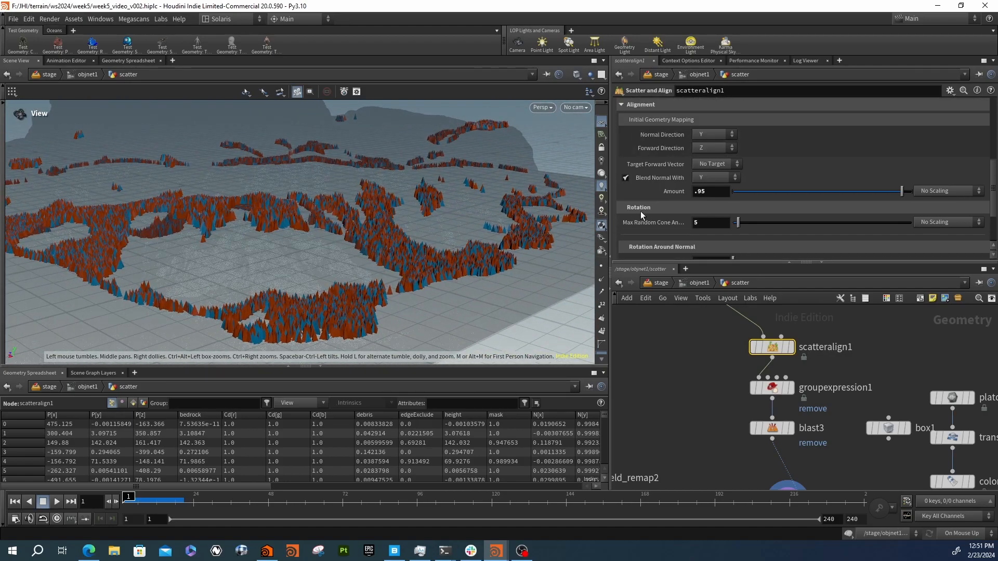
pyautogui.scroll(2, 648, 218)
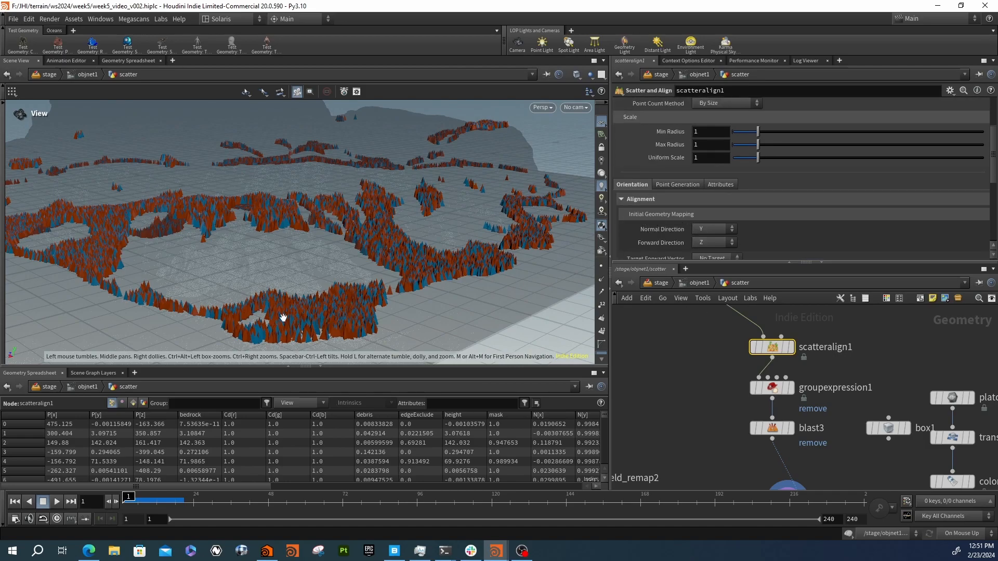
# - Duplicate the platonic1, transform1, color1 and color2 chain beside the original
pyautogui.moveTo(697, 399); pyautogui.dragTo(644, 350, button='middle')
pyautogui.scroll(-2, 643, 347)
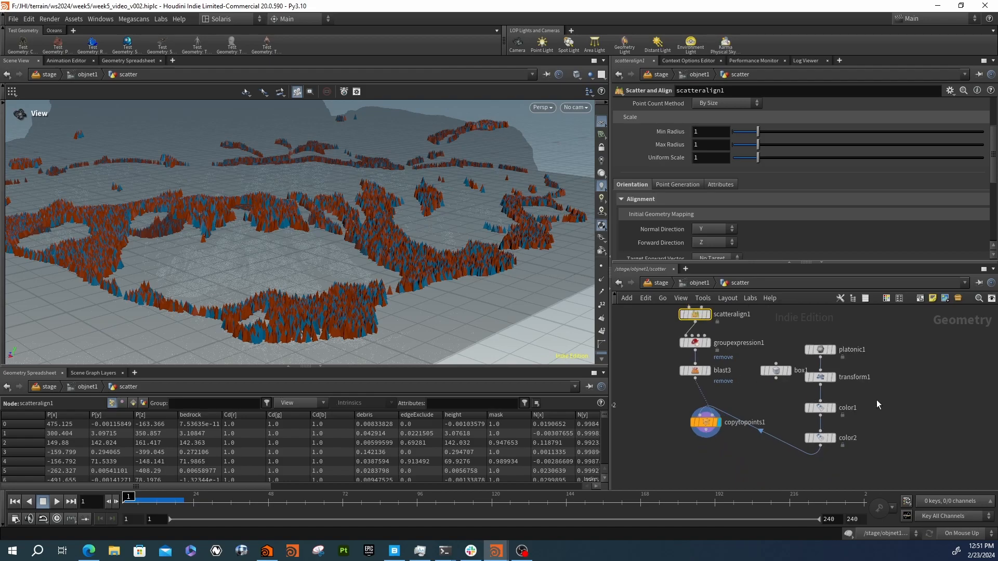
pyautogui.moveTo(856, 366); pyautogui.dragTo(814, 363, button='middle')
pyautogui.moveTo(736, 370); pyautogui.dragTo(768, 454)
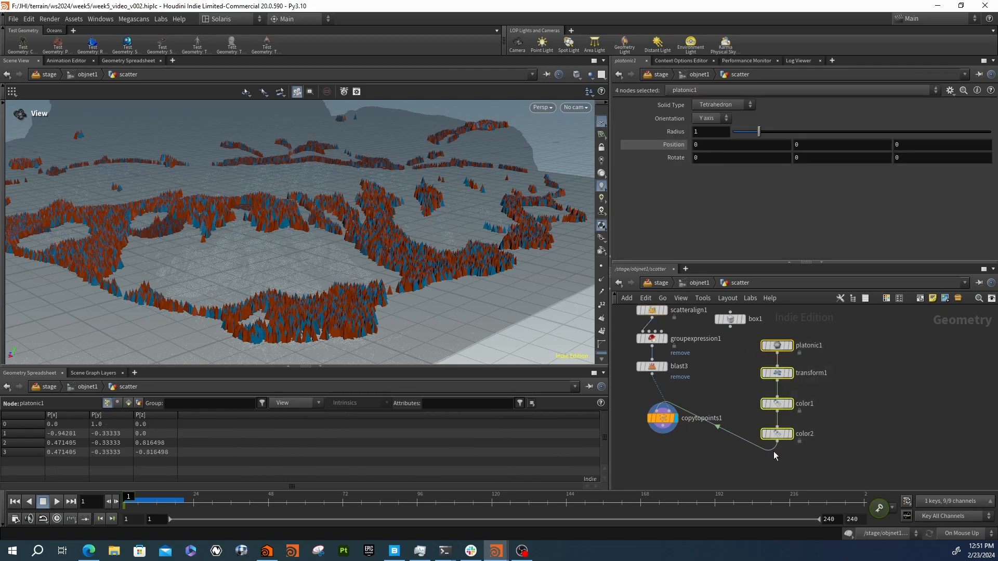
pyautogui.hotkey('ctrl', 'c')
pyautogui.hotkey('ctrl', 'v')
# - Change the solid type of the duplicated platonic node to Utah Teapot
pyautogui.click(863, 347)
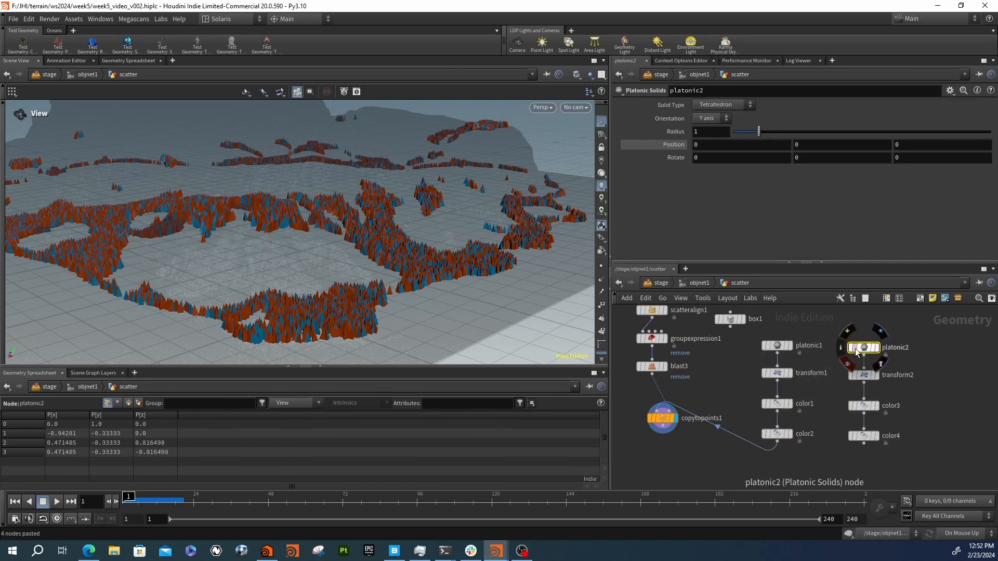
pyautogui.click(720, 105)
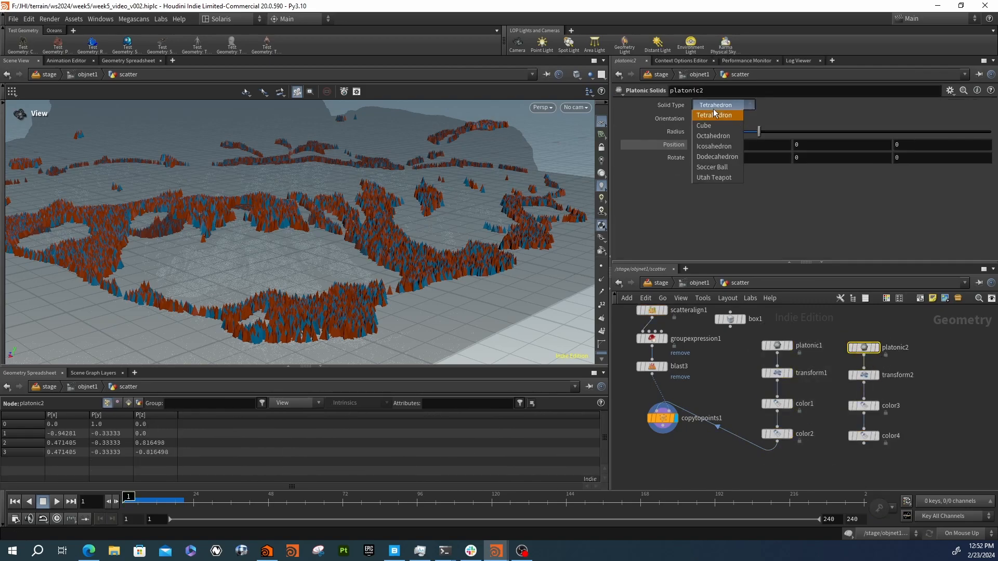
pyautogui.click(720, 177)
pyautogui.moveTo(809, 443); pyautogui.dragTo(820, 400, button='middle')
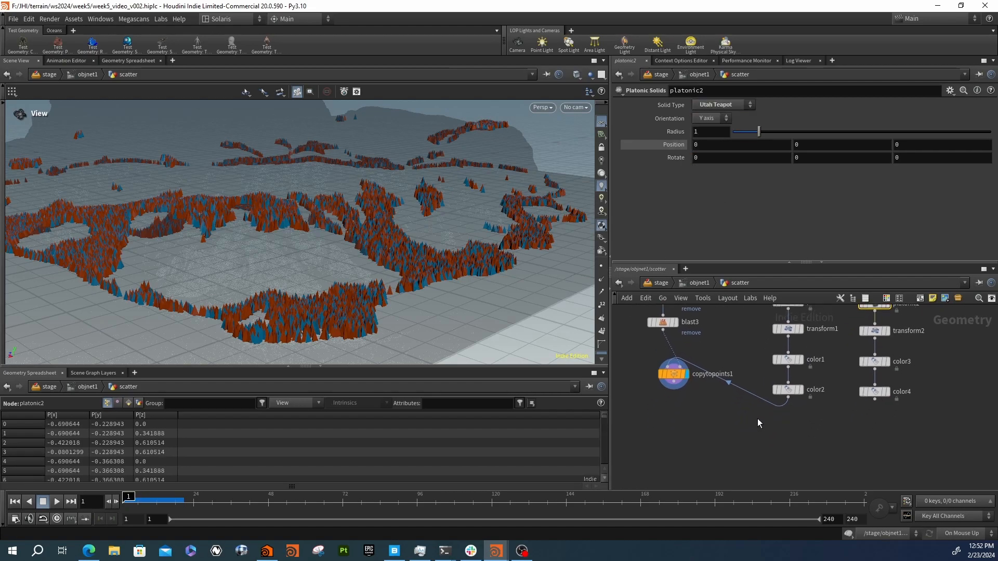
pyautogui.press('Tab')
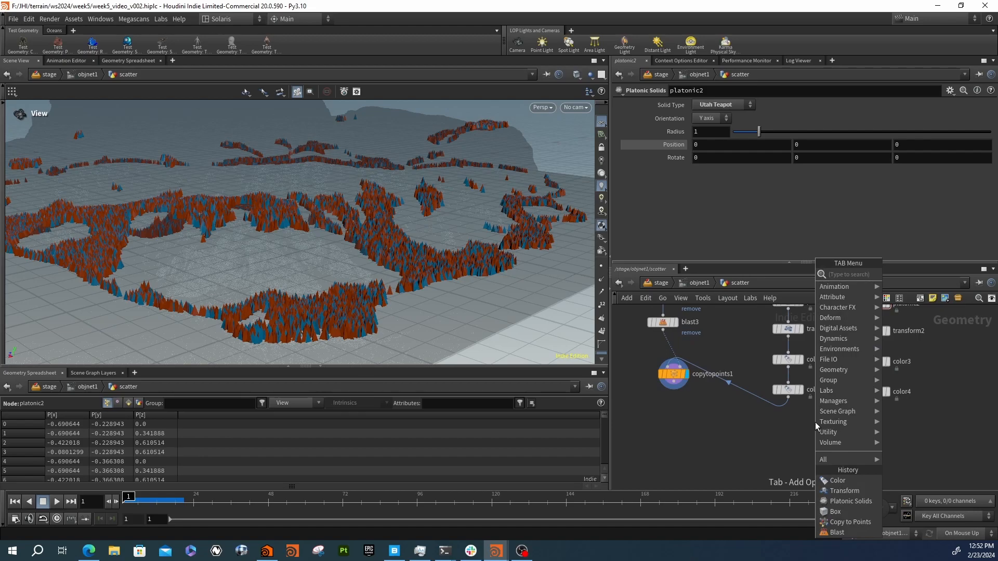
pyautogui.click(722, 424)
pyautogui.moveTo(675, 376)
pyautogui.mouseDown()
pyautogui.moveTo(656, 386)
pyautogui.moveTo(672, 385)
pyautogui.mouseUp()
# - Move box1 out of the way and duplicate the scatteralign1, groupexpression1 and blast3 branch beside the original
pyautogui.moveTo(708, 396); pyautogui.dragTo(715, 476, button='middle')
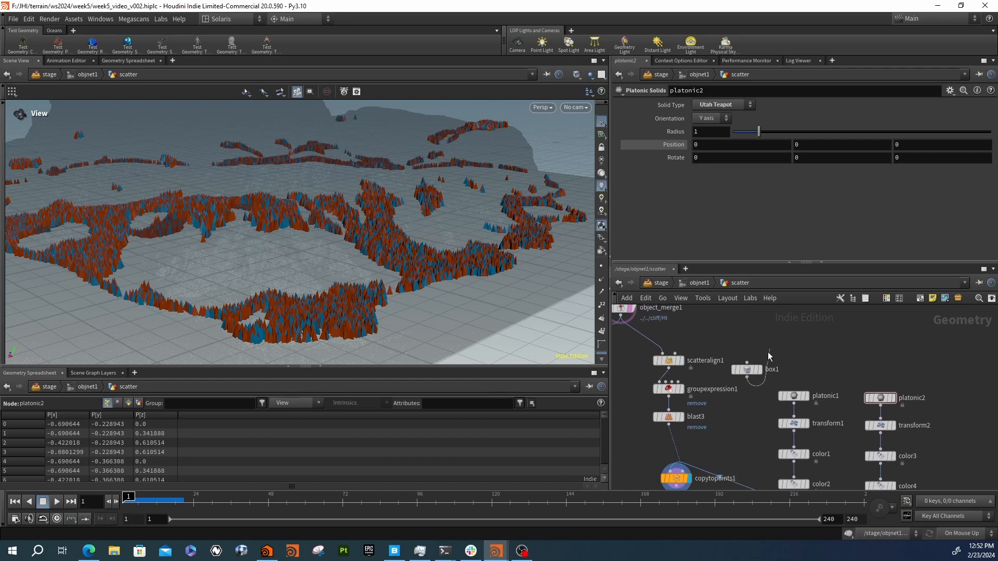
pyautogui.moveTo(747, 369); pyautogui.dragTo(840, 321)
pyautogui.moveTo(751, 342); pyautogui.dragTo(671, 424)
pyautogui.hotkey('ctrl', 'c')
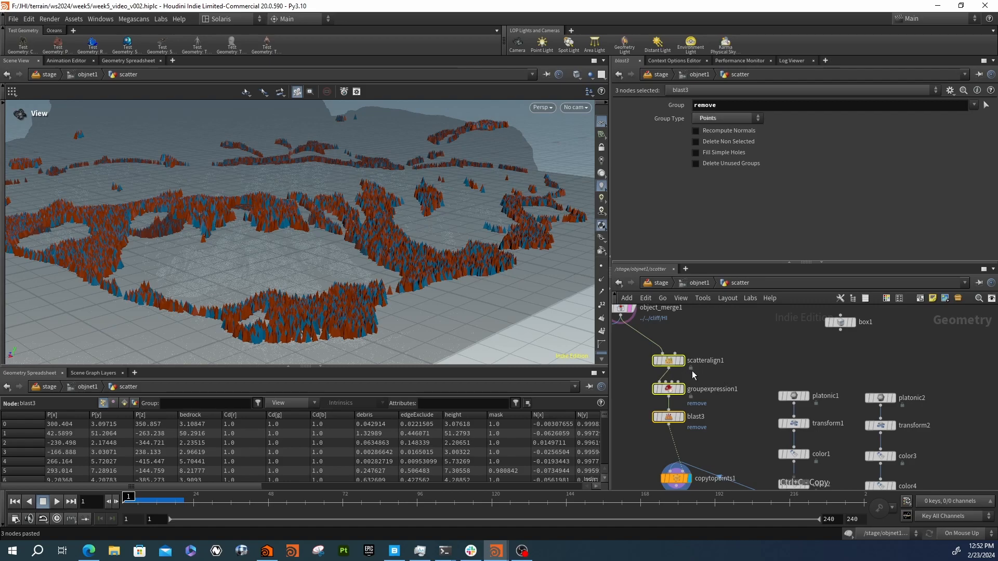
pyautogui.hotkey('ctrl', 'v')
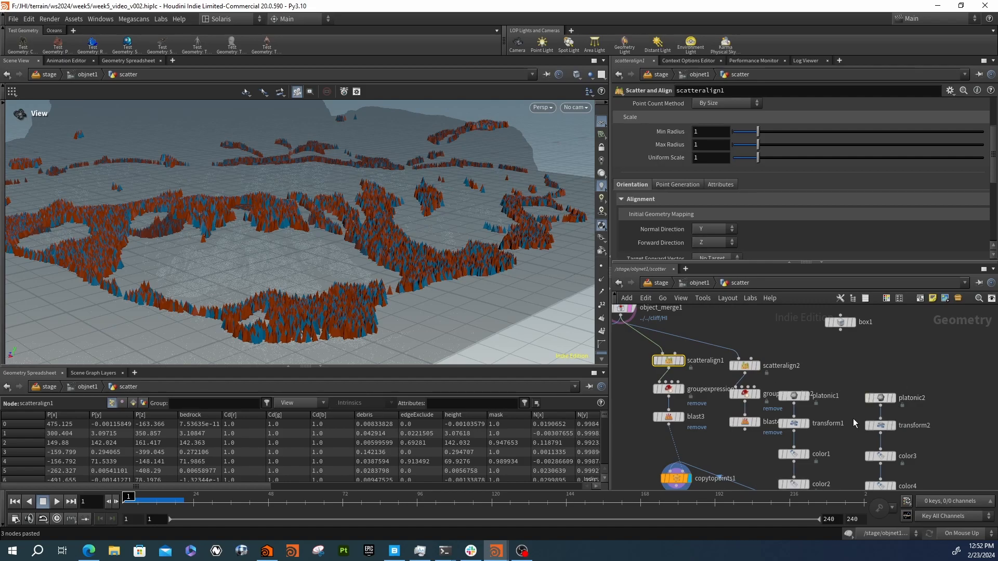
# - Set both the Y scale and the uniform scale of the teapot chain's transform2 to 1
pyautogui.click(881, 425)
pyautogui.click(794, 171)
pyautogui.write('1')
pyautogui.press('Return')
pyautogui.click(717, 200)
pyautogui.write('1')
pyautogui.press('Return')
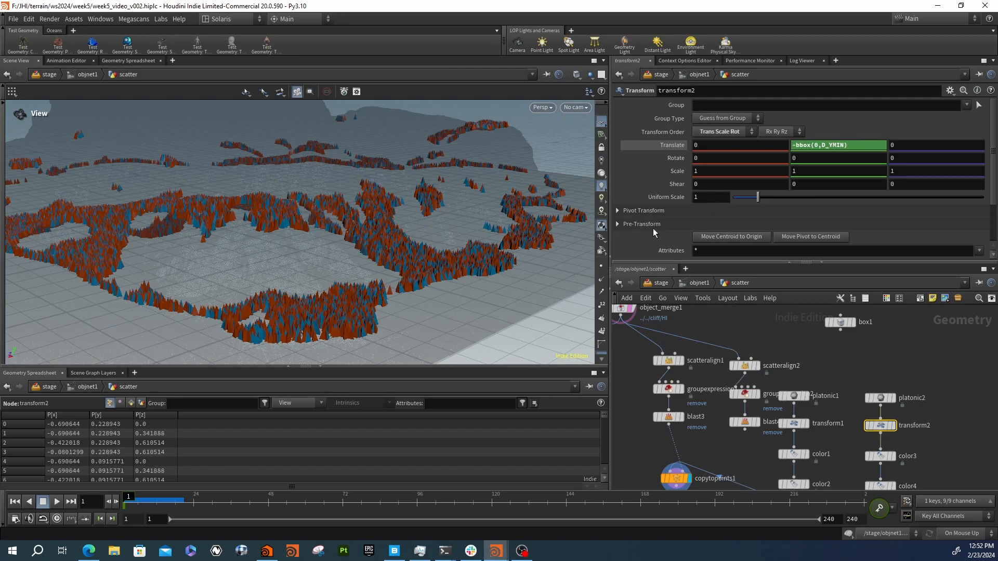
# - Lower the coverage of scatteralign1, trying 0.15 and settling on 0.05
pyautogui.click(668, 360)
pyautogui.scroll(4, 717, 177)
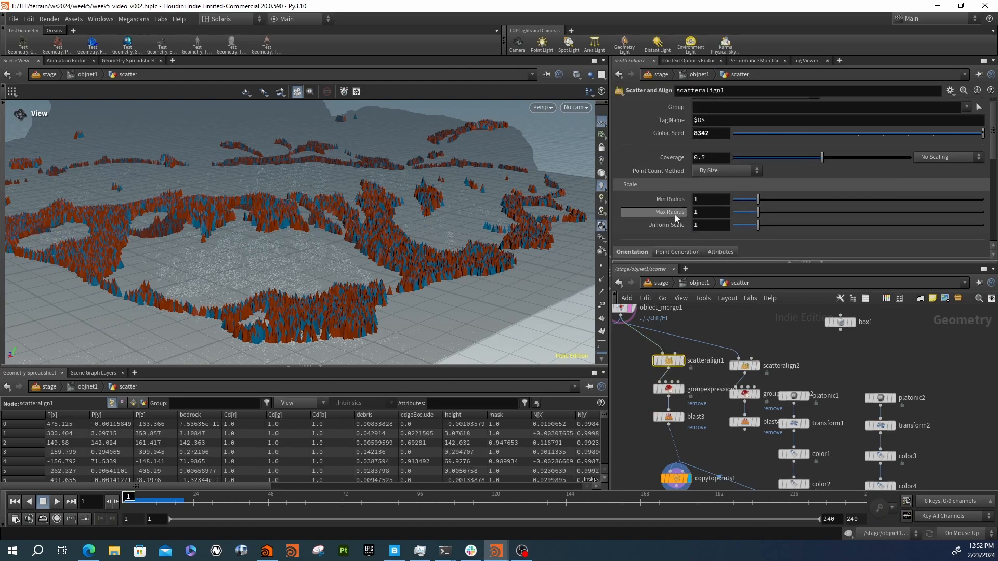
pyautogui.click(701, 169)
pyautogui.press('Return')
pyautogui.press('Return')
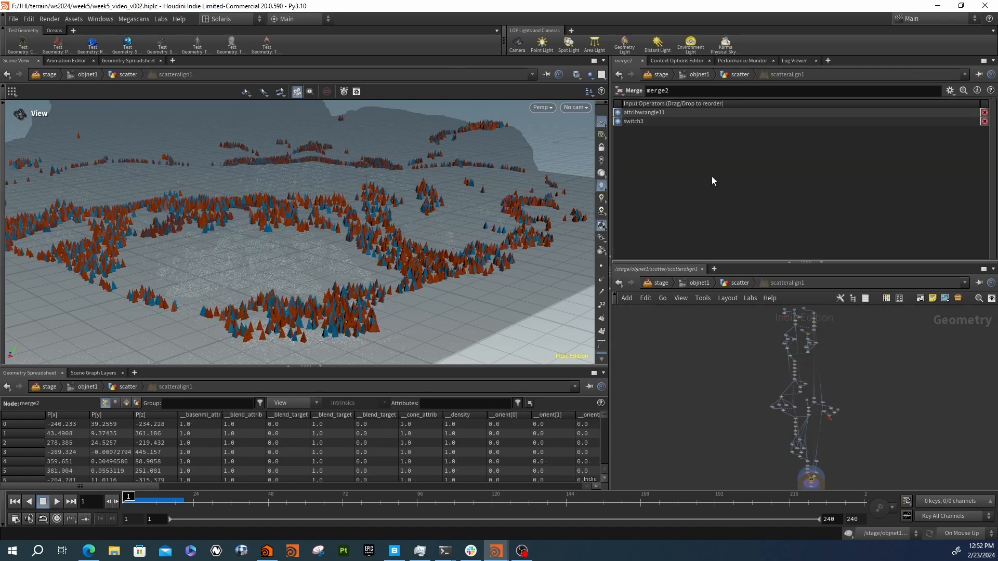
pyautogui.click(745, 283)
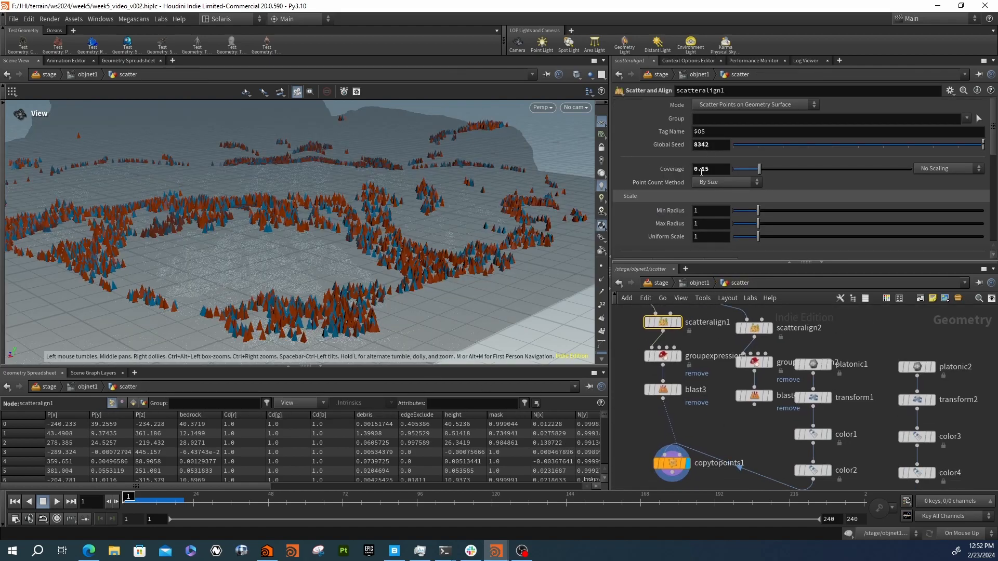
pyautogui.click(703, 170)
pyautogui.write('0.05')
pyautogui.press('Return')
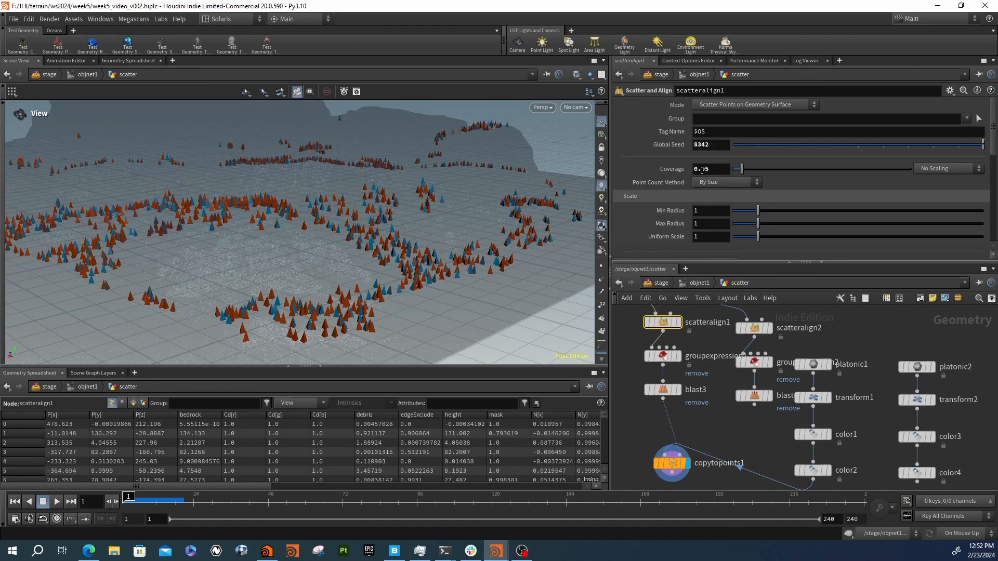
# - Review scatteralign1's point count methods and set its min radius to .75 and max radius to 1.25
pyautogui.click(734, 183)
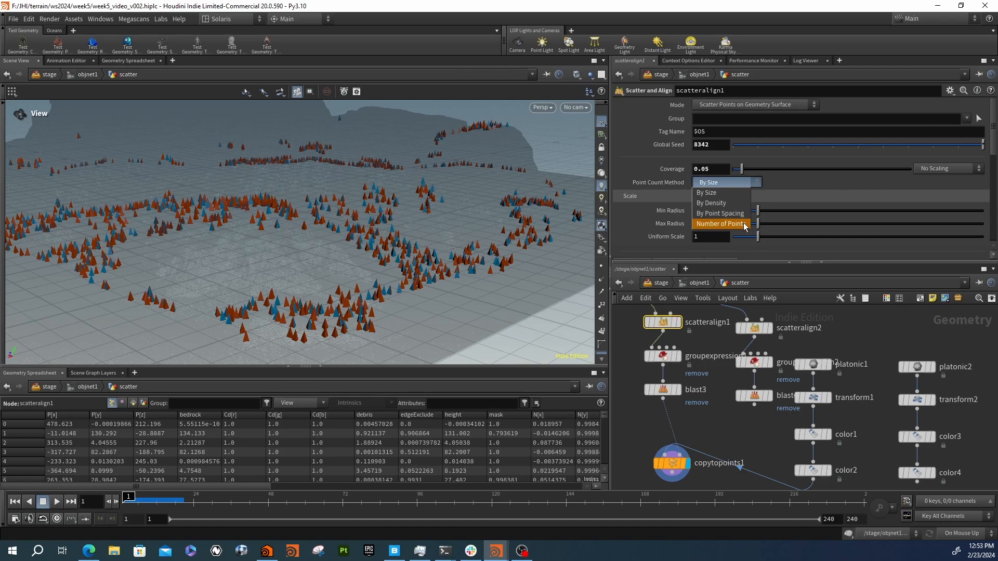
pyautogui.click(798, 181)
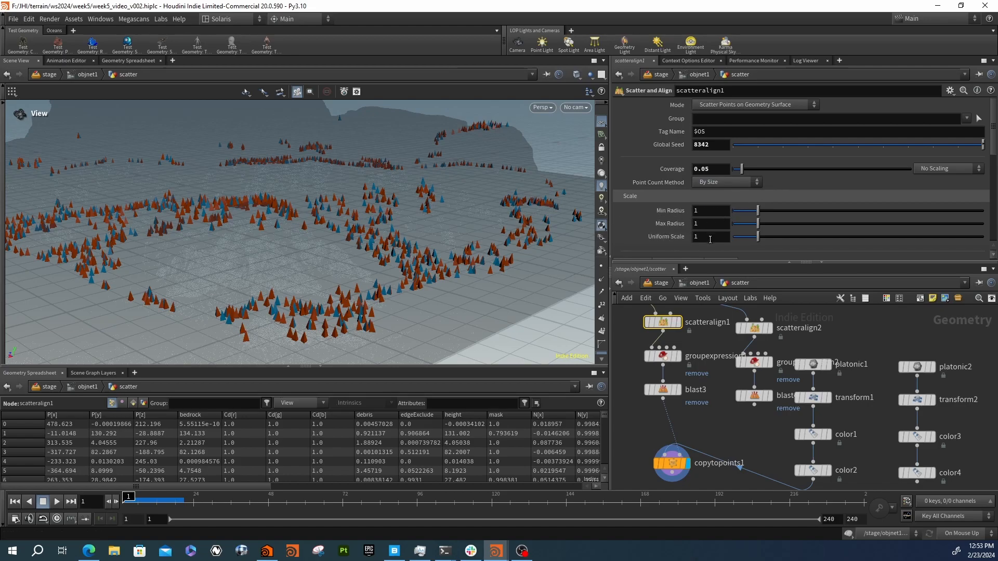
pyautogui.click(713, 213)
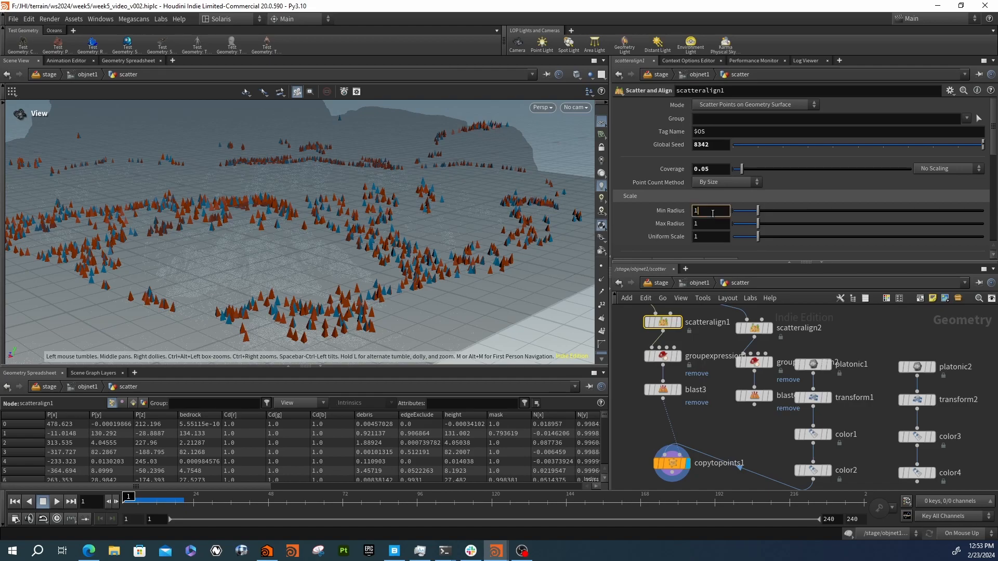
pyautogui.write('.75')
pyautogui.press('Tab')
pyautogui.write('1.25')
pyautogui.press('Return')
pyautogui.moveTo(277, 225); pyautogui.dragTo(301, 279)
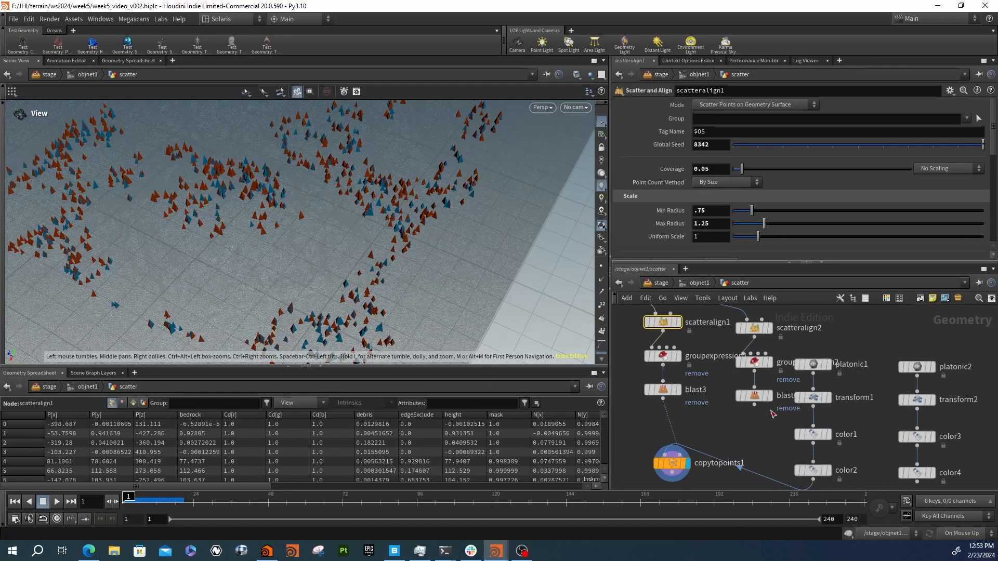
# - Set scatteralign2's coverage to 0.35, with a min radius of .75 and a max radius of 1.5
pyautogui.click(754, 327)
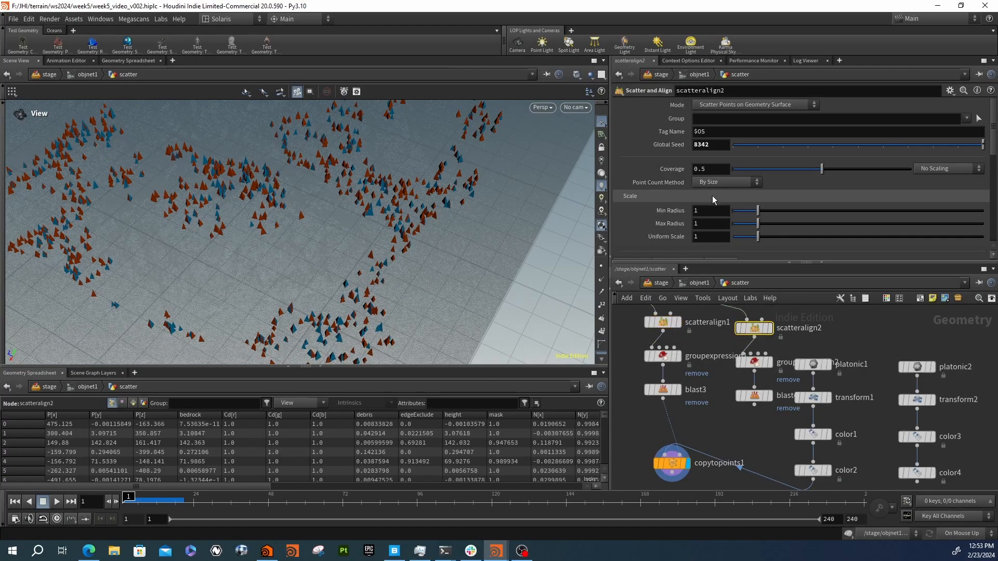
pyautogui.click(701, 169)
pyautogui.press('Return')
pyautogui.doubleClick(701, 212)
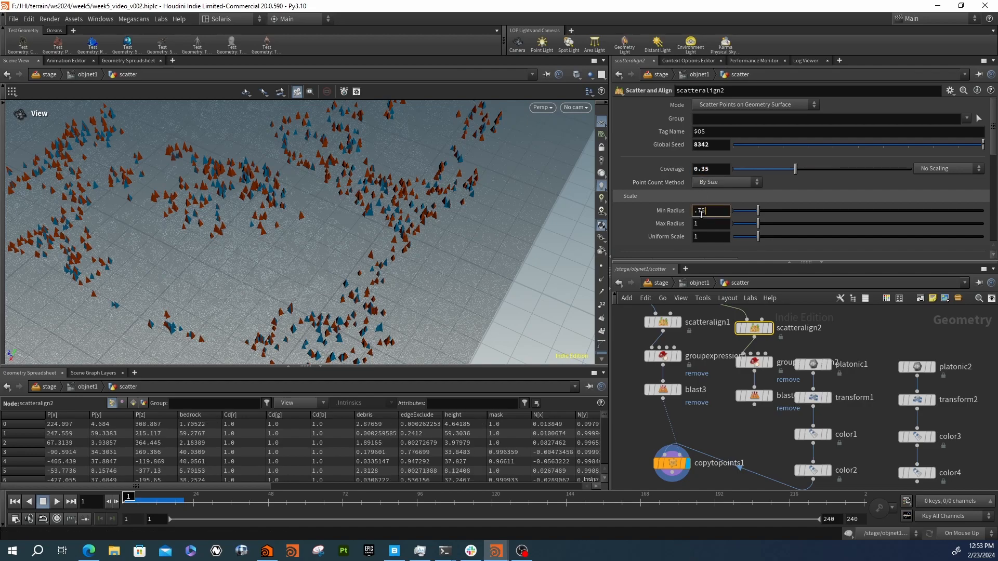
pyautogui.press('Tab')
pyautogui.write('1.5')
pyautogui.press('Return')
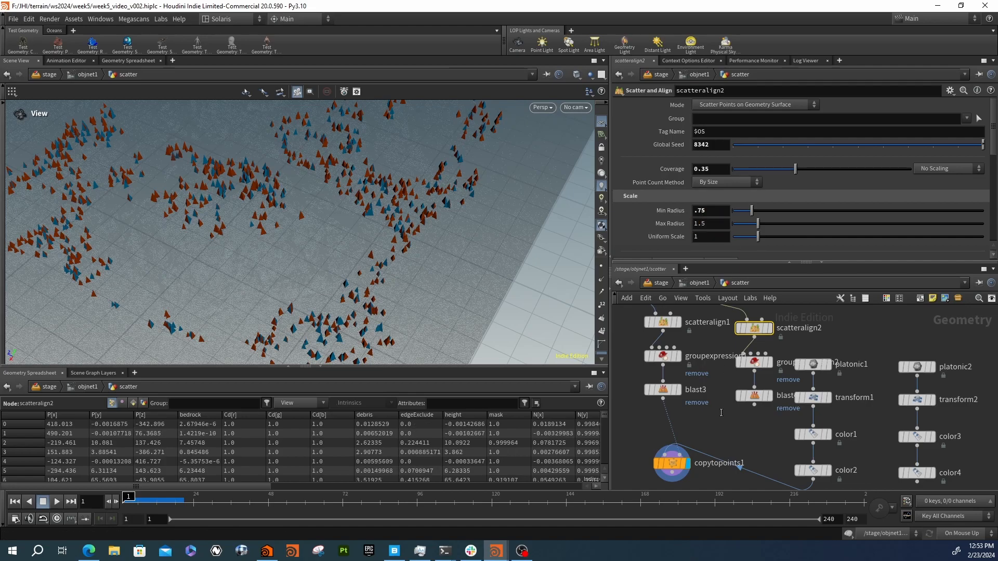
pyautogui.moveTo(727, 440); pyautogui.dragTo(734, 419, button='middle')
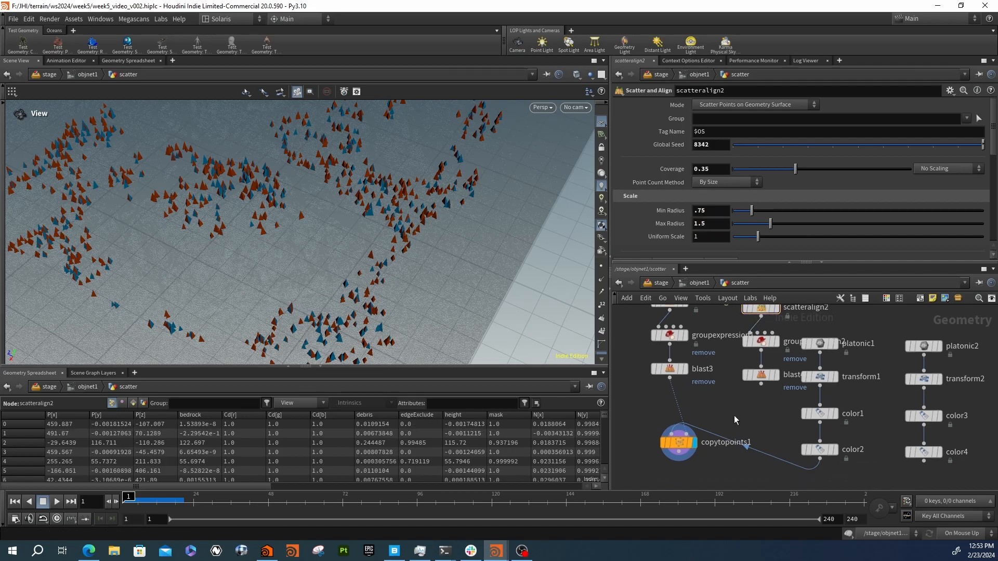
pyautogui.press('Tab')
pyautogui.write('mer')
pyautogui.press('Return')
pyautogui.click(734, 416)
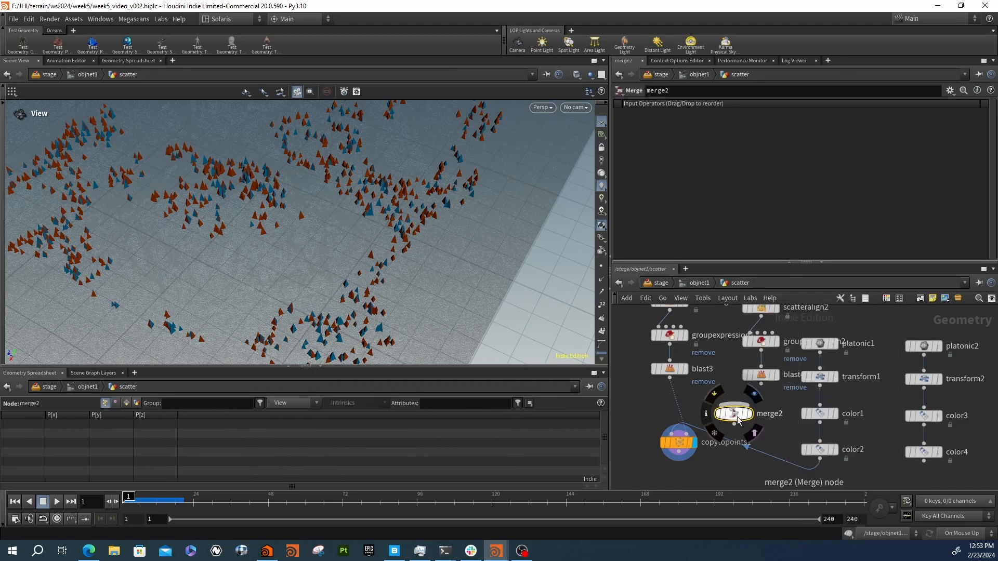
pyautogui.press('Delete')
# - Duplicate copytopoints1 and wire the copy to the teapot chain's color4 and the second scatter branch's blast node
pyautogui.click(672, 446)
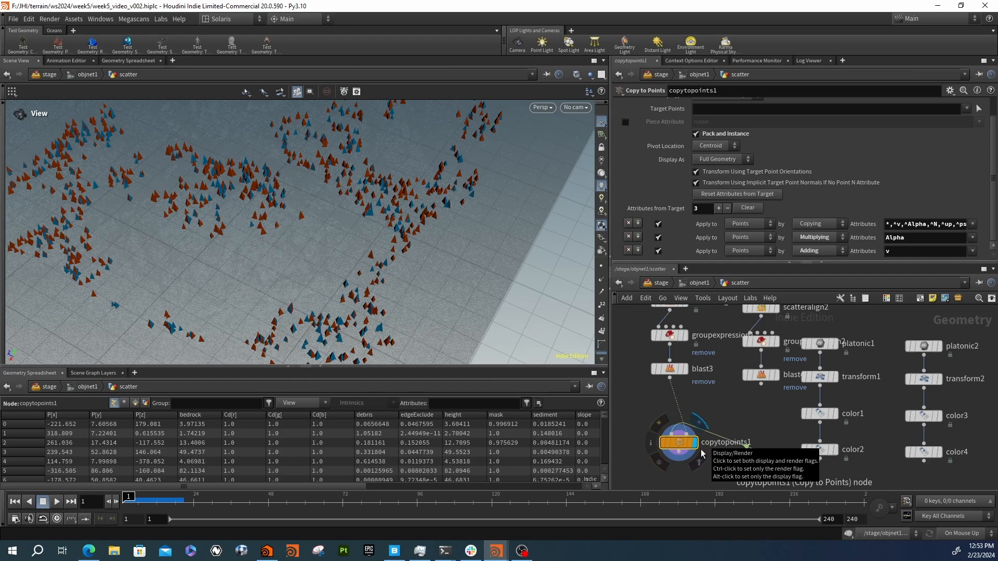
pyautogui.hotkey('ctrl', 'c')
pyautogui.hotkey('ctrl', 'v')
pyautogui.moveTo(739, 464); pyautogui.dragTo(764, 439)
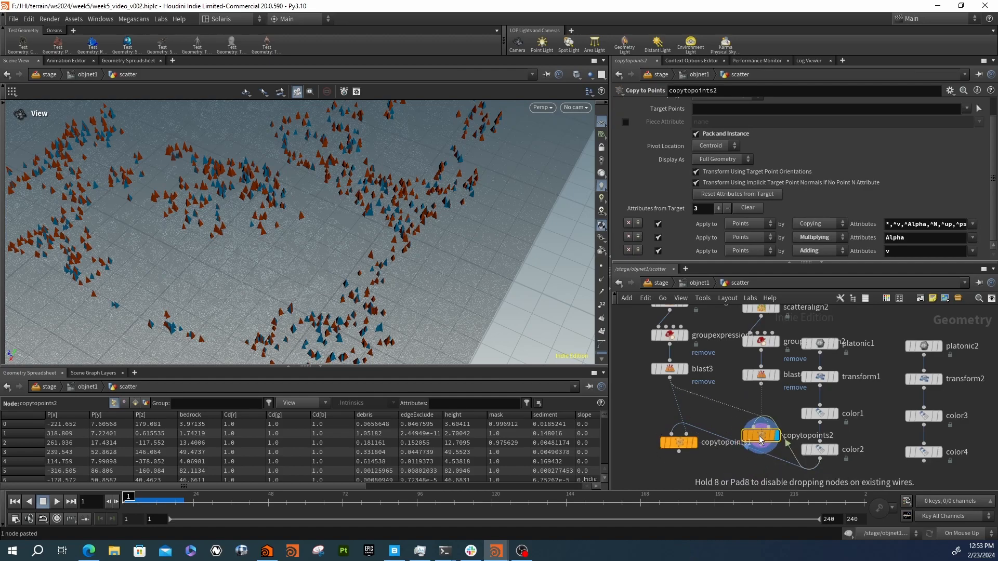
pyautogui.moveTo(846, 448); pyautogui.dragTo(922, 460)
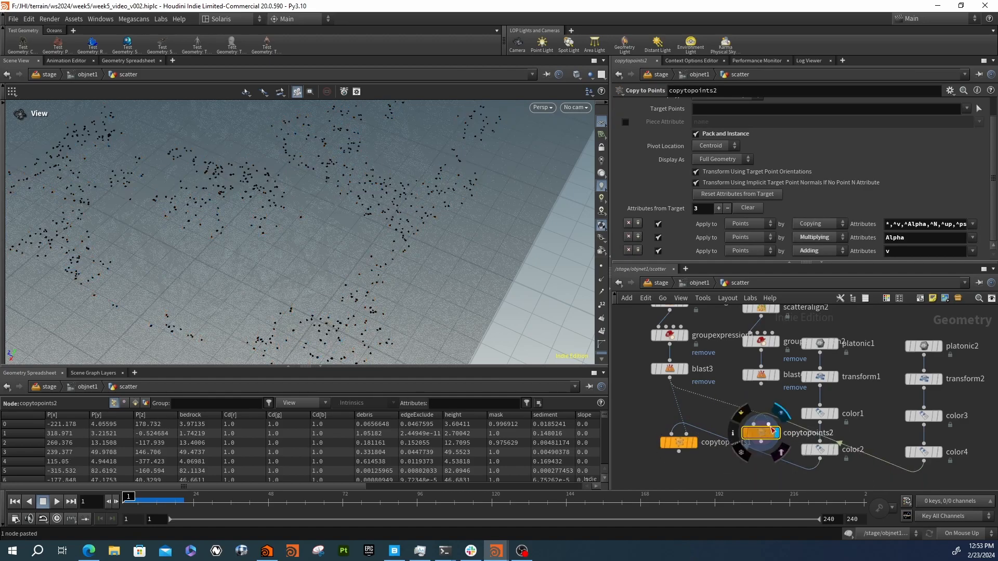
pyautogui.moveTo(769, 423); pyautogui.dragTo(761, 386)
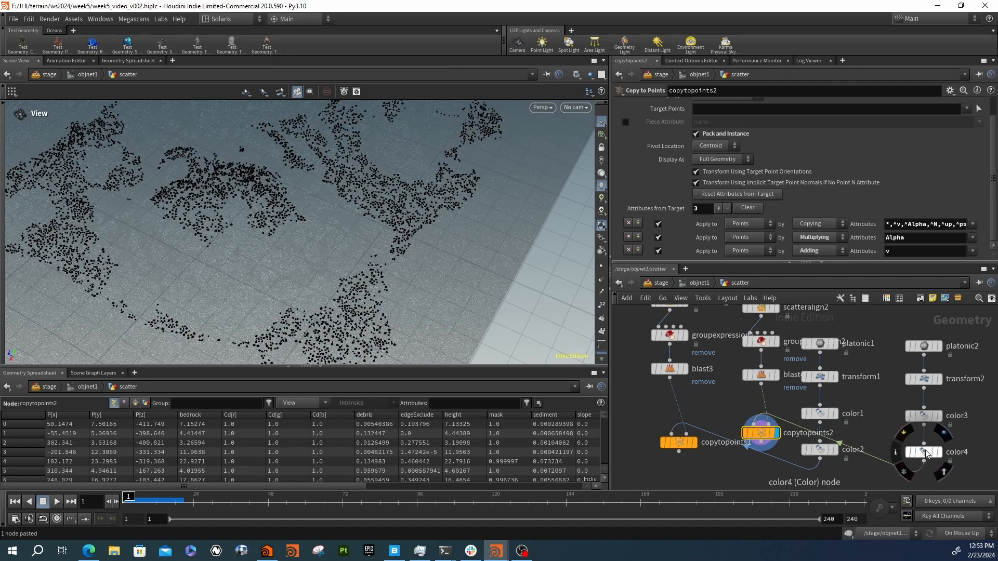
# - Set the uniform scale of the teapot chain's transform2 to 2 and inspect the scattered teapots up close
pyautogui.click(921, 381)
pyautogui.click(717, 199)
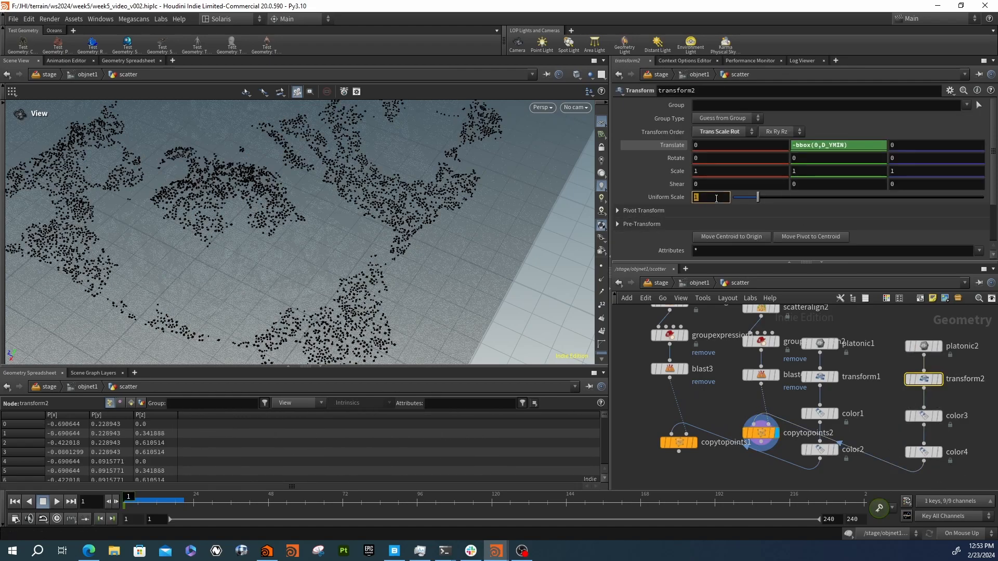
pyautogui.write('2')
pyautogui.press('Return')
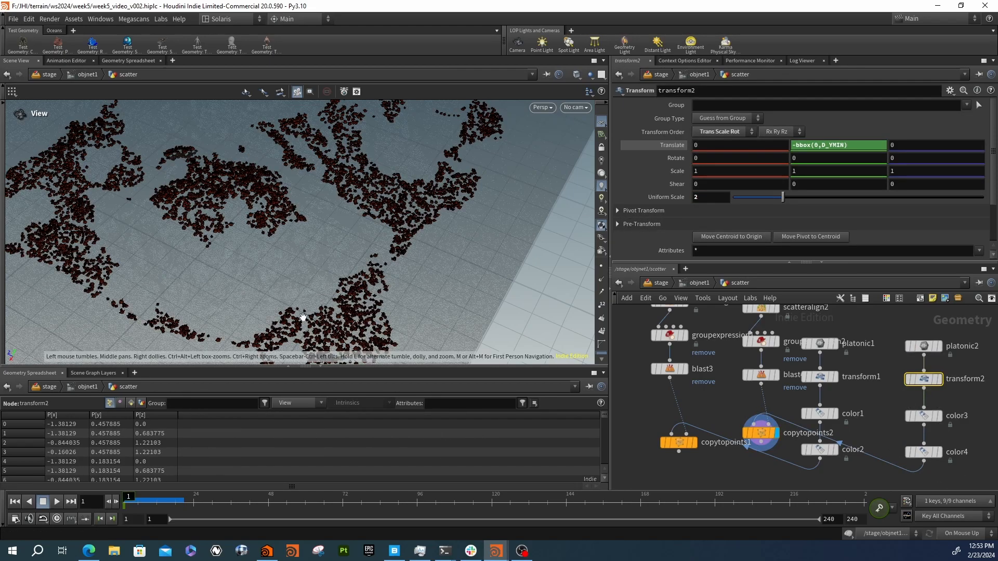
pyautogui.moveTo(302, 317); pyautogui.dragTo(493, 293, button='right')
pyautogui.moveTo(494, 292); pyautogui.dragTo(392, 218)
pyautogui.moveTo(392, 218); pyautogui.dragTo(575, 263, button='right')
pyautogui.moveTo(575, 263); pyautogui.dragTo(416, 280, button='middle')
pyautogui.moveTo(416, 281); pyautogui.dragTo(546, 207)
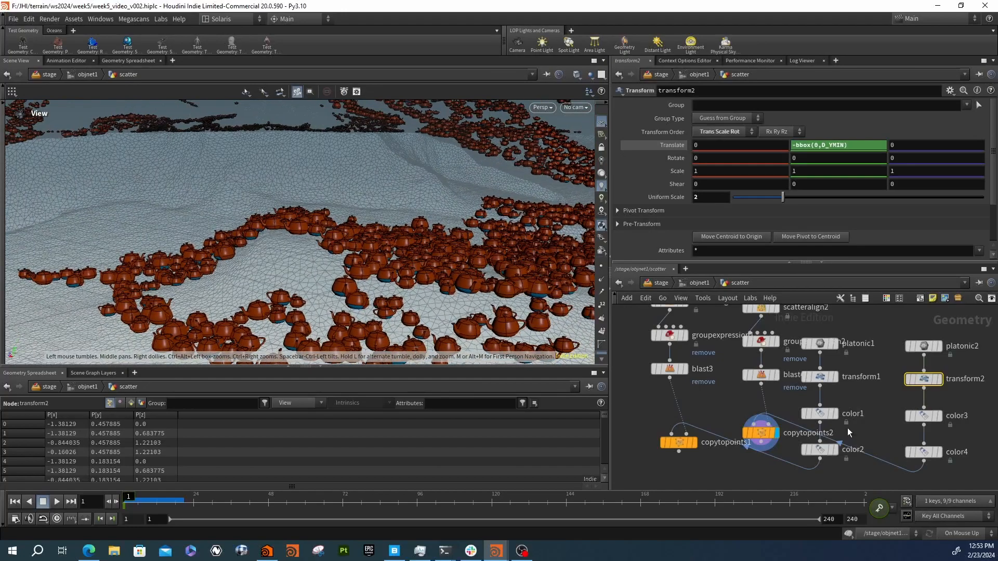
# - Combine copytopoints1 and copytopoints2 in a new Merge node placed below them and display its result
pyautogui.moveTo(755, 432); pyautogui.dragTo(733, 462)
pyautogui.moveTo(675, 457); pyautogui.dragTo(713, 408, button='middle')
pyautogui.moveTo(717, 395); pyautogui.dragTo(687, 405)
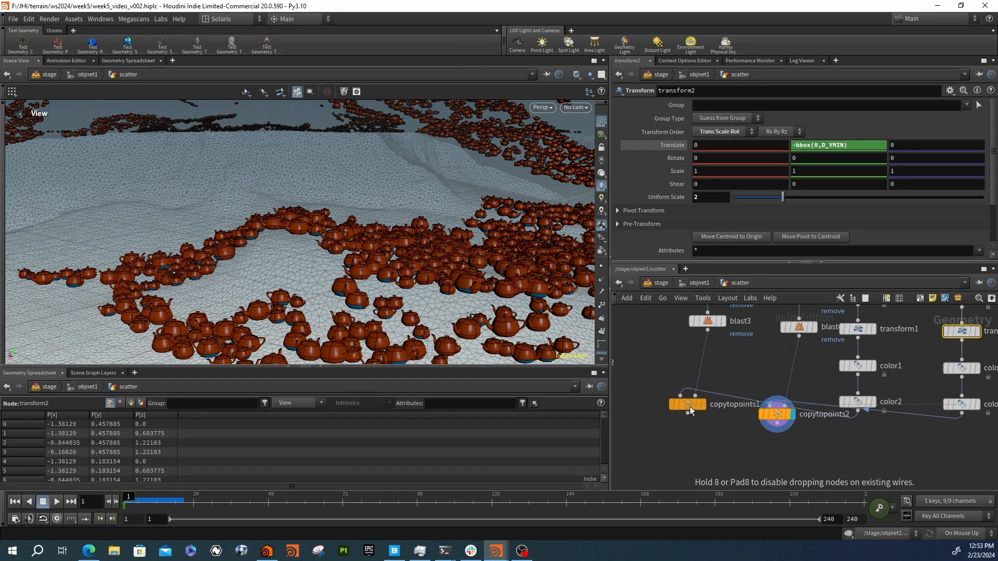
pyautogui.press('Tab')
pyautogui.write('me')
pyautogui.press('Escape')
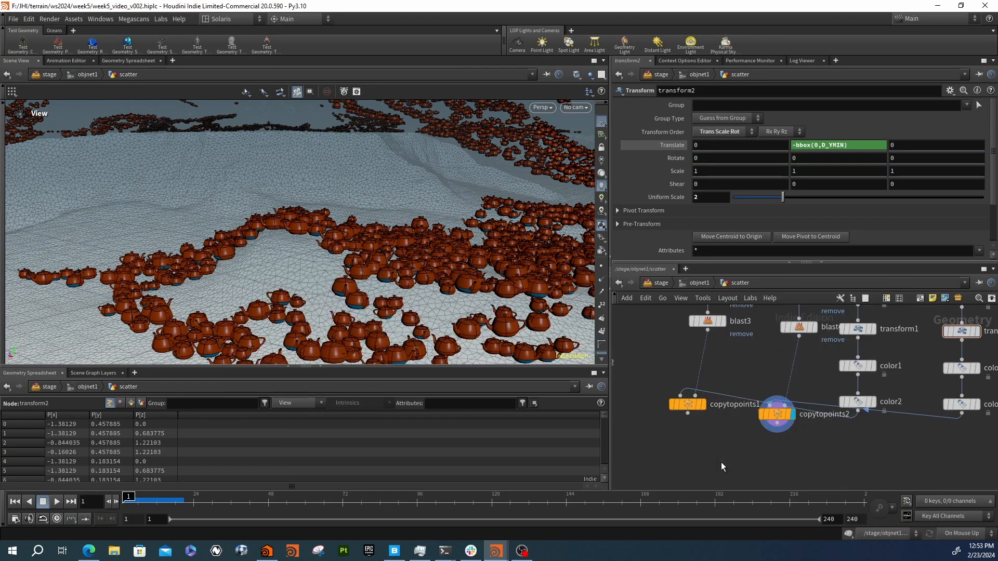
pyautogui.click(693, 425)
pyautogui.moveTo(688, 413); pyautogui.dragTo(694, 420)
pyautogui.moveTo(696, 419); pyautogui.dragTo(776, 422)
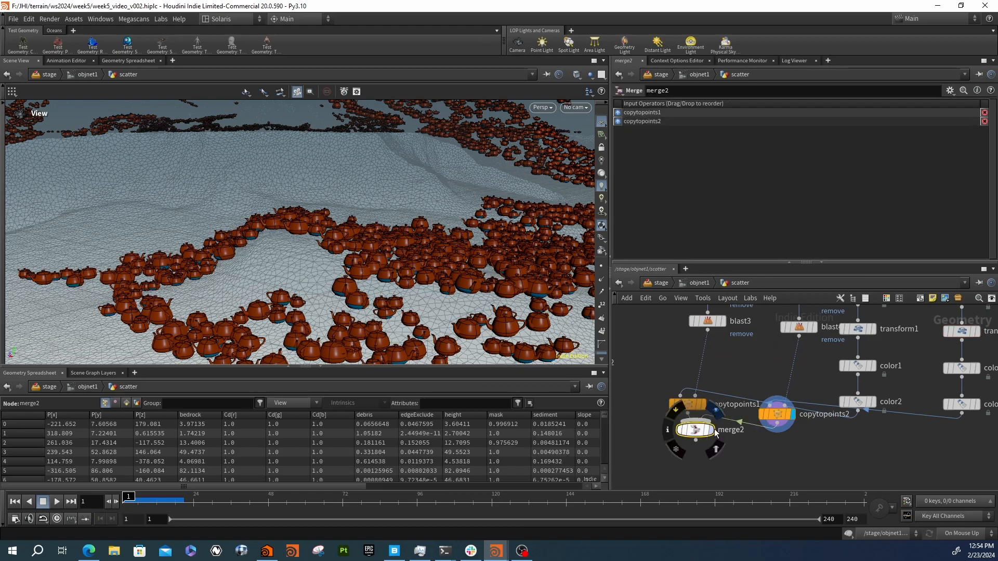
pyautogui.click(710, 429)
pyautogui.moveTo(698, 433); pyautogui.dragTo(747, 466)
# - Examine the combined tetrahedron and teapot scatter on the terrain from several angles, including from above
pyautogui.moveTo(497, 234); pyautogui.dragTo(397, 255)
pyautogui.moveTo(345, 195); pyautogui.dragTo(404, 205)
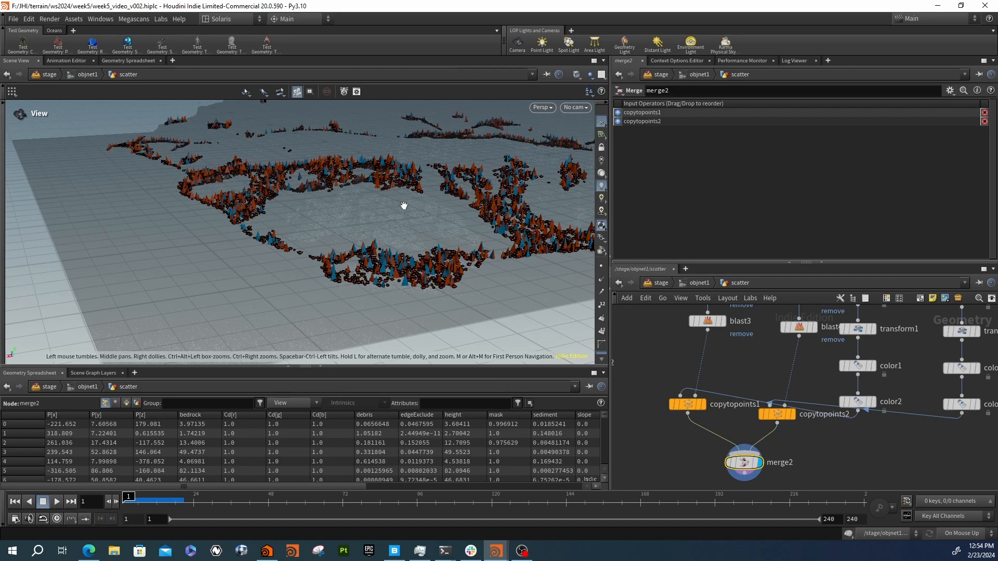
pyautogui.moveTo(394, 196); pyautogui.dragTo(510, 182, button='right')
pyautogui.moveTo(510, 182); pyautogui.dragTo(363, 172, button='middle')
pyautogui.moveTo(364, 171); pyautogui.dragTo(403, 185, button='right')
pyautogui.moveTo(403, 184); pyautogui.dragTo(420, 242)
pyautogui.moveTo(432, 211); pyautogui.dragTo(434, 243, button='middle')
pyautogui.moveTo(393, 260); pyautogui.dragTo(442, 234)
pyautogui.moveTo(442, 234); pyautogui.dragTo(504, 225, button='right')
pyautogui.moveTo(504, 225); pyautogui.dragTo(457, 259)
pyautogui.moveTo(457, 259); pyautogui.dragTo(459, 241, button='middle')
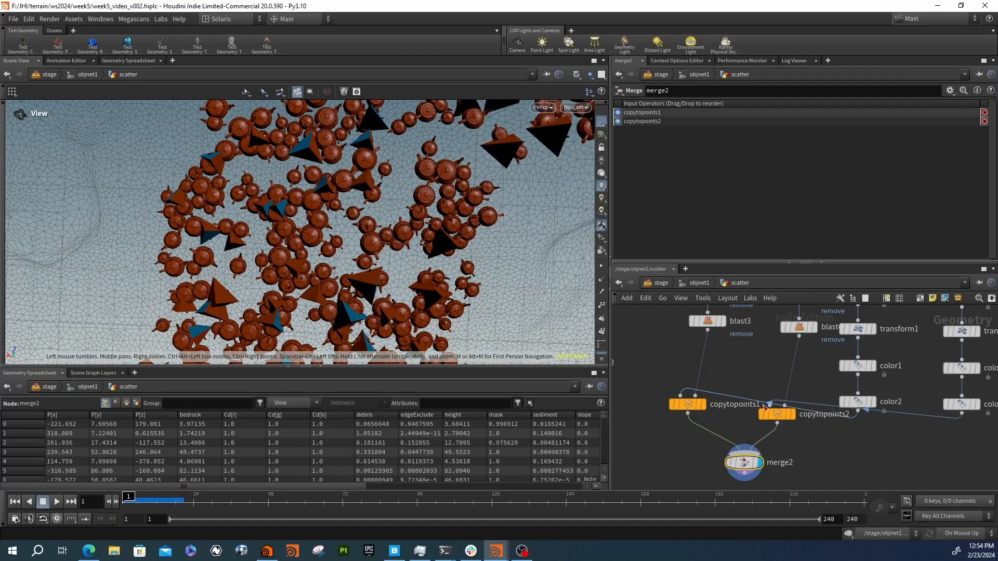
# - Review scatteralign2's point generation, attribute and orientation settings for options that handle overlapping points
pyautogui.click(774, 414)
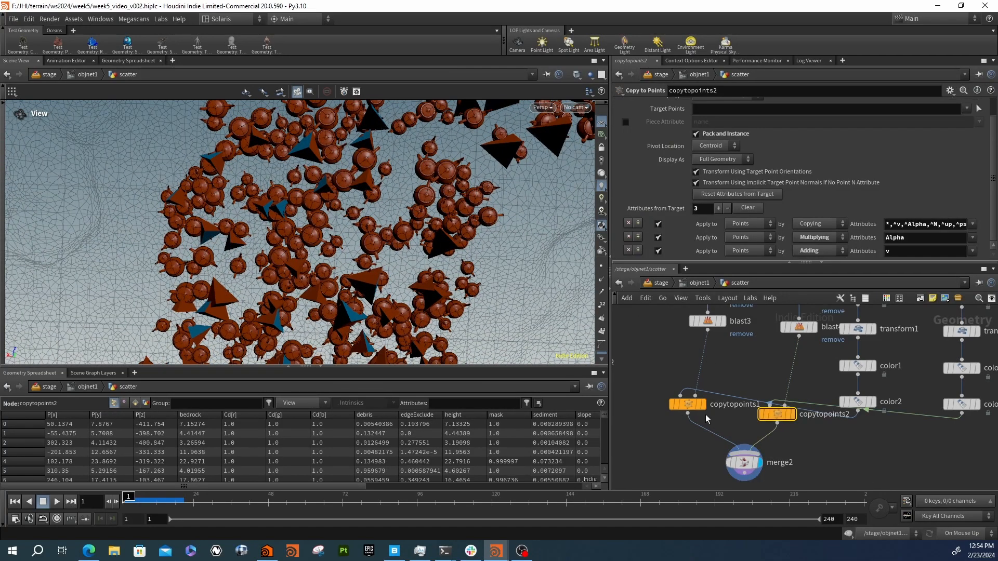
pyautogui.moveTo(730, 358); pyautogui.dragTo(716, 444, button='middle')
pyautogui.moveTo(812, 336); pyautogui.dragTo(813, 337)
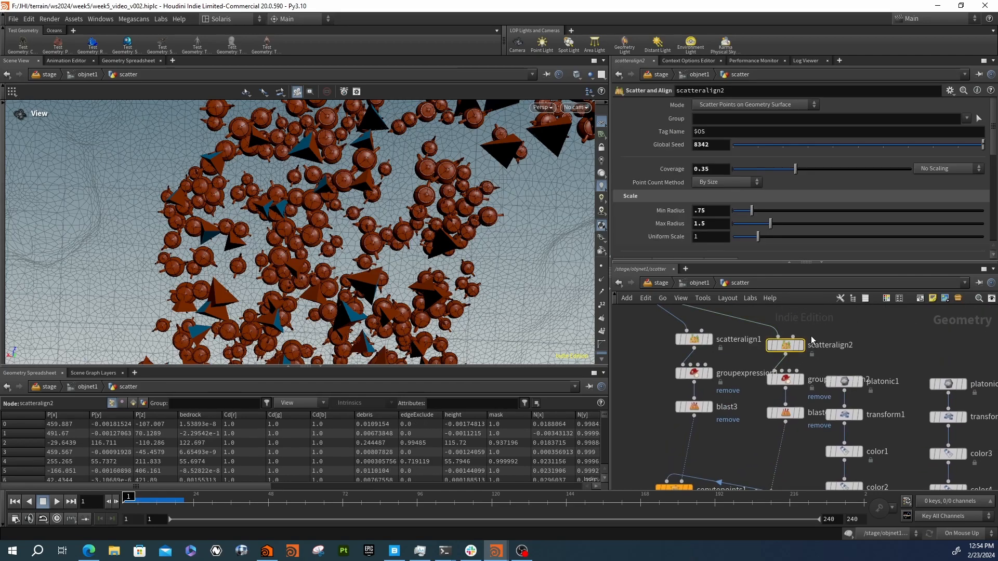
pyautogui.scroll(-5, 657, 219)
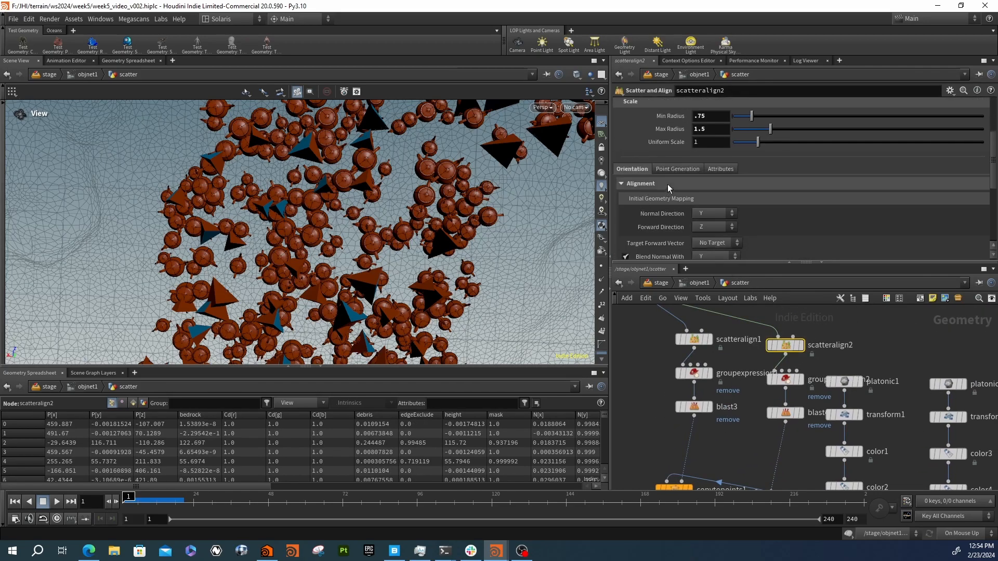
pyautogui.click(678, 169)
pyautogui.scroll(-2, 679, 180)
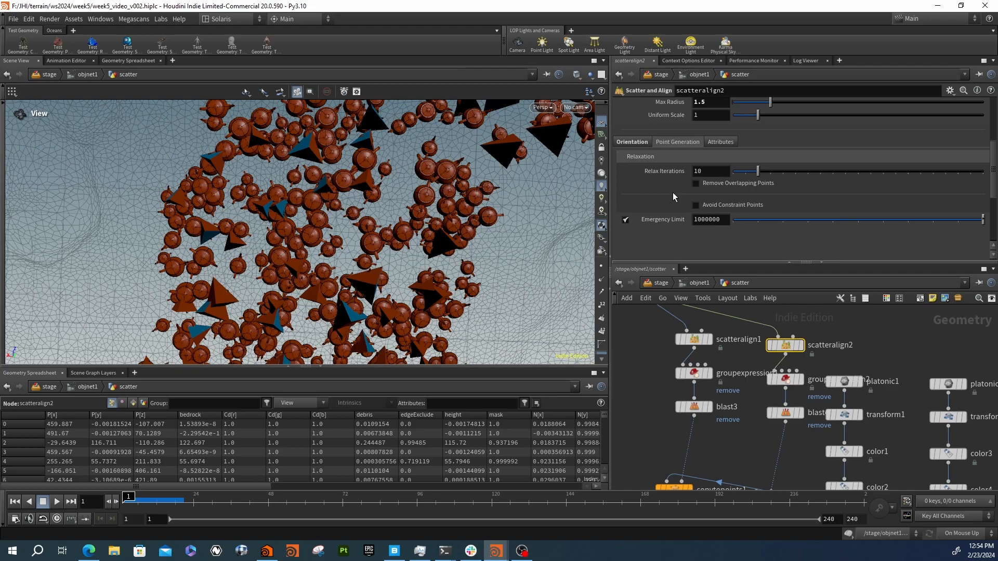
pyautogui.click(722, 143)
pyautogui.scroll(-3, 659, 189)
pyautogui.scroll(4, 653, 165)
pyautogui.click(631, 154)
pyautogui.scroll(-5, 632, 209)
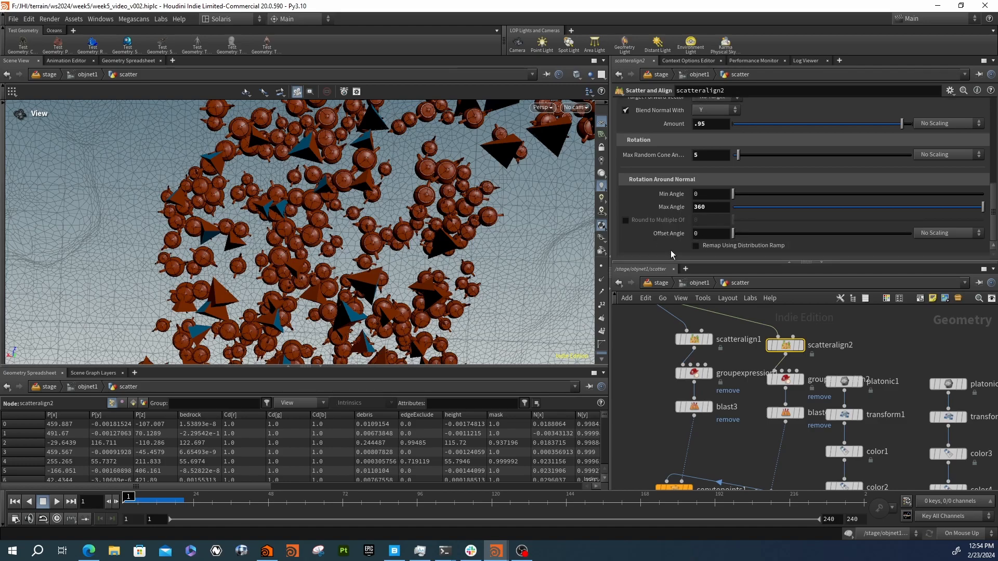
pyautogui.scroll(-3, 753, 428)
pyautogui.moveTo(749, 433); pyautogui.dragTo(731, 408, button='middle')
pyautogui.scroll(2, 856, 463)
pyautogui.moveTo(820, 459); pyautogui.dragTo(831, 441, button='middle')
pyautogui.scroll(-1, 864, 442)
pyautogui.moveTo(903, 460); pyautogui.dragTo(807, 362)
pyautogui.moveTo(698, 413); pyautogui.dragTo(816, 436)
pyautogui.moveTo(881, 459); pyautogui.dragTo(813, 438, button='middle')
pyautogui.click(804, 433)
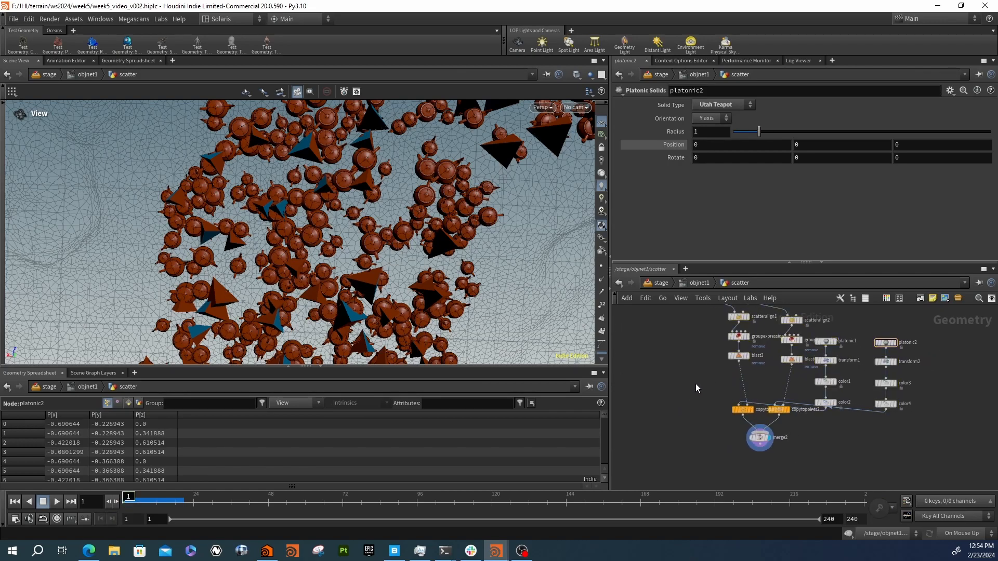
# - Try merging the points of blast3 and blast4 in a new Merge node, delete it and display merge2 again
pyautogui.press('Tab')
pyautogui.write('merge')
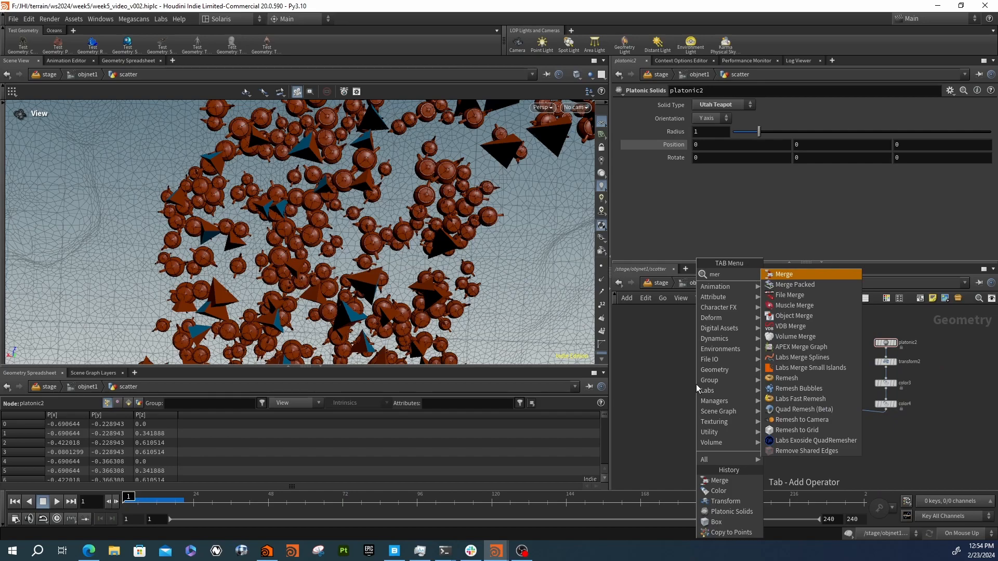
pyautogui.press('Return')
pyautogui.click(696, 385)
pyautogui.click(696, 378)
pyautogui.click(739, 362)
pyautogui.click(791, 366)
pyautogui.click(698, 379)
pyautogui.moveTo(696, 383); pyautogui.dragTo(682, 390)
pyautogui.click(691, 390)
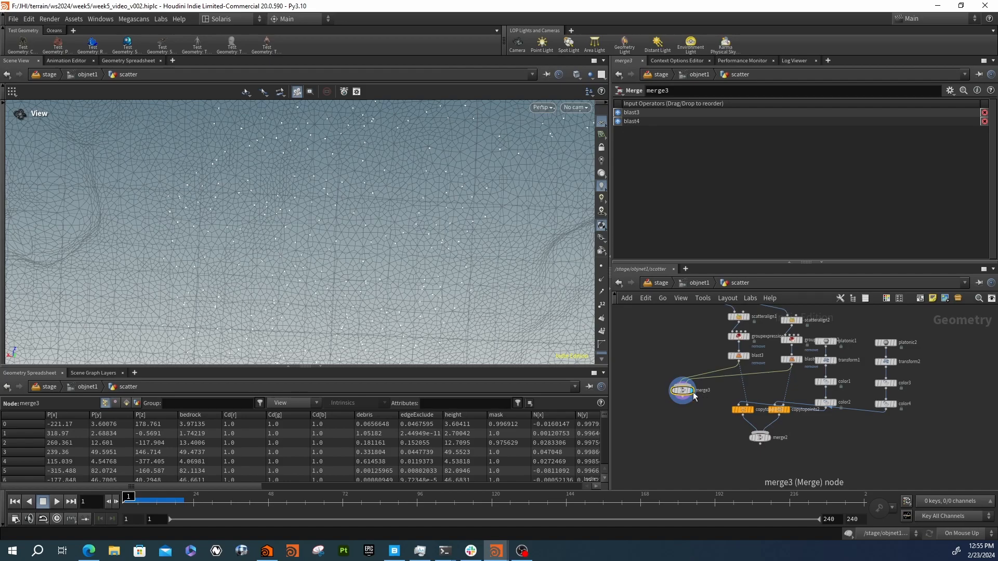
pyautogui.press('Delete')
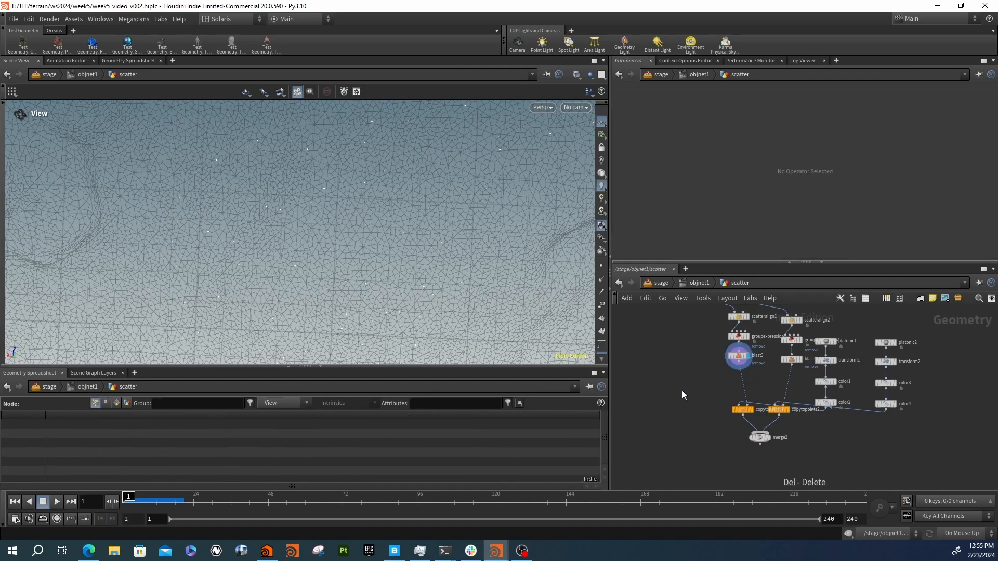
pyautogui.click(767, 437)
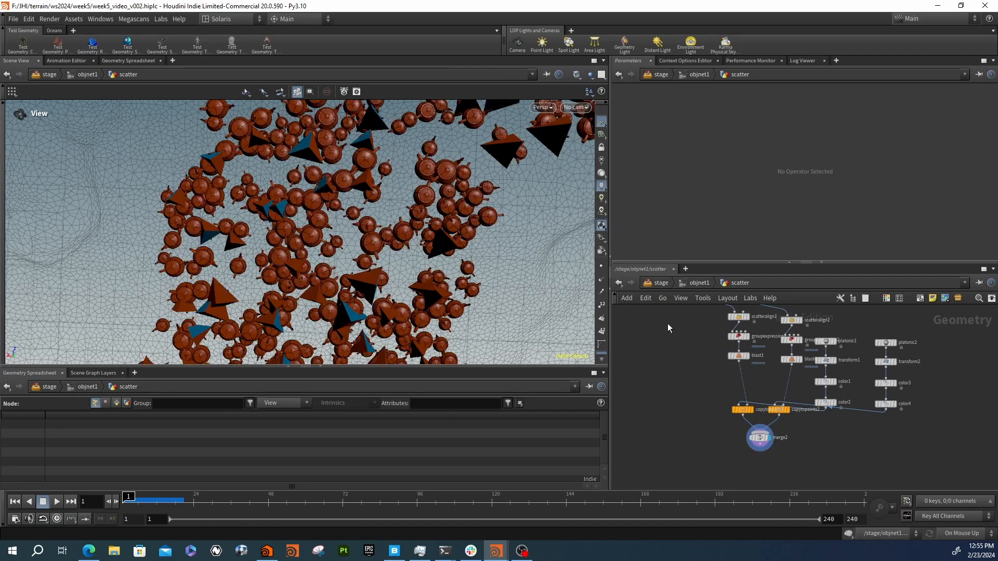
# - Copy the four-node tetrahedron chain from platonic1 to color2 and delete it from the scatter network
pyautogui.moveTo(389, 203)
pyautogui.mouseDown()
pyautogui.moveTo(461, 137)
pyautogui.moveTo(486, 188)
pyautogui.moveTo(442, 212)
pyautogui.moveTo(437, 177)
pyautogui.moveTo(442, 200)
pyautogui.moveTo(390, 200)
pyautogui.mouseUp()
pyautogui.scroll(-2, 913, 375)
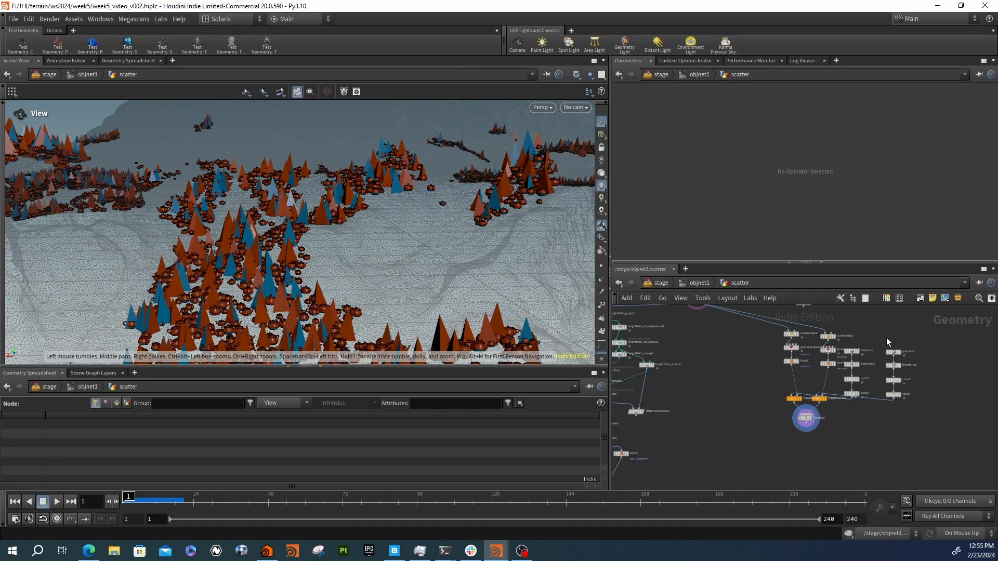
pyautogui.scroll(3, 891, 385)
pyautogui.moveTo(950, 386); pyautogui.dragTo(890, 422, button='middle')
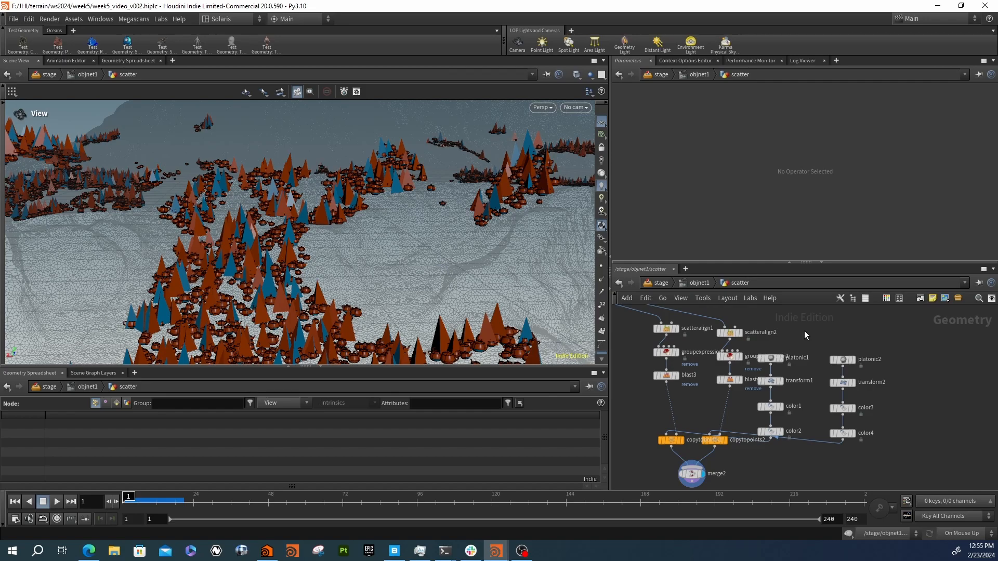
pyautogui.moveTo(804, 346); pyautogui.dragTo(762, 450)
pyautogui.hotkey('ctrl', 'c')
pyautogui.press('Delete')
# - Add a new Geometry object in objnet1 and paste the copied tetrahedron chain inside it
pyautogui.click(696, 284)
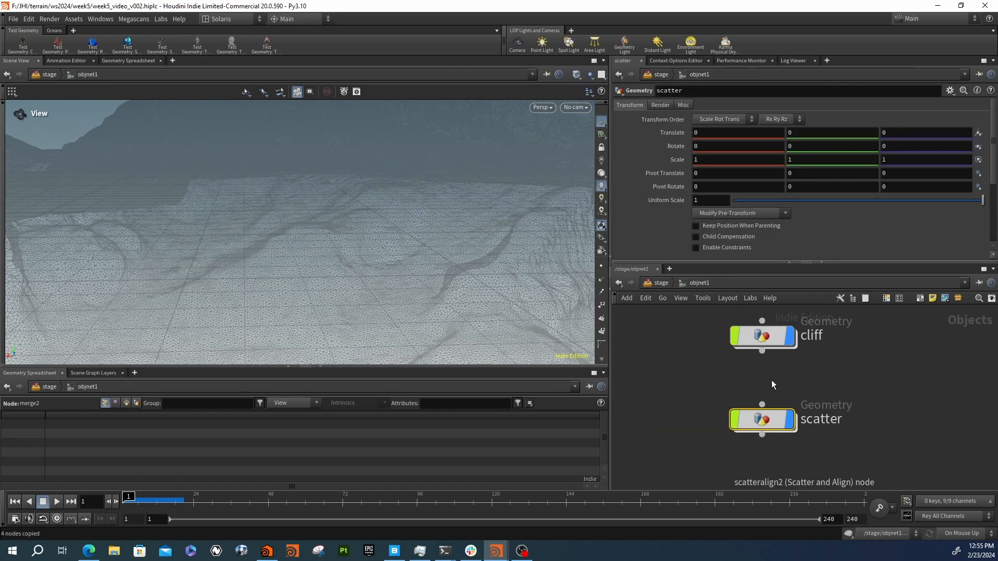
pyautogui.press('Tab')
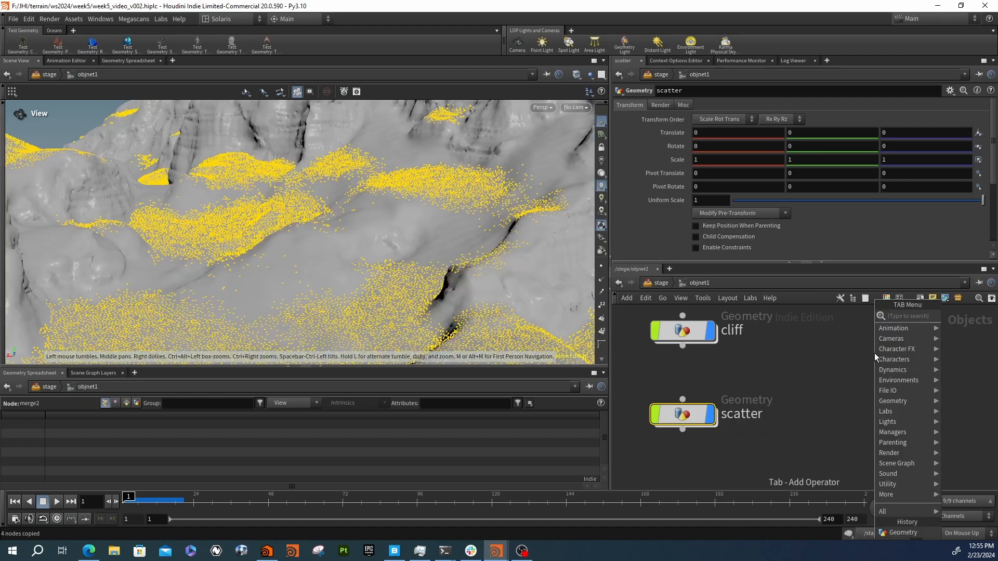
pyautogui.write('geo')
pyautogui.press('Return')
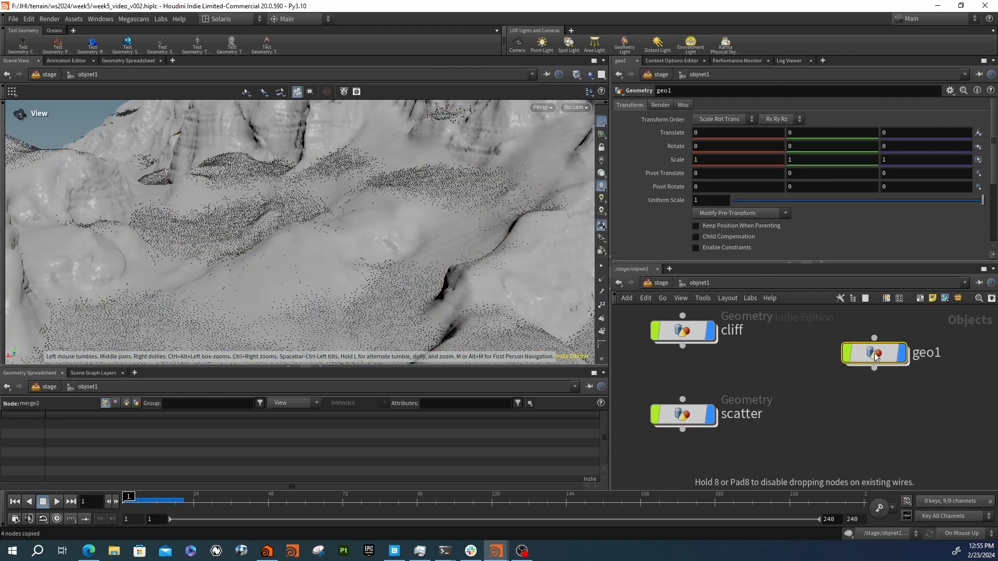
pyautogui.click(852, 335)
pyautogui.doubleClick(853, 335)
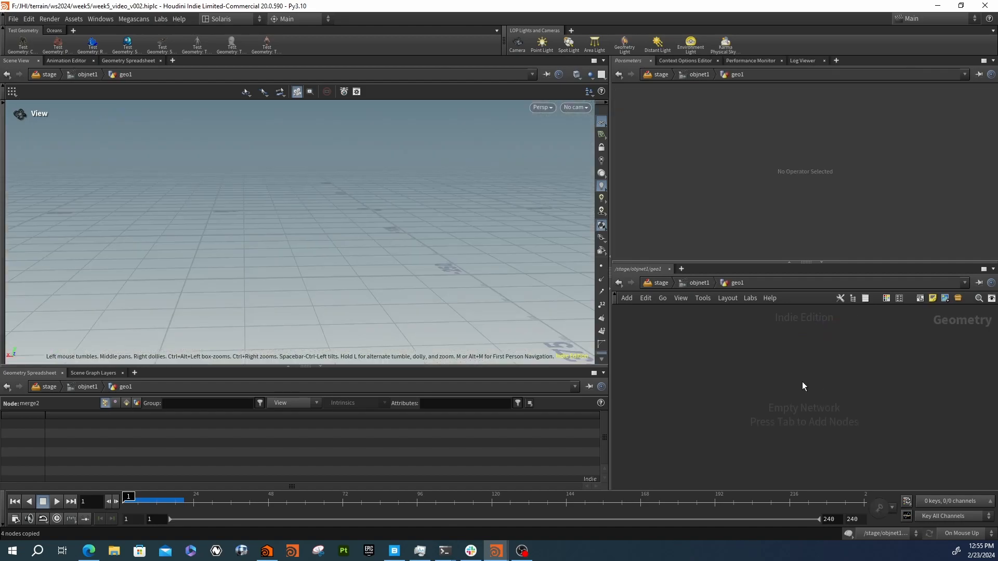
pyautogui.hotkey('ctrl', 'v')
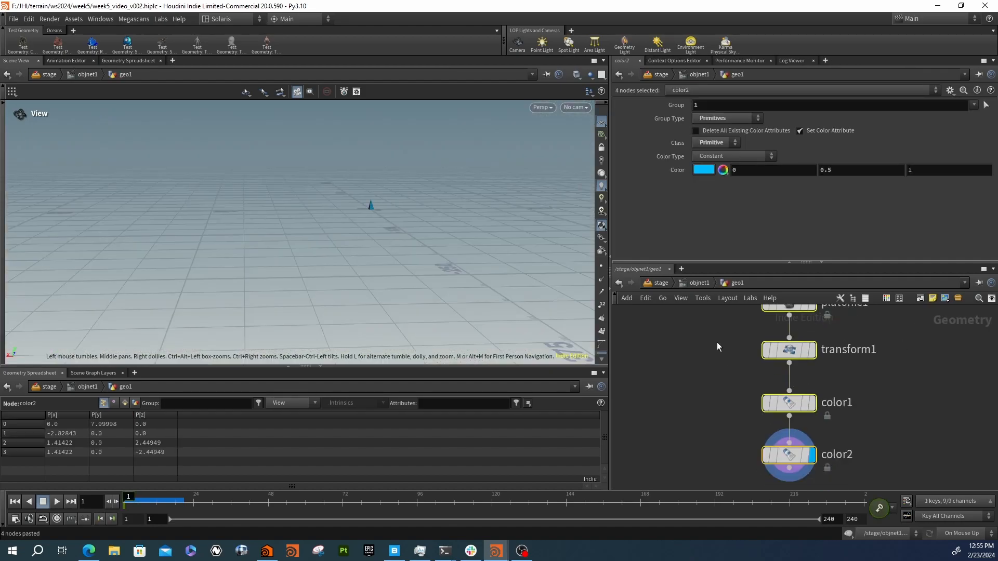
# - Rename the Geometry object containing the tetrahedron chain as pyramid
pyautogui.click(696, 282)
pyautogui.doubleClick(903, 331)
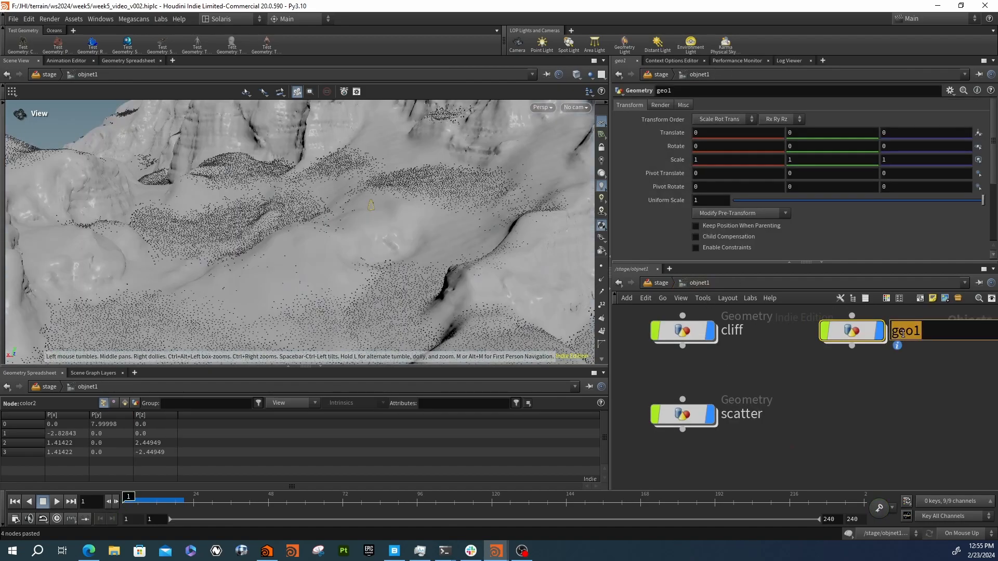
pyautogui.write('pyramid')
pyautogui.press('Return')
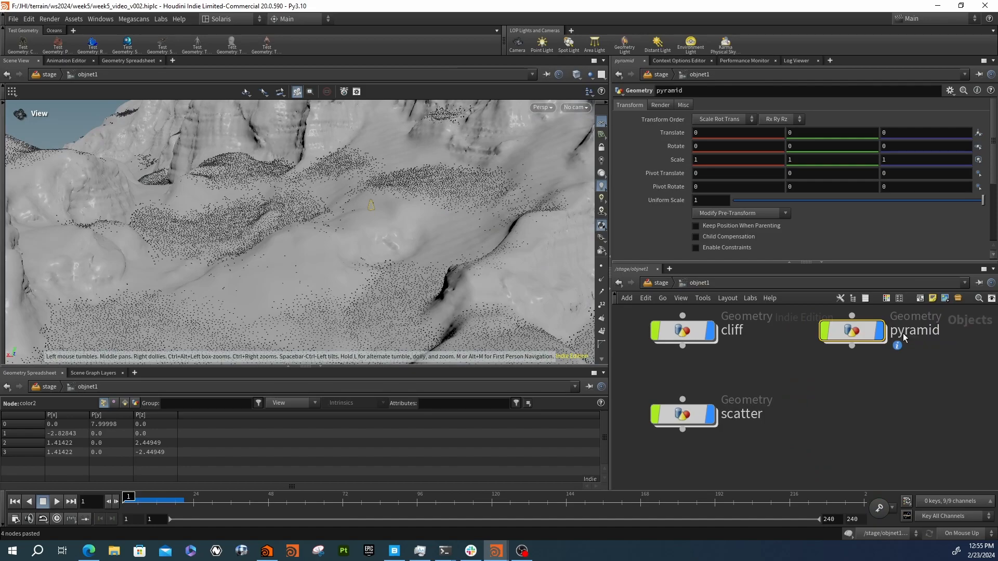
# - Cut the four-node teapot chain from platonic2 to color4 out of the scatter network
pyautogui.moveTo(685, 385)
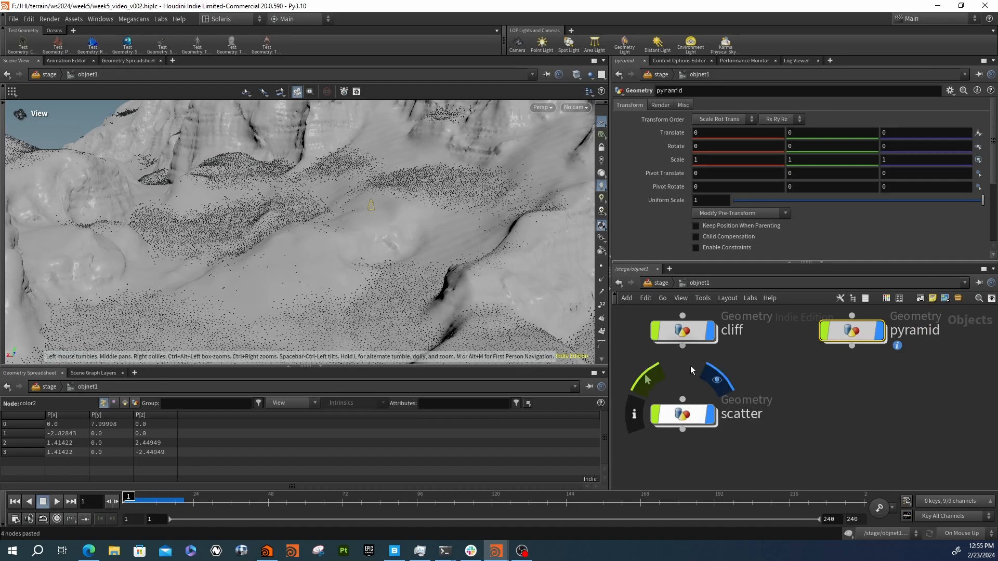
pyautogui.doubleClick(708, 410)
pyautogui.moveTo(820, 337); pyautogui.dragTo(871, 449)
# - Add another Geometry object below pyramid in objnet1, paste the teapot chain inside it and return to objnet1
pyautogui.click(687, 285)
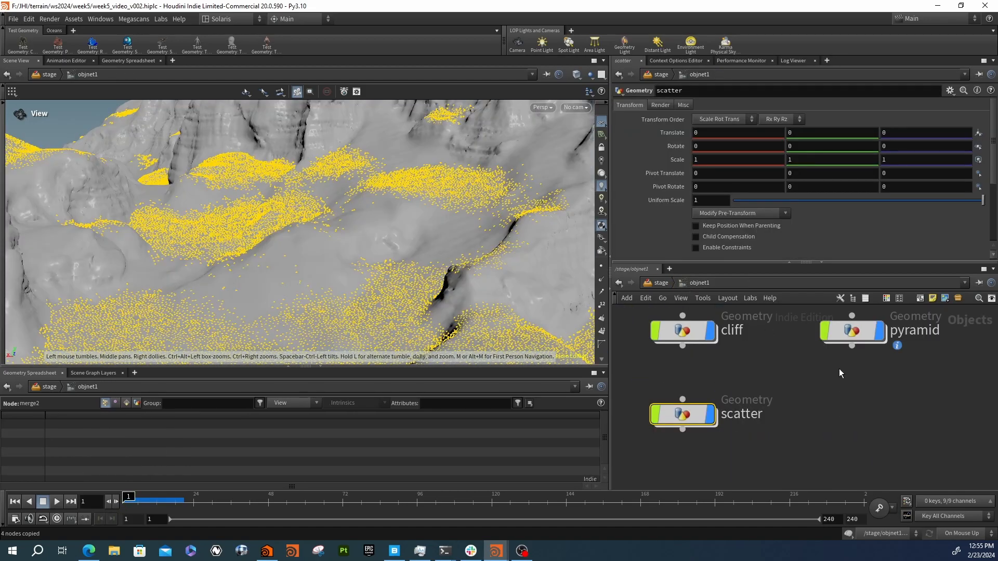
pyautogui.press('Tab')
pyautogui.write('geo')
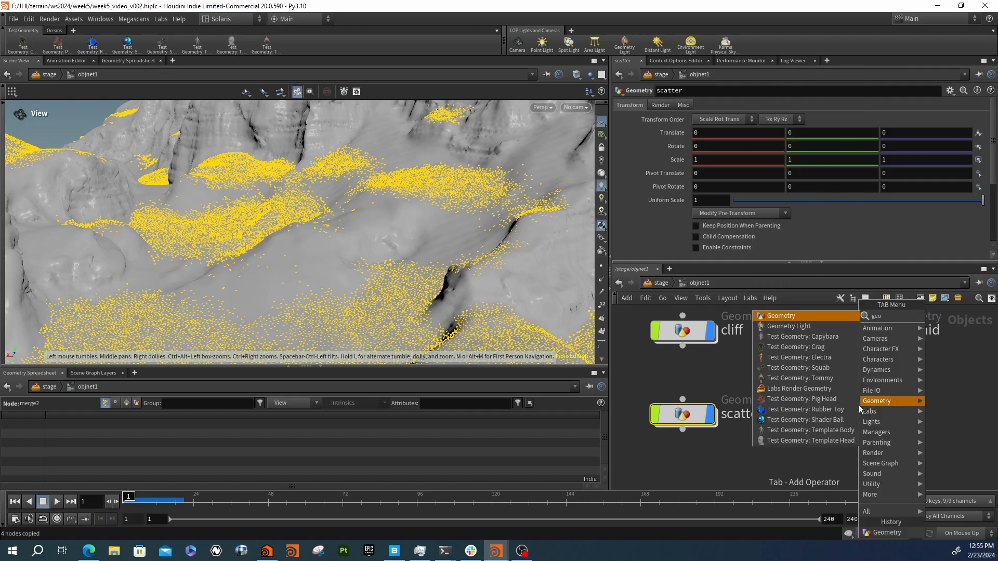
pyautogui.press('Return')
pyautogui.click(859, 405)
pyautogui.doubleClick(853, 416)
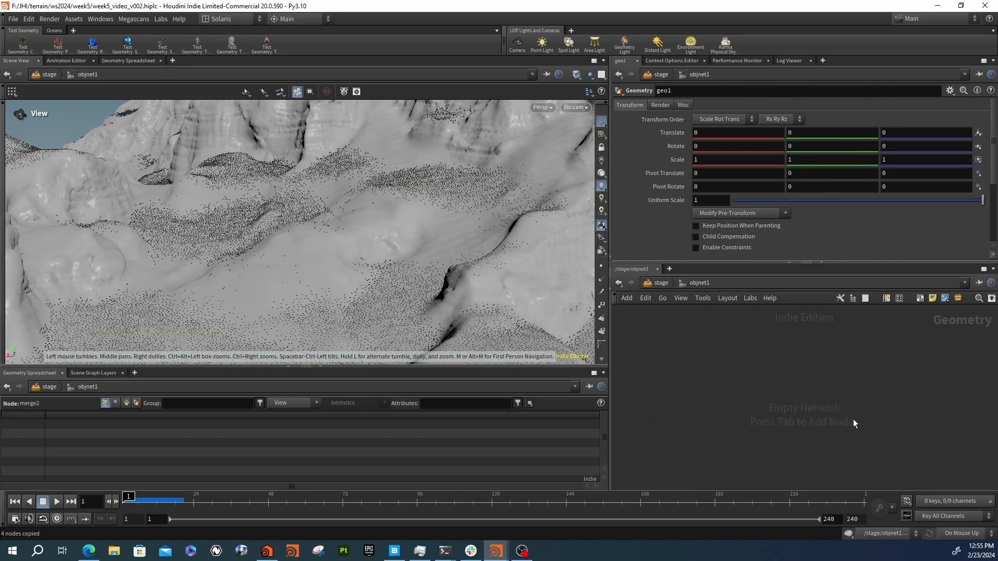
pyautogui.hotkey('ctrl', 'v')
pyautogui.click(695, 282)
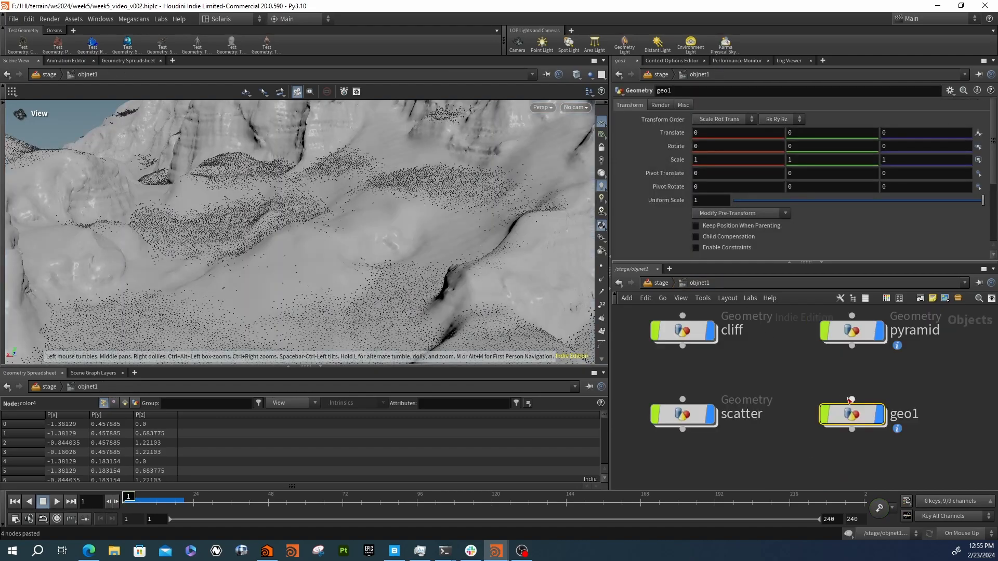
# - Rename the geo1 geometry object as Teapot and enter the scatter network
pyautogui.doubleClick(907, 415)
pyautogui.write('Teapot')
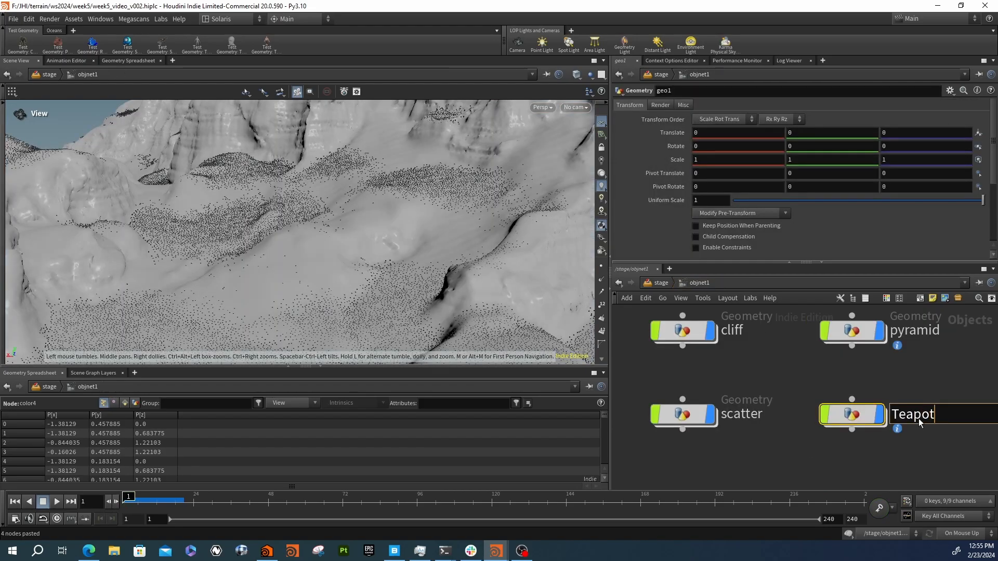
pyautogui.press('Return')
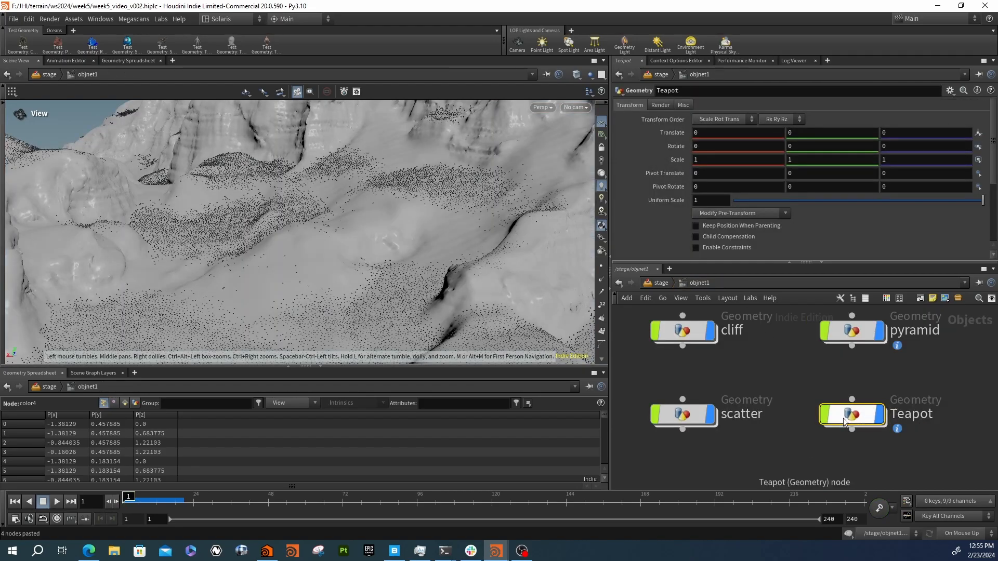
pyautogui.doubleClick(744, 410)
pyautogui.scroll(-2, 783, 398)
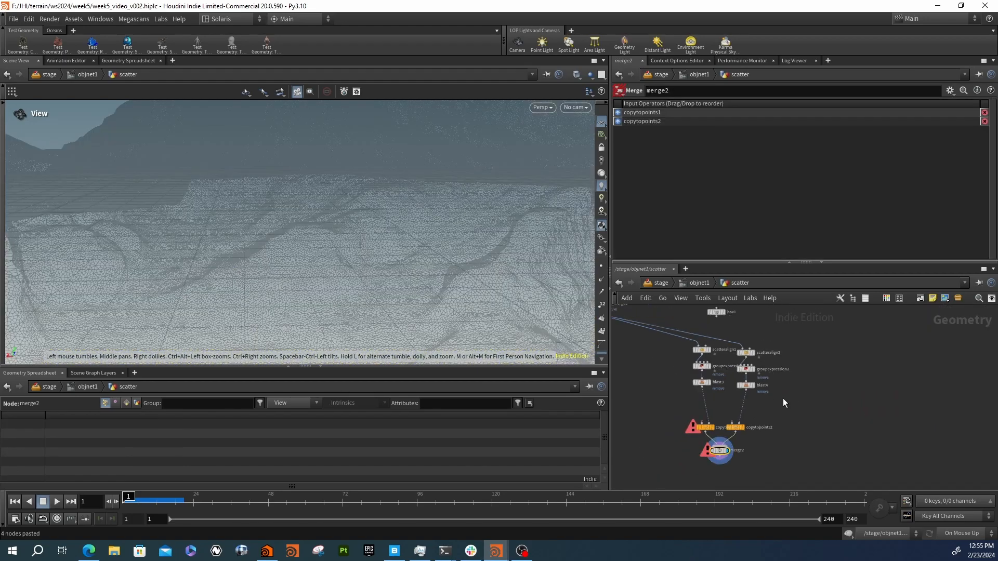
# - Add an Object Merge node next to the blast and Copy to Points nodes in the scatter network
pyautogui.press('Tab')
pyautogui.write('ov')
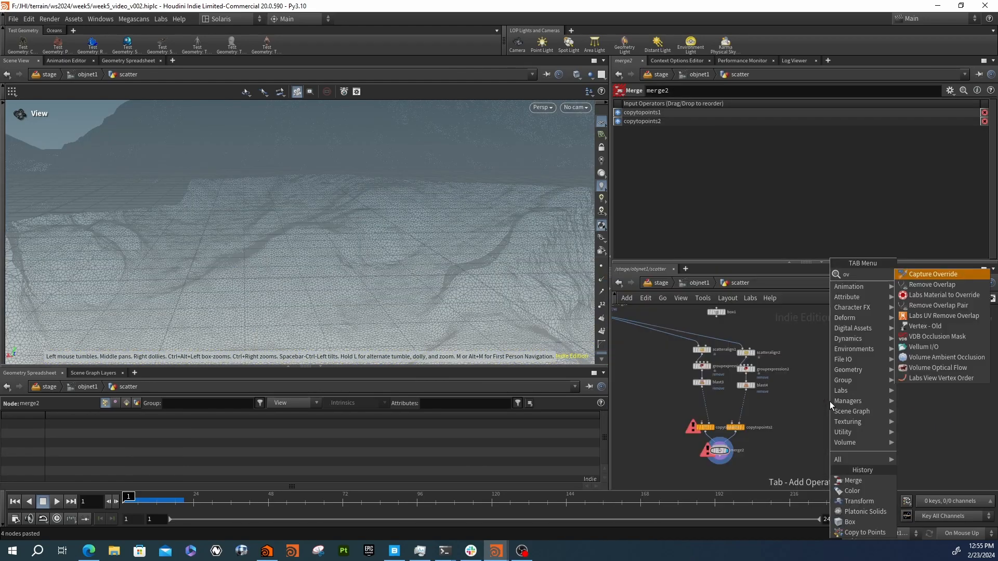
pyautogui.press('BackSpace')
pyautogui.write('bj')
pyautogui.press('Return')
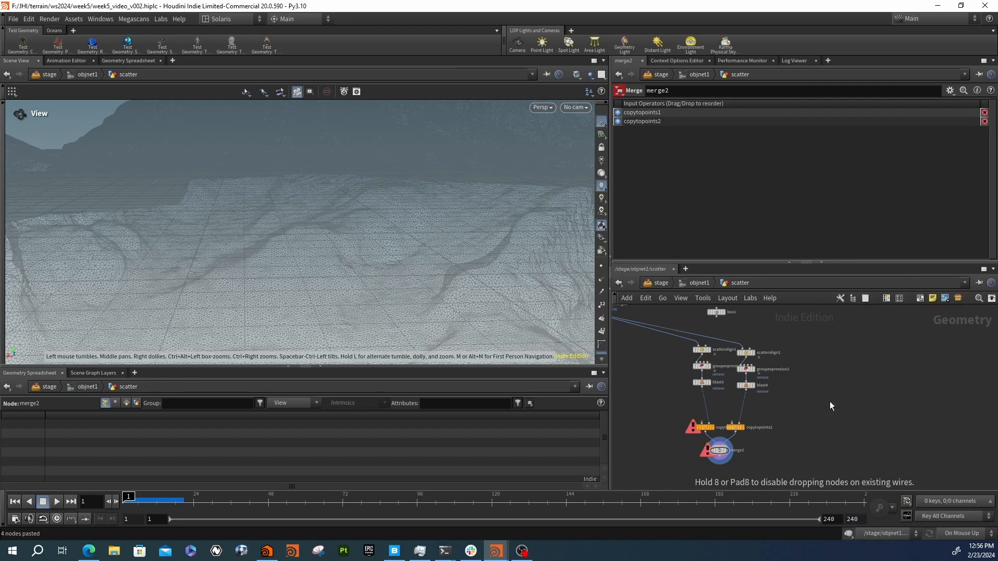
pyautogui.click(829, 402)
pyautogui.moveTo(831, 402); pyautogui.dragTo(790, 405)
pyautogui.scroll(2, 725, 428)
pyautogui.scroll(2, 724, 428)
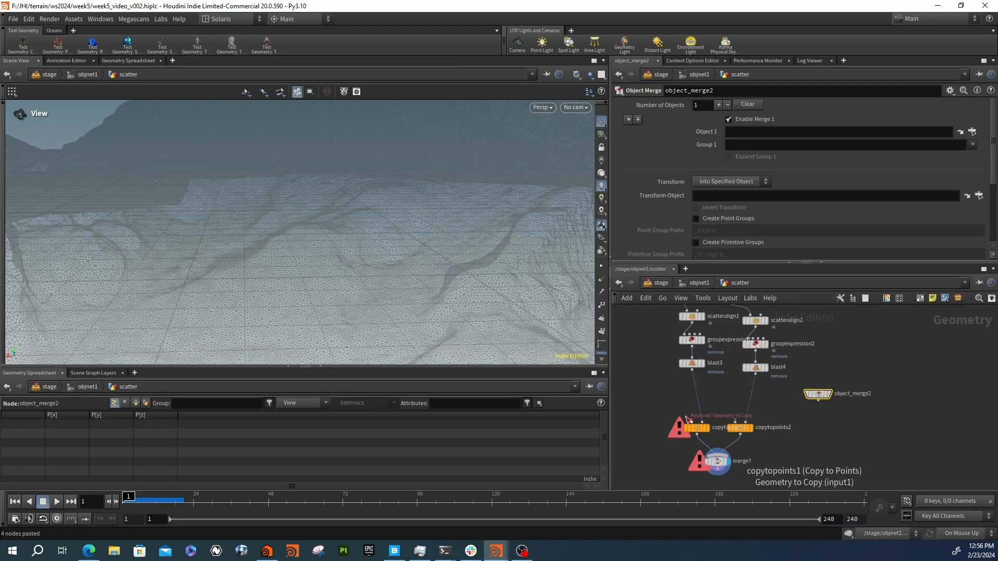
# - Point the Object Merge's Object 1 at the pyramid object in objnet1, exported as a relative path
pyautogui.click(972, 131)
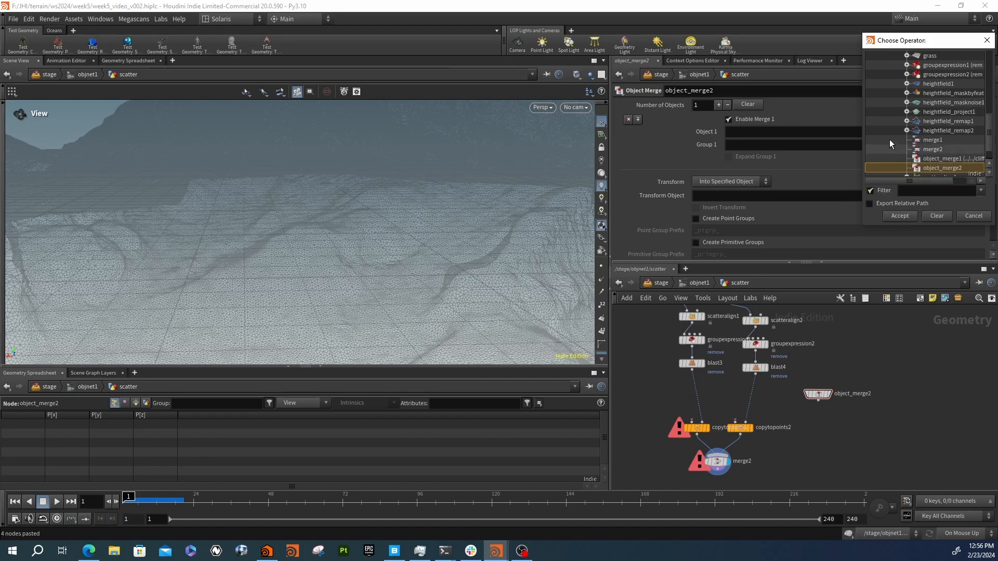
pyautogui.click(897, 102)
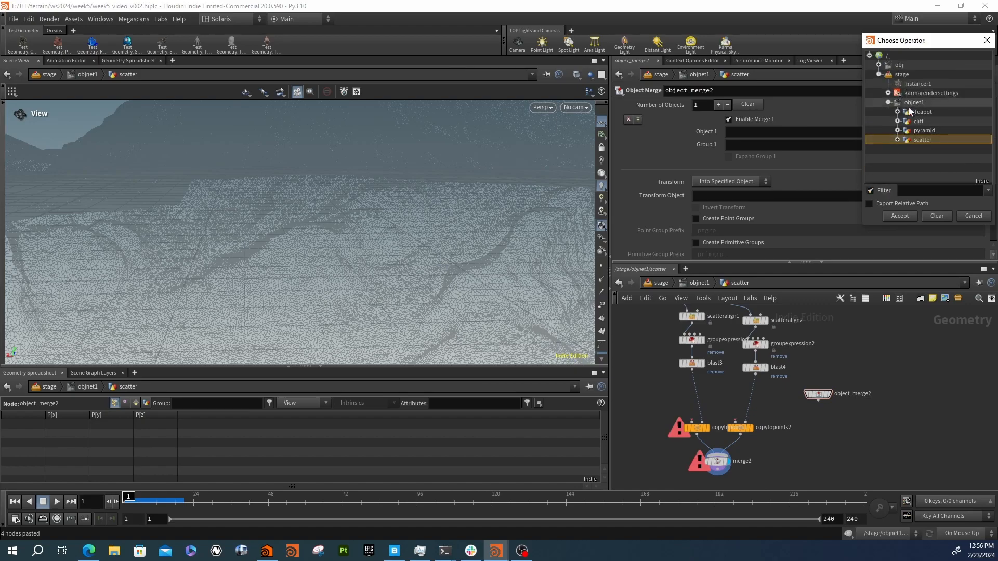
pyautogui.click(924, 130)
pyautogui.click(877, 203)
pyautogui.click(890, 216)
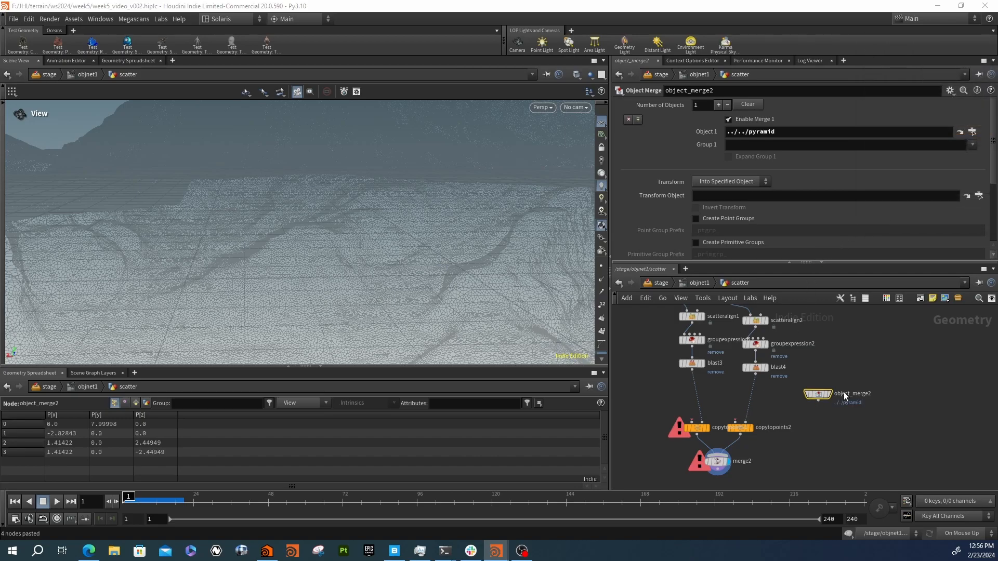
# - Duplicate the pyramid Object Merge beside the original and set the copy's Object 1 to ../../Teapot
pyautogui.hotkey('ctrl', 'c')
pyautogui.hotkey('ctrl', 'v')
pyautogui.moveTo(884, 393); pyautogui.dragTo(892, 397)
pyautogui.doubleClick(748, 134)
pyautogui.write('teapot')
pyautogui.press('Return')
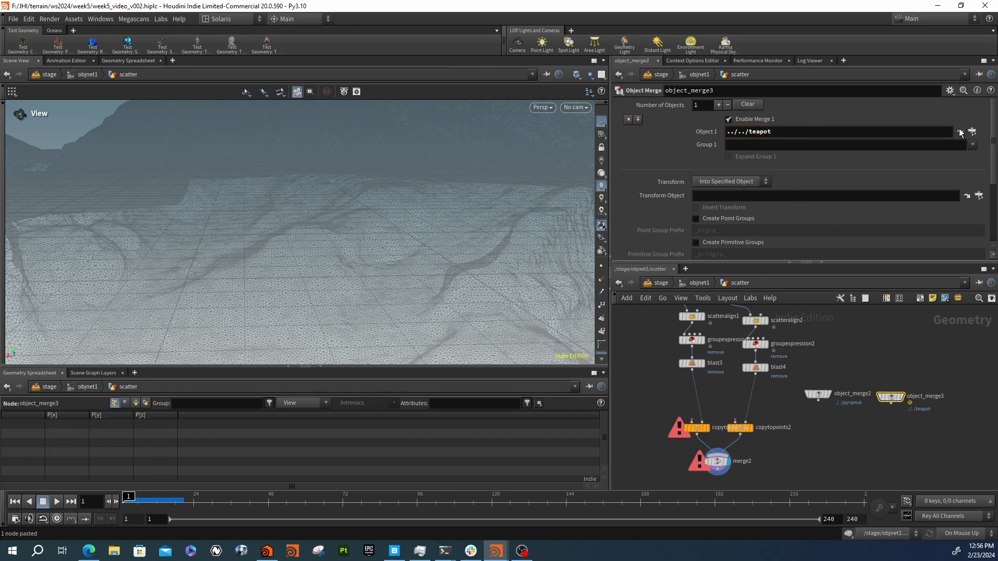
pyautogui.click(972, 132)
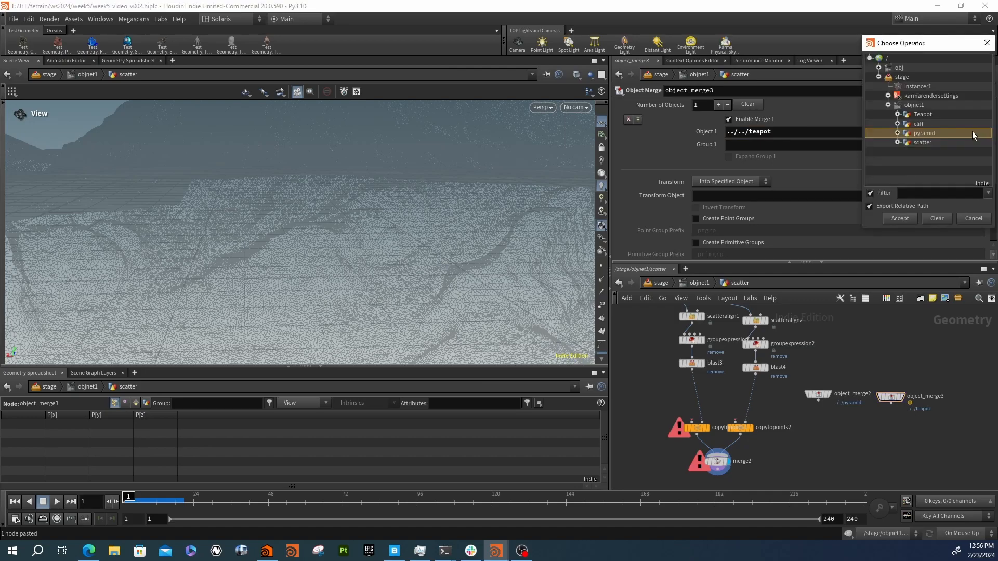
pyautogui.click(924, 115)
pyautogui.click(893, 218)
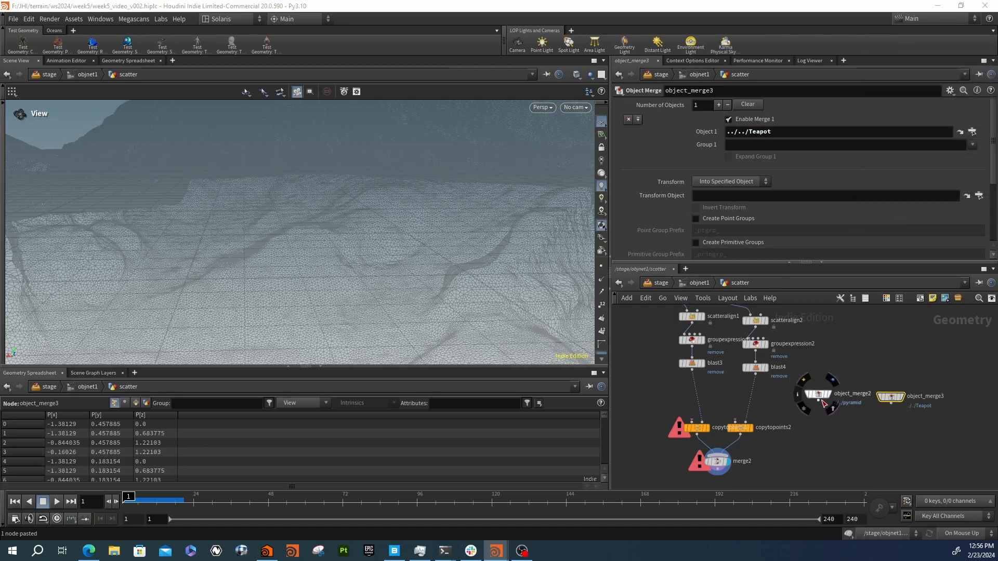
# - Feed the pyramid Object Merge into copytopoints1 and the Teapot one into copytopoints2 as the geometry to copy
pyautogui.moveTo(818, 400); pyautogui.dragTo(891, 404)
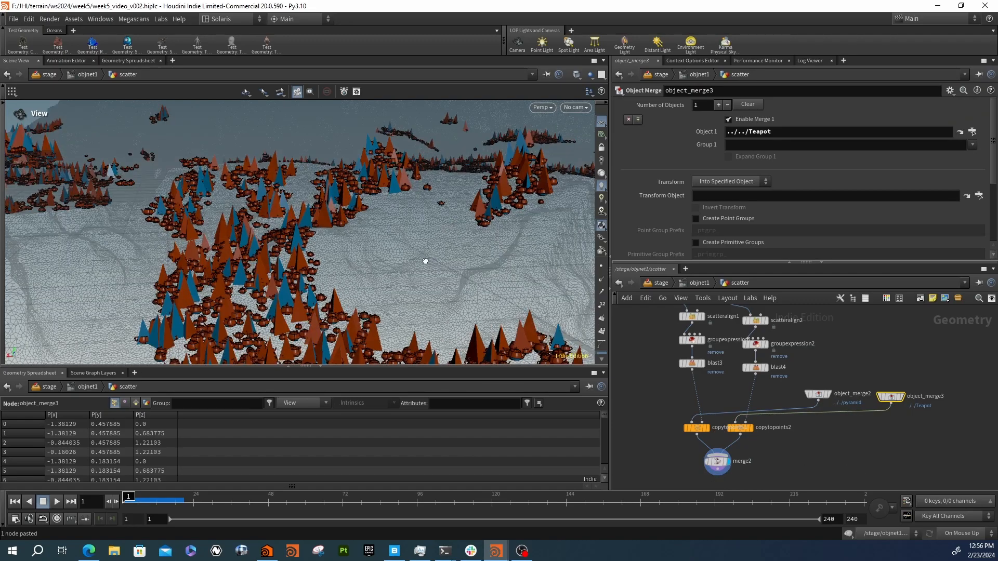
pyautogui.moveTo(423, 261); pyautogui.dragTo(352, 253, button='right')
pyautogui.moveTo(352, 253); pyautogui.dragTo(421, 279)
pyautogui.moveTo(827, 424); pyautogui.dragTo(850, 416, button='middle')
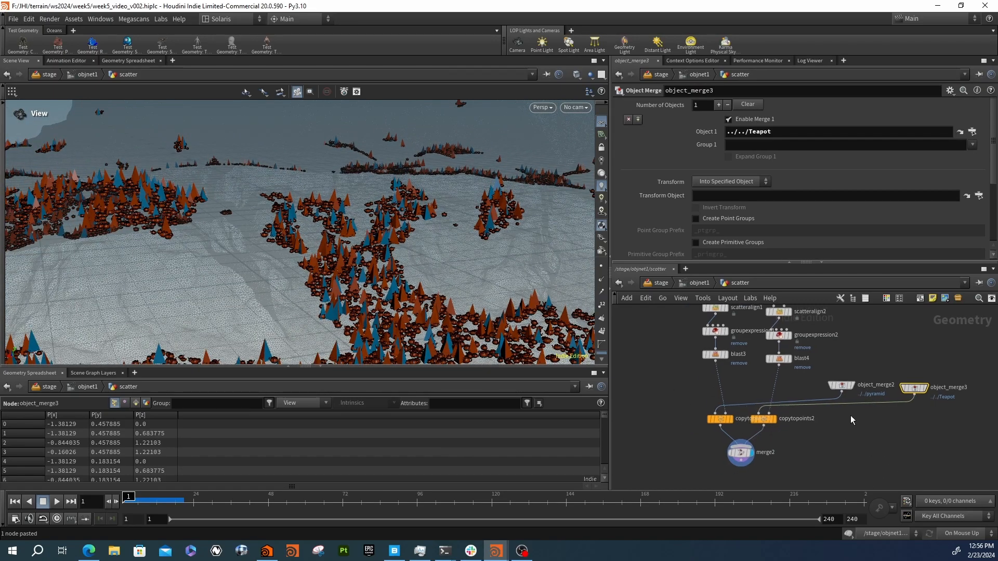
pyautogui.scroll(-3, 850, 416)
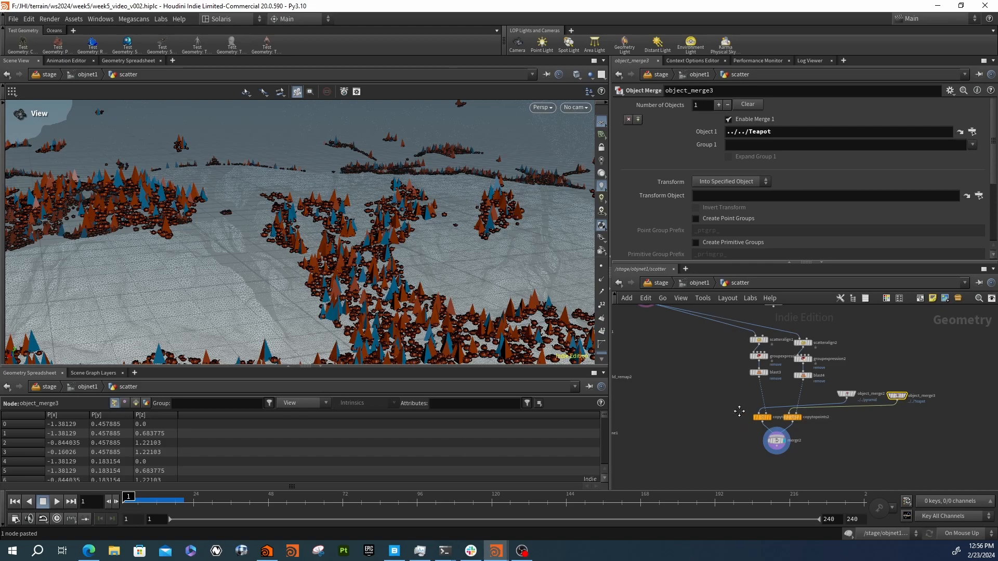
# - Move the final merge node away from the Copy to Points nodes and add a Name node fed by blast3
pyautogui.moveTo(738, 411); pyautogui.dragTo(756, 411, button='middle')
pyautogui.moveTo(809, 440); pyautogui.dragTo(928, 471)
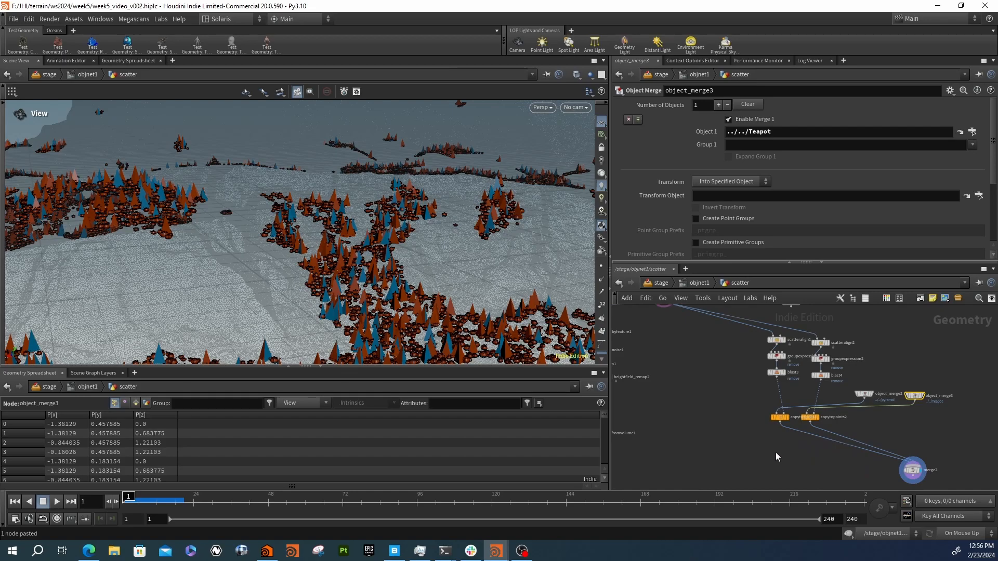
pyautogui.press('Tab')
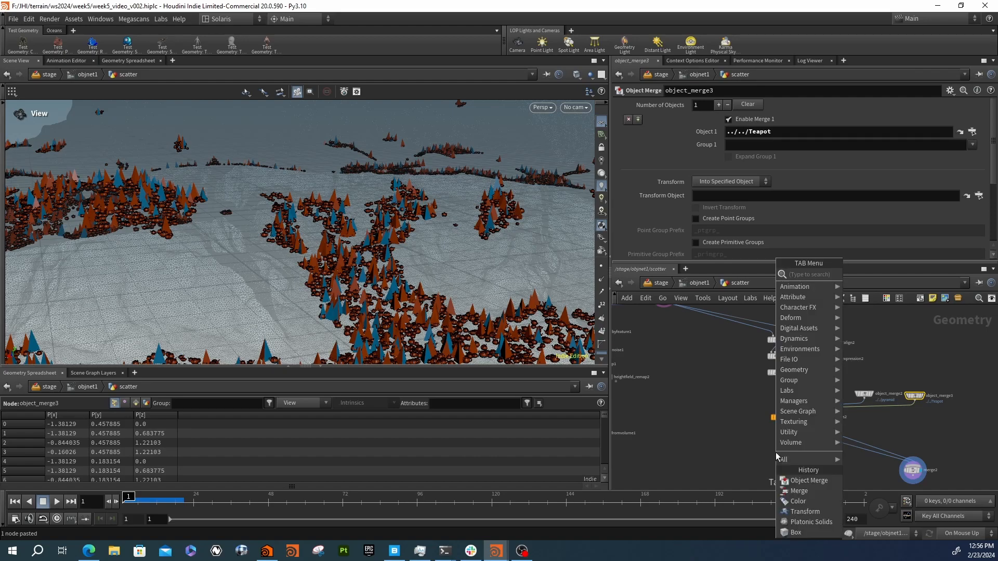
pyautogui.write('nam')
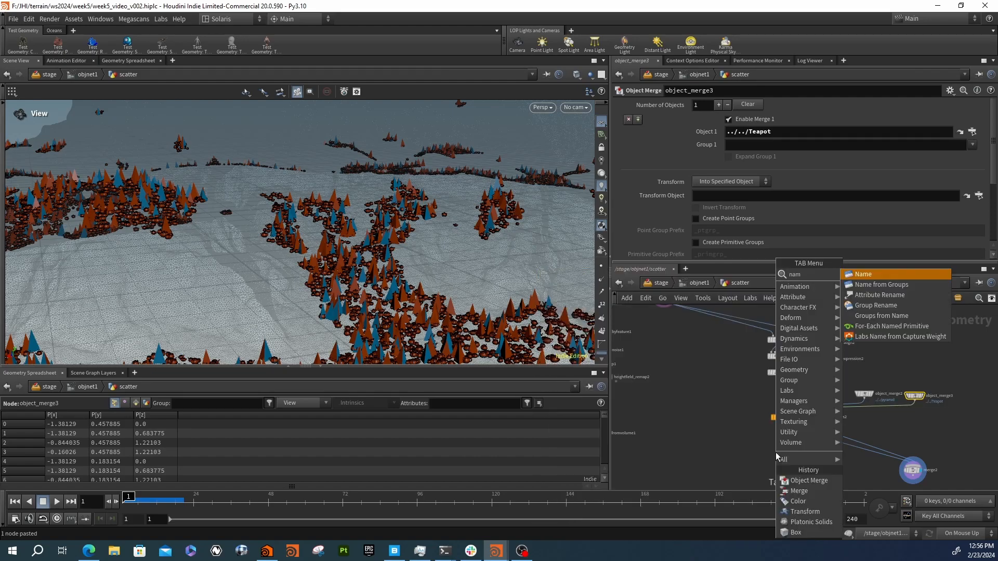
pyautogui.press('Return')
pyautogui.click(774, 452)
pyautogui.moveTo(773, 448); pyautogui.dragTo(739, 391)
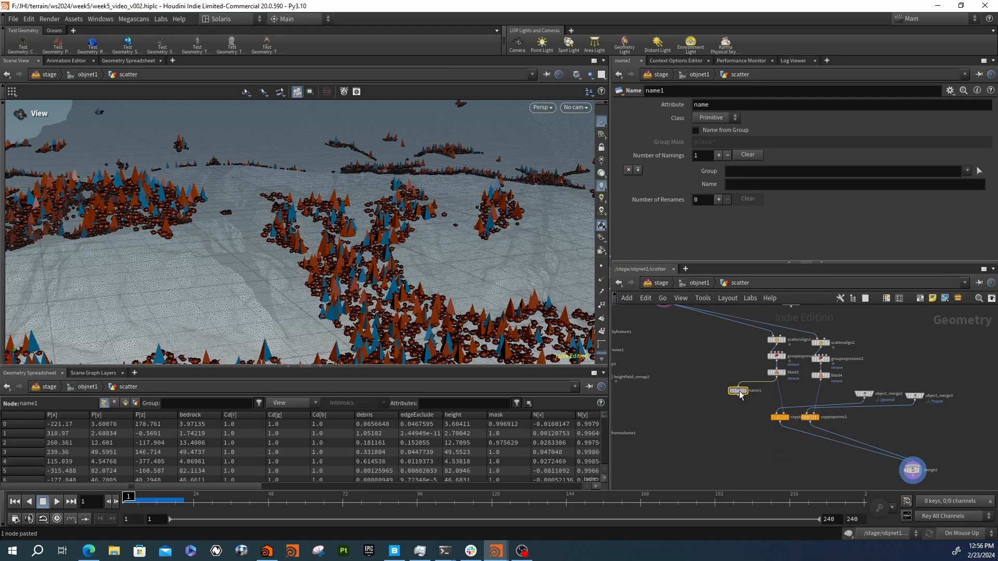
# - Set the Name node's attribute to tag and turn on its template display
pyautogui.click(714, 108)
pyautogui.write('tag')
pyautogui.press('Return')
pyautogui.moveTo(742, 392); pyautogui.dragTo(729, 395)
pyautogui.press('e')
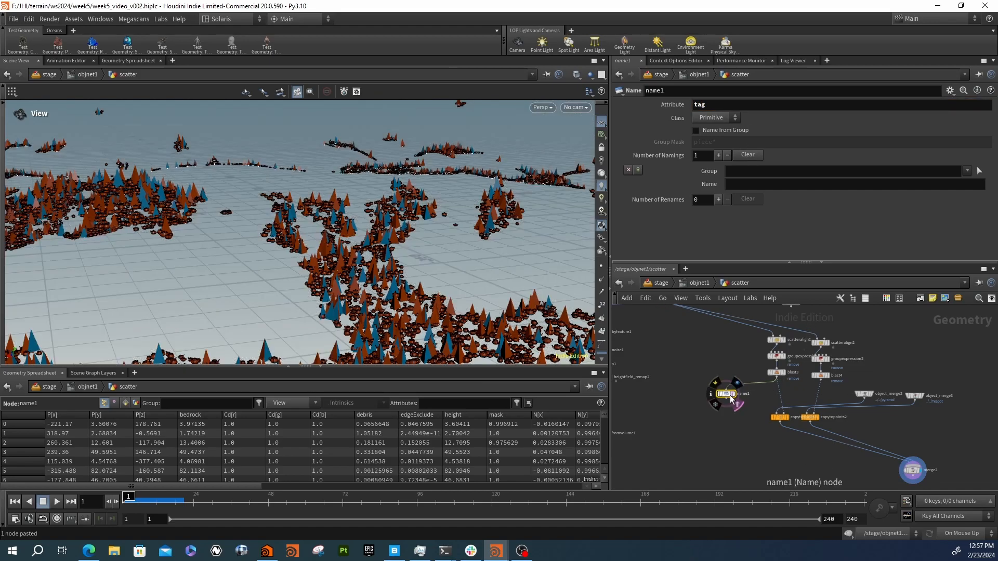
# - Duplicate the tag Name node and connect the copy to the output of blast4
pyautogui.hotkey('ctrl', 'v')
pyautogui.moveTo(821, 380); pyautogui.dragTo(769, 392)
pyautogui.moveTo(721, 368); pyautogui.dragTo(722, 405)
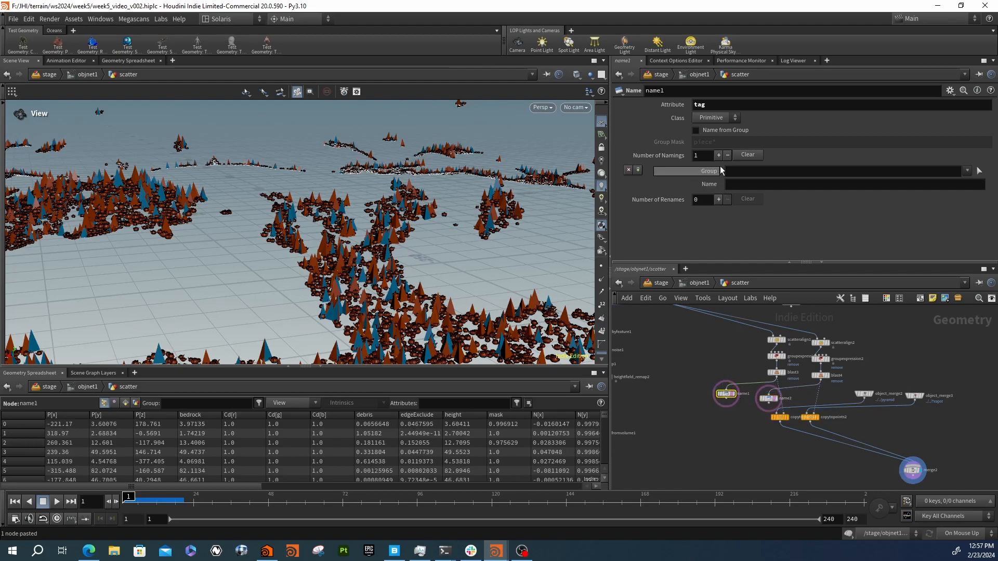
# - Set the name value to pyramid on the blast3 branch's Name node and to Teapot on the blast4 branch's
pyautogui.click(737, 184)
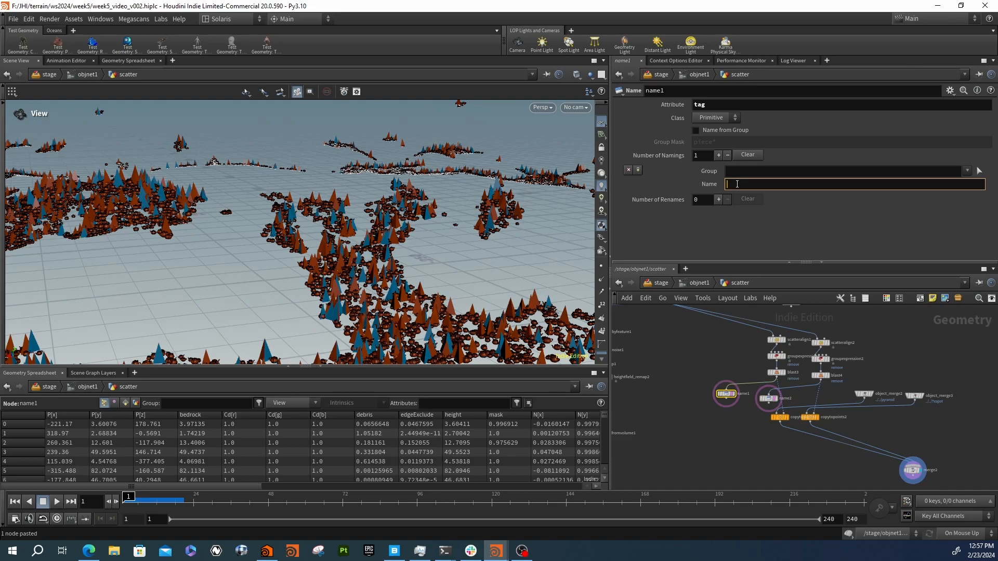
pyautogui.write('pyramid')
pyautogui.press('Return')
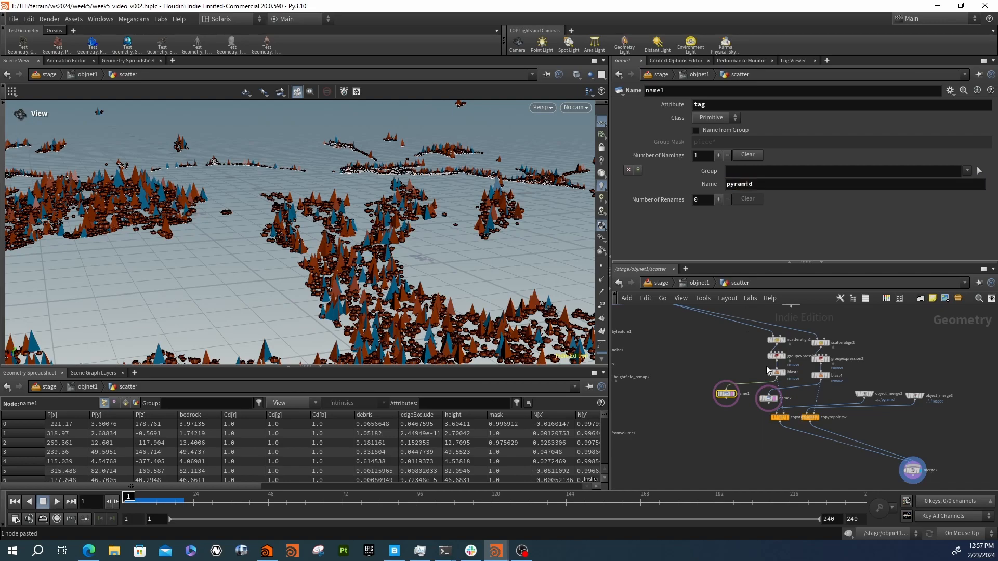
pyautogui.click(768, 399)
pyautogui.click(735, 185)
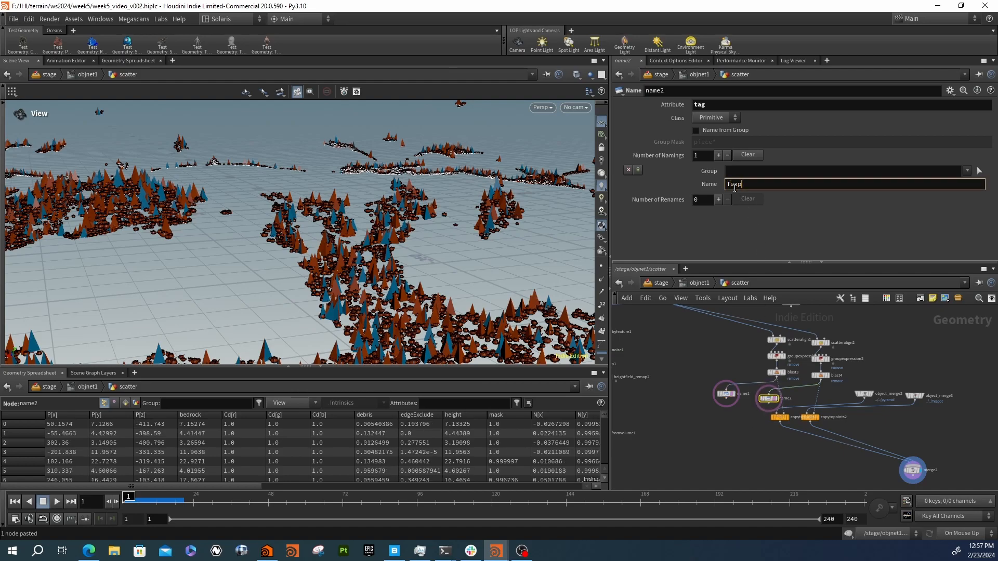
pyautogui.write('Teapot')
pyautogui.press('Return')
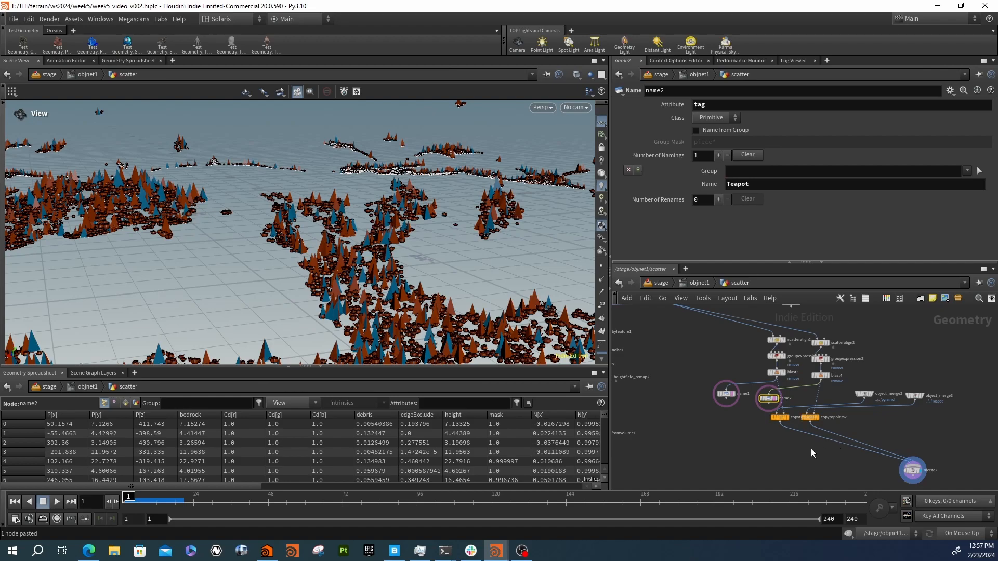
# - Add an Output node below the pyramid Name node, connect it and set its output index to 1
pyautogui.scroll(3, 780, 424)
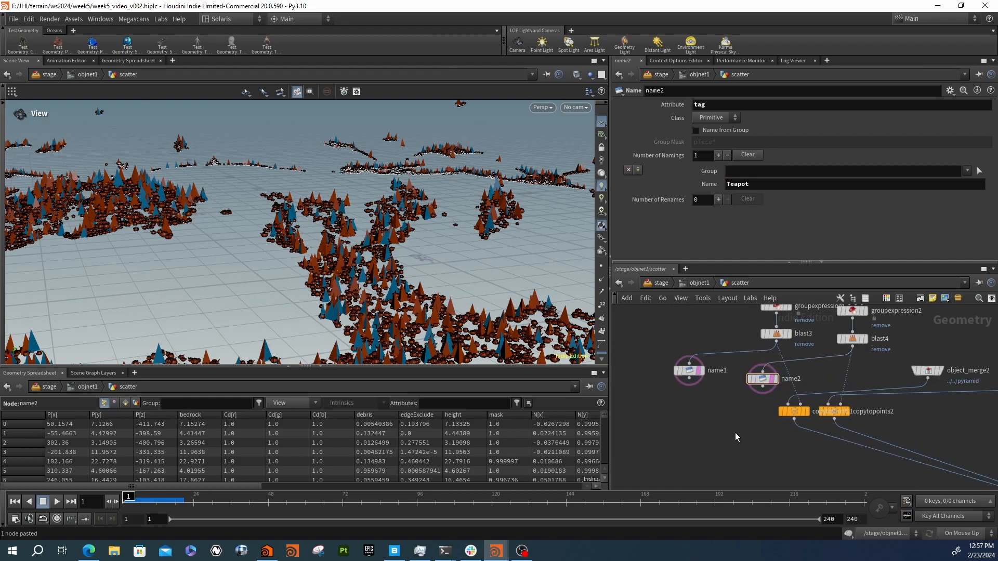
pyautogui.press('Tab')
pyautogui.write('out')
pyautogui.press('Return')
pyautogui.click(735, 433)
pyautogui.moveTo(735, 432); pyautogui.dragTo(710, 437)
pyautogui.moveTo(689, 378); pyautogui.dragTo(695, 438)
pyautogui.click(747, 106)
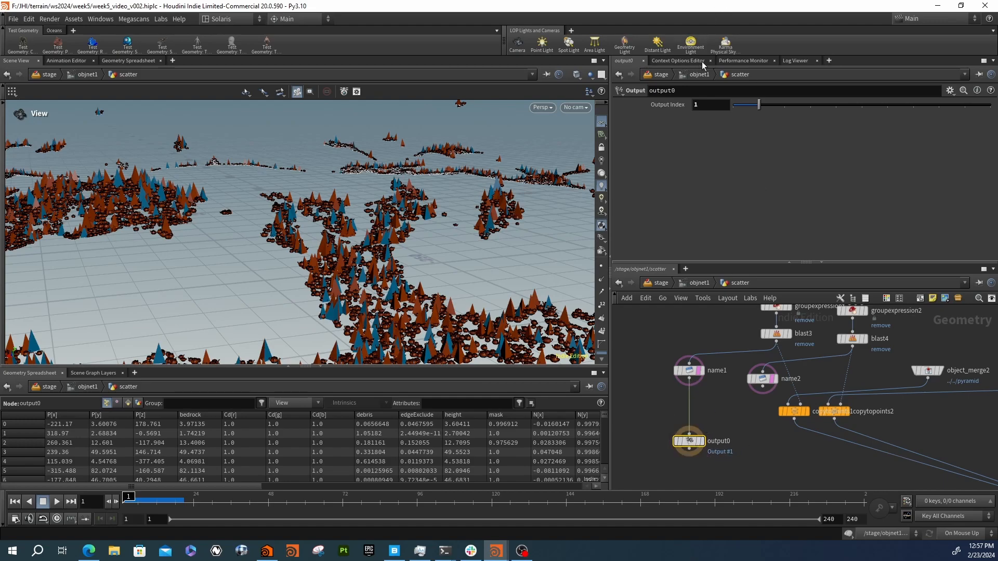
# - Rename the pyramid branch's Output node as PTS_Pyramid
pyautogui.doubleClick(723, 441)
pyautogui.doubleClick(724, 442)
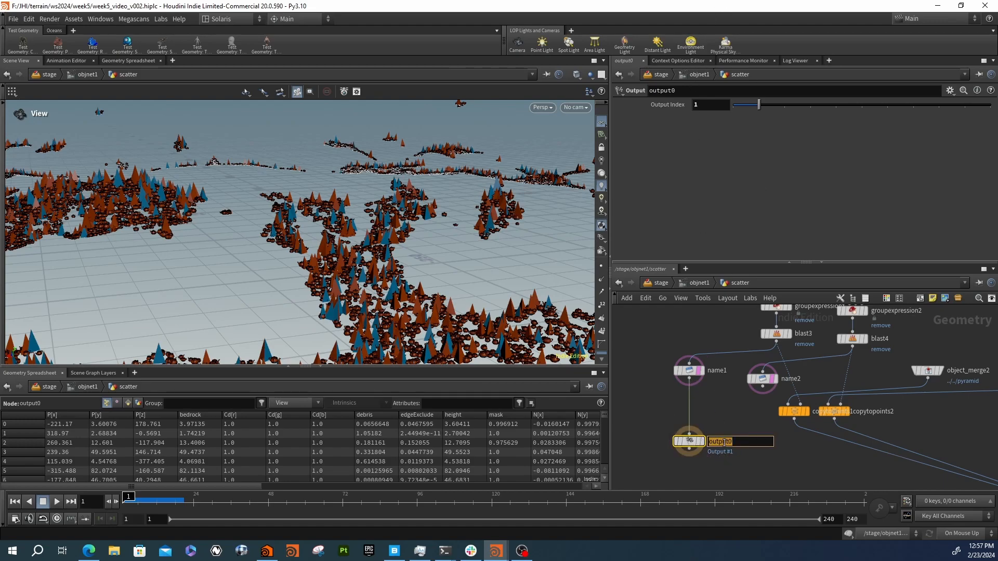
pyautogui.write('PT')
pyautogui.write('S_Pyramid')
pyautogui.press('Return')
# - Duplicate PTS_Pyramid below the Teapot Name node, connected to it, as PTS_Teapot with output index 2
pyautogui.hotkey('ctrl', 'c')
pyautogui.hotkey('ctrl', 'v')
pyautogui.moveTo(778, 432); pyautogui.dragTo(763, 386)
pyautogui.click(810, 439)
pyautogui.moveTo(809, 439); pyautogui.dragTo(854, 442)
pyautogui.write('_Teapot')
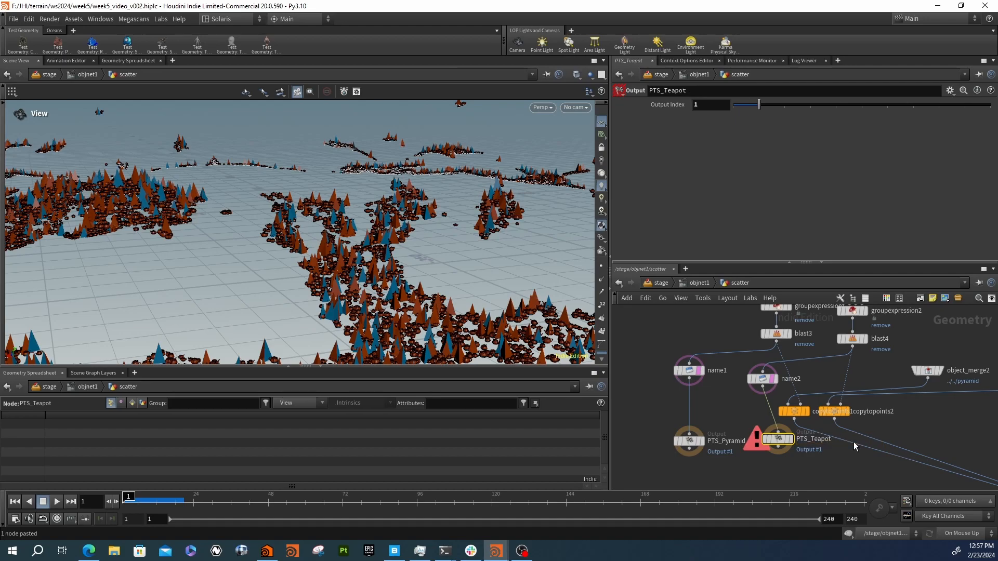
pyautogui.press('Return')
pyautogui.moveTo(783, 440); pyautogui.dragTo(766, 442)
pyautogui.moveTo(770, 468); pyautogui.dragTo(781, 453, button='middle')
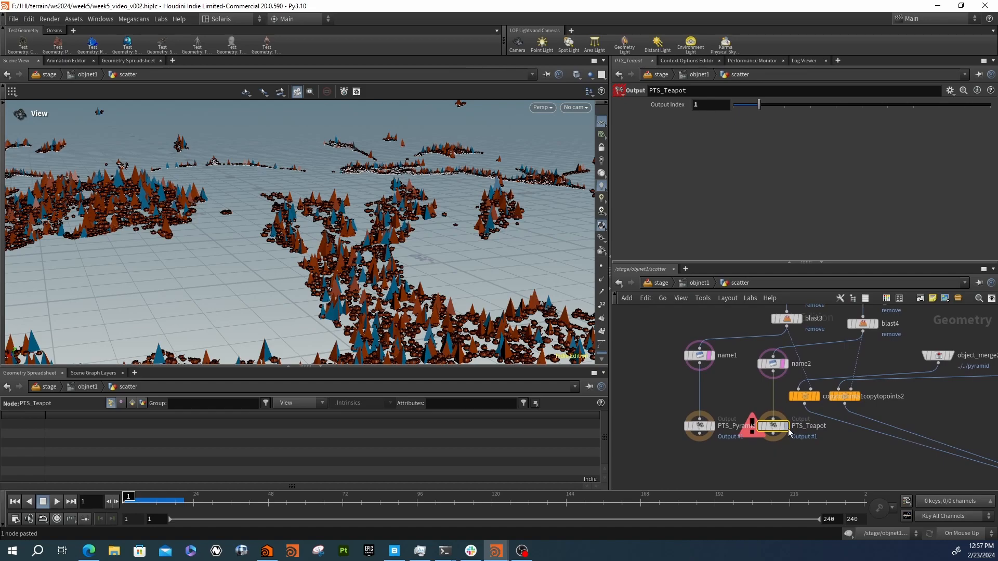
pyautogui.click(789, 105)
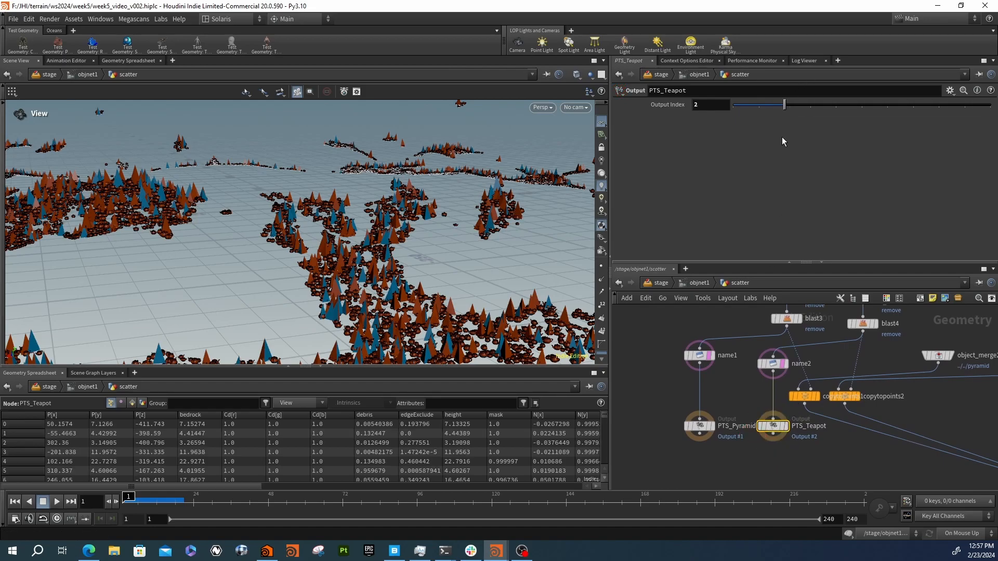
# - Delete both new Object Merge nodes, both Copy to Points nodes and the merge node they feed
pyautogui.scroll(-4, 737, 440)
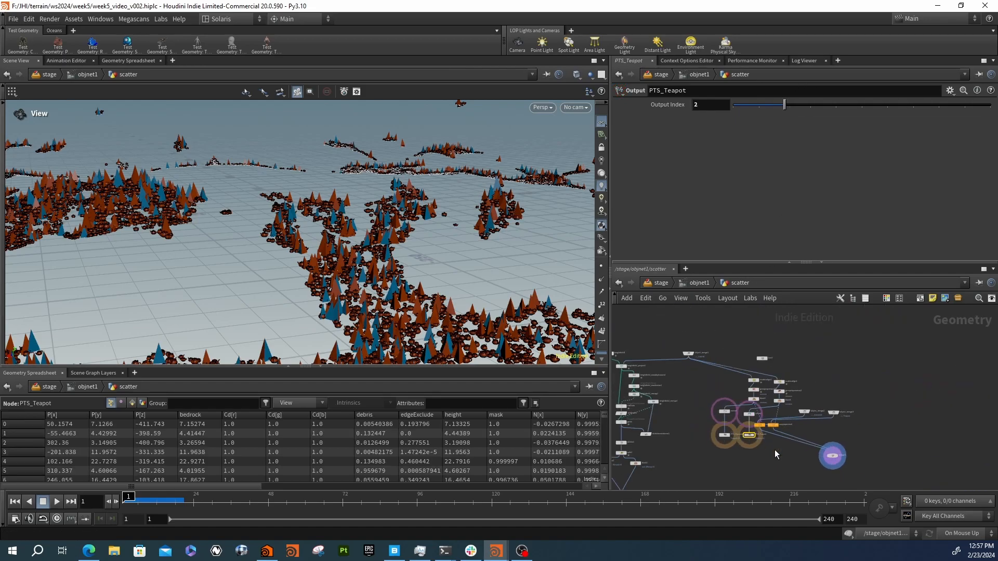
pyautogui.scroll(2, 769, 431)
pyautogui.moveTo(776, 420)
pyautogui.mouseDown()
pyautogui.moveTo(810, 420)
pyautogui.moveTo(779, 422)
pyautogui.mouseUp()
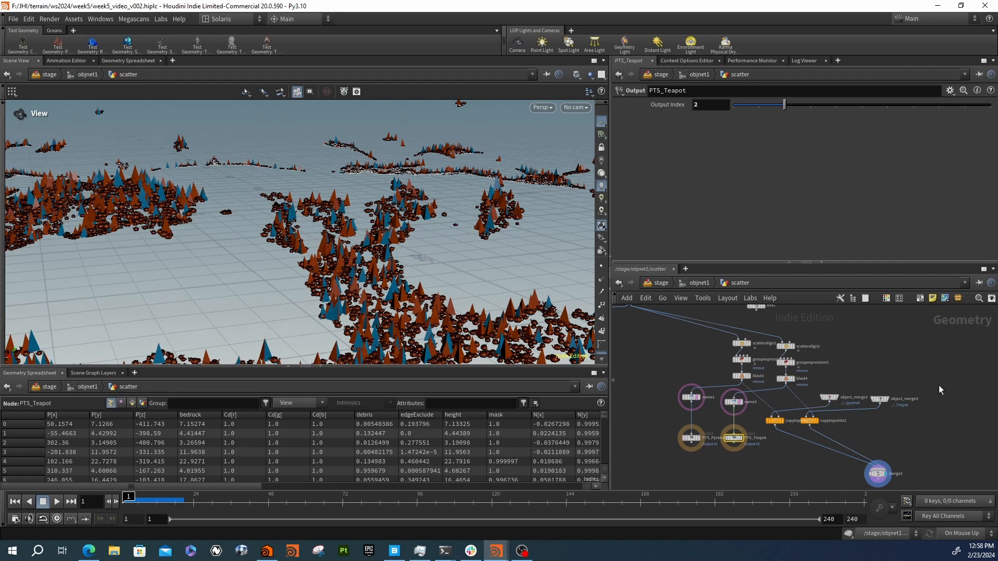
pyautogui.moveTo(921, 410); pyautogui.dragTo(785, 474)
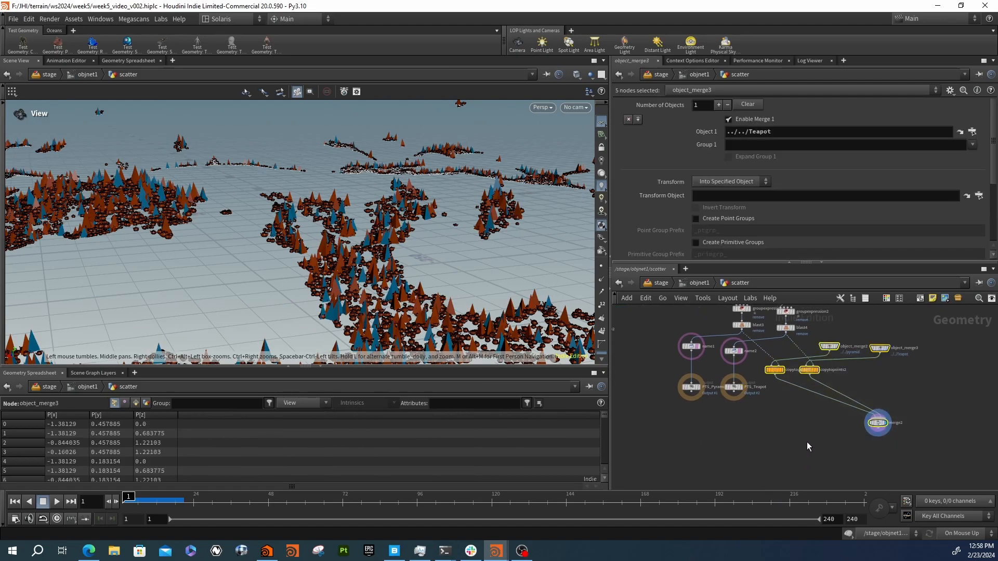
pyautogui.press('Delete')
# - Line up each Name and Output pair beneath its own blast node
pyautogui.moveTo(767, 418); pyautogui.dragTo(733, 351)
pyautogui.moveTo(738, 353); pyautogui.dragTo(797, 359)
pyautogui.moveTo(666, 336); pyautogui.dragTo(693, 398)
pyautogui.moveTo(697, 350); pyautogui.dragTo(749, 357)
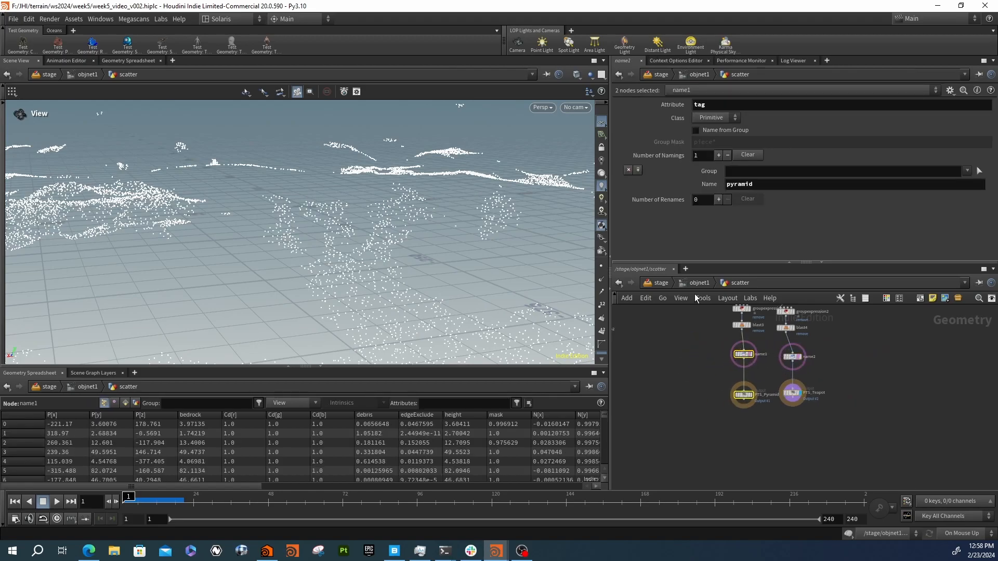
# - Return to the stage network, take the material library out of the mountain branch and cut instancer1's connection to merge2
pyautogui.click(658, 284)
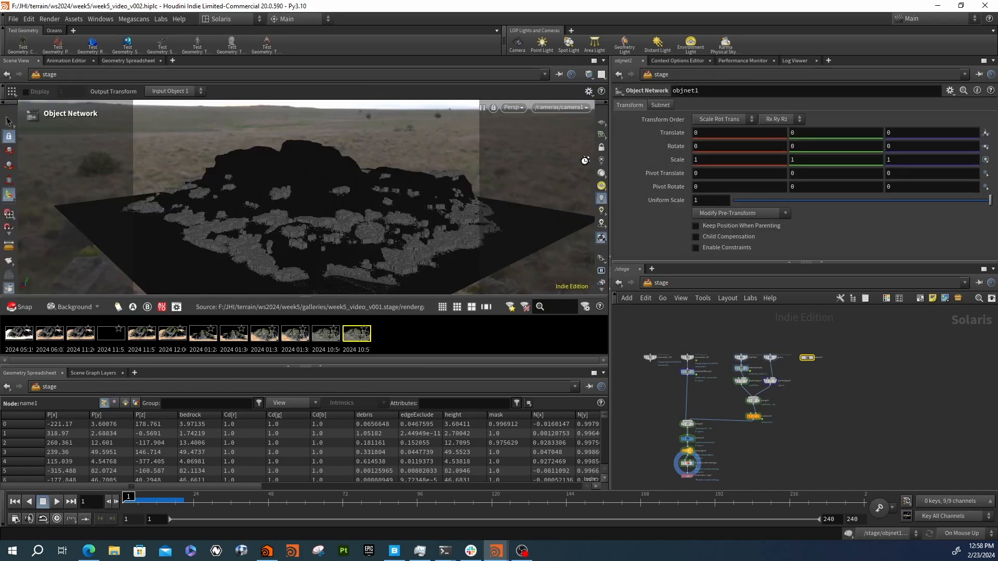
pyautogui.scroll(3, 786, 450)
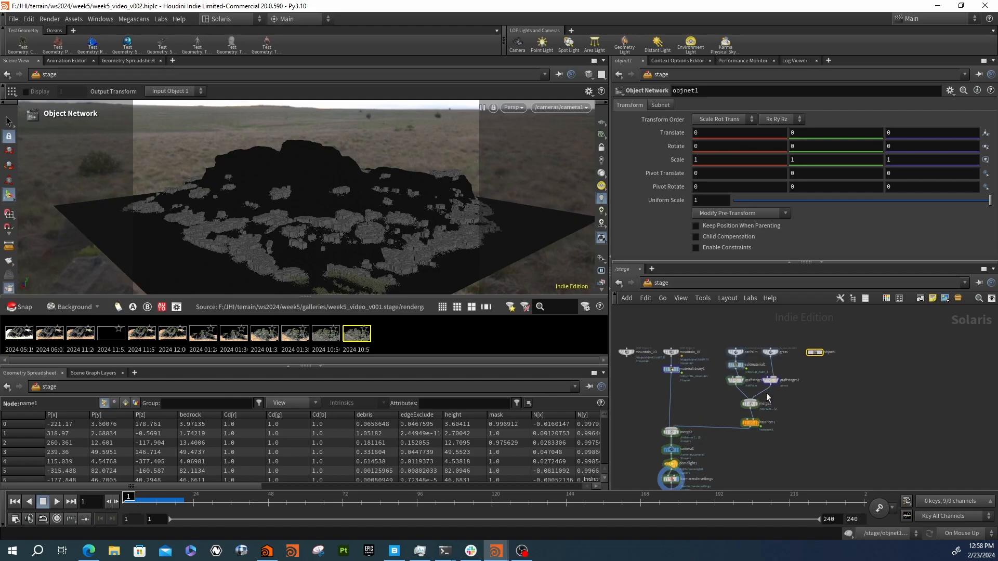
pyautogui.moveTo(786, 450); pyautogui.dragTo(732, 432, button='middle')
pyautogui.press('h')
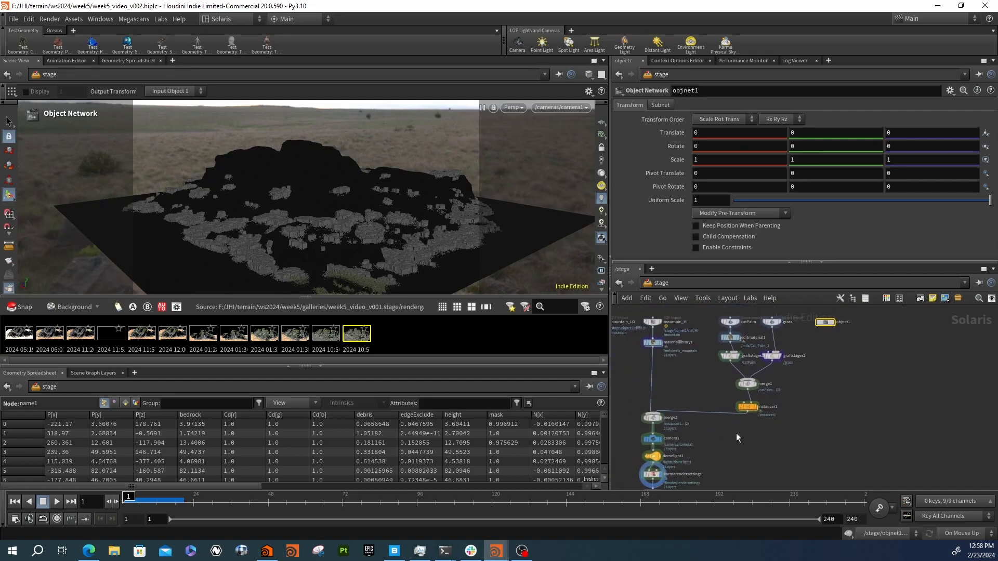
pyautogui.press('y')
pyautogui.moveTo(710, 432); pyautogui.dragTo(653, 412)
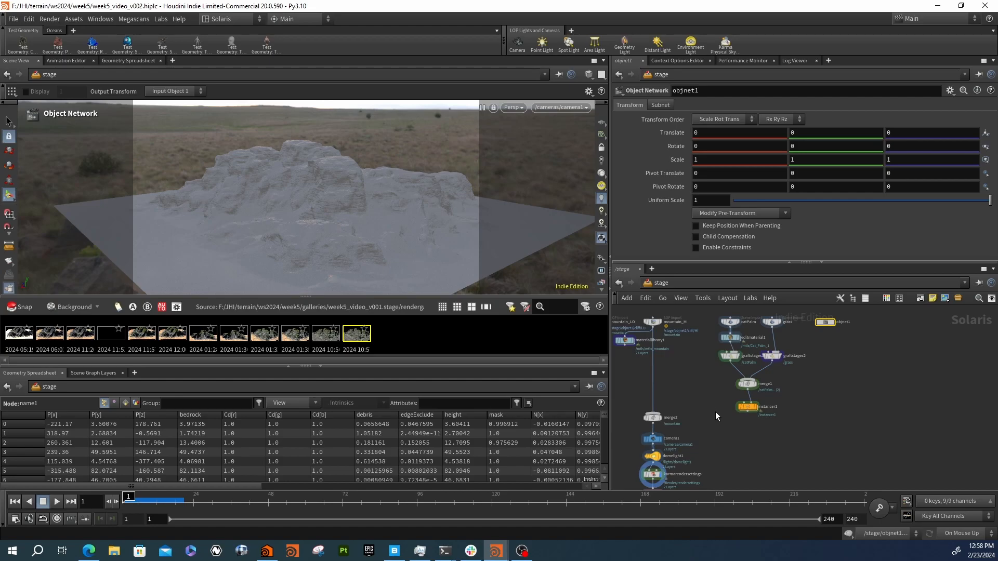
# - Move objnet1 farther from the palm and grass branches and add a Scene Import node in the free space between them
pyautogui.moveTo(717, 420); pyautogui.dragTo(693, 404, button='middle')
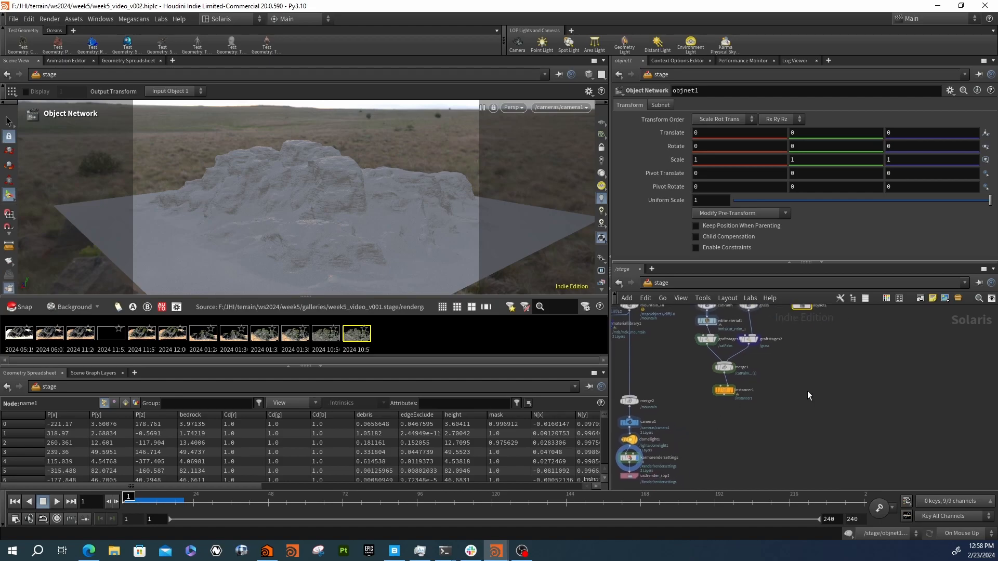
pyautogui.moveTo(807, 392); pyautogui.dragTo(801, 424, button='middle')
pyautogui.moveTo(806, 341); pyautogui.dragTo(934, 338)
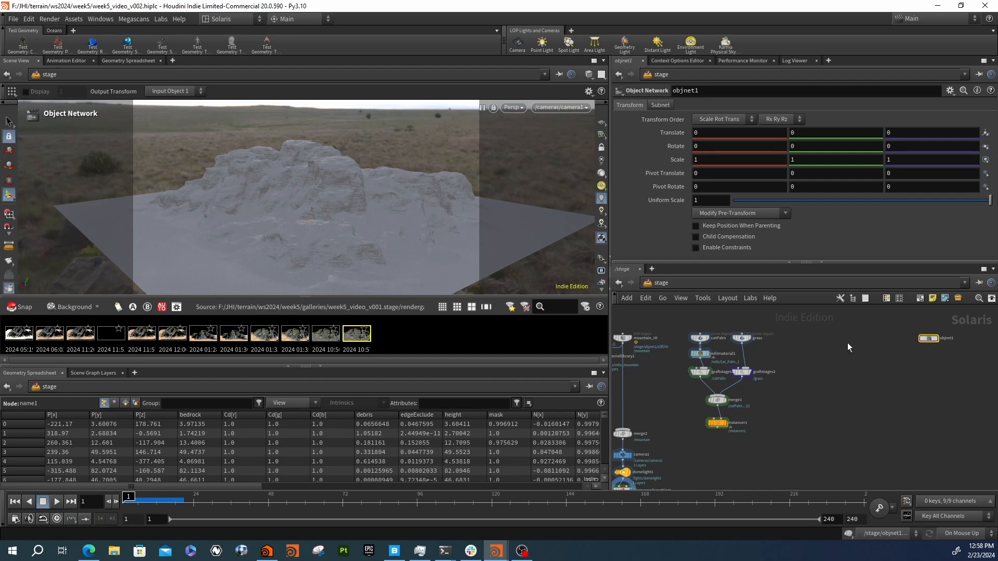
pyautogui.press('Tab')
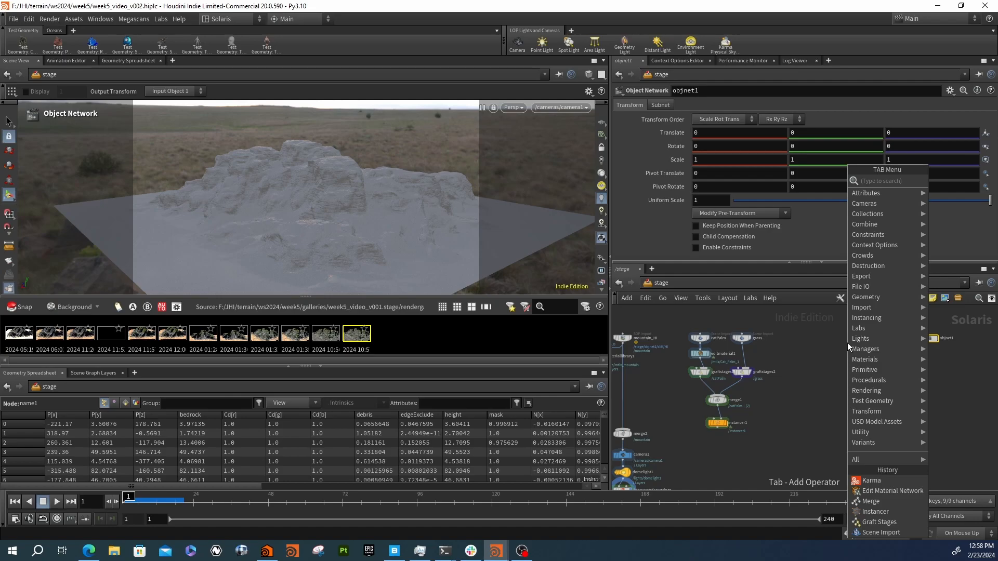
pyautogui.write('sce')
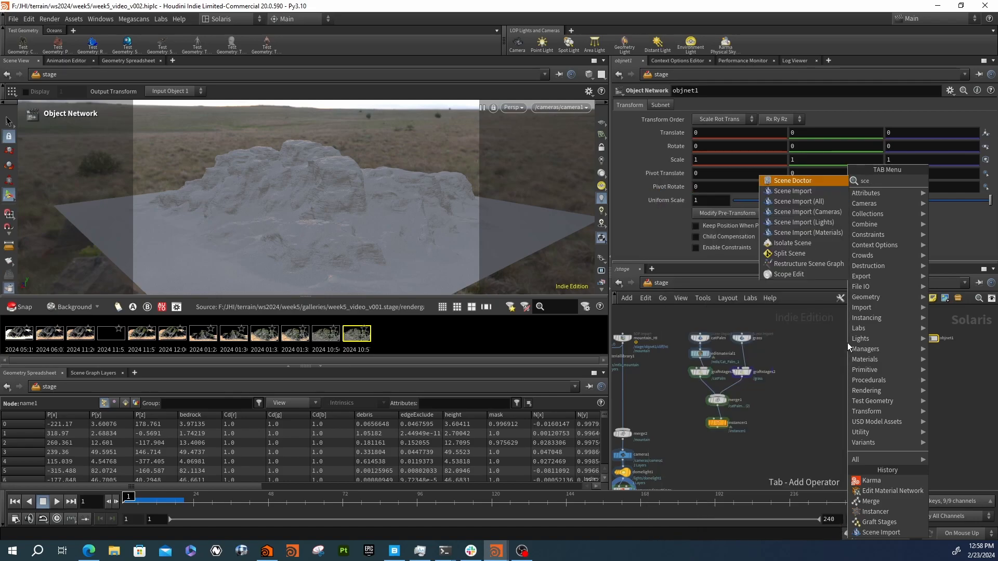
pyautogui.press('Down')
pyautogui.press('Return')
pyautogui.click(847, 342)
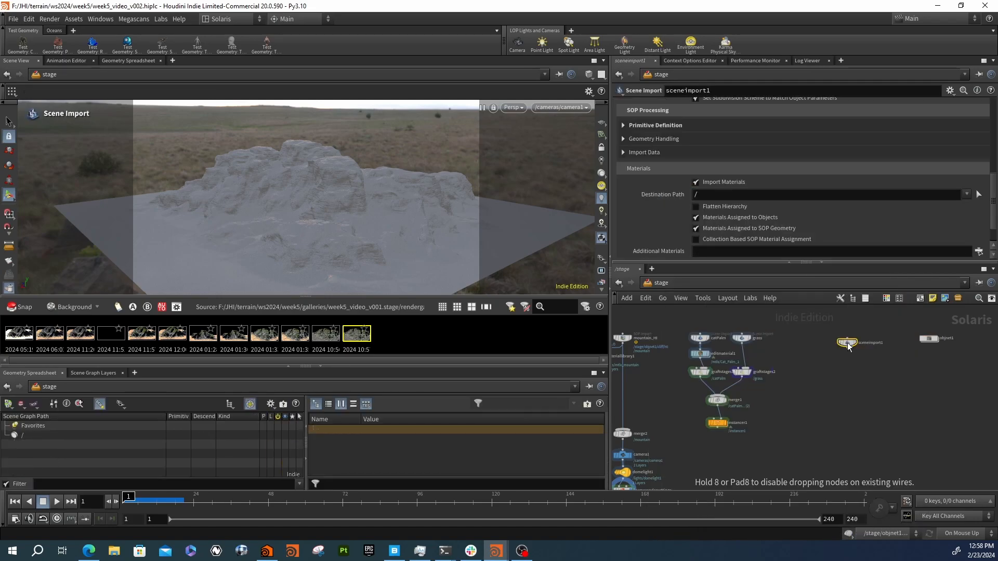
pyautogui.moveTo(848, 343); pyautogui.dragTo(812, 339)
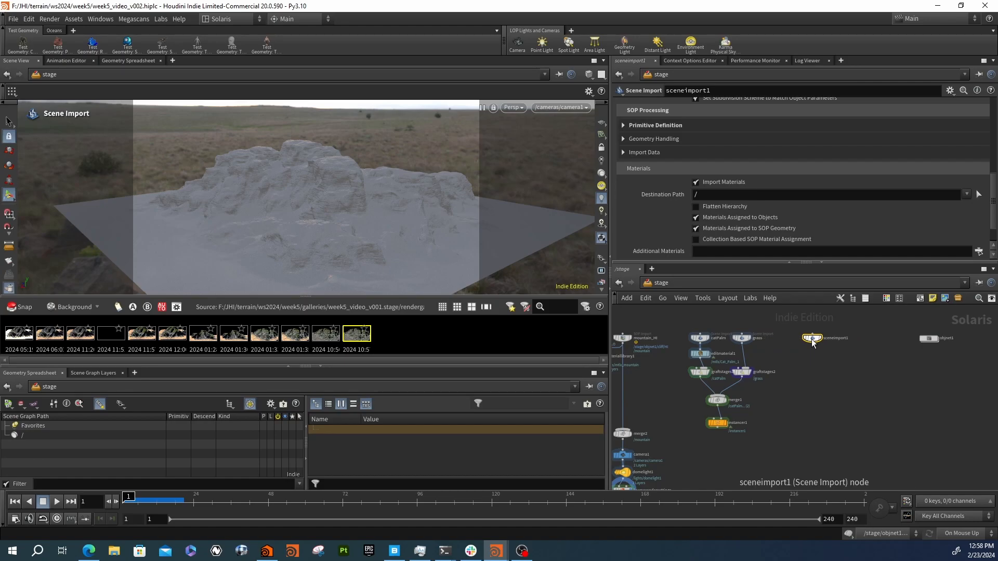
# - Try ./objnet1/ as the Root Object path of the new Scene Import node
pyautogui.scroll(4, 785, 184)
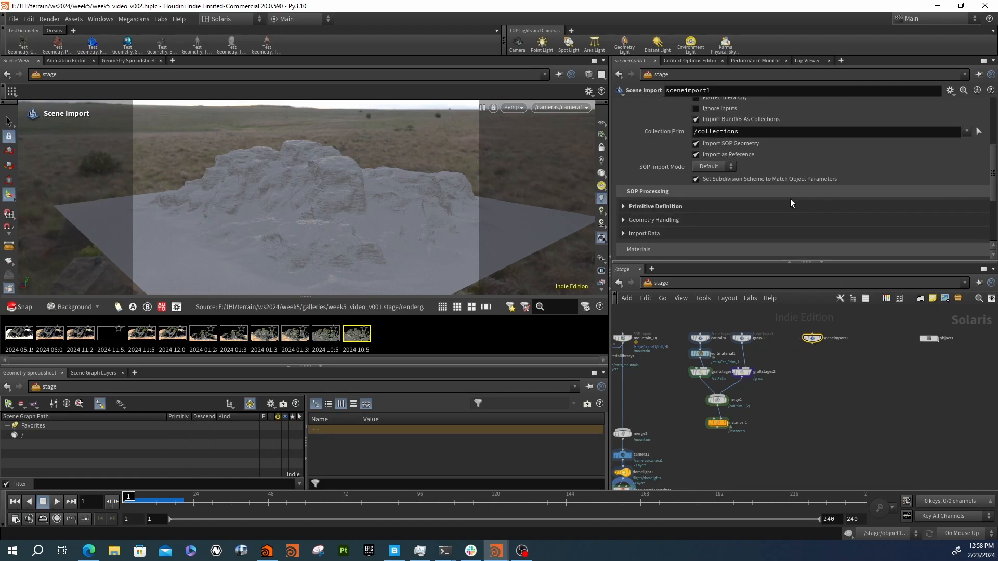
pyautogui.scroll(9, 790, 199)
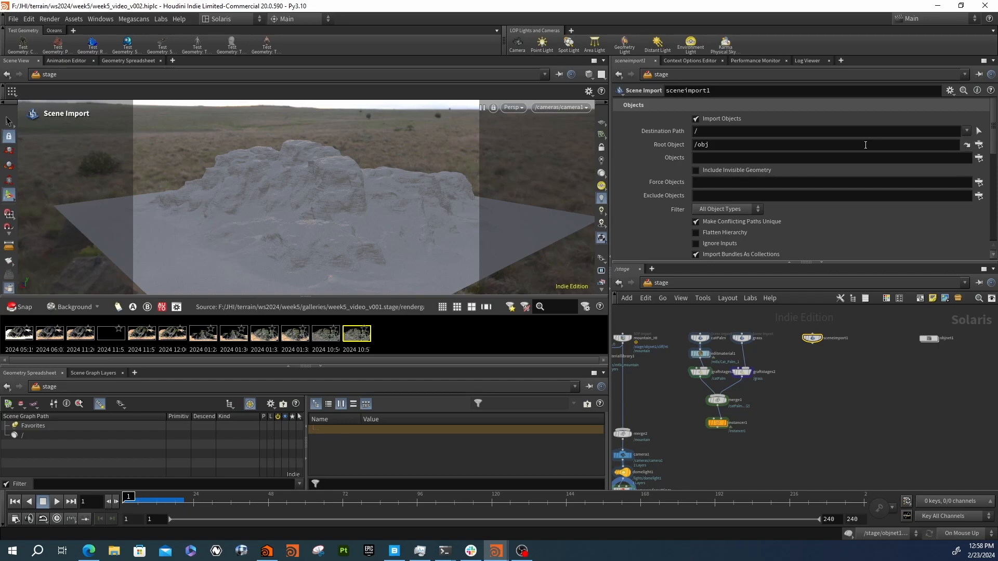
pyautogui.click(720, 146)
pyautogui.press('BackSpace')
pyautogui.press('BackSpace')
pyautogui.press('BackSpace')
pyautogui.press('BackSpace')
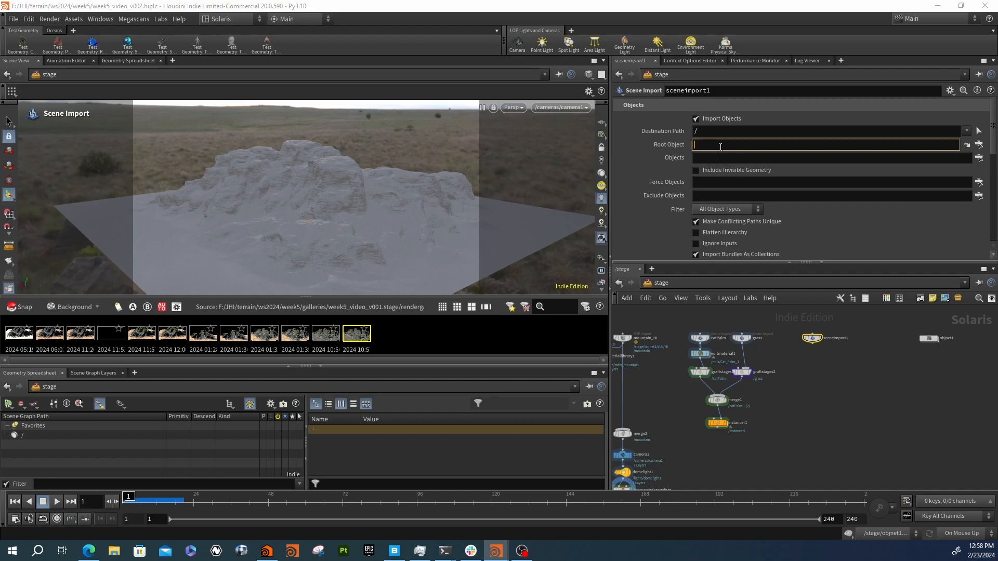
pyautogui.write('./obj')
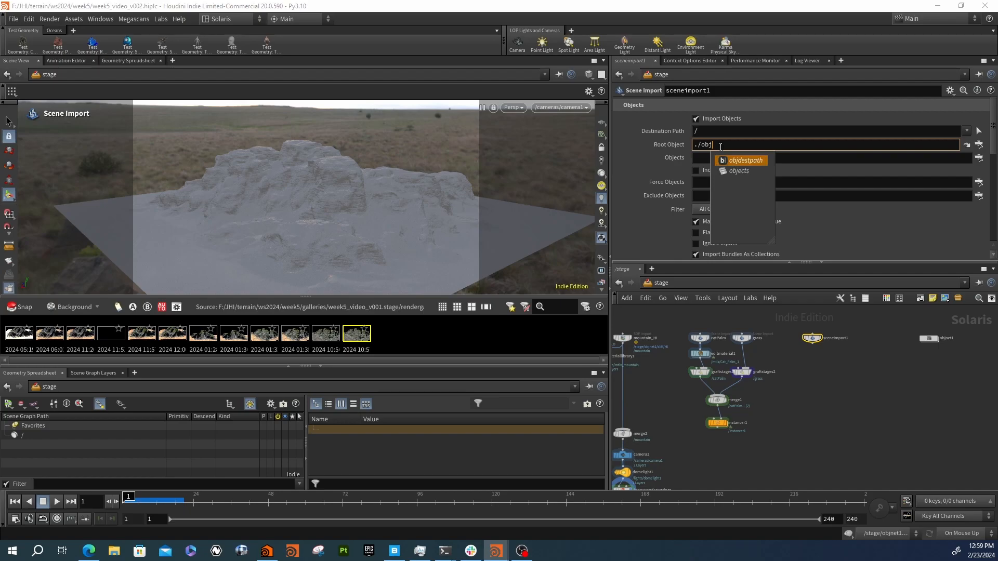
pyautogui.write('net1')
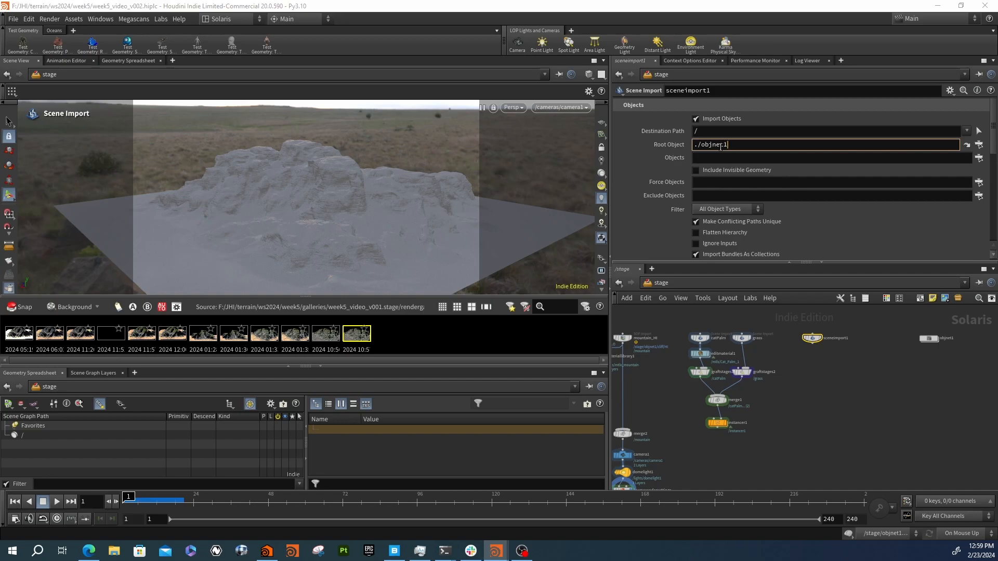
pyautogui.write('/')
pyautogui.press('Return')
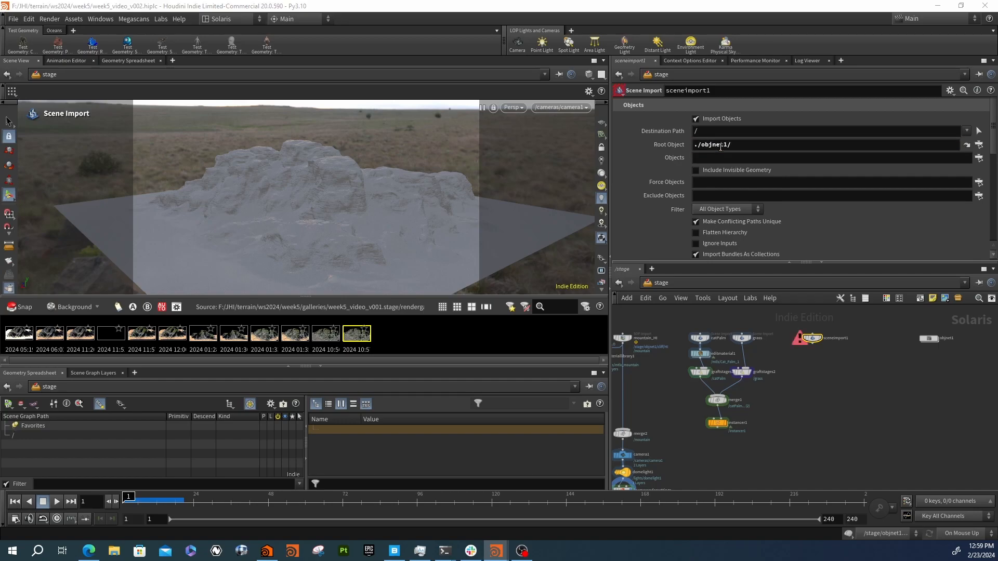
# - Change the Scene Import's Root Object path to the absolute path /stage/objnet1/
pyautogui.moveTo(699, 146); pyautogui.dragTo(691, 150)
pyautogui.write('stage')
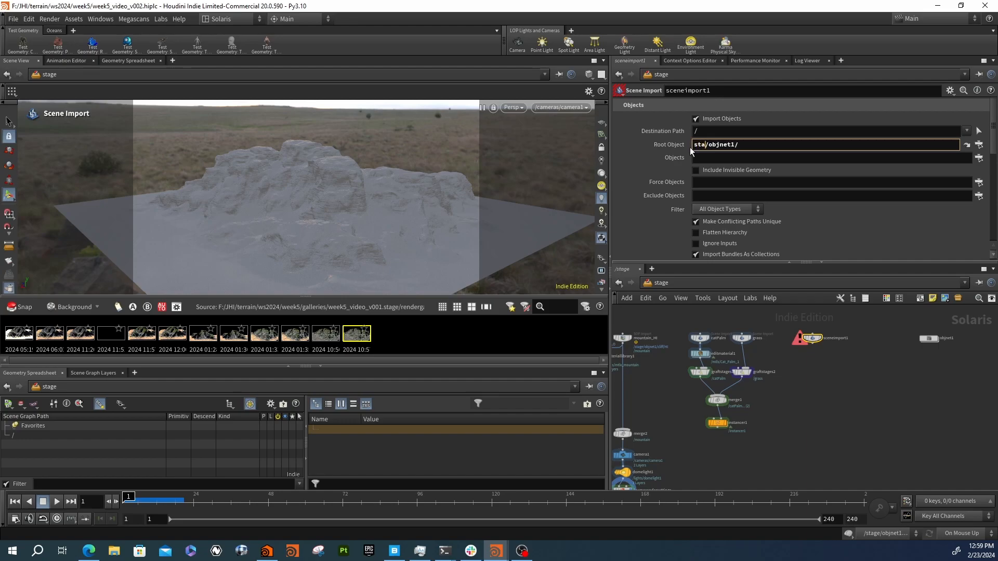
pyautogui.press('Return')
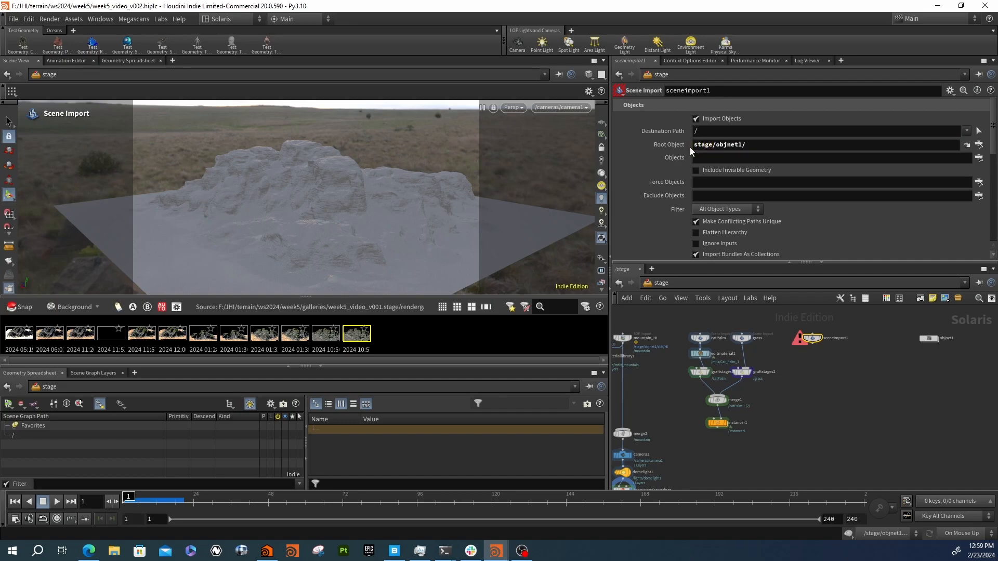
pyautogui.click(697, 145)
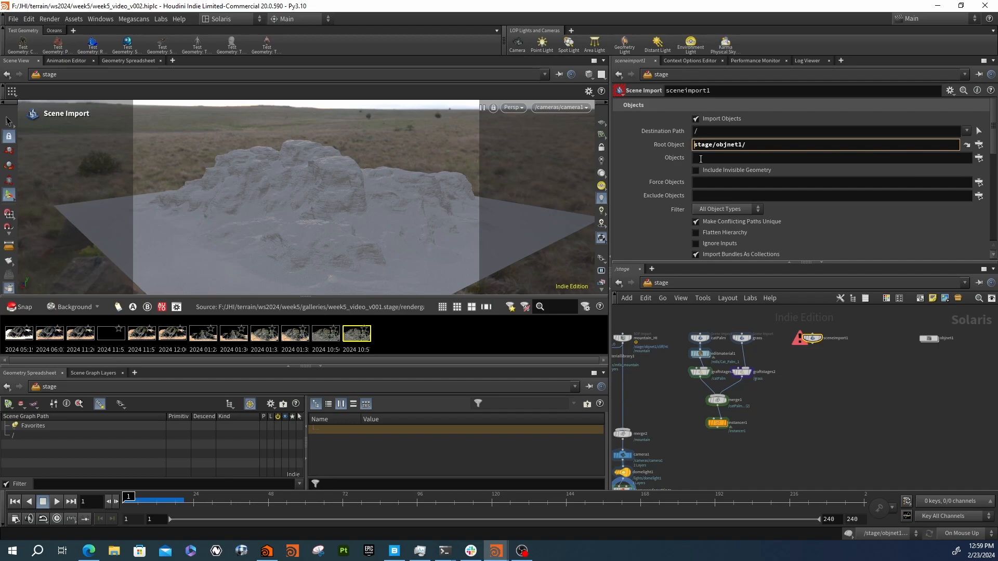
pyautogui.write('/')
pyautogui.press('Return')
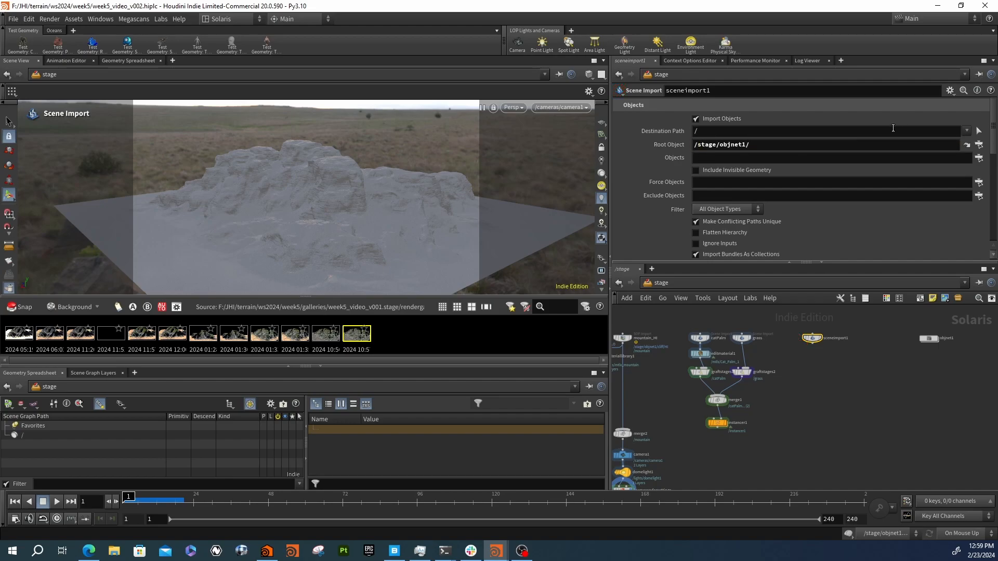
# - Pick objnet1 from the stage as the Scene Import's Root Object (../objnet1) and set Objects to pyramid
pyautogui.click(979, 157)
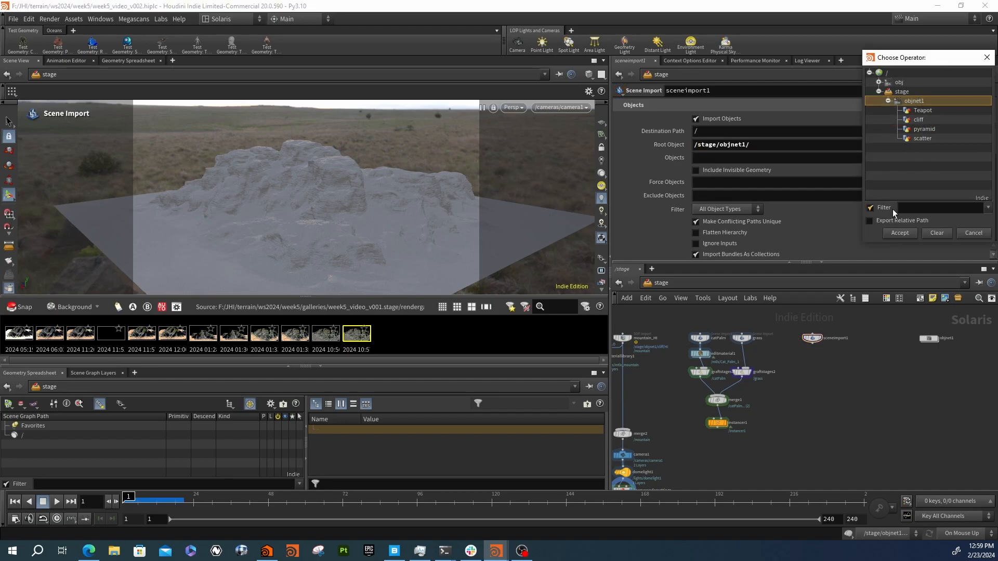
pyautogui.click(891, 233)
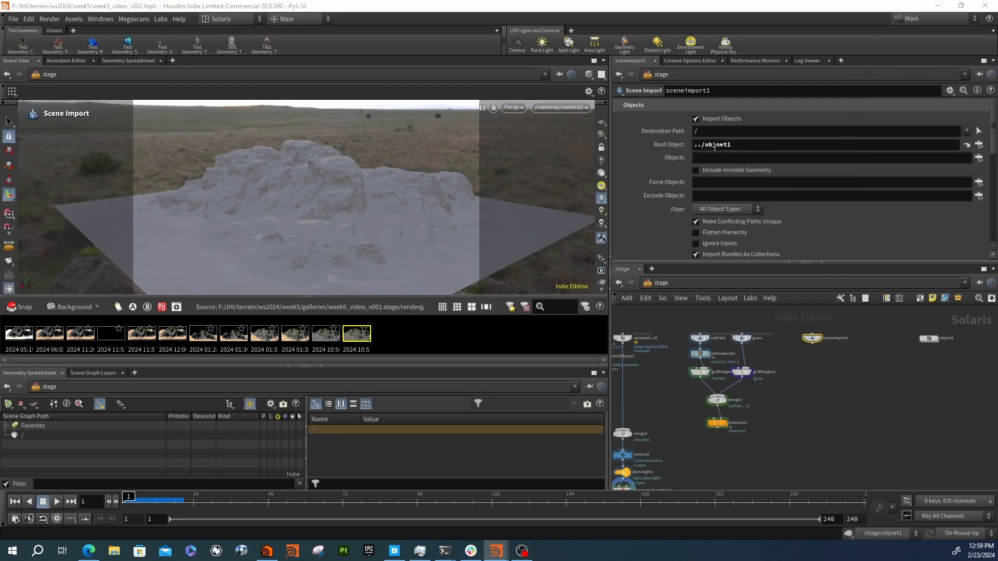
pyautogui.click(976, 159)
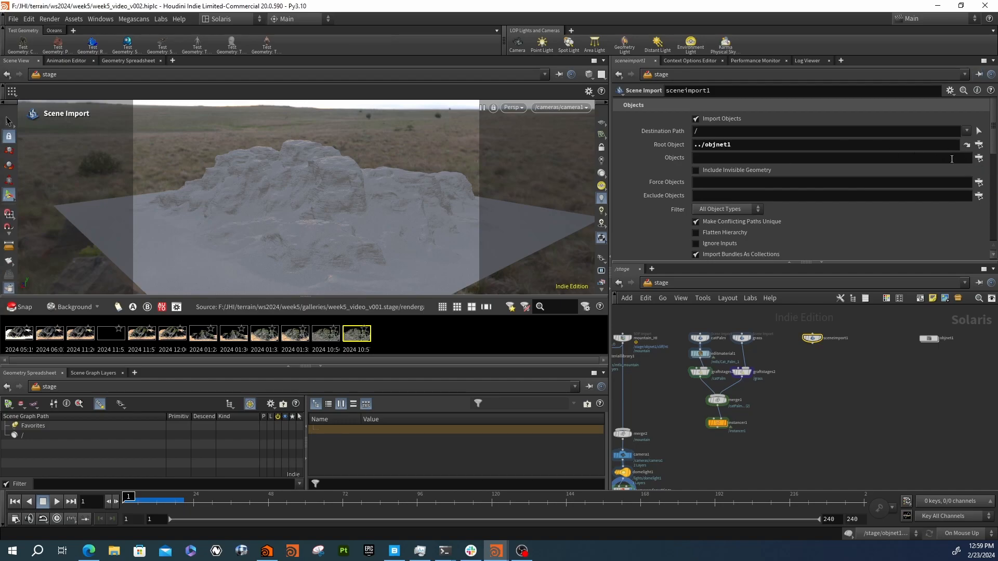
pyautogui.click(753, 159)
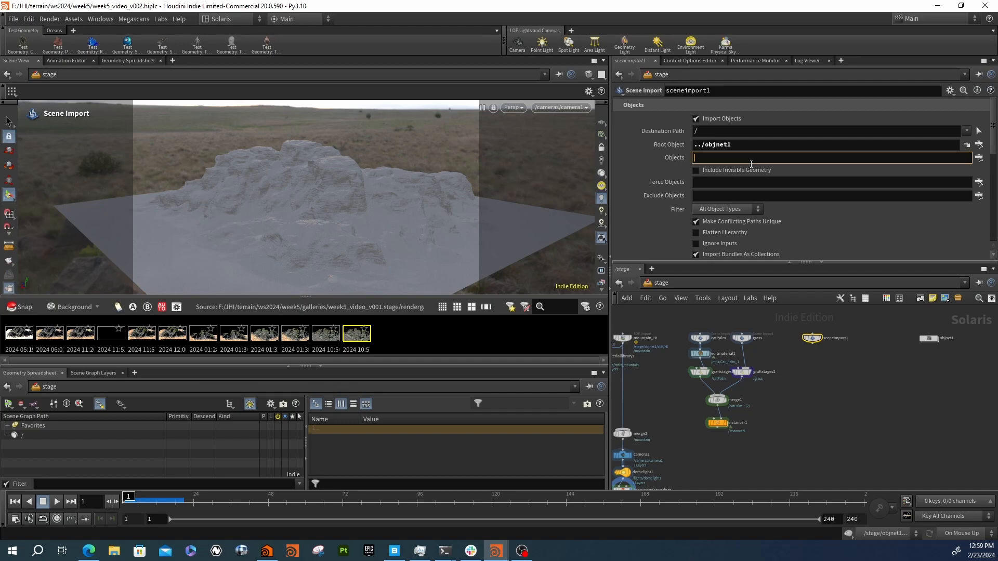
pyautogui.write('pyramid')
pyautogui.press('Return')
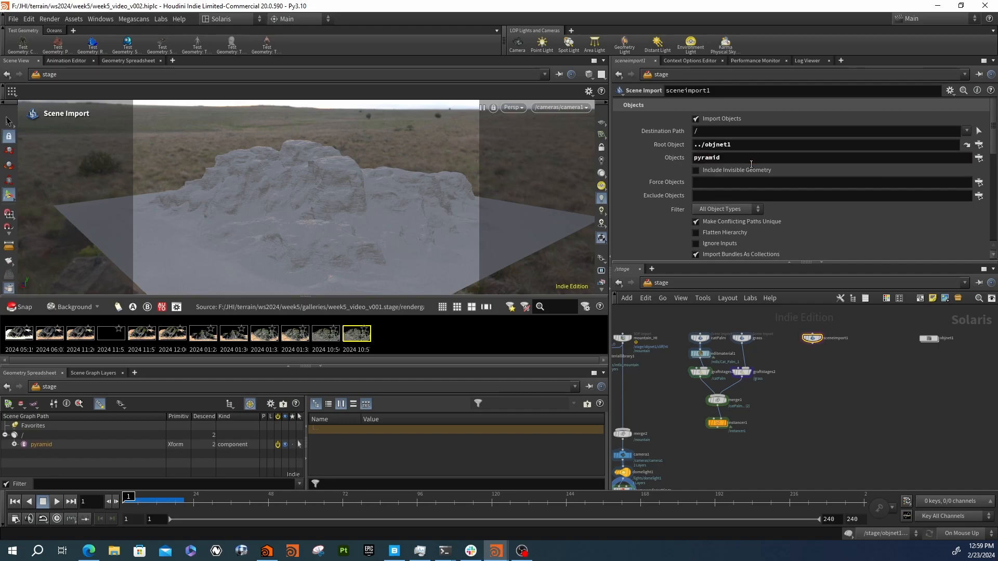
# - Display the pyramid Scene Import and expand its pyramid primitive in the scene graph
pyautogui.click(821, 339)
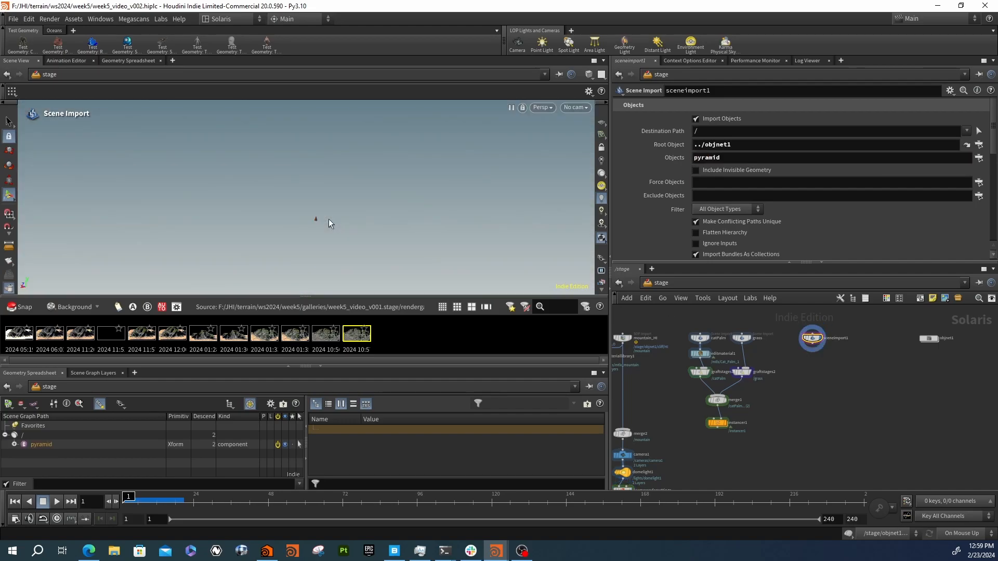
pyautogui.scroll(3, 844, 344)
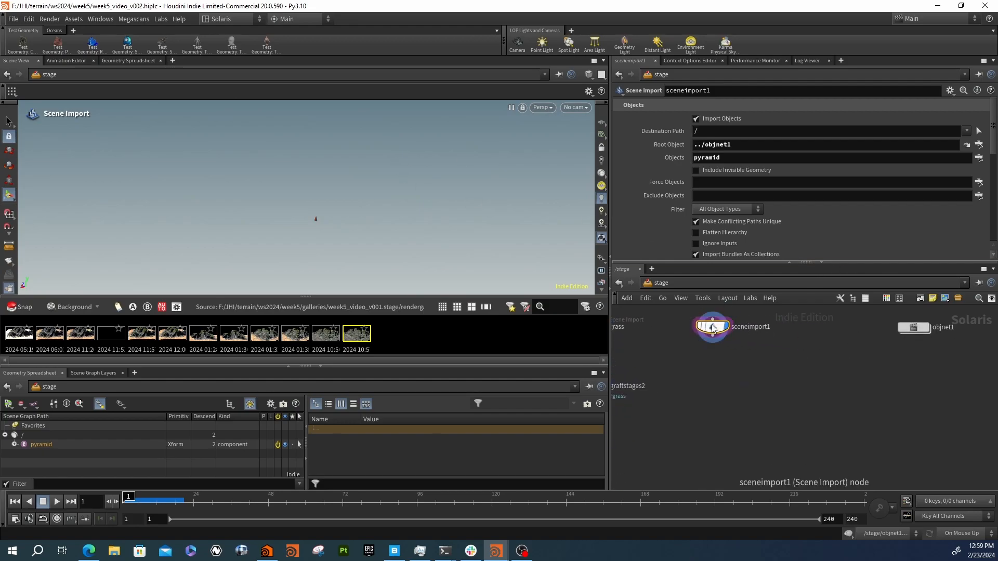
pyautogui.click(14, 445)
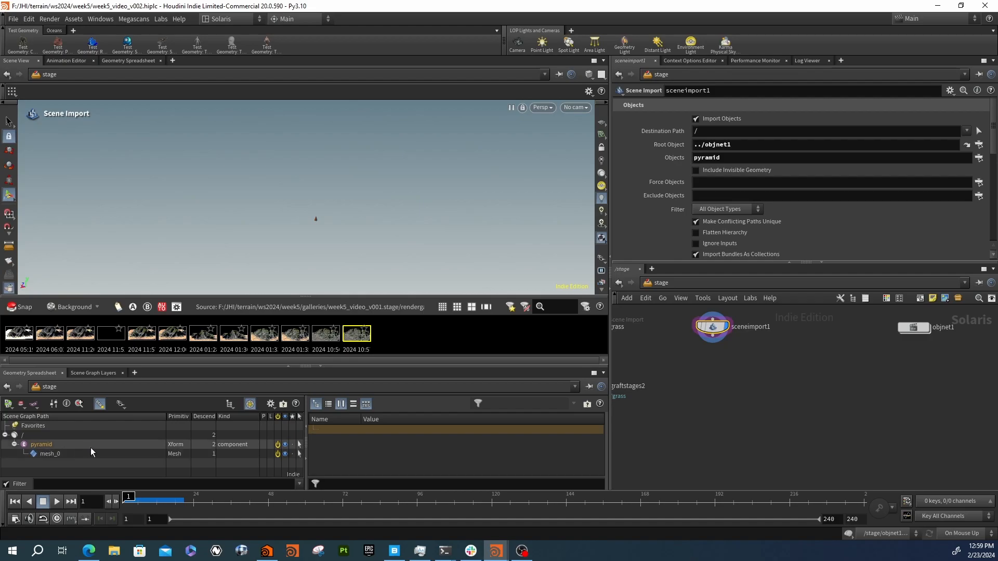
# - Duplicate the pyramid Scene Import beside the original, display the copy and set its Objects to Teapot
pyautogui.hotkey('ctrl', 'c')
pyautogui.hotkey('ctrl', 'v')
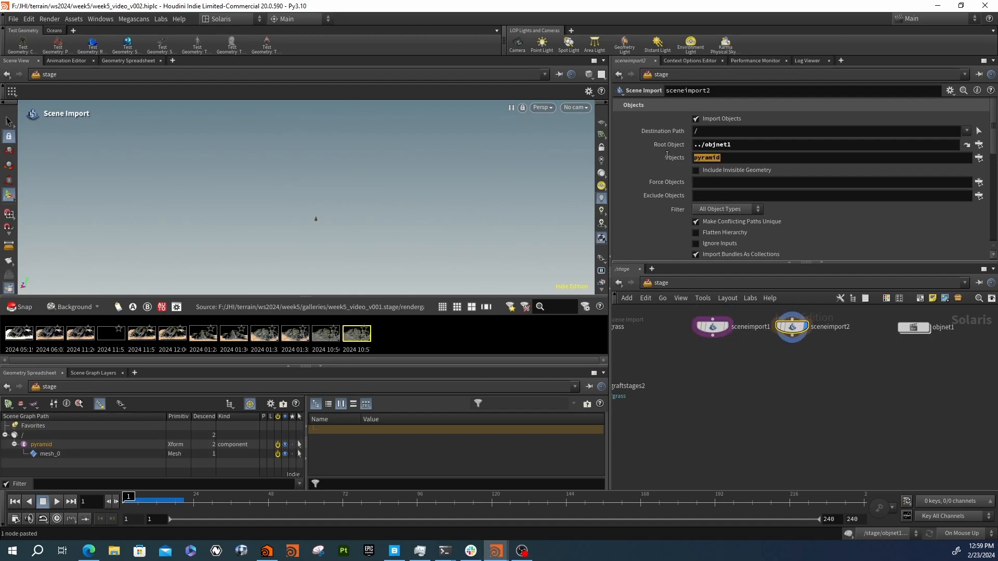
pyautogui.write('Teapot')
pyautogui.press('Return')
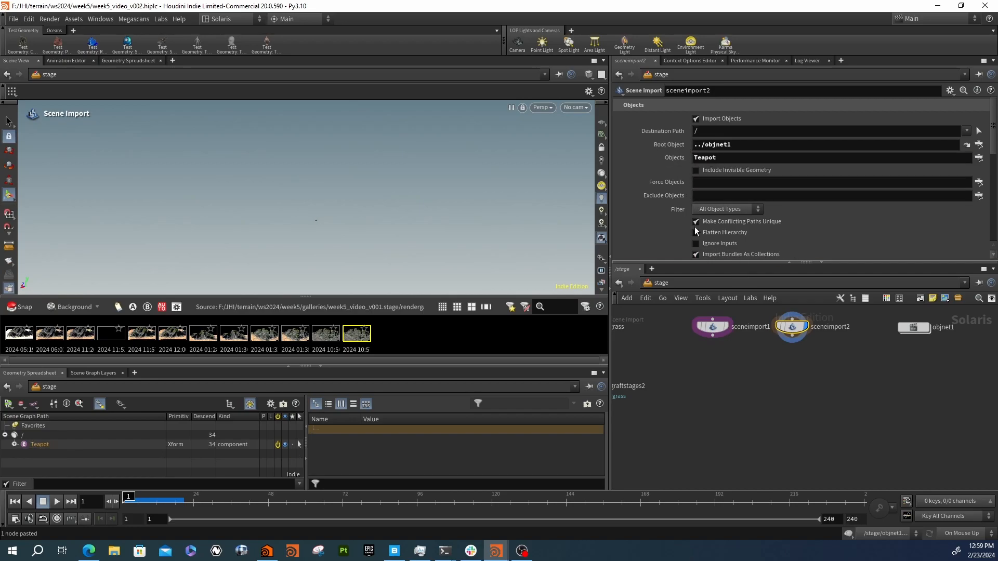
# - Select the seven nodes of the old palm and grass instancing branch and move them away from the new Scene Imports
pyautogui.scroll(-3, 760, 370)
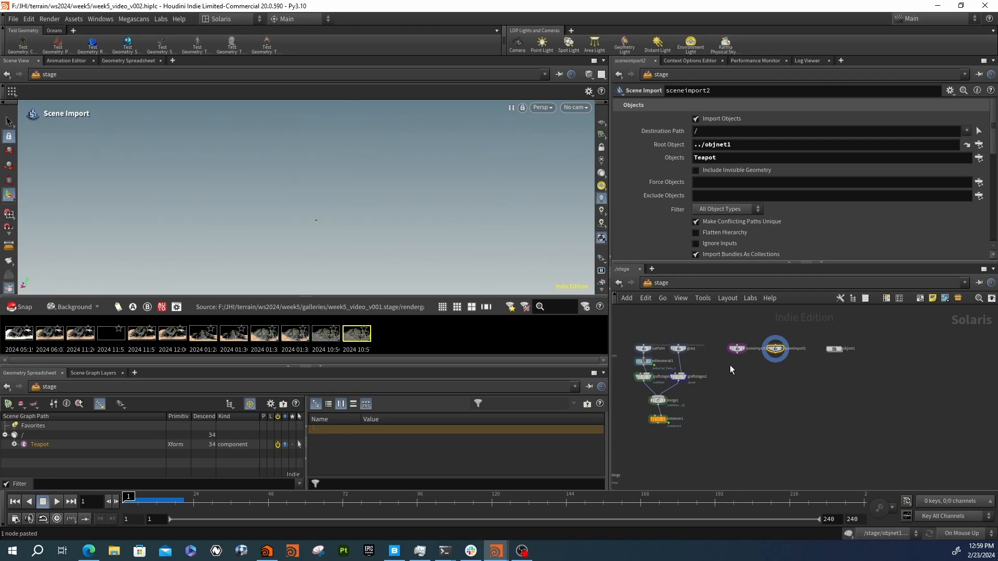
pyautogui.scroll(2, 730, 364)
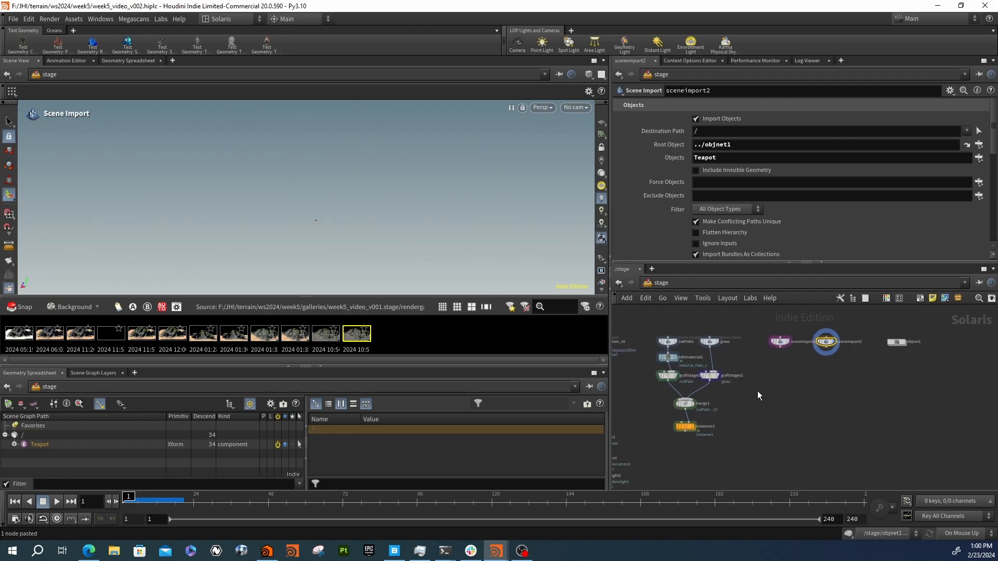
pyautogui.scroll(-3, 756, 391)
pyautogui.moveTo(779, 355); pyautogui.dragTo(660, 438)
pyautogui.scroll(3, 887, 413)
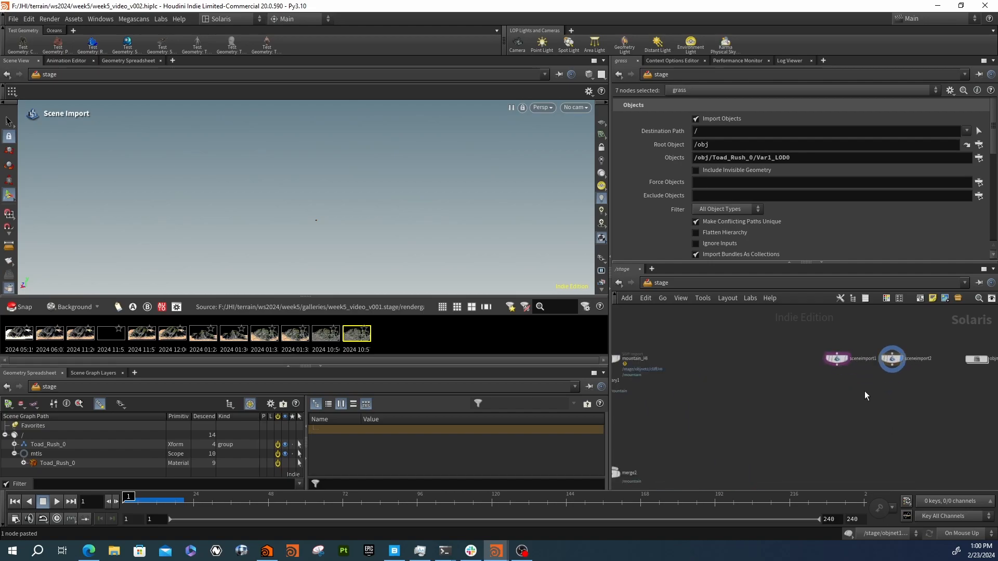
# - Add an Instancer node below the pyramid and Teapot Scene Import nodes
pyautogui.press('Tab')
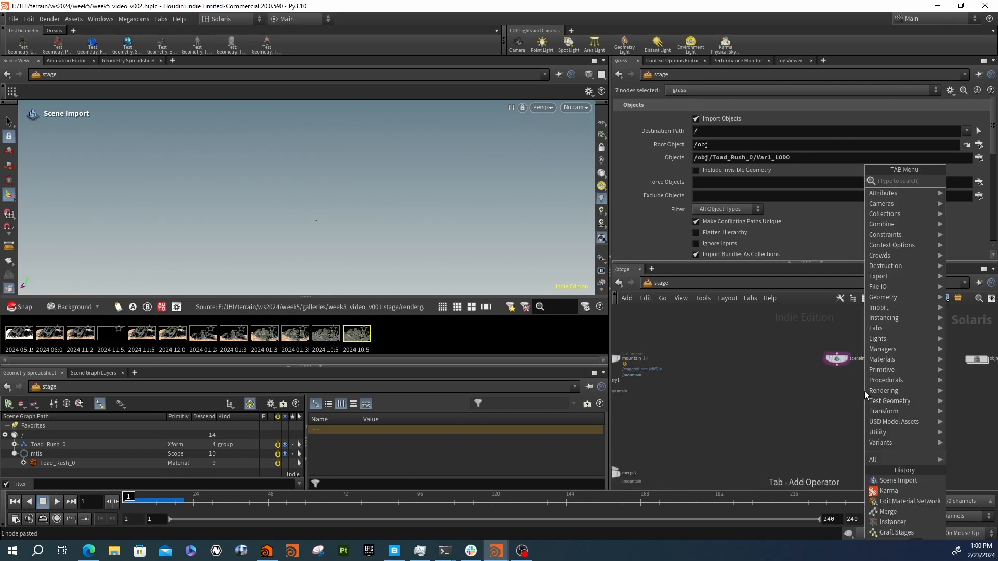
pyautogui.write('inst')
pyautogui.press('Return')
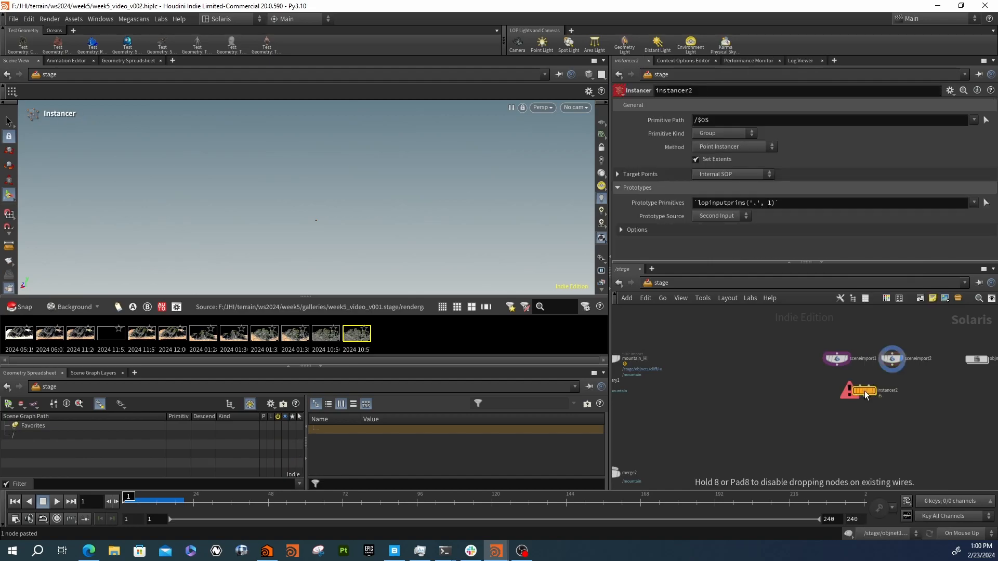
# - Connect the pyramid Scene Import to the new Instancer's second input, display the Instancer and check its error details
pyautogui.click(865, 391)
pyautogui.scroll(2, 865, 393)
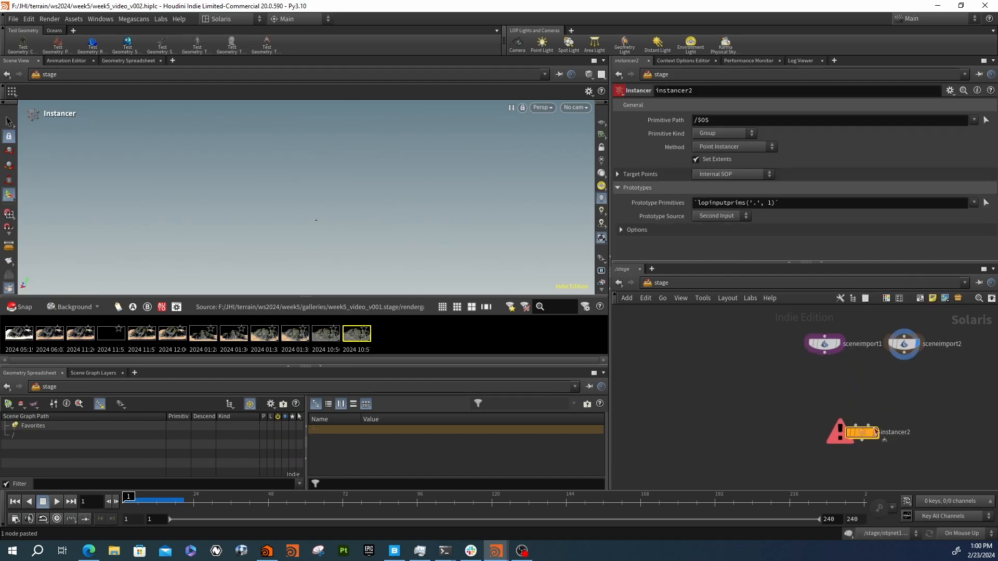
pyautogui.moveTo(860, 433); pyautogui.dragTo(829, 426)
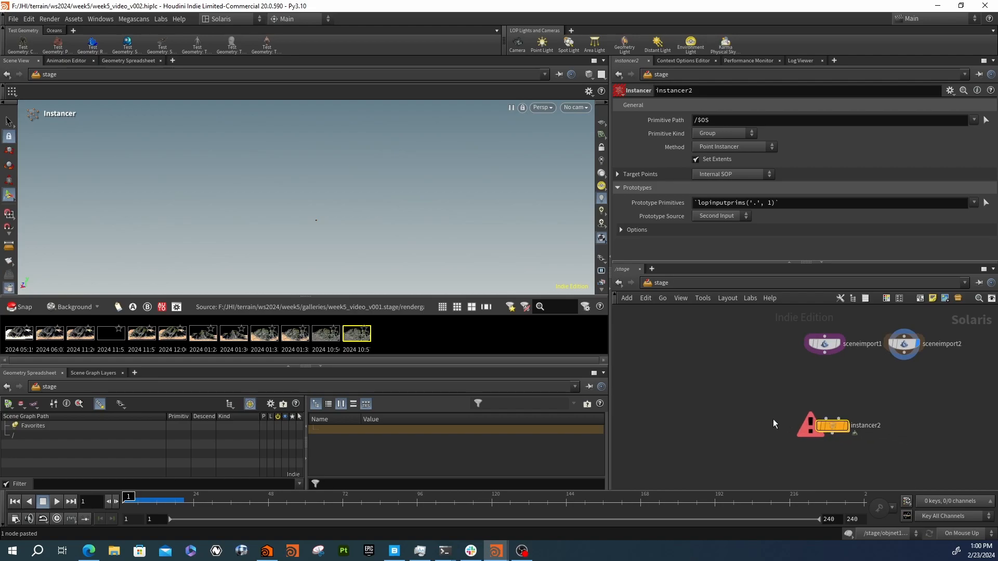
pyautogui.scroll(-3, 831, 415)
pyautogui.moveTo(827, 379); pyautogui.dragTo(836, 418)
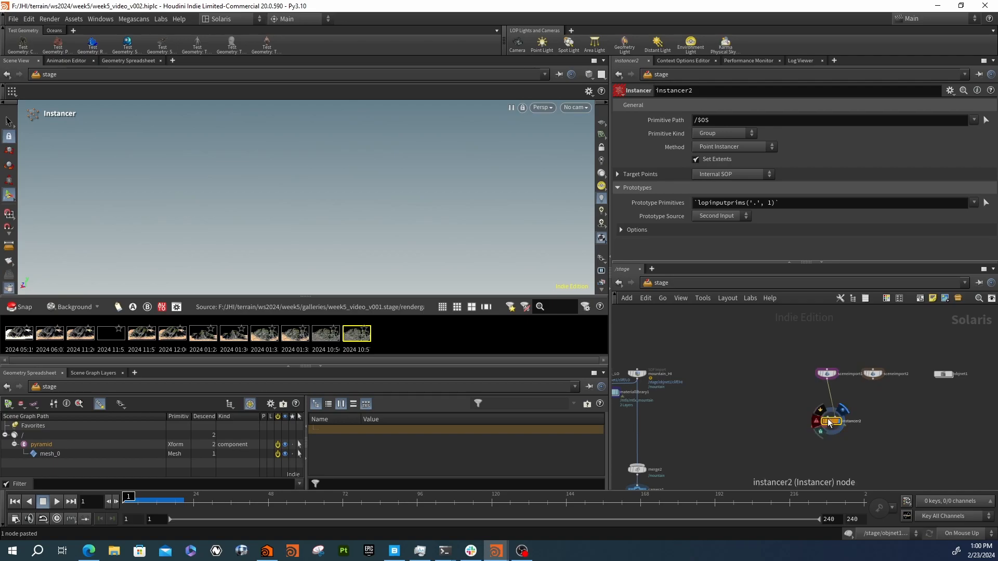
pyautogui.click(816, 421)
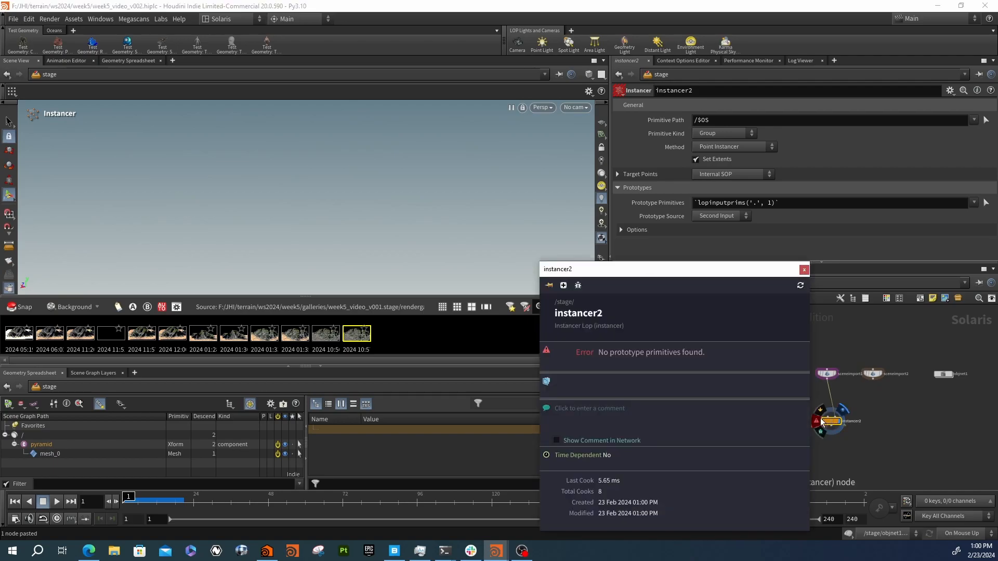
pyautogui.click(805, 271)
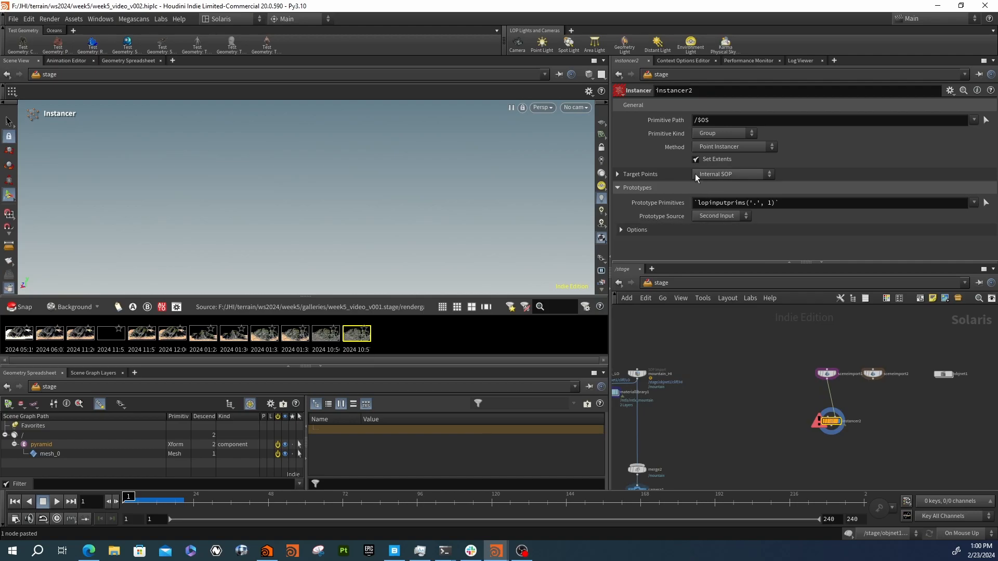
# - Set the Instancer's target point Location Source to External SOP and its SOP Path to PTS_Pyramid inside objnet1's scatter network
pyautogui.click(726, 174)
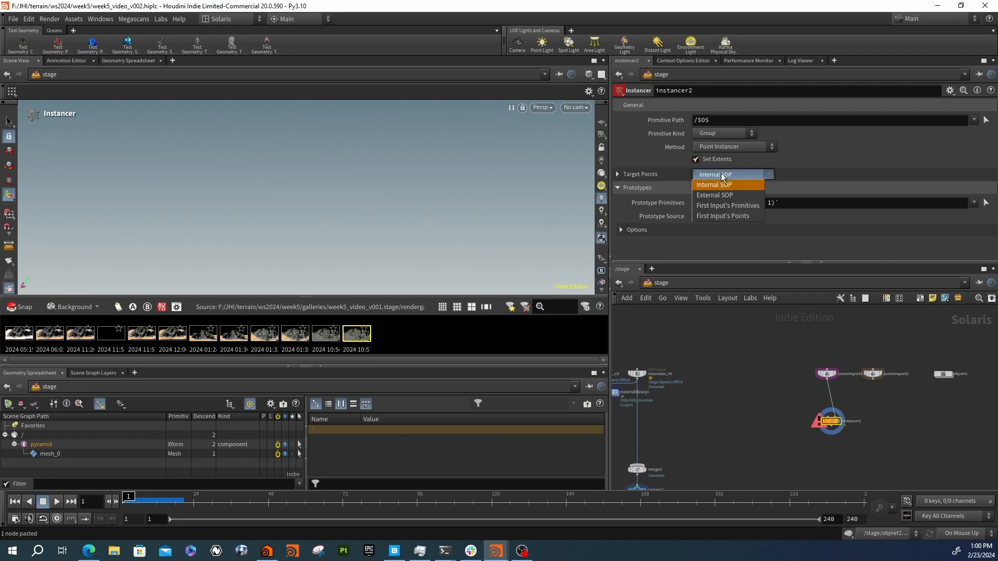
pyautogui.click(715, 195)
pyautogui.click(645, 175)
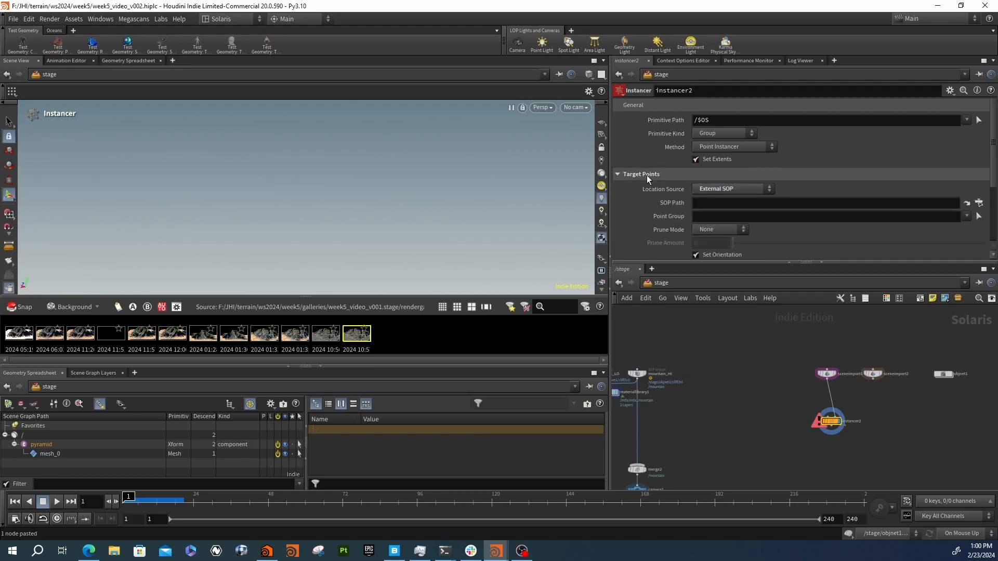
pyautogui.scroll(-1, 649, 177)
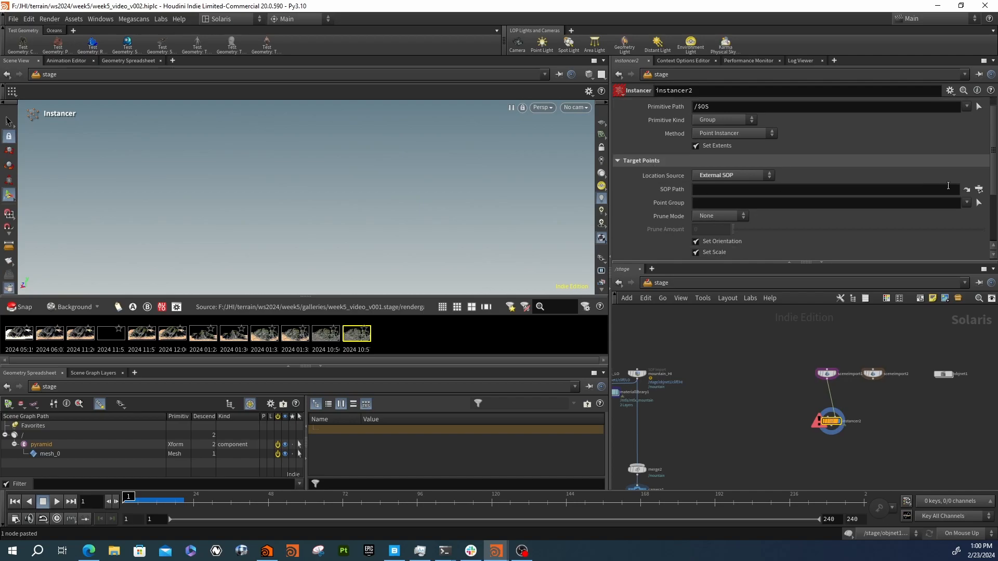
pyautogui.click(979, 189)
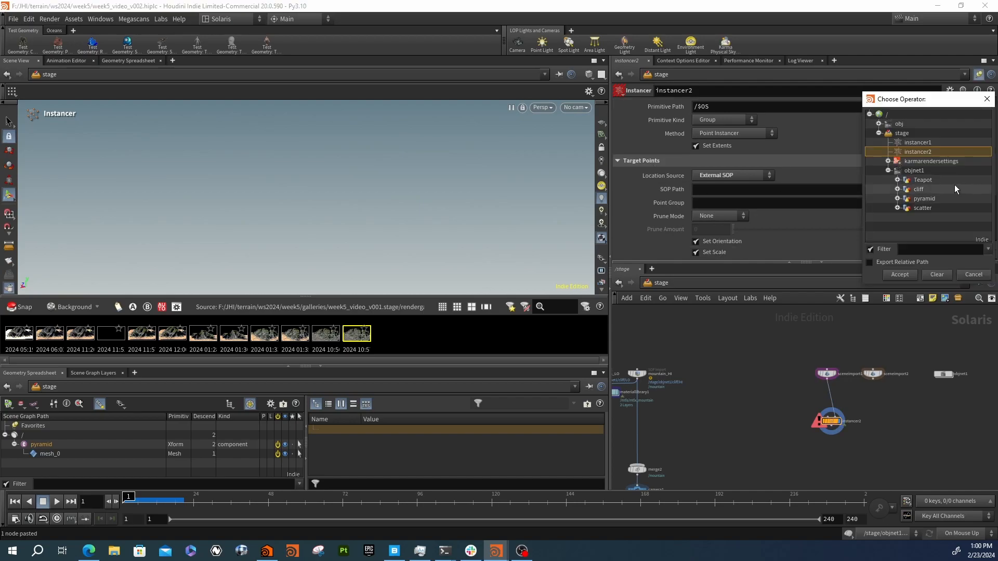
pyautogui.click(897, 208)
pyautogui.scroll(-2, 900, 209)
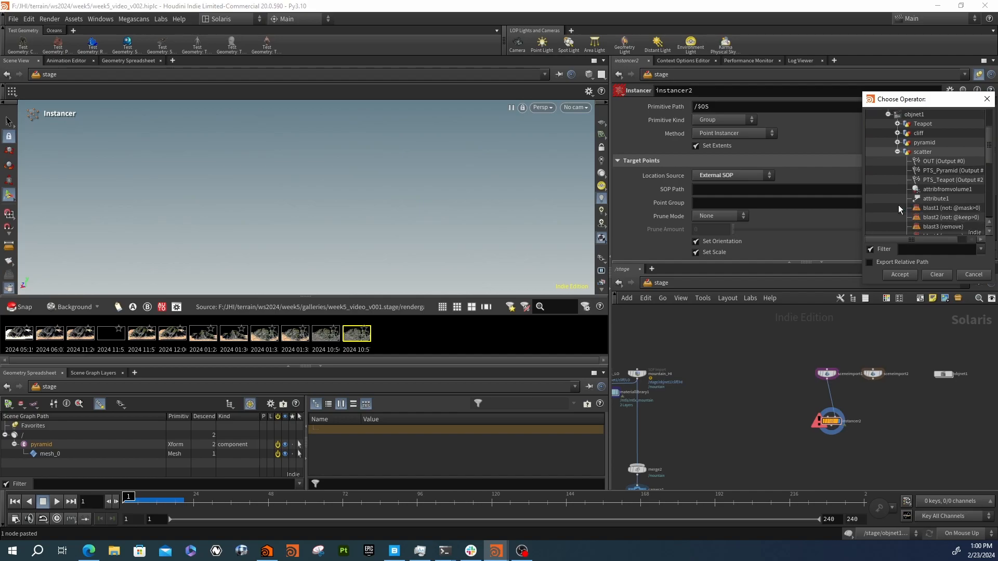
pyautogui.click(934, 171)
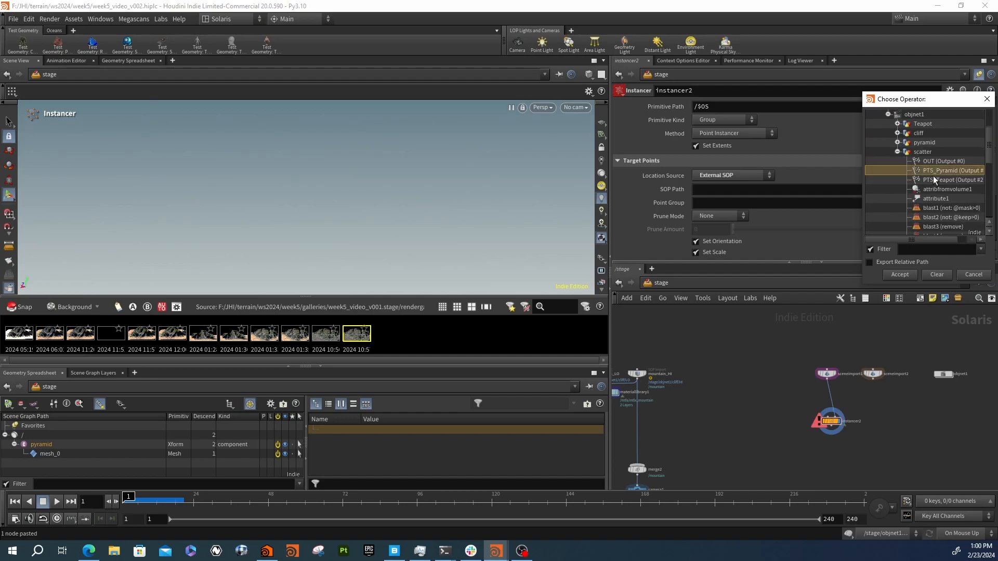
pyautogui.click(893, 274)
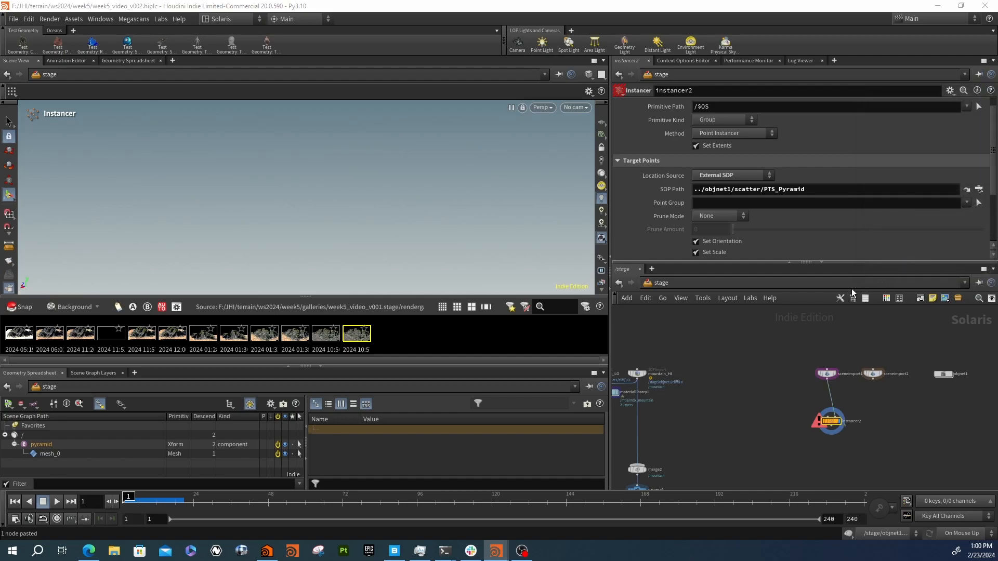
# - Enable Use Entire Stage as Prototype in the Instancer's prototype options
pyautogui.scroll(2, 832, 426)
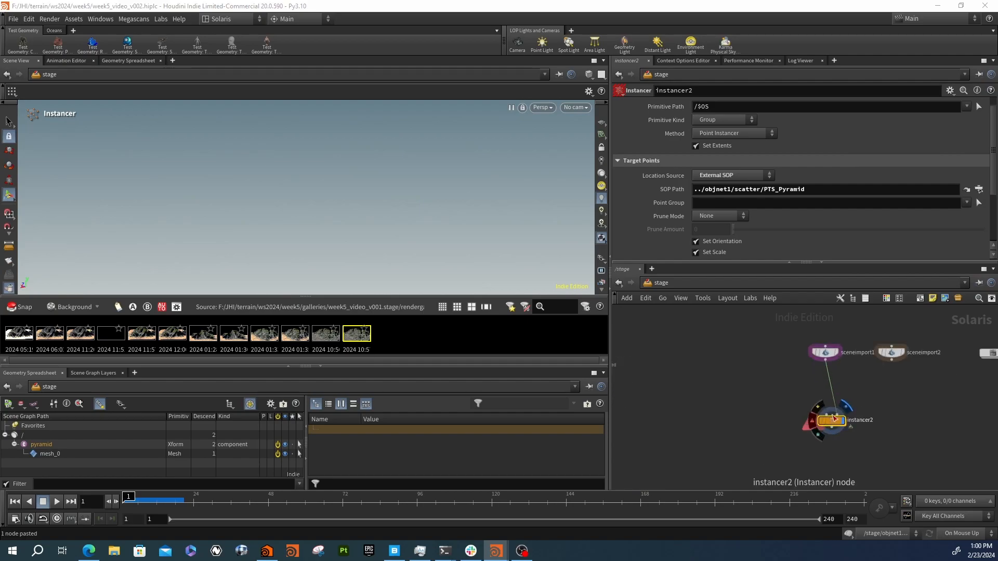
pyautogui.click(831, 354)
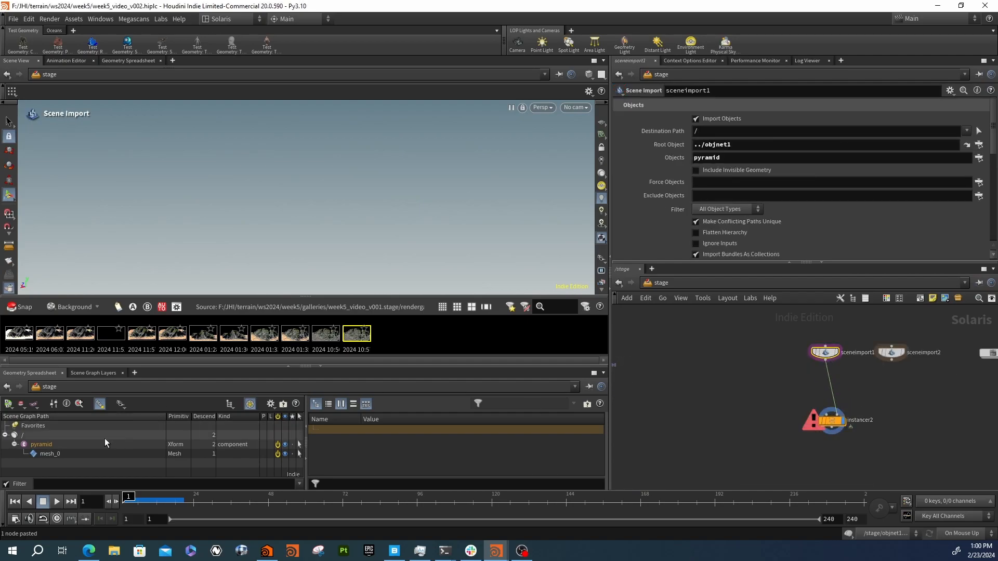
pyautogui.click(831, 419)
pyautogui.scroll(-3, 660, 204)
pyautogui.scroll(-1, 661, 208)
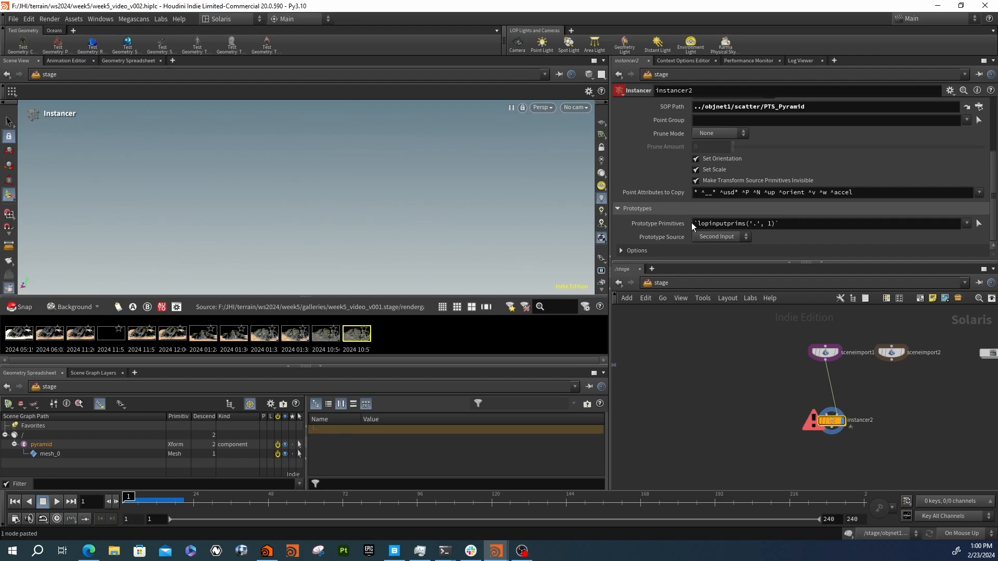
pyautogui.click(669, 223)
pyautogui.click(668, 223)
pyautogui.click(650, 249)
pyautogui.scroll(-3, 655, 232)
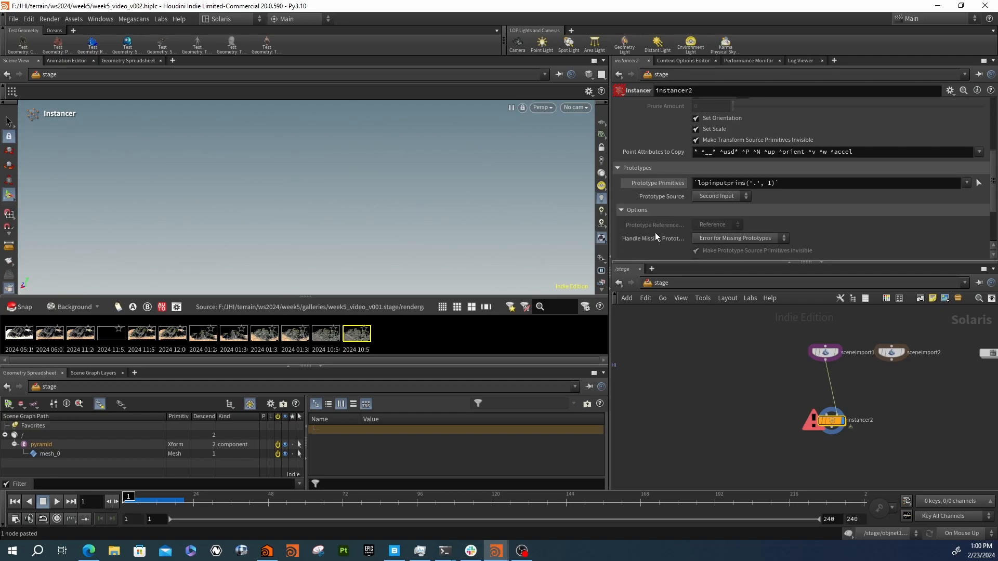
pyautogui.scroll(-1, 656, 234)
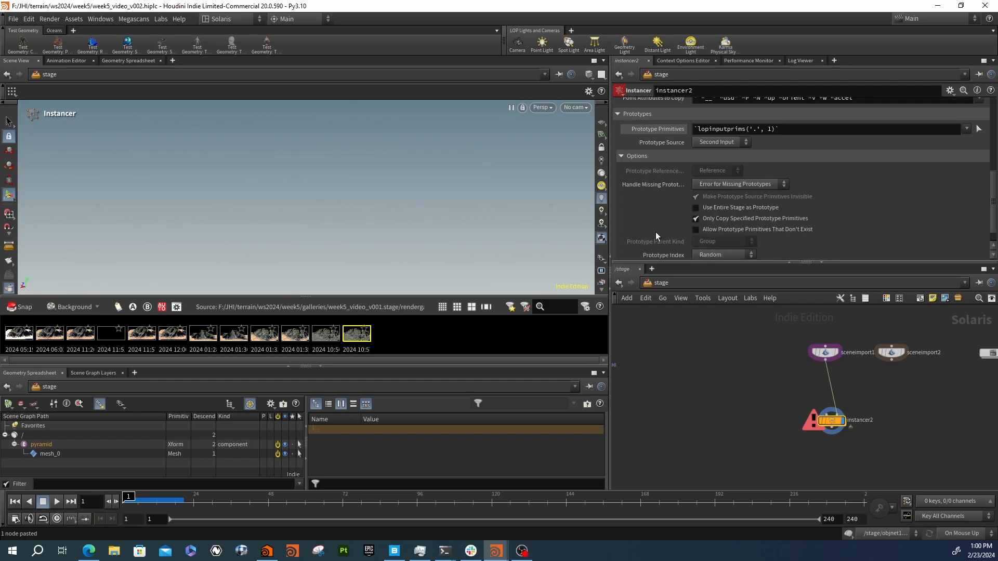
pyautogui.scroll(-1, 656, 231)
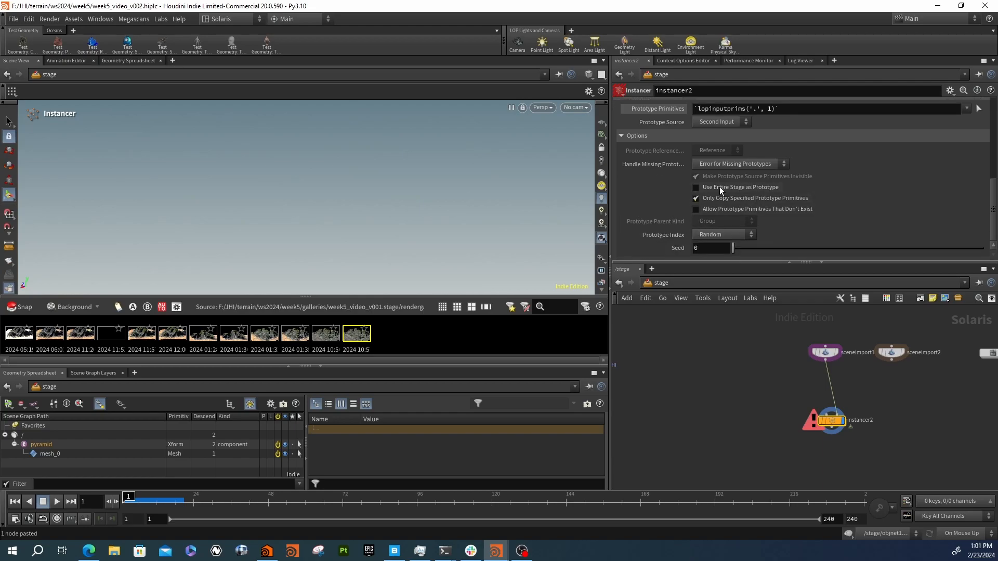
pyautogui.click(696, 187)
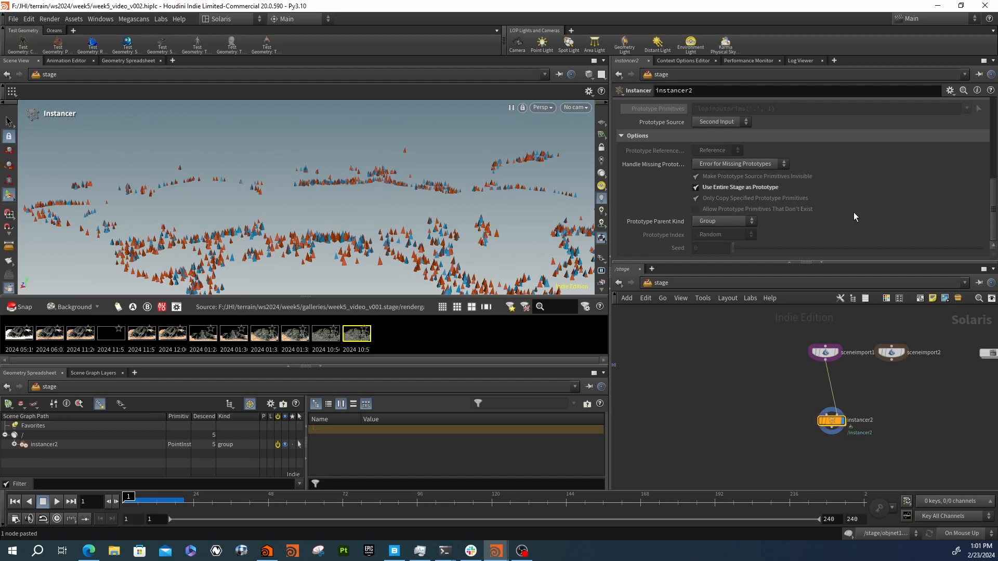
# - Read the help for Use Entire Stage as Prototype and examine the pyramid instances from closer up
pyautogui.moveTo(718, 189)
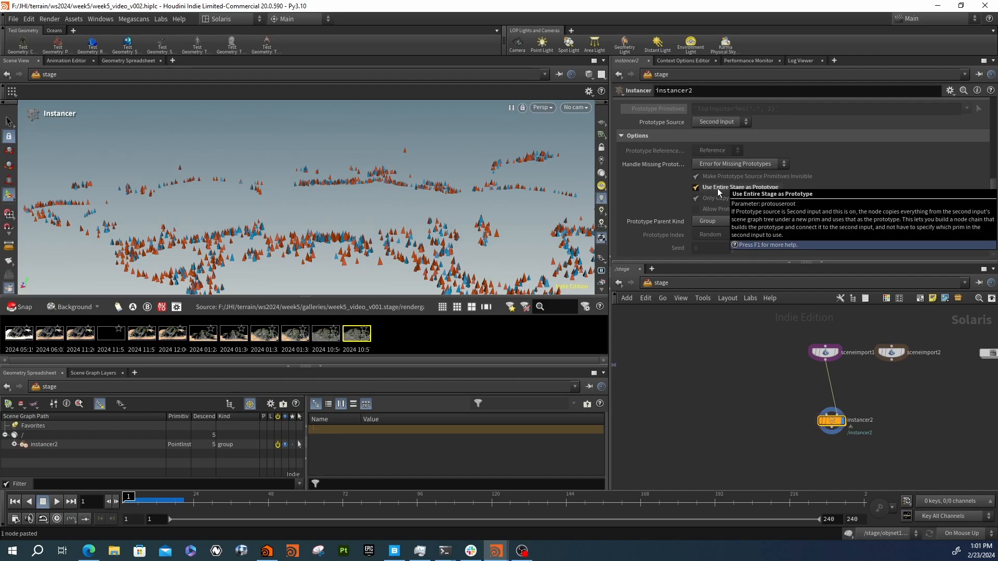
pyautogui.scroll(4, 735, 164)
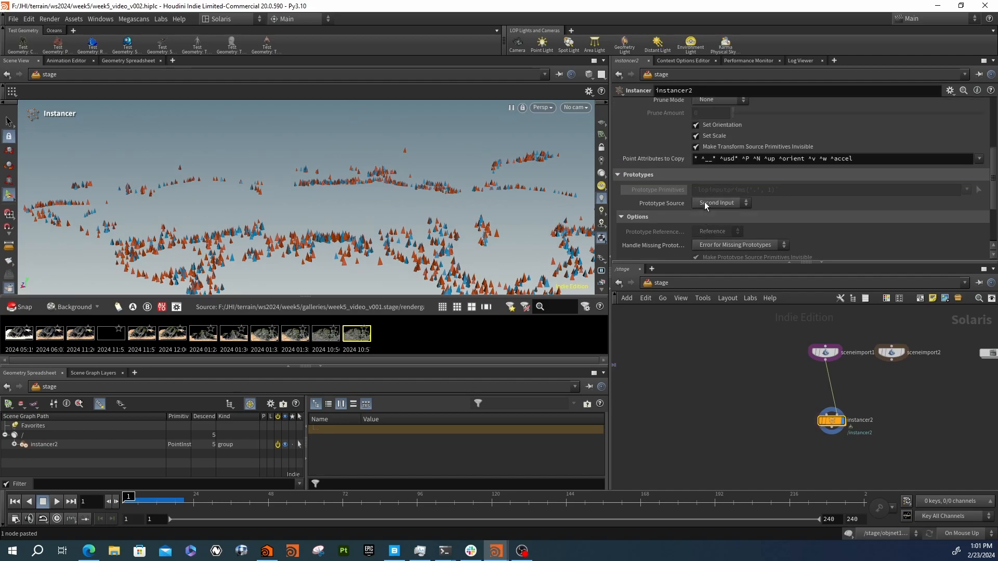
pyautogui.scroll(-4, 685, 213)
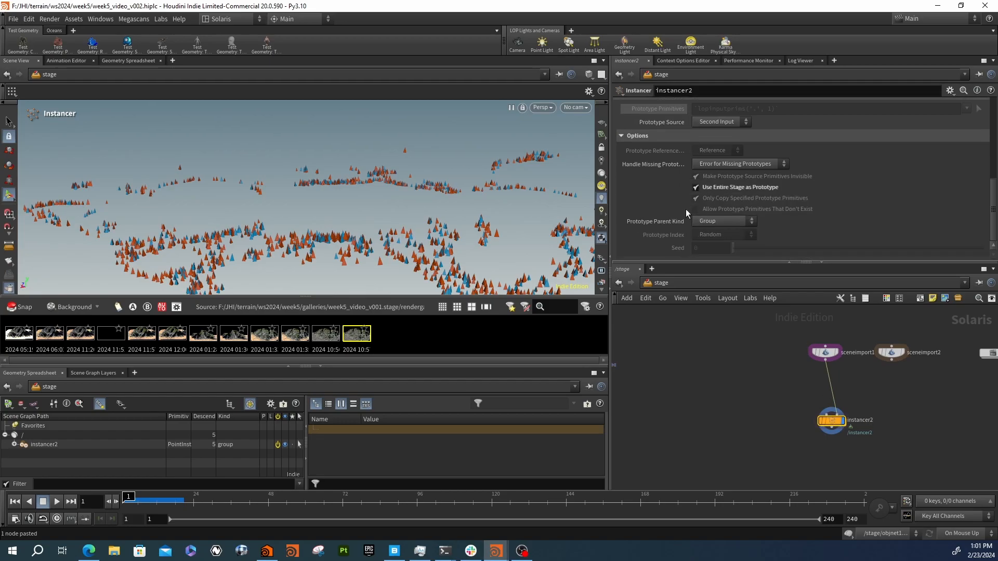
pyautogui.keyDown('alt'); pyautogui.moveTo(387, 206); pyautogui.dragTo(388, 261); pyautogui.keyUp('alt')
pyautogui.keyDown('alt'); pyautogui.moveTo(388, 260); pyautogui.dragTo(456, 176, button='middle'); pyautogui.keyUp('alt')
pyautogui.moveTo(457, 176); pyautogui.dragTo(485, 204)
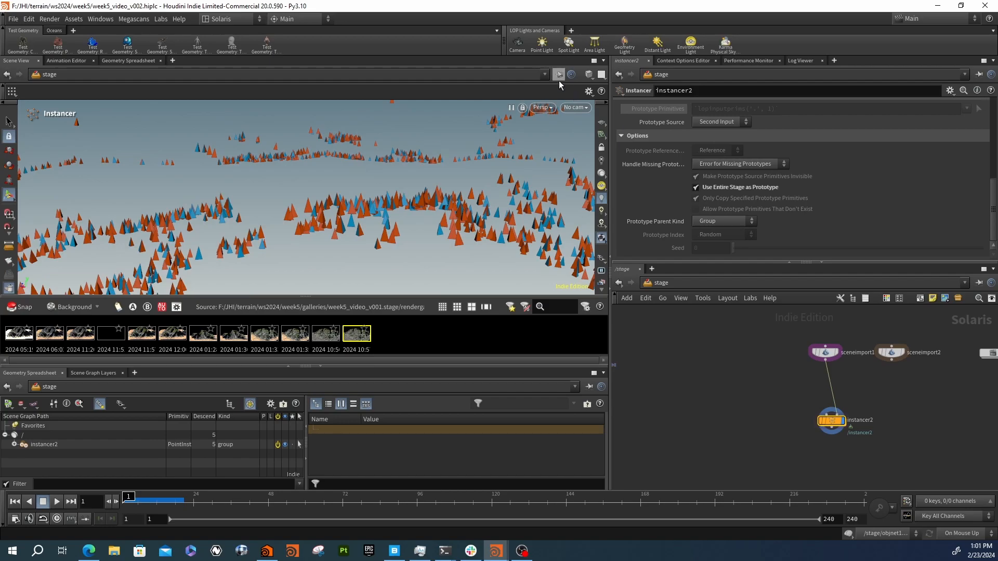
# - Try a Max Radius of 1.5 on scatteralign1 in objnet1's scatter network and inspect the resized pyramids
pyautogui.moveTo(750, 382); pyautogui.dragTo(715, 385, button='middle')
pyautogui.doubleClick(943, 355)
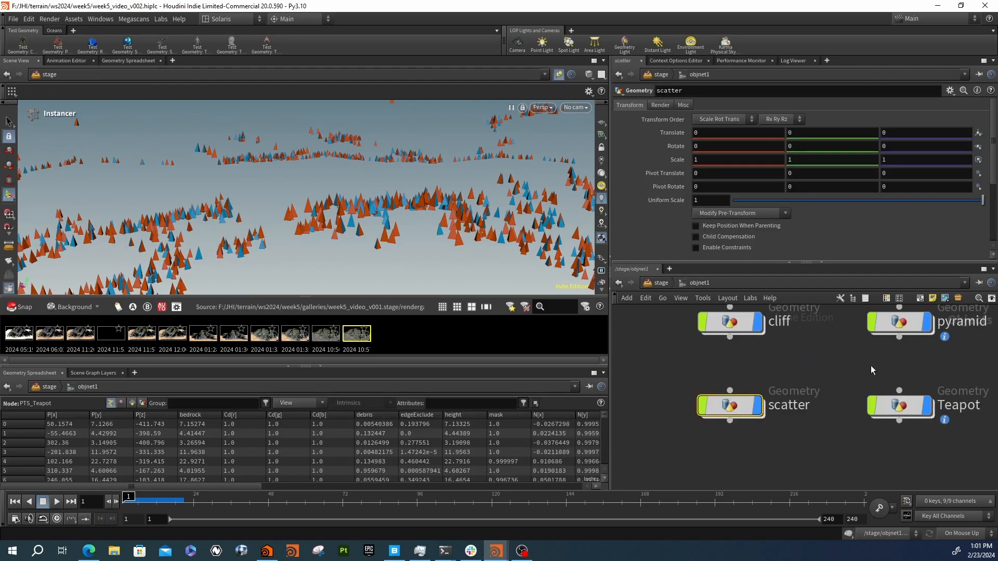
pyautogui.doubleClick(740, 409)
pyautogui.moveTo(759, 377); pyautogui.dragTo(741, 465, button='middle')
pyautogui.scroll(4, 680, 405)
pyautogui.click(756, 352)
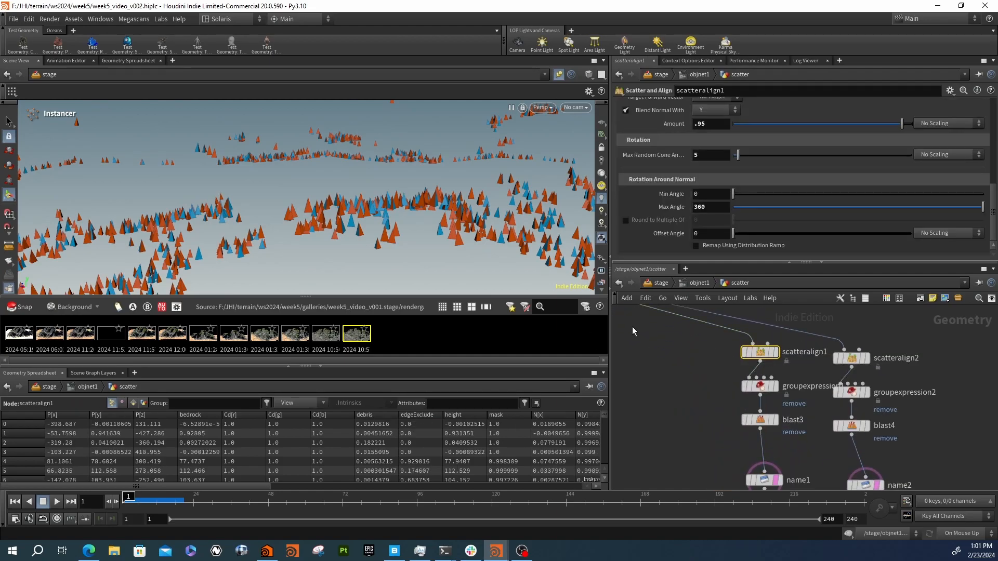
pyautogui.scroll(1, 647, 242)
pyautogui.scroll(-1, 648, 242)
pyautogui.scroll(5, 644, 216)
pyautogui.moveTo(710, 146); pyautogui.dragTo(699, 150)
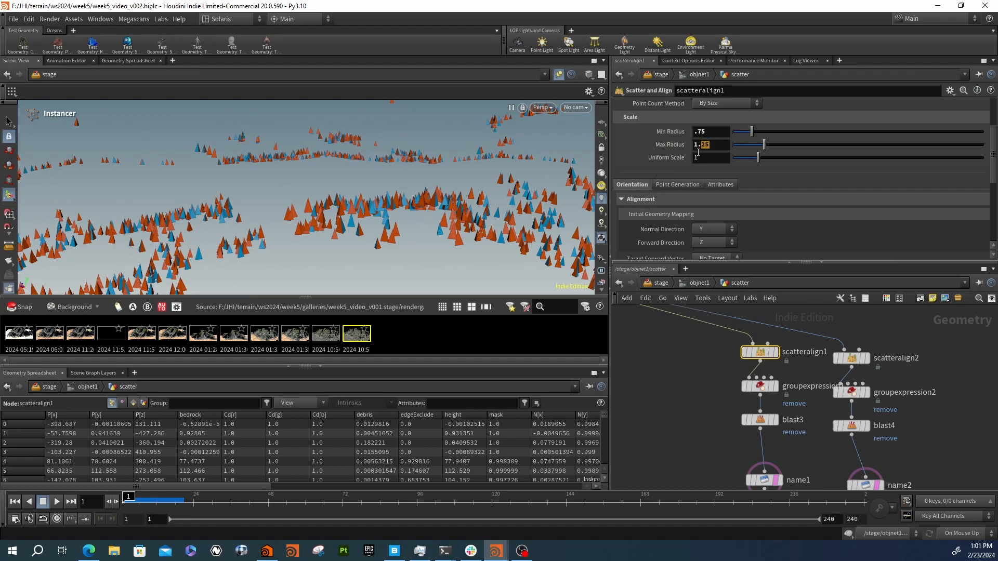
pyautogui.write('5')
pyautogui.press('Return')
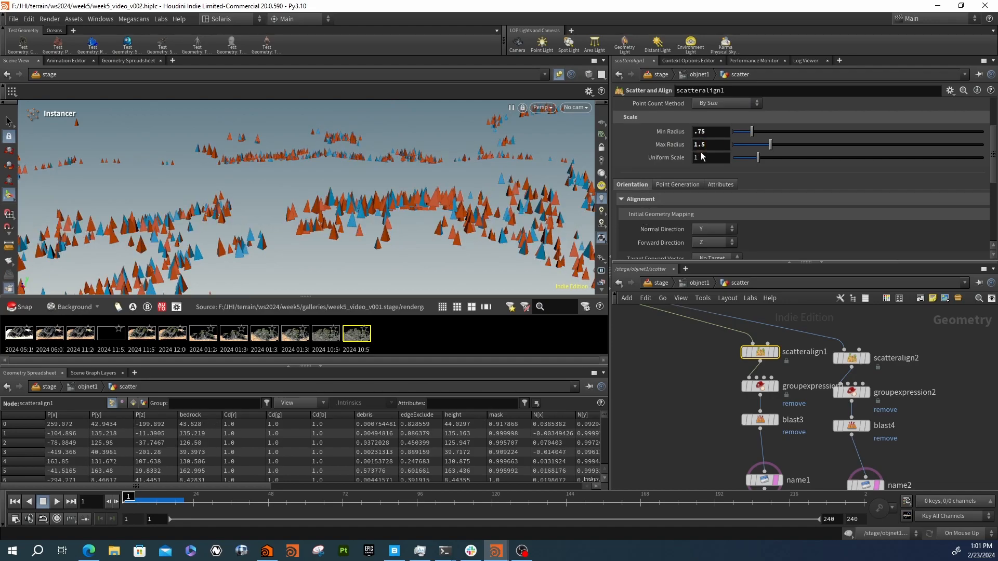
pyautogui.keyDown('alt'); pyautogui.moveTo(480, 204); pyautogui.dragTo(452, 231); pyautogui.keyUp('alt')
pyautogui.scroll(2, 653, 161)
pyautogui.scroll(2, 653, 160)
pyautogui.keyDown('alt'); pyautogui.moveTo(435, 196); pyautogui.dragTo(632, 174); pyautogui.keyUp('alt')
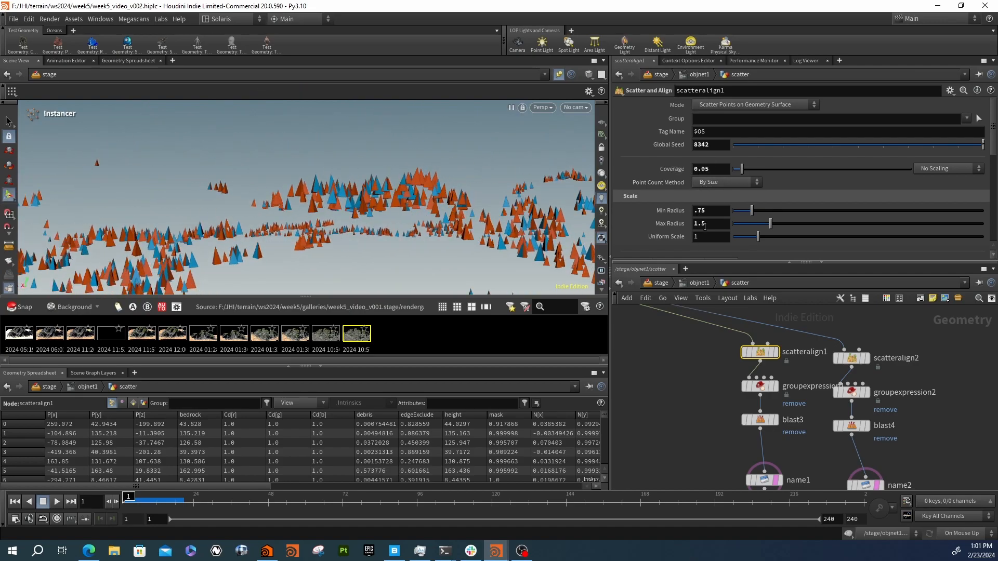
# - Set scatteralign1's Max Radius back to 1.25 and inspect the pyramid instances
pyautogui.moveTo(709, 227); pyautogui.dragTo(693, 227)
pyautogui.write('1.25')
pyautogui.press('Return')
pyautogui.keyDown('alt'); pyautogui.moveTo(299, 151); pyautogui.dragTo(333, 256); pyautogui.keyUp('alt')
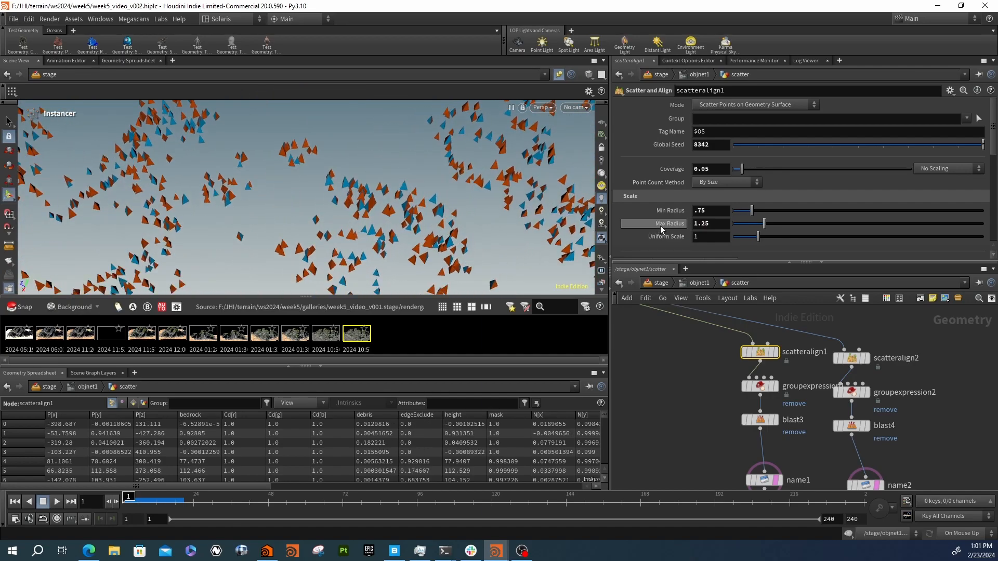
pyautogui.scroll(-2, 662, 231)
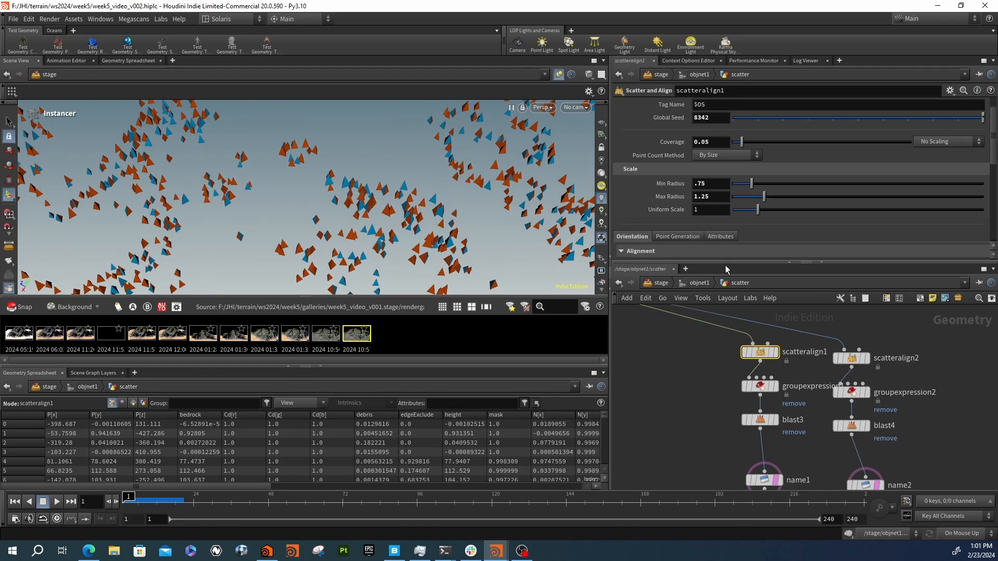
pyautogui.keyDown('alt'); pyautogui.moveTo(375, 203); pyautogui.dragTo(404, 185); pyautogui.keyUp('alt')
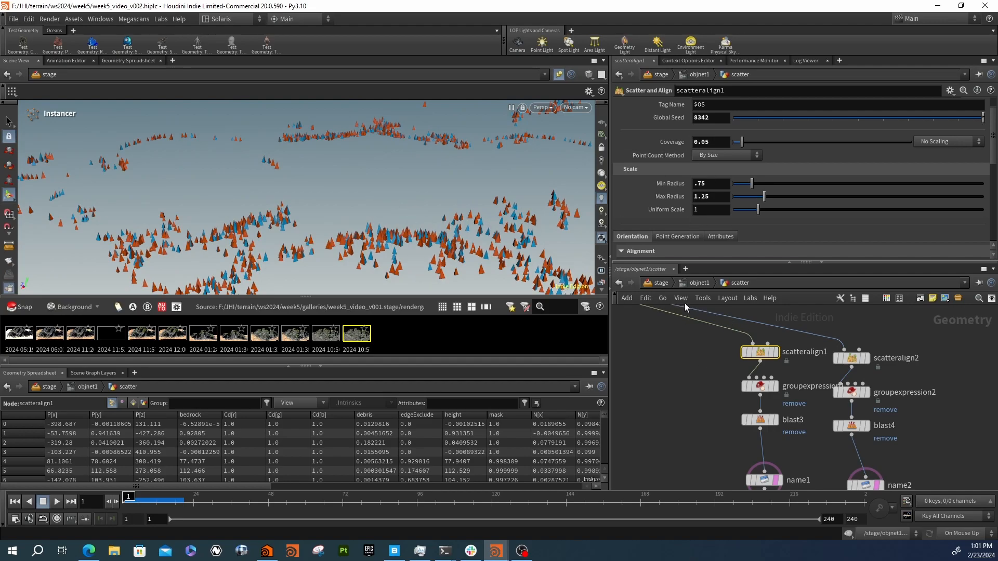
# - Add a Merge node in the stage network that combines sceneimport1 and sceneimport2 and feeds instancer2's second input
pyautogui.click(663, 283)
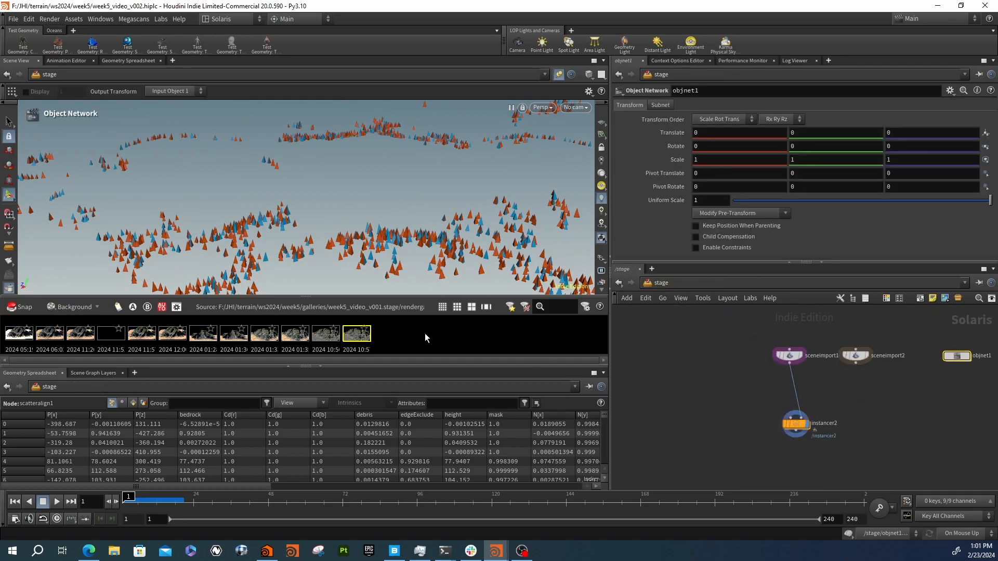
pyautogui.moveTo(769, 424); pyautogui.dragTo(720, 403, button='middle')
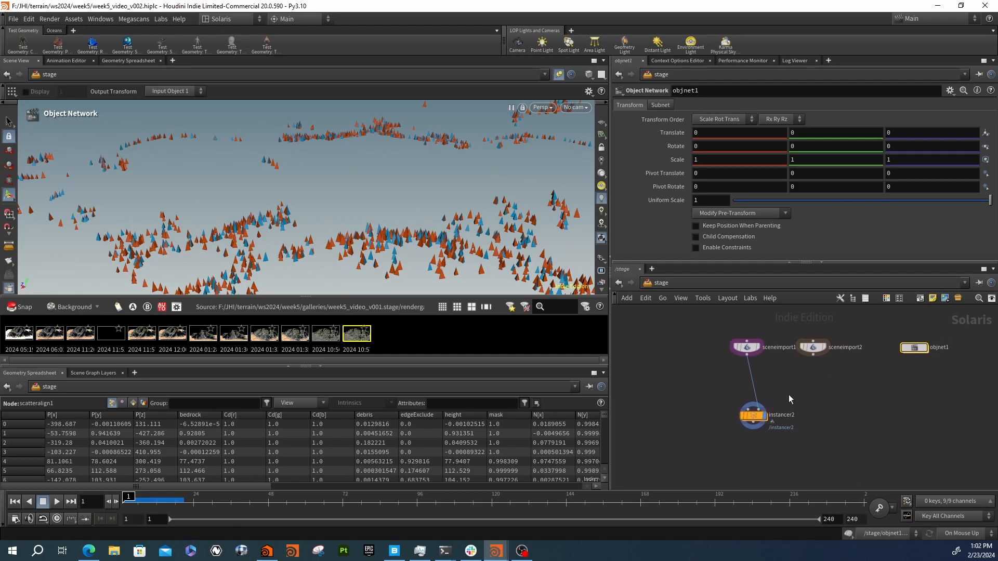
pyautogui.click(754, 419)
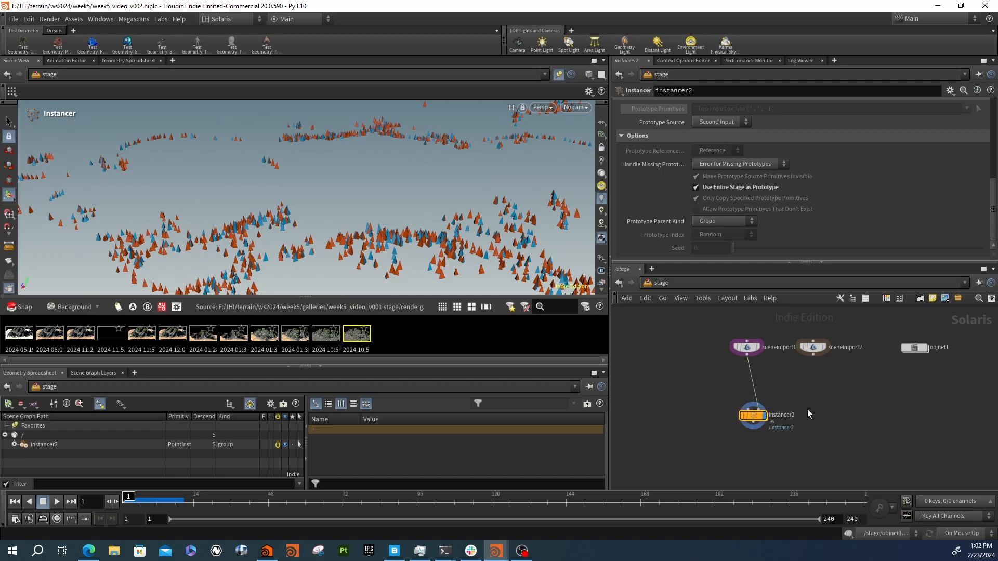
pyautogui.click(756, 407)
pyautogui.press('Tab')
pyautogui.write('mer')
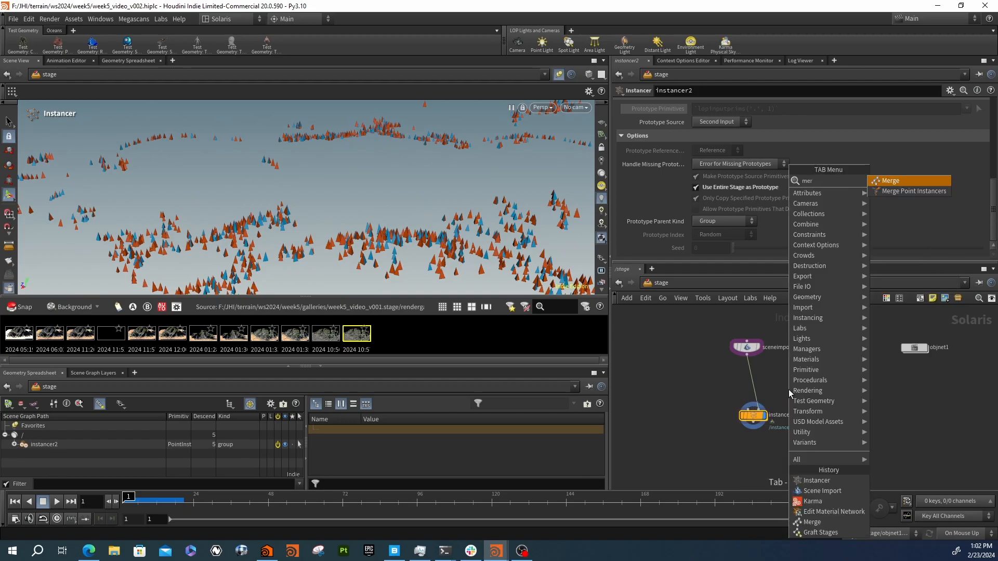
pyautogui.press('Return')
pyautogui.click(763, 394)
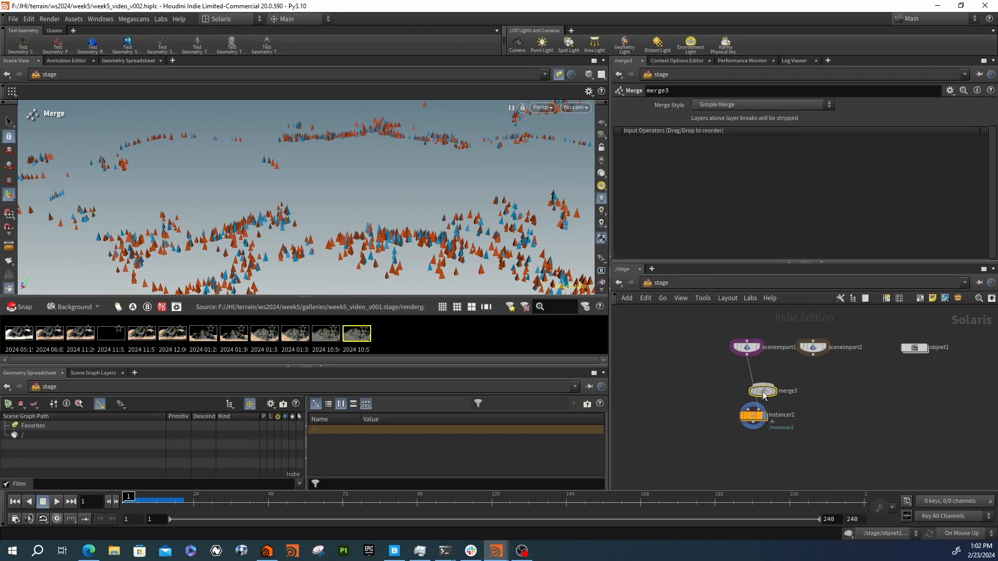
pyautogui.moveTo(813, 355); pyautogui.dragTo(762, 385)
pyautogui.moveTo(757, 424)
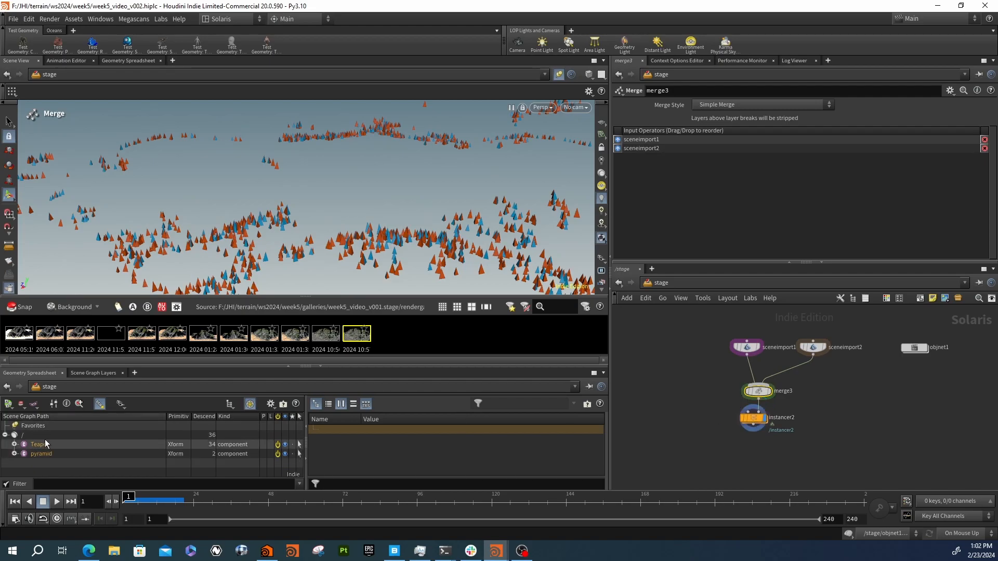
# - Select instancer2 and examine its instances from closer up for teapots combined with the pyramids
pyautogui.click(753, 417)
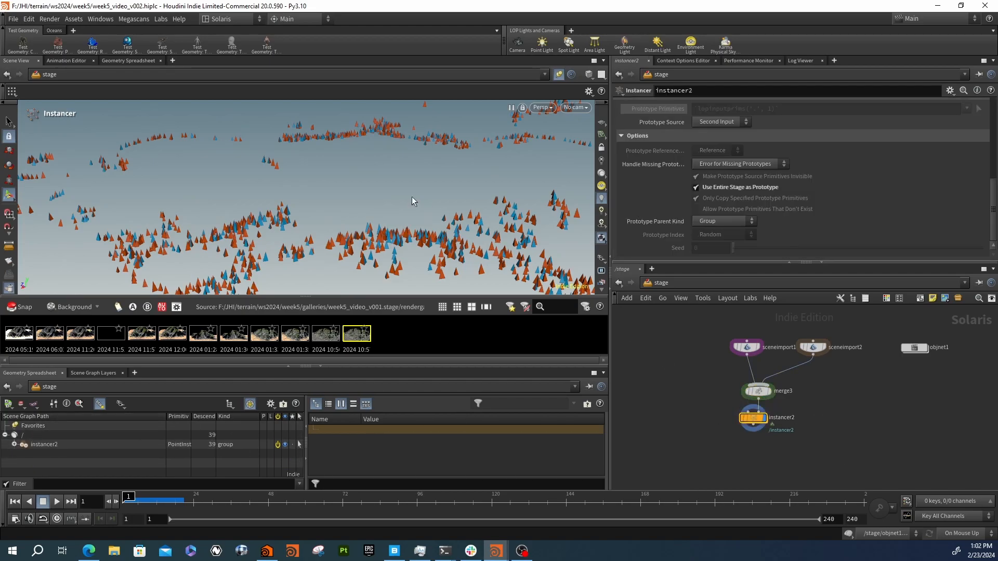
pyautogui.moveTo(362, 219); pyautogui.dragTo(418, 146)
pyautogui.press('Return')
pyautogui.moveTo(755, 422)
pyautogui.mouseDown()
pyautogui.moveTo(760, 414)
pyautogui.moveTo(764, 427)
pyautogui.mouseUp()
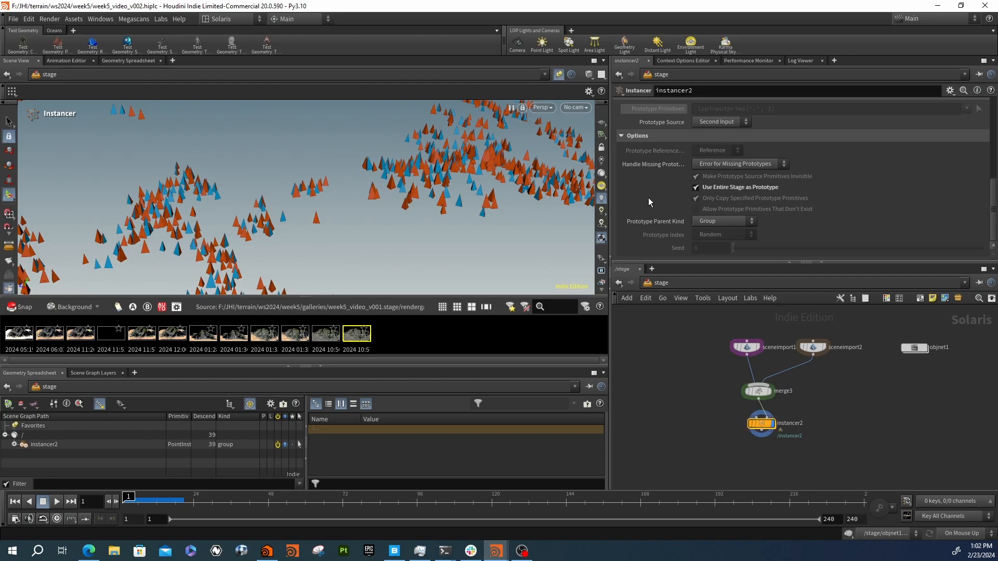
pyautogui.press('Escape')
pyautogui.moveTo(468, 174); pyautogui.dragTo(459, 212)
pyautogui.moveTo(459, 212); pyautogui.dragTo(616, 213, button='right')
pyautogui.moveTo(378, 232); pyautogui.dragTo(445, 227, button='right')
pyautogui.moveTo(445, 227); pyautogui.dragTo(420, 219, button='middle')
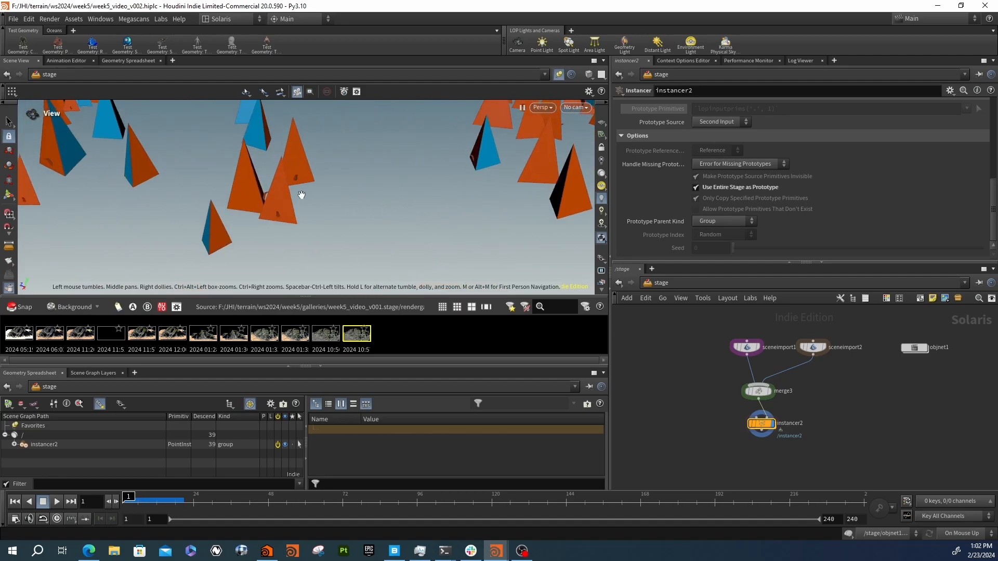
pyautogui.moveTo(260, 196); pyautogui.dragTo(297, 215, button='right')
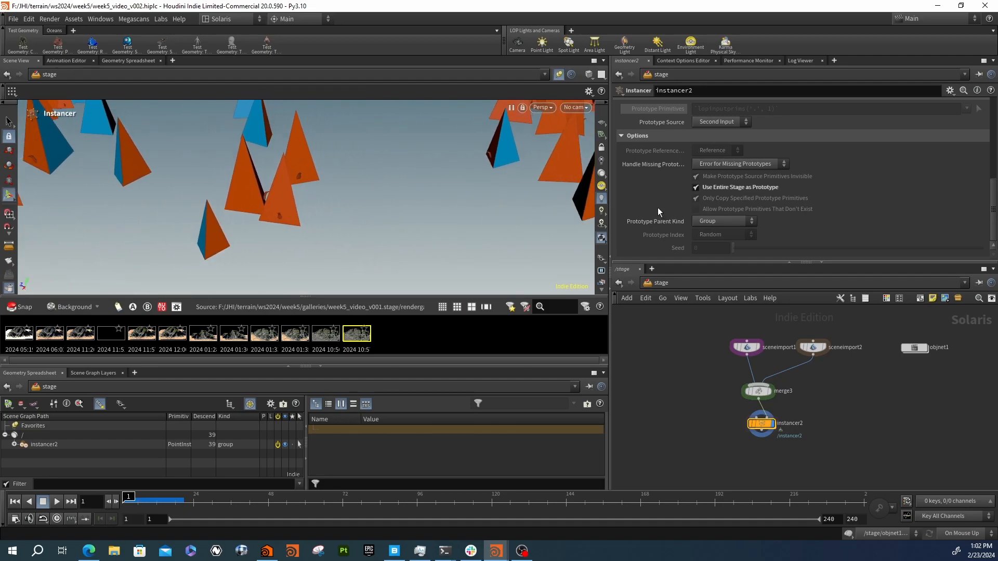
# - Disable Use Entire Stage as Prototype on instancer2 and set its Prototype Index to Name Attribute using the attribute tag
pyautogui.scroll(2, 657, 210)
pyautogui.click(696, 214)
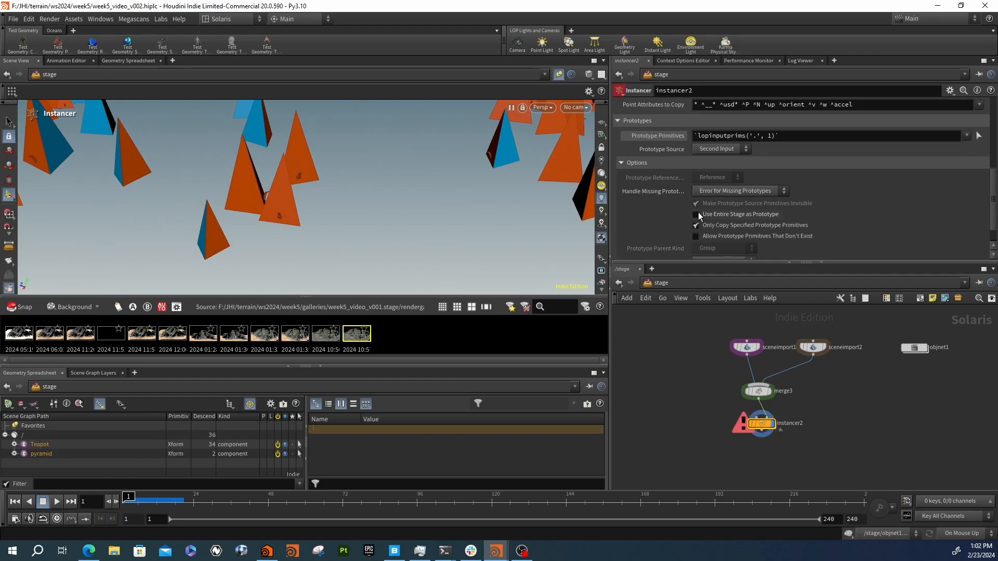
pyautogui.scroll(-2, 657, 211)
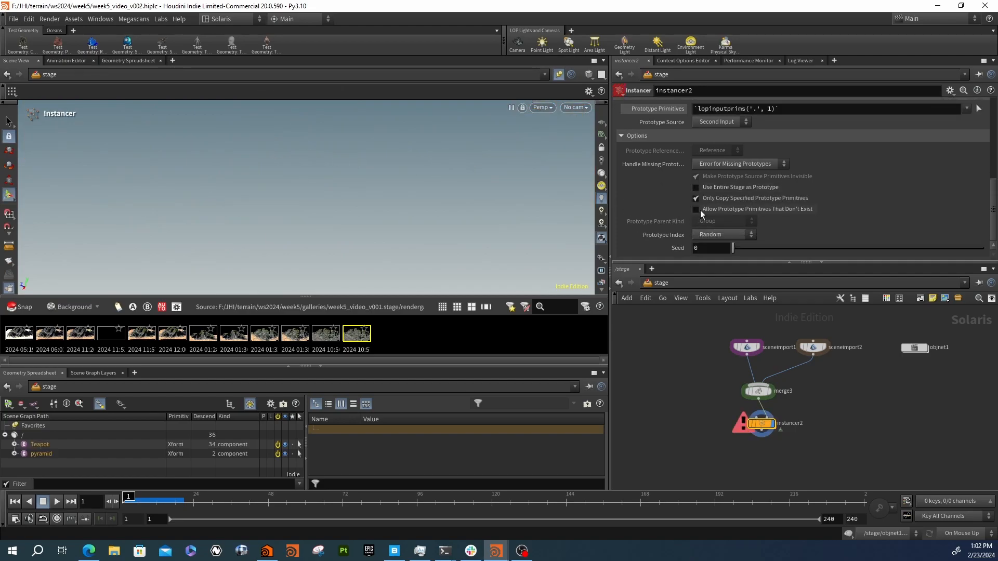
pyautogui.click(720, 236)
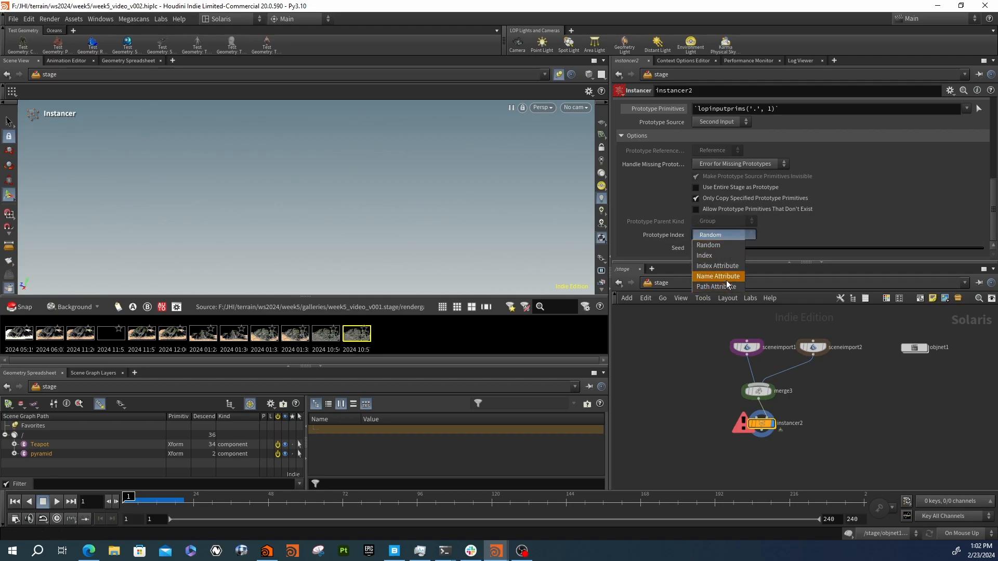
pyautogui.click(726, 280)
pyautogui.click(726, 249)
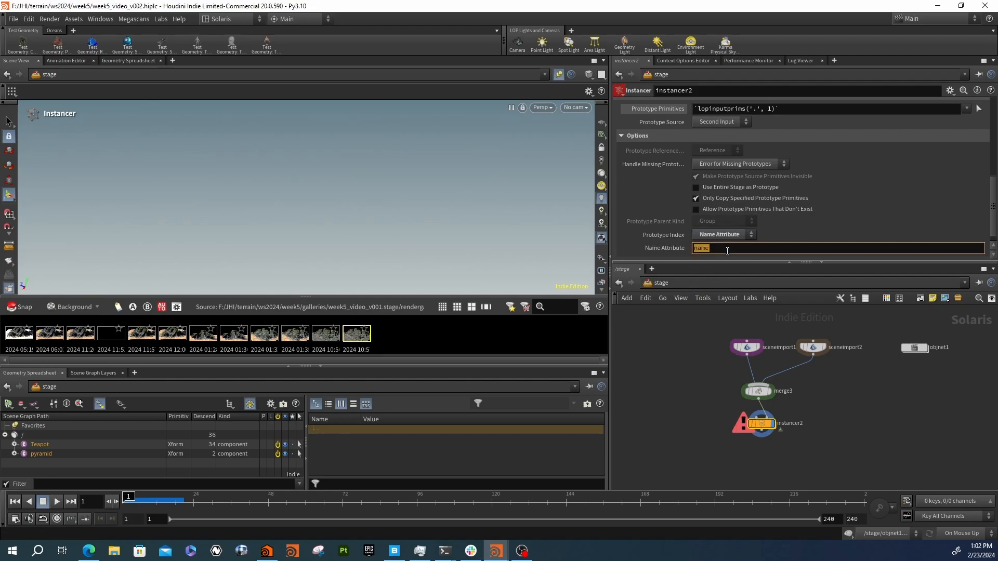
pyautogui.write('tag')
pyautogui.press('Return')
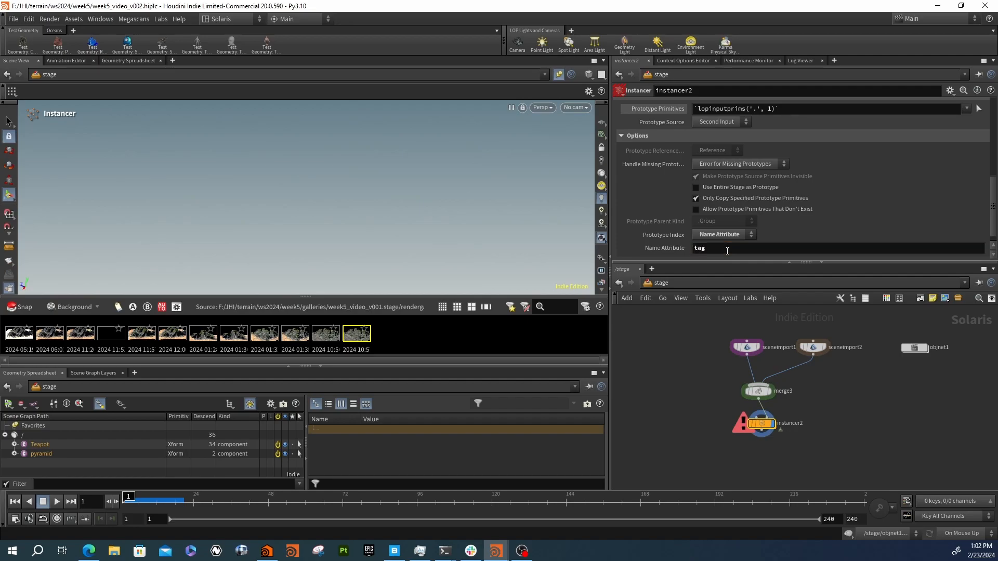
# - Set instancer2's Prototype Primitives to /Teapot and /pyramid from the scene graph
pyautogui.scroll(3, 657, 180)
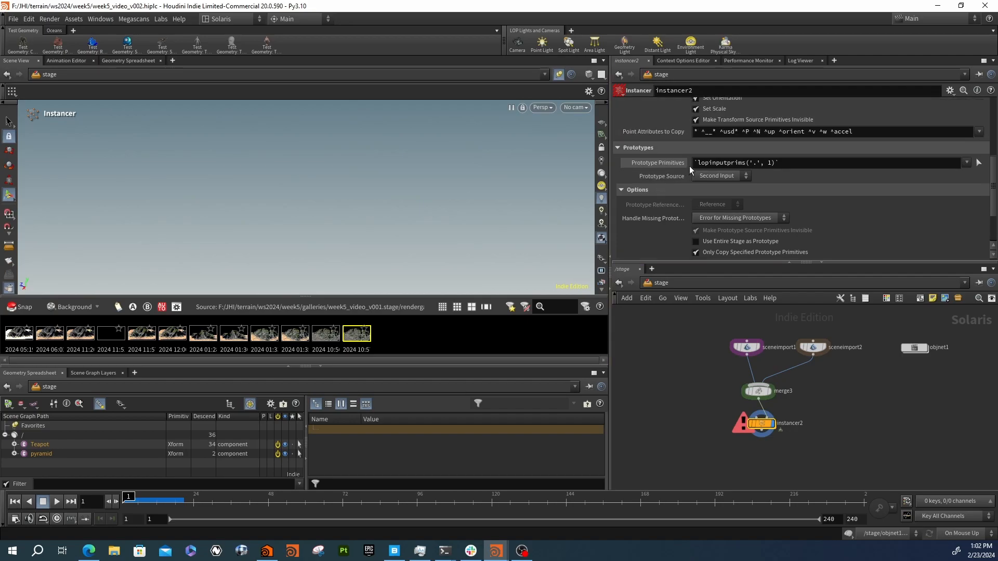
pyautogui.click(40, 445)
pyautogui.keyDown('shift'); pyautogui.click(39, 450); pyautogui.keyUp('shift')
pyautogui.moveTo(39, 451); pyautogui.dragTo(559, 352)
pyautogui.moveTo(783, 196); pyautogui.dragTo(782, 198)
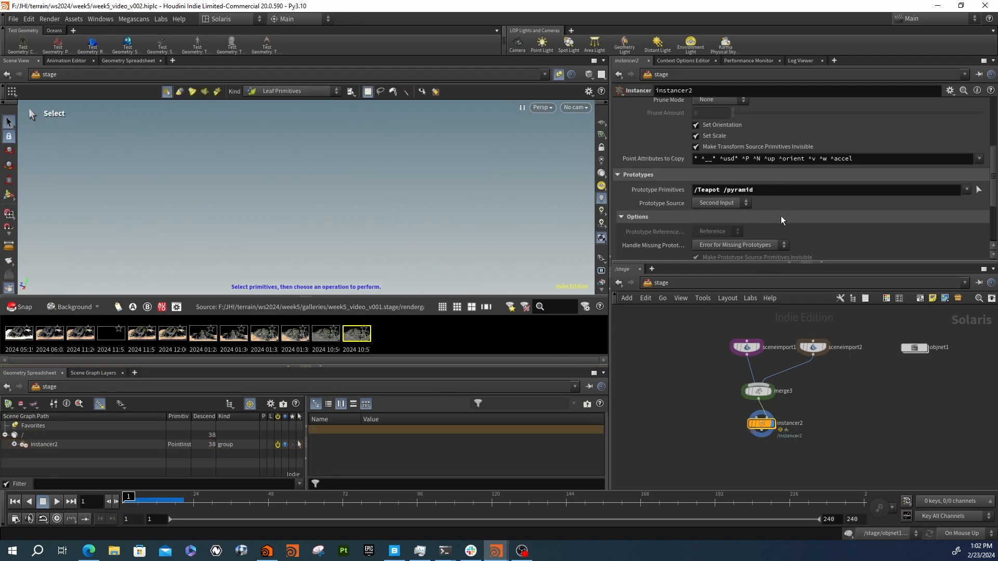
# - Frame the whole scene and read the warning in instancer2's node info
pyautogui.scroll(-3, 684, 220)
pyautogui.hotkey('space', 'h')
pyautogui.moveTo(415, 191); pyautogui.dragTo(338, 186, button='right')
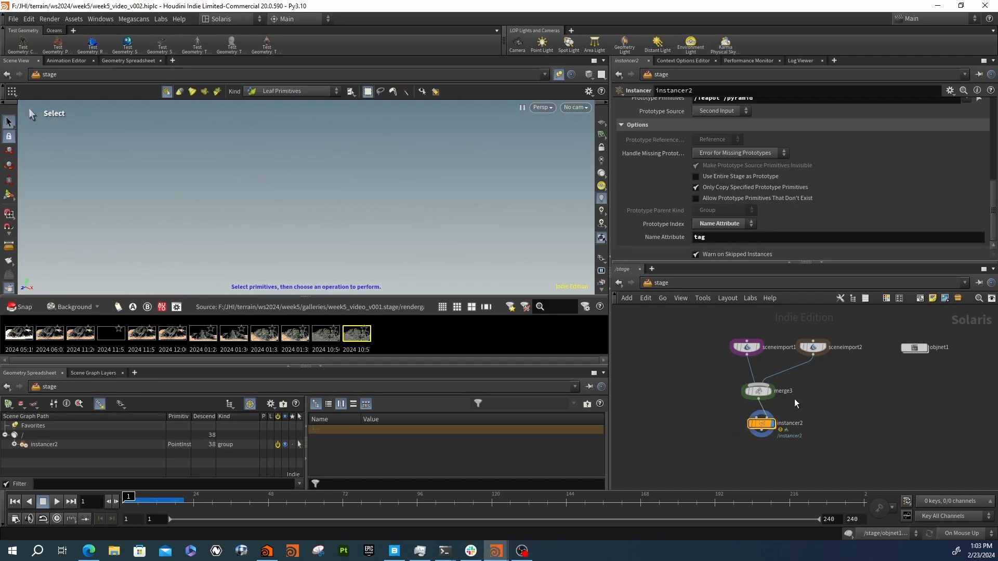
pyautogui.click(739, 424)
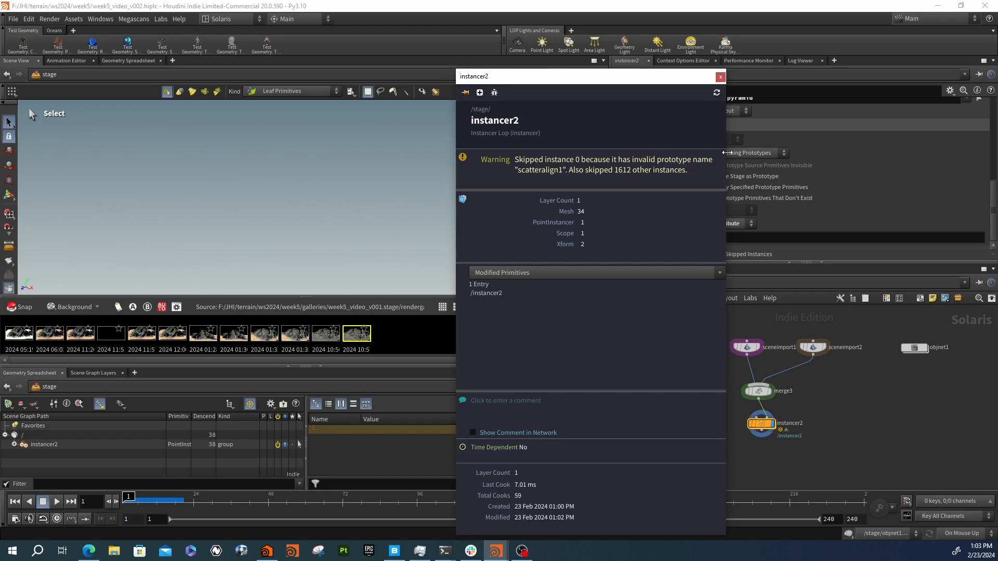
pyautogui.click(720, 78)
# - Examine the tag attribute on scatteralign1's points in objnet1's scatter network and return to the stage network
pyautogui.doubleClick(914, 347)
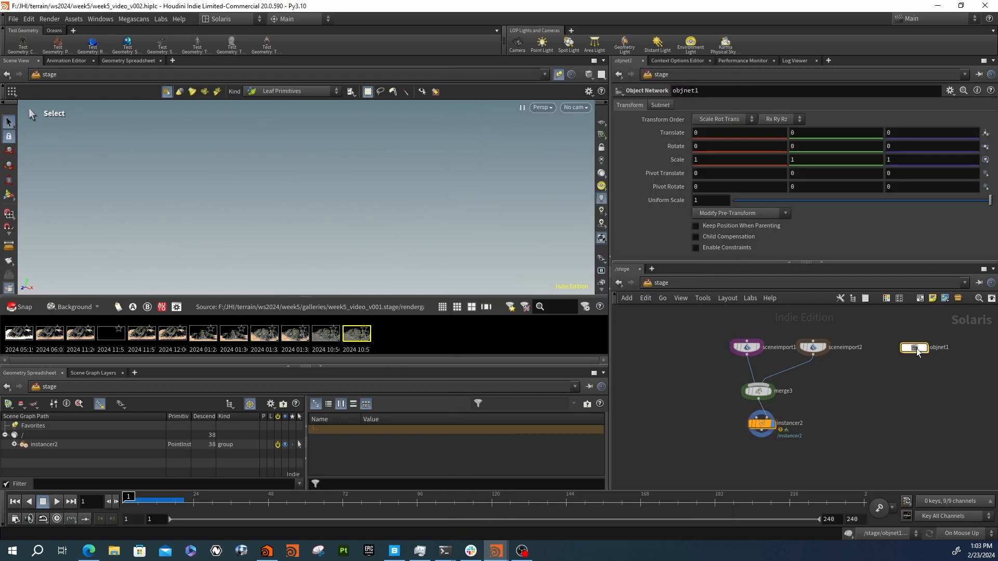
pyautogui.click(733, 409)
pyautogui.doubleClick(733, 409)
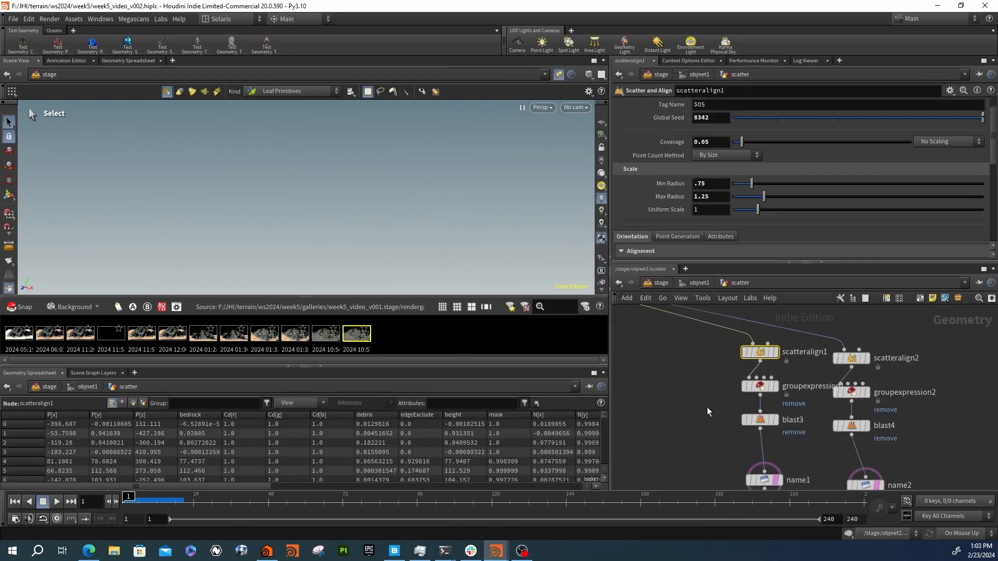
pyautogui.moveTo(151, 488); pyautogui.dragTo(467, 498)
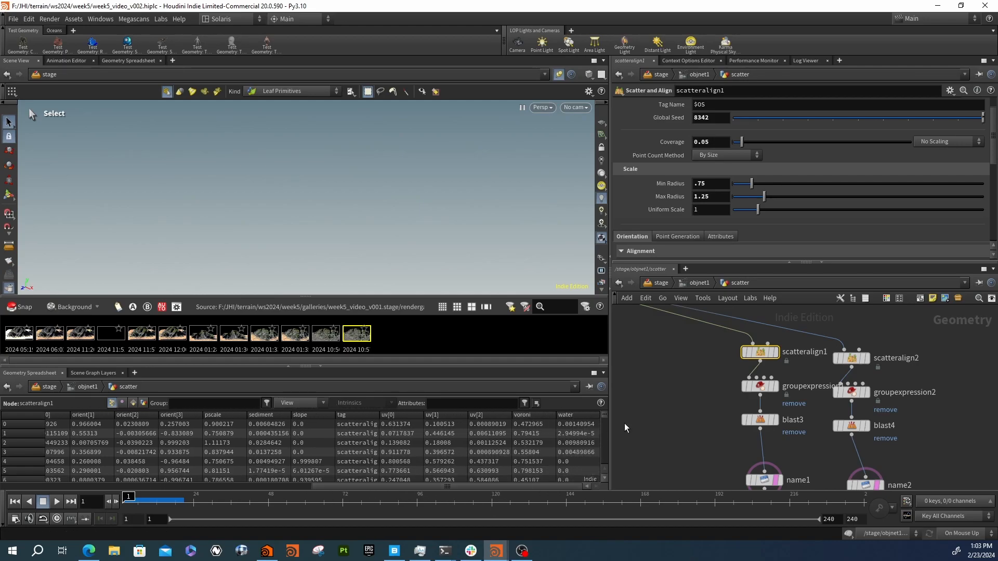
pyautogui.click(703, 283)
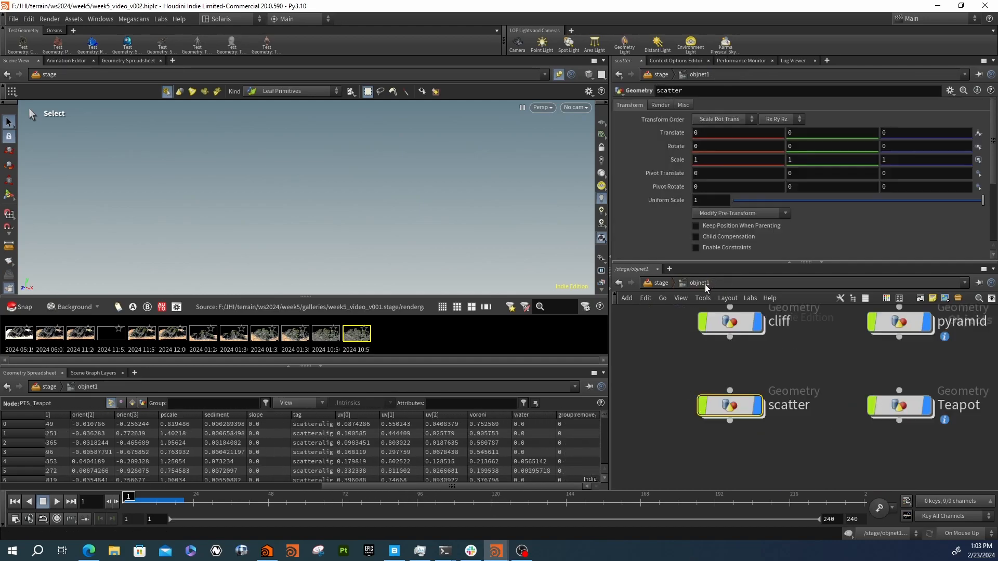
pyautogui.click(661, 283)
# - Display merge3 and examine the merged teapot and pyramid geometry
pyautogui.click(774, 397)
pyautogui.moveTo(774, 395); pyautogui.dragTo(774, 396)
pyautogui.moveTo(817, 364); pyautogui.dragTo(807, 383, button='middle')
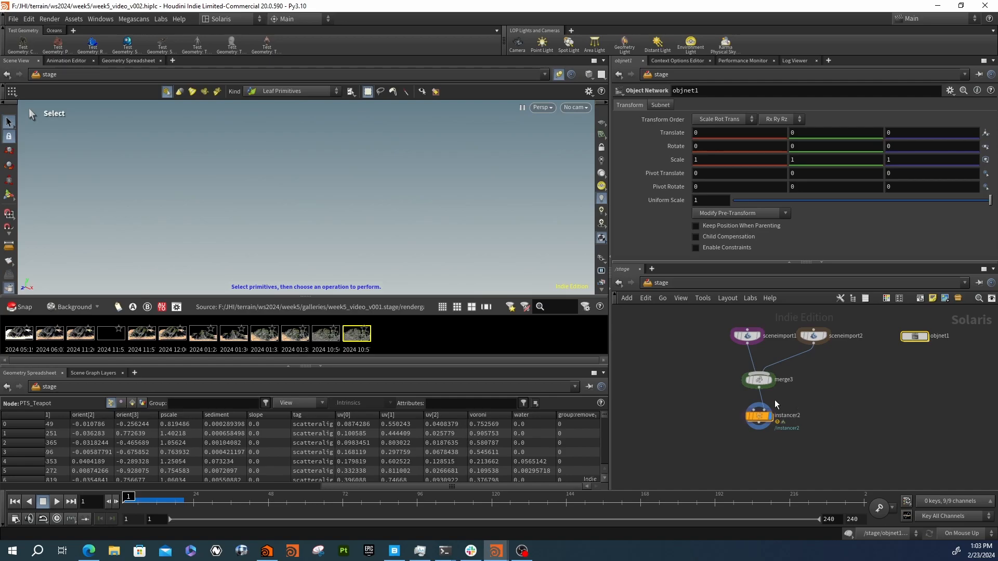
pyautogui.click(770, 379)
pyautogui.keyDown('alt'); pyautogui.moveTo(546, 230); pyautogui.dragTo(177, 194, button='right'); pyautogui.keyUp('alt')
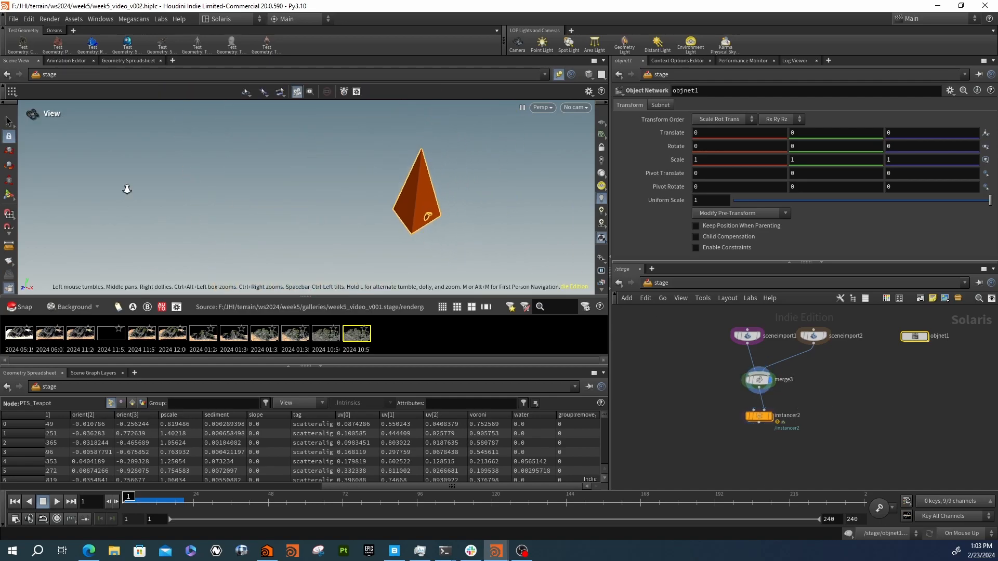
# - Display instancer2 again and review its prototype options and target point settings
pyautogui.click(769, 416)
pyautogui.click(759, 416)
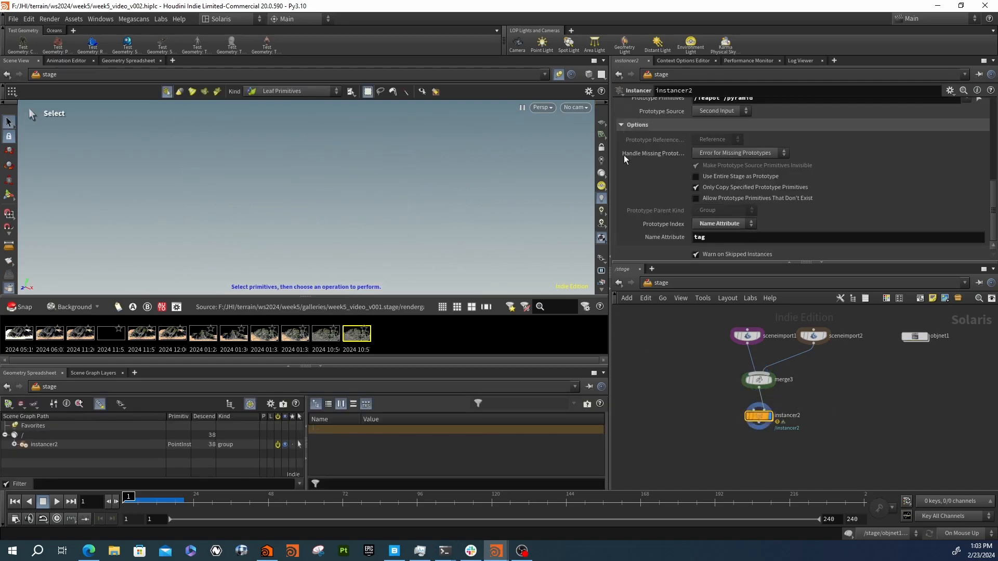
pyautogui.scroll(1, 652, 206)
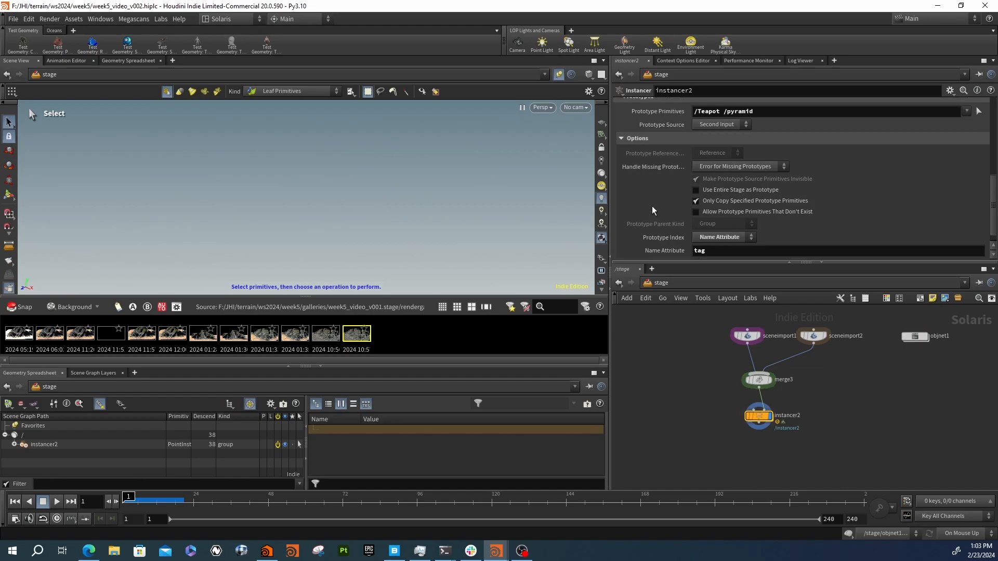
pyautogui.click(716, 203)
pyautogui.click(697, 202)
pyautogui.scroll(5, 687, 198)
pyautogui.scroll(3, 658, 194)
pyautogui.scroll(1, 657, 194)
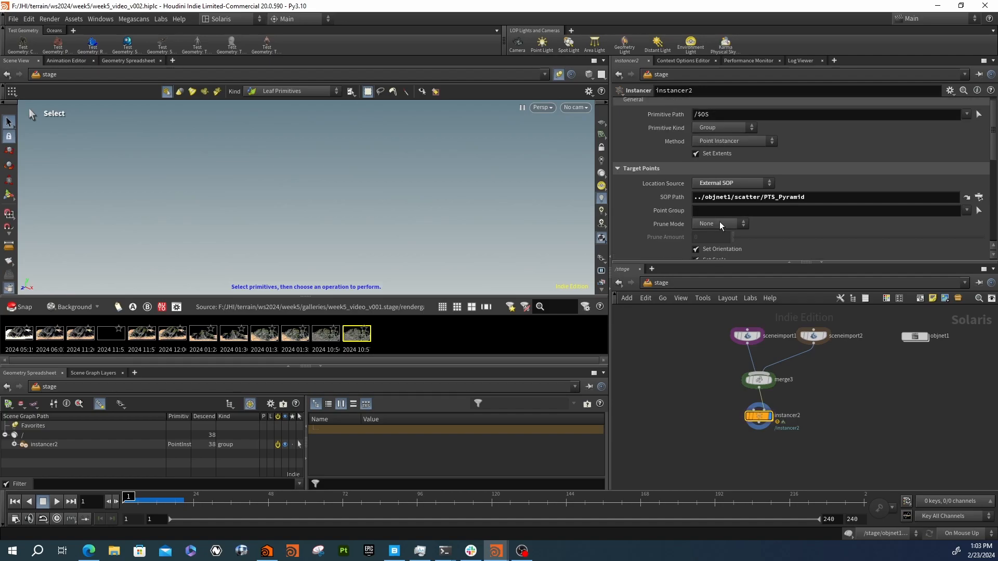
pyautogui.scroll(1, 681, 228)
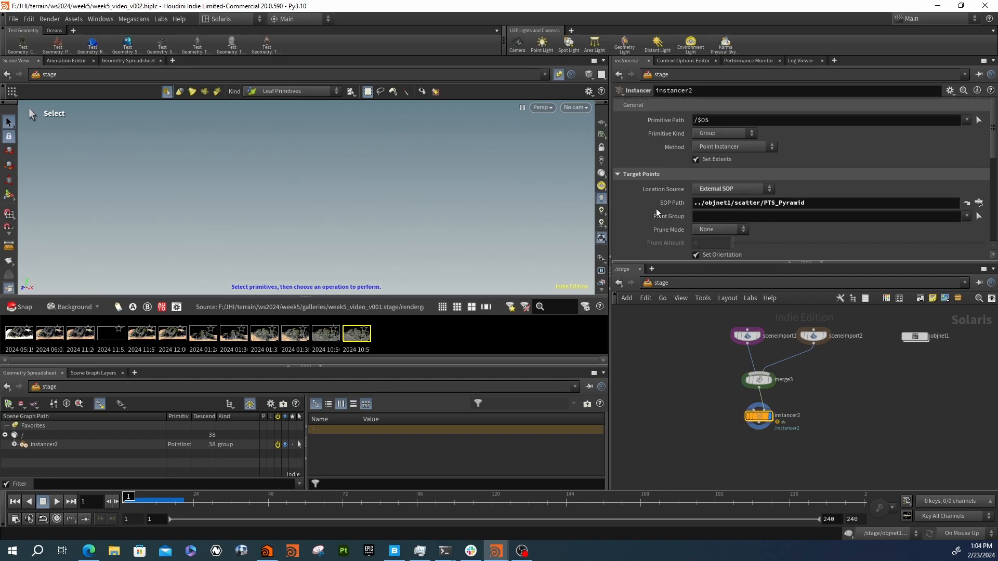
# - Expand instancer2's Prototypes in the scene graph and check the prototype names
pyautogui.click(14, 444)
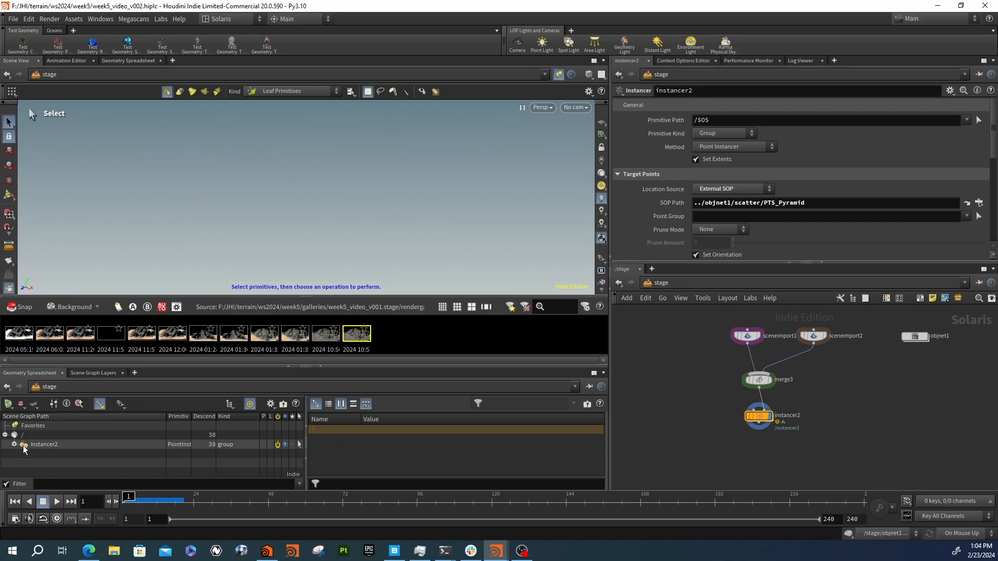
pyautogui.click(24, 454)
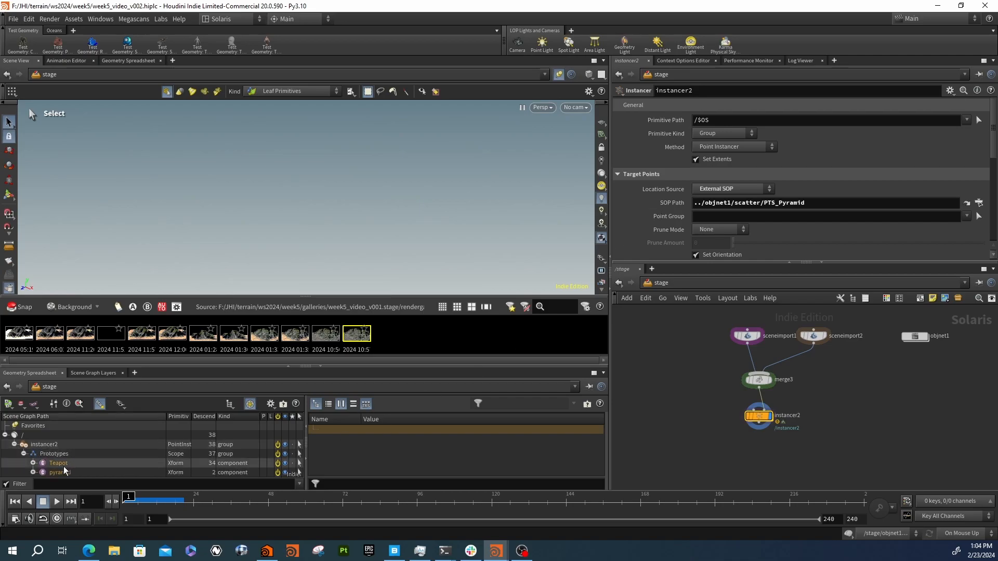
pyautogui.moveTo(763, 420)
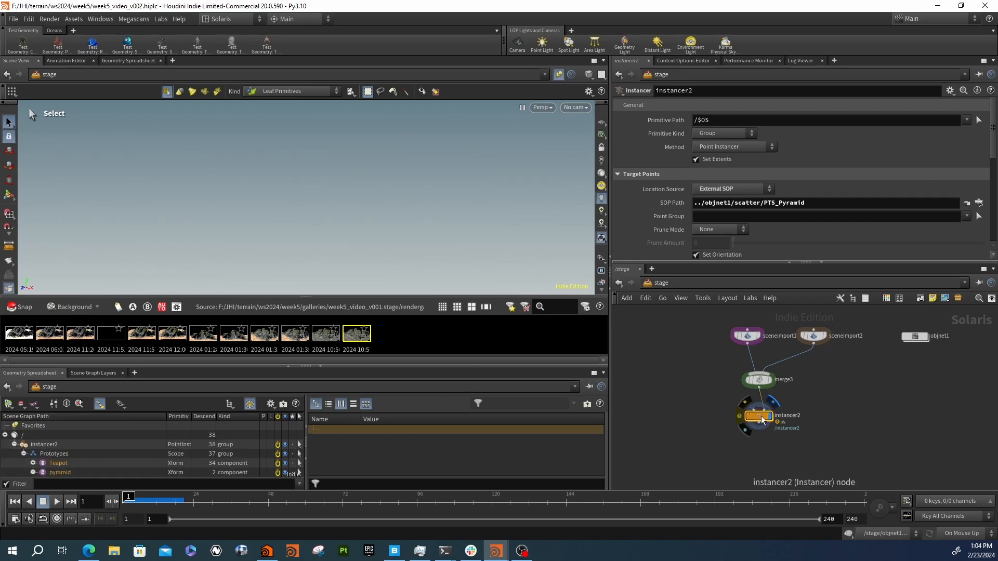
# - Set instancer2's Location Source to Internal SOP and open its internal geometry network
pyautogui.click(759, 191)
pyautogui.click(715, 199)
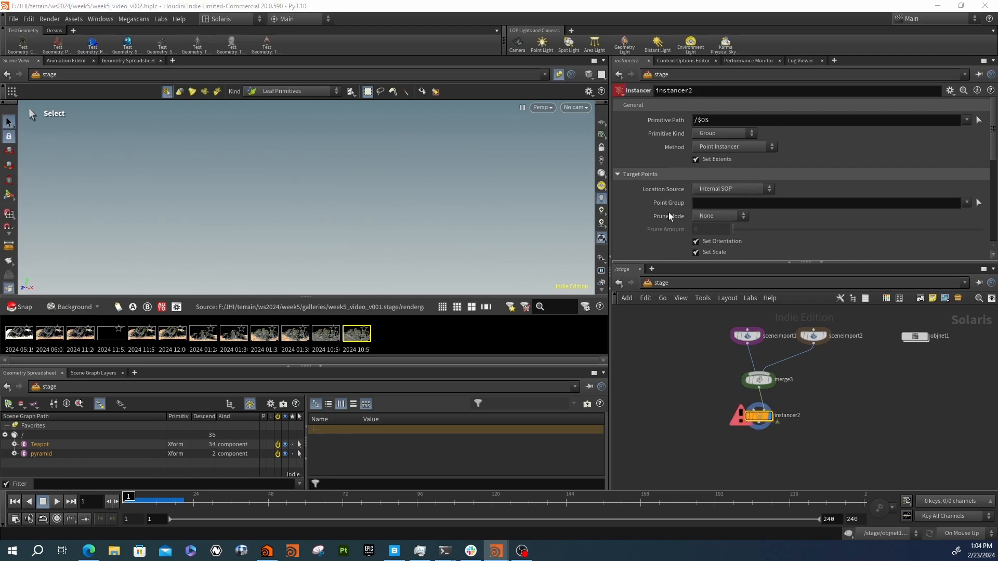
pyautogui.scroll(-3, 685, 234)
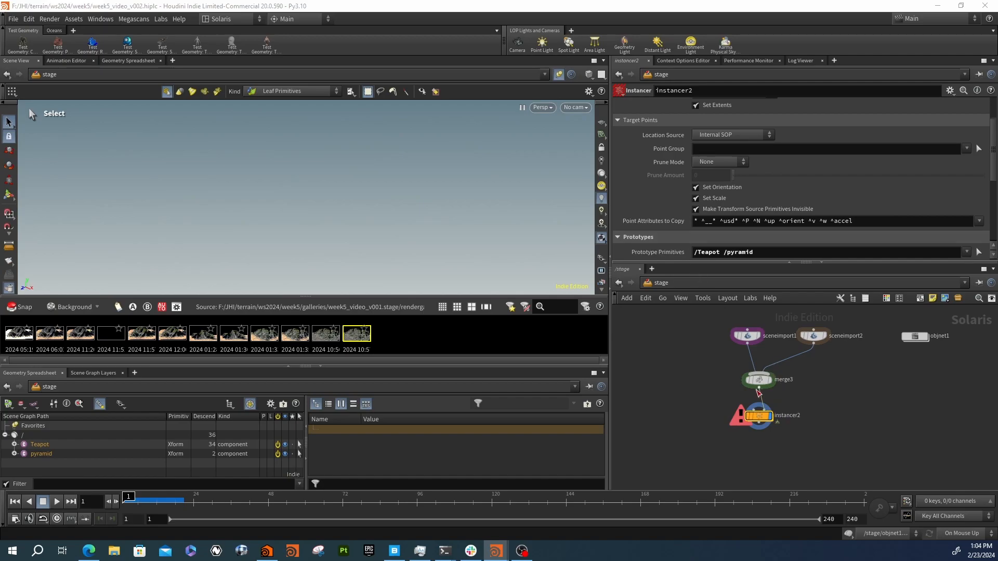
pyautogui.doubleClick(759, 416)
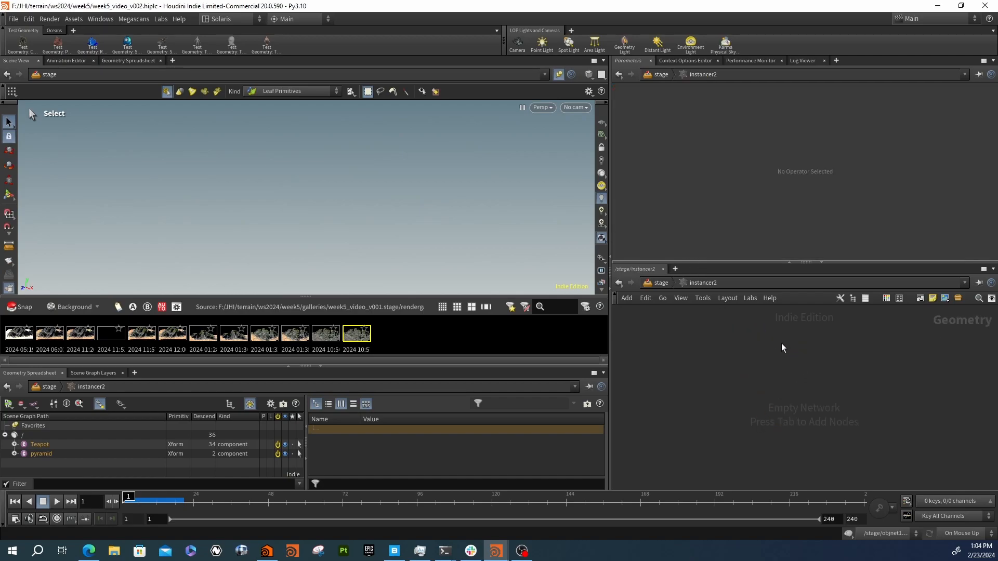
# - Add an Object Merge node inside instancer2 and reference the scatter network's PTS_Pyramid output as its first object
pyautogui.press('Tab')
pyautogui.write('obj')
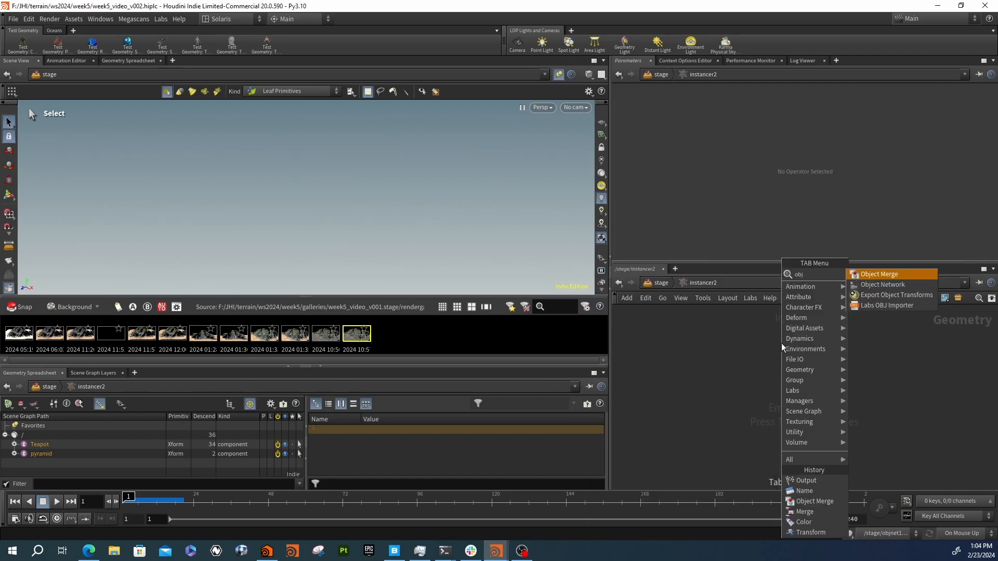
pyautogui.press('Return')
pyautogui.click(782, 344)
pyautogui.moveTo(782, 343); pyautogui.dragTo(719, 354)
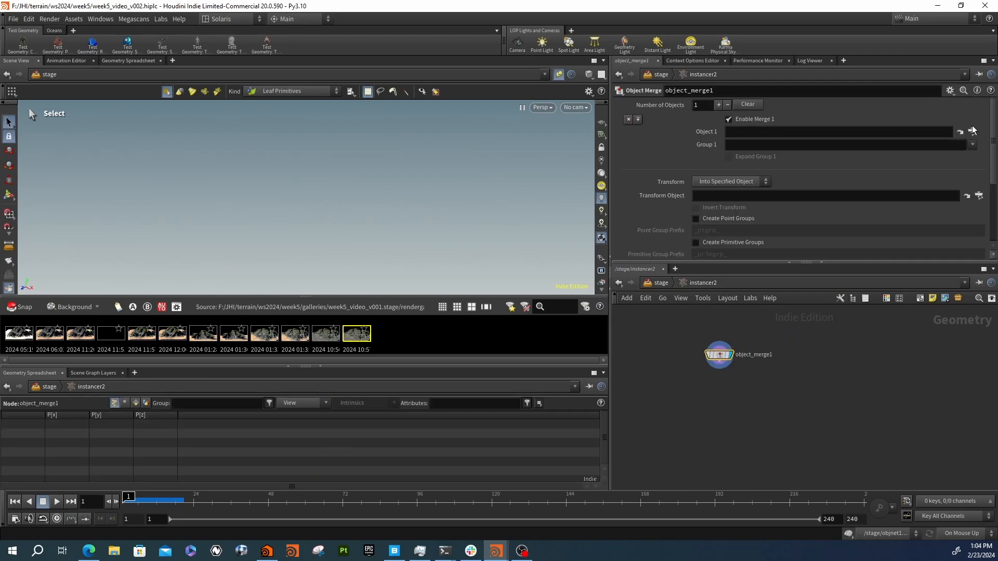
pyautogui.click(972, 131)
pyautogui.click(939, 138)
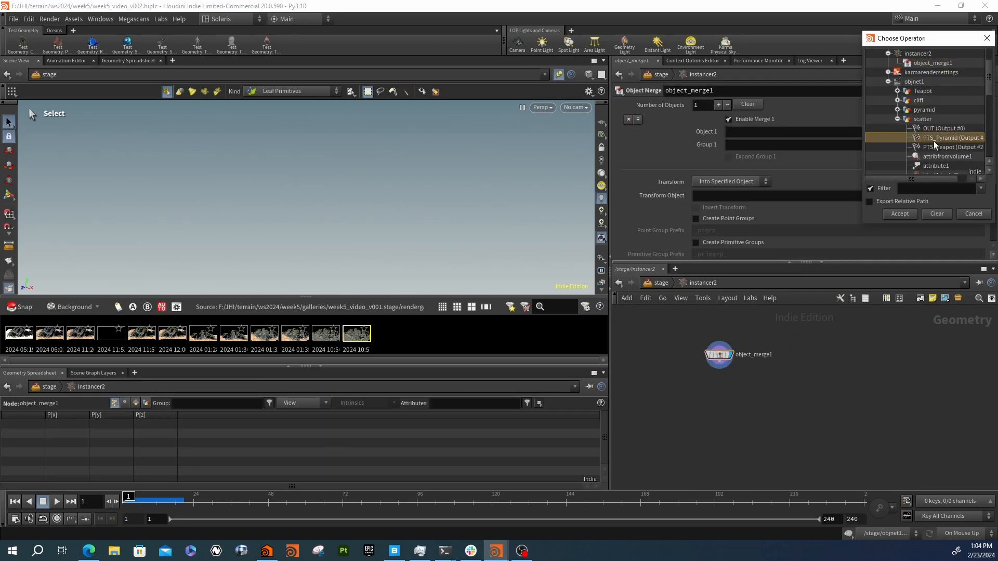
pyautogui.click(899, 215)
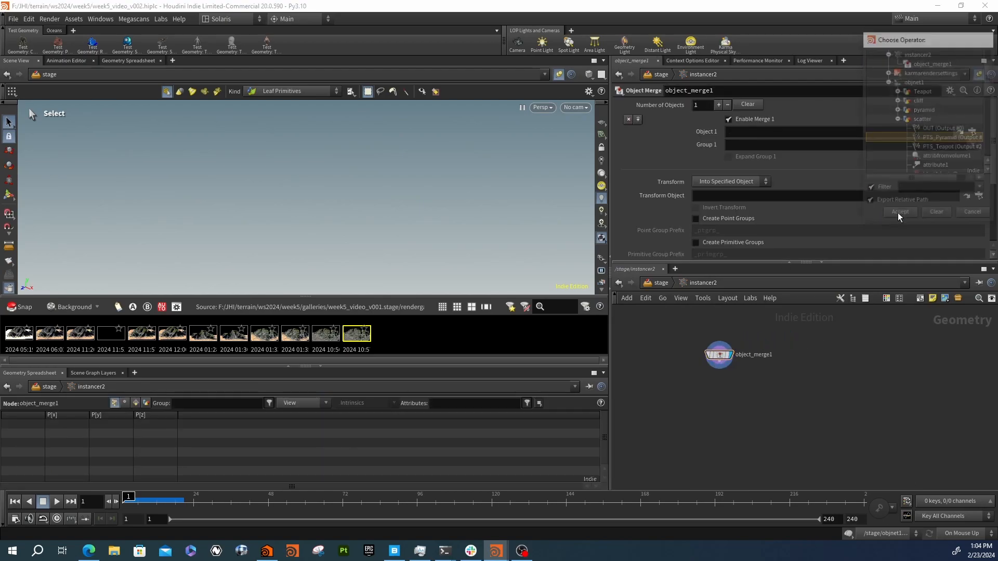
# - Add a second object to the Object Merge and reference the scatter network's PTS_Teapot output
pyautogui.click(718, 104)
pyautogui.click(959, 181)
pyautogui.click(951, 202)
pyautogui.click(893, 269)
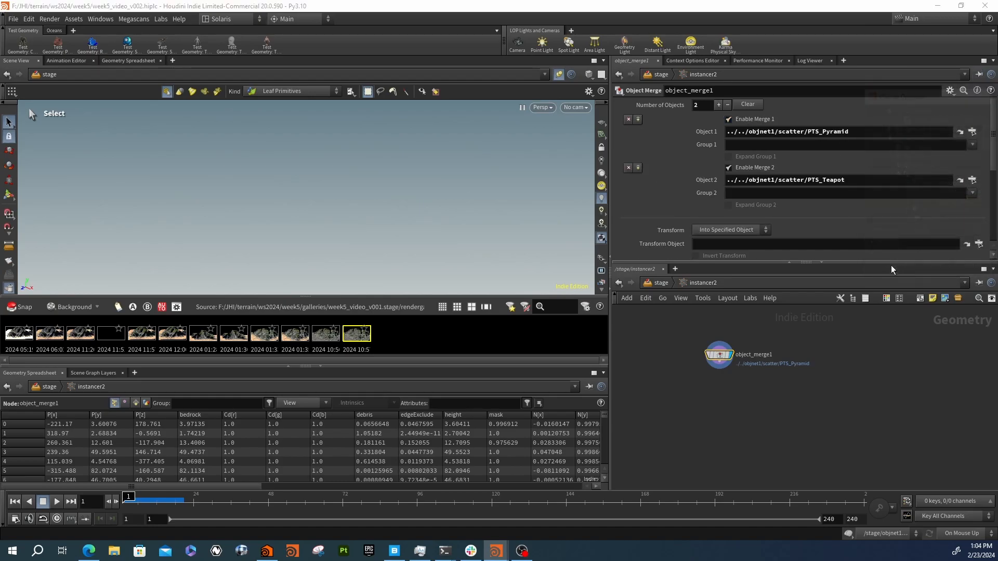
# - Return to the stage network, enable Use Entire Stage as Prototype on instancer2 and examine the resulting instances
pyautogui.click(660, 282)
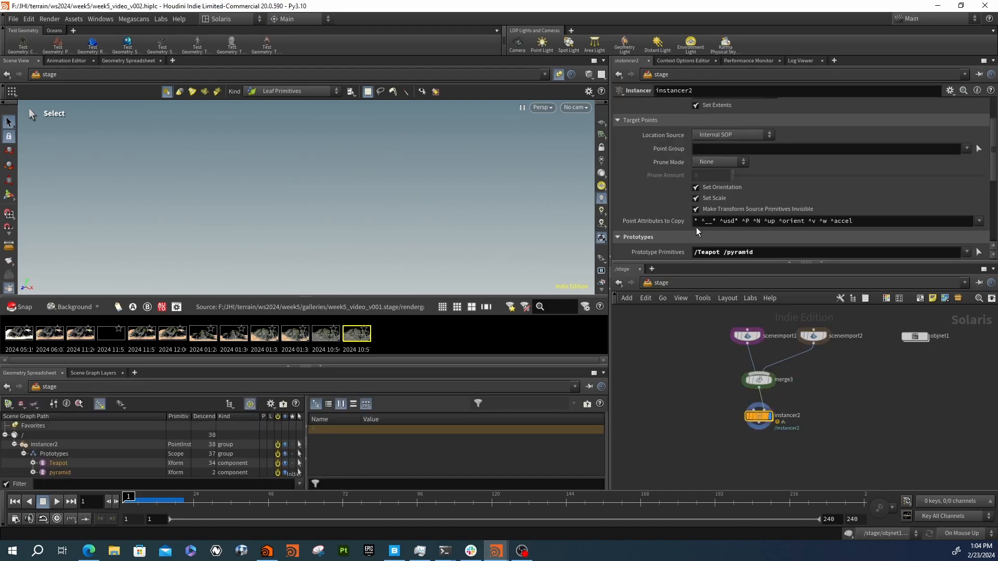
pyautogui.scroll(-5, 707, 205)
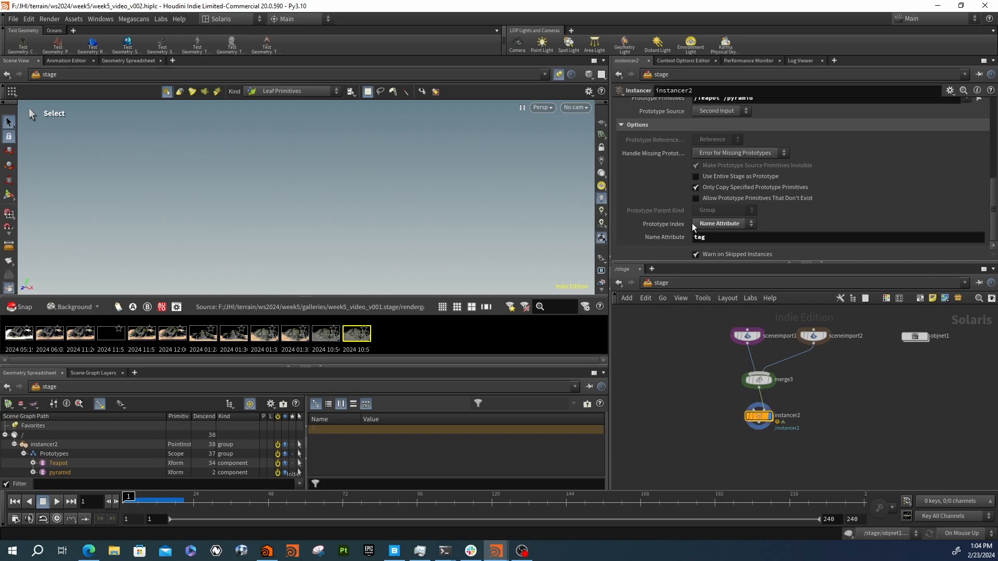
pyautogui.click(696, 176)
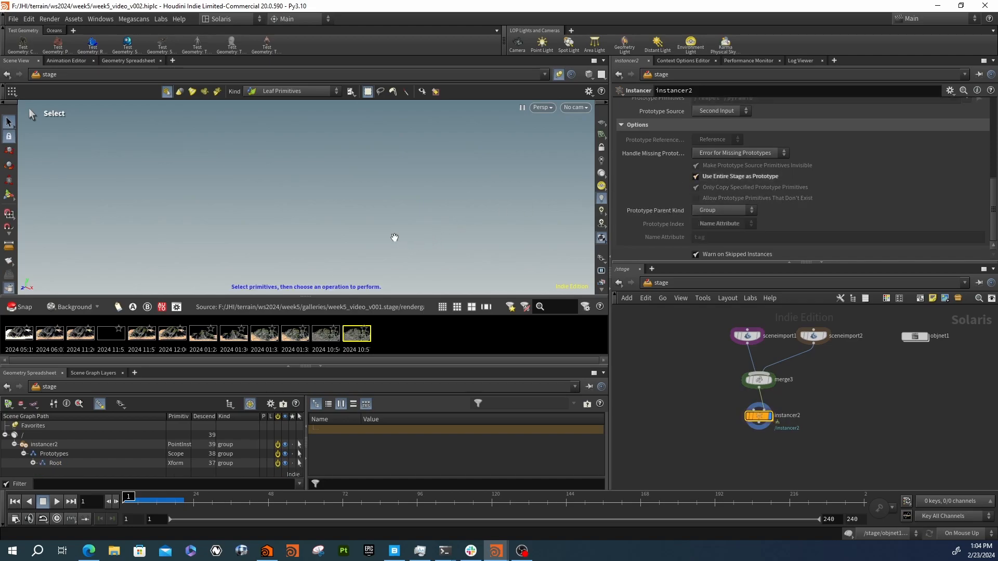
pyautogui.press('Escape')
pyautogui.moveTo(274, 216); pyautogui.dragTo(518, 195, button='right')
pyautogui.moveTo(518, 195); pyautogui.dragTo(372, 178)
pyautogui.moveTo(372, 178); pyautogui.dragTo(530, 209, button='right')
pyautogui.moveTo(530, 210); pyautogui.dragTo(536, 156, button='middle')
pyautogui.moveTo(536, 156); pyautogui.dragTo(383, 213)
pyautogui.moveTo(383, 213); pyautogui.dragTo(414, 211, button='right')
pyautogui.press('Escape')
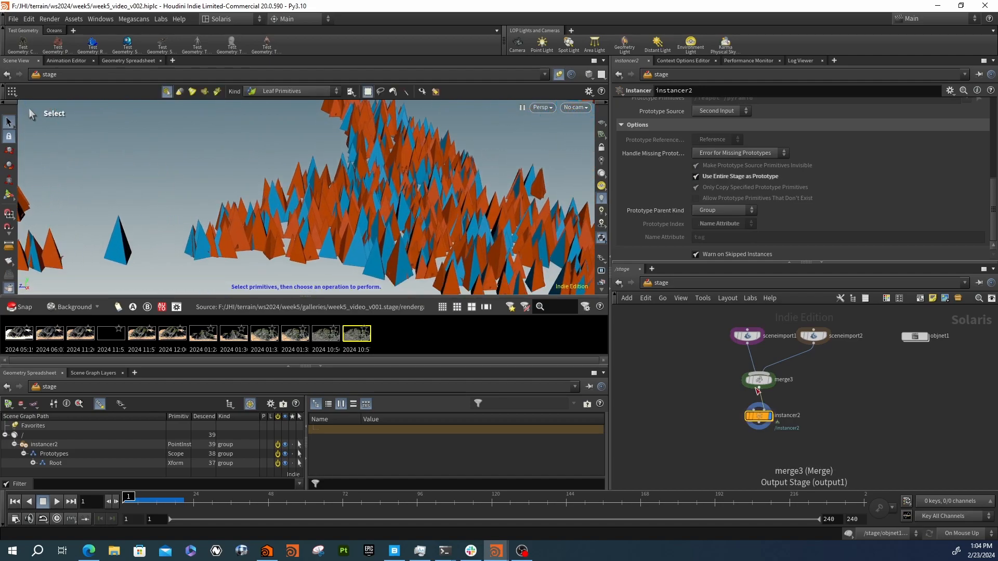
# - Inspect the tag attribute of the merged points inside instancer2, widening its column and sorting by it
pyautogui.doubleClick(758, 420)
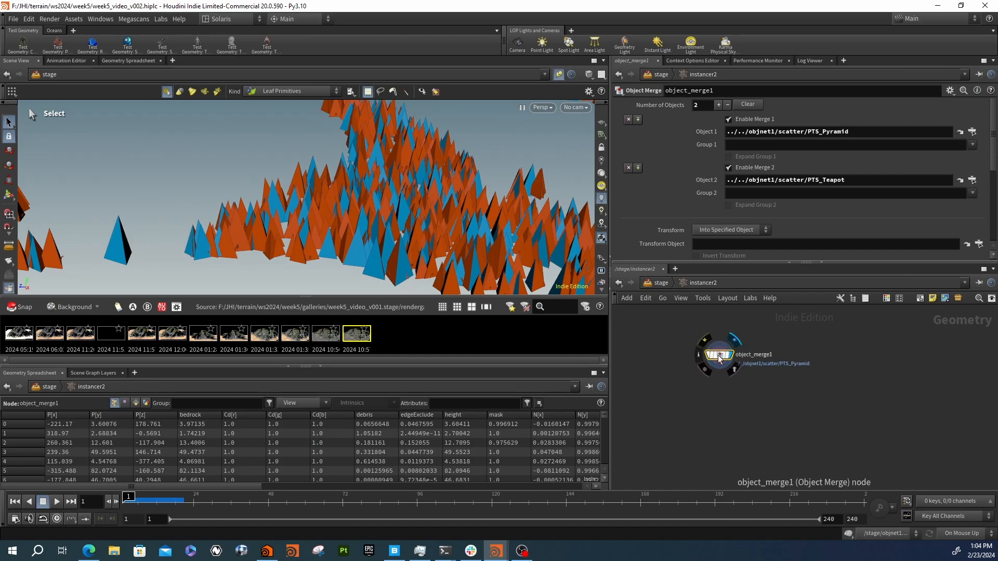
pyautogui.moveTo(259, 487); pyautogui.dragTo(570, 486)
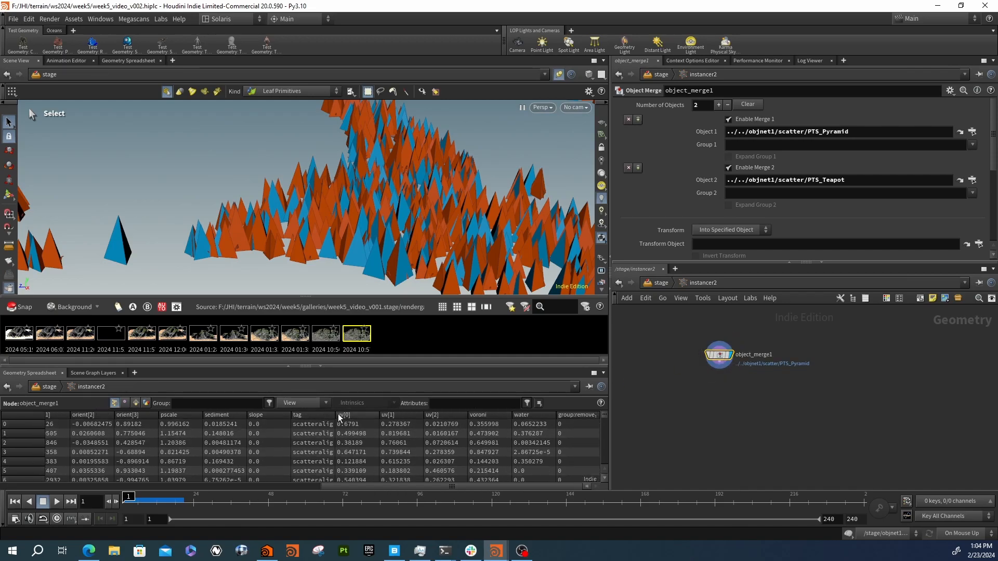
pyautogui.moveTo(335, 415); pyautogui.dragTo(421, 415)
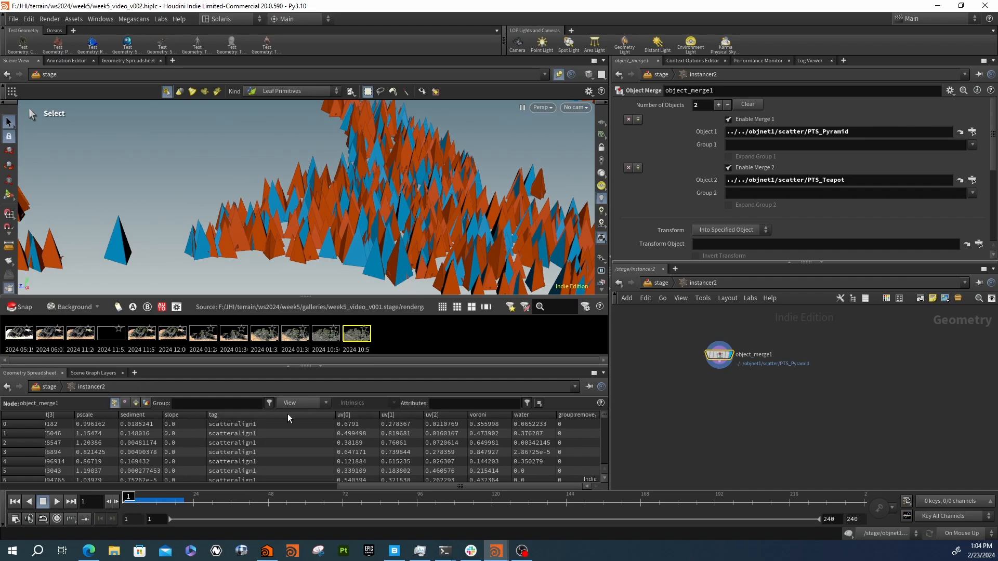
pyautogui.click(288, 415)
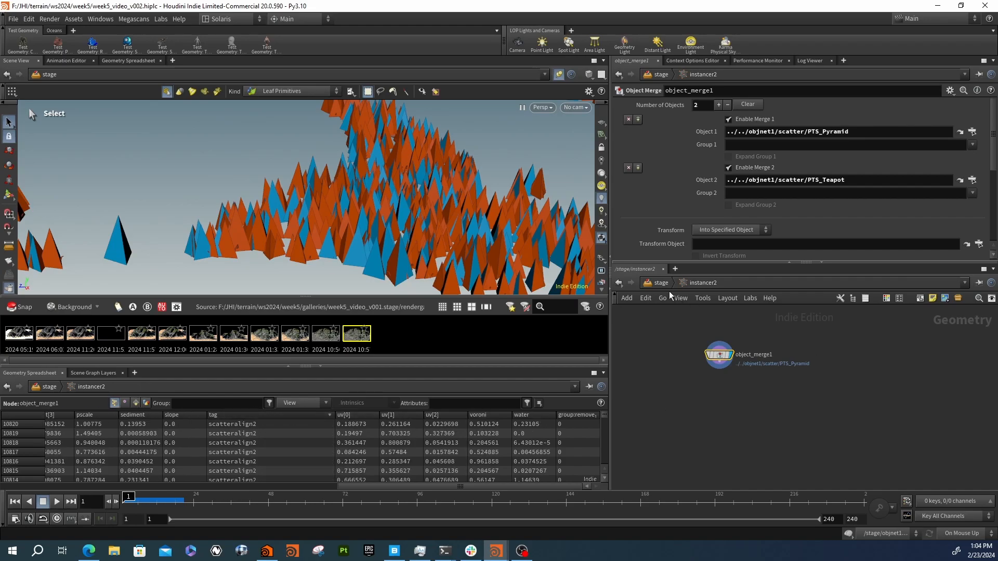
# - Set the Class of both name1 and name2 in objnet1's scatter network to Point
pyautogui.click(659, 283)
pyautogui.doubleClick(916, 337)
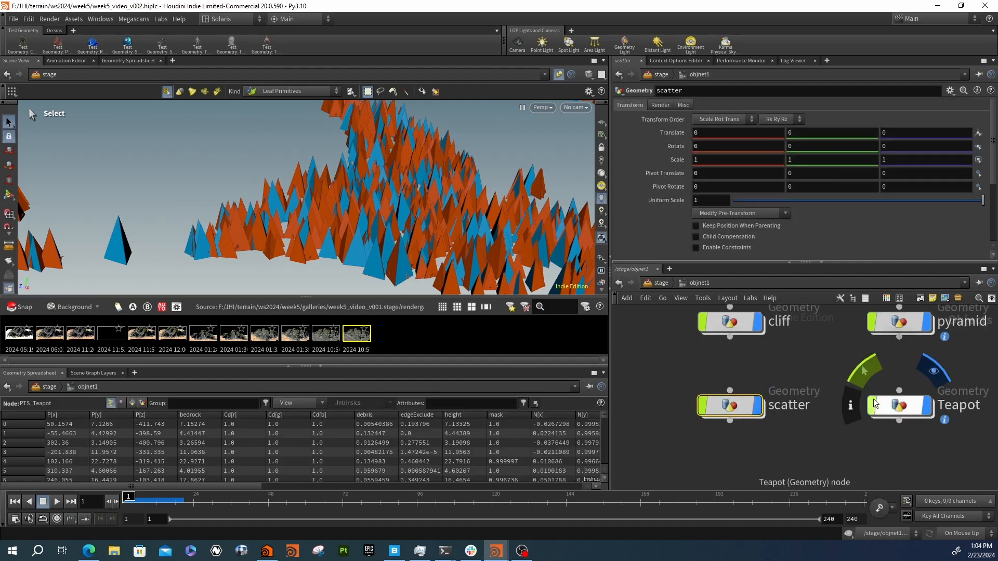
pyautogui.doubleClick(741, 411)
pyautogui.moveTo(781, 373); pyautogui.dragTo(789, 317, button='middle')
pyautogui.click(775, 425)
pyautogui.scroll(-5, 808, 440)
pyautogui.scroll(4, 795, 415)
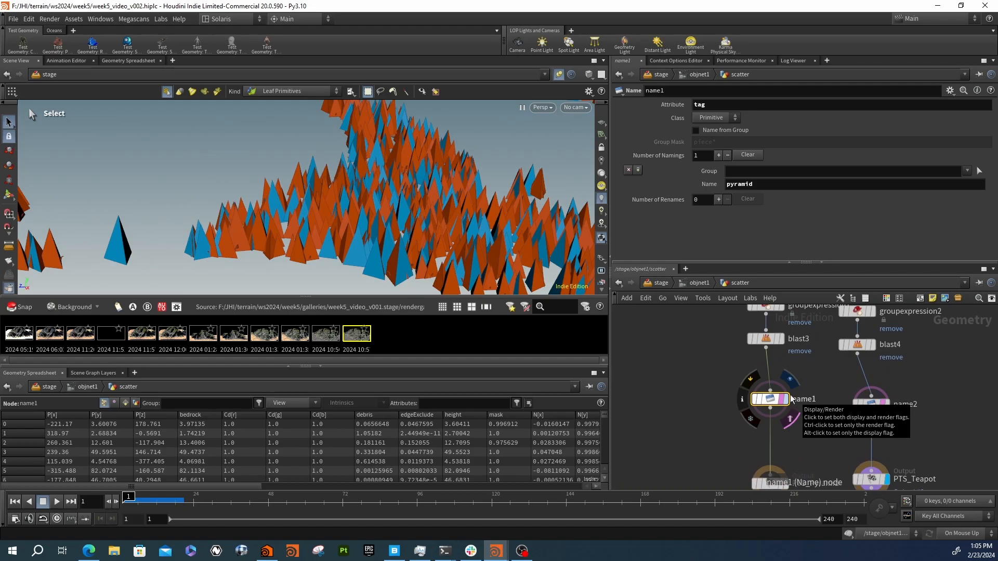
pyautogui.keyDown('shift'); pyautogui.click(871, 405); pyautogui.keyUp('shift')
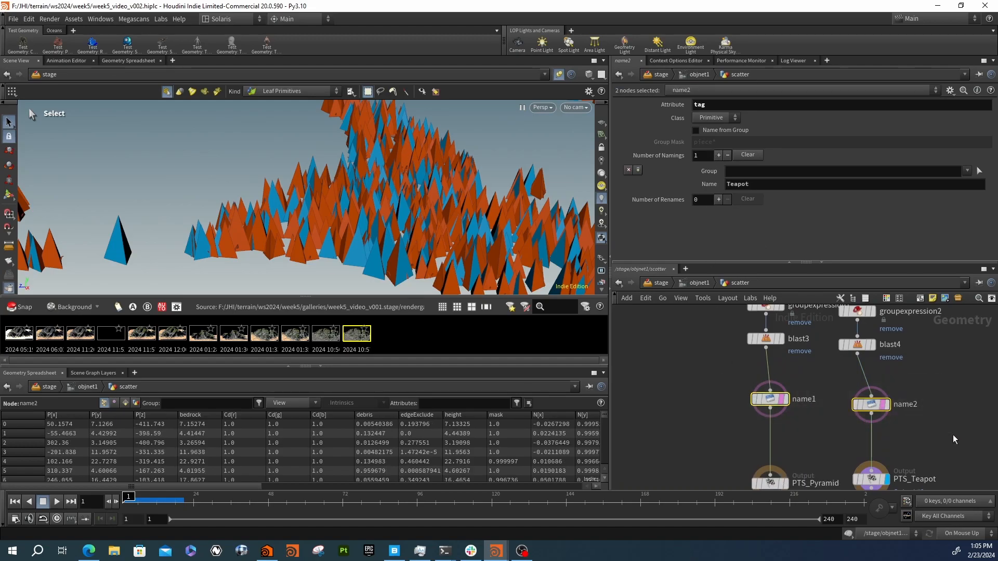
pyautogui.click(711, 118)
pyautogui.click(708, 139)
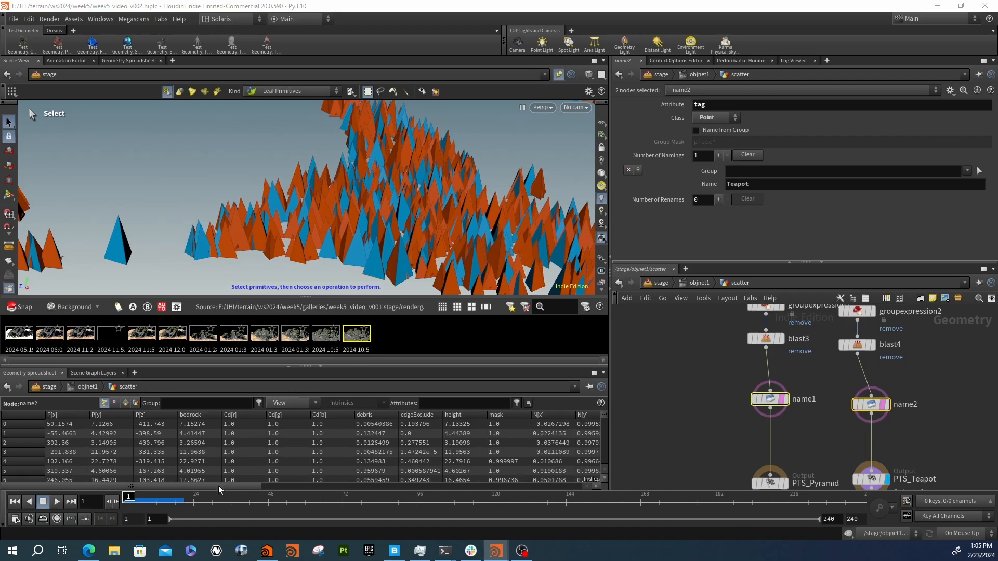
# - Check the tag point attribute values on name2 and name1, sorting the spreadsheet by tag
pyautogui.moveTo(221, 485); pyautogui.dragTo(516, 486)
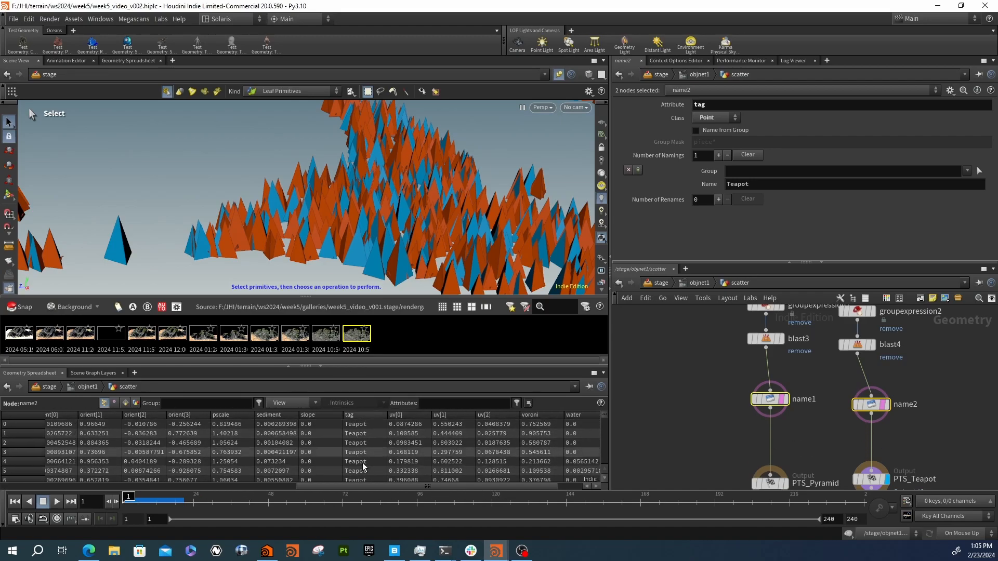
pyautogui.click(366, 416)
pyautogui.click(872, 405)
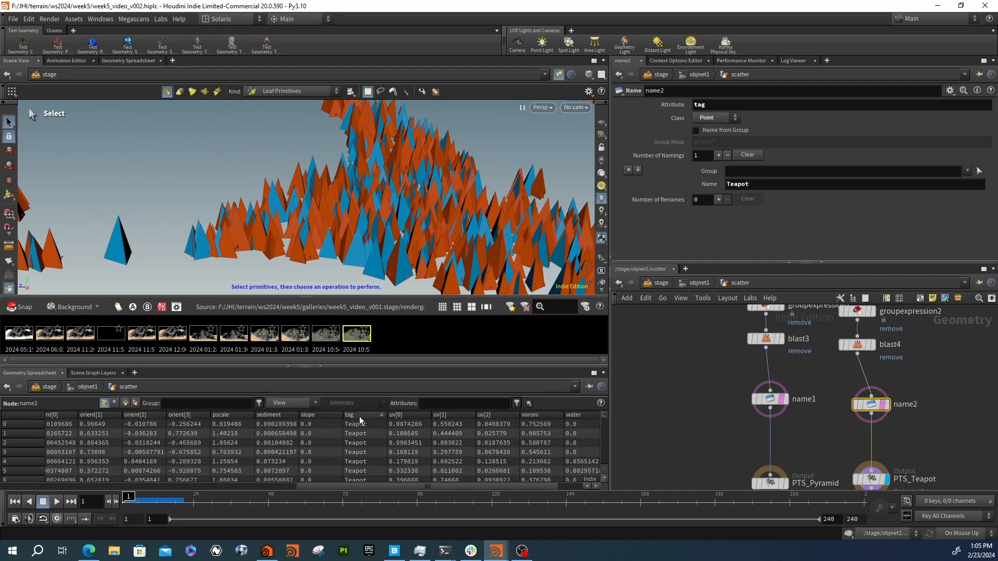
pyautogui.click(771, 398)
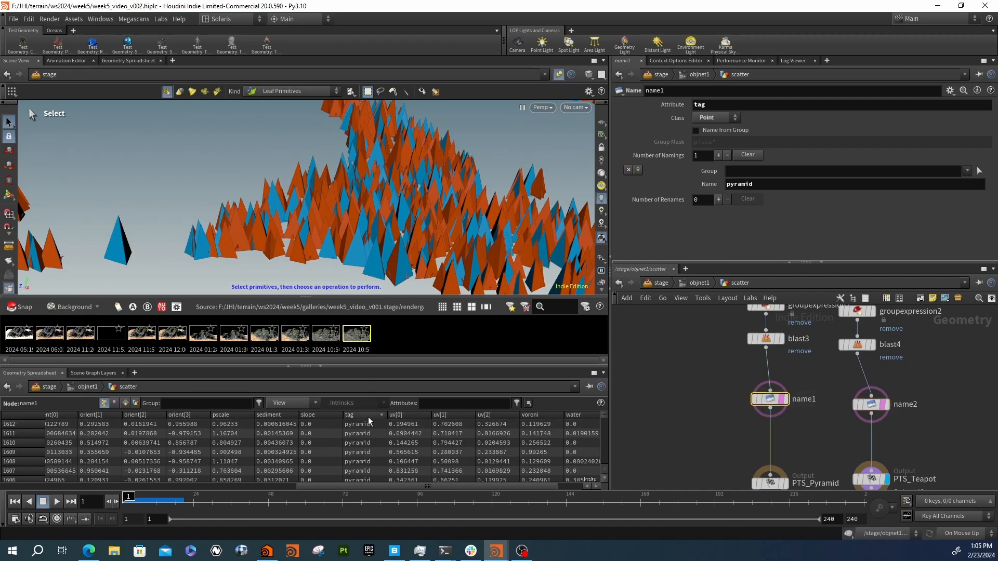
# - Return to the stage network and turn off Use Entire Stage as Prototype on instancer2
pyautogui.click(664, 285)
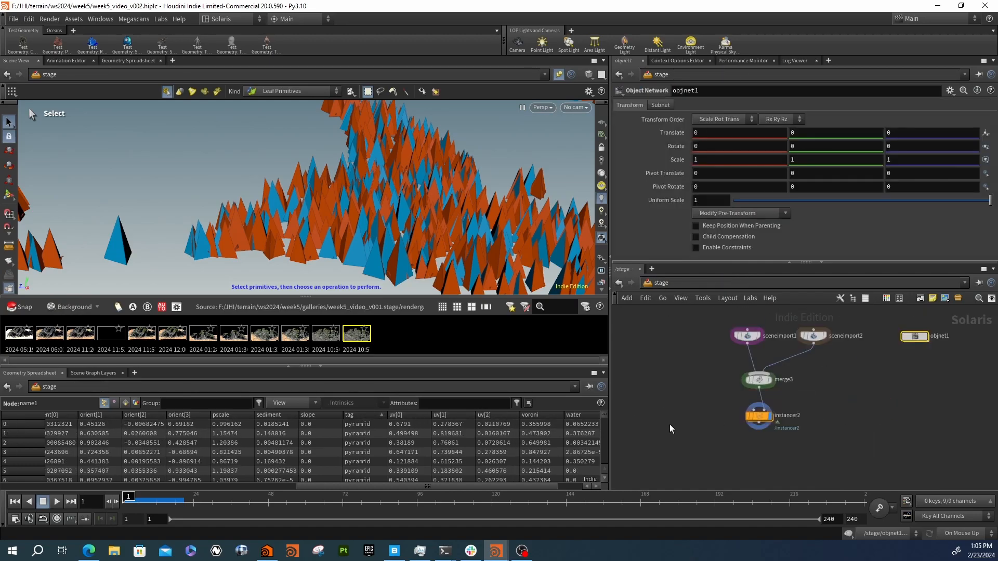
pyautogui.click(759, 415)
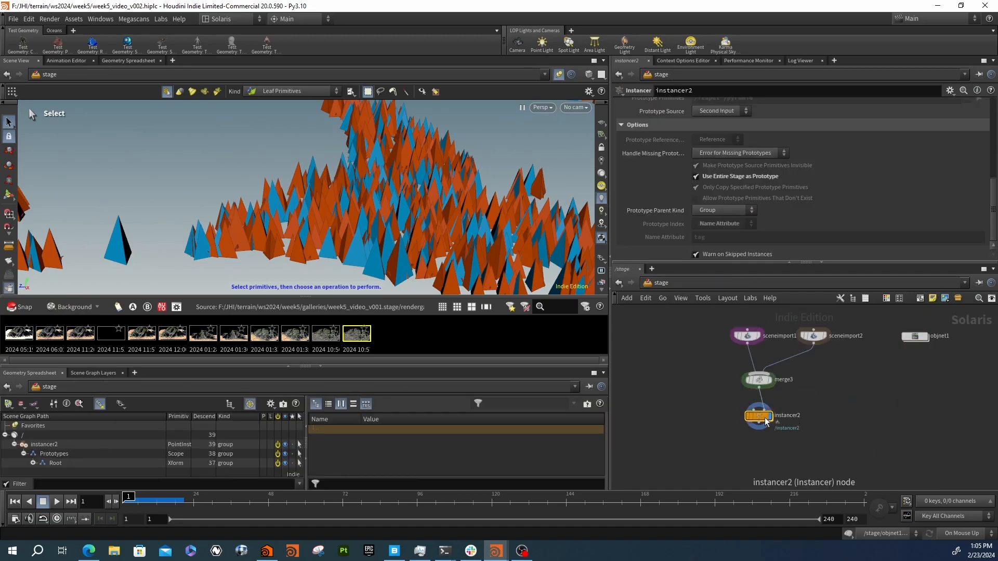
pyautogui.click(696, 176)
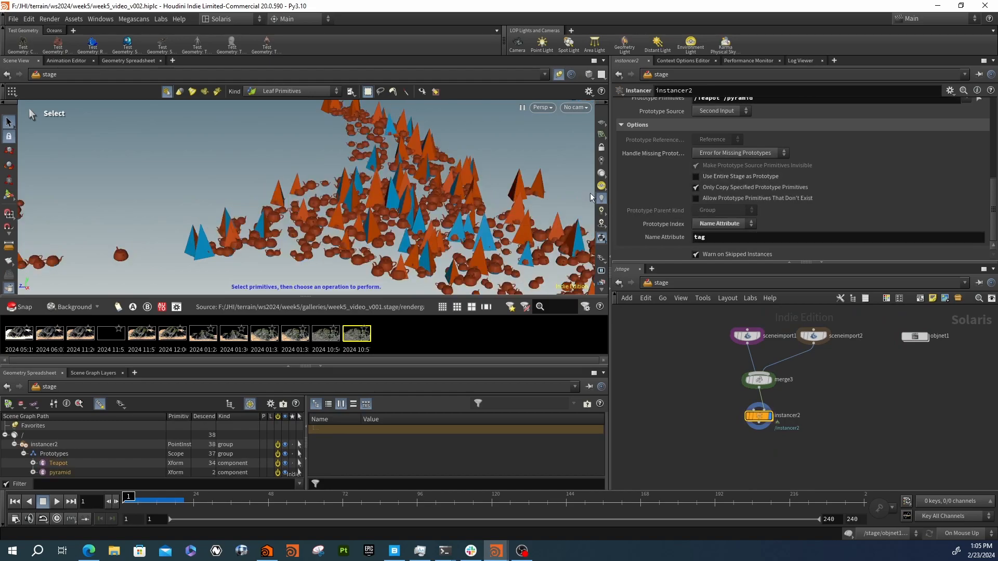
# - Examine the instanced pyramids and teapots from close up and far away, and collapse instancer2 in the scene graph
pyautogui.click(472, 217)
pyautogui.keyDown('alt'); pyautogui.moveTo(472, 218); pyautogui.dragTo(446, 202); pyautogui.keyUp('alt')
pyautogui.scroll(-5, 445, 202)
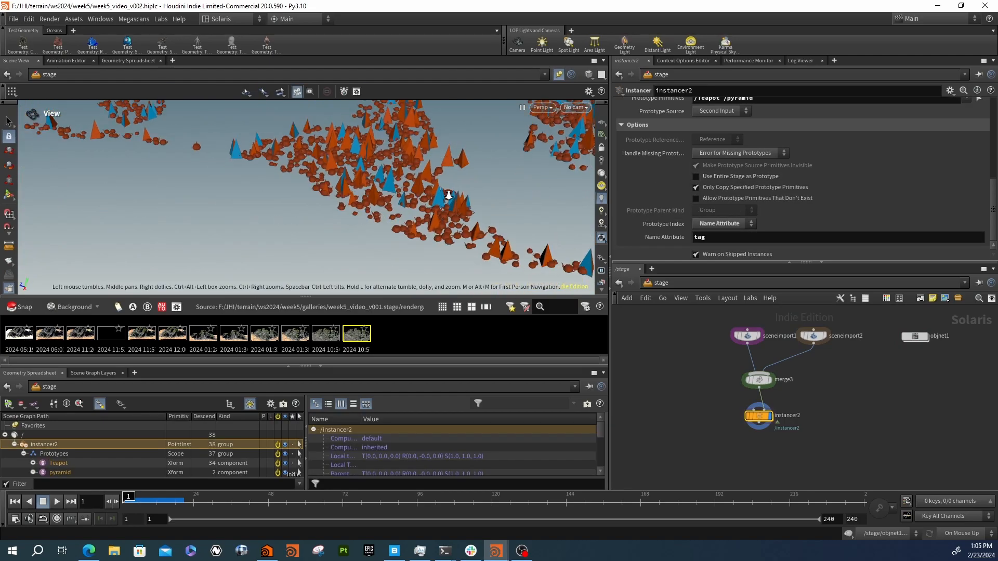
pyautogui.scroll(-3, 392, 219)
pyautogui.press('s')
pyautogui.click(14, 445)
pyautogui.click(55, 462)
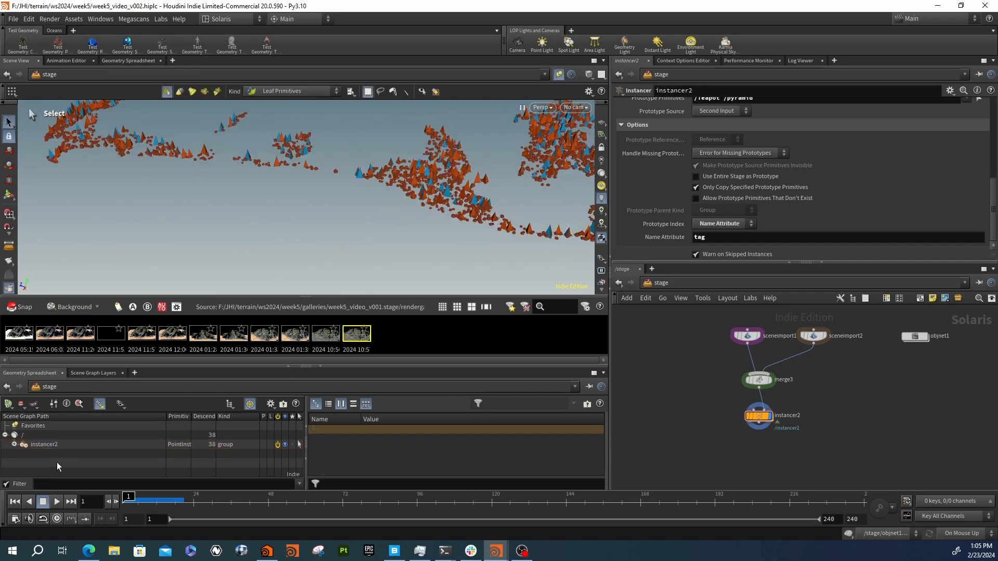
pyautogui.press('Escape')
pyautogui.moveTo(443, 223); pyautogui.dragTo(374, 219)
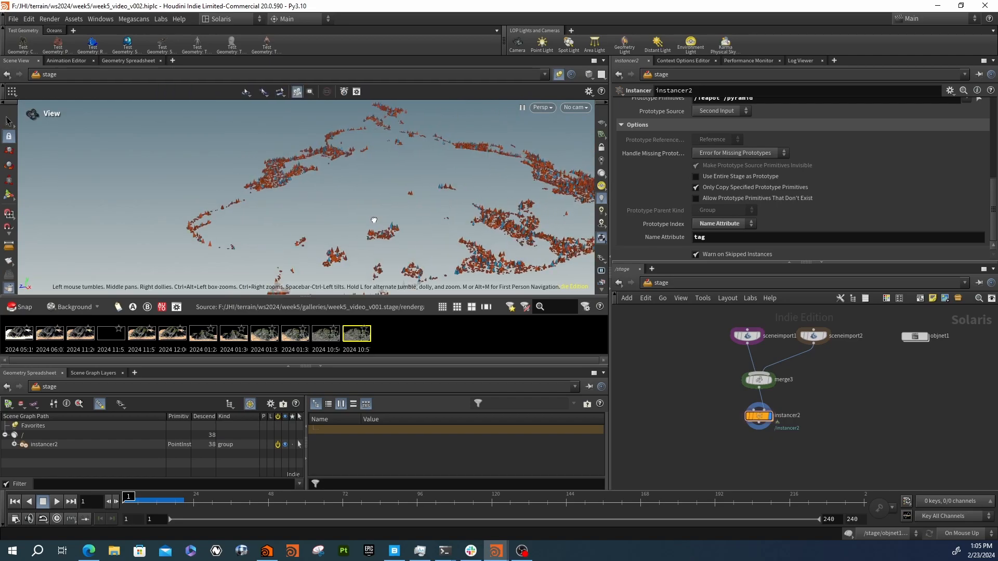
pyautogui.press('s')
# - Open the scatter network inside objnet1, look over its node chain and show object_merge1's geometry in the viewport
pyautogui.press('h')
pyautogui.scroll(3, 822, 388)
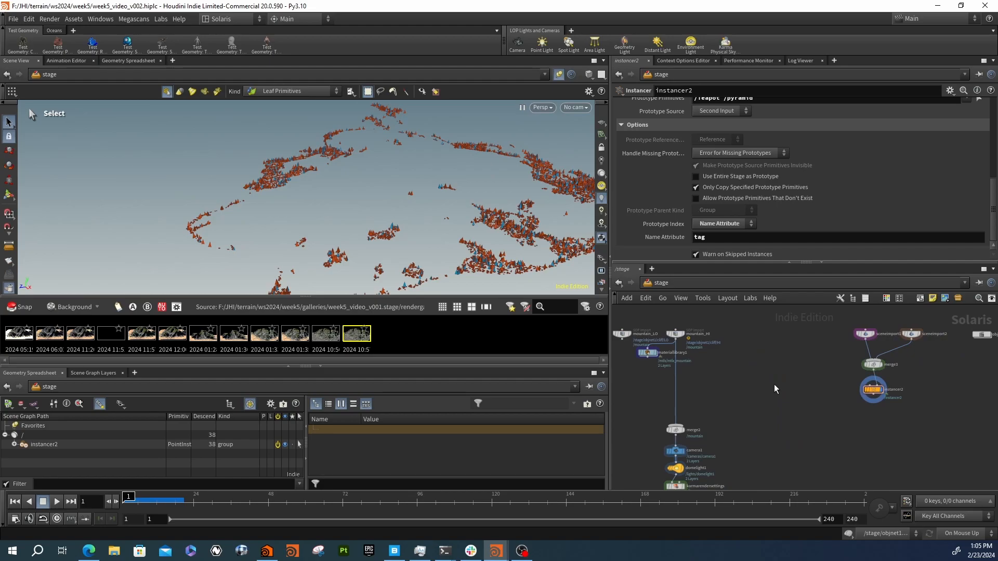
pyautogui.scroll(-1, 755, 385)
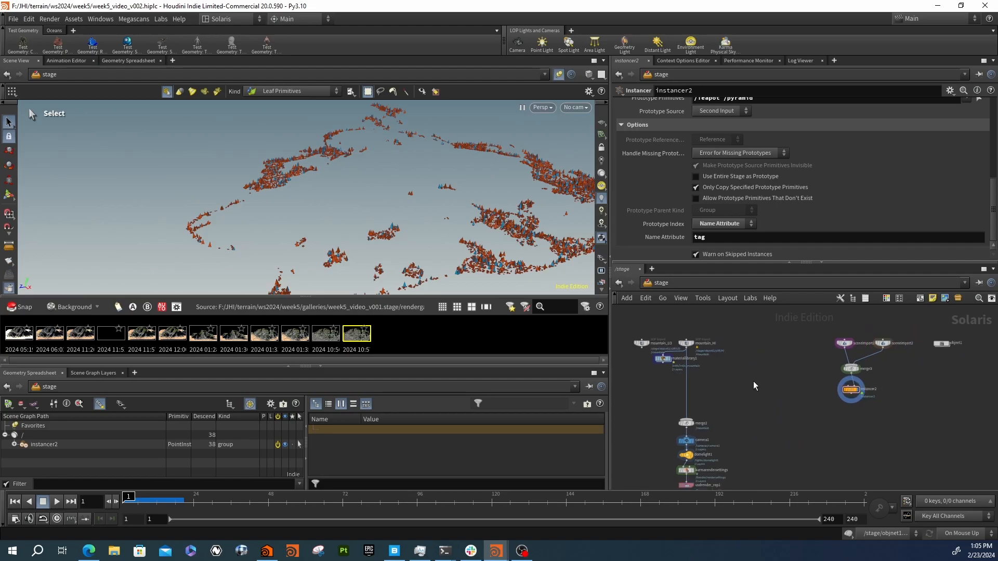
pyautogui.doubleClick(944, 342)
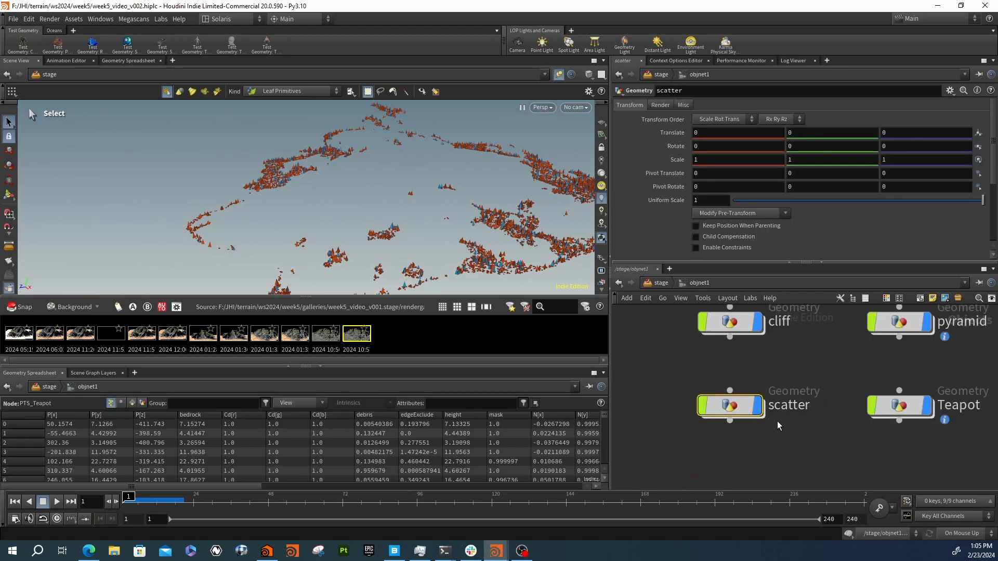
pyautogui.doubleClick(738, 407)
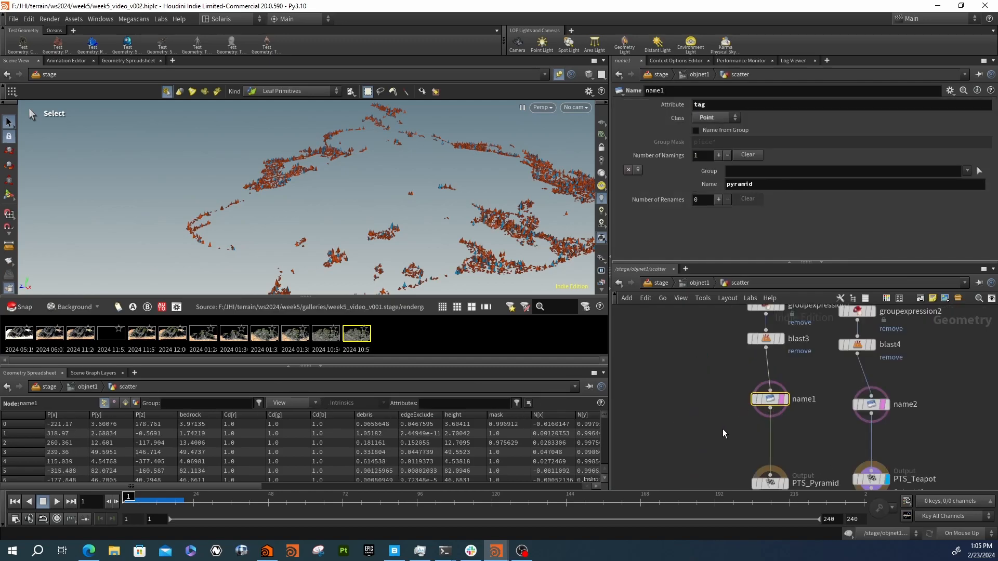
pyautogui.scroll(-5, 712, 427)
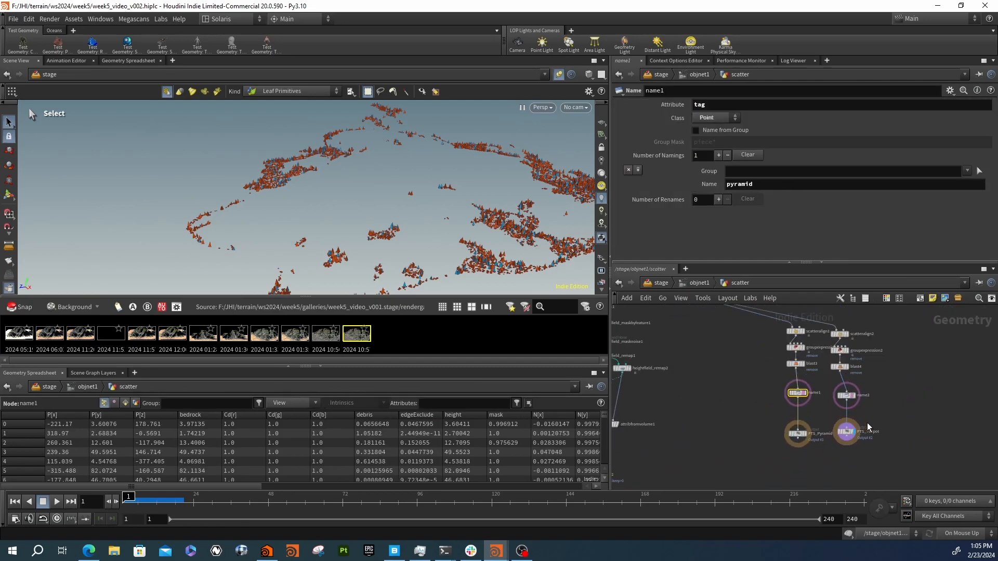
pyautogui.scroll(3, 867, 427)
pyautogui.scroll(-4, 811, 421)
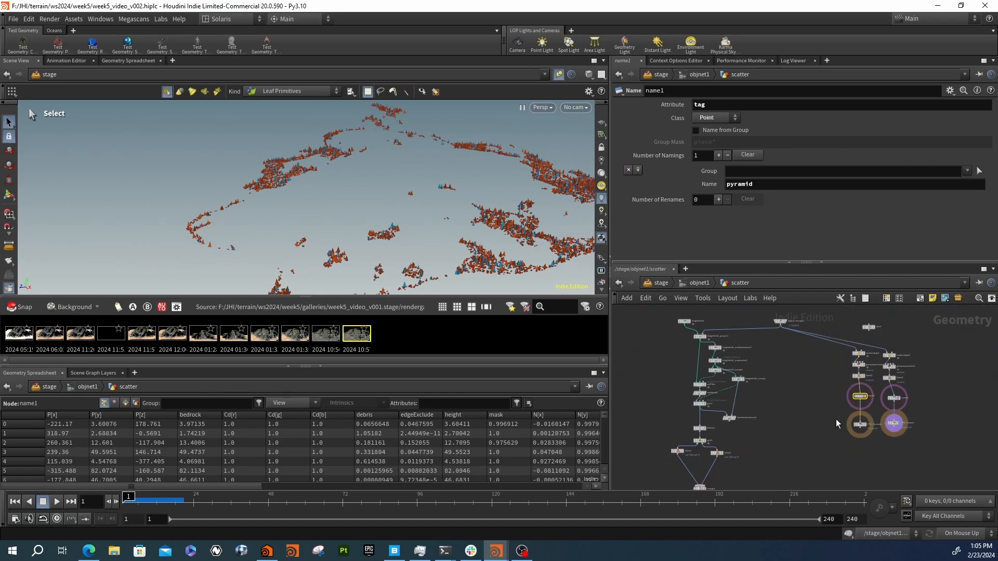
pyautogui.scroll(5, 743, 344)
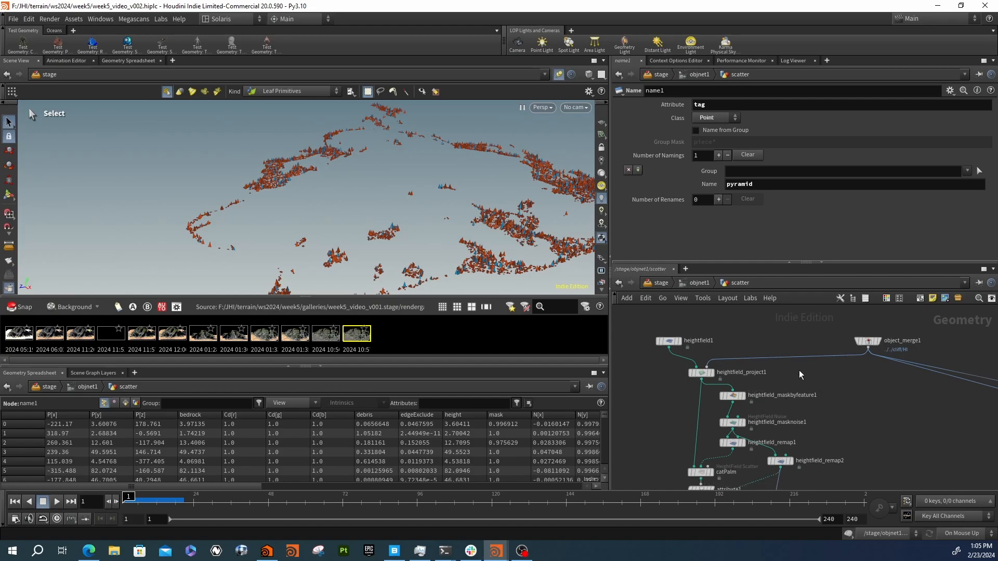
pyautogui.moveTo(881, 347)
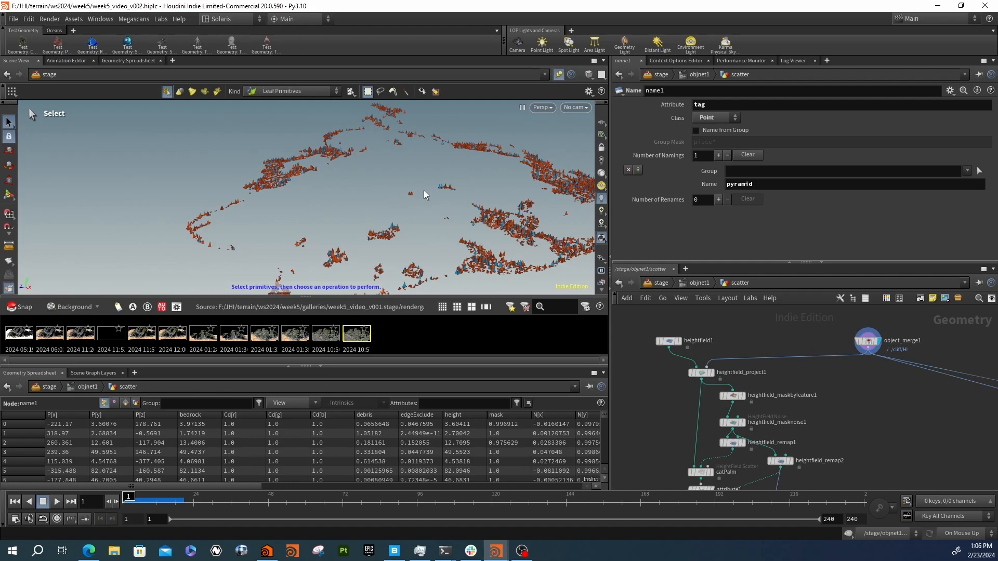
pyautogui.click(557, 76)
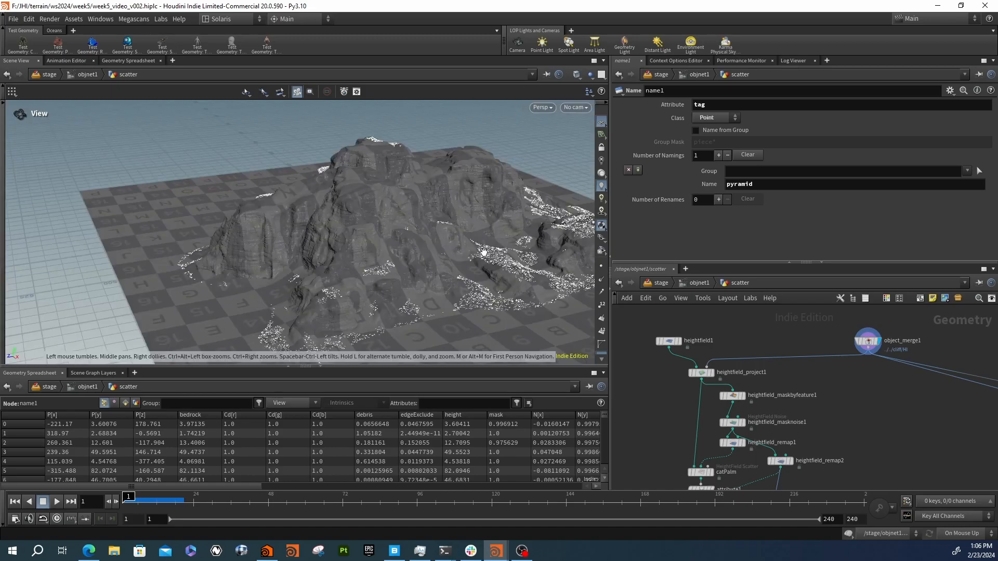
# - Try to scatter directly on object_merge1's terrain with a HeightField Scatter node, and delete that node
pyautogui.moveTo(272, 227); pyautogui.dragTo(328, 223)
pyautogui.moveTo(327, 223); pyautogui.dragTo(276, 260, button='right')
pyautogui.moveTo(276, 259); pyautogui.dragTo(315, 276)
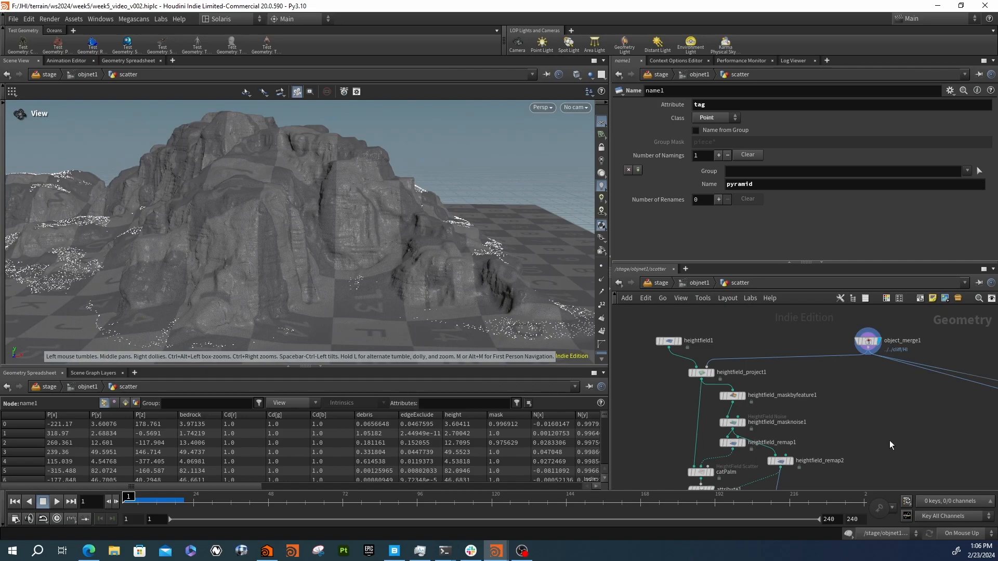
pyautogui.press('Tab')
pyautogui.write('hei')
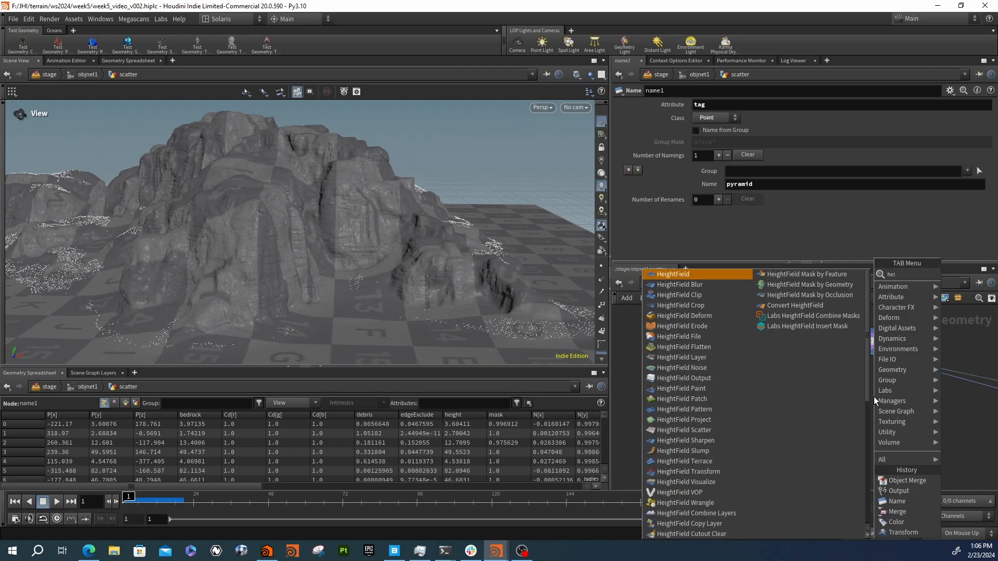
pyautogui.write('sc')
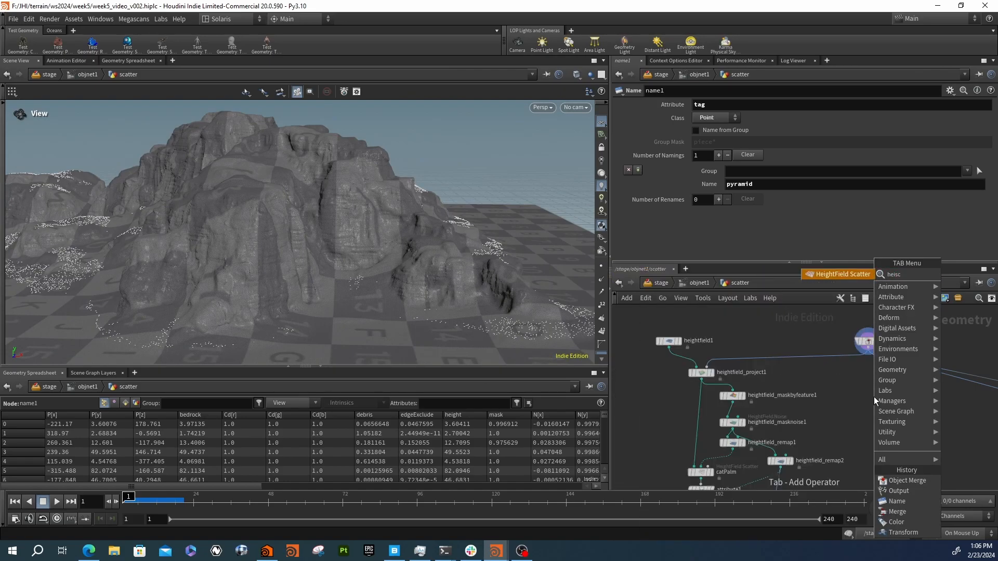
pyautogui.press('Return')
pyautogui.moveTo(871, 390); pyautogui.dragTo(873, 358)
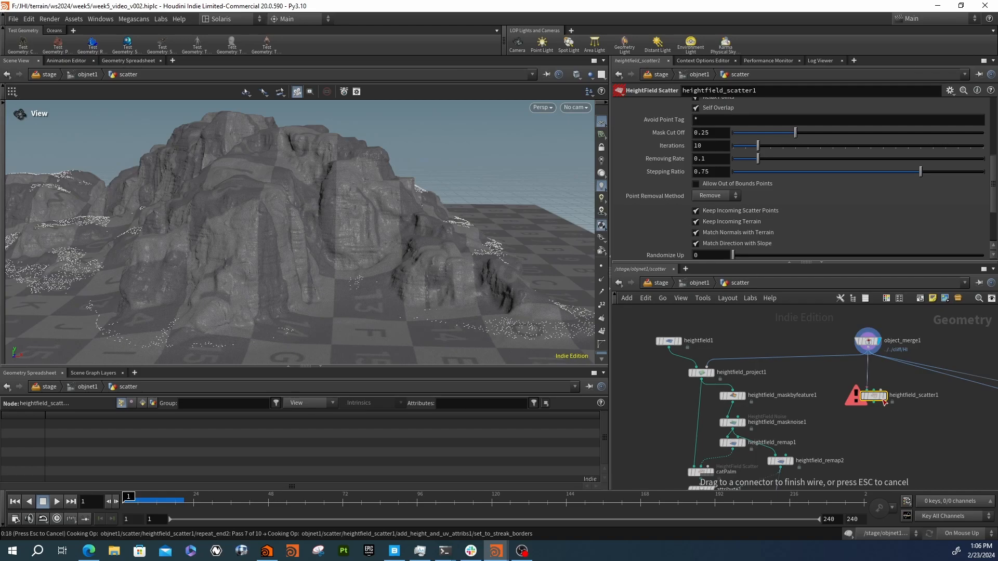
pyautogui.click(884, 401)
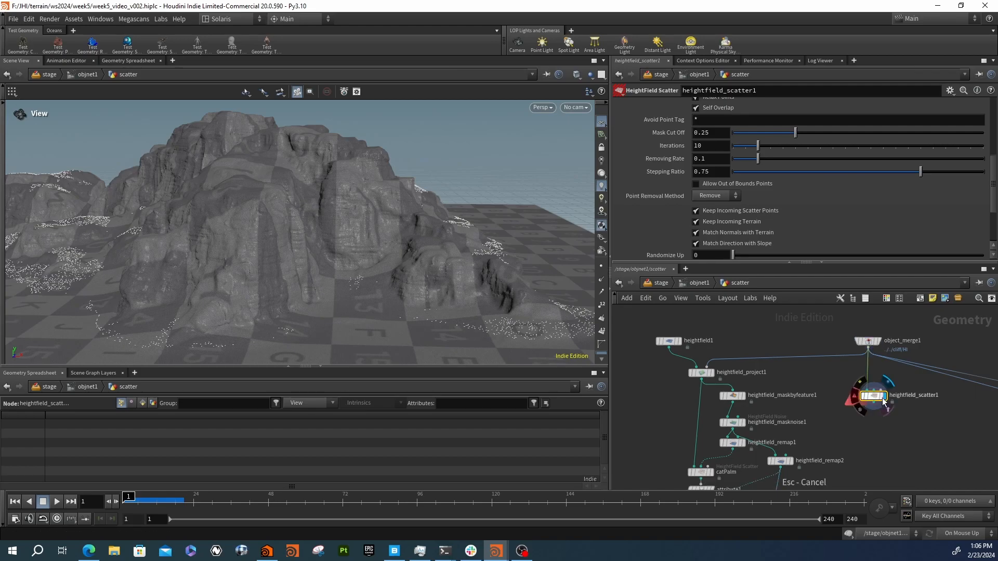
pyautogui.click(874, 398)
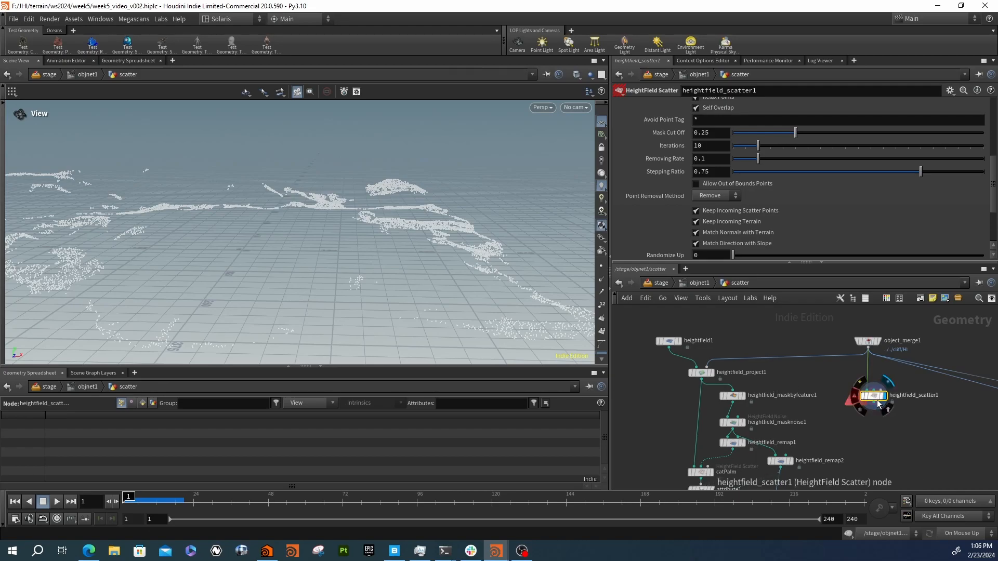
pyautogui.press('Delete')
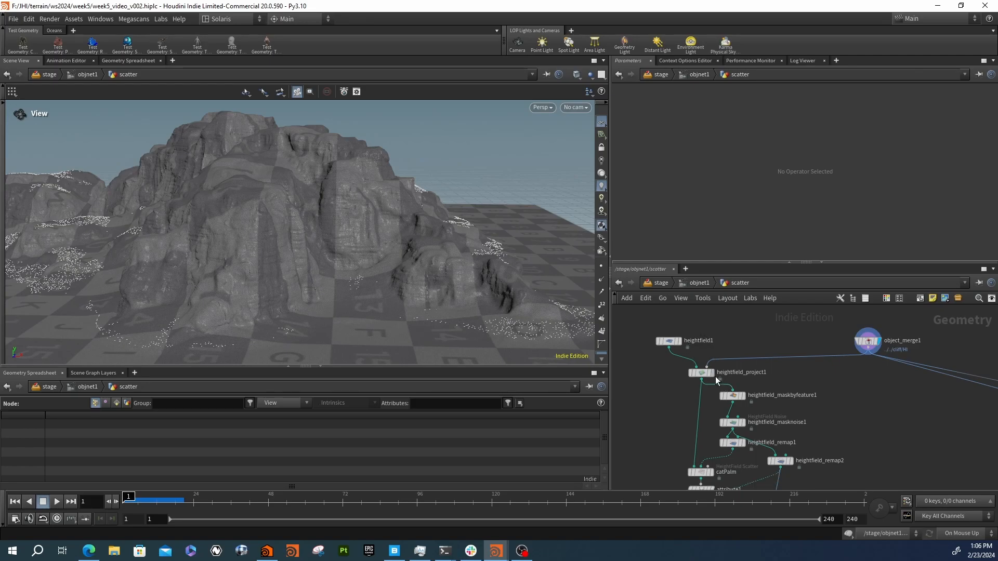
# - Select heightfield1 and inspect its flat grid in the viewport
pyautogui.click(678, 341)
pyautogui.click(668, 341)
pyautogui.moveTo(513, 273); pyautogui.dragTo(241, 269)
pyautogui.moveTo(332, 269); pyautogui.dragTo(232, 268, button='middle')
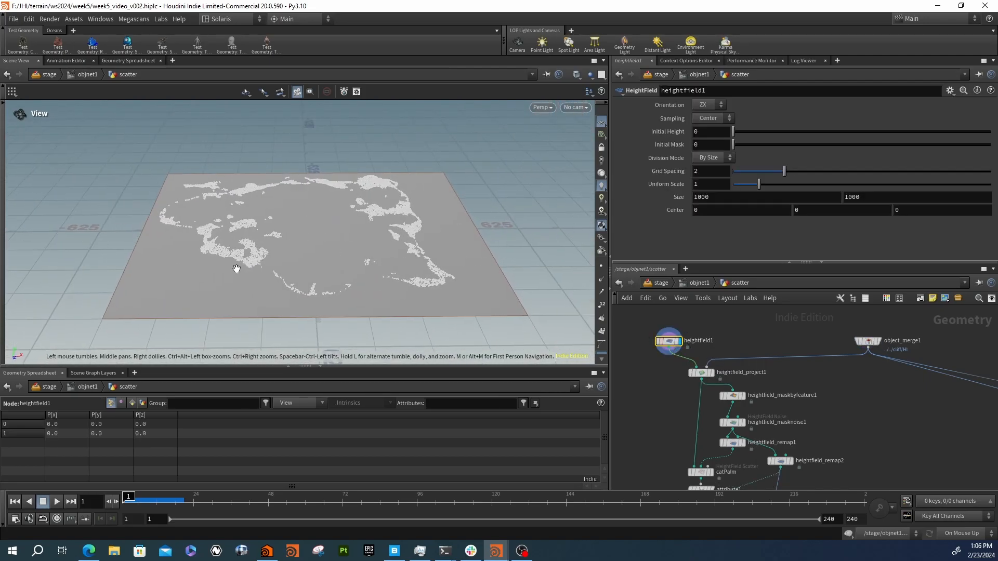
# - Compare heightfield_project1's projected terrain with the original object_merge1 geometry in the viewport
pyautogui.click(713, 373)
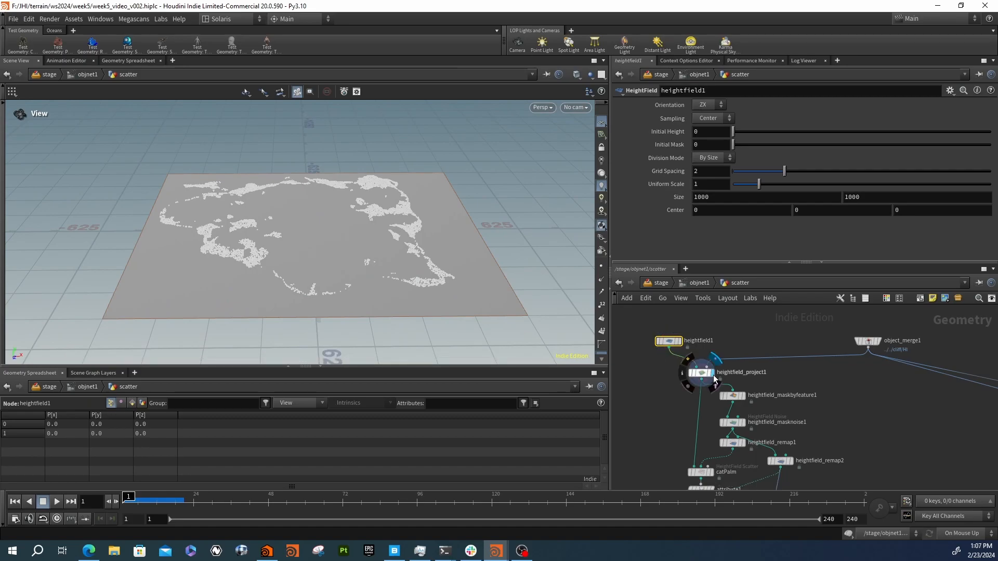
pyautogui.moveTo(339, 263); pyautogui.dragTo(476, 232)
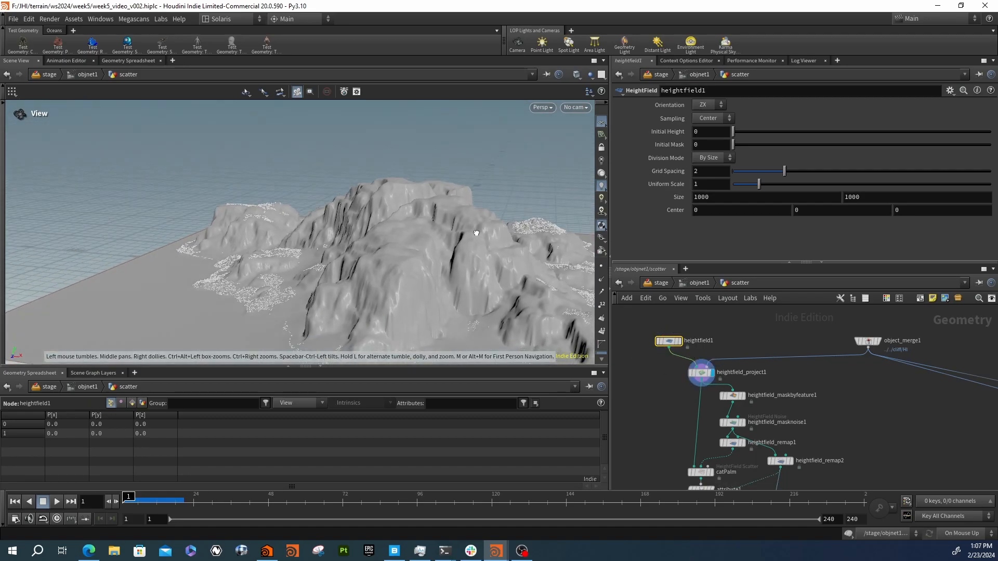
pyautogui.moveTo(476, 232); pyautogui.dragTo(352, 261, button='right')
pyautogui.moveTo(352, 261); pyautogui.dragTo(438, 276)
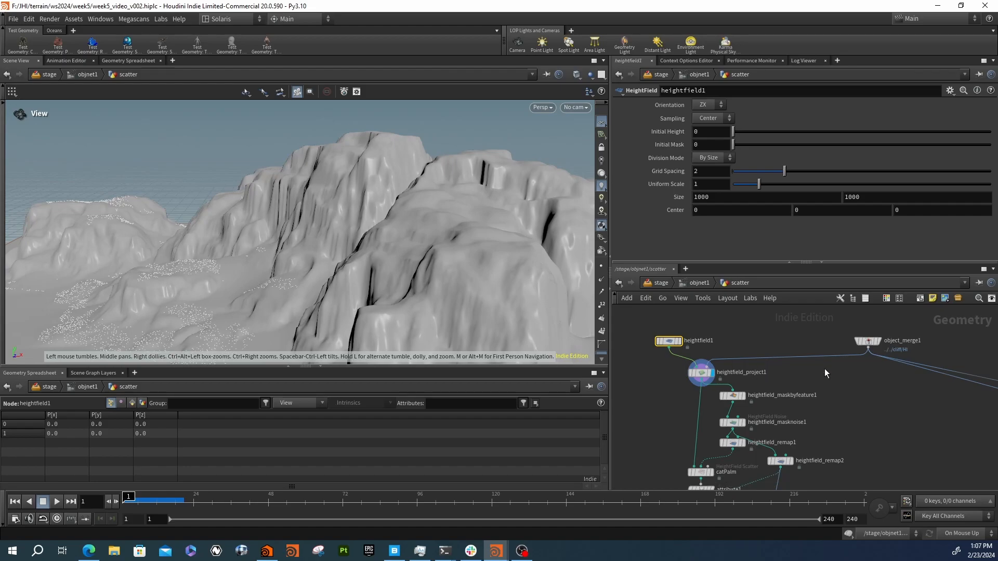
pyautogui.click(878, 341)
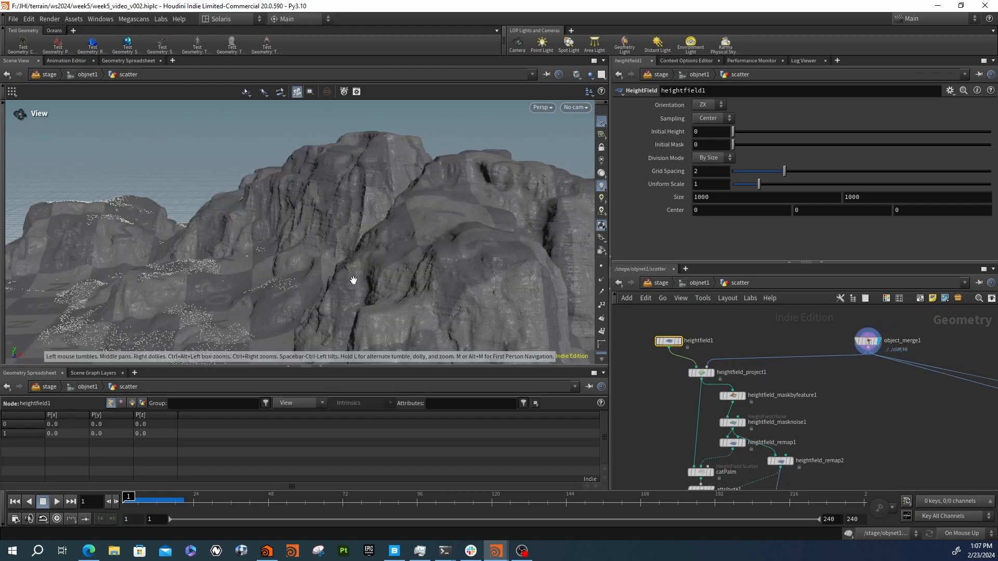
pyautogui.click(714, 375)
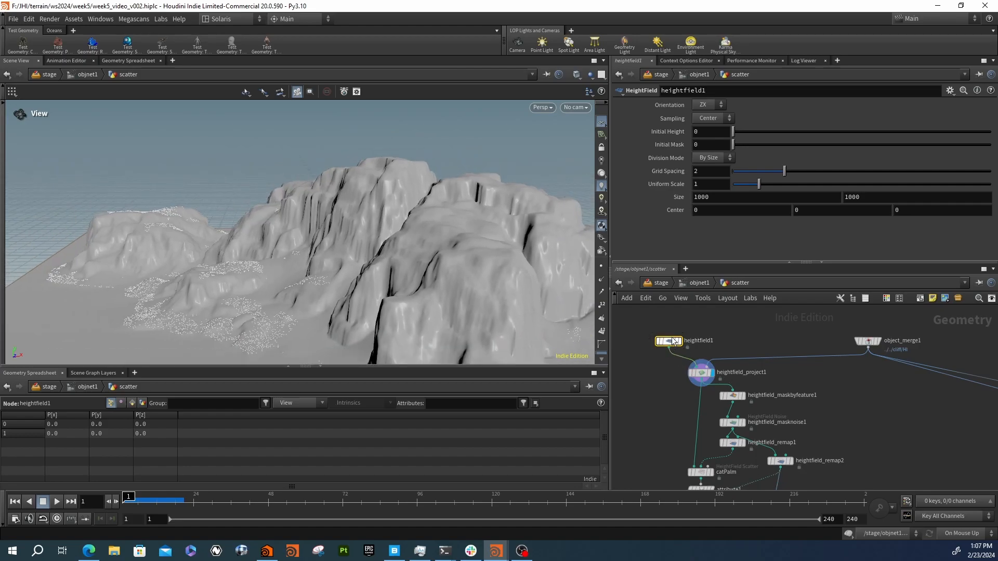
# - Set heightfield1's Grid Spacing to 1 and inspect the finer projected terrain
pyautogui.click(706, 171)
pyautogui.write('1')
pyautogui.press('Return')
pyautogui.moveTo(436, 272)
pyautogui.mouseDown()
pyautogui.moveTo(463, 357)
pyautogui.moveTo(498, 246)
pyautogui.moveTo(454, 298)
pyautogui.moveTo(437, 241)
pyautogui.moveTo(367, 263)
pyautogui.moveTo(457, 260)
pyautogui.moveTo(428, 259)
pyautogui.mouseUp()
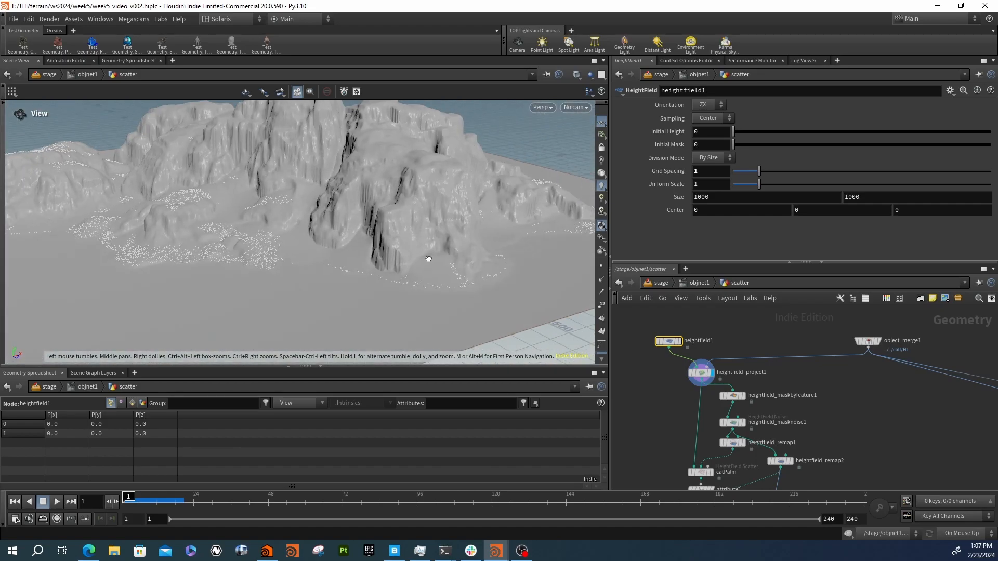
# - Move the entire existing scatter chain, from heightfield1 down to merge1 and its output, further away from object_merge1
pyautogui.scroll(-2, 784, 398)
pyautogui.moveTo(784, 416); pyautogui.dragTo(790, 376, button='middle')
pyautogui.scroll(2, 787, 376)
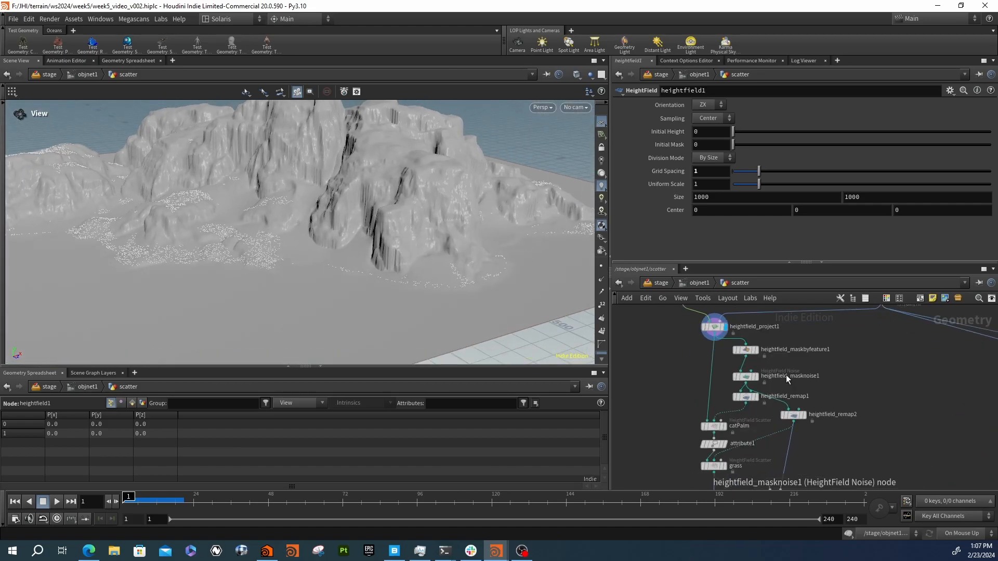
pyautogui.scroll(1, 724, 381)
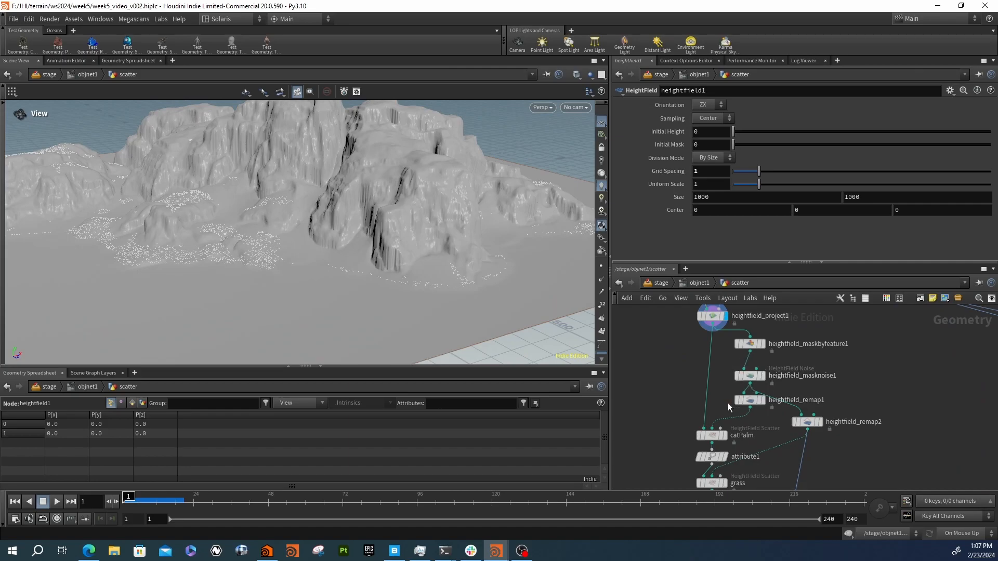
pyautogui.scroll(-3, 753, 423)
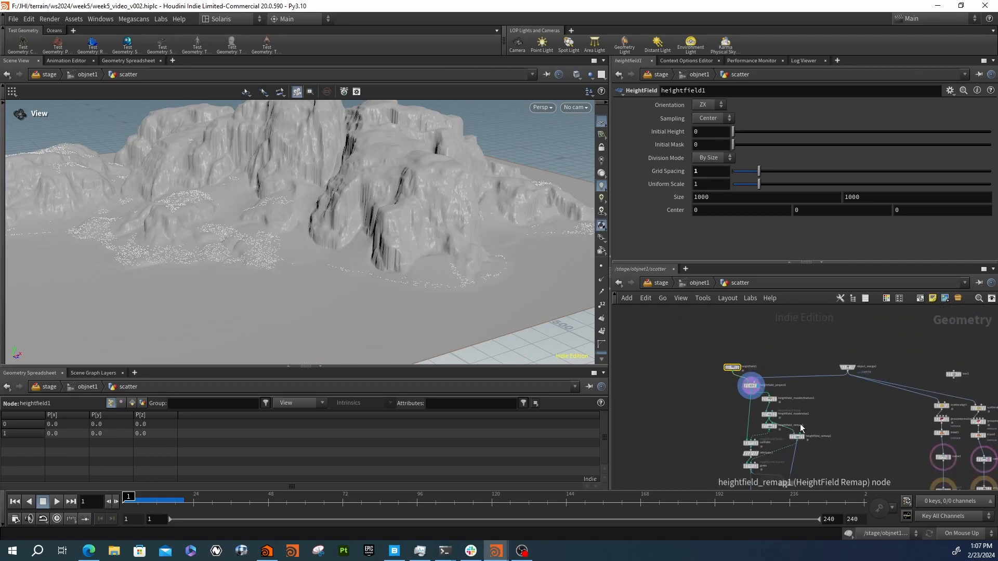
pyautogui.moveTo(796, 422); pyautogui.dragTo(806, 364, button='middle')
pyautogui.scroll(-2, 827, 425)
pyautogui.moveTo(722, 359); pyautogui.dragTo(832, 496)
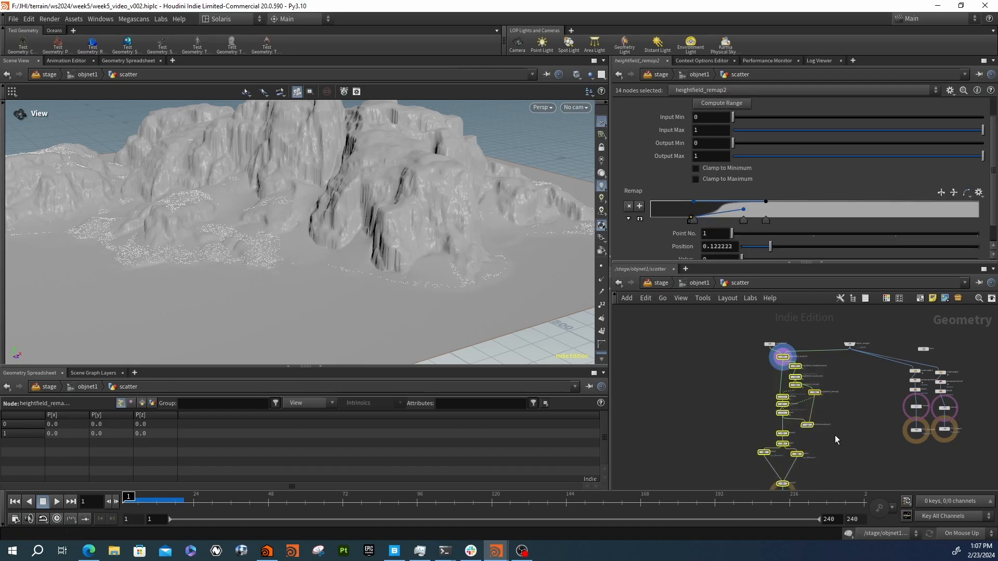
pyautogui.moveTo(824, 481); pyautogui.dragTo(834, 445, button='middle')
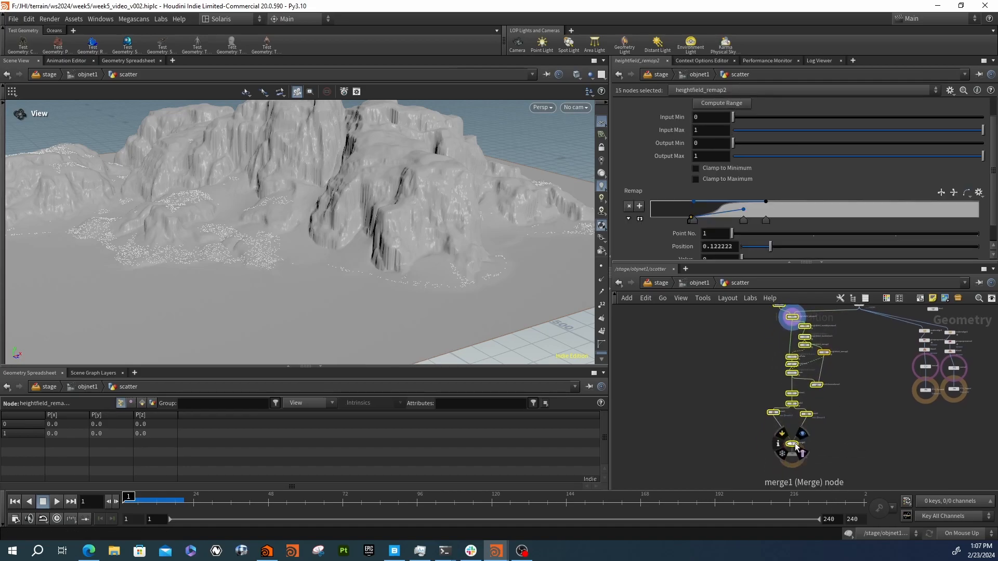
pyautogui.click(739, 418)
pyautogui.moveTo(789, 445)
pyautogui.mouseDown()
pyautogui.moveTo(728, 439)
pyautogui.moveTo(791, 447)
pyautogui.mouseUp()
pyautogui.scroll(-3, 797, 435)
pyautogui.moveTo(747, 339); pyautogui.dragTo(828, 475)
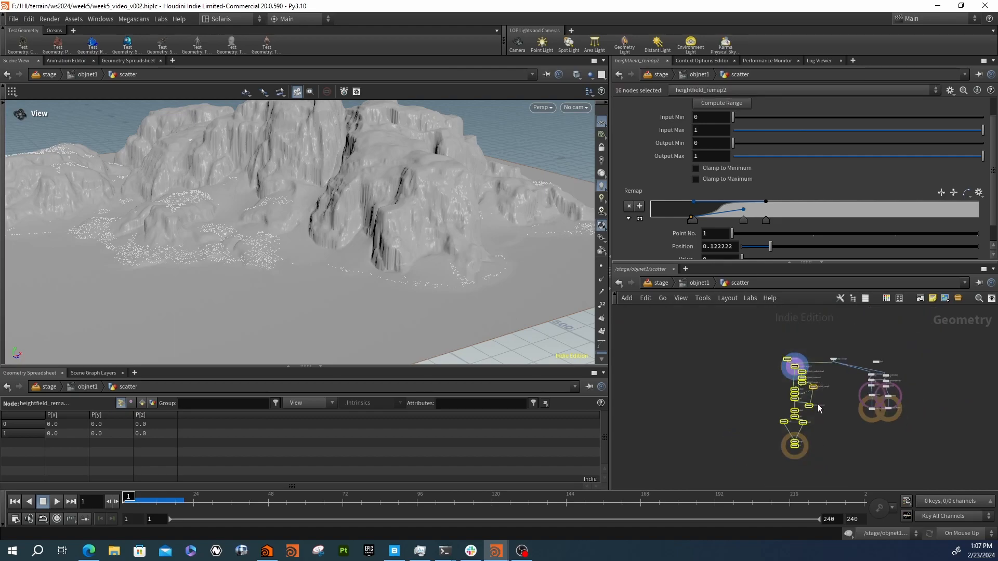
pyautogui.moveTo(814, 394); pyautogui.dragTo(702, 384)
# - Add a second HeightField node in the free space beside object_merge1
pyautogui.scroll(2, 791, 373)
pyautogui.moveTo(793, 370); pyautogui.dragTo(776, 404, button='middle')
pyautogui.click(775, 404)
pyautogui.press('Tab')
pyautogui.write('hei')
pyautogui.press('Return')
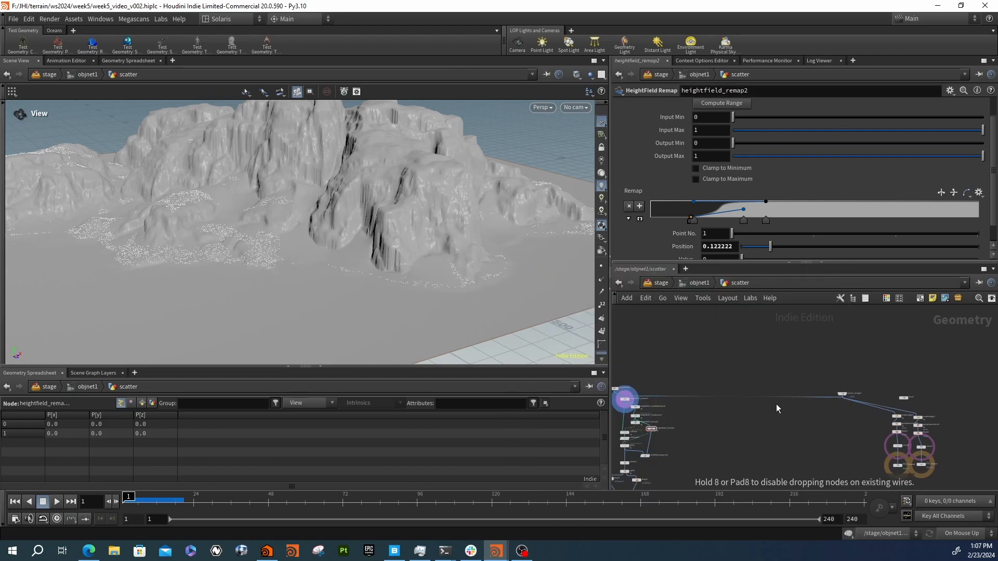
pyautogui.click(775, 404)
# - Add a HeightField Project node and place it just below heightfield2
pyautogui.press('Tab')
pyautogui.write('heipro')
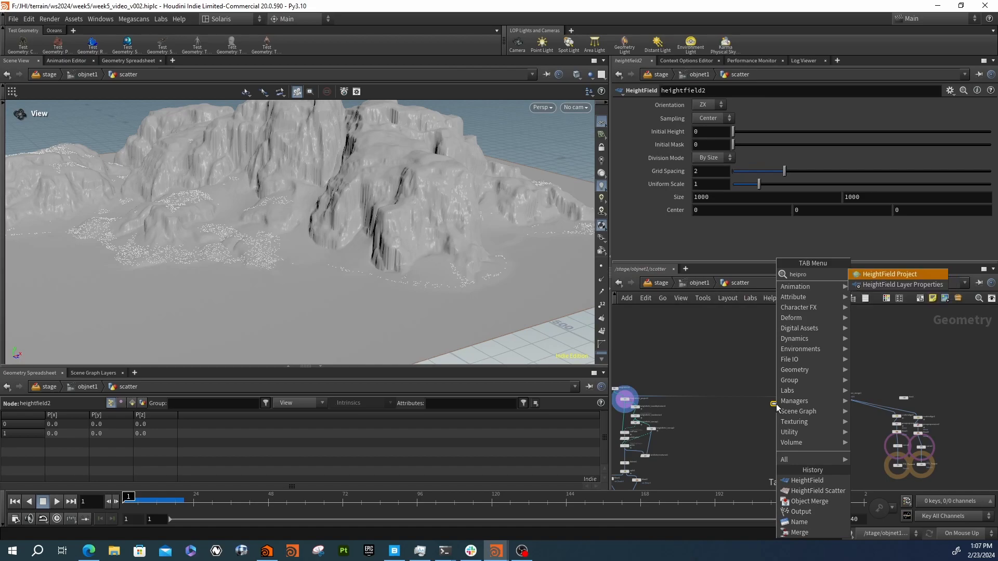
pyautogui.press('Return')
pyautogui.click(775, 404)
pyautogui.moveTo(773, 406); pyautogui.dragTo(795, 429)
pyautogui.scroll(5, 785, 403)
pyautogui.moveTo(794, 424); pyautogui.dragTo(728, 419, button='middle')
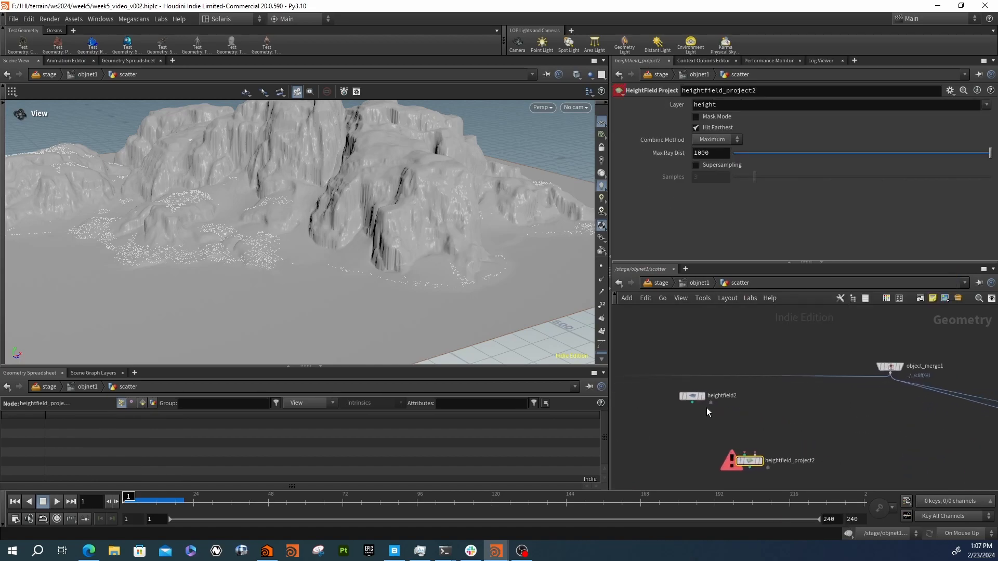
# - Connect heightfield2 and object_merge1 to heightfield_project2's first and second inputs, and display the projected terrain
pyautogui.click(692, 404)
pyautogui.click(739, 451)
pyautogui.click(756, 454)
pyautogui.click(890, 373)
pyautogui.click(760, 462)
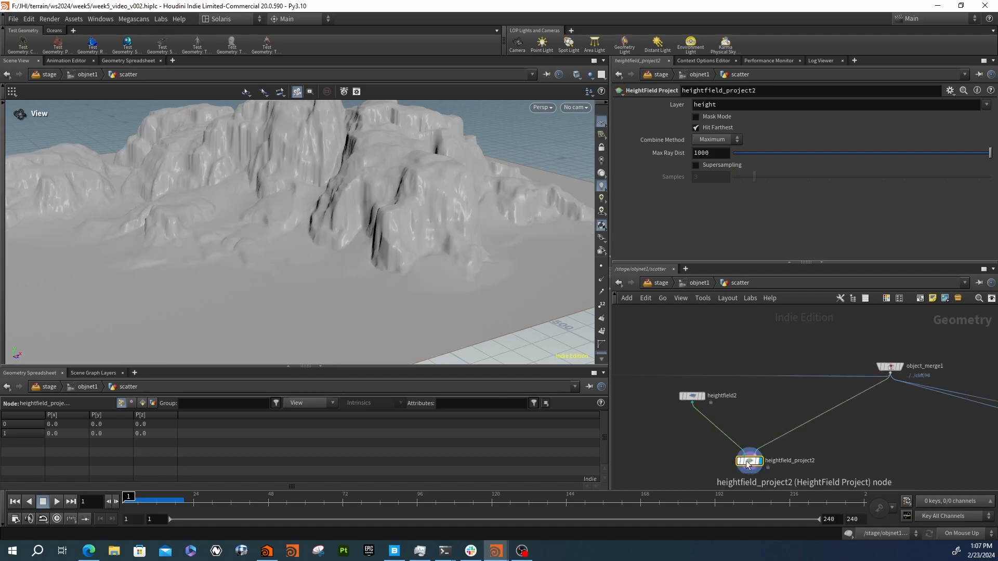
# - Check heightfield2's Grid Spacing and move heightfield_project2 closer beneath heightfield2
pyautogui.click(692, 396)
pyautogui.doubleClick(709, 172)
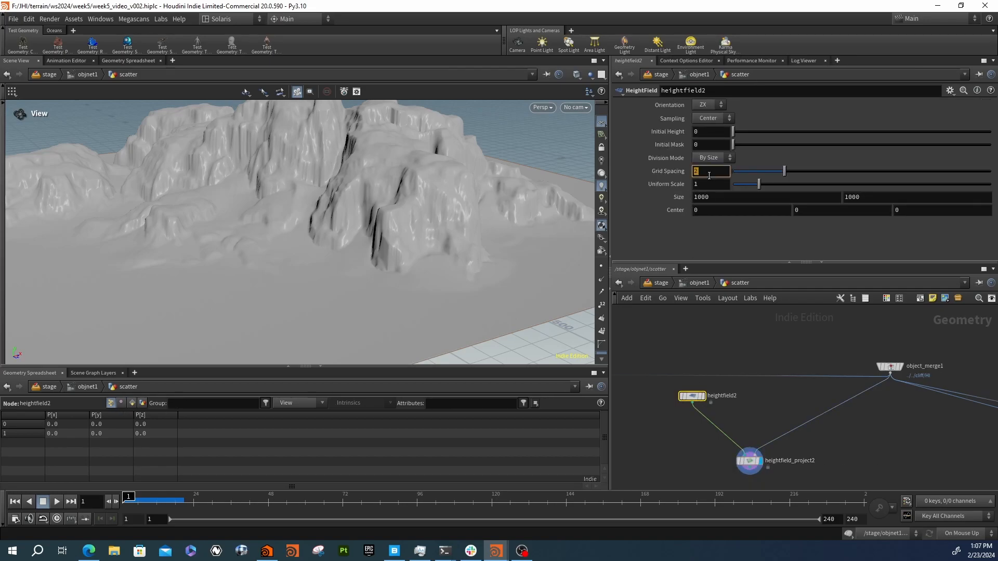
pyautogui.click(719, 429)
pyautogui.moveTo(748, 460); pyautogui.dragTo(726, 427)
pyautogui.moveTo(732, 450); pyautogui.dragTo(727, 413, button='middle')
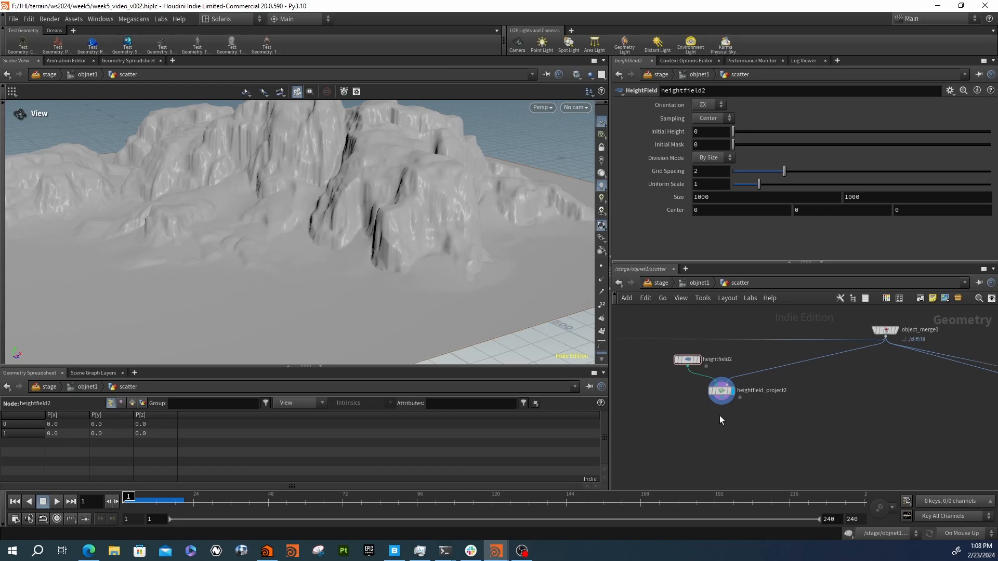
# - Add a HeightField Scatter node below heightfield_project2, connect it to that node's output and display the scattered points
pyautogui.press('Tab')
pyautogui.write('heis')
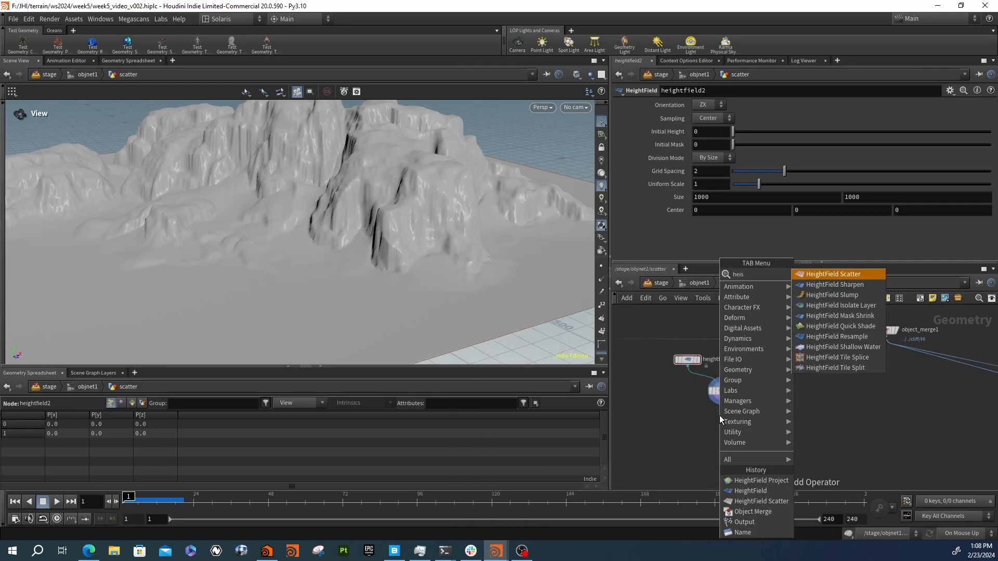
pyautogui.press('Return')
pyautogui.click(719, 416)
pyautogui.moveTo(719, 416); pyautogui.dragTo(719, 440)
pyautogui.moveTo(723, 401); pyautogui.dragTo(728, 445)
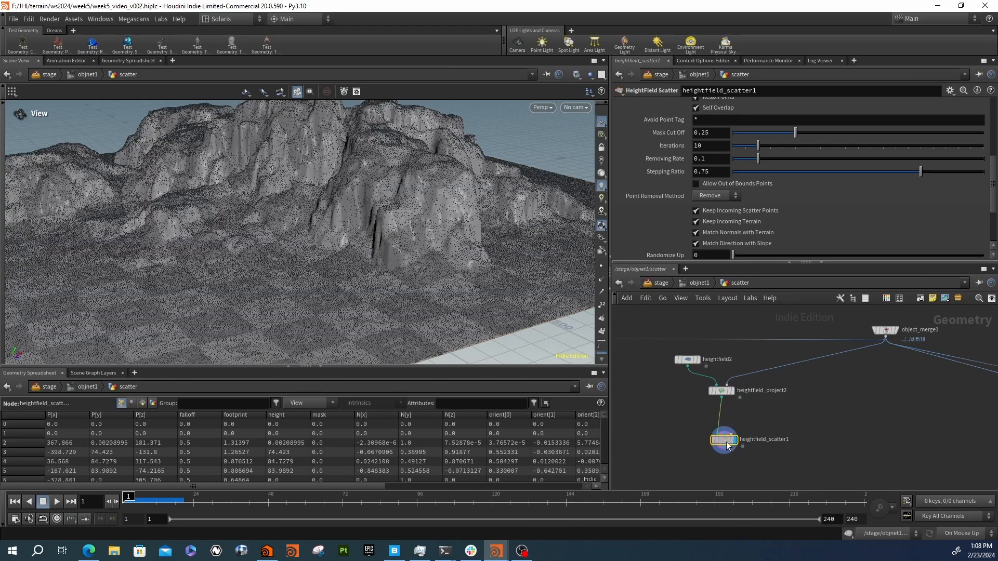
pyautogui.moveTo(367, 179); pyautogui.dragTo(347, 171)
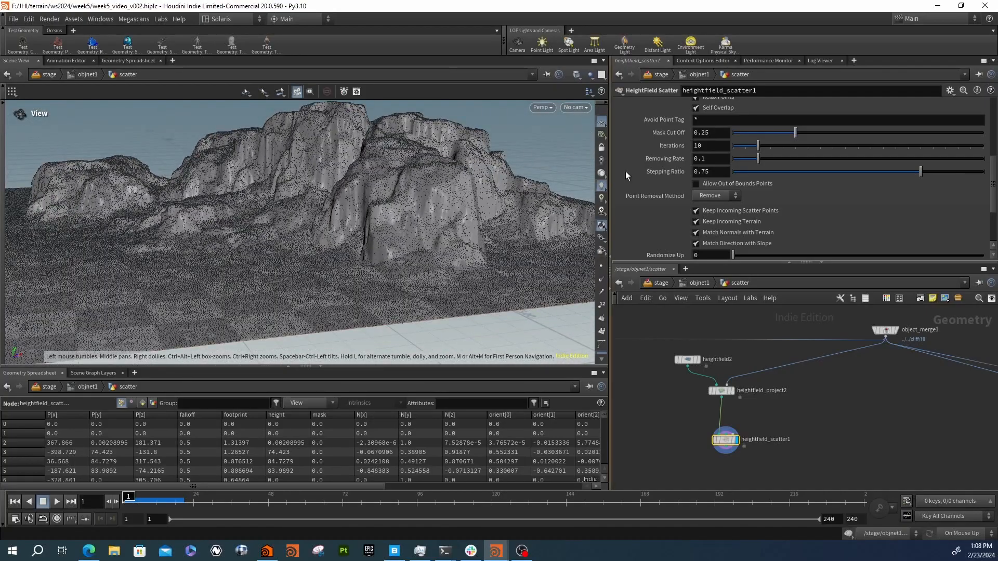
# - Examine heightfield_scatter1's scattering, relaxation and orientation parameters and the available Scatter Method options
pyautogui.scroll(5, 637, 204)
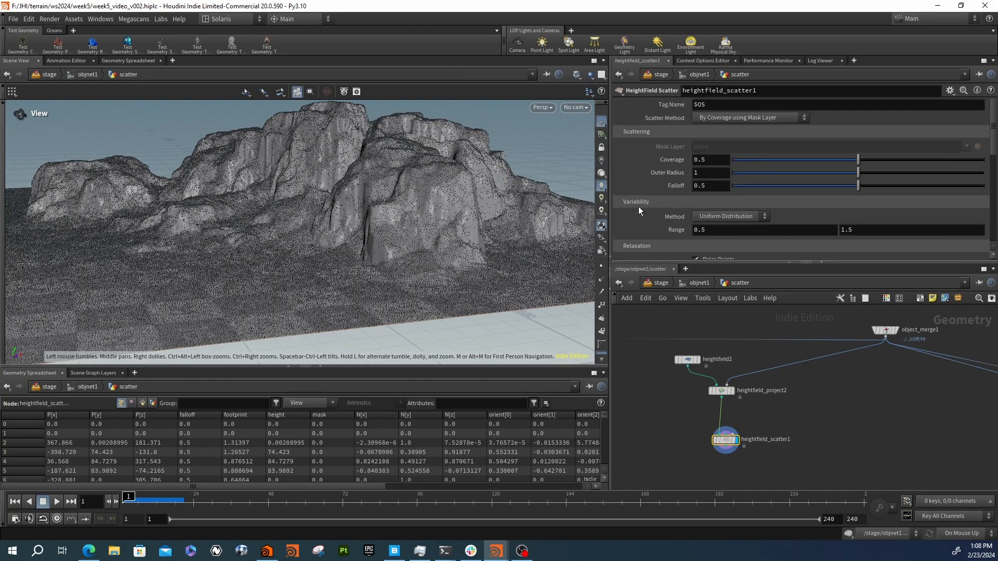
pyautogui.scroll(-8, 641, 190)
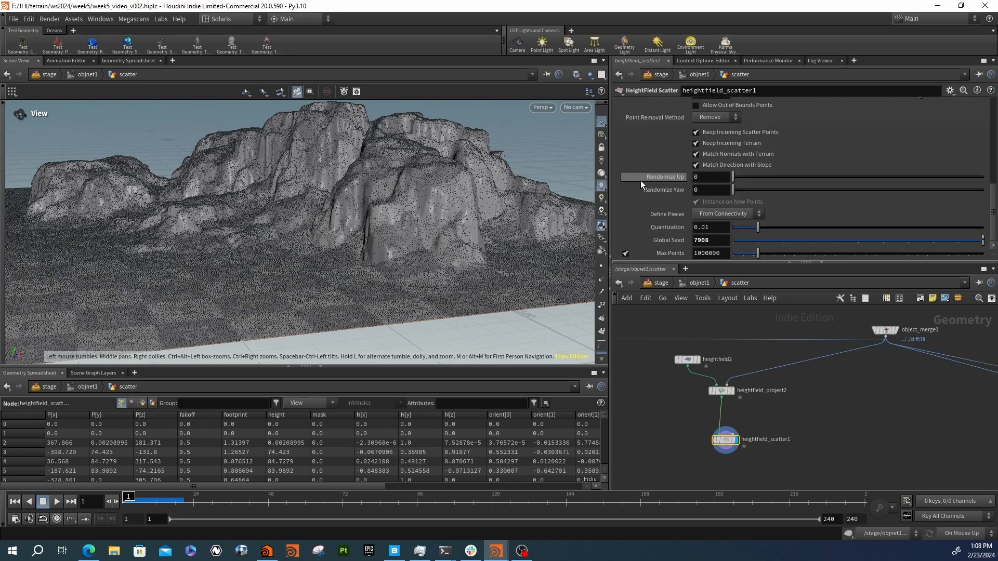
pyautogui.scroll(1, 634, 207)
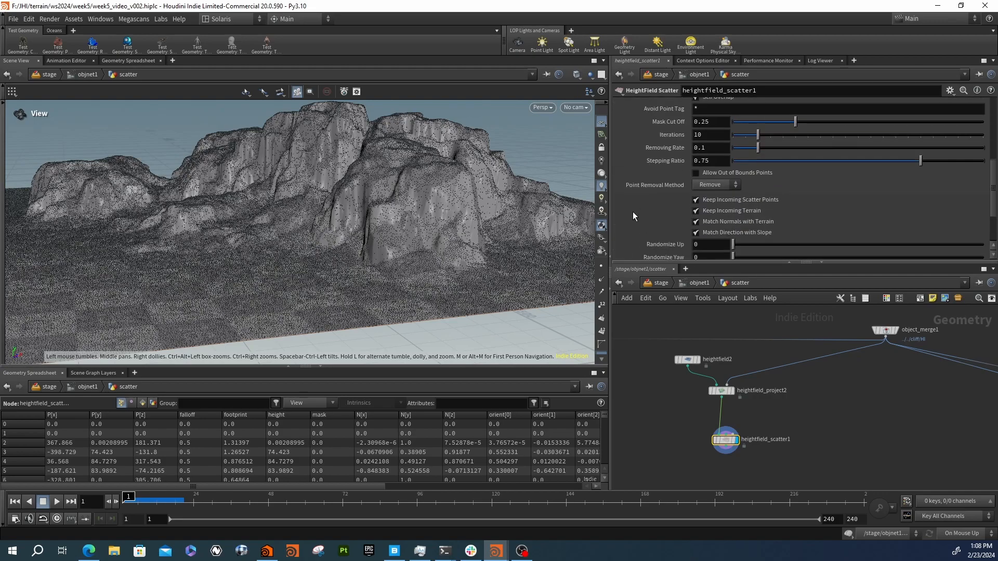
pyautogui.scroll(3, 634, 211)
pyautogui.scroll(2, 642, 210)
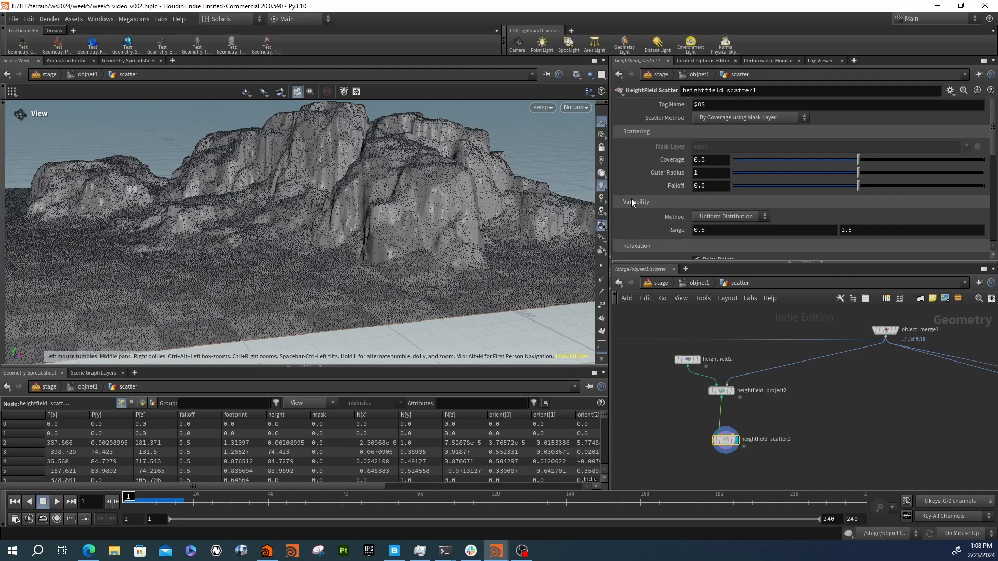
pyautogui.click(725, 118)
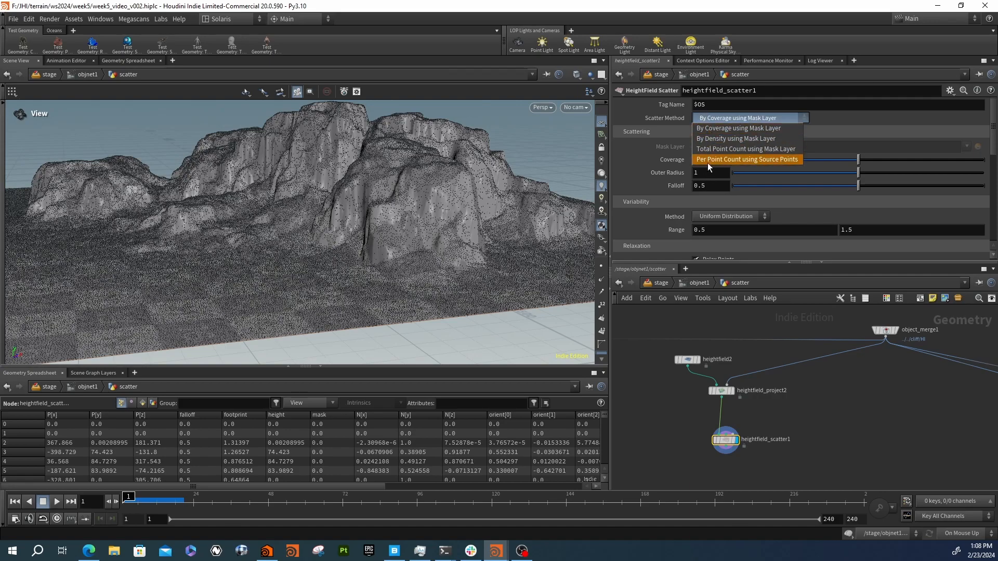
pyautogui.click(669, 118)
pyautogui.click(694, 118)
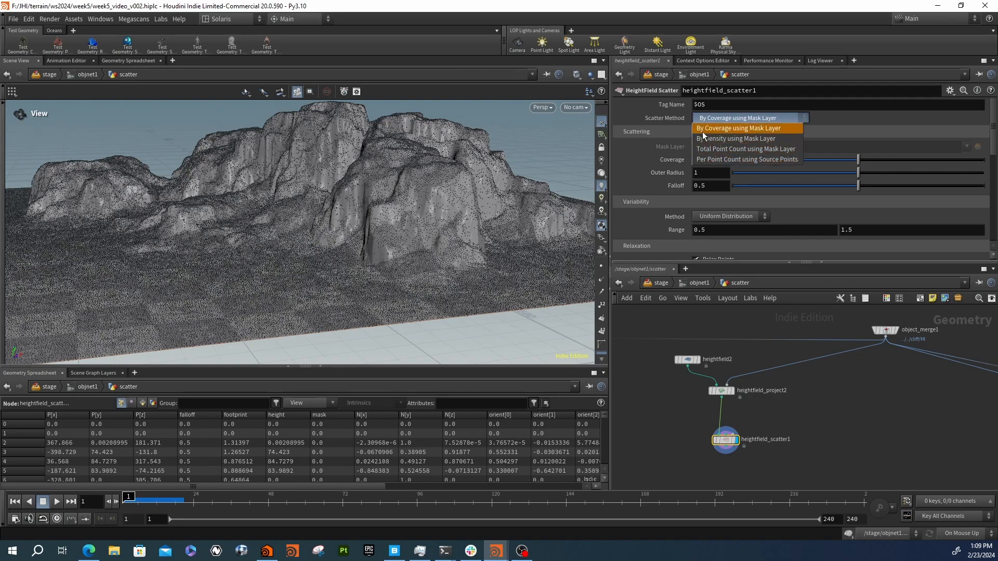
pyautogui.click(849, 124)
# - Move heightfield_scatter1 further below heightfield_project2, and review the removal expressions in groupexpression1
pyautogui.moveTo(754, 427); pyautogui.dragTo(728, 422, button='middle')
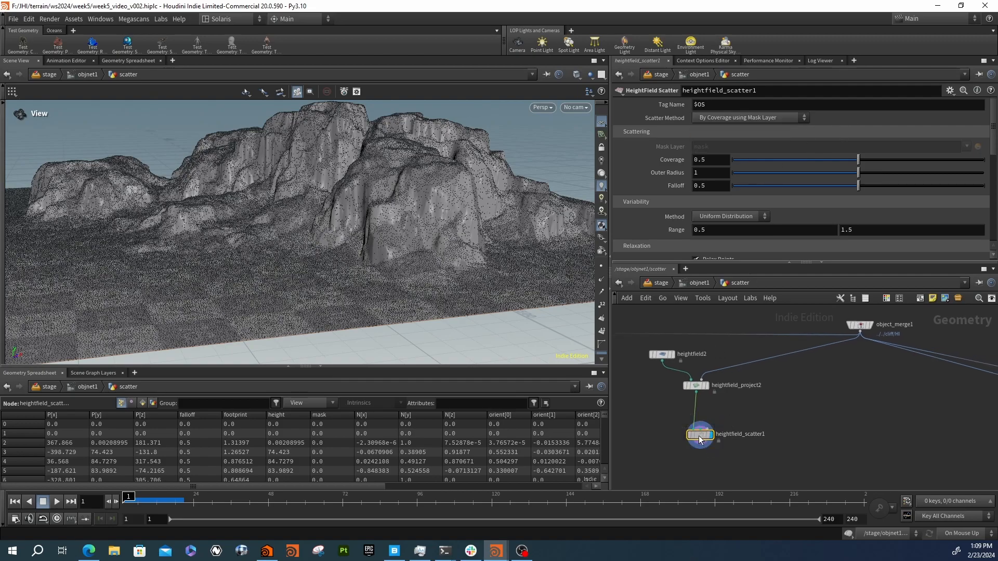
pyautogui.moveTo(705, 441); pyautogui.dragTo(702, 473)
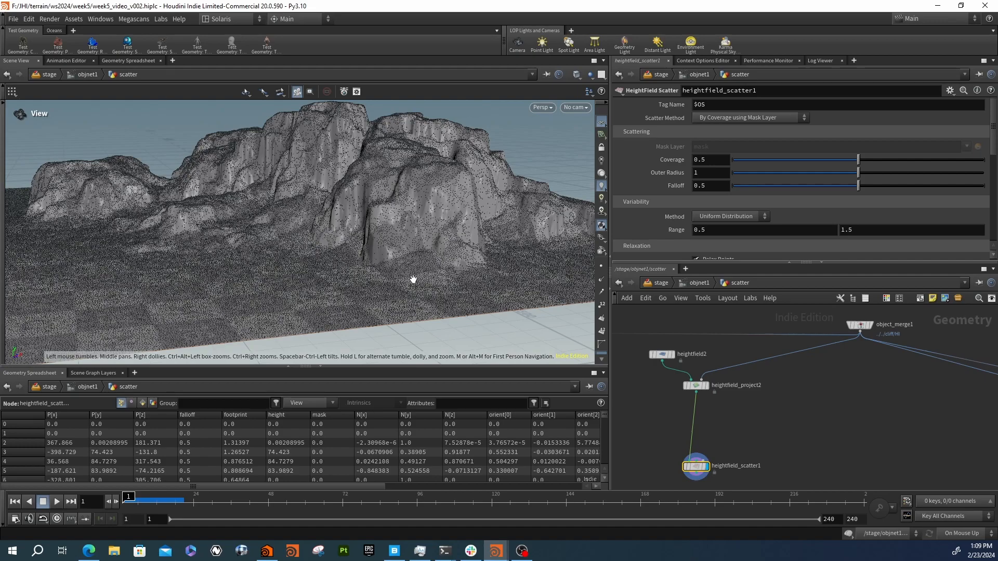
pyautogui.moveTo(732, 379); pyautogui.dragTo(672, 367, button='middle')
pyautogui.moveTo(812, 409); pyautogui.dragTo(845, 403, button='middle')
pyautogui.moveTo(783, 400); pyautogui.dragTo(768, 417, button='middle')
pyautogui.click(857, 405)
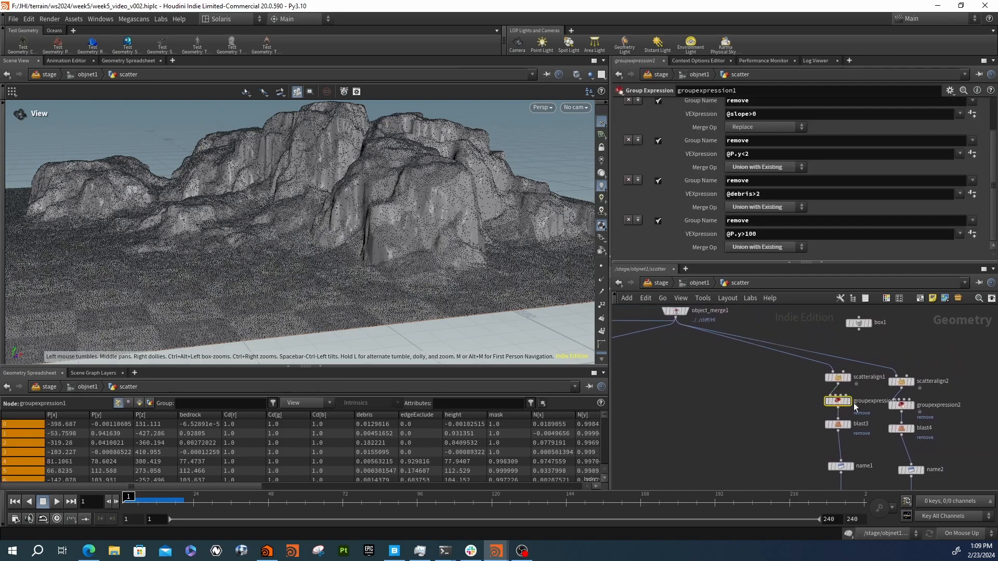
pyautogui.scroll(1, 716, 196)
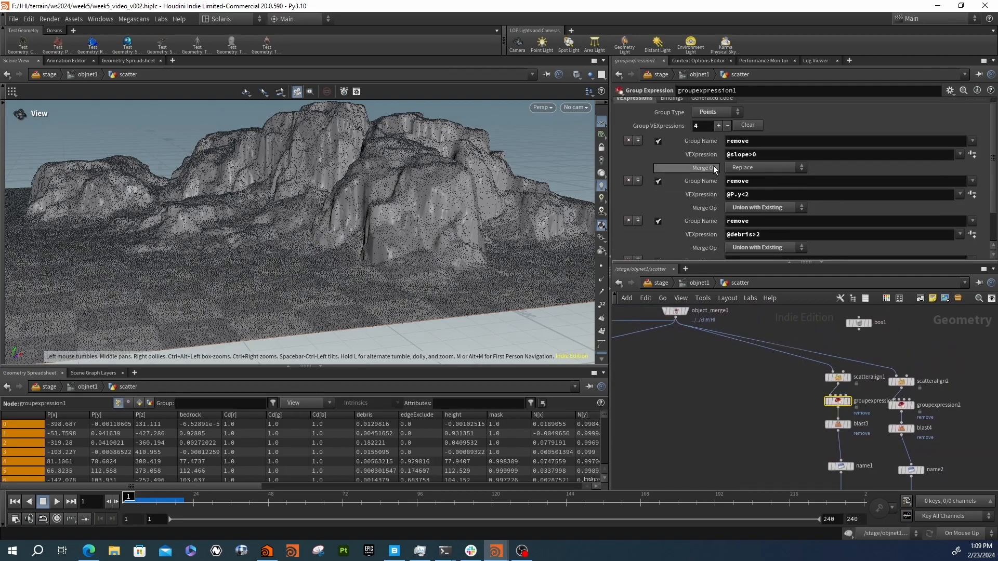
pyautogui.scroll(-1, 703, 238)
# - Add a HeightField Mask by Feature node in the space between heightfield_project2 and heightfield_scatter1
pyautogui.moveTo(661, 442); pyautogui.dragTo(863, 408, button='middle')
pyautogui.moveTo(744, 347); pyautogui.dragTo(744, 398, button='middle')
pyautogui.scroll(2, 739, 401)
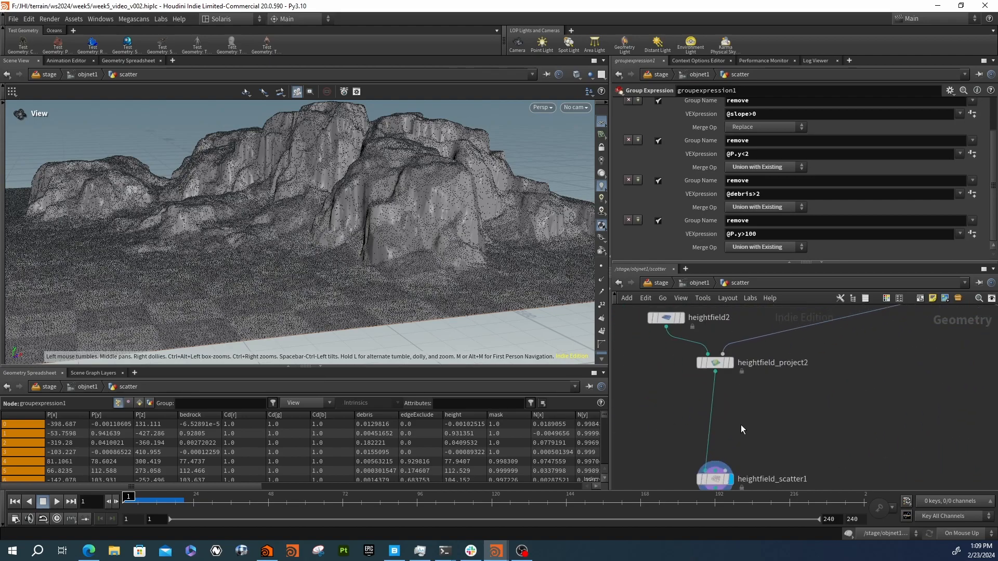
pyautogui.press('Tab')
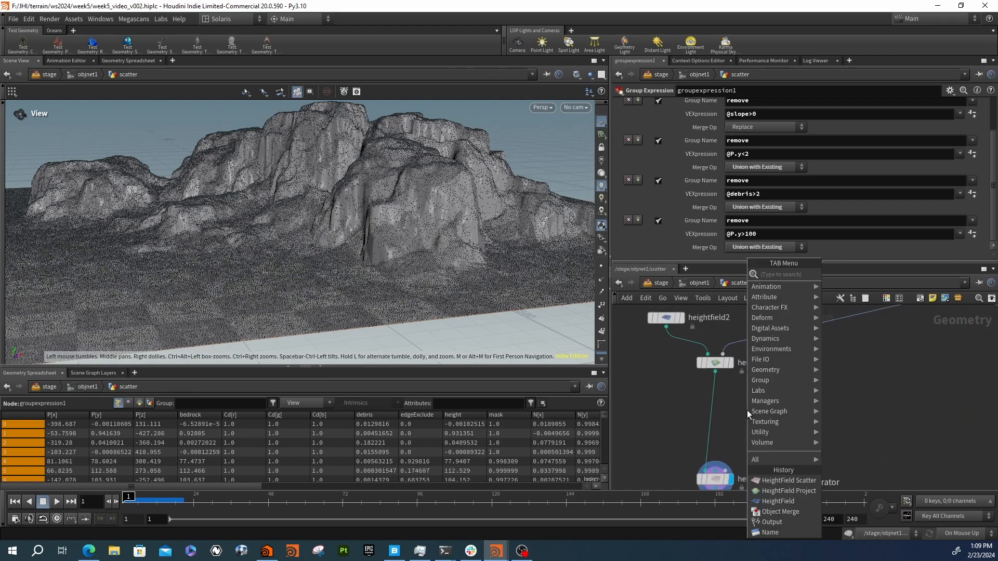
pyautogui.write('he')
pyautogui.write('i mask f')
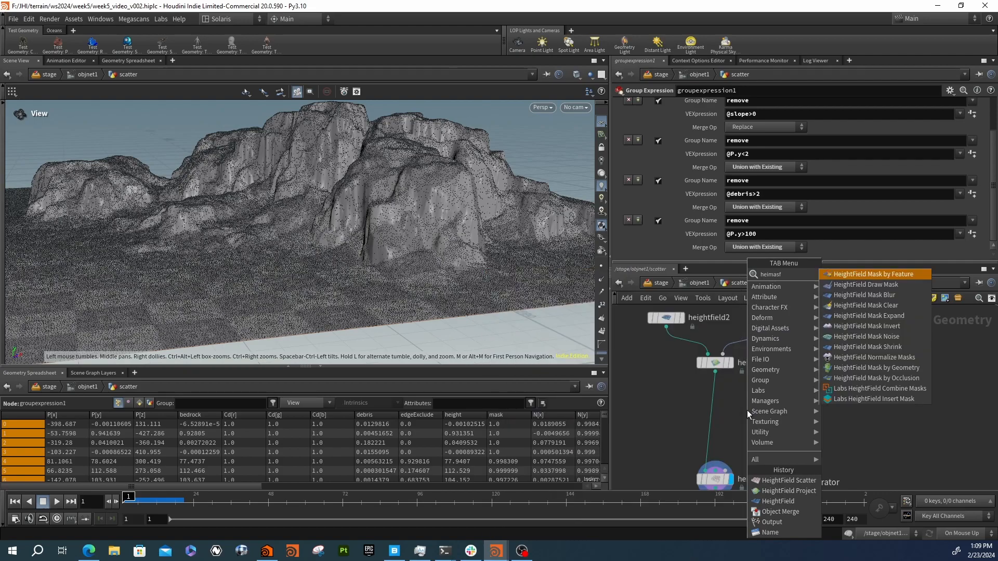
pyautogui.press('Return')
pyautogui.click(747, 411)
# - Connect heightfield_project2's output to heightfield_maskbyfeature2 and display the resulting slope mask
pyautogui.moveTo(747, 402); pyautogui.dragTo(715, 373)
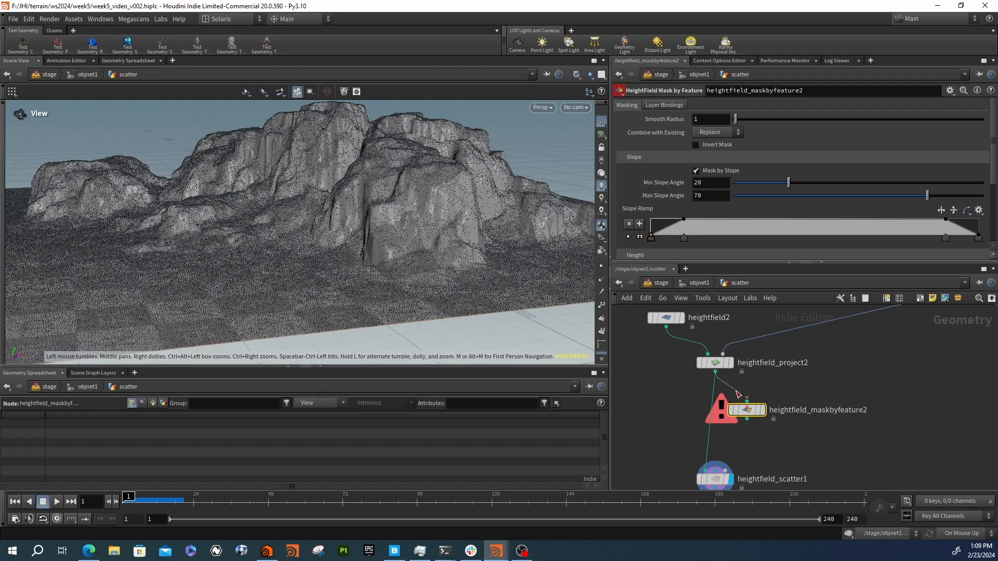
pyautogui.click(762, 410)
pyautogui.moveTo(755, 409); pyautogui.dragTo(759, 400)
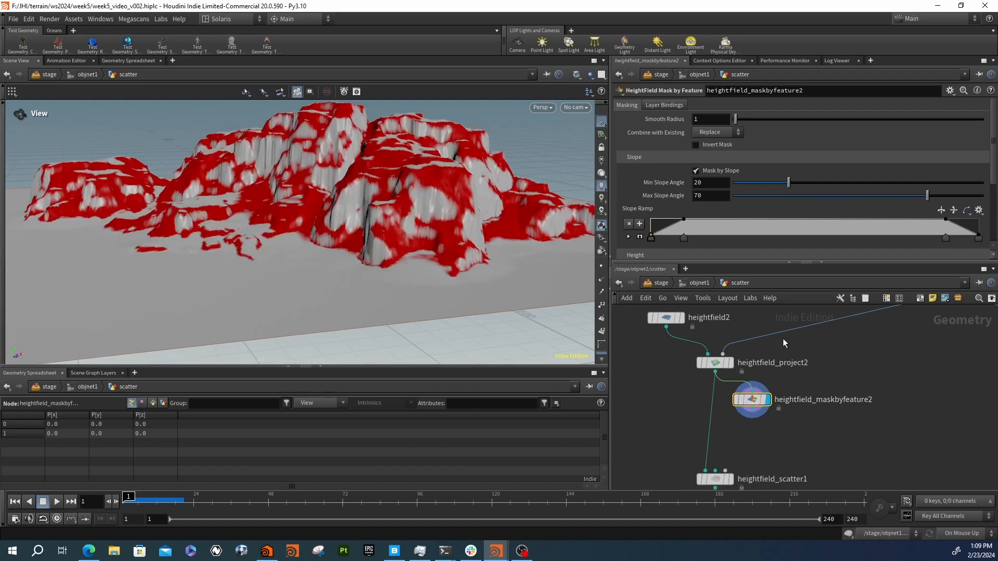
# - Invert heightfield_maskbyfeature2's mask, comparing it with the non-inverted version on the terrain
pyautogui.click(718, 146)
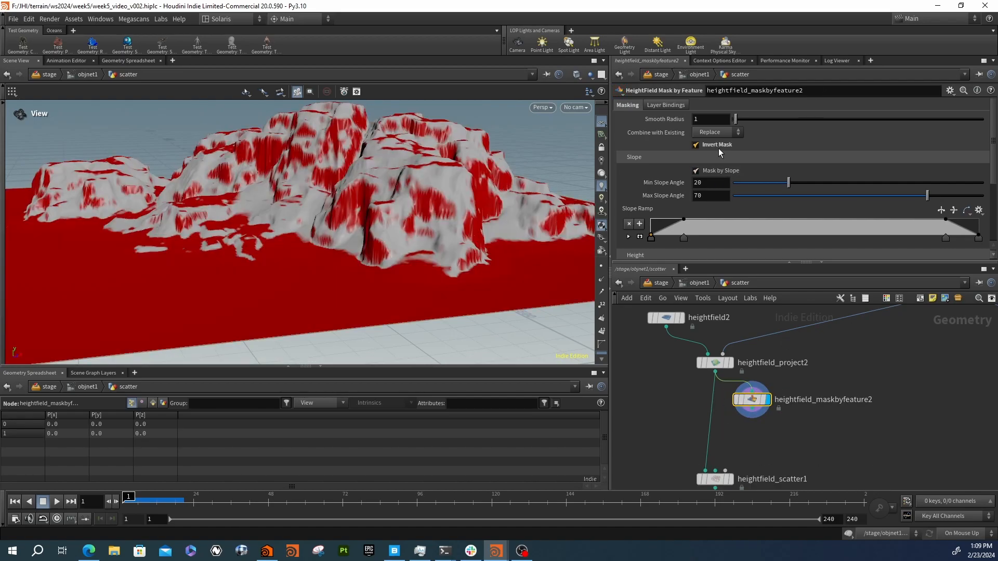
pyautogui.scroll(3, 370, 223)
pyautogui.click(713, 145)
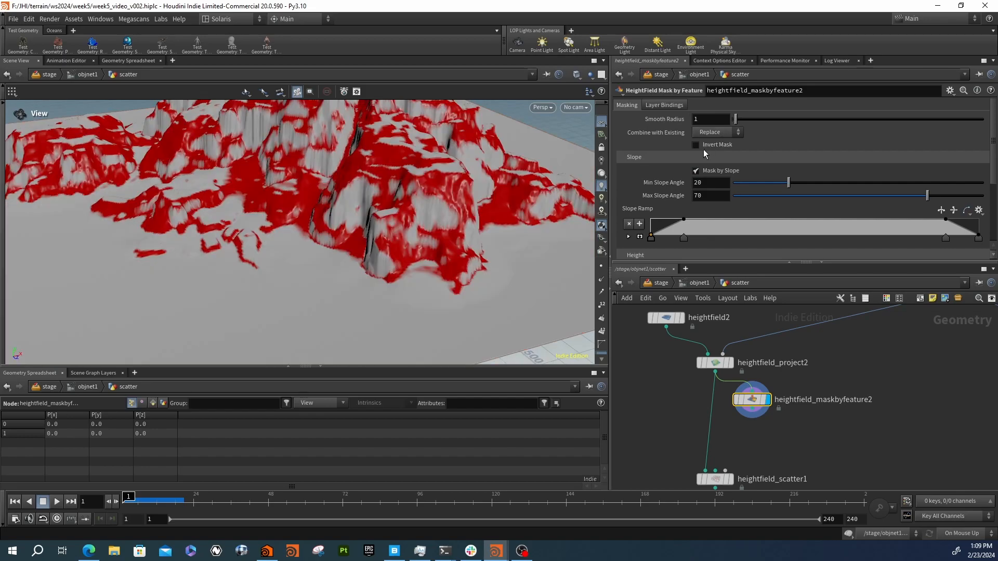
pyautogui.click(703, 147)
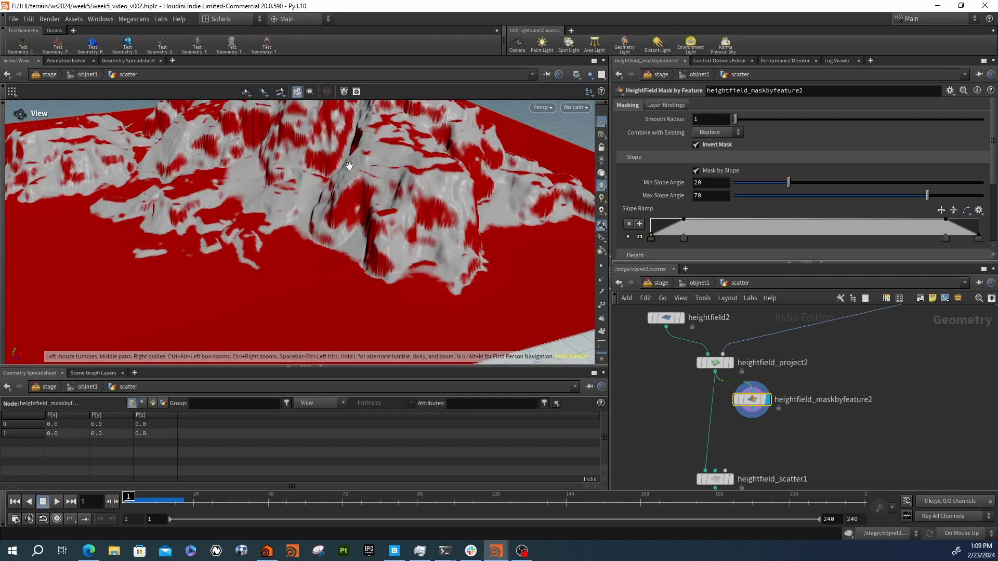
pyautogui.moveTo(377, 173); pyautogui.dragTo(441, 208)
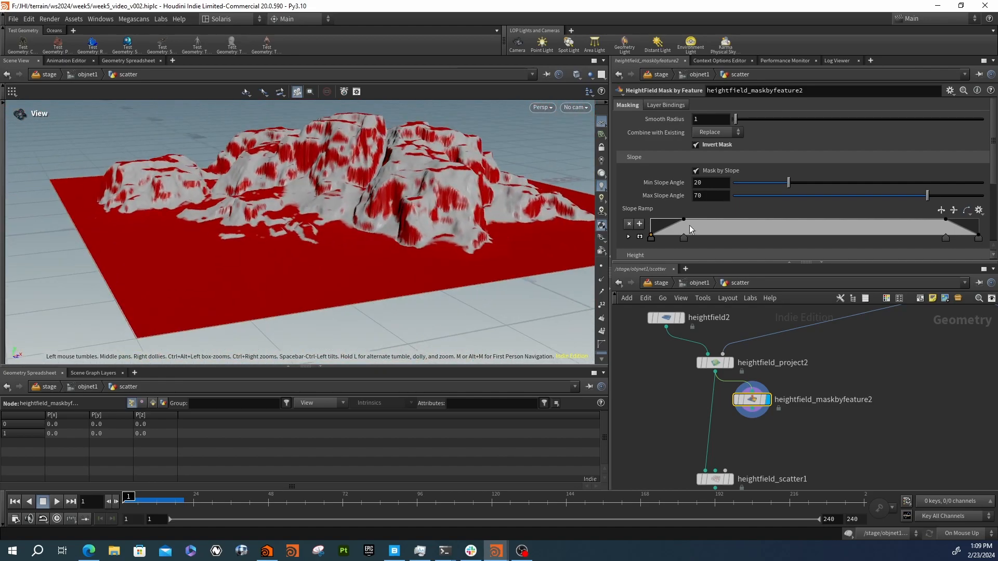
pyautogui.moveTo(488, 236); pyautogui.dragTo(448, 197)
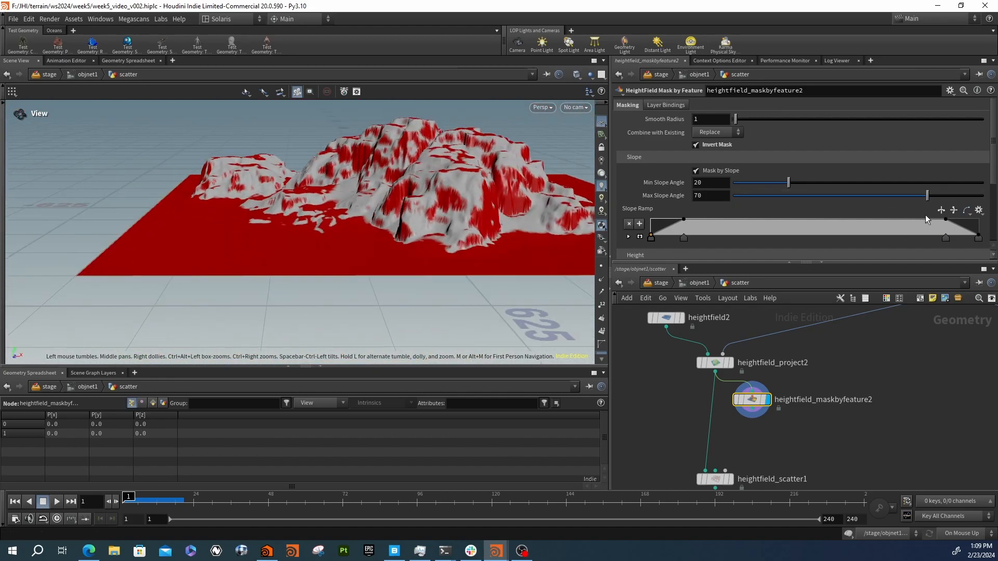
# - Delete the last point of the Slope Ramp so the steepest slopes are no longer faded out
pyautogui.click(979, 237)
pyautogui.click(628, 225)
pyautogui.moveTo(375, 157); pyautogui.dragTo(483, 168)
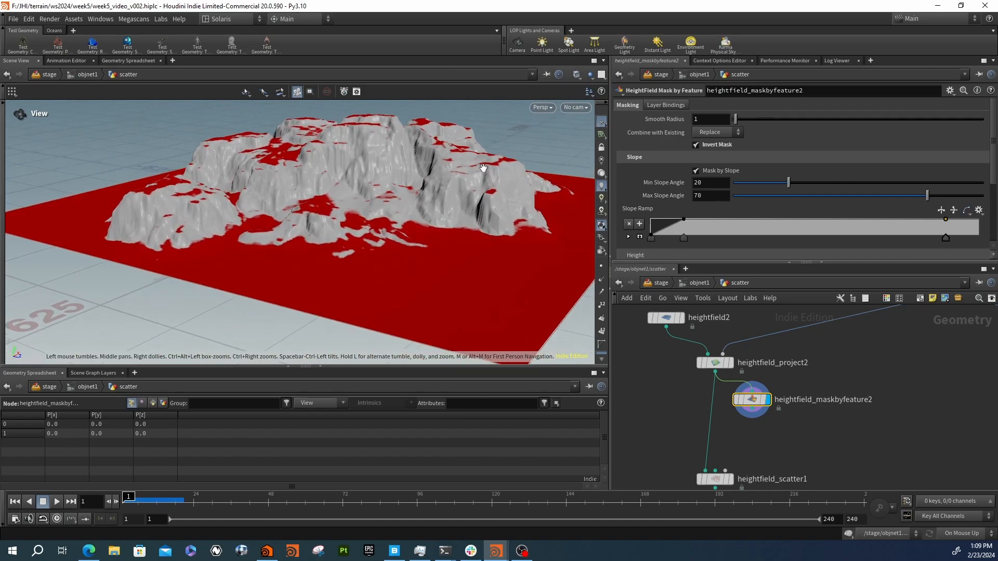
# - Connect heightfield_maskbyfeature2 to heightfield_scatter1's second input and display the masked scatter points
pyautogui.click(752, 417)
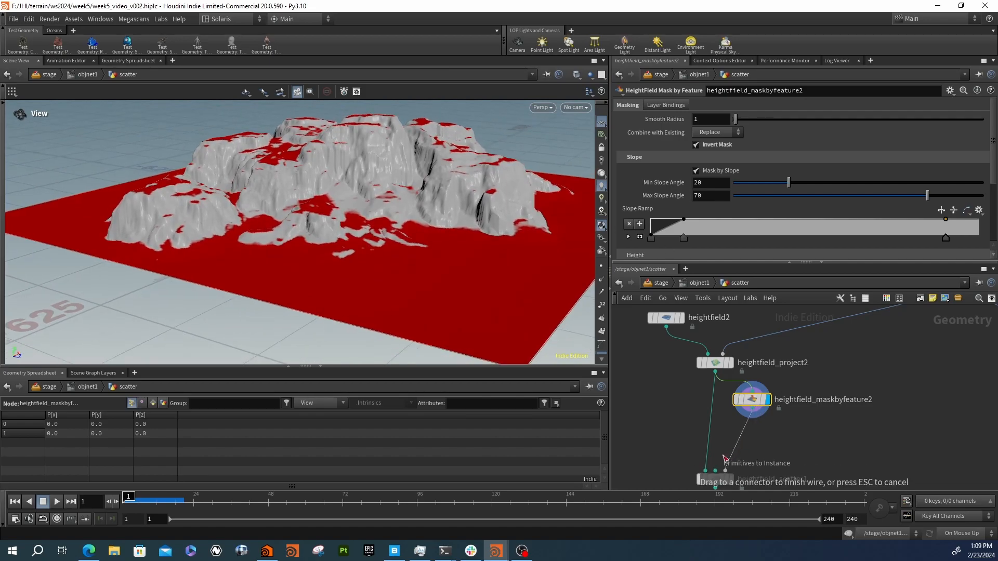
pyautogui.click(711, 464)
pyautogui.moveTo(713, 468); pyautogui.dragTo(733, 377, button='middle')
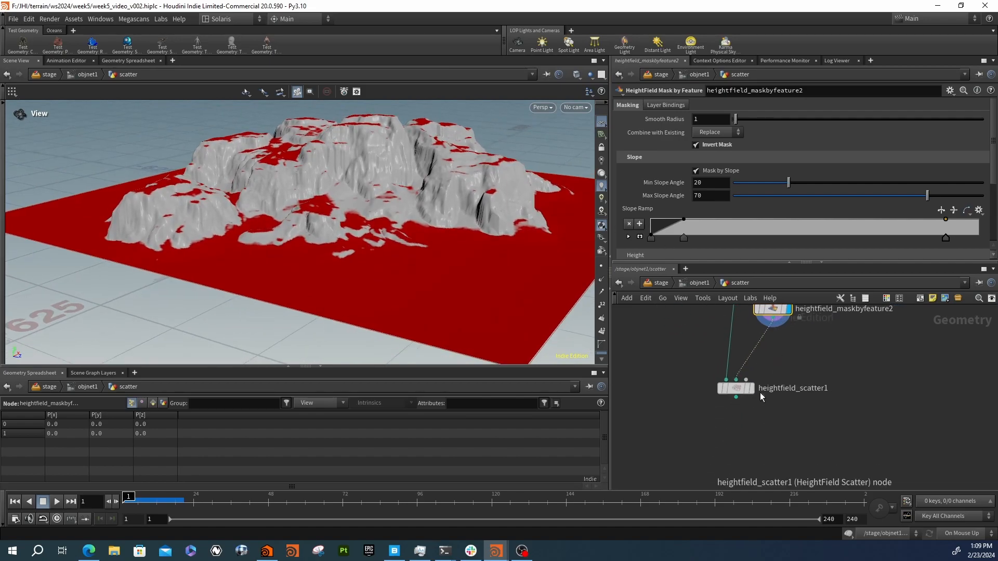
pyautogui.click(751, 390)
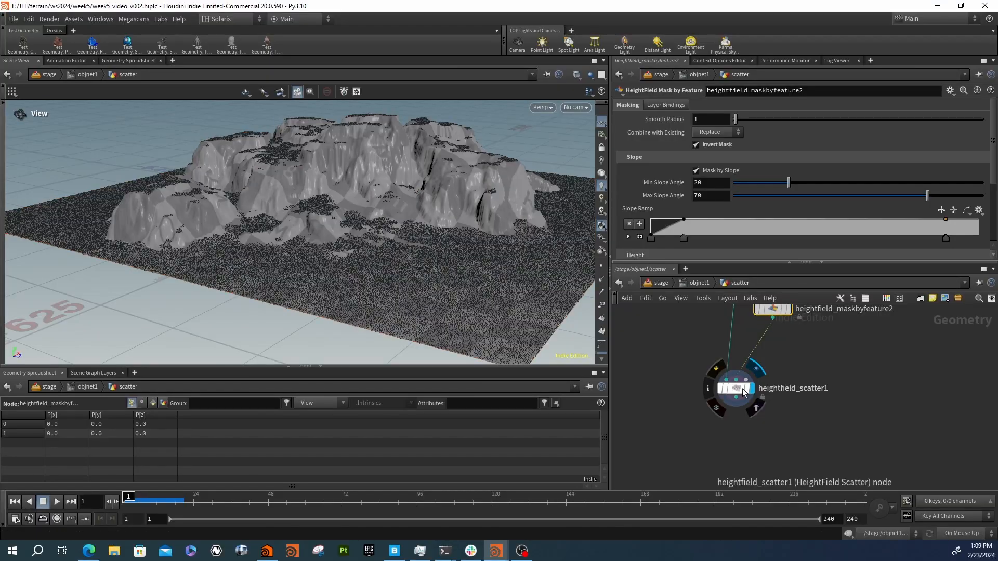
pyautogui.moveTo(428, 222); pyautogui.dragTo(332, 202)
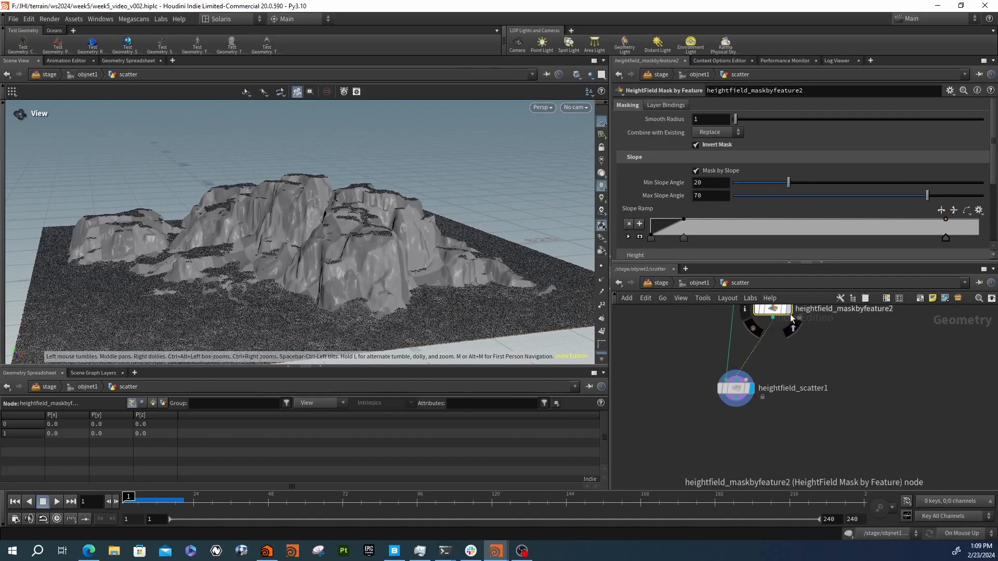
# - Enable Mask by Height on heightfield_maskbyfeature2 and delete the two upper points of its Height Ramp
pyautogui.scroll(-3, 660, 174)
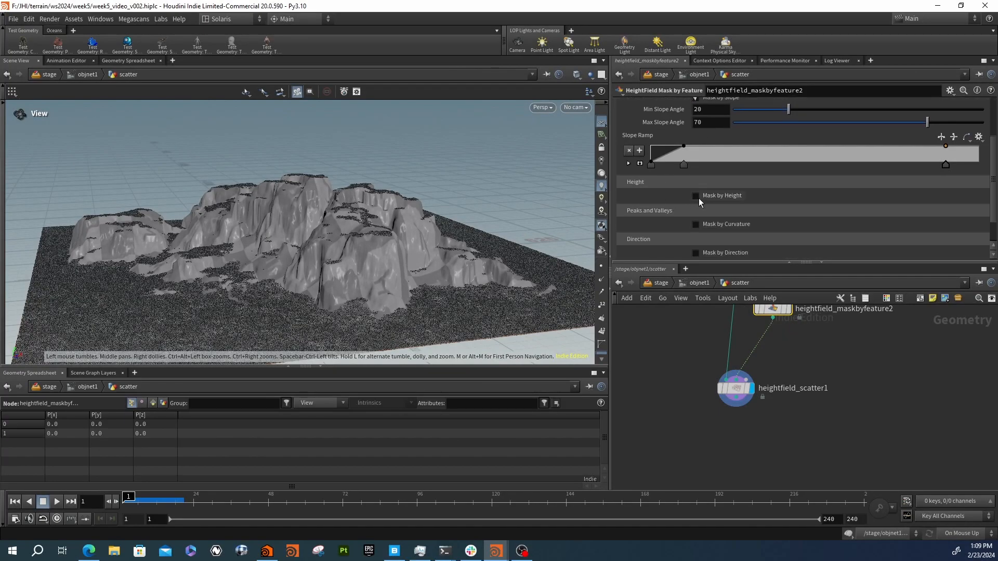
pyautogui.click(696, 196)
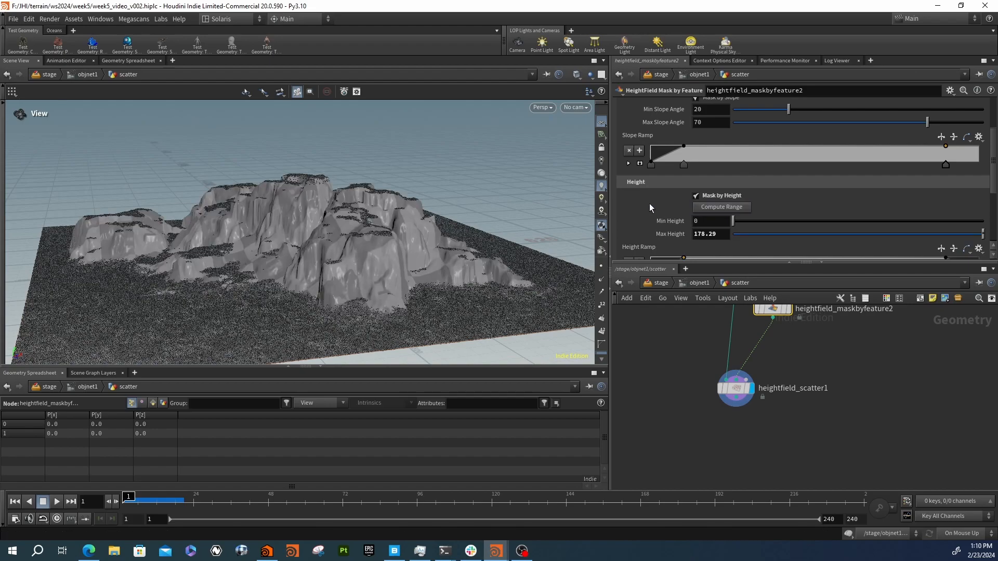
pyautogui.scroll(-3, 649, 207)
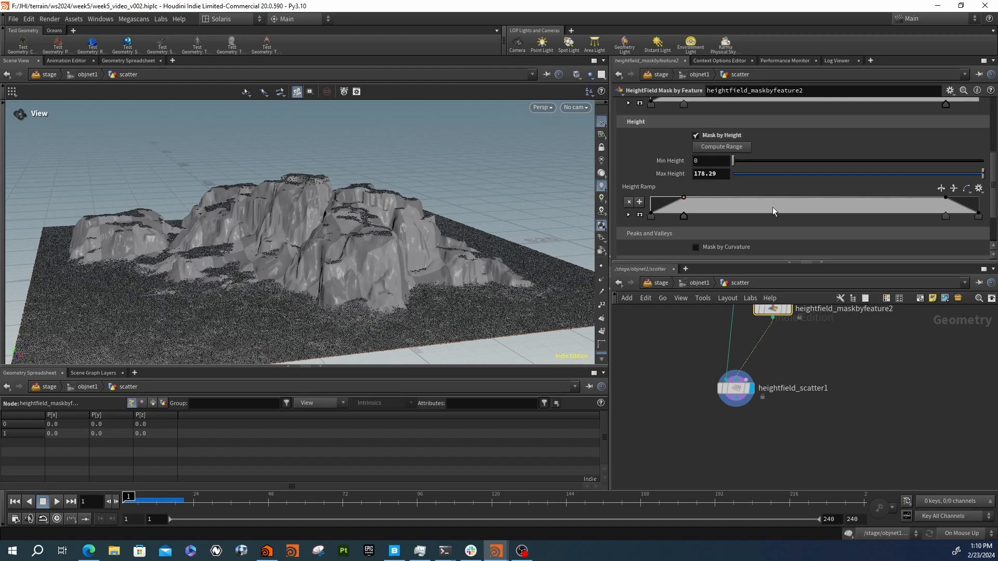
pyautogui.click(978, 214)
pyautogui.click(629, 202)
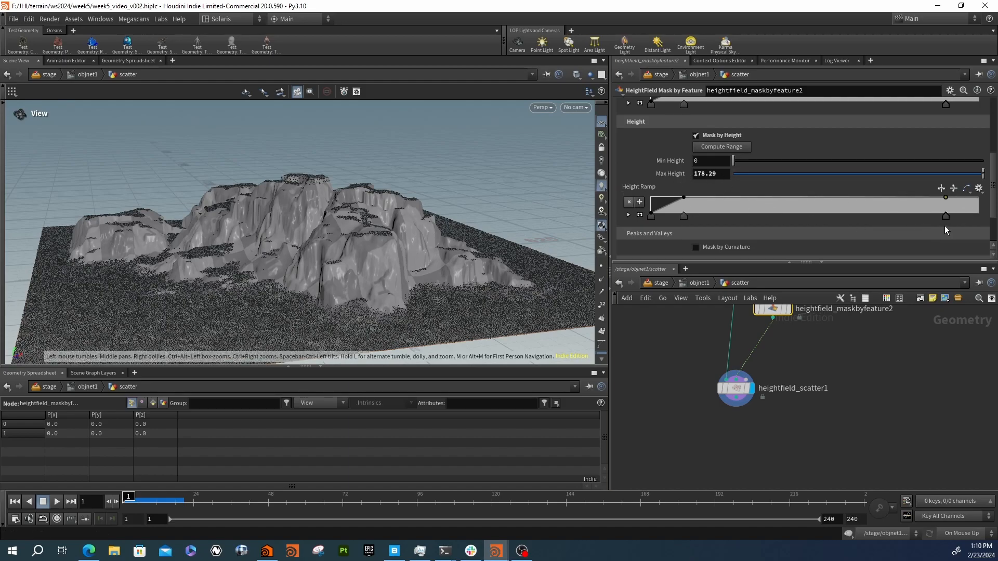
pyautogui.click(632, 203)
# - Display heightfield_maskbyfeature2 and reposition the Height Ramp's two remaining points for a gradual falloff near the terrain's base
pyautogui.moveTo(684, 215); pyautogui.dragTo(667, 216)
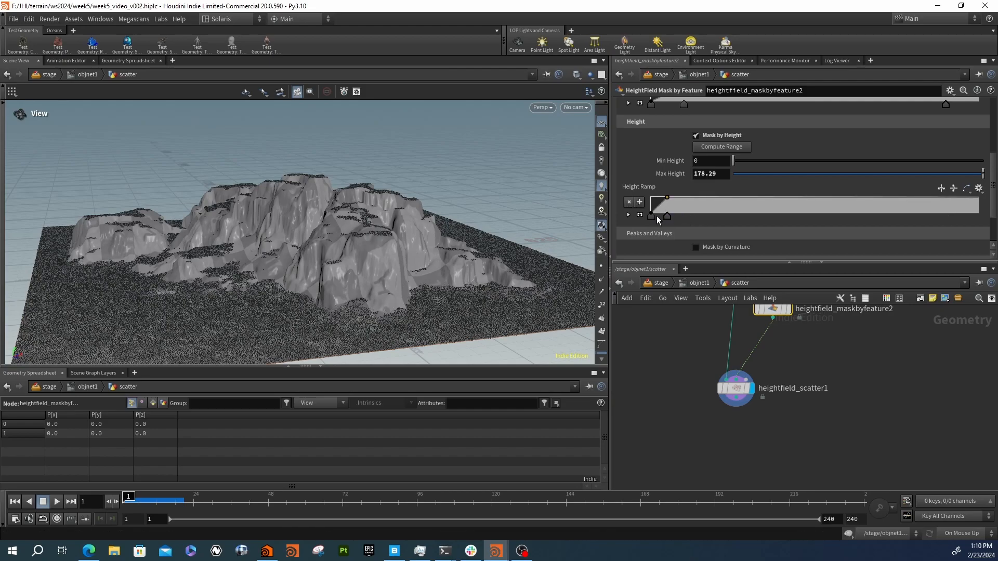
pyautogui.click(653, 216)
pyautogui.moveTo(655, 218); pyautogui.dragTo(656, 219)
pyautogui.moveTo(817, 349); pyautogui.dragTo(808, 384, button='middle')
pyautogui.click(779, 344)
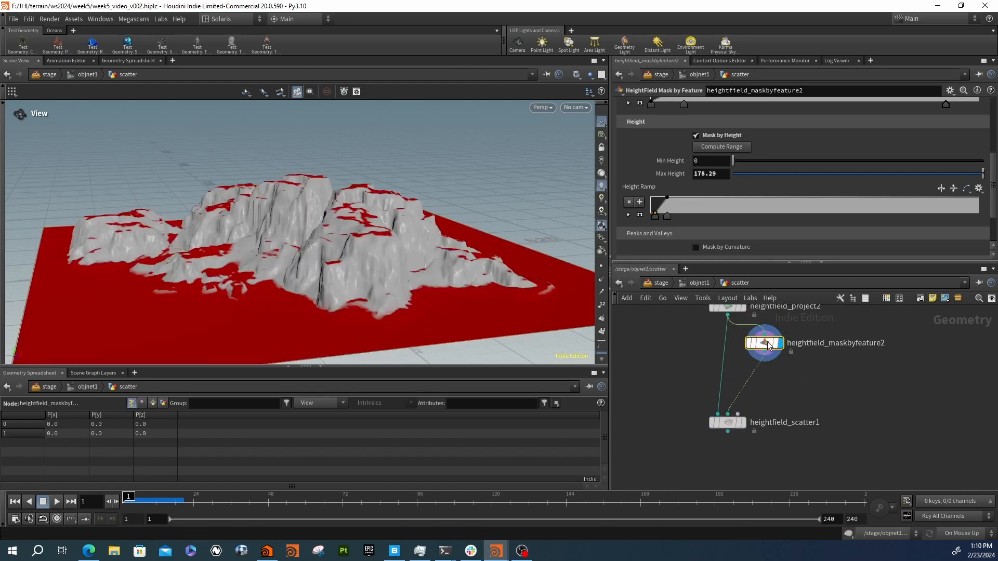
pyautogui.moveTo(667, 216)
pyautogui.mouseDown()
pyautogui.moveTo(697, 218)
pyautogui.moveTo(656, 217)
pyautogui.mouseUp()
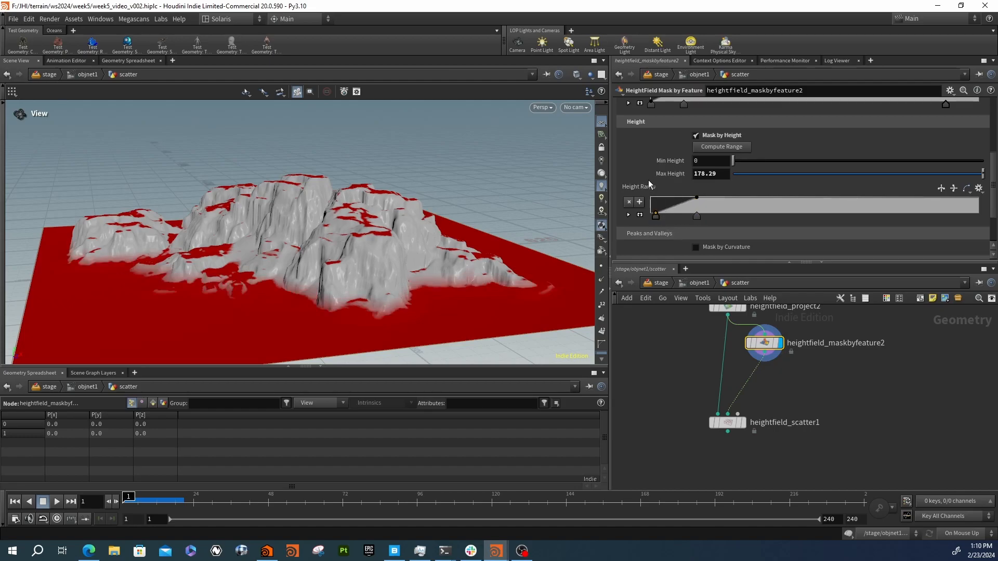
# - Turn off Invert Mask and reverse the Slope Ramp so the mask favours the flatter slopes above the base
pyautogui.scroll(4, 648, 180)
pyautogui.scroll(1, 648, 184)
pyautogui.click(713, 145)
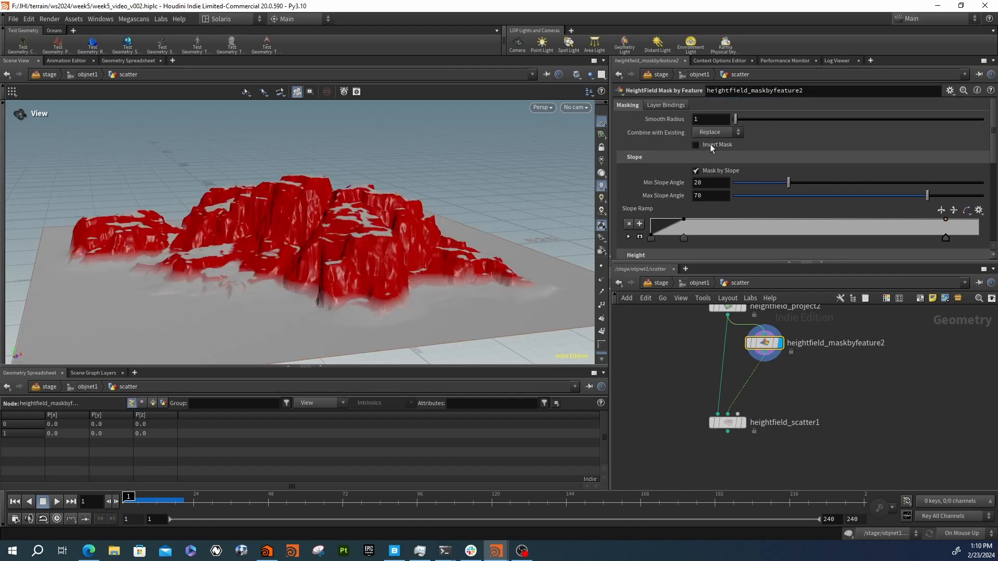
pyautogui.scroll(-1, 674, 160)
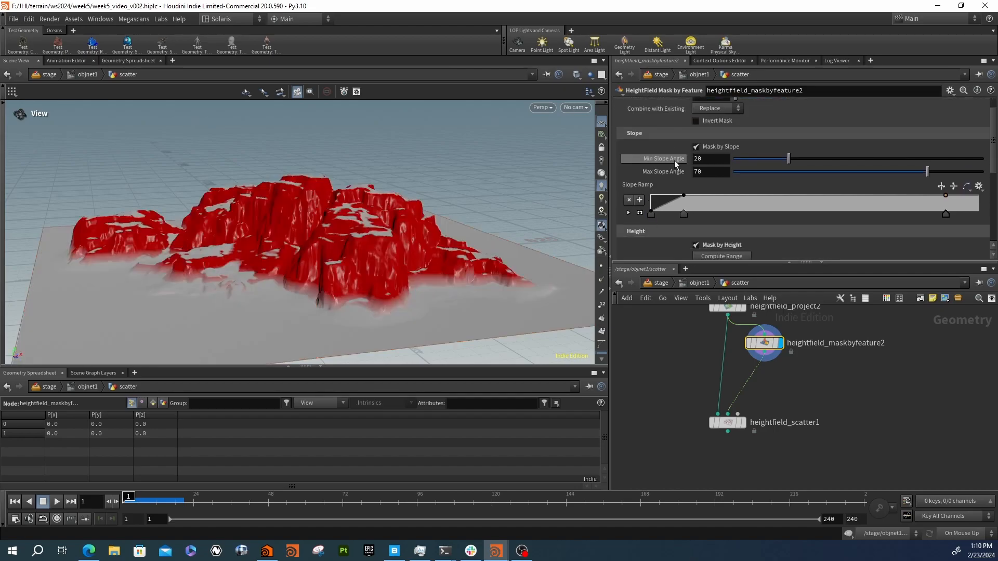
pyautogui.click(942, 187)
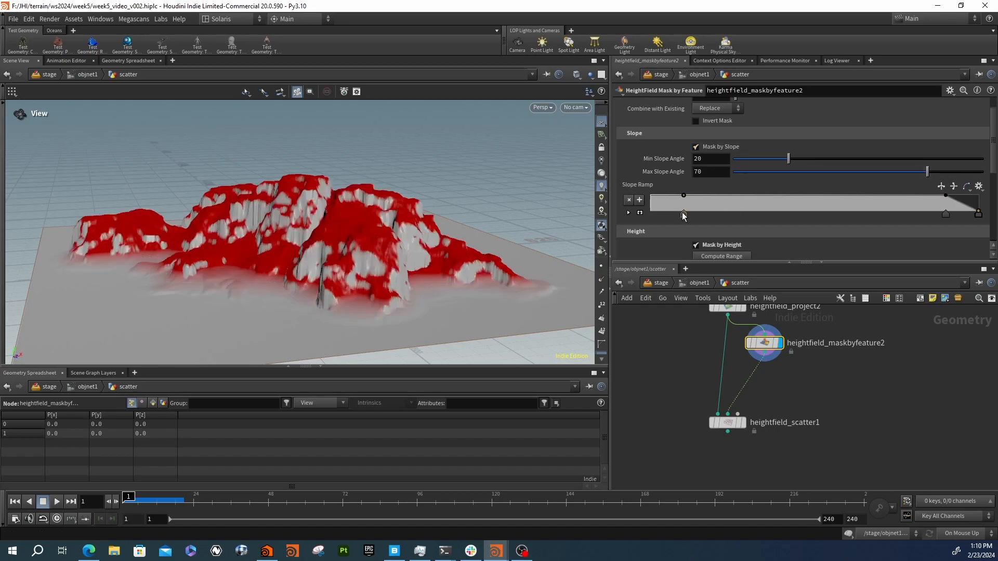
# - Reduce the Slope Ramp to two points that restrict the mask to flatter slopes, and steepen the Height Ramp's rise near the base
pyautogui.click(946, 214)
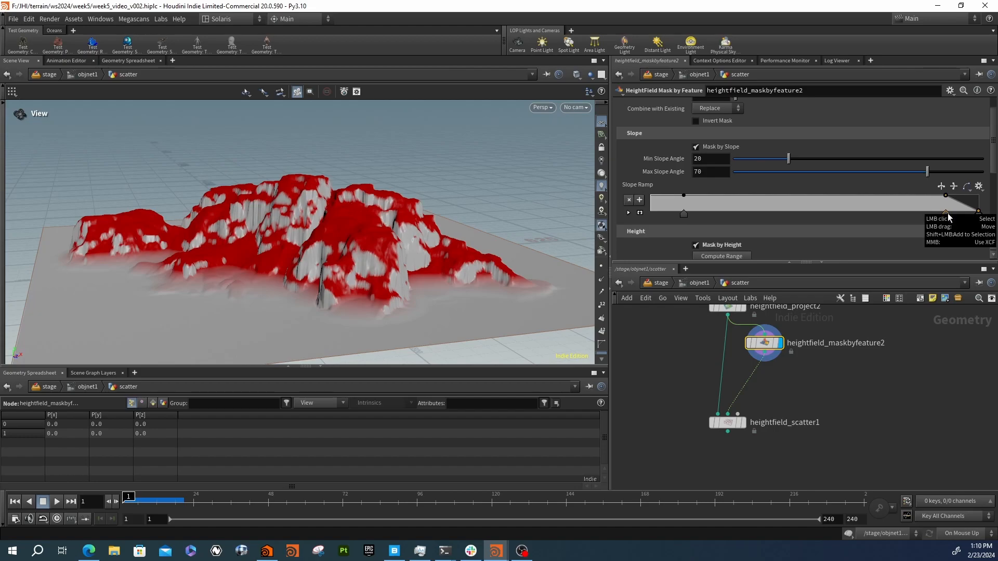
pyautogui.click(629, 199)
pyautogui.moveTo(978, 215); pyautogui.dragTo(752, 214)
pyautogui.moveTo(684, 212); pyautogui.dragTo(796, 214)
pyautogui.scroll(-4, 633, 217)
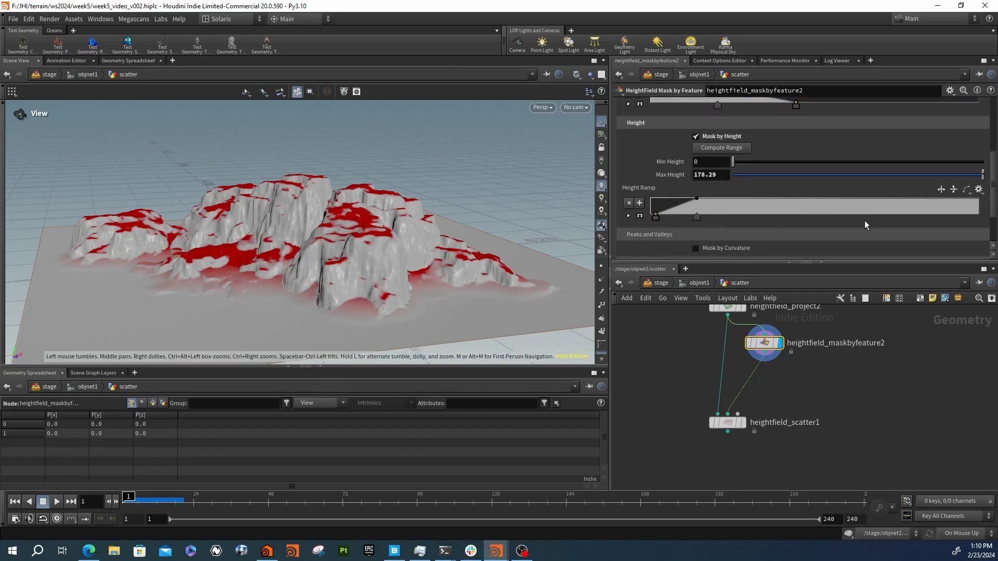
pyautogui.moveTo(695, 216); pyautogui.dragTo(658, 218)
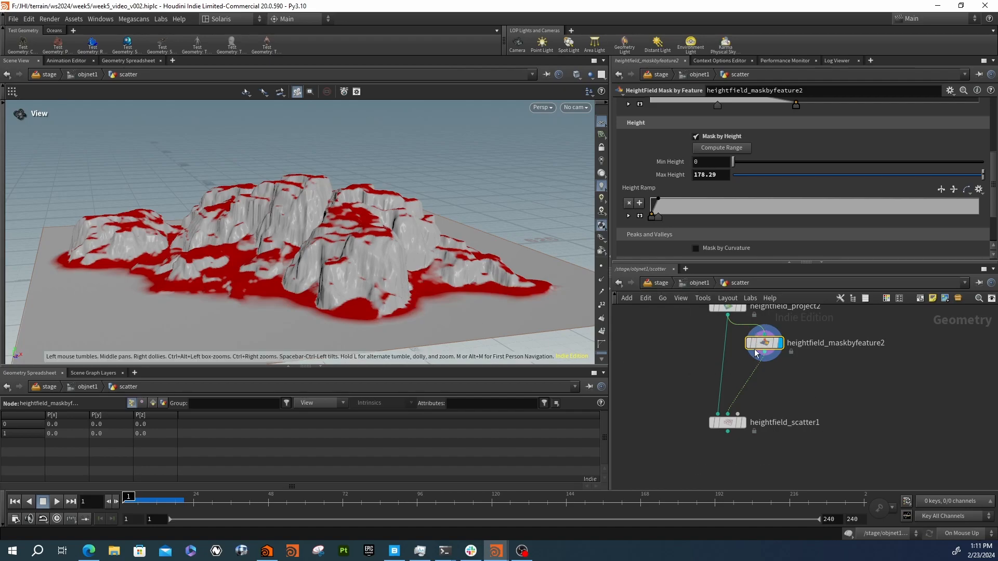
# - Rearrange the nodes around heightfield_maskbyfeature2 to make room and add a HeightField Noise node beside it
pyautogui.moveTo(756, 352); pyautogui.dragTo(765, 375)
pyautogui.moveTo(876, 358); pyautogui.dragTo(794, 337, button='middle')
pyautogui.moveTo(656, 409); pyautogui.dragTo(650, 451)
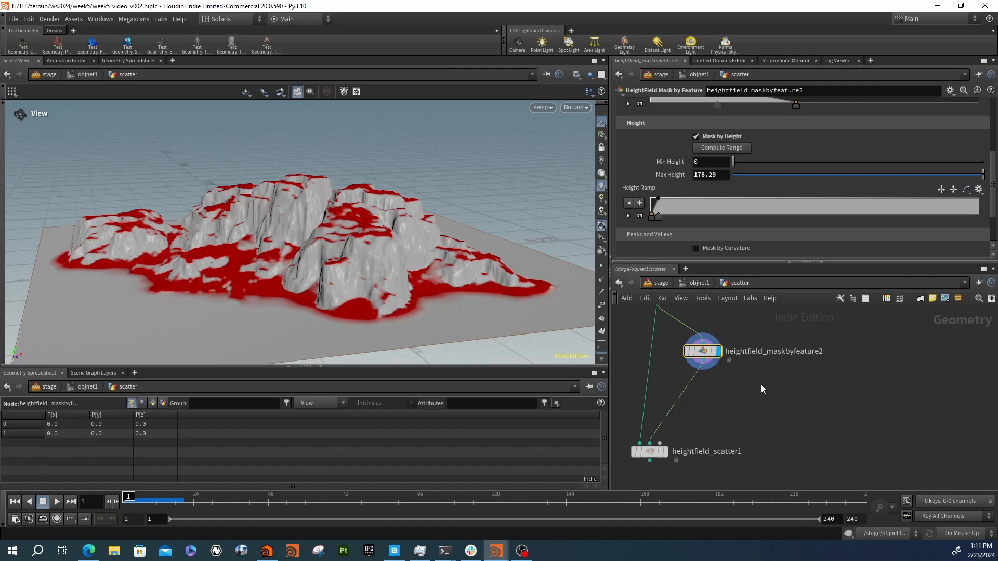
pyautogui.press('Tab')
pyautogui.write('heino')
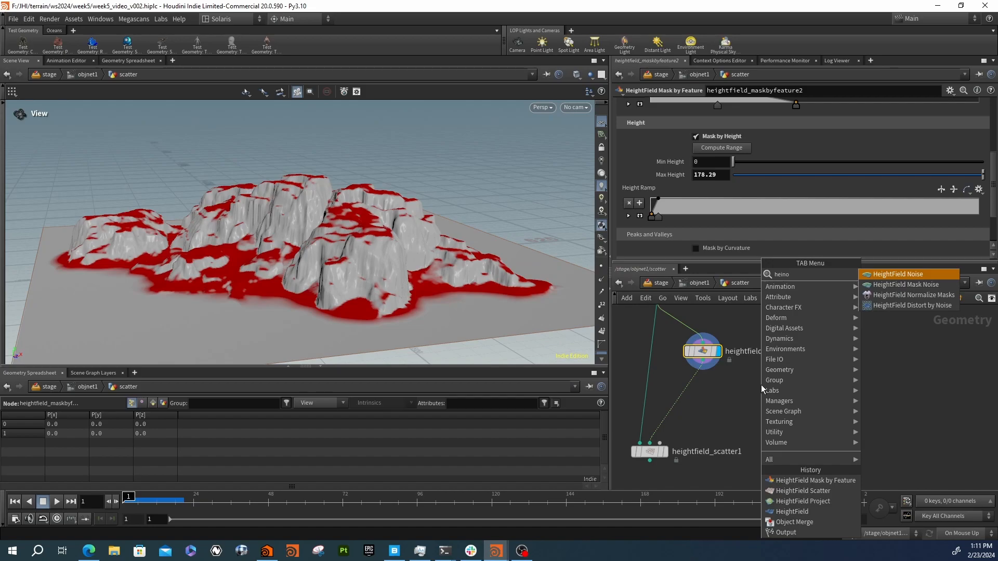
pyautogui.press('Return')
pyautogui.click(761, 384)
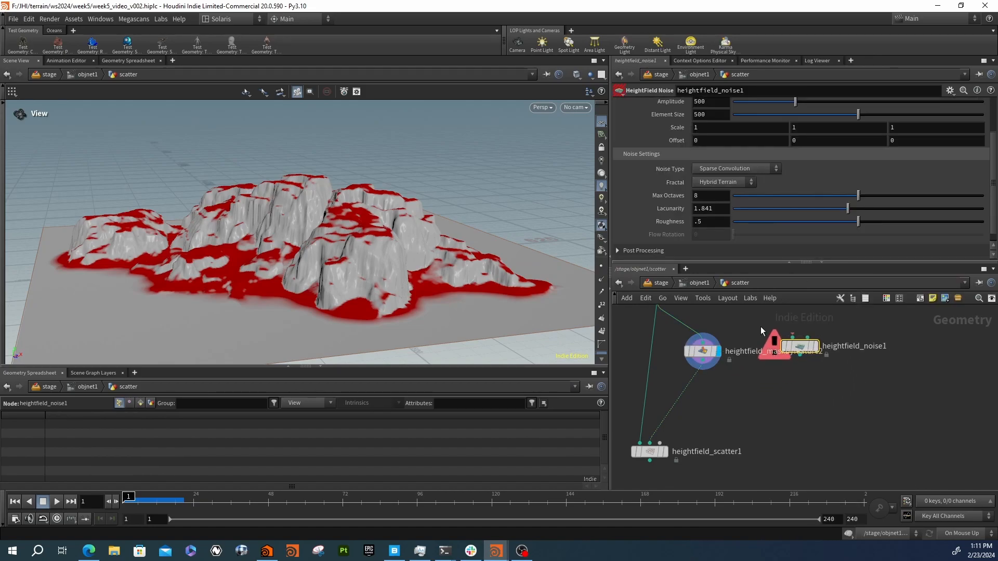
# - Connect heightfield_project2's output to heightfield_noise1's first input and display the noise result
pyautogui.moveTo(761, 328); pyautogui.dragTo(746, 362, button='middle')
pyautogui.moveTo(644, 335); pyautogui.dragTo(754, 358)
pyautogui.moveTo(815, 383); pyautogui.dragTo(773, 354)
pyautogui.click(806, 365)
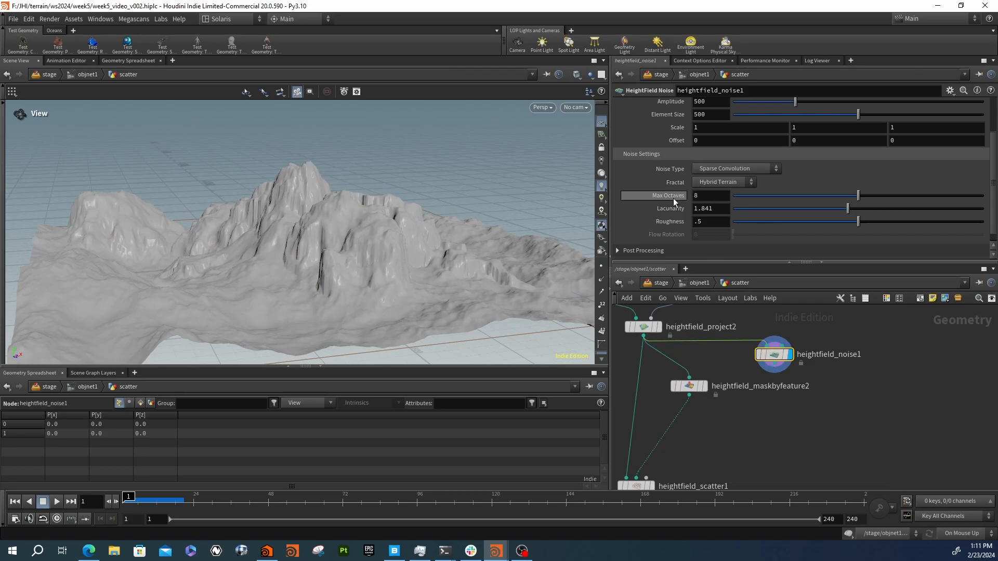
# - Set heightfield_noise1's amplitude to 37 and element size to 40, and feed it into heightfield_maskbyfeature2
pyautogui.scroll(2, 673, 198)
pyautogui.click(738, 156)
pyautogui.click(741, 168)
pyautogui.moveTo(740, 168); pyautogui.dragTo(743, 169)
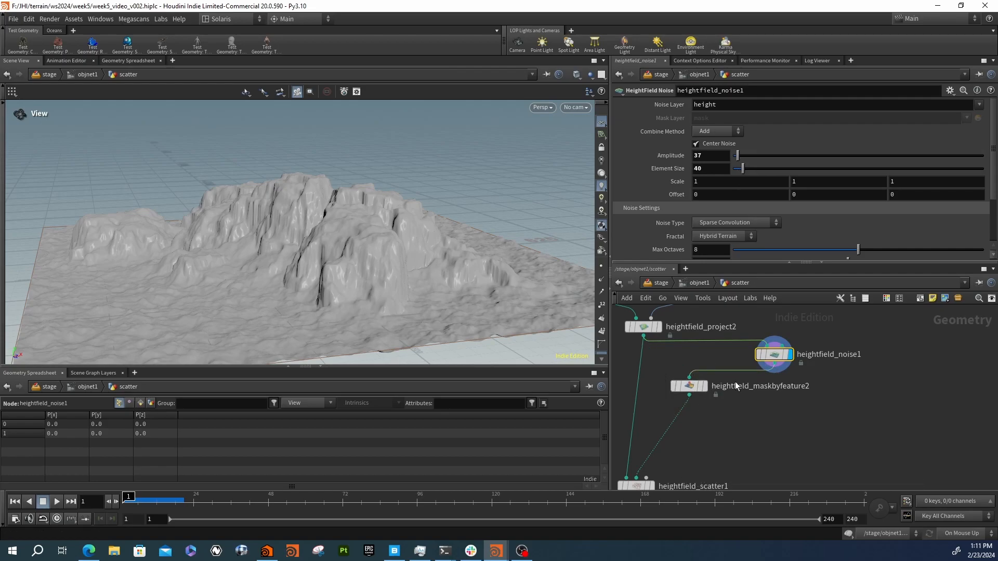
# - Display heightfield_maskbyfeature2's mask and reduce heightfield_noise1 to an amplitude of 21 and an element size of 25
pyautogui.click(704, 386)
pyautogui.moveTo(443, 270); pyautogui.dragTo(441, 301)
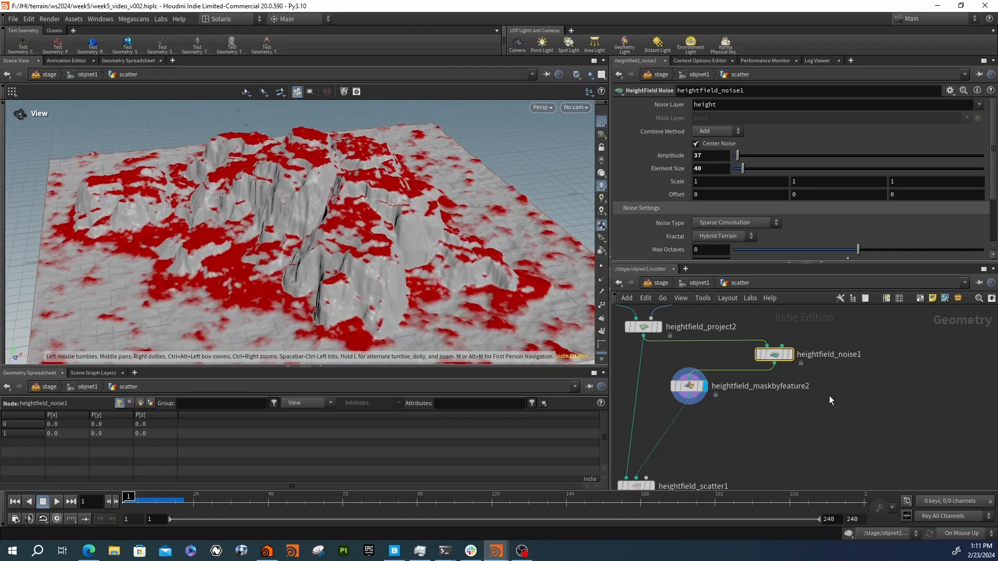
pyautogui.moveTo(743, 168); pyautogui.dragTo(736, 159)
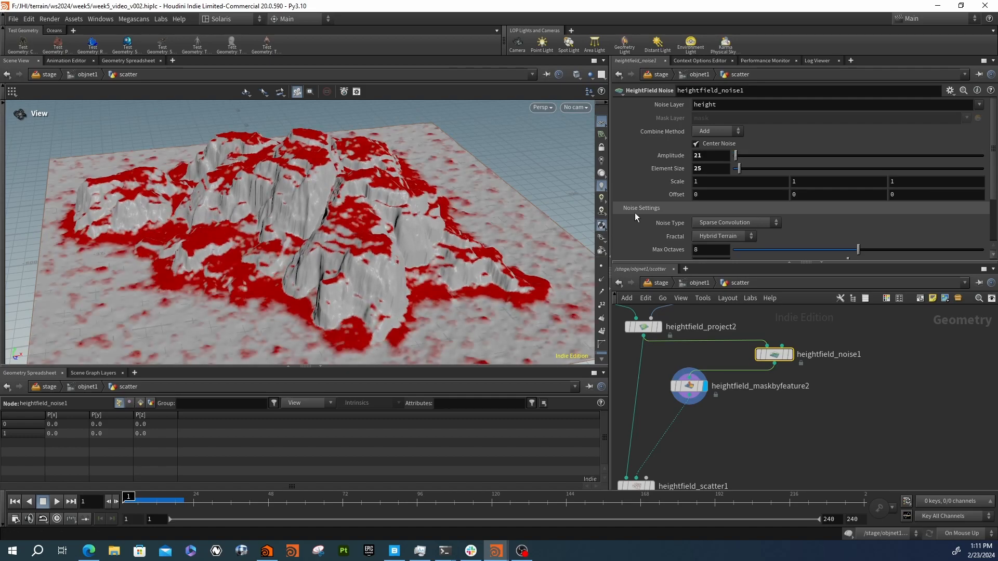
# - Add a HeightField Layer node and connect heightfield_project2 as its base input and heightfield_maskbyfeature2 as its layer input
pyautogui.press('Tab')
pyautogui.press('Return')
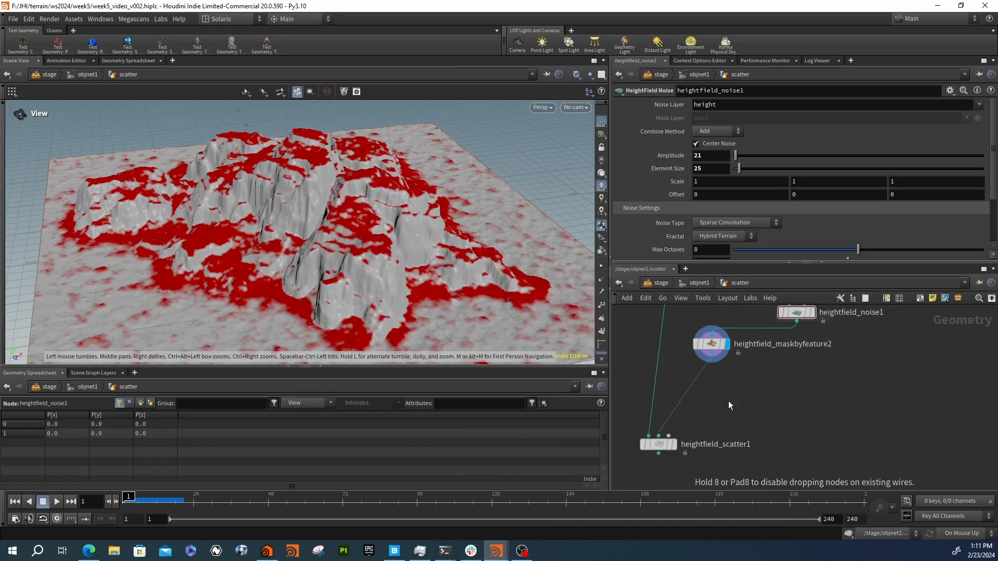
pyautogui.click(729, 401)
pyautogui.middleClick(736, 387)
pyautogui.moveTo(737, 388); pyautogui.dragTo(755, 413, button='middle')
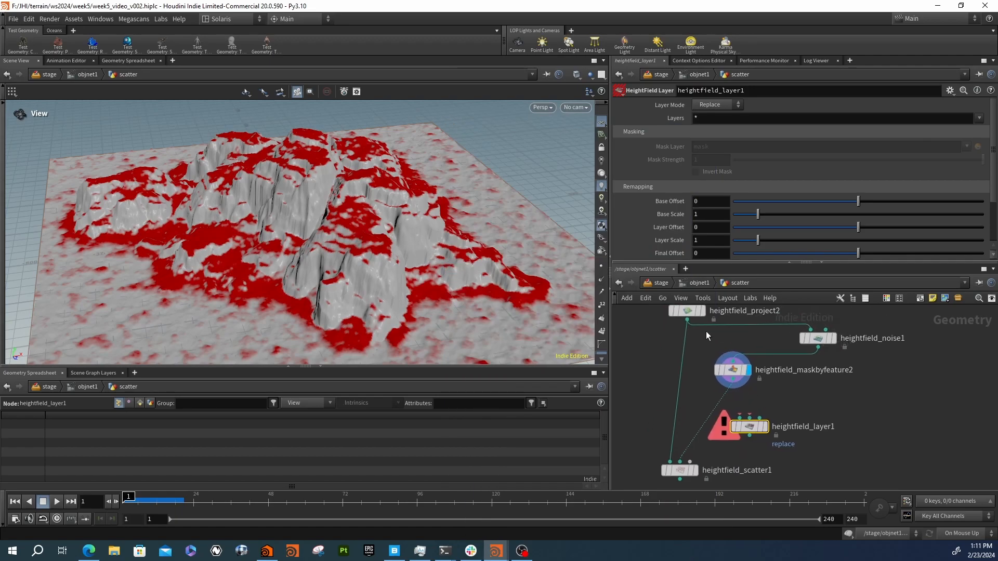
pyautogui.moveTo(687, 321); pyautogui.dragTo(750, 418)
# - Display heightfield_layer1 and restrict its Layers setting to mask
pyautogui.click(765, 427)
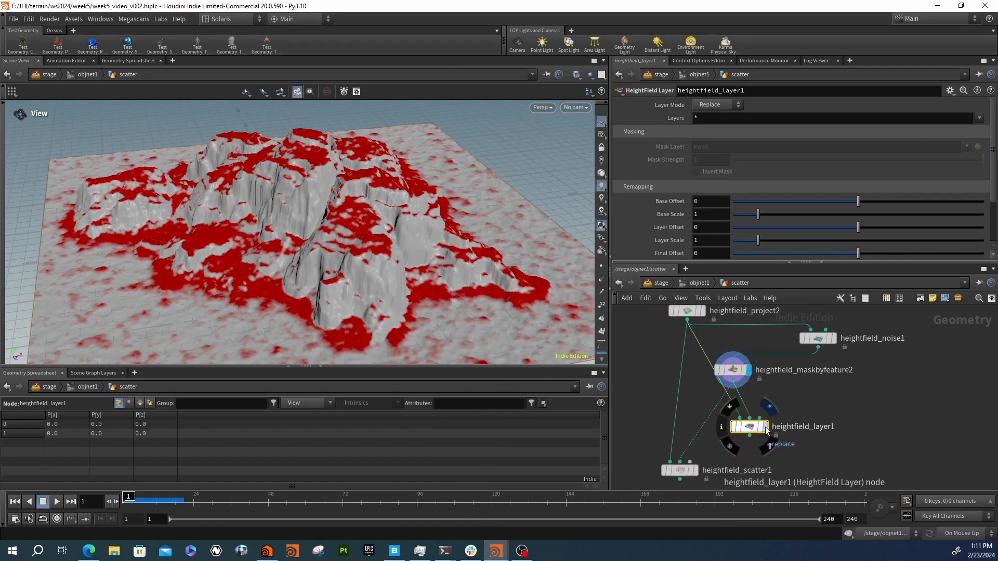
pyautogui.click(704, 123)
pyautogui.write('mask')
pyautogui.press('Return')
# - Examine the transferred mask up close on the terrain, and the distribution of heightfield_scatter1's points
pyautogui.moveTo(457, 230); pyautogui.dragTo(423, 192)
pyautogui.moveTo(423, 219); pyautogui.dragTo(473, 281, button='right')
pyautogui.moveTo(473, 291); pyautogui.dragTo(477, 232, button='middle')
pyautogui.moveTo(477, 231); pyautogui.dragTo(410, 250)
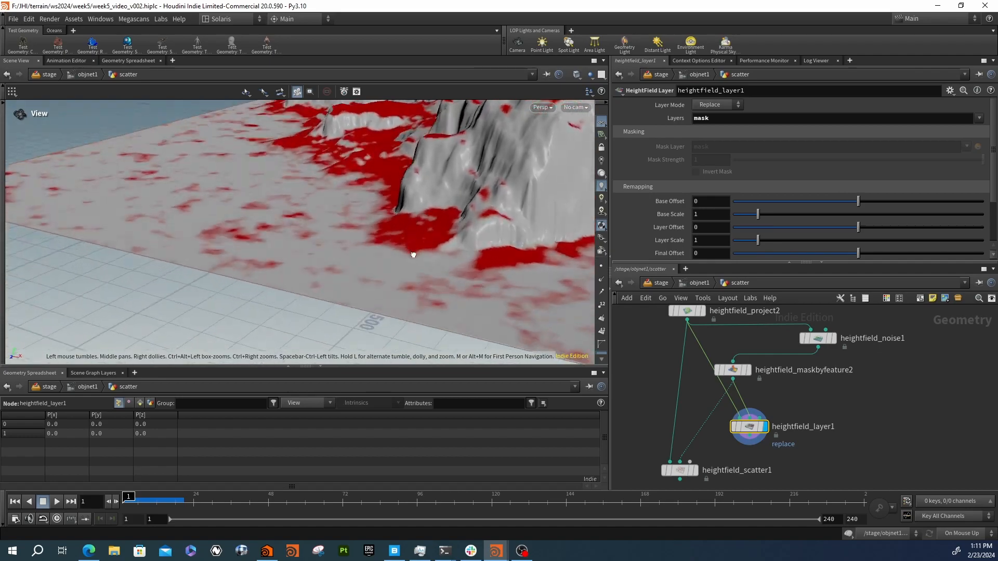
pyautogui.moveTo(410, 251); pyautogui.dragTo(490, 304, button='right')
pyautogui.moveTo(491, 304); pyautogui.dragTo(536, 221)
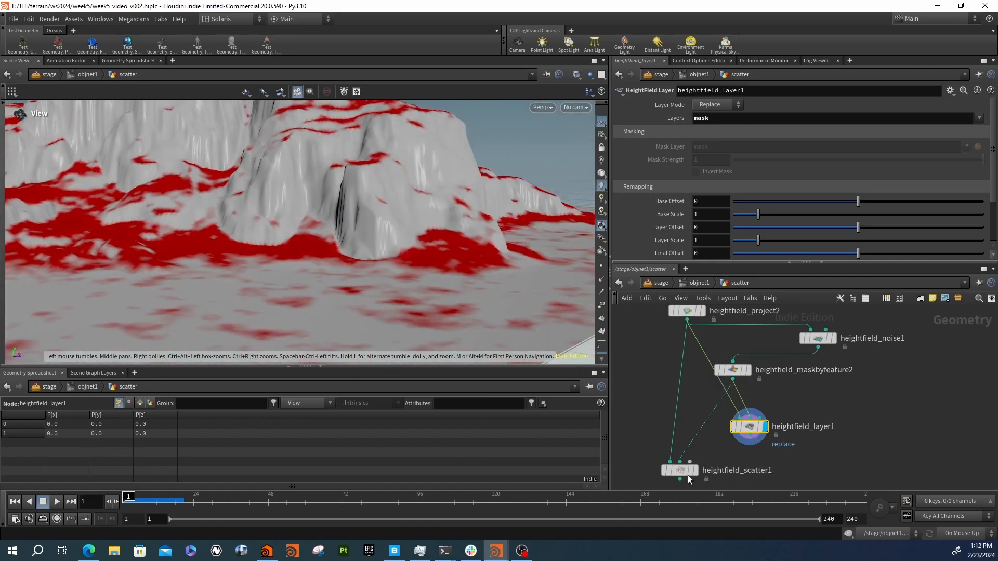
pyautogui.moveTo(412, 239); pyautogui.dragTo(430, 280)
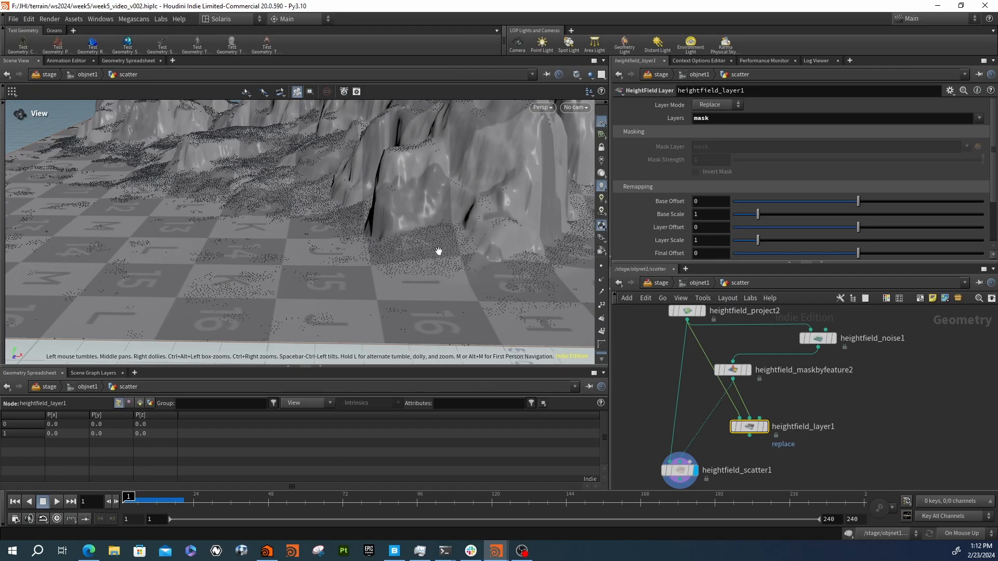
pyautogui.moveTo(352, 239); pyautogui.dragTo(190, 258, button='right')
pyautogui.moveTo(189, 258); pyautogui.dragTo(560, 344)
# - Place heightfield_maskbyfeature2 directly below heightfield_noise1 and move heightfield_layer1 up into the freed spot
pyautogui.moveTo(740, 369); pyautogui.dragTo(812, 358)
pyautogui.moveTo(752, 427); pyautogui.dragTo(736, 373)
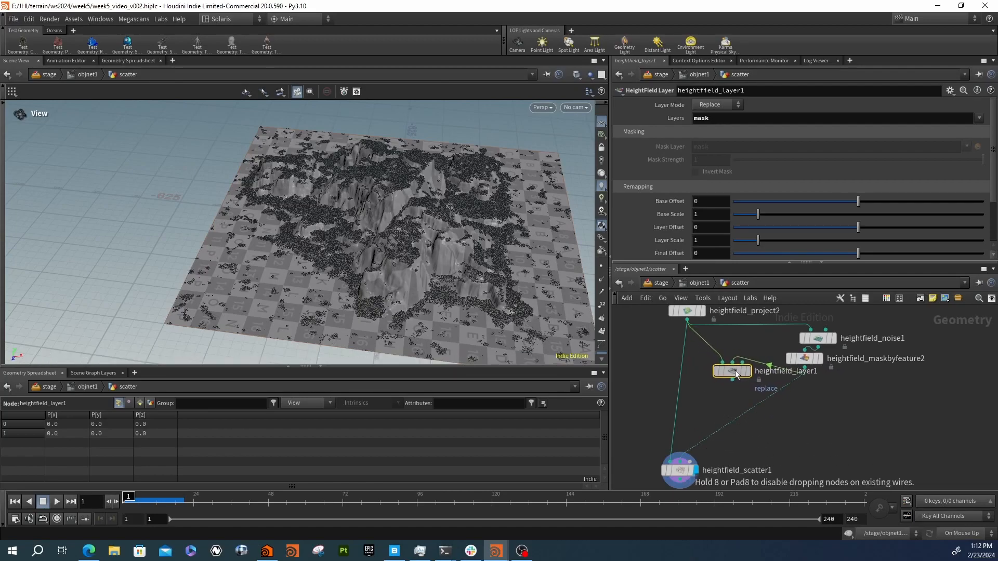
pyautogui.moveTo(807, 360); pyautogui.dragTo(820, 365)
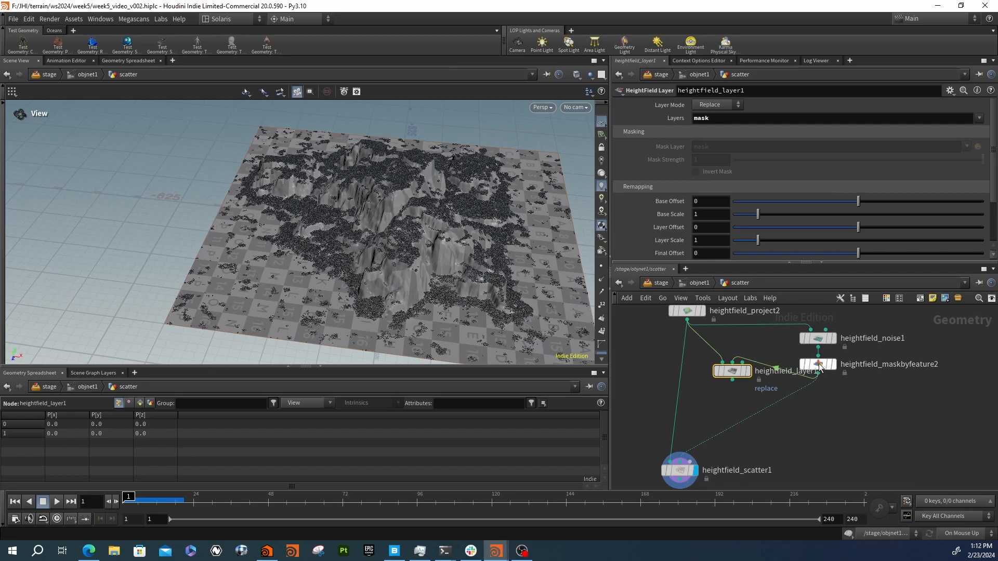
# - Duplicate heightfield_maskbyfeature2, connect the copy below heightfield_layer1 and display it
pyautogui.click(820, 366)
pyautogui.hotkey('ctrl', 'c')
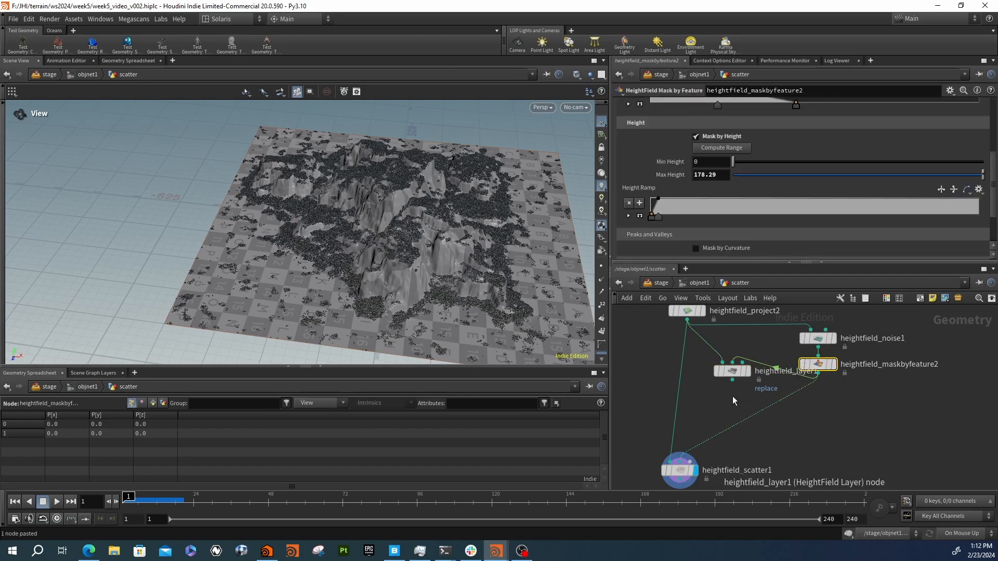
pyautogui.moveTo(732, 380)
pyautogui.mouseDown()
pyautogui.moveTo(743, 394)
pyautogui.moveTo(735, 399)
pyautogui.mouseUp()
pyautogui.click(748, 399)
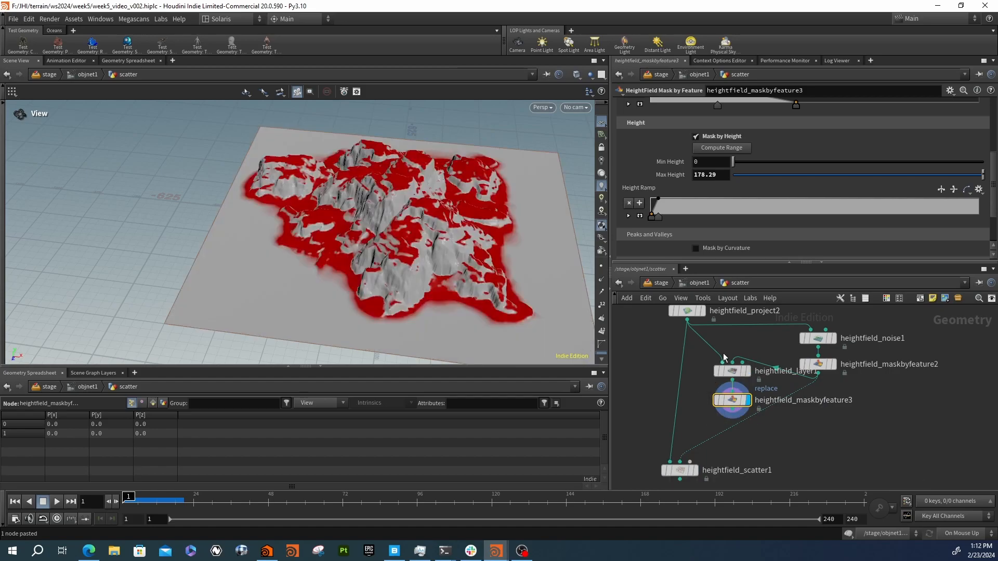
# - Set heightfield_maskbyfeature3's Combine with Existing mode to Multiply
pyautogui.scroll(5, 699, 150)
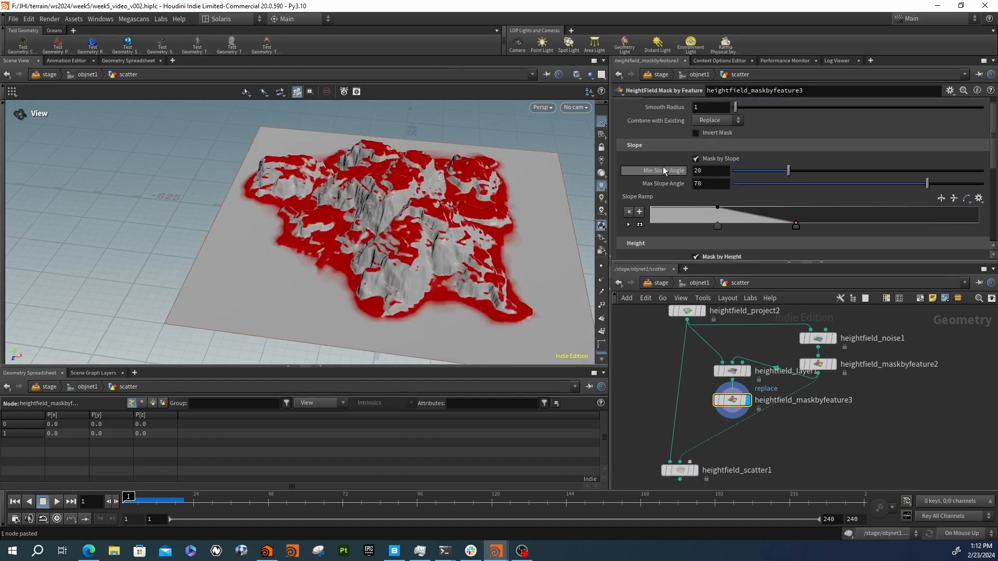
pyautogui.click(710, 133)
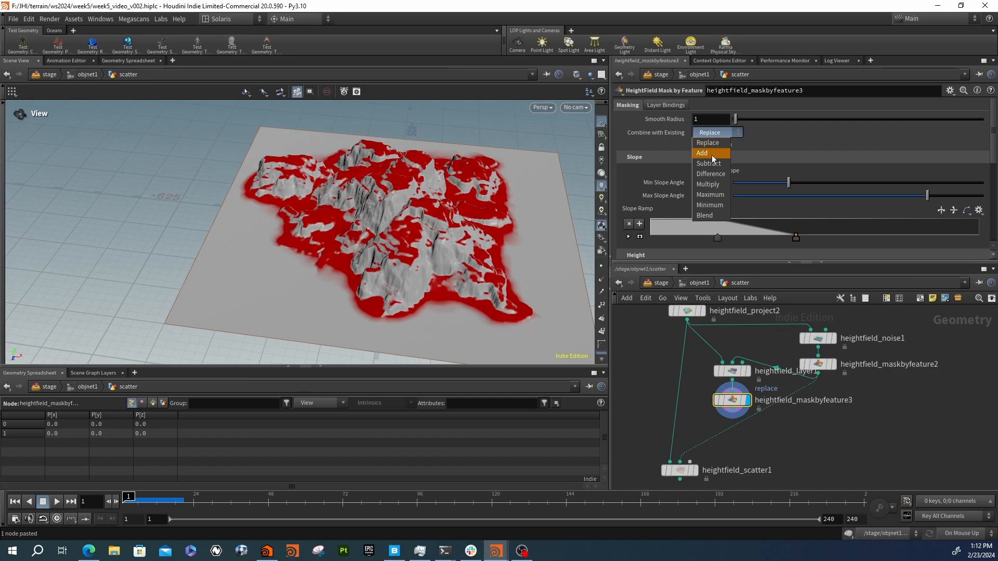
pyautogui.click(718, 186)
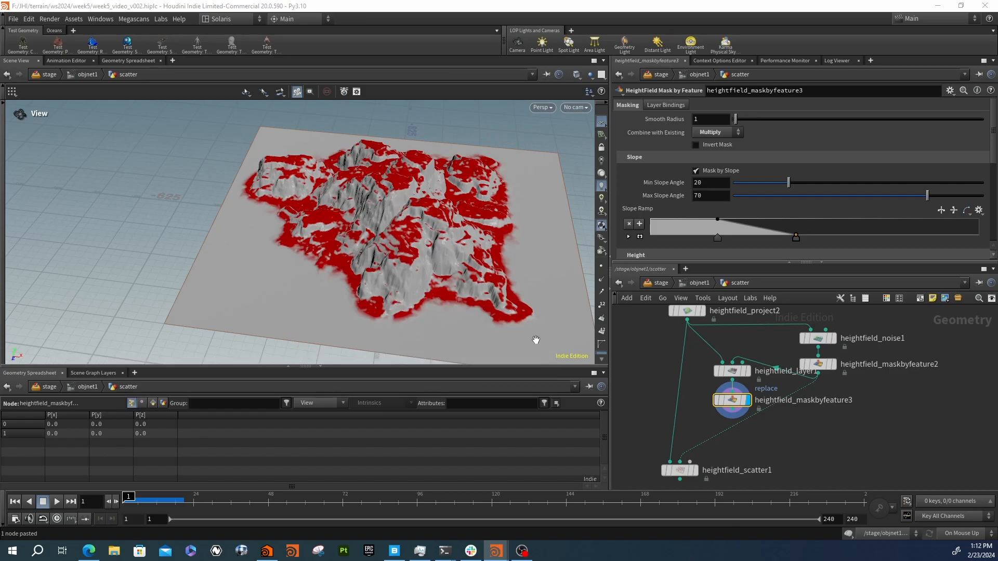
# - Compare the mask at heightfield_layer1 with the multiplied mask at heightfield_maskbyfeature3
pyautogui.click(731, 415)
pyautogui.press('Escape')
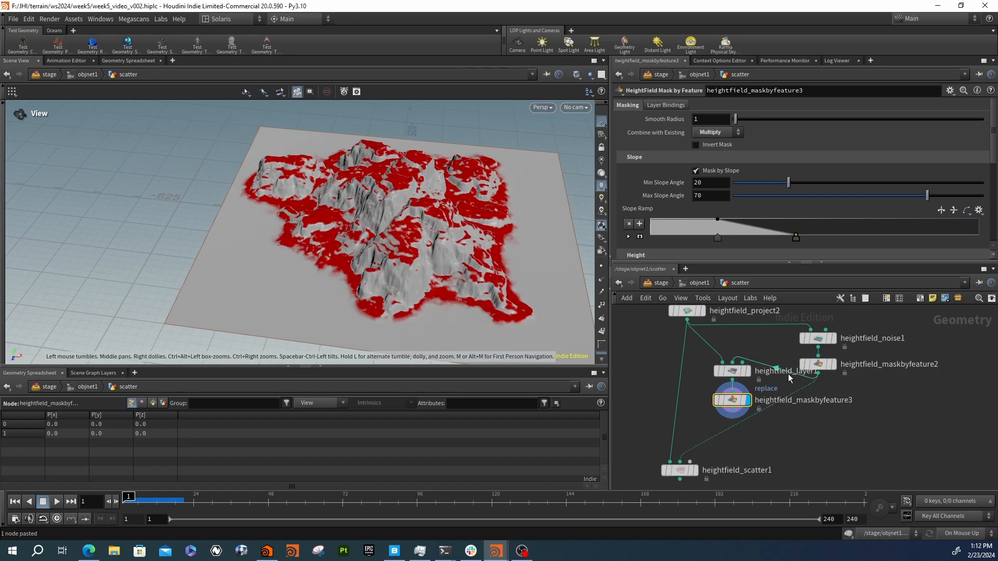
pyautogui.click(750, 371)
pyautogui.click(751, 401)
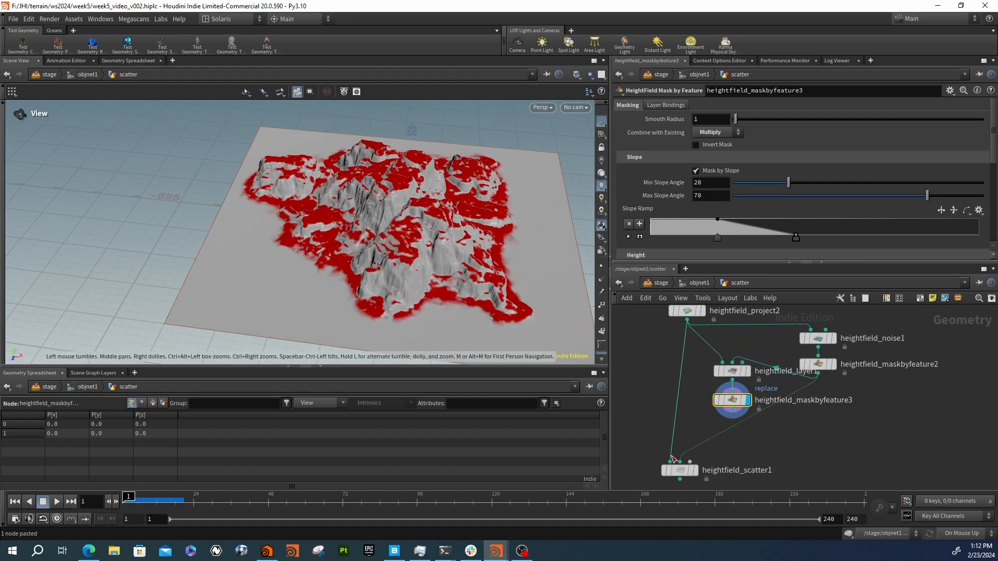
# - Display heightfield_scatter1 and connect heightfield_maskbyfeature3 to its mask input in place of heightfield_maskbyfeature2
pyautogui.click(695, 470)
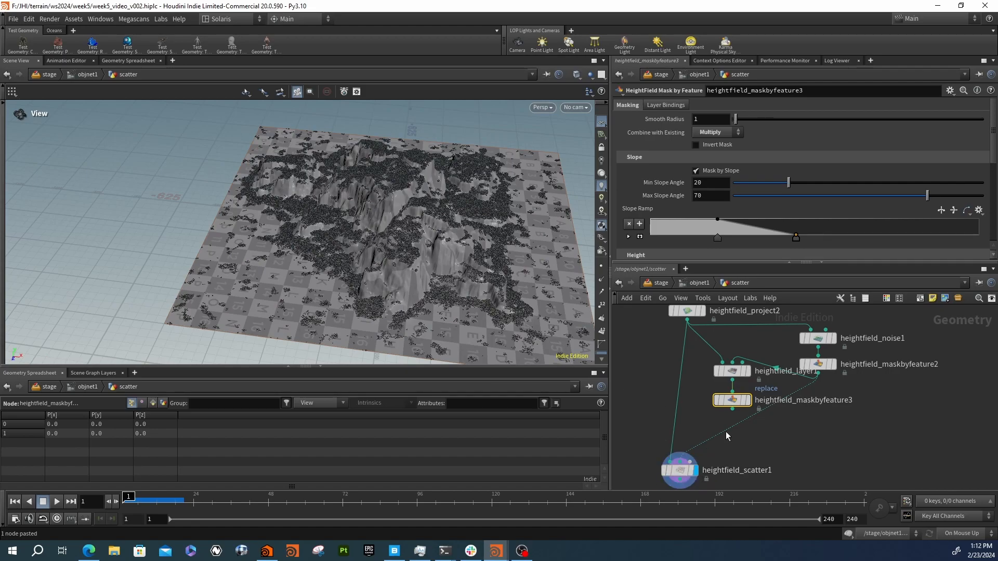
pyautogui.moveTo(732, 409); pyautogui.dragTo(682, 461)
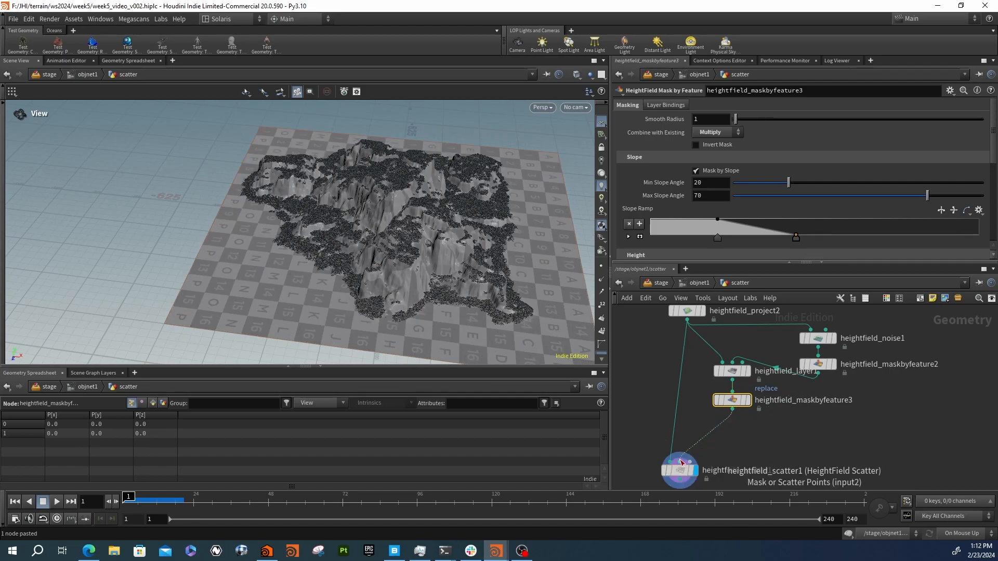
pyautogui.moveTo(330, 250); pyautogui.dragTo(411, 234)
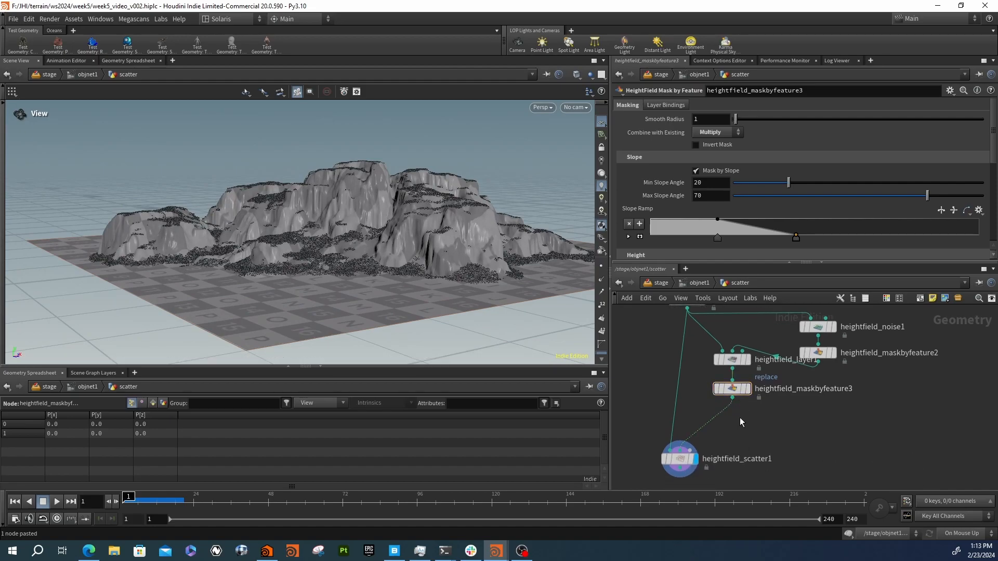
# - Add two upper points to heightfield_maskbyfeature3's Height Ramp and position them so the mask fades out towards the peaks
pyautogui.scroll(-2, 648, 218)
pyautogui.scroll(-4, 648, 218)
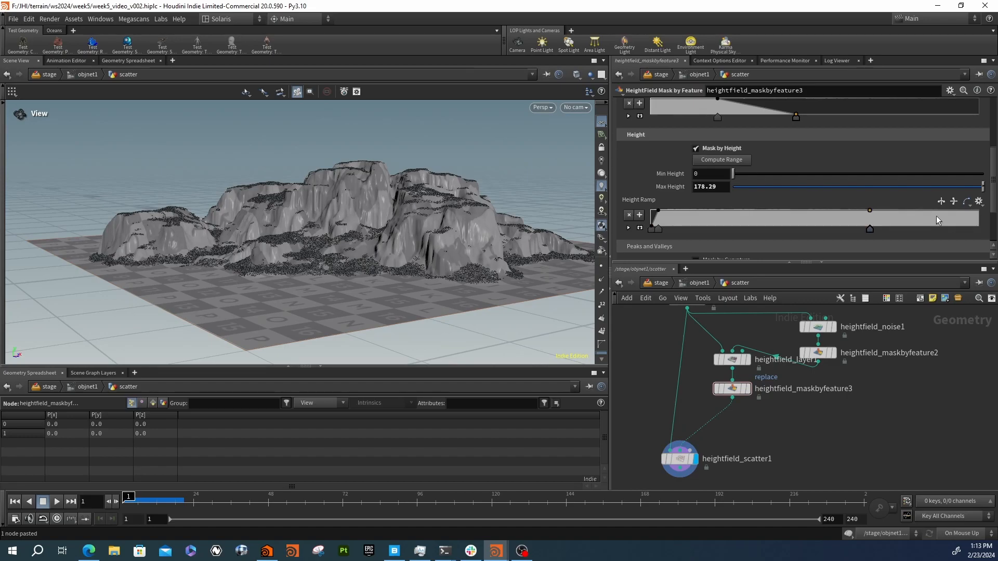
pyautogui.moveTo(941, 219); pyautogui.dragTo(931, 229)
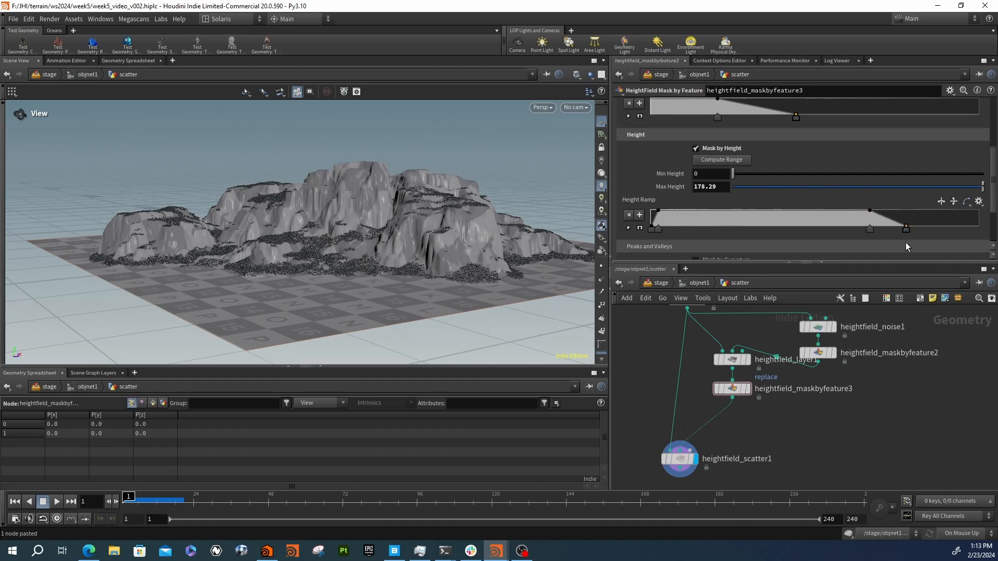
pyautogui.moveTo(870, 228); pyautogui.dragTo(802, 228)
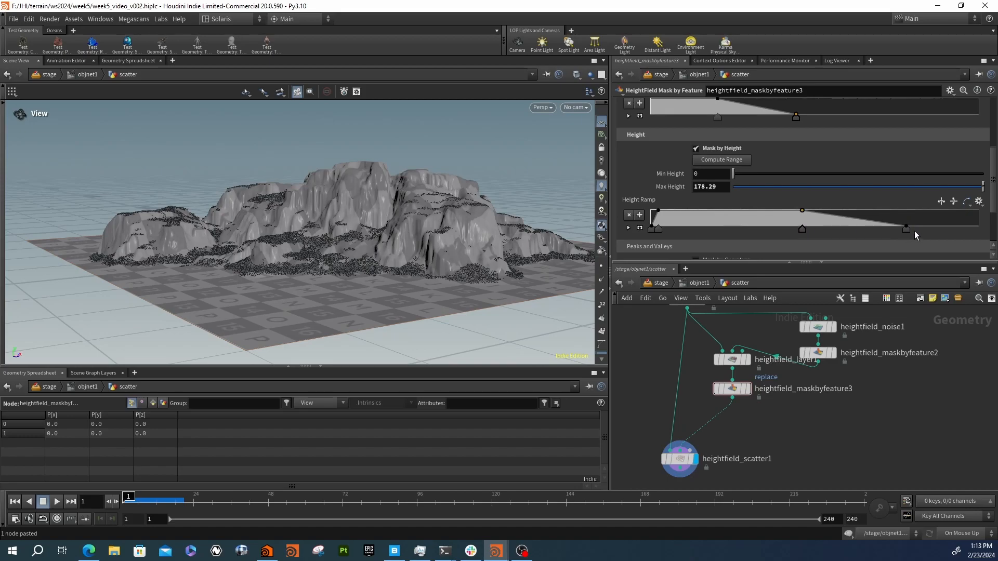
pyautogui.moveTo(905, 232); pyautogui.dragTo(847, 228)
pyautogui.moveTo(522, 218); pyautogui.dragTo(363, 214)
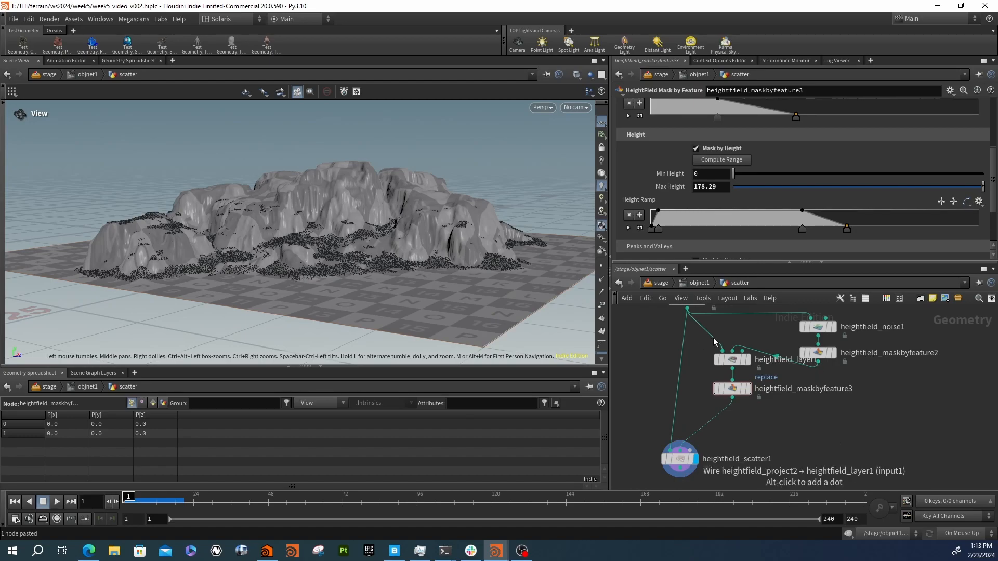
pyautogui.moveTo(445, 234); pyautogui.dragTo(496, 256)
# - Rename the heightfield_scatter1 node to pyramid
pyautogui.moveTo(744, 436); pyautogui.dragTo(766, 395, button='middle')
pyautogui.moveTo(771, 418); pyautogui.dragTo(660, 453)
pyautogui.doubleClick(762, 418)
pyautogui.write('py')
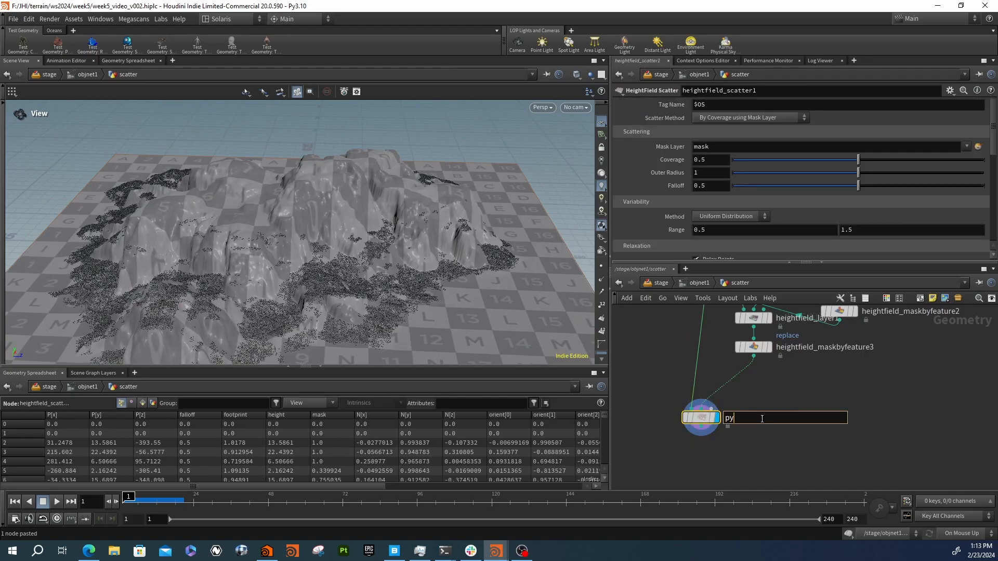
pyautogui.write('ramid')
pyautogui.press('Return')
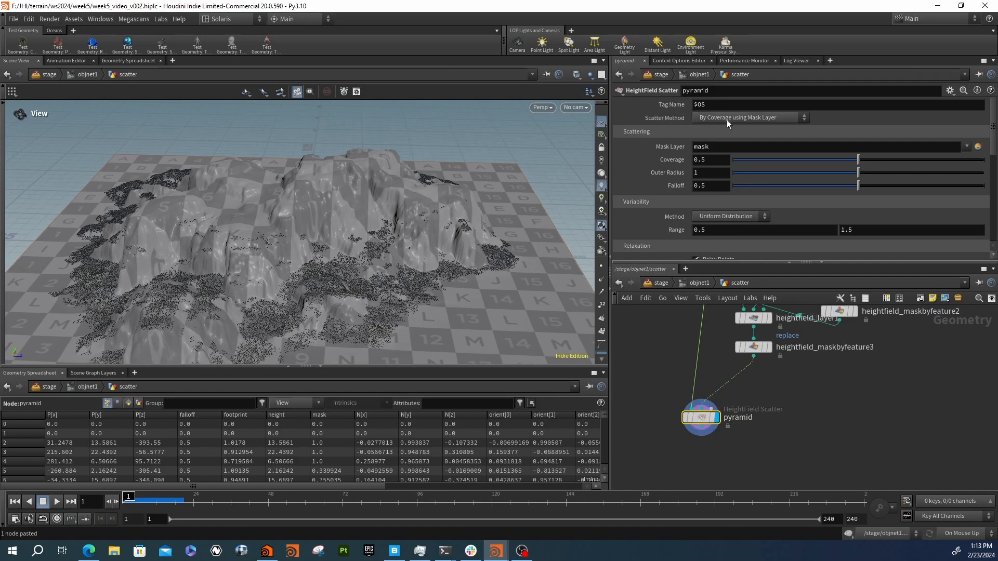
pyautogui.scroll(-5, 749, 429)
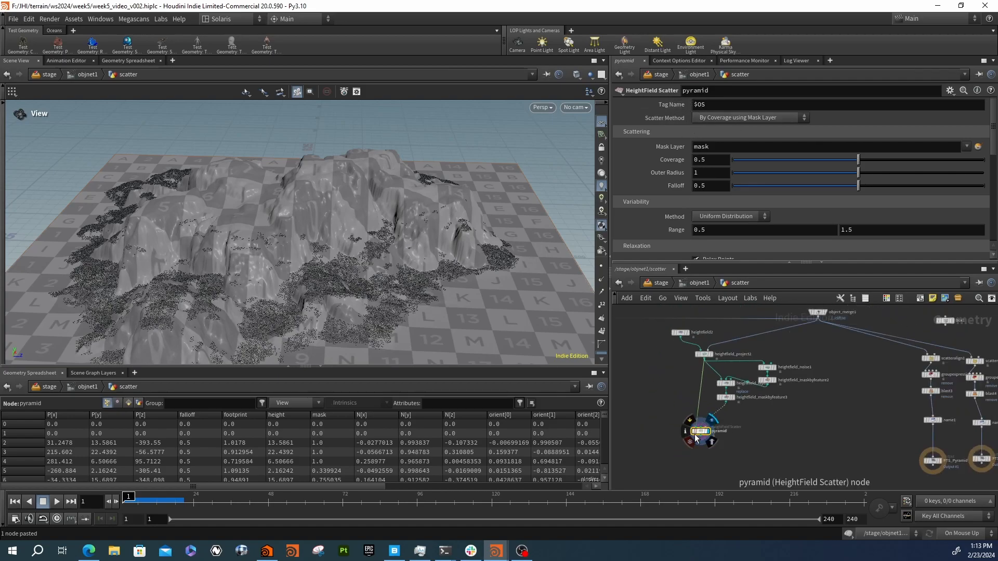
# - Shift the pyramid scatter node slightly below the mask nodes and set its Coverage to 0.05
pyautogui.moveTo(709, 441); pyautogui.dragTo(709, 443)
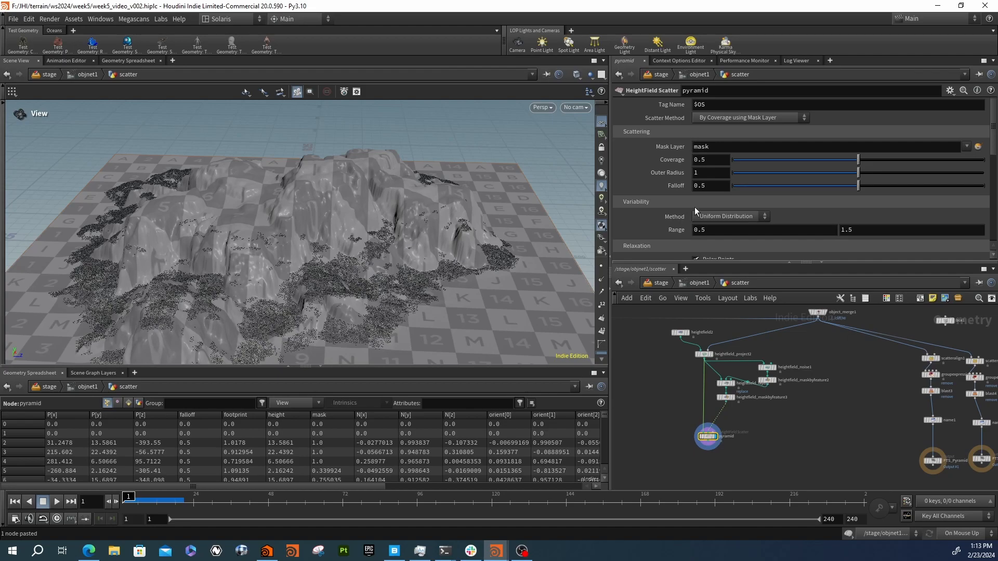
pyautogui.write('05')
pyautogui.press('Return')
pyautogui.moveTo(341, 277); pyautogui.dragTo(282, 260)
pyautogui.moveTo(864, 450); pyautogui.dragTo(862, 393, button='middle')
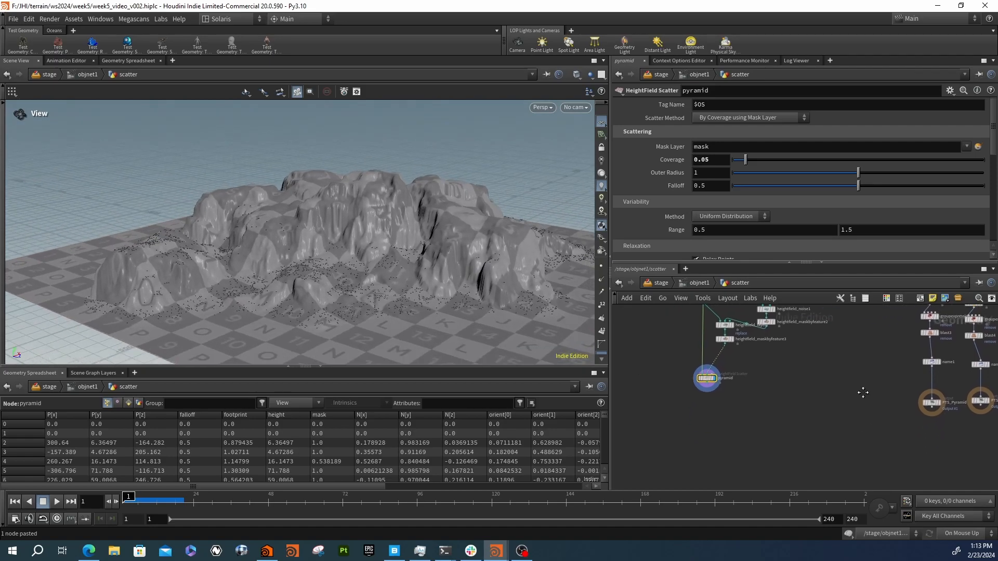
pyautogui.moveTo(784, 390); pyautogui.dragTo(777, 408, button='middle')
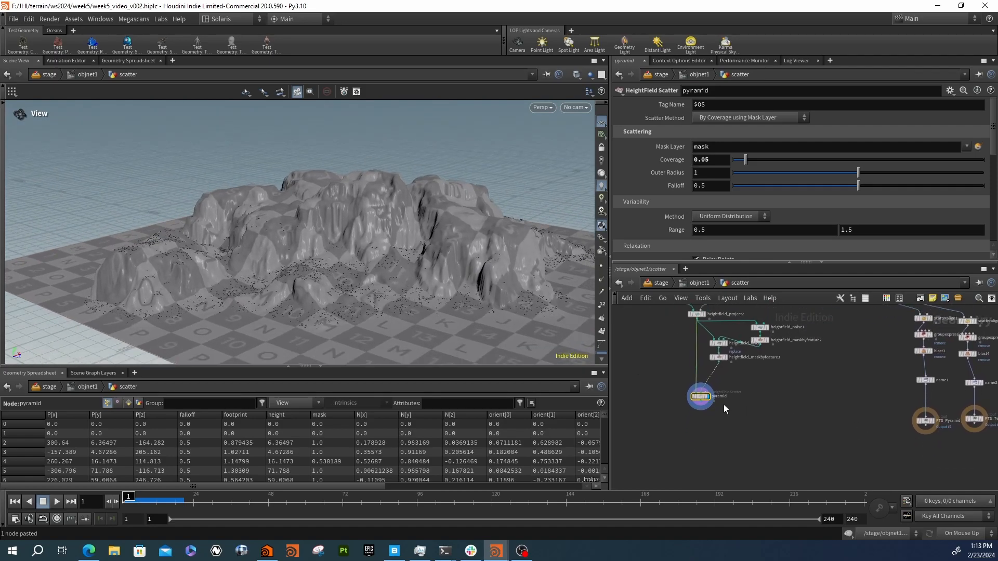
pyautogui.click(701, 403)
pyautogui.scroll(3, 853, 390)
pyautogui.scroll(-5, 760, 402)
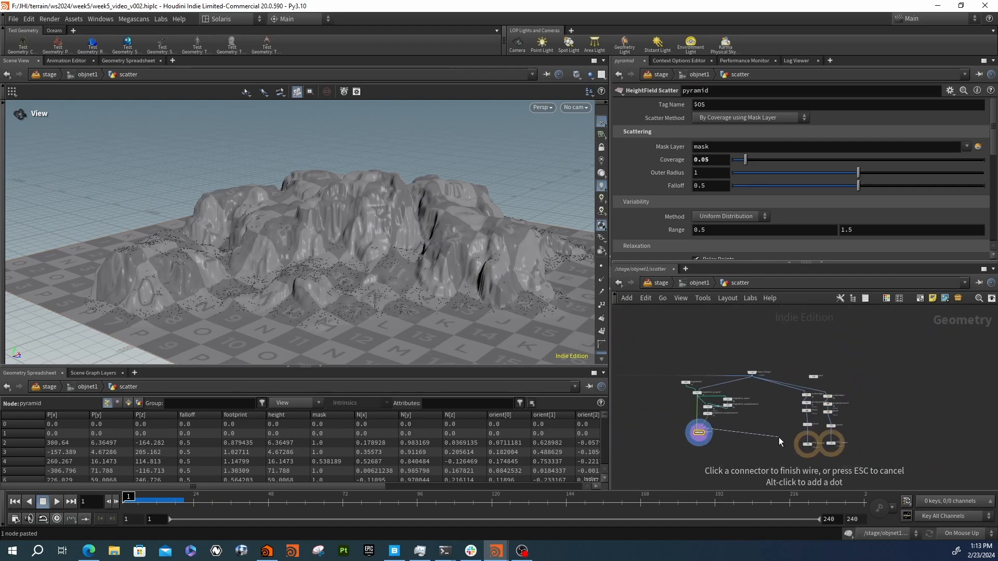
pyautogui.scroll(3, 784, 428)
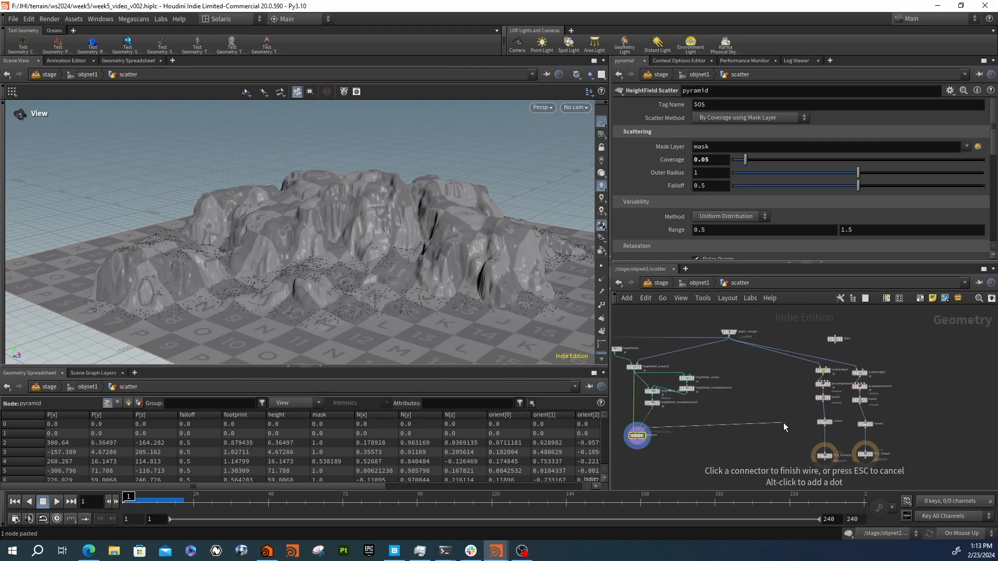
pyautogui.press('Escape')
pyautogui.scroll(1, 796, 429)
pyautogui.moveTo(796, 429)
pyautogui.mouseDown(button='middle')
pyautogui.moveTo(725, 420)
pyautogui.moveTo(784, 437)
pyautogui.mouseUp(button='middle')
pyautogui.scroll(-3, 749, 436)
pyautogui.scroll(5, 701, 438)
pyautogui.moveTo(702, 438); pyautogui.dragTo(770, 417, button='middle')
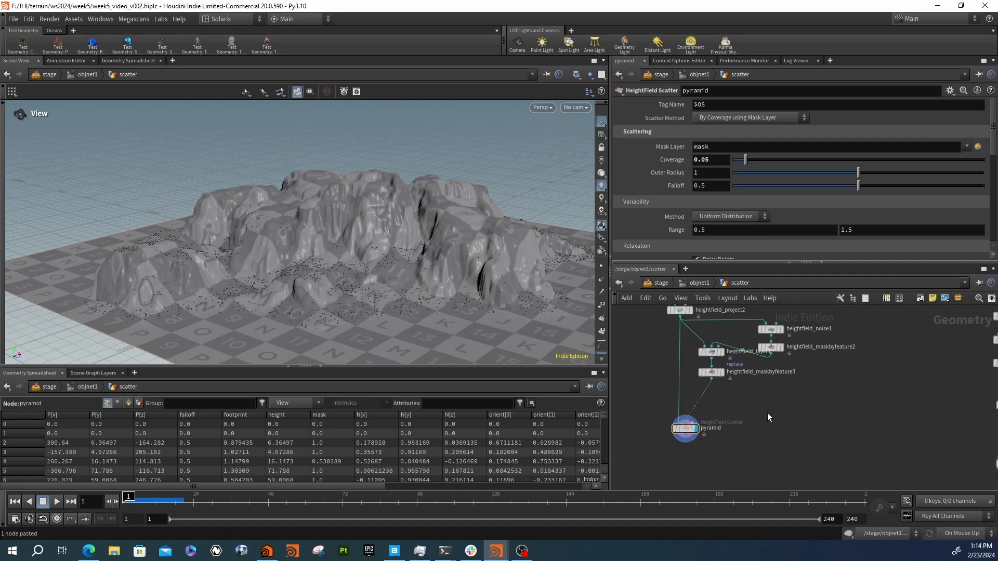
# - Add an Object Merge node above the pyramid scatter and point its Object 1 at the pyramid object in objnet1
pyautogui.moveTo(701, 428)
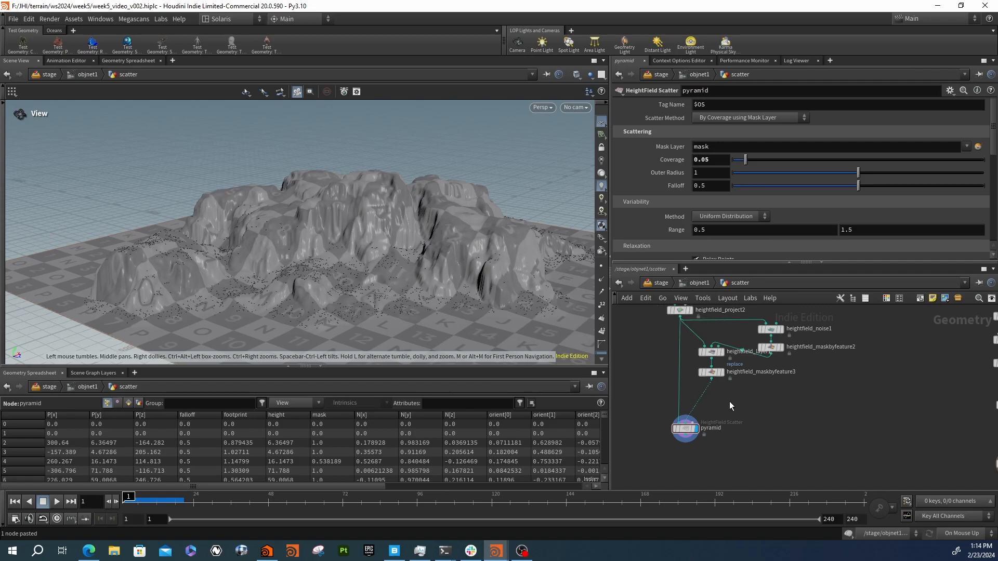
pyautogui.press('Tab')
pyautogui.write('obj')
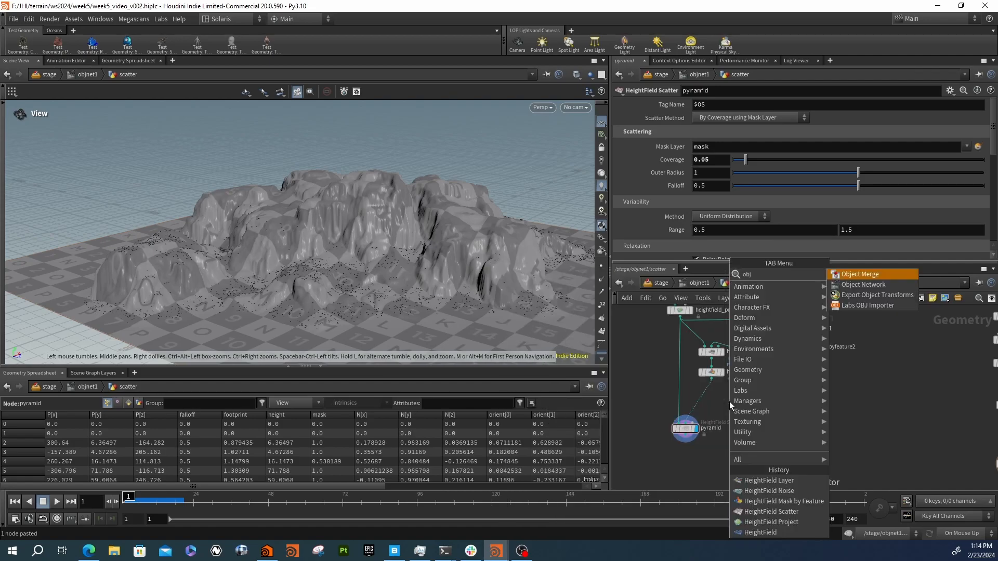
pyautogui.press('Return')
pyautogui.click(729, 401)
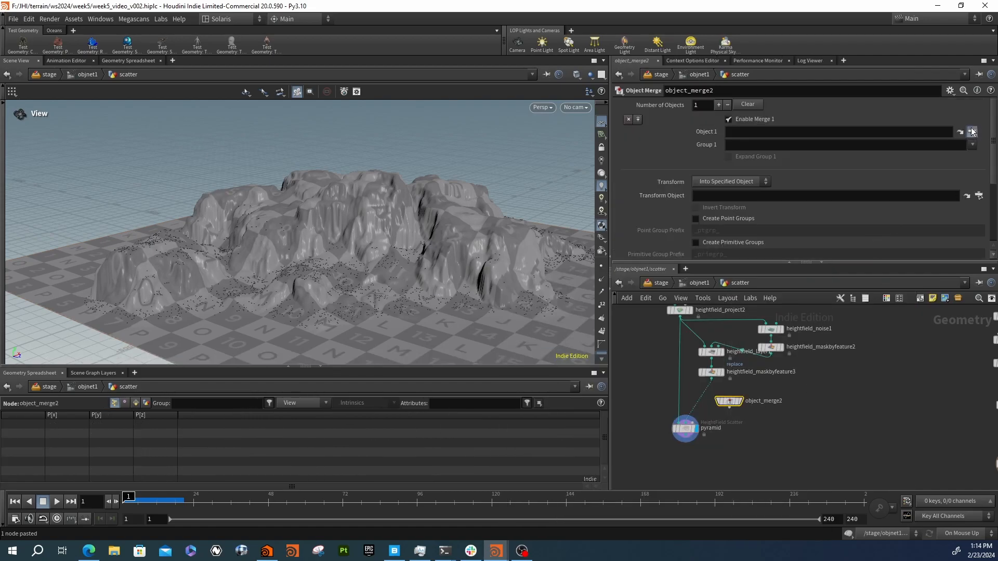
pyautogui.click(978, 131)
pyautogui.scroll(10, 897, 120)
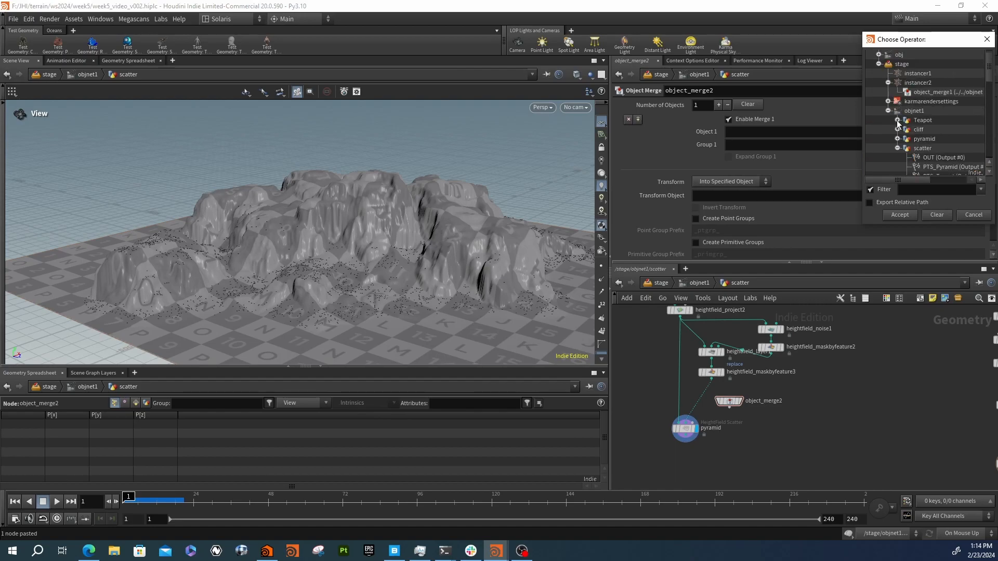
pyautogui.click(888, 113)
pyautogui.click(888, 119)
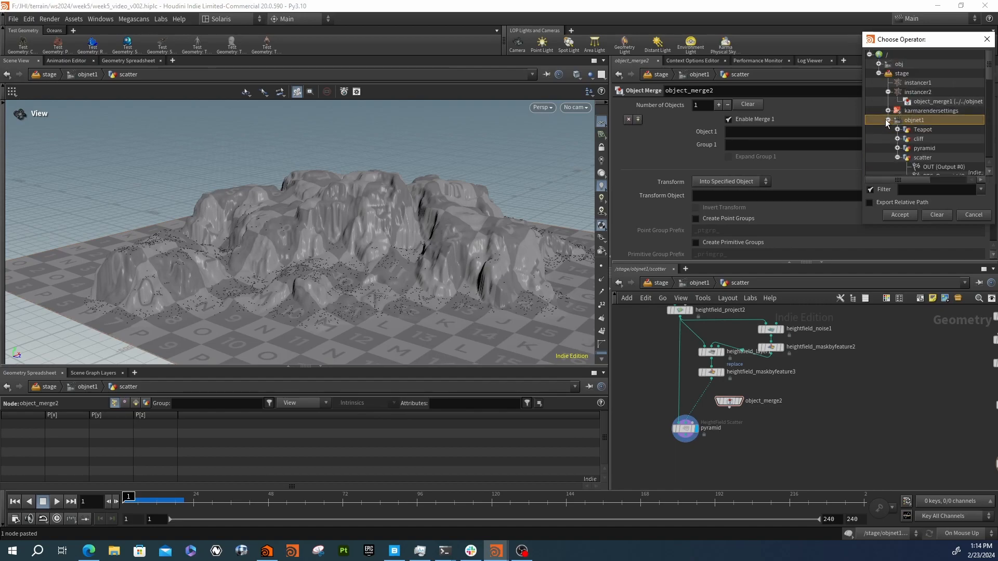
pyautogui.click(920, 149)
pyautogui.click(899, 215)
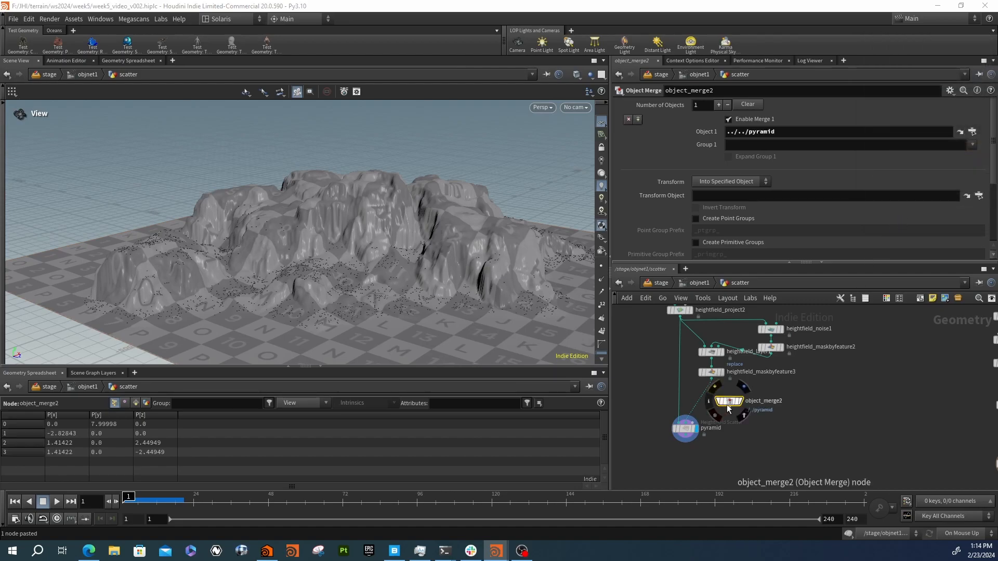
# - Duplicate the Object Merge, set the copy's object path to ../../Teapot, and wire the pyramid merge into the pyramid scatter's geometry input
pyautogui.hotkey('ctrl', 'v')
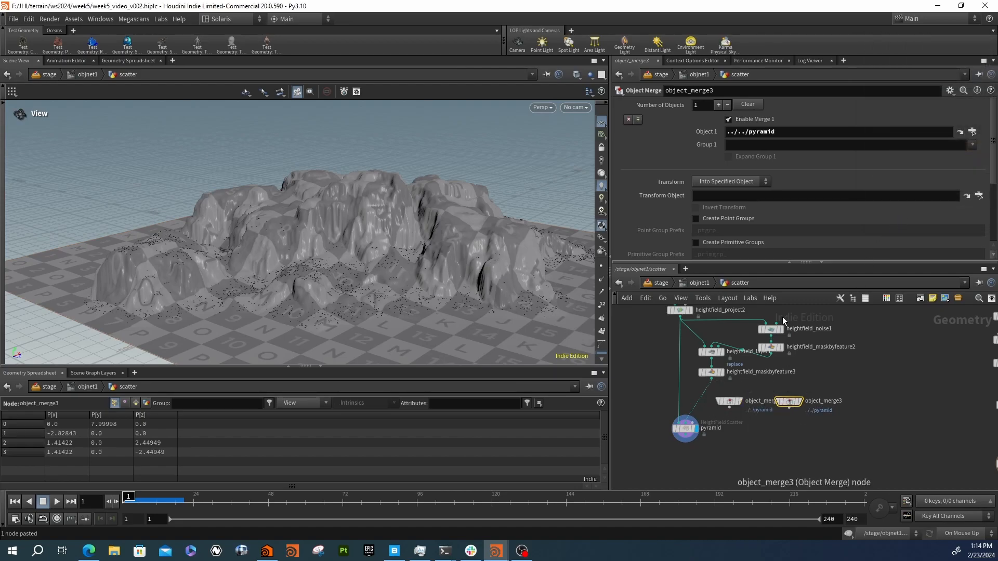
pyautogui.doubleClick(759, 133)
pyautogui.write('Teapot')
pyautogui.press('Return')
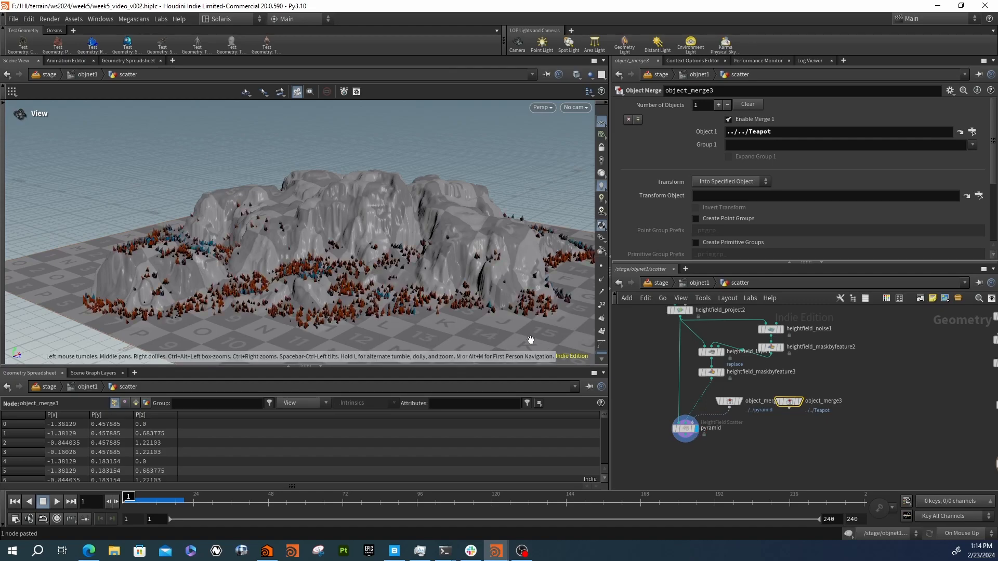
# - Examine the size and spacing of the instanced pyramids across the terrain, up close and from above
pyautogui.scroll(5, 322, 278)
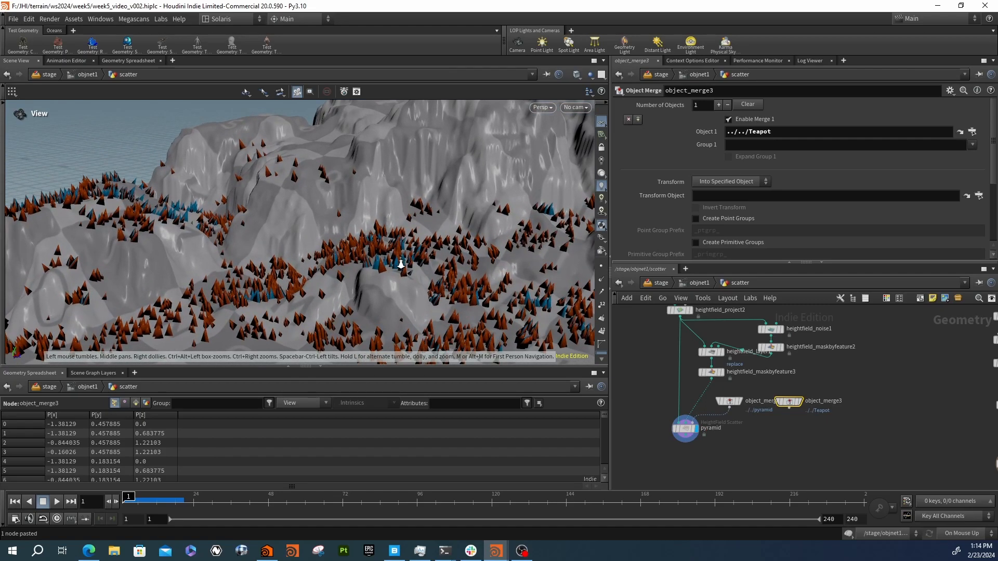
pyautogui.scroll(6, 403, 268)
pyautogui.scroll(-12, 407, 278)
pyautogui.moveTo(364, 233); pyautogui.dragTo(408, 234)
pyautogui.click(685, 428)
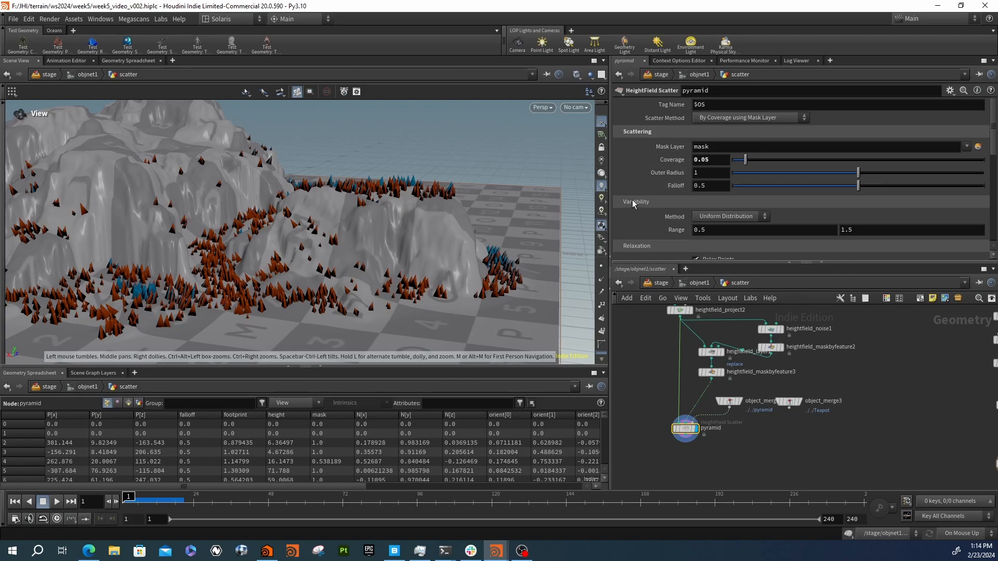
pyautogui.scroll(-1, 634, 204)
pyautogui.scroll(1, 634, 185)
pyautogui.moveTo(171, 311); pyautogui.dragTo(430, 317, button='right')
pyautogui.moveTo(430, 317)
pyautogui.mouseDown()
pyautogui.moveTo(229, 328)
pyautogui.moveTo(238, 320)
pyautogui.moveTo(234, 332)
pyautogui.moveTo(215, 275)
pyautogui.mouseUp()
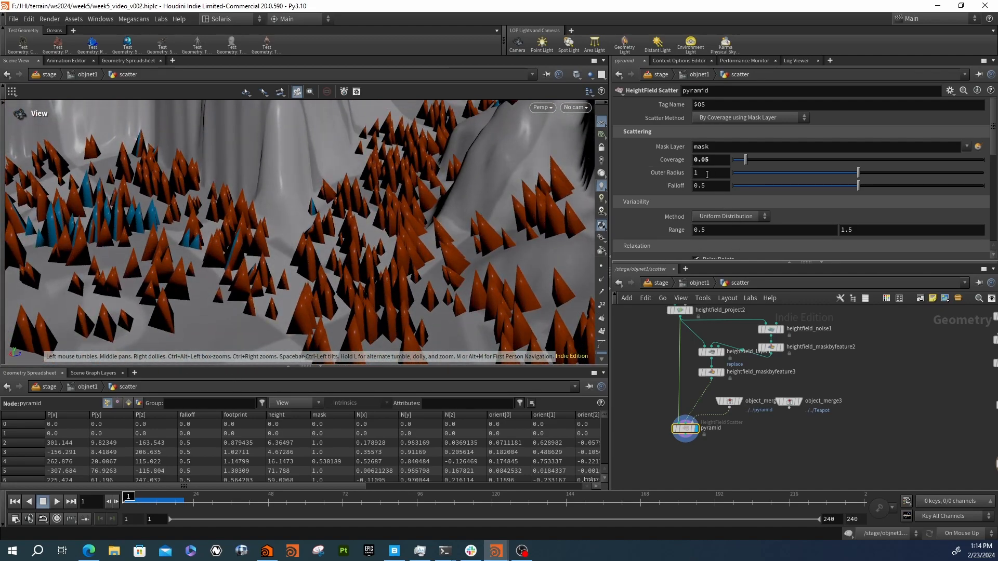
pyautogui.moveTo(427, 249); pyautogui.dragTo(420, 321)
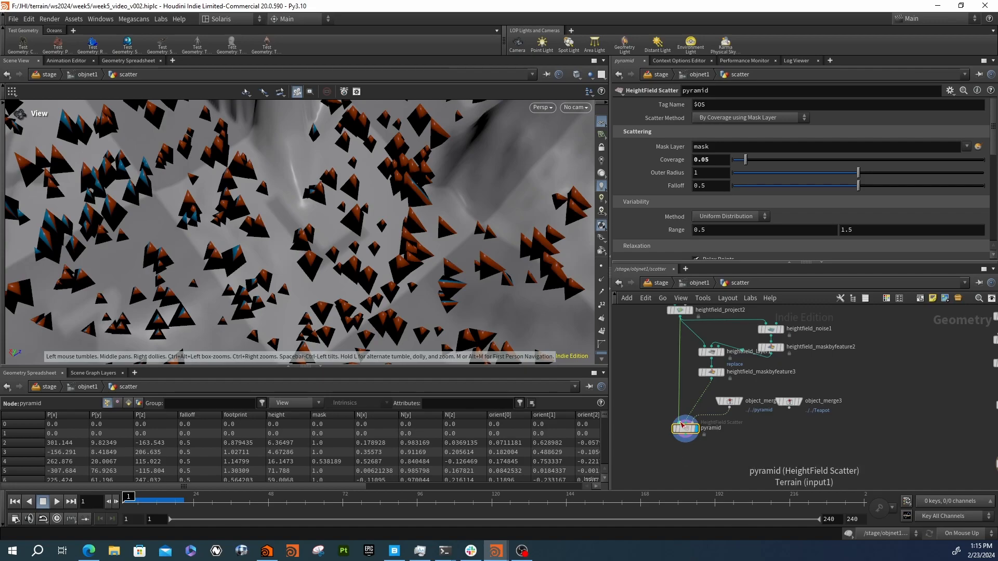
pyautogui.scroll(-1, 638, 209)
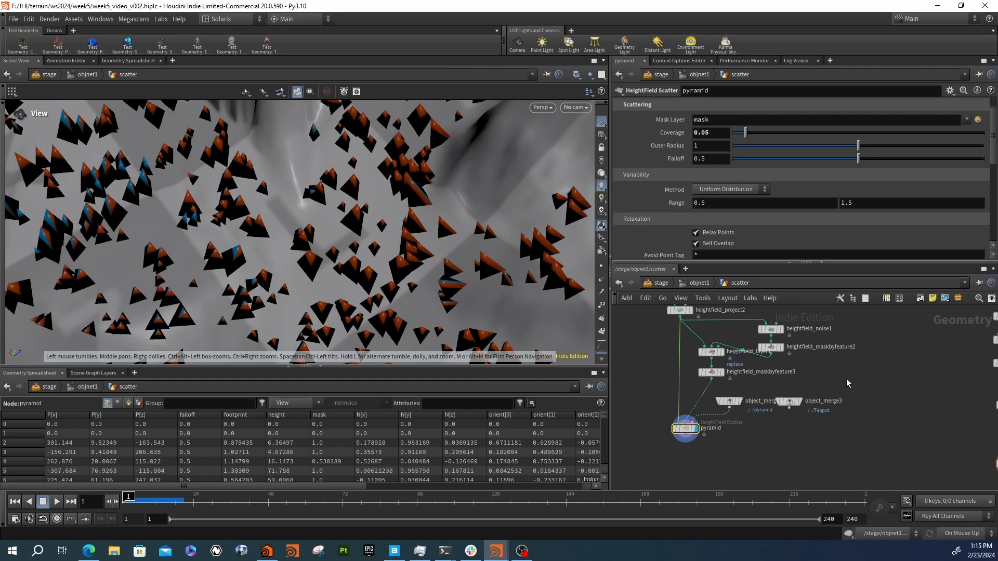
# - Compare scatteralign1's radius settings with the pyramid scatter's scattering, variability and relaxation parameters
pyautogui.hscroll(5, 840, 372)
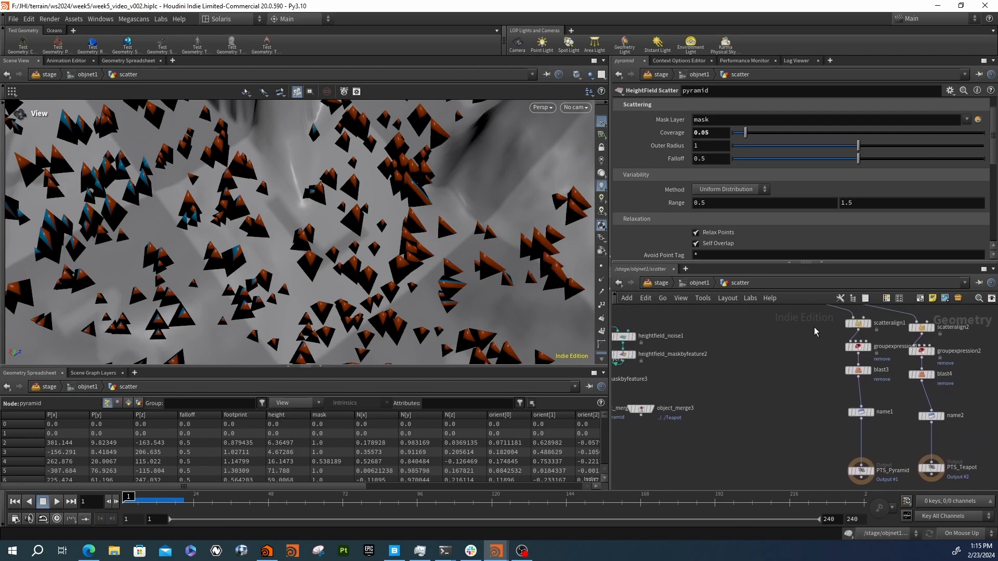
pyautogui.click(858, 323)
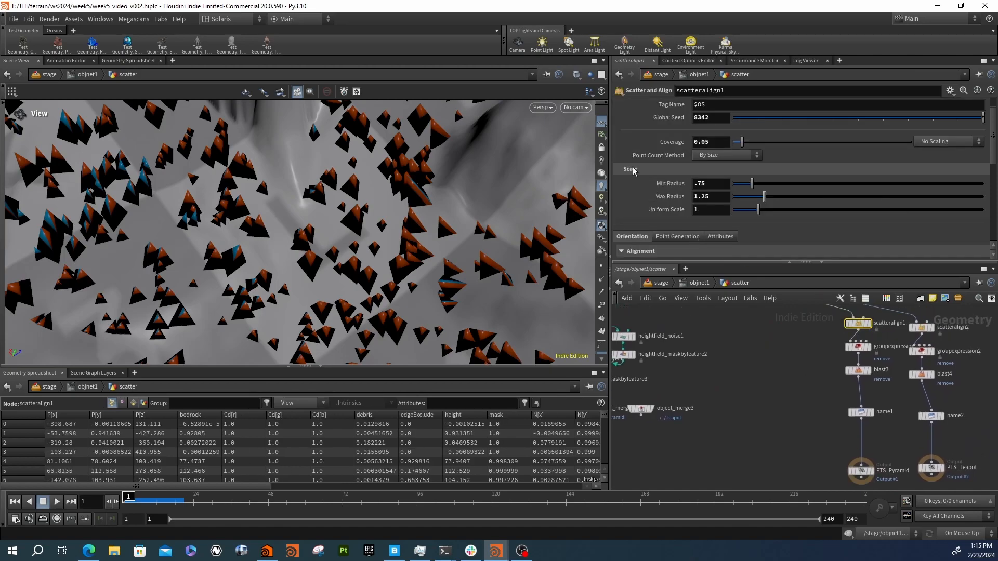
pyautogui.hscroll(-5, 737, 424)
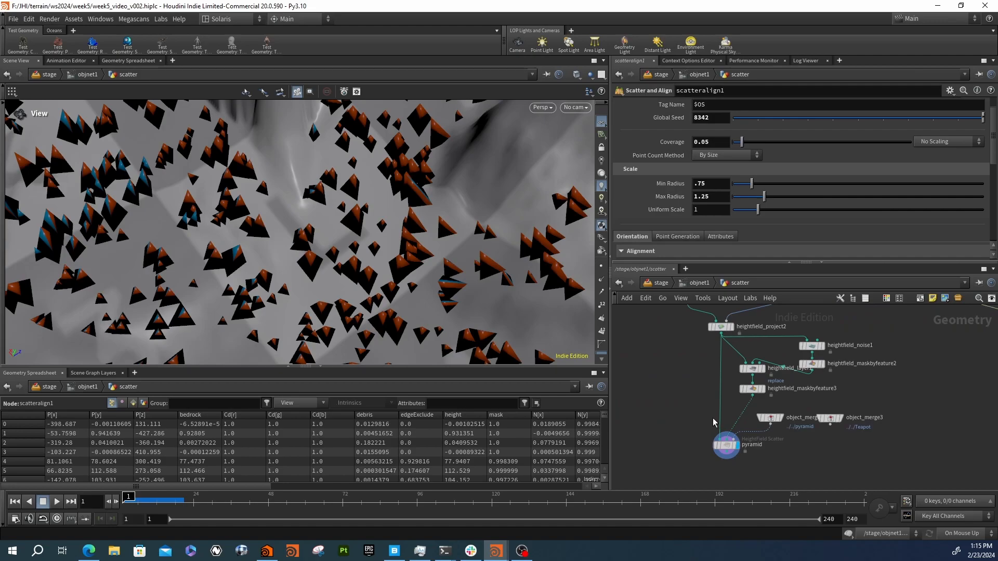
pyautogui.click(723, 446)
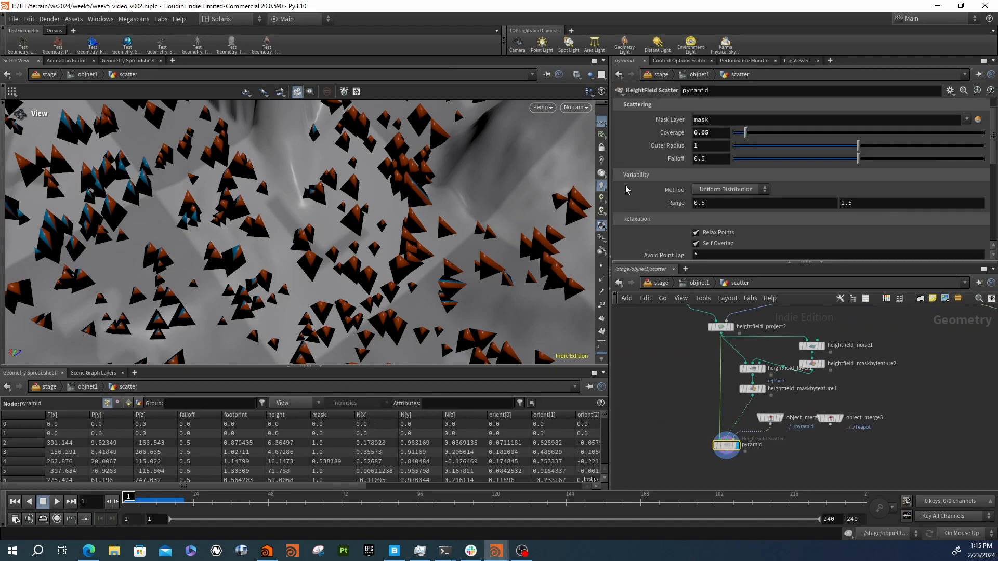
pyautogui.scroll(-3, 662, 211)
pyautogui.scroll(-3, 661, 211)
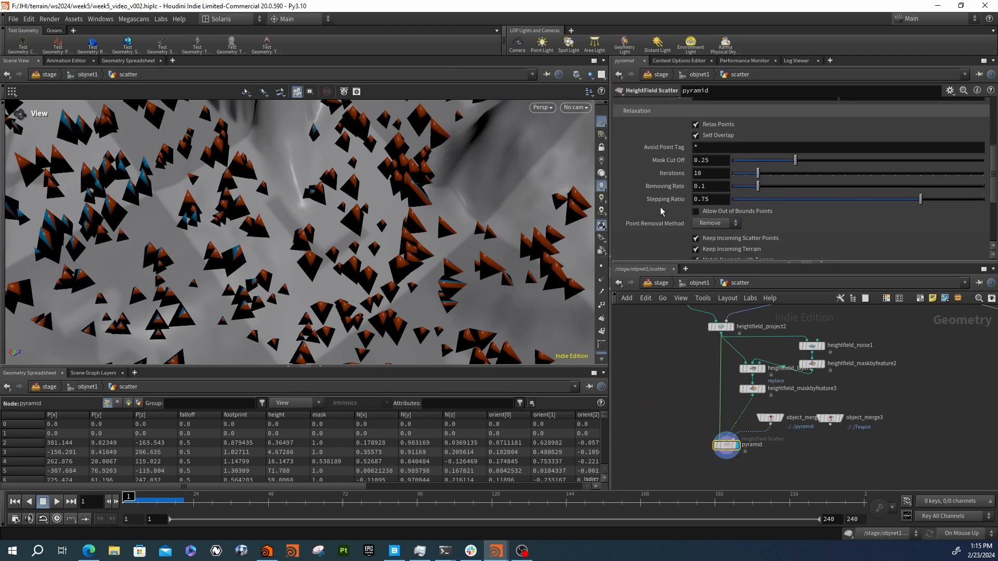
pyautogui.scroll(-3, 662, 211)
pyautogui.scroll(6, 661, 208)
pyautogui.scroll(3, 659, 204)
# - Try a variability range maximum of 3 on the pyramid scatter and inspect the pyramids from above
pyautogui.click(861, 232)
pyautogui.write('3')
pyautogui.press('Return')
pyautogui.moveTo(427, 240)
pyautogui.mouseDown()
pyautogui.moveTo(406, 208)
pyautogui.moveTo(366, 184)
pyautogui.moveTo(439, 239)
pyautogui.mouseUp()
pyautogui.moveTo(485, 197); pyautogui.dragTo(401, 239)
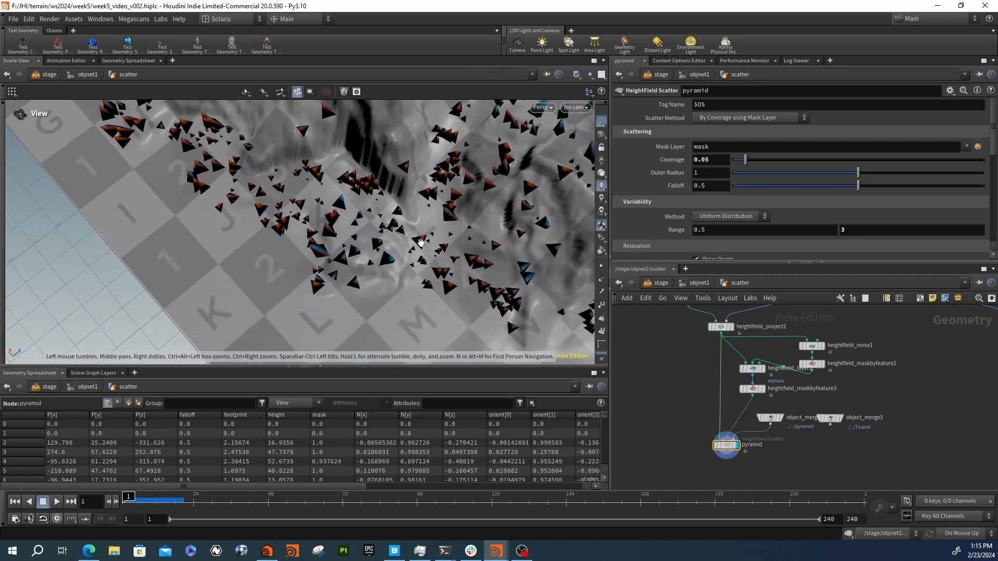
pyautogui.moveTo(478, 246); pyautogui.dragTo(423, 267)
# - Recheck scatteralign1's radius settings and set the pyramid scatter's variability range maximum to 1.5
pyautogui.moveTo(903, 425); pyautogui.dragTo(733, 426, button='middle')
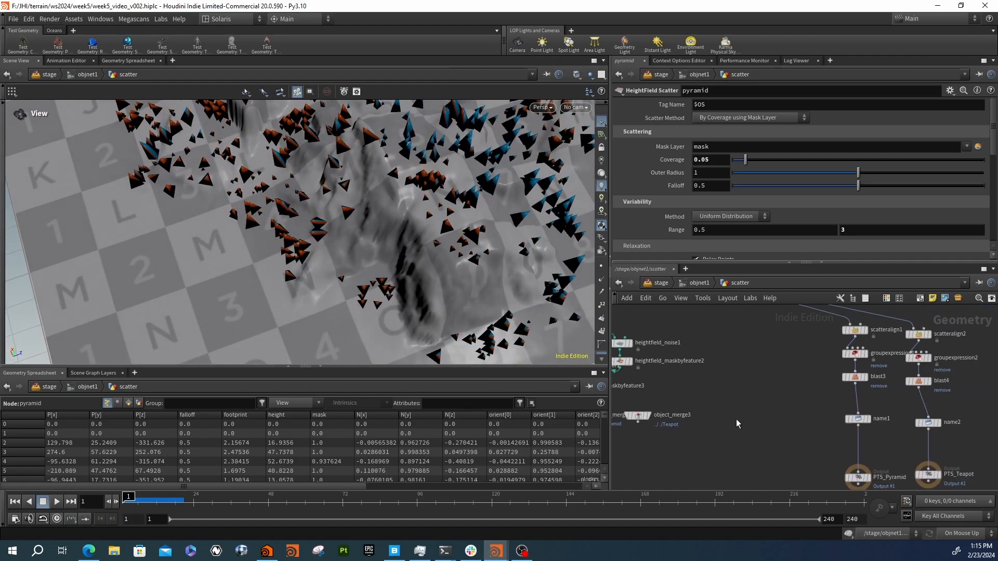
pyautogui.click(852, 331)
pyautogui.moveTo(715, 351); pyautogui.dragTo(862, 359, button='middle')
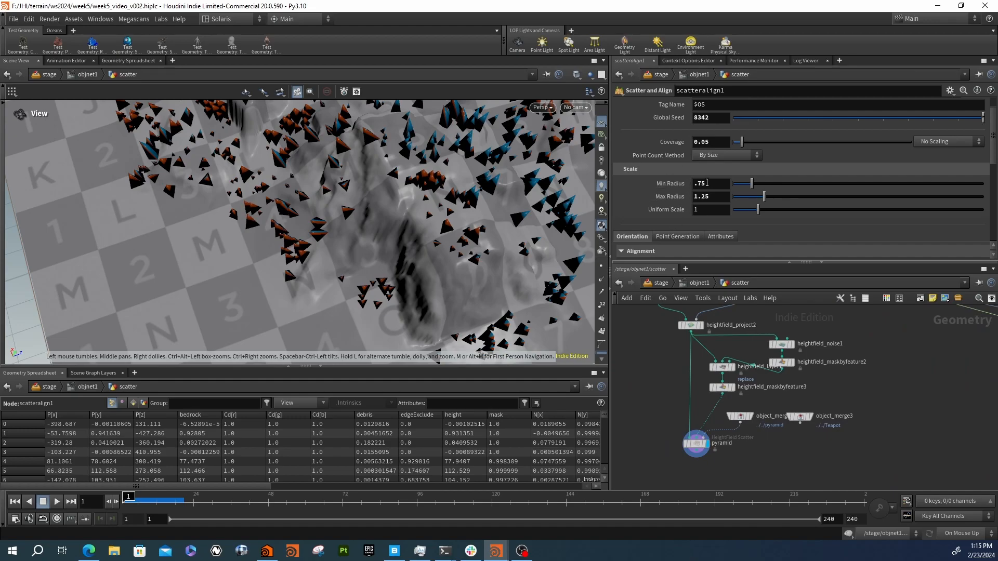
pyautogui.scroll(1, 690, 159)
pyautogui.click(696, 444)
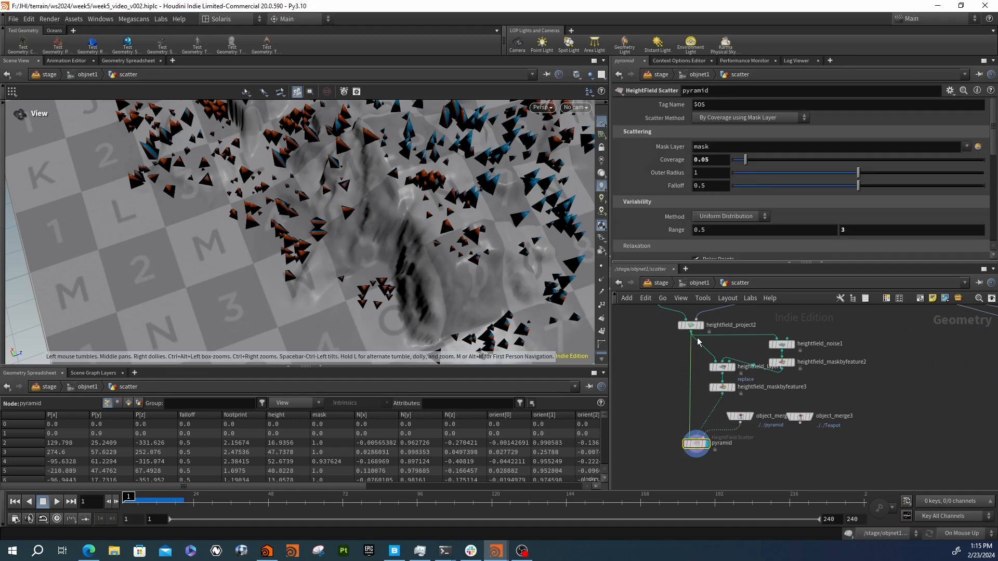
pyautogui.click(849, 229)
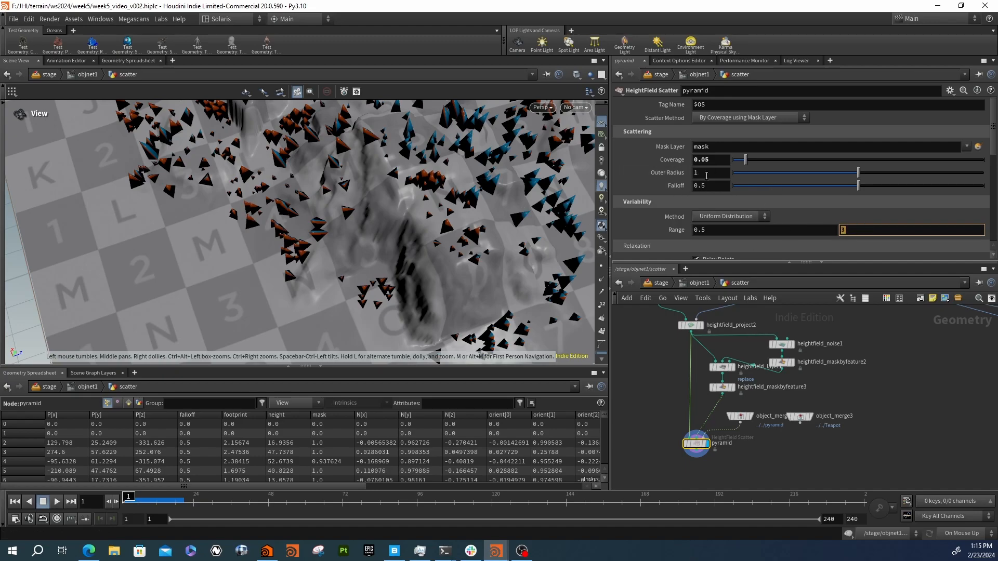
pyautogui.moveTo(441, 177); pyautogui.dragTo(532, 175)
pyautogui.click(848, 229)
pyautogui.write('1.')
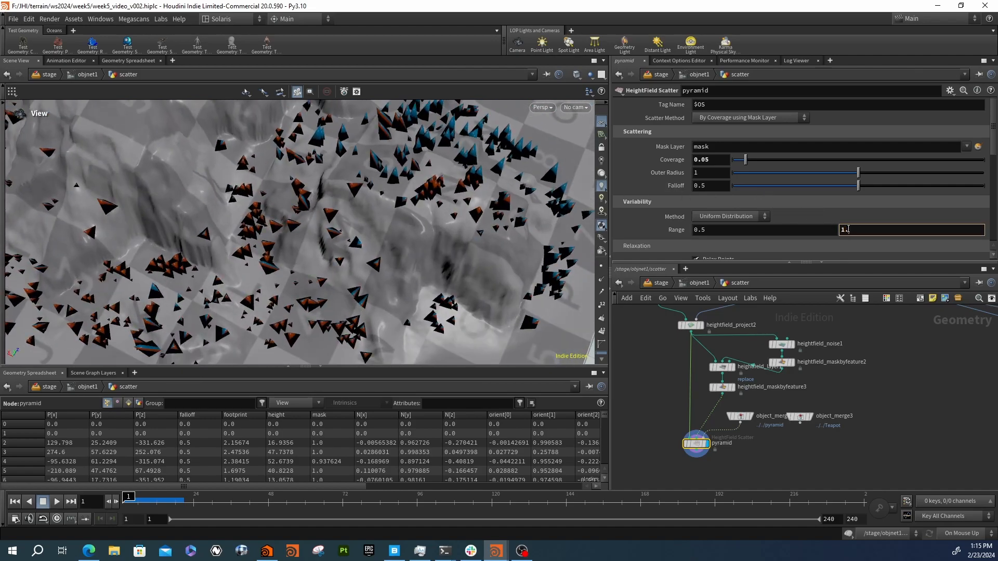
pyautogui.write('5')
pyautogui.press('Return')
pyautogui.moveTo(433, 229)
pyautogui.mouseDown()
pyautogui.moveTo(411, 159)
pyautogui.moveTo(424, 231)
pyautogui.mouseUp()
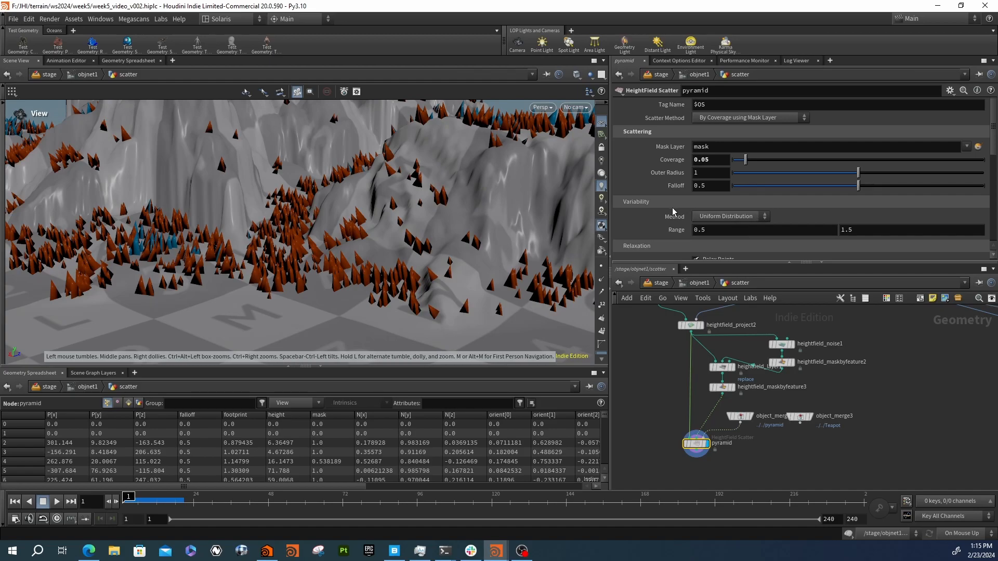
# - Turn off Match Direction with Slope on the pyramid scatter
pyautogui.scroll(-3, 738, 224)
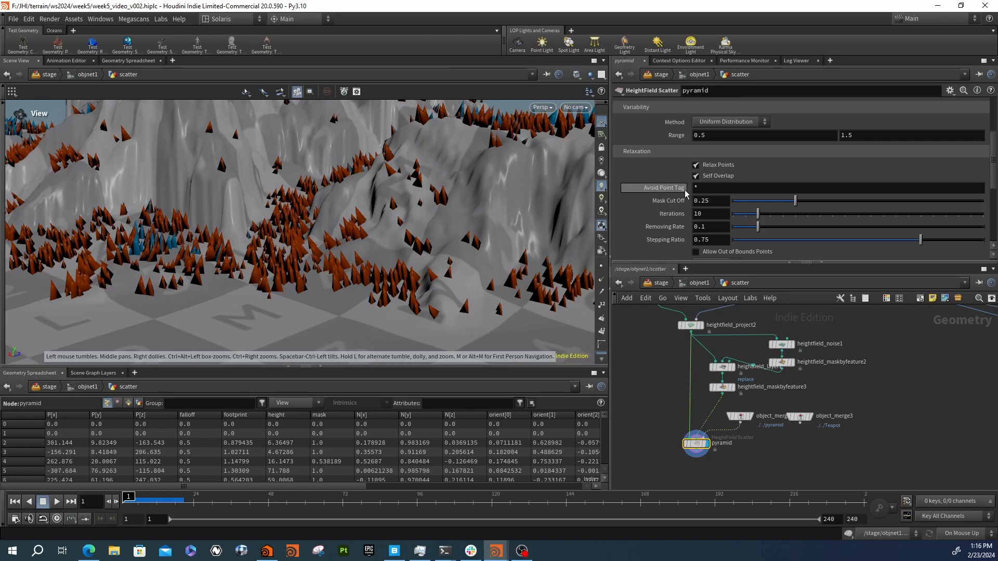
pyautogui.scroll(-1, 678, 206)
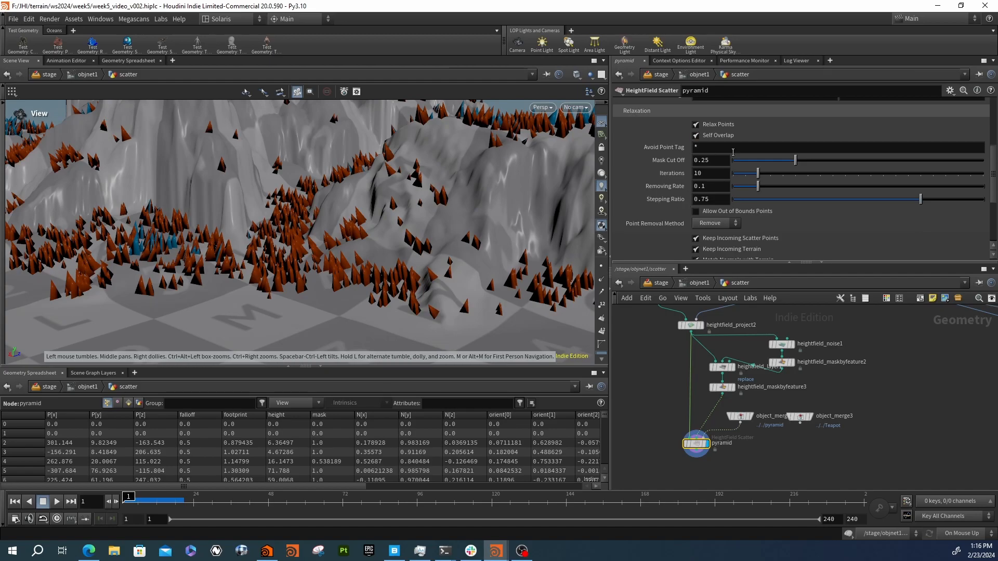
pyautogui.scroll(-2, 692, 177)
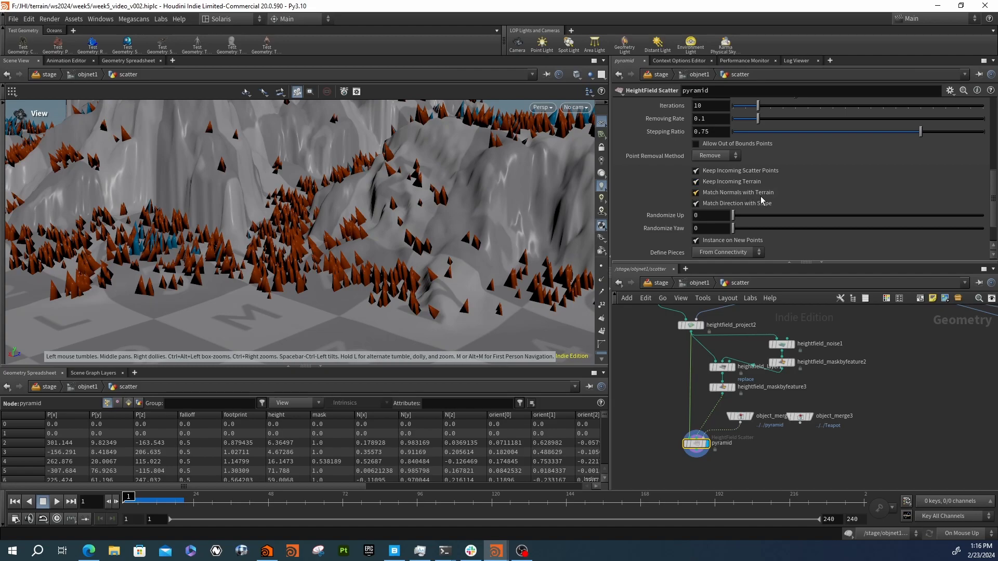
pyautogui.click(696, 205)
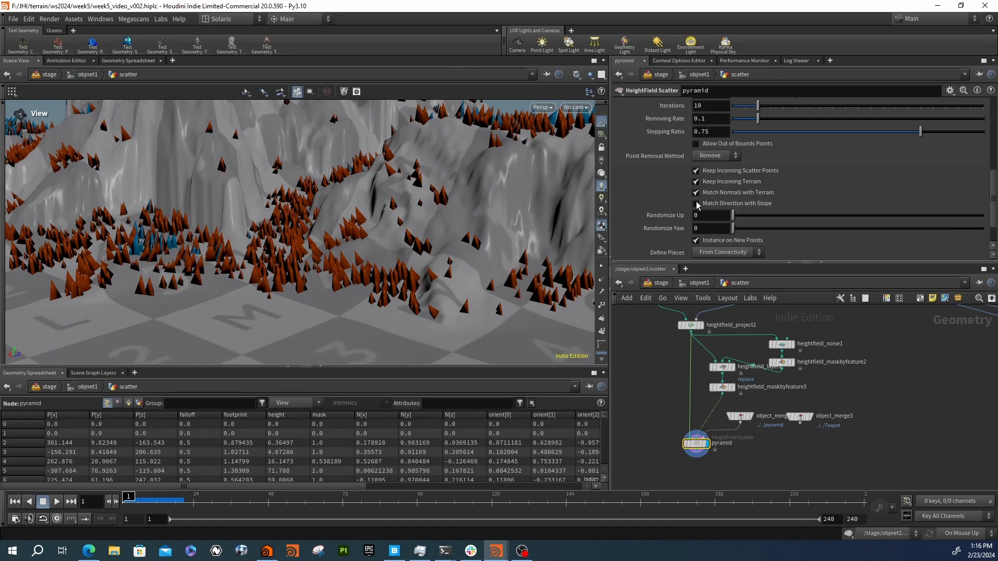
# - Turn off Match Normals with Terrain on the pyramid scatter and inspect the pyramids' orientation up close
pyautogui.moveTo(391, 220); pyautogui.dragTo(433, 283)
pyautogui.click(696, 192)
pyautogui.moveTo(165, 242); pyautogui.dragTo(448, 182, button='right')
pyautogui.moveTo(447, 182); pyautogui.dragTo(330, 127)
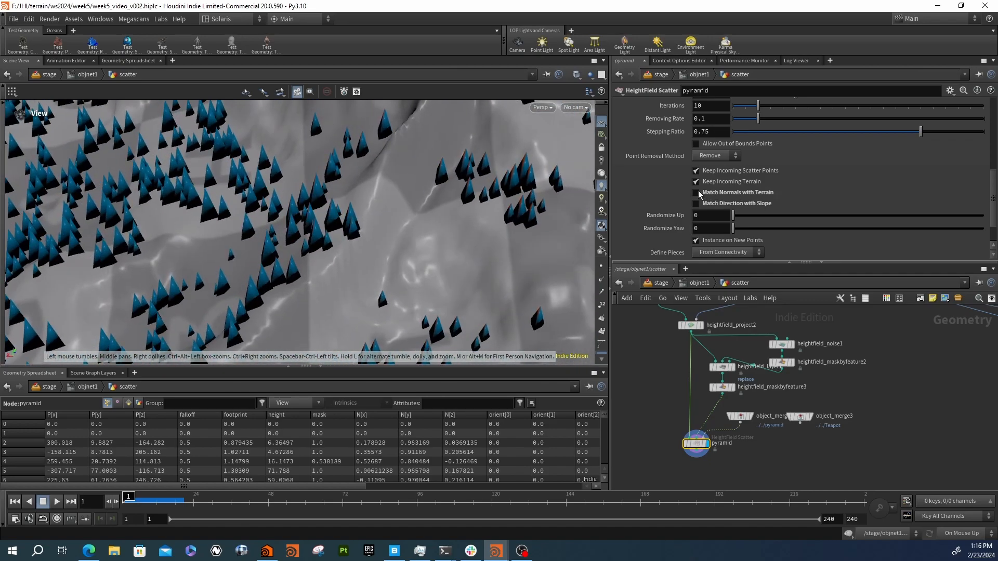
# - Turn Match Direction with Slope back on for the pyramid scatter
pyautogui.scroll(-2, 689, 204)
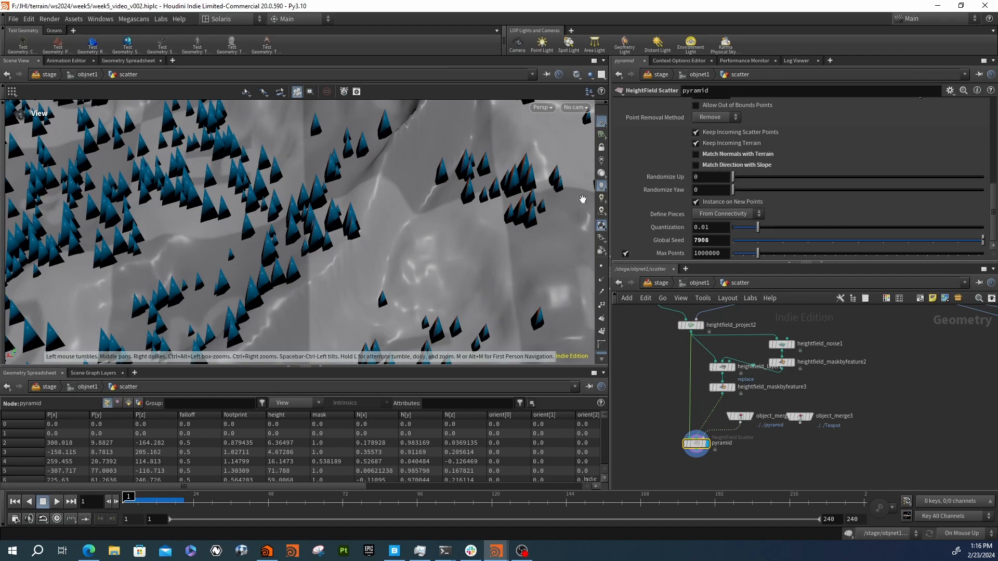
pyautogui.moveTo(446, 207); pyautogui.dragTo(414, 222)
pyautogui.click(714, 168)
pyautogui.moveTo(912, 395); pyautogui.dragTo(872, 380, button='middle')
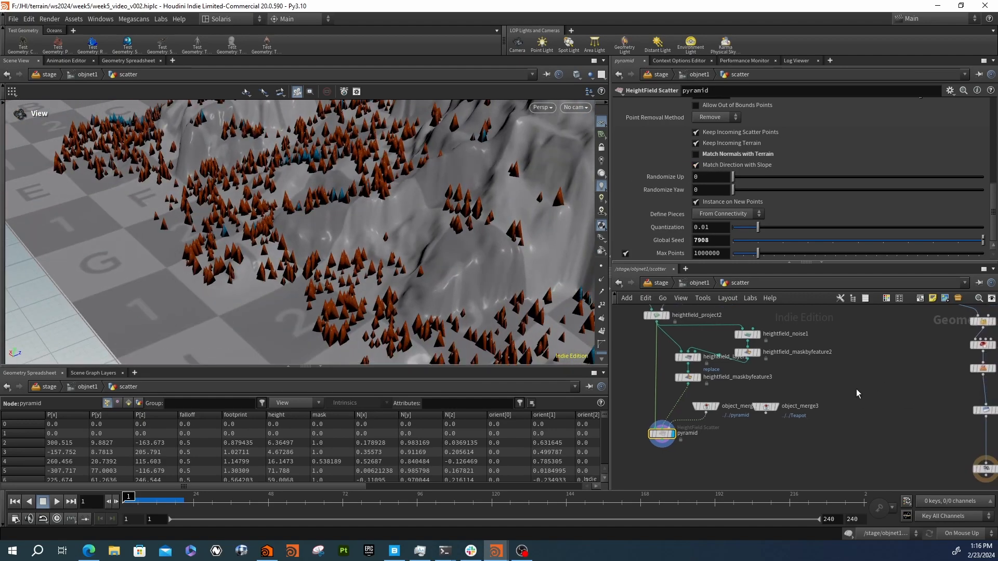
pyautogui.press('Tab')
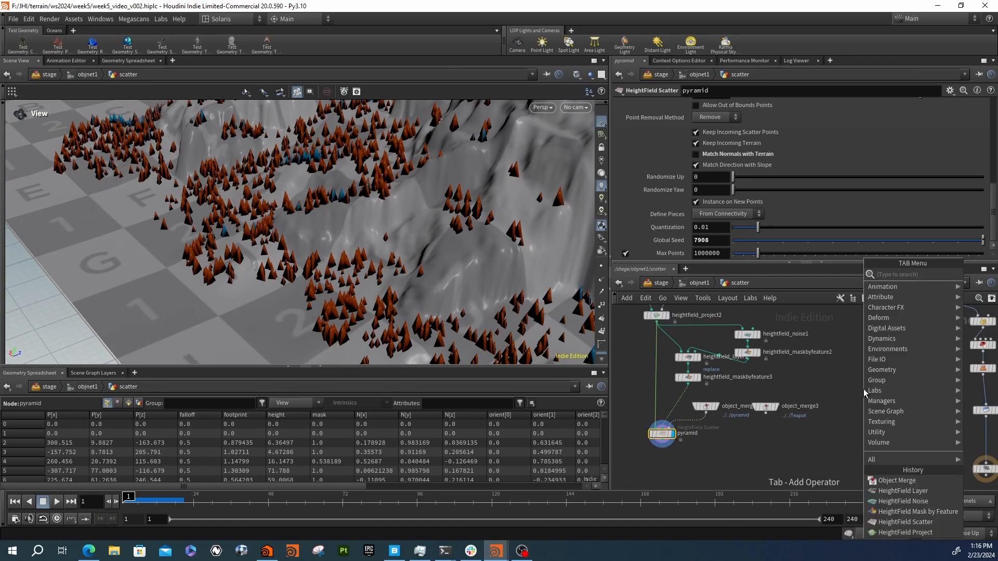
pyautogui.write('l')
pyautogui.press('BackSpace')
pyautogui.press('Escape')
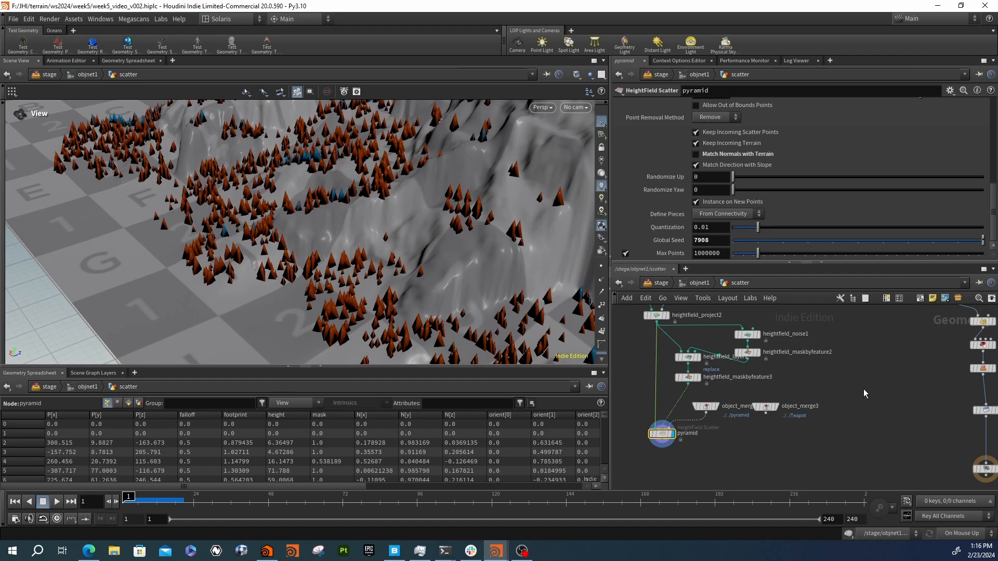
# - Add a Tube node in the empty area beside the scatter nodes, oriented along the Z Axis with a height of 3
pyautogui.click(864, 389)
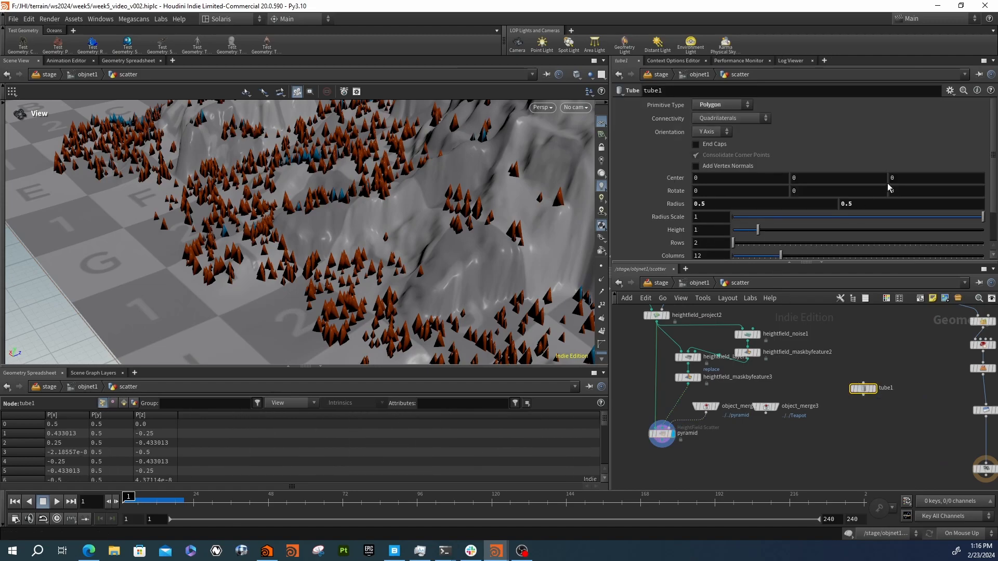
pyautogui.click(710, 132)
pyautogui.click(708, 164)
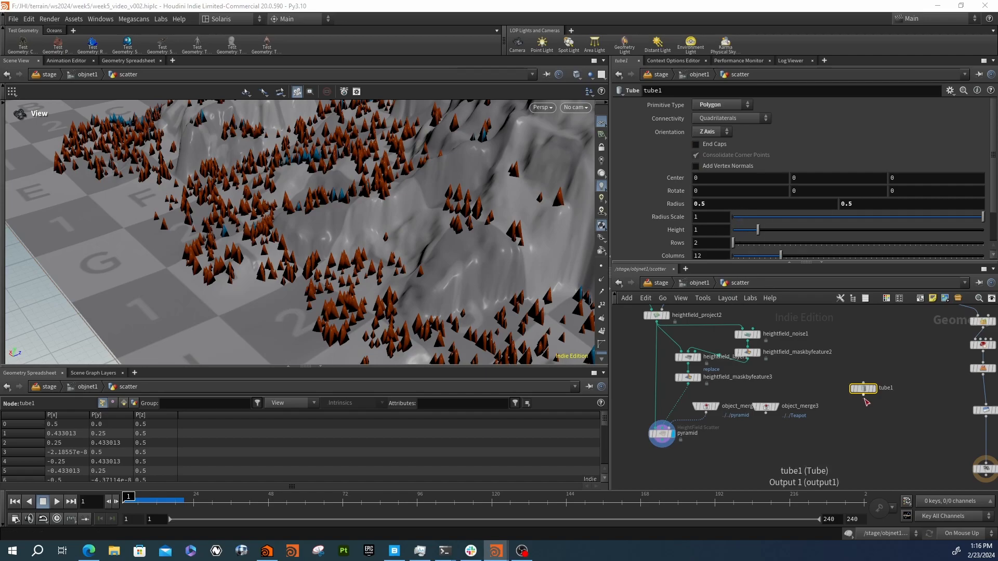
pyautogui.click(713, 230)
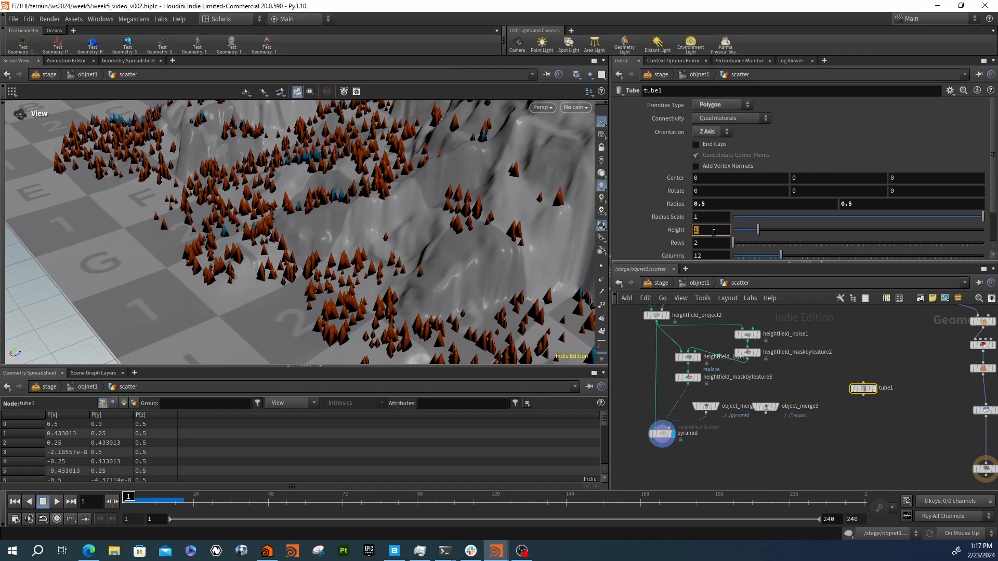
pyautogui.write('3')
pyautogui.press('Return')
# - Connect the tube to the pyramid scatter as its instanced geometry and inspect the tubes across the terrain
pyautogui.click(863, 395)
pyautogui.click(668, 422)
pyautogui.moveTo(379, 228); pyautogui.dragTo(492, 216, button='right')
pyautogui.moveTo(493, 217); pyautogui.dragTo(544, 232)
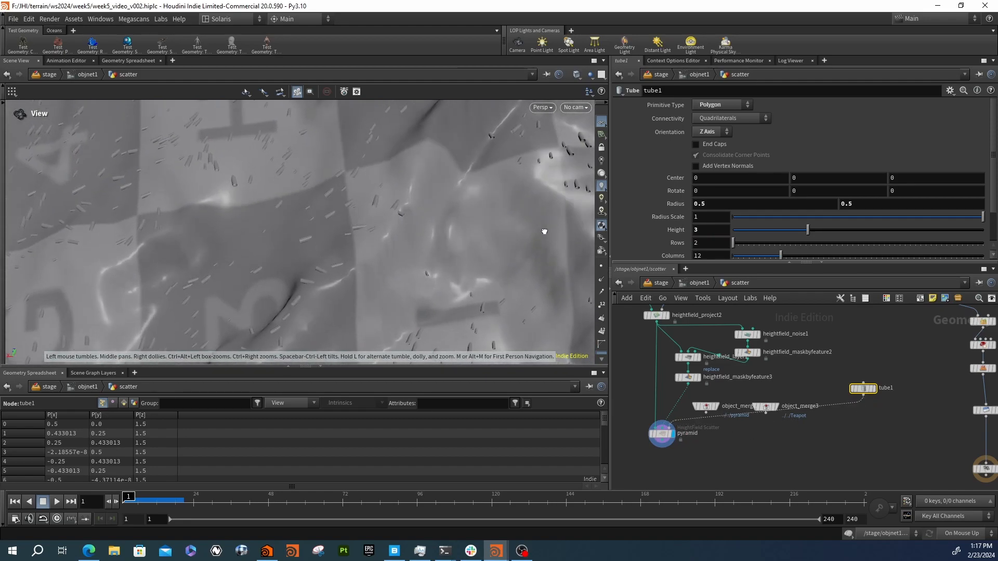
pyautogui.moveTo(544, 231); pyautogui.dragTo(390, 214, button='right')
# - Set the tube's height to 10 and examine how the scattered tubes align with the slopes
pyautogui.click(705, 230)
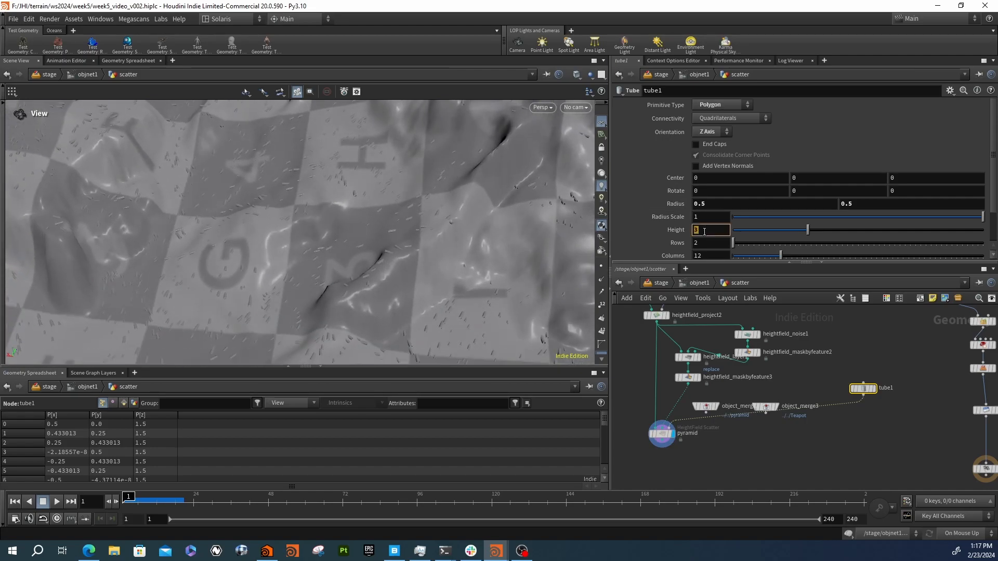
pyautogui.write('10')
pyautogui.press('Return')
pyautogui.moveTo(466, 212); pyautogui.dragTo(469, 183)
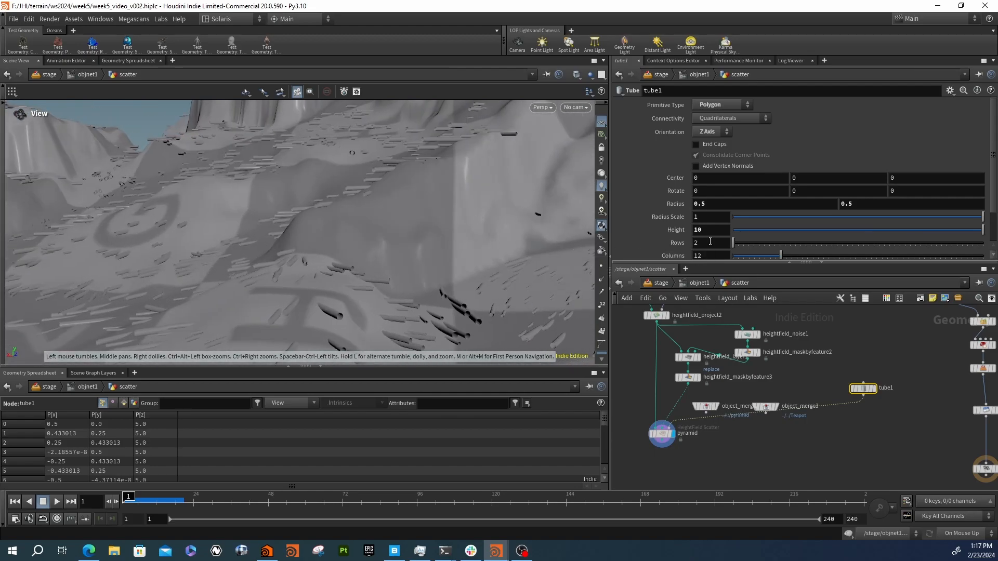
# - Turn on Match Normals with Terrain for the pyramid scatter node
pyautogui.click(662, 435)
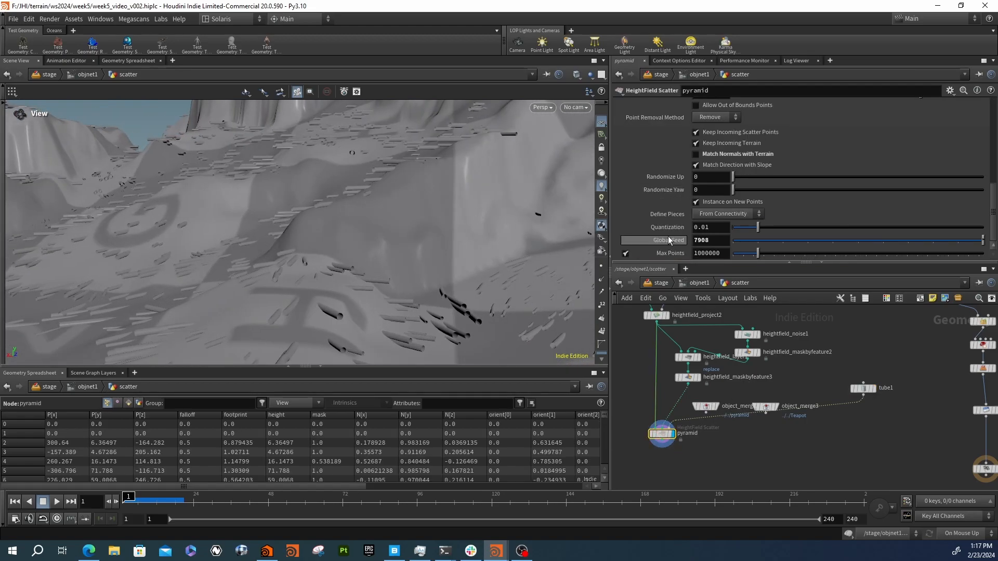
pyautogui.click(701, 156)
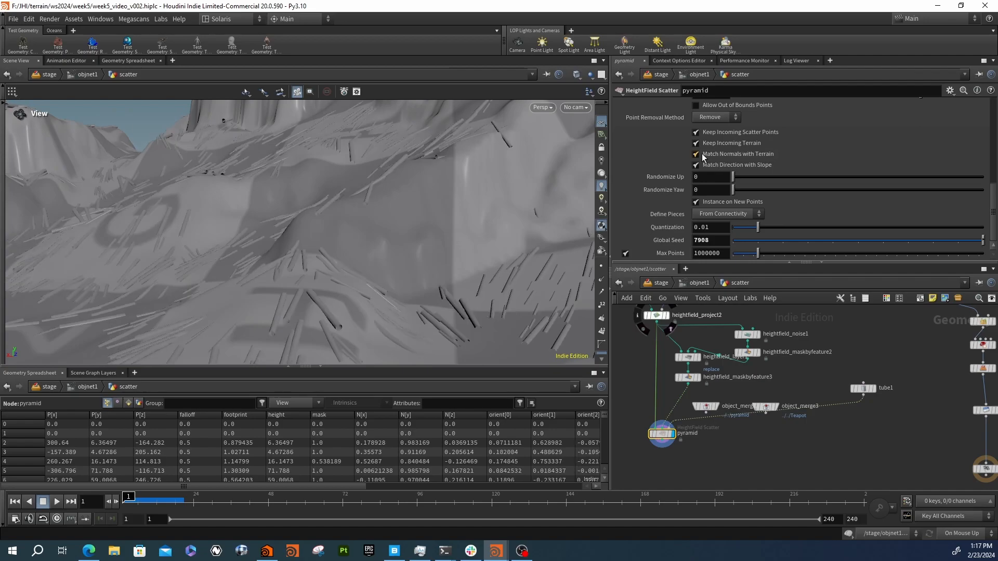
pyautogui.moveTo(354, 220); pyautogui.dragTo(447, 243)
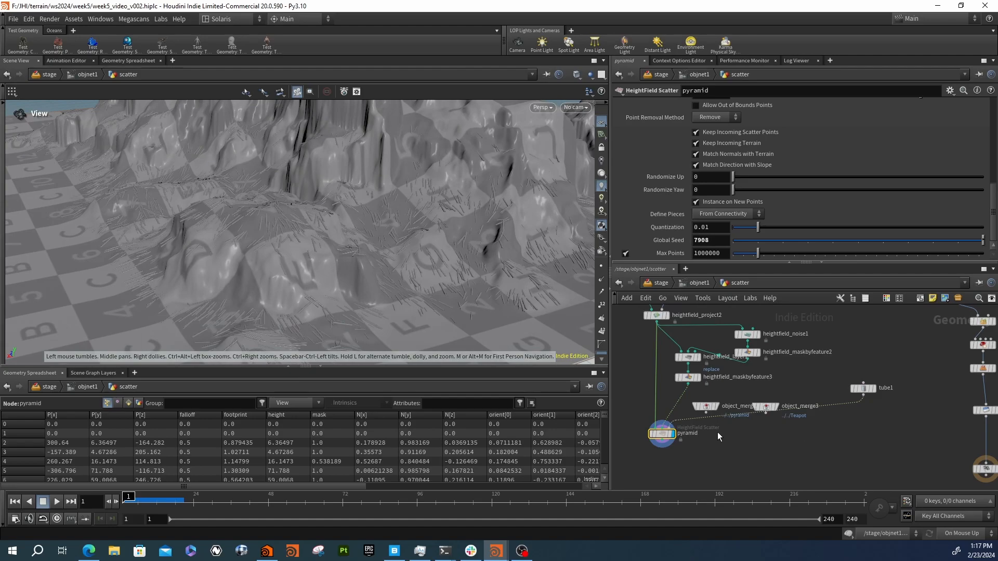
# - Reconnect the pyramid object merge in place of the tube as instance geometry, and turn off Match Direction with Slope and Match Normals with Terrain
pyautogui.moveTo(669, 427); pyautogui.dragTo(705, 413)
pyautogui.moveTo(350, 212); pyautogui.dragTo(301, 216)
pyautogui.click(696, 165)
pyautogui.click(696, 154)
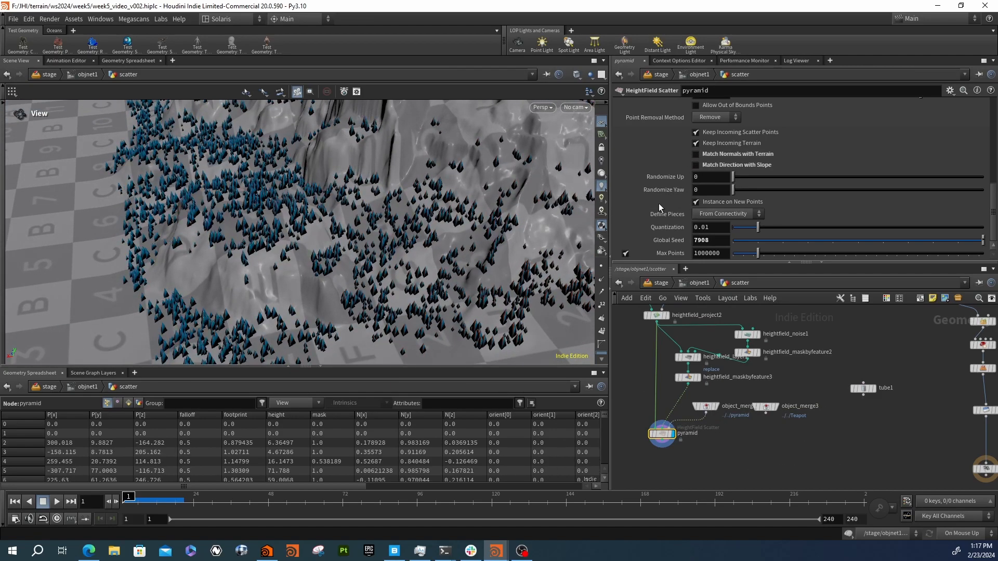
# - Set Randomize Up to 5 on the pyramid scatter node
pyautogui.click(698, 178)
pyautogui.write('5')
pyautogui.press('Return')
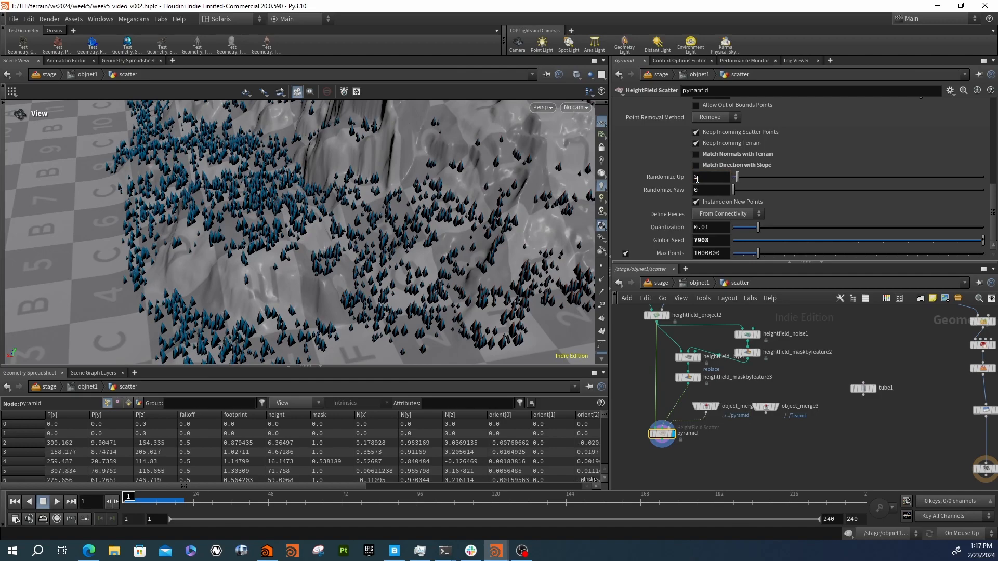
pyautogui.click(697, 178)
pyautogui.write('5')
pyautogui.press('Return')
pyautogui.moveTo(363, 225); pyautogui.dragTo(341, 201)
pyautogui.moveTo(341, 201); pyautogui.dragTo(434, 196, button='right')
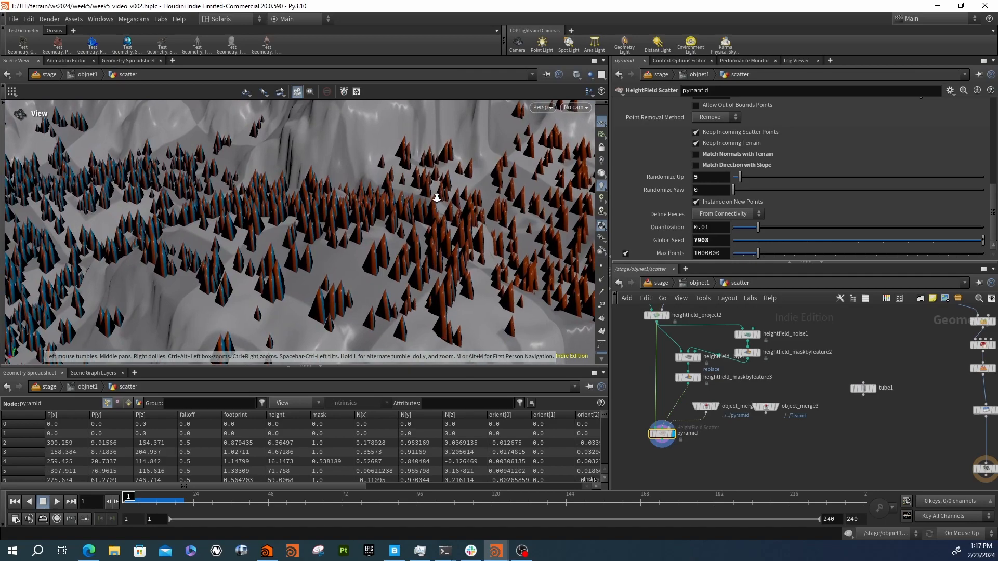
pyautogui.moveTo(434, 196); pyautogui.dragTo(404, 188)
# - Set Randomize Yaw to 180 on the pyramid scatter node
pyautogui.click(709, 192)
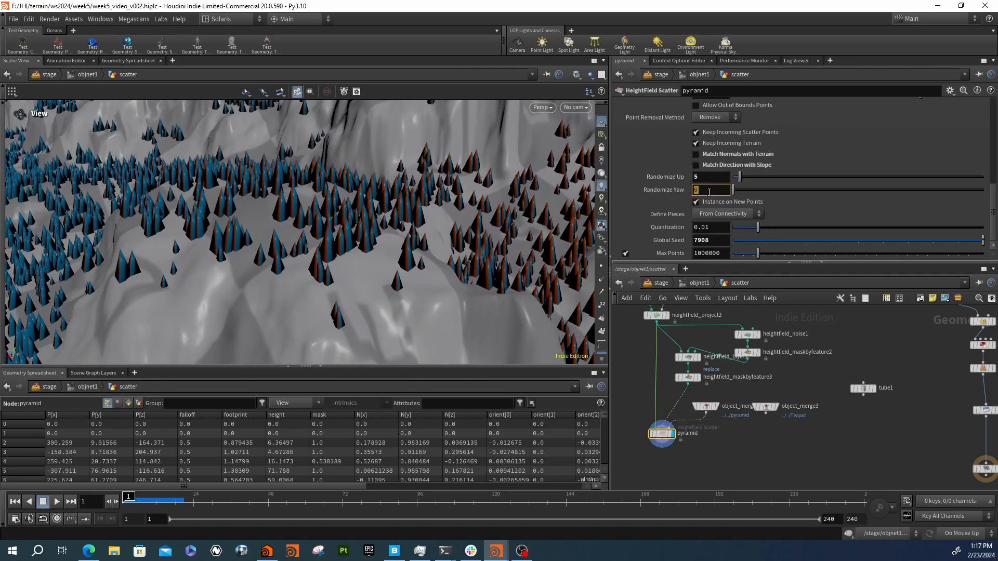
pyautogui.write('180')
pyautogui.press('Return')
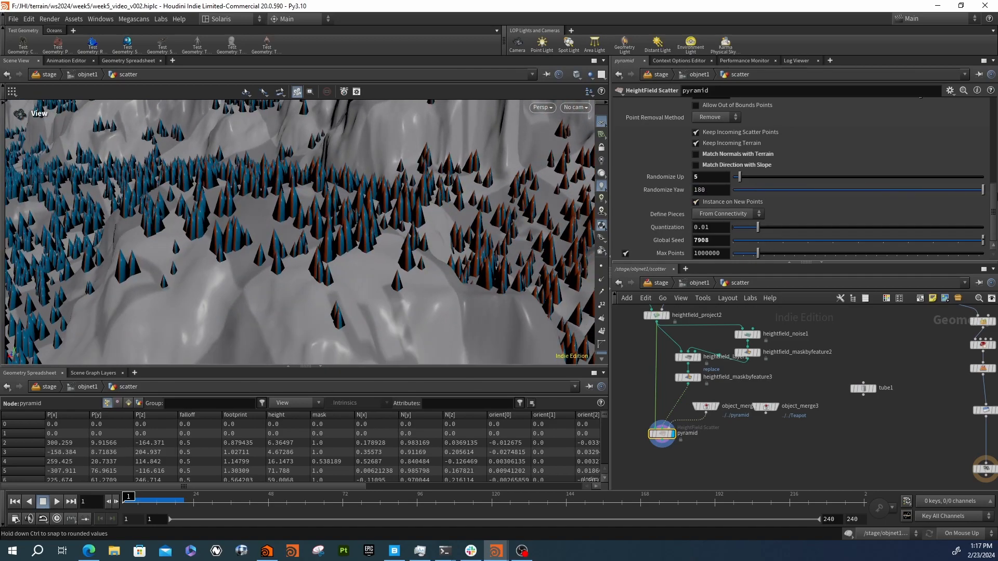
pyautogui.moveTo(328, 221); pyautogui.dragTo(98, 211)
pyautogui.moveTo(385, 220); pyautogui.dragTo(391, 255)
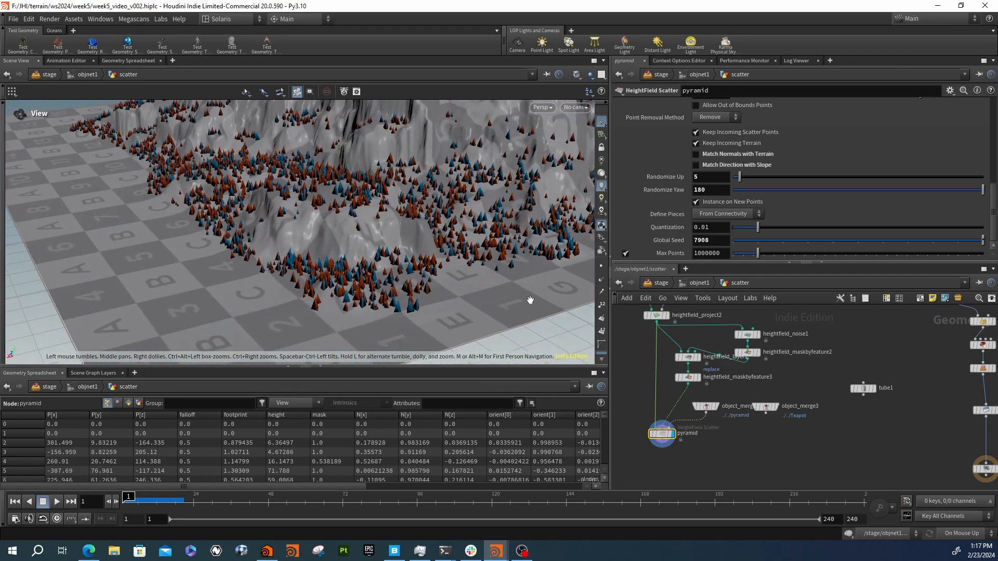
# - Set the pyramid scatter node's coverage to 0.0258
pyautogui.scroll(10, 663, 207)
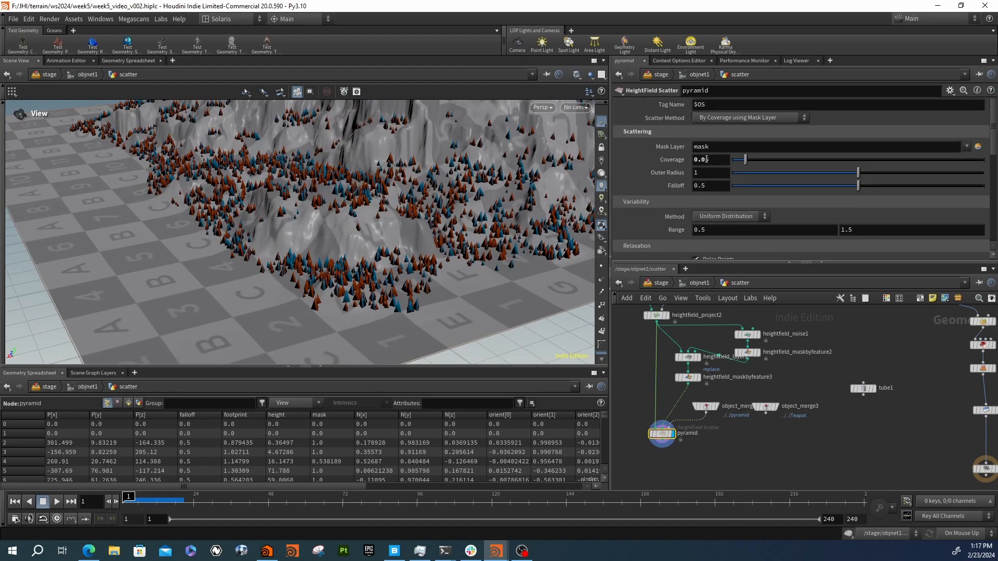
pyautogui.write('1')
pyautogui.press('Return')
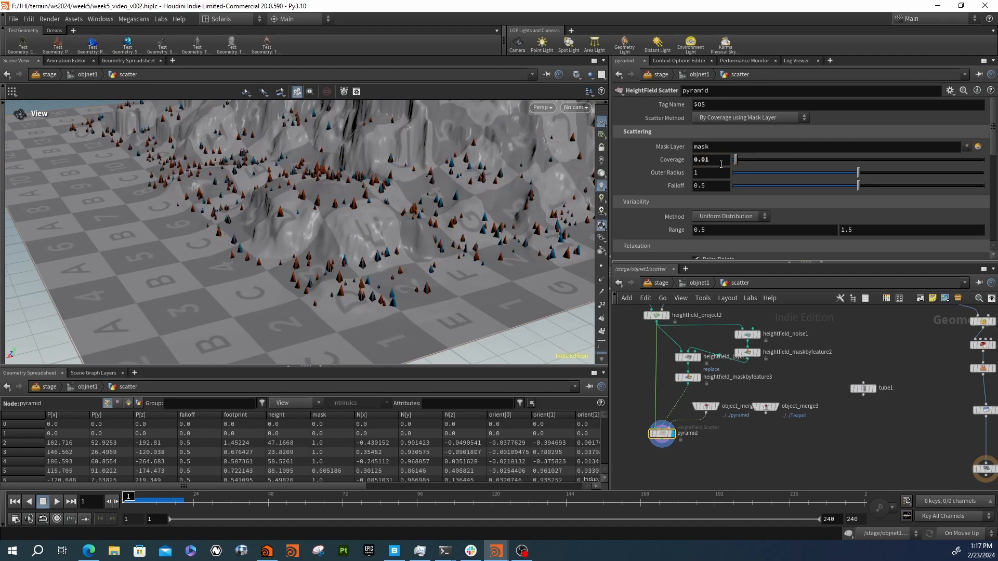
pyautogui.hotkey('shift', 'Left')
pyautogui.write('258')
pyautogui.press('Return')
pyautogui.keyDown('alt'); pyautogui.moveTo(373, 282); pyautogui.dragTo(447, 218); pyautogui.keyUp('alt')
# - Add a HeightField Scatter node below the pyramid node, feed the pyramid node into its terrain input and display it
pyautogui.moveTo(733, 436); pyautogui.dragTo(747, 416, button='middle')
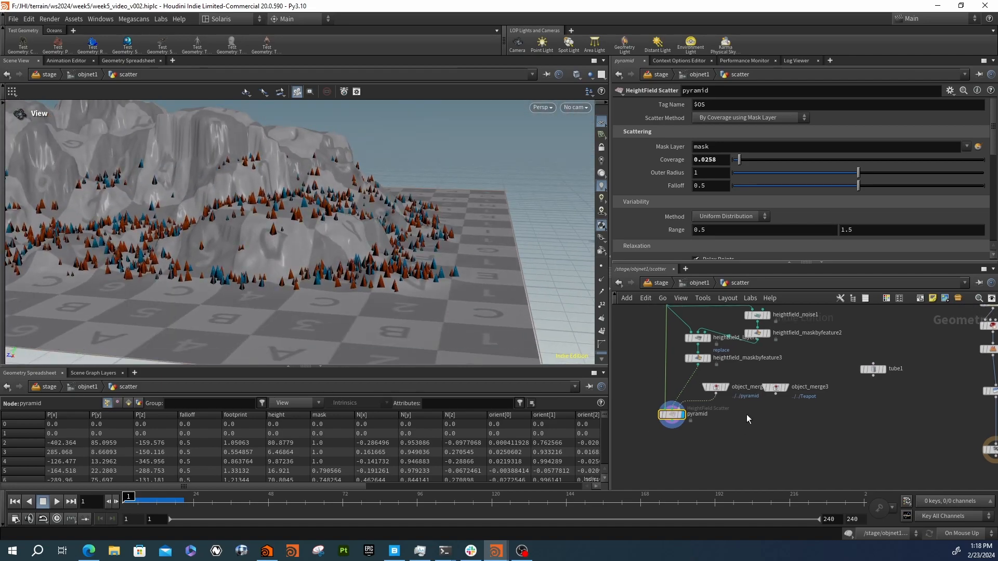
pyautogui.press('Tab')
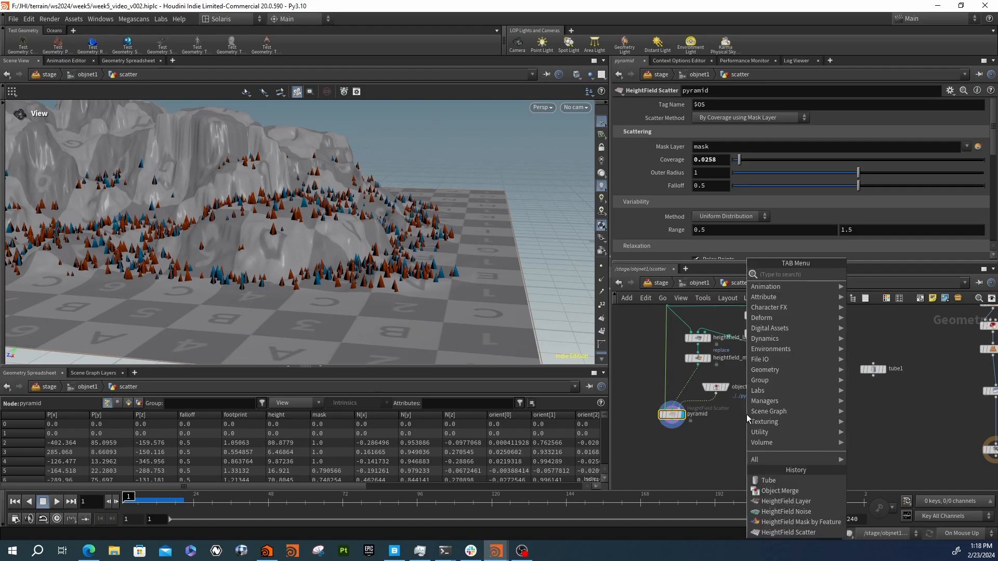
pyautogui.write('heis')
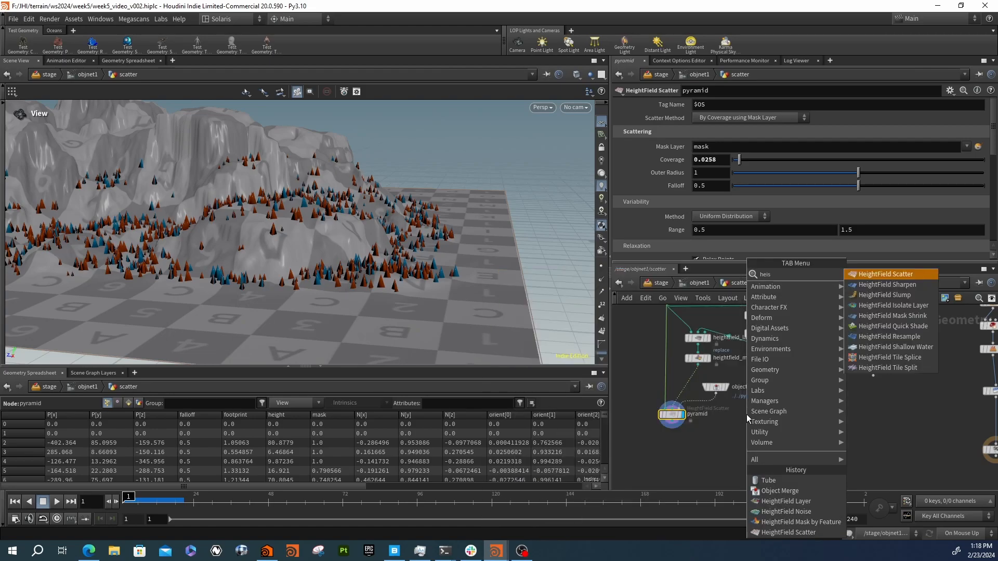
pyautogui.press('Return')
pyautogui.click(676, 447)
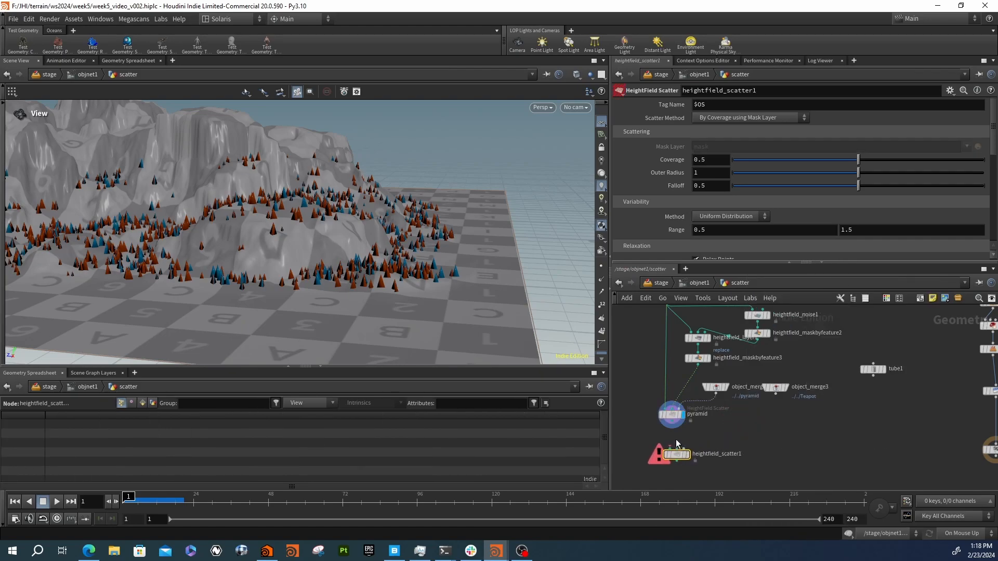
pyautogui.click(671, 449)
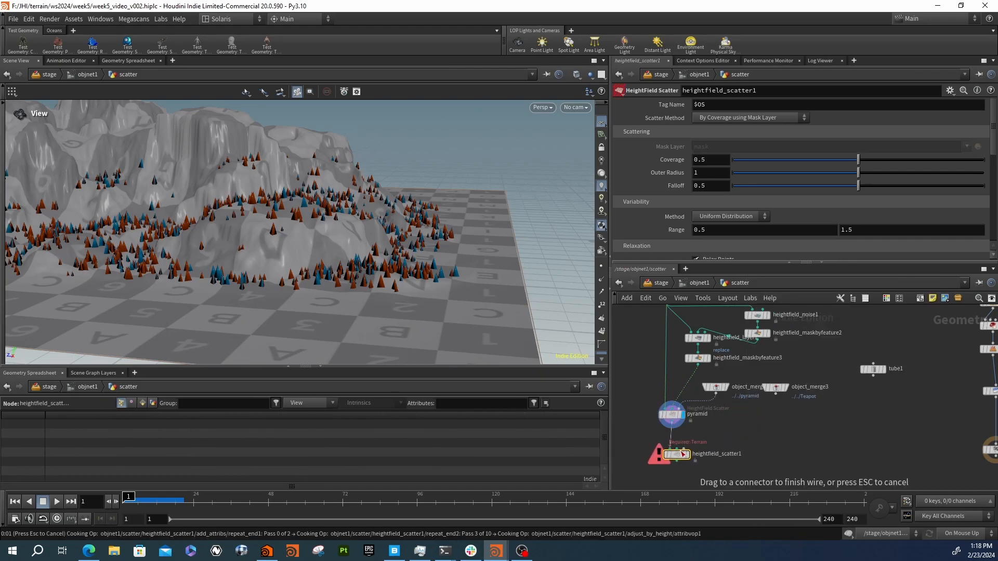
pyautogui.click(672, 422)
pyautogui.click(688, 454)
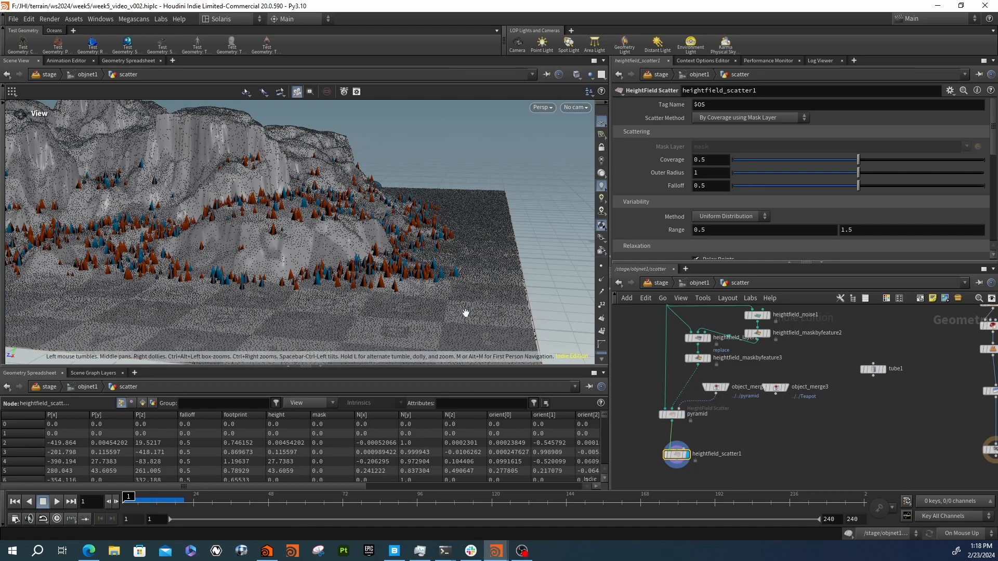
# - Rename the new scatter node to Teapot
pyautogui.doubleClick(717, 453)
pyautogui.moveTo(694, 455); pyautogui.dragTo(708, 454)
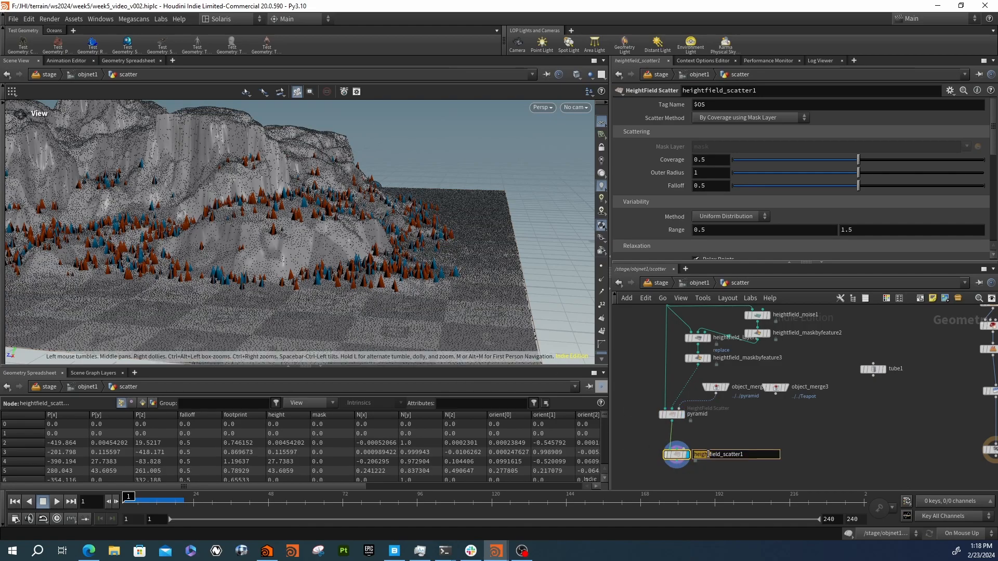
pyautogui.doubleClick(708, 455)
pyautogui.write('Teapot')
pyautogui.press('Return')
# - Connect heightfield_maskbyfeature3 to the Teapot scatter node's mask input
pyautogui.moveTo(245, 274); pyautogui.dragTo(390, 284, button='right')
pyautogui.moveTo(390, 283); pyautogui.dragTo(396, 366)
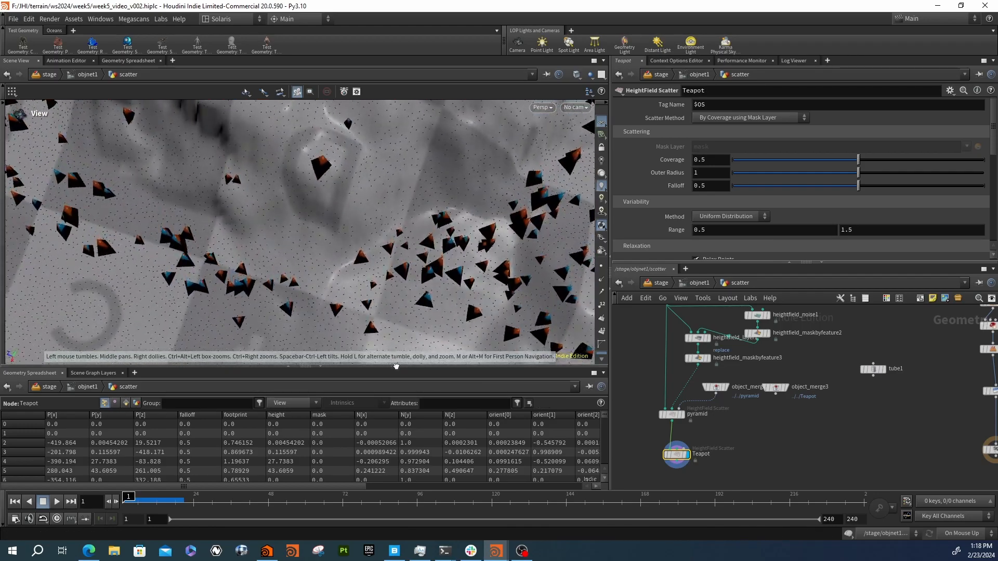
pyautogui.moveTo(434, 292); pyautogui.dragTo(354, 270, button='middle')
pyautogui.moveTo(354, 270); pyautogui.dragTo(470, 268, button='right')
pyautogui.moveTo(470, 267); pyautogui.dragTo(422, 208)
pyautogui.moveTo(678, 425); pyautogui.dragTo(676, 445)
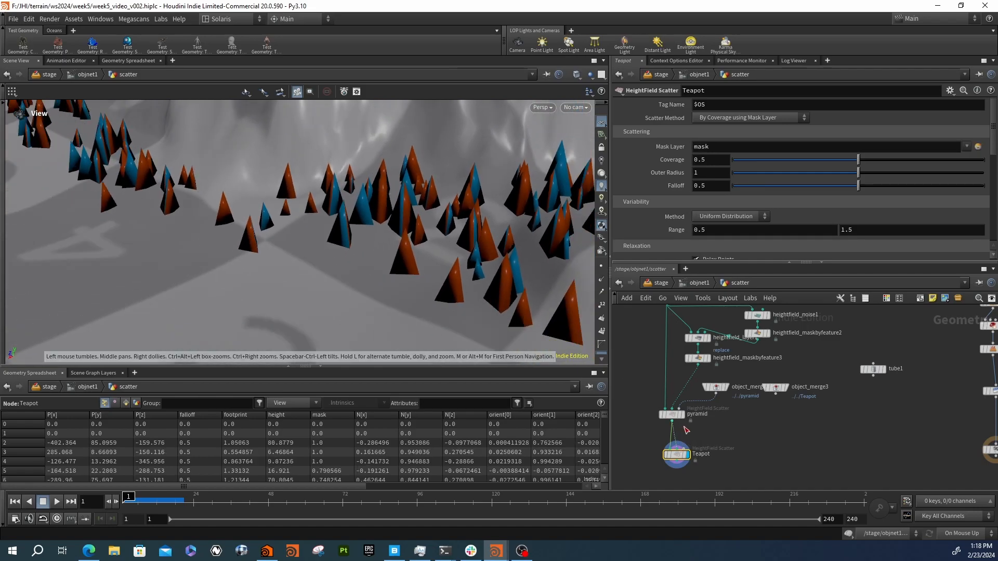
pyautogui.click(687, 443)
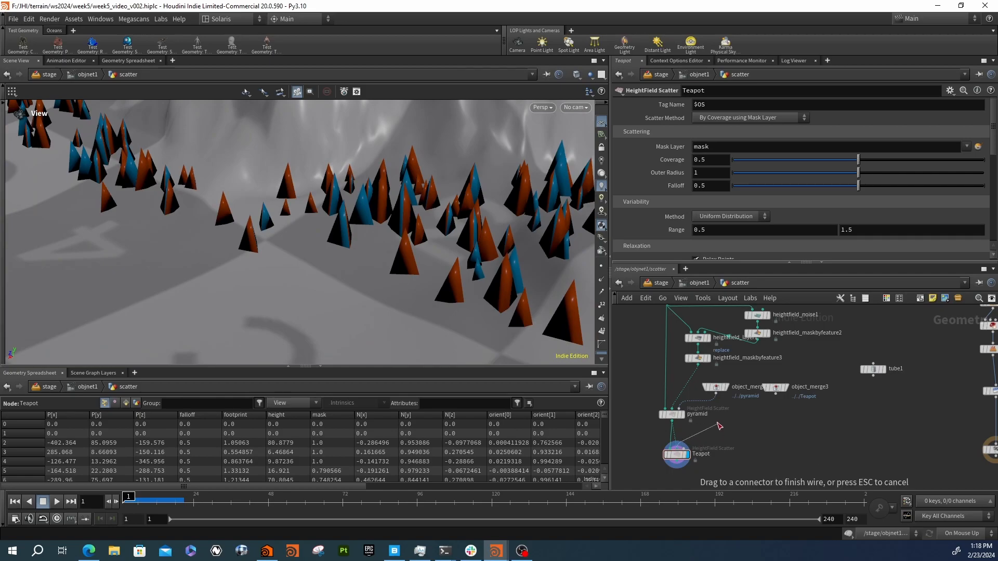
pyautogui.press('Escape')
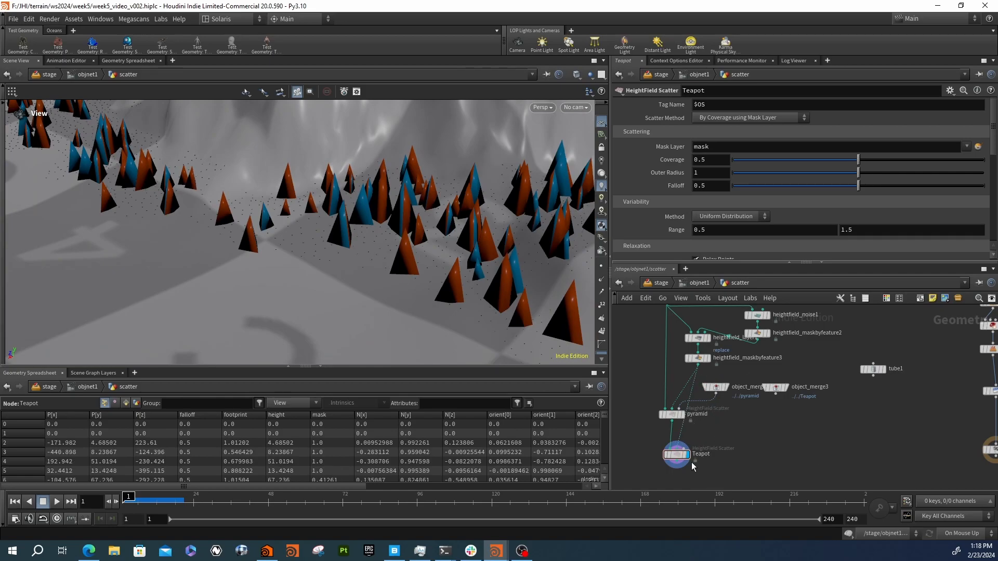
# - Inspect the scatter points around the pyramids, the Avoid Point Tag setting, and the tag attribute on the pyramid and Teapot nodes
pyautogui.moveTo(457, 258); pyautogui.dragTo(423, 232)
pyautogui.moveTo(423, 232); pyautogui.dragTo(436, 203, button='right')
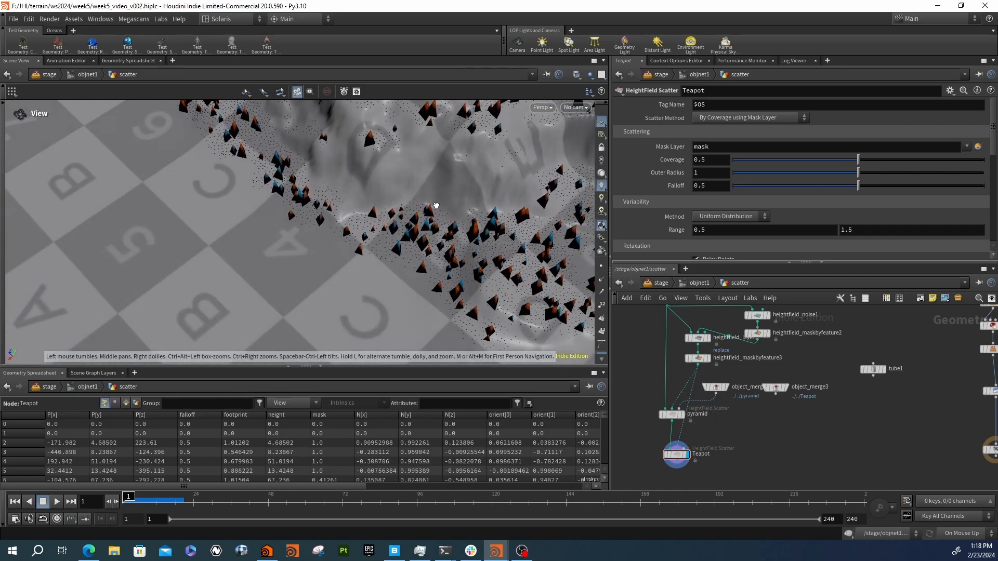
pyautogui.moveTo(436, 202); pyautogui.dragTo(472, 234)
pyautogui.moveTo(472, 233)
pyautogui.mouseDown(button='right')
pyautogui.moveTo(501, 182)
pyautogui.moveTo(459, 228)
pyautogui.mouseUp(button='right')
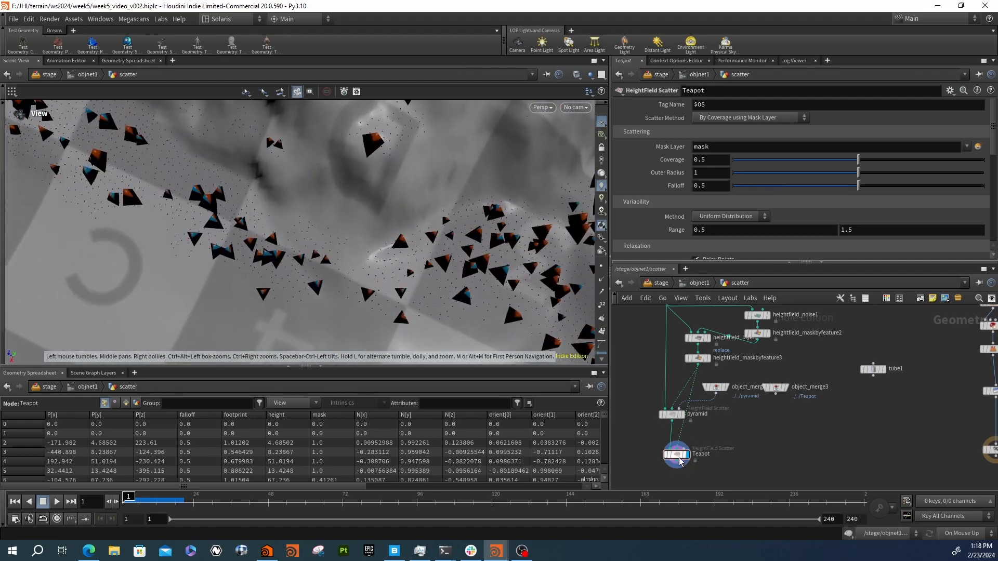
pyautogui.scroll(-5, 698, 143)
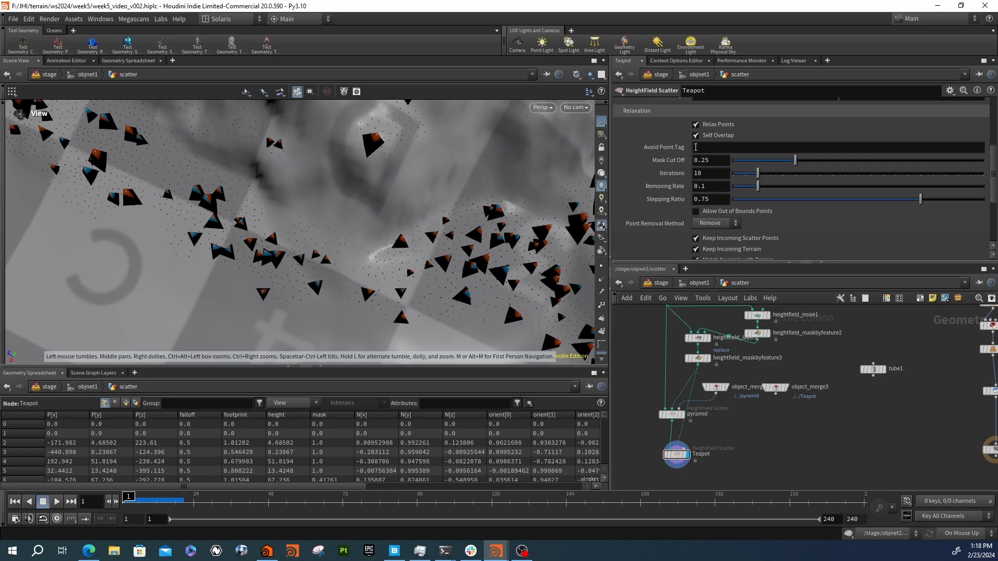
pyautogui.click(671, 415)
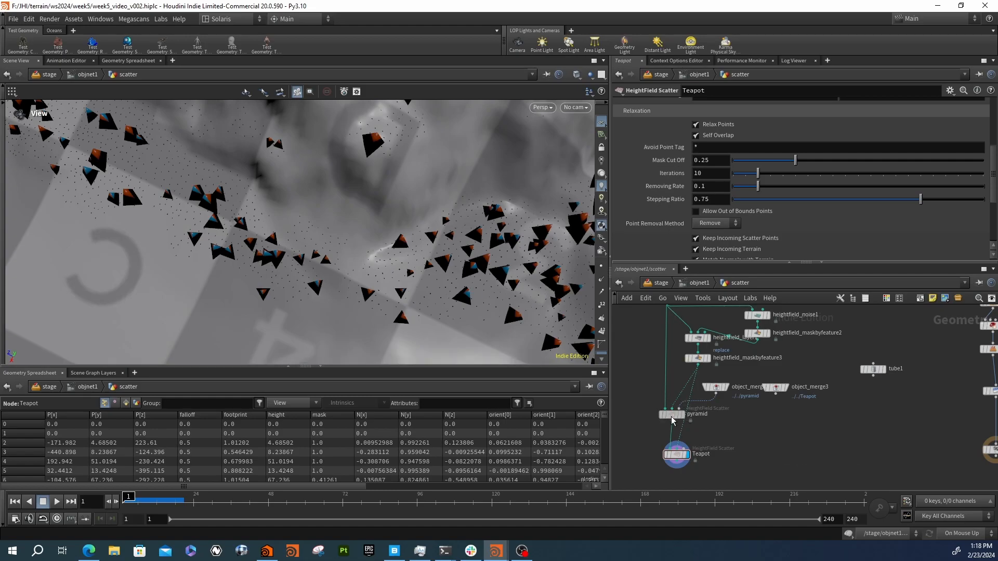
pyautogui.moveTo(208, 486); pyautogui.dragTo(605, 491)
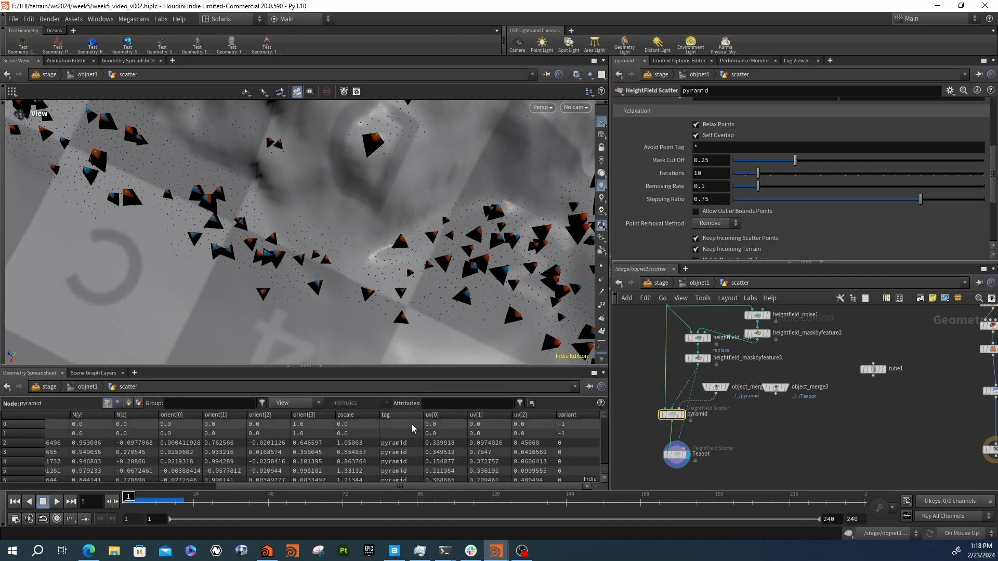
pyautogui.click(678, 456)
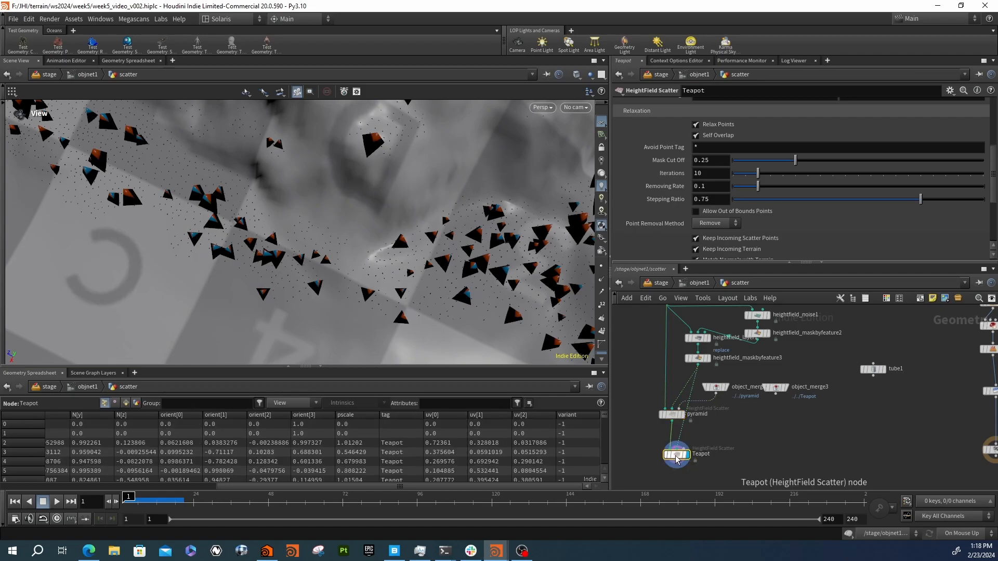
pyautogui.scroll(5, 412, 274)
# - Connect object_merge3 with the teapot geometry to the Teapot scatter node's Primitives to Instance input and inspect the scattered teapots
pyautogui.moveTo(512, 250); pyautogui.dragTo(535, 213)
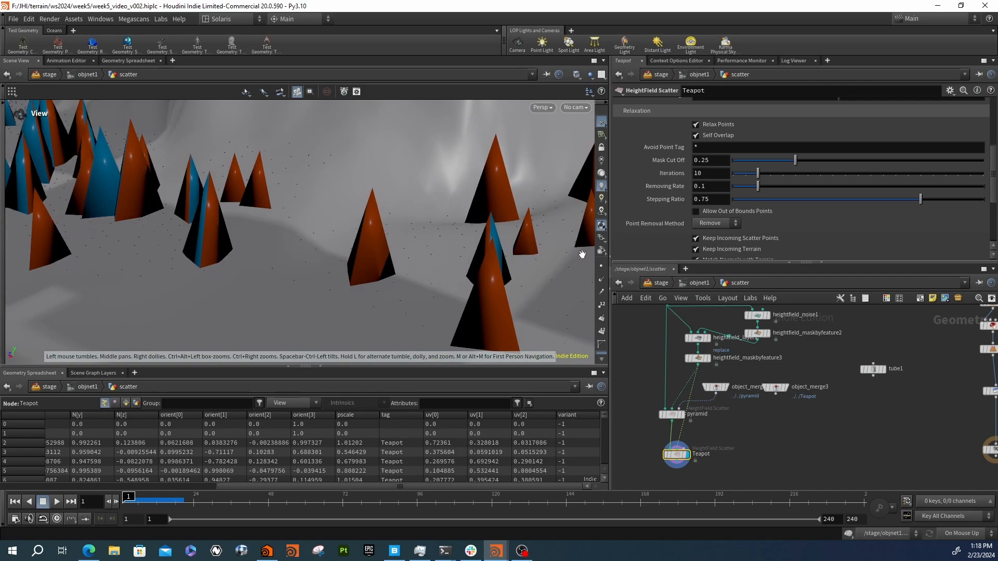
pyautogui.moveTo(776, 394); pyautogui.dragTo(696, 447)
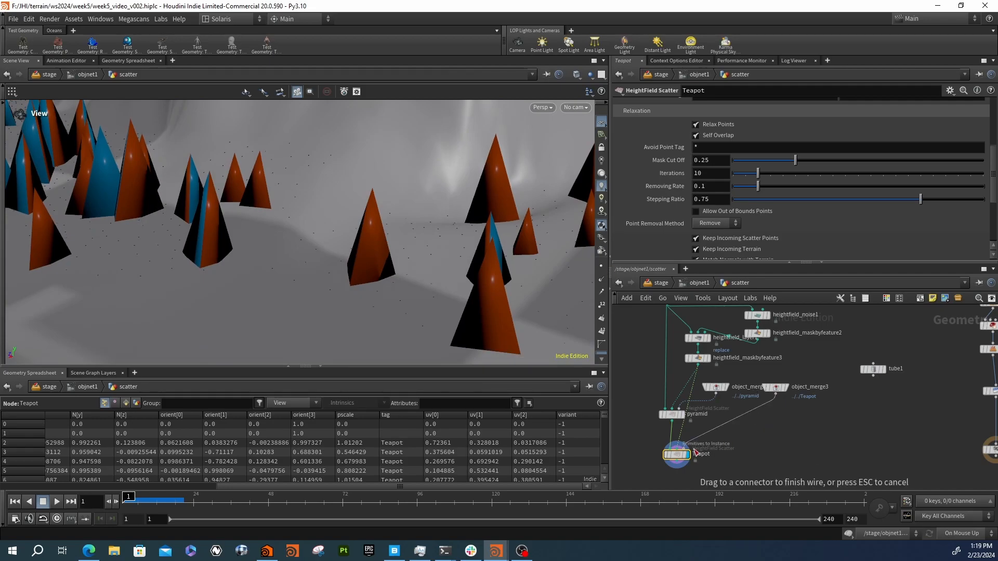
pyautogui.moveTo(396, 283); pyautogui.dragTo(273, 305)
pyautogui.moveTo(273, 306); pyautogui.dragTo(299, 294, button='right')
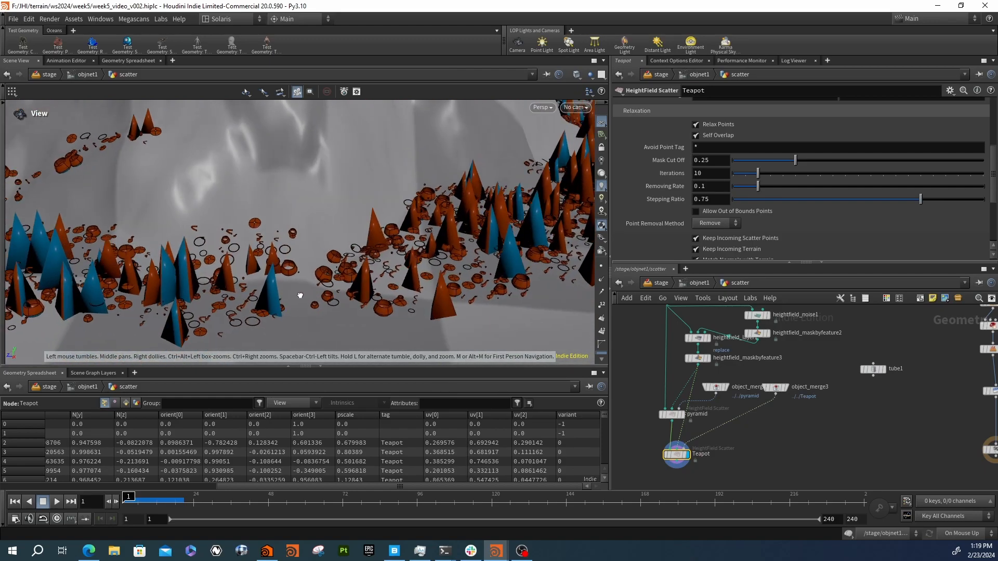
pyautogui.moveTo(299, 294); pyautogui.dragTo(260, 287)
pyautogui.moveTo(260, 288); pyautogui.dragTo(392, 287, button='right')
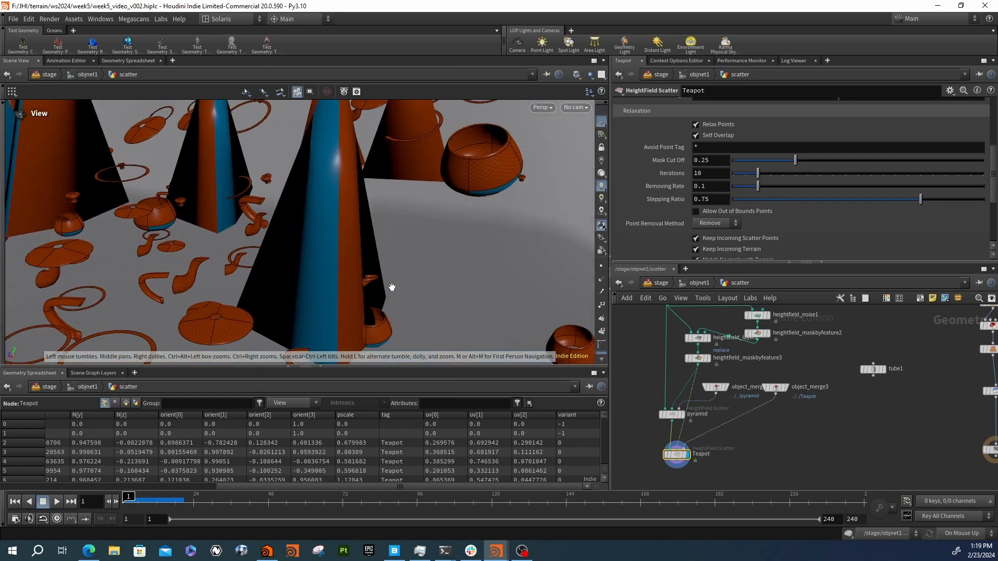
pyautogui.moveTo(438, 293); pyautogui.dragTo(251, 241, button='middle')
pyautogui.moveTo(457, 289); pyautogui.dragTo(333, 280, button='right')
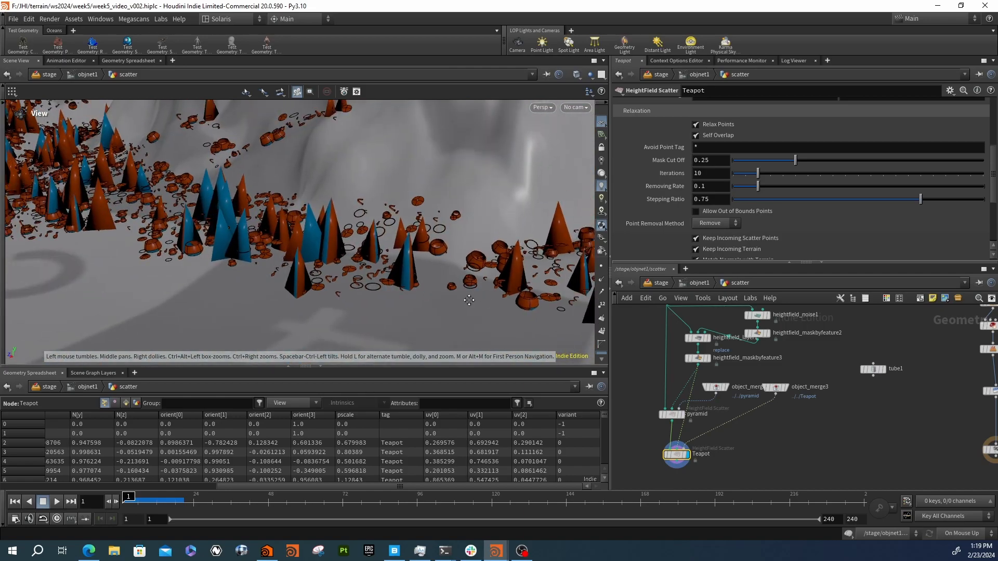
pyautogui.moveTo(416, 244); pyautogui.dragTo(468, 289, button='middle')
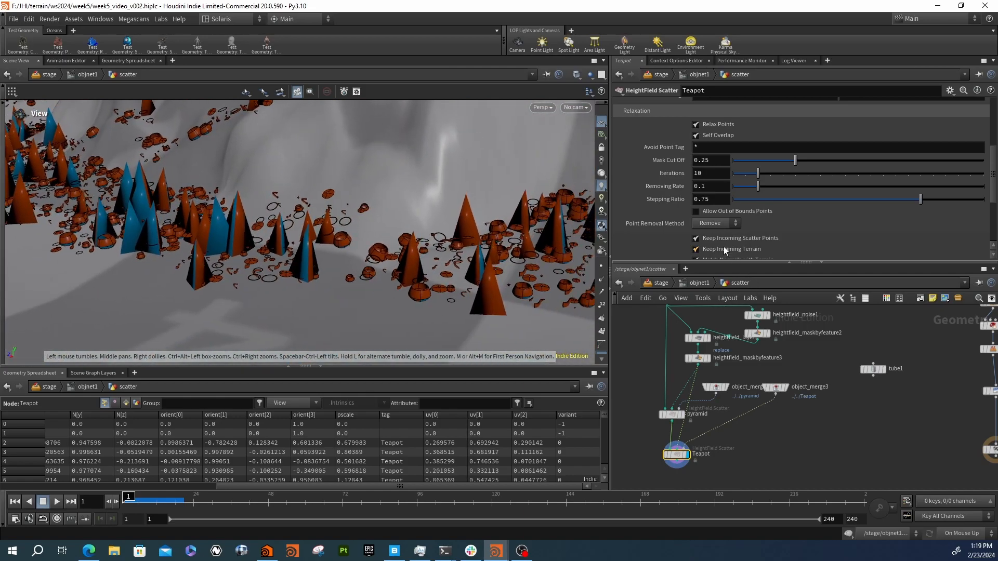
pyautogui.scroll(-5, 682, 217)
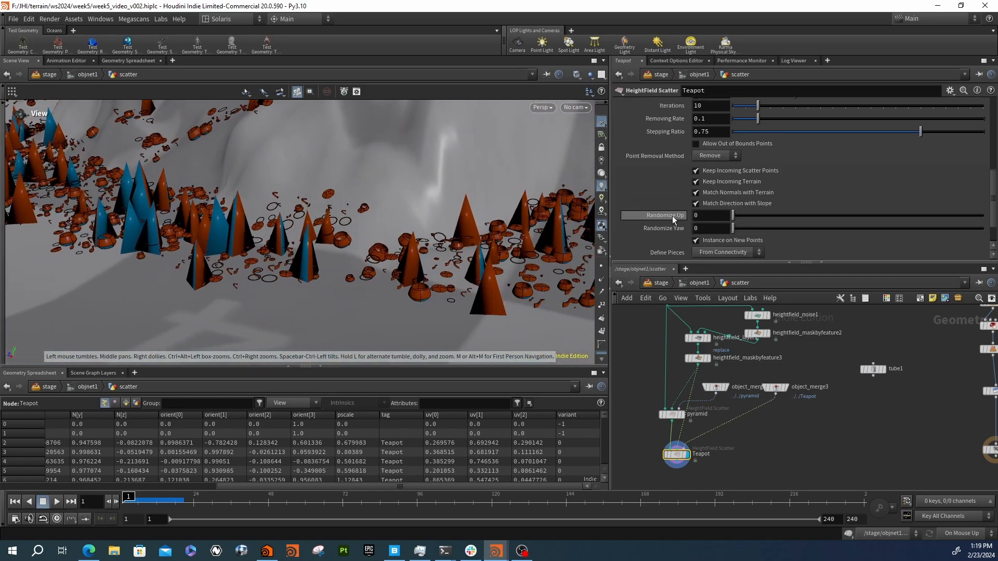
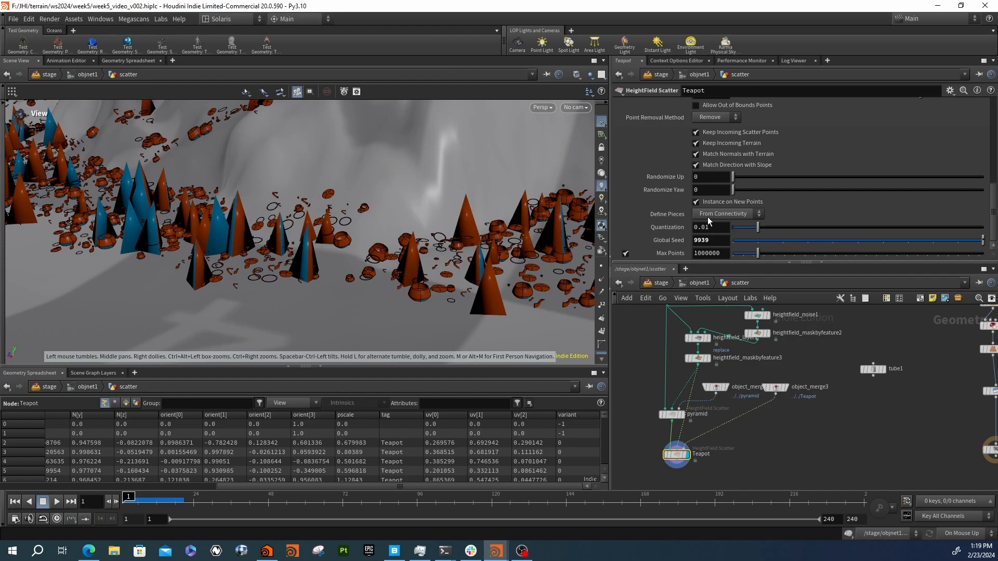
# - Set Define Pieces to Single Piece on the Teapot scatter node and check the spacing of the scattered teapots
pyautogui.click(731, 215)
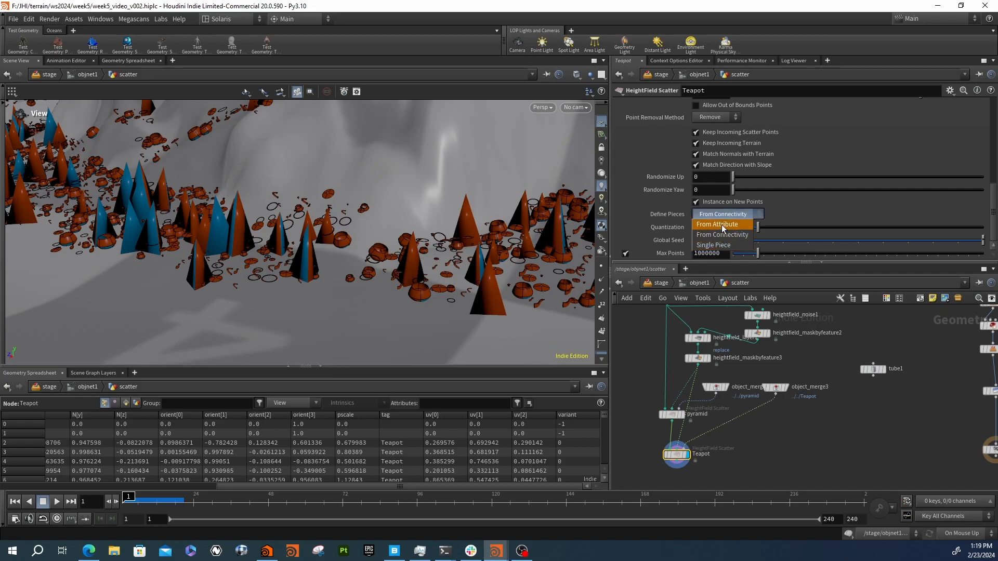
pyautogui.click(722, 224)
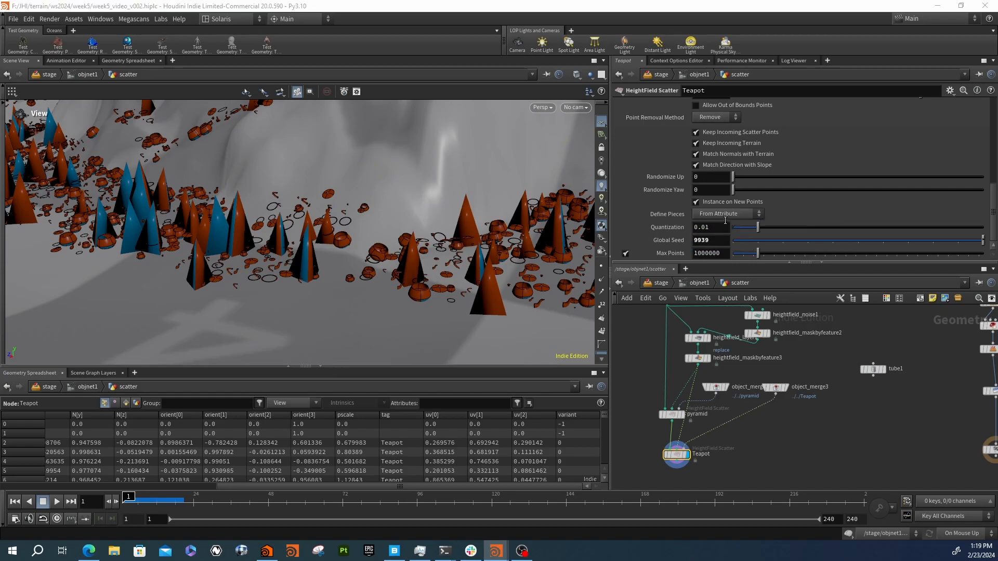
pyautogui.click(754, 215)
pyautogui.click(720, 248)
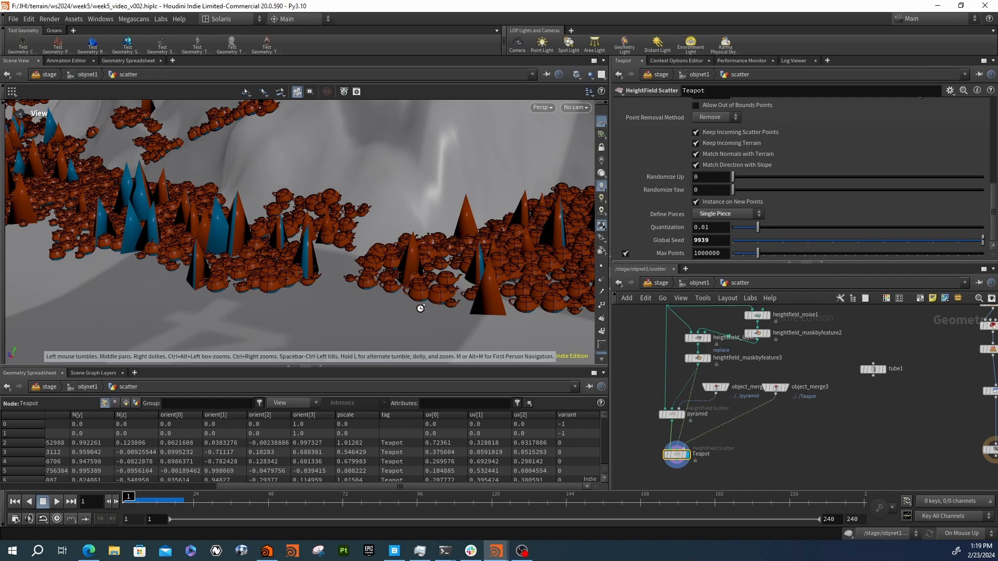
pyautogui.scroll(6, 416, 326)
pyautogui.scroll(10, 411, 284)
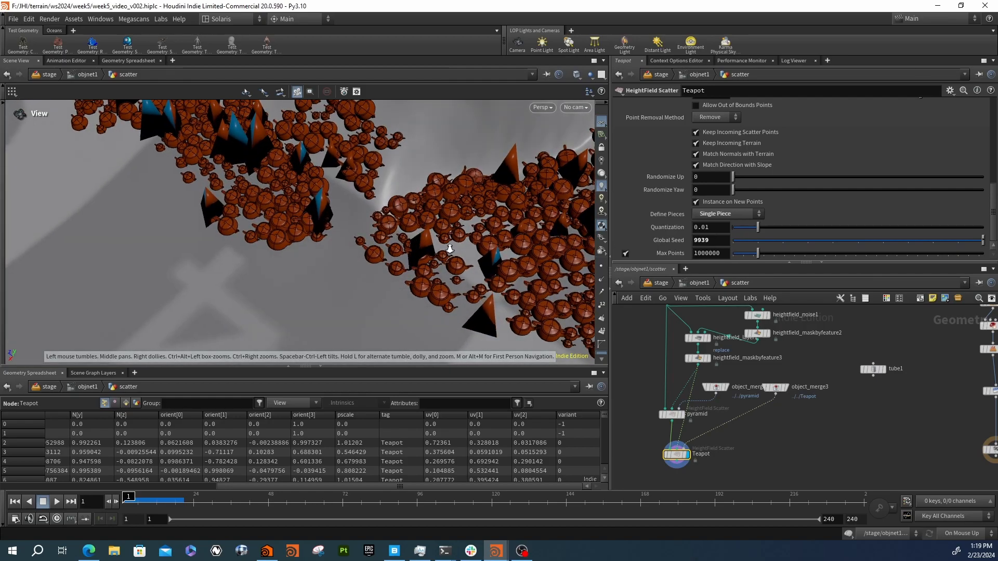
pyautogui.scroll(-10, 494, 272)
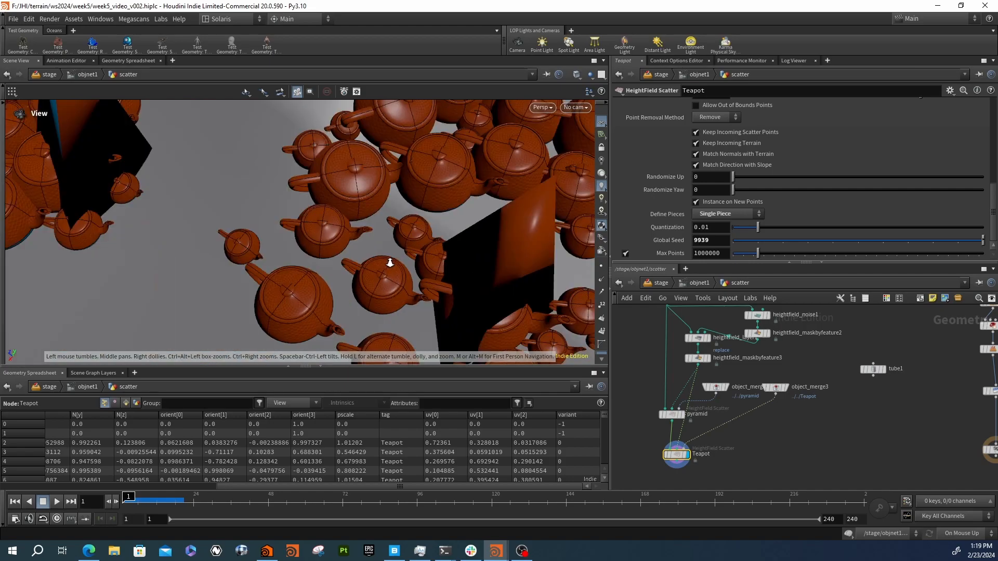
pyautogui.moveTo(359, 262); pyautogui.dragTo(307, 253, button='middle')
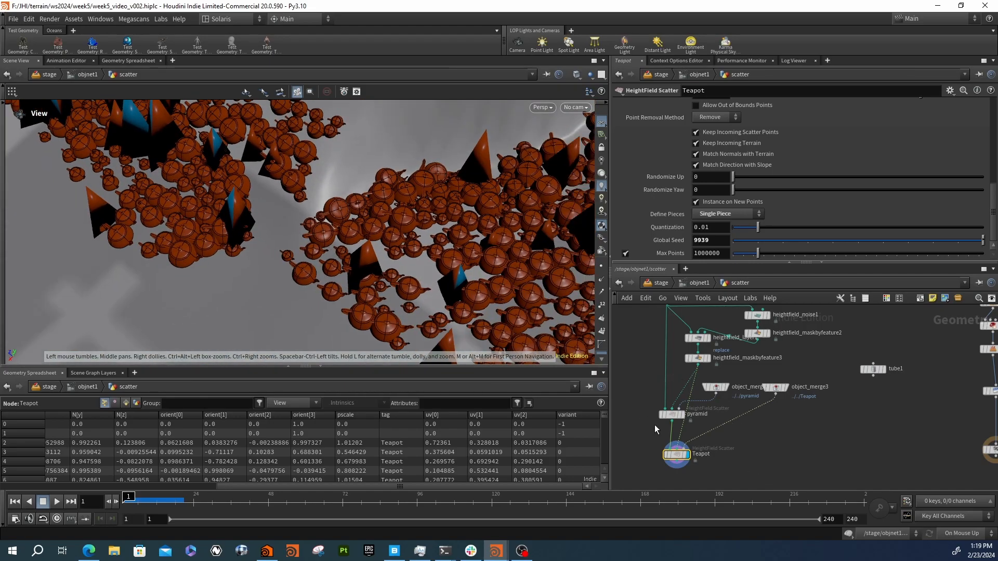
pyautogui.moveTo(464, 246); pyautogui.dragTo(468, 265)
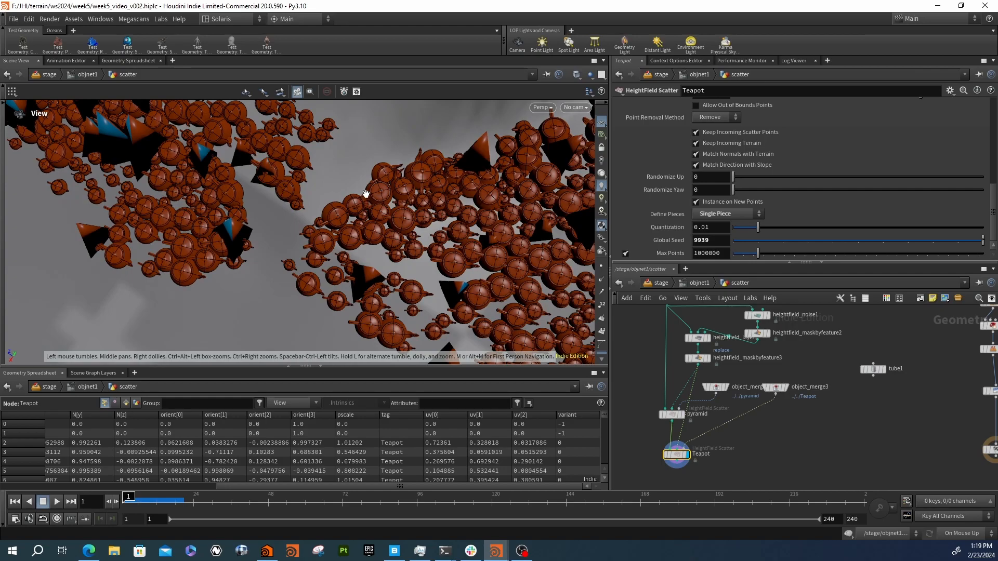
pyautogui.moveTo(291, 180); pyautogui.dragTo(310, 171)
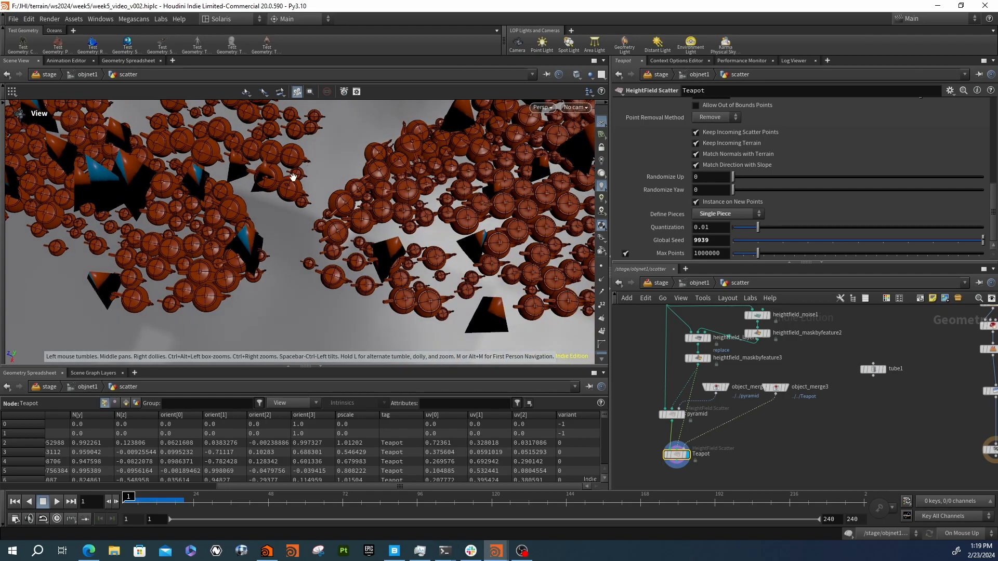
pyautogui.scroll(10, 672, 179)
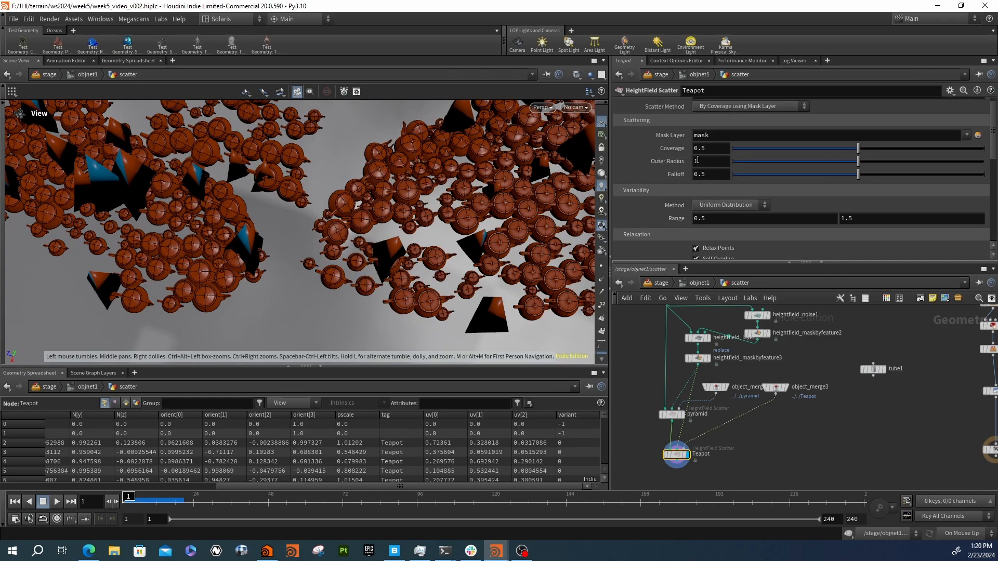
# - Display object_merge3 on its own and examine the size of the source teapot against the grid
pyautogui.click(785, 387)
pyautogui.press('f')
pyautogui.moveTo(345, 216); pyautogui.dragTo(335, 127)
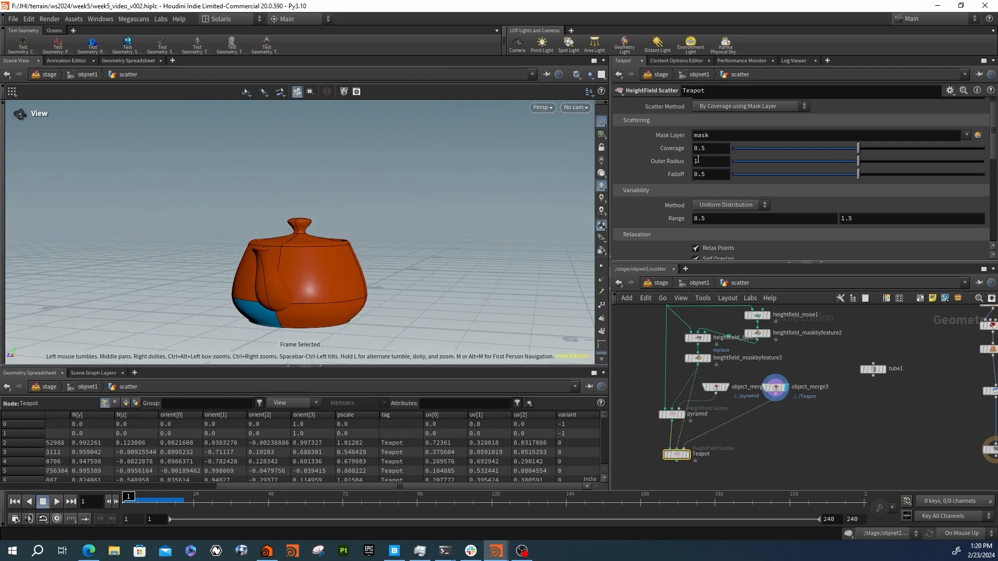
pyautogui.moveTo(377, 299); pyautogui.dragTo(410, 346)
pyautogui.moveTo(336, 325); pyautogui.dragTo(350, 310, button='right')
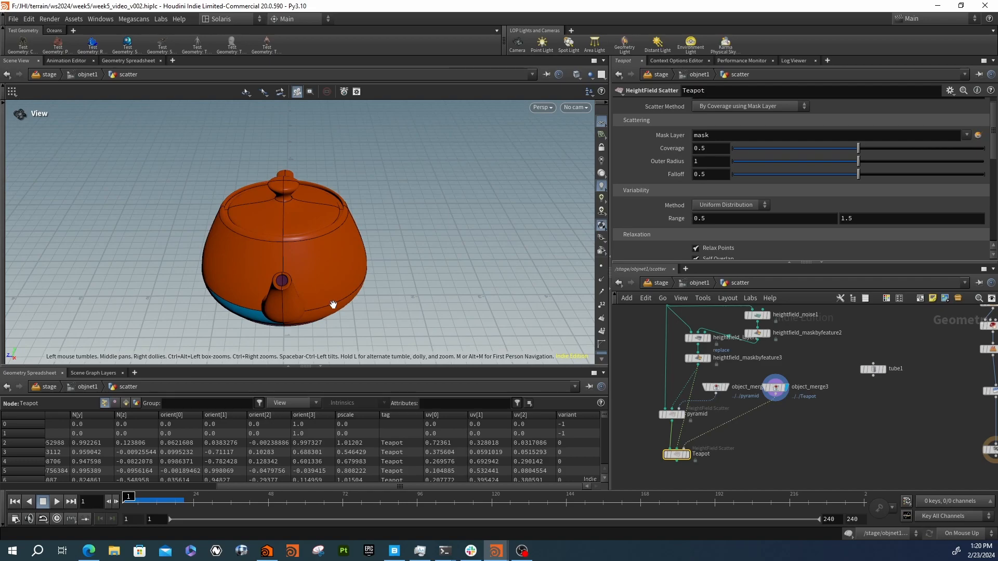
pyautogui.moveTo(307, 293)
pyautogui.mouseDown()
pyautogui.moveTo(311, 276)
pyautogui.moveTo(313, 298)
pyautogui.mouseUp()
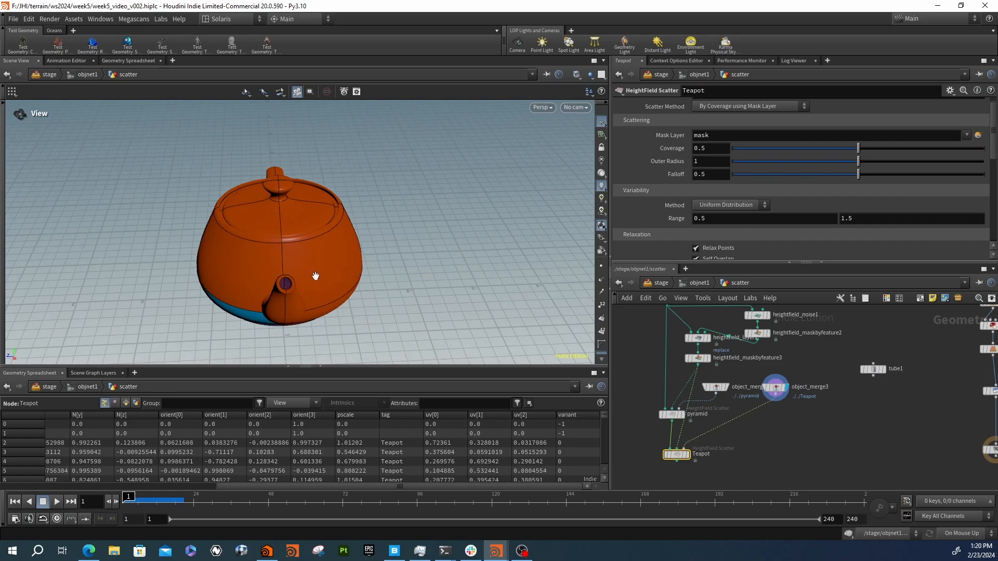
pyautogui.moveTo(344, 273); pyautogui.dragTo(308, 298)
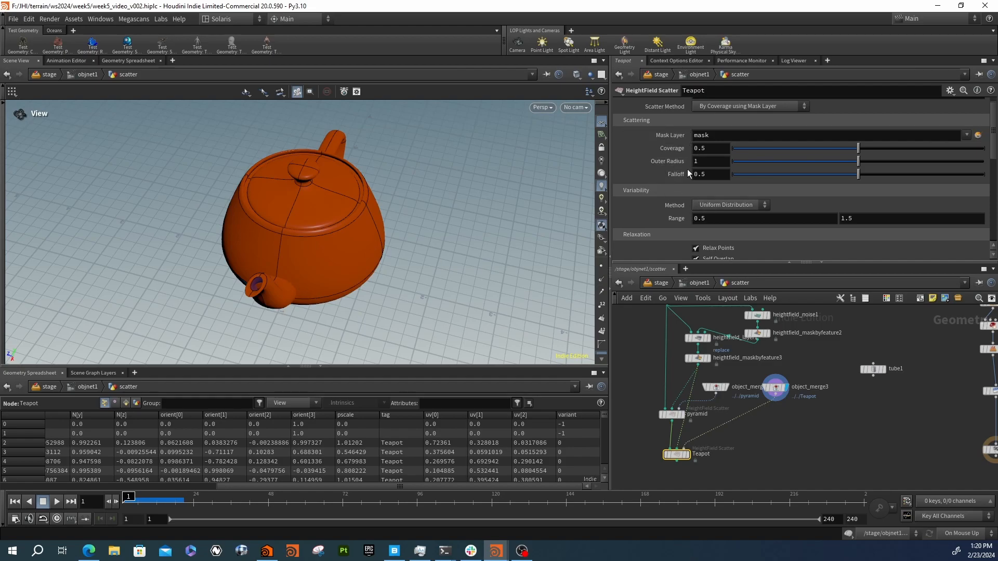
pyautogui.moveTo(737, 463); pyautogui.dragTo(761, 435, button='middle')
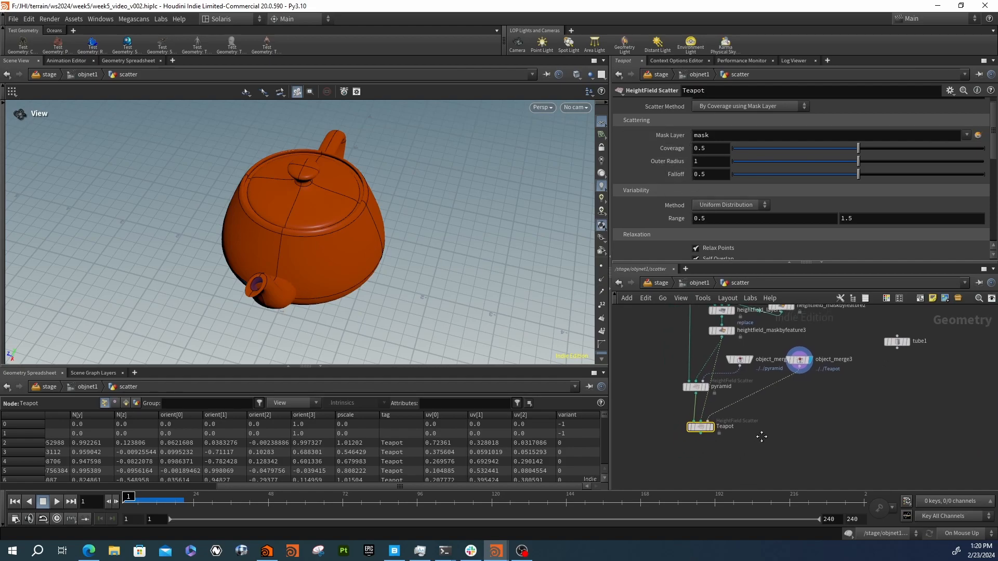
# - Display the Teapot scatter again, set its Outer Radius to 1.25, and inspect the gaps between the teapots
pyautogui.click(712, 428)
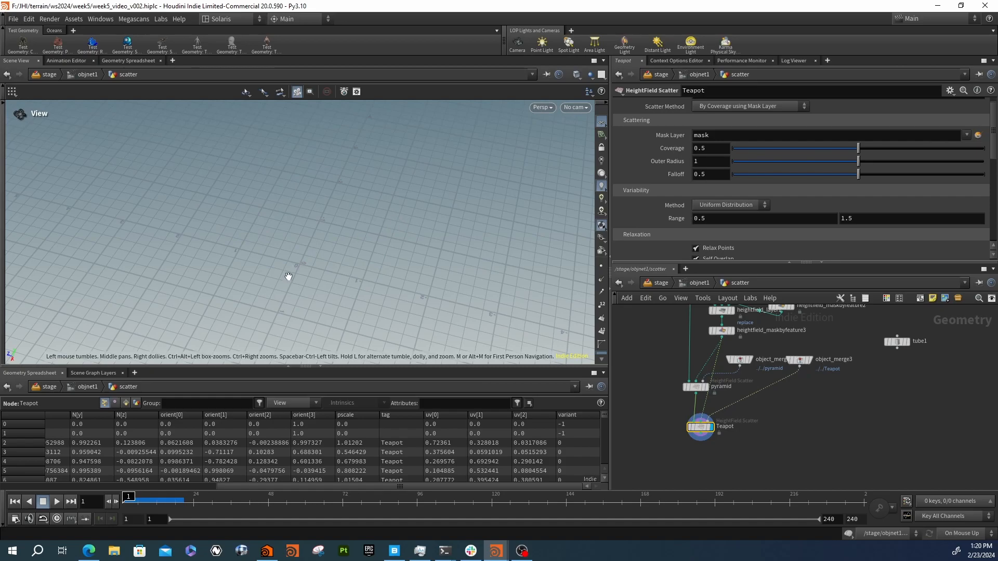
pyautogui.scroll(5, 391, 305)
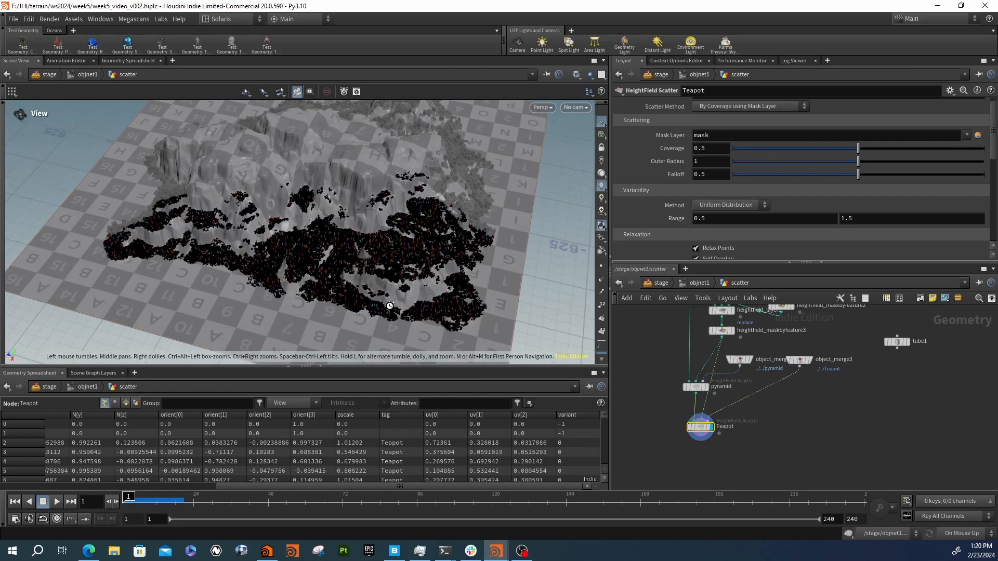
pyautogui.moveTo(517, 319); pyautogui.dragTo(656, 321, button='right')
pyautogui.moveTo(517, 319); pyautogui.dragTo(353, 234, button='middle')
pyautogui.moveTo(390, 250); pyautogui.dragTo(452, 255, button='right')
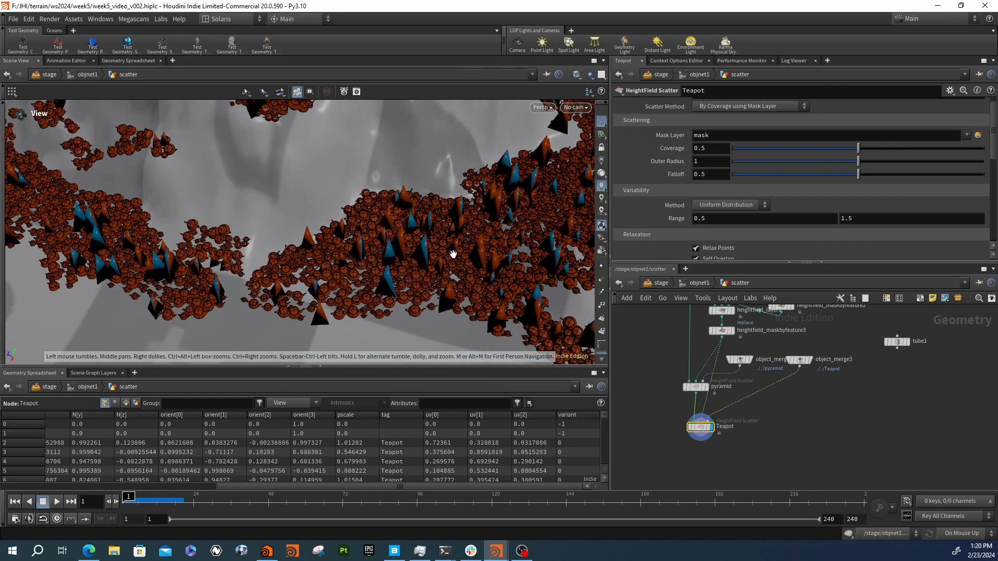
pyautogui.click(697, 165)
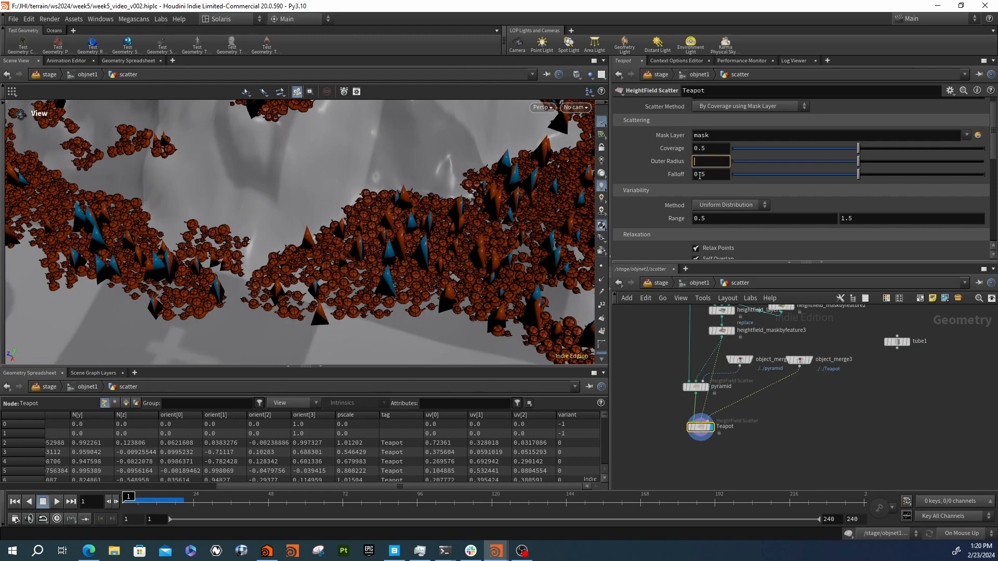
pyautogui.write('.25')
pyautogui.press('Return')
pyautogui.moveTo(359, 305); pyautogui.dragTo(499, 280, button='right')
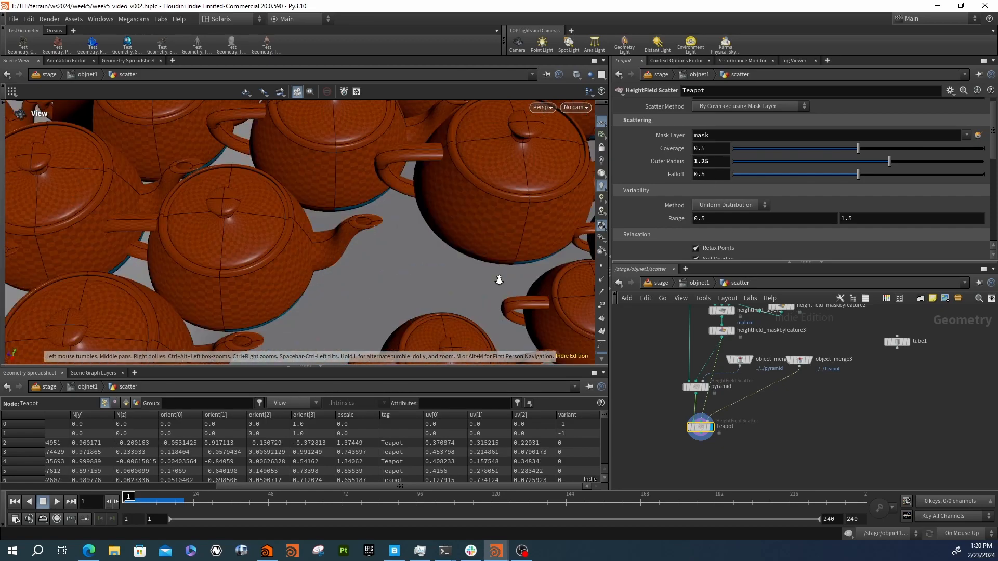
pyautogui.moveTo(258, 223); pyautogui.dragTo(357, 194)
pyautogui.moveTo(320, 211)
pyautogui.mouseDown(button='right')
pyautogui.moveTo(253, 228)
pyautogui.moveTo(324, 219)
pyautogui.mouseUp(button='right')
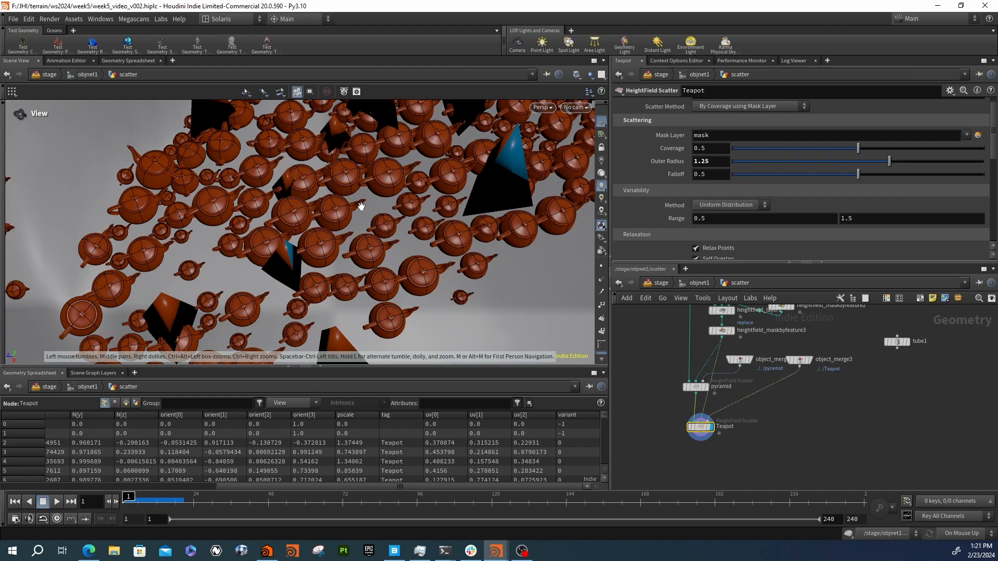
pyautogui.moveTo(364, 244); pyautogui.dragTo(213, 233)
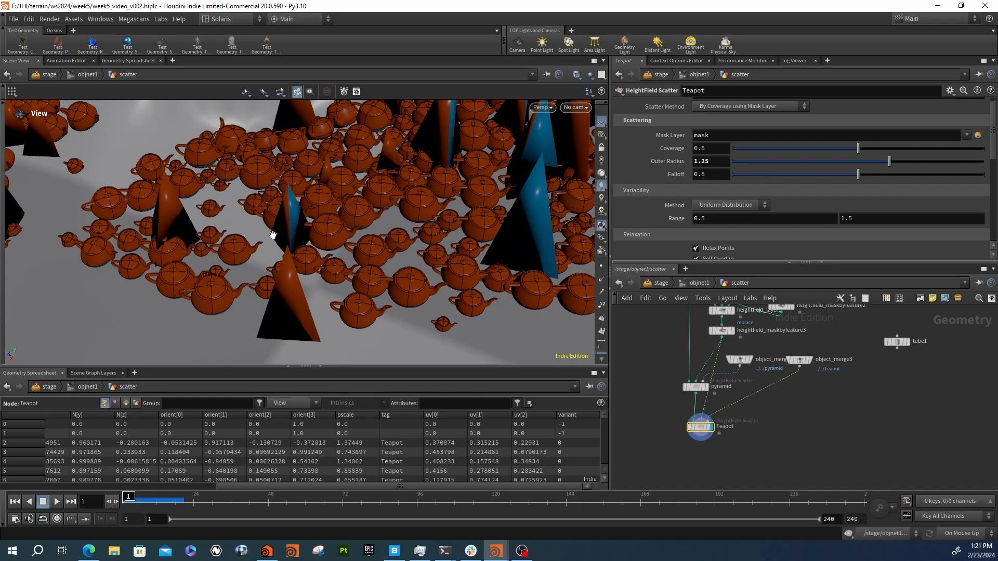
pyautogui.moveTo(327, 242)
pyautogui.mouseDown()
pyautogui.moveTo(314, 253)
pyautogui.moveTo(338, 254)
pyautogui.mouseUp()
# - Select the pyramid scatter node and display its source pyramid geometry to judge the size against the grid
pyautogui.moveTo(789, 403); pyautogui.dragTo(793, 452, button='middle')
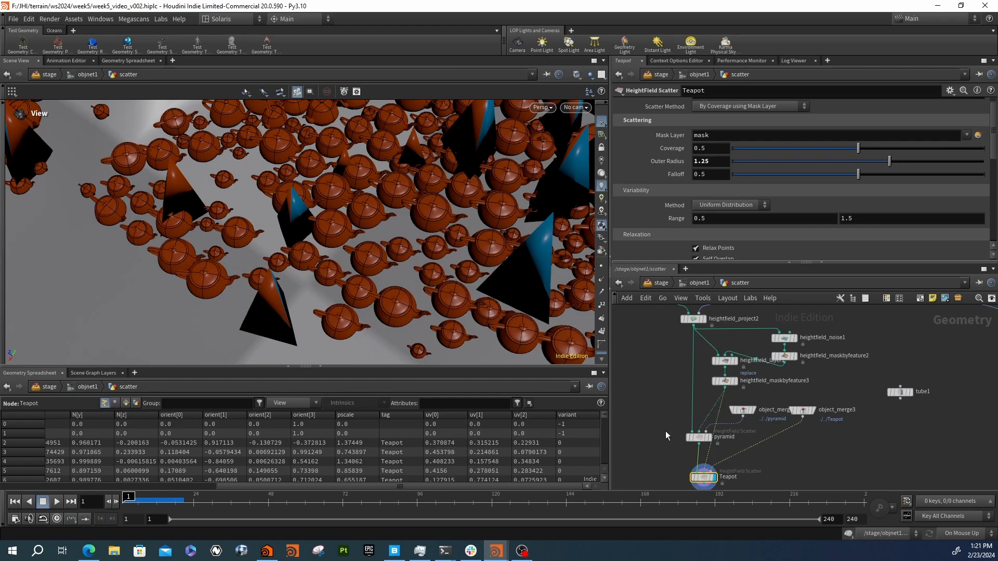
pyautogui.click(698, 437)
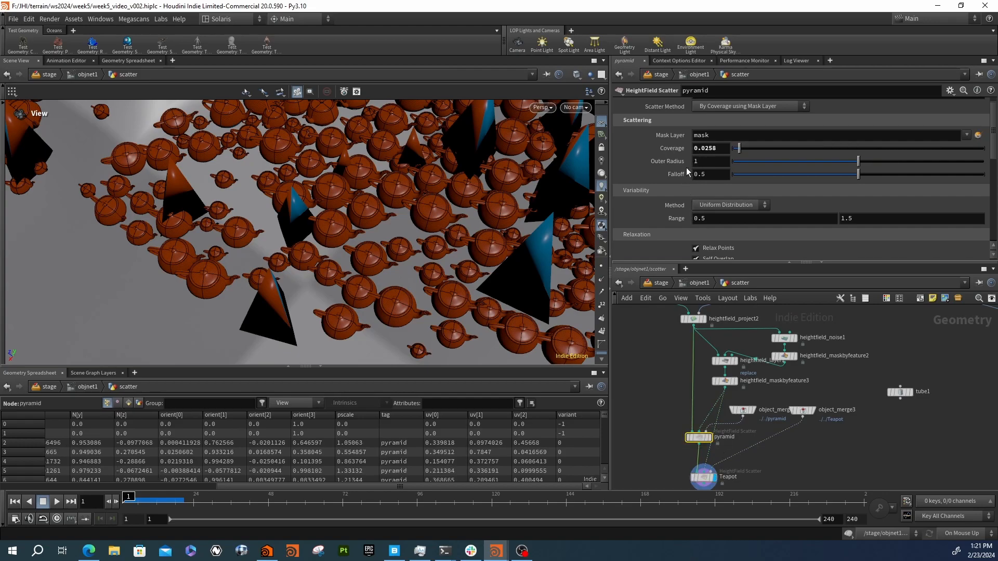
pyautogui.click(710, 164)
pyautogui.click(753, 410)
pyautogui.moveTo(350, 210); pyautogui.dragTo(328, 268)
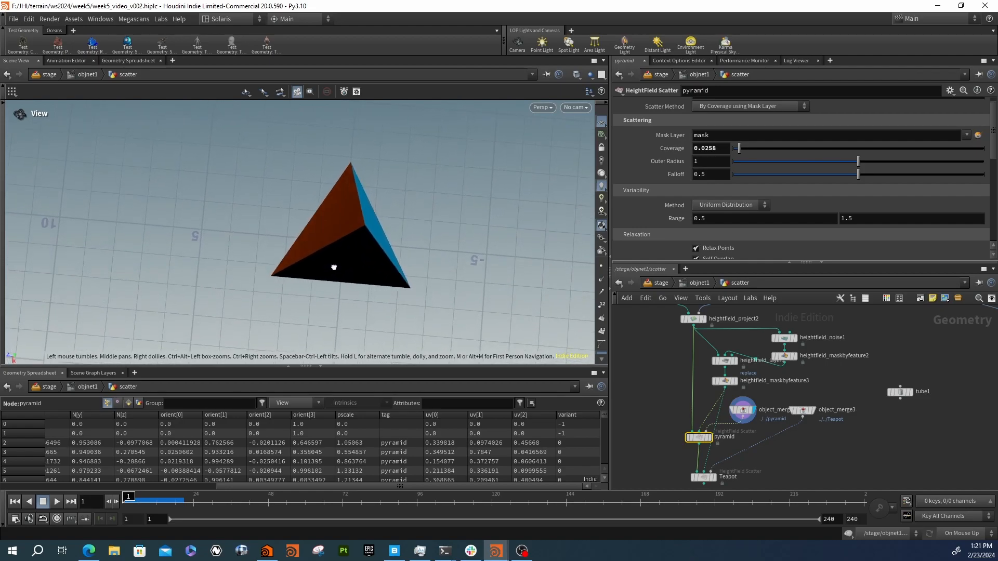
# - Display the full Teapot scatter result and set the pyramid scatter node's Outer Radius to 2.5
pyautogui.moveTo(673, 460); pyautogui.dragTo(687, 411, button='middle')
pyautogui.click(729, 427)
pyautogui.press('f')
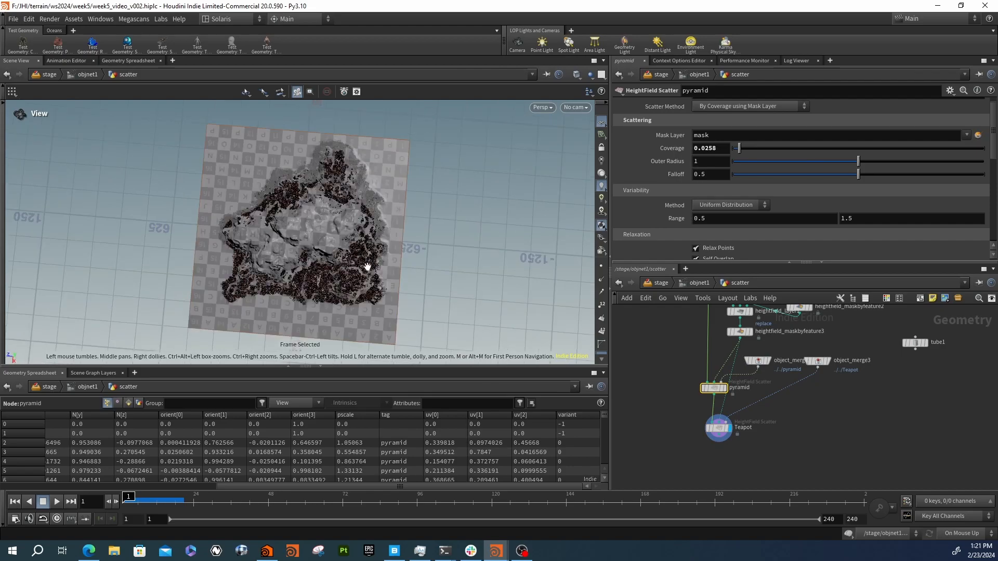
pyautogui.scroll(10, 333, 296)
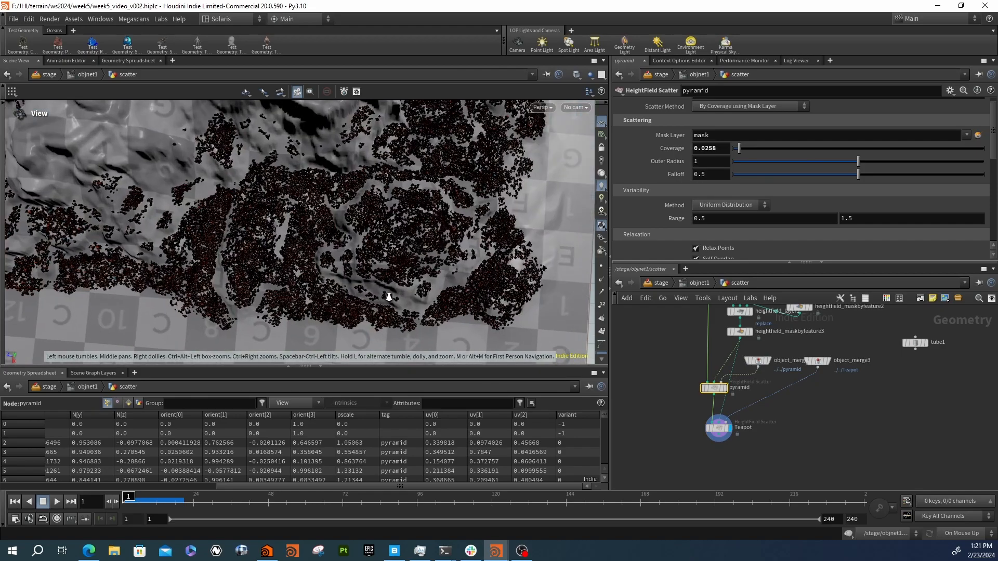
pyautogui.moveTo(337, 296); pyautogui.dragTo(336, 263)
pyautogui.moveTo(330, 254); pyautogui.dragTo(621, 312, button='right')
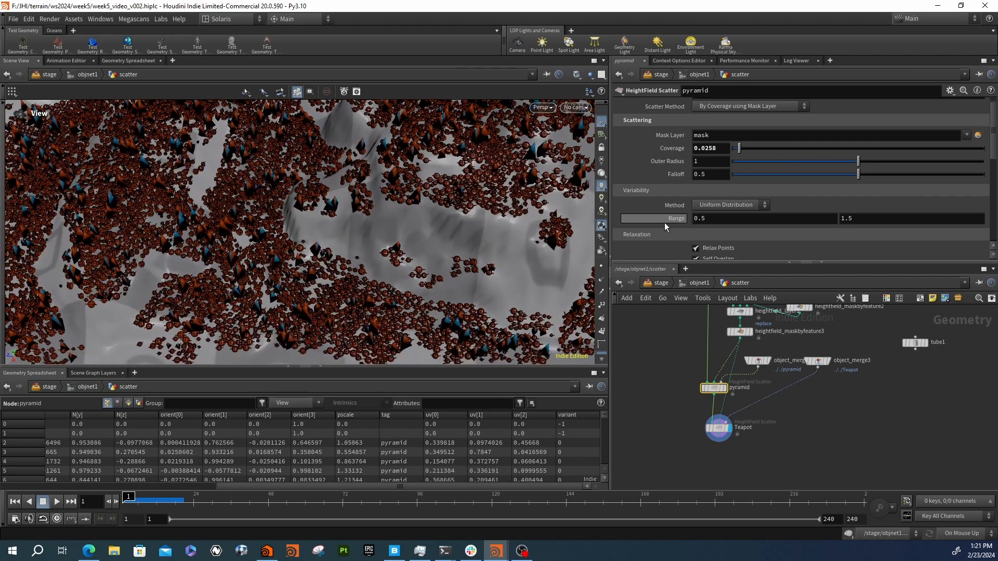
pyautogui.click(705, 162)
pyautogui.write('2.5')
pyautogui.press('Return')
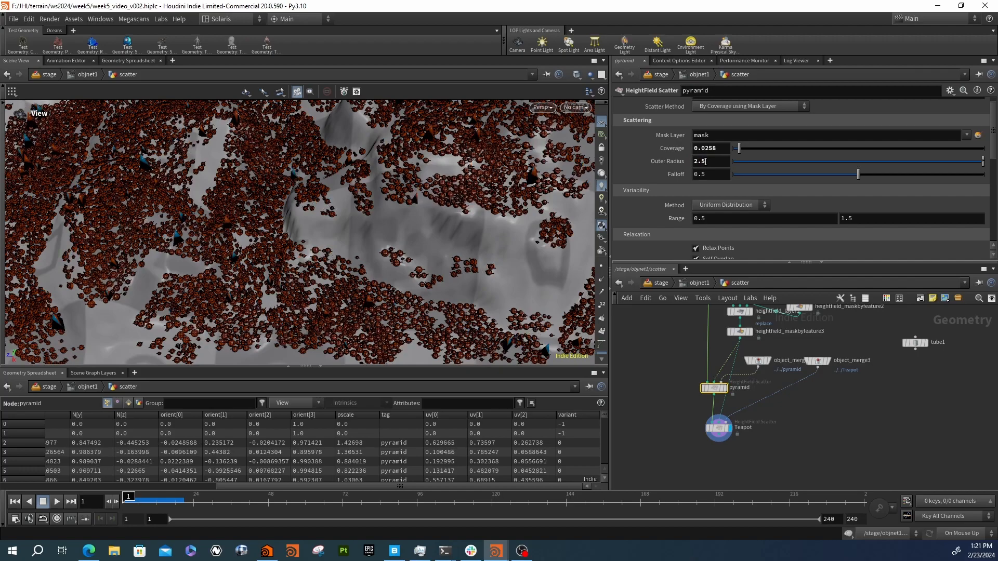
pyautogui.moveTo(370, 306); pyautogui.dragTo(458, 308, button='right')
pyautogui.moveTo(458, 308); pyautogui.dragTo(451, 266)
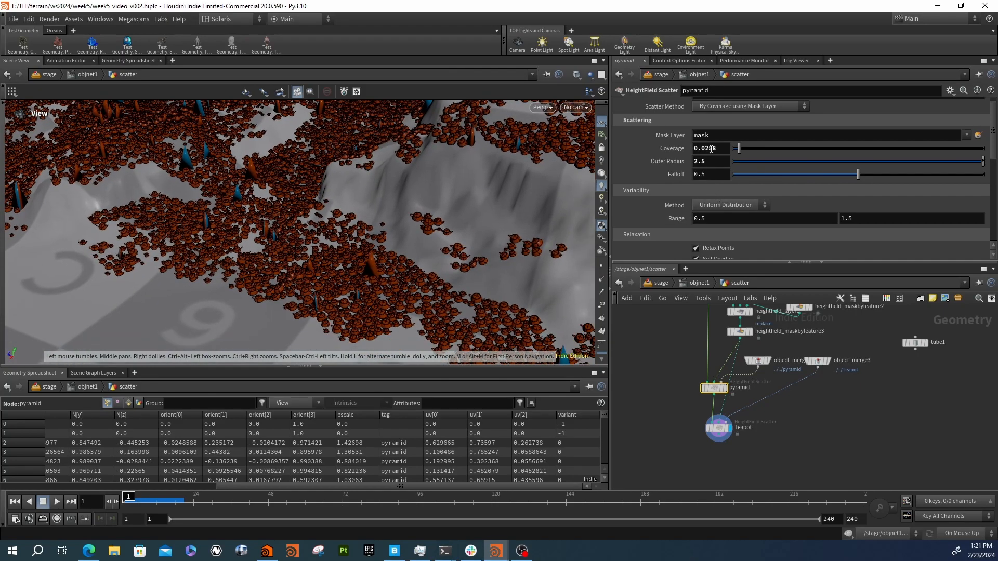
# - Set the pyramid scatter node's Coverage to 0.1 and check the pyramid density among the teapots
pyautogui.moveTo(719, 149); pyautogui.dragTo(703, 151)
pyautogui.write('1')
pyautogui.press('Return')
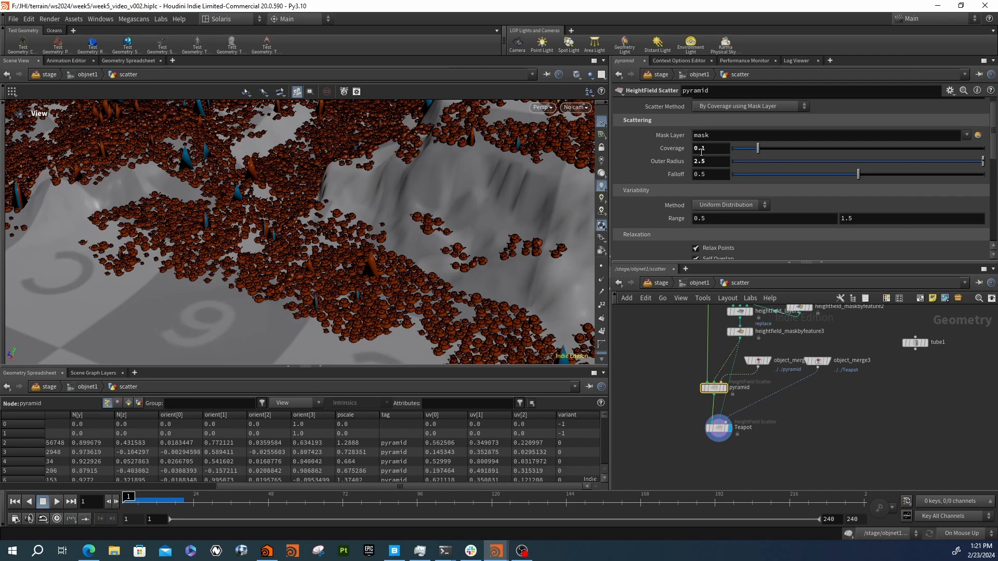
pyautogui.moveTo(407, 291); pyautogui.dragTo(470, 290, button='right')
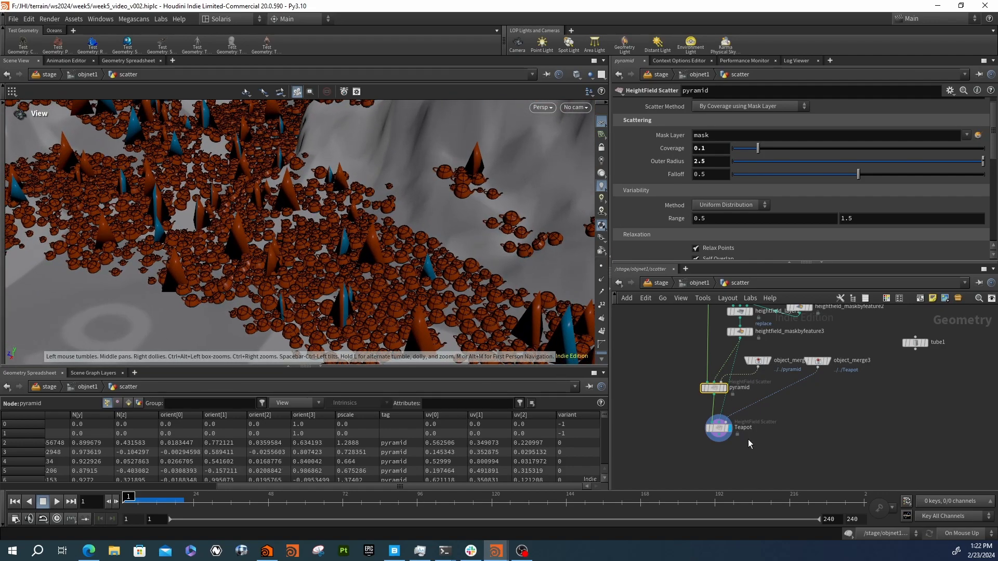
# - Turn off Self Overlap in the Teapot scatter node's Relaxation settings and inspect the teapots around the pyramids
pyautogui.click(719, 428)
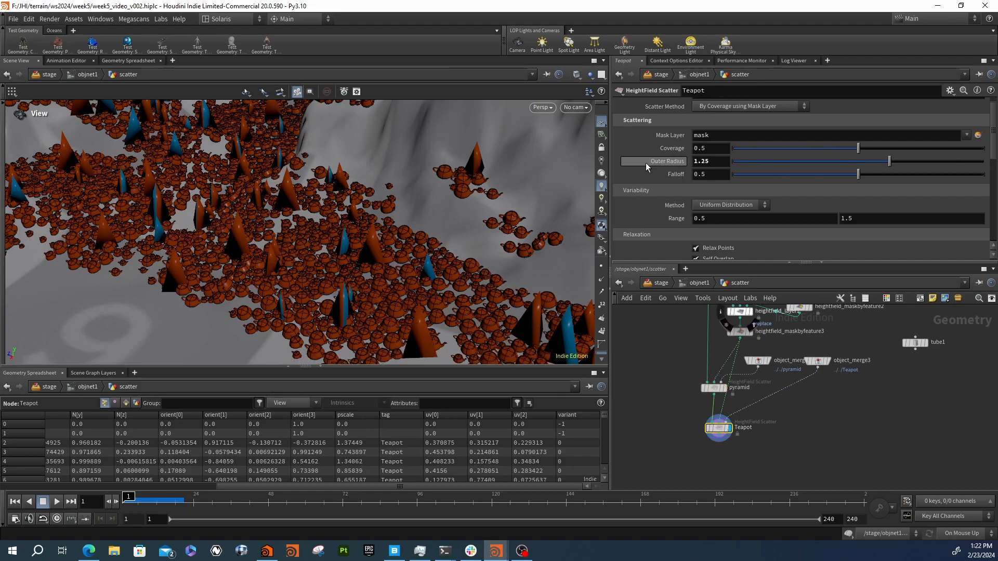
pyautogui.scroll(-5, 646, 177)
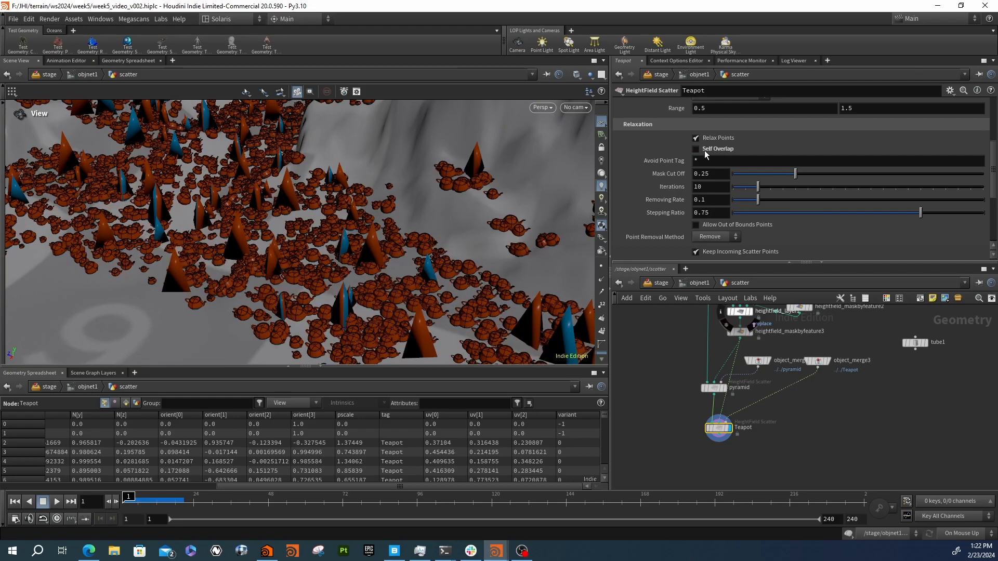
pyautogui.moveTo(447, 296)
pyautogui.mouseDown()
pyautogui.moveTo(446, 315)
pyautogui.moveTo(427, 318)
pyautogui.moveTo(416, 294)
pyautogui.moveTo(448, 276)
pyautogui.mouseUp()
pyautogui.moveTo(447, 276); pyautogui.dragTo(512, 275, button='right')
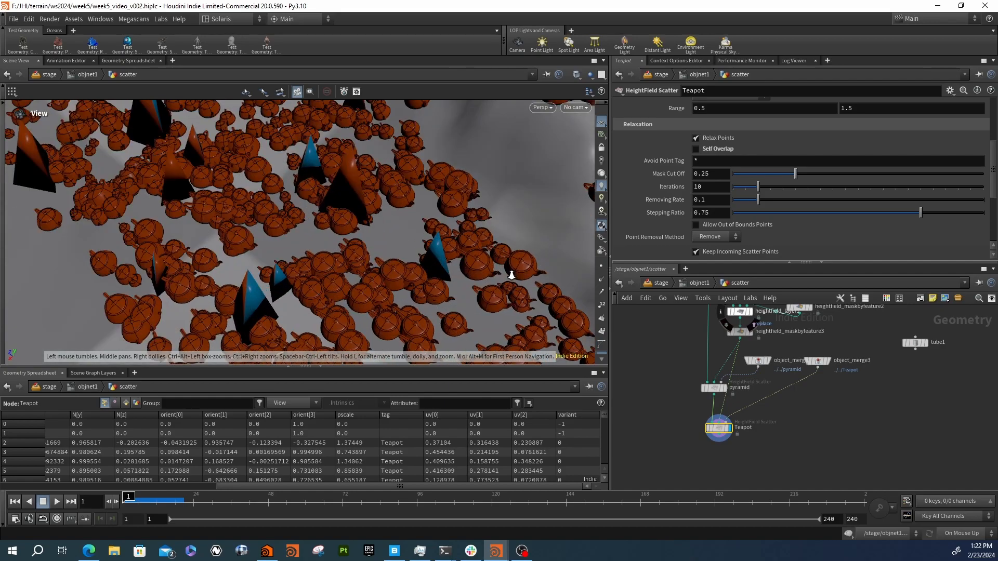
# - Turn Self Overlap back on in the Teapot scatter's Relaxation settings and set Iterations to 50
pyautogui.moveTo(464, 209); pyautogui.dragTo(444, 206, button='middle')
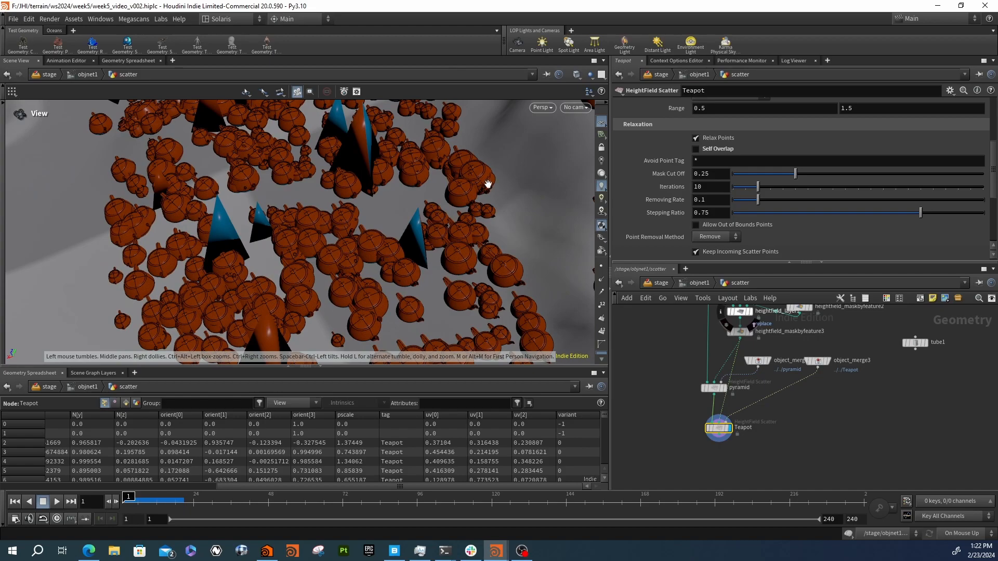
pyautogui.click(715, 148)
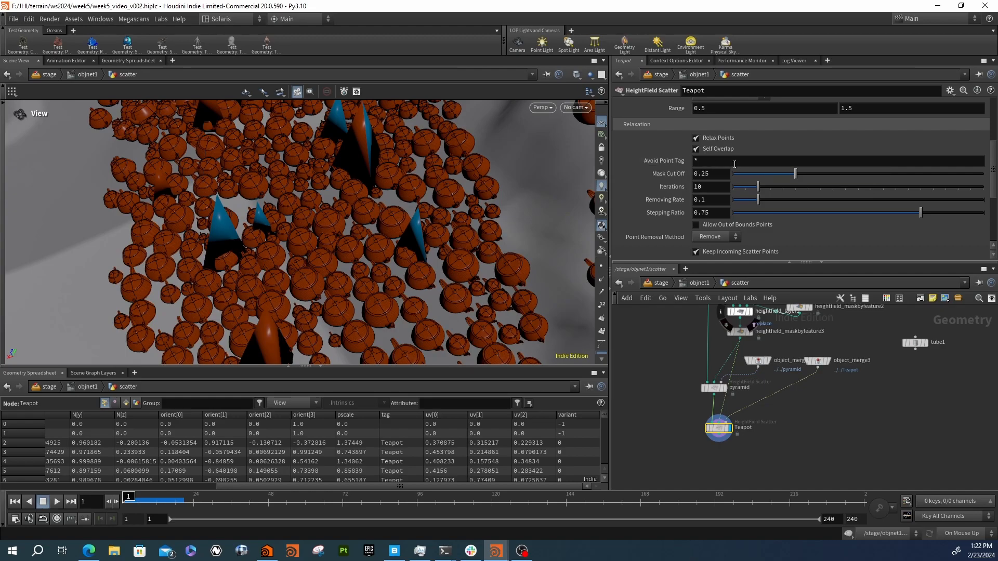
pyautogui.click(707, 186)
pyautogui.write('50')
pyautogui.press('Return')
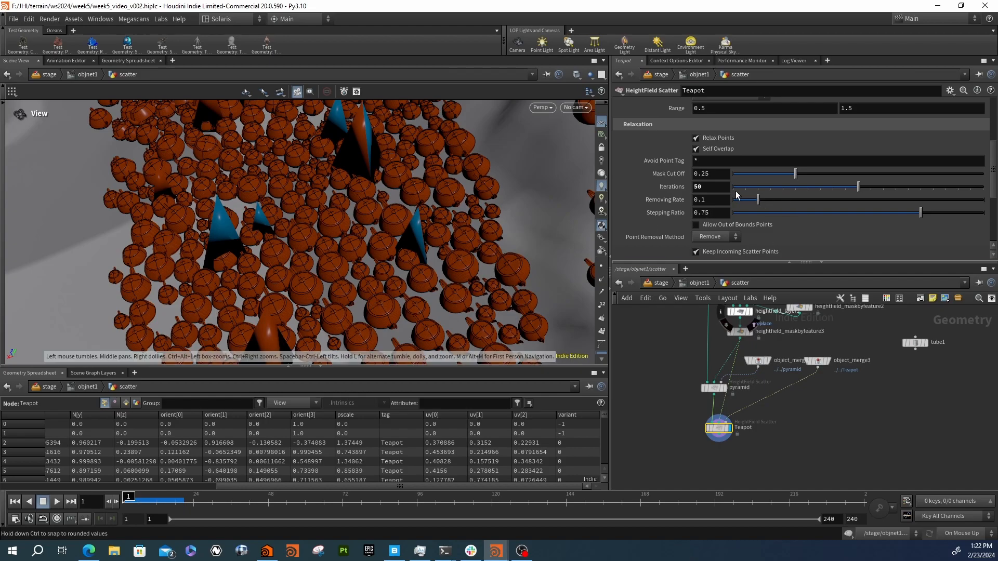
pyautogui.moveTo(366, 271); pyautogui.dragTo(498, 262)
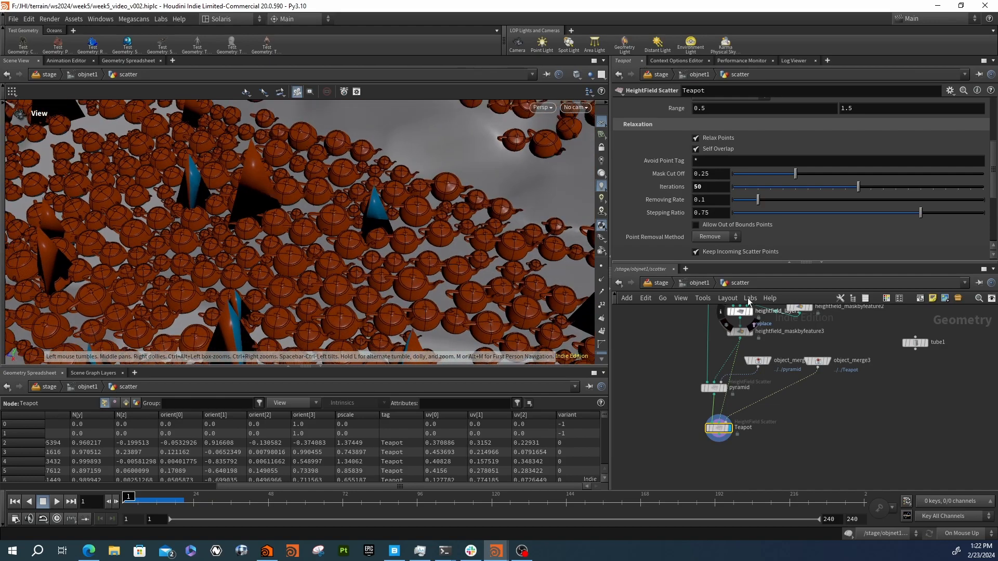
# - Turn off Match Normals with Terrain and Match Direction with Slope for the teapots, and set Randomize Up to 15
pyautogui.scroll(-3, 674, 208)
pyautogui.scroll(-2, 675, 208)
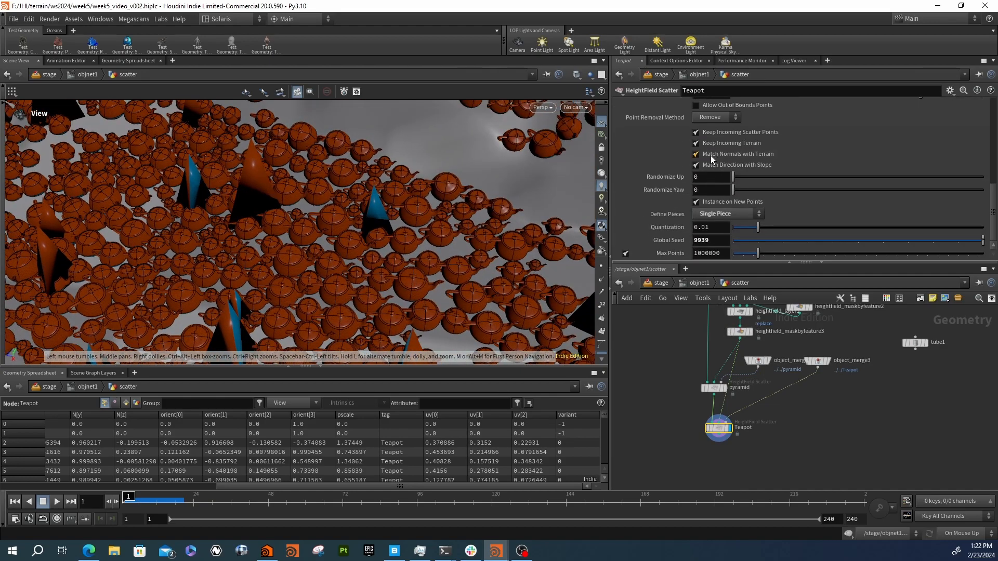
pyautogui.moveTo(450, 260); pyautogui.dragTo(390, 219)
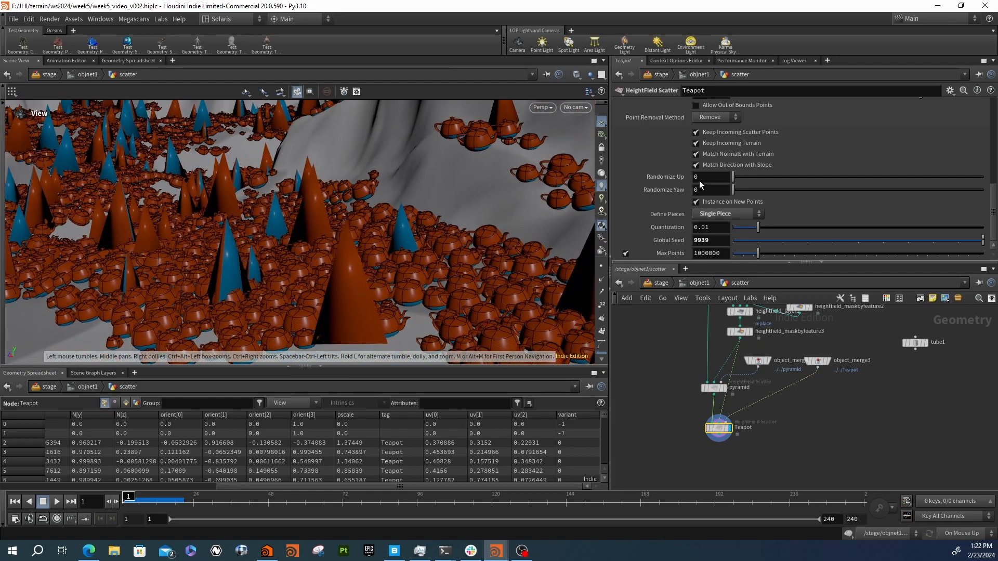
pyautogui.click(696, 155)
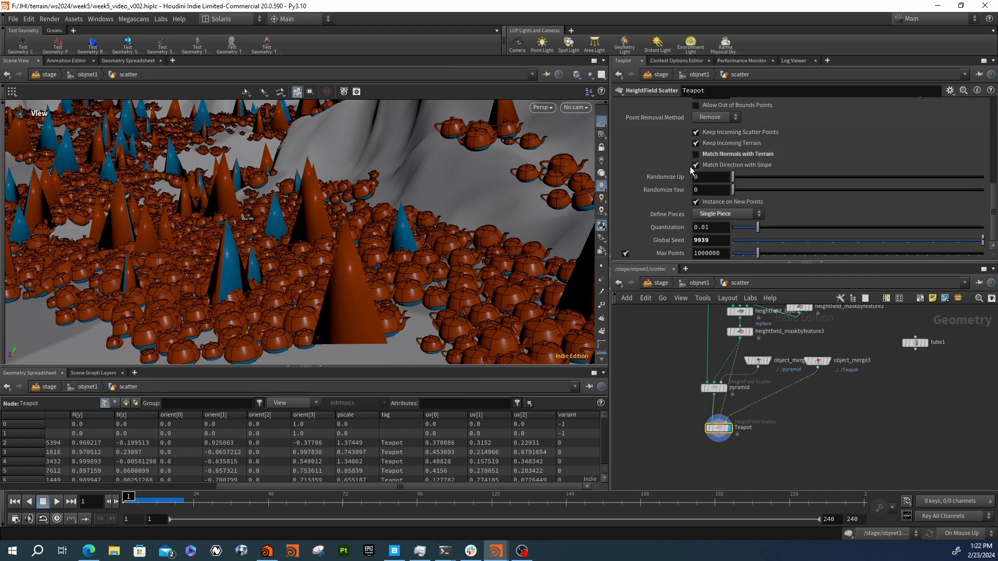
pyautogui.click(696, 165)
pyautogui.click(700, 175)
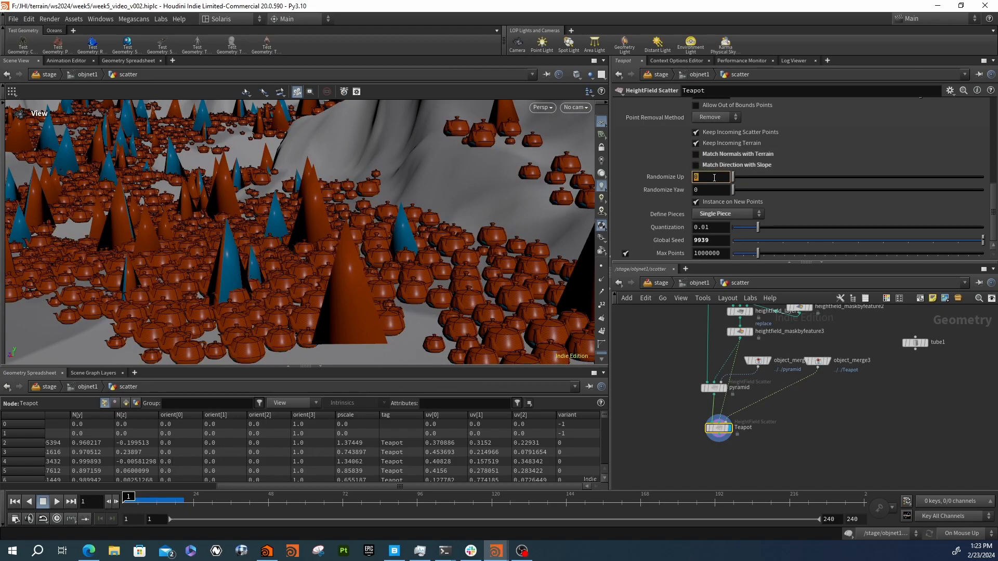
pyautogui.write('15')
pyautogui.press('Return')
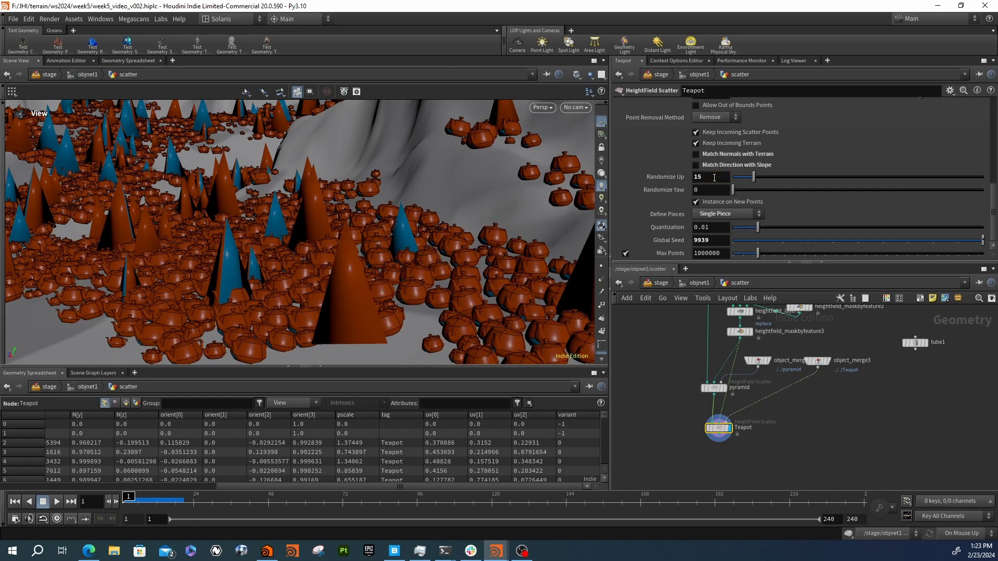
# - Re-enable Match Normals with Terrain for the teapots, set Randomize Yaw to 180, and inspect their orientation across the terrain
pyautogui.click(696, 155)
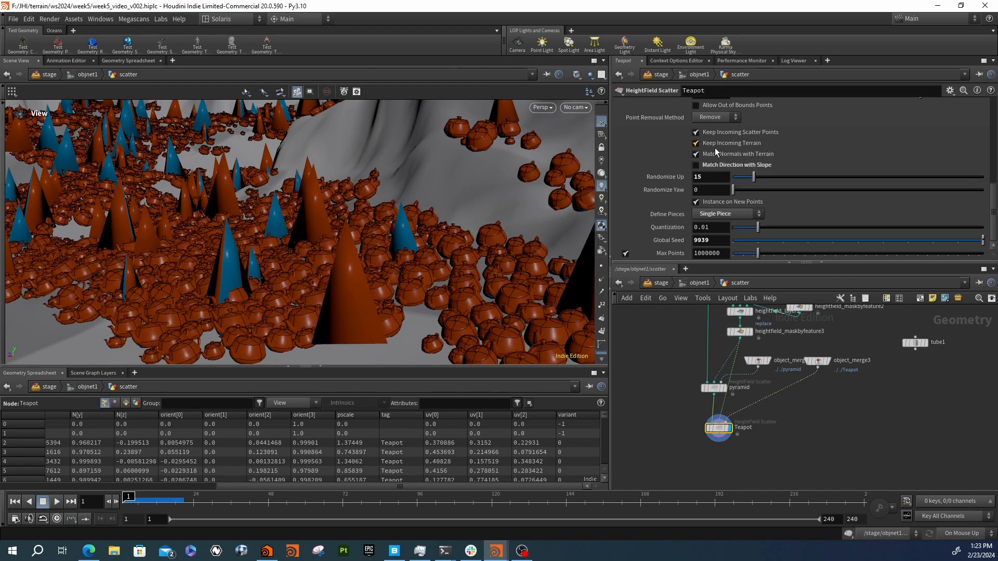
pyautogui.moveTo(500, 155); pyautogui.dragTo(582, 172)
pyautogui.click(712, 191)
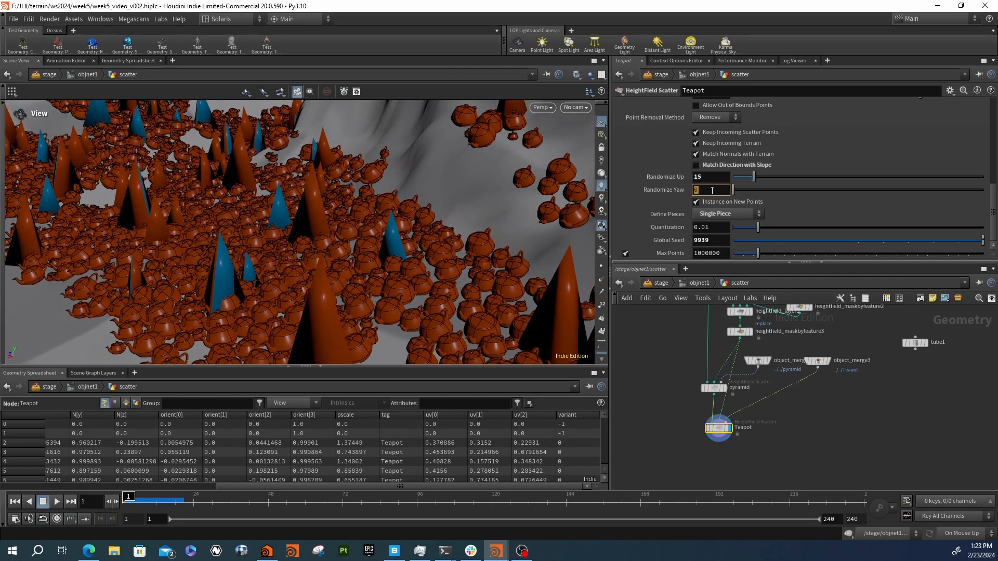
pyautogui.write('180')
pyautogui.press('Return')
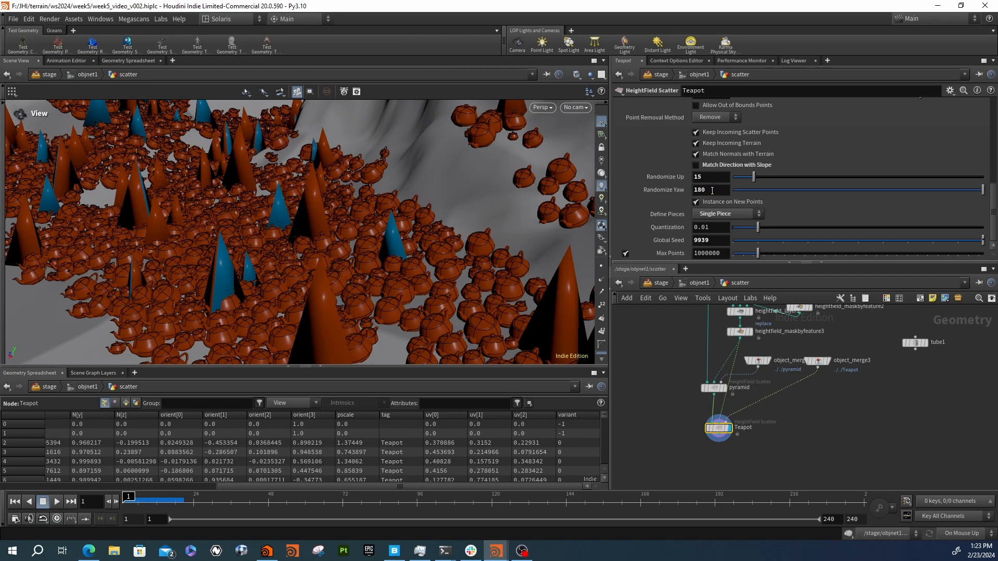
pyautogui.moveTo(408, 309); pyautogui.dragTo(349, 279)
pyautogui.moveTo(349, 279); pyautogui.dragTo(347, 276, button='right')
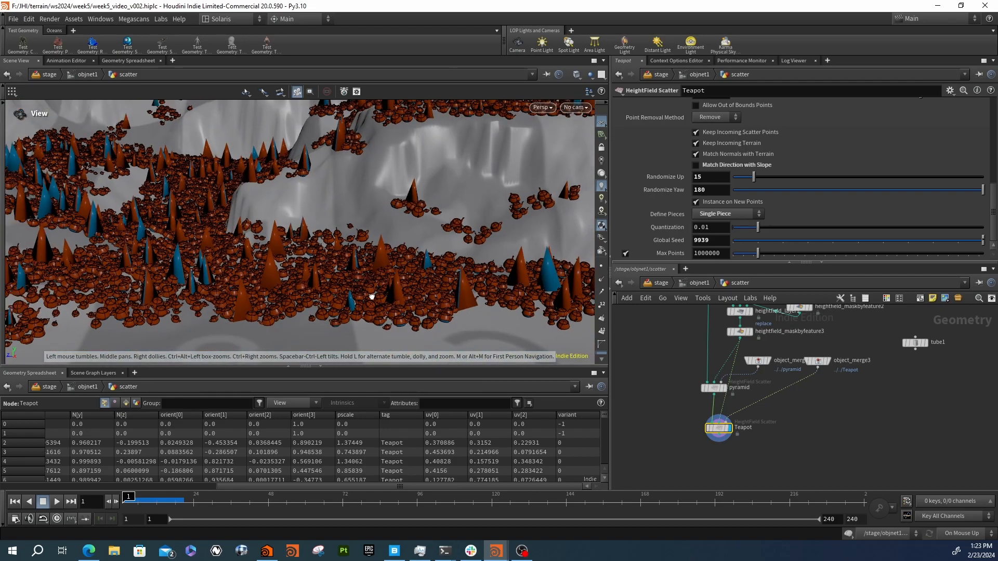
pyautogui.moveTo(372, 298); pyautogui.dragTo(370, 317)
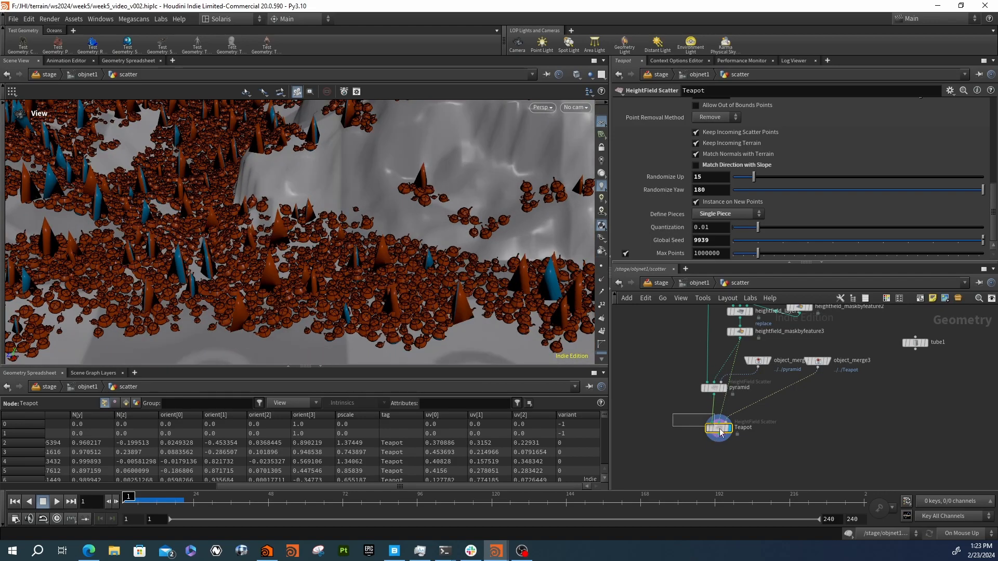
# - Switch the Teapot node's Scatter Method to Per Point Count using Source Points, with pyramid as the Source Point Tag
pyautogui.scroll(-3, 643, 140)
pyautogui.scroll(3, 645, 148)
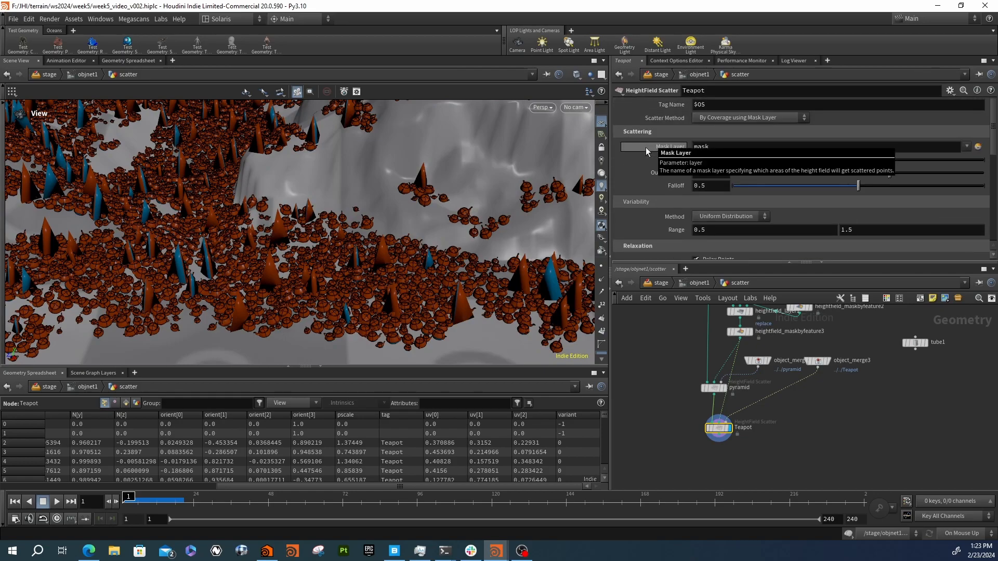
pyautogui.click(705, 119)
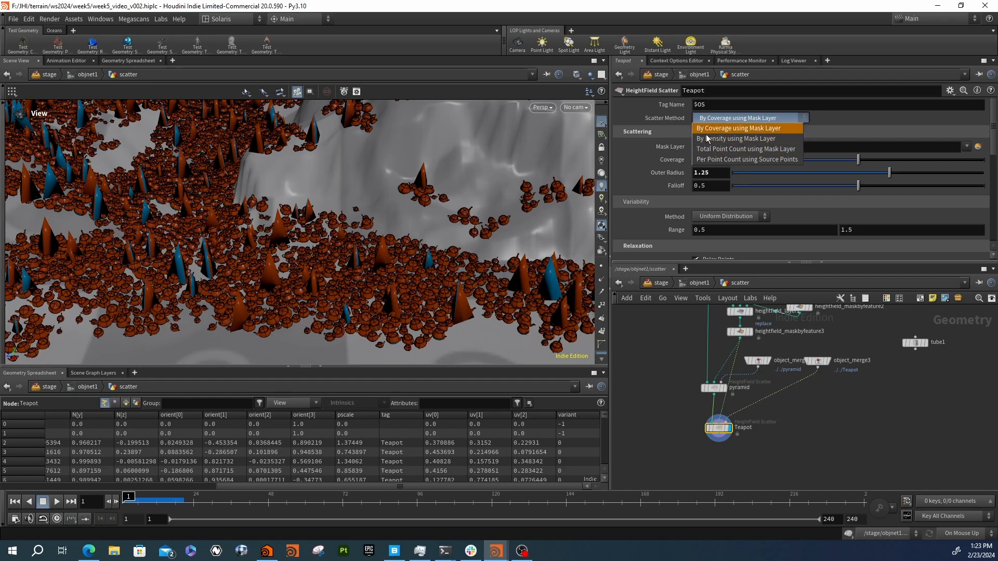
pyautogui.click(726, 162)
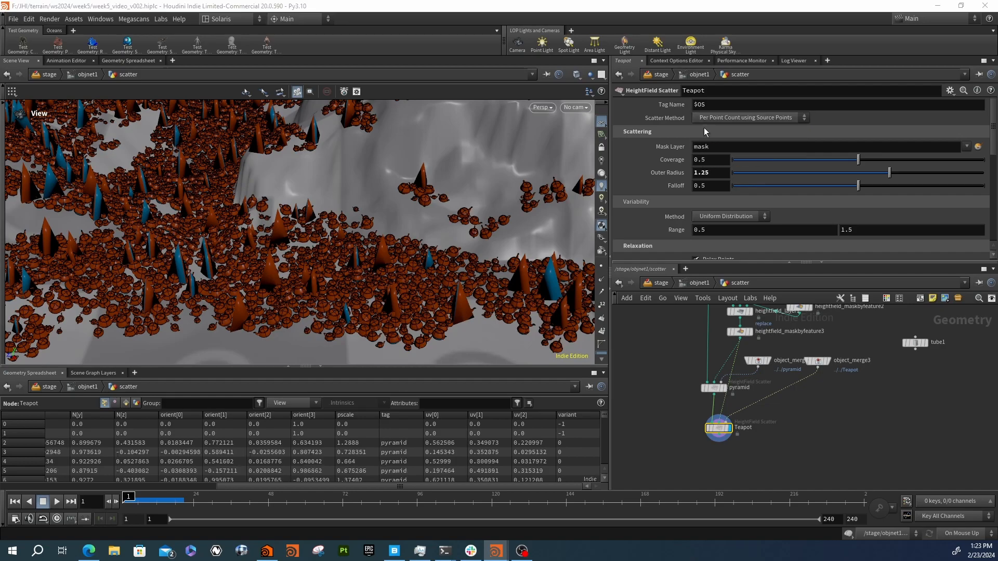
pyautogui.click(858, 151)
pyautogui.write('pyramid')
pyautogui.press('Return')
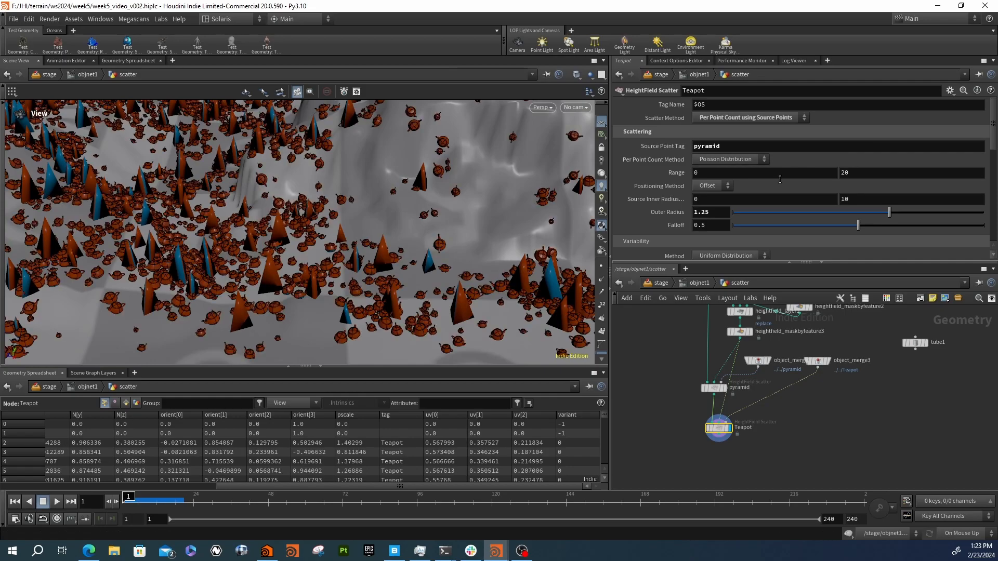
pyautogui.moveTo(389, 268); pyautogui.dragTo(354, 294)
pyautogui.moveTo(337, 274); pyautogui.dragTo(300, 251, button='right')
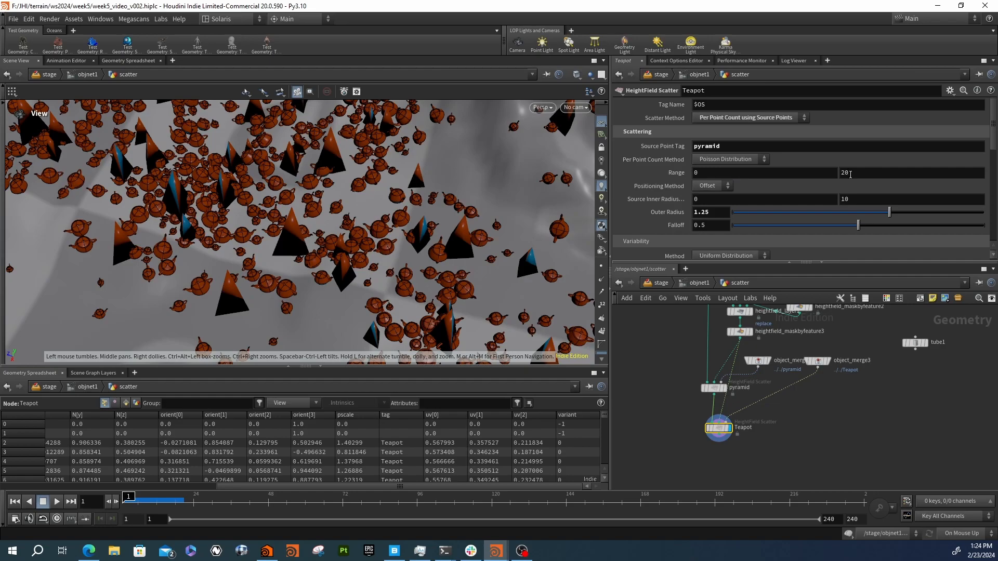
# - Reduce the maximum of the Teapot node's per-point count Range to 10, and further to 5
pyautogui.click(777, 172)
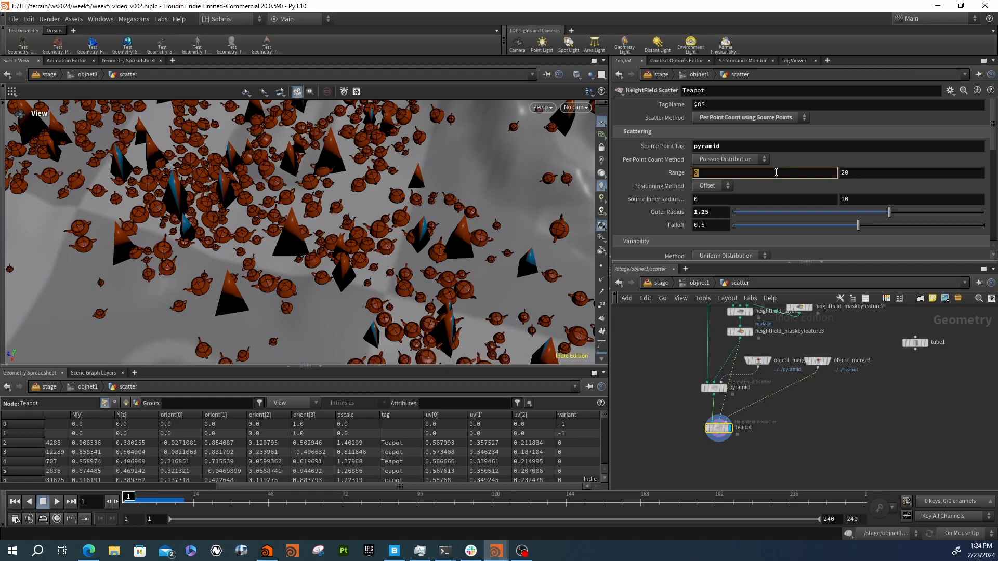
pyautogui.scroll(-4, 749, 436)
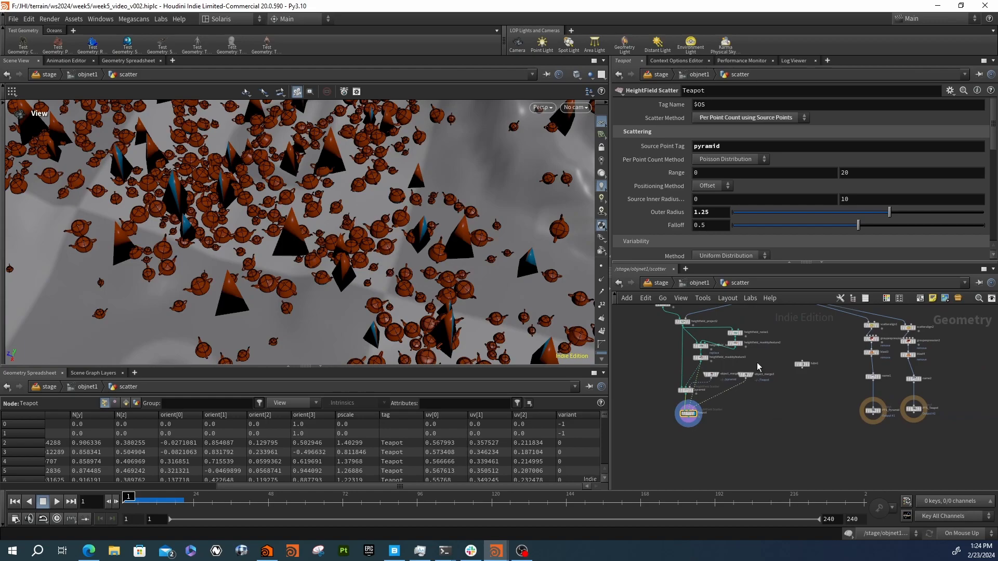
pyautogui.moveTo(546, 288); pyautogui.dragTo(495, 277, button='middle')
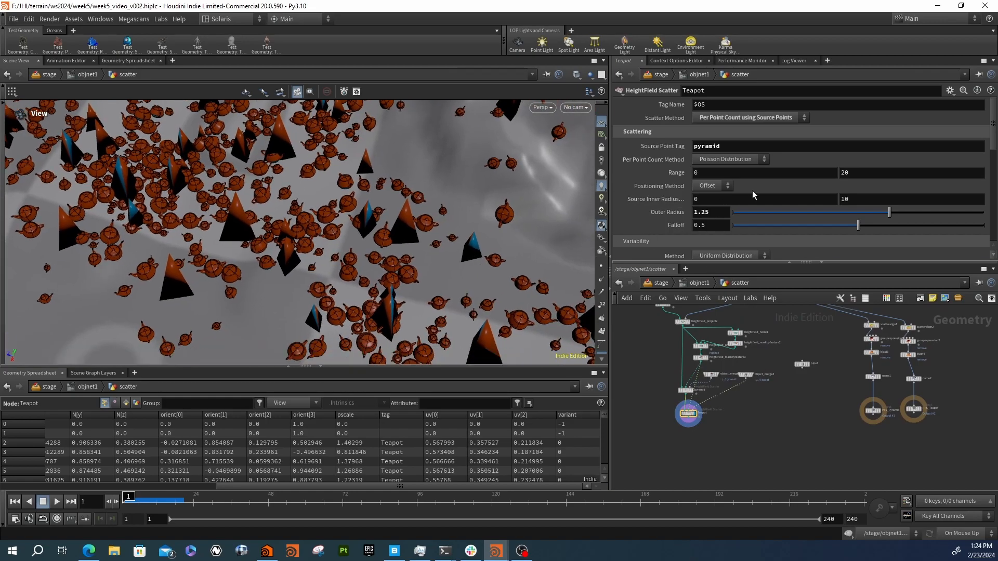
pyautogui.click(855, 172)
pyautogui.write('10')
pyautogui.press('Return')
pyautogui.click(855, 172)
pyautogui.write('5')
pyautogui.press('Return')
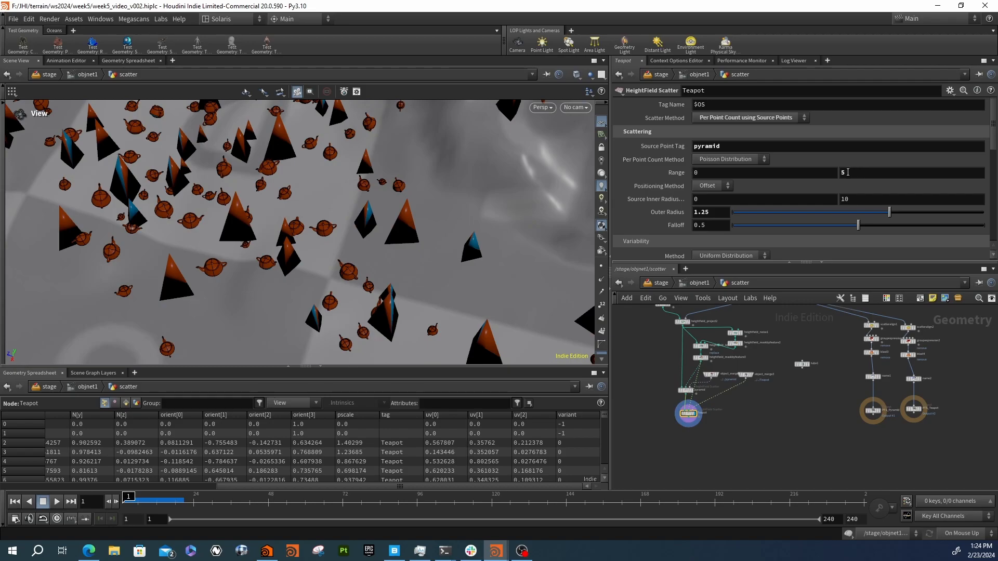
# - Set the upper Source Inner Radius Offset to 2, and refine it to 2.5 to cluster the teapots around the pyramids
pyautogui.moveTo(678, 204)
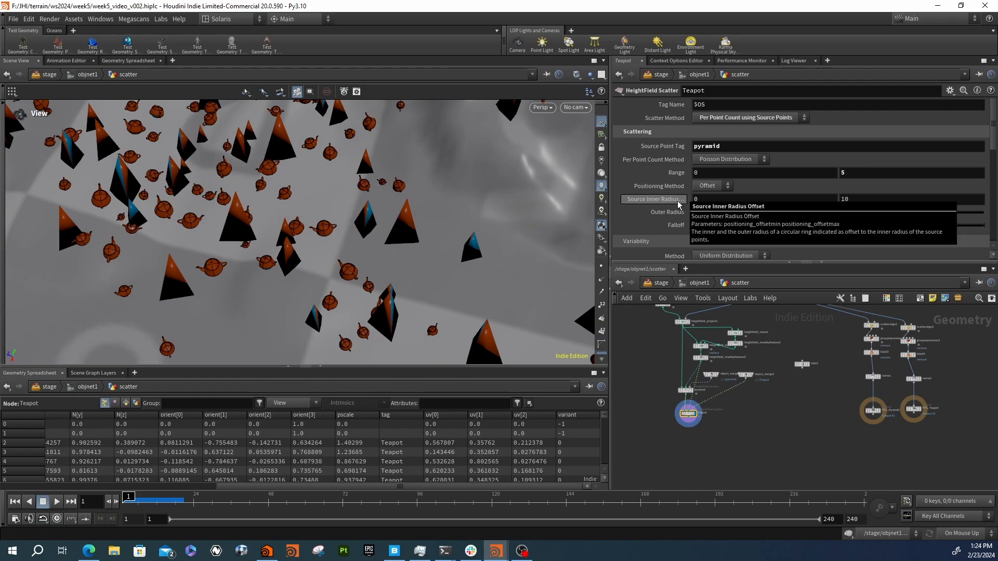
pyautogui.click(855, 200)
pyautogui.write('2')
pyautogui.press('Return')
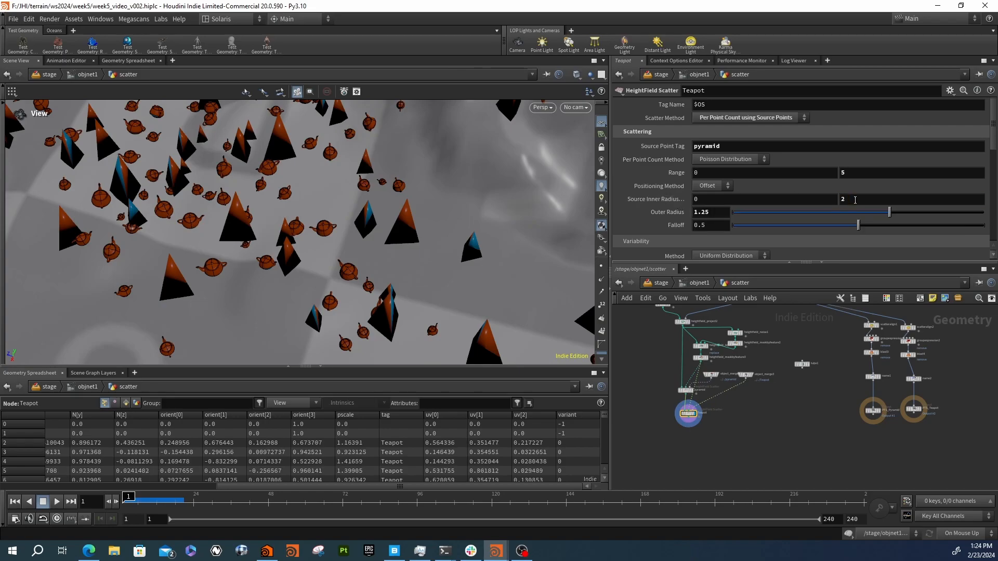
pyautogui.click(856, 200)
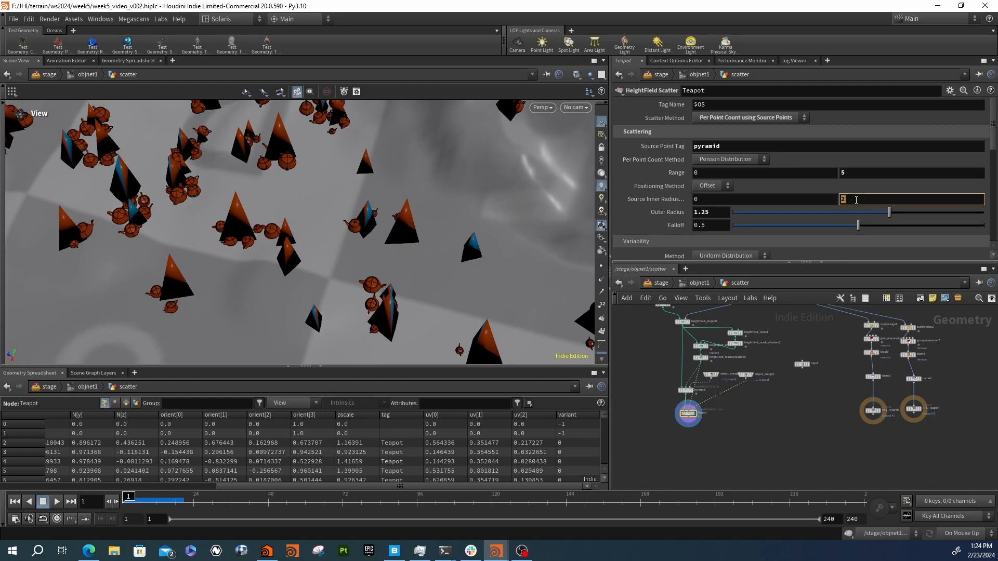
pyautogui.write('.5')
pyautogui.press('Return')
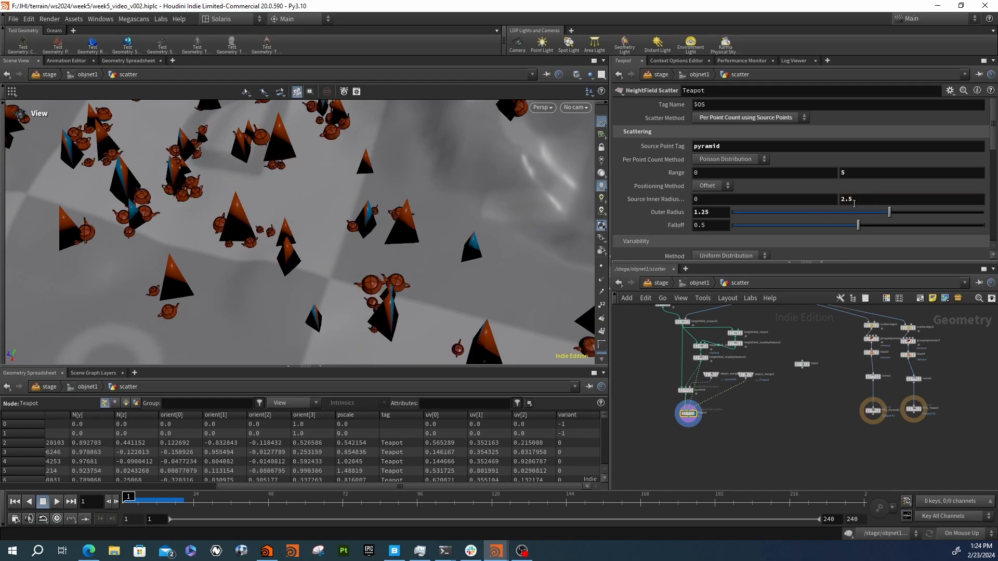
# - Raise the maximum per-point count to 10 and finally to 20, and inspect the teapot clusters around the pyramids
pyautogui.moveTo(384, 251); pyautogui.dragTo(379, 291)
pyautogui.click(854, 176)
pyautogui.write('10')
pyautogui.press('Return')
pyautogui.click(854, 175)
pyautogui.write('20')
pyautogui.press('Return')
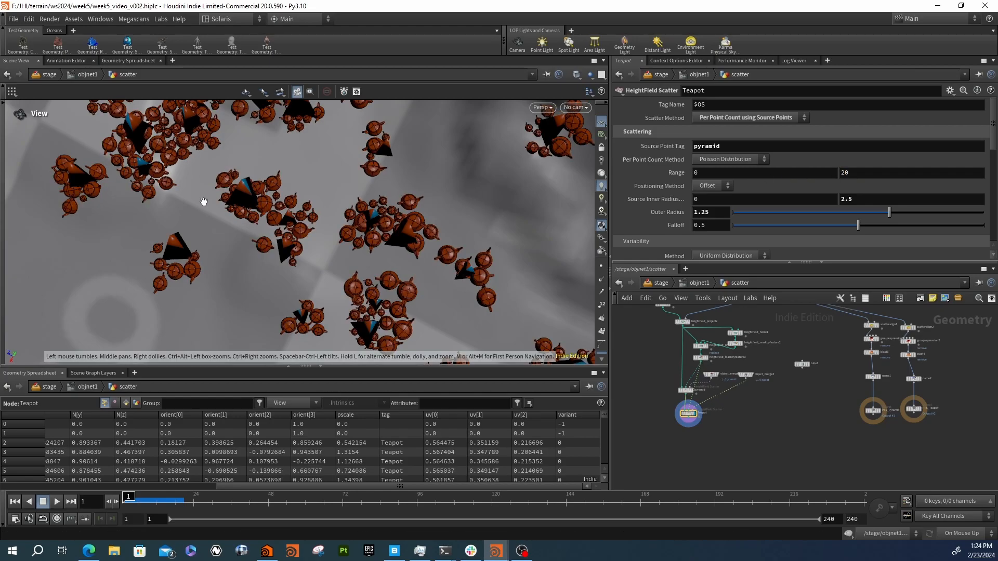
pyautogui.moveTo(196, 218); pyautogui.dragTo(213, 241)
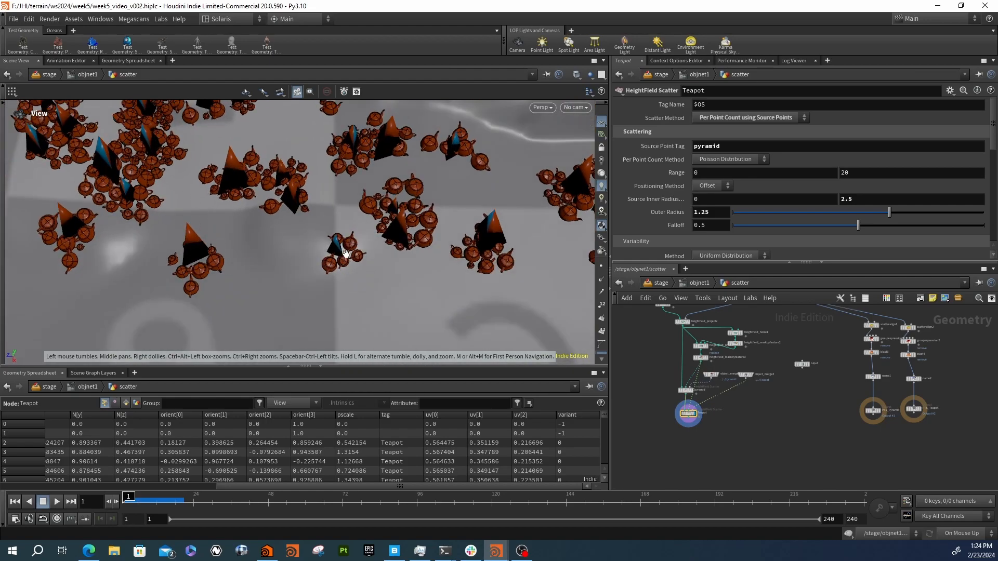
pyautogui.moveTo(541, 247); pyautogui.dragTo(414, 259)
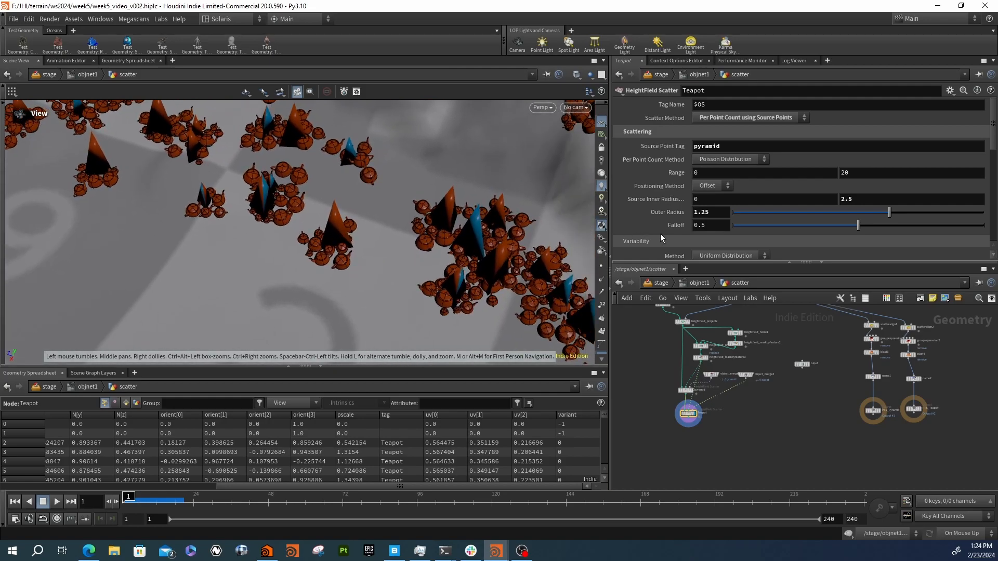
# - Set the Source Inner Radius Offset range to 2.5 and 5, and inspect the teapot rings around the pyramids
pyautogui.click(724, 224)
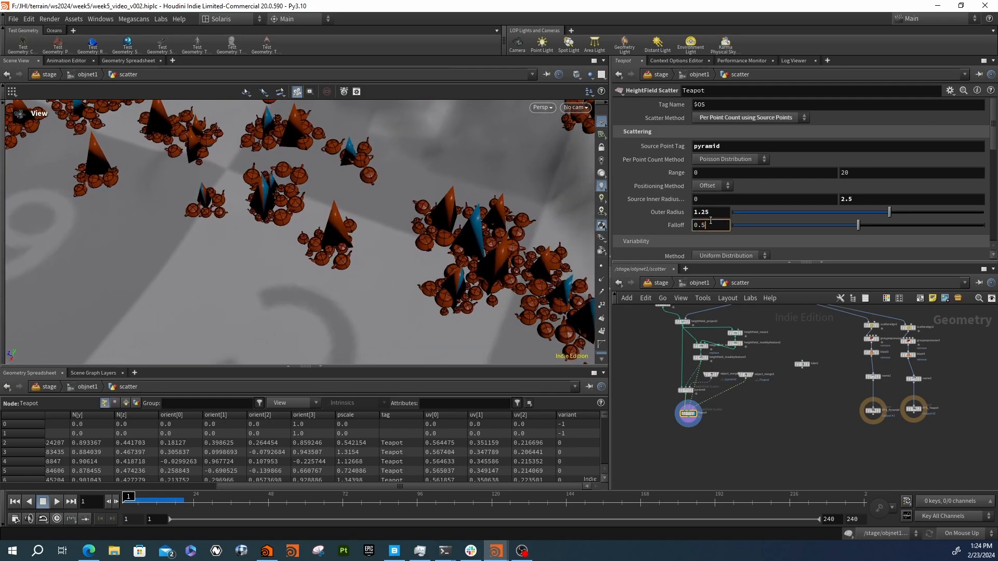
pyautogui.click(714, 205)
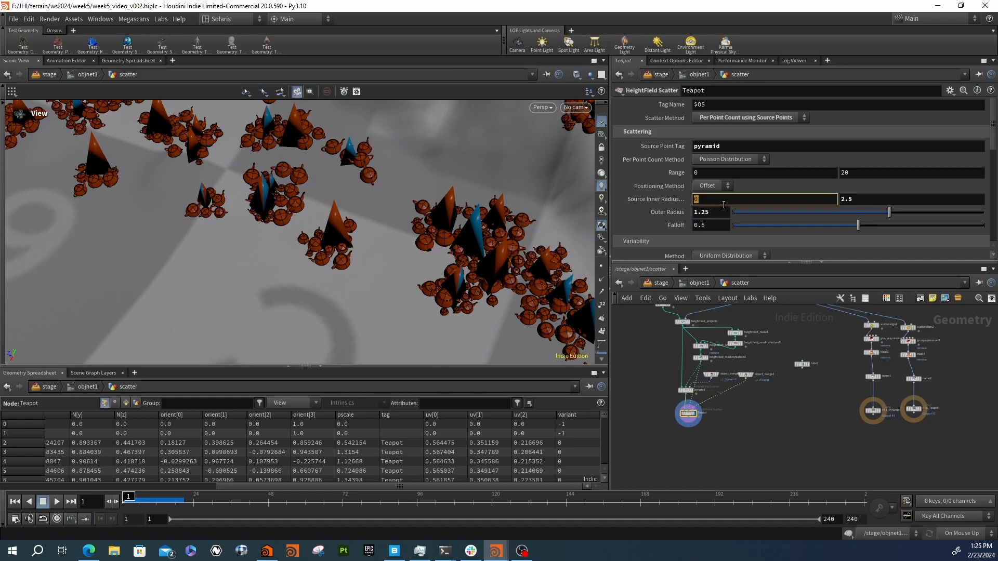
pyautogui.write('.5')
pyautogui.press('Return')
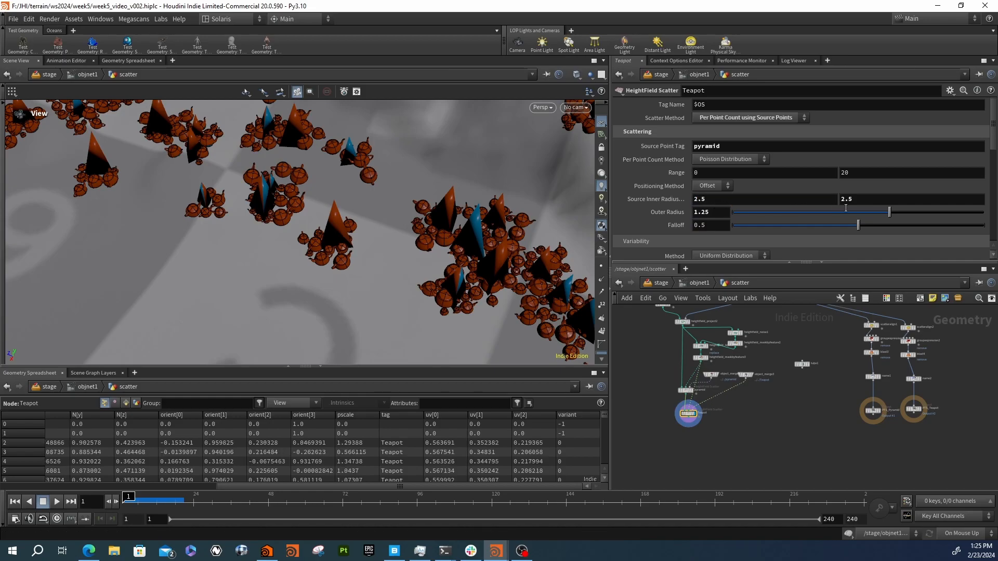
pyautogui.click(864, 201)
pyautogui.write('5')
pyautogui.press('Return')
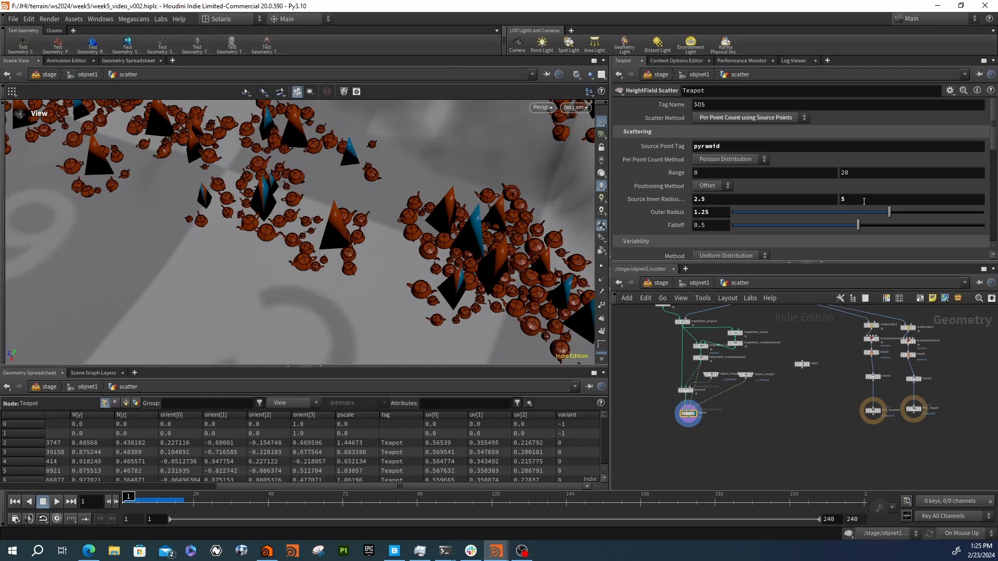
pyautogui.moveTo(448, 240)
pyautogui.mouseDown()
pyautogui.moveTo(445, 292)
pyautogui.moveTo(441, 224)
pyautogui.mouseUp()
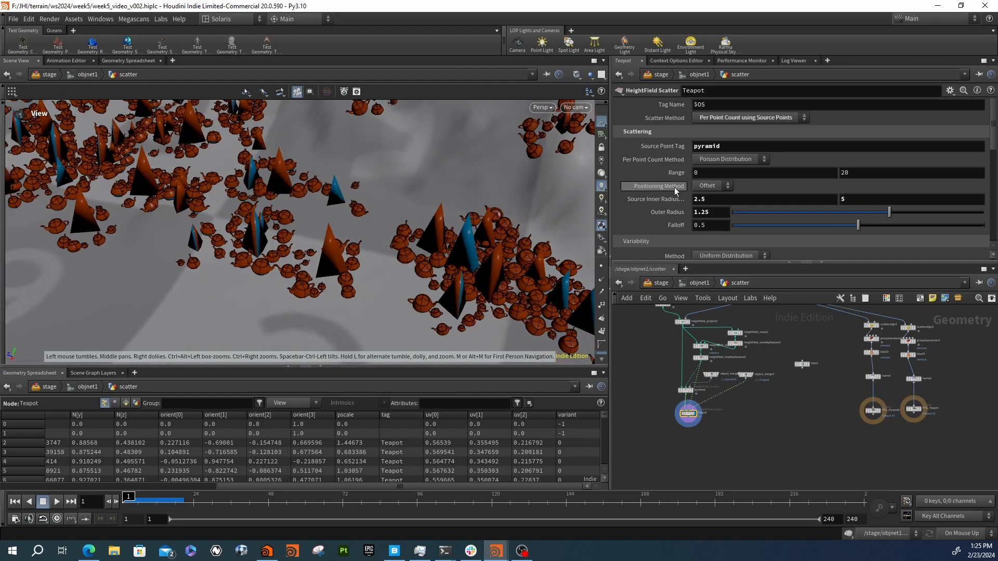
# - Review the Teapot node's scattering, variability and relaxation settings against the pyramid node's, and examine the teapot clusters on the terrain
pyautogui.scroll(-2, 666, 199)
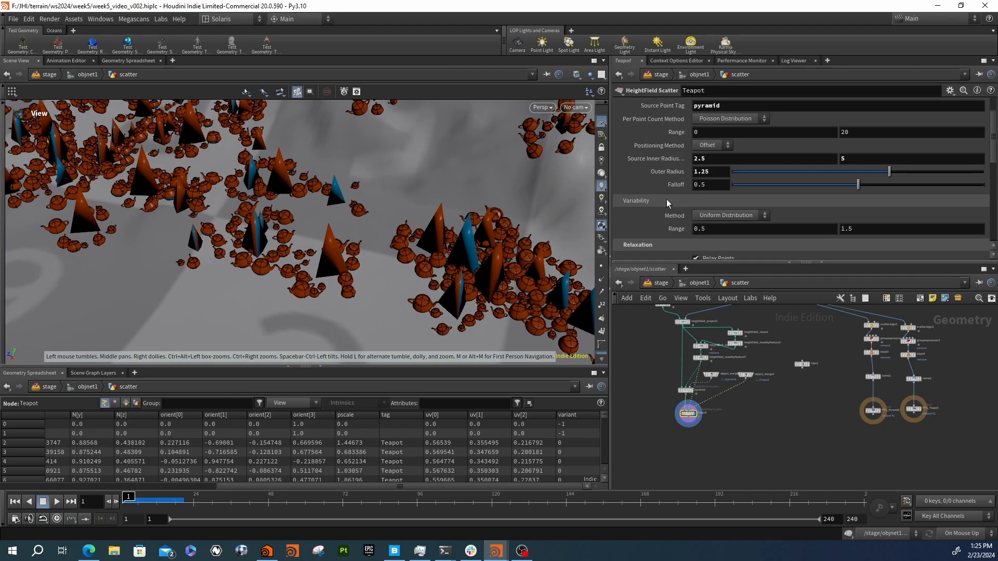
pyautogui.moveTo(533, 261); pyautogui.dragTo(478, 253)
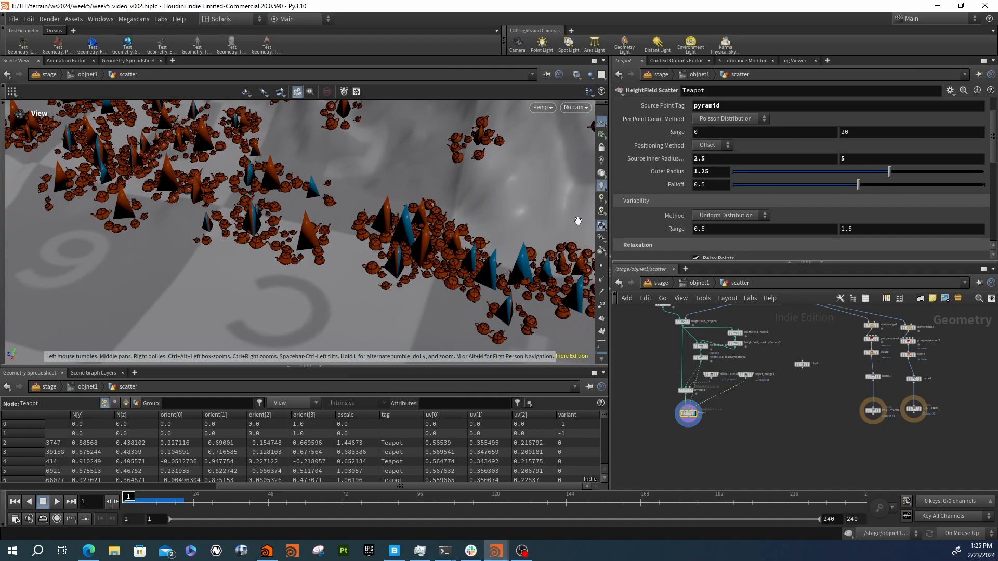
pyautogui.scroll(-1, 700, 219)
pyautogui.scroll(1, 682, 203)
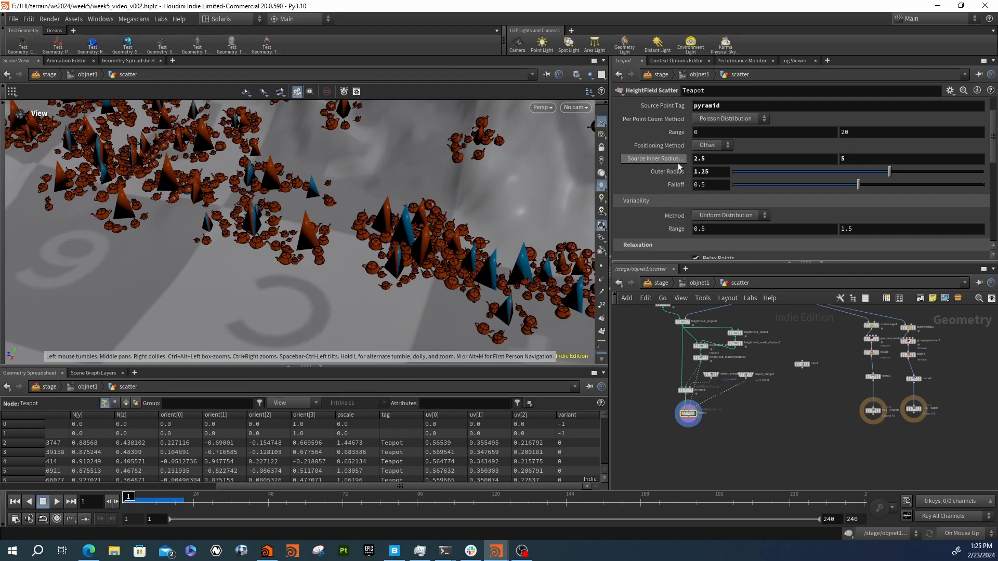
pyautogui.scroll(-1, 677, 171)
pyautogui.scroll(-1, 676, 170)
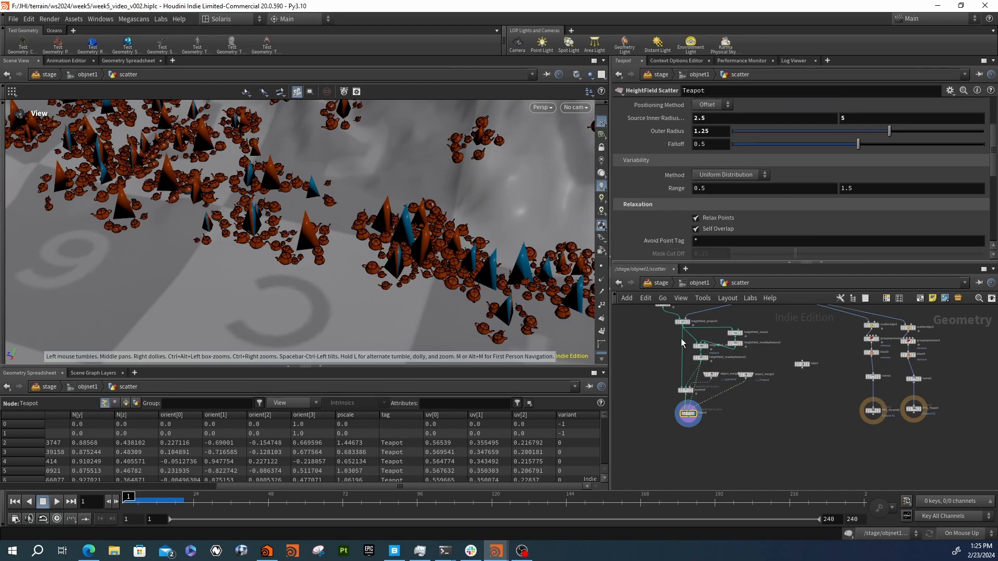
pyautogui.scroll(3, 691, 411)
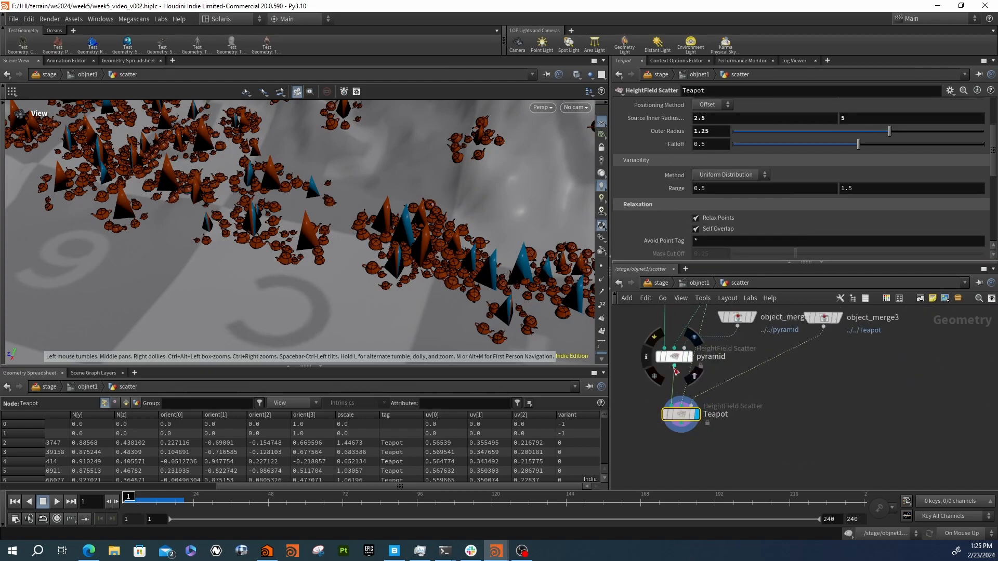
pyautogui.click(674, 356)
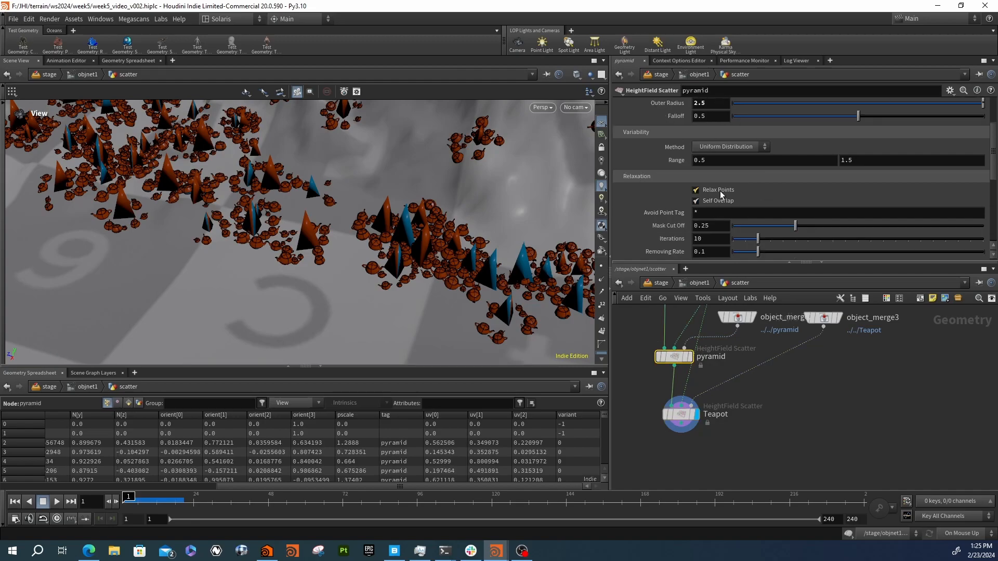
pyautogui.click(703, 425)
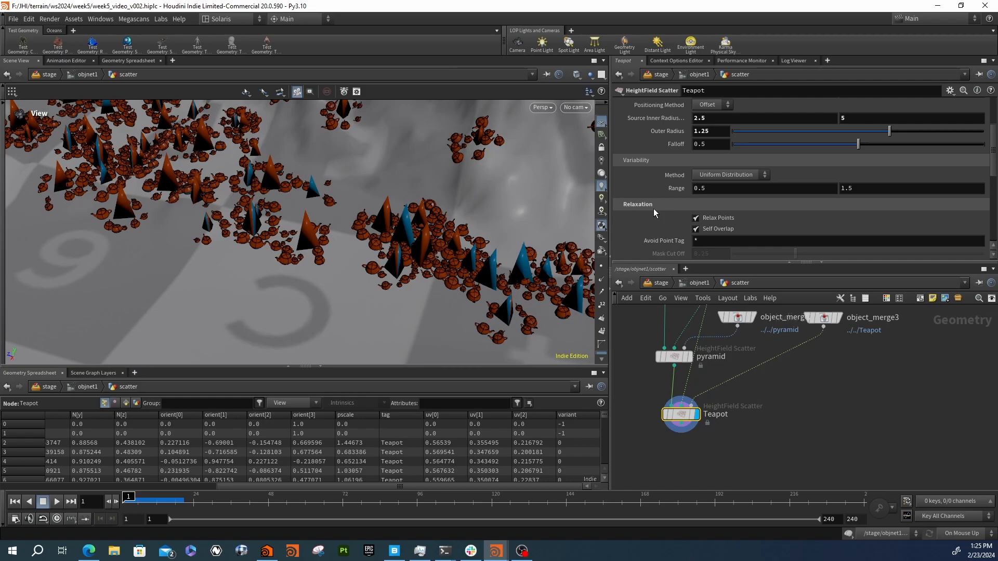
pyautogui.scroll(-2, 476, 225)
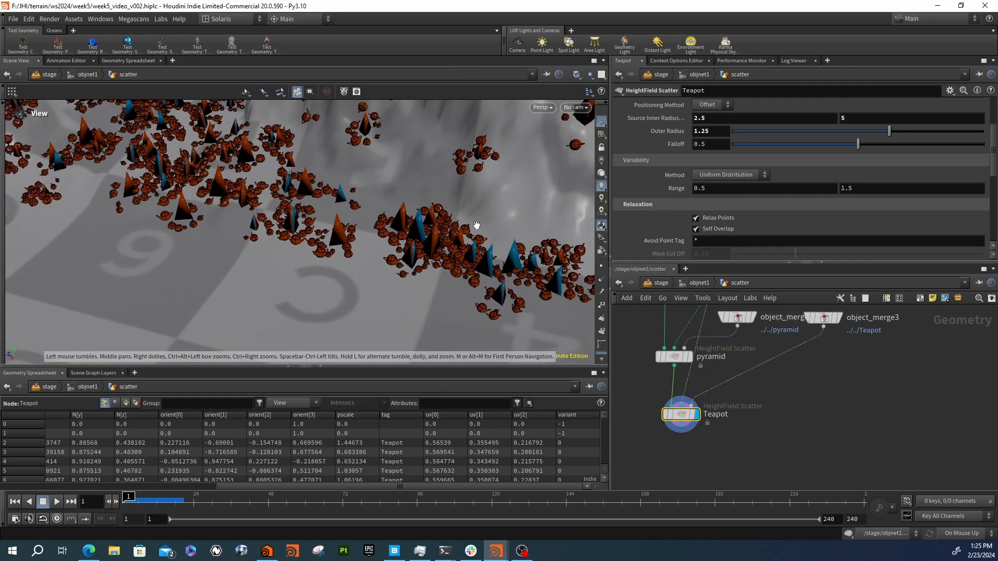
pyautogui.scroll(-3, 477, 203)
pyautogui.scroll(-1, 382, 140)
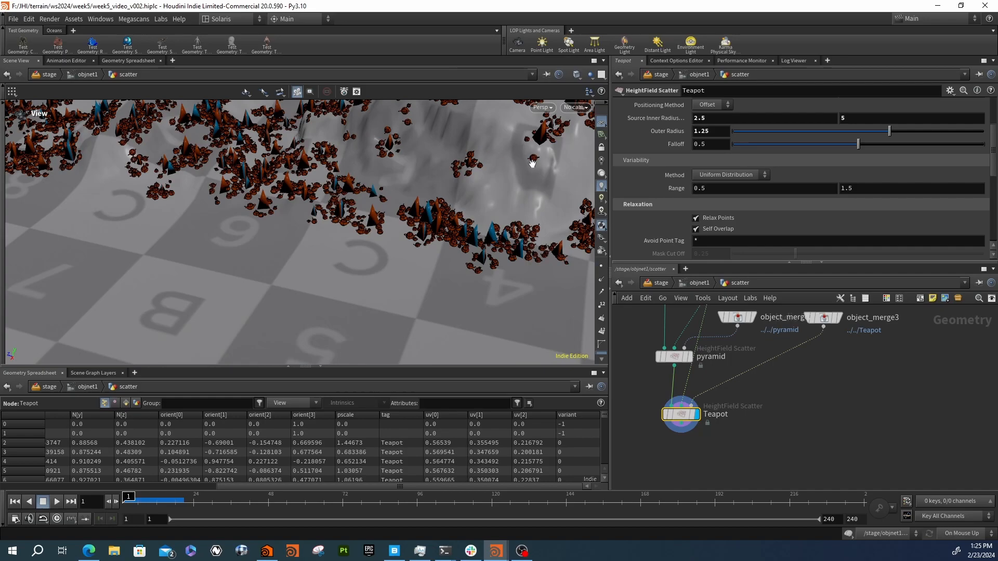
# - Set the Teapot node's Scatter Method to By Coverage using Mask Layer, and inspect the teapots covering the masked slopes up close
pyautogui.scroll(4, 681, 190)
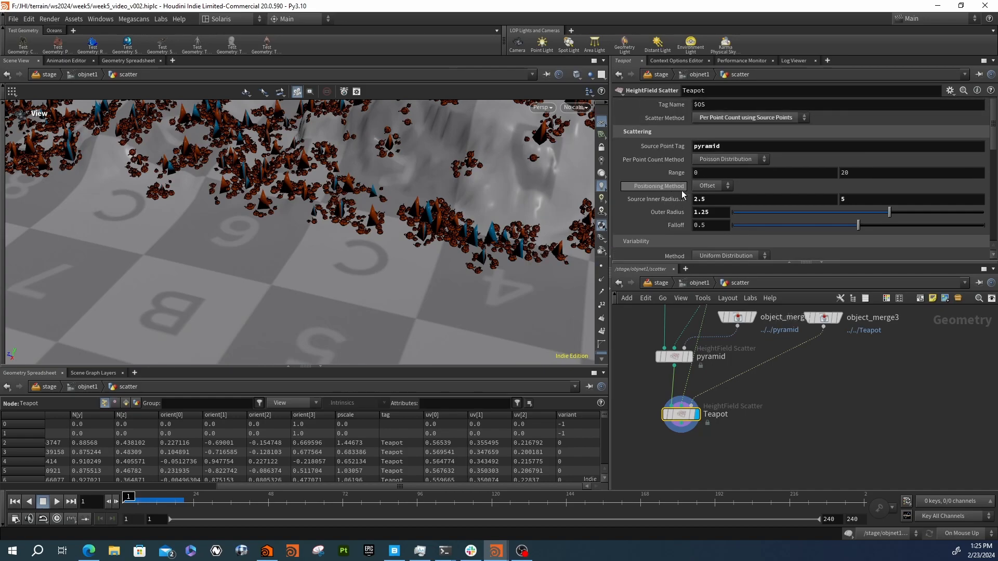
pyautogui.click(725, 118)
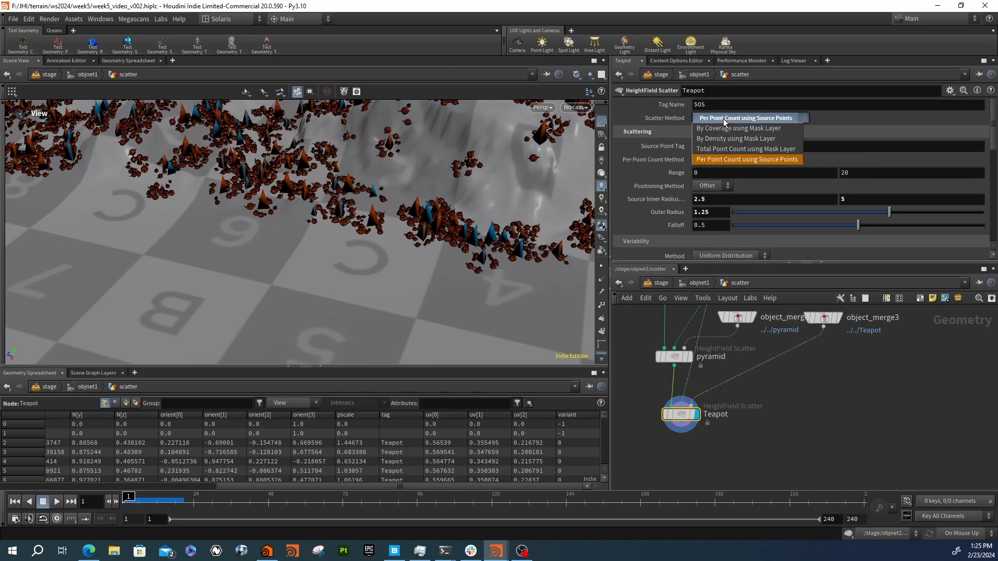
pyautogui.click(722, 128)
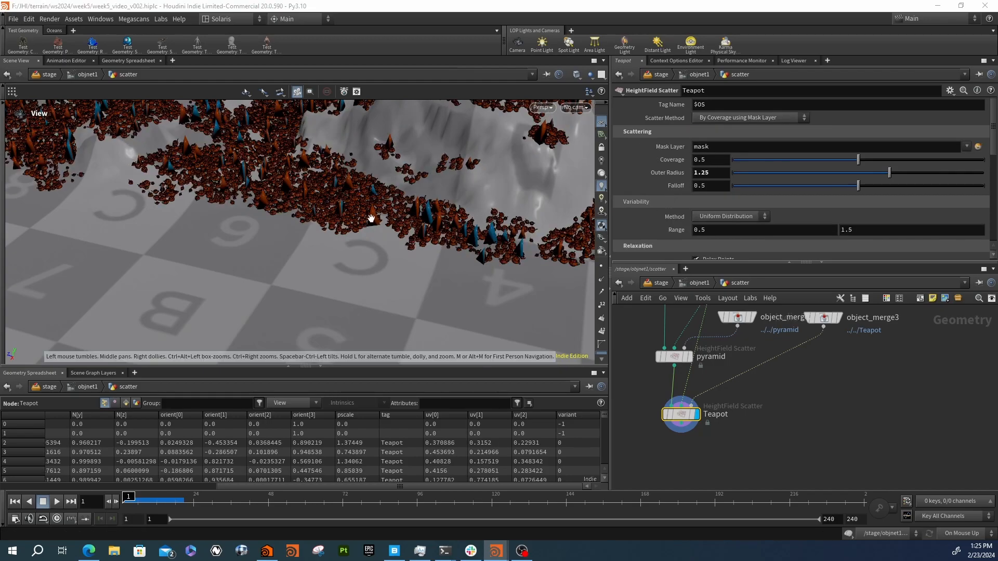
pyautogui.moveTo(376, 232); pyautogui.dragTo(383, 189)
pyautogui.moveTo(382, 188); pyautogui.dragTo(382, 187, button='middle')
pyautogui.moveTo(368, 219); pyautogui.dragTo(499, 209, button='right')
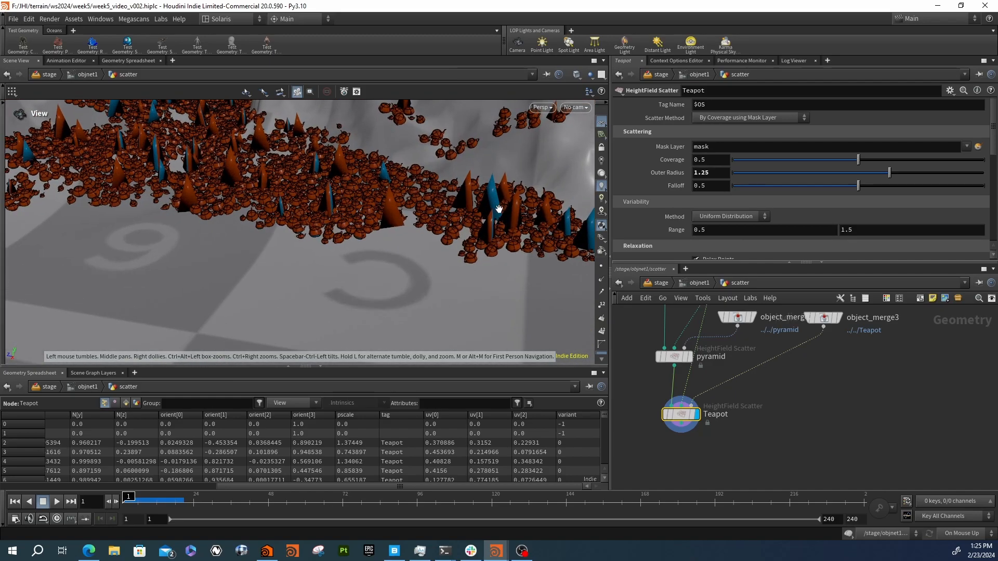
pyautogui.moveTo(389, 219); pyautogui.dragTo(458, 213, button='right')
# - Toggle Keep Incoming Scatter Points off and back on for the Teapot node to compare the scatter with and without pyramids
pyautogui.scroll(-4, 678, 201)
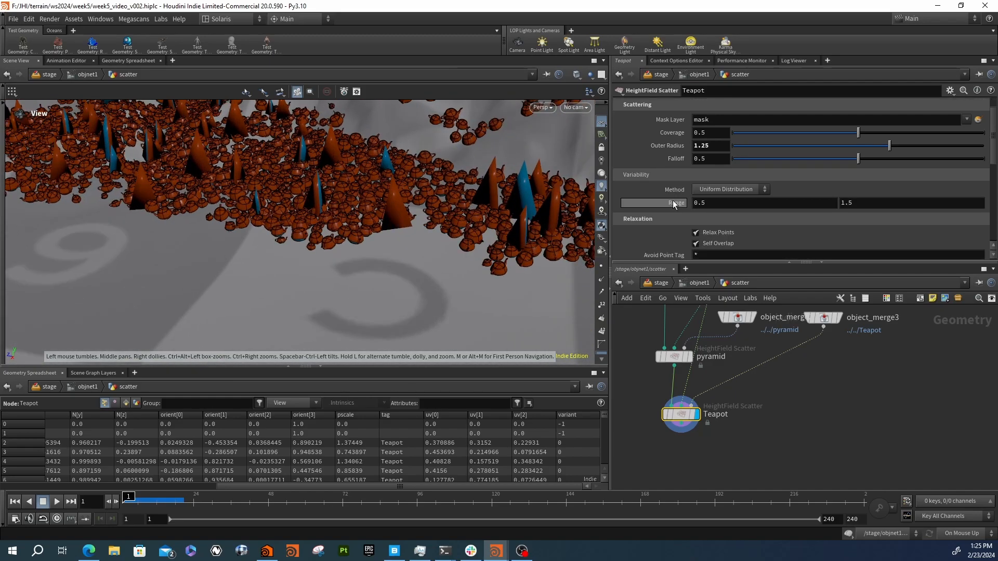
pyautogui.scroll(-6, 673, 201)
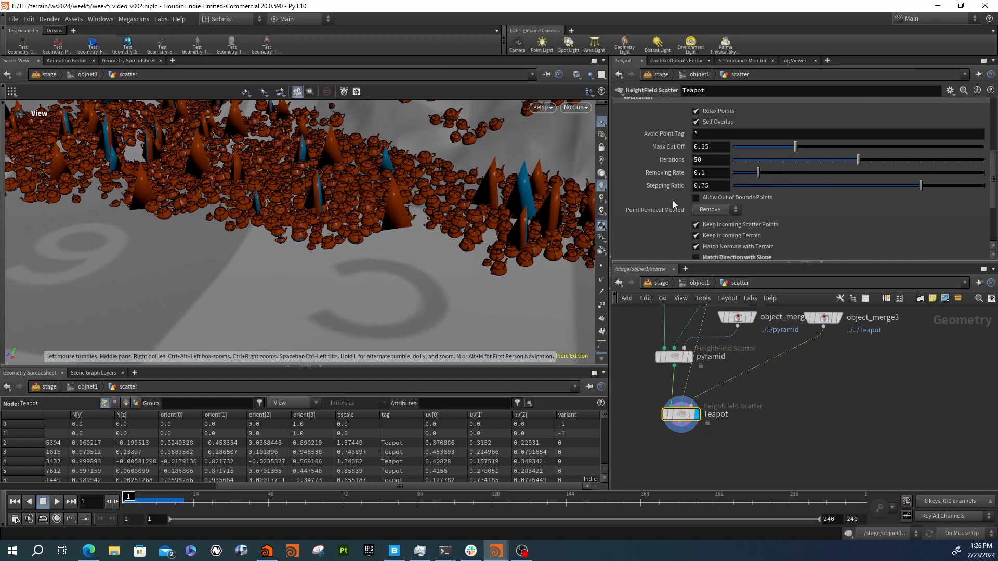
pyautogui.scroll(-3, 673, 201)
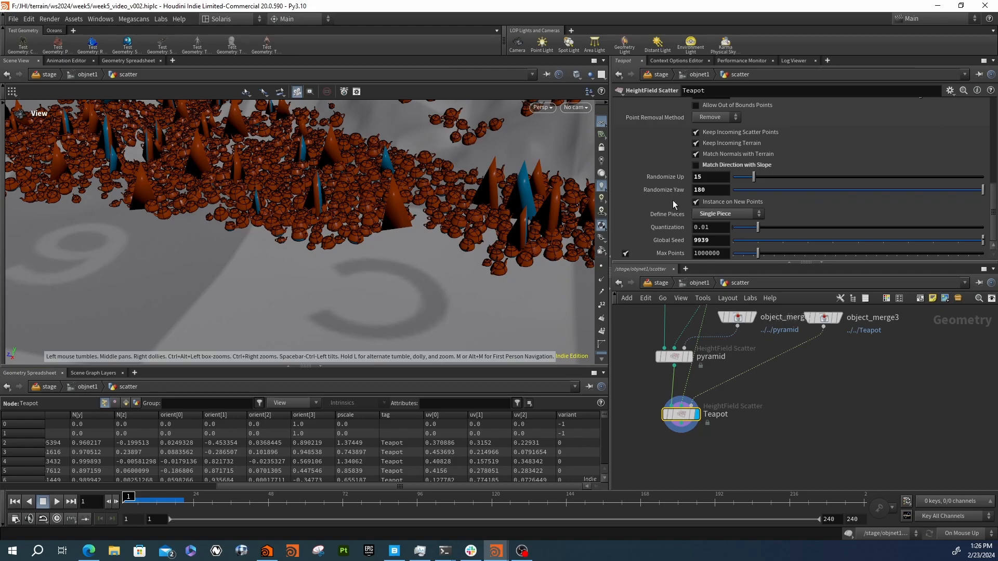
pyautogui.click(696, 133)
pyautogui.click(696, 133)
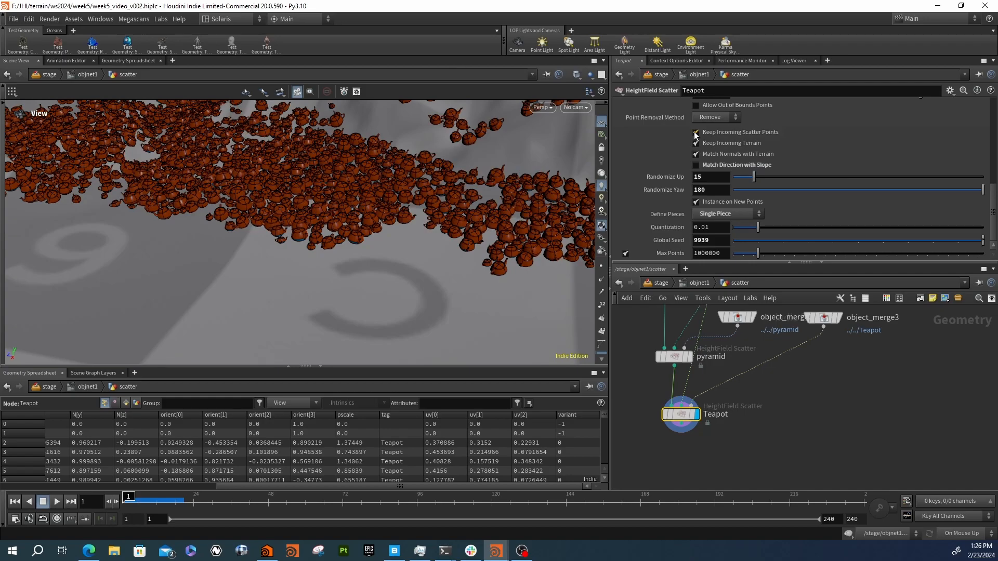
pyautogui.click(695, 134)
pyautogui.click(696, 133)
pyautogui.click(695, 133)
pyautogui.click(696, 133)
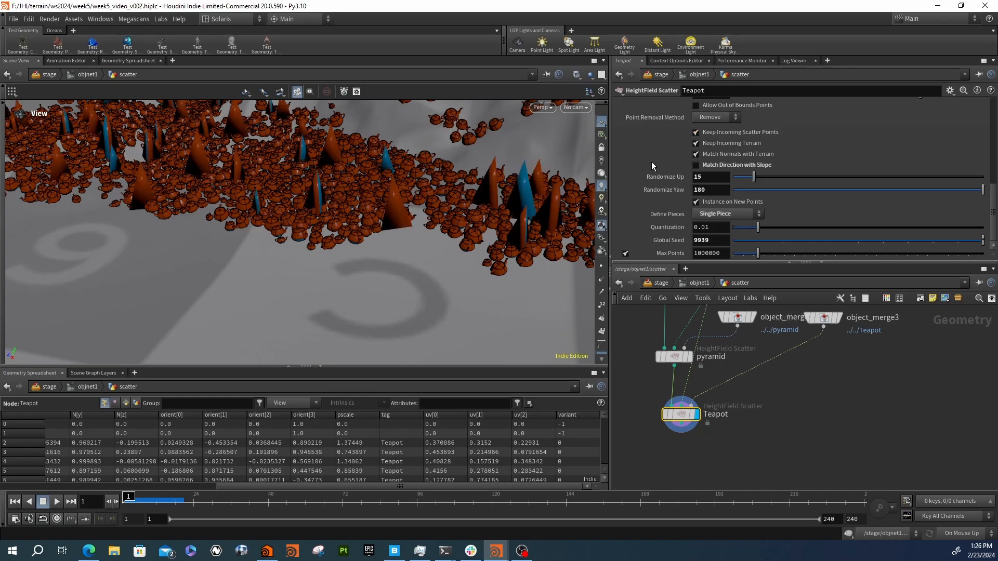
# - Review the Teapot node's coverage and relaxation settings, and inspect the whole scatter from a low angle
pyautogui.scroll(5, 651, 161)
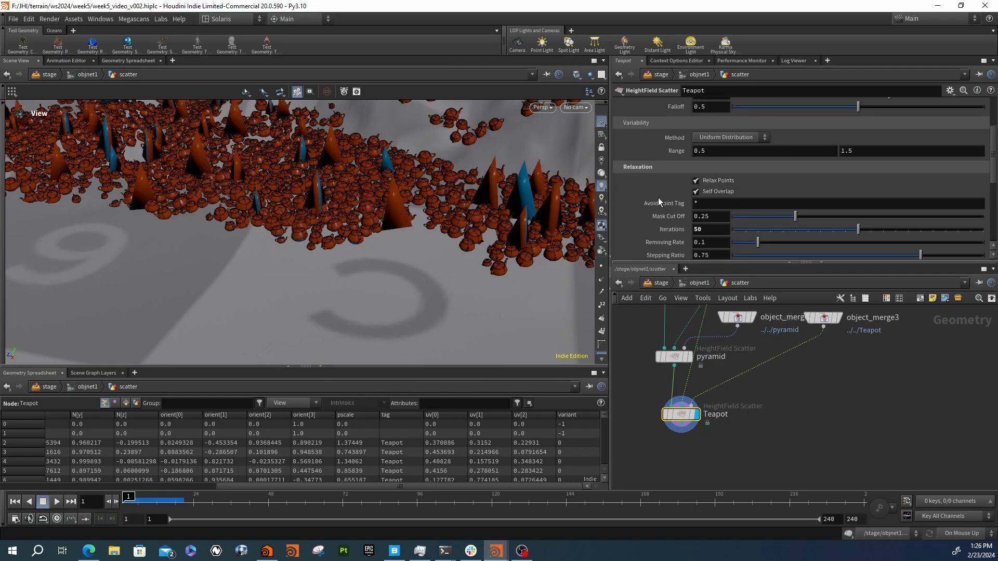
pyautogui.scroll(3, 659, 199)
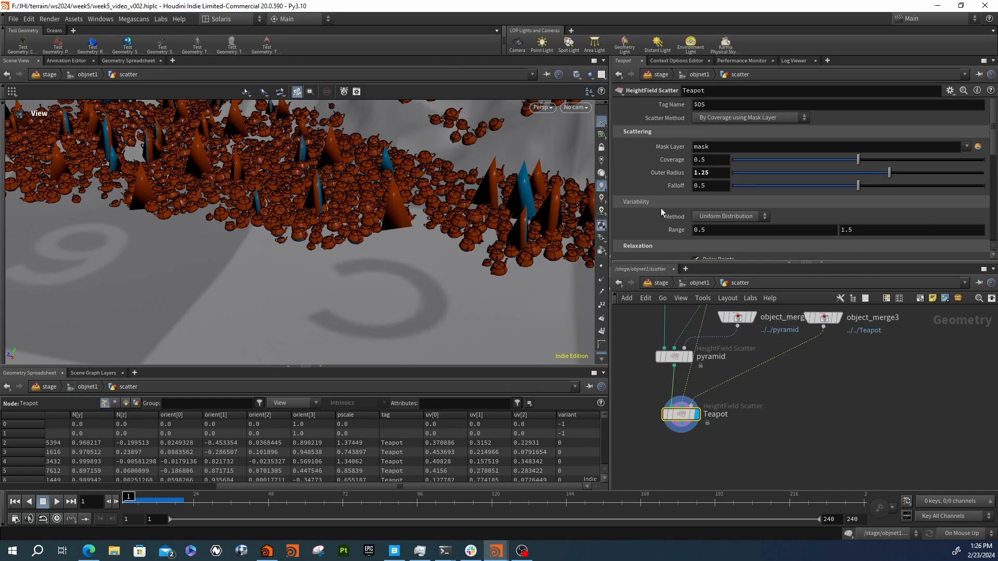
pyautogui.scroll(-3, 661, 208)
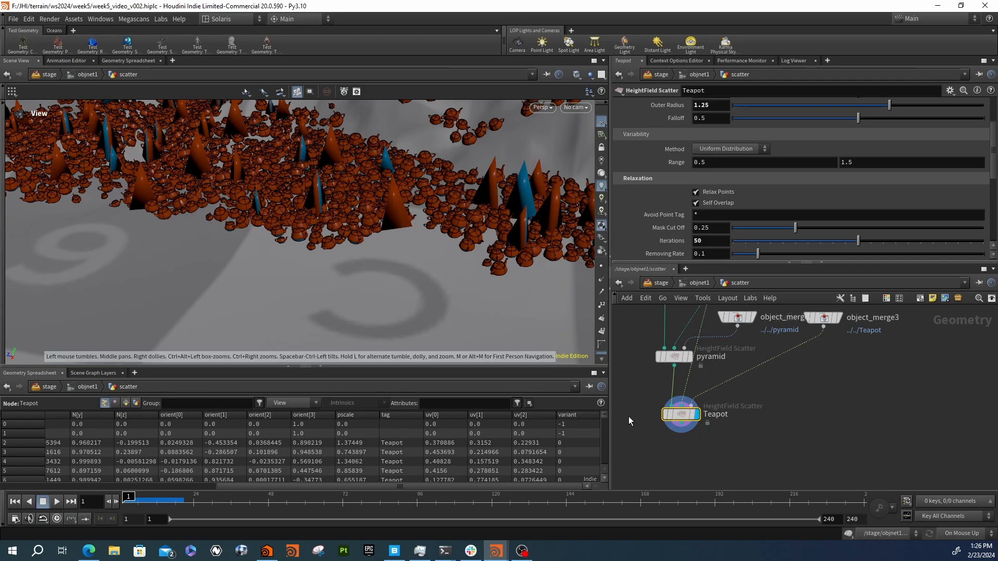
pyautogui.moveTo(638, 374); pyautogui.dragTo(693, 356, button='middle')
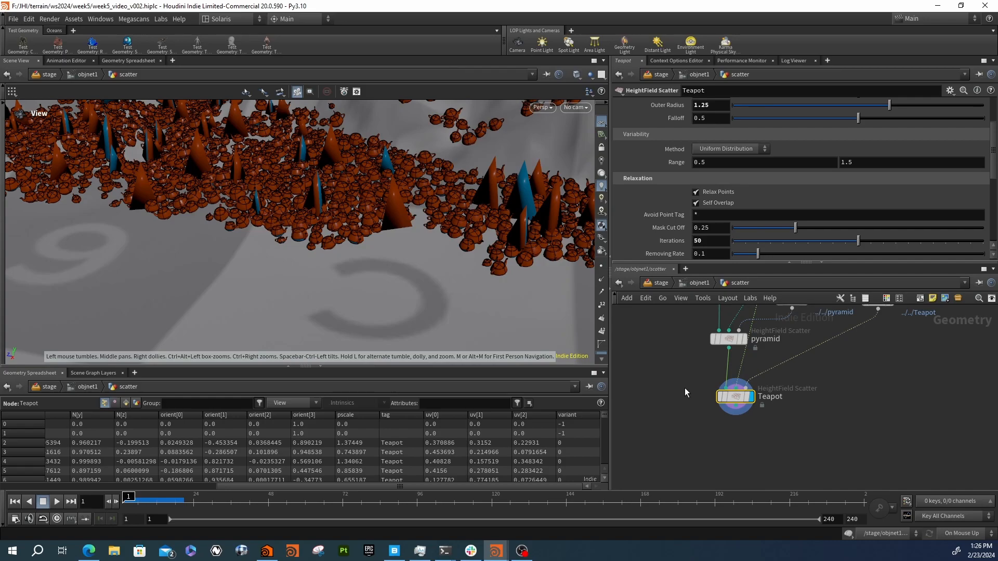
pyautogui.moveTo(449, 241); pyautogui.dragTo(415, 228)
# - Add an Output node below the Teapot node and connect it to the scatter result
pyautogui.moveTo(753, 429); pyautogui.dragTo(702, 415, button='middle')
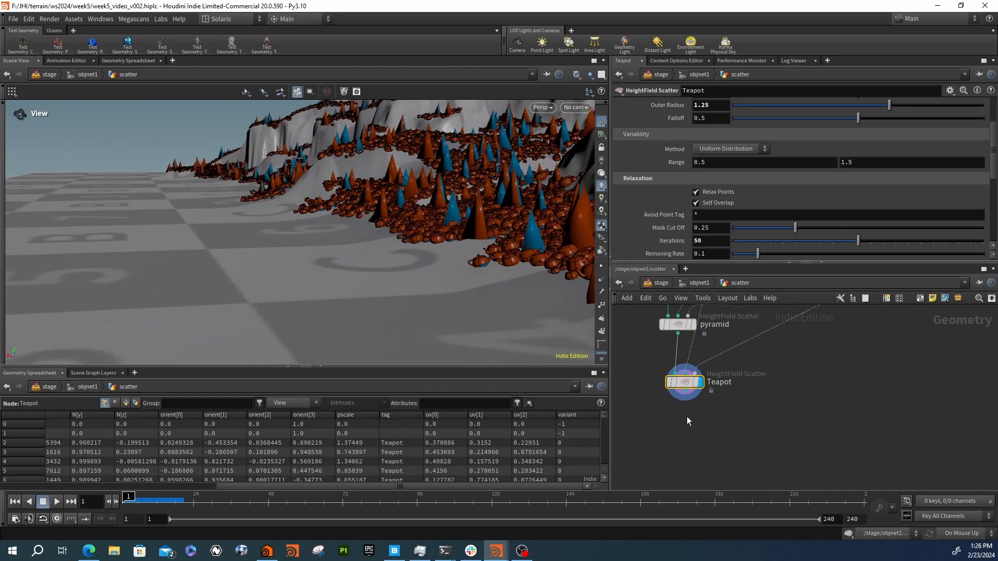
pyautogui.press('Tab')
pyautogui.write('ou')
pyautogui.press('Return')
pyautogui.click(678, 455)
# - Rename the new Output node to PTS_hf_scatter and align it beneath the Teapot node
pyautogui.doubleClick(703, 455)
pyautogui.write('pyramids')
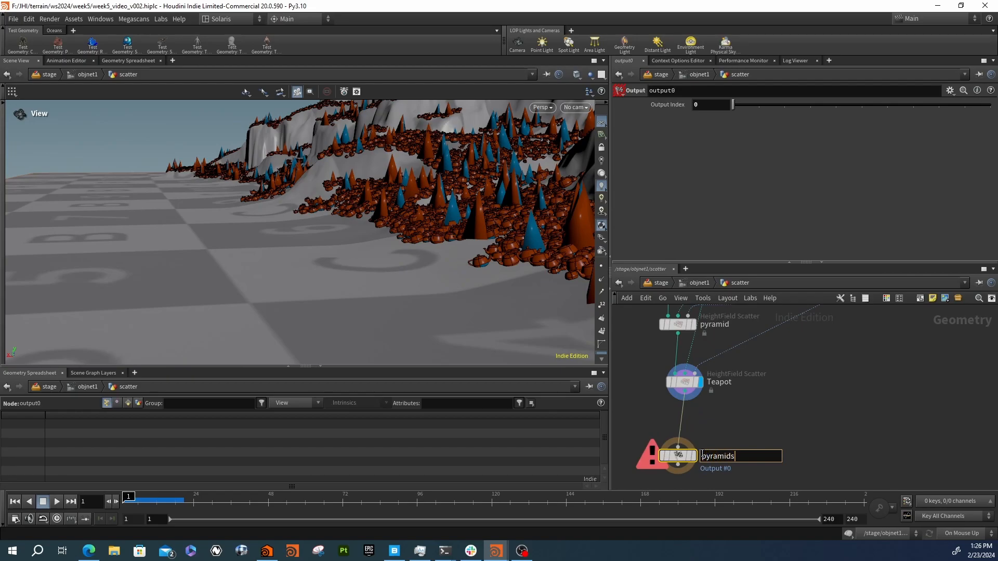
pyautogui.press('BackSpace')
pyautogui.press('BackSpace')
pyautogui.press('BackSpace')
pyautogui.press('BackSpace')
pyautogui.press('BackSpace')
pyautogui.press('BackSpace')
pyautogui.press('BackSpace')
pyautogui.write('pTS_hf_scatter')
pyautogui.press('Return')
pyautogui.moveTo(681, 457); pyautogui.dragTo(688, 468)
pyautogui.moveTo(726, 438); pyautogui.dragTo(732, 384, button='middle')
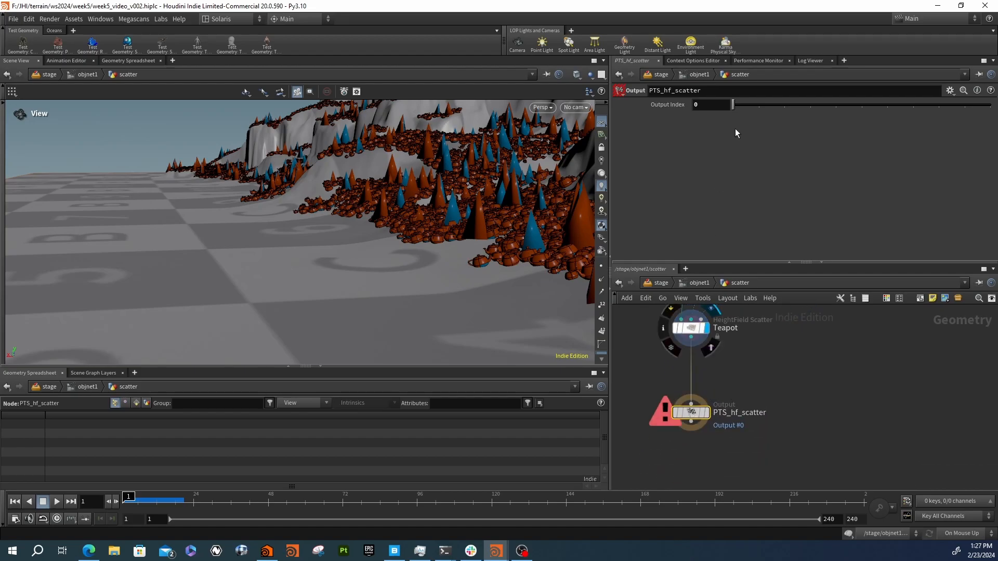
# - Set the Output Index of PTS_hf_scatter to 3 and move the node further down to make room above it
pyautogui.moveTo(785, 104); pyautogui.dragTo(809, 105)
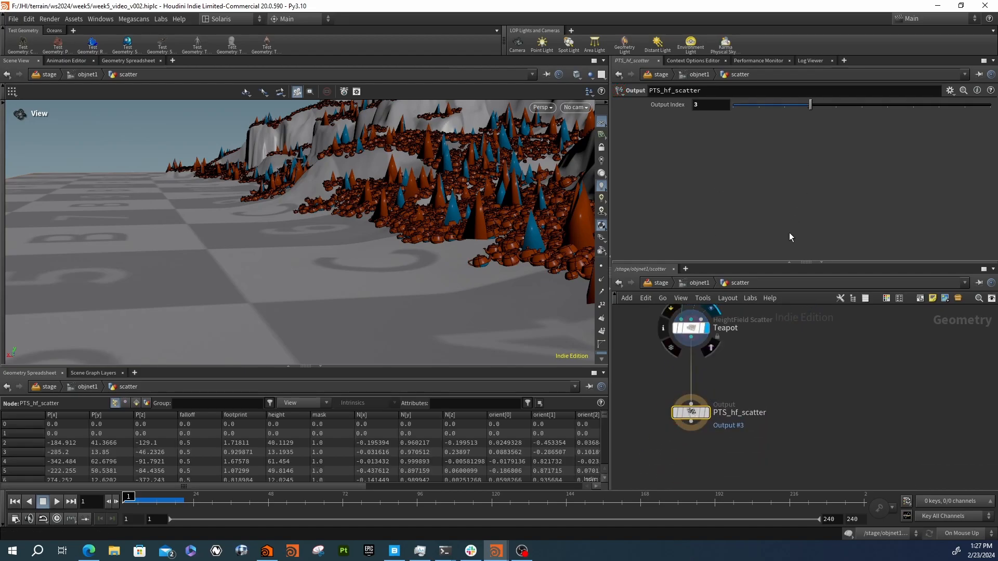
pyautogui.moveTo(691, 413); pyautogui.dragTo(691, 438)
pyautogui.moveTo(744, 395); pyautogui.dragTo(709, 387, button='middle')
# - Examine the point attributes and the node info of PTS_hf_scatter to see which geometry and volumes it carries
pyautogui.moveTo(361, 486); pyautogui.dragTo(585, 476)
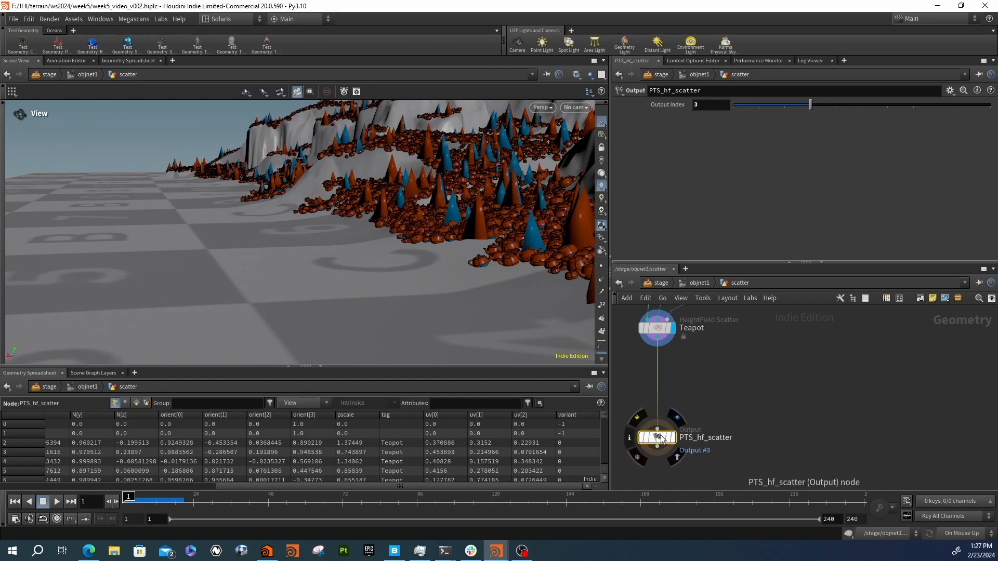
pyautogui.click(624, 435)
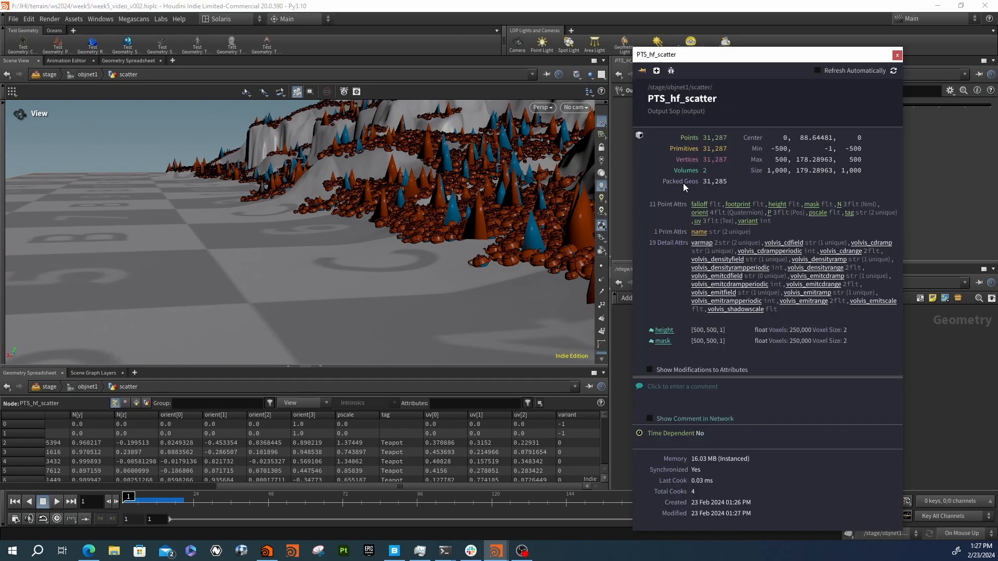
pyautogui.click(897, 55)
# - Insert a Delete node between the Teapot node and PTS_hf_scatter, and display its result
pyautogui.press('Tab')
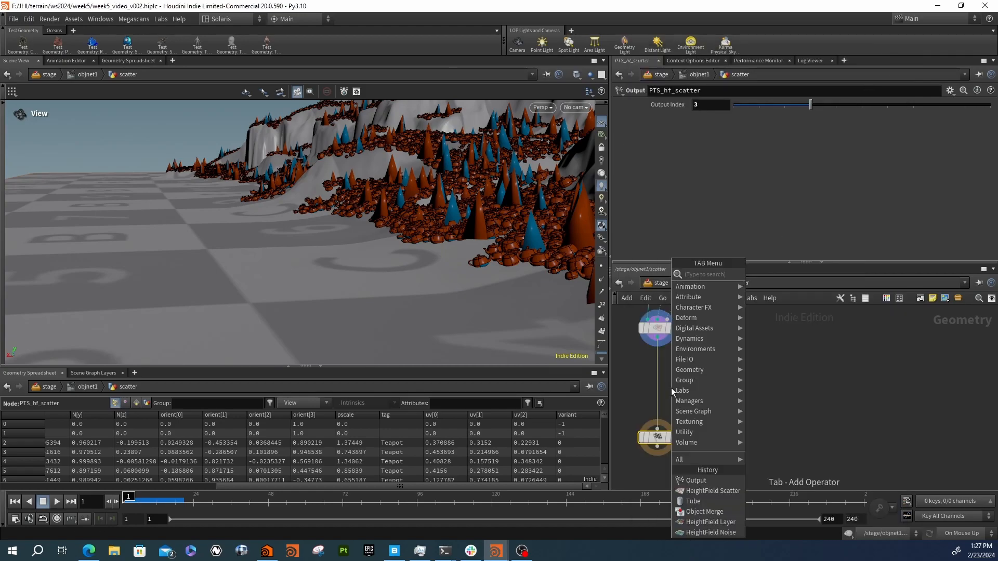
pyautogui.write('del')
pyautogui.press('Return')
pyautogui.click(672, 387)
pyautogui.moveTo(671, 387); pyautogui.dragTo(659, 366)
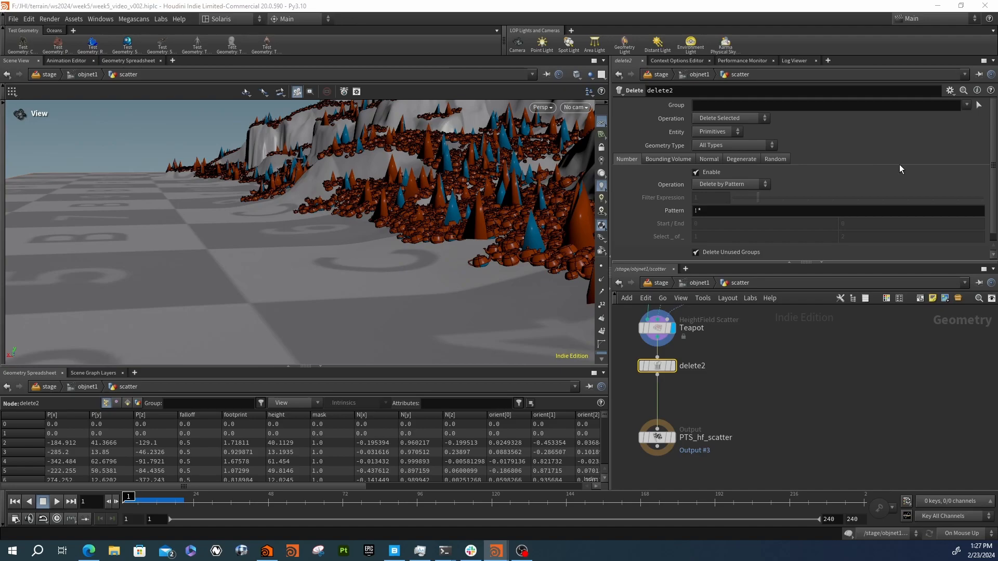
pyautogui.press('r')
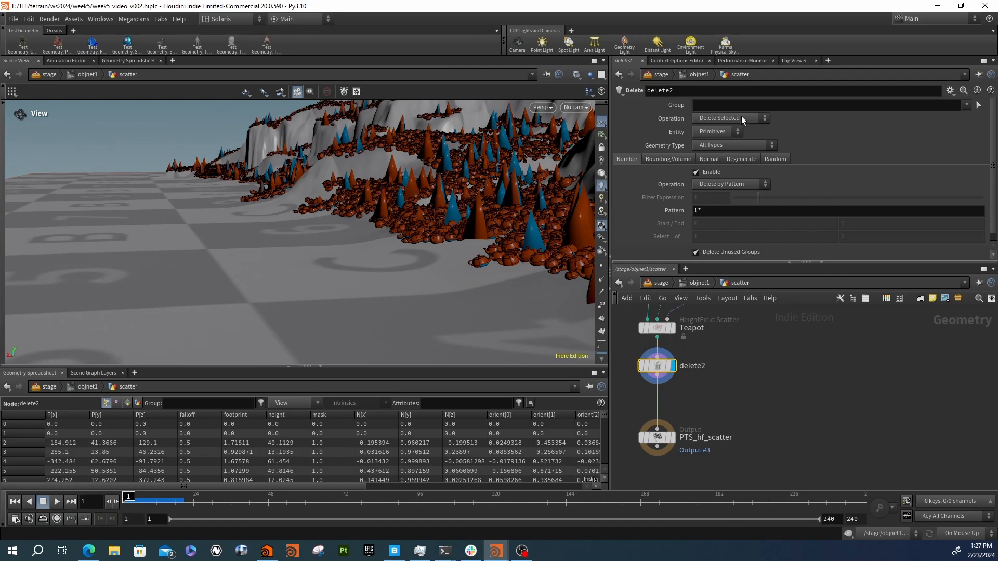
pyautogui.click(968, 104)
pyautogui.click(975, 127)
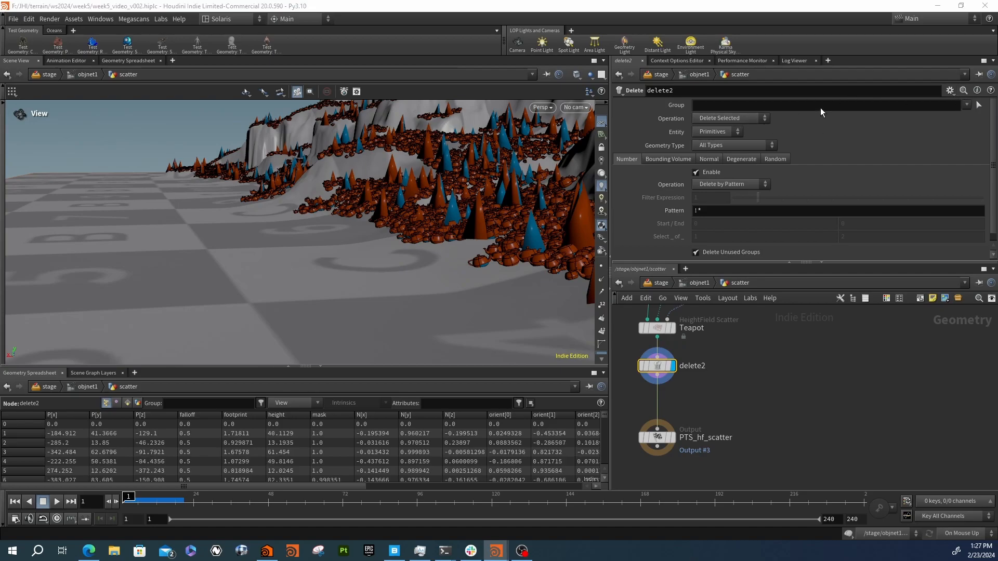
pyautogui.click(967, 106)
pyautogui.click(973, 137)
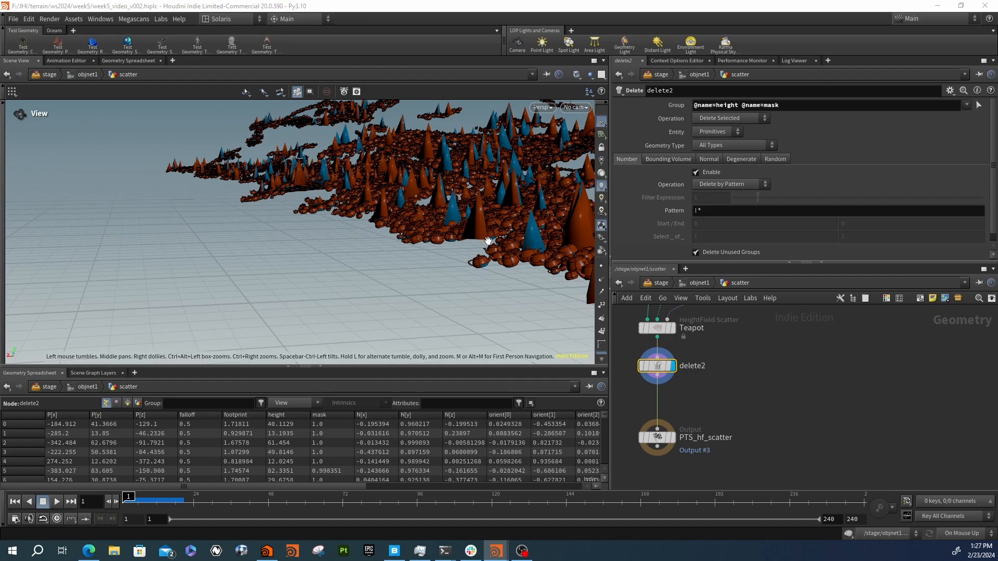
pyautogui.click(631, 366)
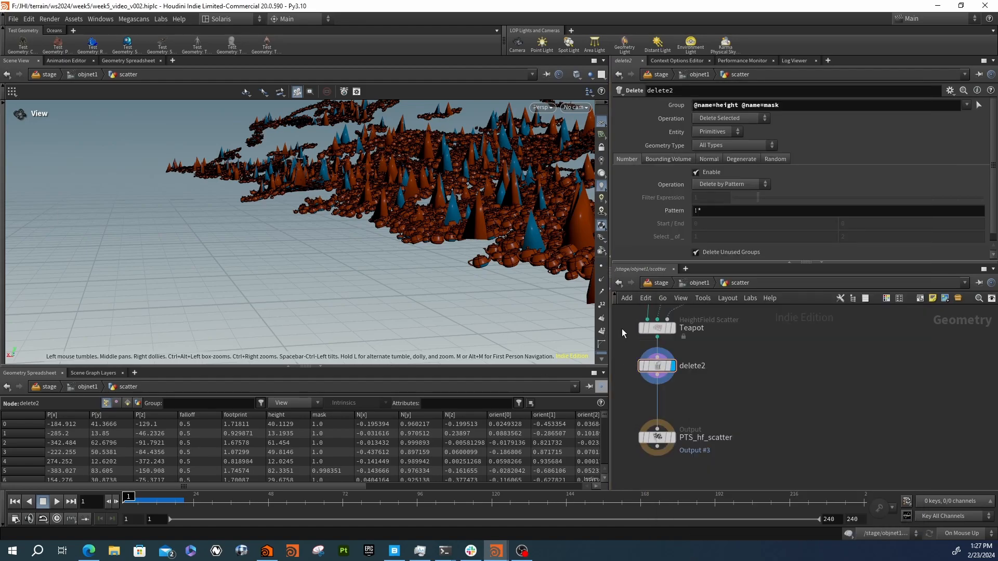
pyautogui.scroll(-3, 697, 399)
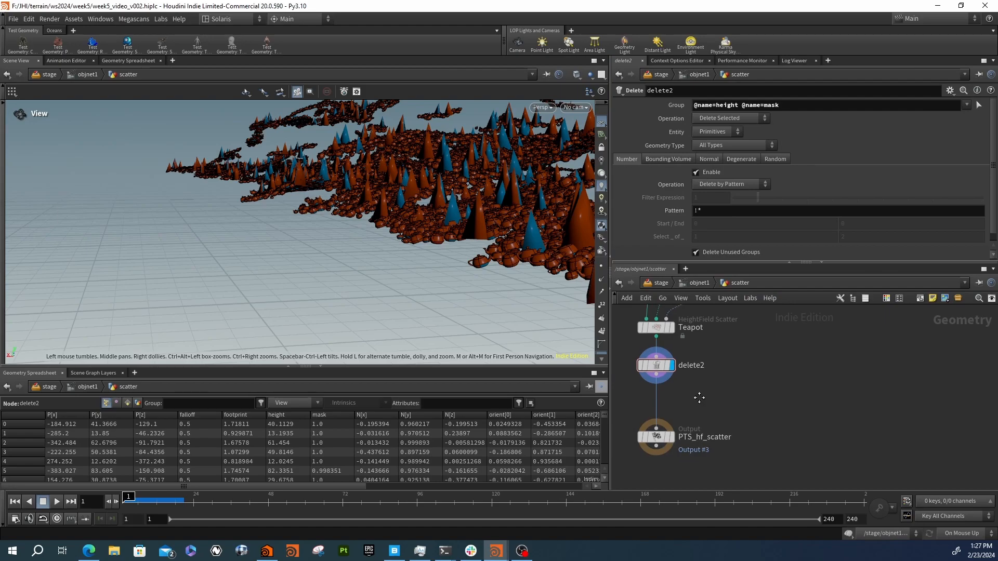
# - Examine the settings of the Delete node under Teapot and of the earlier delete1 node above split1
pyautogui.scroll(-1, 674, 226)
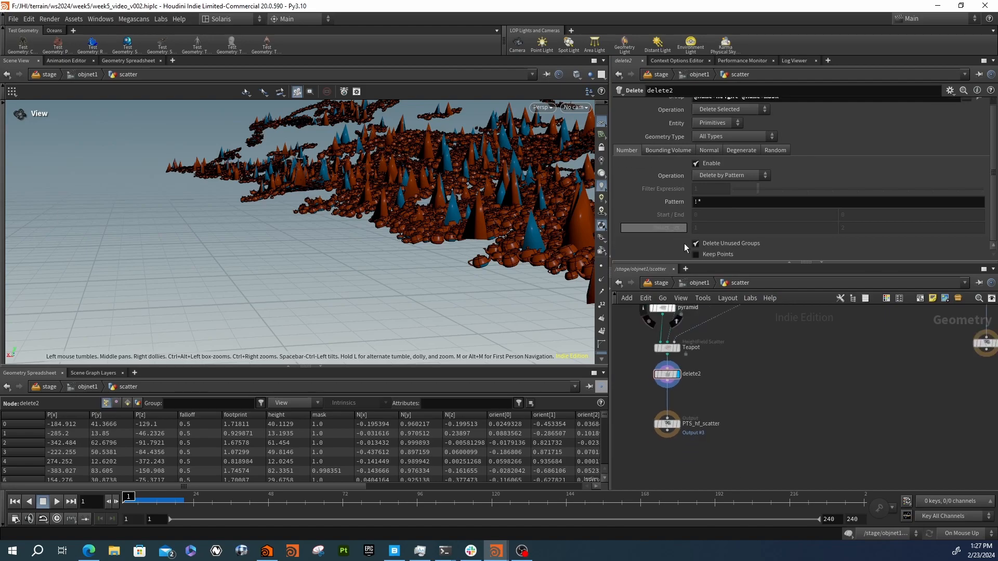
pyautogui.press('Tab')
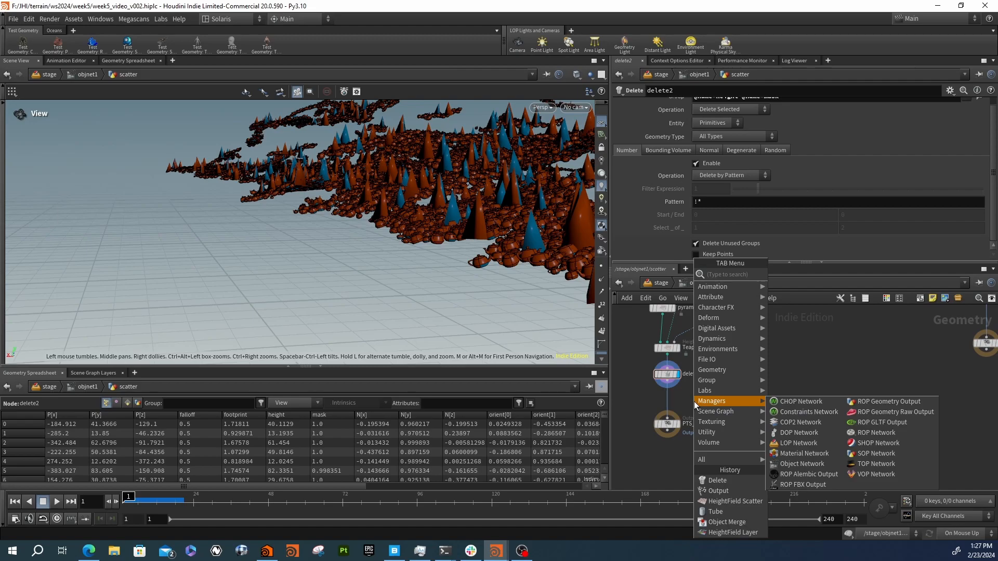
pyautogui.click(650, 398)
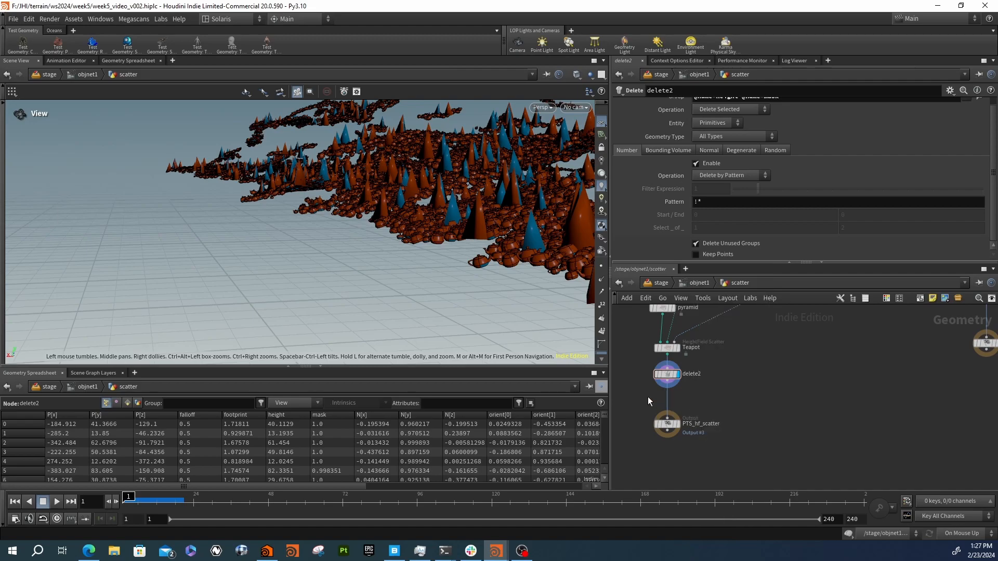
pyautogui.scroll(1, 737, 145)
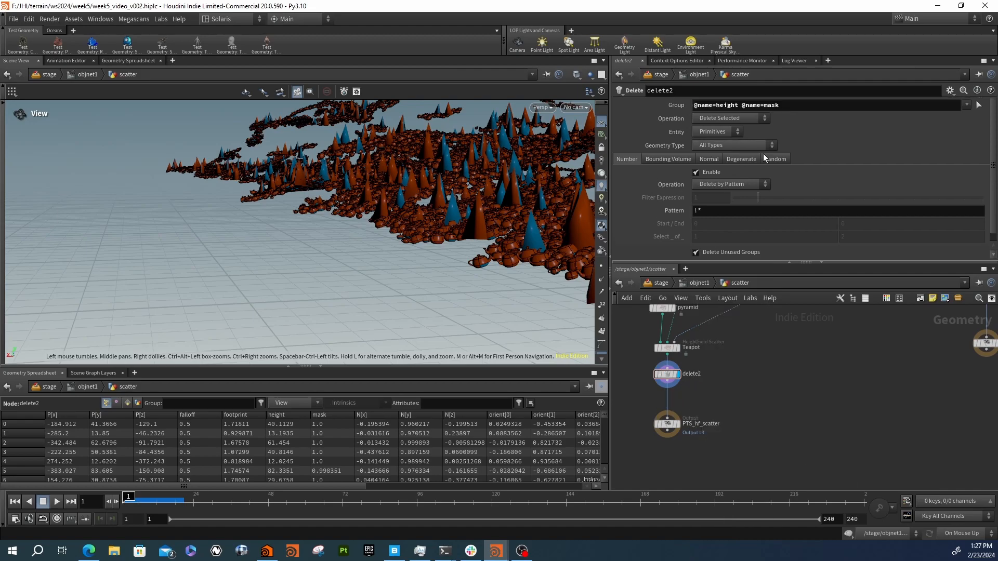
pyautogui.press('h')
pyautogui.scroll(4, 682, 346)
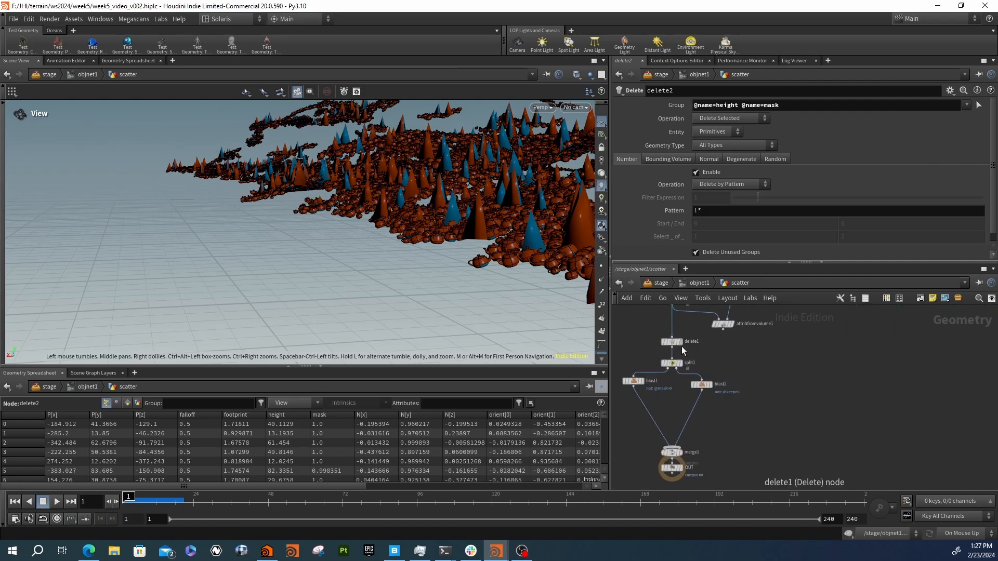
pyautogui.moveTo(698, 348); pyautogui.dragTo(703, 350)
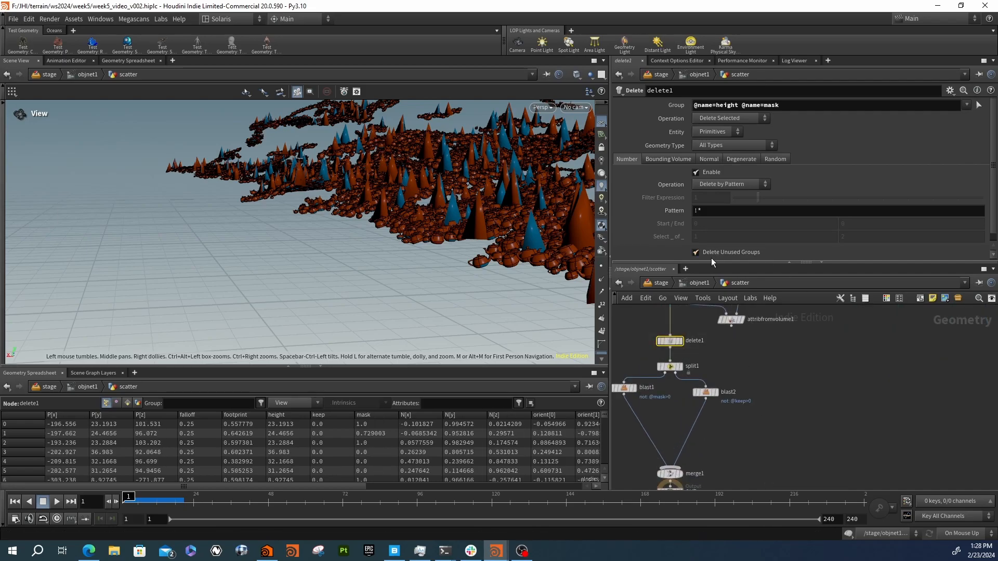
pyautogui.scroll(-1, 649, 237)
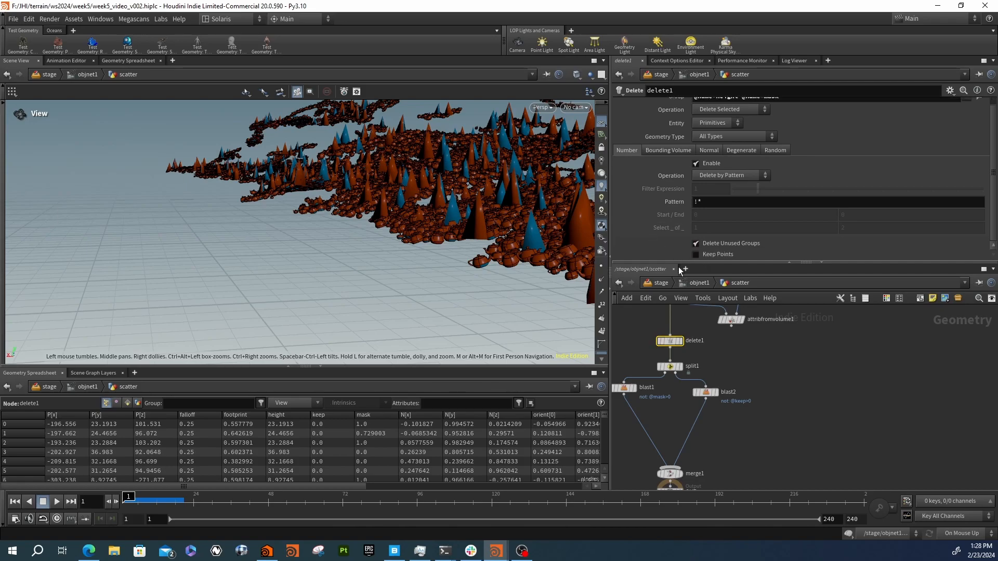
# - Insert a second Delete node between delete2 and PTS_hf_scatter
pyautogui.moveTo(804, 411); pyautogui.dragTo(668, 363, button='middle')
pyautogui.scroll(-5, 668, 363)
pyautogui.moveTo(834, 413); pyautogui.dragTo(778, 427, button='middle')
pyautogui.scroll(5, 796, 385)
pyautogui.moveTo(736, 362); pyautogui.dragTo(750, 439, button='middle')
pyautogui.moveTo(754, 328); pyautogui.dragTo(768, 325)
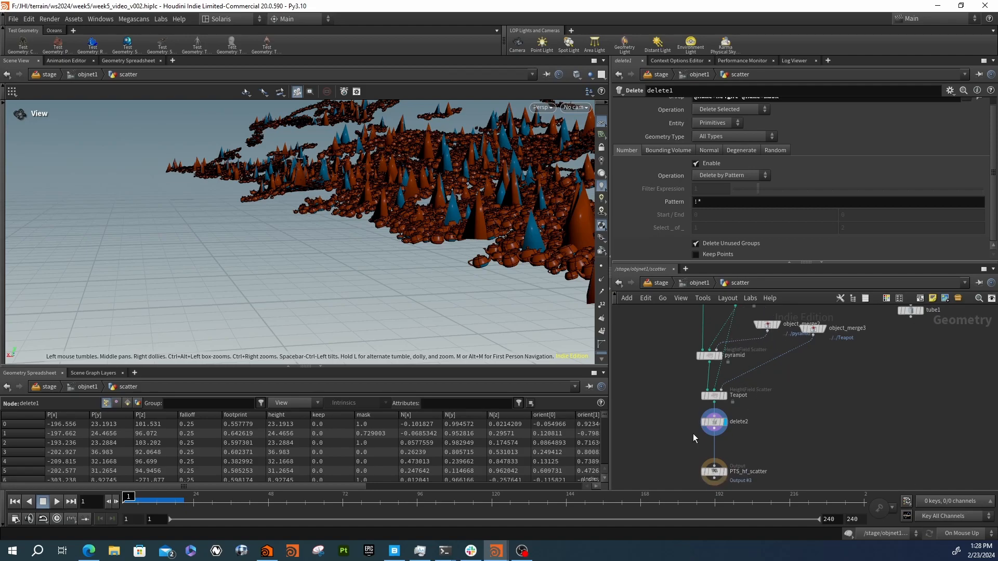
pyautogui.moveTo(721, 442)
pyautogui.mouseDown(button='middle')
pyautogui.moveTo(759, 404)
pyautogui.moveTo(739, 434)
pyautogui.mouseUp(button='middle')
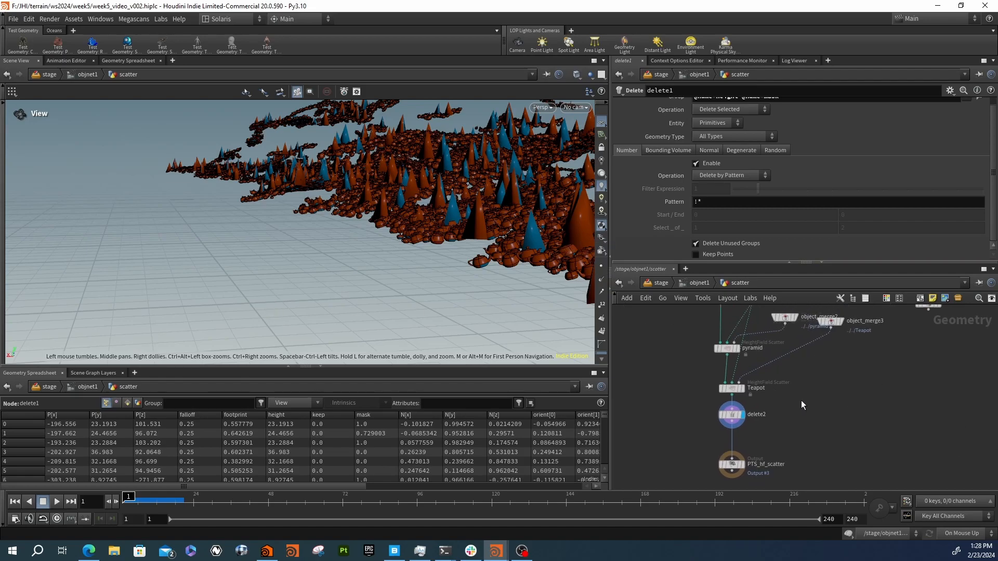
pyautogui.moveTo(801, 402); pyautogui.dragTo(770, 417, button='middle')
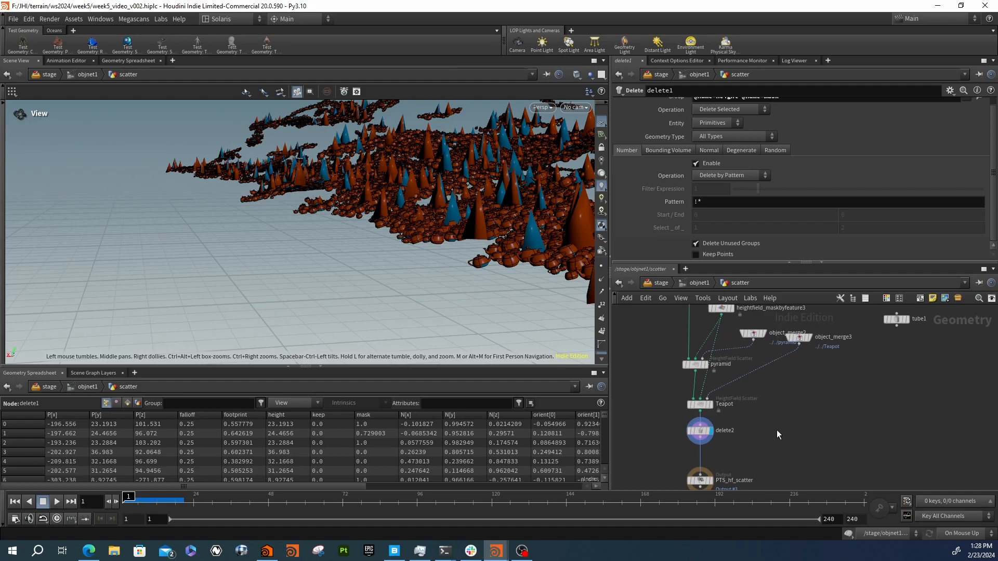
pyautogui.moveTo(713, 452); pyautogui.dragTo(716, 421, button='middle')
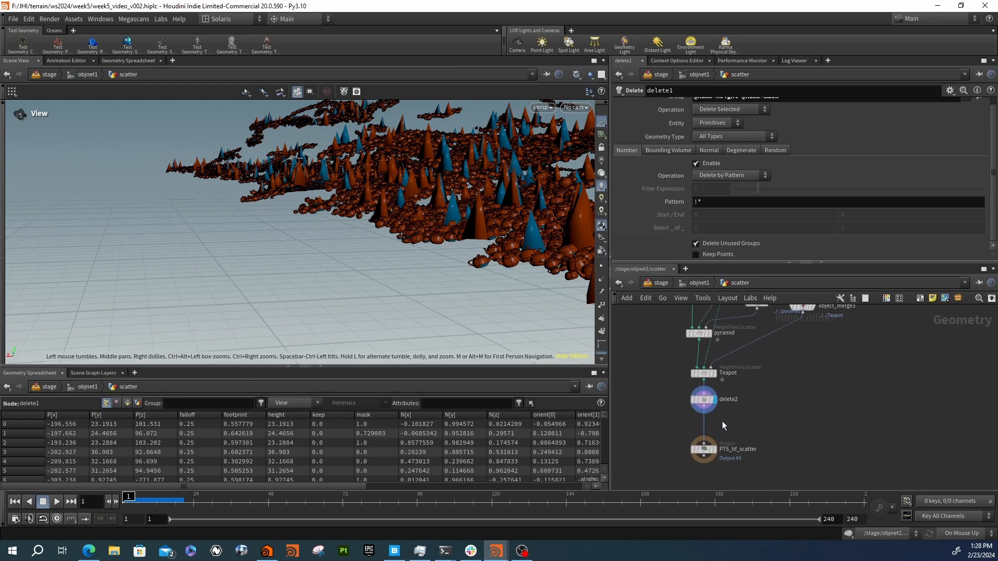
pyautogui.moveTo(707, 405)
pyautogui.moveTo(707, 405)
pyautogui.mouseDown()
pyautogui.moveTo(699, 420)
pyautogui.moveTo(699, 405)
pyautogui.mouseUp()
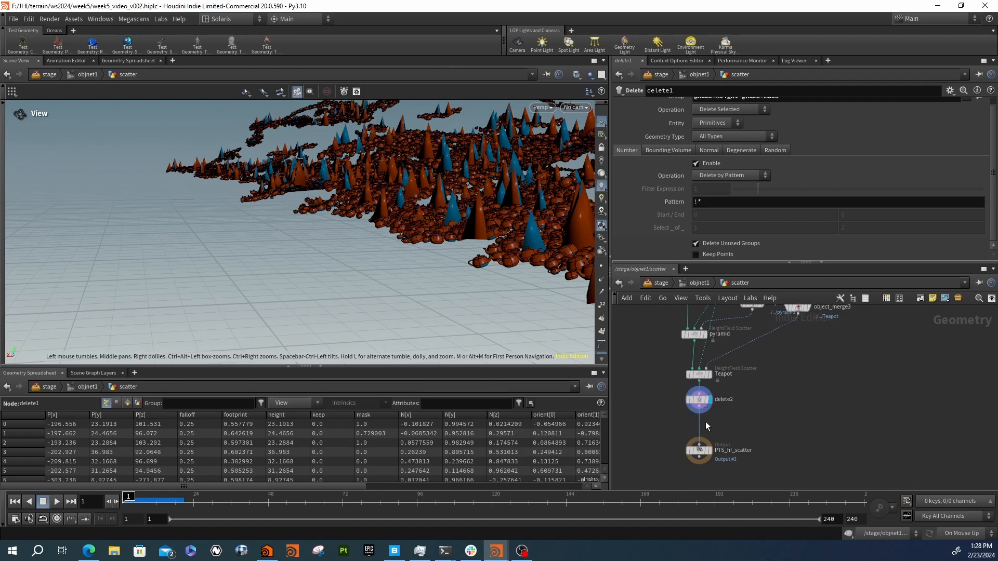
pyautogui.press('Tab')
pyautogui.write('delete')
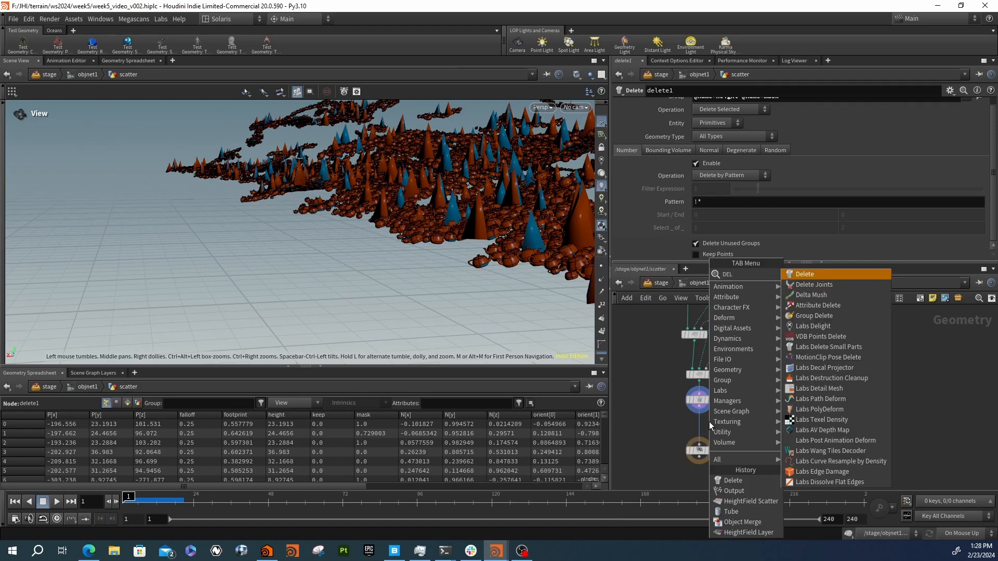
pyautogui.press('Return')
pyautogui.click(710, 425)
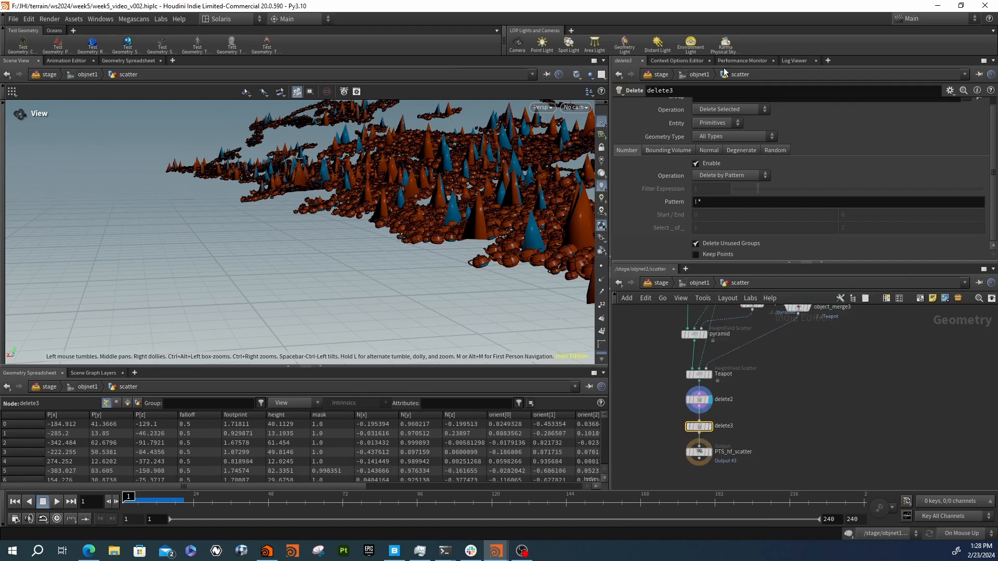
# - Set the second Delete node to Delete Non-Selected with Keep Points enabled, and display its result to inspect the points
pyautogui.click(726, 109)
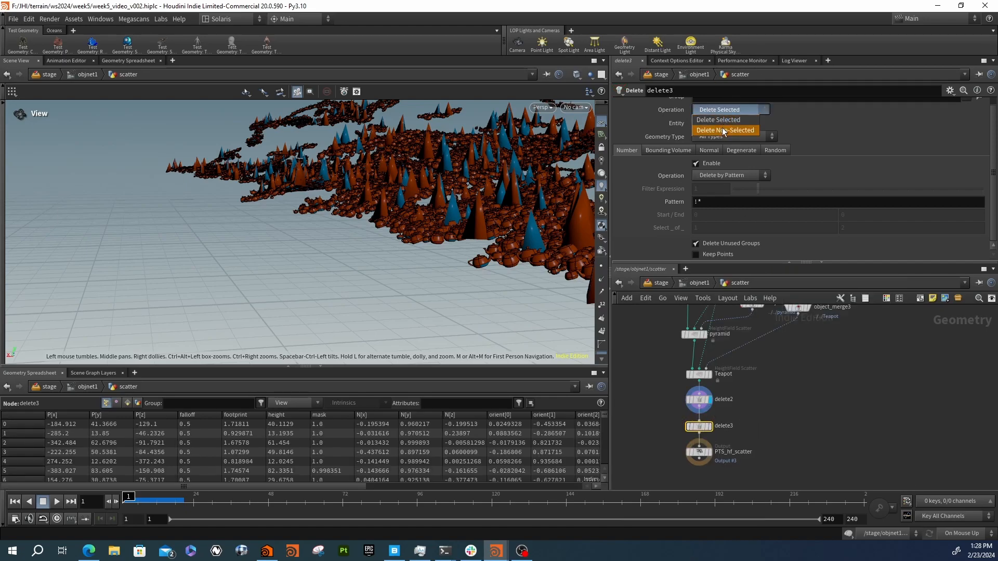
pyautogui.click(723, 130)
pyautogui.click(709, 426)
pyautogui.click(696, 254)
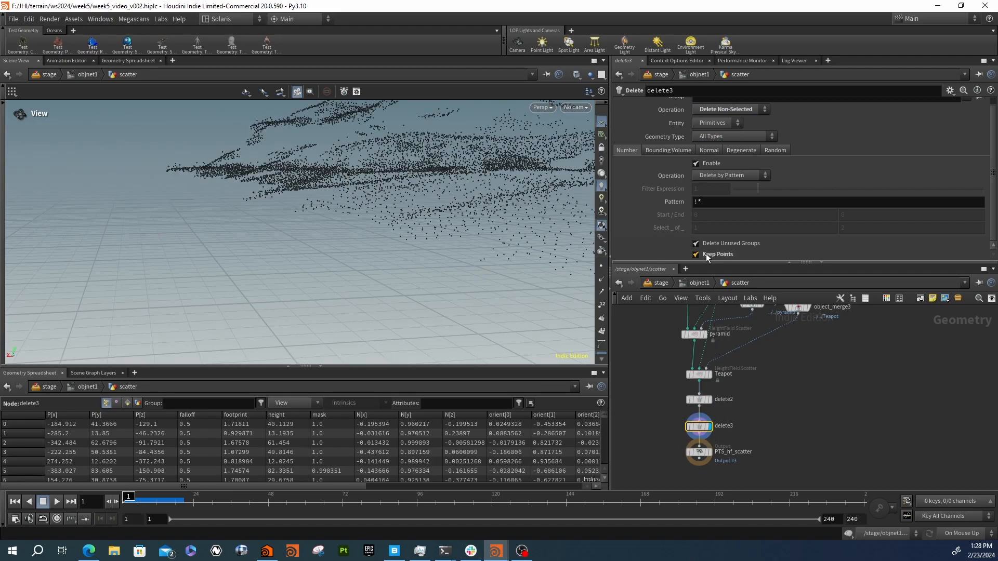
pyautogui.scroll(5, 485, 231)
pyautogui.moveTo(485, 229); pyautogui.dragTo(365, 216)
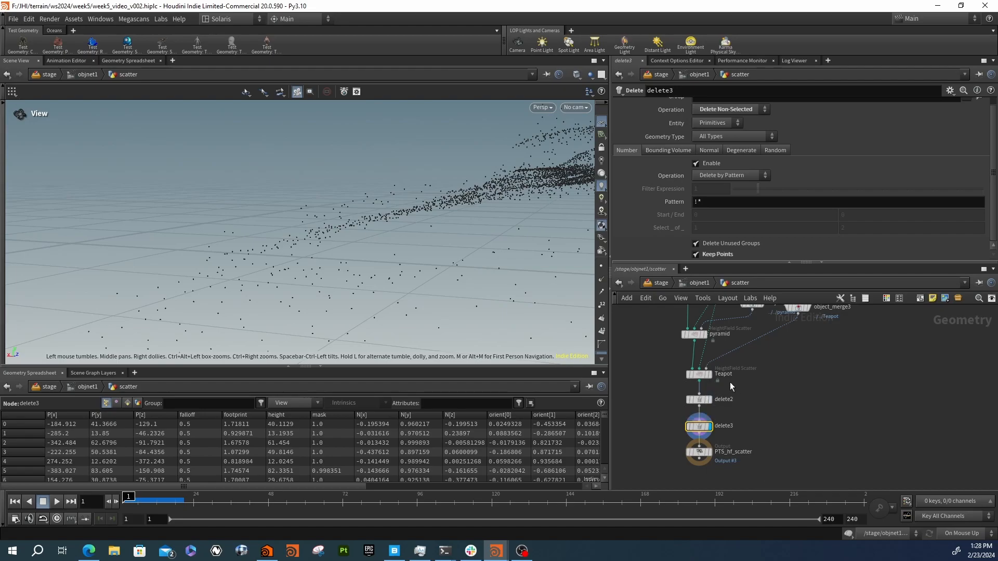
# - Review the scattering settings of the Teapot and pyramid HeightField Scatter nodes
pyautogui.click(703, 378)
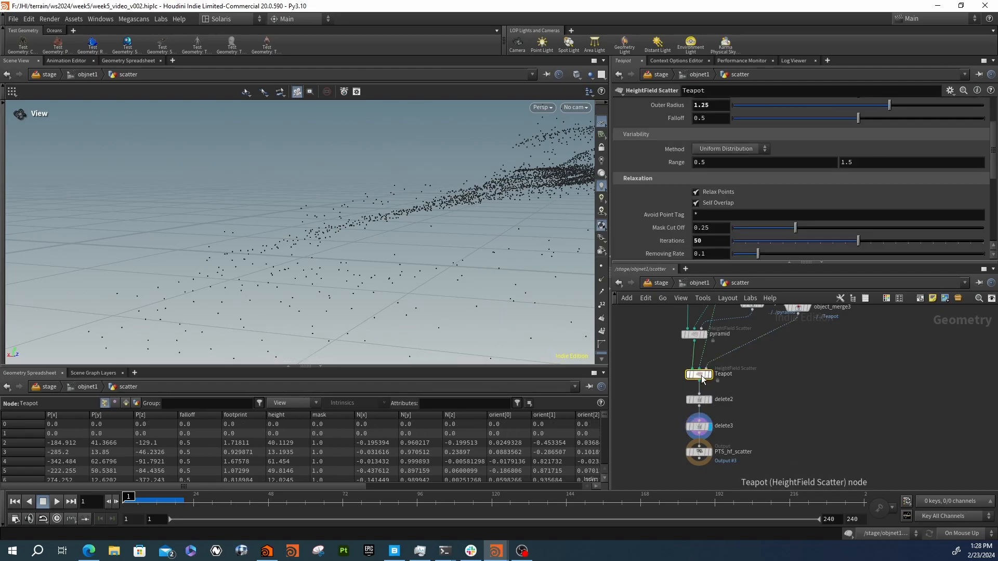
pyautogui.scroll(3, 675, 211)
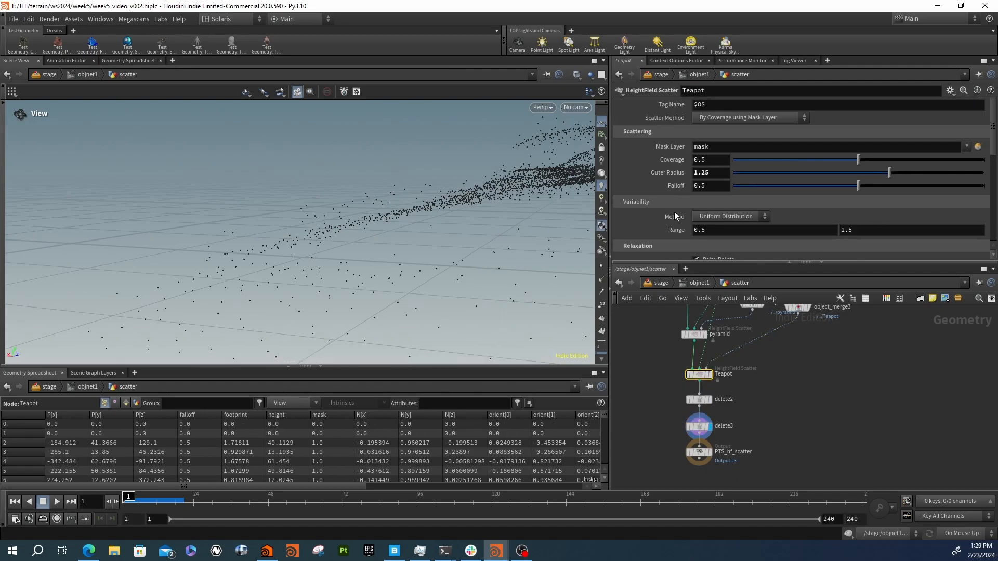
pyautogui.moveTo(702, 379)
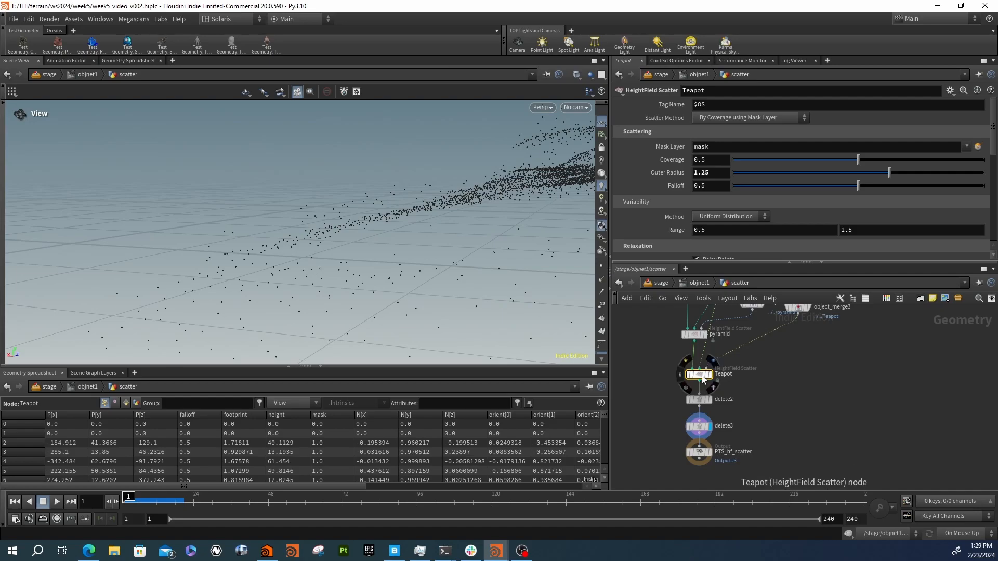
pyautogui.click(694, 334)
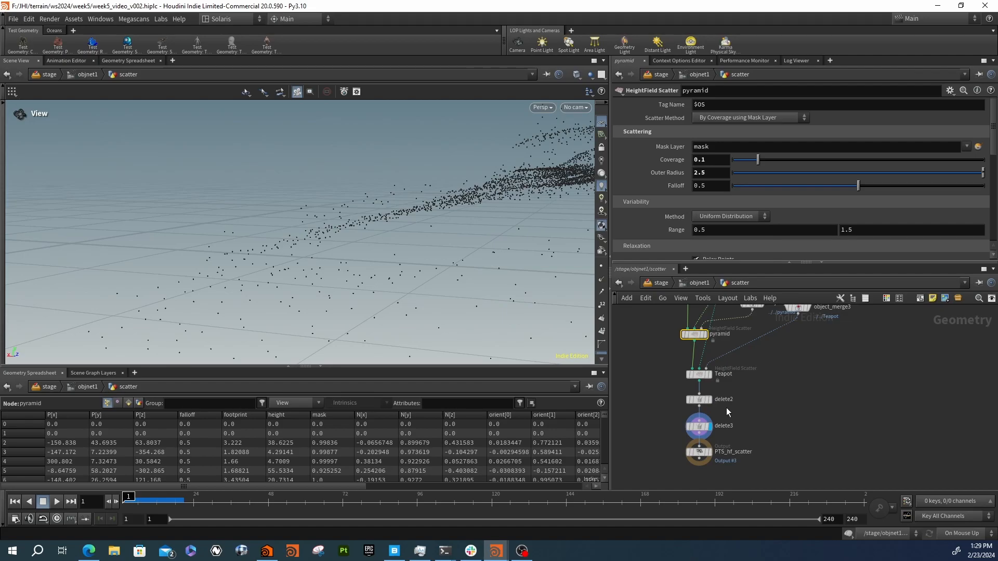
# - Remove the second Delete node, delete3, from above PTS_hf_scatter
pyautogui.click(699, 426)
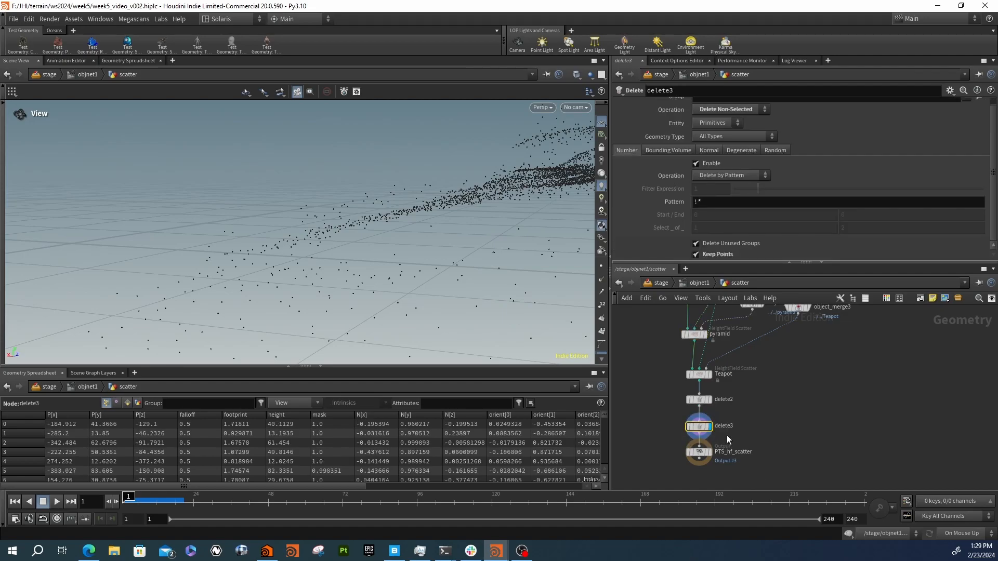
pyautogui.press('Delete')
# - Select the pyramid and Teapot nodes together and examine their terrain, orientation and instancing options
pyautogui.moveTo(767, 385); pyautogui.dragTo(768, 429, button='middle')
pyautogui.moveTo(757, 422); pyautogui.dragTo(678, 376)
pyautogui.scroll(-10, 665, 202)
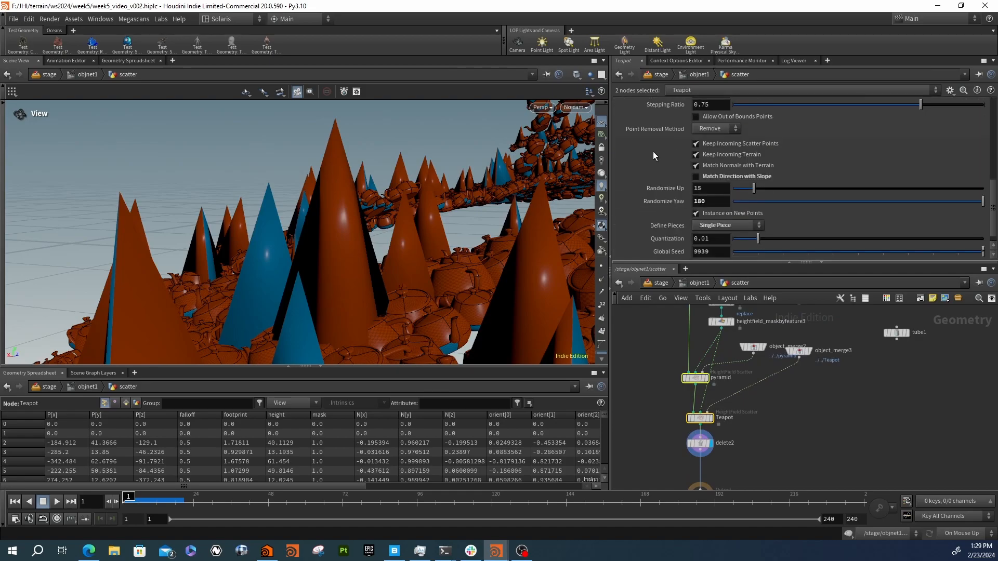
pyautogui.scroll(-1, 653, 152)
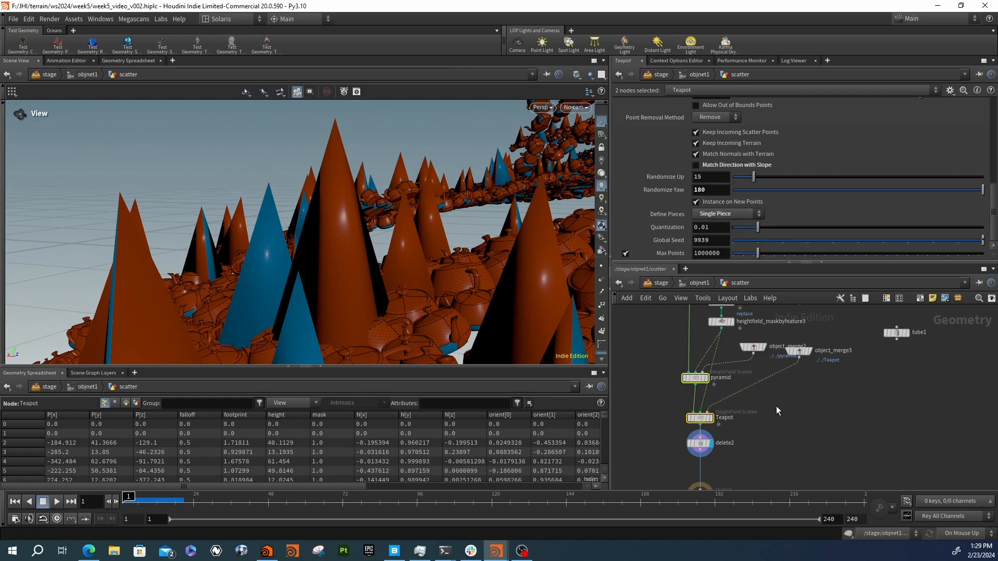
pyautogui.click(755, 393)
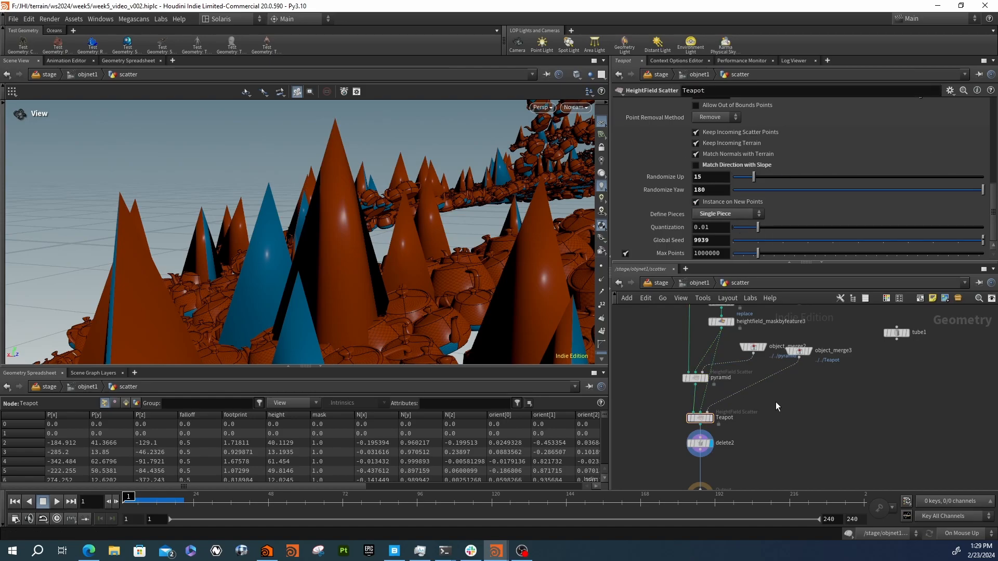
# - Cut the wires from the two Object Merge nodes into pyramid and Teapot, and inspect the points without instances
pyautogui.press('y')
pyautogui.moveTo(790, 413)
pyautogui.mouseDown()
pyautogui.moveTo(748, 371)
pyautogui.moveTo(787, 414)
pyautogui.moveTo(779, 404)
pyautogui.mouseUp()
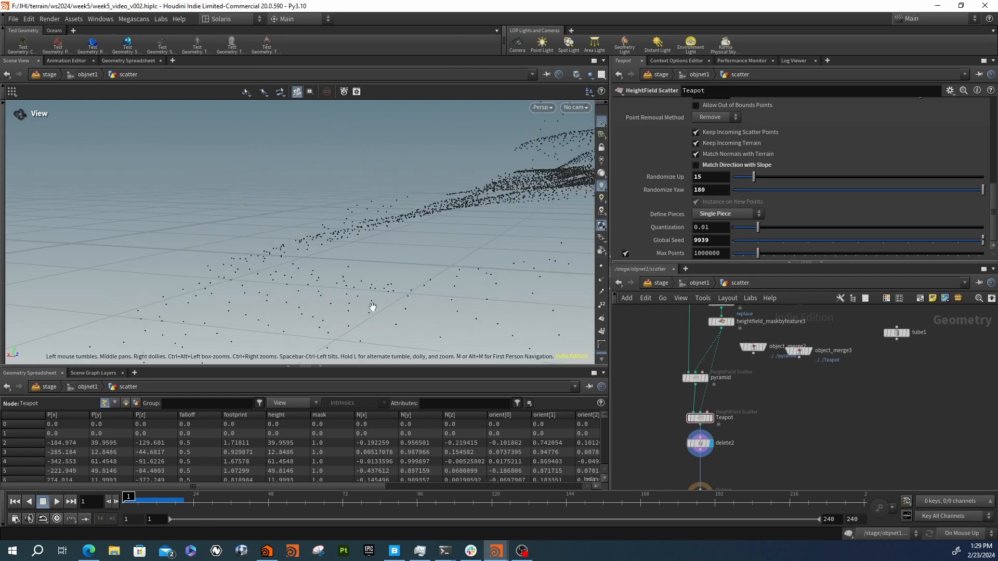
pyautogui.moveTo(322, 286)
pyautogui.mouseDown()
pyautogui.moveTo(400, 278)
pyautogui.moveTo(339, 277)
pyautogui.mouseUp()
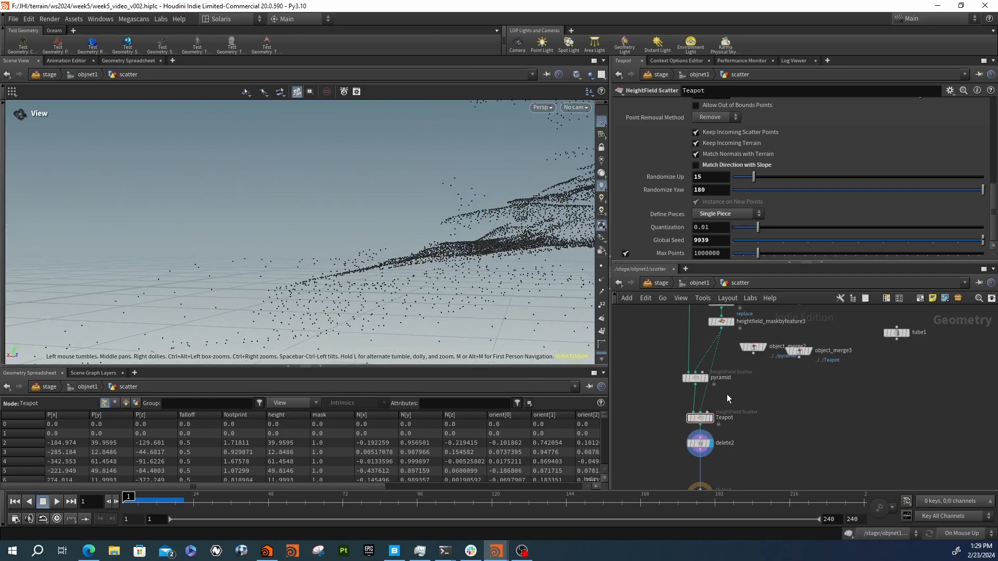
pyautogui.moveTo(761, 449); pyautogui.dragTo(754, 437, button='middle')
pyautogui.moveTo(403, 278); pyautogui.dragTo(559, 270)
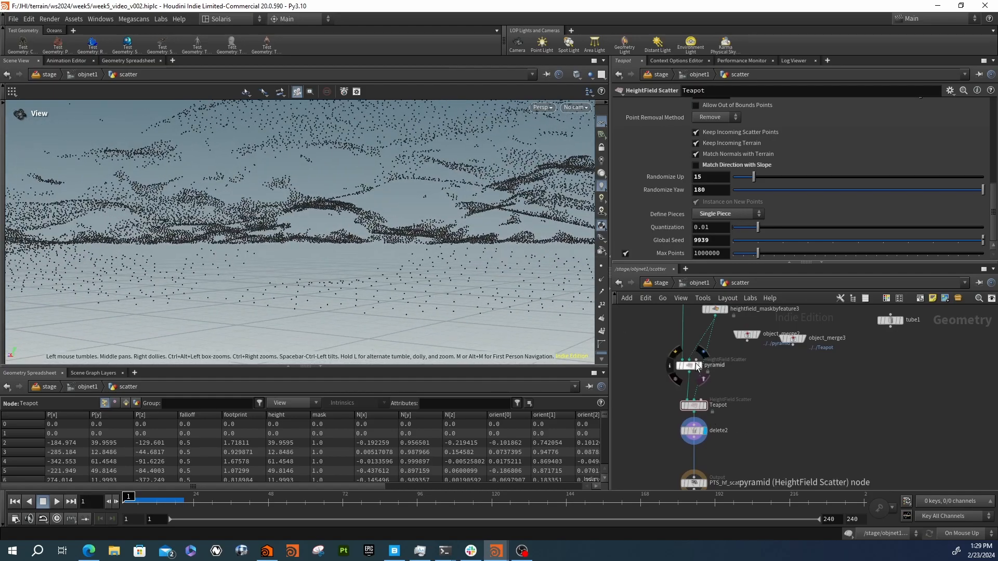
# - Reconnect the pyramid Object Merge to the pyramid scatter node and object_merge3 to the Teapot scatter node
pyautogui.click(703, 400)
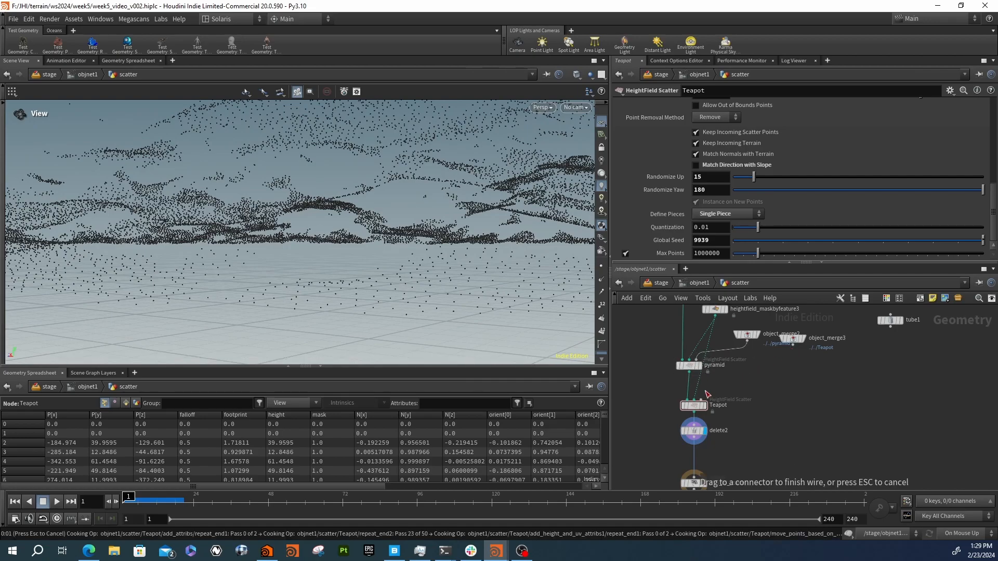
pyautogui.click(793, 345)
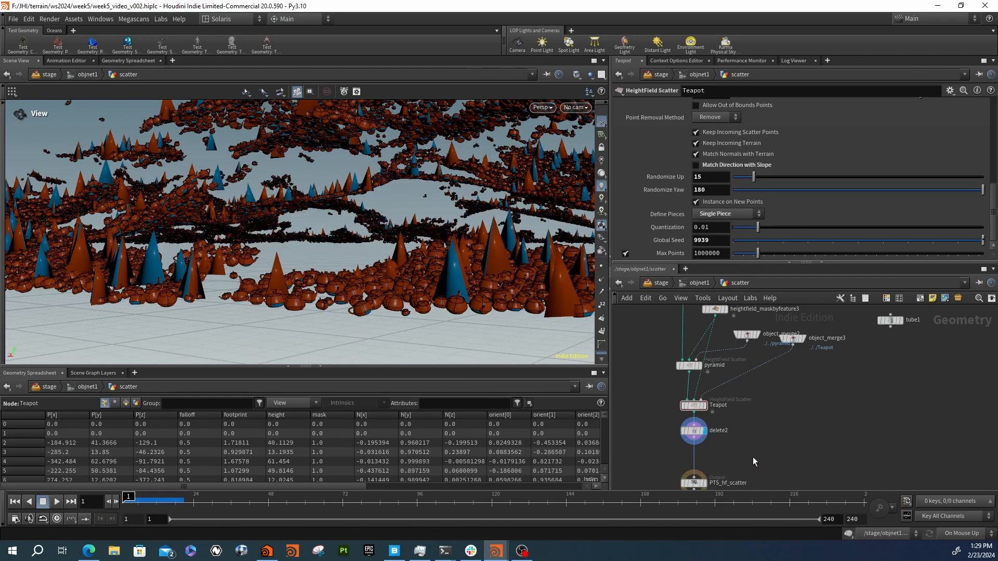
# - Duplicate the pyramid and Teapot HeightField Scatter nodes beside the originals, keeping their input connections
pyautogui.moveTo(771, 424); pyautogui.dragTo(660, 360)
pyautogui.hotkey('ctrl', 'c')
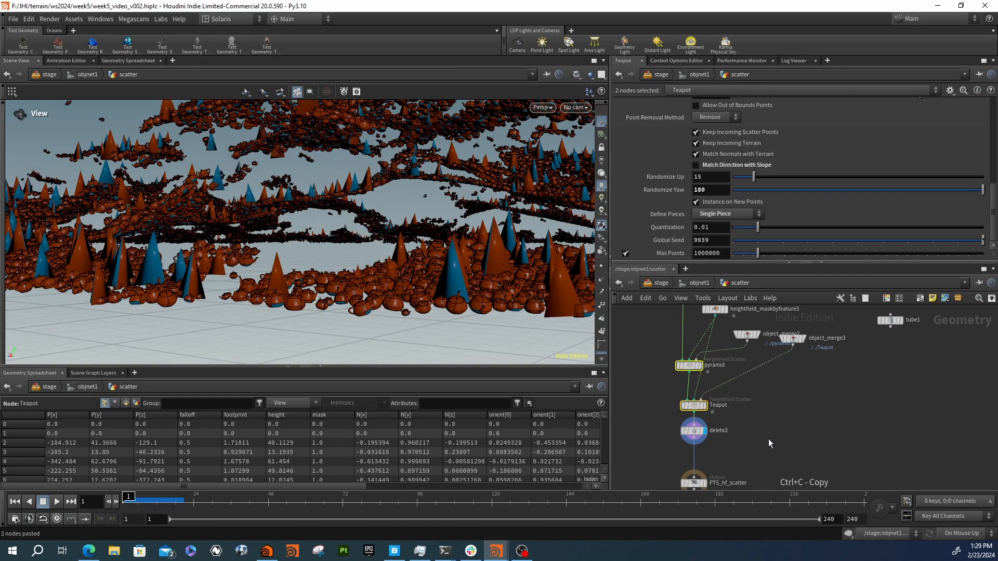
pyautogui.hotkey('ctrl', 'v')
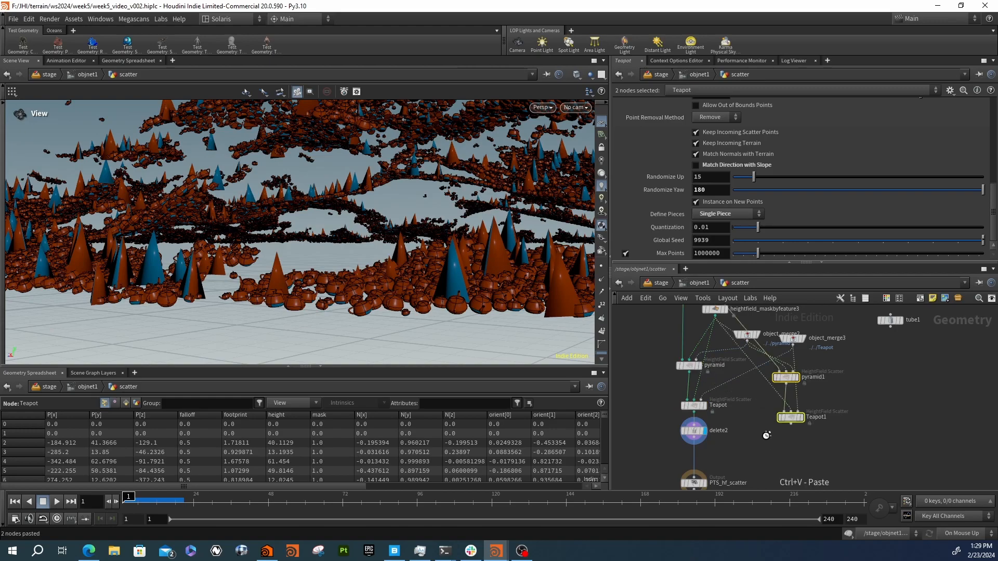
# - Duplicate the delete2 node below the copied Teapot node, connected to it and displayed
pyautogui.click(695, 431)
pyautogui.hotkey('ctrl', 'c')
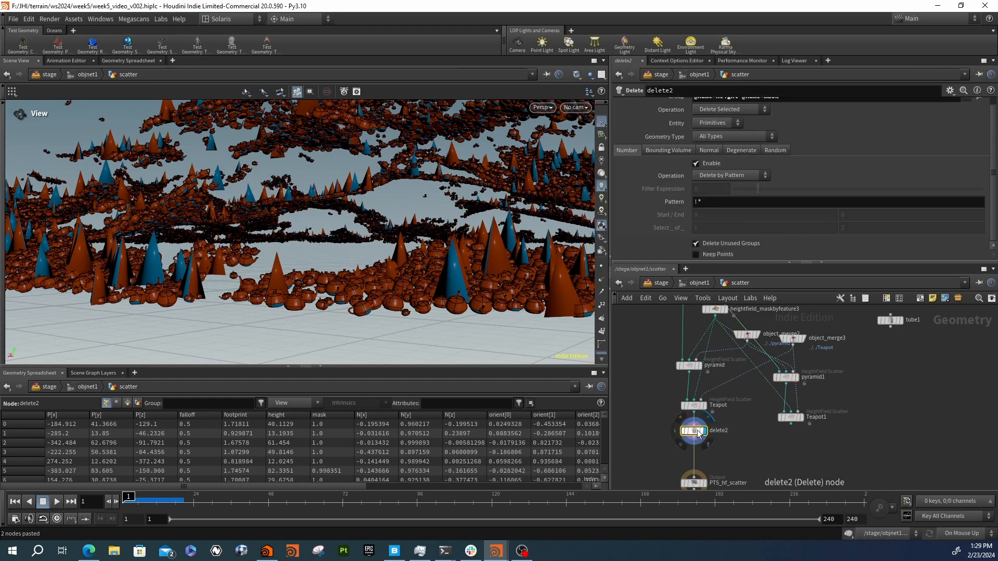
pyautogui.hotkey('ctrl', 'v')
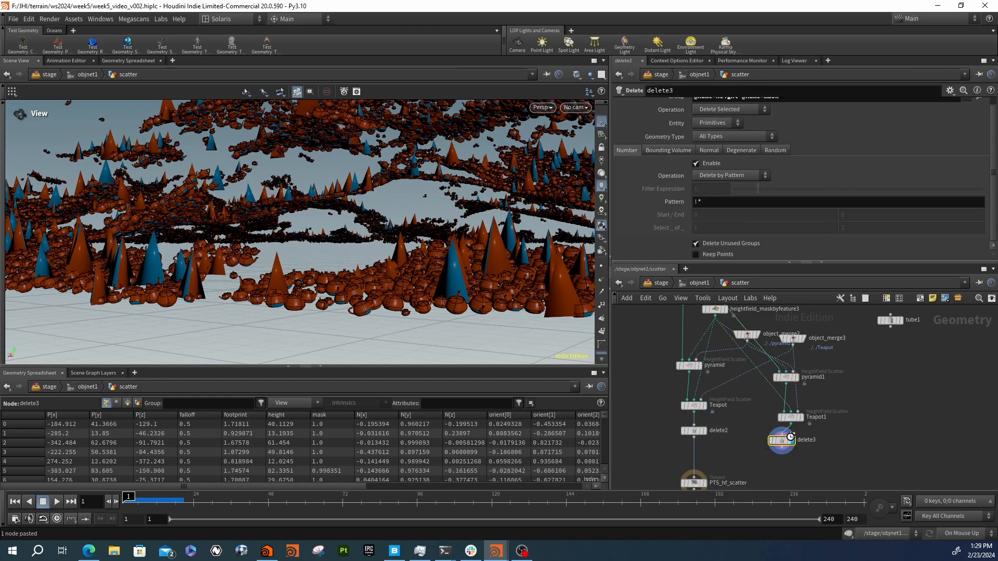
# - Add a Delete node below delete3, connect it to delete3's output and display it
pyautogui.press('Tab')
pyautogui.write('DEL')
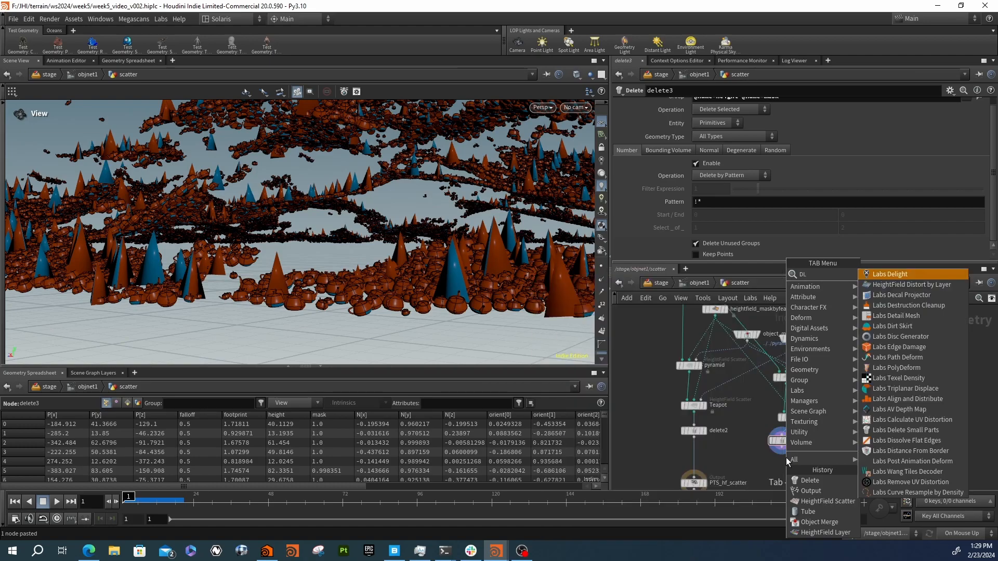
pyautogui.press('Return')
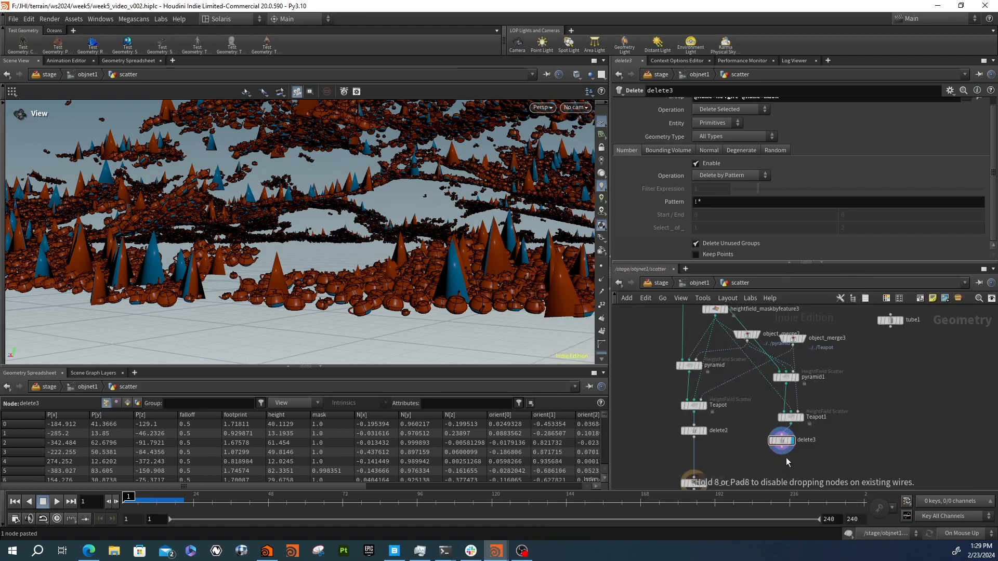
pyautogui.click(783, 462)
pyautogui.moveTo(782, 460); pyautogui.dragTo(784, 450)
pyautogui.click(785, 452)
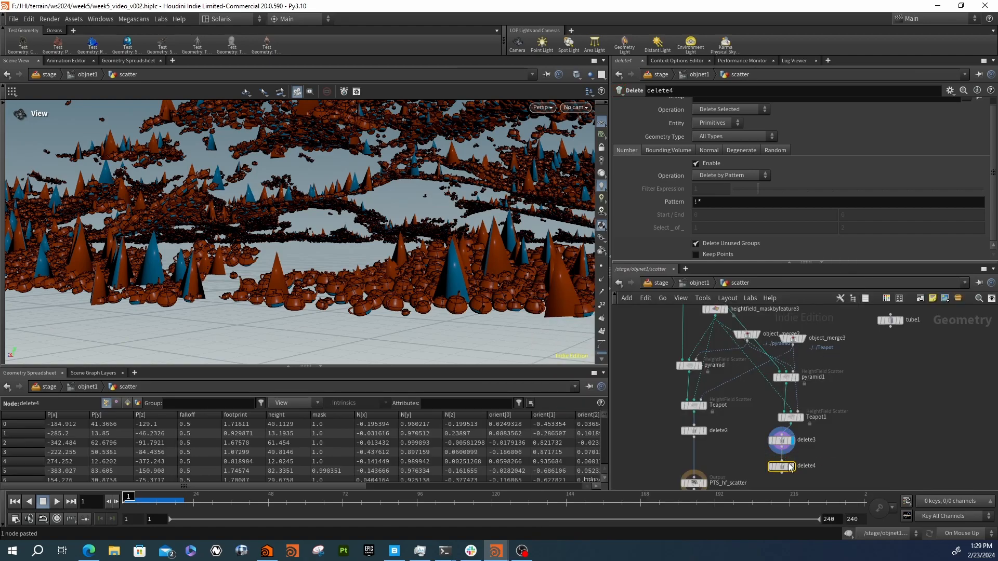
# - Set the new Delete node's operation to Delete Non-Selected and enable Keep Points
pyautogui.click(714, 110)
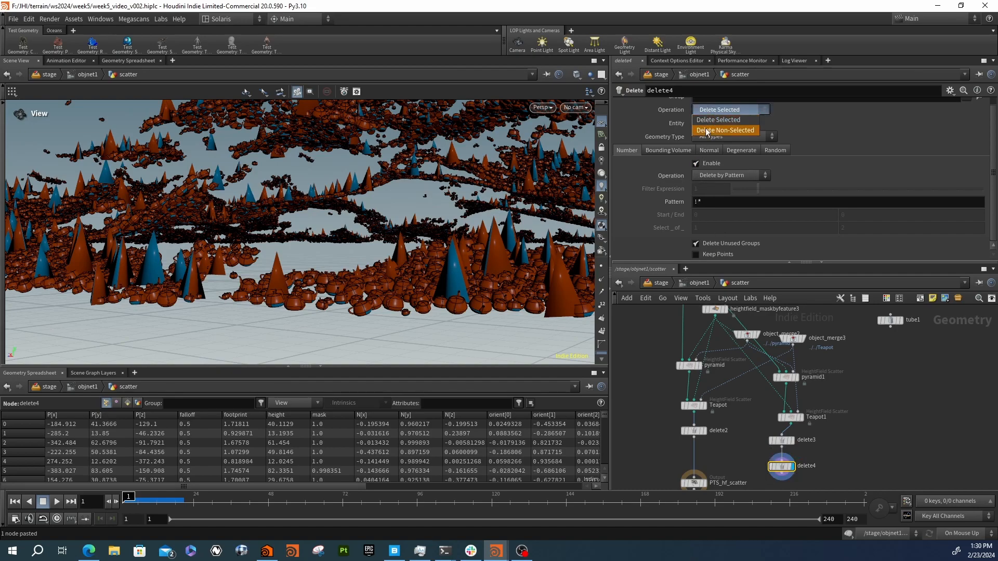
pyautogui.click(725, 130)
pyautogui.click(696, 254)
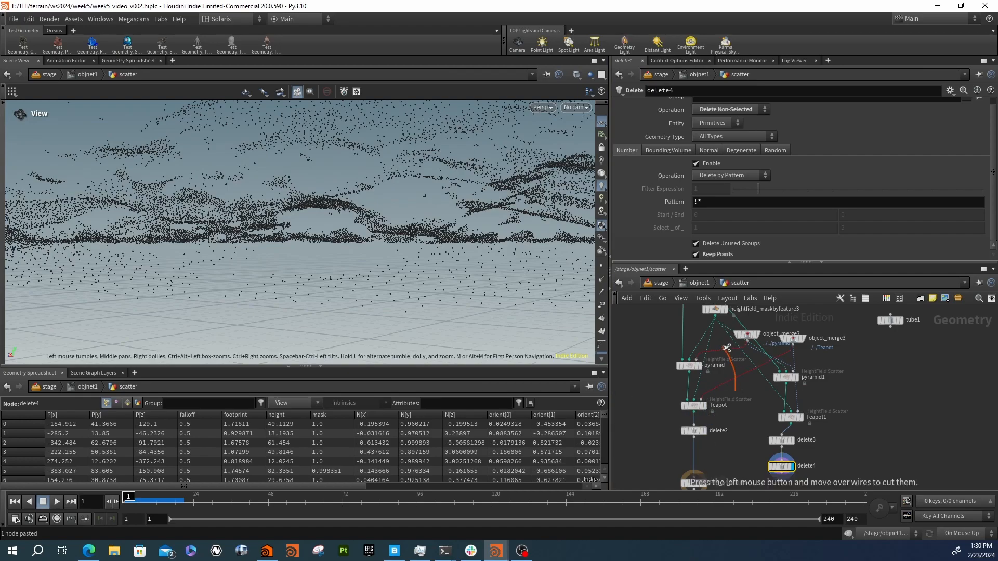
# - Cut the Object Merge wires into the original pyramid and Teapot nodes, and line up pyramid1, Teapot1 and delete3 beside them
pyautogui.moveTo(789, 383); pyautogui.dragTo(776, 377)
pyautogui.moveTo(790, 417); pyautogui.dragTo(774, 405)
pyautogui.moveTo(782, 443); pyautogui.dragTo(778, 438)
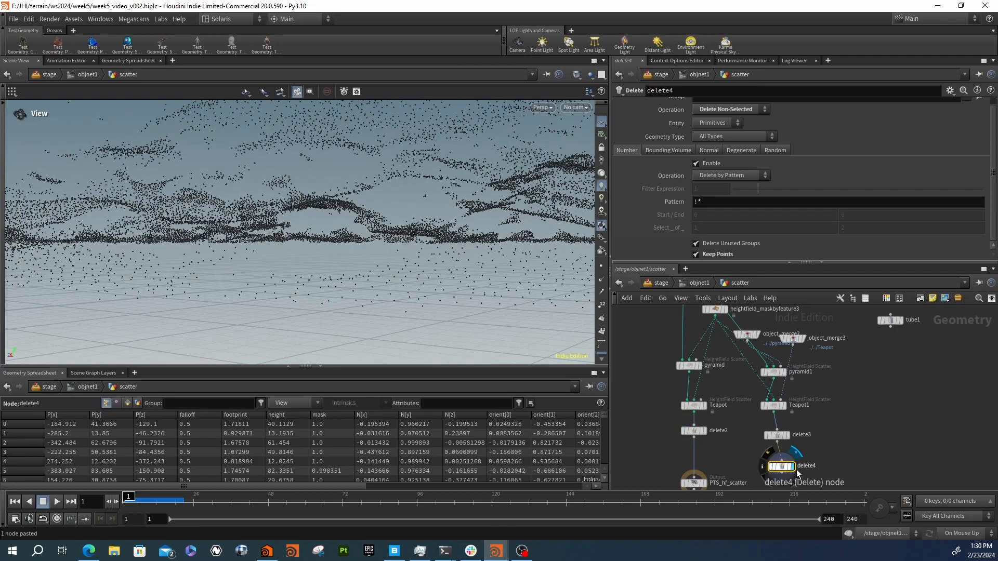
# - Compare the points output by delete2 with those output by delete4 by displaying each in turn
pyautogui.click(707, 431)
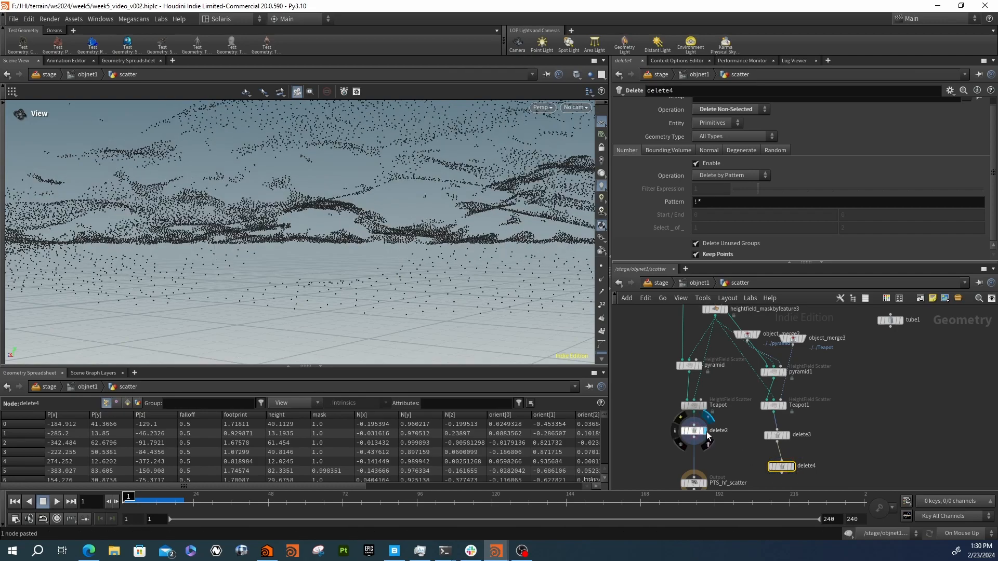
pyautogui.click(793, 466)
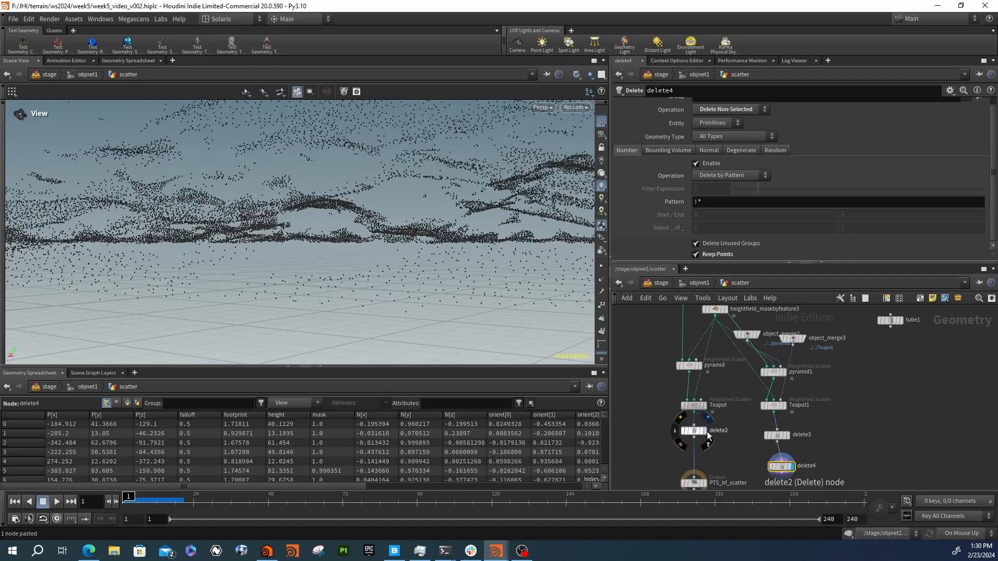
pyautogui.click(708, 435)
pyautogui.click(797, 468)
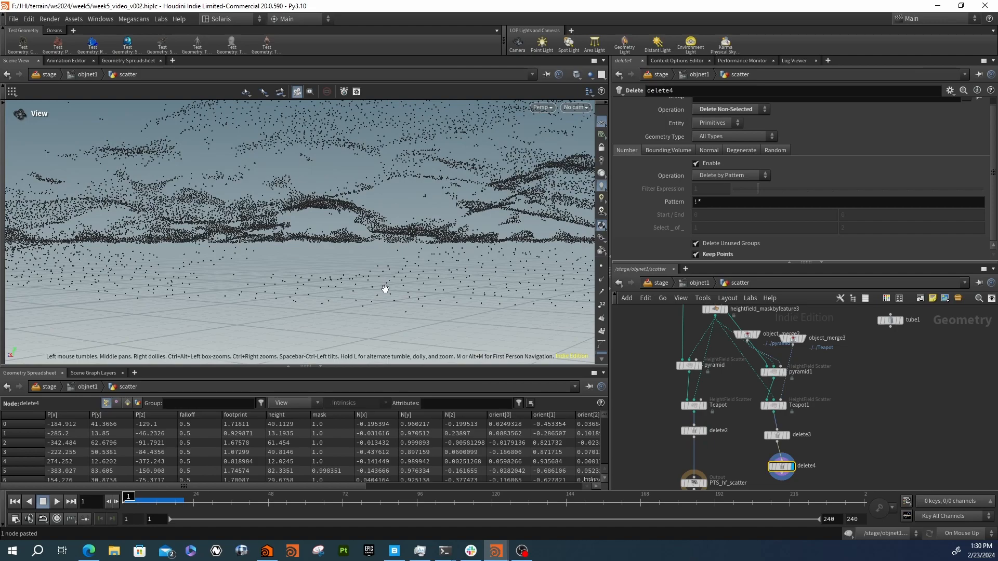
# - Delete the copied branch of pyramid1, Teapot1, delete3 and delete4, and place object_merge3 below object_merge2
pyautogui.moveTo(806, 474); pyautogui.dragTo(762, 369)
pyautogui.press('Delete')
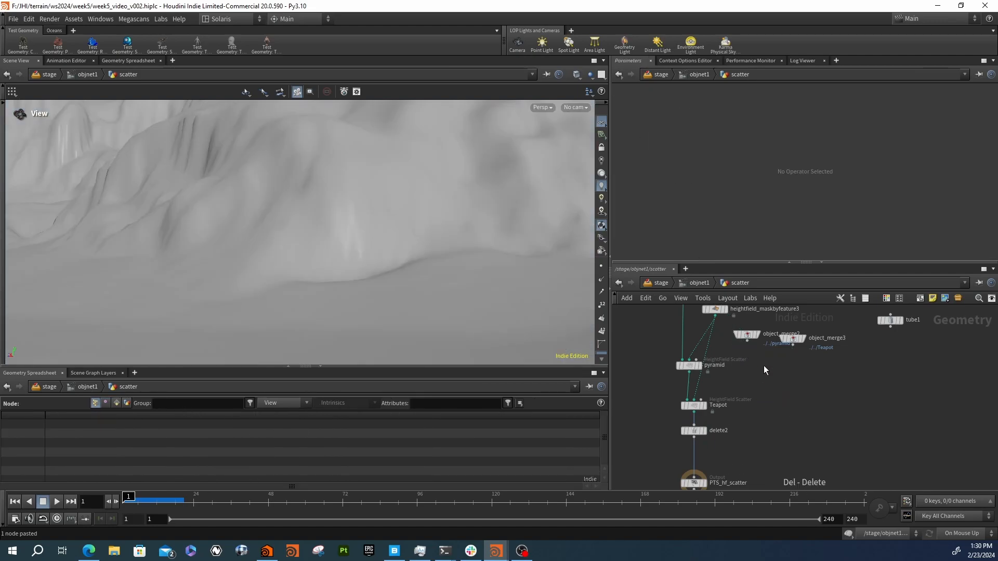
pyautogui.moveTo(794, 339); pyautogui.dragTo(748, 369)
pyautogui.moveTo(747, 418); pyautogui.dragTo(769, 403, button='middle')
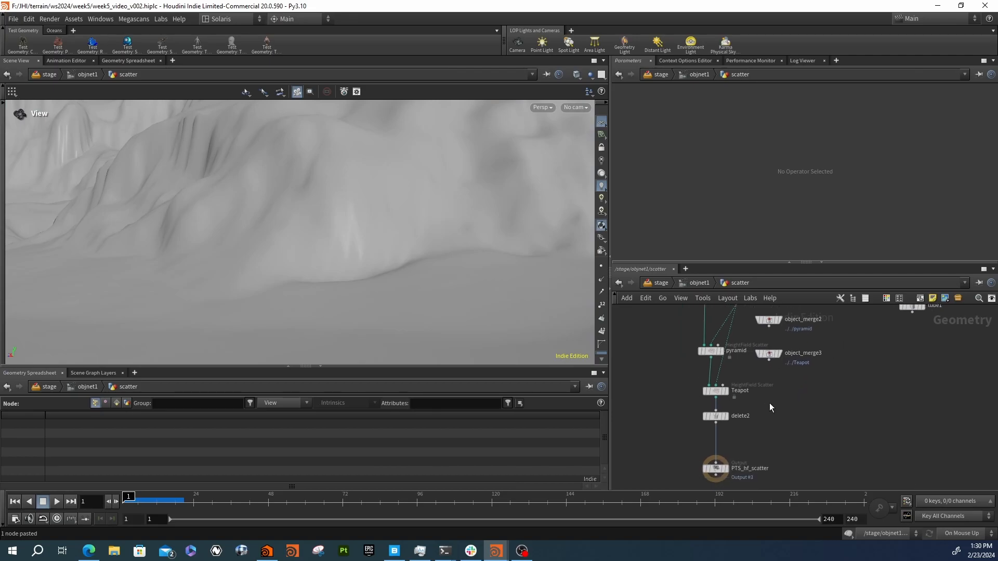
# - Return to the stage network, add an Instancer node beside instancer2, feed merge3 into its second input and display it
pyautogui.click(716, 391)
pyautogui.click(696, 283)
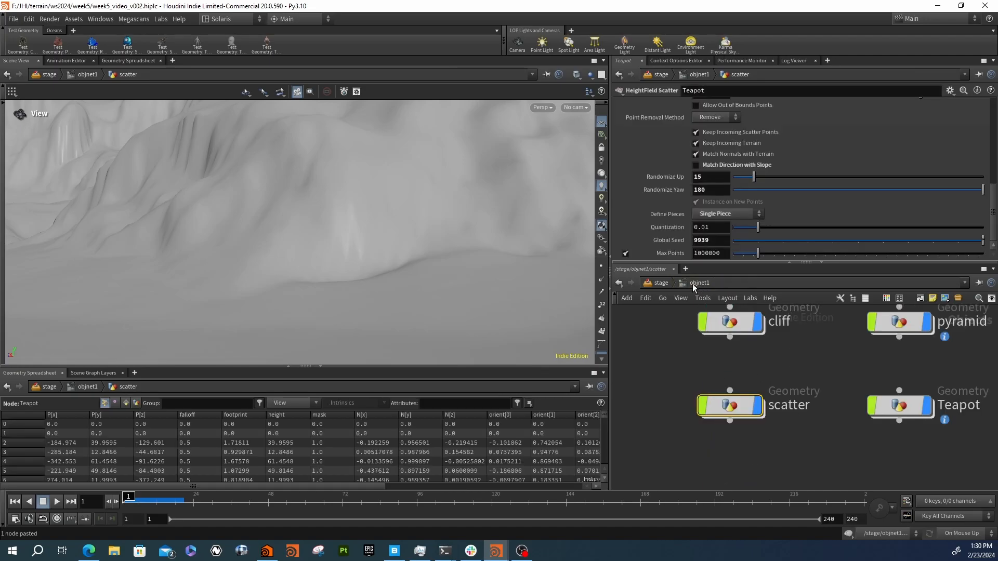
pyautogui.click(659, 283)
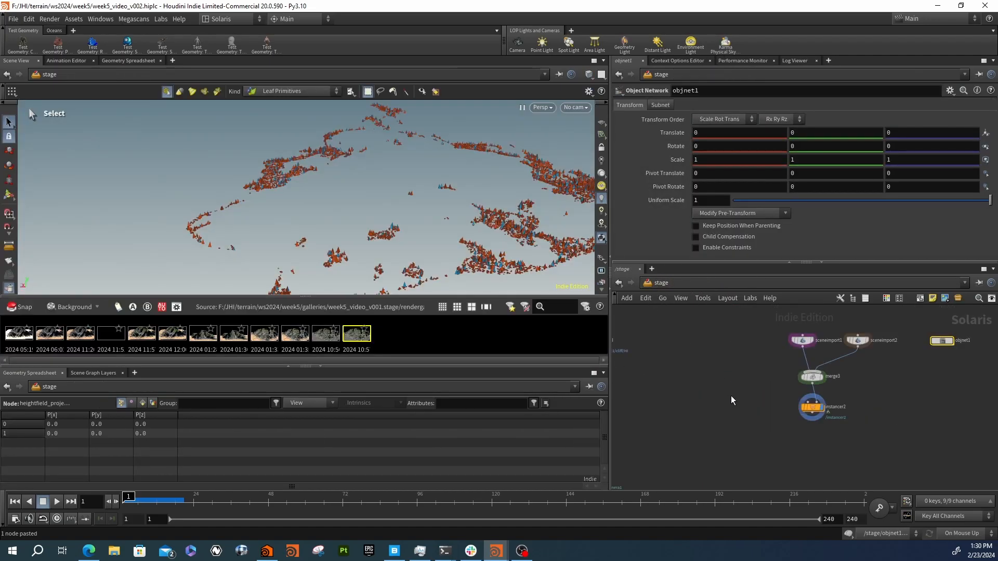
pyautogui.scroll(1, 834, 386)
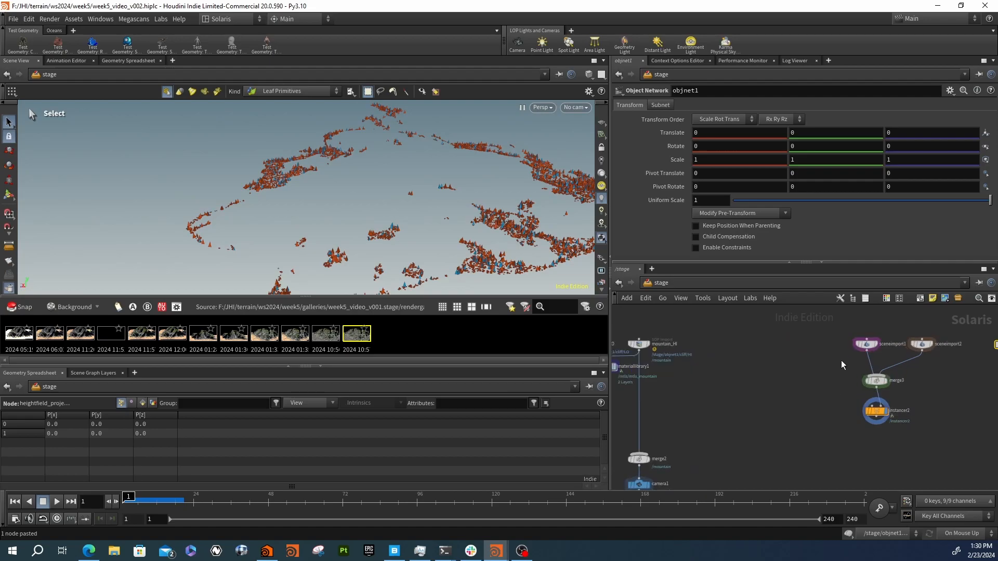
pyautogui.moveTo(836, 360); pyautogui.dragTo(797, 359, button='middle')
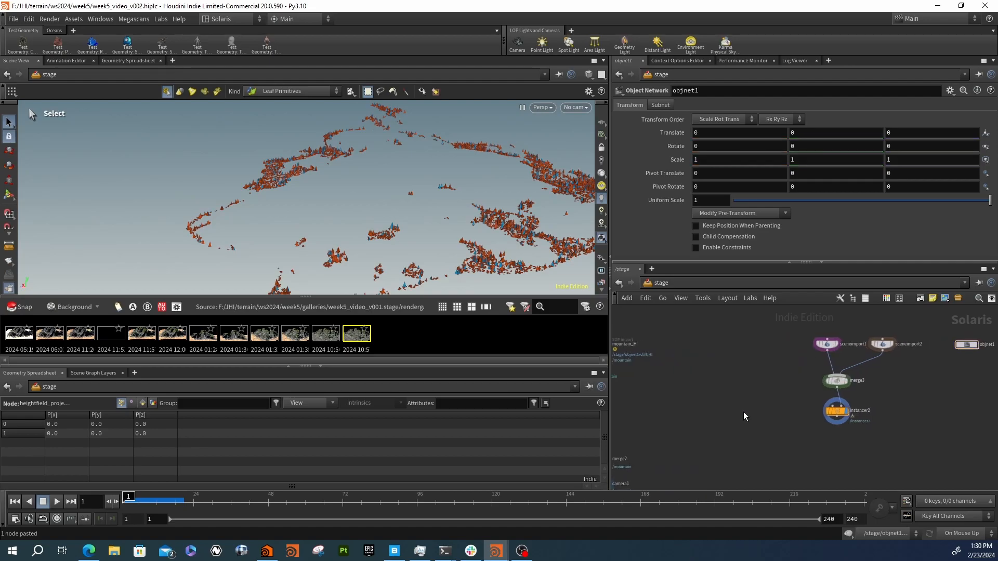
pyautogui.press('Tab')
pyautogui.write('ins')
pyautogui.press('Return')
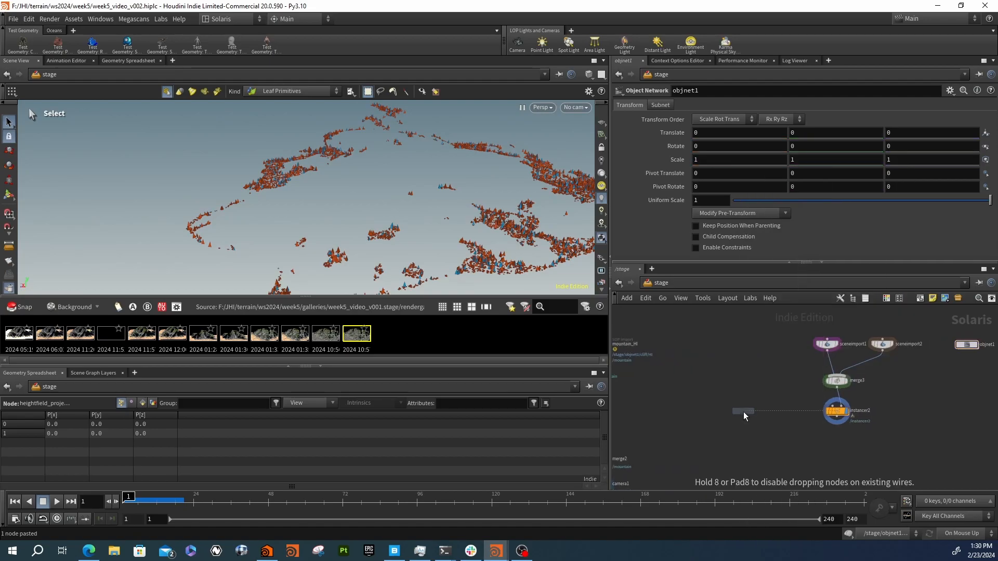
pyautogui.click(744, 412)
pyautogui.moveTo(747, 406); pyautogui.dragTo(837, 388)
pyautogui.click(750, 411)
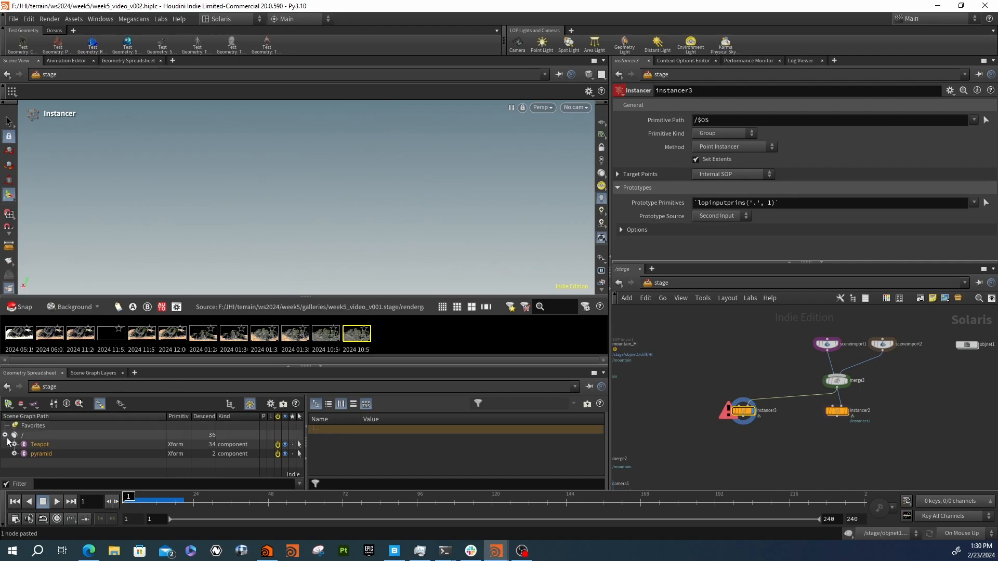
# - Assign /Teapot and /pyramid from the scene graph as instancer3's Prototype Primitives
pyautogui.click(34, 445)
pyautogui.keyDown('shift'); pyautogui.click(40, 454); pyautogui.keyUp('shift')
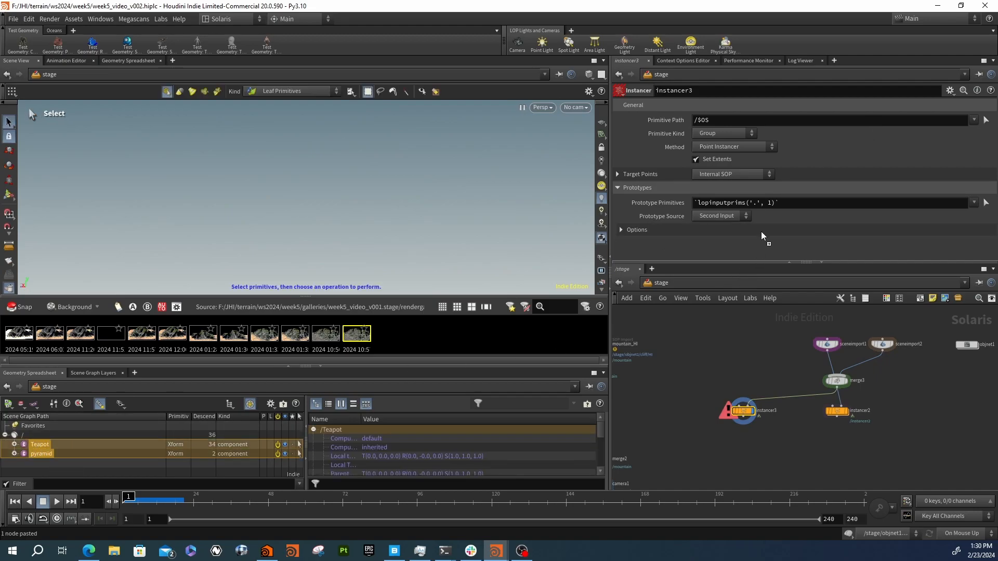
pyautogui.moveTo(769, 206); pyautogui.dragTo(769, 207)
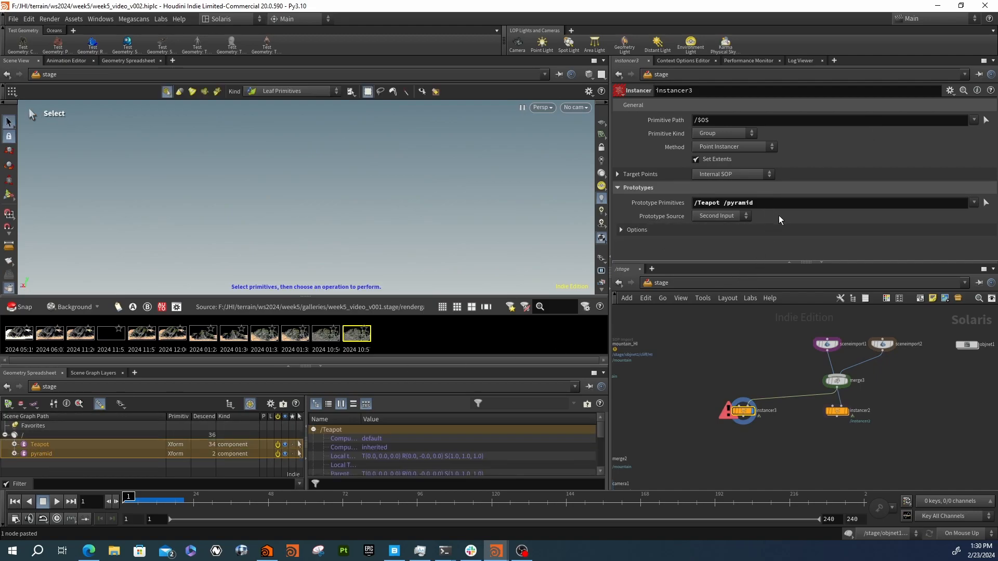
# - Set instancer3's target points location source to External SOP, with PTS_hf_scatter from the scatter network as the SOP path
pyautogui.click(733, 174)
pyautogui.click(728, 190)
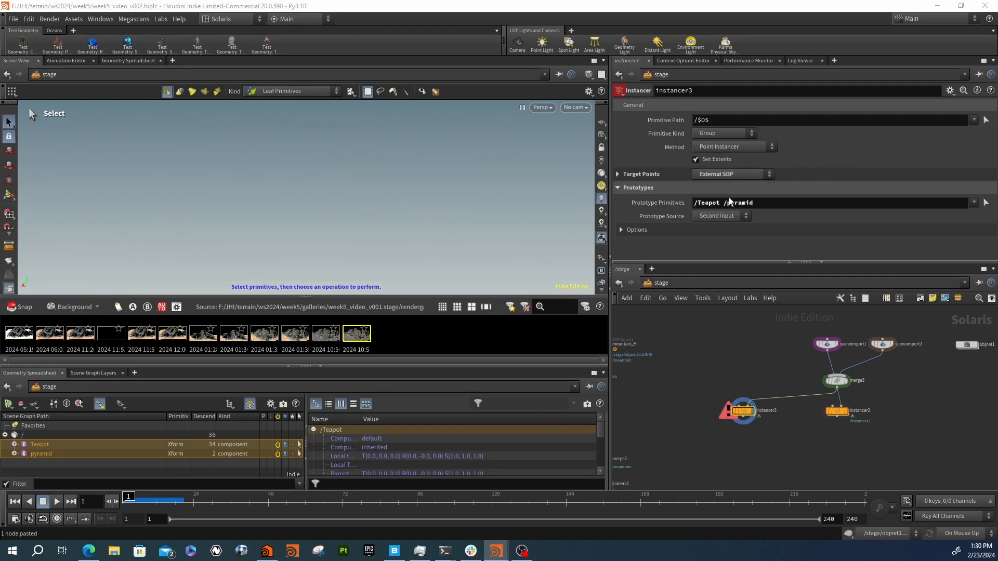
pyautogui.click(618, 175)
pyautogui.click(986, 203)
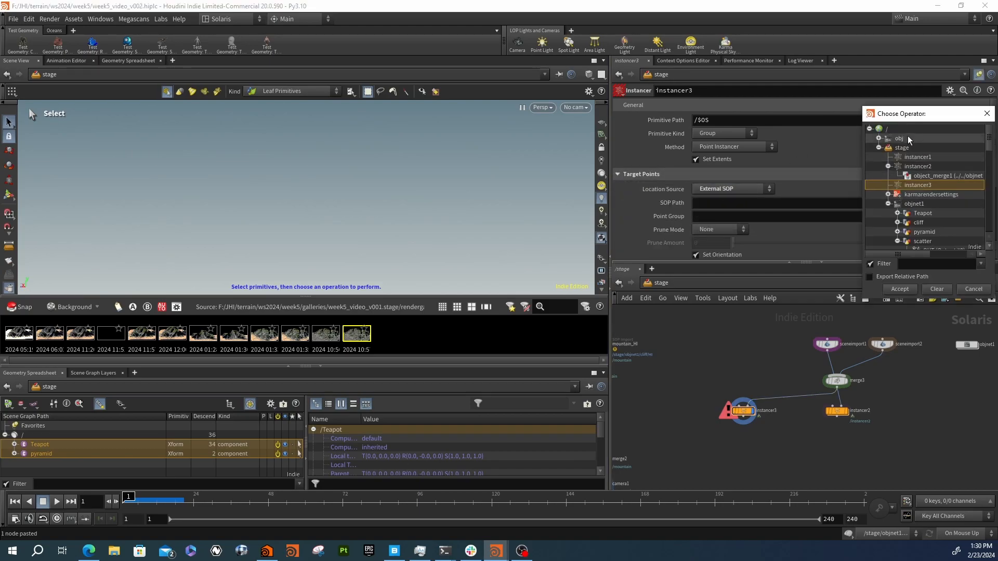
pyautogui.click(897, 241)
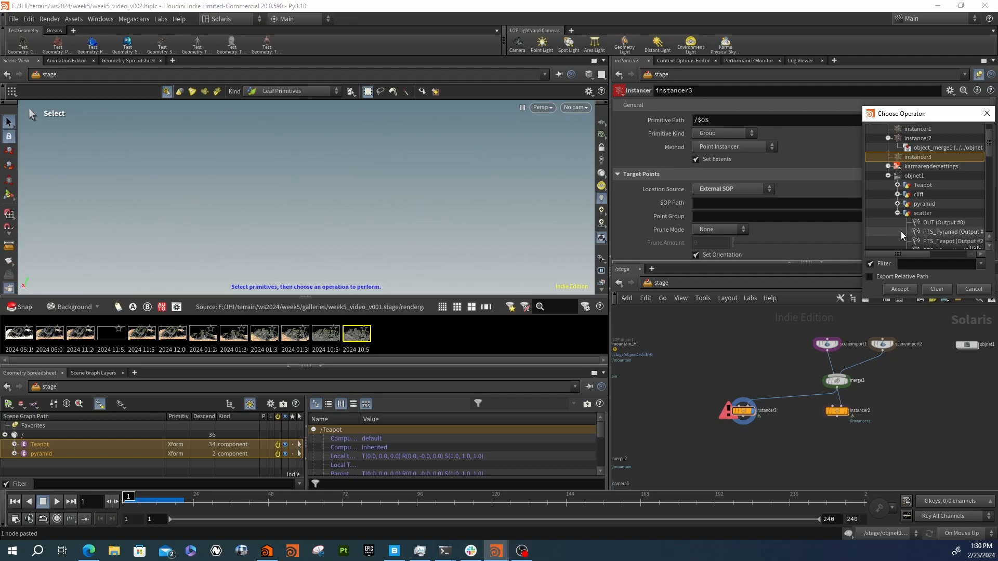
pyautogui.scroll(-1, 910, 231)
pyautogui.click(941, 223)
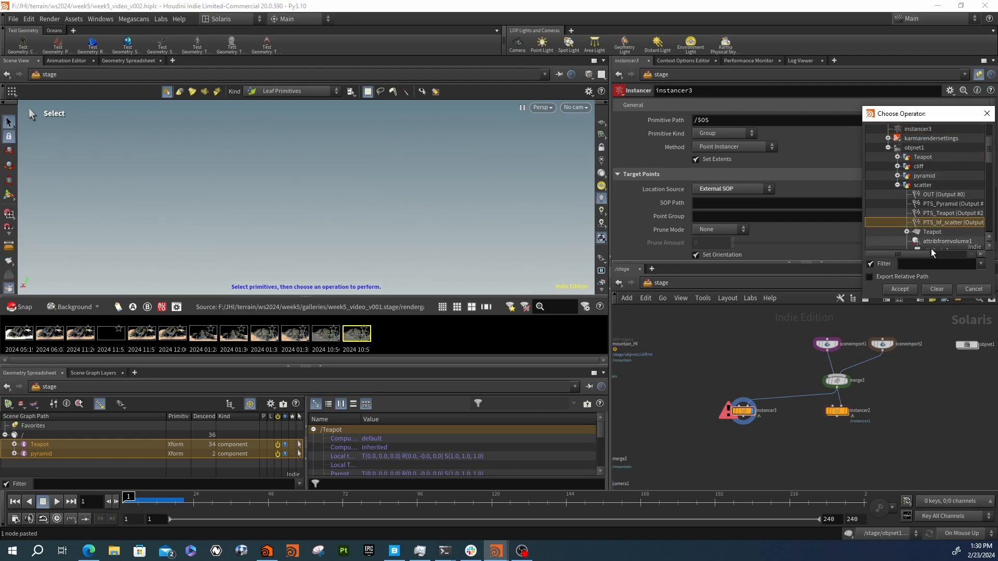
pyautogui.click(893, 288)
# - Examine how the teapots and pyramids are distributed over the scattered points from several angles
pyautogui.keyDown('alt'); pyautogui.moveTo(375, 232); pyautogui.dragTo(361, 213, button='right'); pyautogui.keyUp('alt')
pyautogui.keyDown('alt'); pyautogui.moveTo(361, 213); pyautogui.dragTo(368, 236, button='middle'); pyautogui.keyUp('alt')
pyautogui.keyDown('alt'); pyautogui.moveTo(356, 208); pyautogui.dragTo(595, 266); pyautogui.keyUp('alt')
pyautogui.keyDown('alt'); pyautogui.moveTo(595, 266); pyautogui.dragTo(617, 268, button='middle'); pyautogui.keyUp('alt')
pyautogui.keyDown('alt'); pyautogui.moveTo(434, 218); pyautogui.dragTo(333, 199, button='right'); pyautogui.keyUp('alt')
pyautogui.keyDown('alt'); pyautogui.moveTo(291, 198); pyautogui.dragTo(343, 199, button='middle'); pyautogui.keyUp('alt')
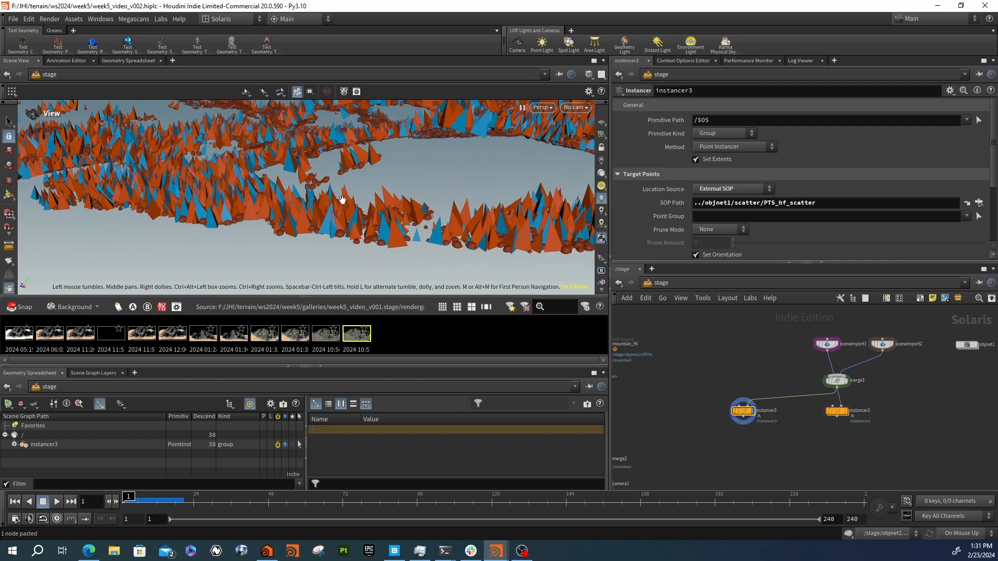
pyautogui.keyDown('alt'); pyautogui.moveTo(390, 249); pyautogui.dragTo(517, 269, button='middle'); pyautogui.keyUp('alt')
pyautogui.keyDown('alt'); pyautogui.moveTo(318, 207); pyautogui.dragTo(340, 201, button='middle'); pyautogui.keyUp('alt')
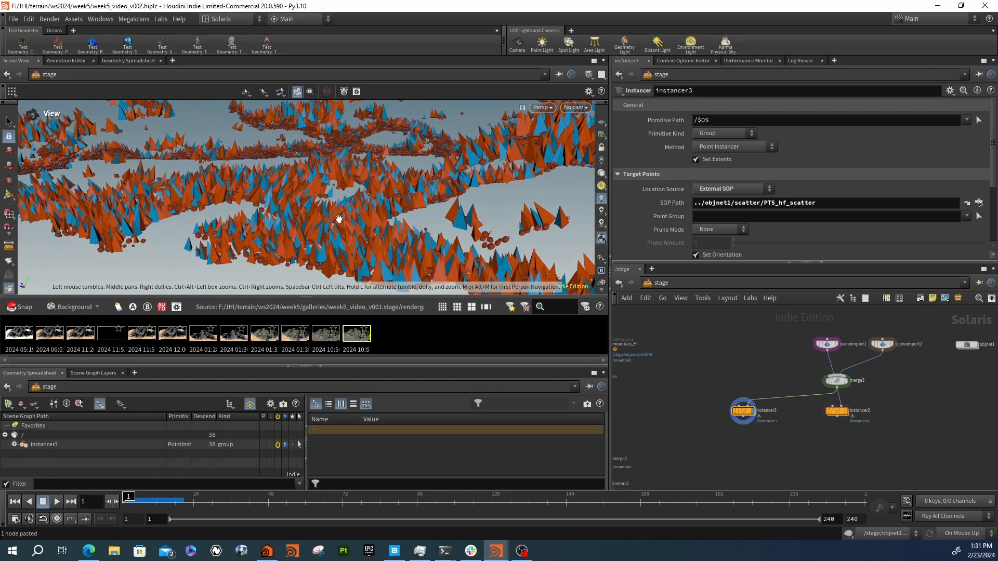
pyautogui.keyDown('alt'); pyautogui.moveTo(344, 262); pyautogui.dragTo(364, 254); pyautogui.keyUp('alt')
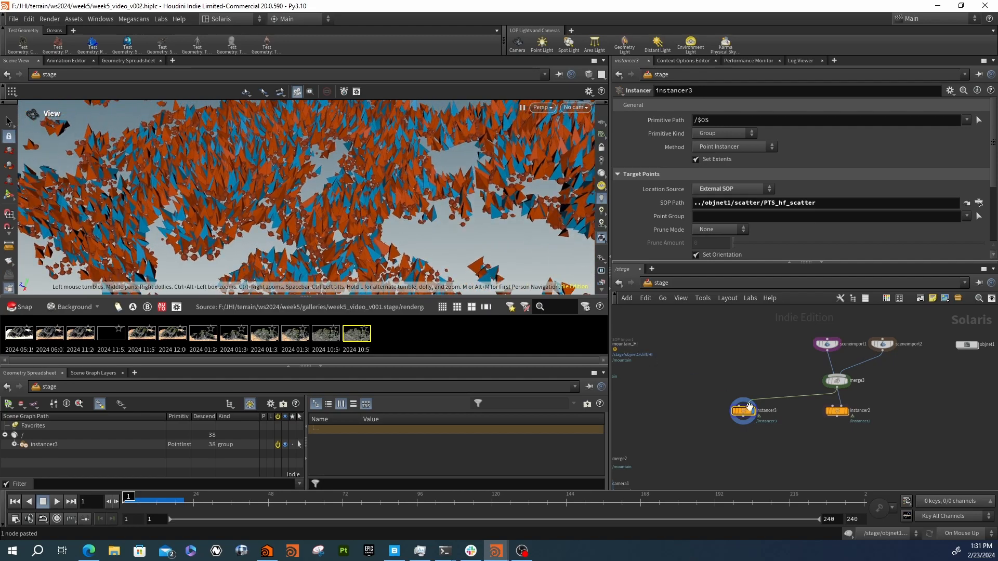
# - Set instancer3's Prototype Index to Name Attribute, using tag as the attribute name
pyautogui.scroll(-4, 641, 232)
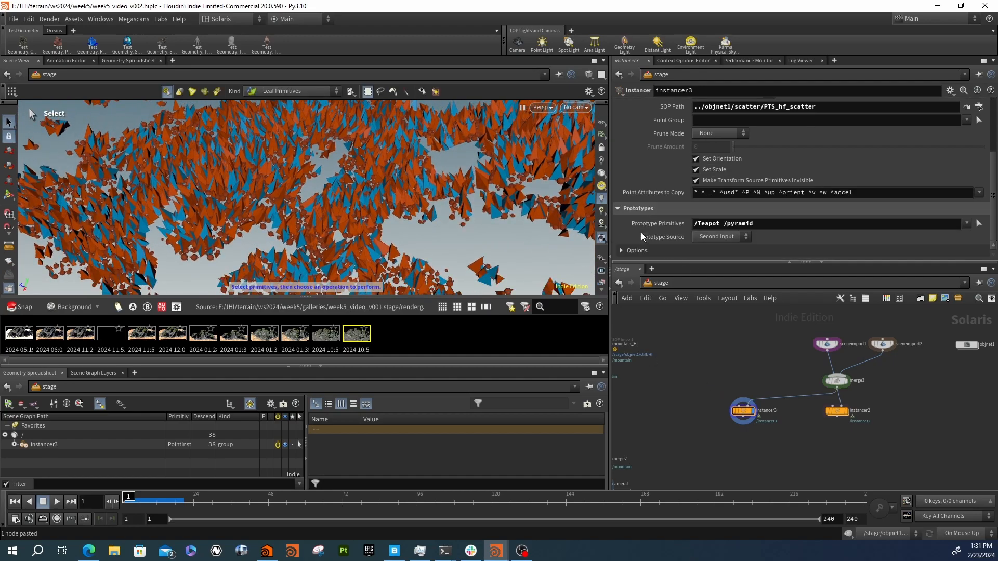
pyautogui.click(634, 251)
pyautogui.scroll(-5, 641, 219)
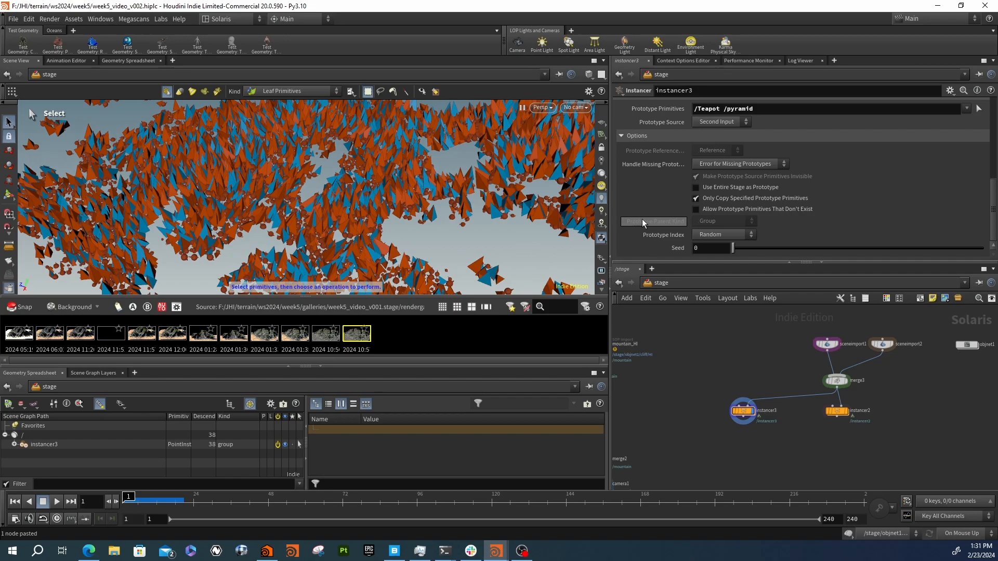
pyautogui.click(705, 236)
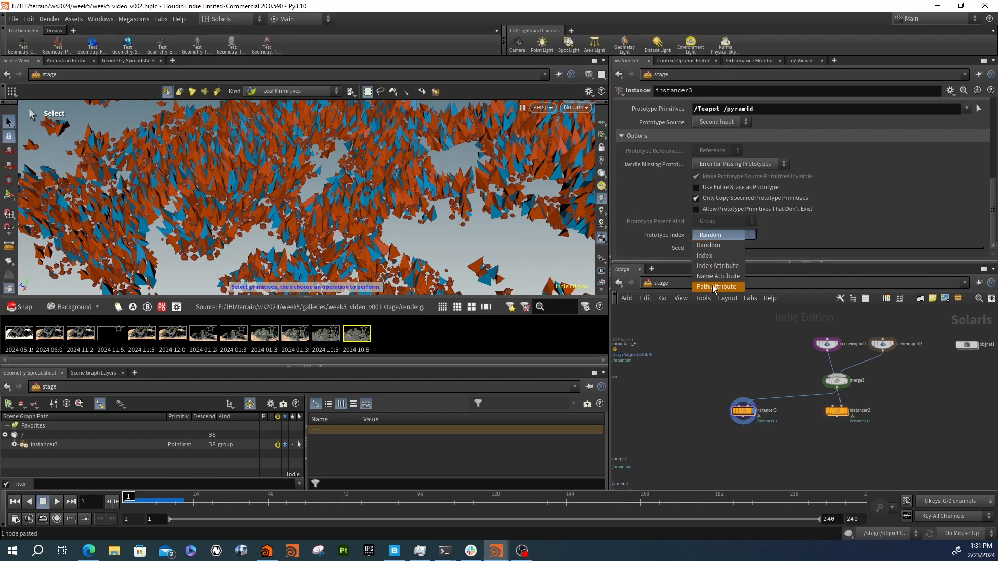
pyautogui.click(712, 277)
pyautogui.click(715, 248)
pyautogui.write('tag')
pyautogui.press('Return')
pyautogui.press('Escape')
pyautogui.moveTo(385, 165); pyautogui.dragTo(453, 183)
pyautogui.moveTo(407, 184); pyautogui.dragTo(402, 197, button='right')
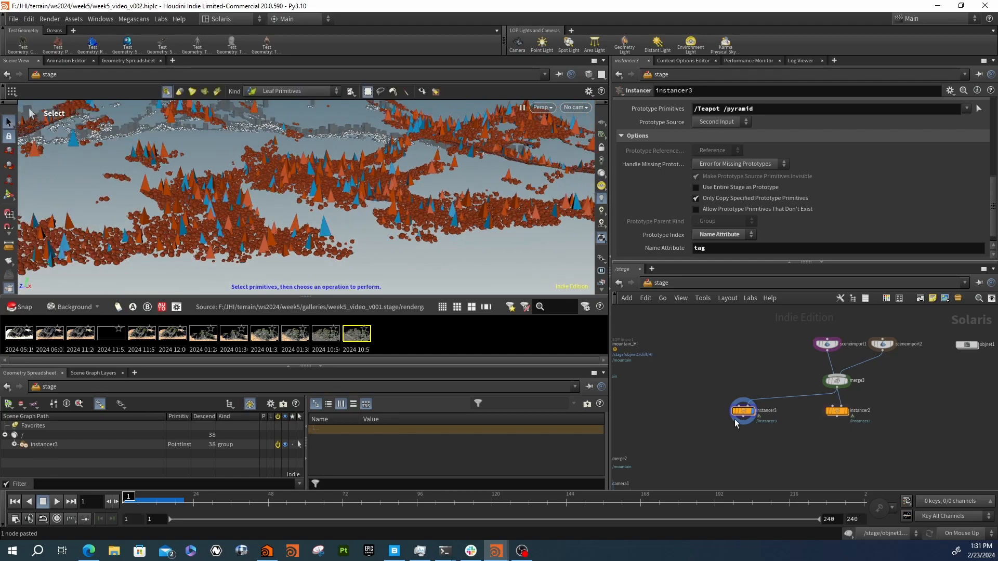
# - Spread instancer3 and instancer2 farther apart below merge3
pyautogui.moveTo(730, 395); pyautogui.dragTo(720, 432)
pyautogui.press('space')
pyautogui.moveTo(841, 415); pyautogui.dragTo(856, 431)
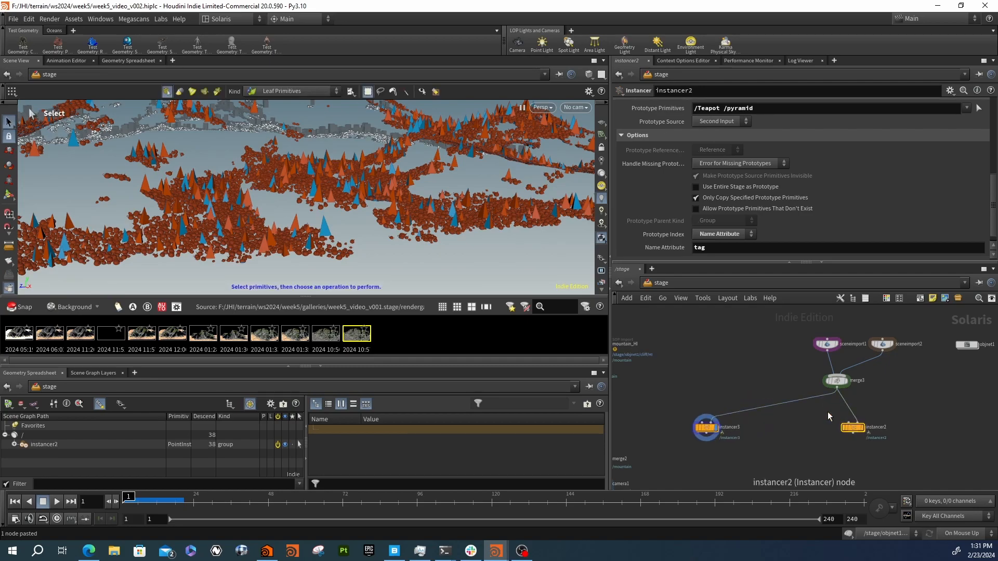
# - Compare the instances of instancer2 and instancer3 by displaying each in turn, leaving instancer3 displayed
pyautogui.moveTo(655, 363); pyautogui.dragTo(753, 342, button='middle')
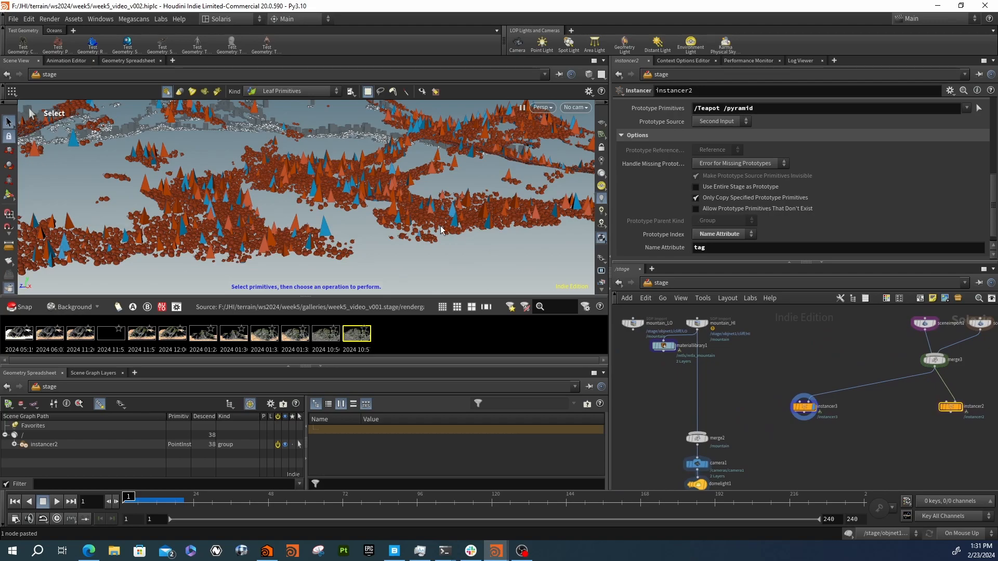
pyautogui.click(962, 406)
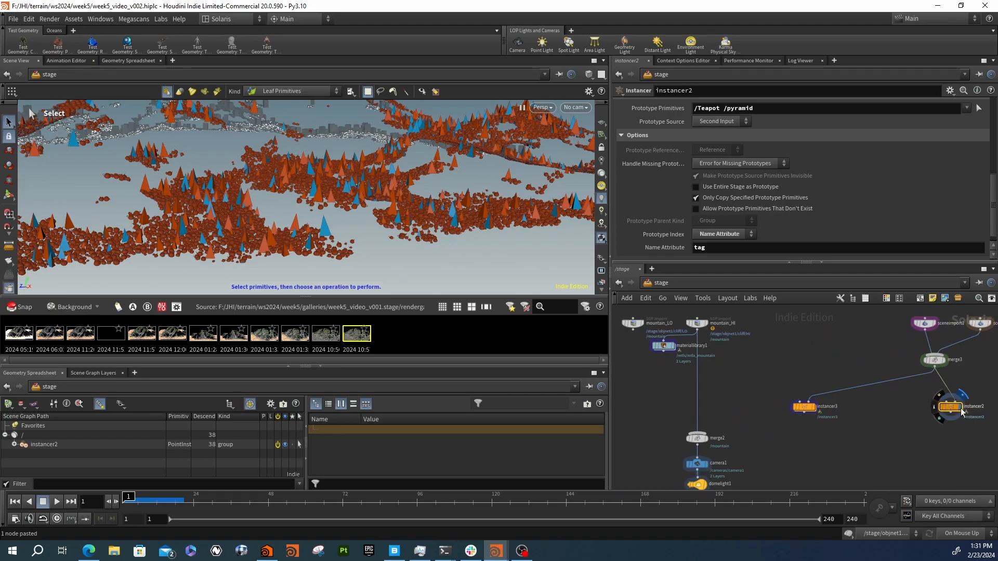
pyautogui.click(816, 410)
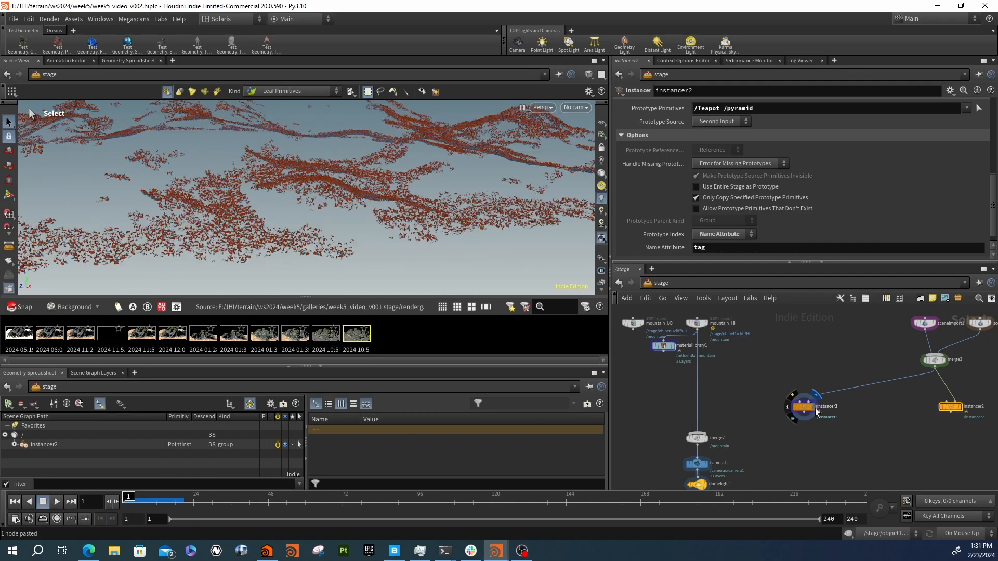
pyautogui.moveTo(746, 436); pyautogui.dragTo(759, 460, button='middle')
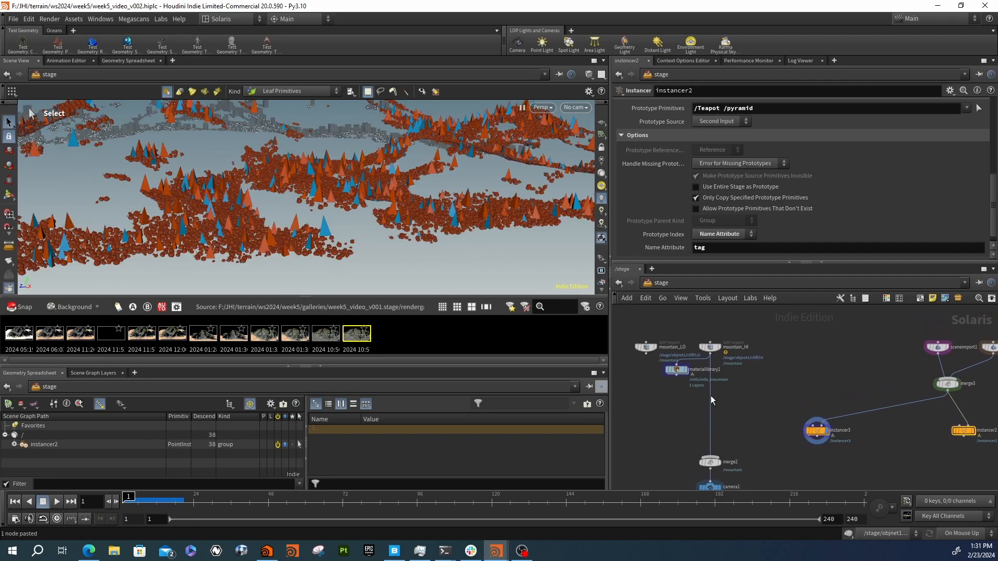
# - Connect instancer3 into merge2 and display the merged stage, checking the pyramid and teapot instances on the mountain
pyautogui.moveTo(715, 455); pyautogui.dragTo(815, 431)
pyautogui.click(722, 450)
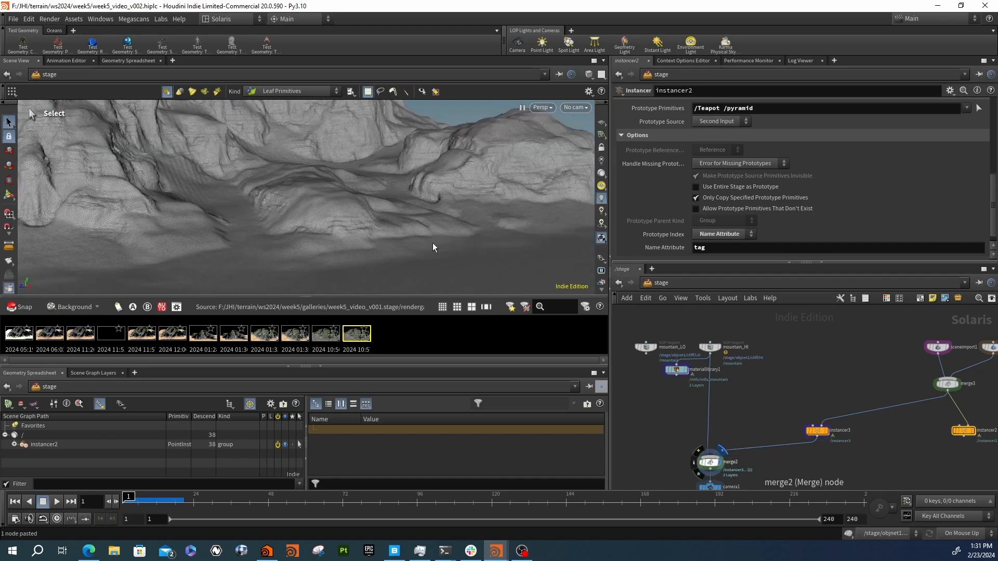
pyautogui.press('Escape')
pyautogui.moveTo(435, 216); pyautogui.dragTo(347, 204)
pyautogui.scroll(2, 391, 206)
pyautogui.moveTo(312, 191); pyautogui.dragTo(357, 242, button='middle')
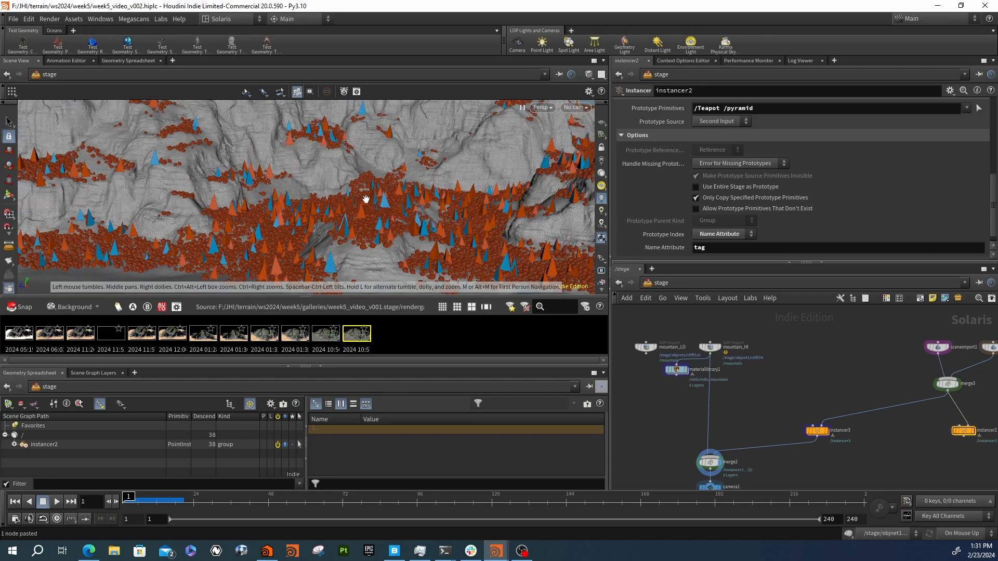
pyautogui.press('s')
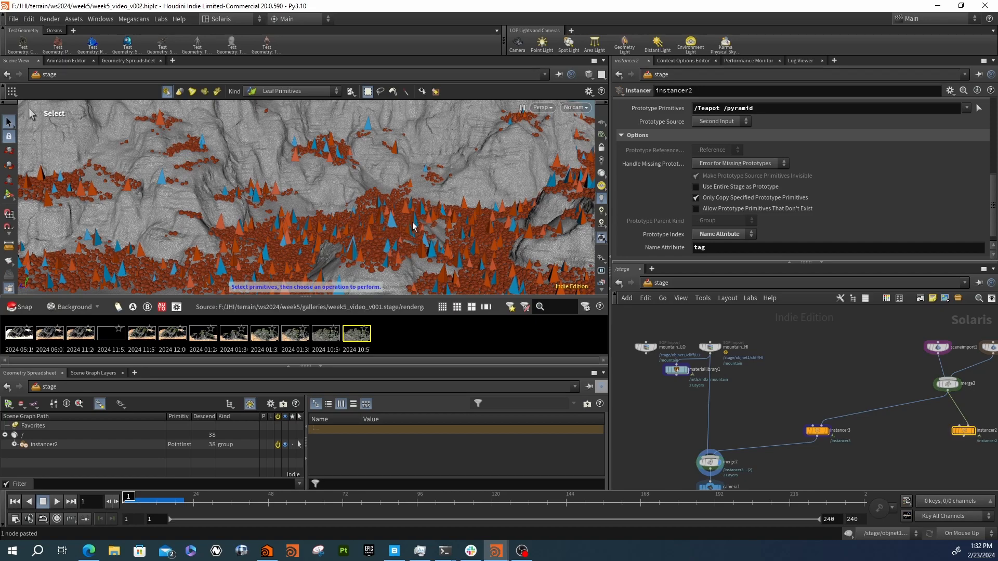
pyautogui.press('Escape')
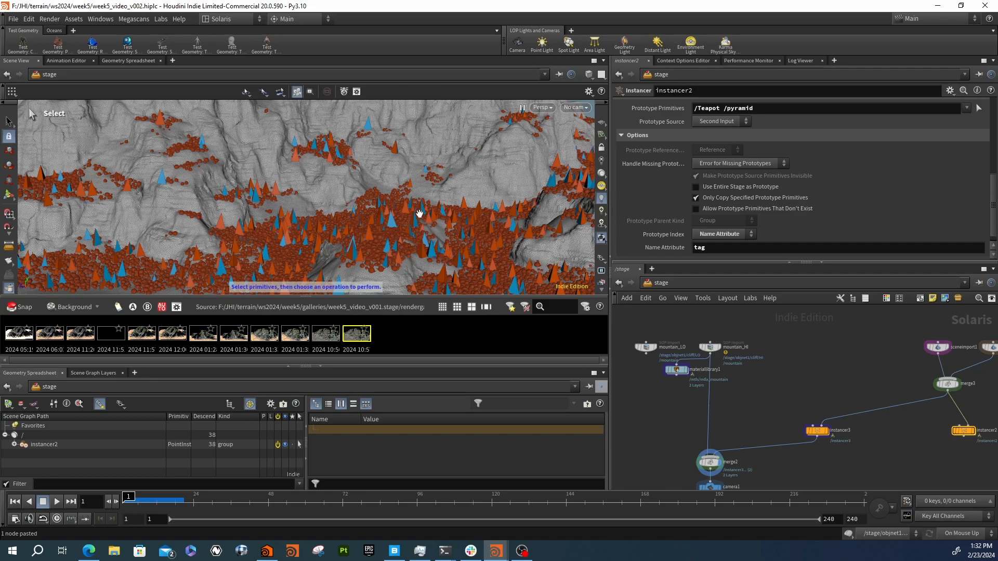
pyautogui.moveTo(370, 210)
pyautogui.mouseDown()
pyautogui.moveTo(353, 226)
pyautogui.moveTo(383, 205)
pyautogui.moveTo(442, 204)
pyautogui.moveTo(368, 202)
pyautogui.moveTo(371, 211)
pyautogui.mouseUp()
pyautogui.press('s')
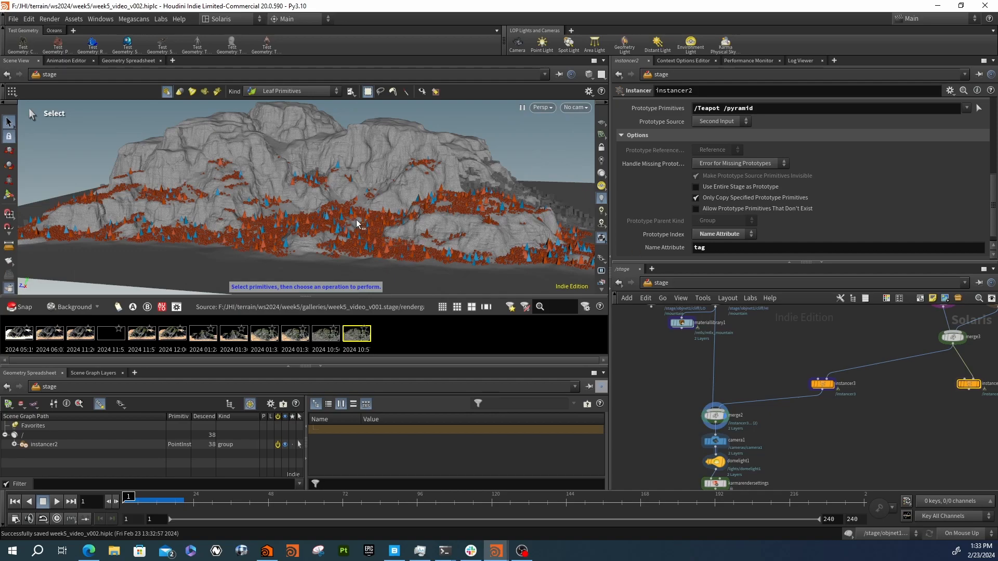
# - Display the stage at the domelight1 node below camera1
pyautogui.press('h')
pyautogui.scroll(3, 721, 409)
pyautogui.moveTo(721, 409); pyautogui.dragTo(788, 357, button='middle')
pyautogui.moveTo(720, 431); pyautogui.dragTo(734, 390, button='middle')
pyautogui.click(734, 389)
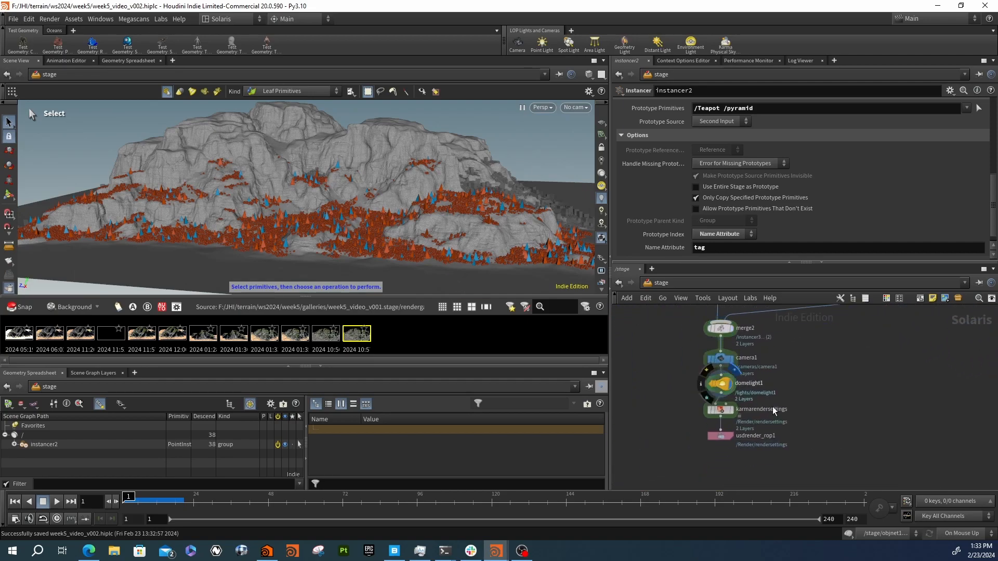
# - Look through /cameras/camera1 and render the viewport with Karma XPU
pyautogui.click(575, 107)
pyautogui.click(572, 119)
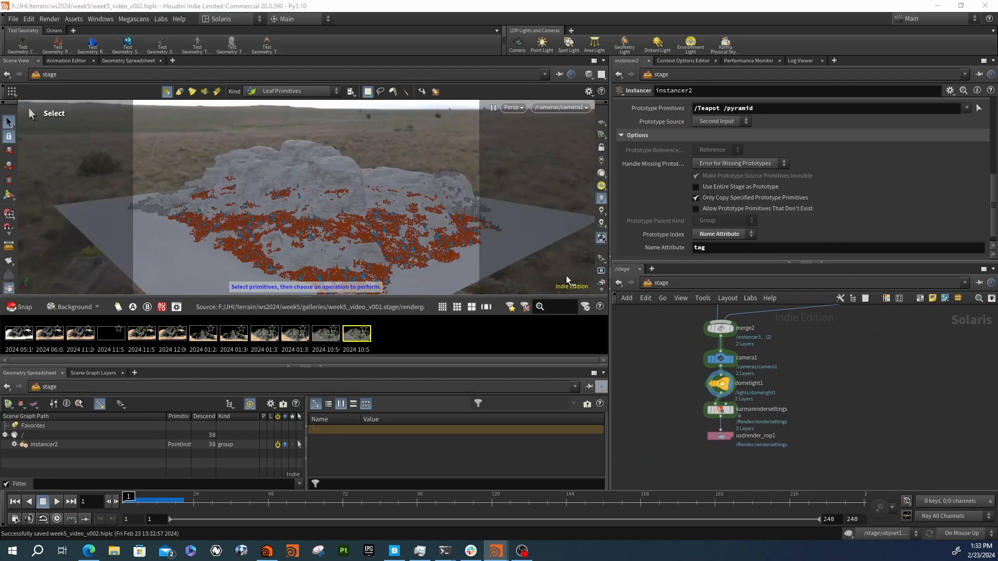
pyautogui.click(512, 107)
pyautogui.click(536, 166)
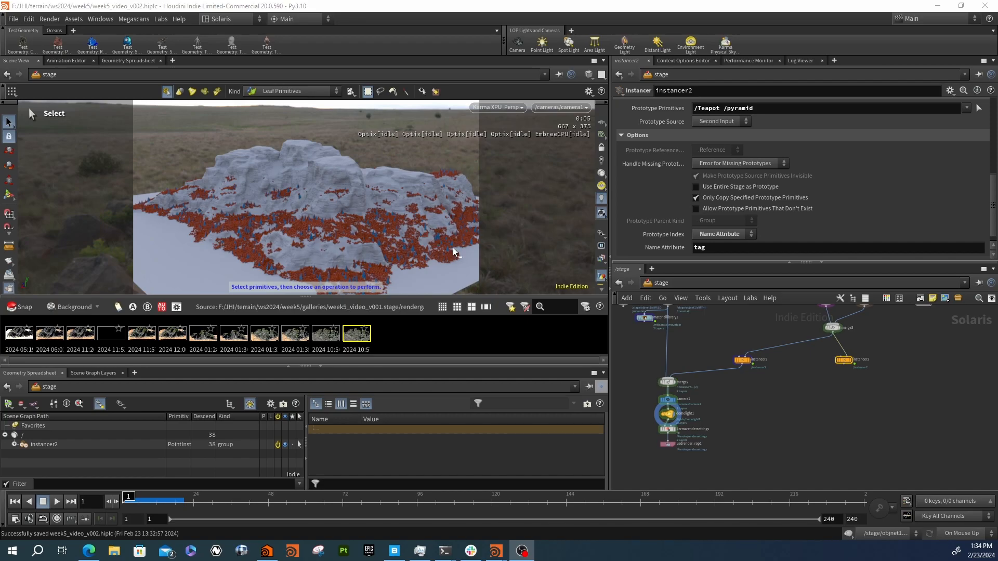
# - Add an Asset Reference node in the free space above instancer3
pyautogui.scroll(-3, 747, 411)
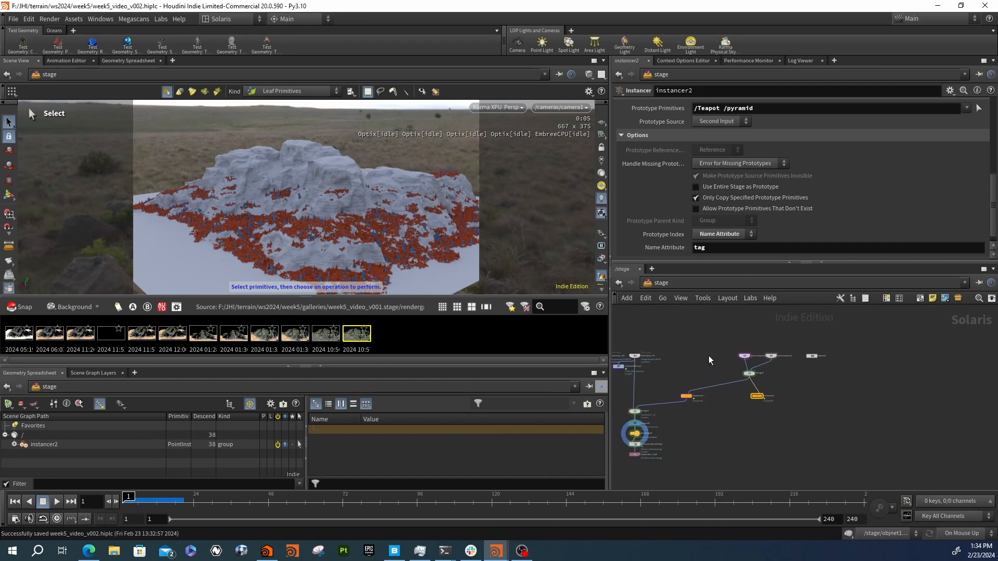
pyautogui.scroll(2, 710, 363)
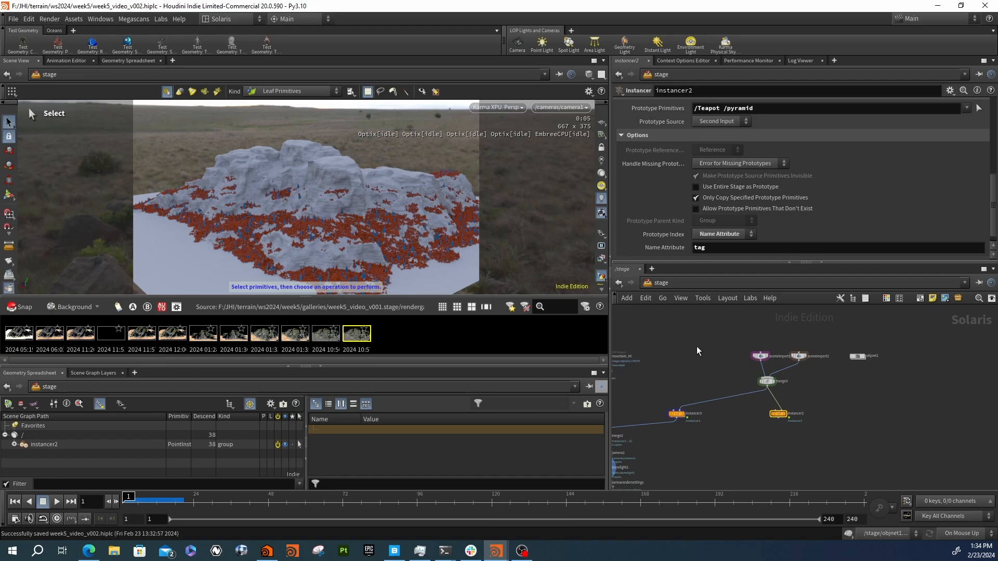
pyautogui.press('Tab')
pyautogui.write('ass')
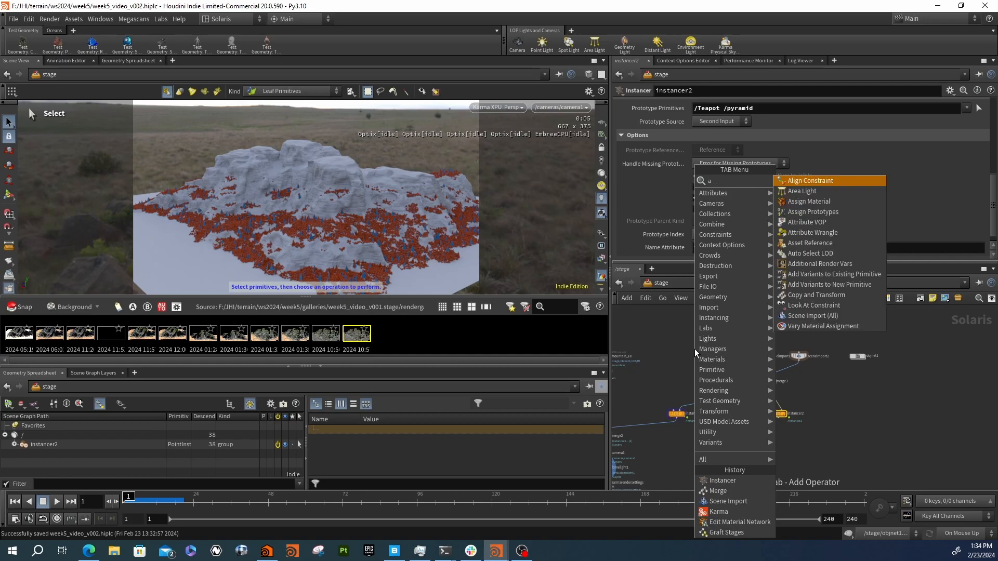
pyautogui.press('Down')
pyautogui.press('Down')
pyautogui.press('Return')
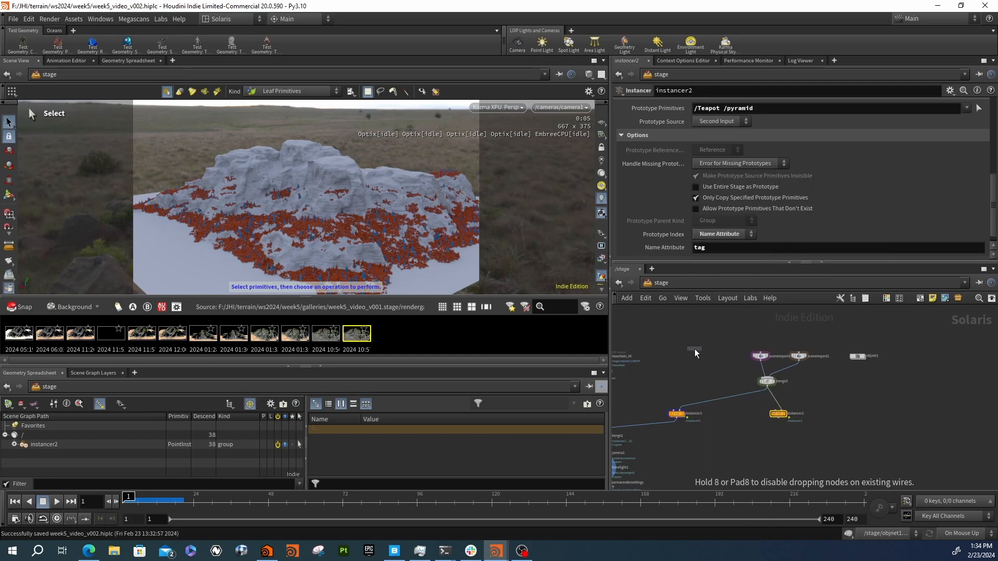
pyautogui.click(694, 349)
pyautogui.moveTo(694, 349); pyautogui.dragTo(674, 361)
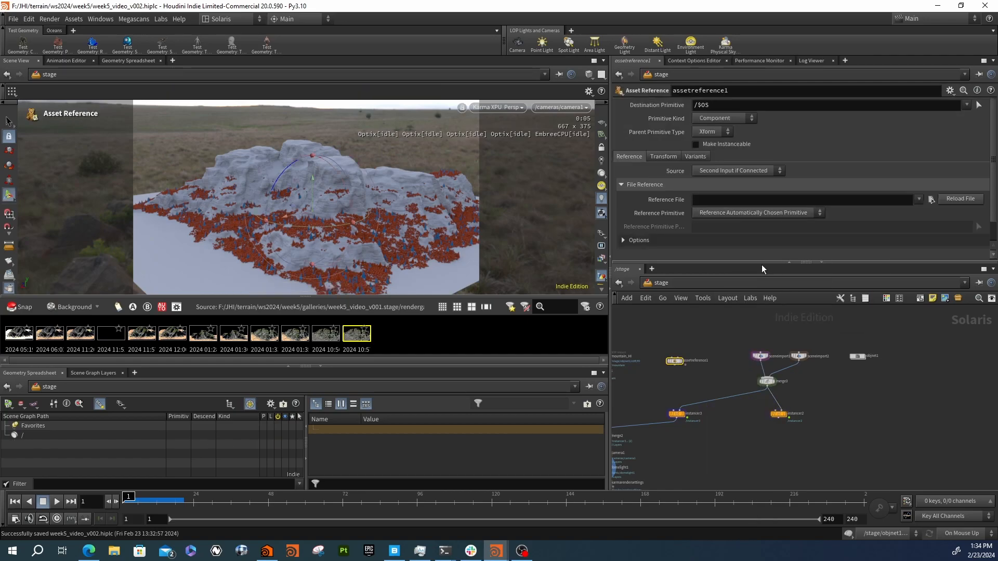
# - Start choosing the asset reference's Reference File and browse to F:/JHI/terrain/class06/assets
pyautogui.click(930, 200)
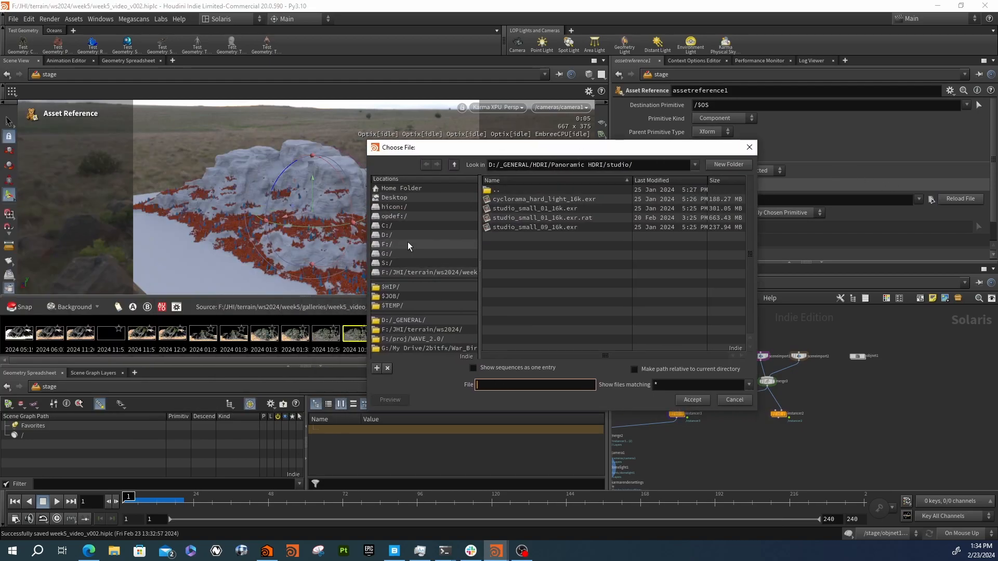
pyautogui.click(428, 331)
pyautogui.doubleClick(495, 191)
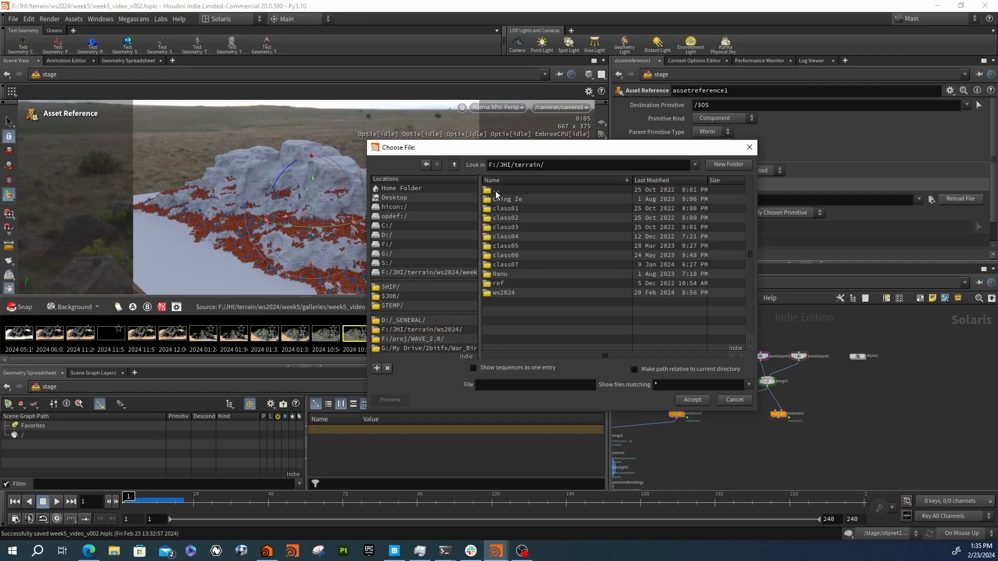
pyautogui.doubleClick(513, 264)
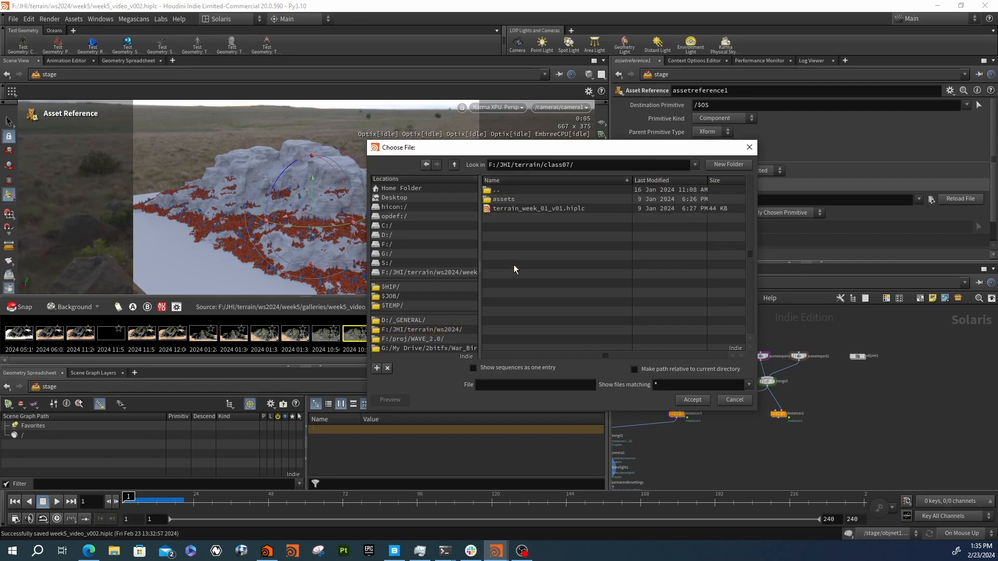
pyautogui.doubleClick(510, 199)
pyautogui.doubleClick(497, 191)
pyautogui.doubleClick(497, 190)
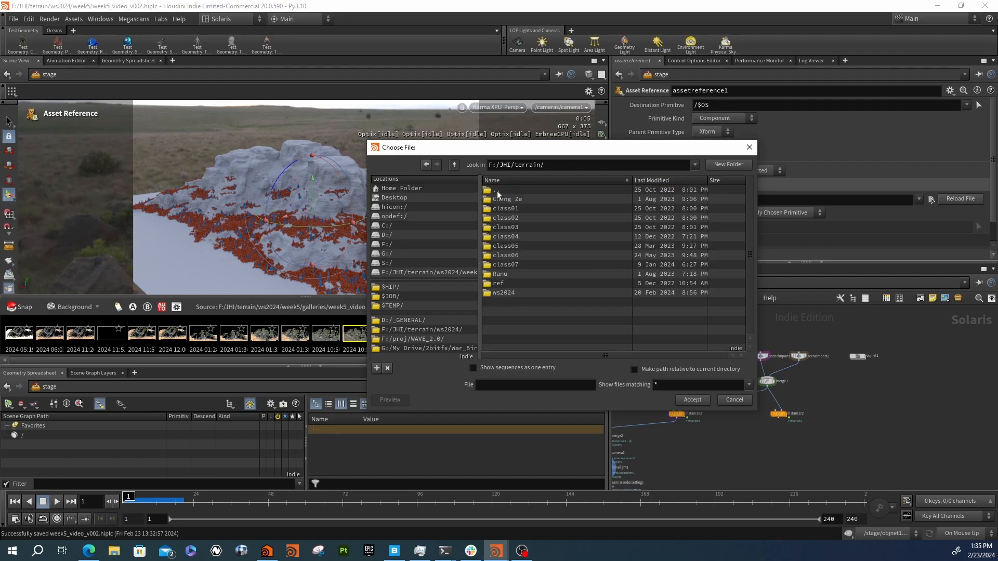
pyautogui.doubleClick(510, 255)
pyautogui.doubleClick(507, 199)
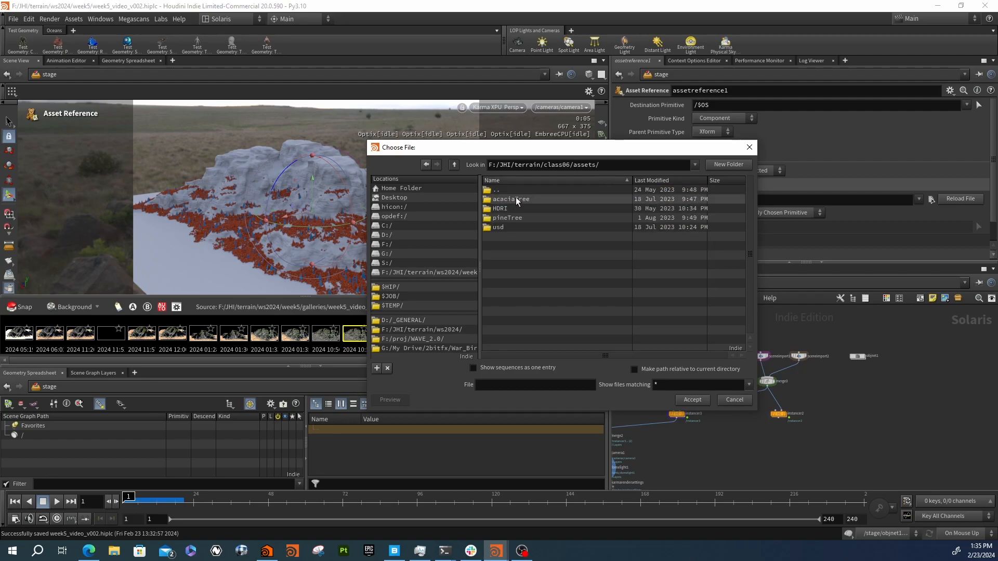
# - Set the Reference File to conifer.usd from the usd/conifer folder of the assets
pyautogui.doubleClick(514, 218)
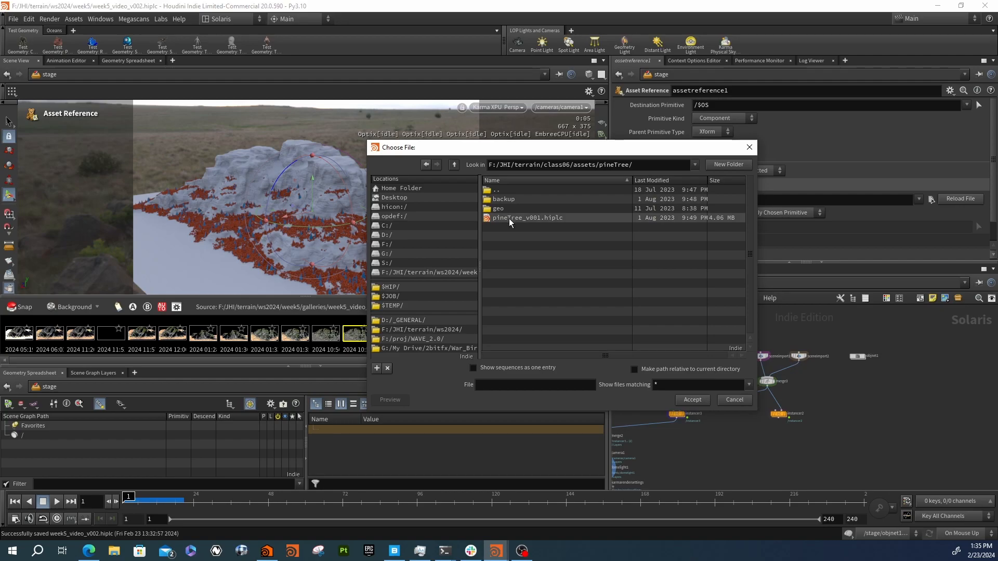
pyautogui.doubleClick(499, 190)
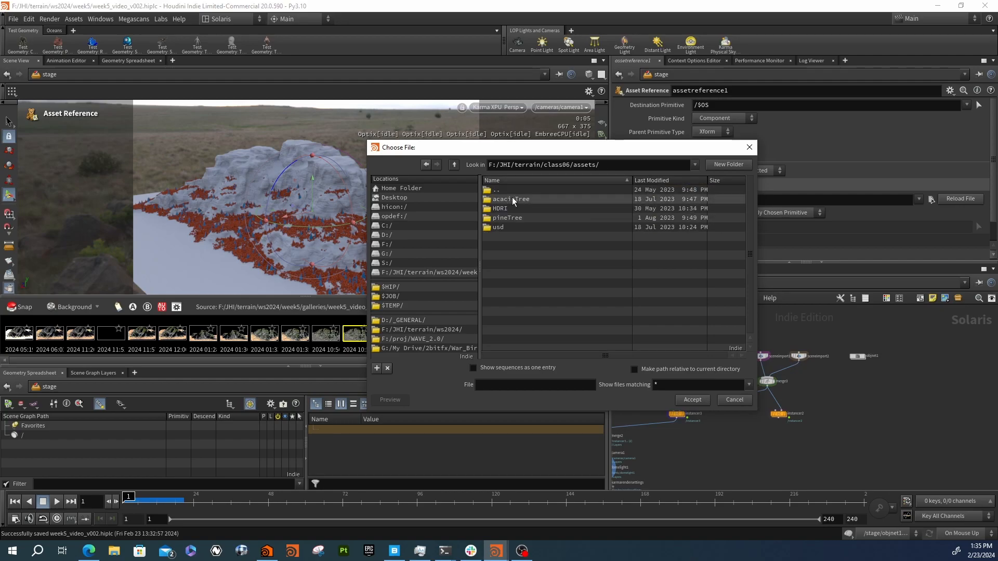
pyautogui.click(504, 228)
pyautogui.doubleClick(504, 228)
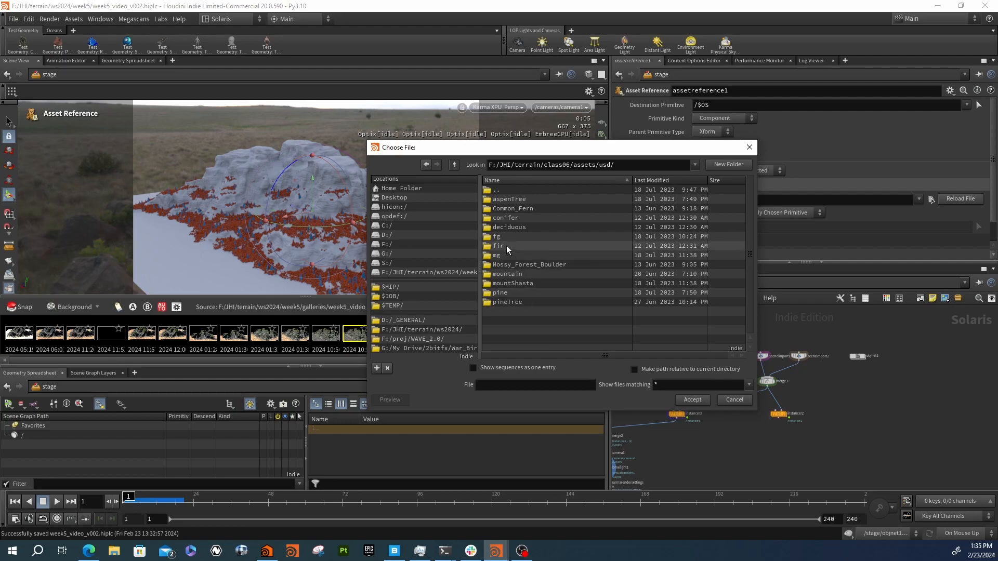
pyautogui.click(507, 218)
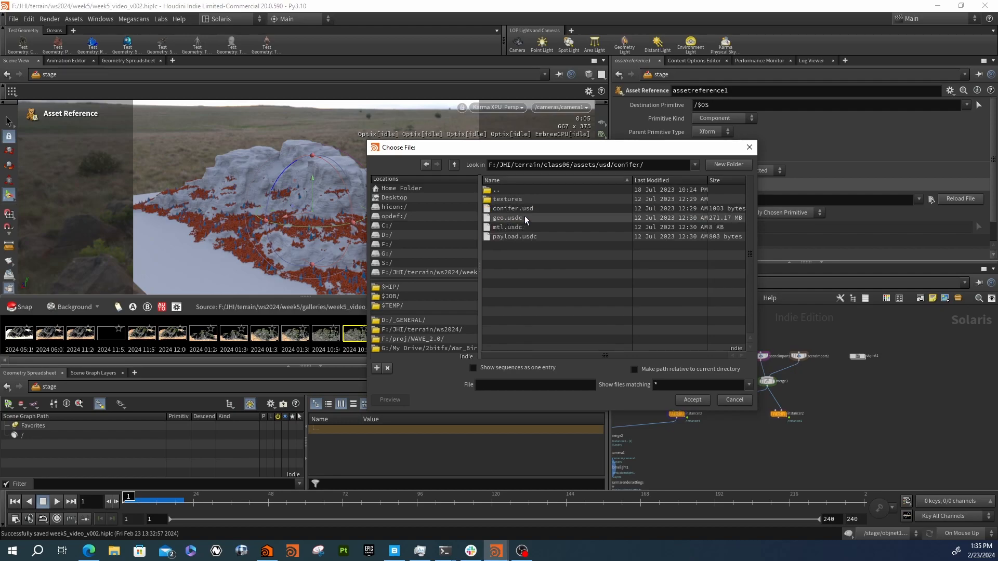
pyautogui.click(513, 209)
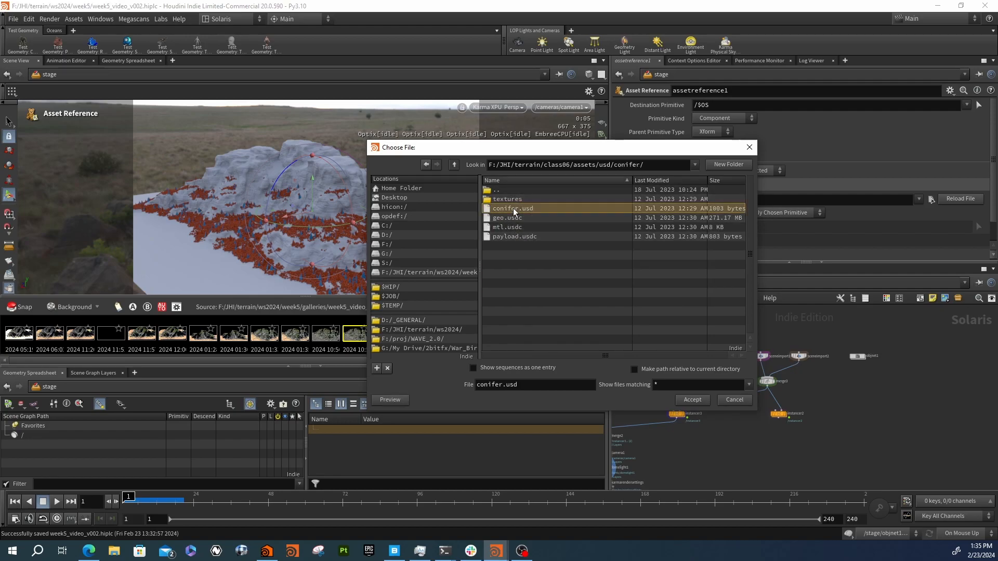
pyautogui.doubleClick(510, 207)
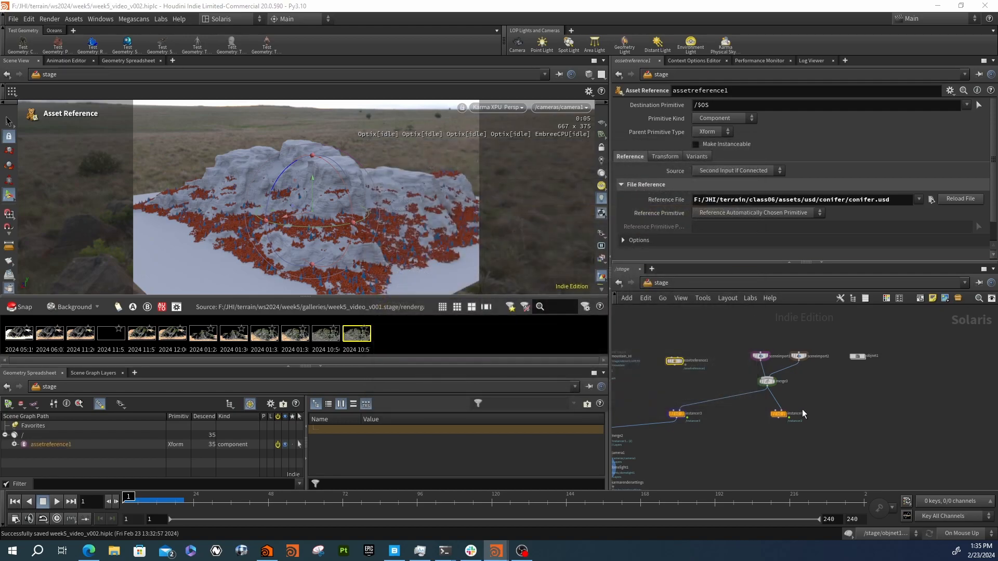
# - Display assetreference1, frame the conifer, and examine it from several angles along with its scene graph hierarchy
pyautogui.click(675, 360)
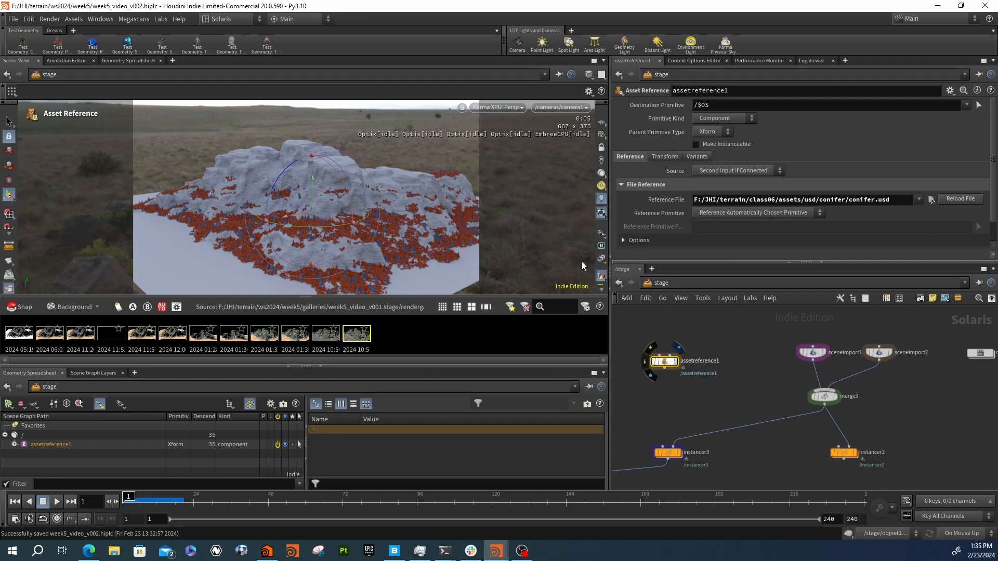
pyautogui.hotkey('space', 'g')
pyautogui.press('space')
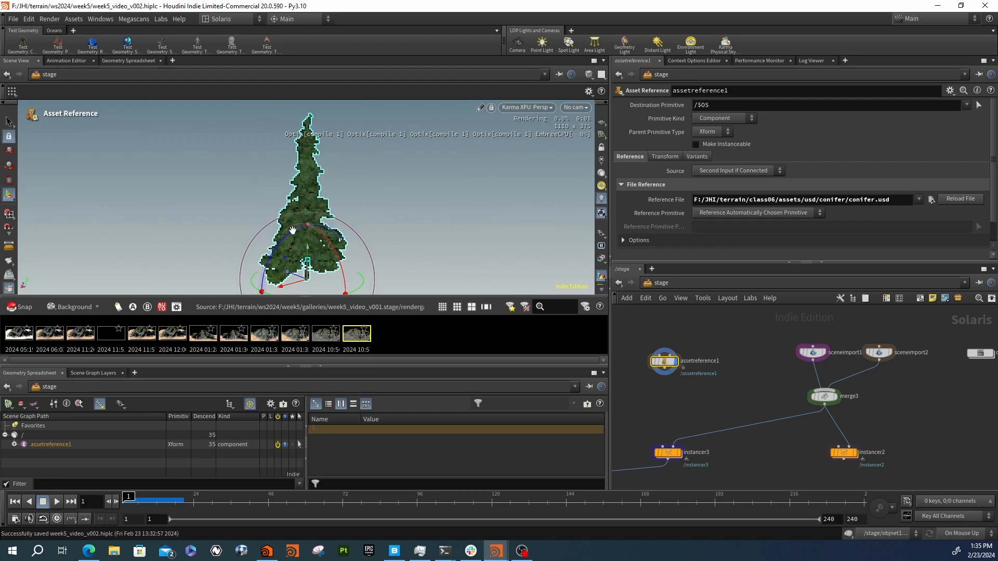
pyautogui.moveTo(305, 232); pyautogui.dragTo(381, 232)
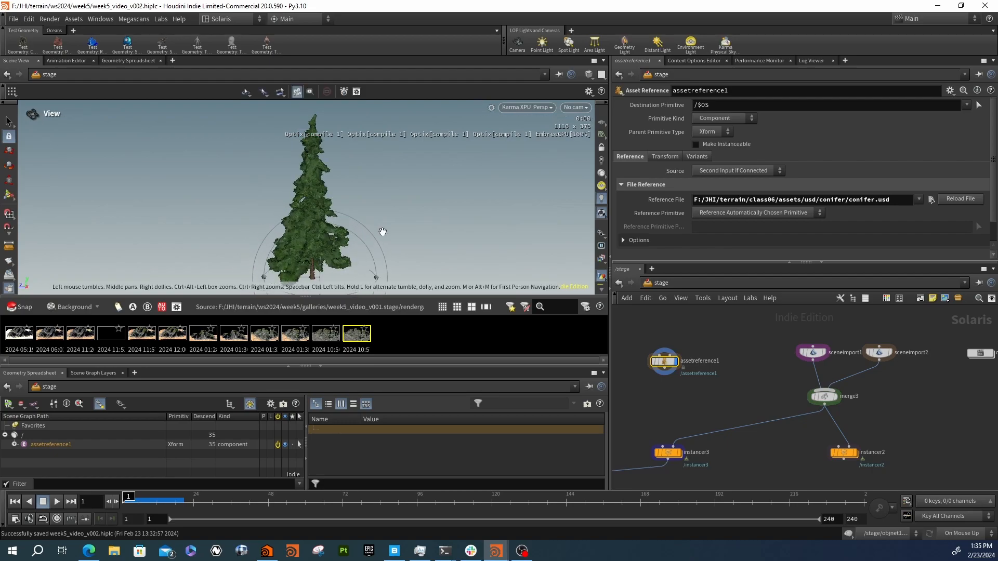
pyautogui.press('space')
pyautogui.moveTo(311, 225); pyautogui.dragTo(401, 220)
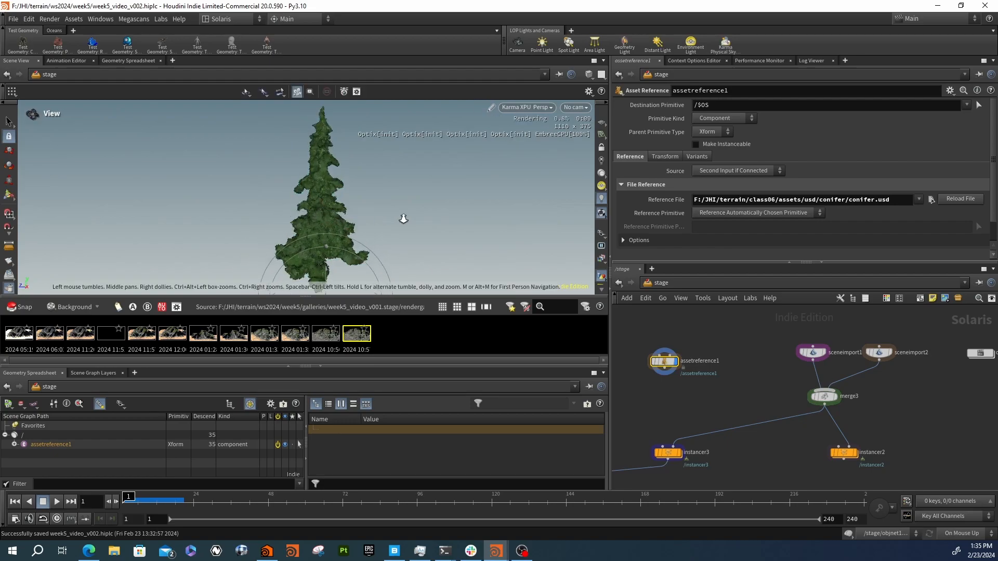
pyautogui.press('space')
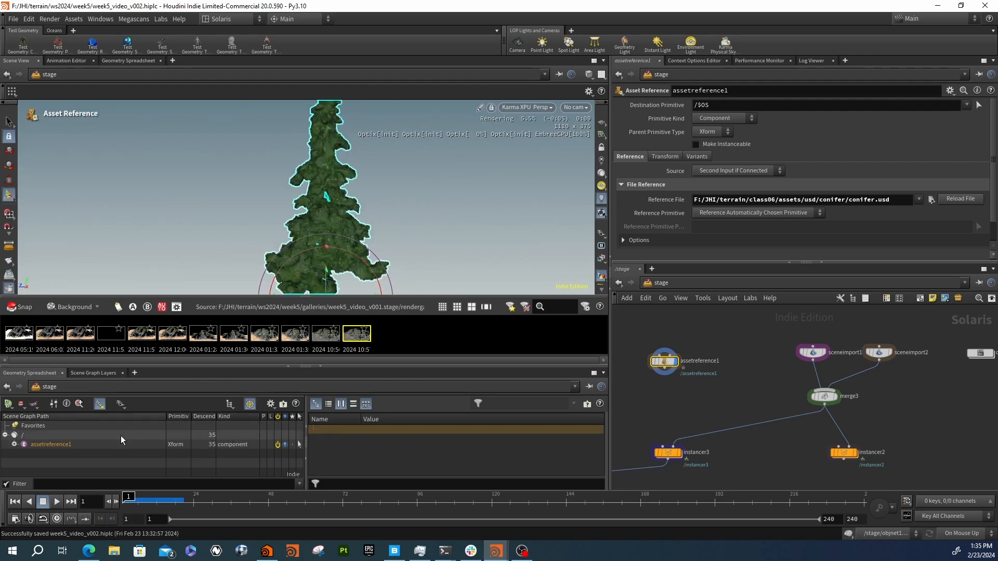
pyautogui.click(14, 444)
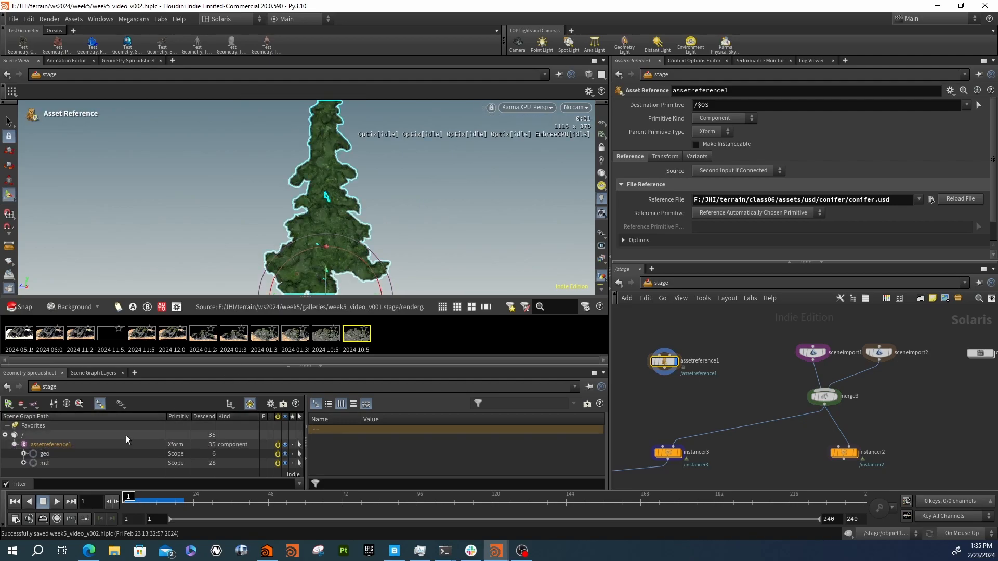
pyautogui.click(15, 445)
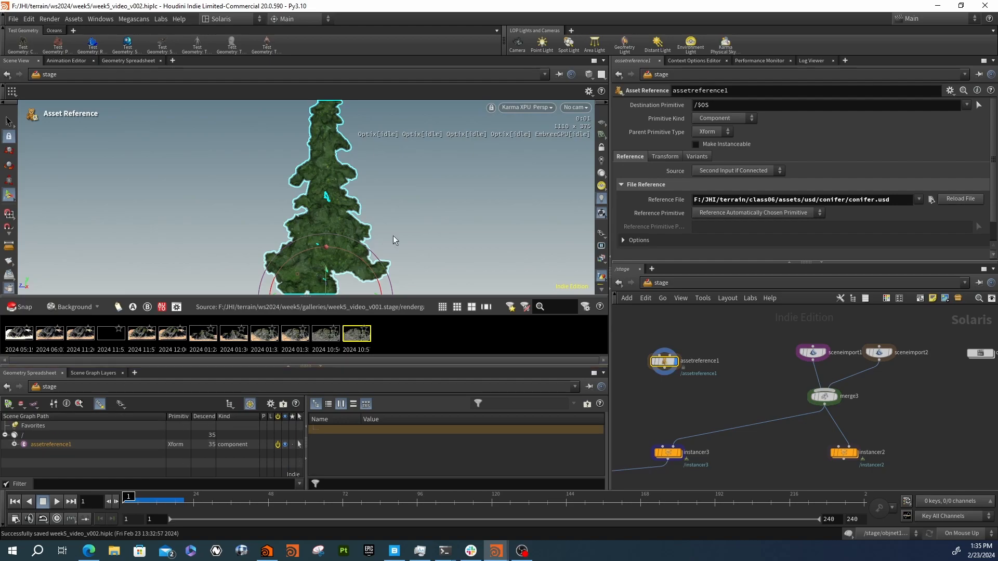
pyautogui.click(671, 392)
pyautogui.press('Tab')
pyautogui.write('var')
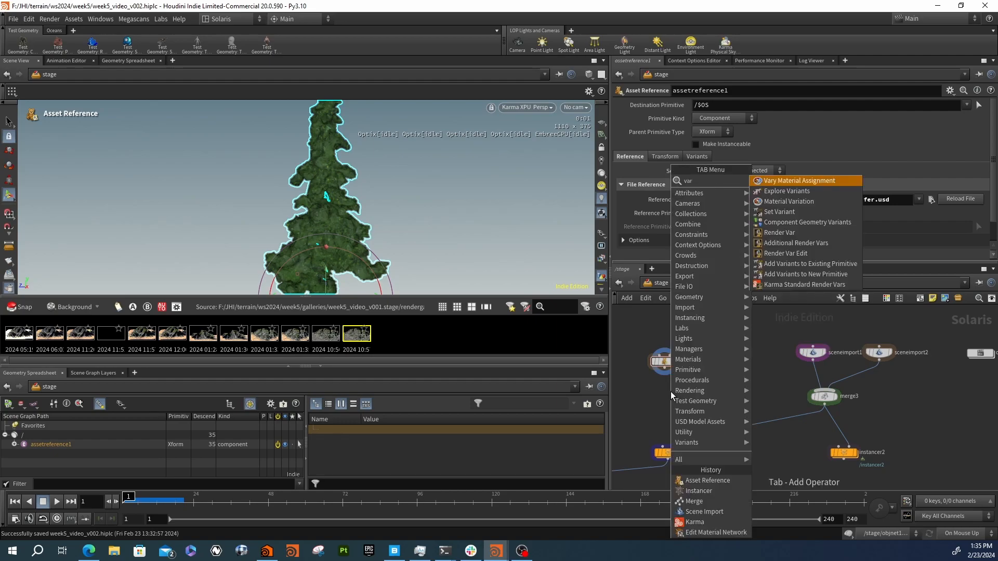
pyautogui.press('Down')
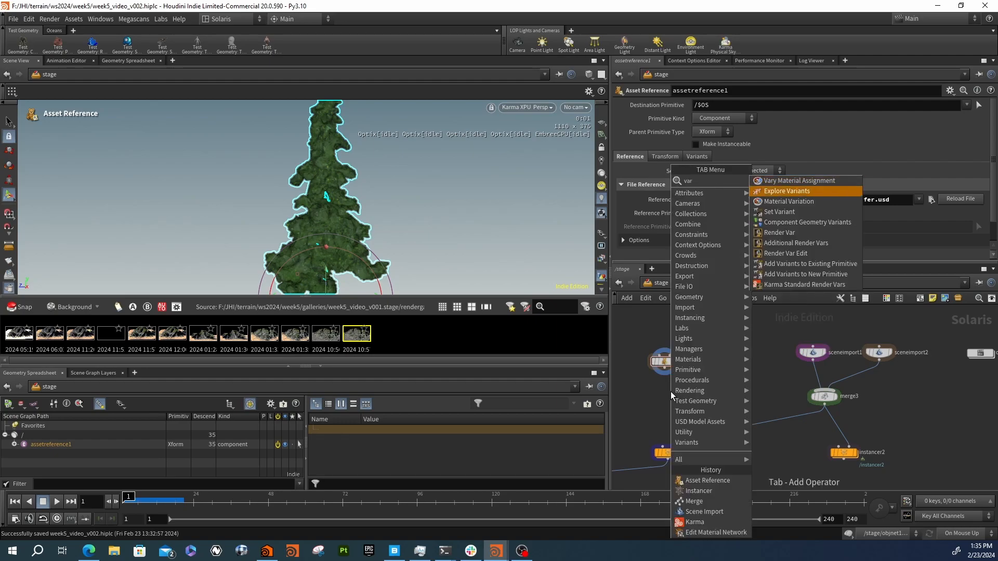
pyautogui.press('Down')
pyautogui.press('Down')
pyautogui.press('Return')
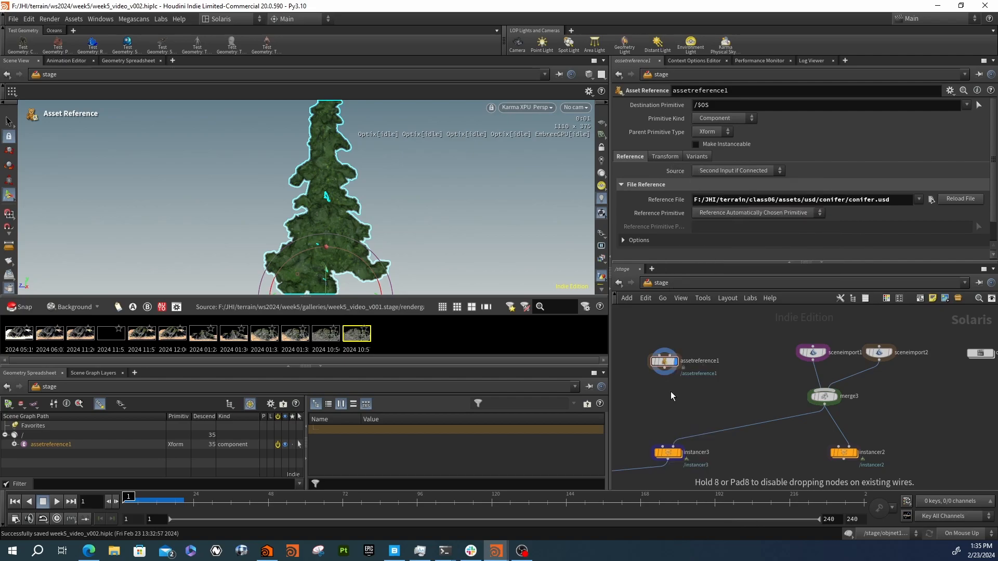
pyautogui.press('Escape')
# - Add an Explore Variants node directly below assetreference1 and display it
pyautogui.press('Tab')
pyautogui.write('ex')
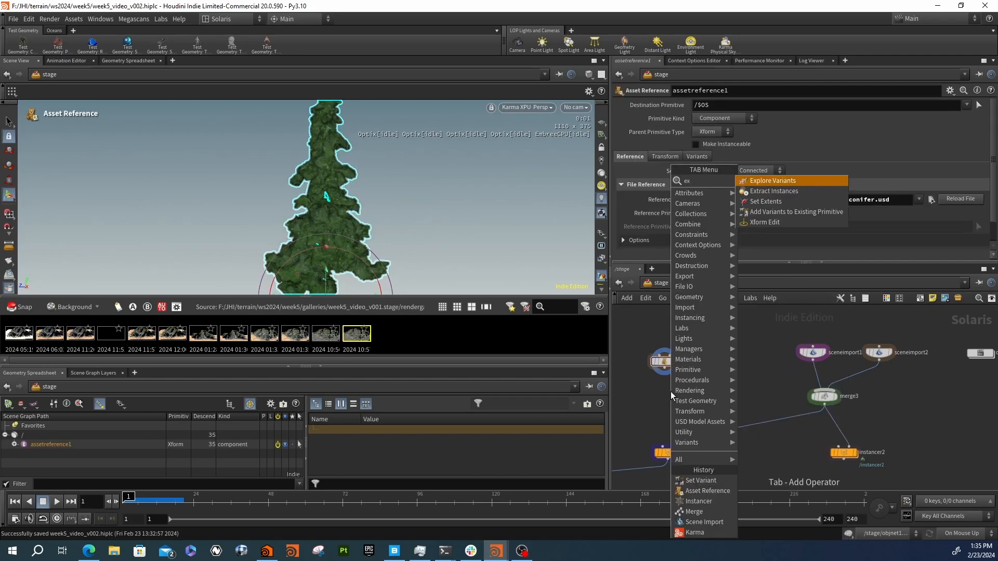
pyautogui.press('Return')
pyautogui.moveTo(672, 395); pyautogui.dragTo(679, 393)
pyautogui.moveTo(670, 396)
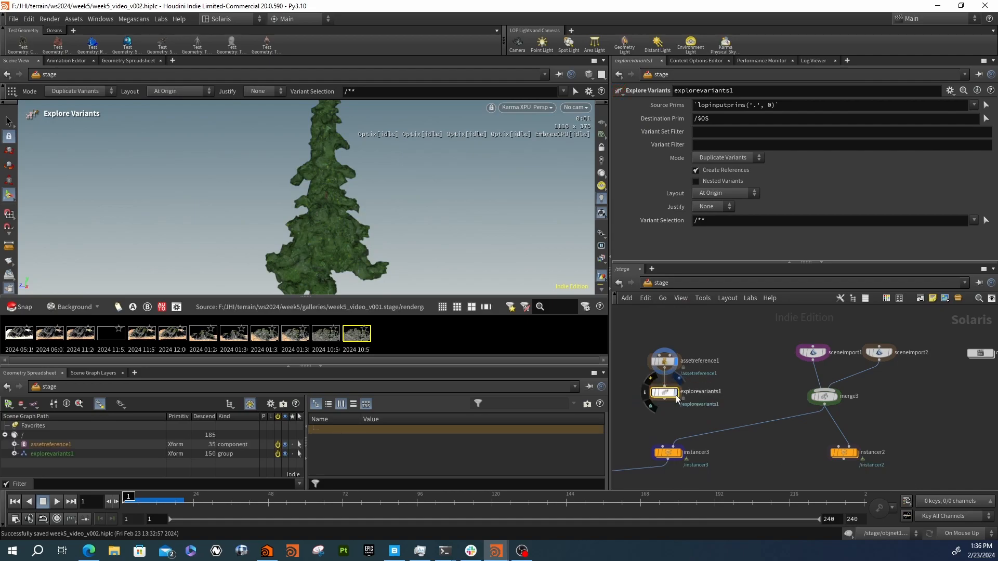
# - Switch the scene view's renderer from Karma XPU to Houdini GL
pyautogui.click(540, 109)
pyautogui.click(391, 222)
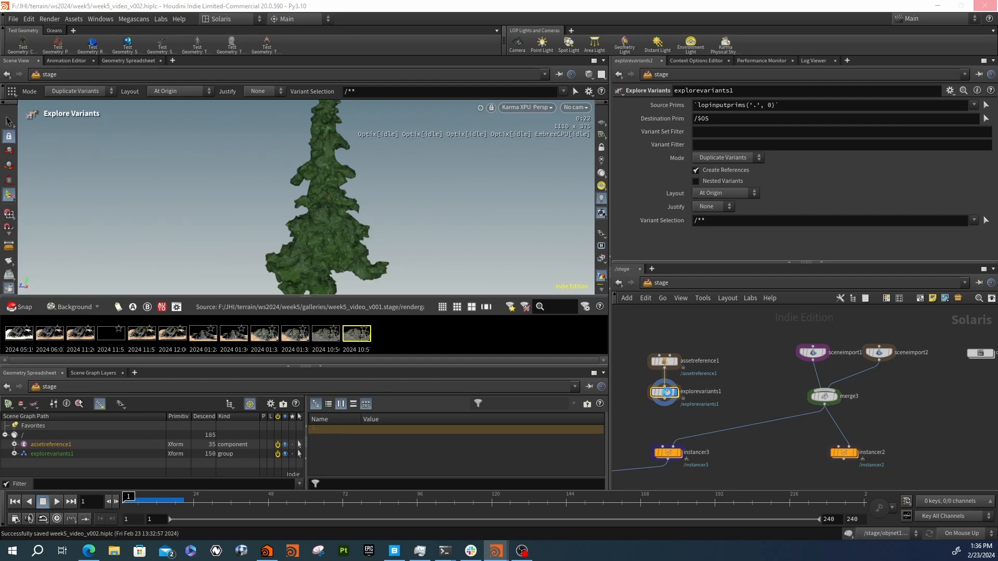
pyautogui.press('Escape')
# - Examine the explored conifer variants from several angles and distances until the whole tree is framed
pyautogui.moveTo(329, 210); pyautogui.dragTo(402, 235)
pyautogui.moveTo(402, 235); pyautogui.dragTo(143, 194, button='right')
pyautogui.moveTo(404, 250); pyautogui.dragTo(376, 230)
pyautogui.moveTo(376, 230); pyautogui.dragTo(457, 244, button='right')
pyautogui.moveTo(457, 245); pyautogui.dragTo(311, 211, button='middle')
pyautogui.moveTo(312, 211); pyautogui.dragTo(509, 227, button='right')
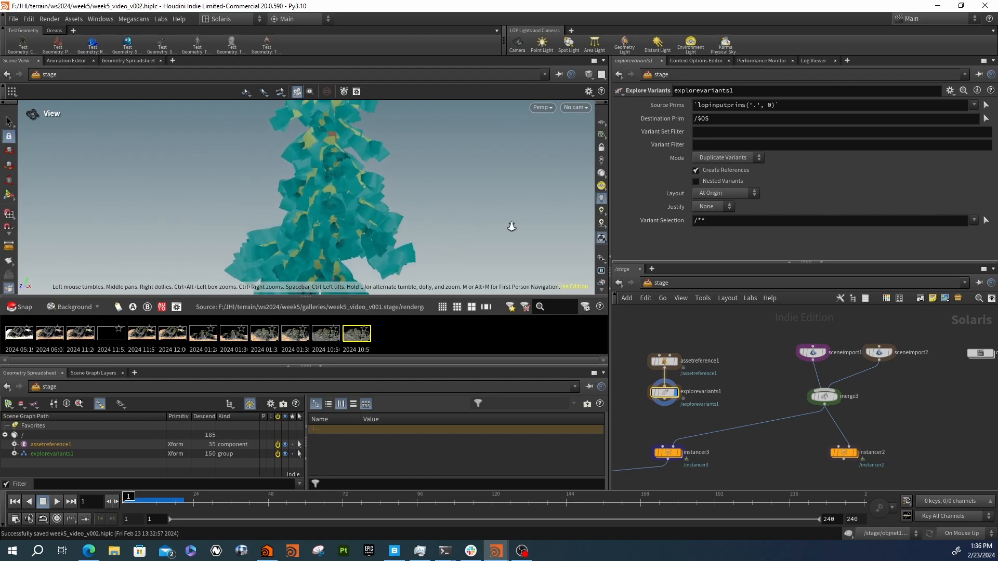
pyautogui.moveTo(441, 223); pyautogui.dragTo(392, 220, button='middle')
pyautogui.moveTo(392, 221); pyautogui.dragTo(379, 190)
pyautogui.moveTo(380, 190); pyautogui.dragTo(396, 191, button='middle')
pyautogui.moveTo(395, 192); pyautogui.dragTo(359, 224)
pyautogui.press('Return')
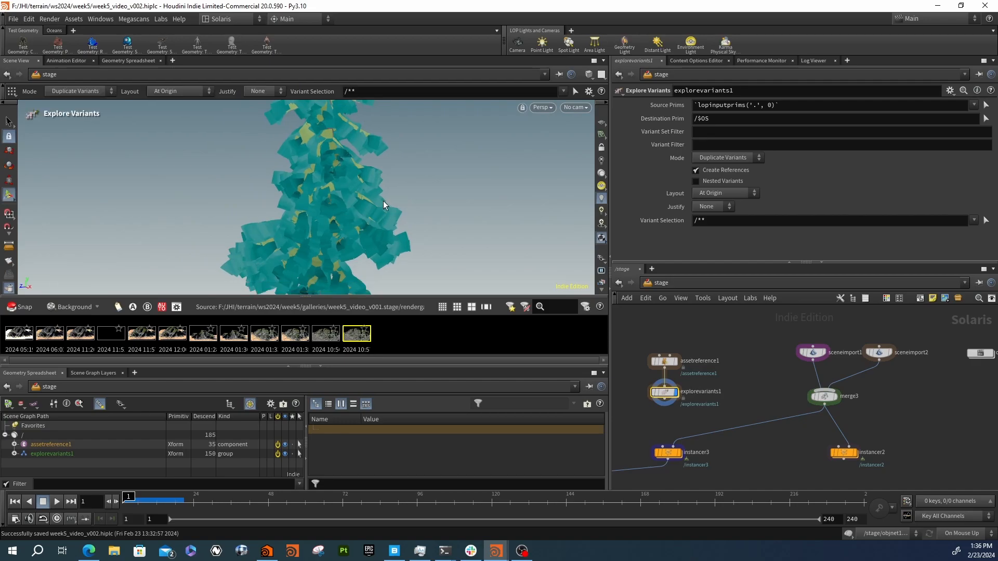
pyautogui.keyDown('alt'); pyautogui.moveTo(358, 173); pyautogui.dragTo(358, 205); pyautogui.keyUp('alt')
pyautogui.keyDown('alt'); pyautogui.moveTo(300, 196); pyautogui.dragTo(586, 210, button='right'); pyautogui.keyUp('alt')
pyautogui.moveTo(586, 210); pyautogui.dragTo(326, 163)
pyautogui.moveTo(325, 163); pyautogui.dragTo(208, 224, button='right')
pyautogui.moveTo(339, 221); pyautogui.dragTo(252, 190, button='middle')
pyautogui.moveTo(252, 189); pyautogui.dragTo(287, 207, button='right')
pyautogui.moveTo(288, 207); pyautogui.dragTo(276, 225)
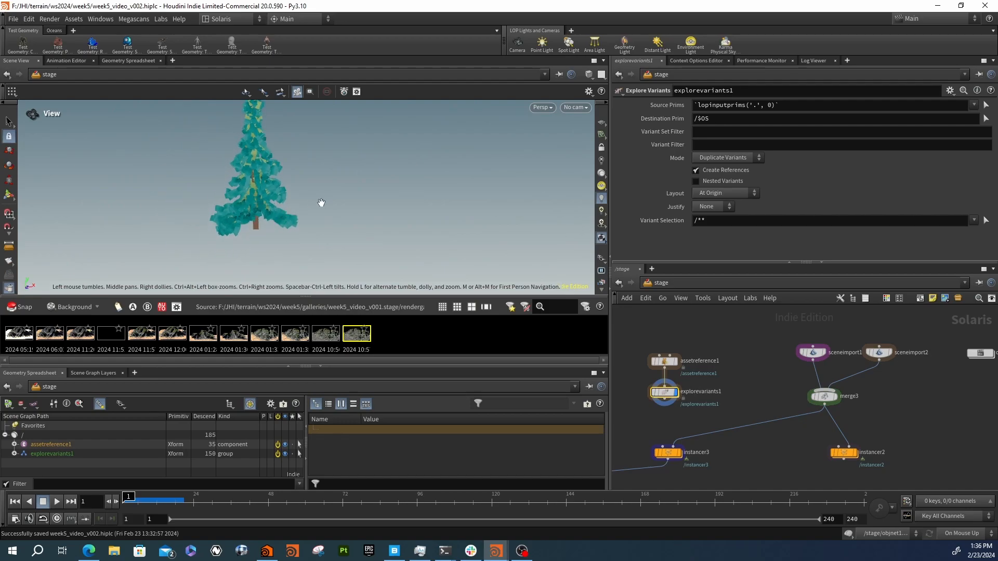
pyautogui.moveTo(321, 203); pyautogui.dragTo(239, 206, button='right')
pyautogui.moveTo(293, 162); pyautogui.dragTo(298, 227, button='middle')
pyautogui.moveTo(299, 228); pyautogui.dragTo(256, 211)
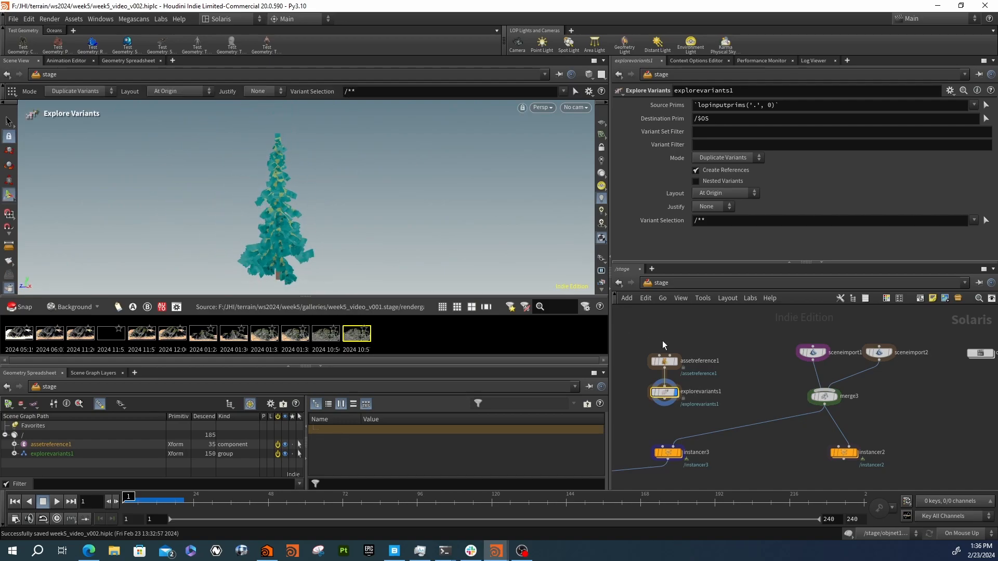
# - Replace the Explore Variants node with a Set Variant node connected below assetreference1
pyautogui.press('Delete')
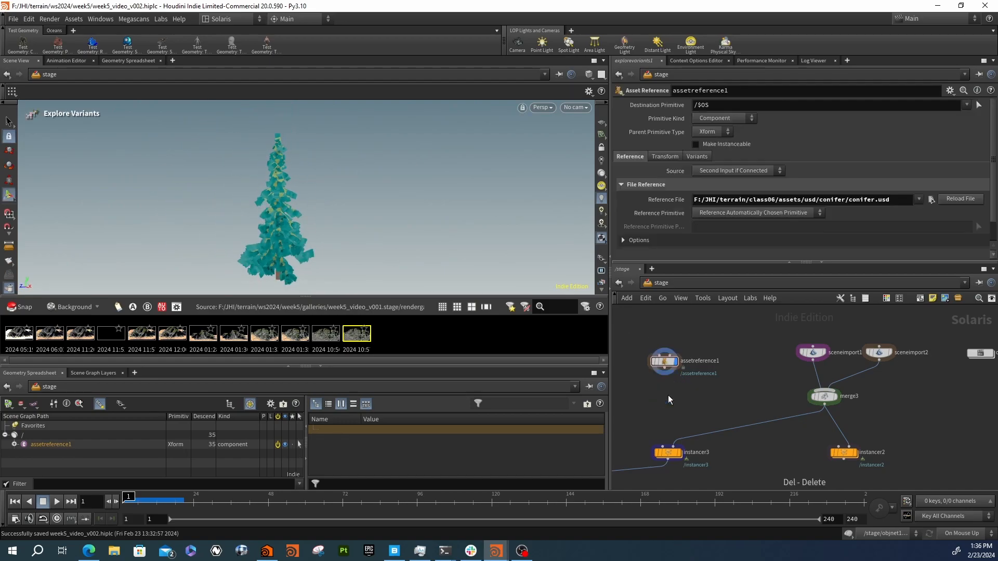
pyautogui.press('Tab')
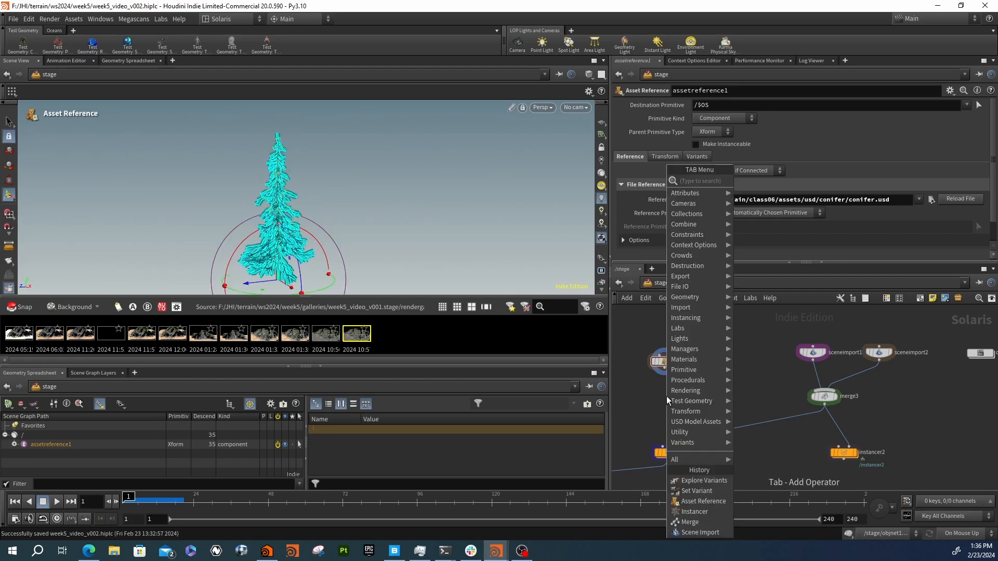
pyautogui.write('se')
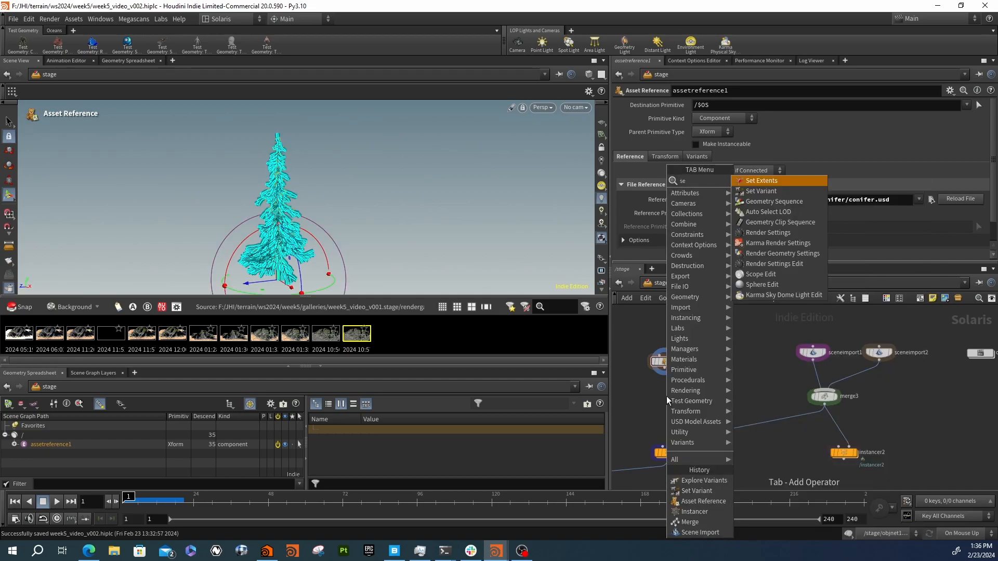
pyautogui.press('Down')
pyautogui.press('Return')
pyautogui.click(666, 395)
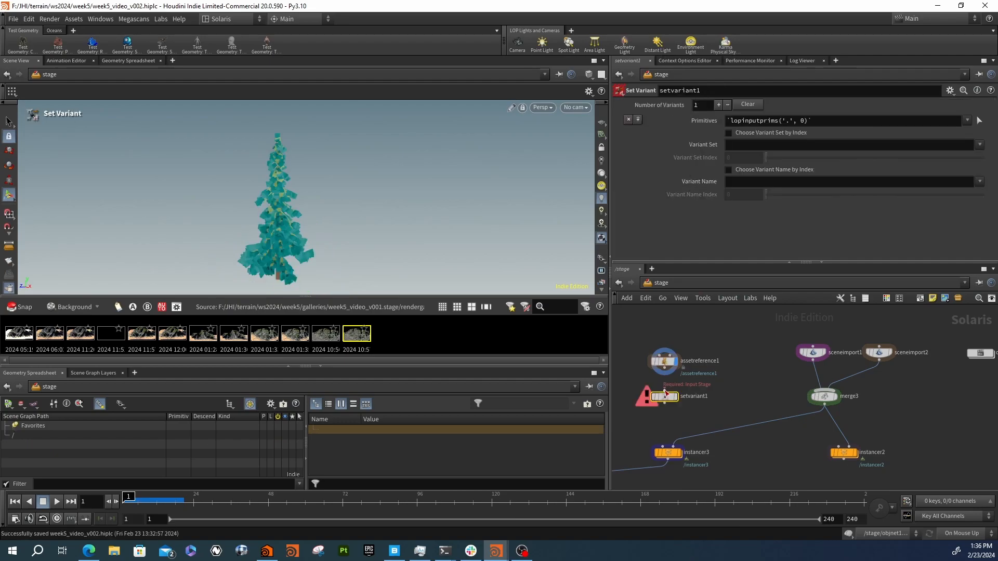
pyautogui.scroll(2, 665, 390)
pyautogui.moveTo(664, 391); pyautogui.dragTo(665, 358)
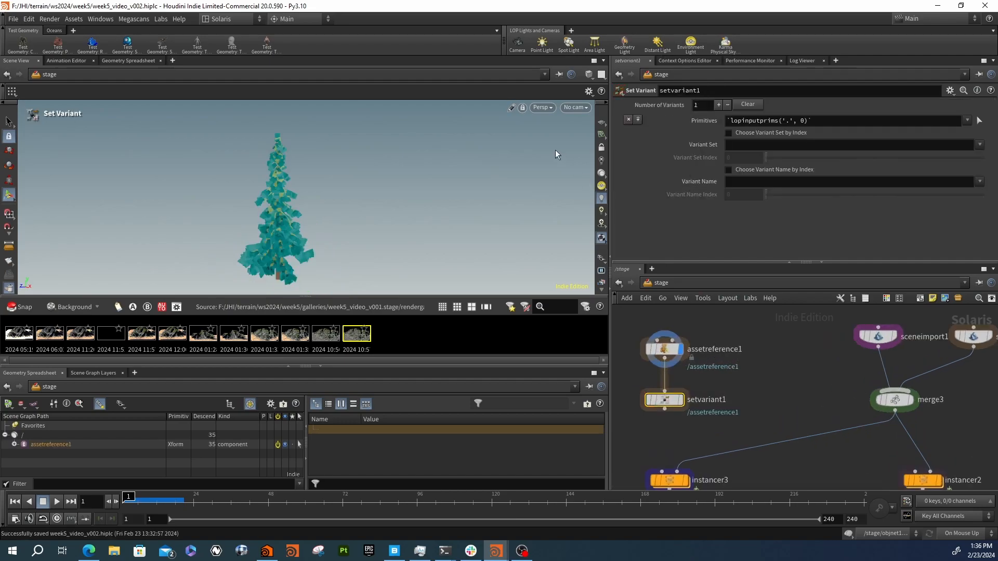
# - Set the viewport's Houdini GL display purpose to Final Render and view the conifer close up
pyautogui.click(602, 260)
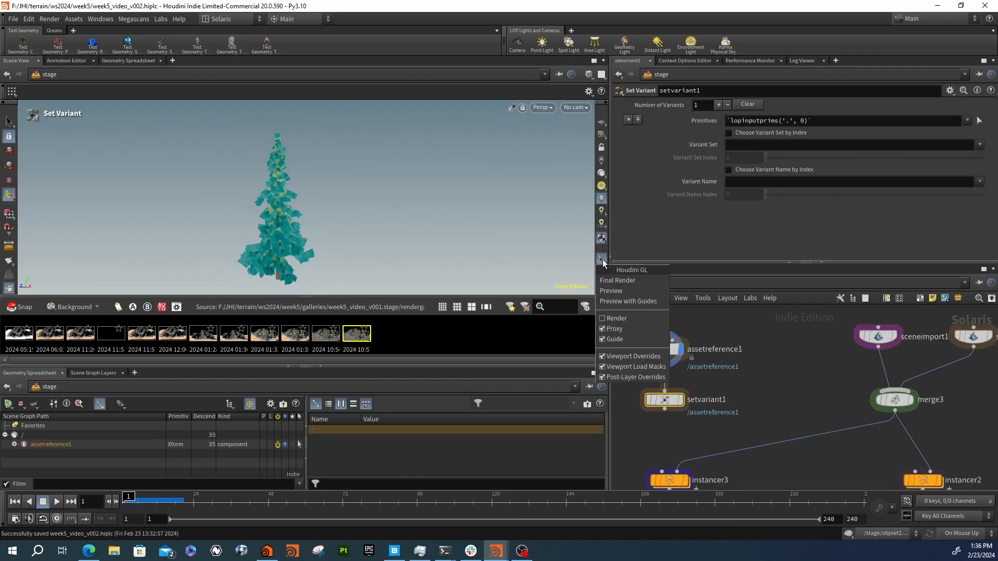
pyautogui.click(616, 318)
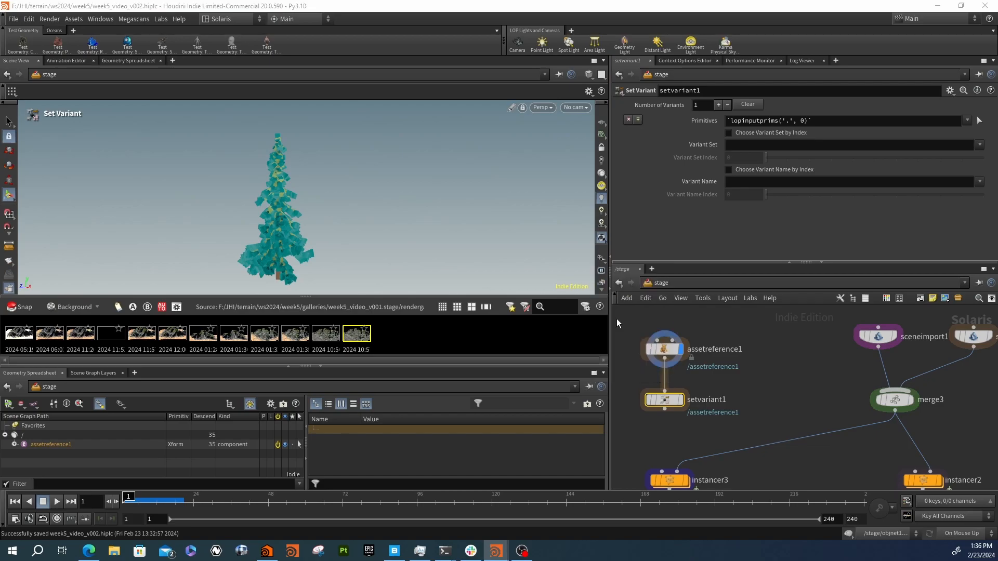
pyautogui.click(603, 260)
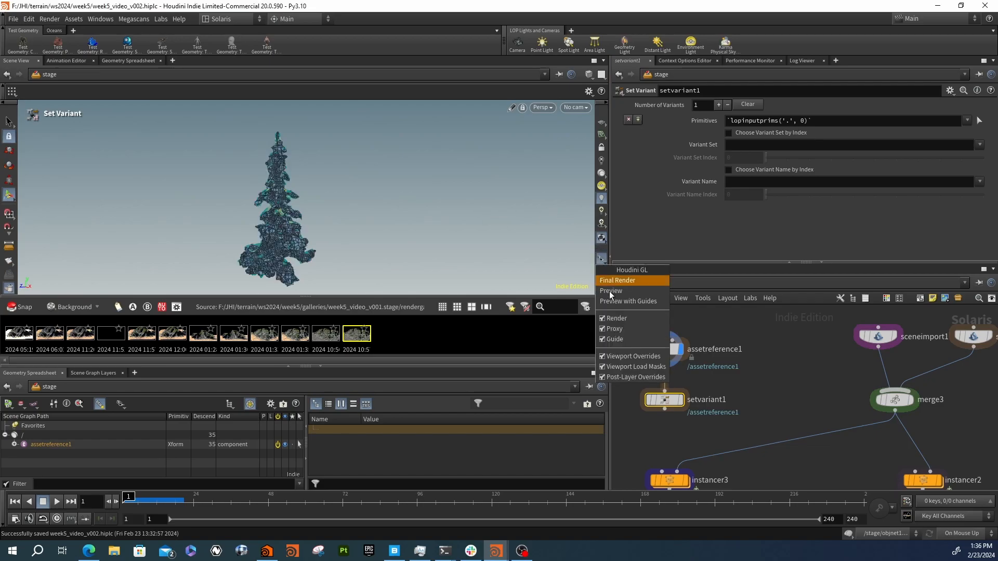
pyautogui.click(612, 282)
pyautogui.moveTo(221, 214)
pyautogui.keyDown('alt'); pyautogui.mouseDown(button='right')
pyautogui.moveTo(420, 213)
pyautogui.moveTo(387, 218)
pyautogui.moveTo(354, 134)
pyautogui.mouseUp(button='right'); pyautogui.keyUp('alt')
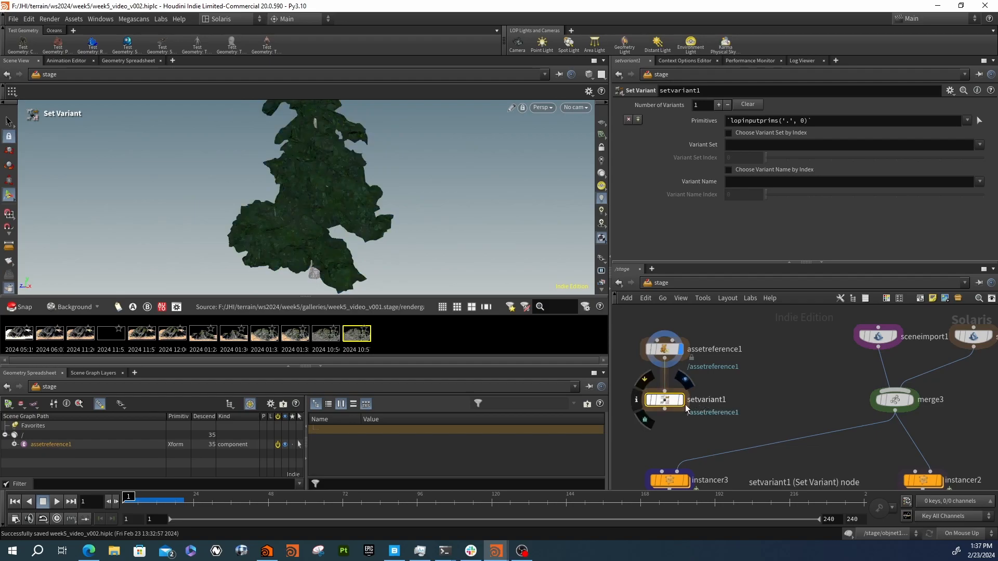
# - Display setvariant1 and set its Variant Set to geo with the Variant Name HI
pyautogui.click(680, 400)
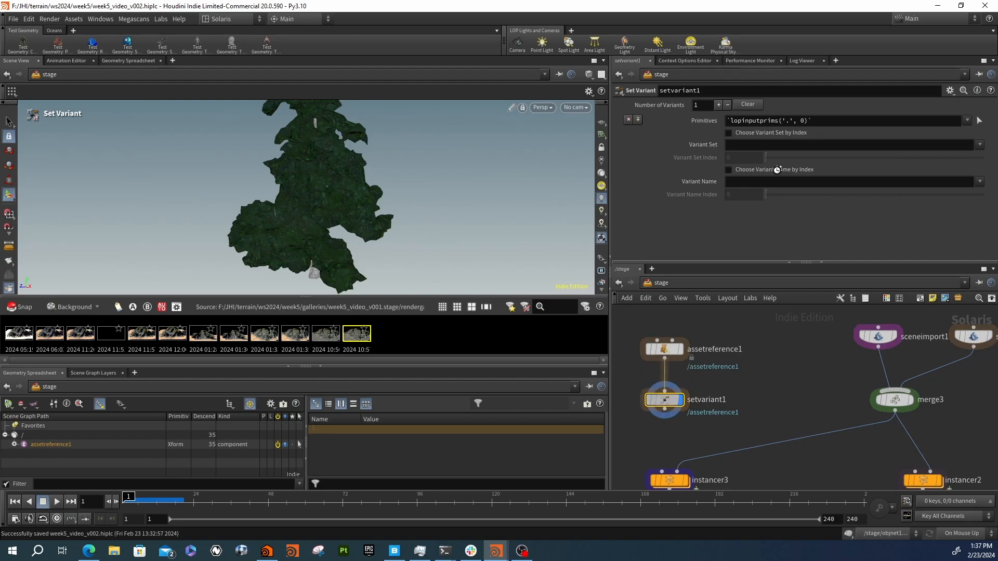
pyautogui.click(980, 145)
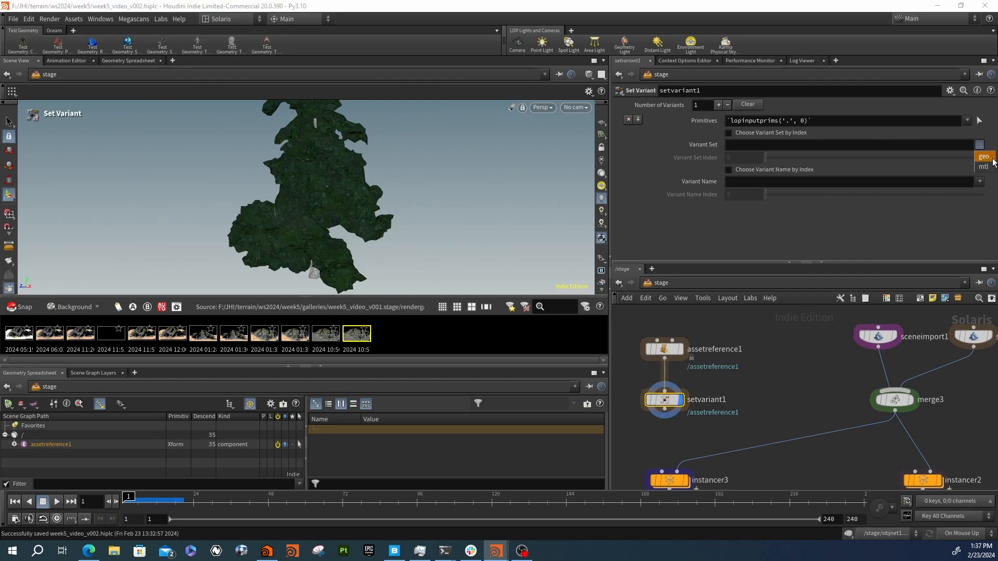
pyautogui.click(984, 157)
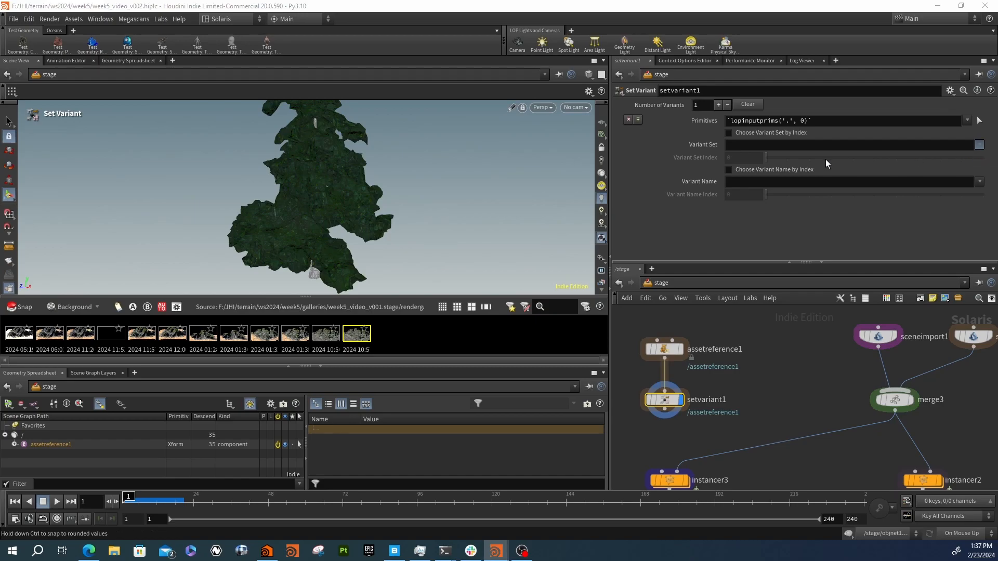
pyautogui.click(980, 182)
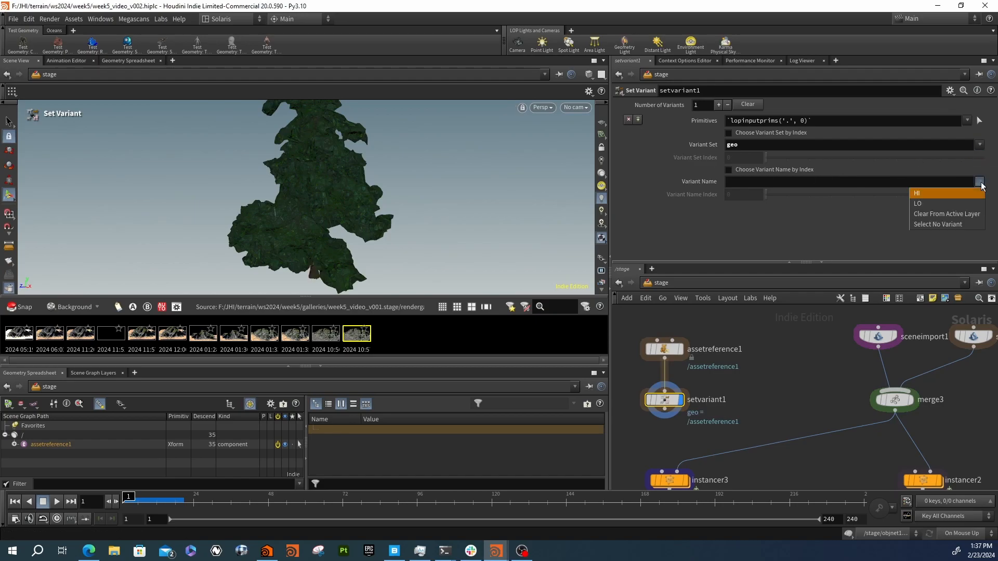
pyautogui.click(937, 193)
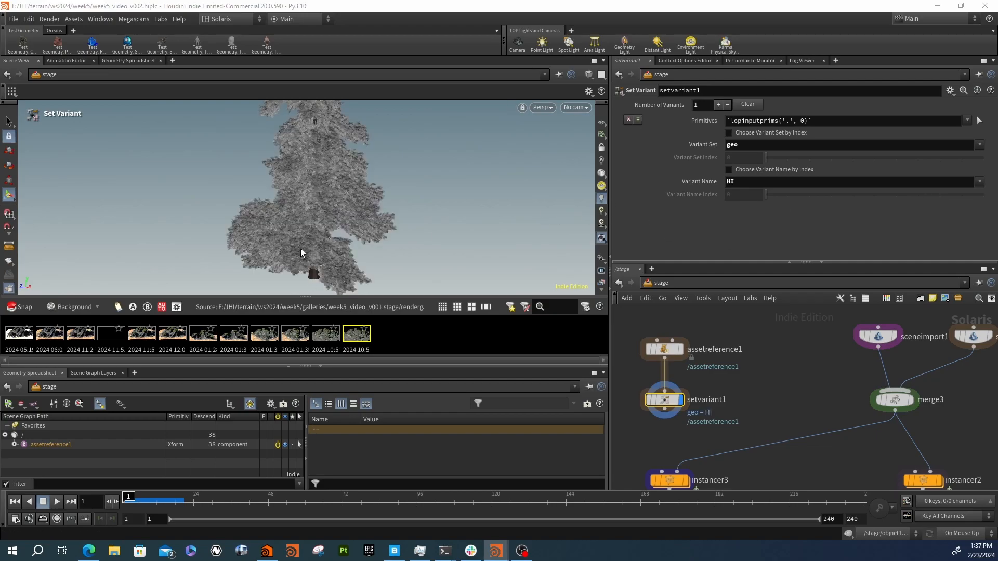
# - Duplicate setvariant1 directly below itself and set the copy's Variant Set to mtl with the Variant Name HI
pyautogui.moveTo(671, 405)
pyautogui.mouseDown()
pyautogui.moveTo(671, 390)
pyautogui.moveTo(666, 411)
pyautogui.mouseUp()
pyautogui.hotkey('ctrl', 'c')
pyautogui.hotkey('ctrl', 'v')
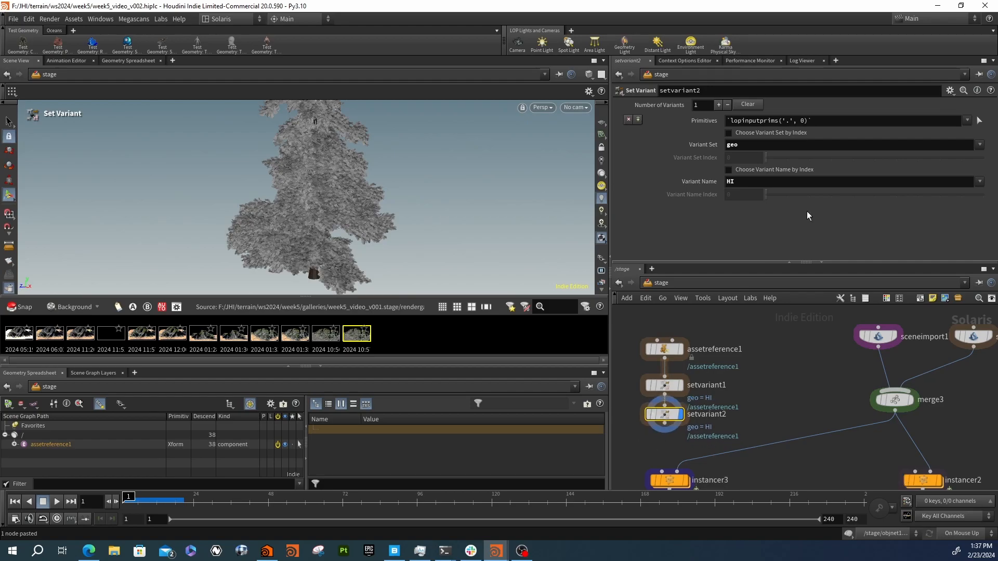
pyautogui.click(979, 182)
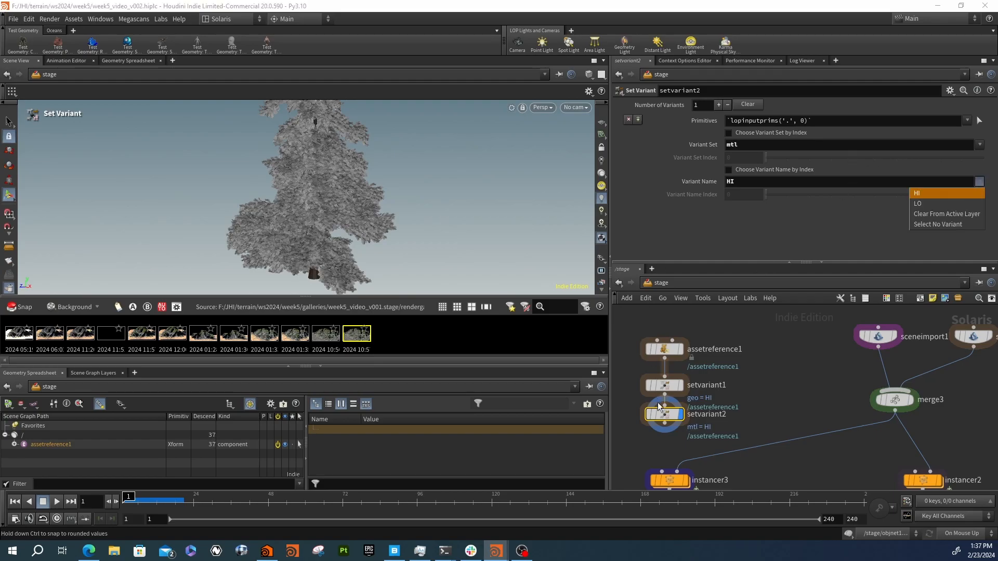
pyautogui.click(338, 248)
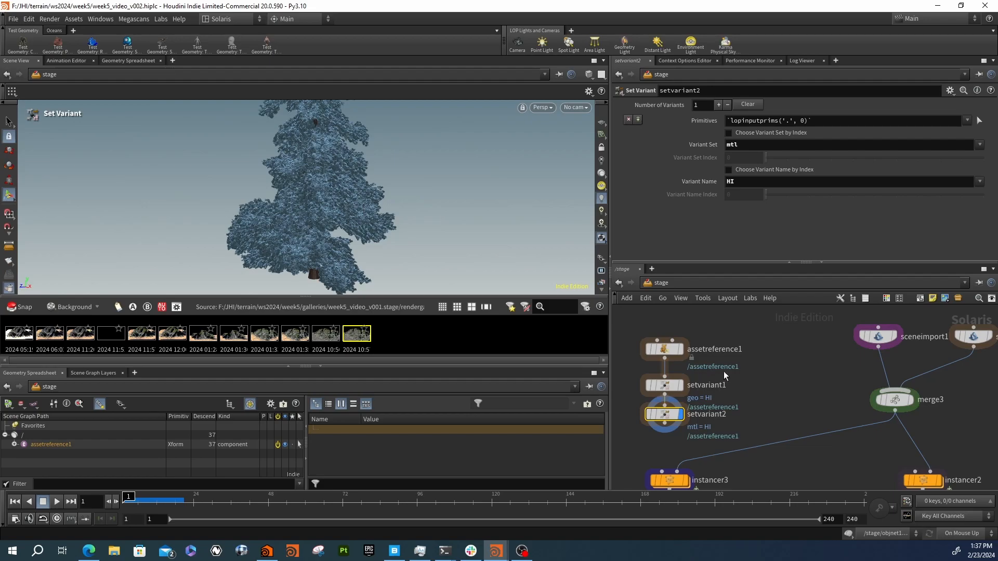
# - Set the Variant Name of both setvariant1 and setvariant2 to LO together
pyautogui.moveTo(744, 369); pyautogui.dragTo(646, 433)
pyautogui.click(979, 181)
pyautogui.click(960, 204)
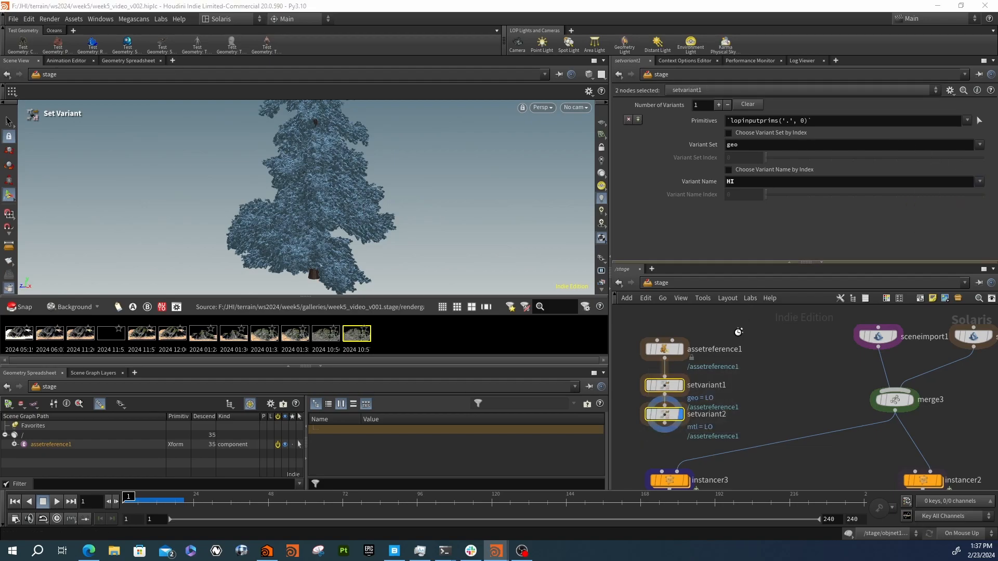
pyautogui.click(754, 406)
pyautogui.scroll(-1, 762, 384)
pyautogui.moveTo(767, 404); pyautogui.dragTo(763, 370, button='middle')
pyautogui.scroll(-1, 762, 384)
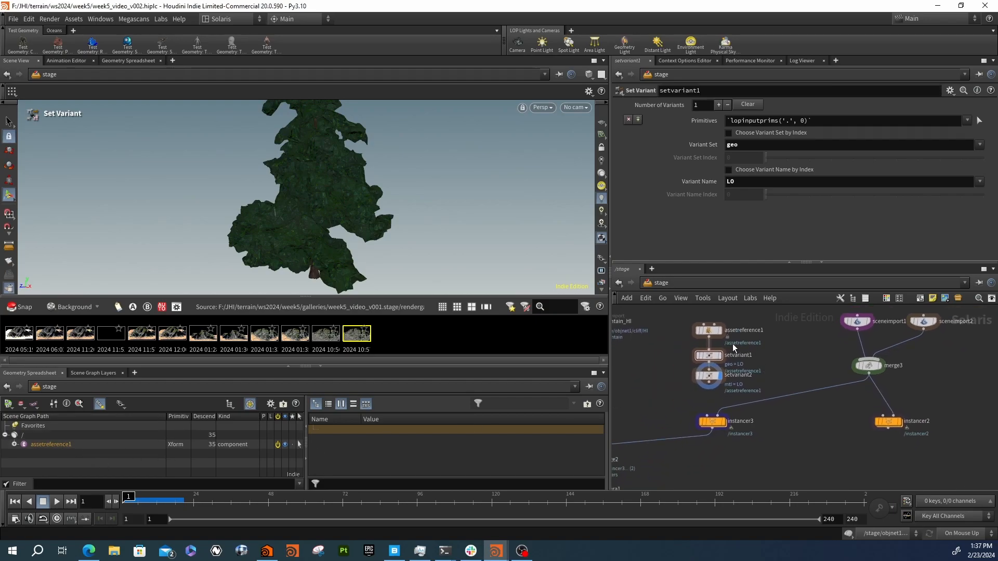
# - Rename the assetreference1 node to conifer
pyautogui.scroll(2, 742, 332)
pyautogui.doubleClick(743, 331)
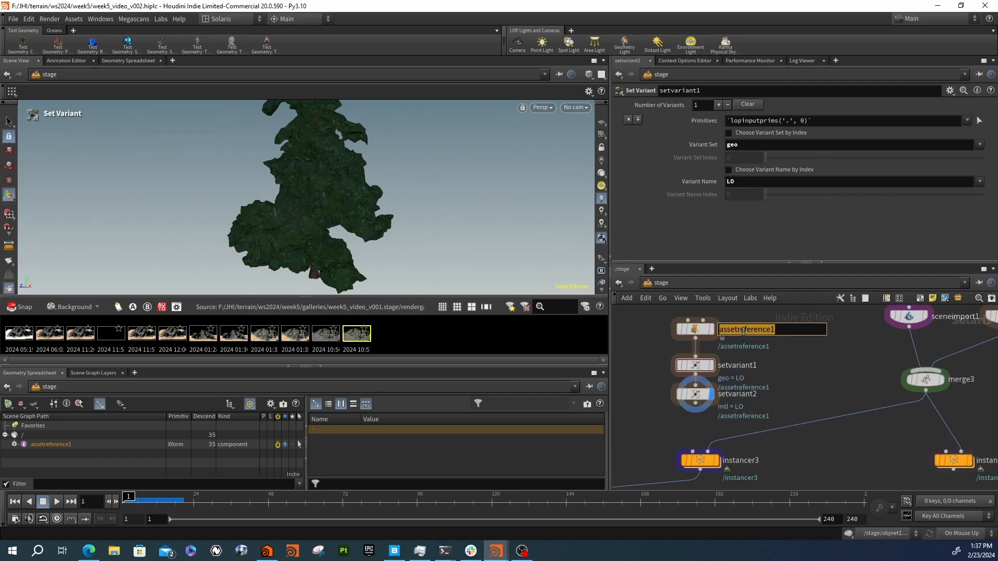
pyautogui.press('Return')
pyautogui.click(695, 329)
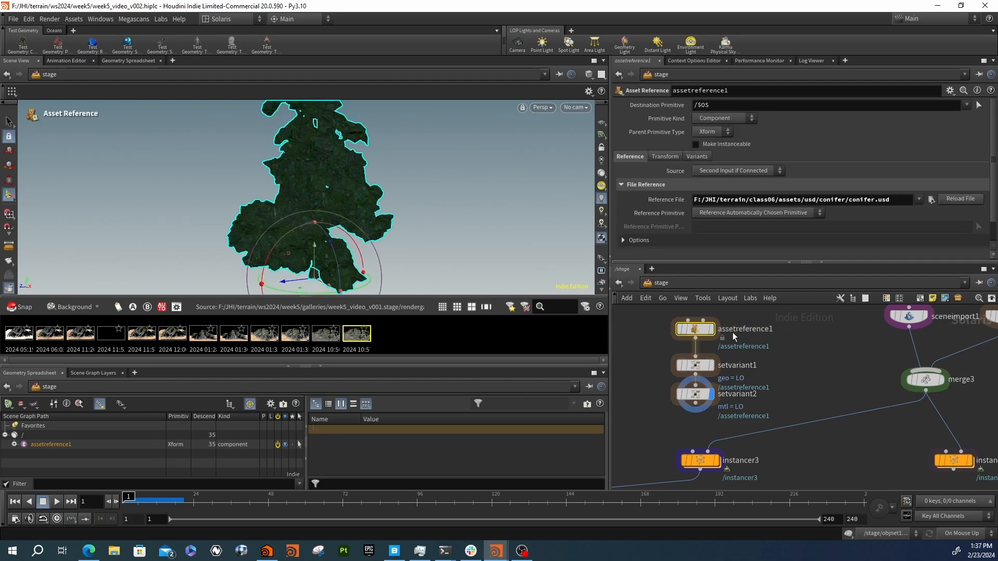
pyautogui.doubleClick(750, 329)
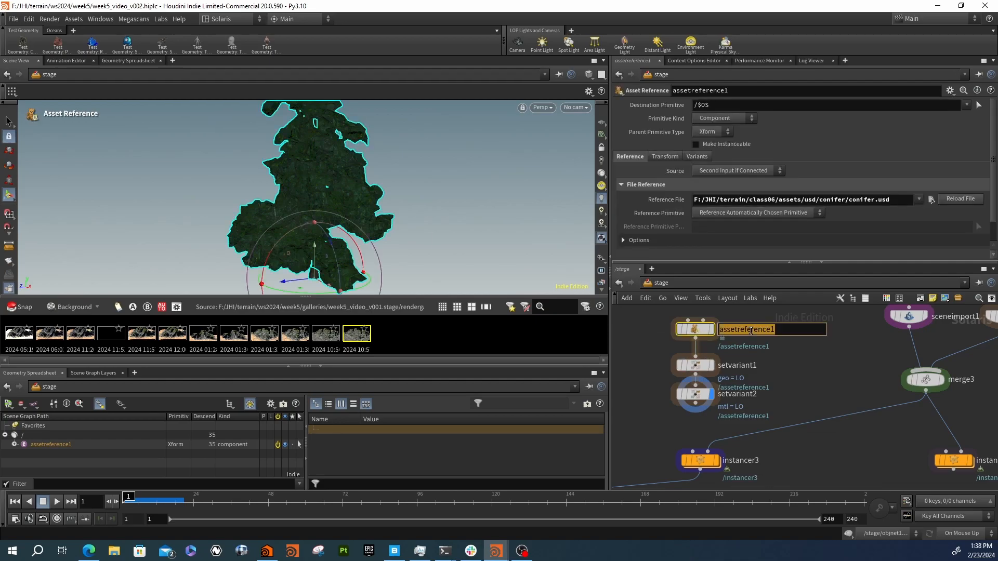
pyautogui.write('conife')
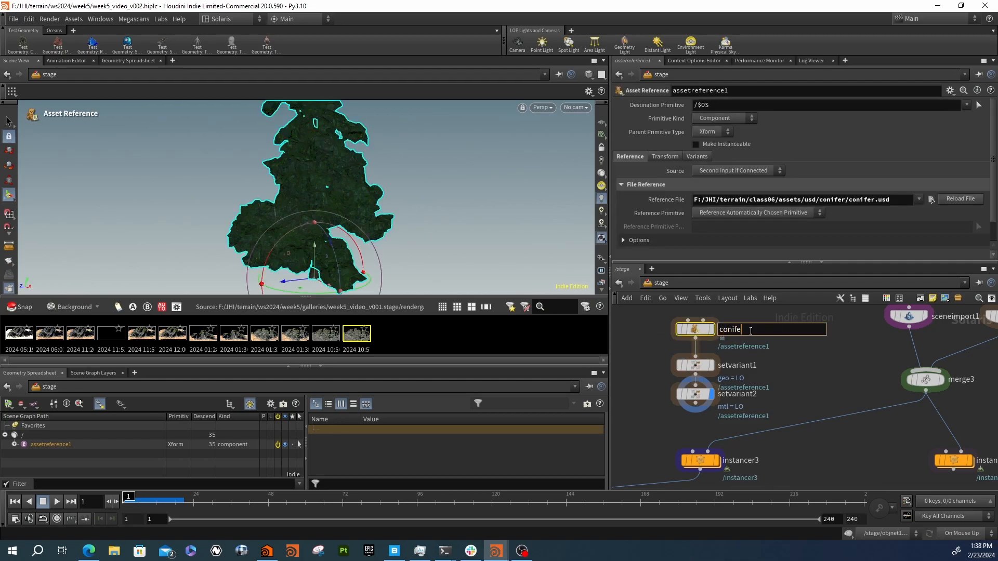
pyautogui.press('Return')
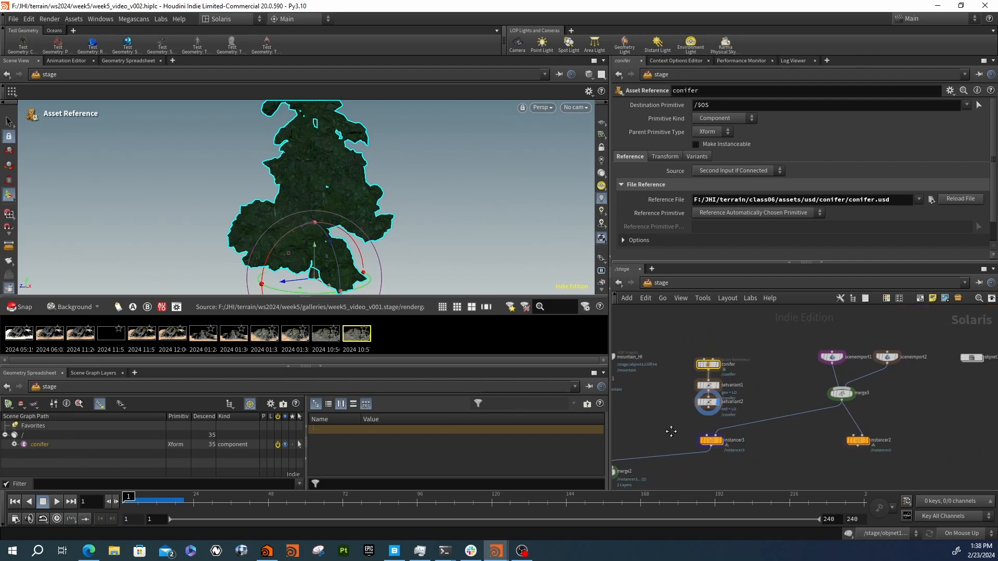
# - Display the karmarendersettings node, look through /cameras/camera1, and pin the scene view
pyautogui.press('h')
pyautogui.moveTo(736, 452); pyautogui.dragTo(740, 418, button='middle')
pyautogui.moveTo(739, 462); pyautogui.dragTo(754, 408, button='middle')
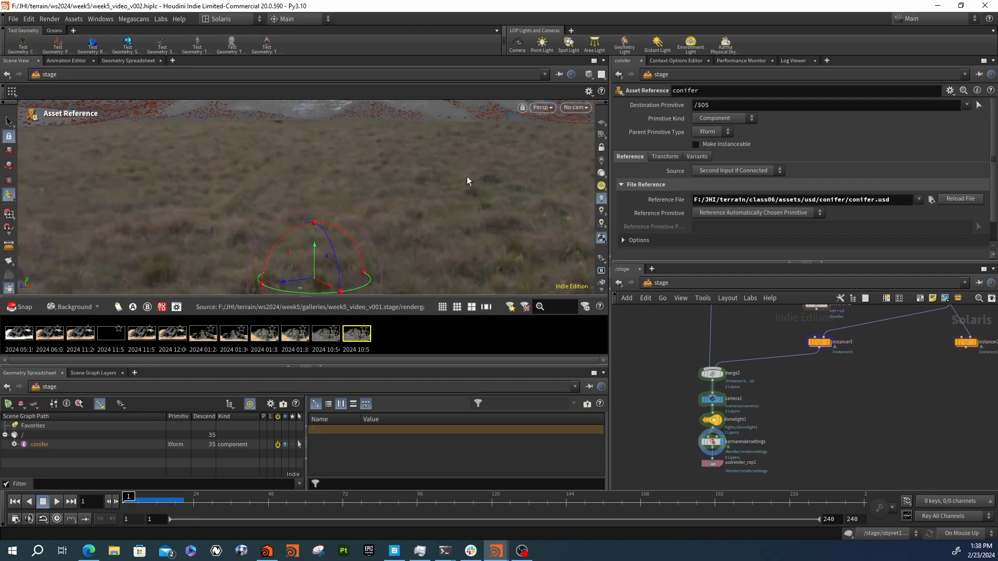
pyautogui.click(575, 107)
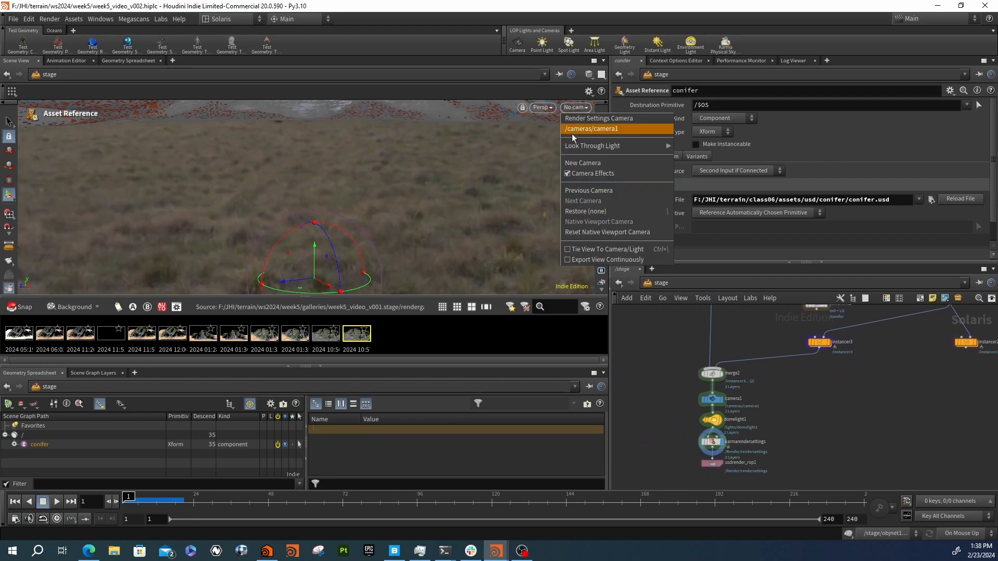
pyautogui.click(572, 129)
pyautogui.click(560, 74)
# - Connect setvariant2 as an additional input of merge3 and select the merge node
pyautogui.moveTo(822, 358); pyautogui.dragTo(745, 420, button='middle')
pyautogui.scroll(-2, 745, 417)
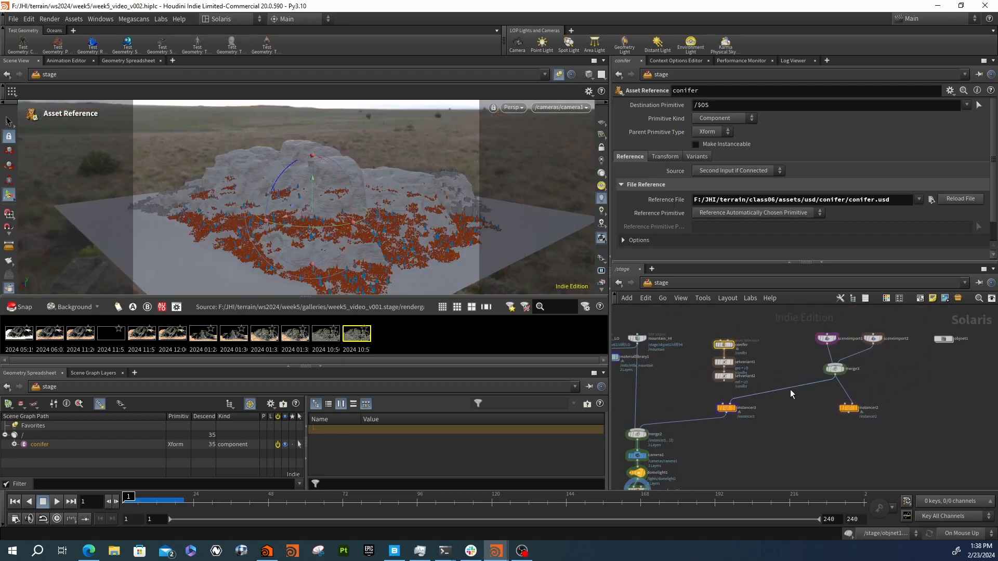
pyautogui.click(830, 362)
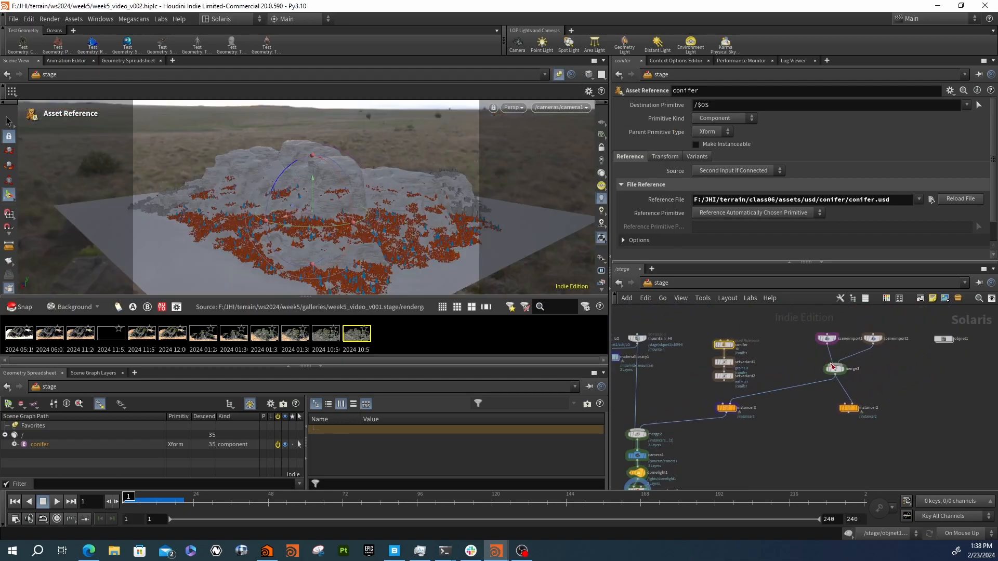
pyautogui.click(736, 382)
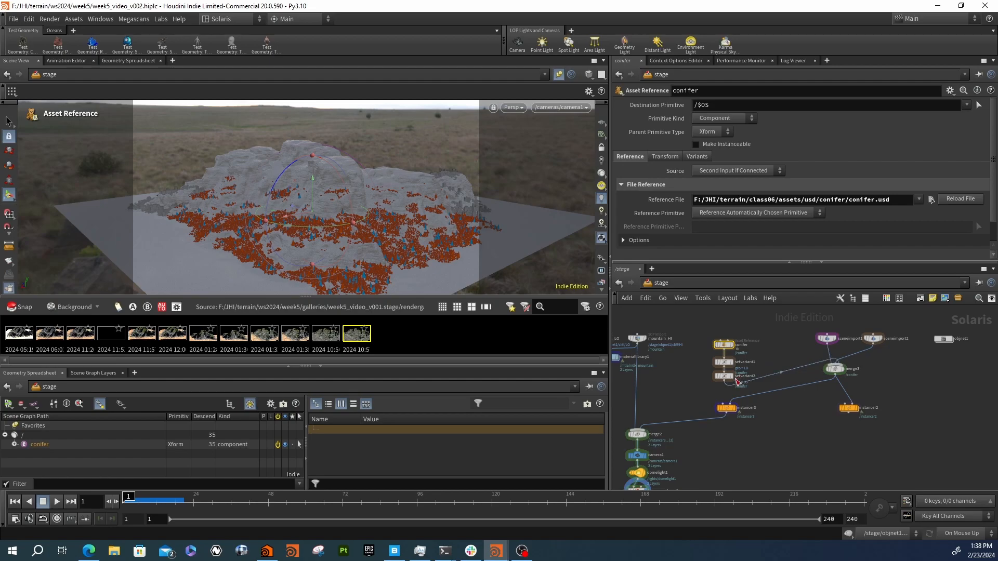
pyautogui.click(834, 368)
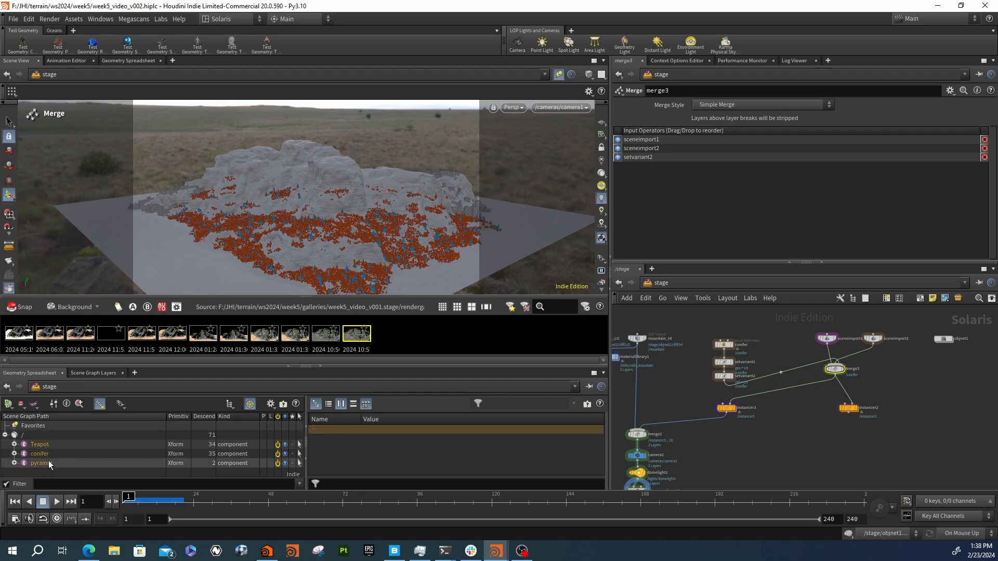
# - Inside objnet1's scatter network, rename the pyramid HeightField Scatter node to conifer and return to the stage
pyautogui.doubleClick(943, 339)
pyautogui.doubleClick(740, 410)
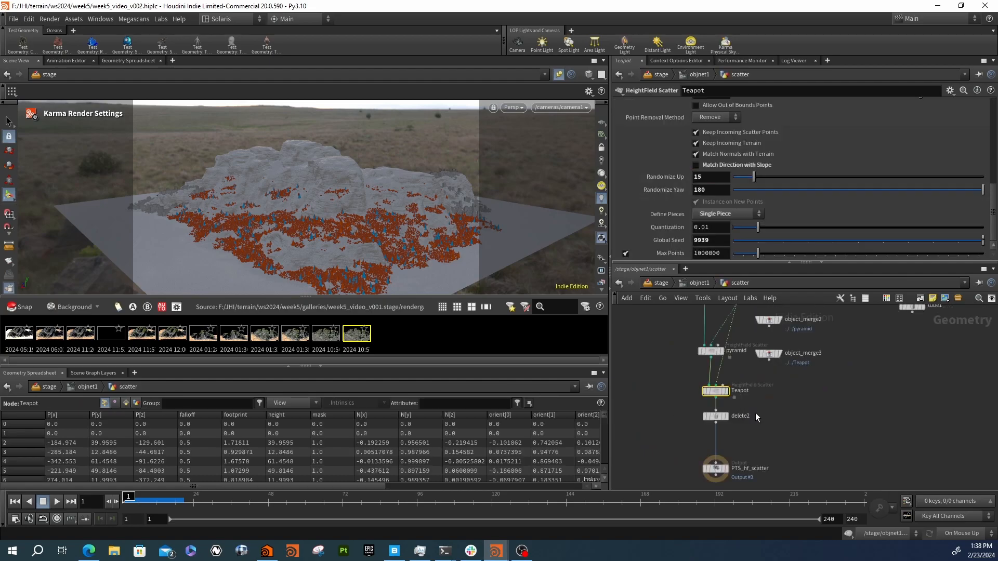
pyautogui.moveTo(764, 411); pyautogui.dragTo(764, 447, button='middle')
pyautogui.scroll(1, 746, 395)
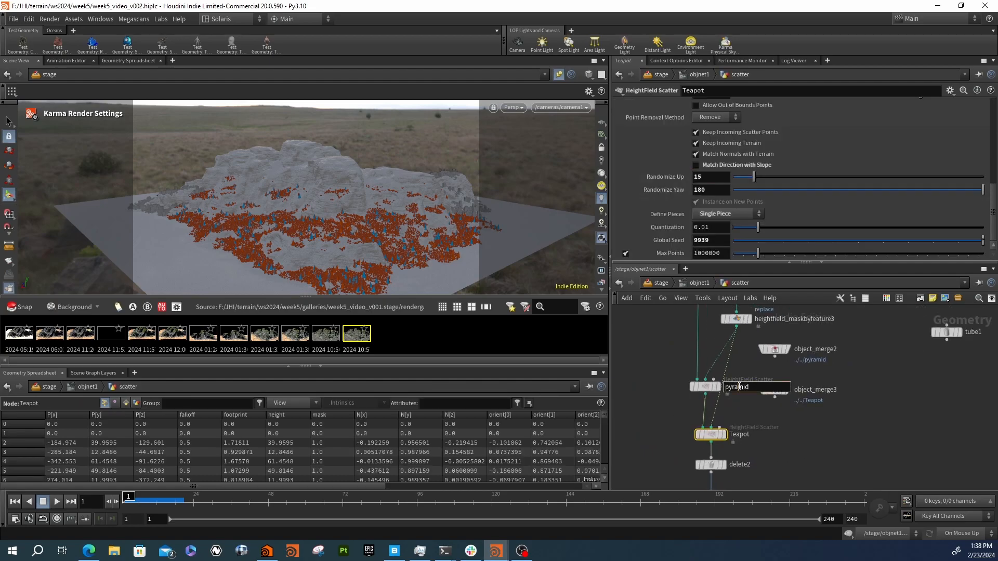
pyautogui.click(702, 387)
pyautogui.scroll(8, 661, 149)
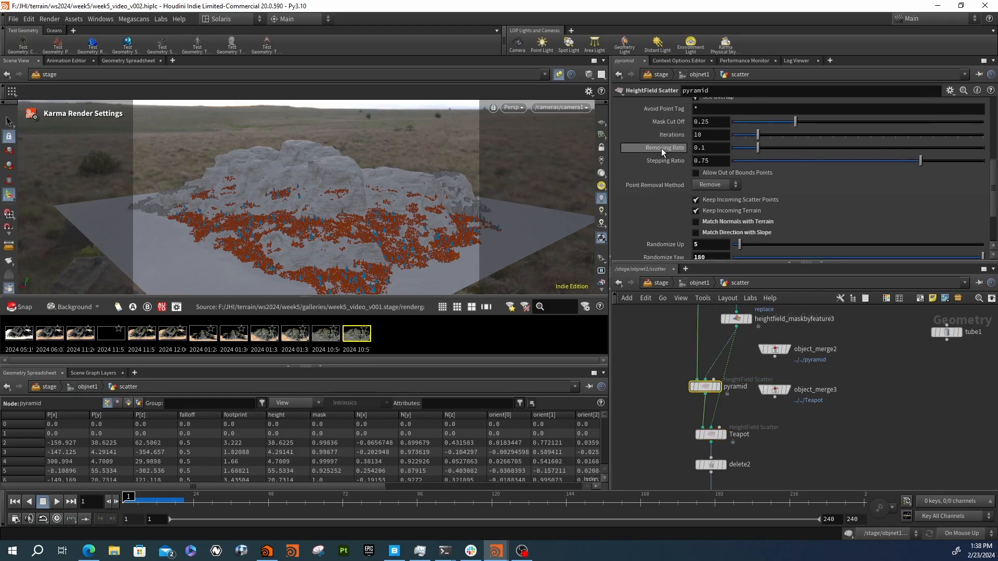
pyautogui.doubleClick(699, 105)
pyautogui.click(706, 91)
pyautogui.doubleClick(705, 91)
pyautogui.write('conifer')
pyautogui.press('Return')
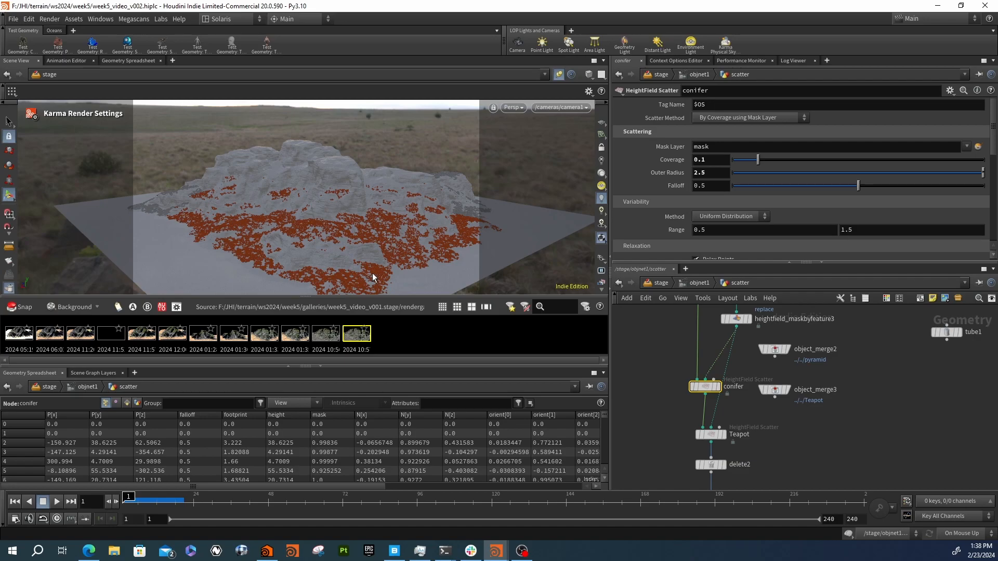
pyautogui.click(669, 357)
pyautogui.click(697, 284)
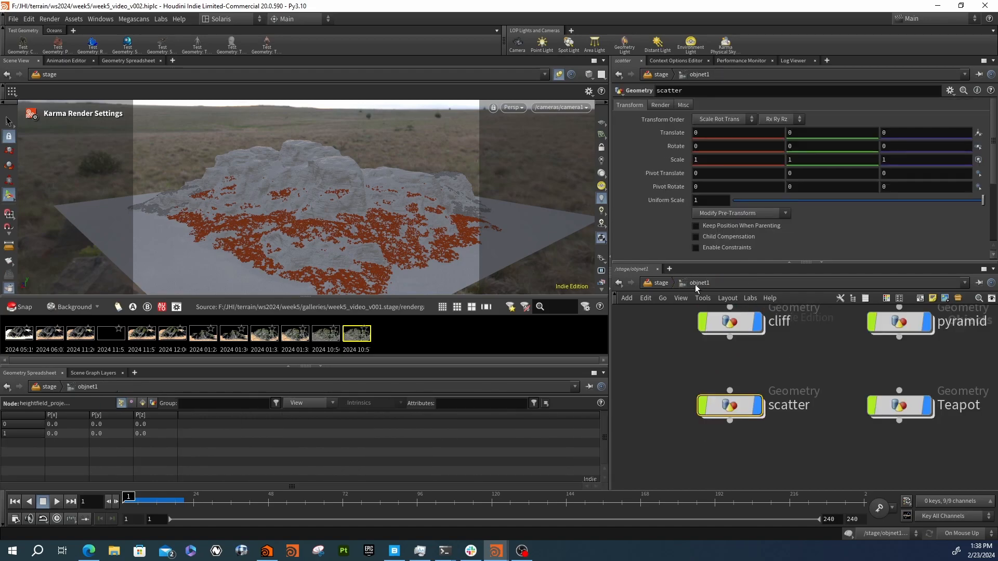
pyautogui.click(655, 285)
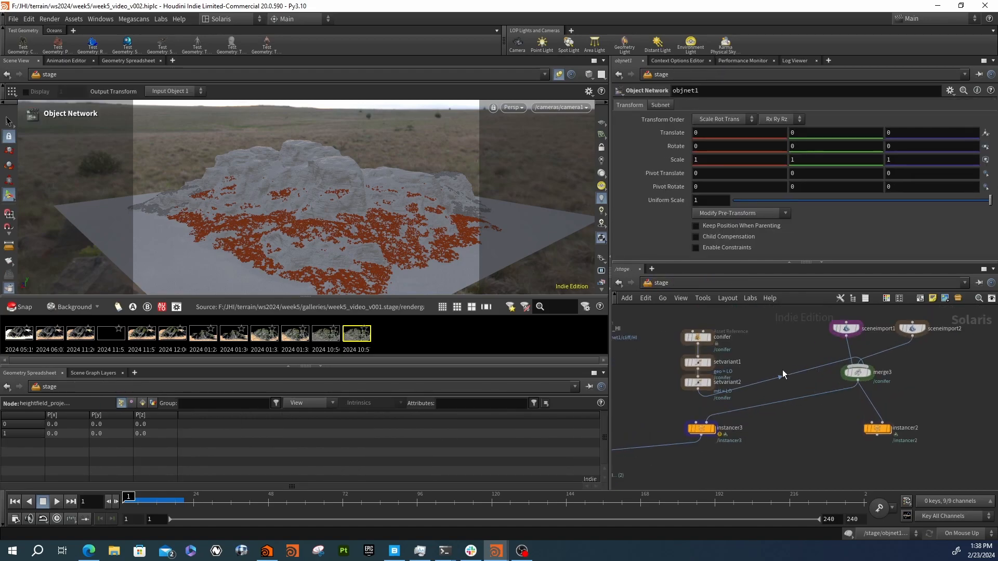
# - Check instancer3's prototype settings and the conifer hierarchy coming out of setvariant2
pyautogui.click(859, 372)
pyautogui.click(701, 429)
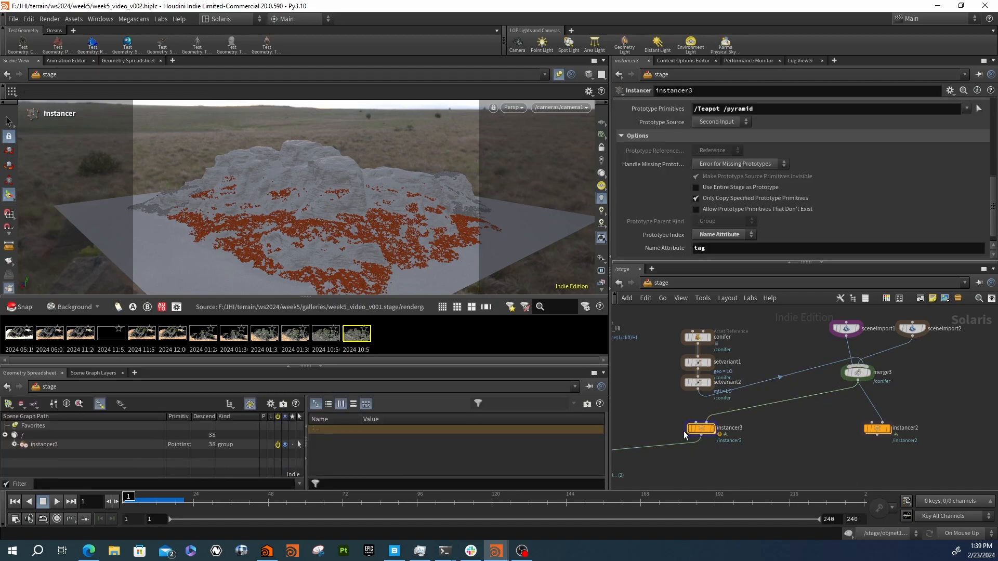
pyautogui.click(683, 430)
pyautogui.scroll(1, 664, 412)
pyautogui.moveTo(663, 413); pyautogui.dragTo(703, 419, button='middle')
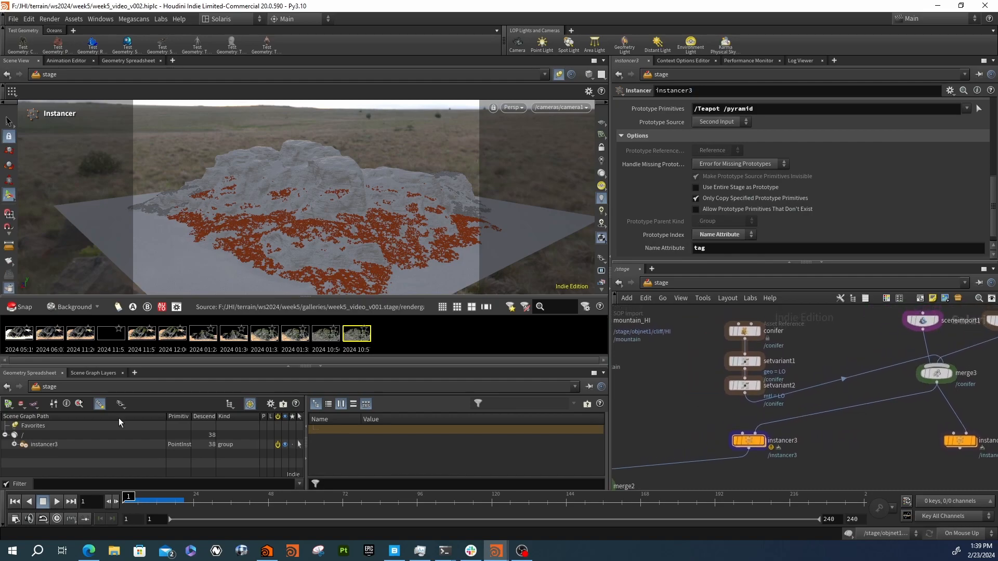
pyautogui.click(745, 385)
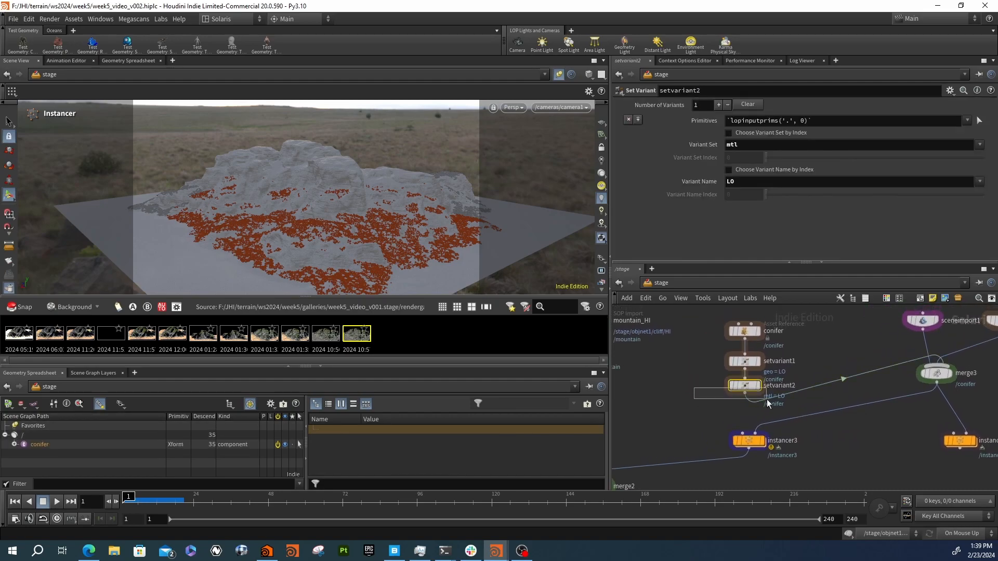
pyautogui.click(14, 444)
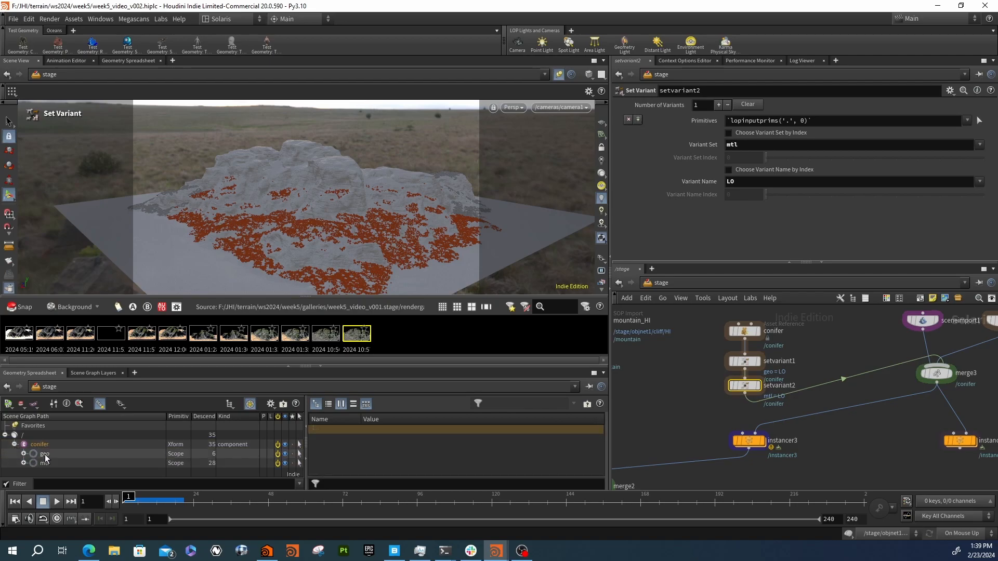
pyautogui.click(14, 444)
pyautogui.moveTo(867, 389); pyautogui.dragTo(833, 404, button='middle')
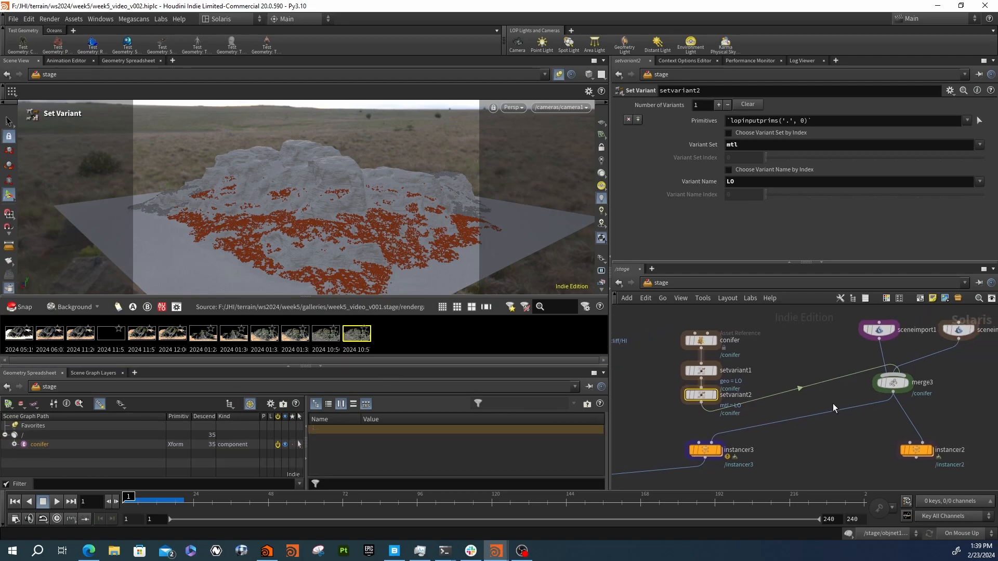
# - Compare the conifer scatter node's tag name with instancer3's Name Attribute setting
pyautogui.doubleClick(974, 344)
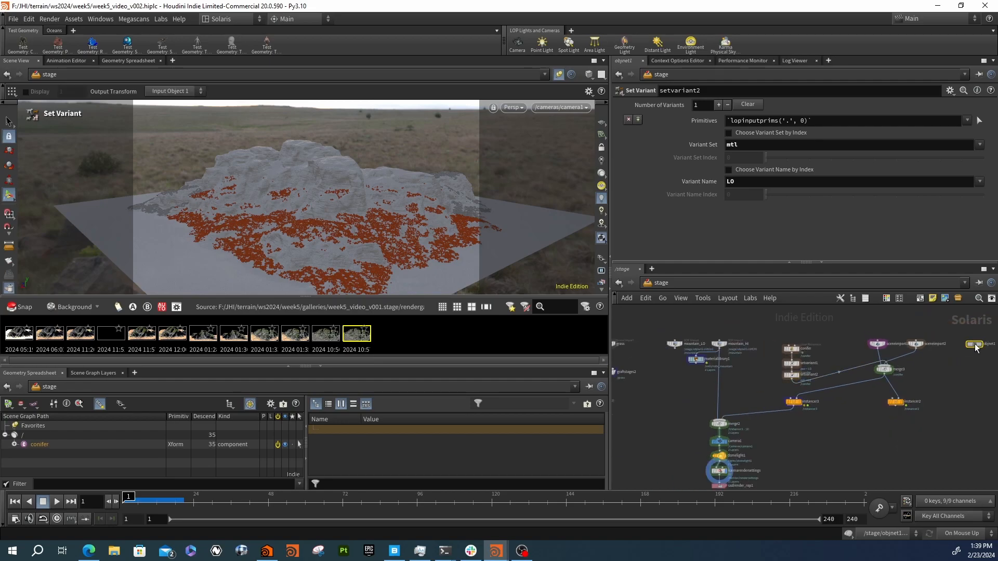
pyautogui.doubleClick(720, 403)
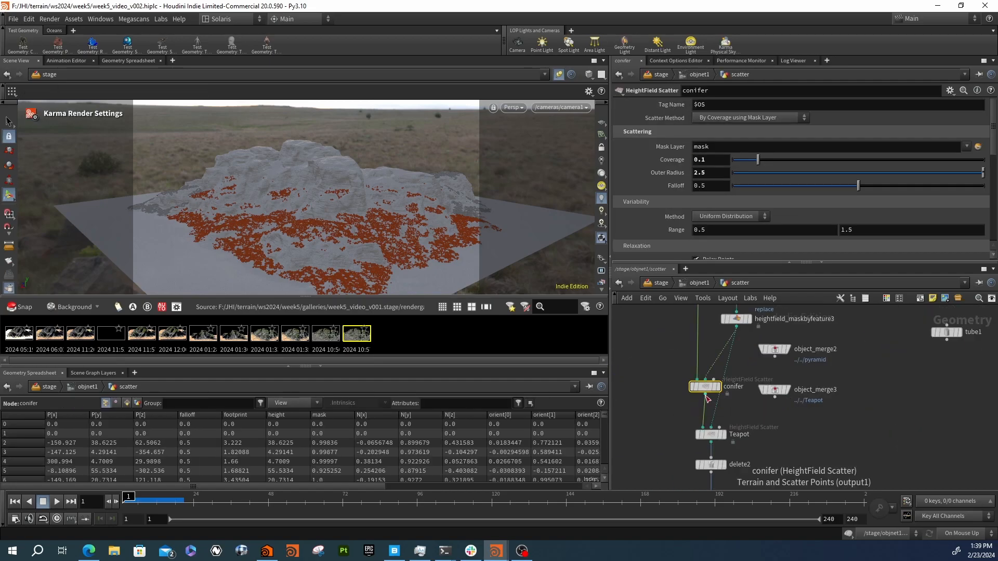
pyautogui.click(683, 284)
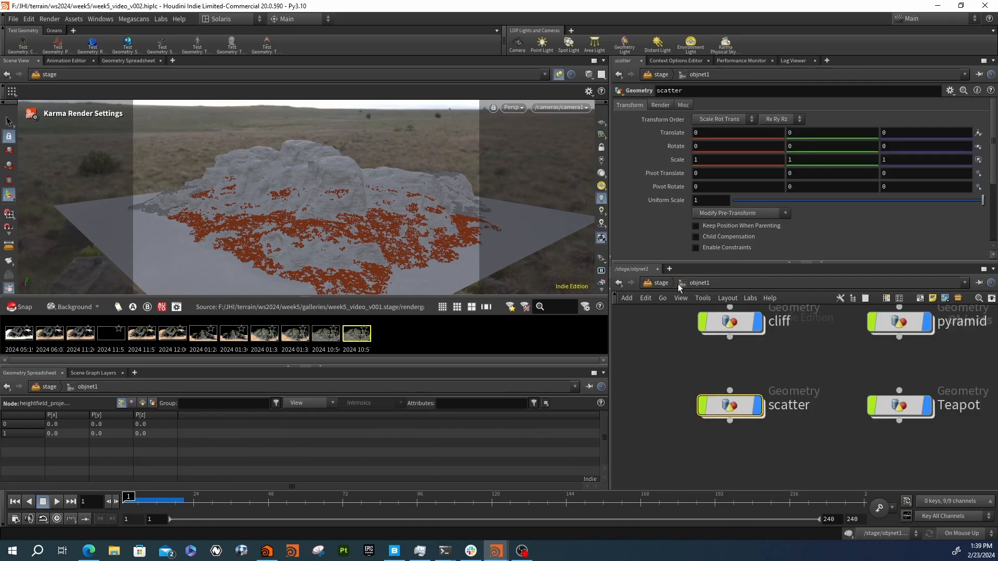
pyautogui.click(665, 284)
pyautogui.scroll(1, 864, 403)
pyautogui.moveTo(863, 403); pyautogui.dragTo(813, 403, button='middle')
pyautogui.scroll(-2, 812, 403)
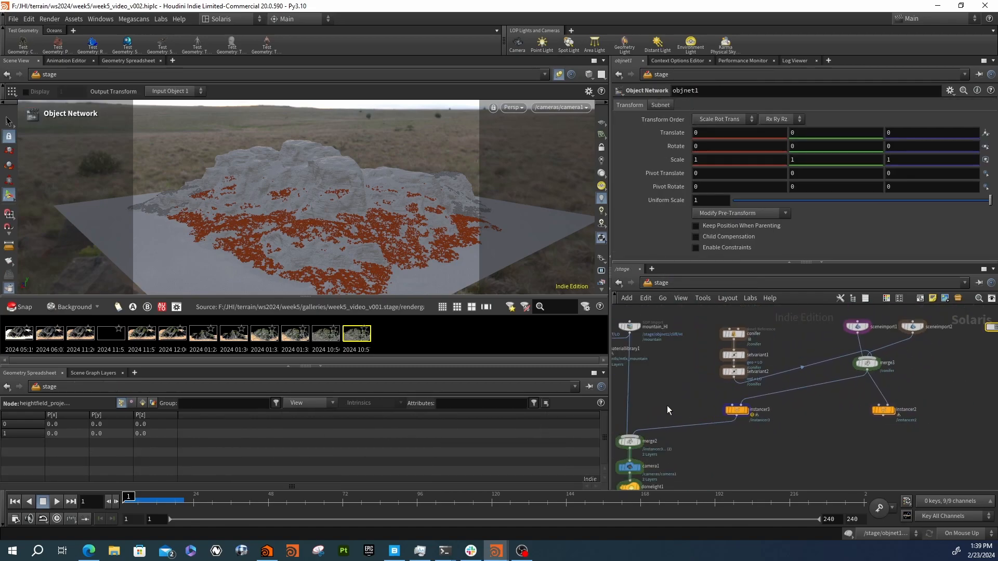
pyautogui.click(737, 413)
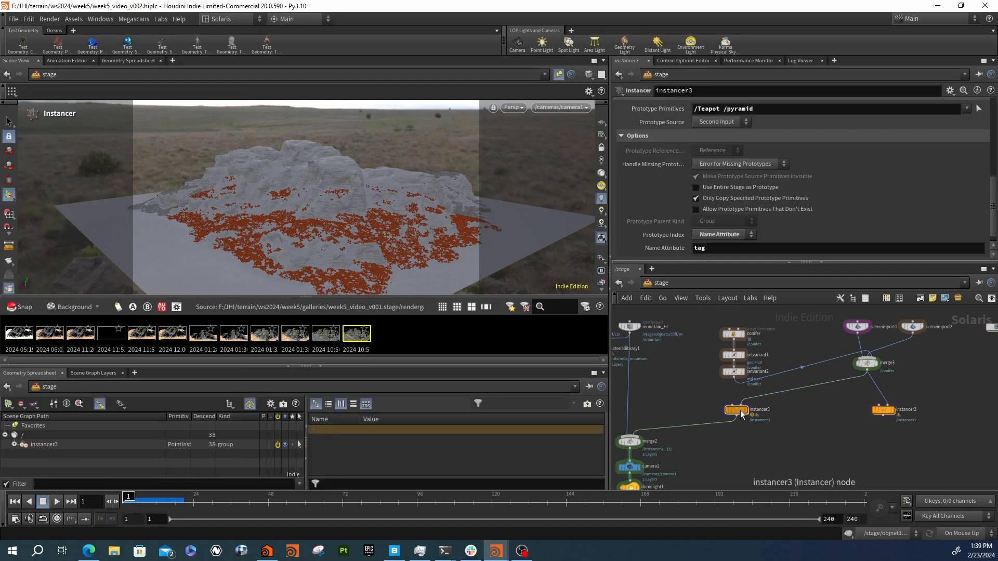
pyautogui.doubleClick(737, 410)
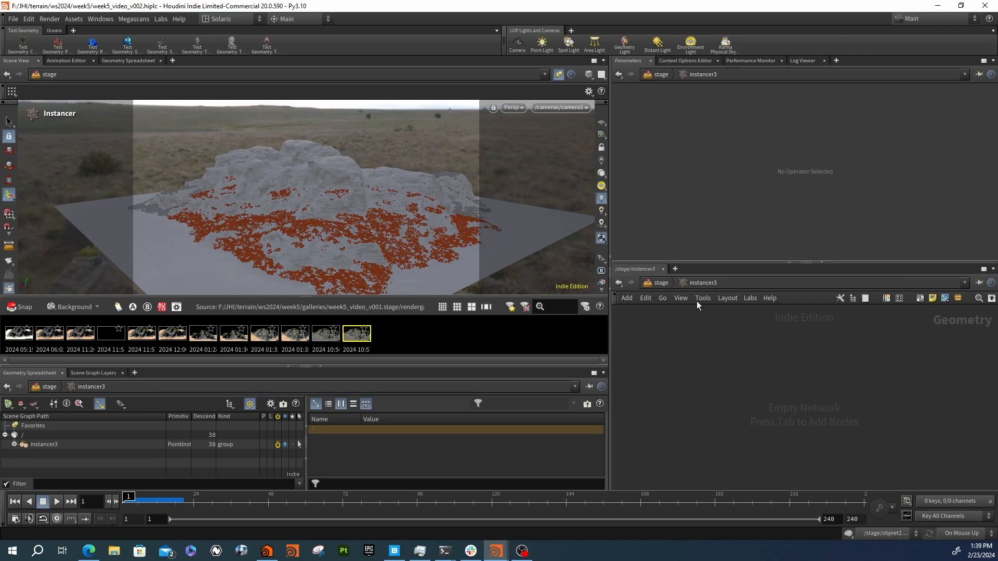
pyautogui.click(654, 283)
# - Inspect the scatter points' tag attribute at delete2 with the points sorted by tag, and return to the stage
pyautogui.press('1')
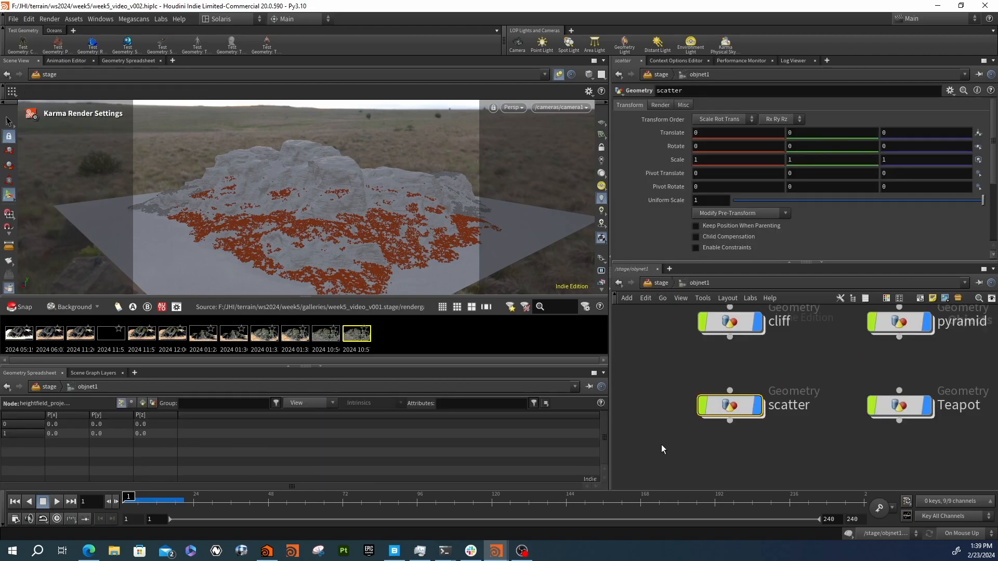
pyautogui.doubleClick(730, 405)
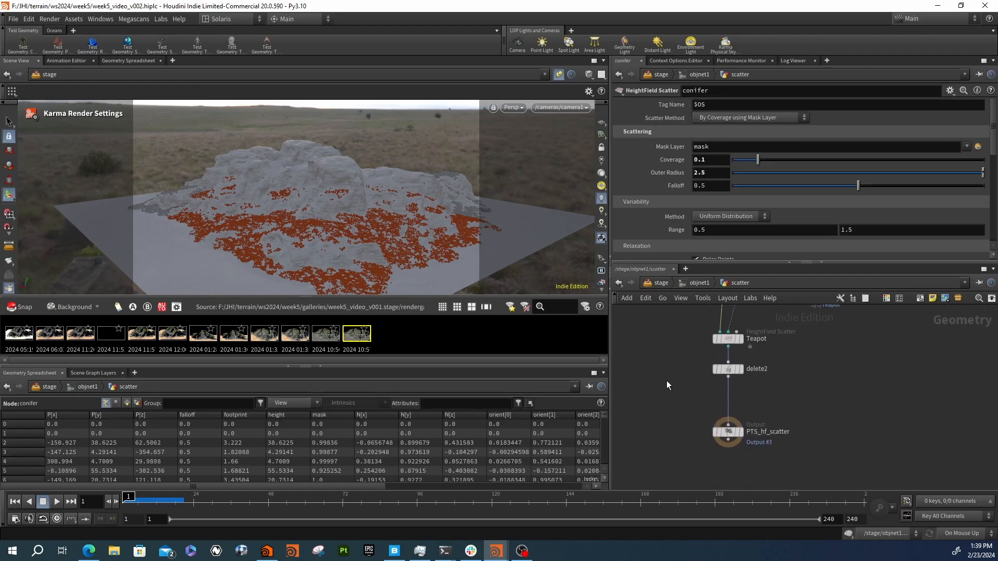
pyautogui.click(727, 369)
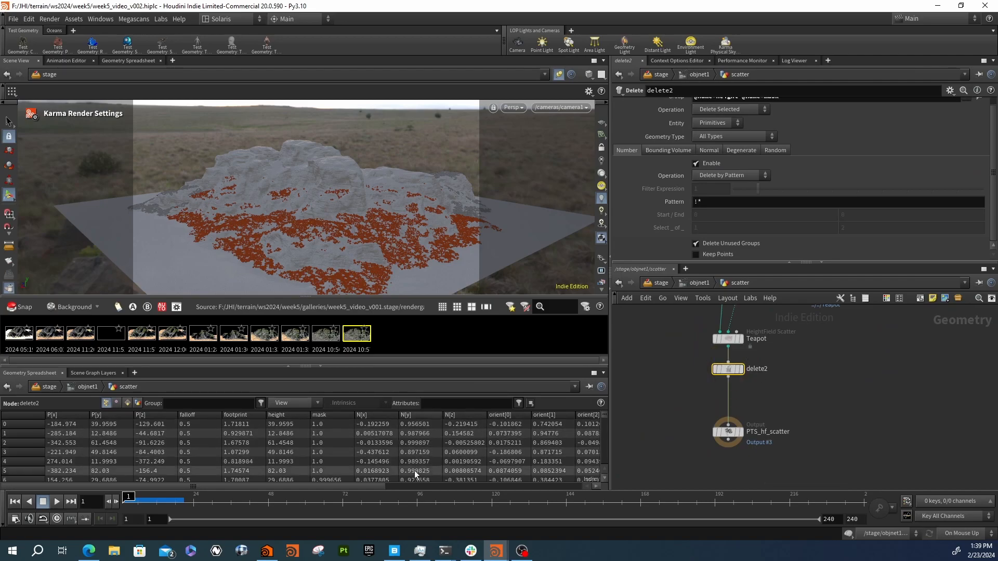
pyautogui.moveTo(354, 487); pyautogui.dragTo(551, 489)
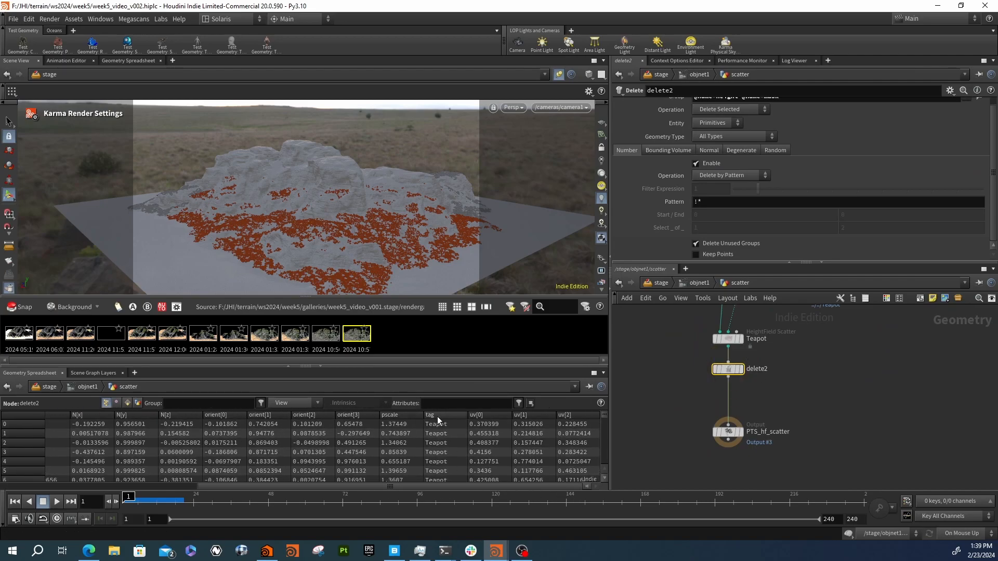
pyautogui.click(438, 416)
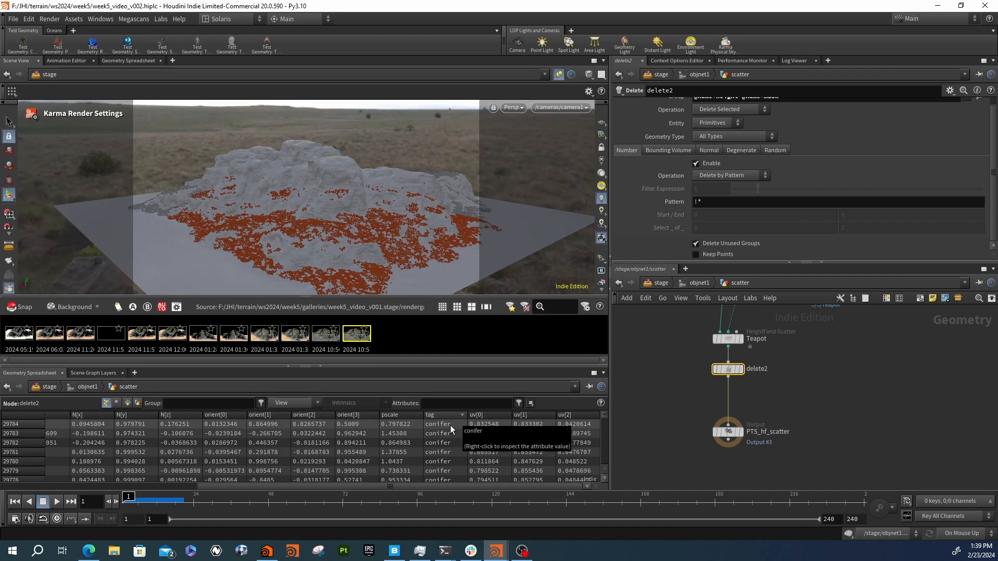
pyautogui.click(699, 283)
pyautogui.click(659, 284)
# - Try wiring setvariant2 directly into instancer3's second input, read the node's error information, and reconnect merge3
pyautogui.scroll(2, 739, 413)
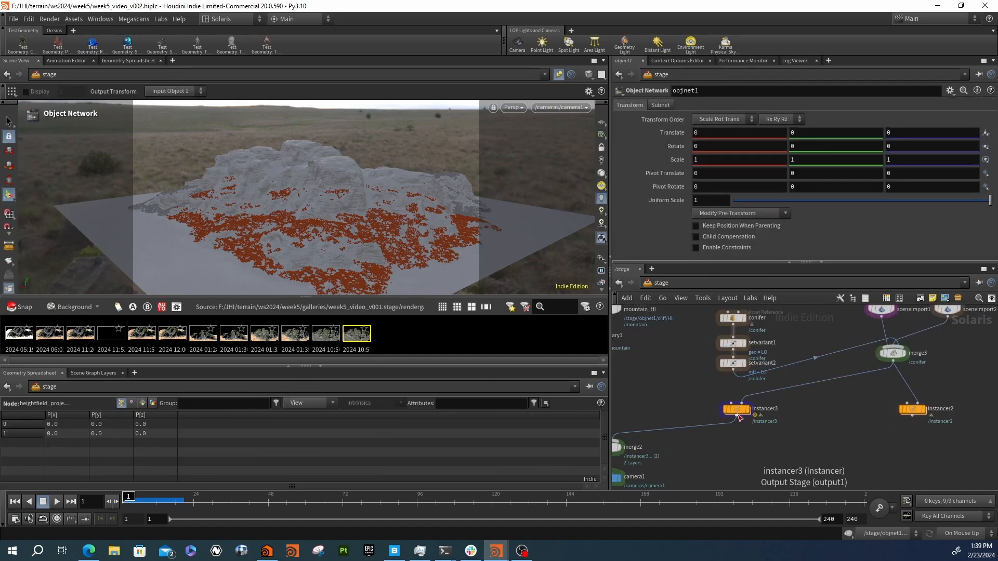
pyautogui.moveTo(732, 370); pyautogui.dragTo(742, 402)
pyautogui.click(721, 410)
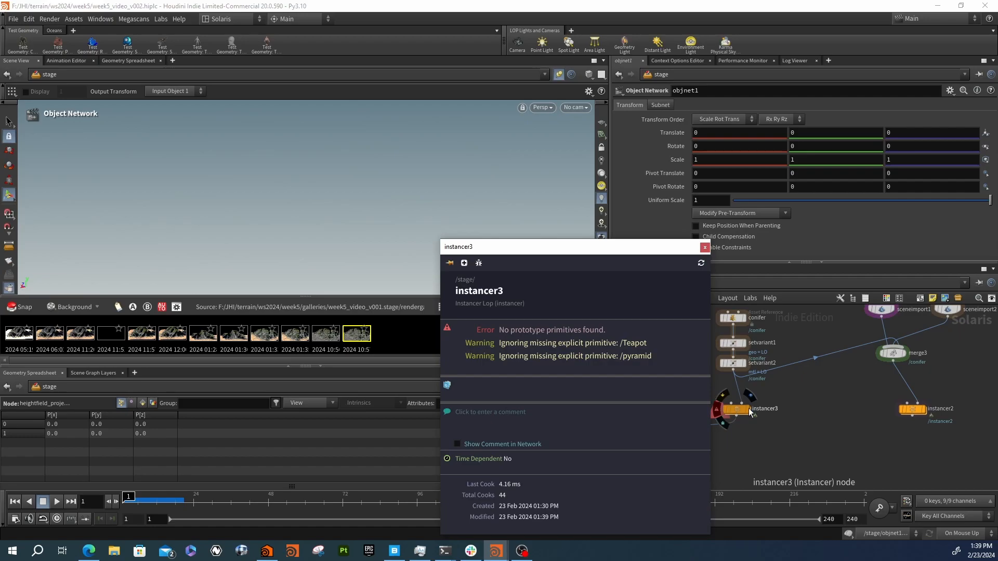
pyautogui.click(788, 423)
pyautogui.click(734, 363)
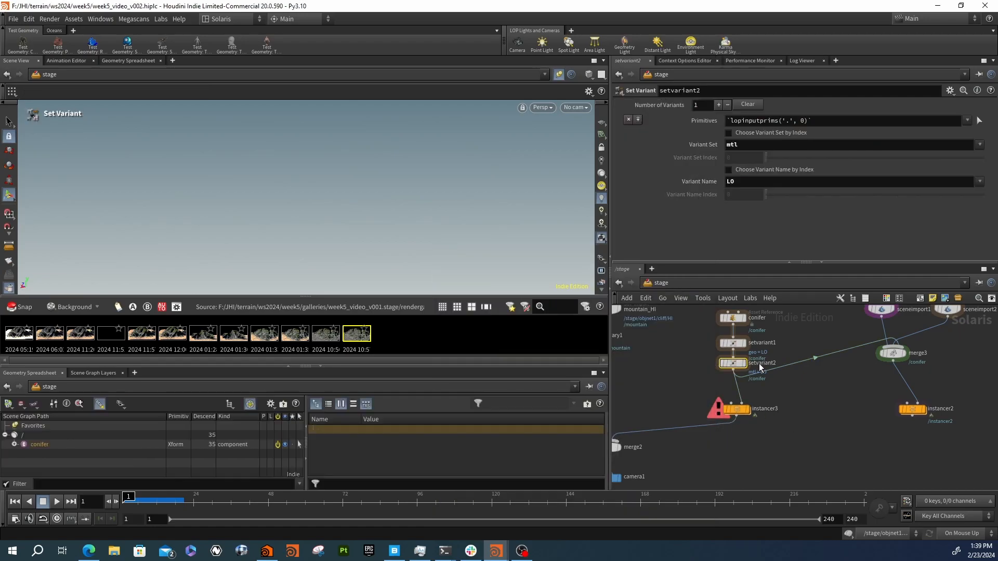
pyautogui.click(737, 408)
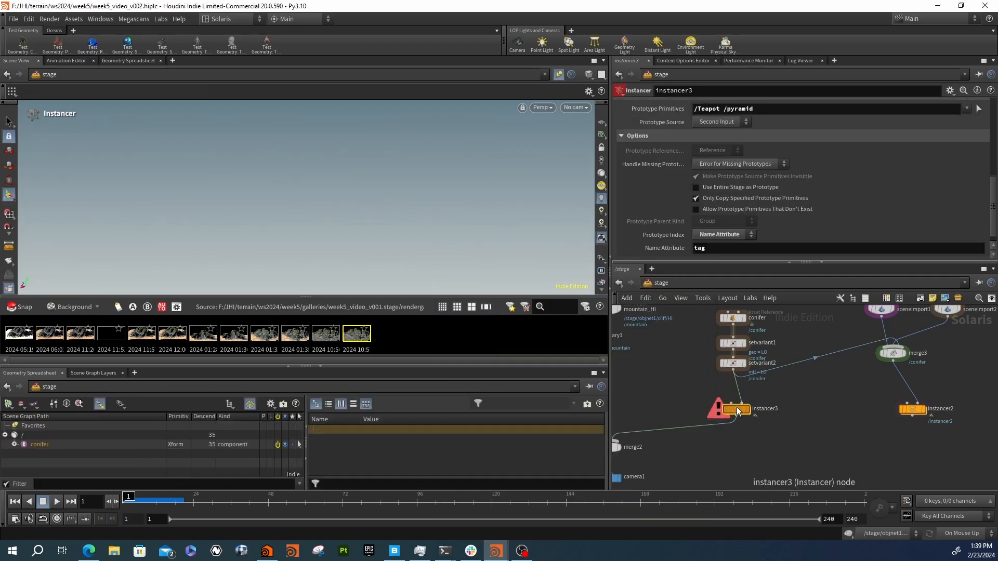
pyautogui.moveTo(747, 409); pyautogui.dragTo(893, 362)
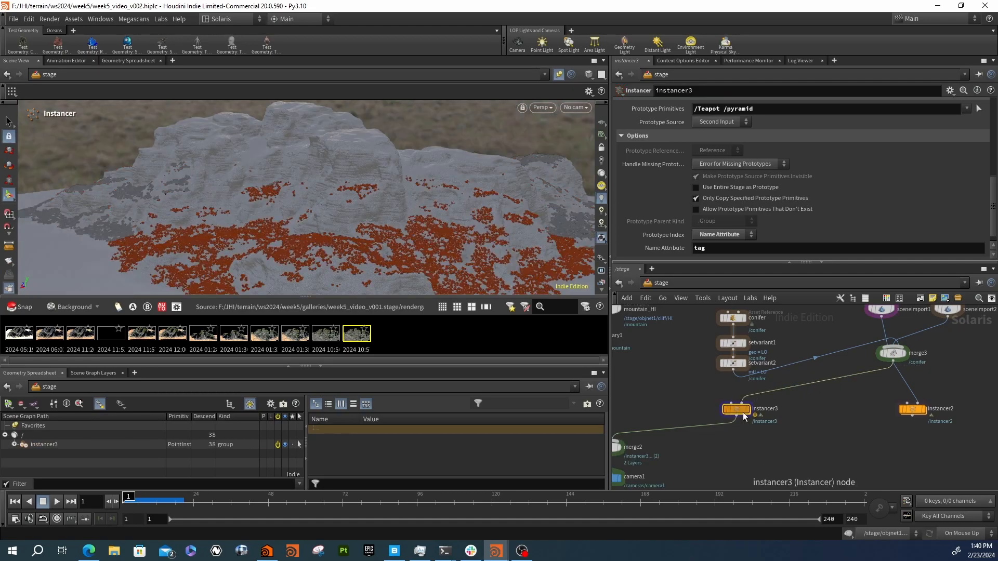
# - Set instancer3's Prototype Primitives to /* so it takes all root primitives of the second input
pyautogui.scroll(3, 670, 215)
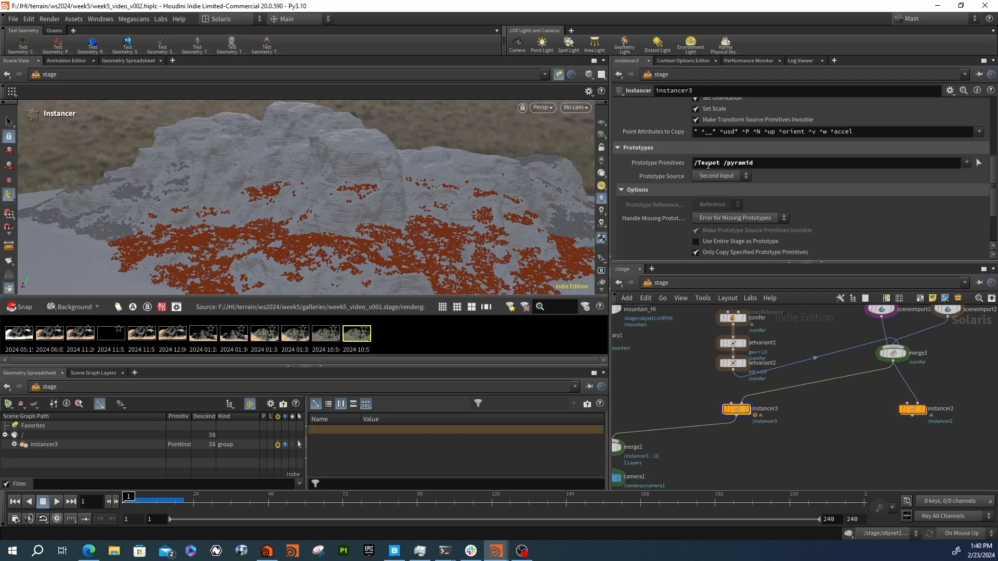
pyautogui.moveTo(697, 163); pyautogui.dragTo(827, 169)
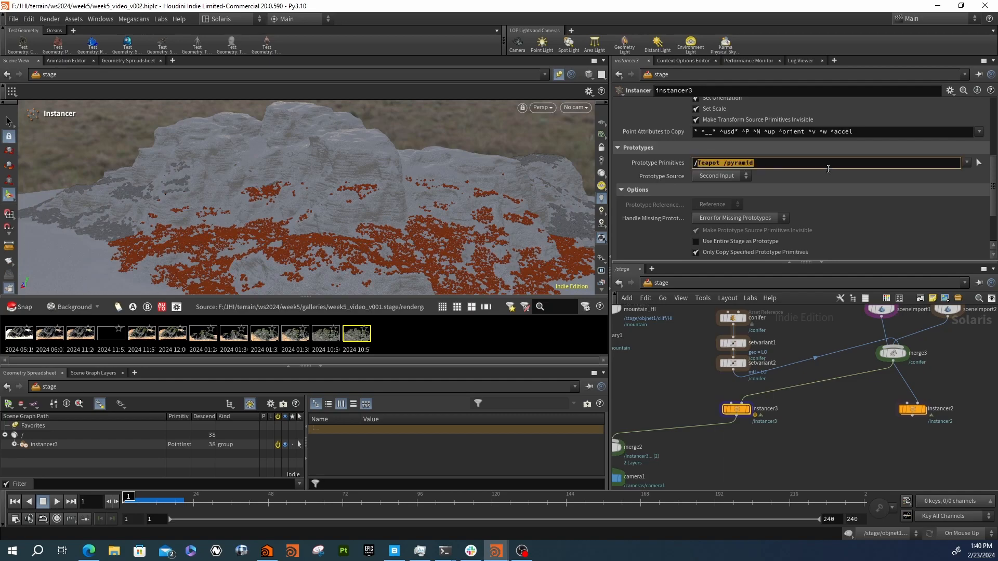
pyautogui.write('*')
pyautogui.press('Return')
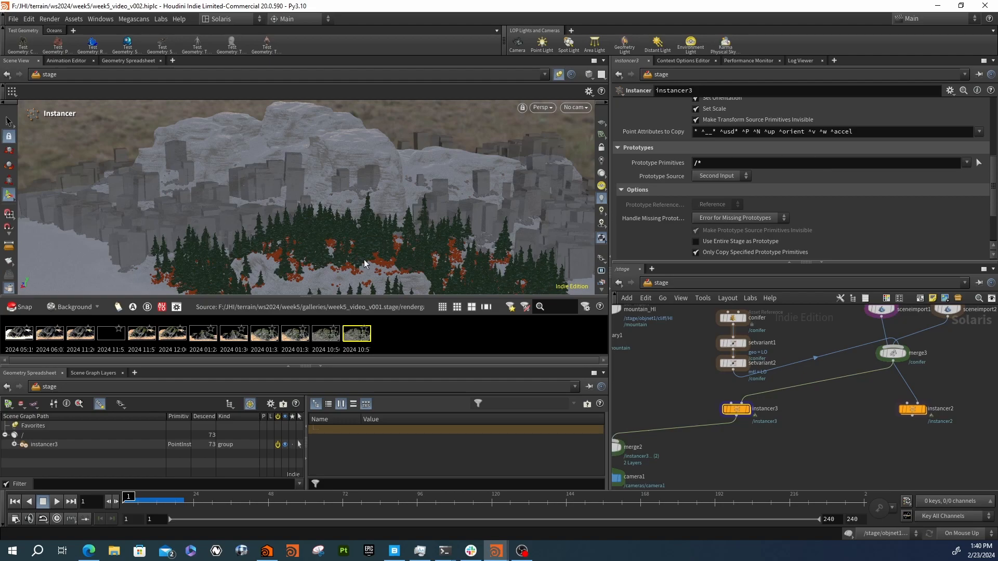
# - Inspect the scattered conifers around the terrain, look through /cameras/camera1, and switch the viewport renderer to Karma XPU
pyautogui.keyDown('alt'); pyautogui.moveTo(366, 214); pyautogui.dragTo(412, 201); pyautogui.keyUp('alt')
pyautogui.keyDown('alt'); pyautogui.moveTo(412, 205); pyautogui.dragTo(392, 181, button='middle'); pyautogui.keyUp('alt')
pyautogui.keyDown('alt'); pyautogui.moveTo(392, 182); pyautogui.dragTo(387, 203, button='right'); pyautogui.keyUp('alt')
pyautogui.keyDown('alt'); pyautogui.moveTo(386, 202); pyautogui.dragTo(379, 210); pyautogui.keyUp('alt')
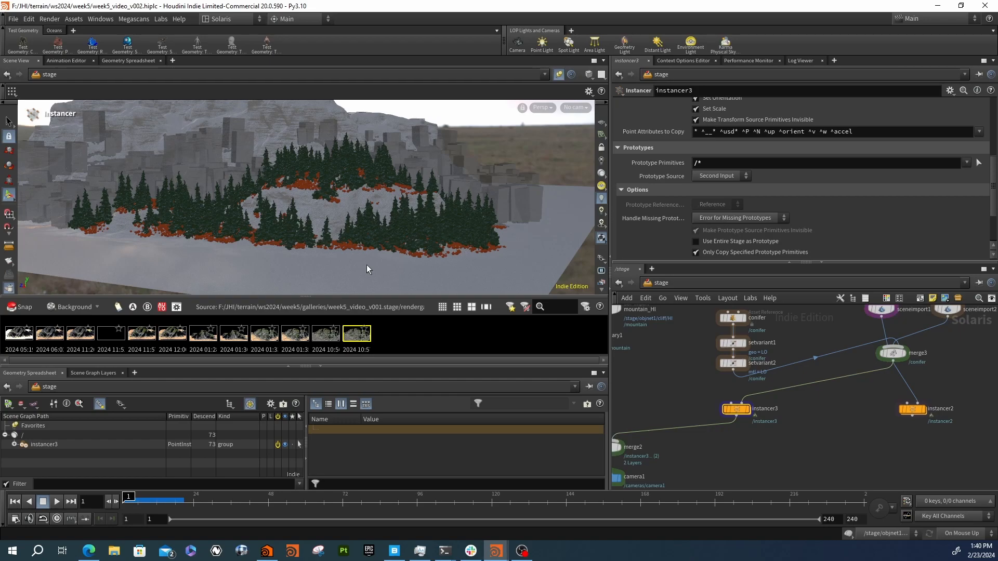
pyautogui.click(575, 108)
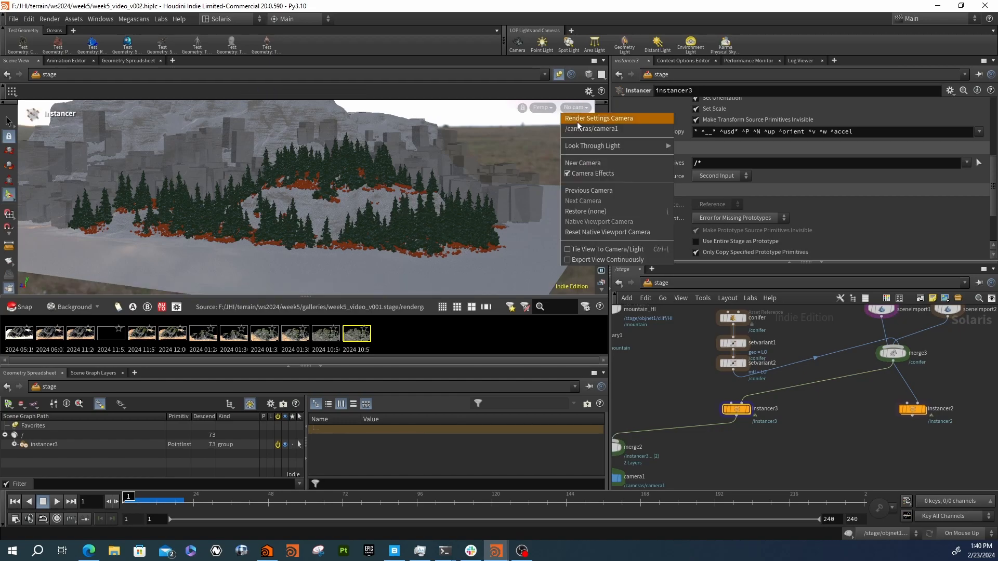
pyautogui.click(568, 145)
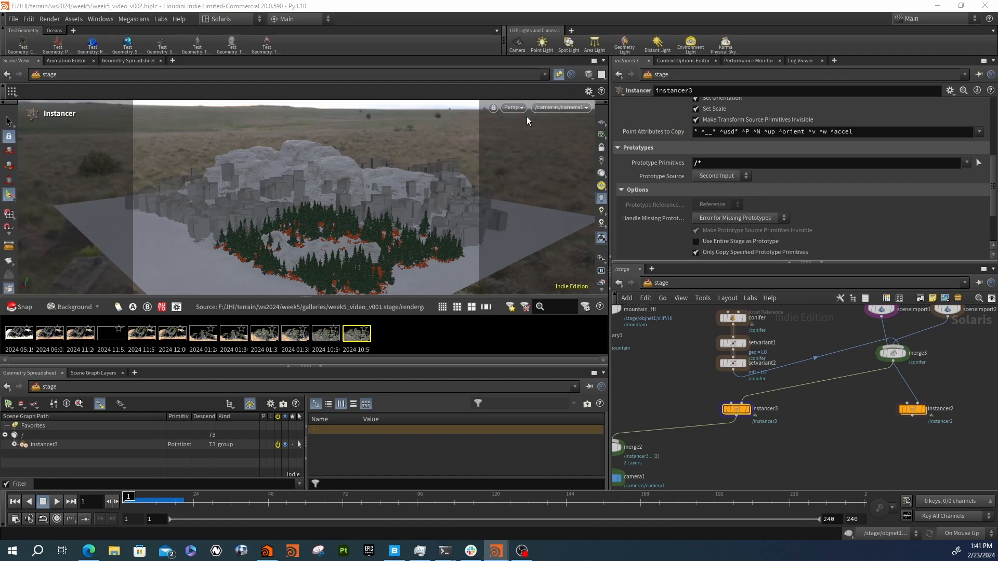
pyautogui.click(512, 107)
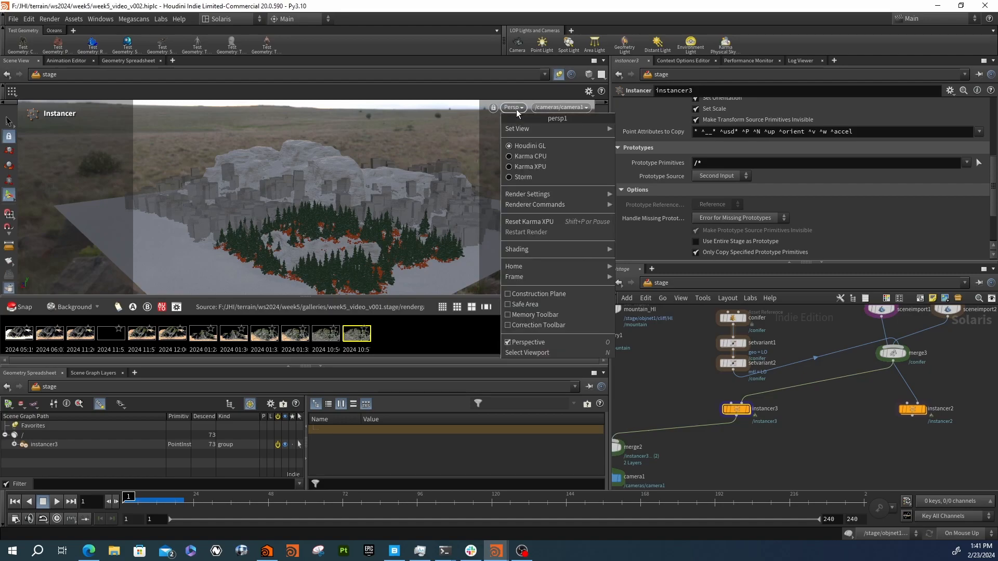
pyautogui.click(520, 170)
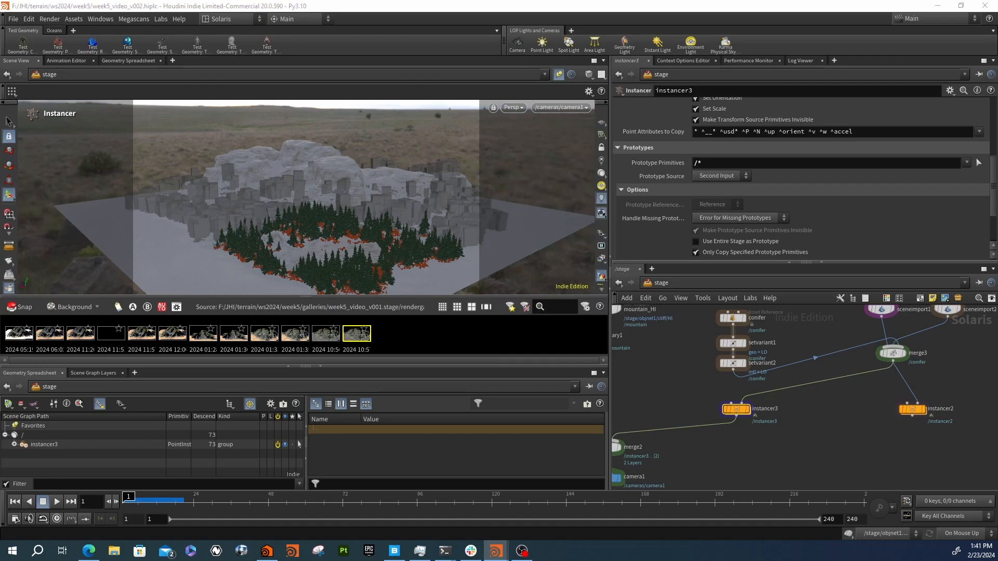